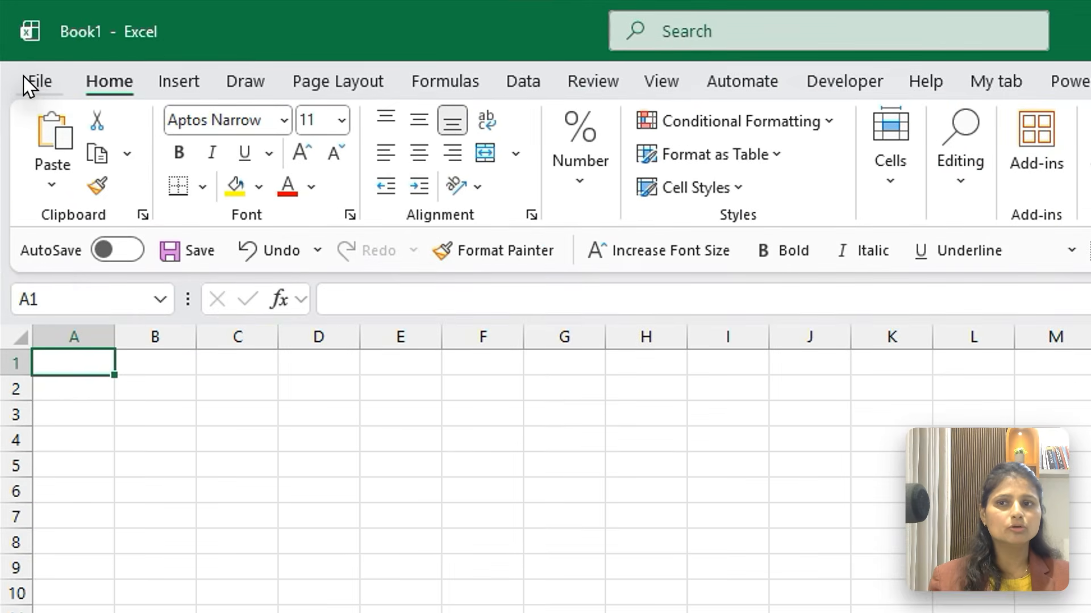
Step: View the account and product information for the Office installation and return to the worksheet
click(17, 52)
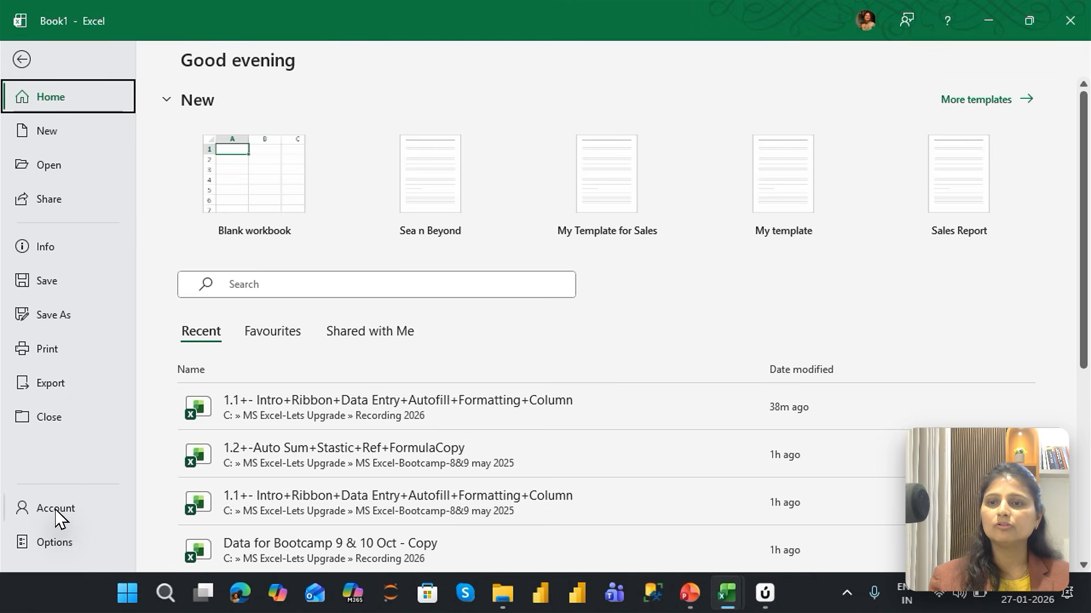
click(57, 516)
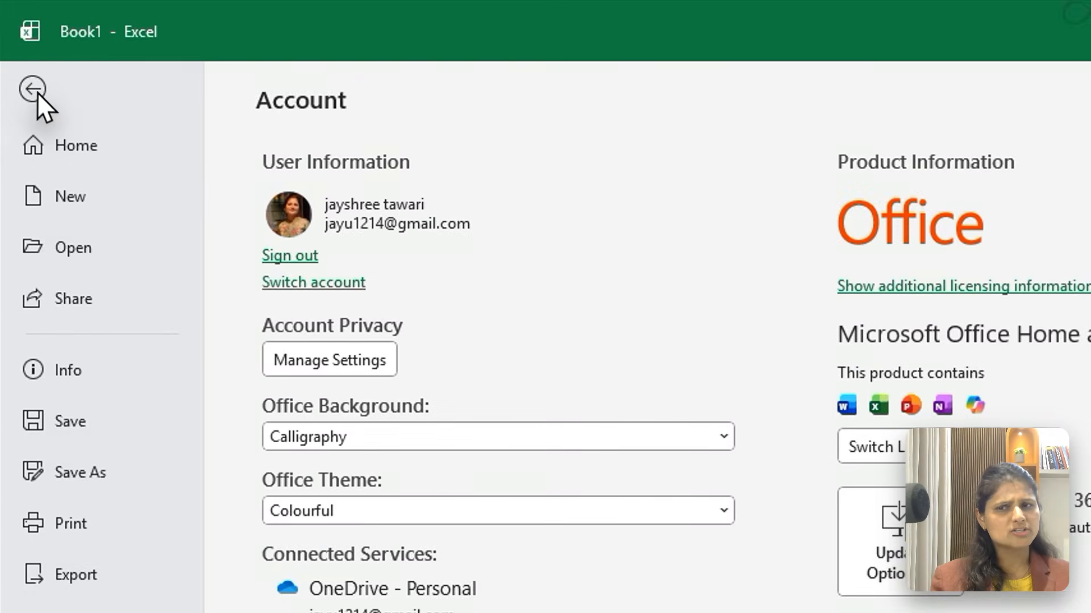
click(25, 69)
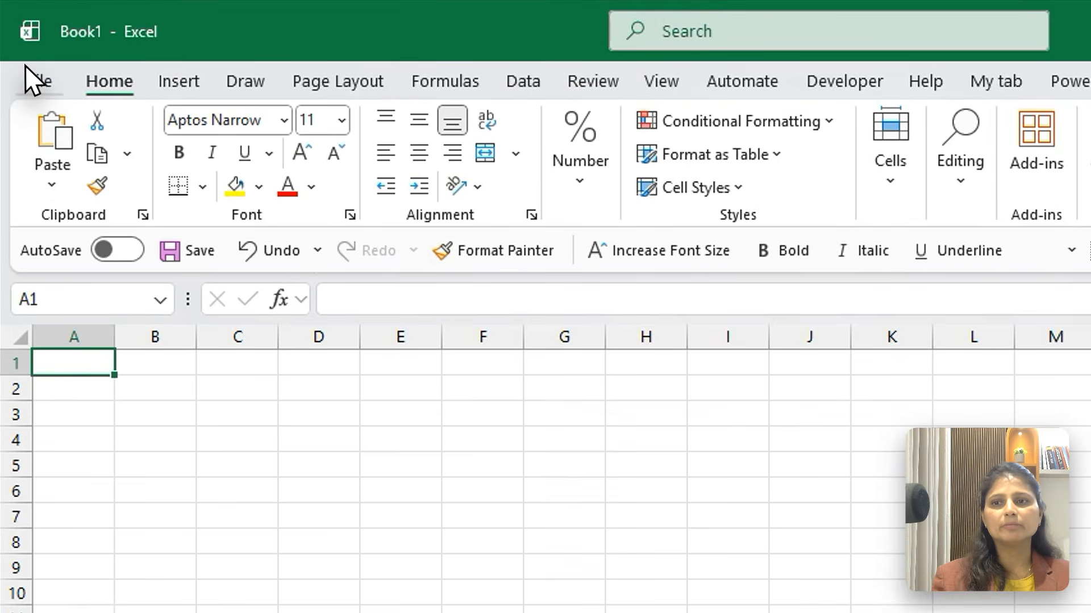
click(26, 53)
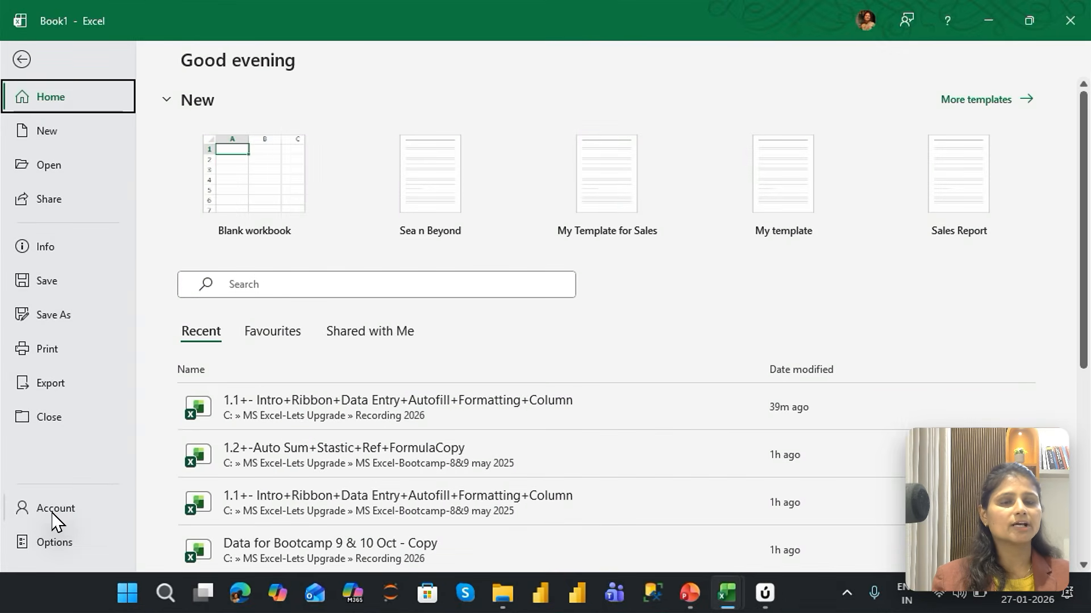
click(21, 60)
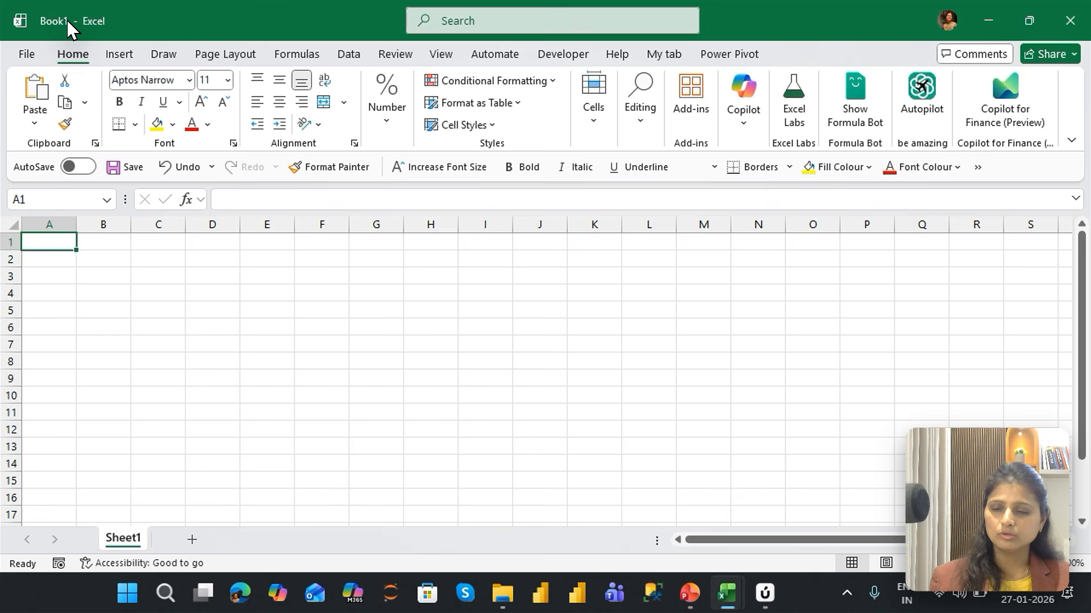
Step: Save the new workbook as Day 1 in the MS Excel-Lets Upgrade folder on this computer
key(ctrl+s)
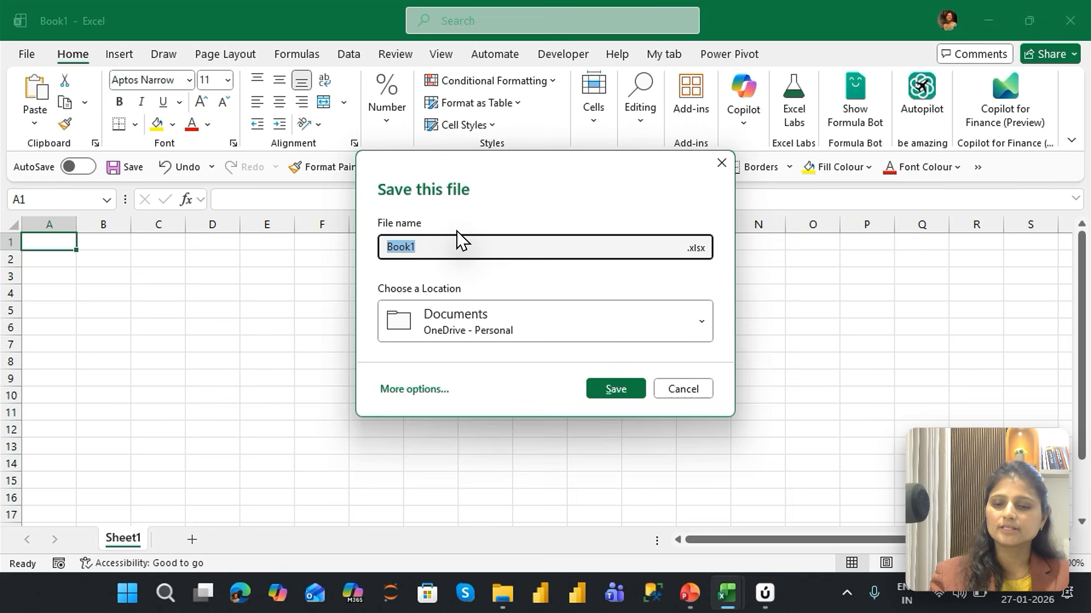
text(Day 1)
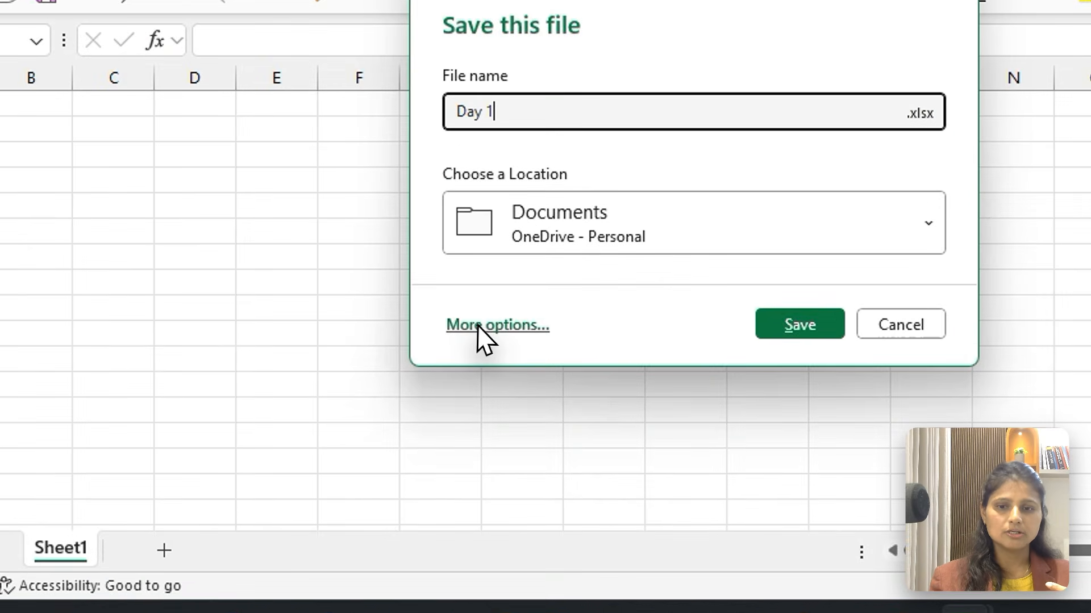
click(480, 330)
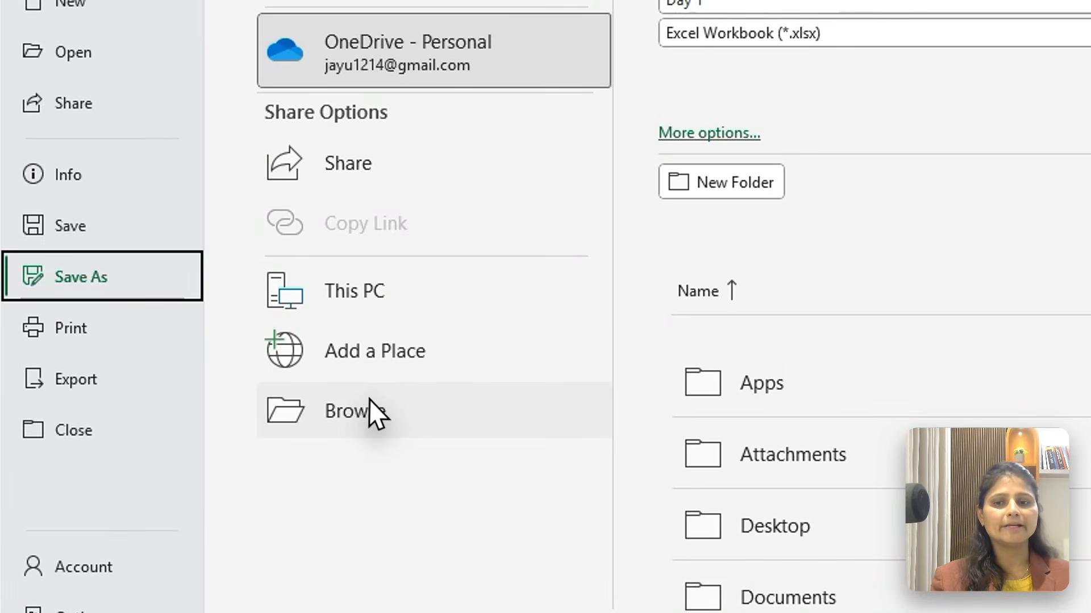
click(243, 392)
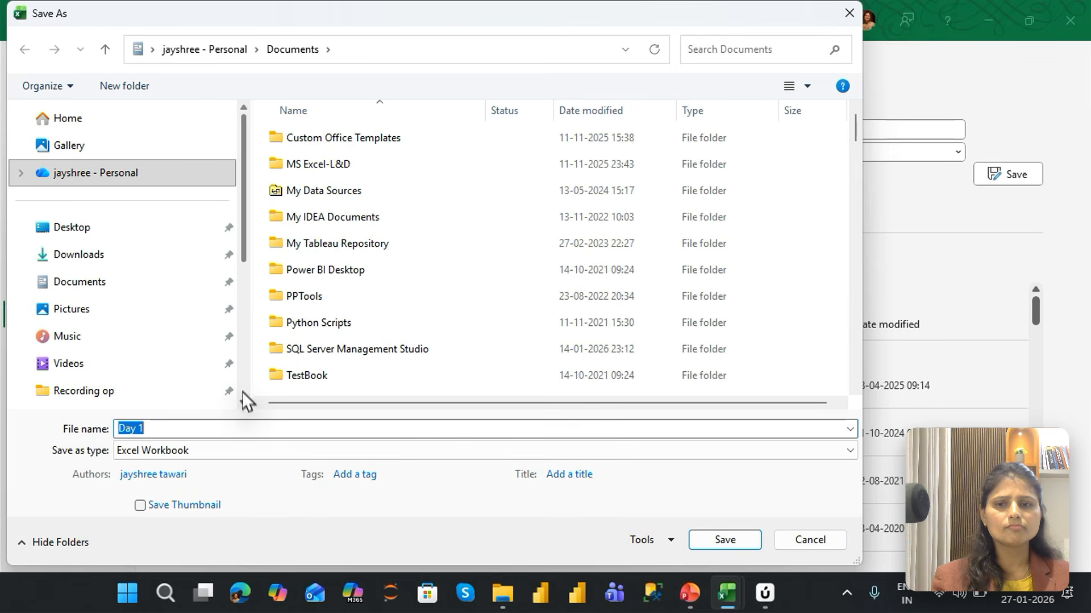
scroll(363, 395, down, 5)
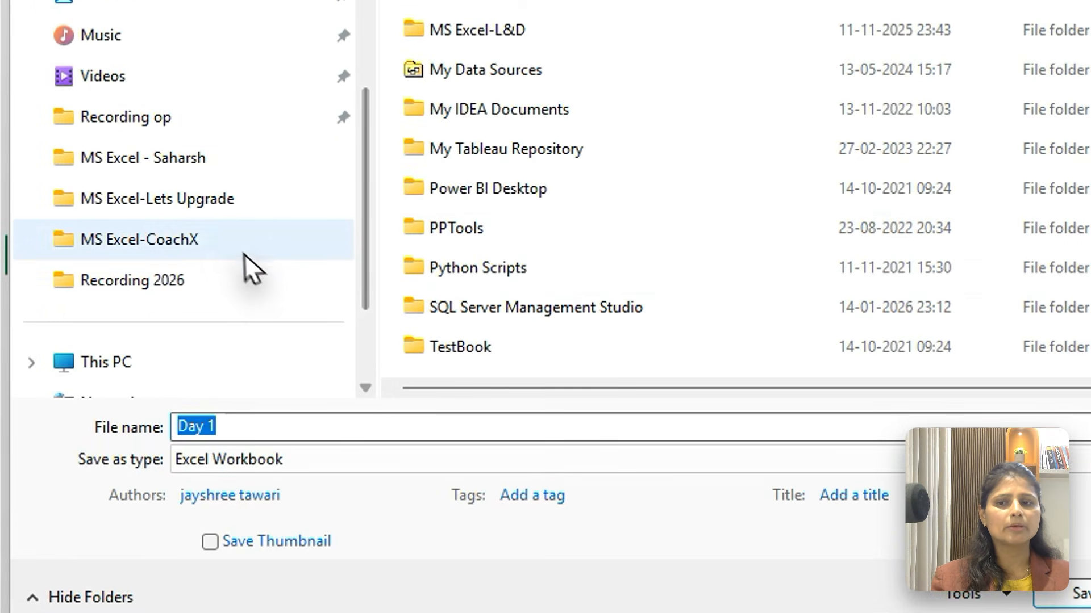
click(218, 200)
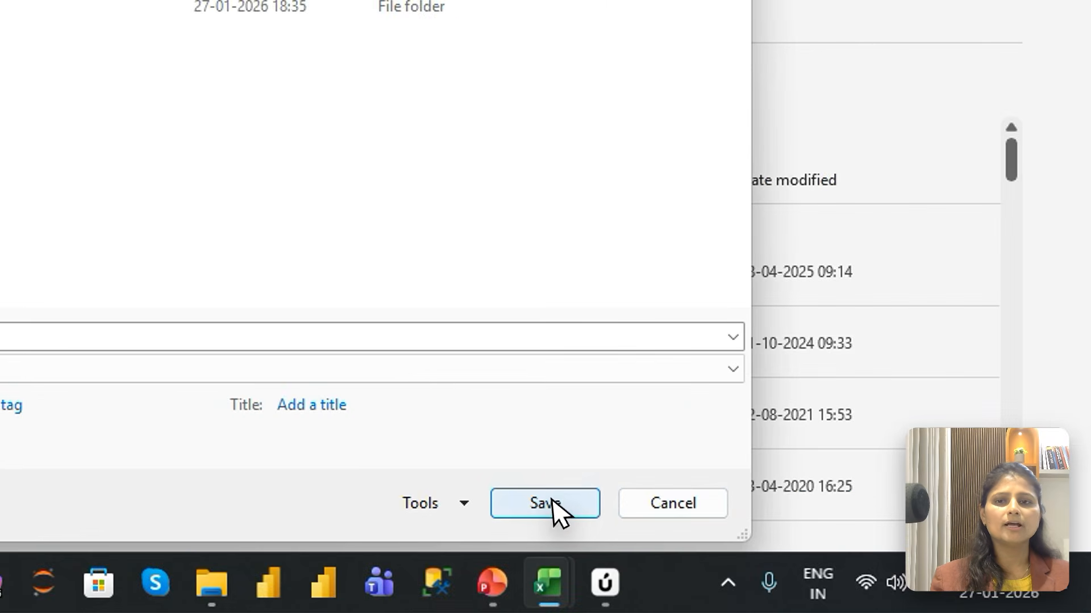
click(611, 514)
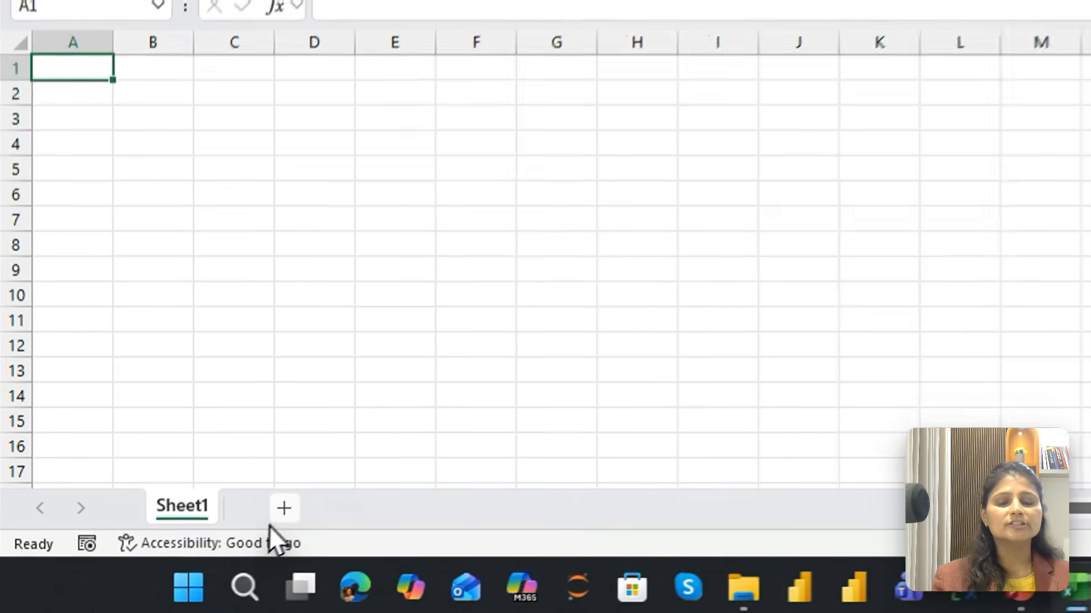
Step: Add four blank worksheets after Sheet1 and return to Sheet1
click(284, 508)
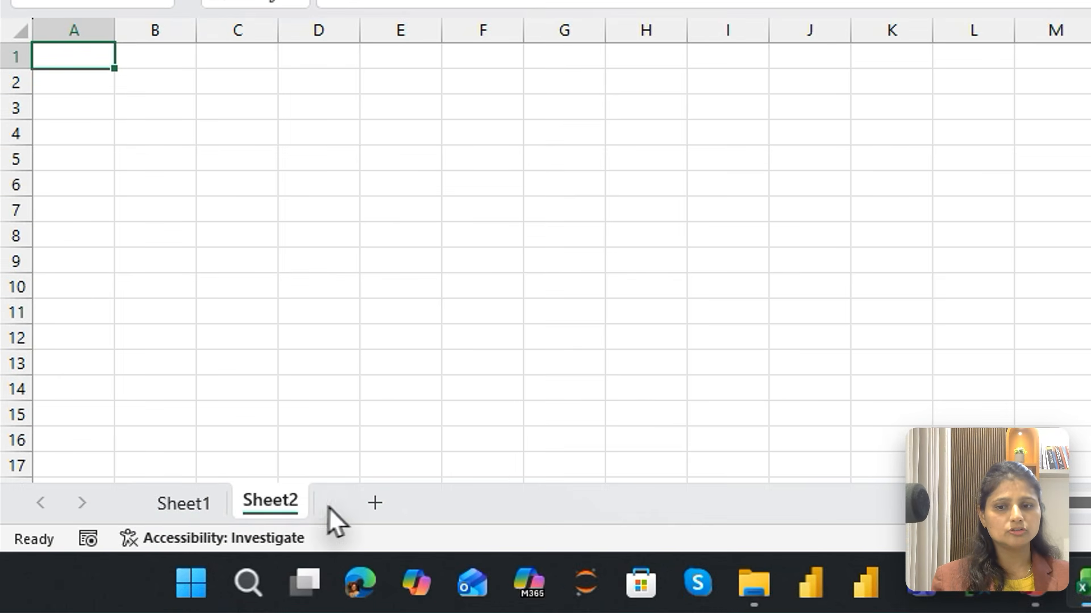
click(373, 502)
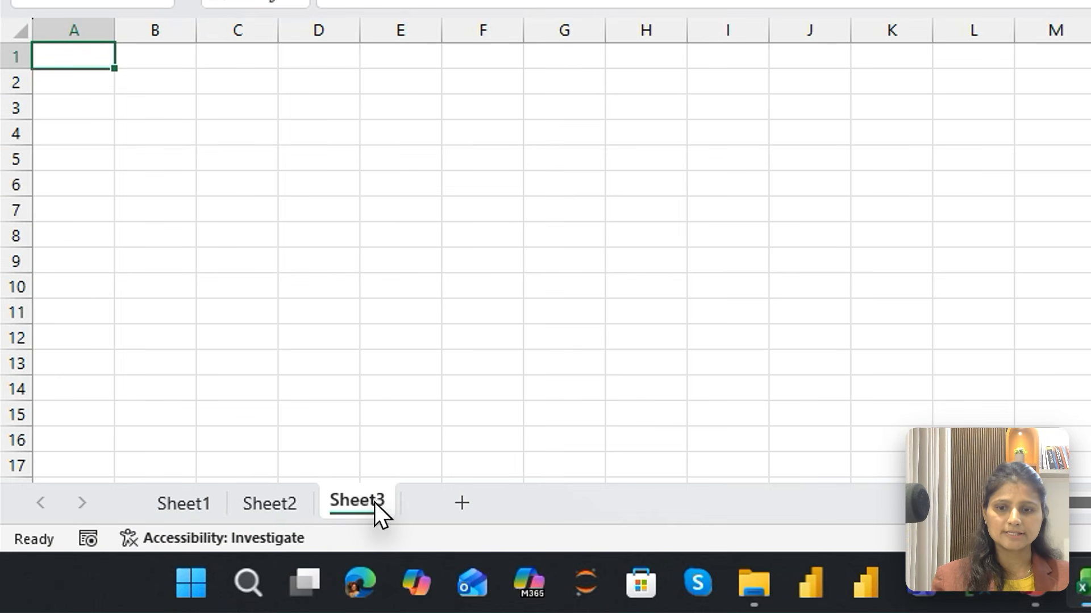
click(465, 504)
click(563, 510)
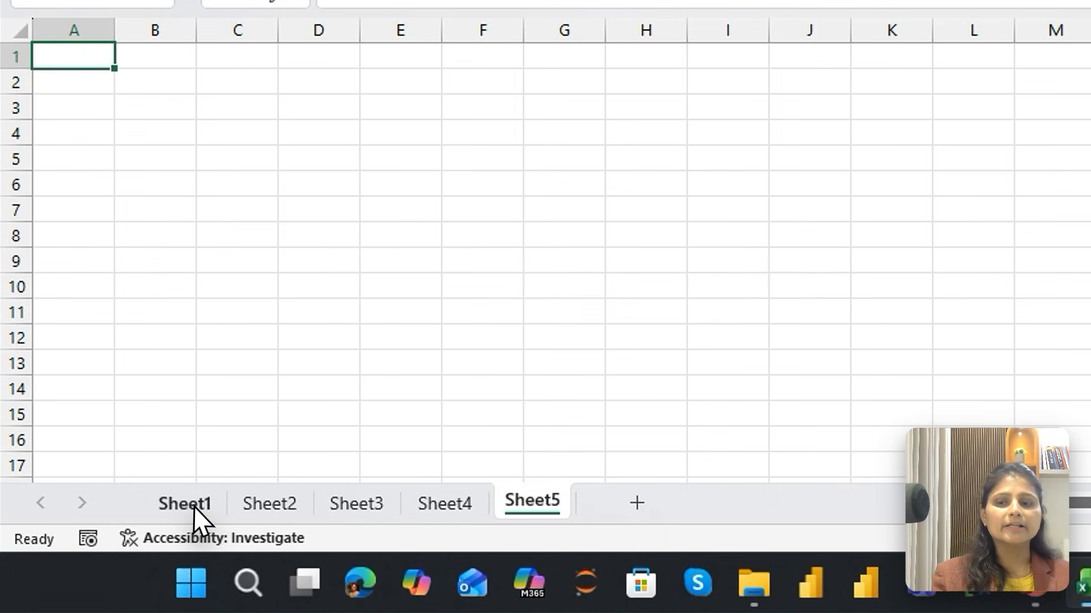
click(125, 542)
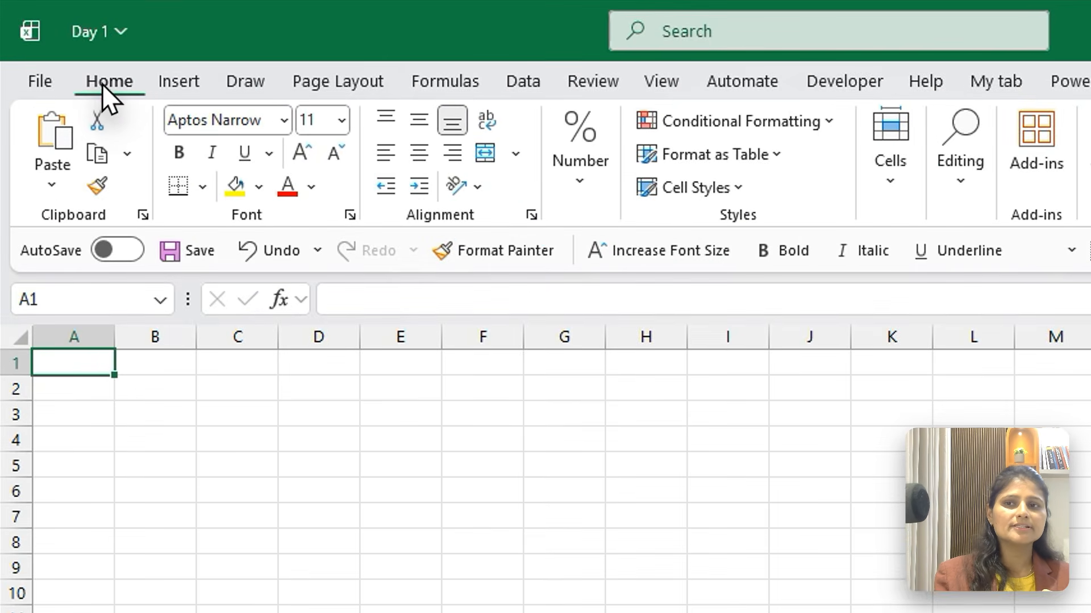
Step: Look through the ribbon commands for inserting objects, page layout, formulas and data
click(174, 76)
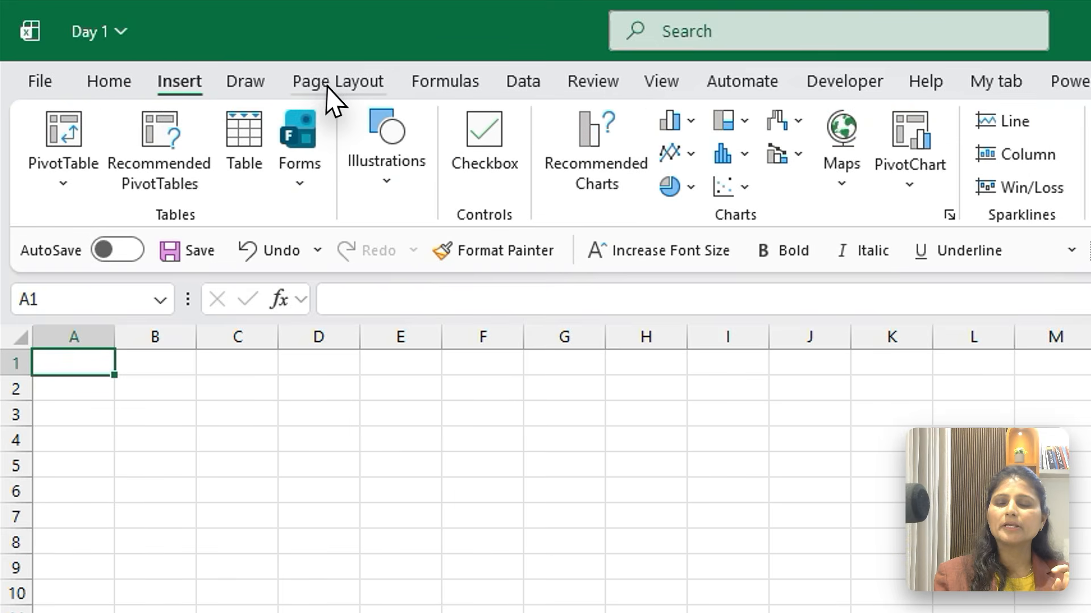
click(93, 80)
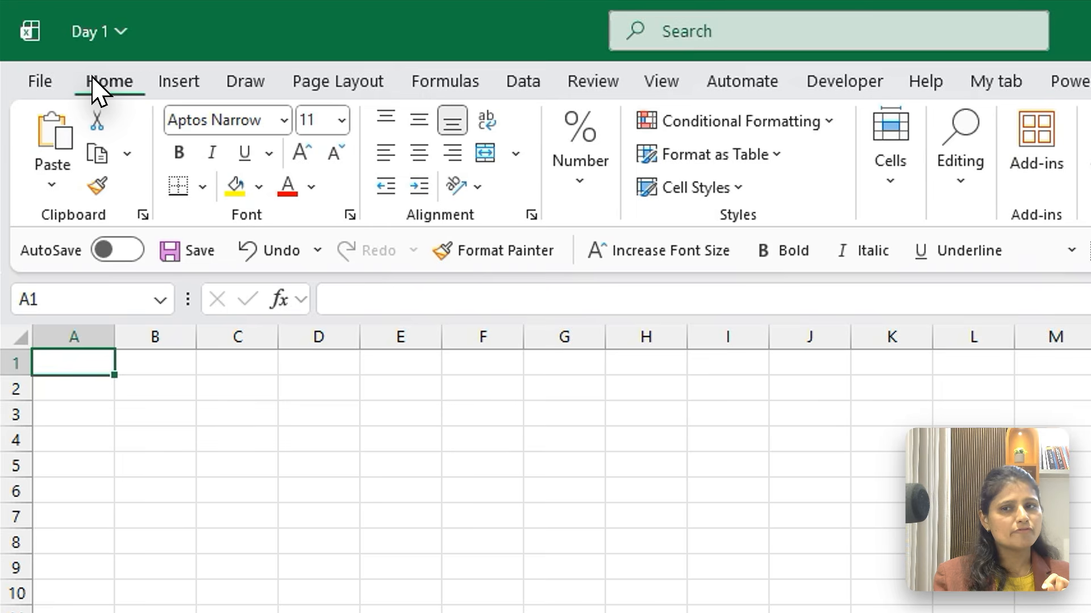
click(173, 86)
click(348, 95)
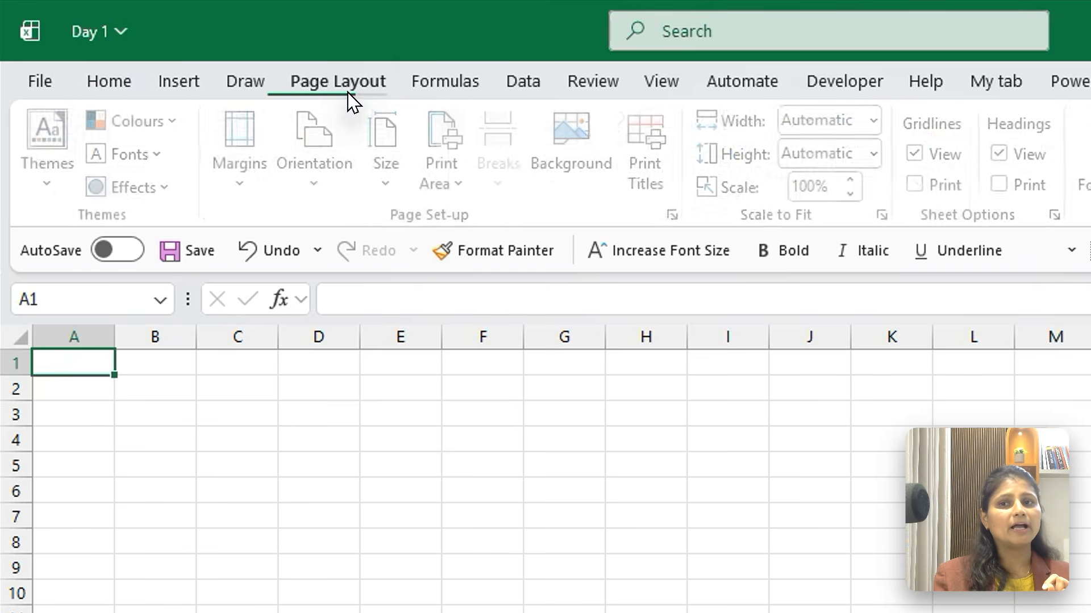
click(446, 96)
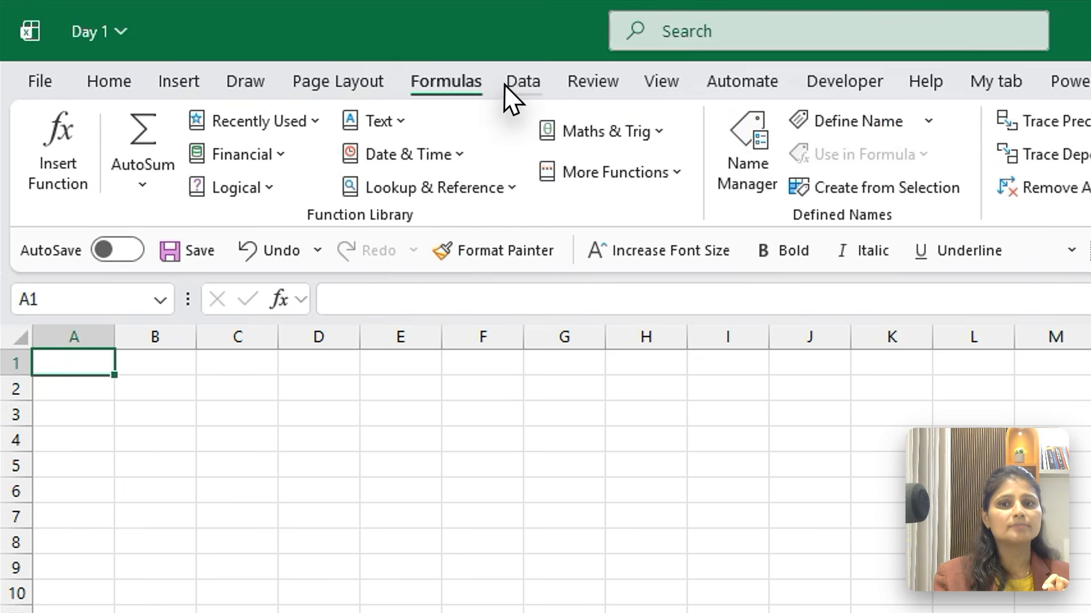
click(514, 97)
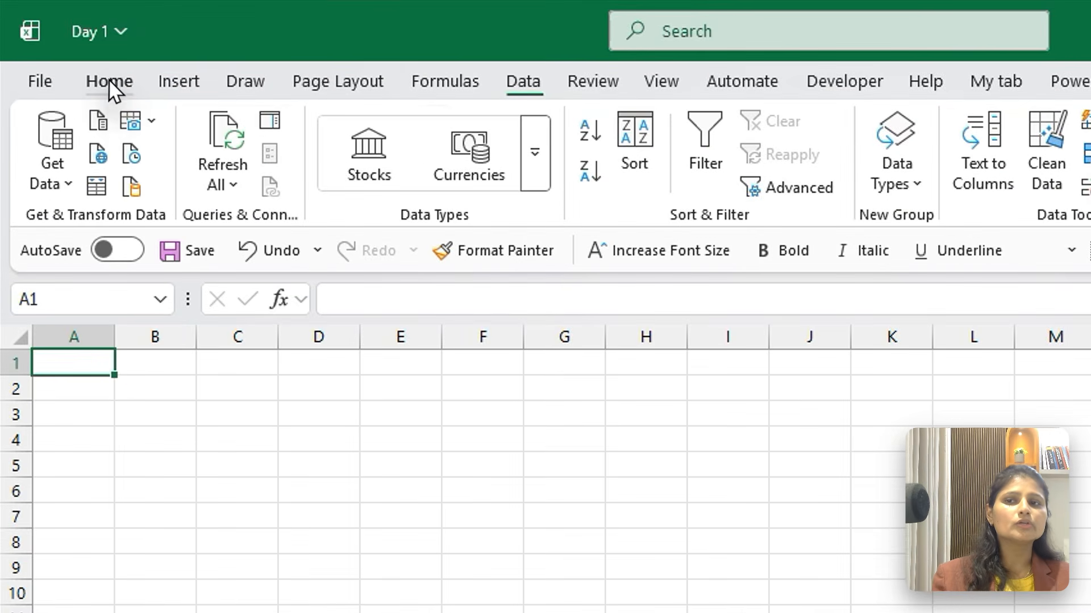
Step: Compare the Home, Insert and Page Layout command groups, and view the Cell Styles gallery without applying a style
click(72, 55)
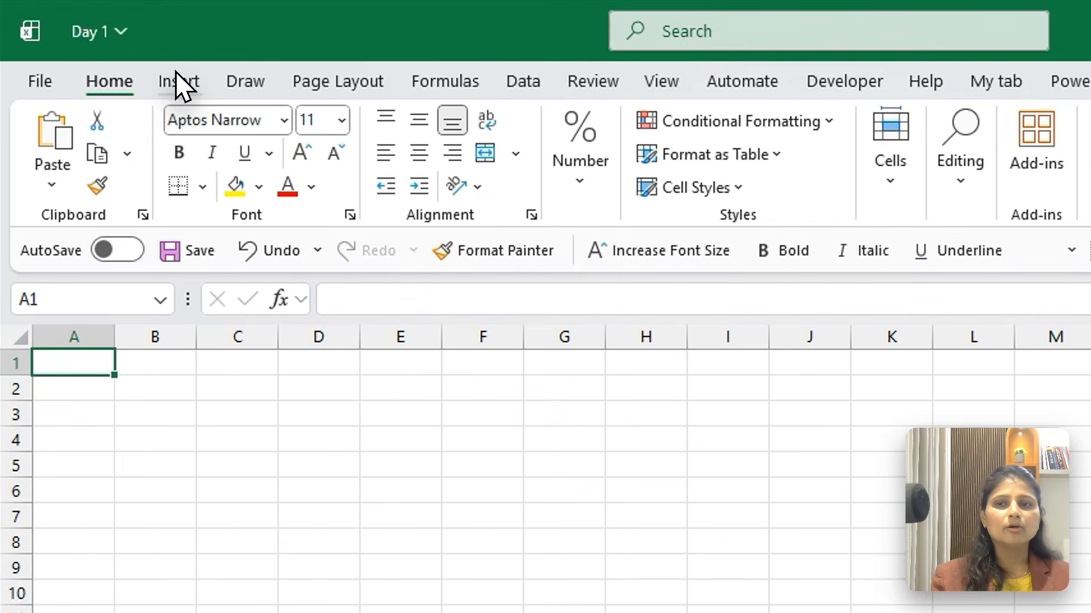
click(117, 52)
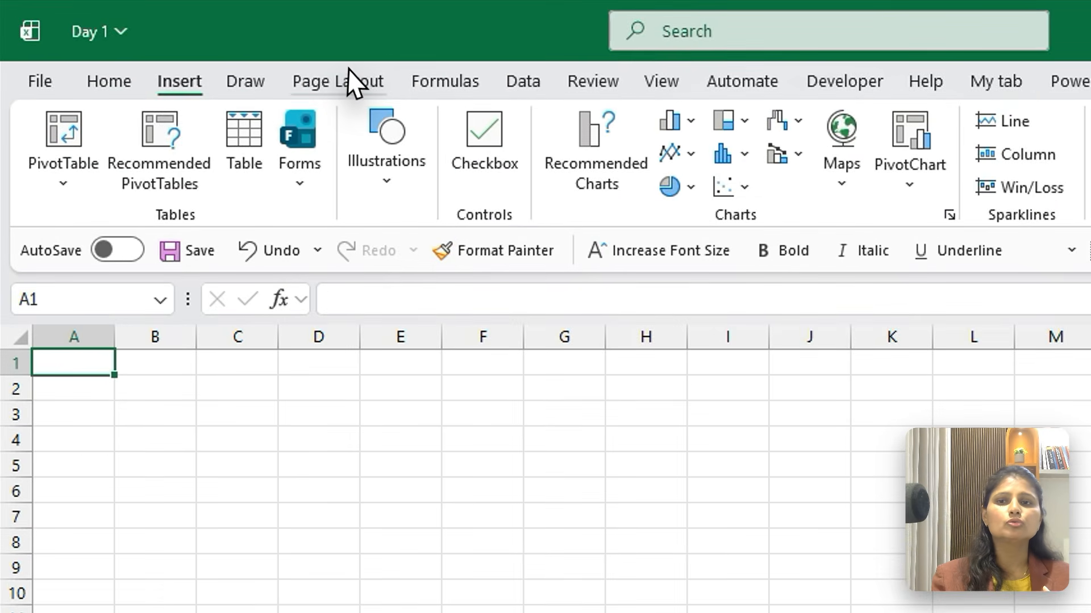
click(349, 74)
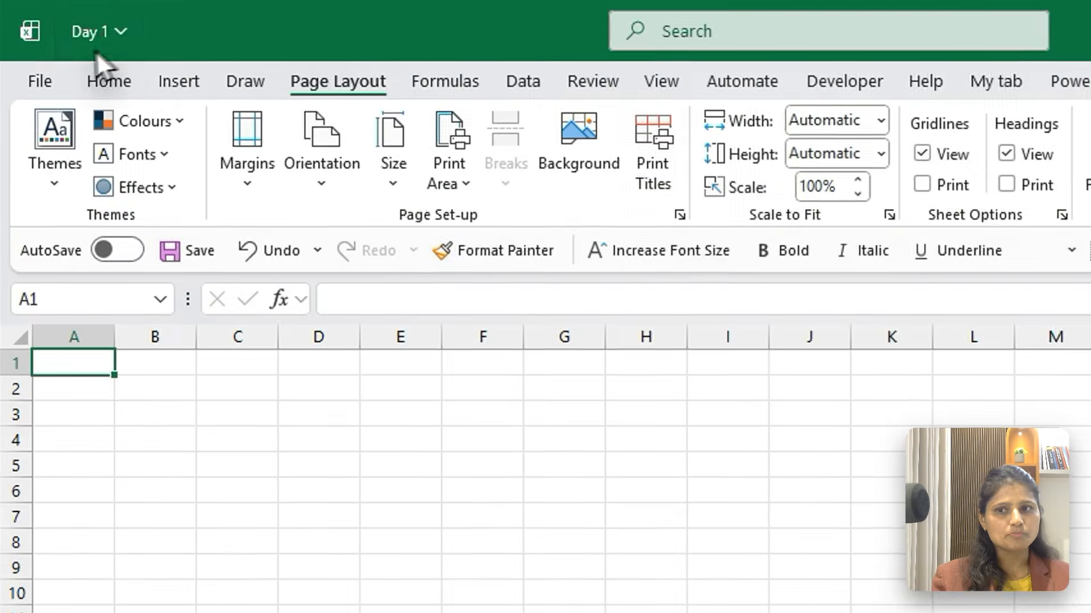
click(108, 70)
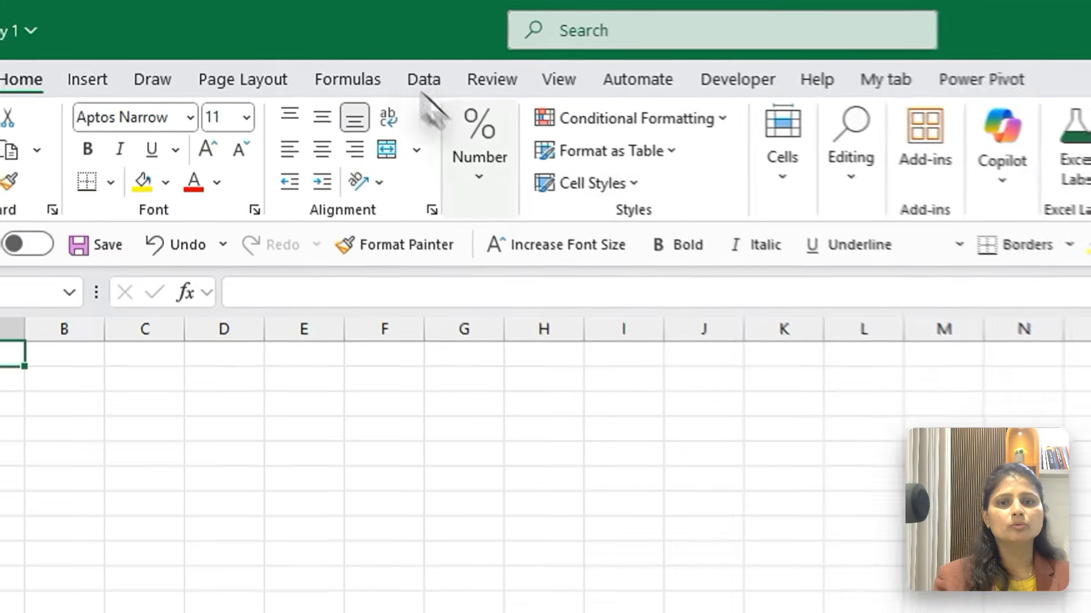
click(477, 124)
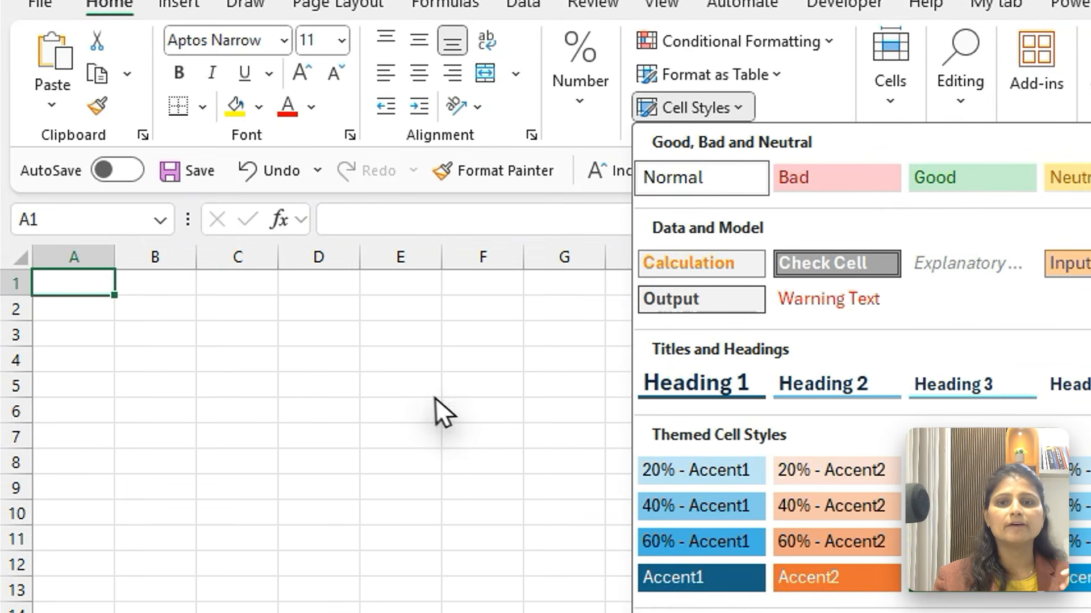
click(437, 412)
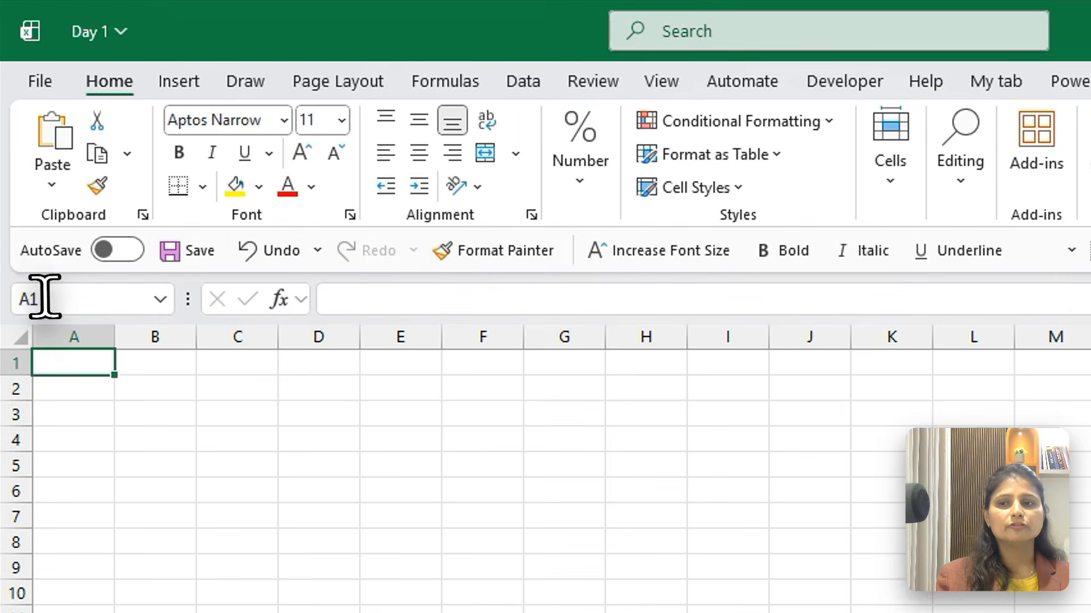
Step: Inspect the Name Box and formula bar, and select individual cells including C6 and F7 and the range A1:M13
click(33, 220)
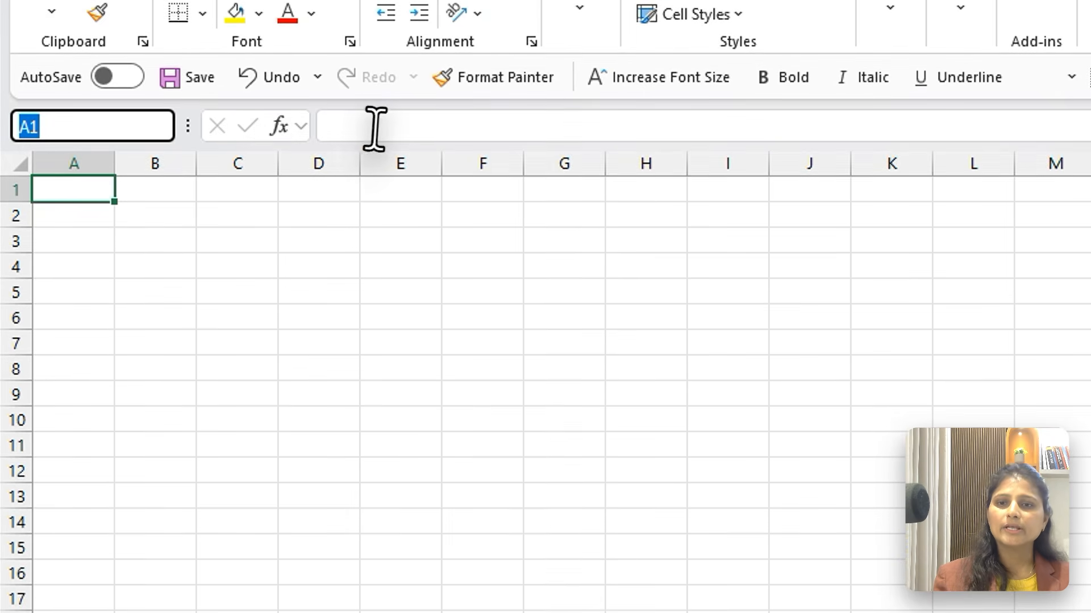
click(365, 300)
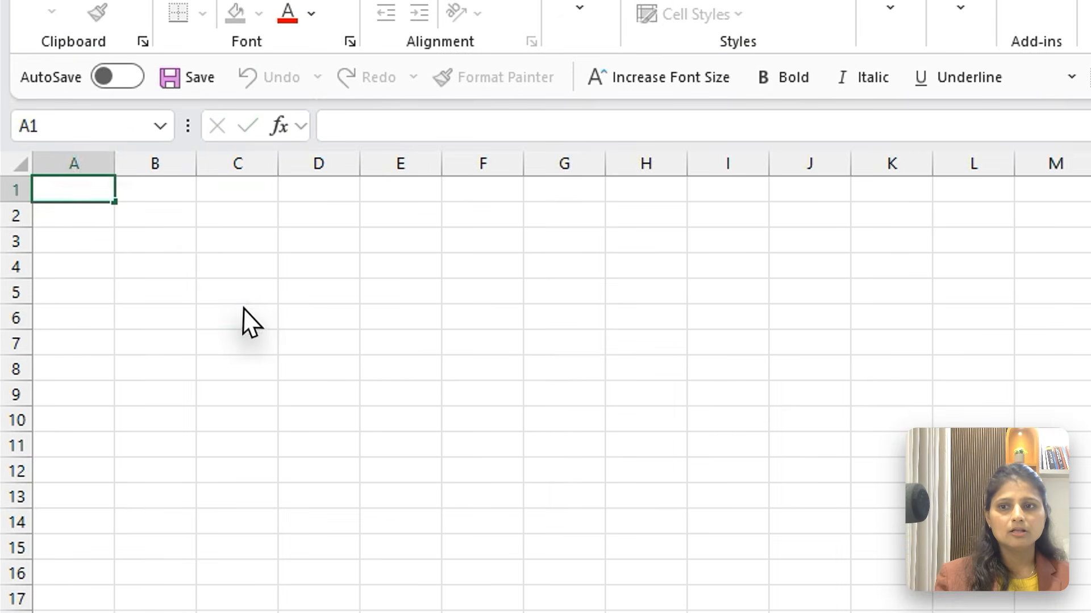
click(162, 329)
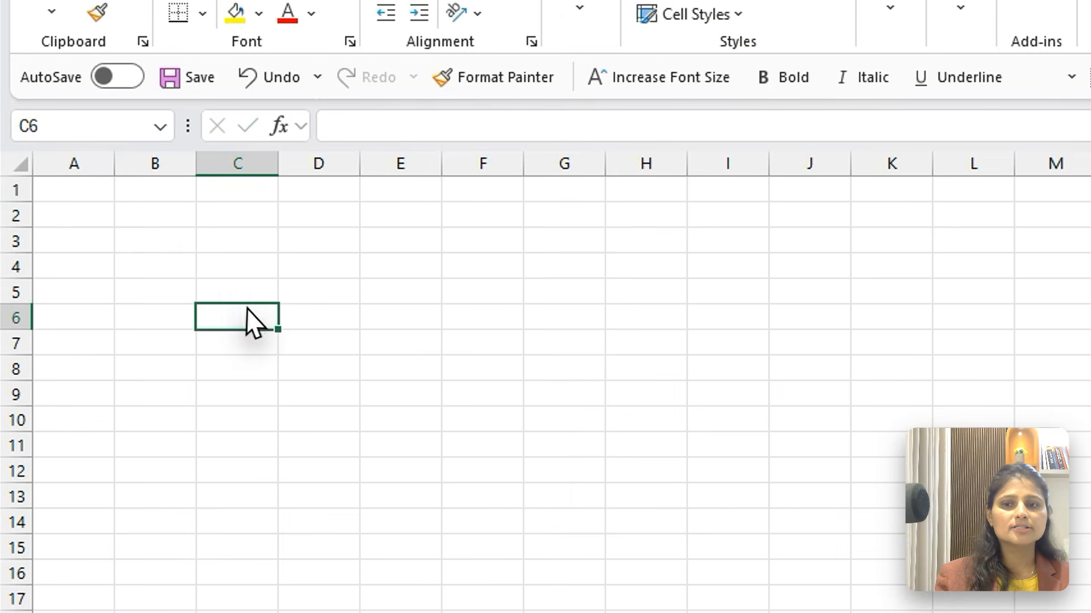
click(476, 249)
click(520, 351)
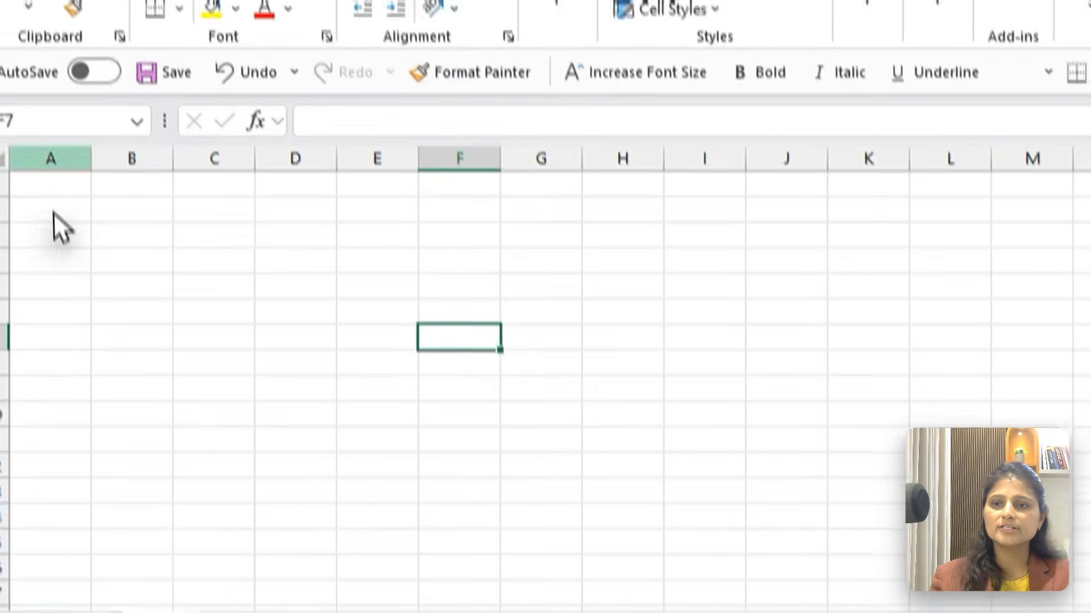
drag(74, 191, 1052, 497)
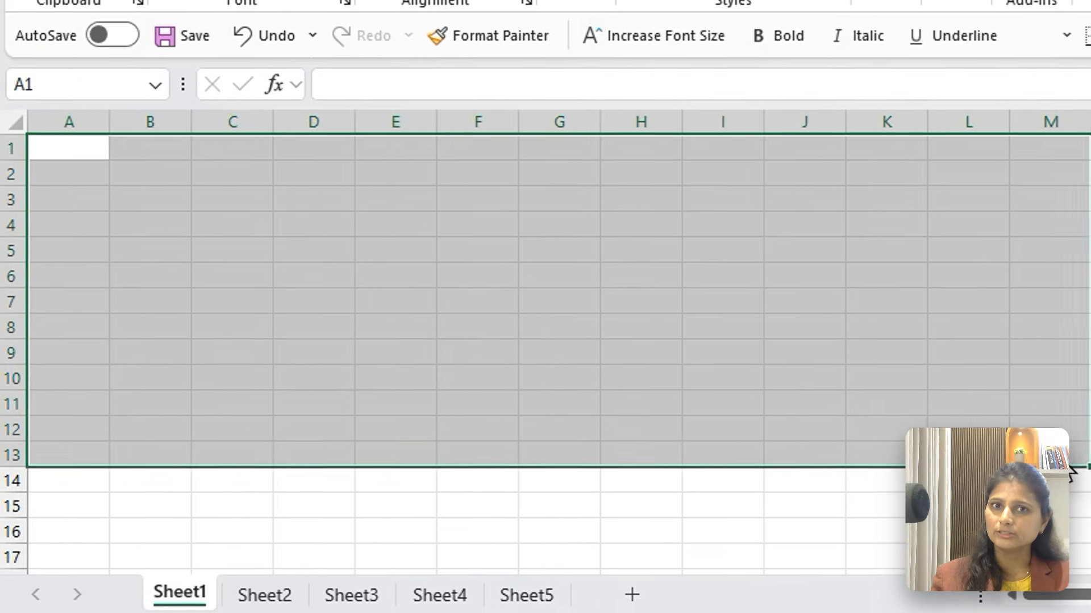
click(210, 335)
Step: Select the entire rows 2, 5 and 10 one after another
click(17, 173)
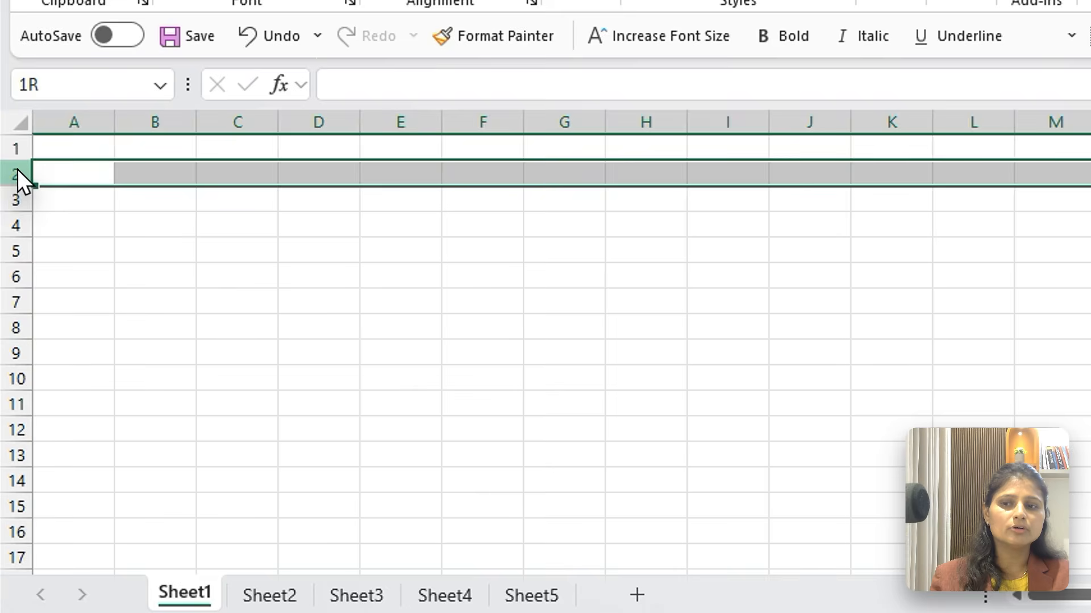
click(12, 255)
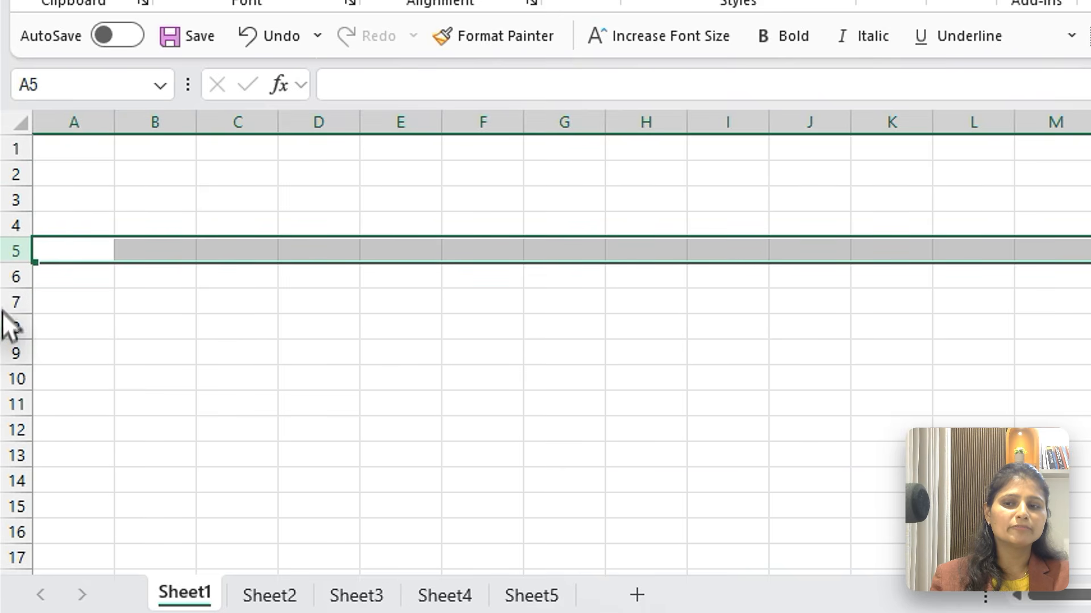
click(9, 378)
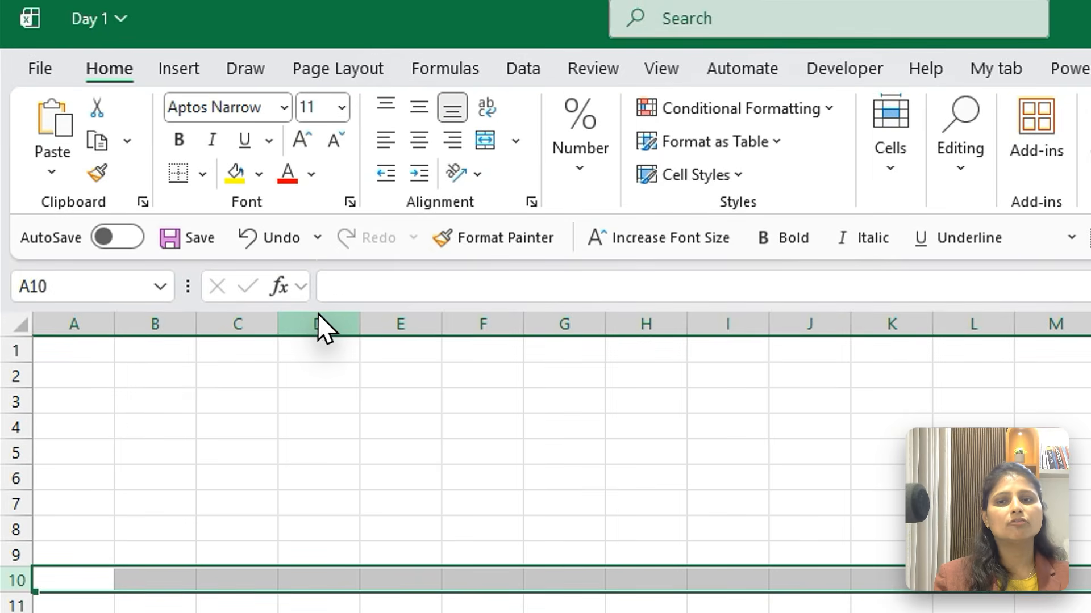
Step: Select the entire columns D and M, and individual cells including D10, H7 and G3
click(318, 121)
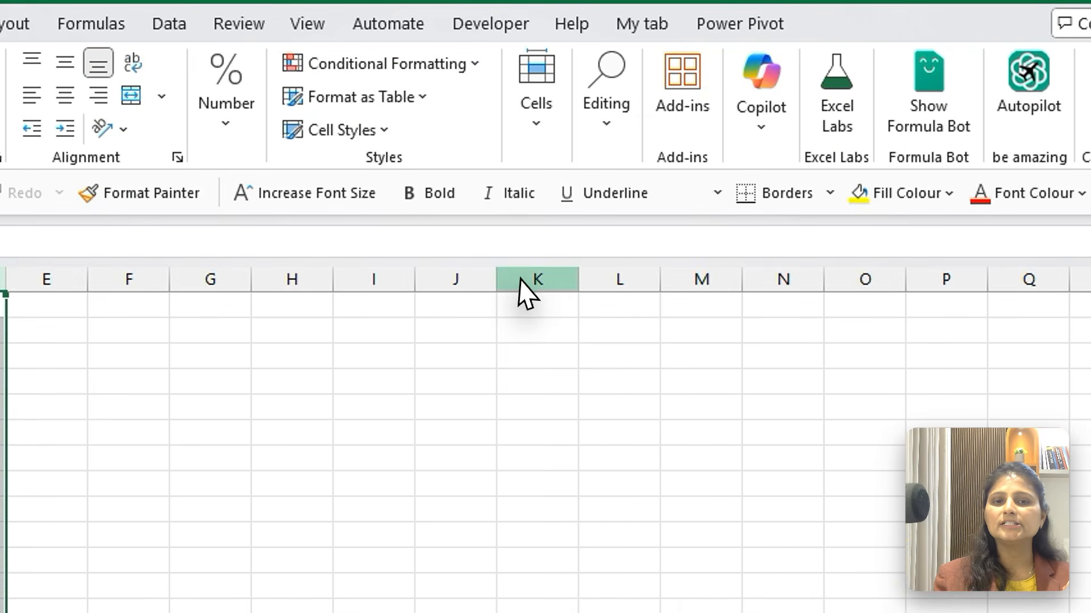
click(701, 286)
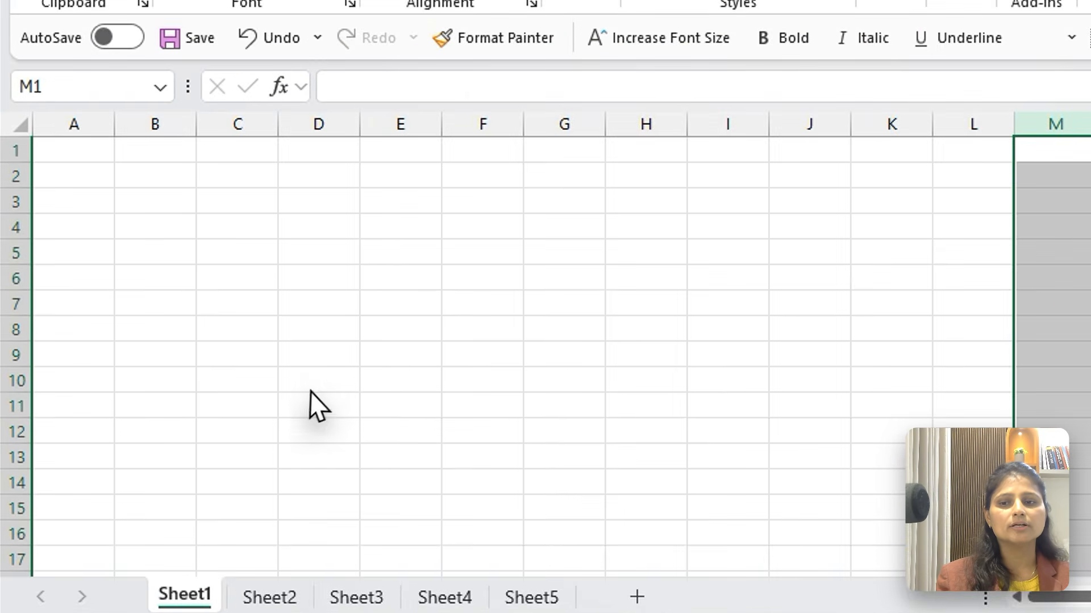
click(213, 396)
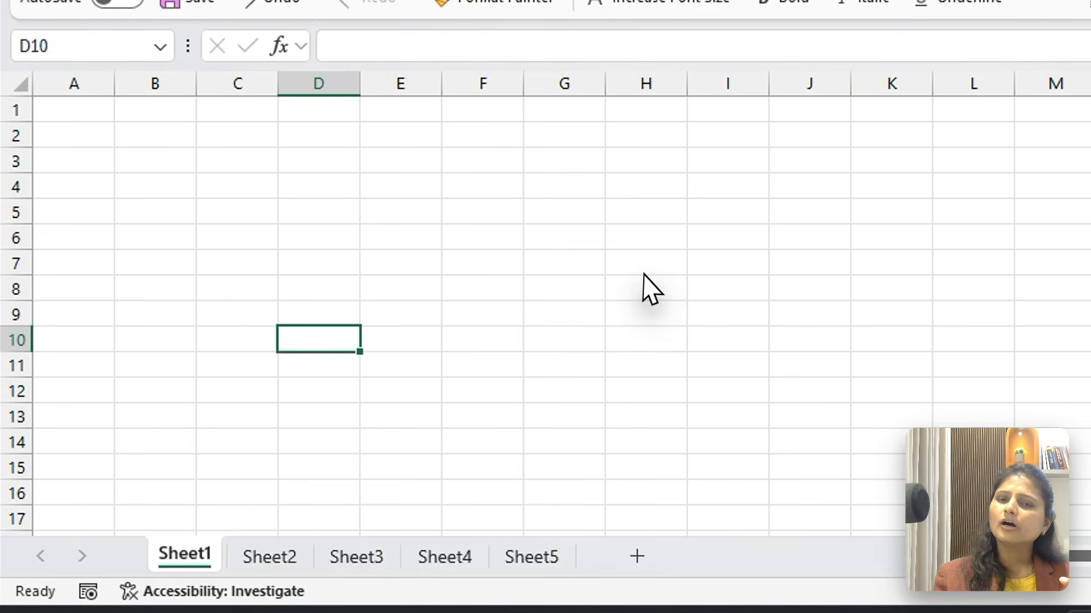
click(425, 350)
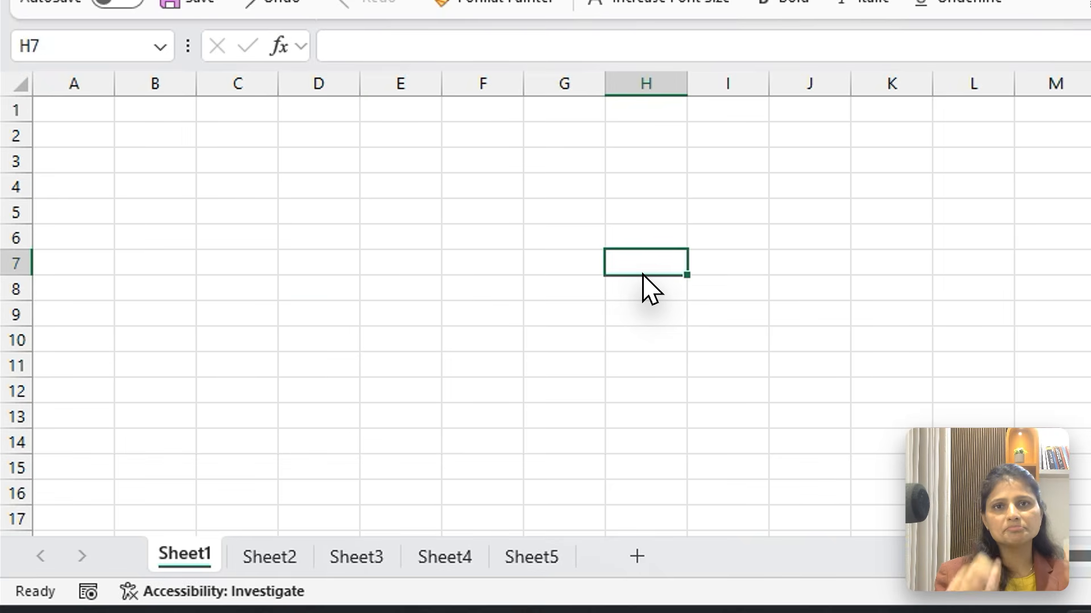
click(507, 342)
click(543, 158)
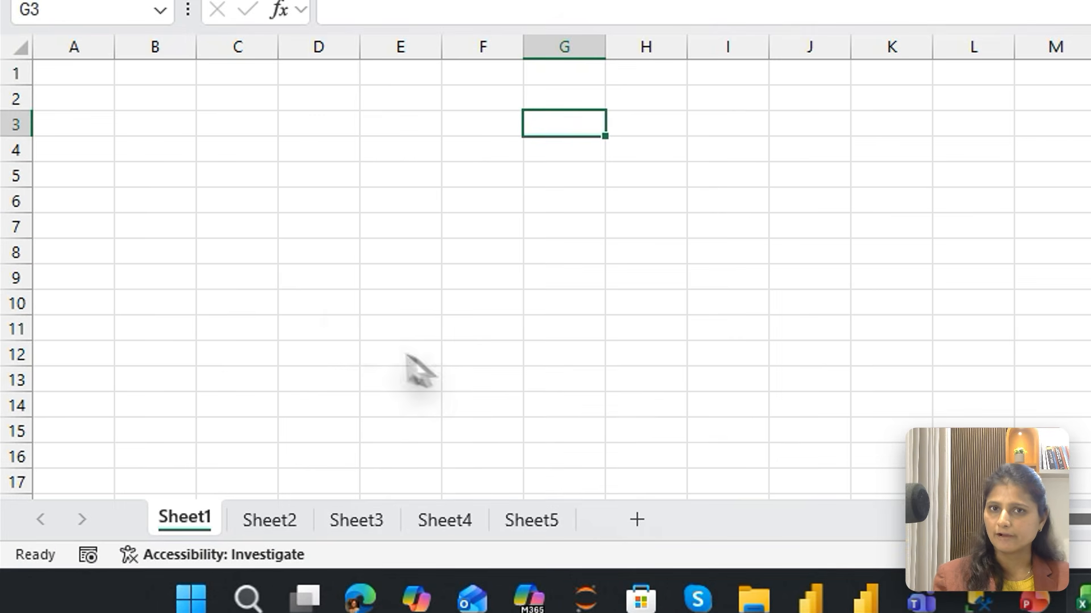
click(232, 401)
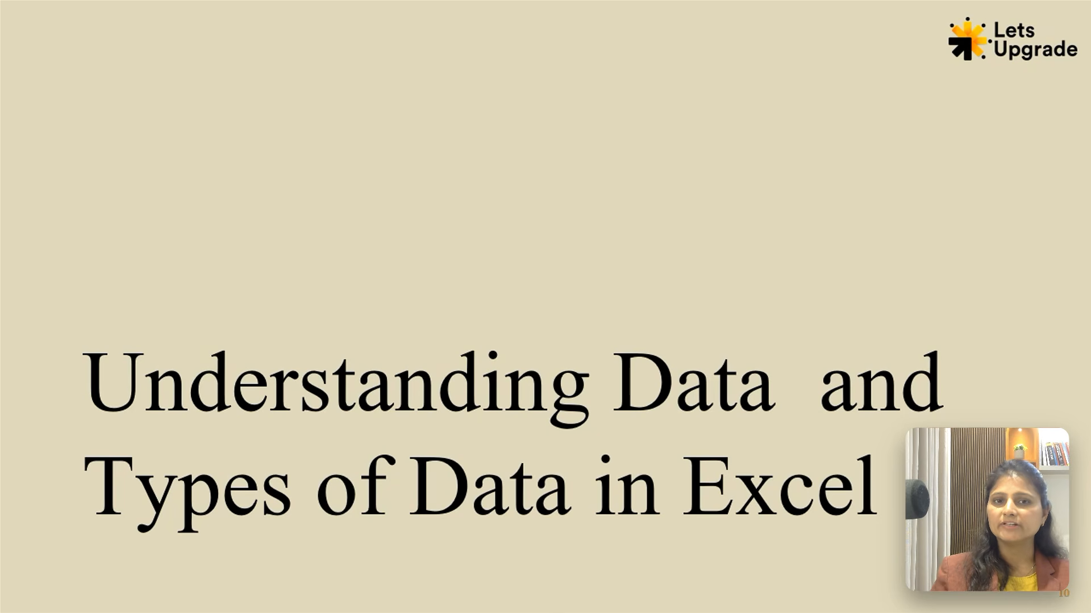
click(316, 267)
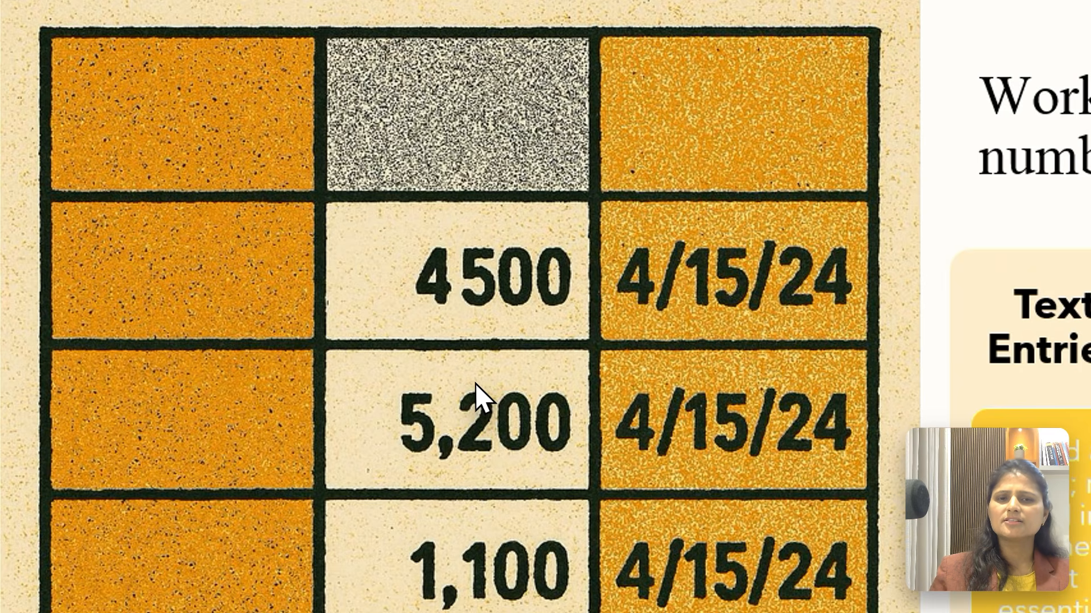
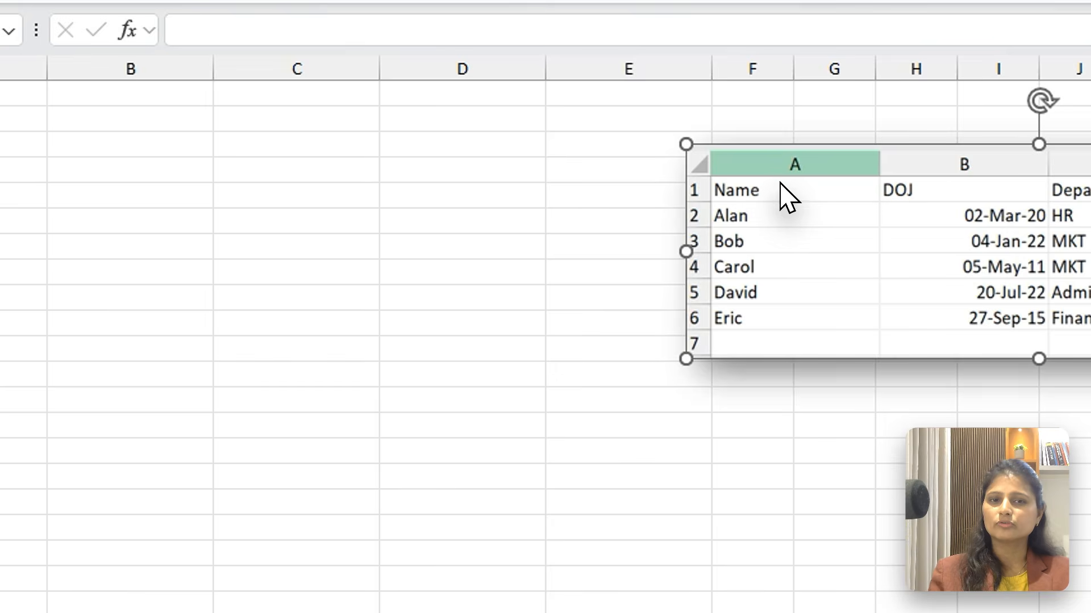
Step: Move the picture of the sample employee table so its upper-left corner sits at about cell D9, and deselect it
drag(783, 190, 536, 316)
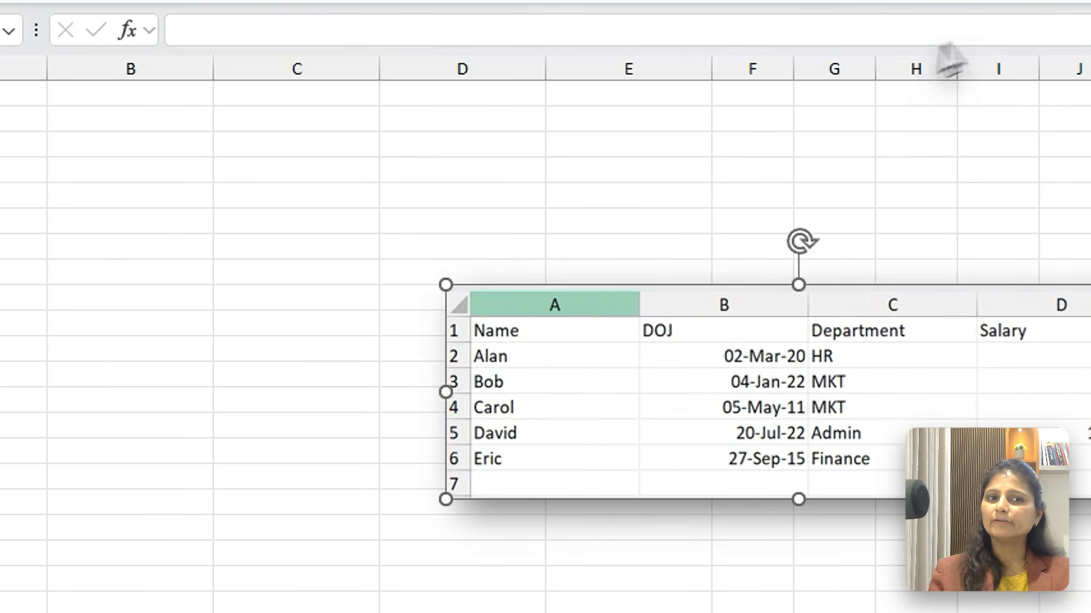
click(115, 245)
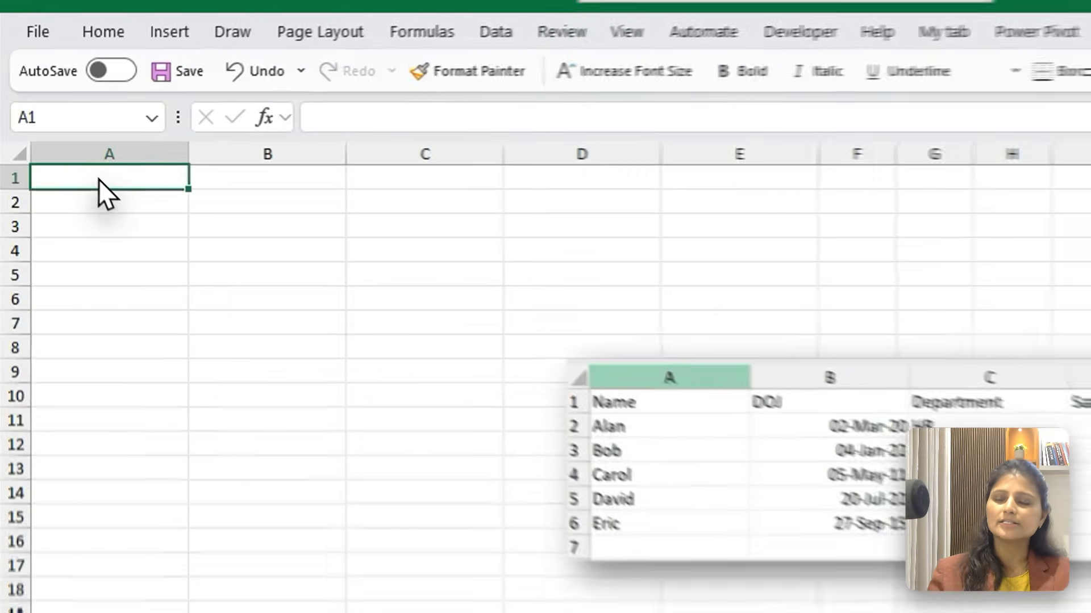
click(276, 256)
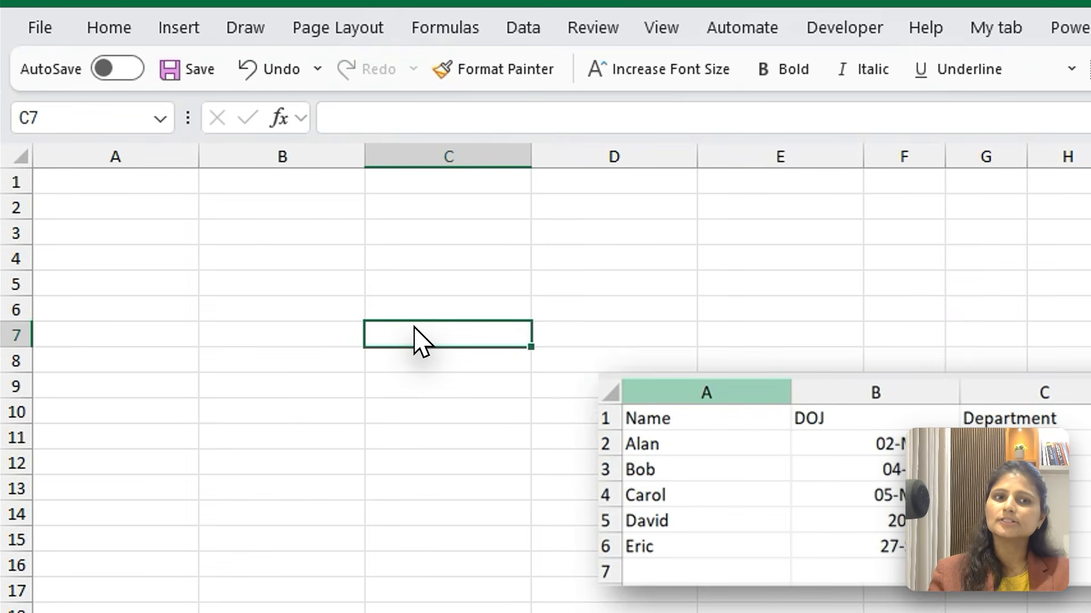
Step: Enter the column headers Name, DOJ, Department and Salary in cells A1 to D1
click(93, 188)
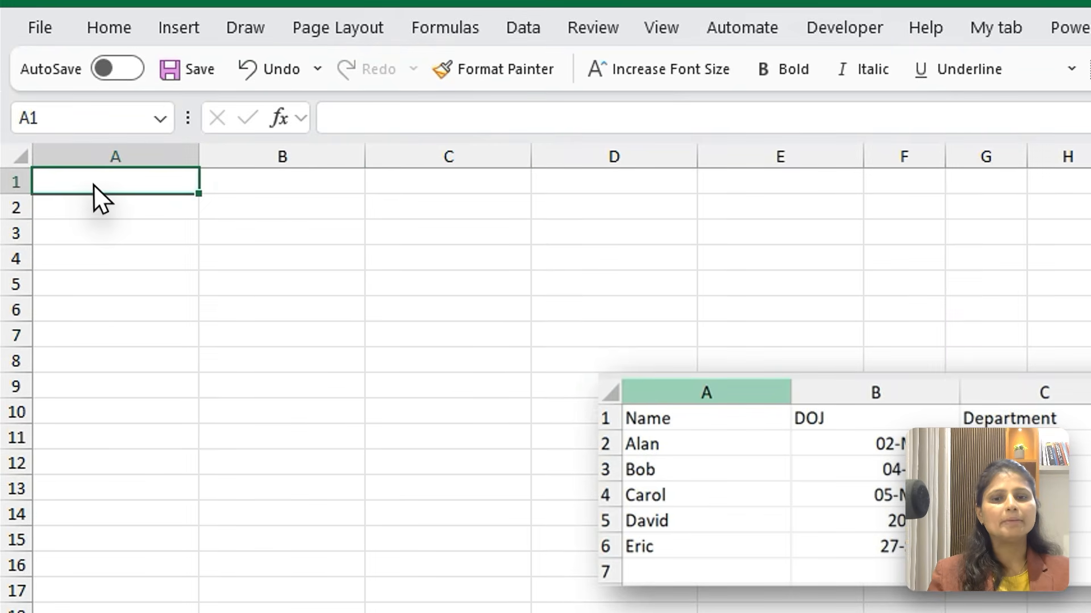
text(Nmae)
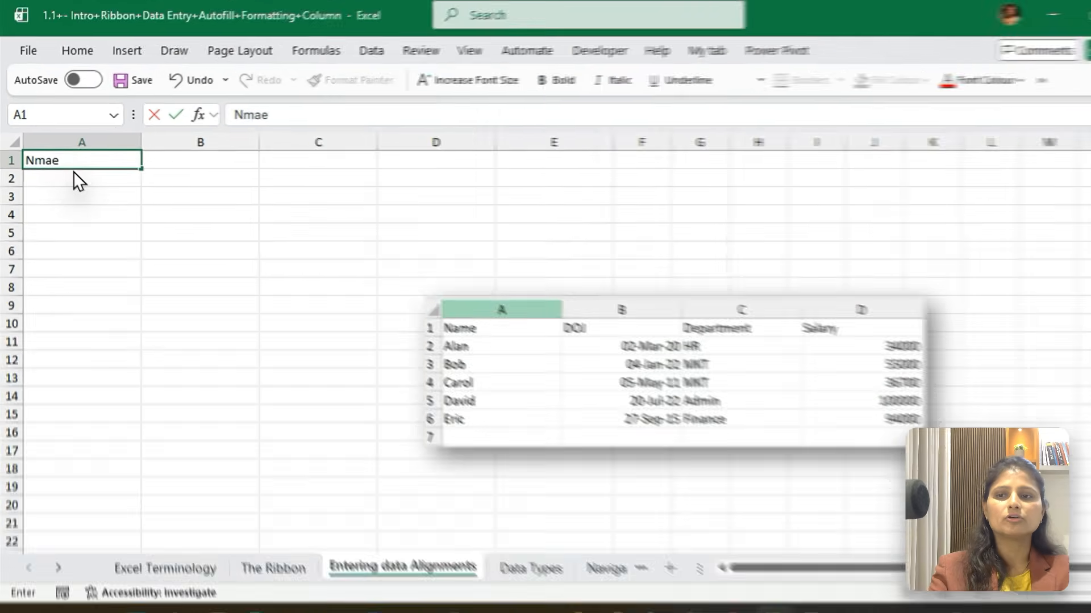
key(BackSpace)
key(BackSpace)
key(BackSpace)
text(ame)
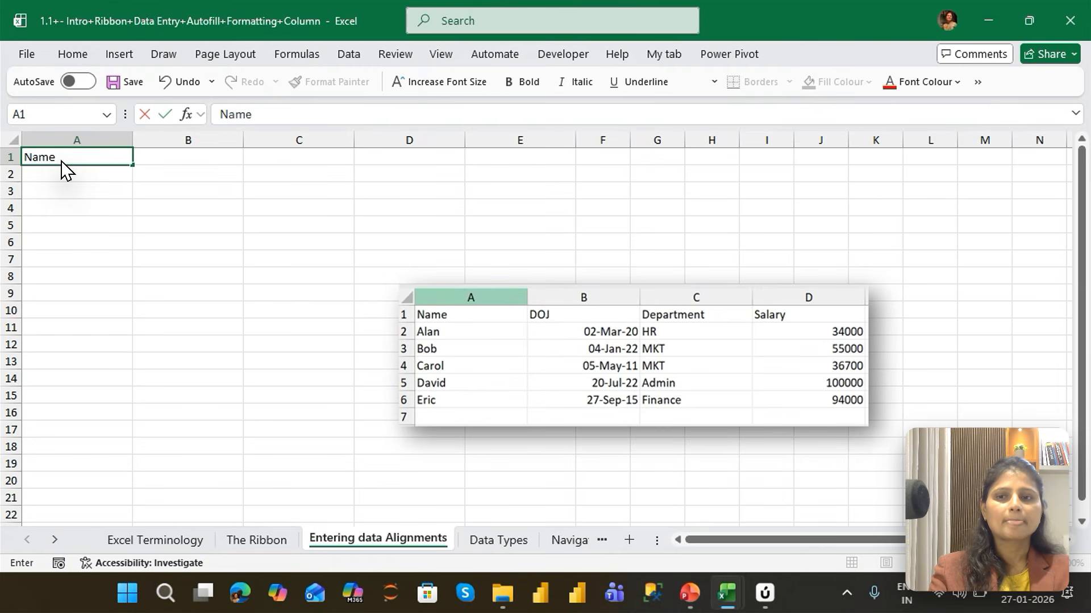
key(Tab)
text(DOJ)
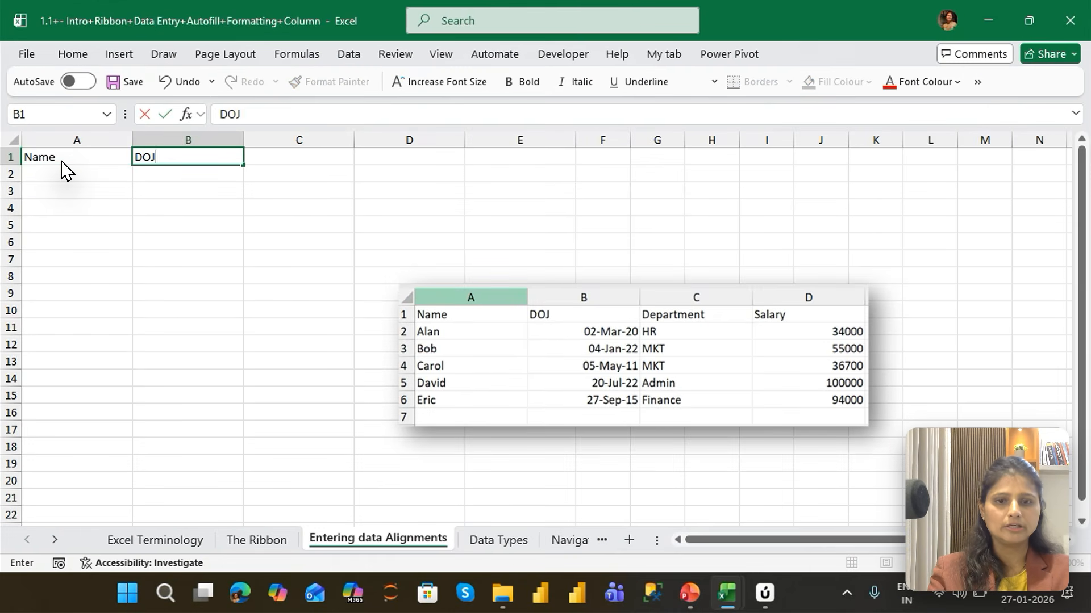
key(Tab)
text(Department)
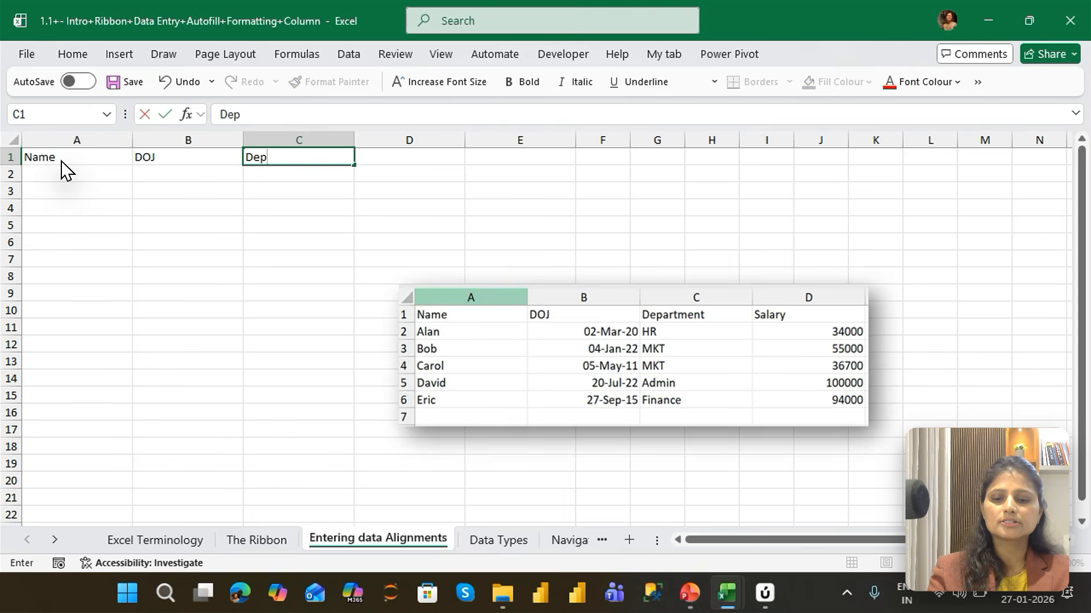
key(Tab)
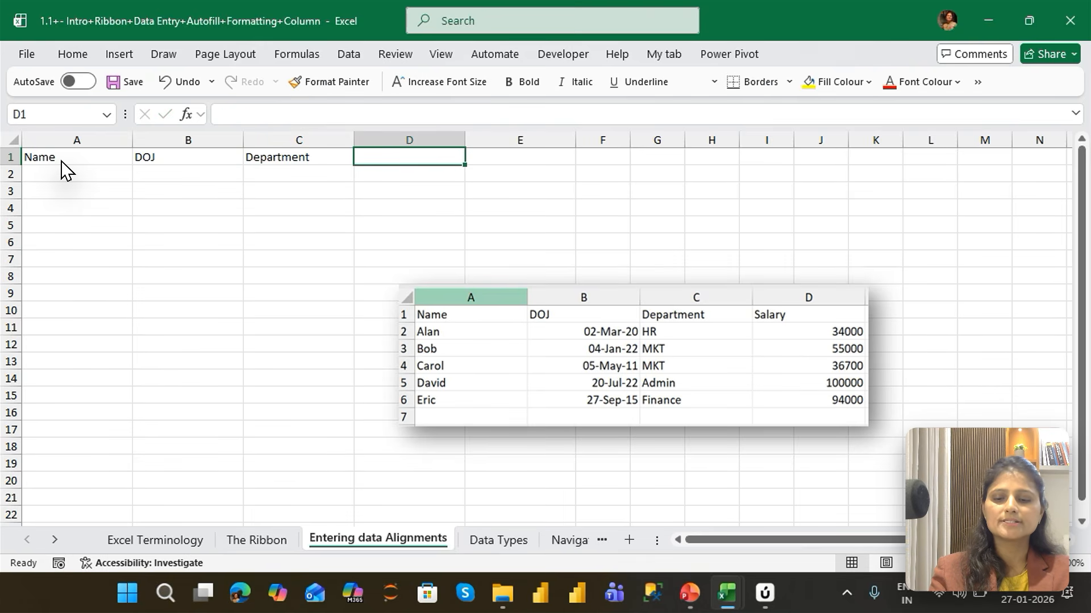
text(Salary)
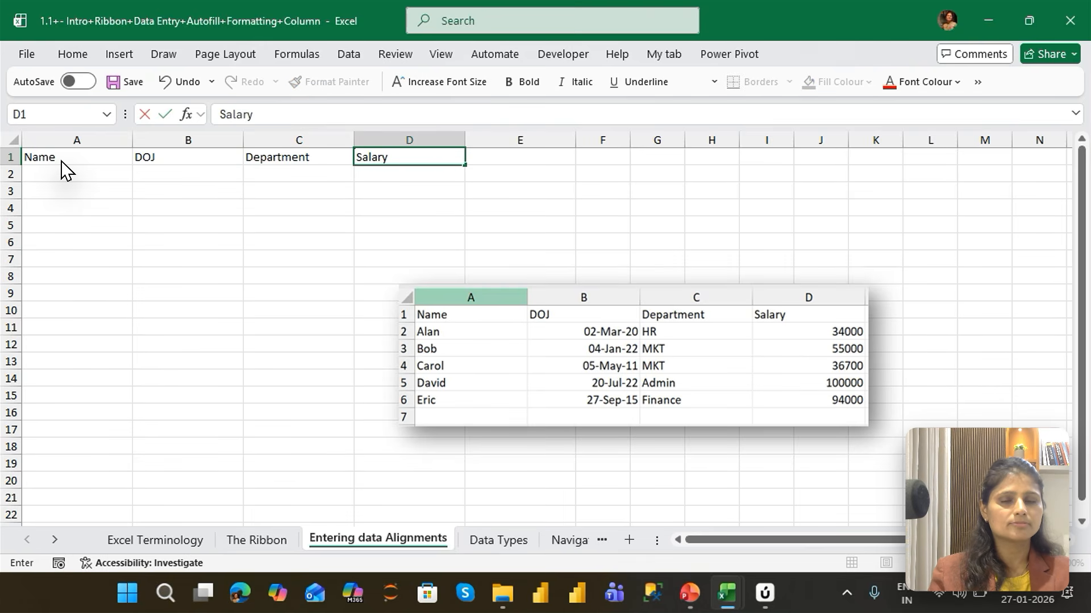
key(Return)
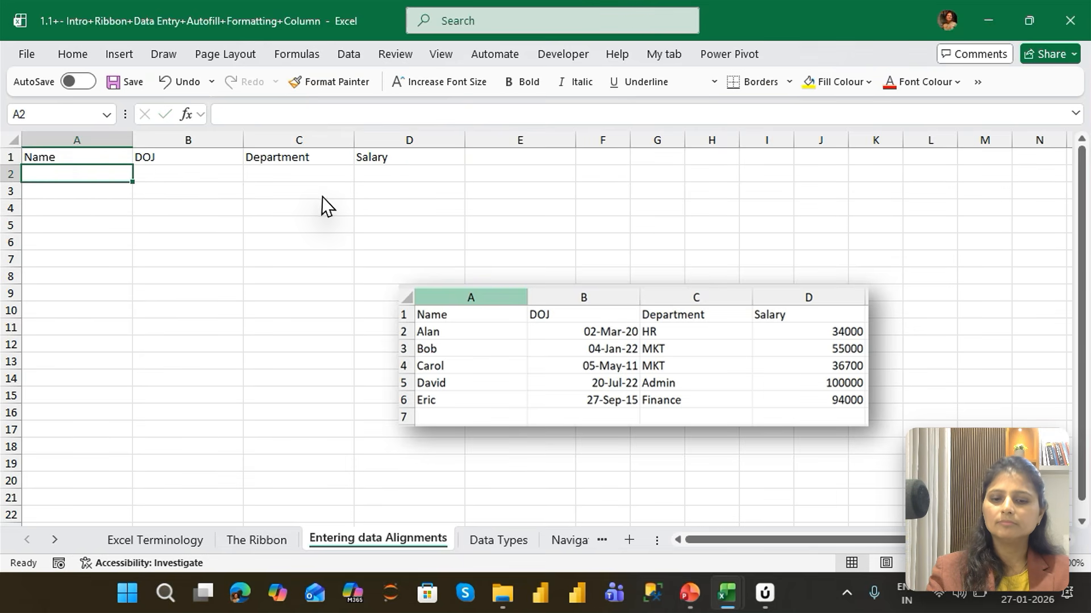
Step: Fill row 2 with the first employee's name, joining date 2/3/20, department HR and salary 34000
text(Alan)
key(Tab)
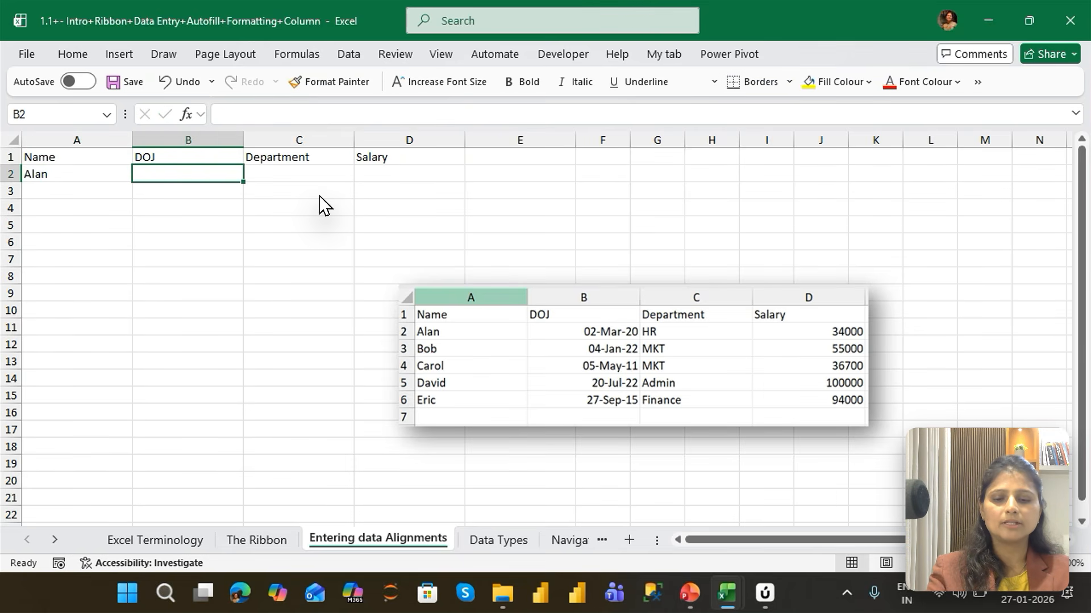
text(2/3/20)
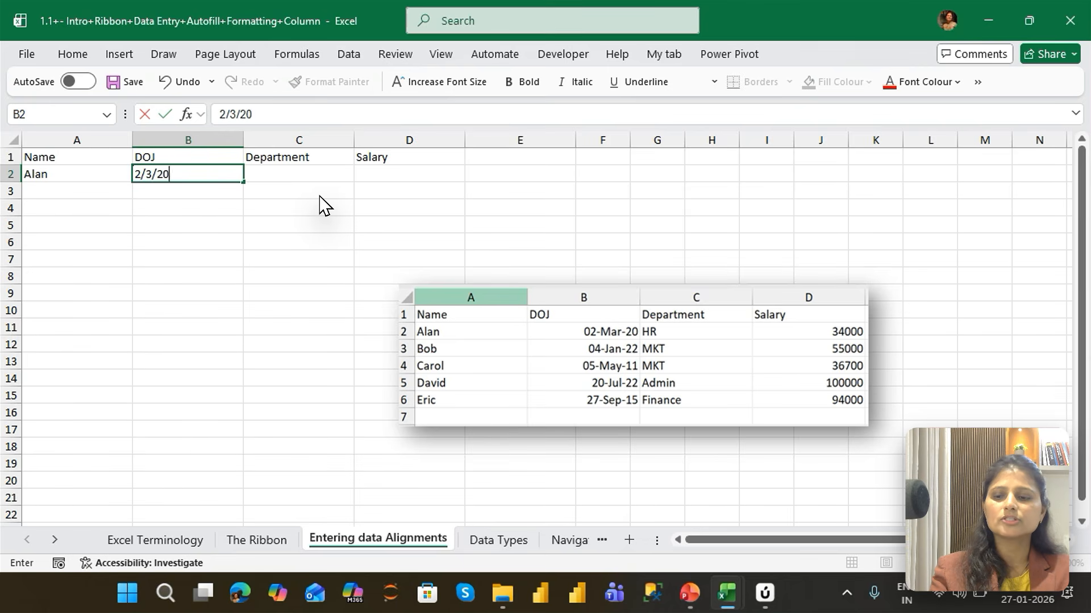
key(Tab)
text(HR)
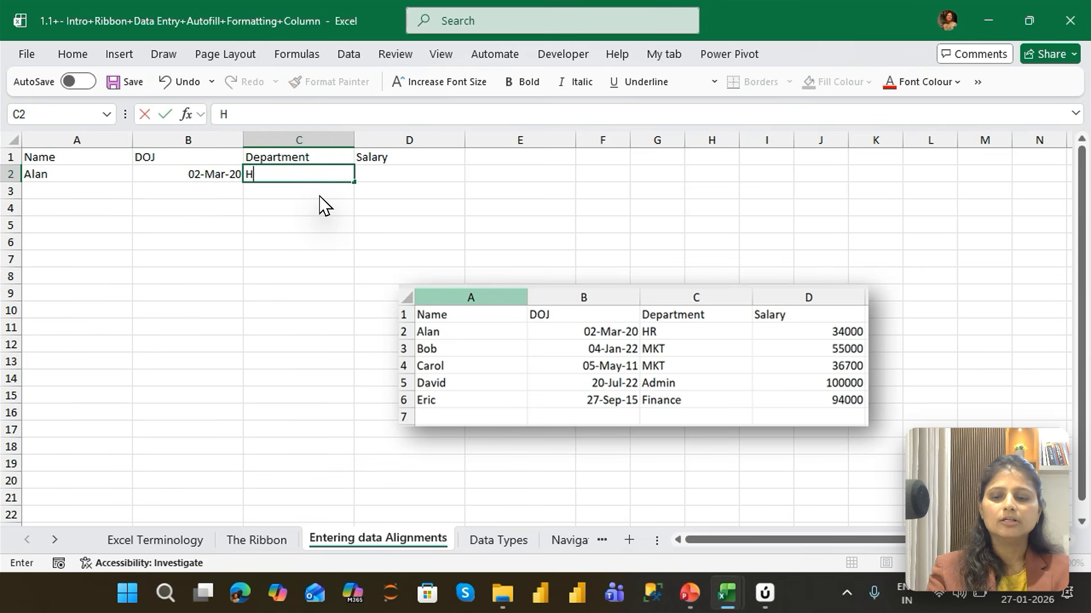
key(Tab)
text(34000)
key(Return)
Step: Fill row 3 with the second employee's name, joining date 4/1/22, department MKT and salary 55000
text(Bob)
key(Tab)
text(4/1/)
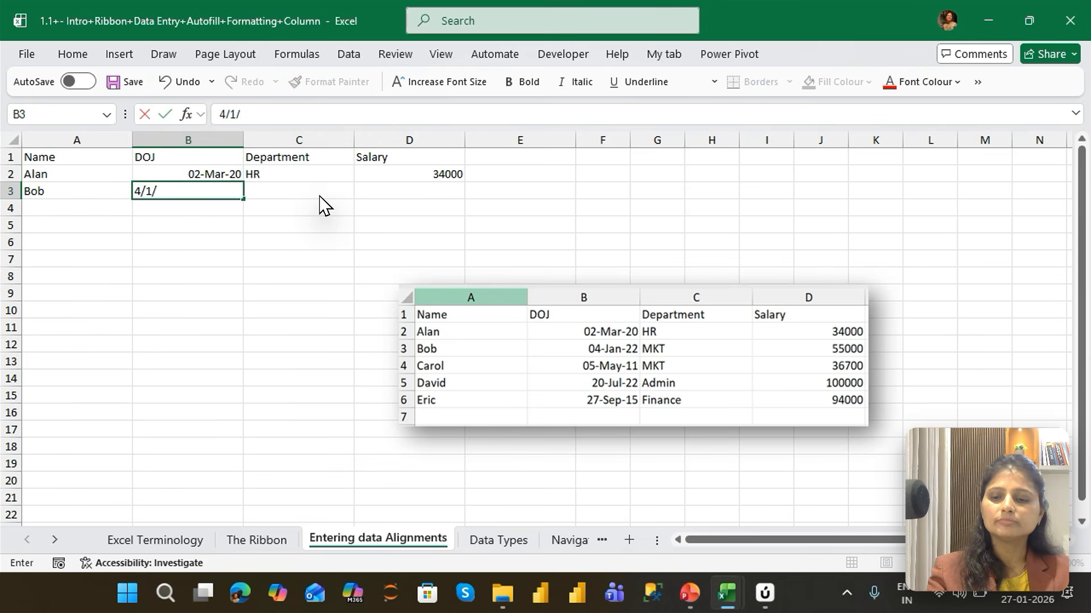
text(22)
key(Tab)
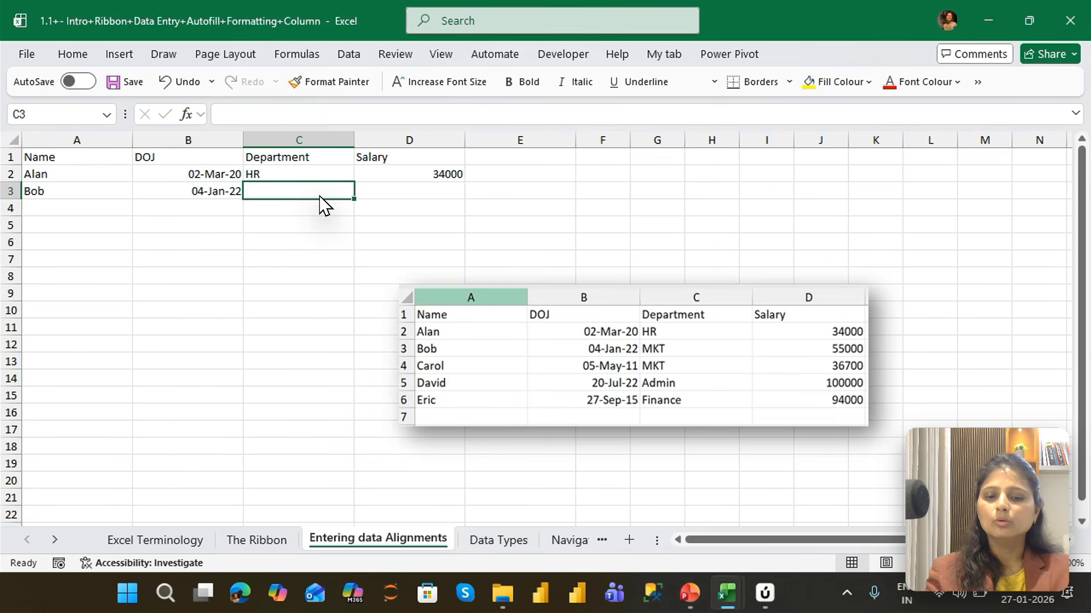
text(MKT)
key(Tab)
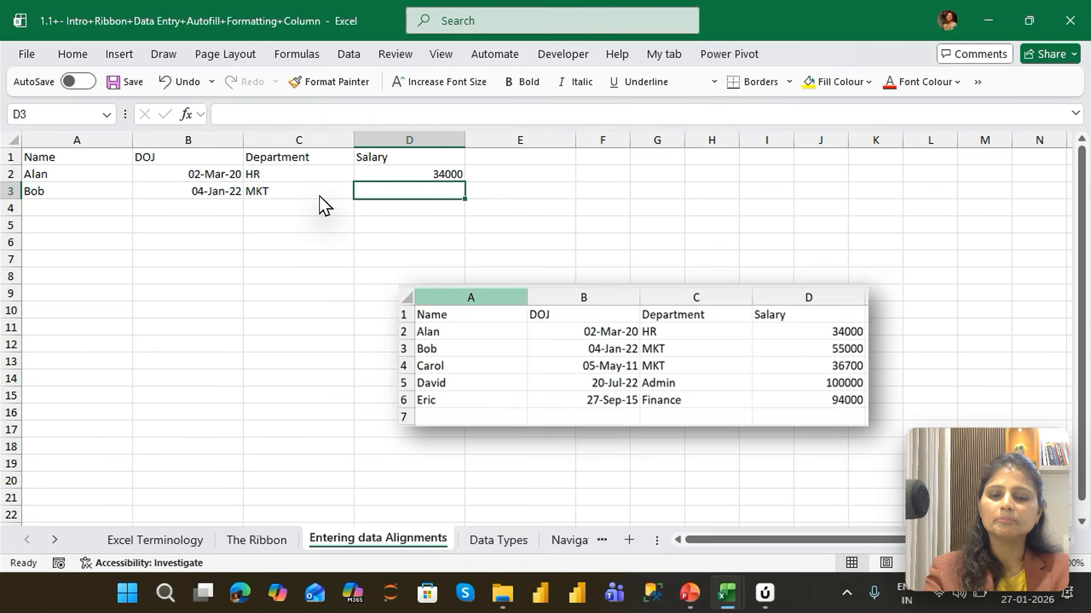
text(55000)
key(Return)
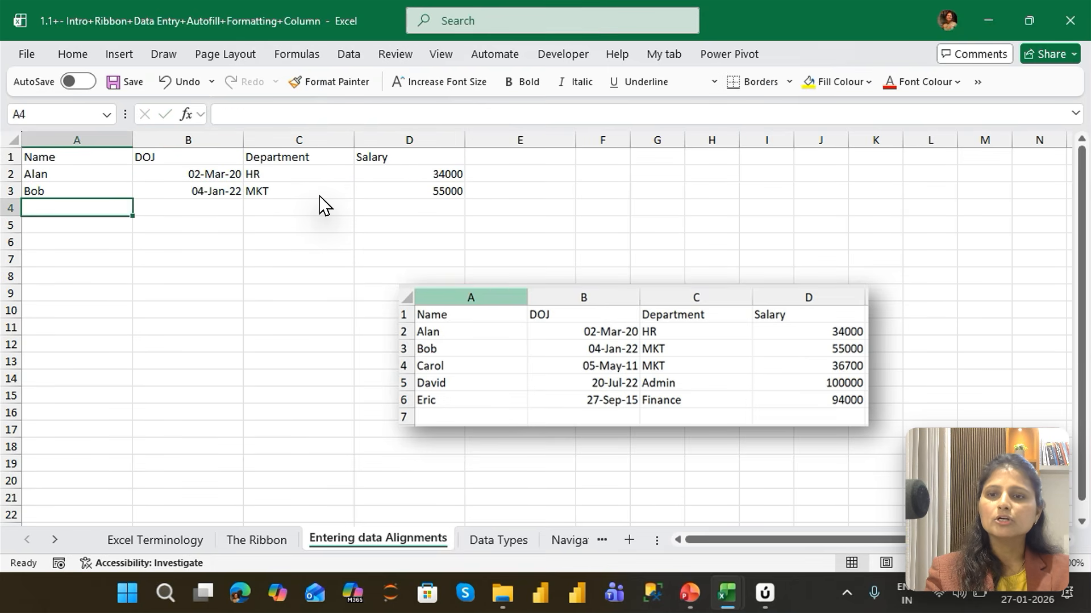
Step: Fill row 4 with the third employee's name, joining date 5/5/11, department MKT and salary 365700
text(Carol)
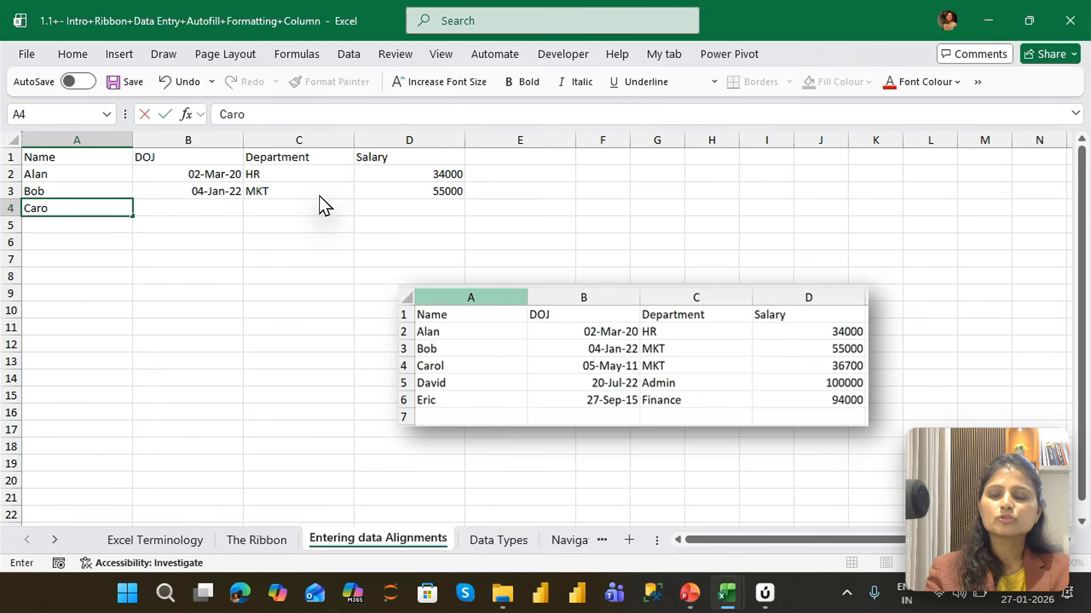
key(Tab)
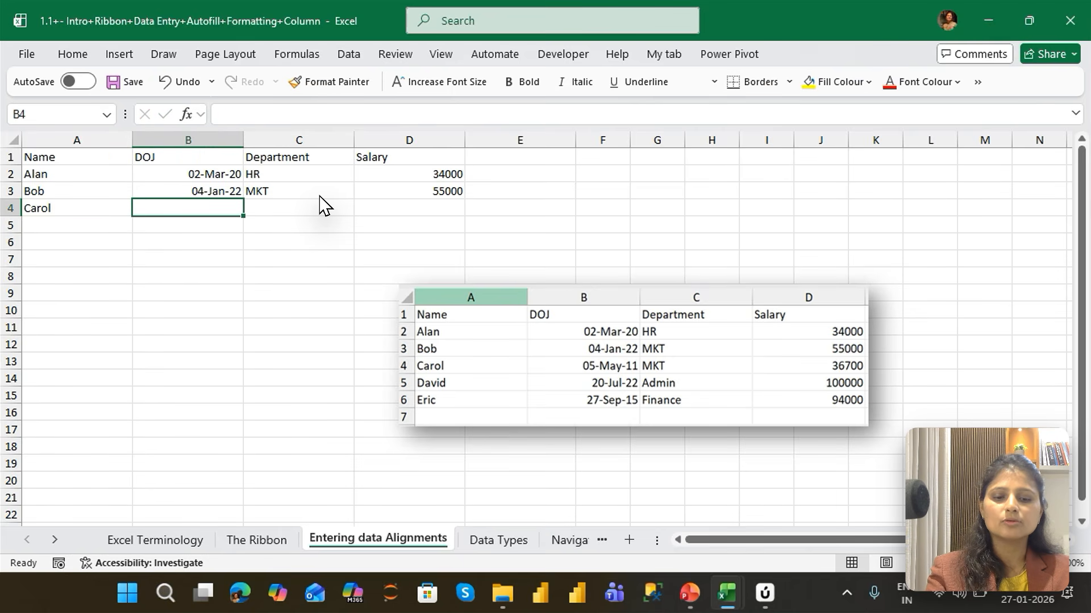
text(5/5/)
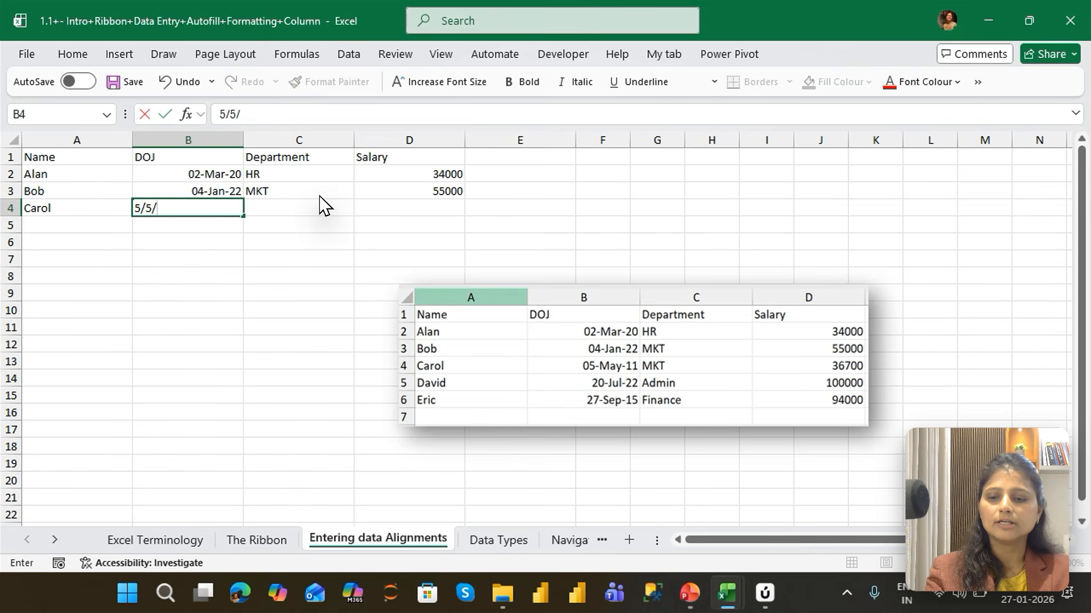
text(11)
key(Tab)
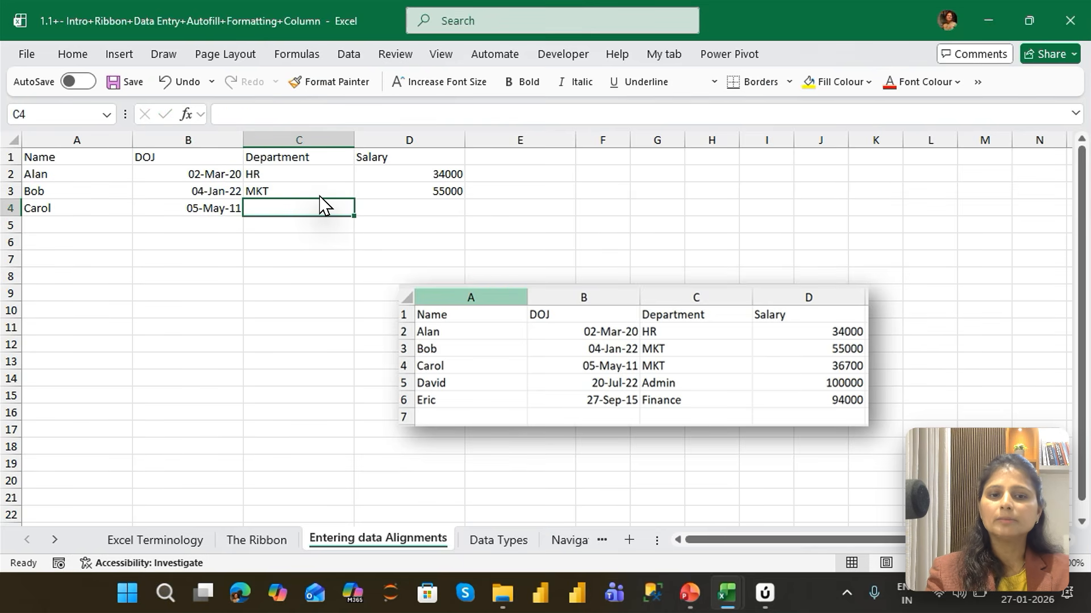
text(MKT)
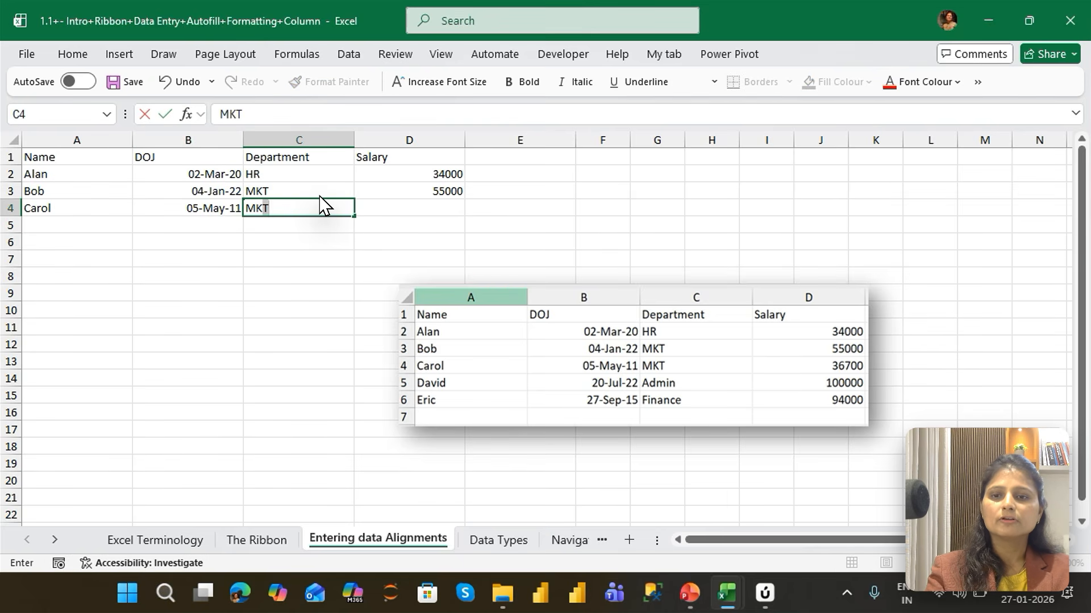
key(Tab)
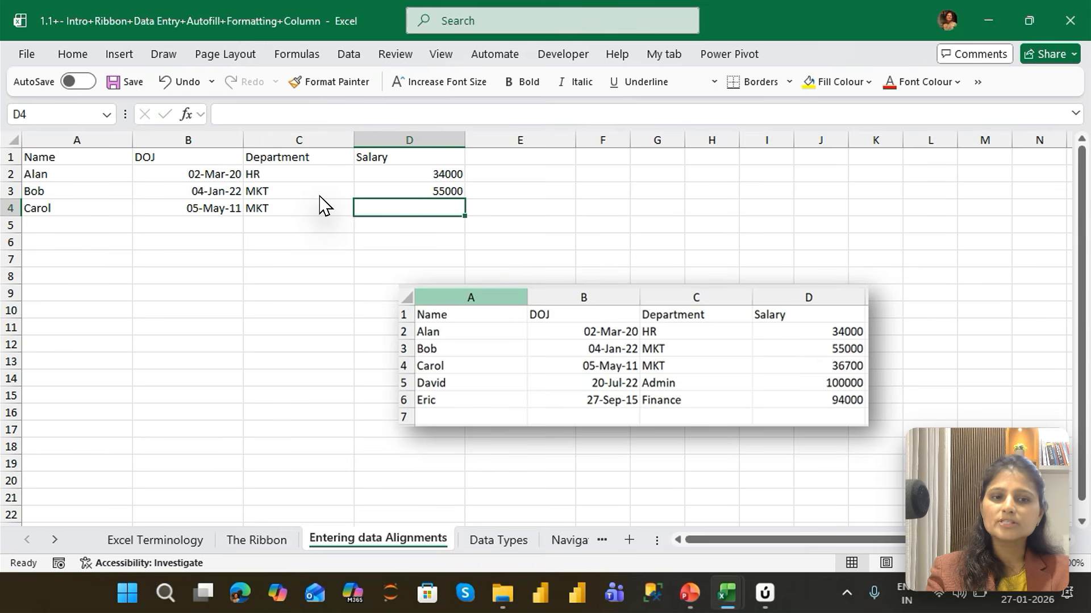
text(365700)
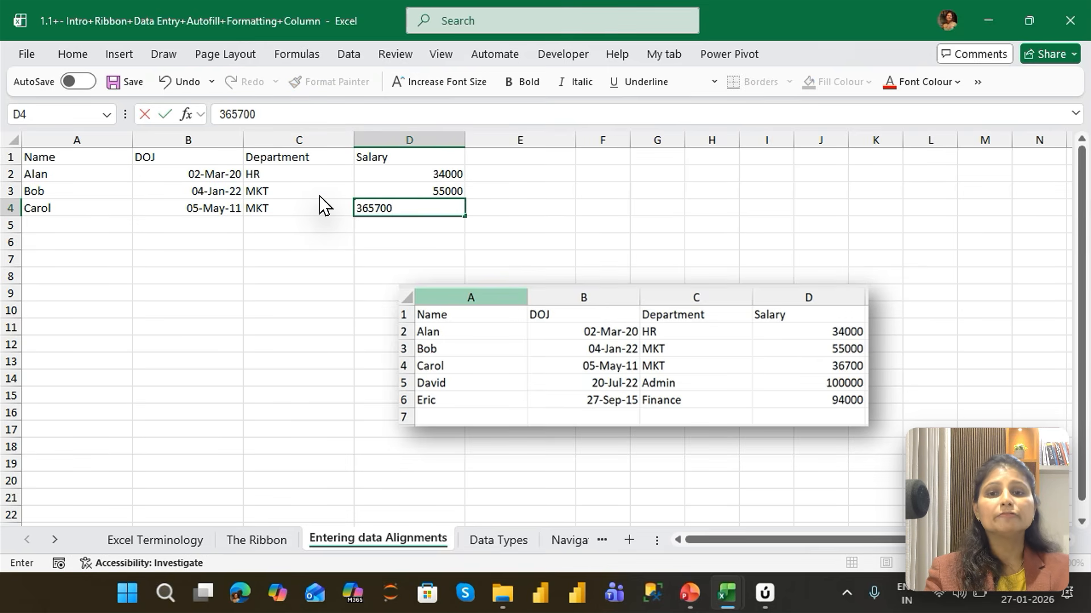
key(Return)
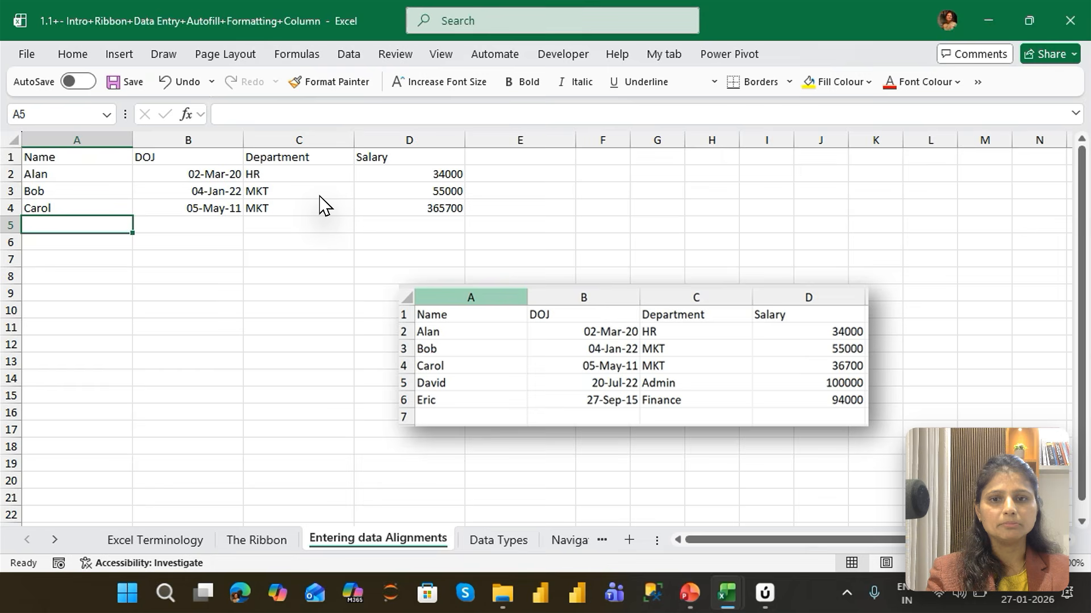
Step: Correct the third employee's salary in cell D4 to 36700
key(Up)
key(Right)
key(Right)
key(Right)
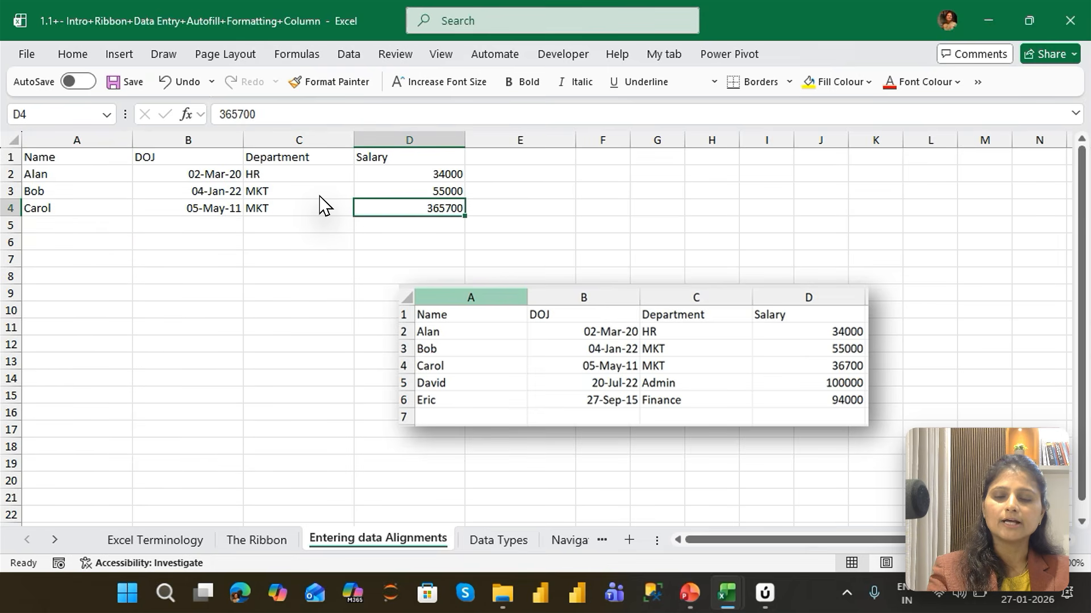
key(F2)
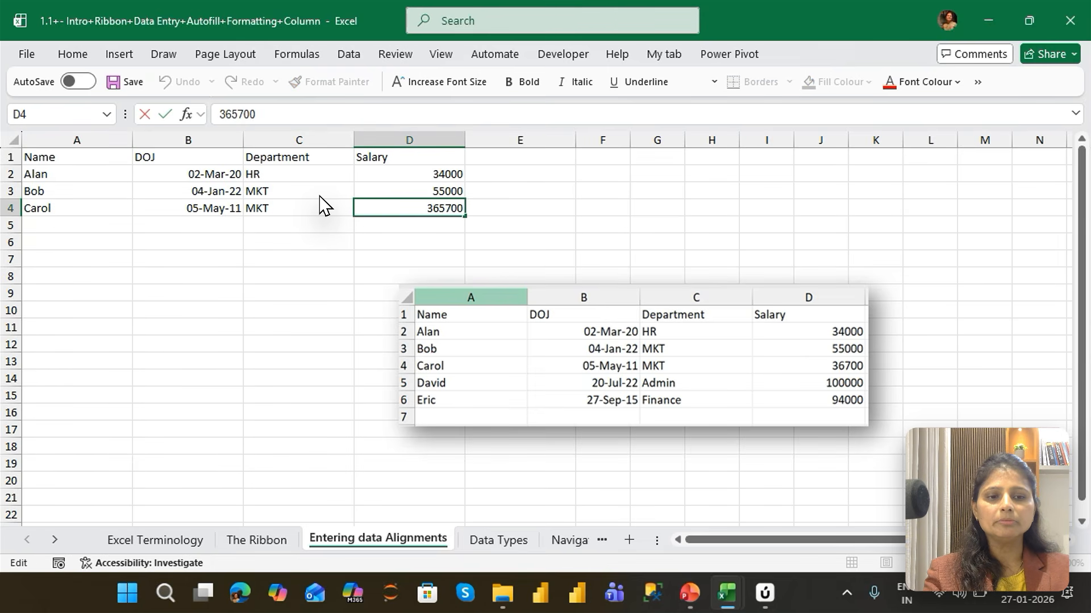
key(Delete)
key(Return)
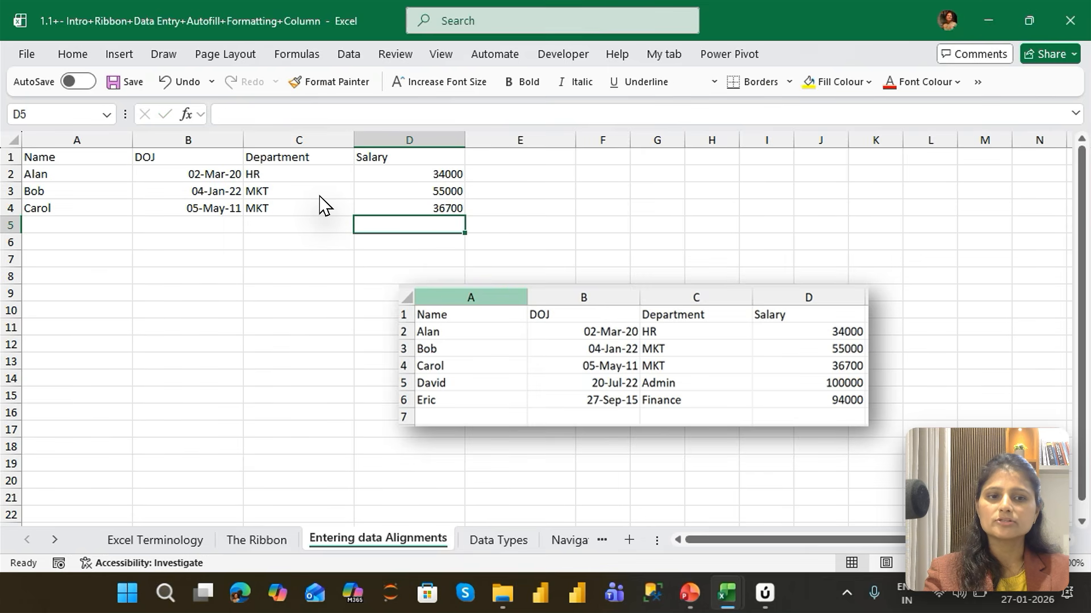
Step: Enter the fourth employee's name in cell A5 and the joining date 20/7/22 in cell B5
key(Left)
key(Left)
key(Left)
text(David)
key(Tab)
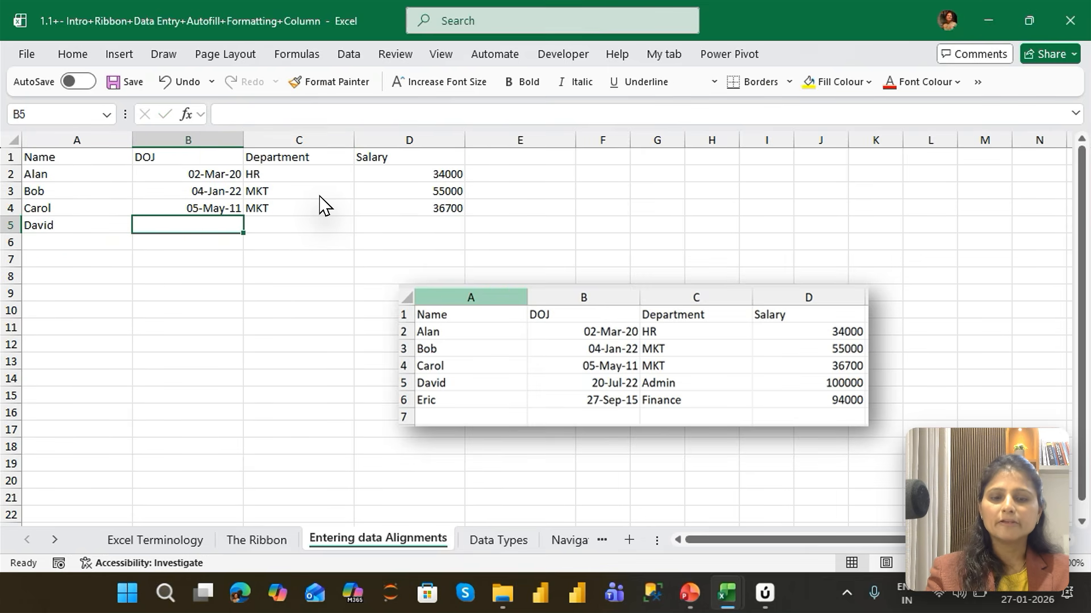
text(20)
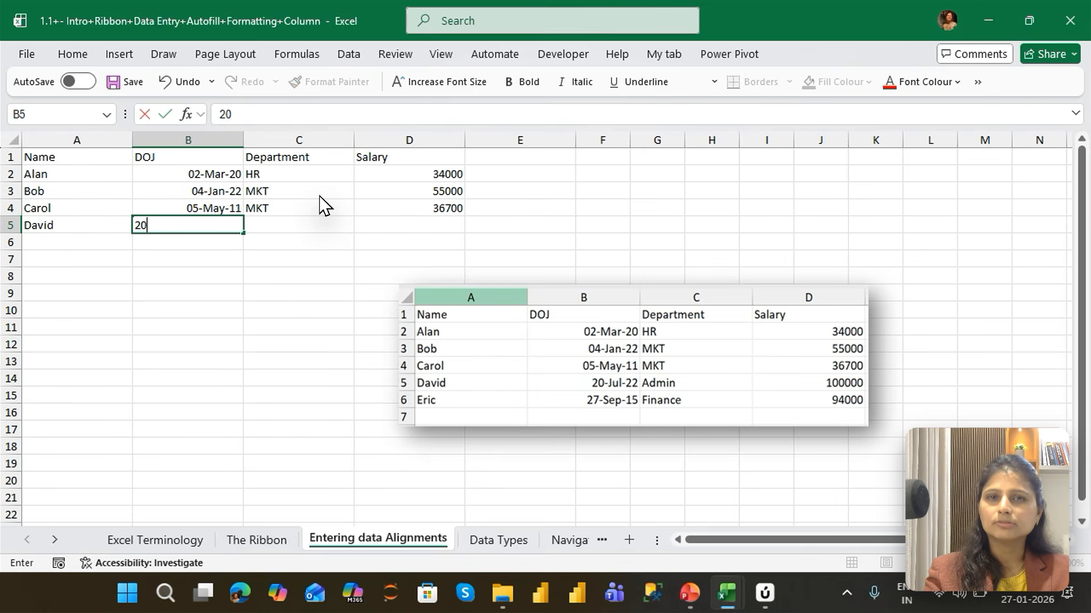
text(/)
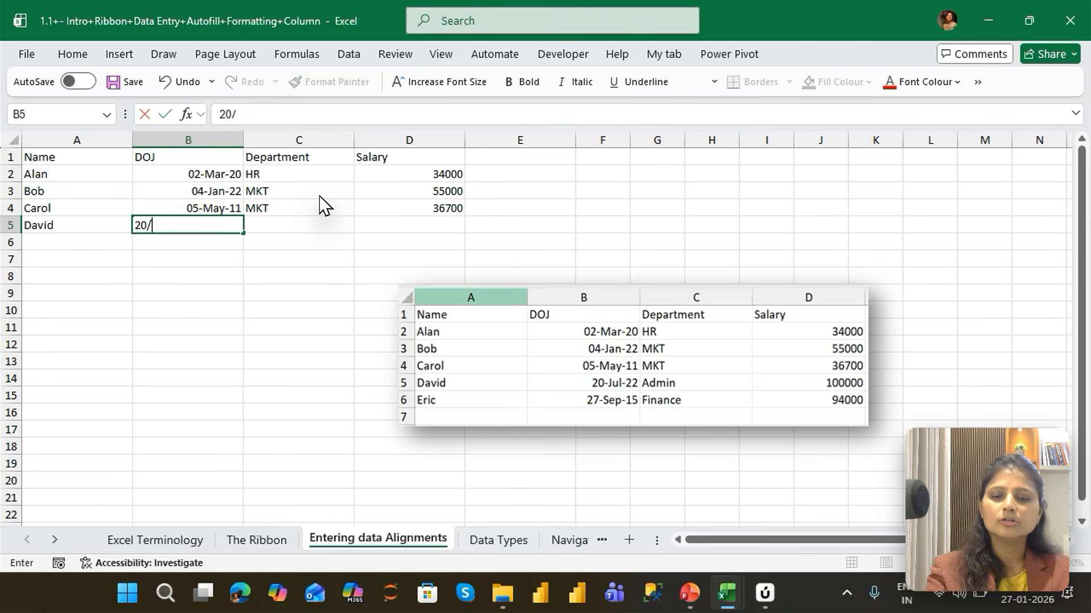
text(6)
key(BackSpace)
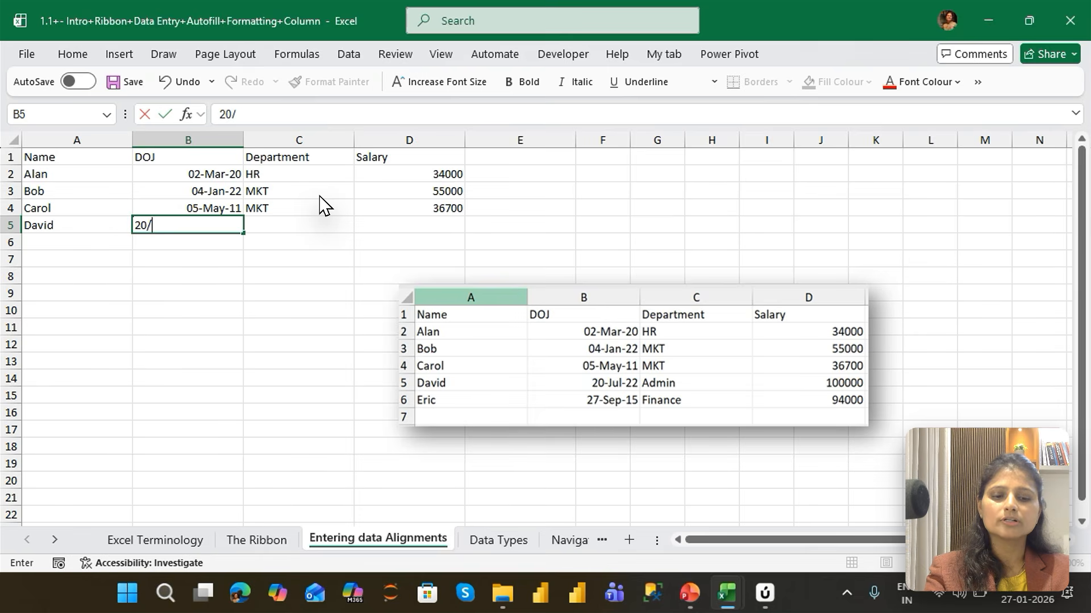
text(7/22)
key(Tab)
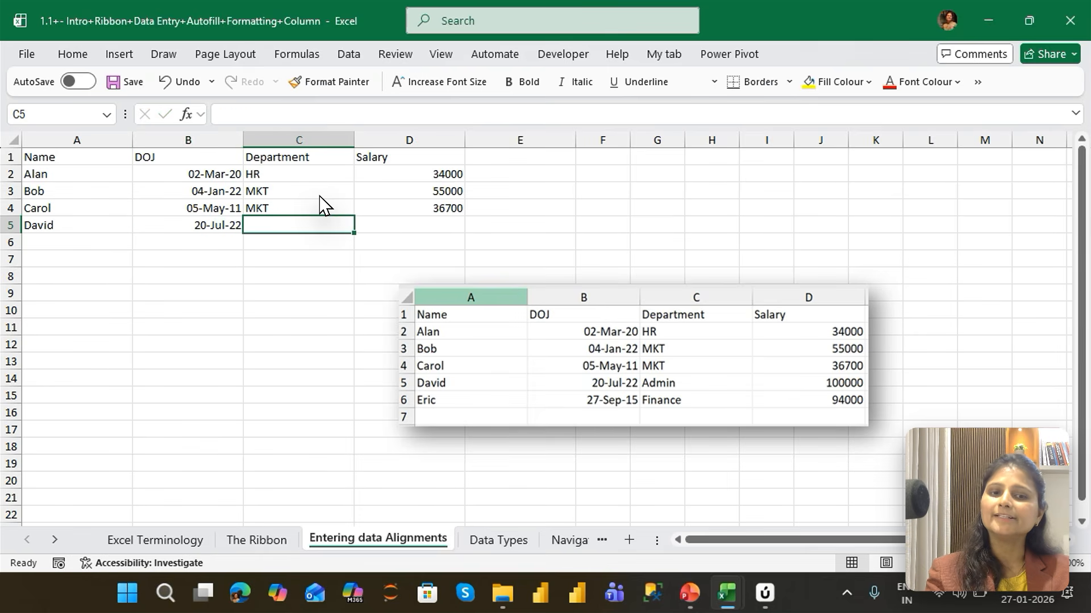
Step: Enter the department ADMIN for the fourth employee in cell C5, correcting any misspelling
text(ADMIN)
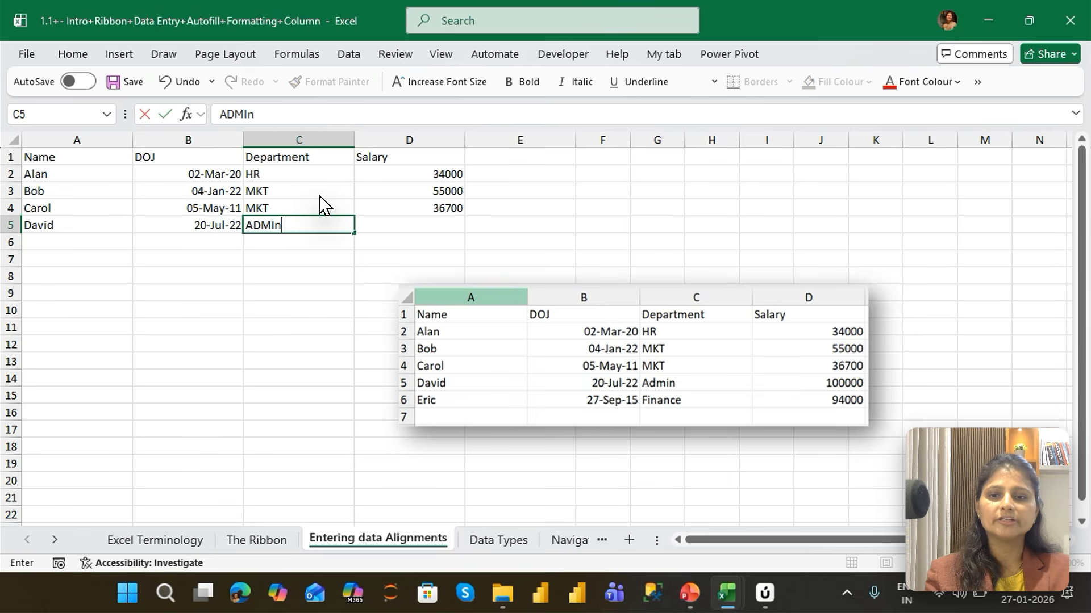
key(BackSpace)
text(M)
key(Tab)
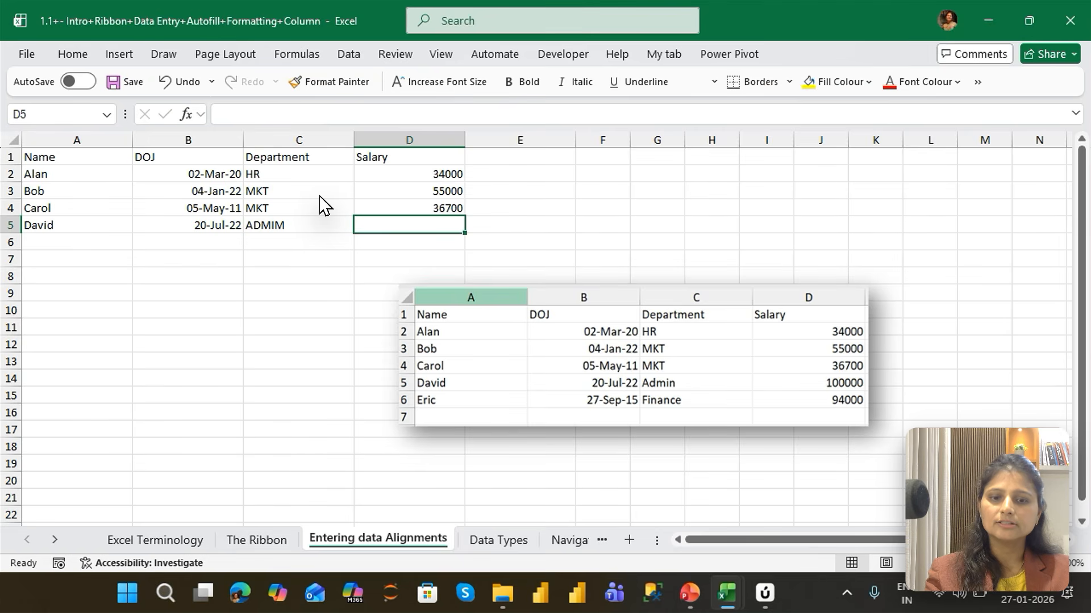
key(Left)
key(F2)
key(BackSpace)
key(BackSpace)
key(BackSpace)
text(N)
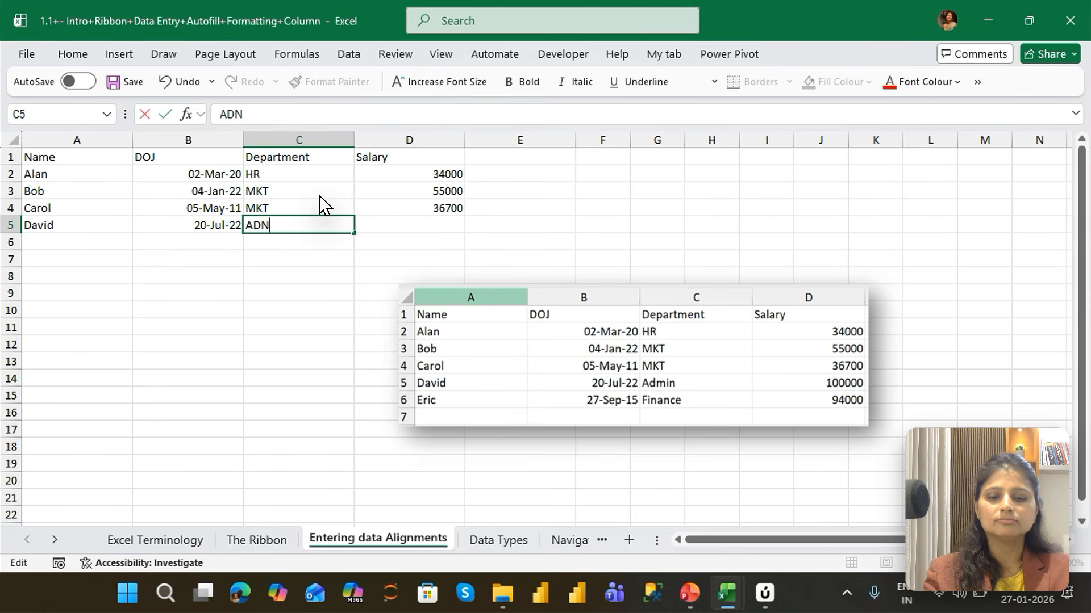
text(IM)
key(Tab)
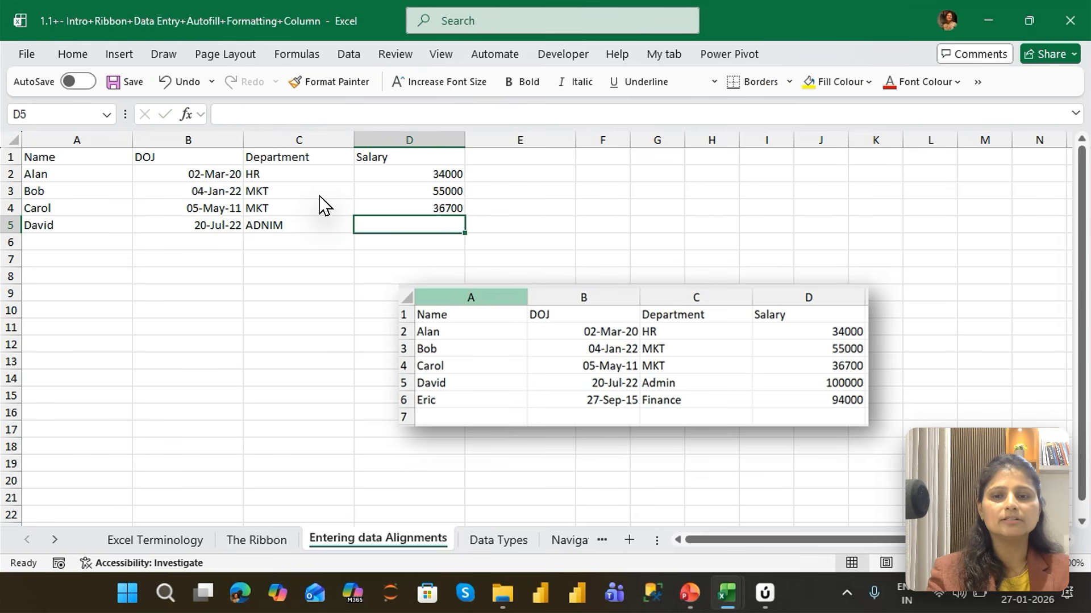
key(Left)
key(F2)
key(BackSpace)
key(BackSpace)
key(BackSpace)
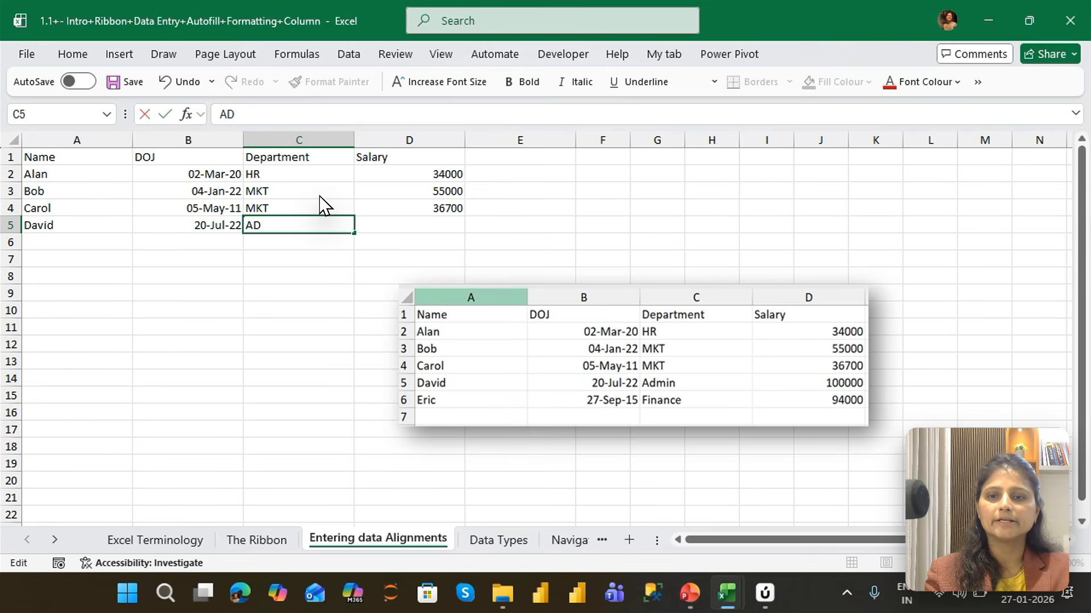
key(BackSpace)
text(DMIN)
key(Tab)
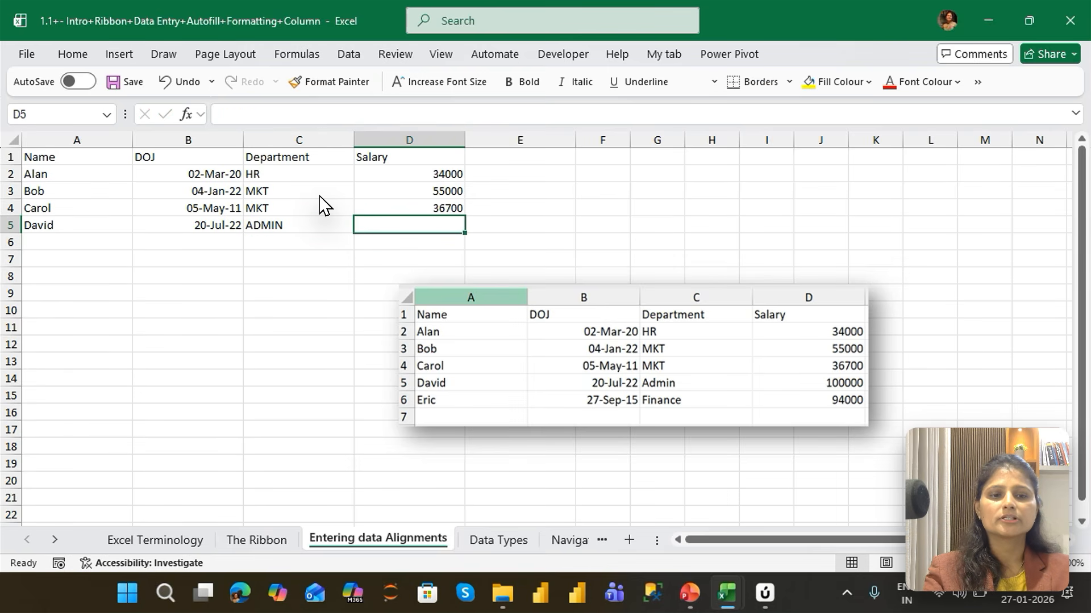
Step: Enter the salary 100000 for the fourth employee in cell D5
text(10000)
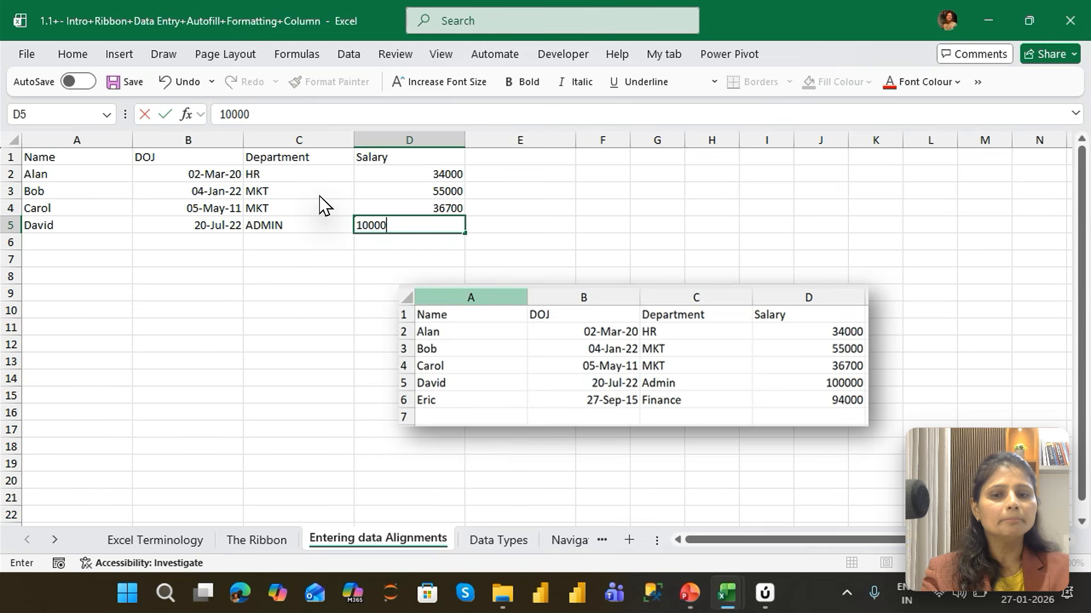
key(Return)
key(Up)
key(Right)
key(F2)
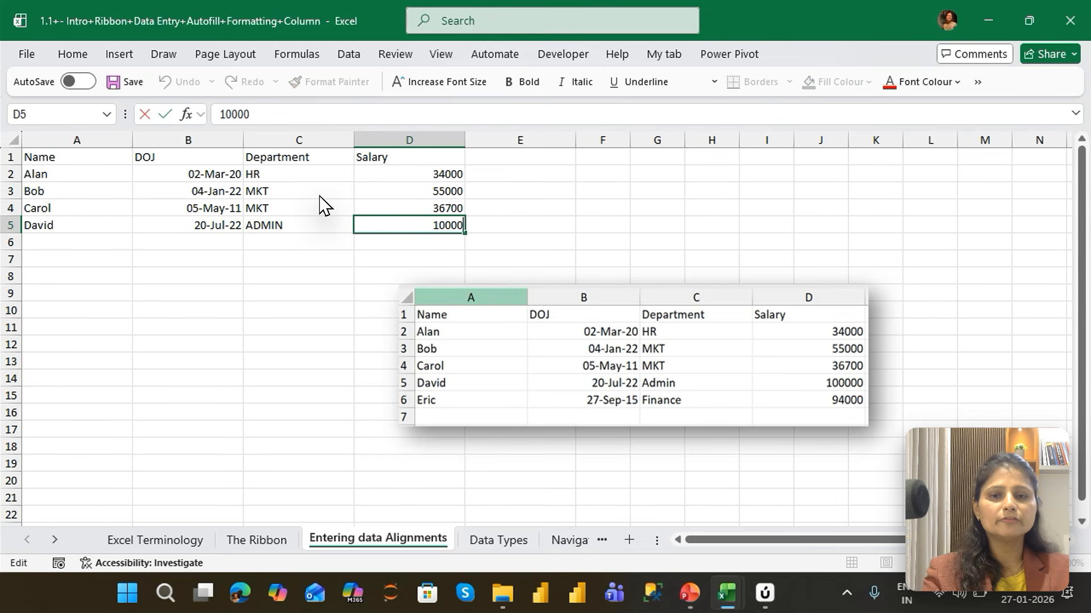
text(0)
key(Return)
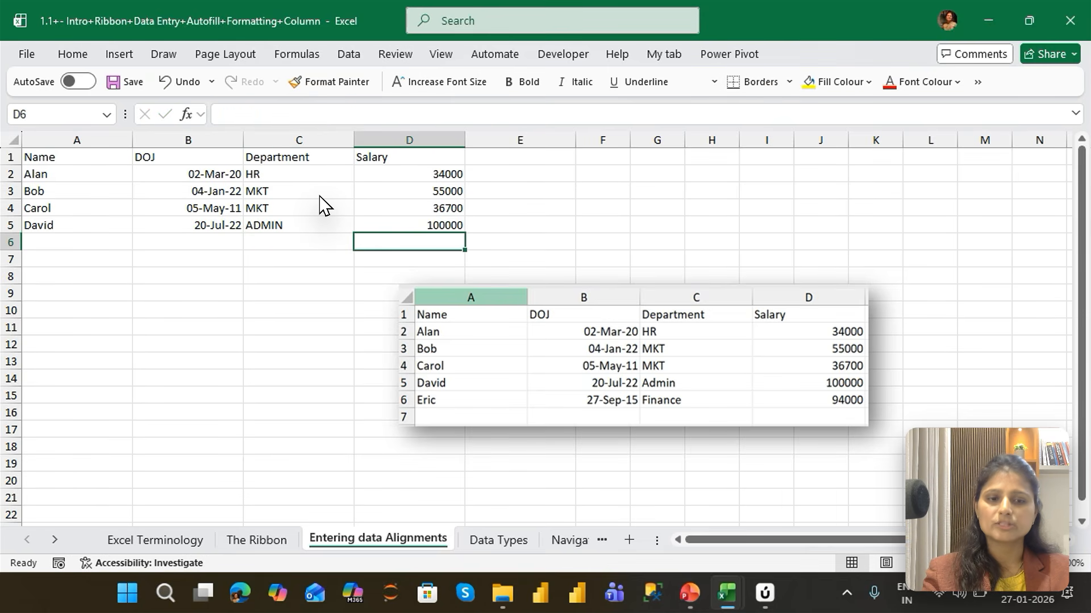
Step: Enter the fifth employee's name in cell A6 and the joining date 27/9/15 in cell B6
key(Left)
key(Left)
key(Left)
text(ERI)
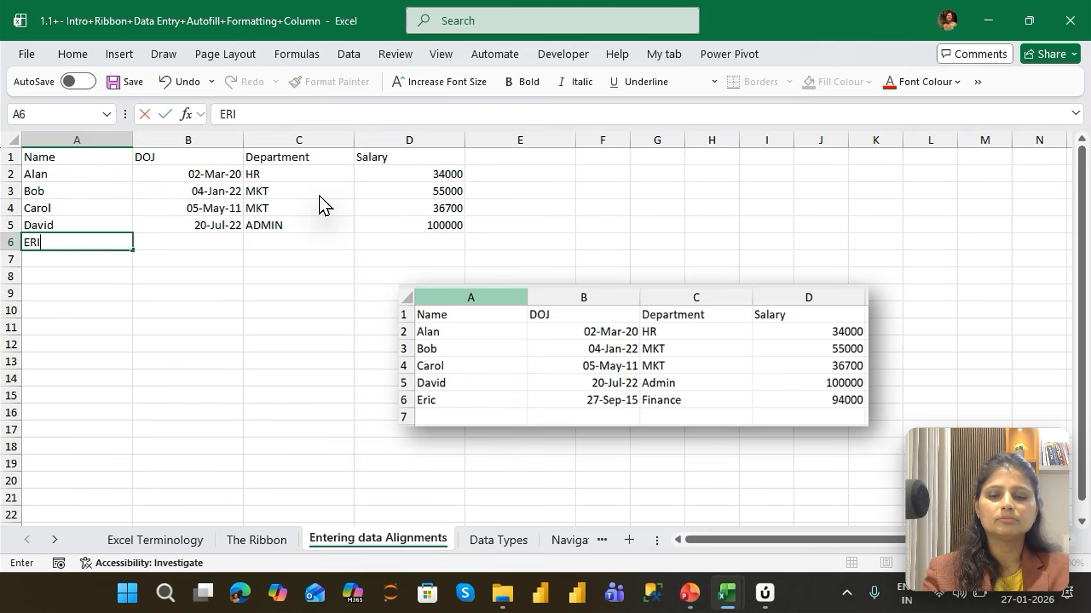
text(C)
key(Tab)
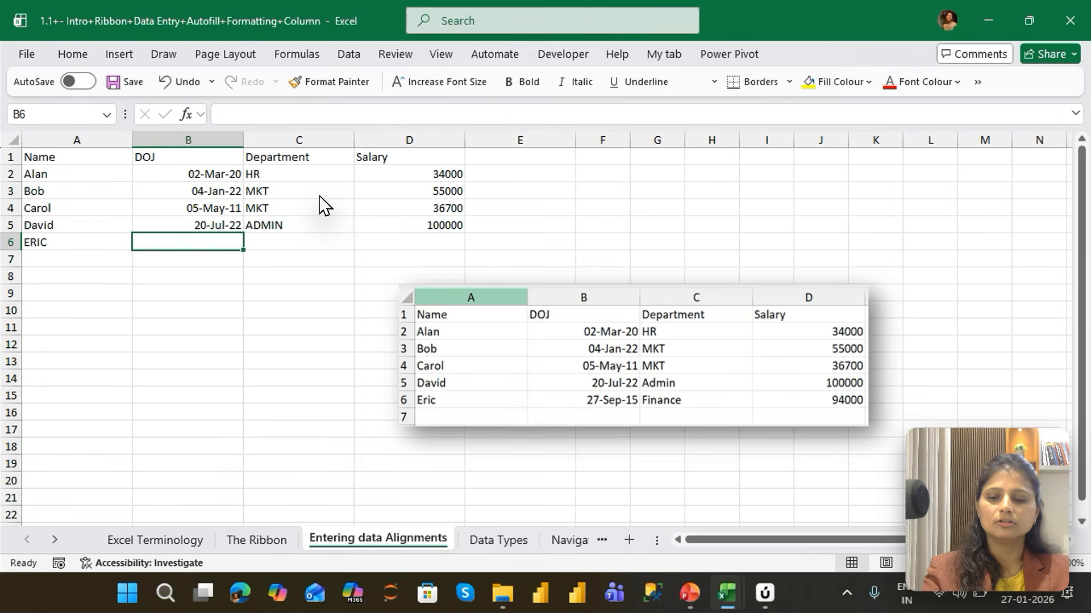
text(27/1)
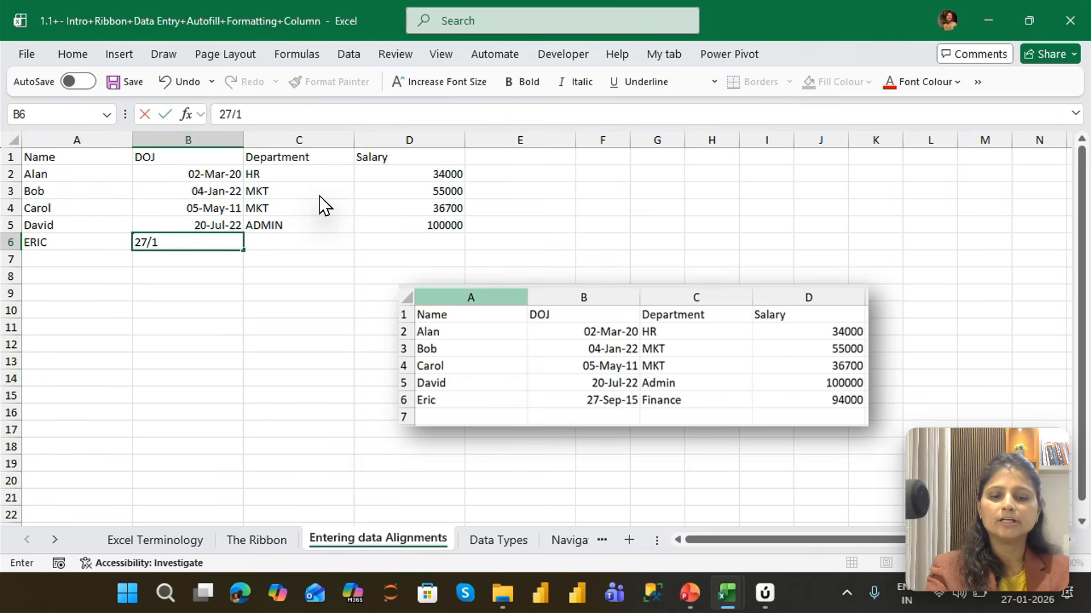
key(BackSpace)
text(9)
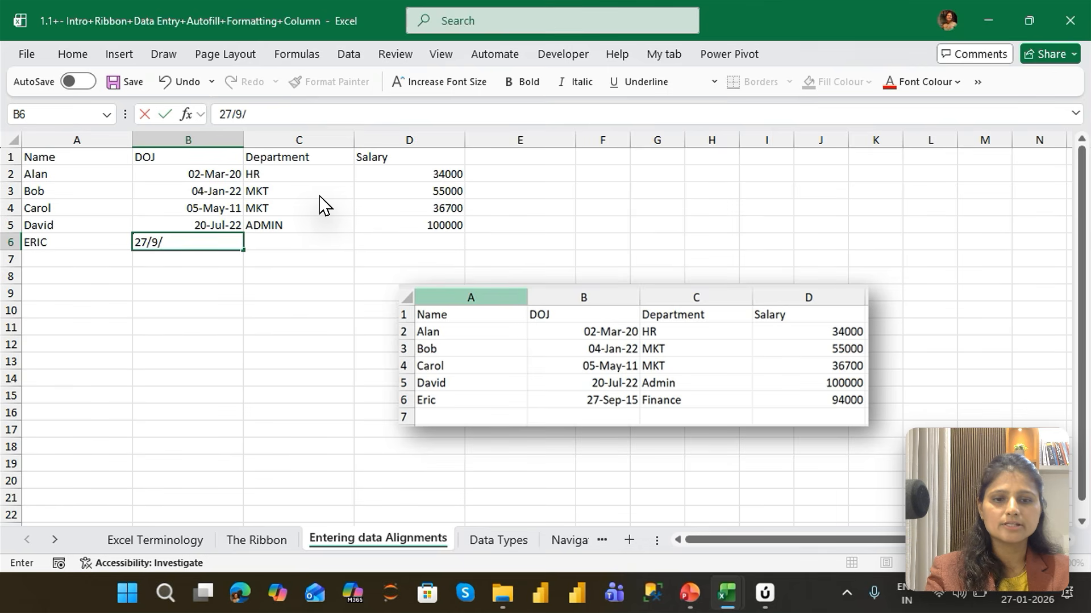
text(/15)
key(Tab)
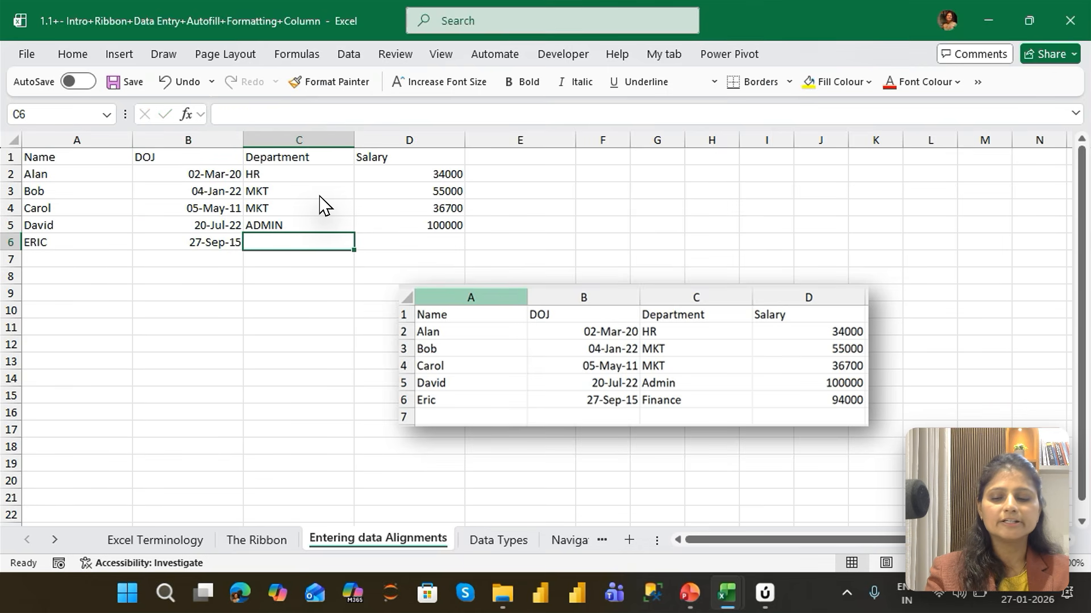
Step: Complete row 6 with the department Finance and the salary 94000
text(Fin)
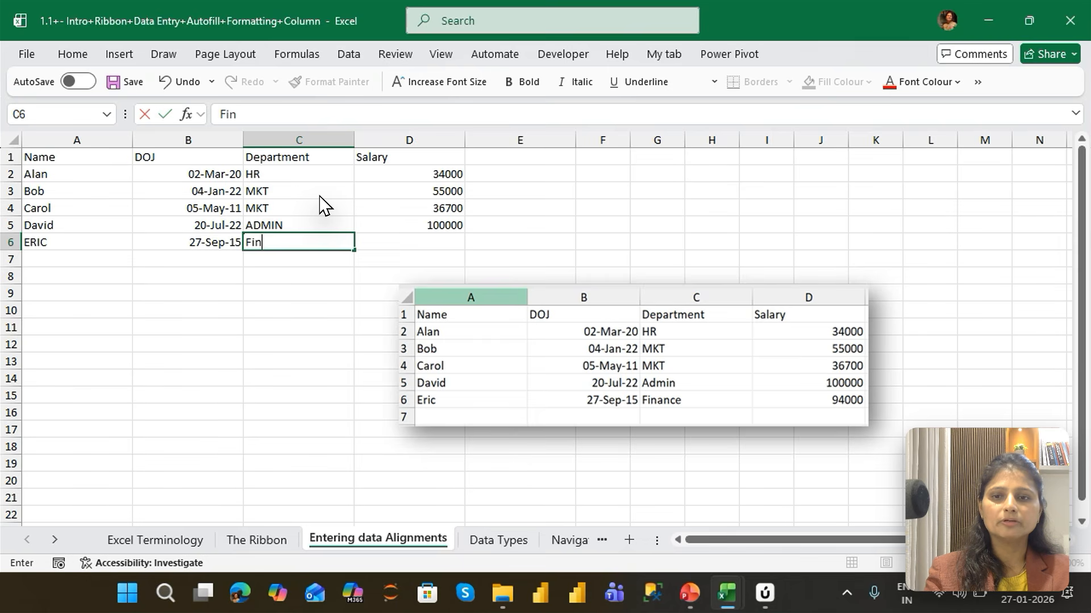
text(acnce)
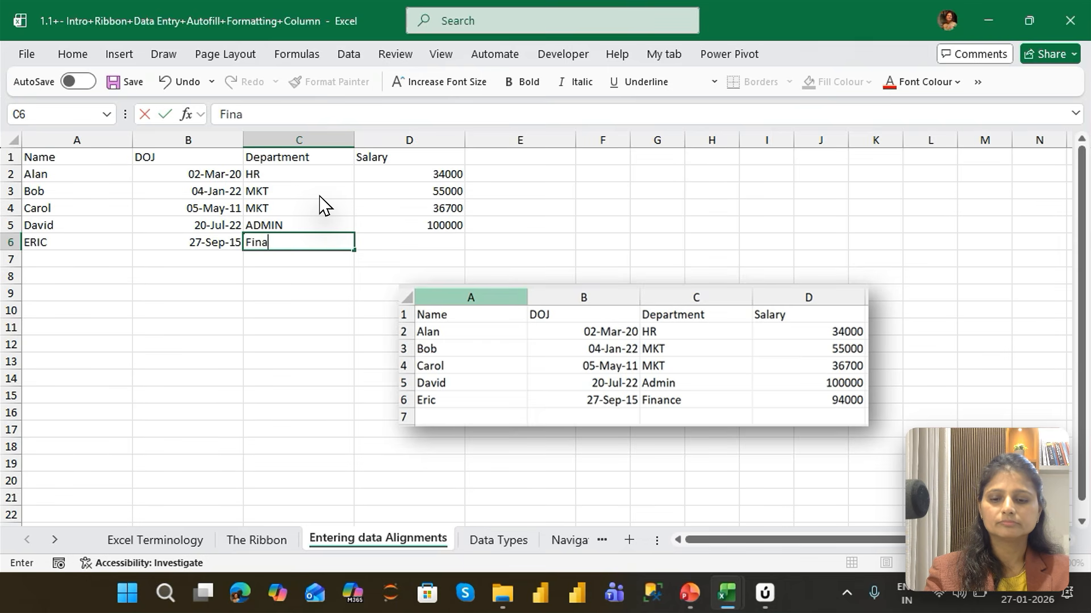
key(BackSpace)
key(BackSpace)
key(BackSpace)
key(BackSpace)
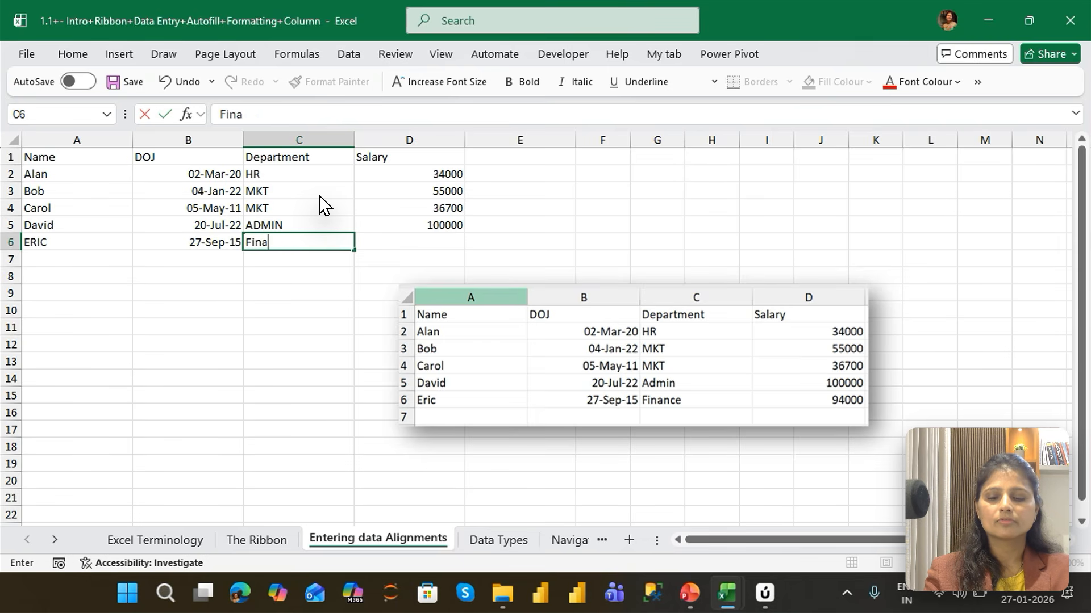
text(nce)
key(Tab)
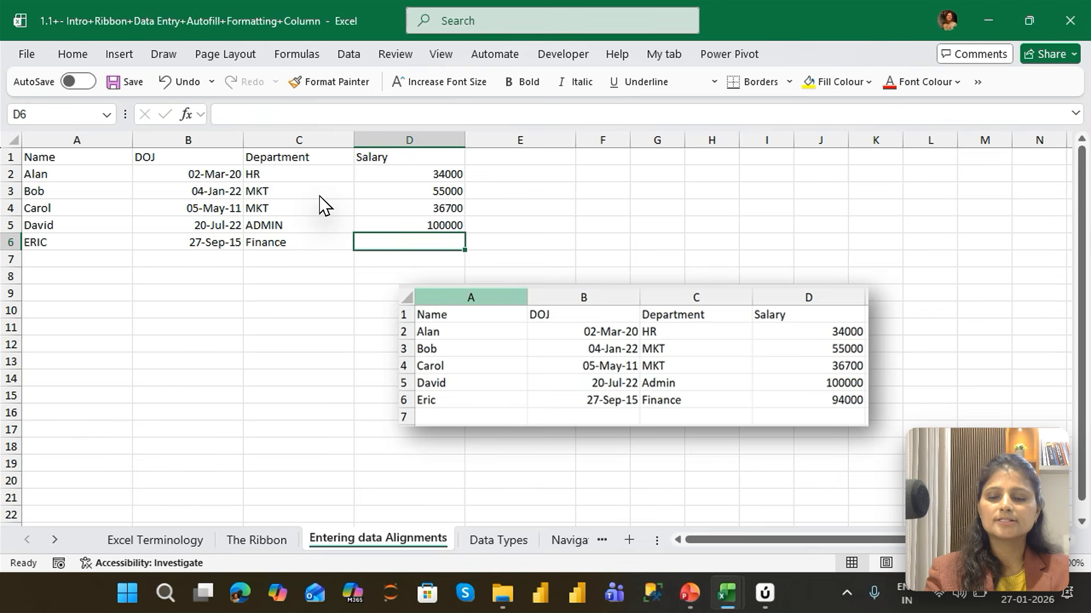
text(94000)
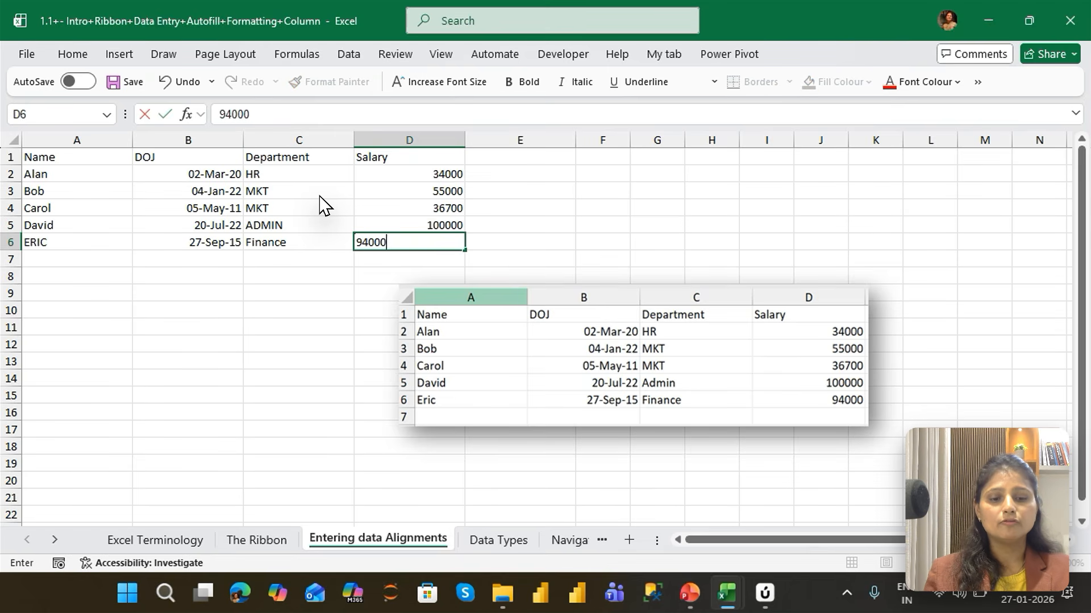
key(Return)
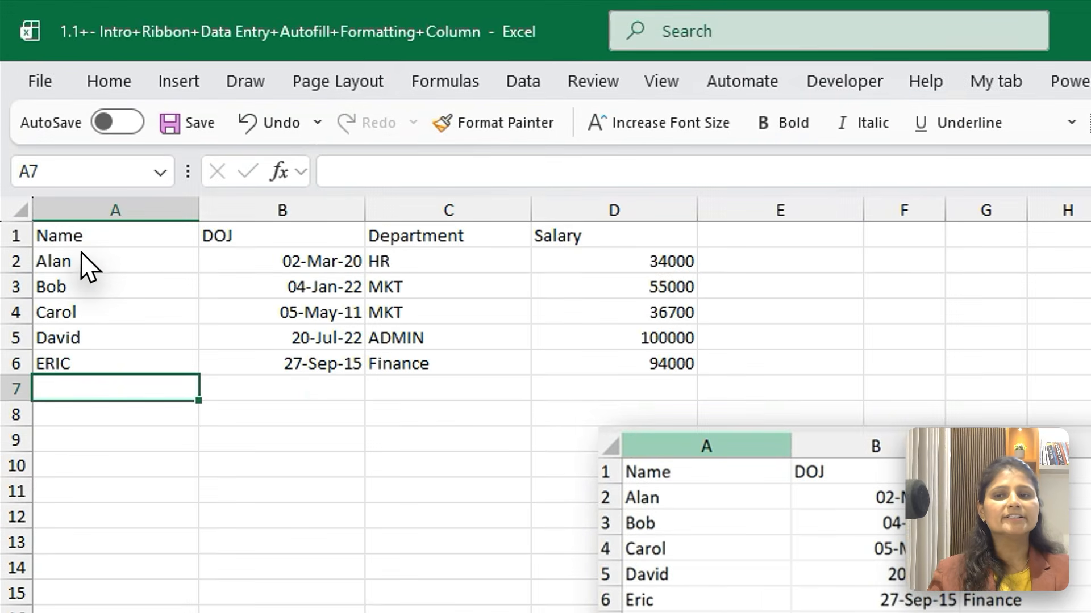
Step: Examine how the names, dates, departments and salaries in rows 2 to 6 are aligned, highlighting each column's entries in turn
click(57, 174)
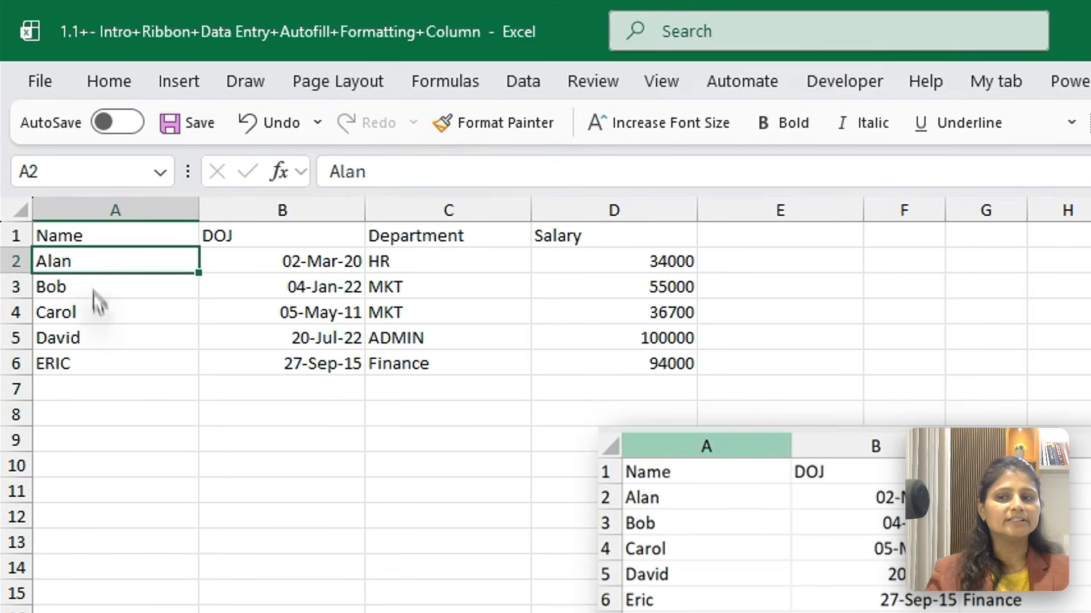
drag(100, 301, 109, 384)
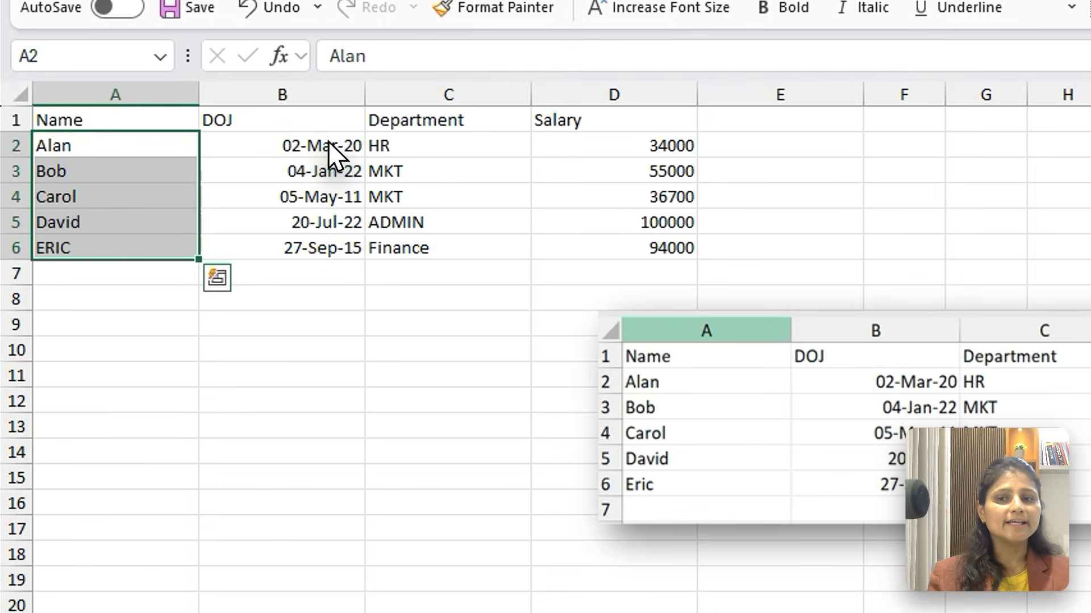
drag(218, 171, 212, 247)
drag(319, 255, 319, 255)
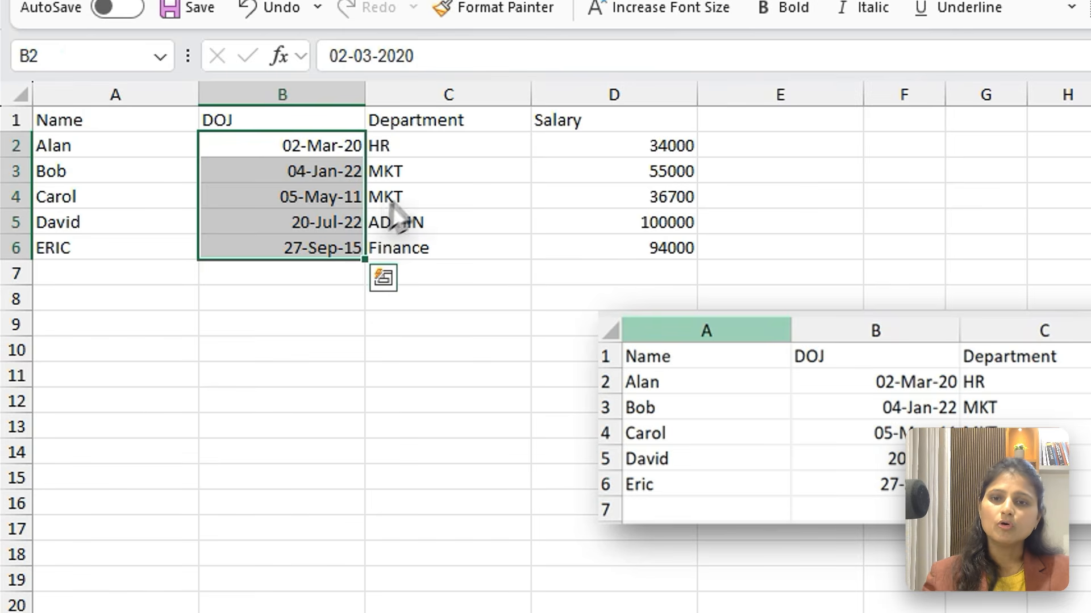
drag(426, 153, 427, 251)
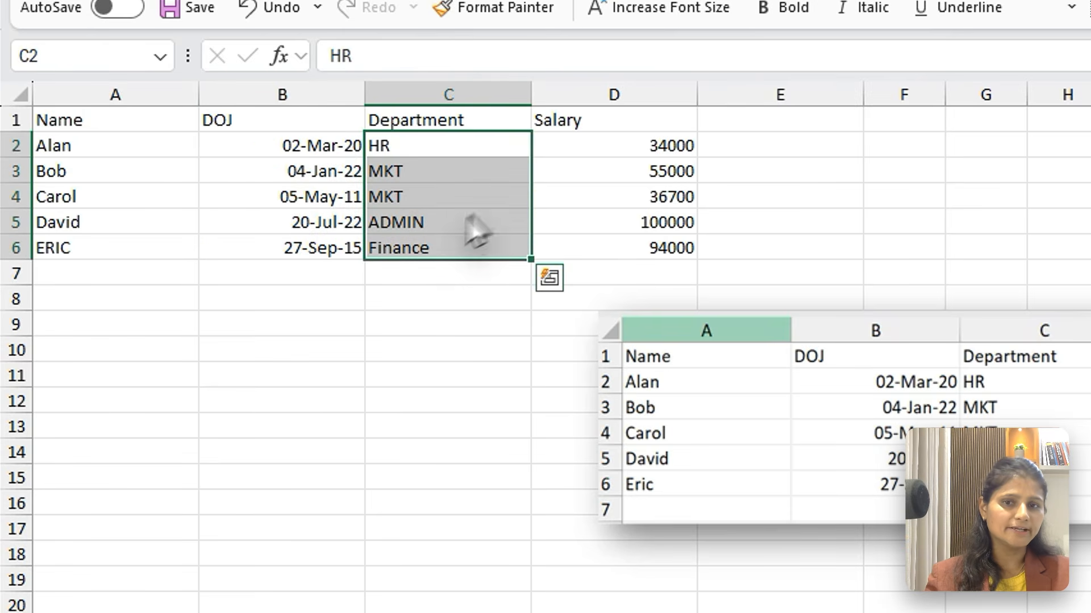
drag(613, 152, 624, 243)
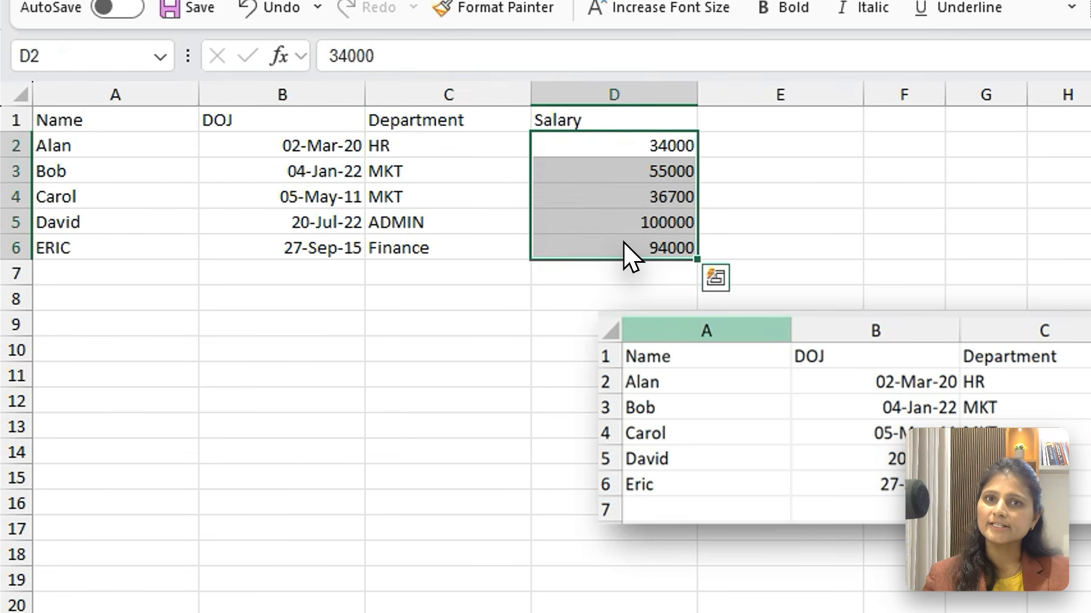
click(292, 145)
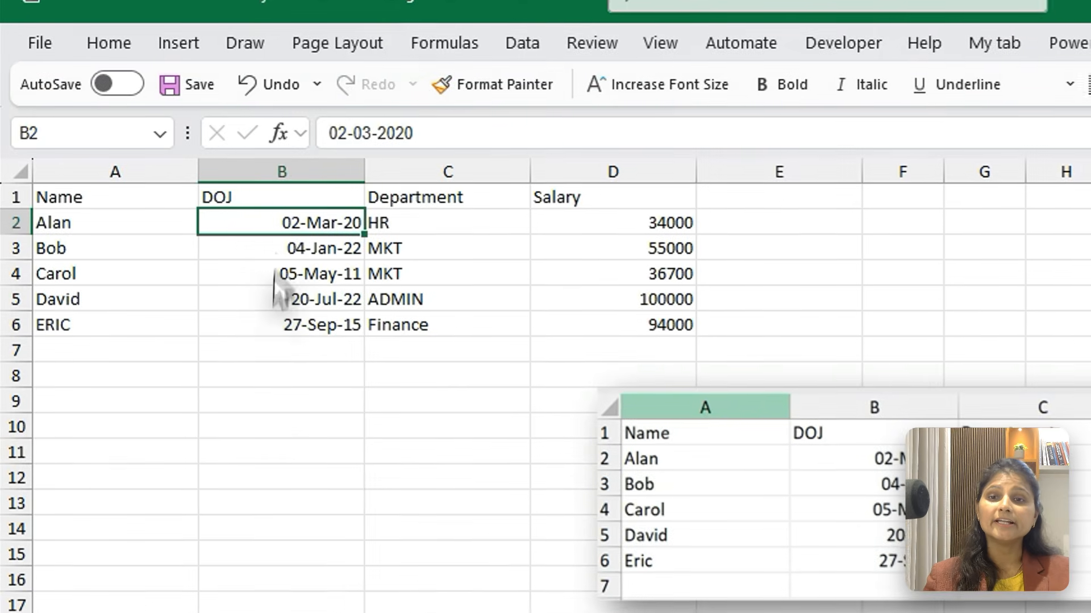
click(185, 314)
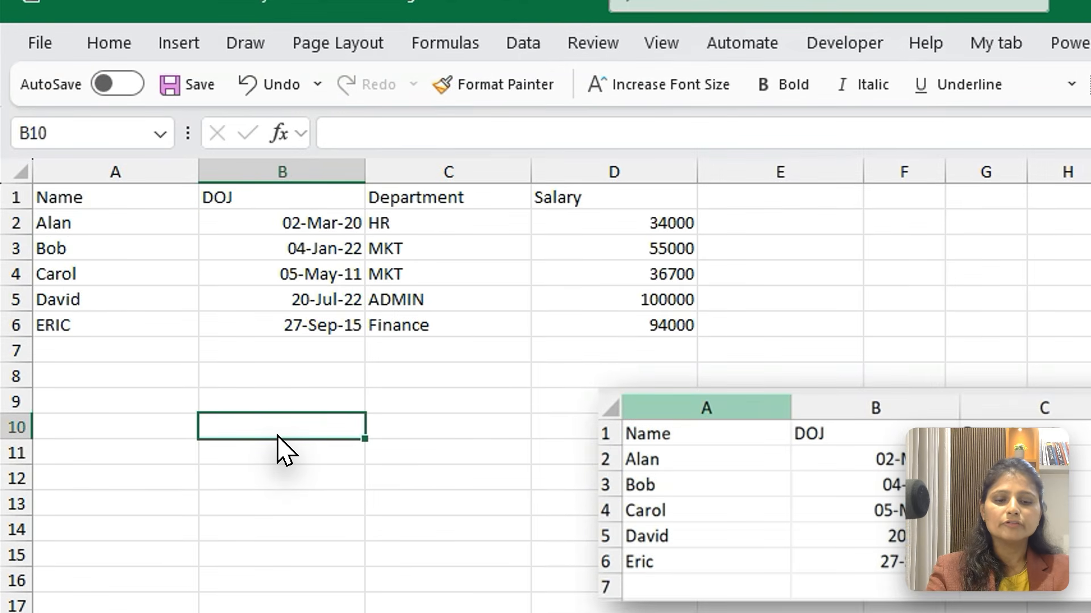
Step: Enter 22/22/2025 in cell B10 as a test date
text(22/22)
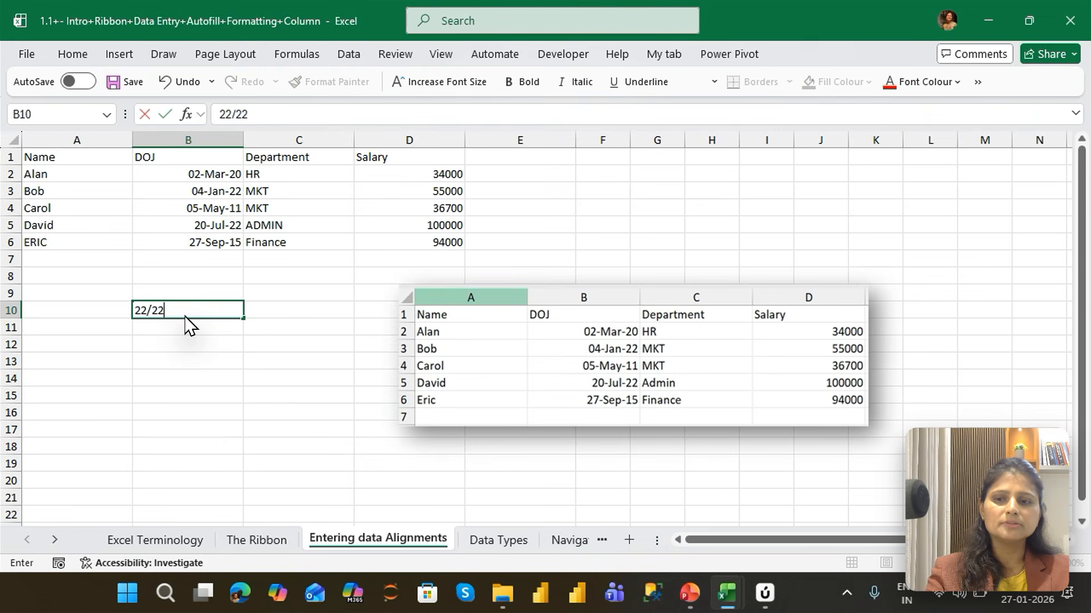
text(/2025)
key(Return)
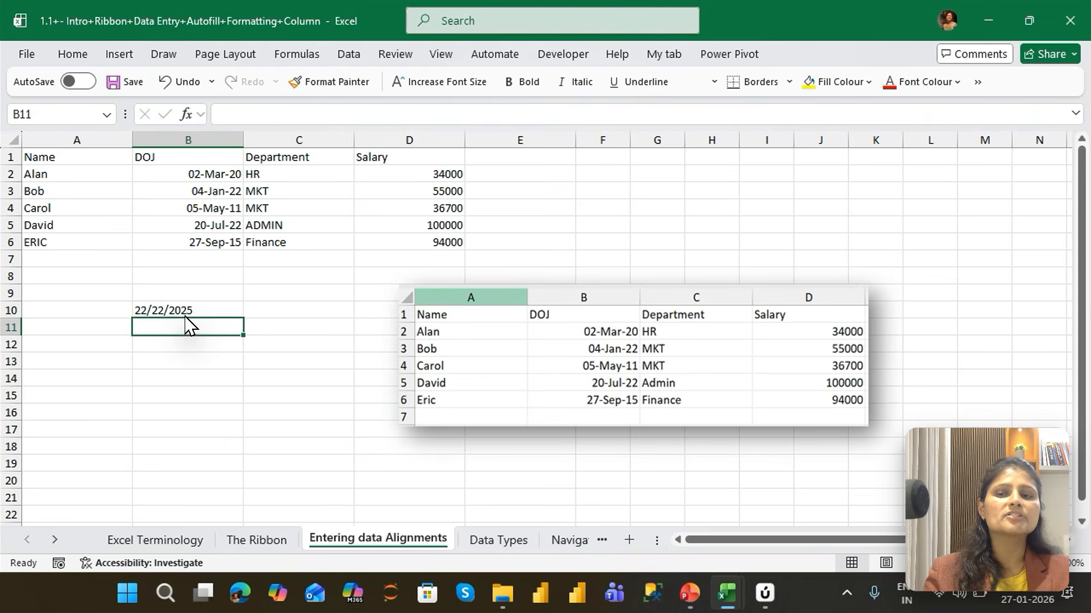
Step: Correct the month of the test date in cell B10 so the entry reads 22/12/2025
click(185, 315)
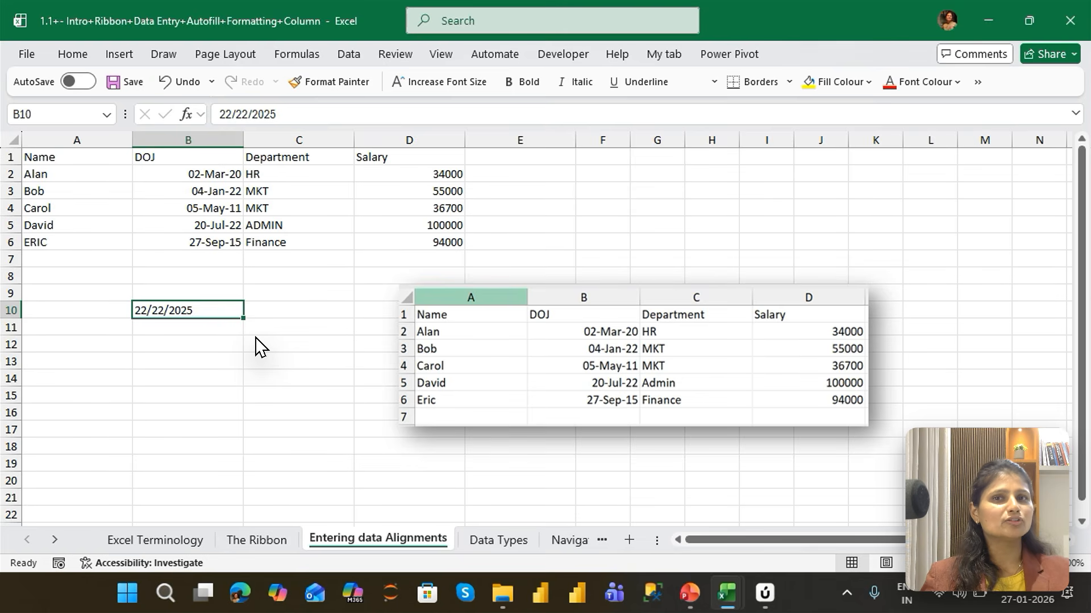
key(F2)
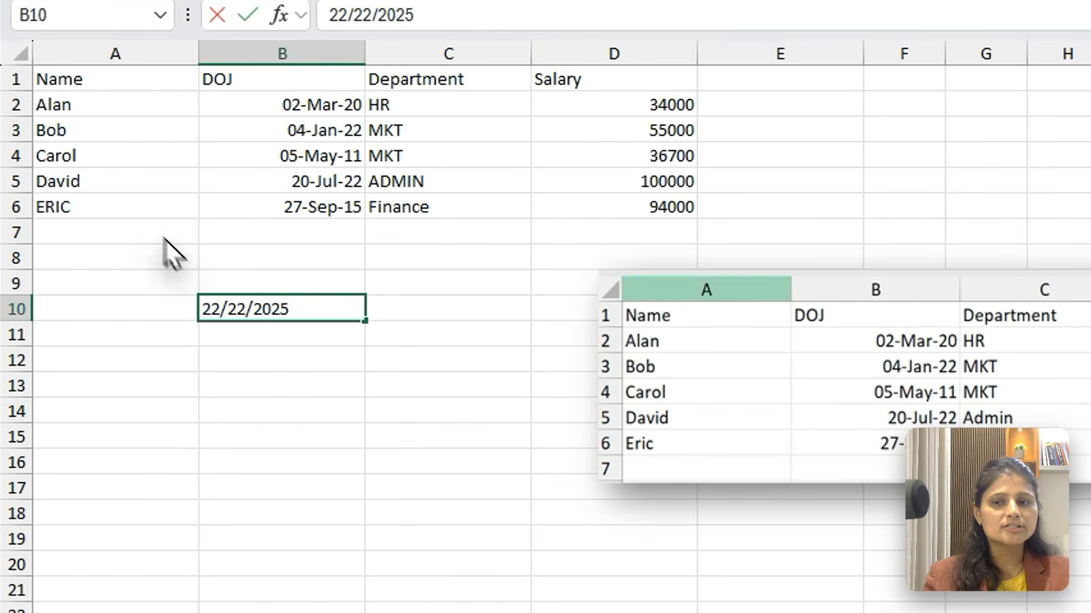
key(Left)
key(Left)
key(Left)
key(Left)
key(Left)
key(Left)
key(Left)
key(Delete)
text(1)
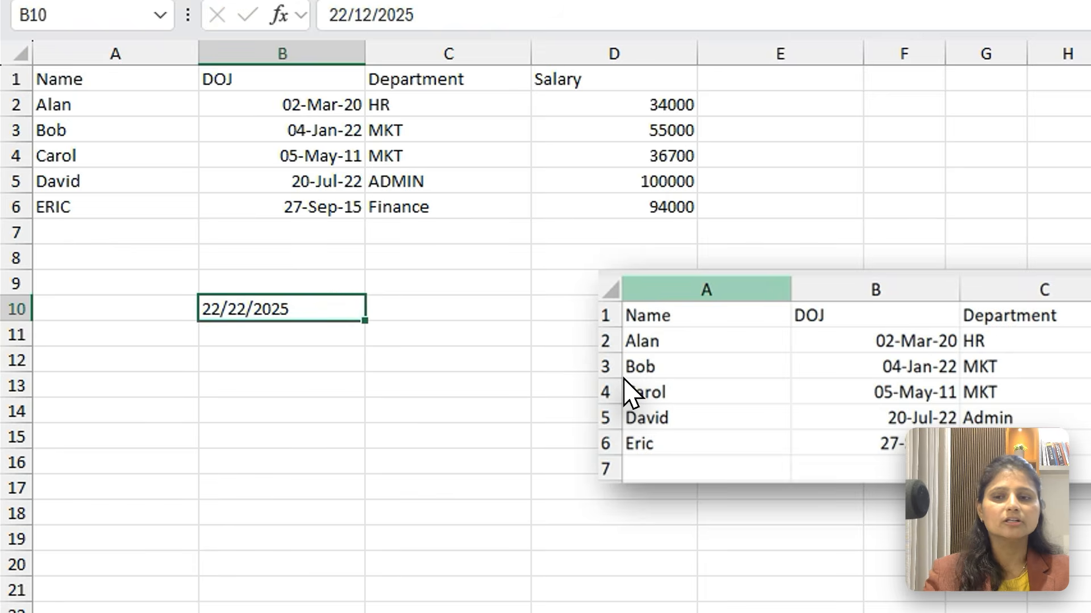
key(Return)
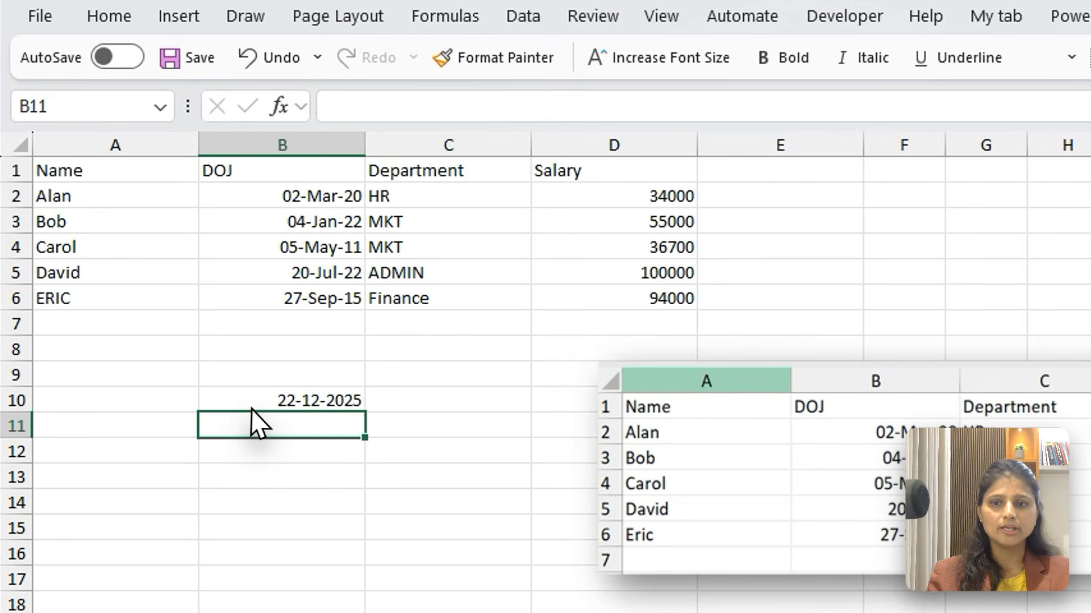
Step: Clear the test date from cell B10
click(251, 409)
key(Delete)
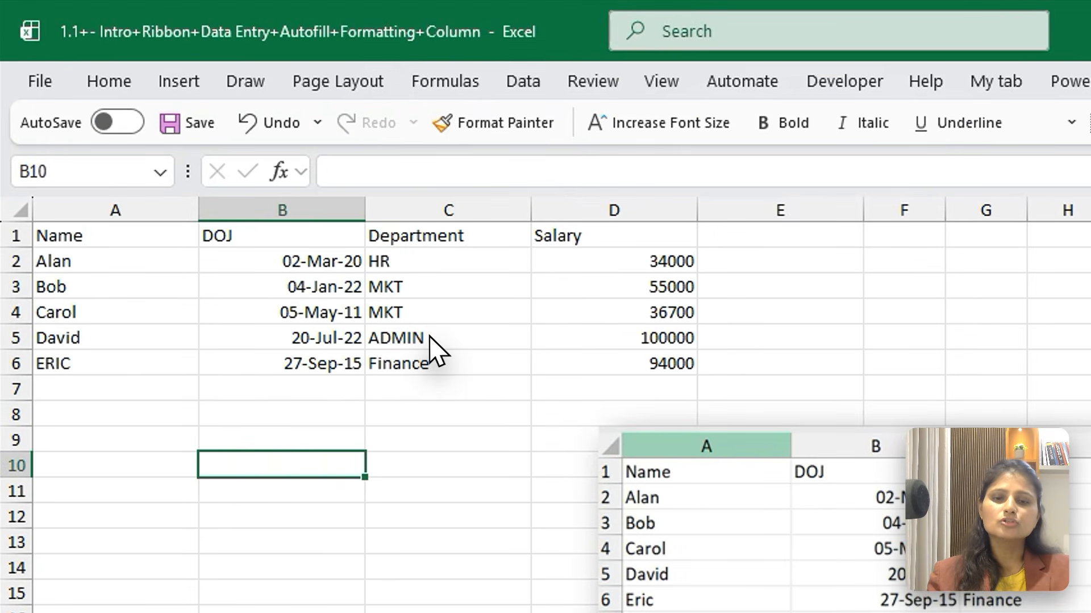
click(430, 274)
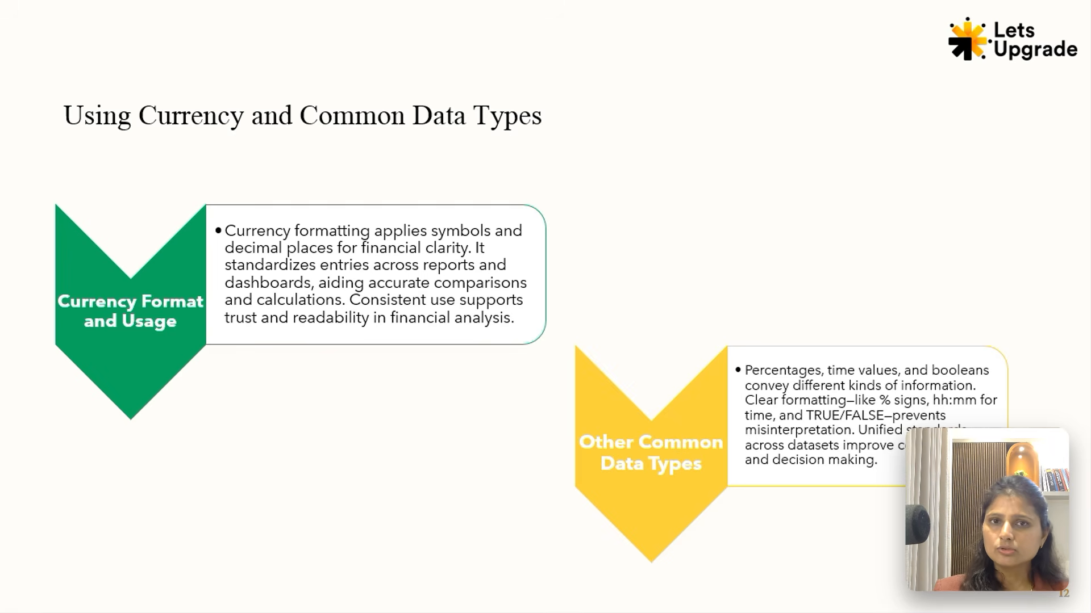
Step: Switch from the slide show to the Excel practice workbook and open the Data Types sheet
key(alt+Tab)
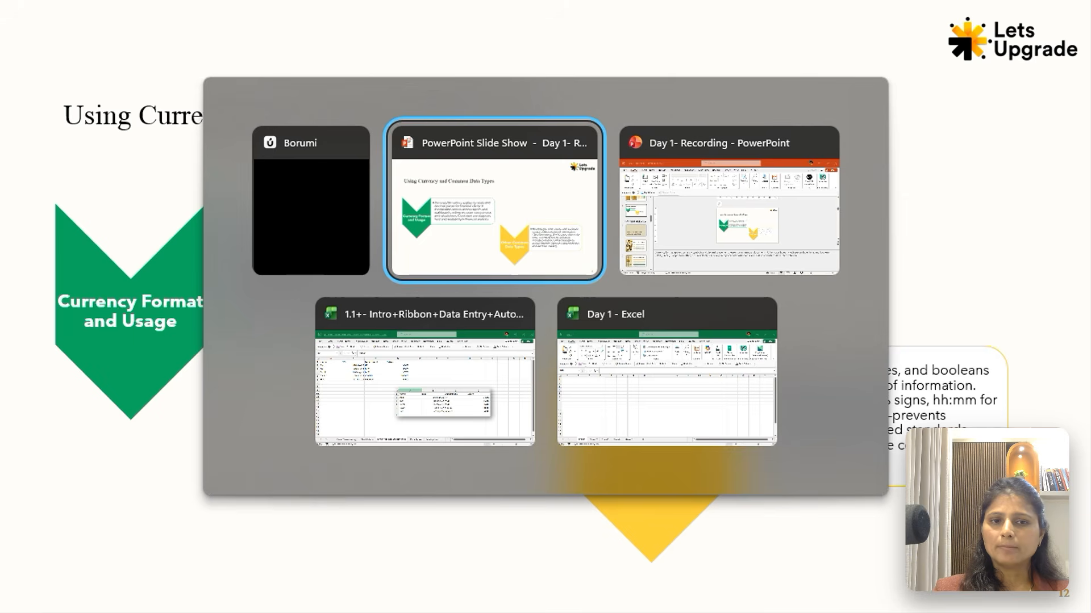
key(alt+Tab)
key(alt+Tab)
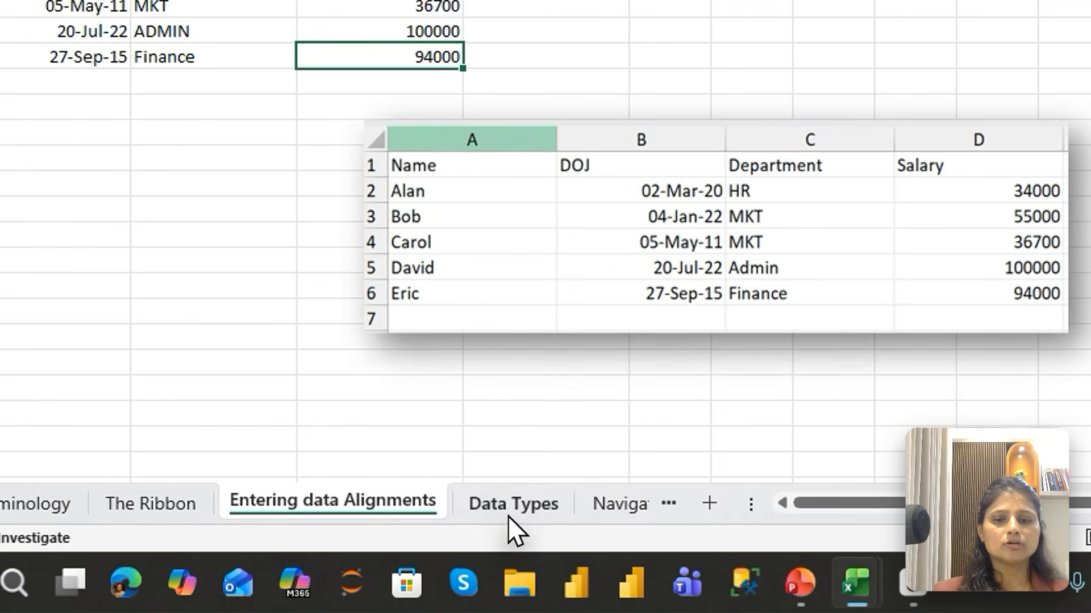
click(509, 508)
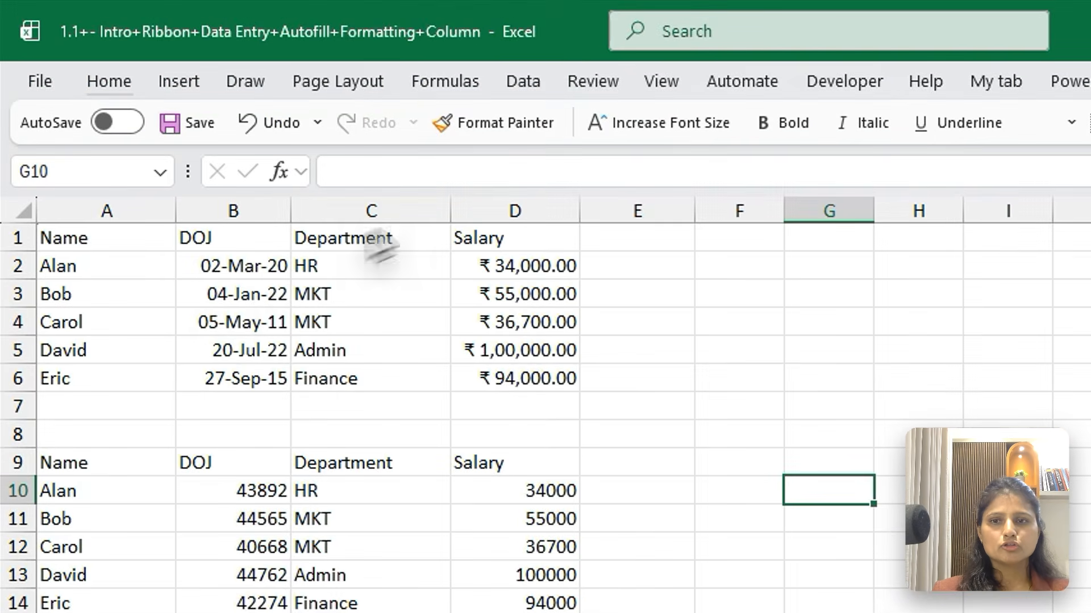
Step: Compare the formatted table in A1:D6 with the one in A9:D14, highlighting its names, DOJ numbers and salaries in turn
click(238, 291)
drag(104, 238, 537, 379)
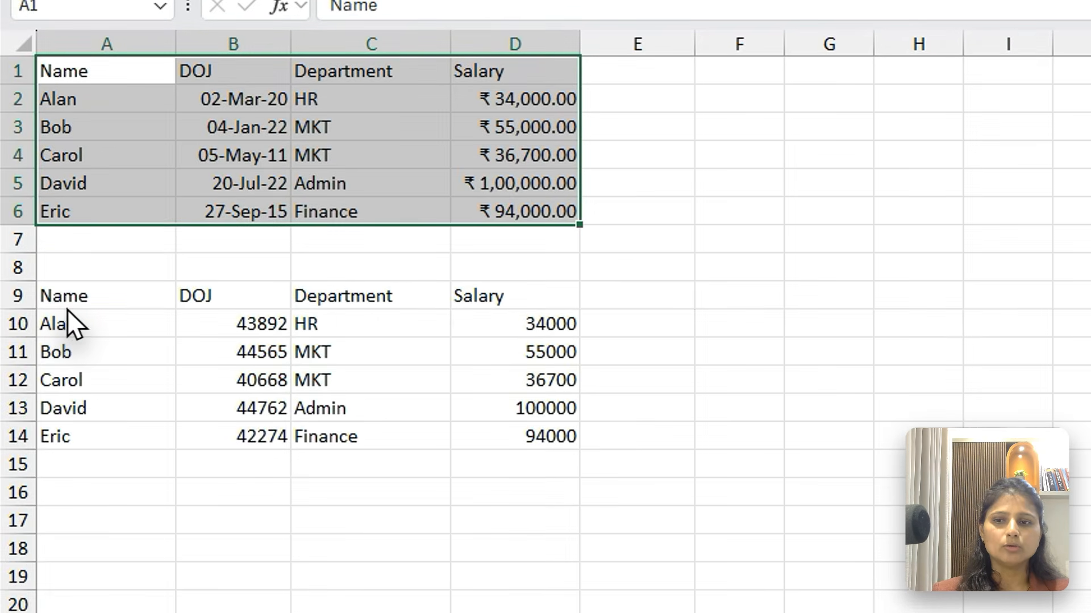
click(24, 393)
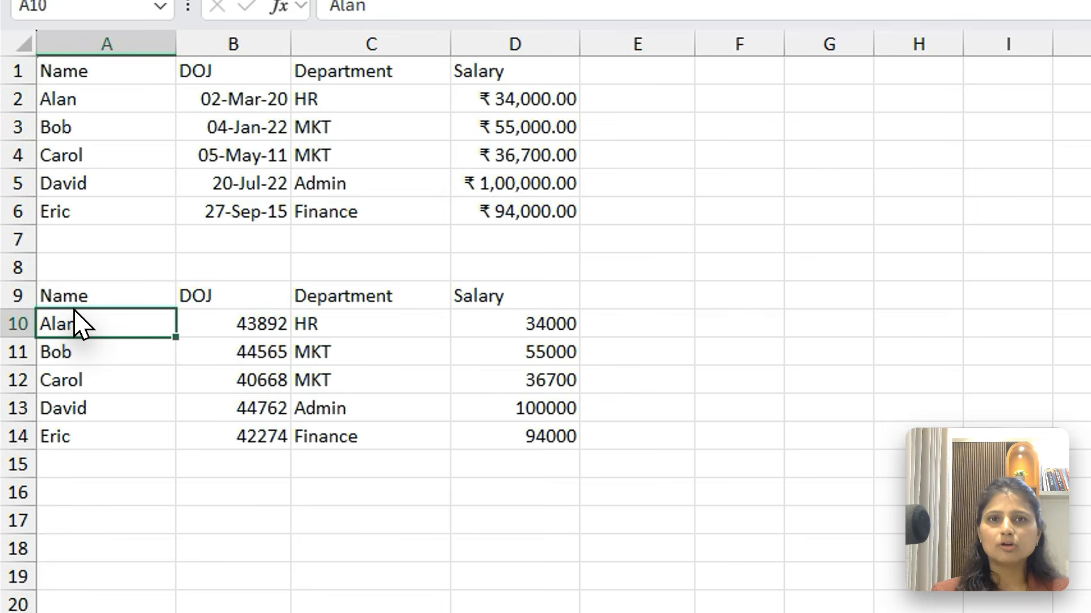
drag(111, 298, 92, 443)
click(220, 299)
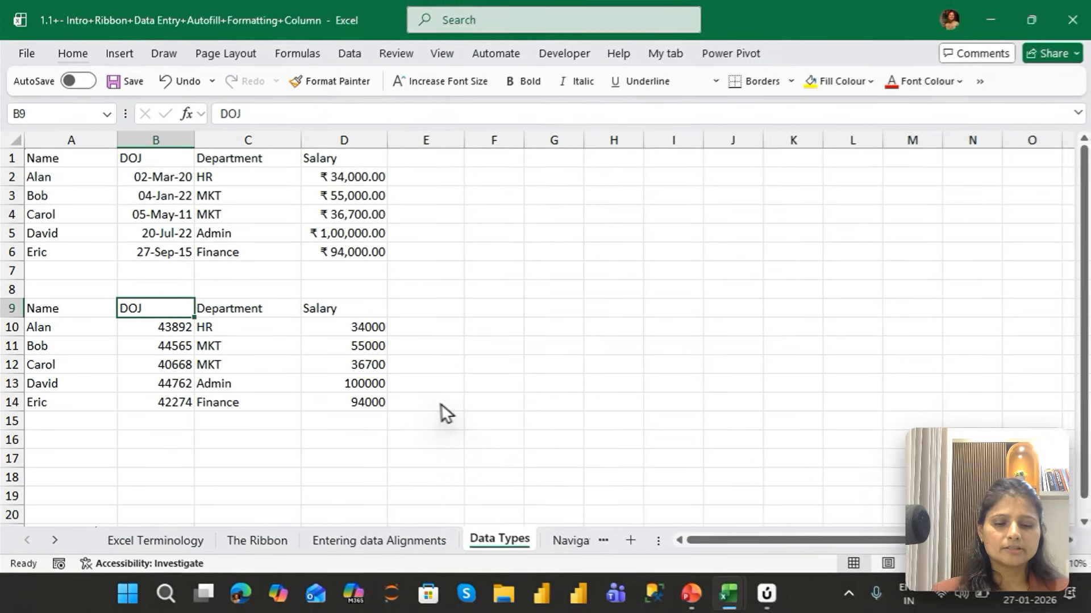
key(Down)
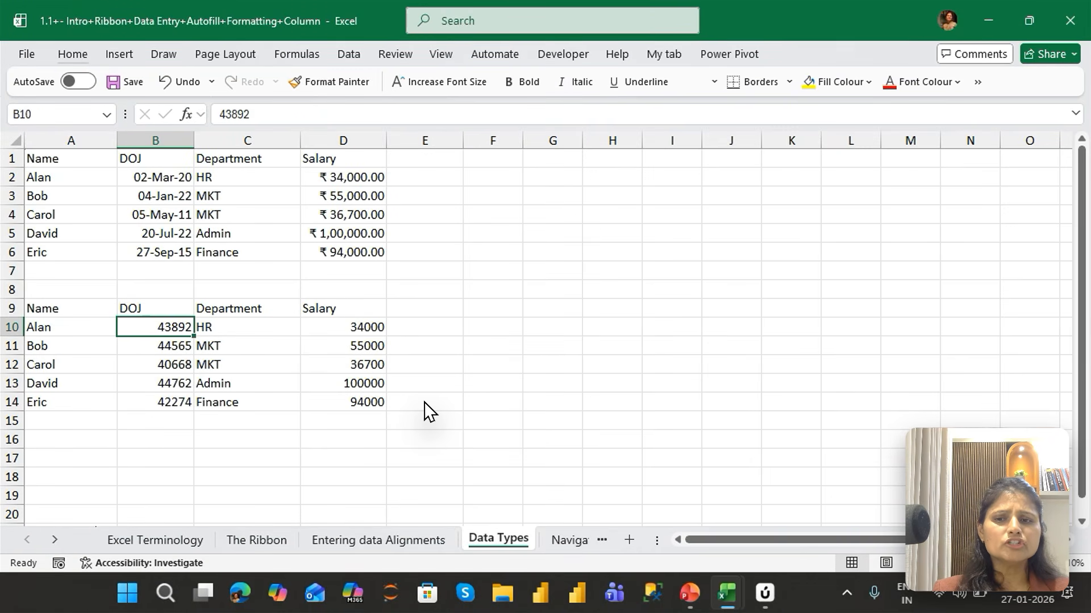
key(ctrl+shift+Down)
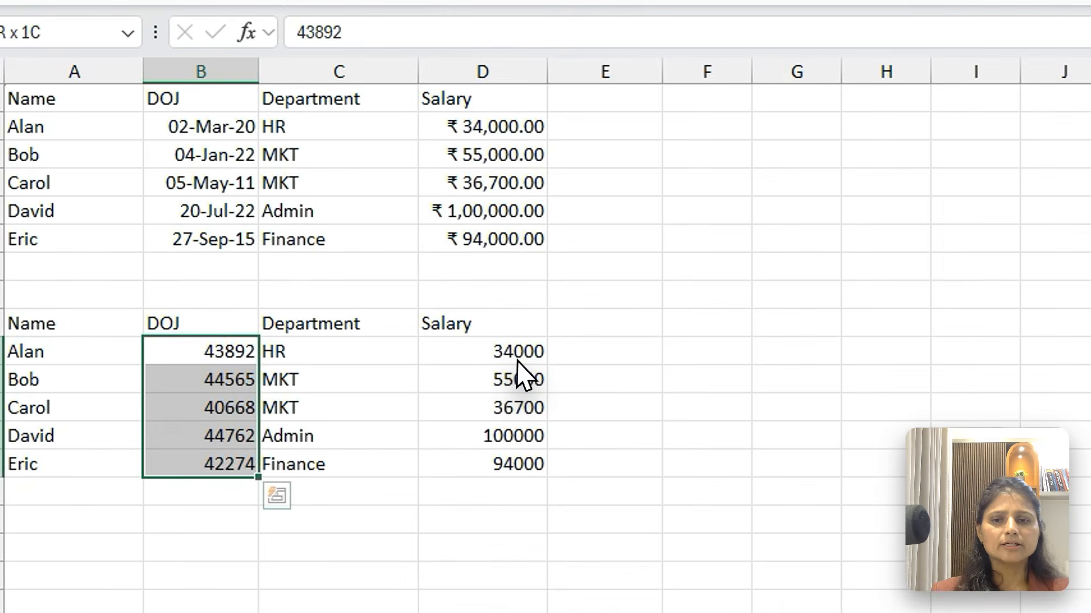
click(364, 329)
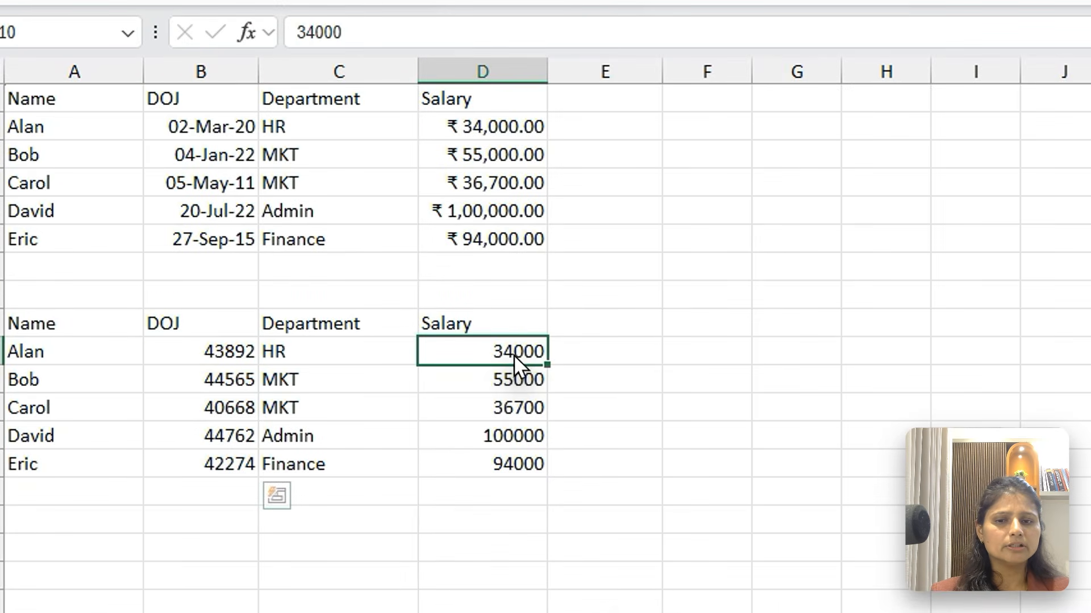
key(shift+Down)
key(shift+Down)
key(shift+Down)
key(shift+Down)
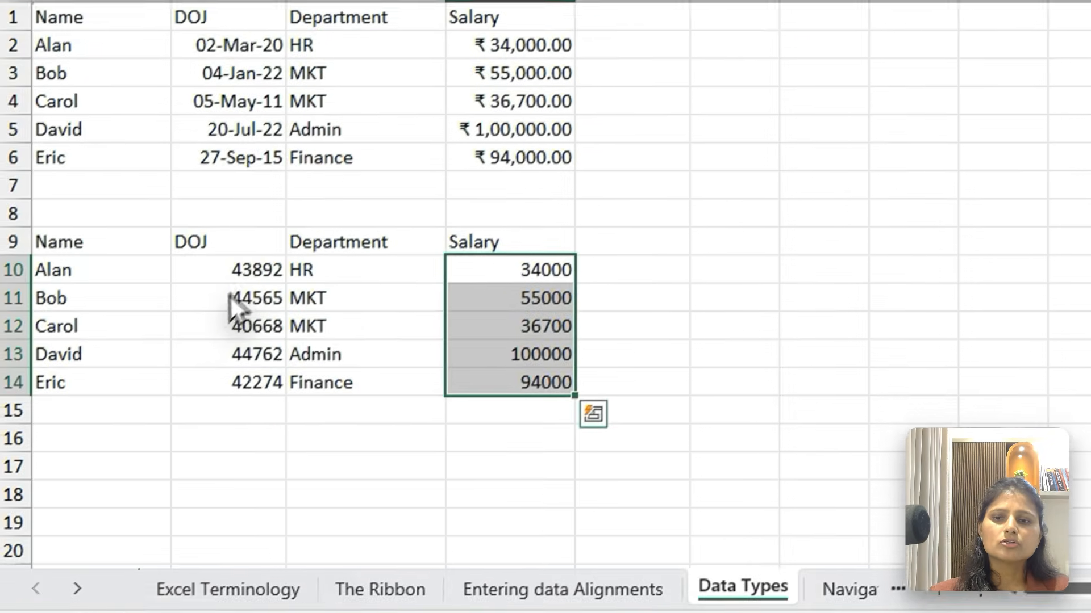
Step: Select the DOJ numbers in B10:B14 and set the ribbon to always show
drag(171, 328, 178, 383)
drag(265, 349, 267, 375)
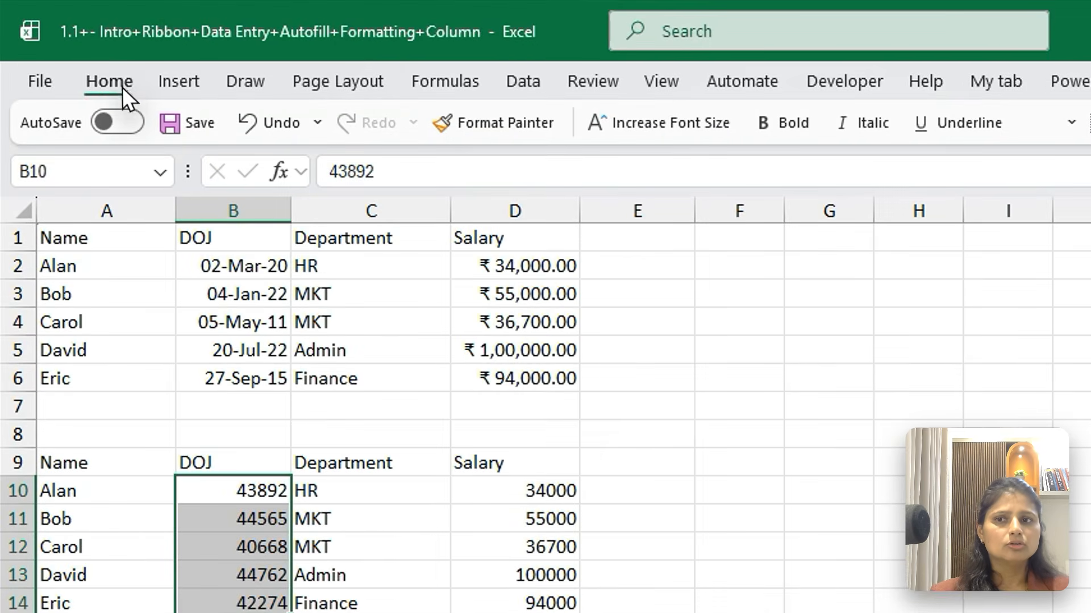
click(88, 57)
click(1062, 209)
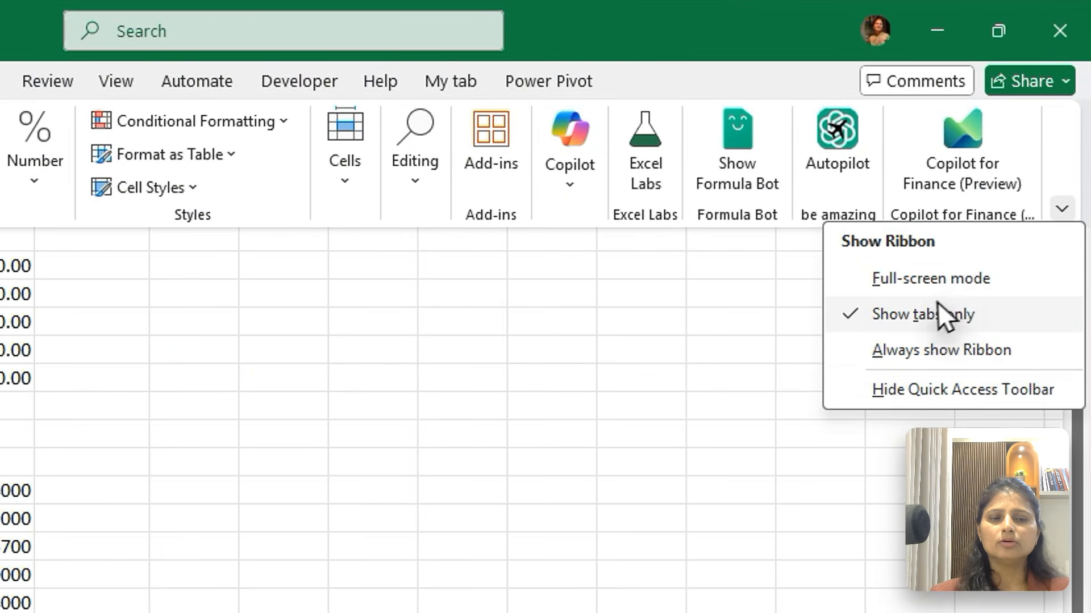
click(926, 280)
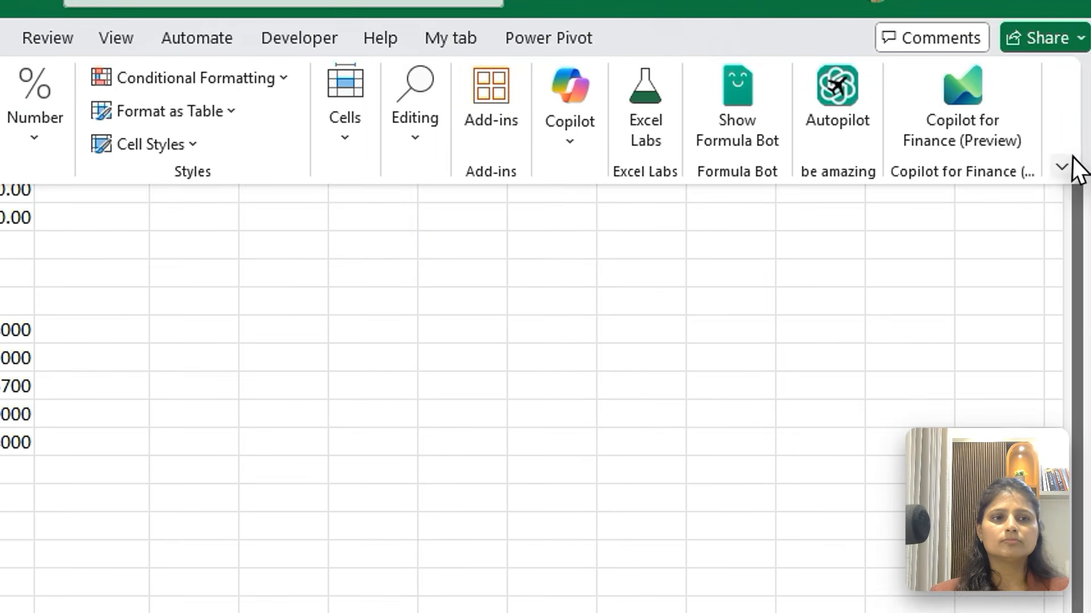
click(1064, 166)
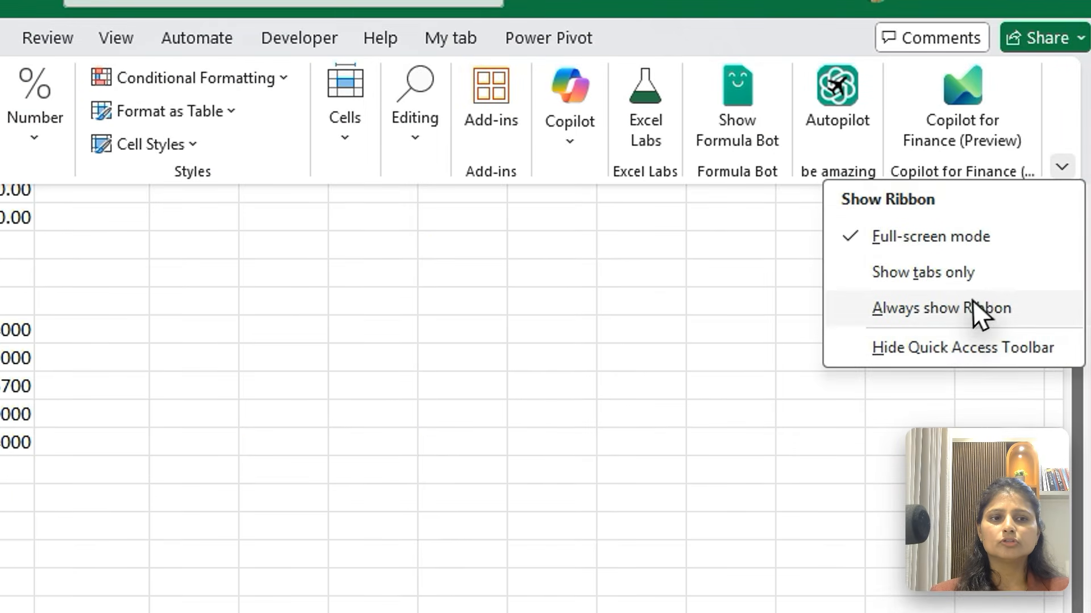
click(981, 312)
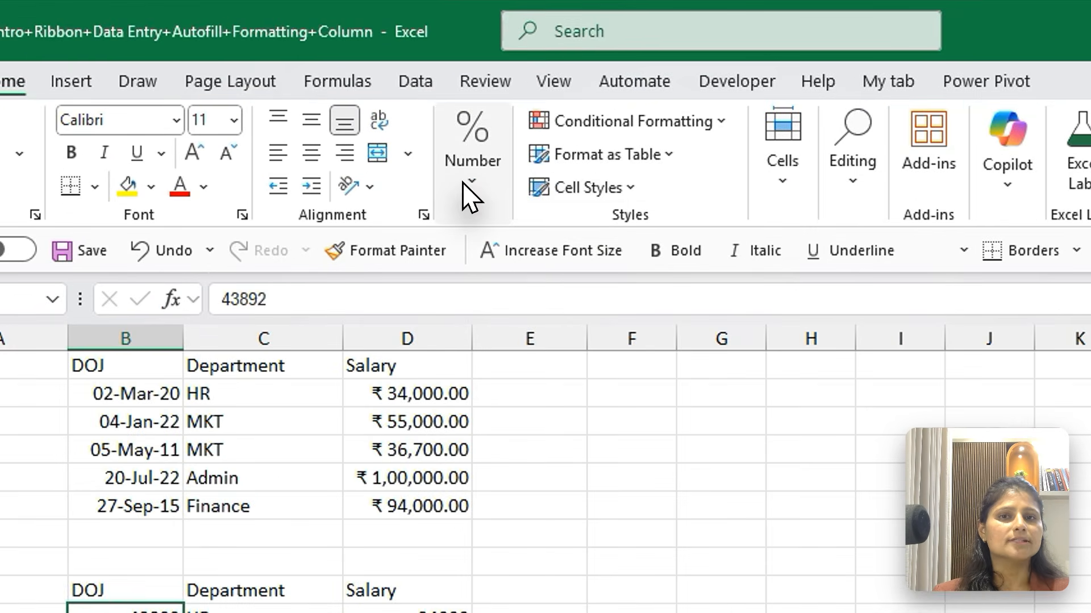
Step: Try the Number format and the Currency format on the DOJ values in B10:B14
click(464, 185)
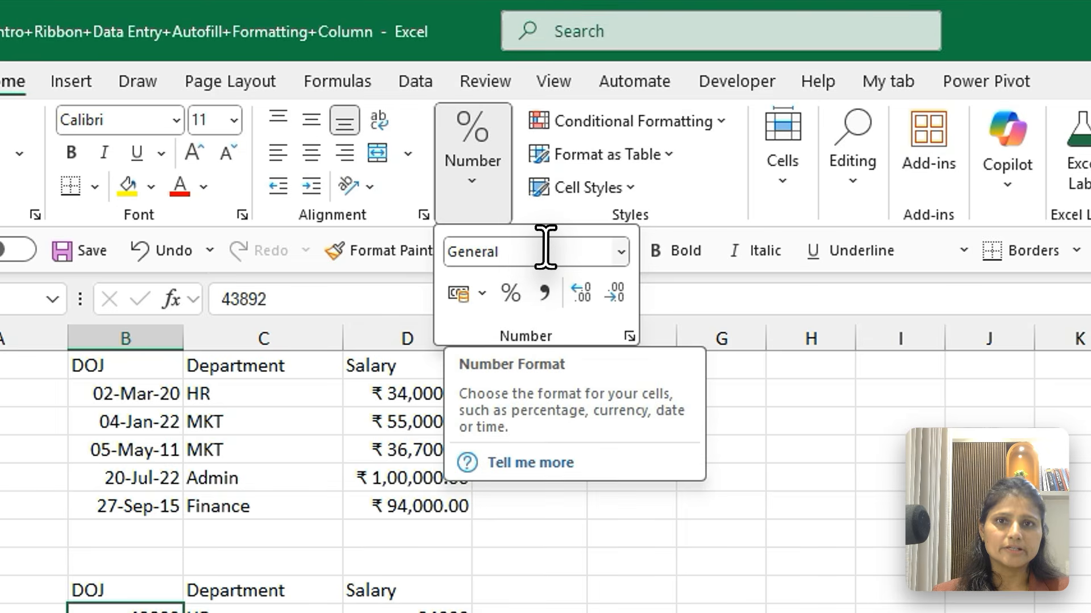
click(622, 255)
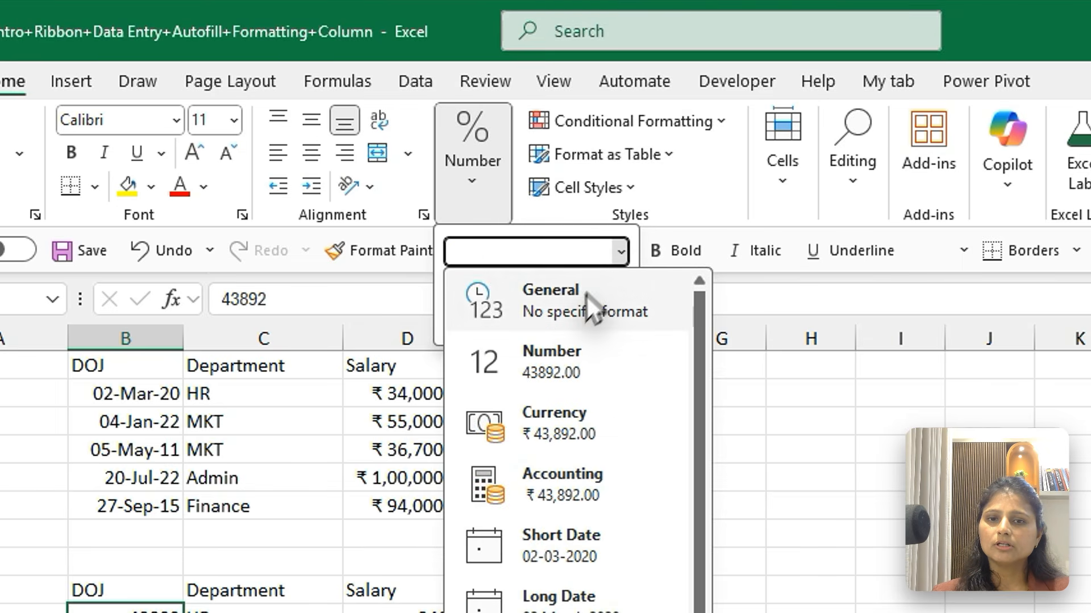
click(571, 363)
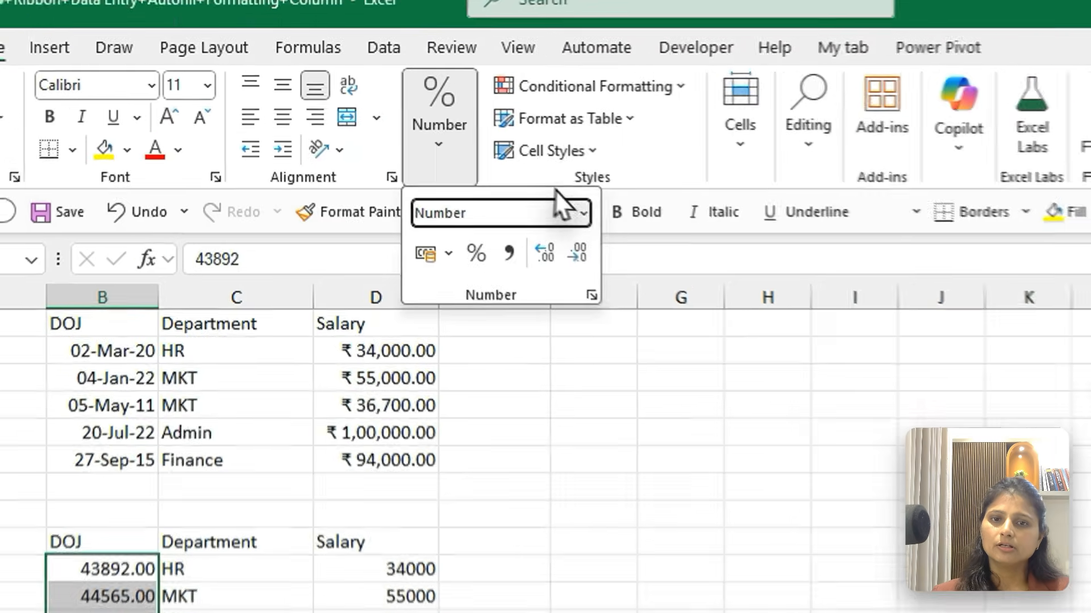
click(583, 213)
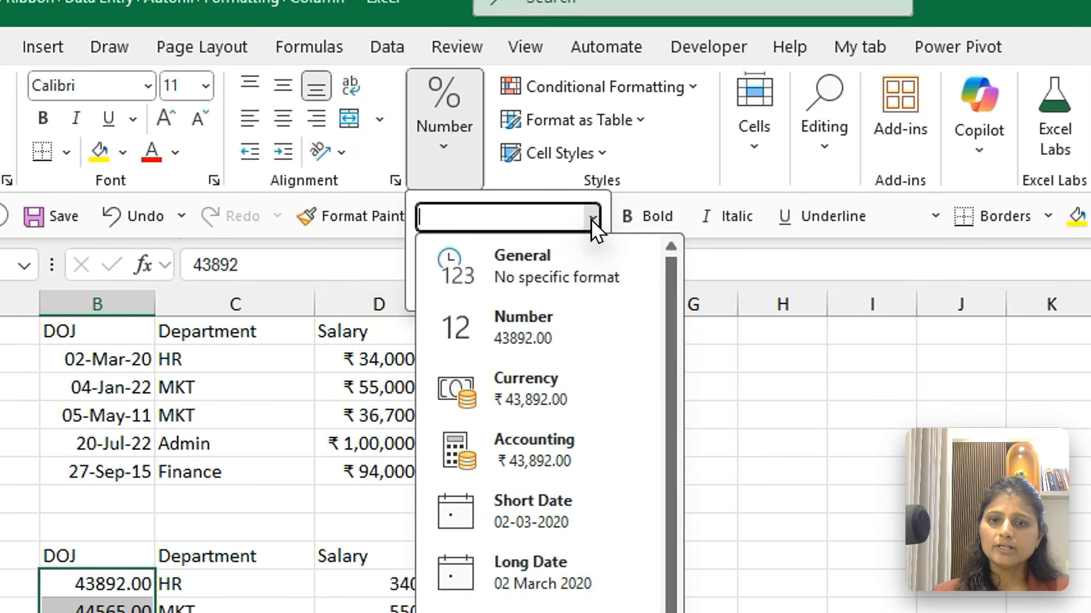
click(524, 400)
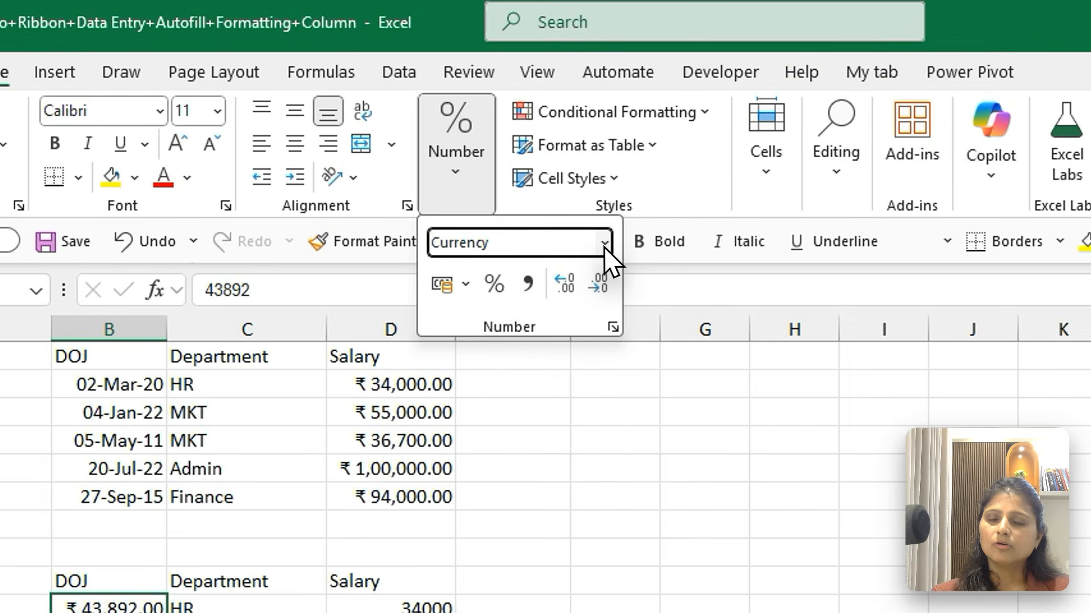
Step: Apply the Accounting format to the DOJ values in B10:B14 and widen column B to roughly twice its width
click(485, 167)
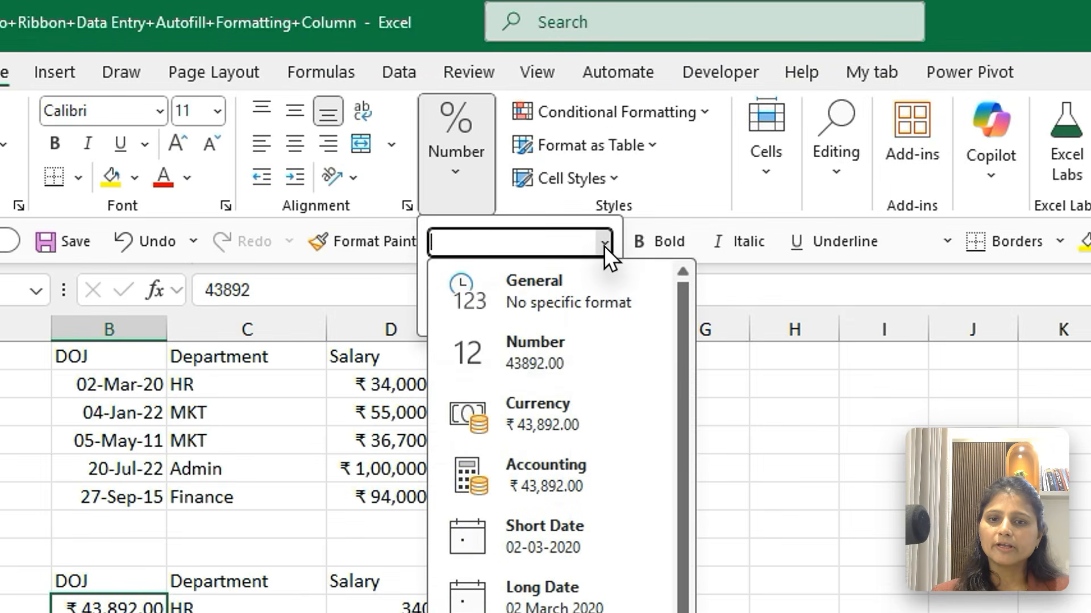
click(574, 492)
click(166, 326)
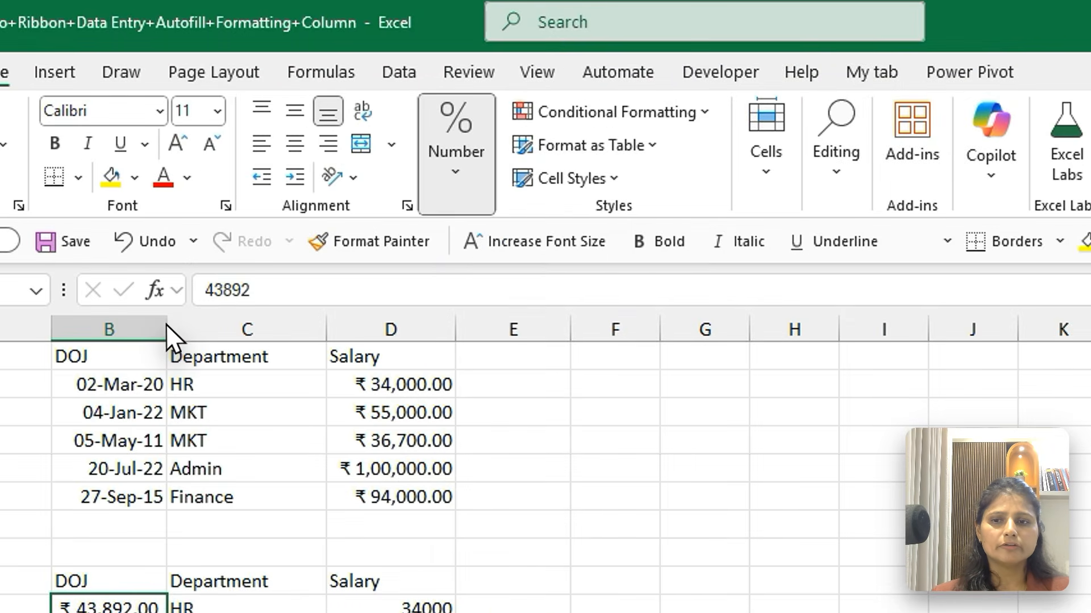
drag(166, 326, 291, 355)
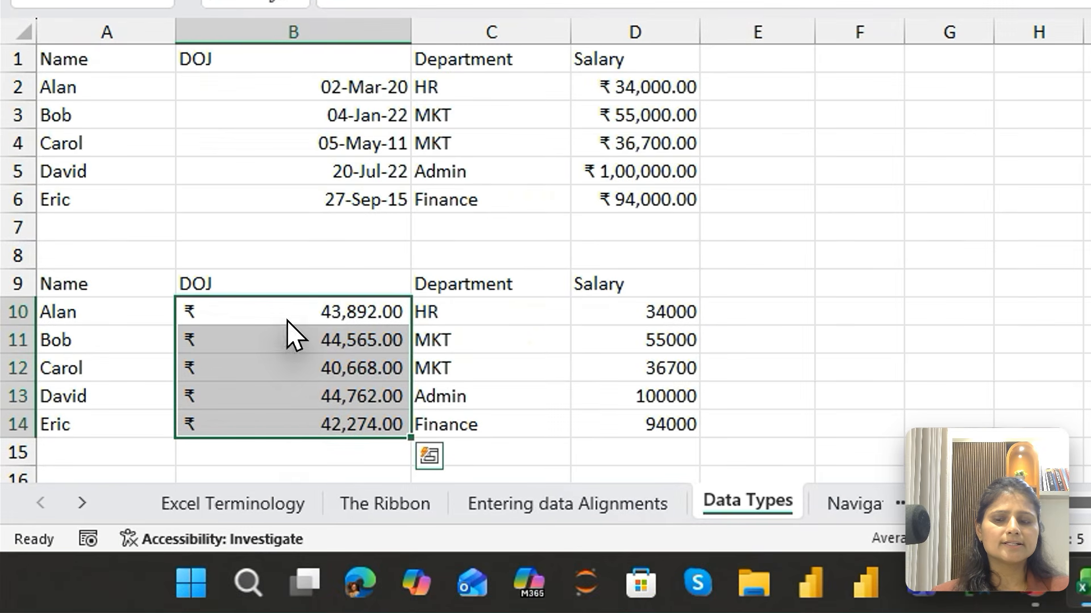
Step: Apply the Currency format to the DOJ dates in B2:B6 of the upper table
drag(349, 90, 351, 199)
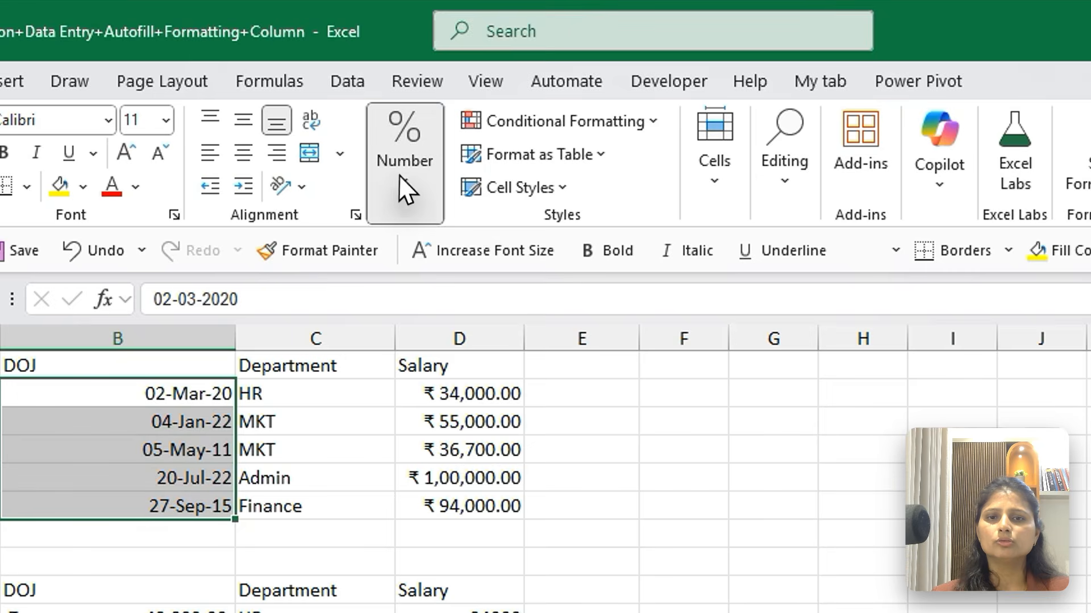
click(497, 85)
click(554, 253)
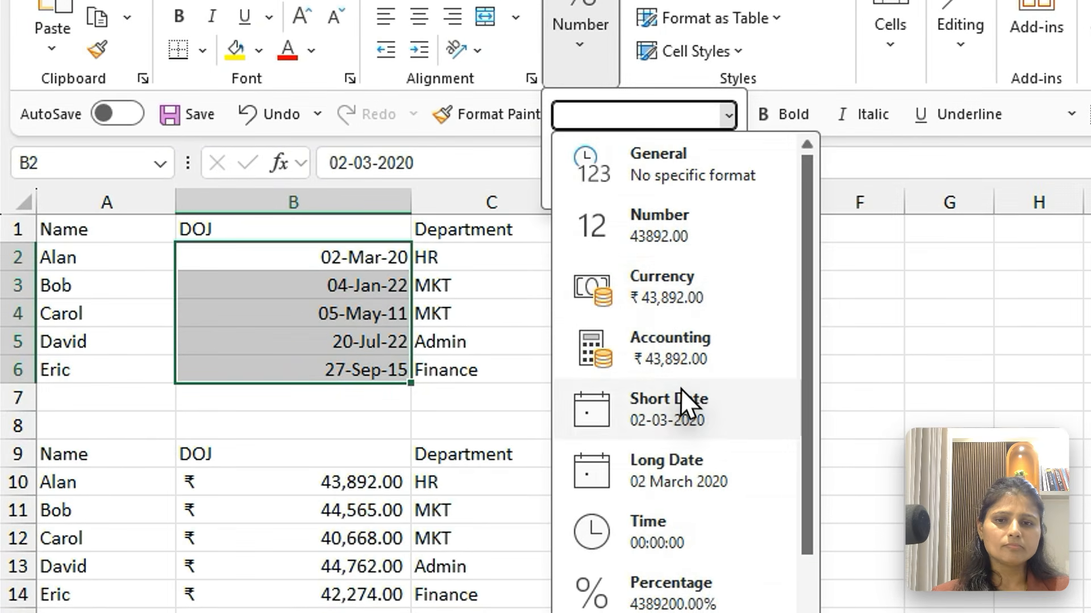
click(486, 443)
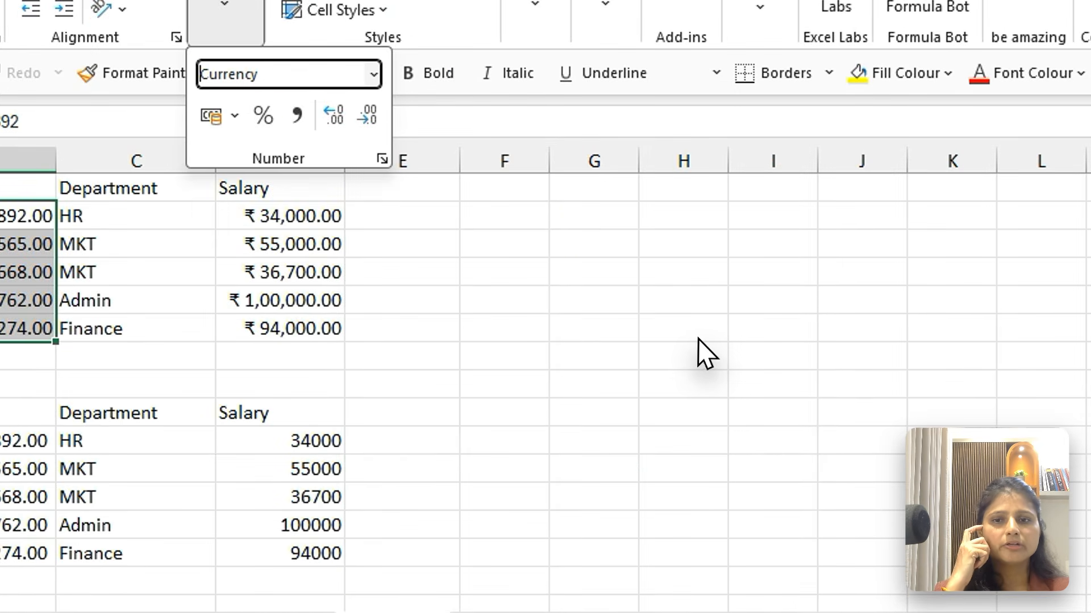
click(1056, 378)
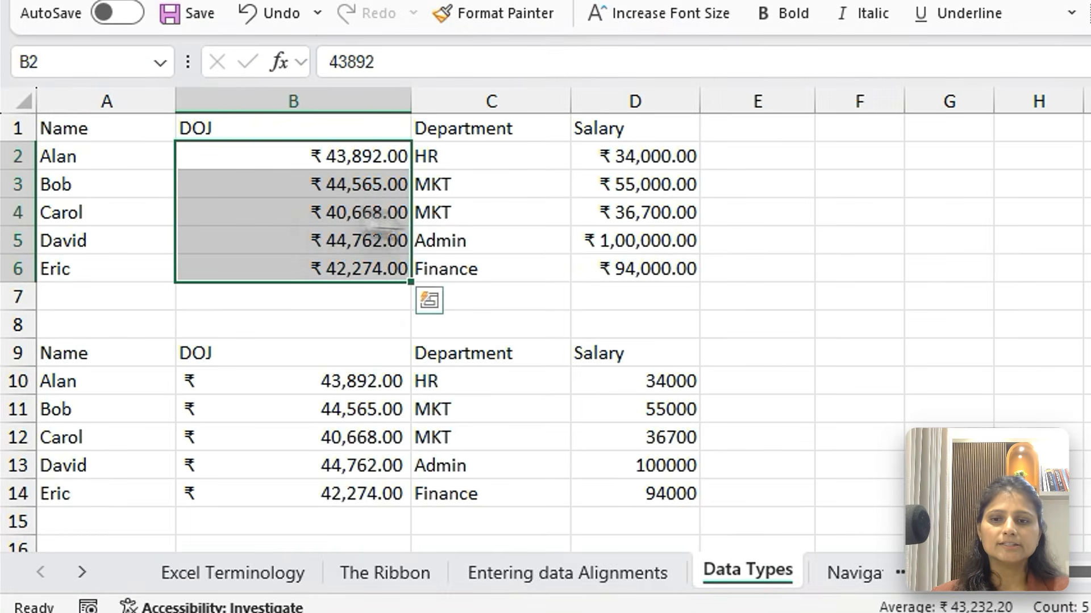
Step: Enter 0 as Carol's DOJ in B4 of the upper table and as David's DOJ in B13 of the lower table
click(201, 303)
text(0)
key(Return)
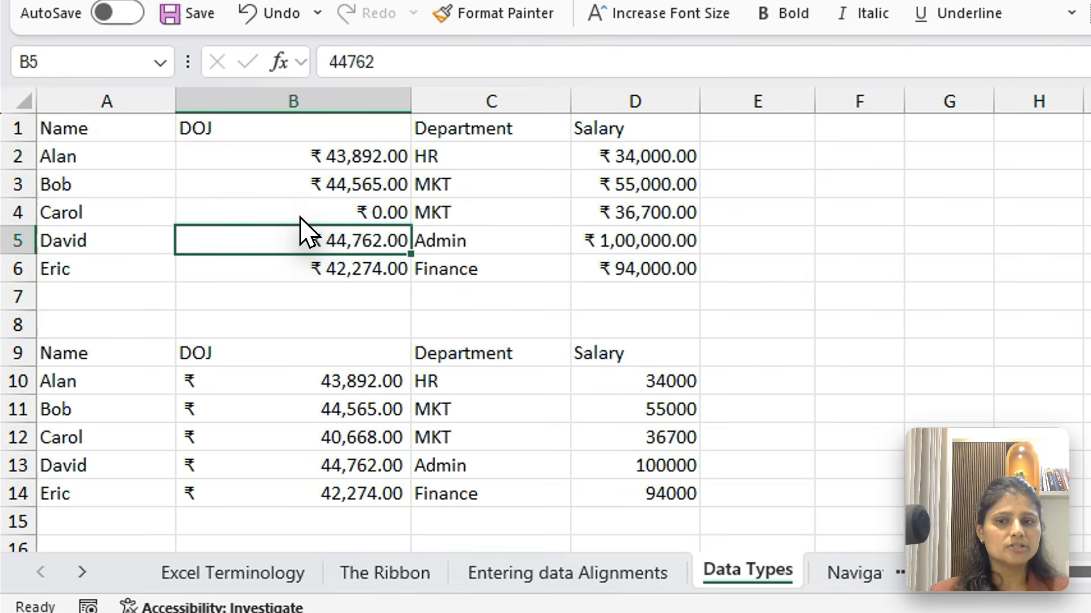
click(315, 468)
text(0)
key(Return)
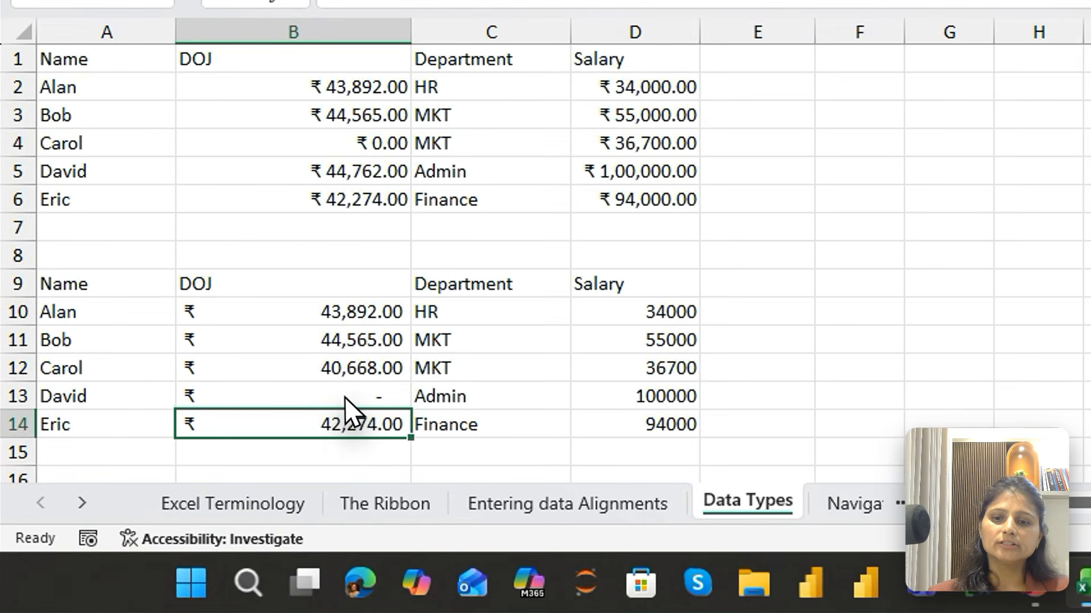
drag(330, 404, 766, 288)
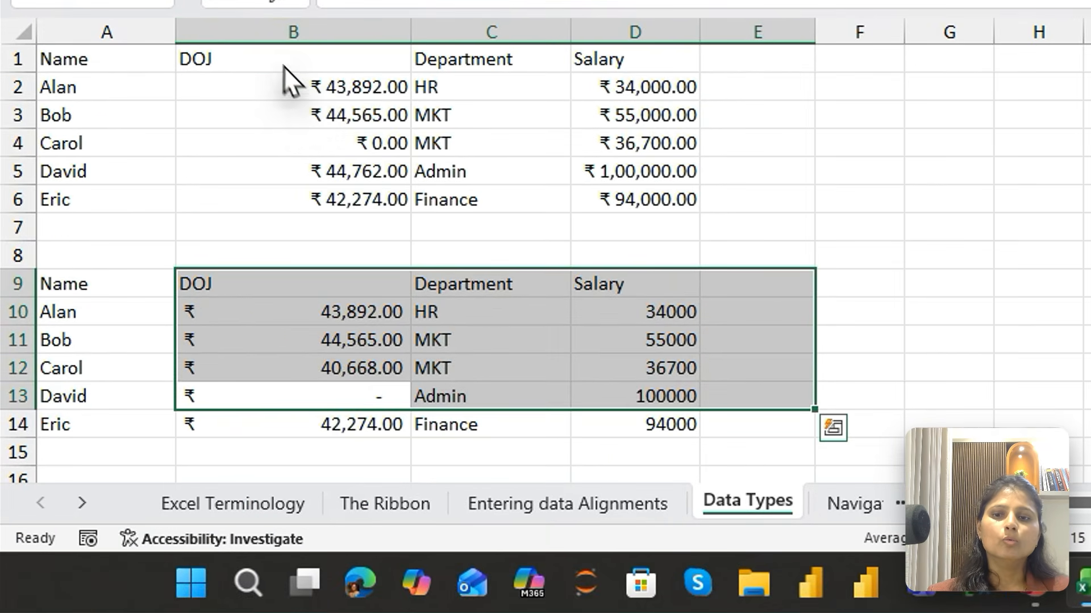
drag(86, 170, 113, 318)
click(320, 206)
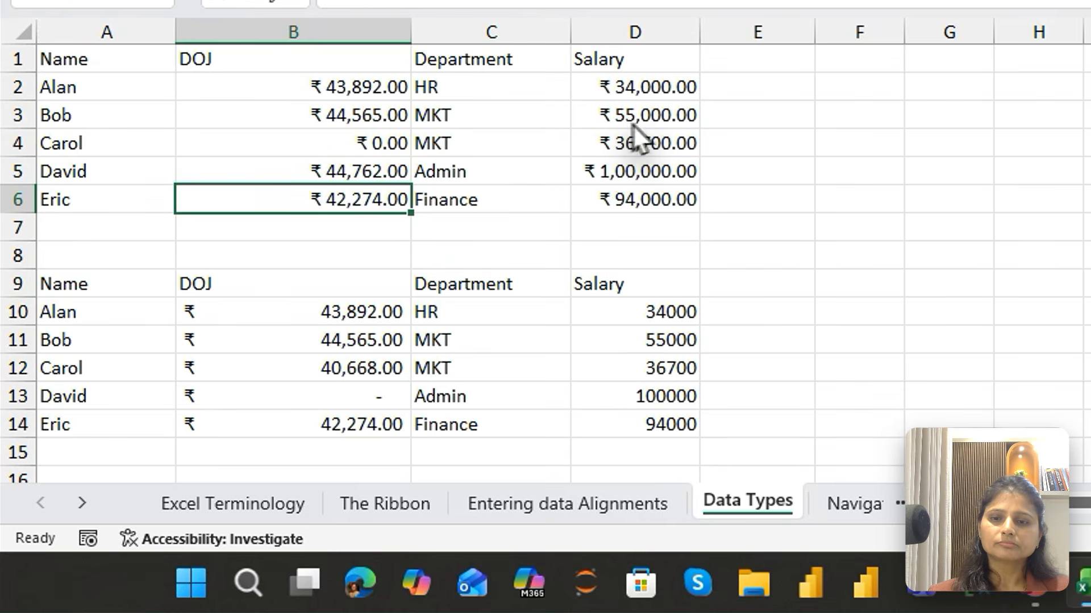
drag(363, 86, 369, 218)
click(349, 318)
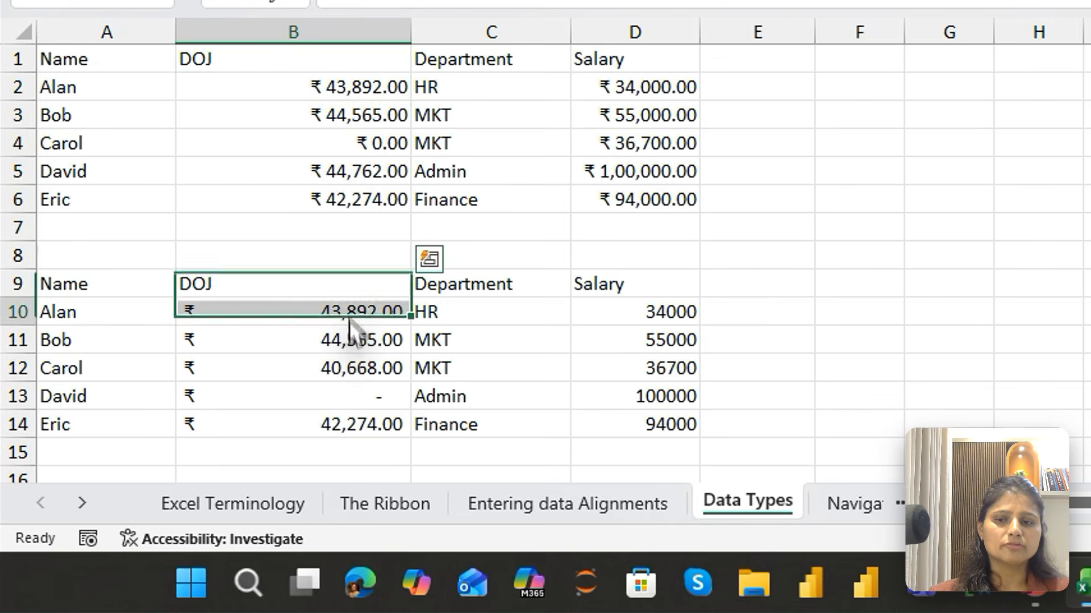
Step: Try the Time, Percentage and Fraction formats on the DOJ values in B10:B14 of the lower table
drag(350, 327, 352, 425)
click(414, 192)
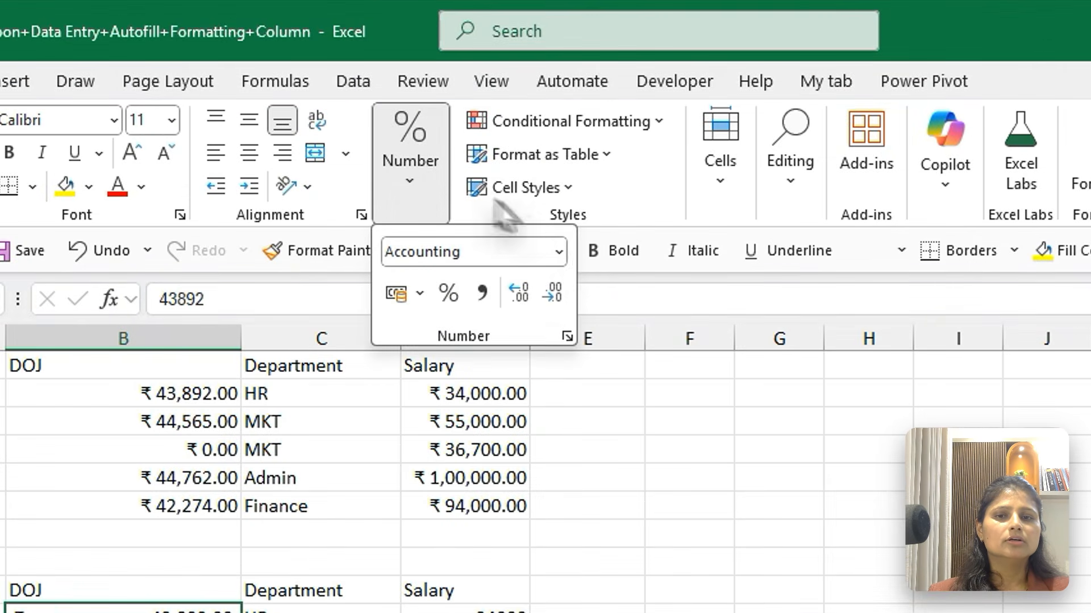
click(559, 252)
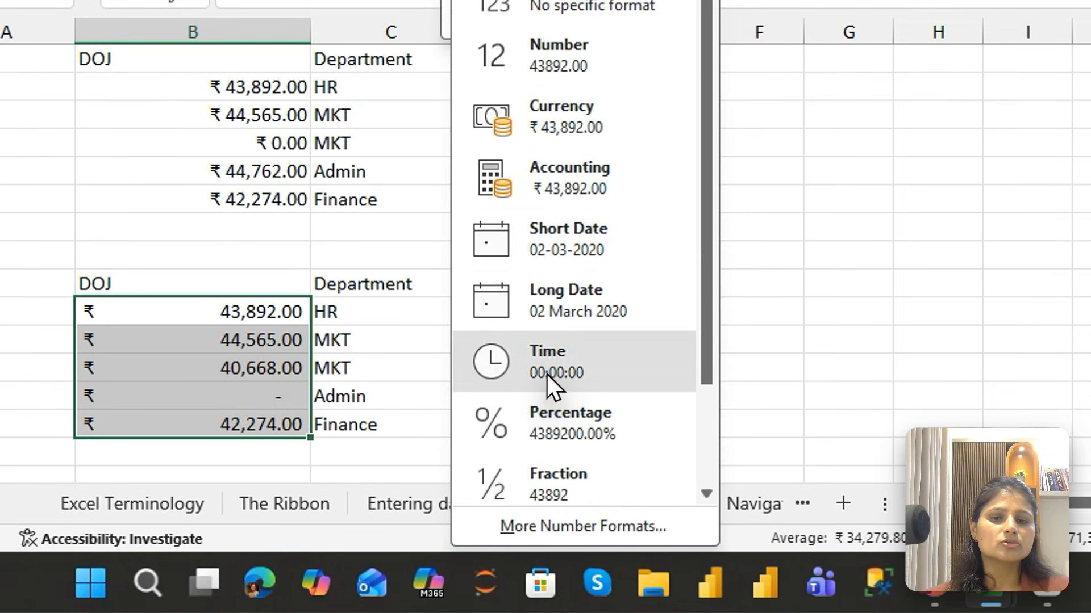
click(546, 373)
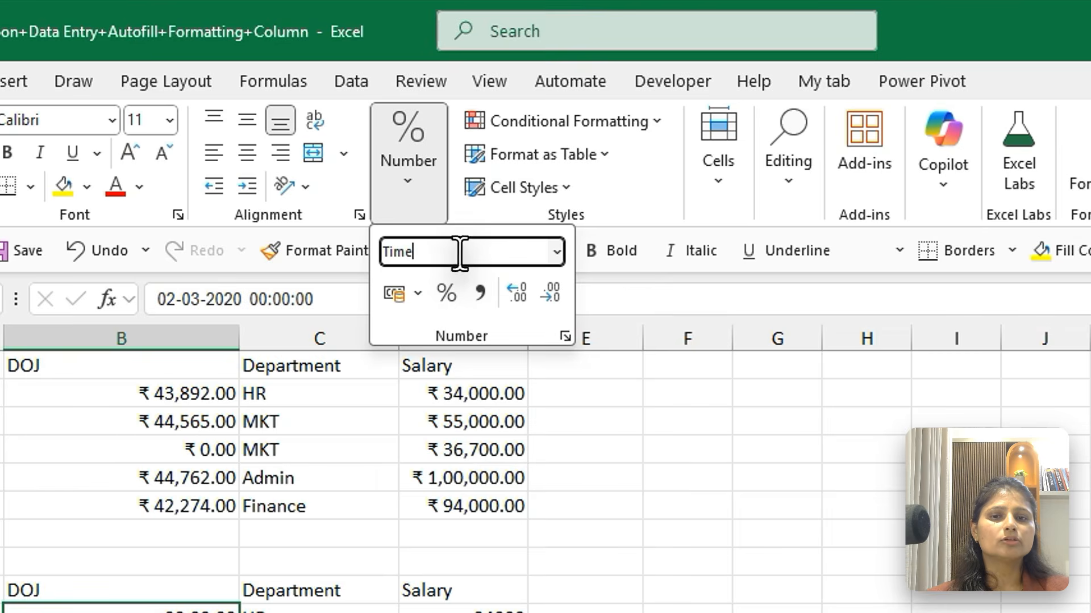
click(557, 253)
click(483, 612)
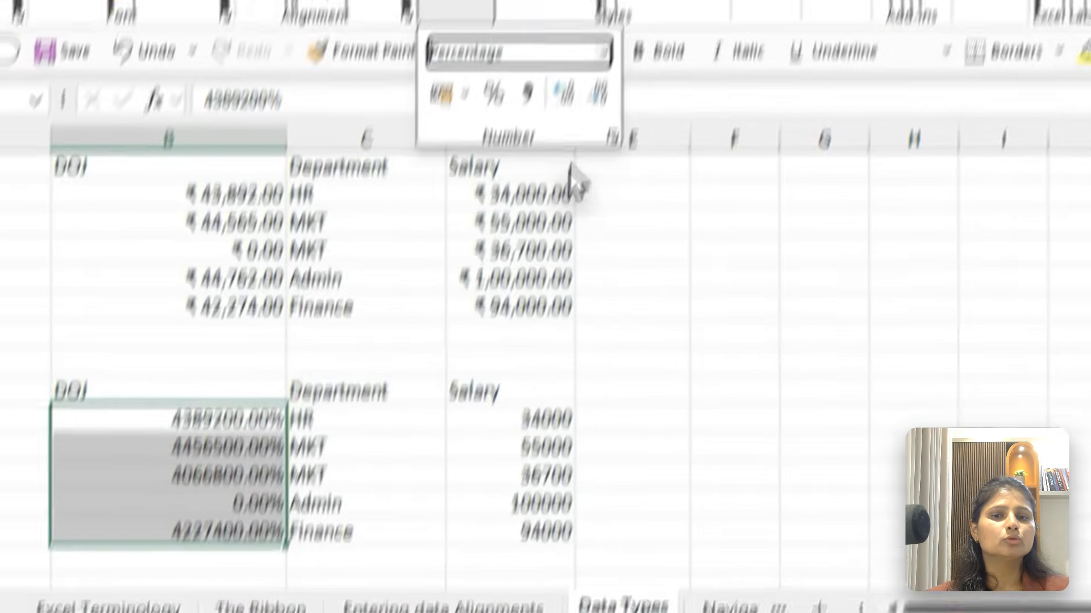
click(580, 128)
click(481, 612)
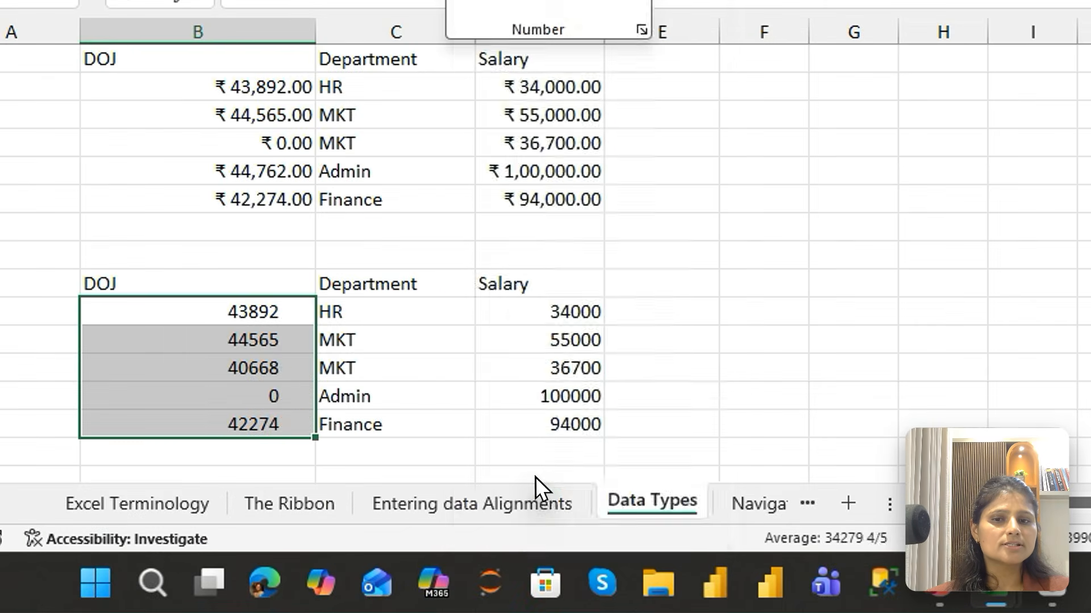
Step: Format the DOJ values in B10:B14 as Short Date and finally as Long Date
click(557, 250)
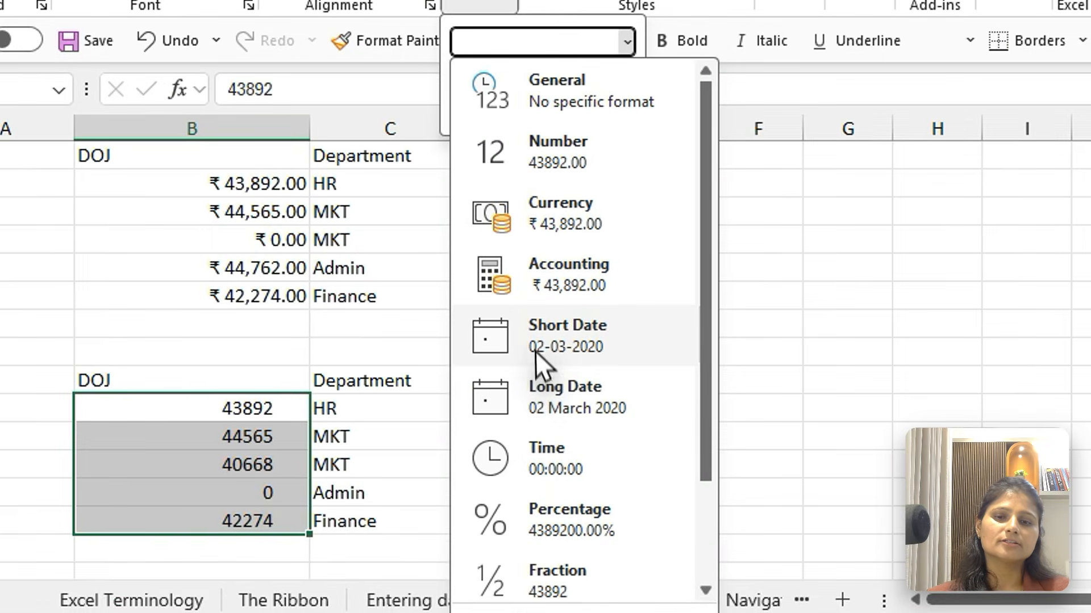
click(548, 339)
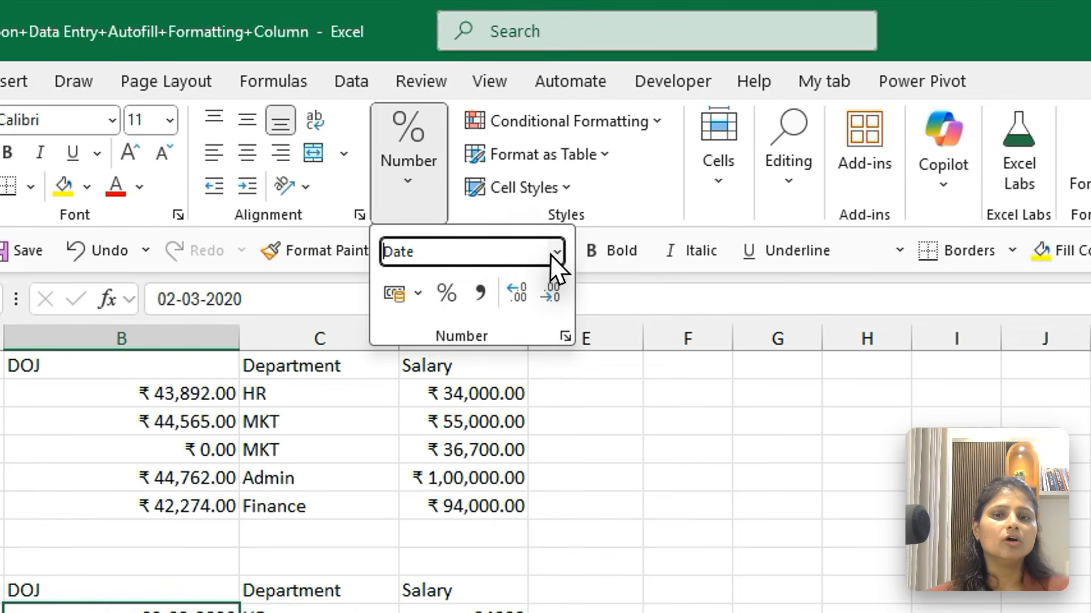
click(555, 251)
click(517, 606)
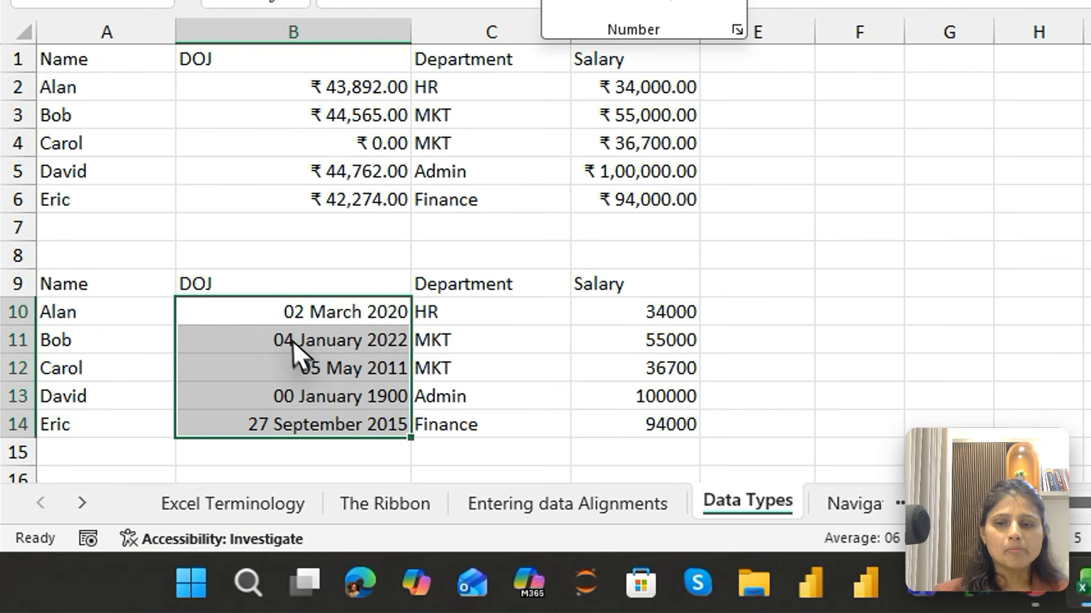
click(196, 433)
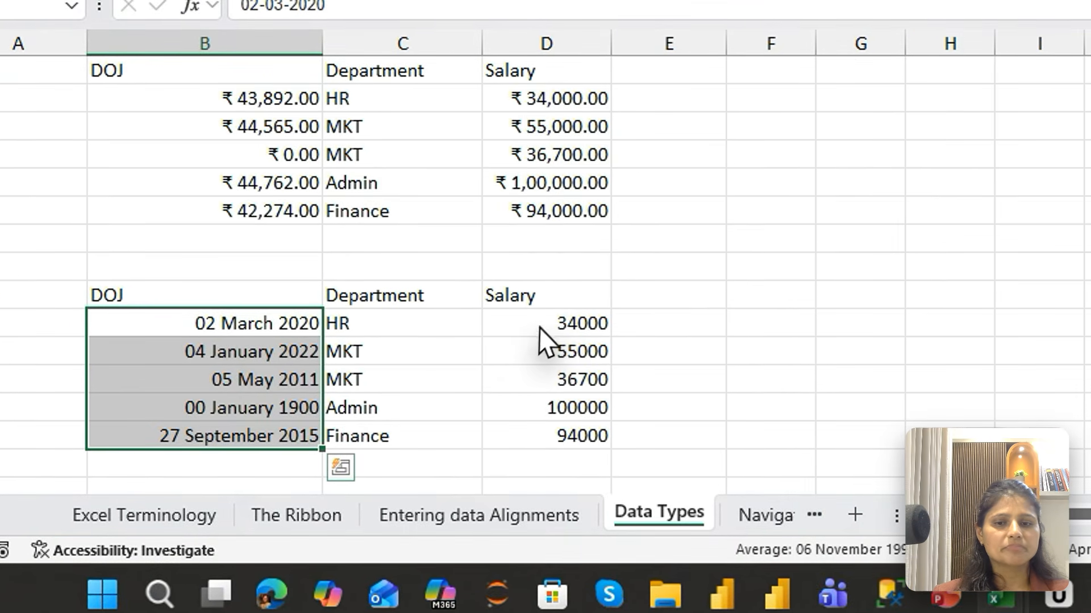
Step: Apply the Currency format to the lower table's salaries in D10:D14
click(634, 317)
drag(548, 329, 579, 435)
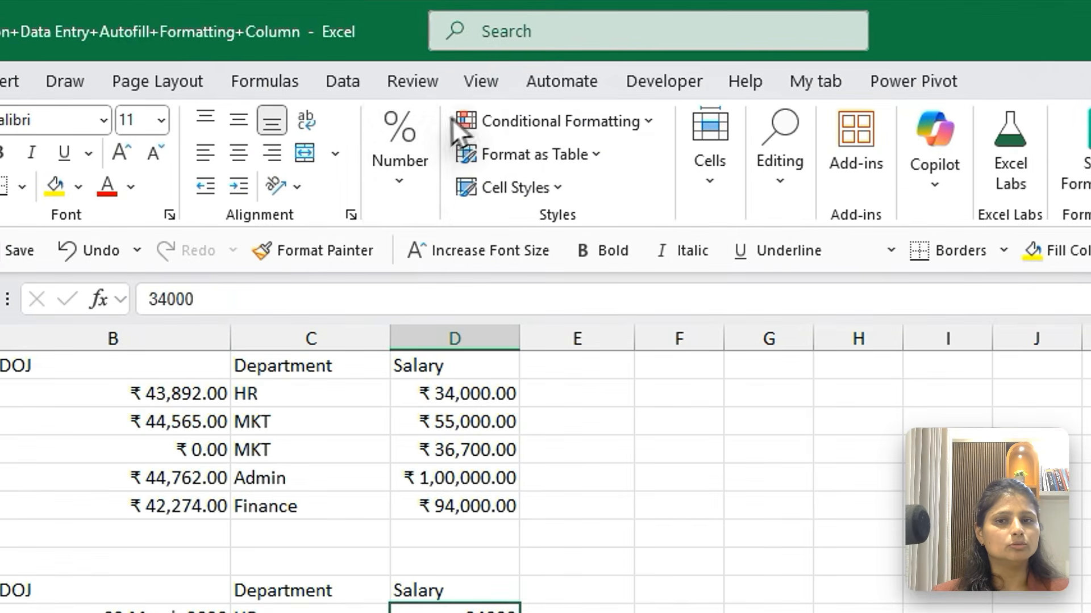
click(404, 173)
click(549, 252)
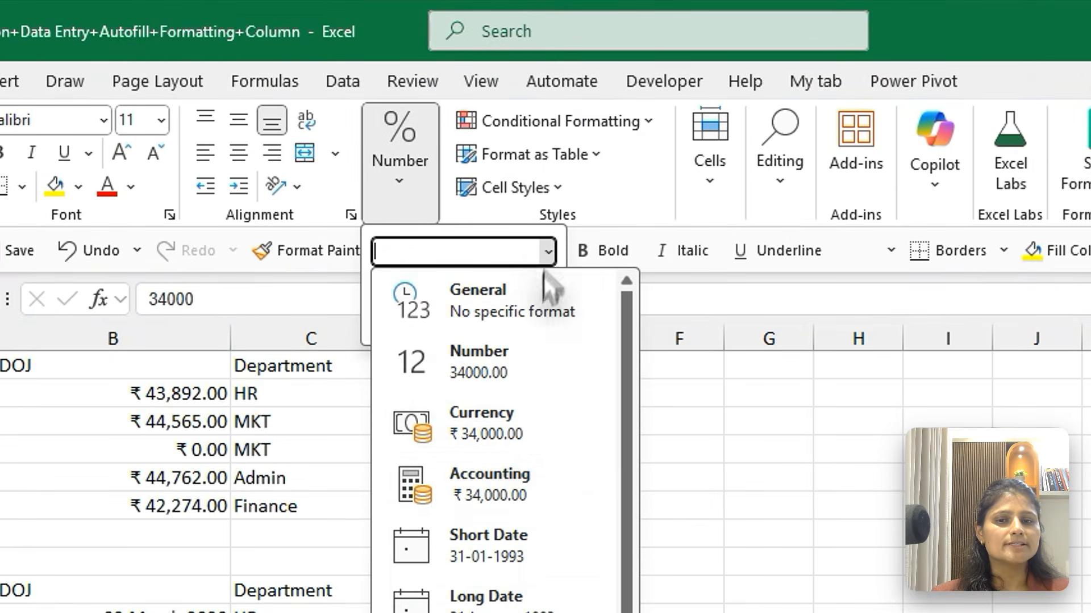
click(493, 425)
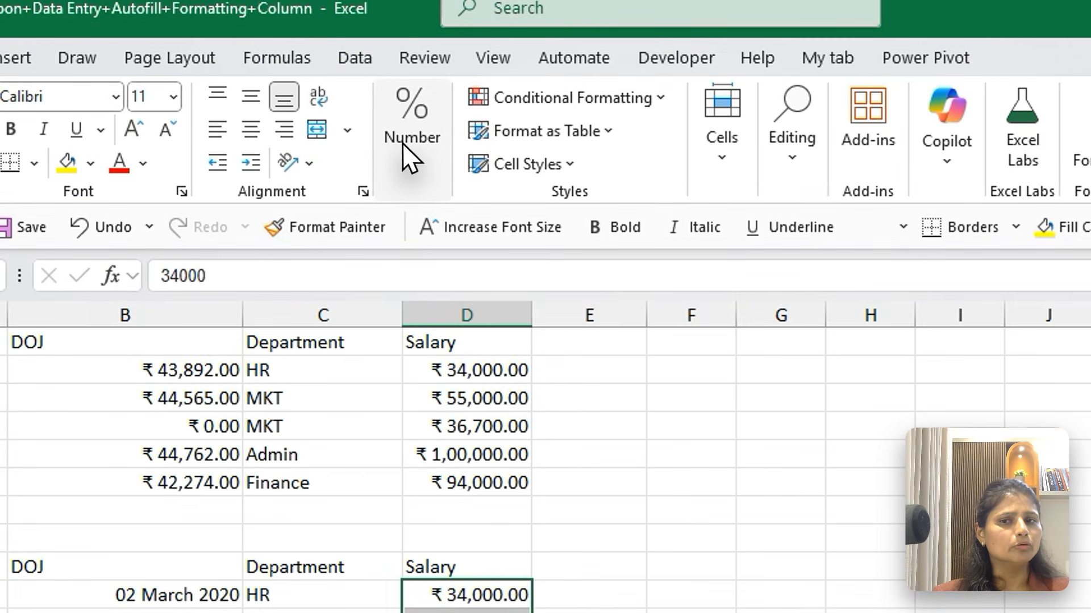
Step: Decrease the decimals of the salaries in D10:D14 to zero decimal places
click(403, 149)
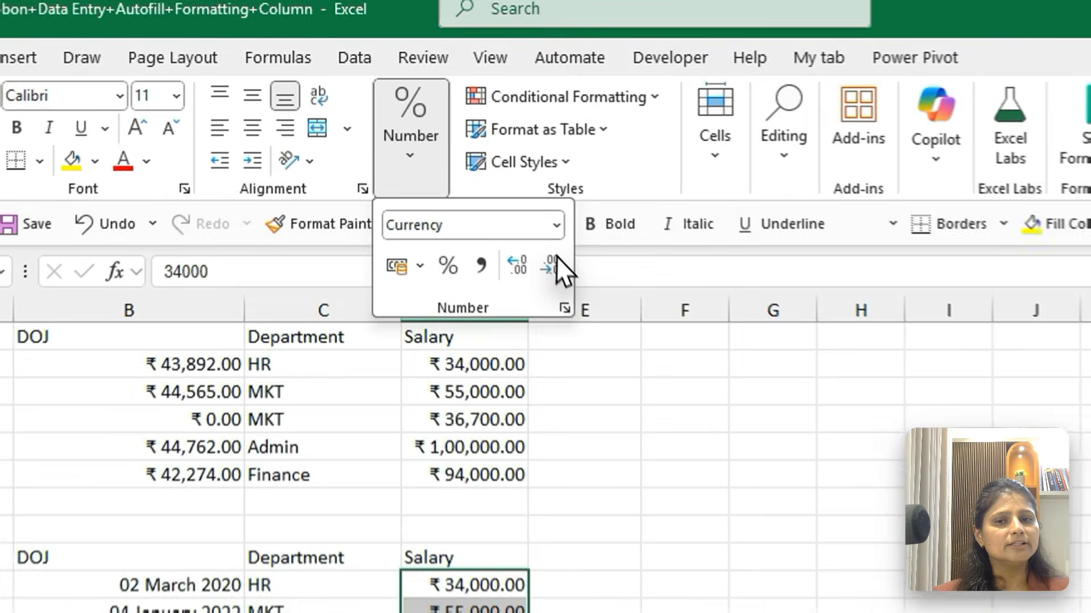
click(485, 199)
click(486, 199)
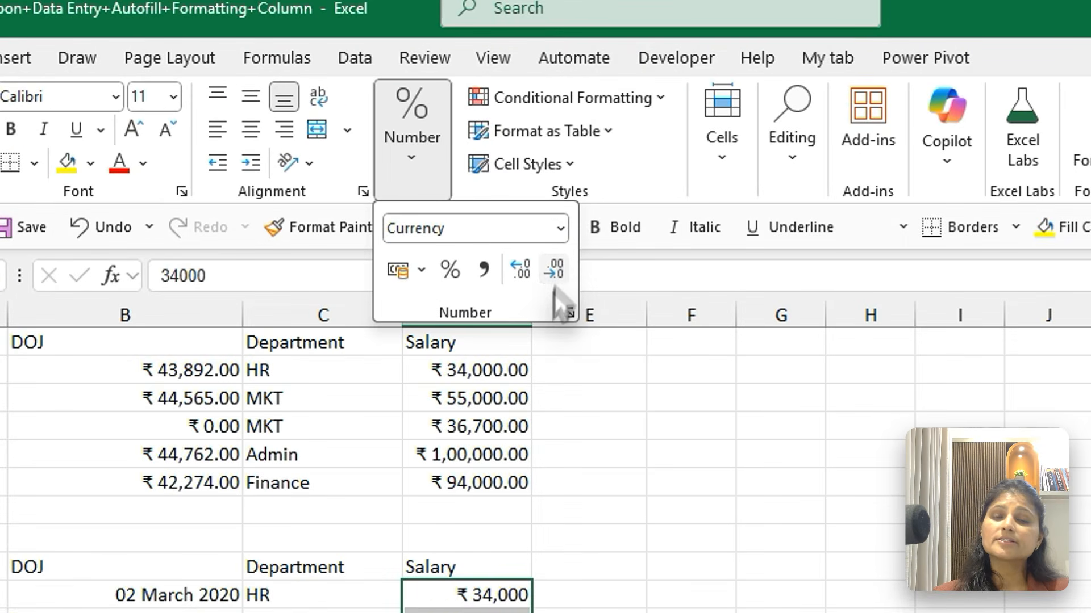
click(679, 551)
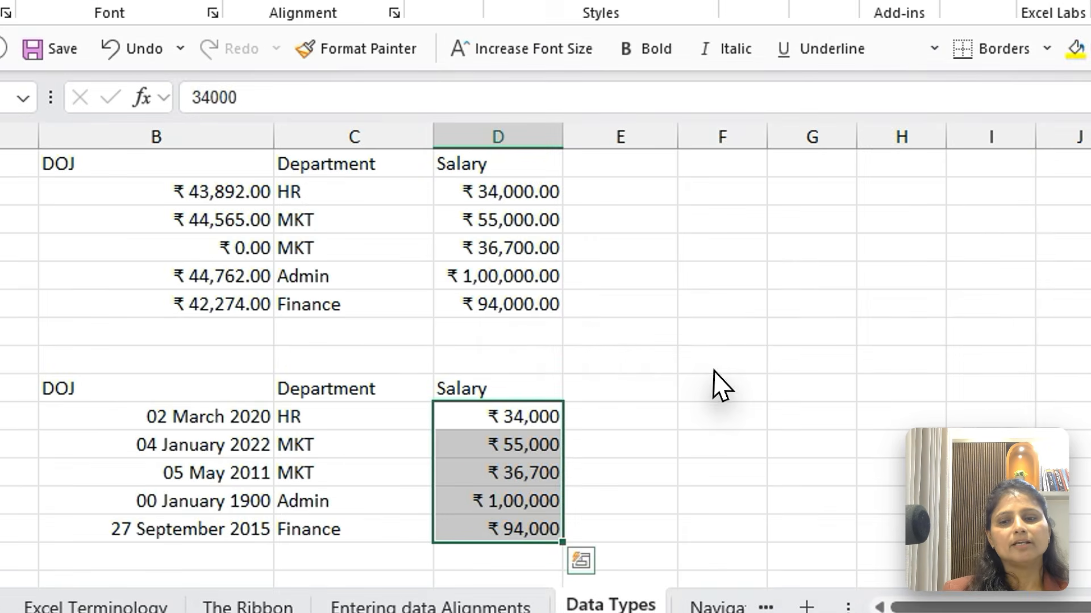
Step: Format the DOJ dates in B10:B14 with the "Wednesday, 14 March, 2012" date type and widen column B slightly
click(193, 414)
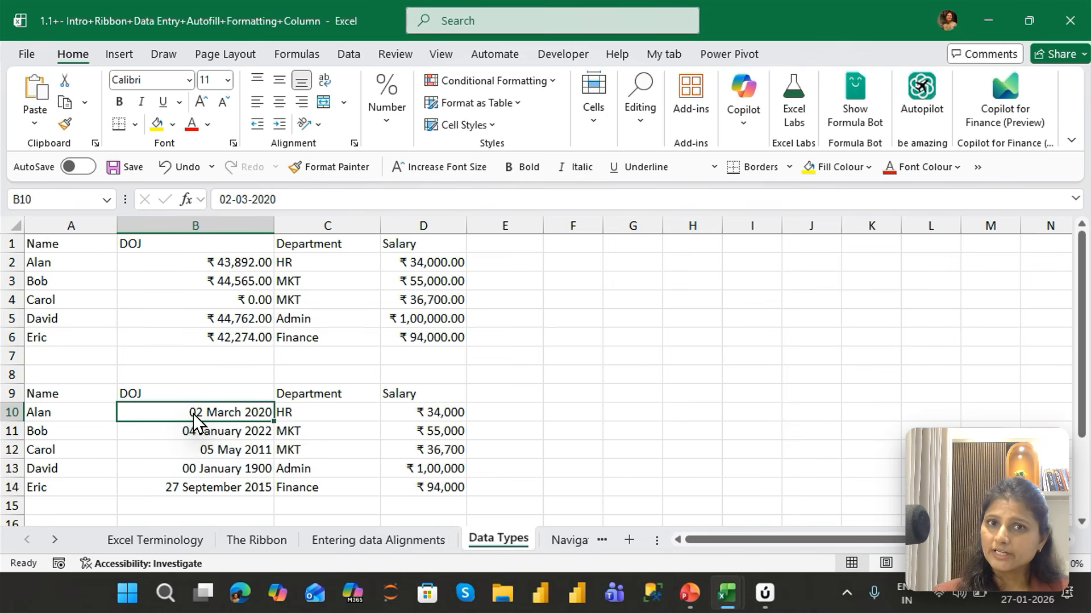
key(ctrl+shift+Down)
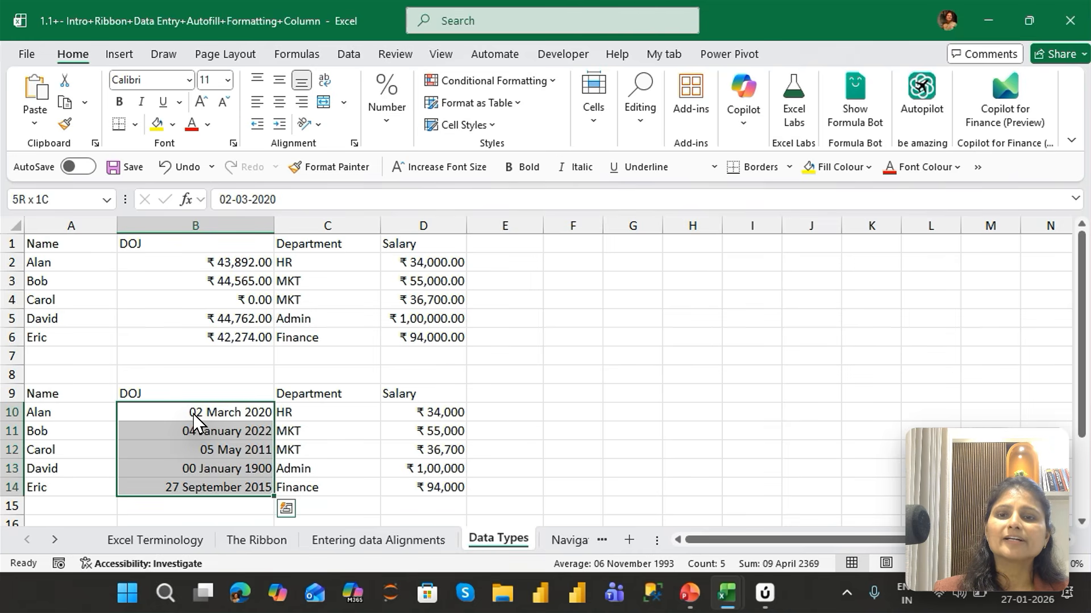
key(ctrl+1)
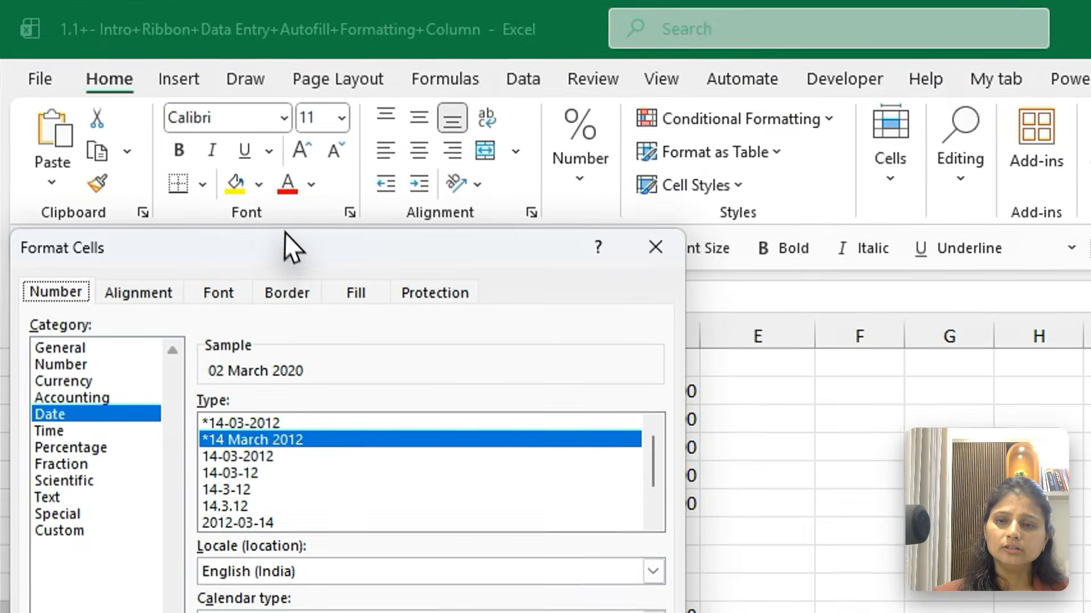
drag(289, 248, 699, 103)
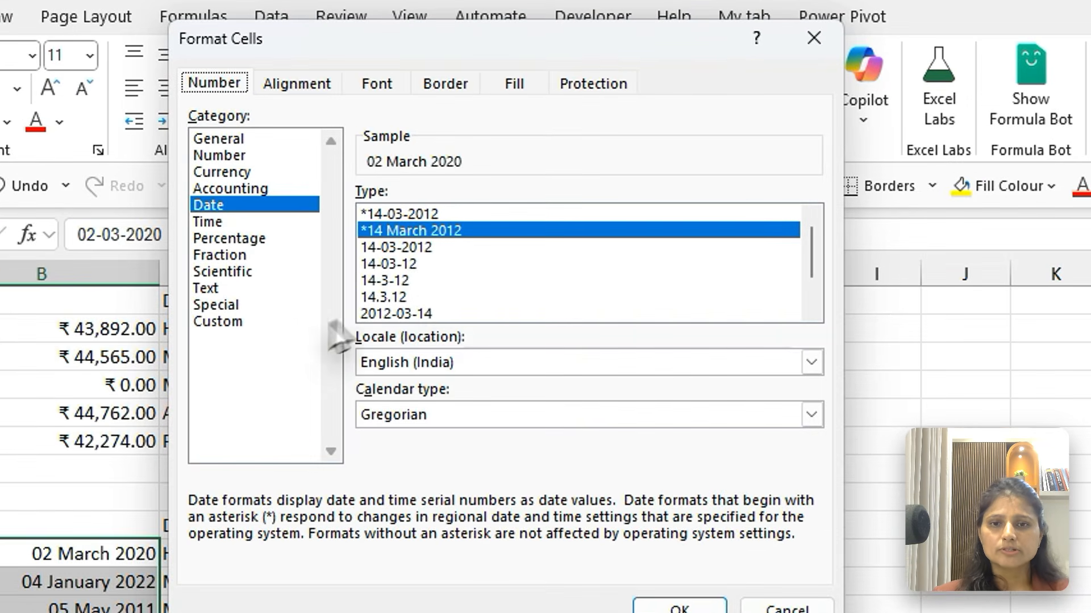
click(437, 205)
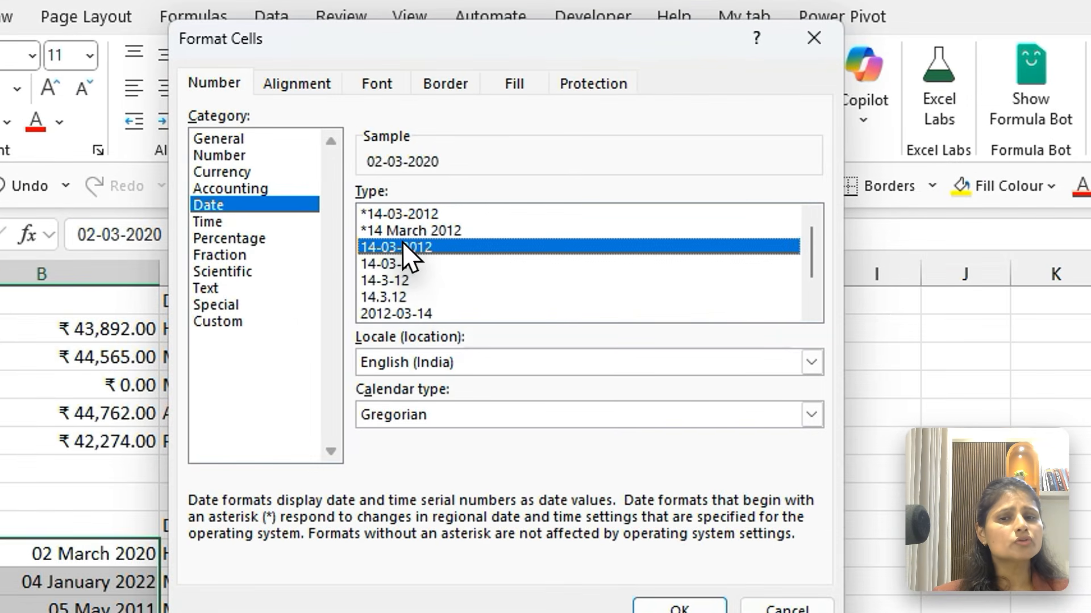
click(392, 296)
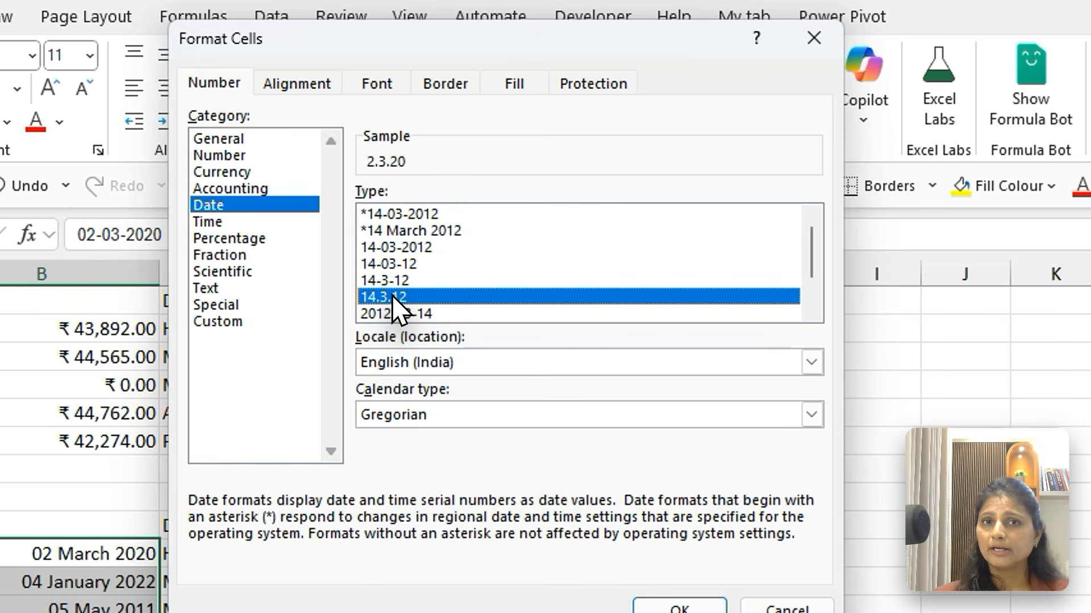
click(417, 318)
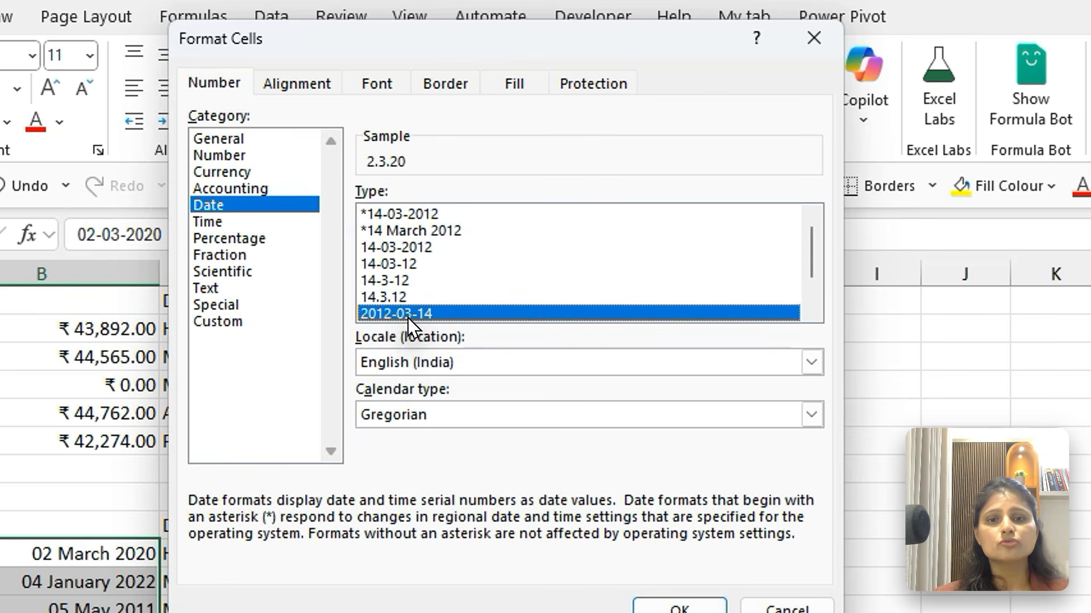
click(812, 310)
click(812, 309)
click(813, 310)
click(489, 314)
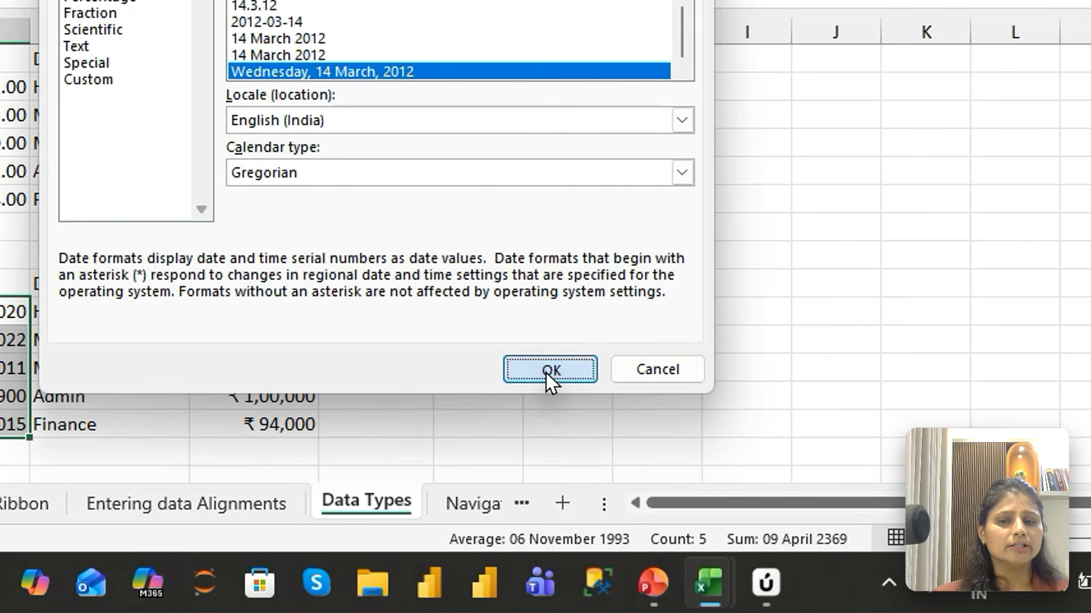
click(546, 370)
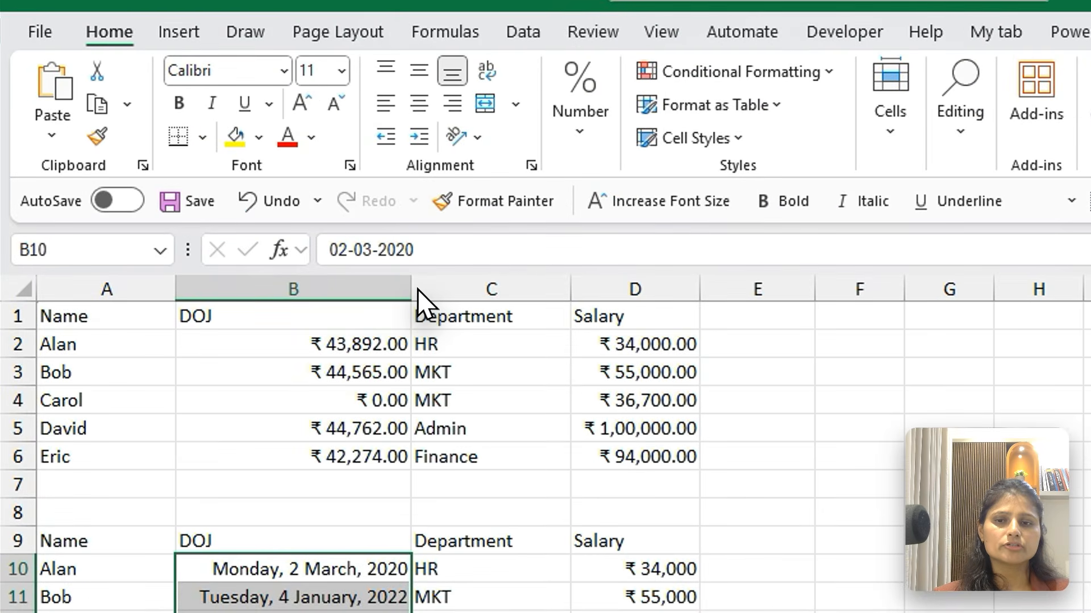
drag(279, 225, 290, 226)
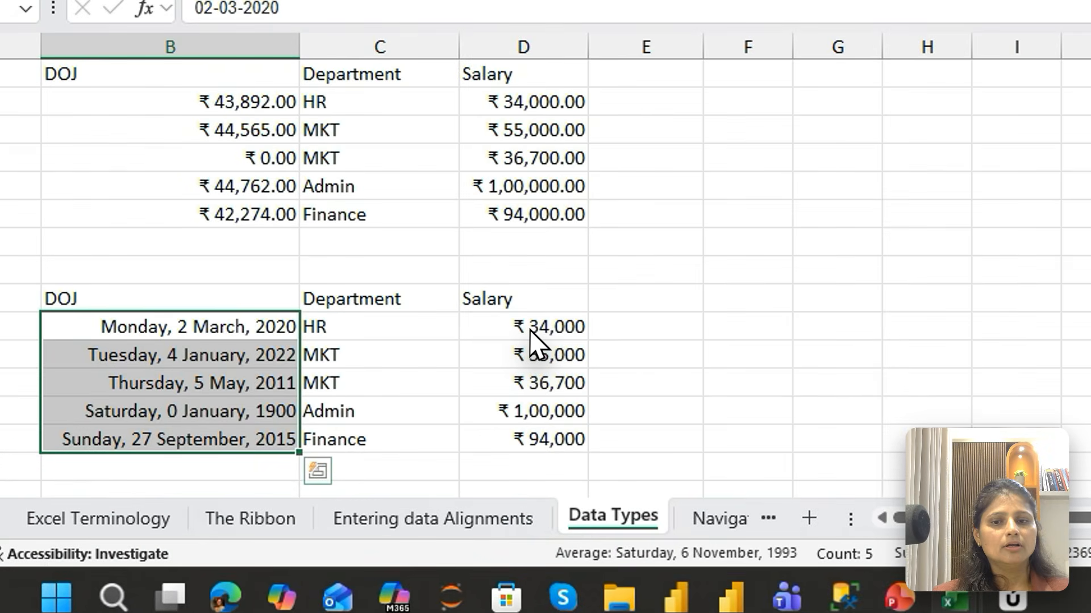
Step: Examine the Currency symbol choices and negative-number styles in Format Cells for the salaries in D10:D14
click(444, 412)
key(shift+Down)
key(shift+Down)
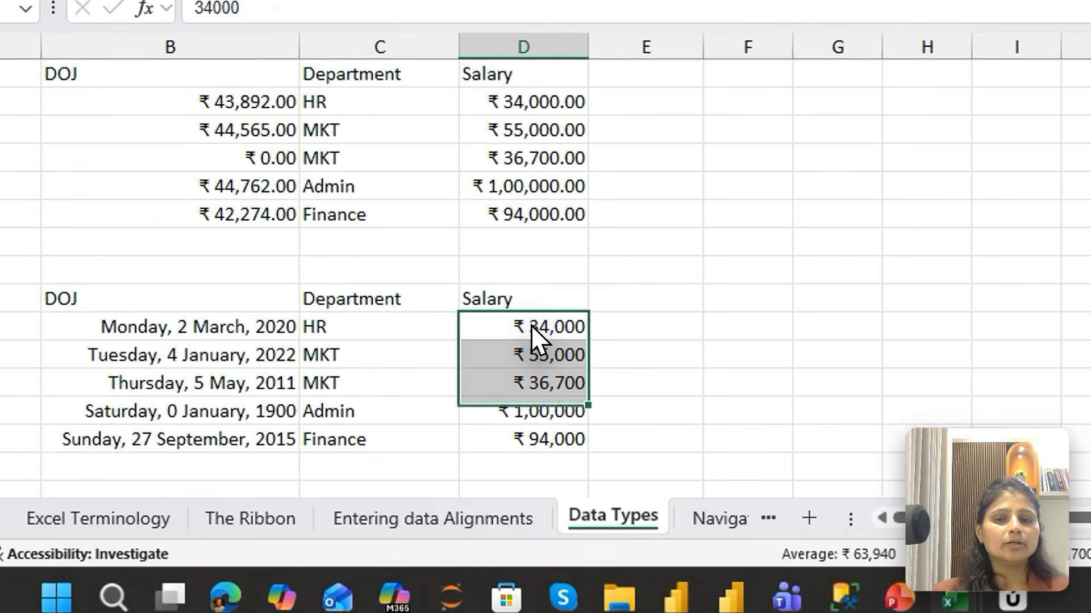
key(shift+Down)
key(shift+Down)
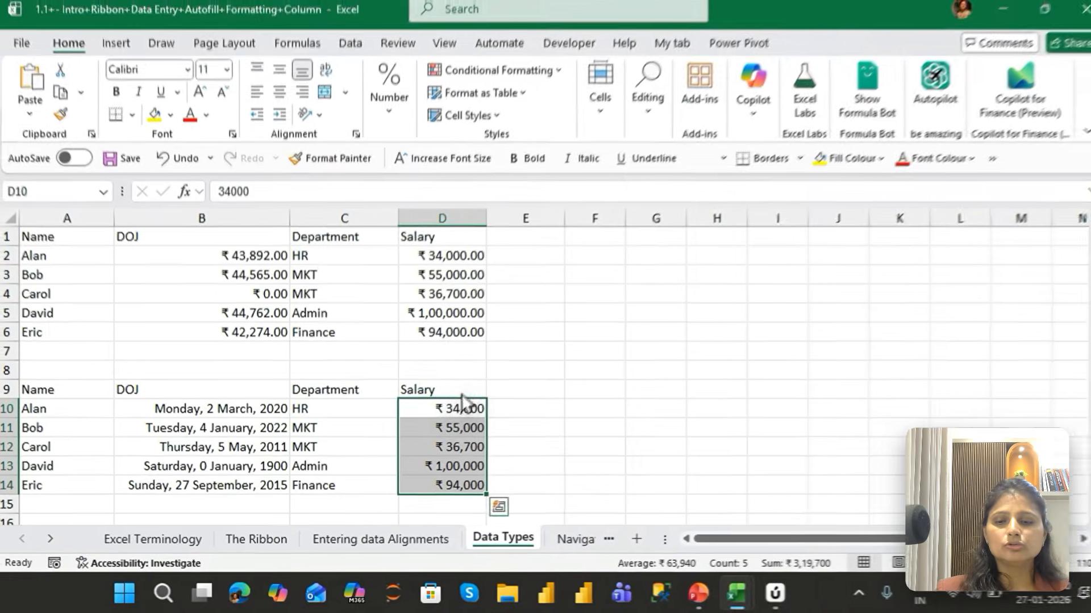
key(ctrl+1)
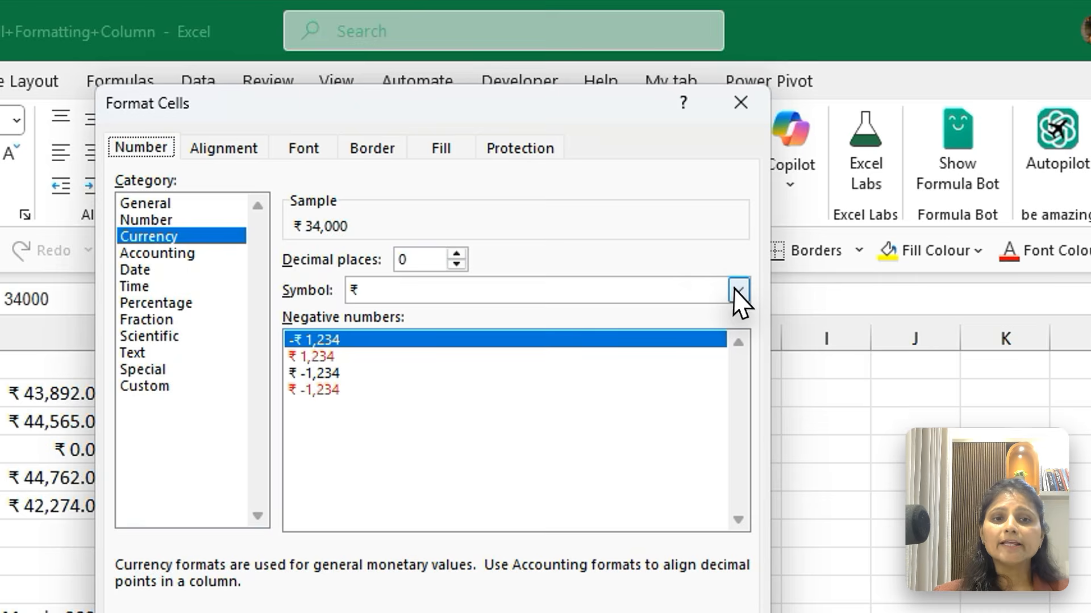
click(708, 194)
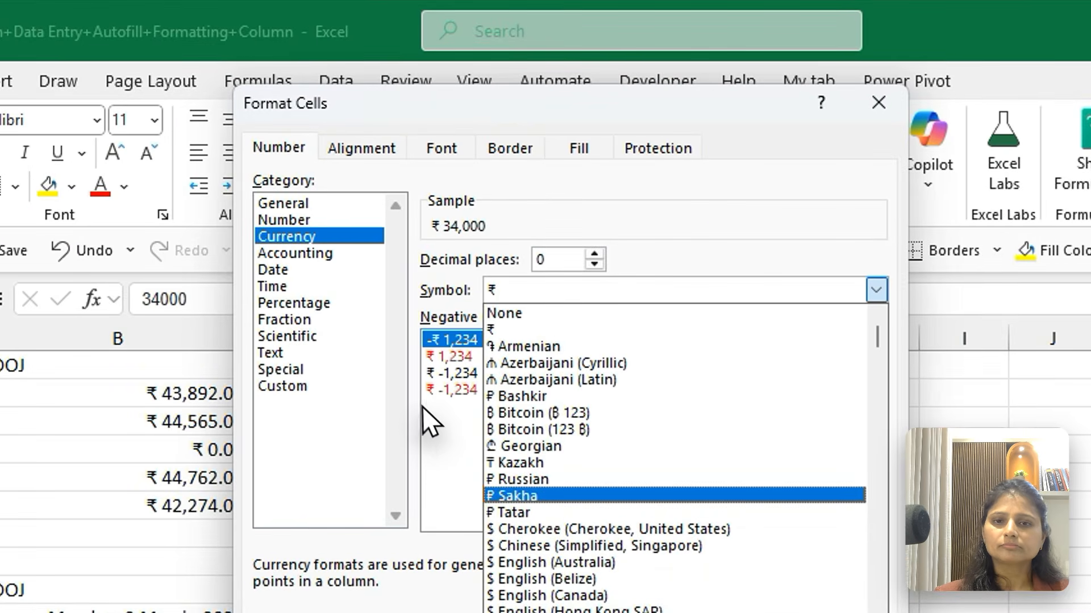
click(387, 325)
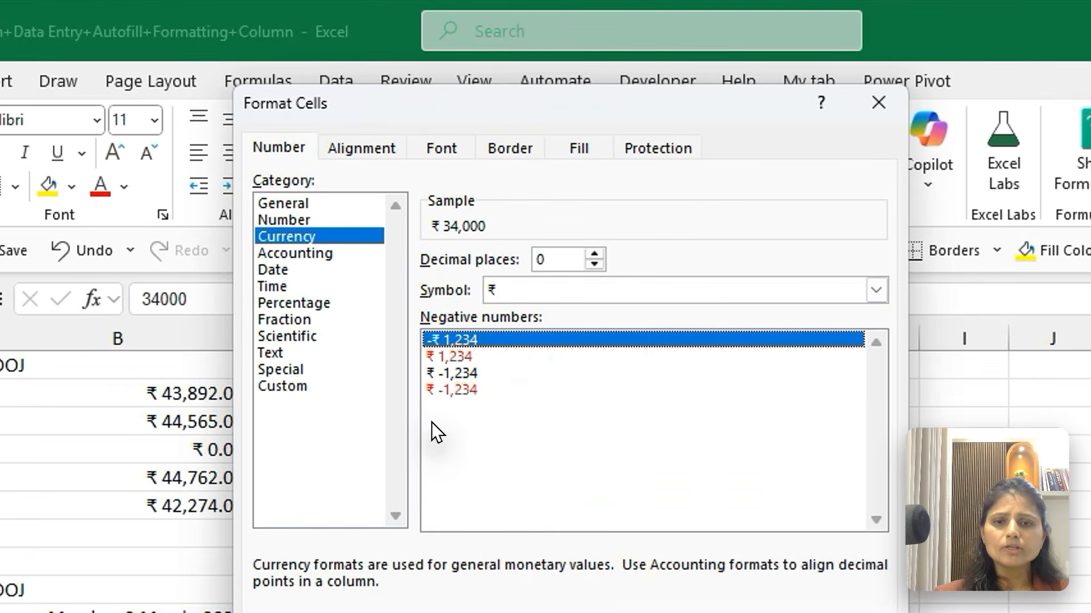
click(438, 356)
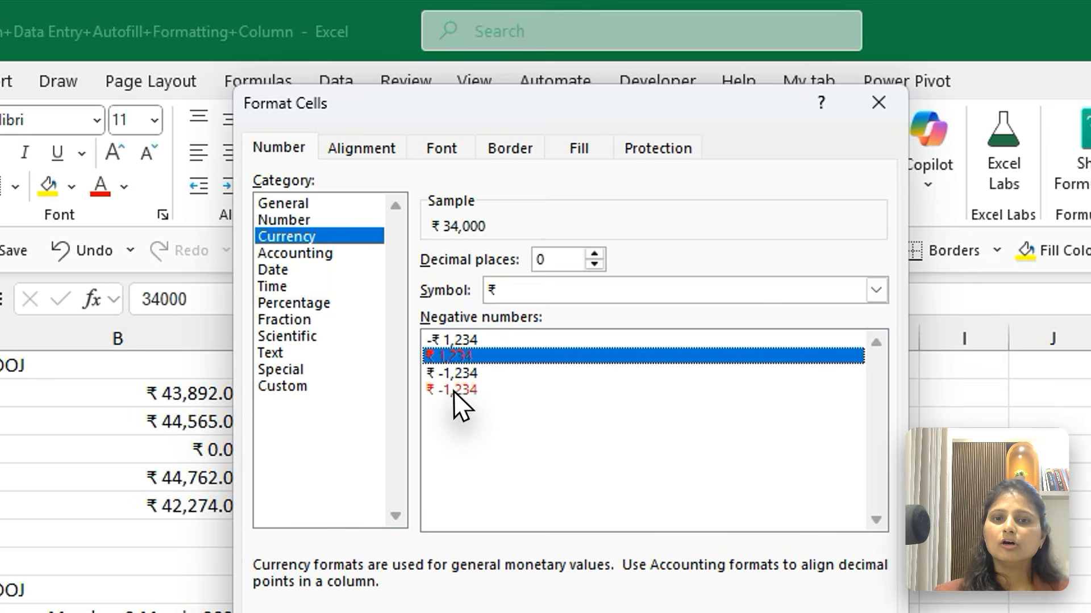
click(424, 260)
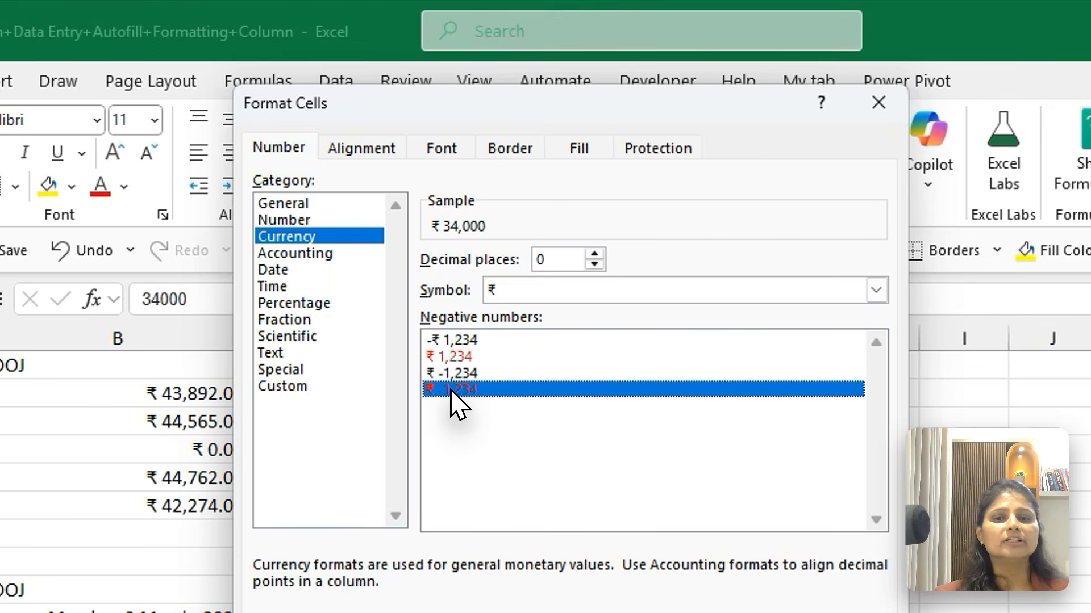
click(447, 339)
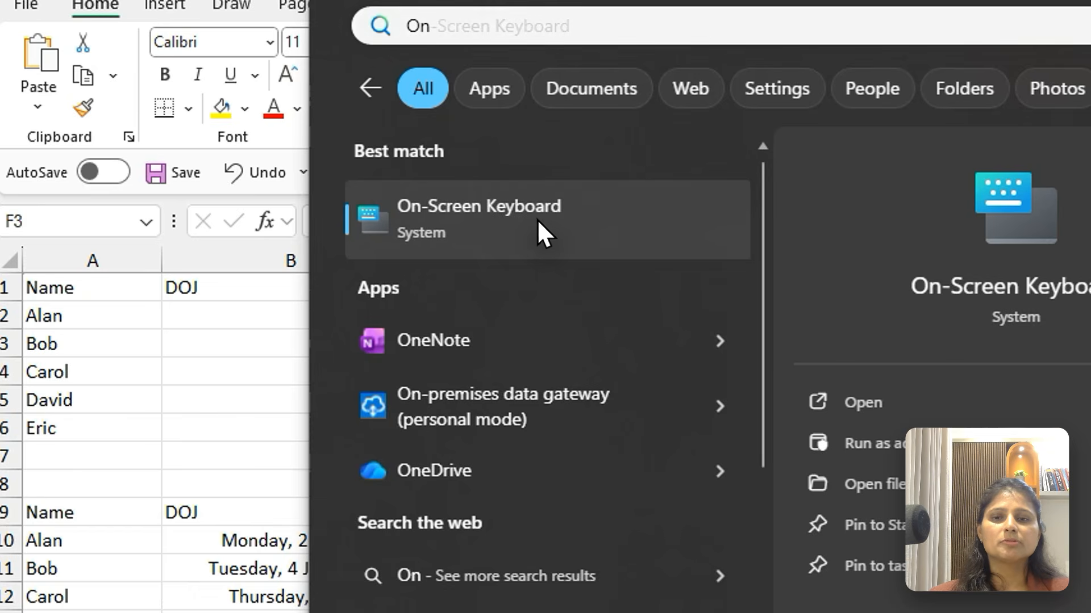
Step: Open the Windows On-Screen Keyboard, move it up to view the key layout, and close it
click(537, 179)
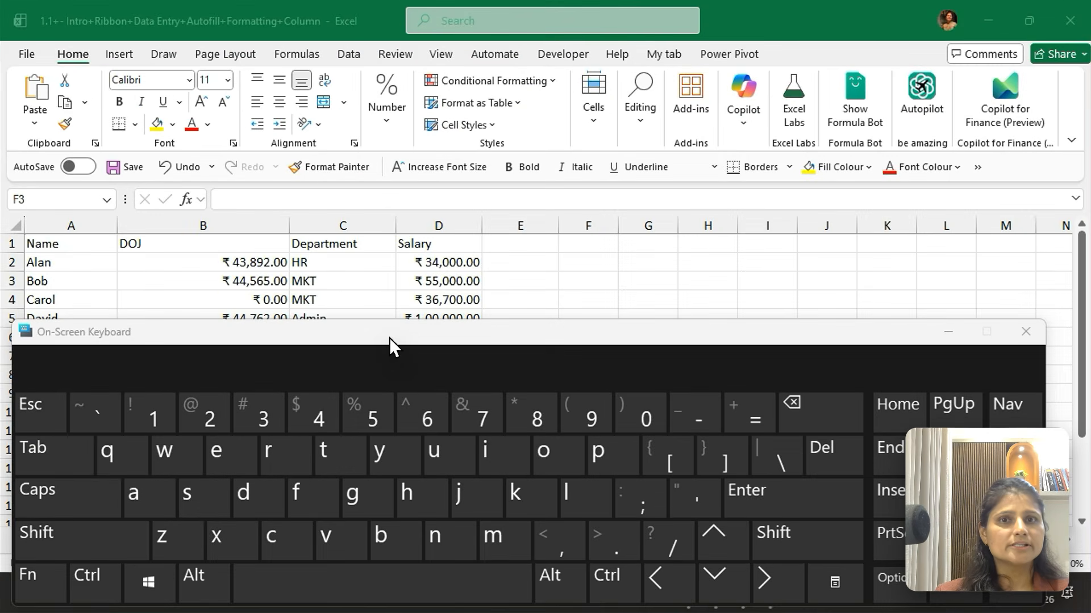
drag(390, 339, 398, 170)
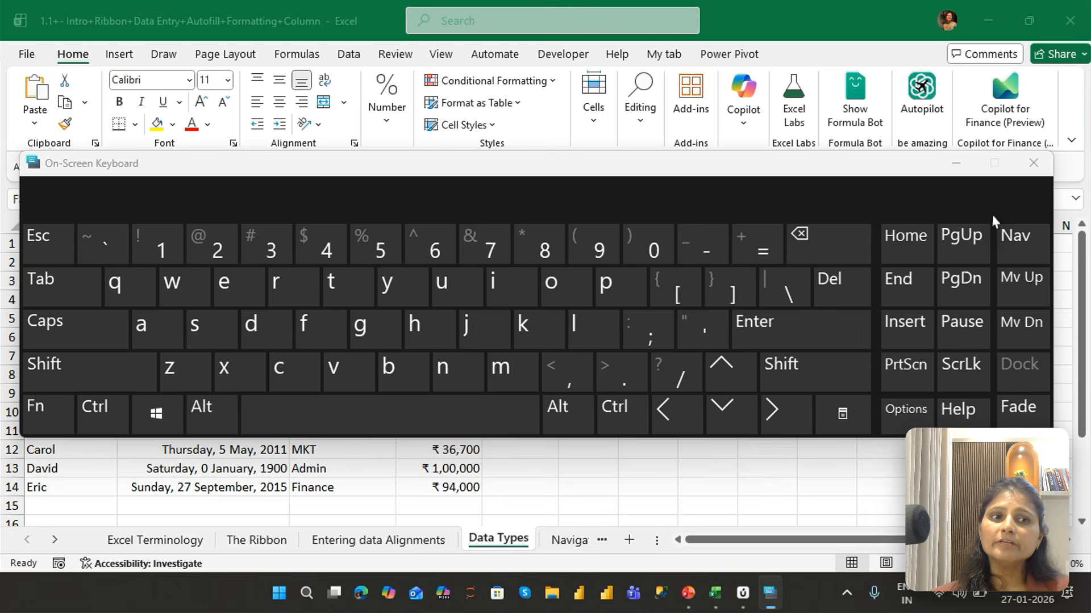
click(1032, 166)
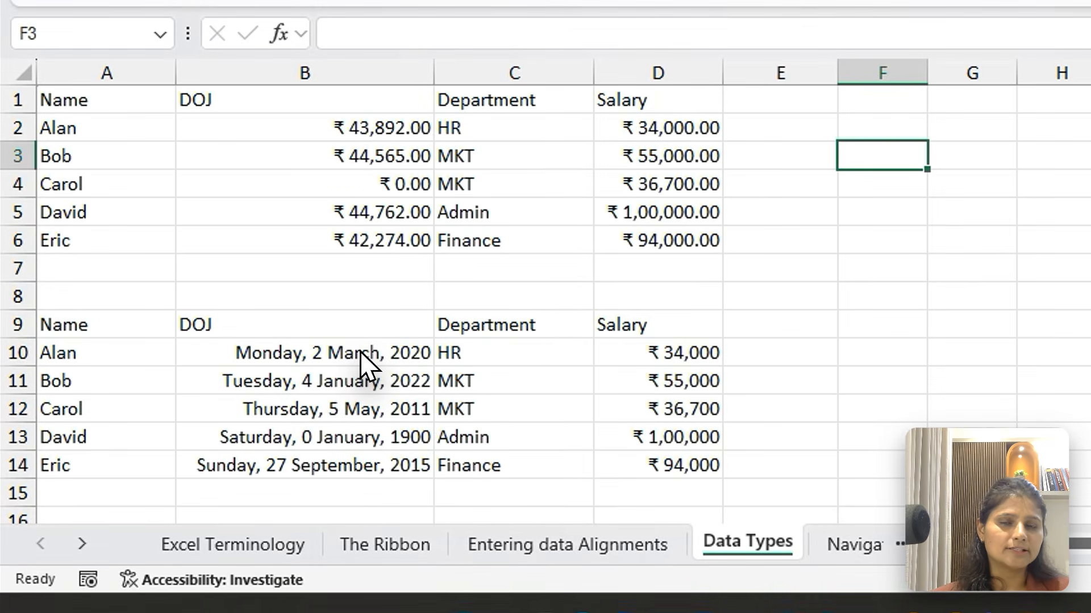
Step: Apply the Number format and the Time format in turn to the DOJ values in B10:B14
click(360, 352)
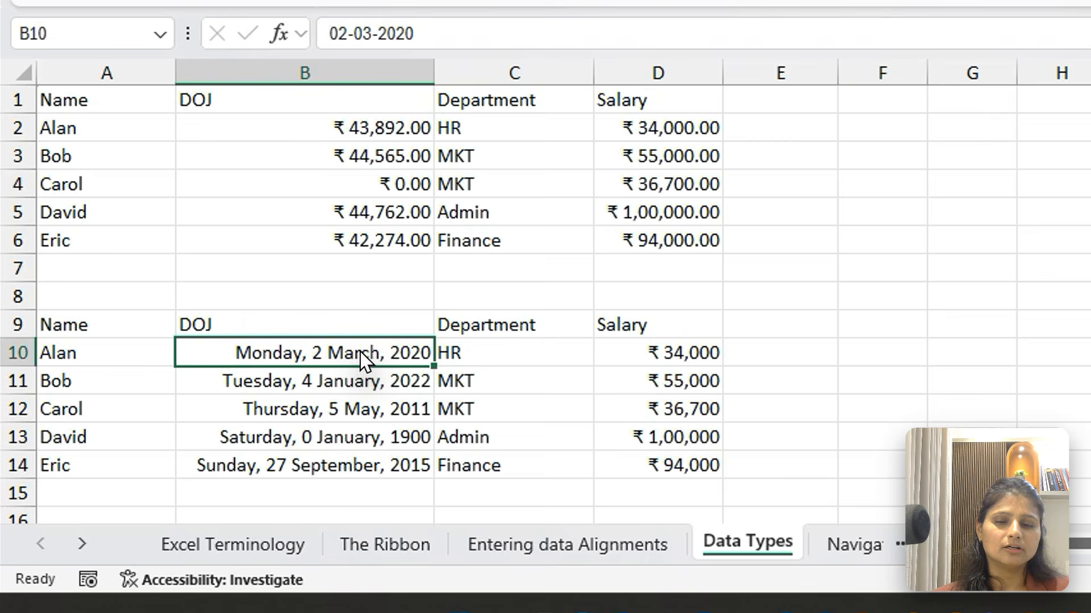
key(ctrl+shift+Down)
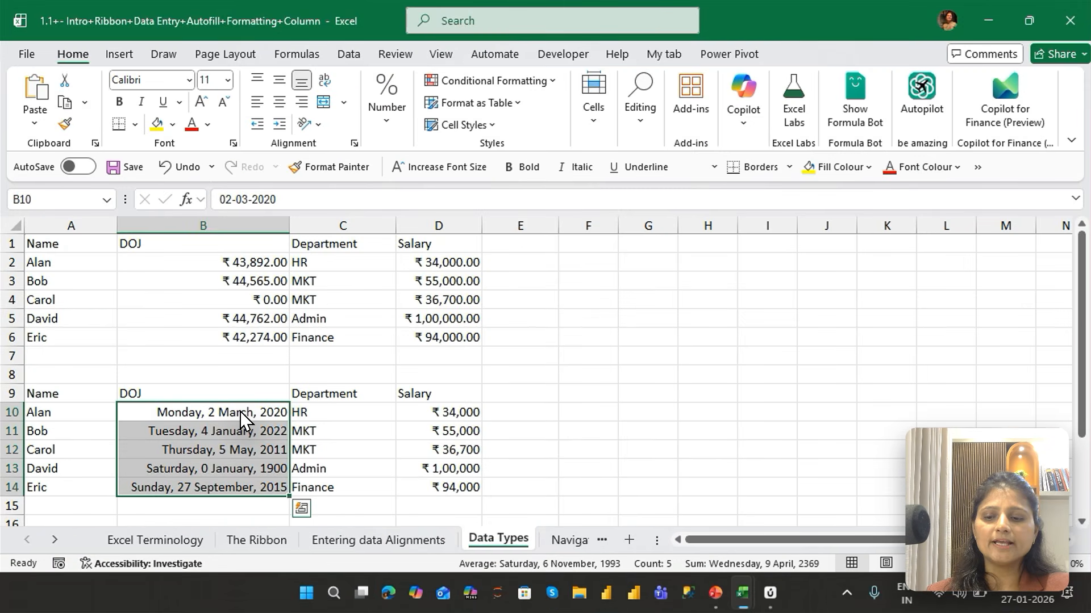
key(ctrl+shift+1)
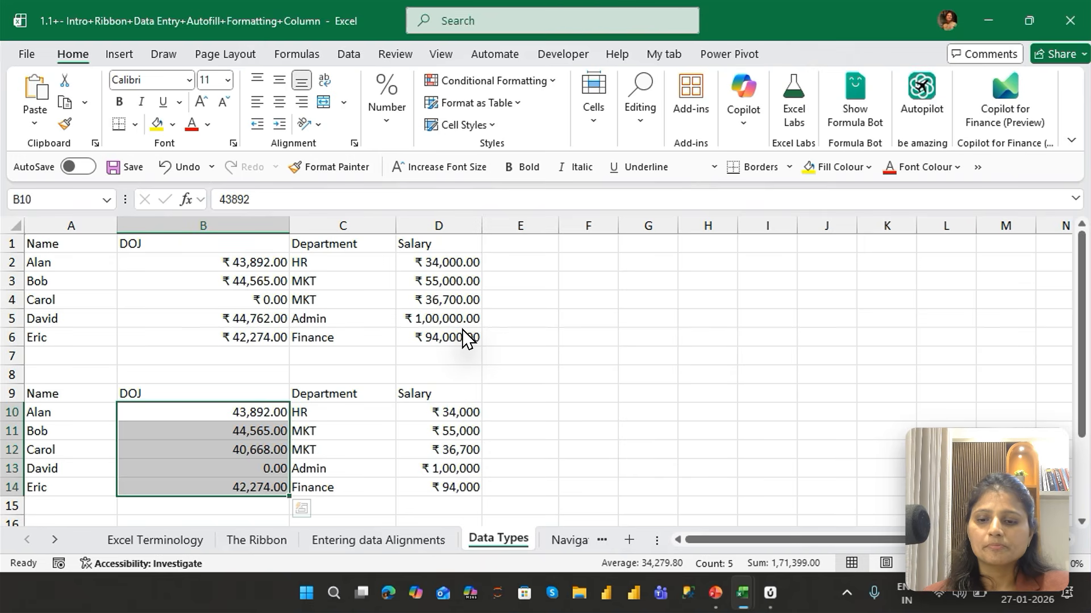
key(ctrl+shift+2)
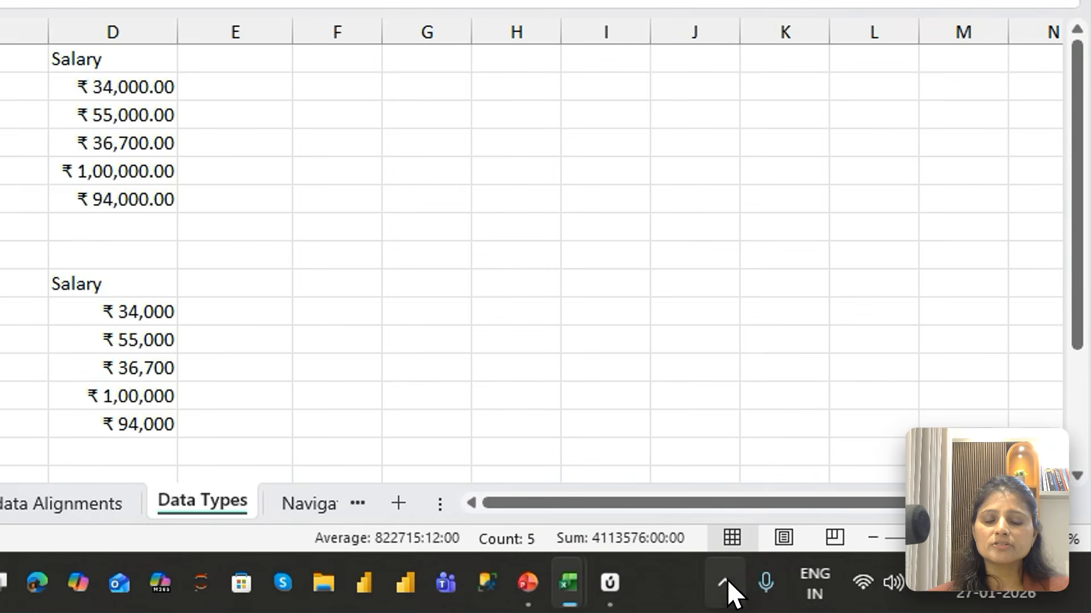
click(846, 593)
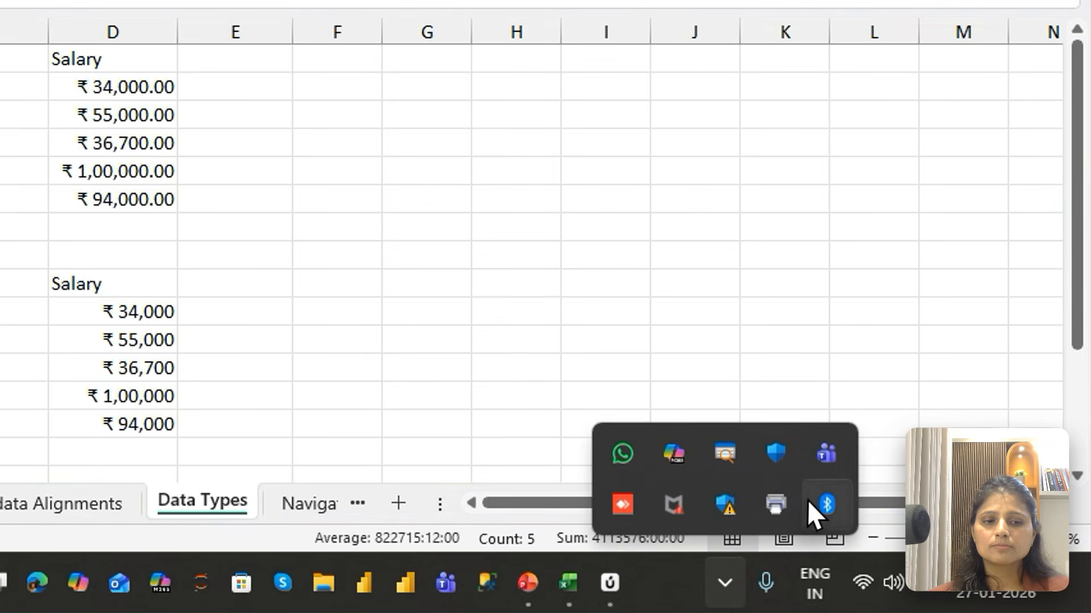
right_click(730, 448)
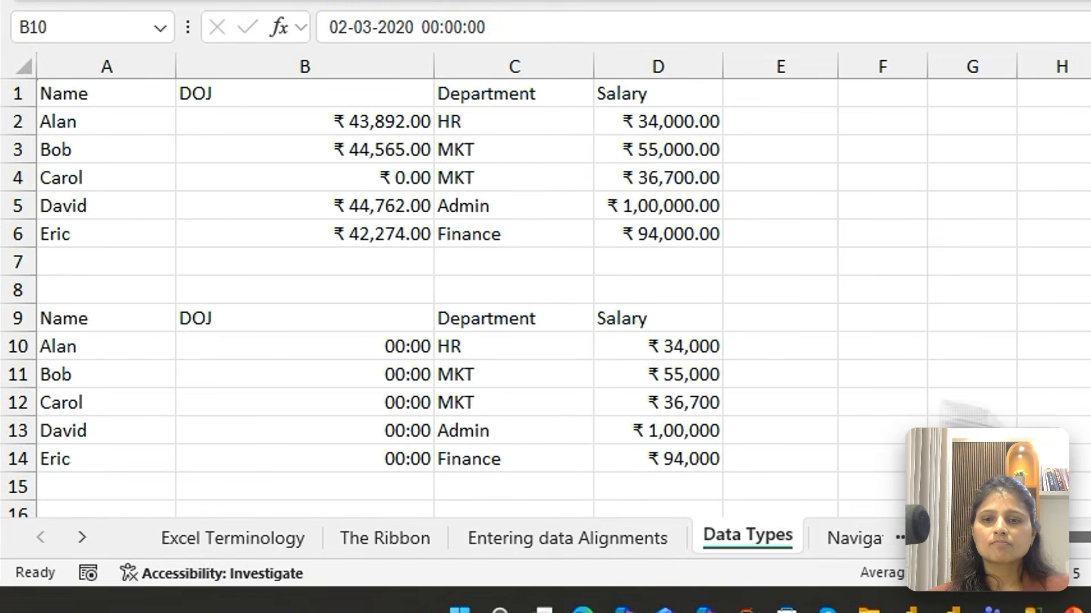
click(338, 347)
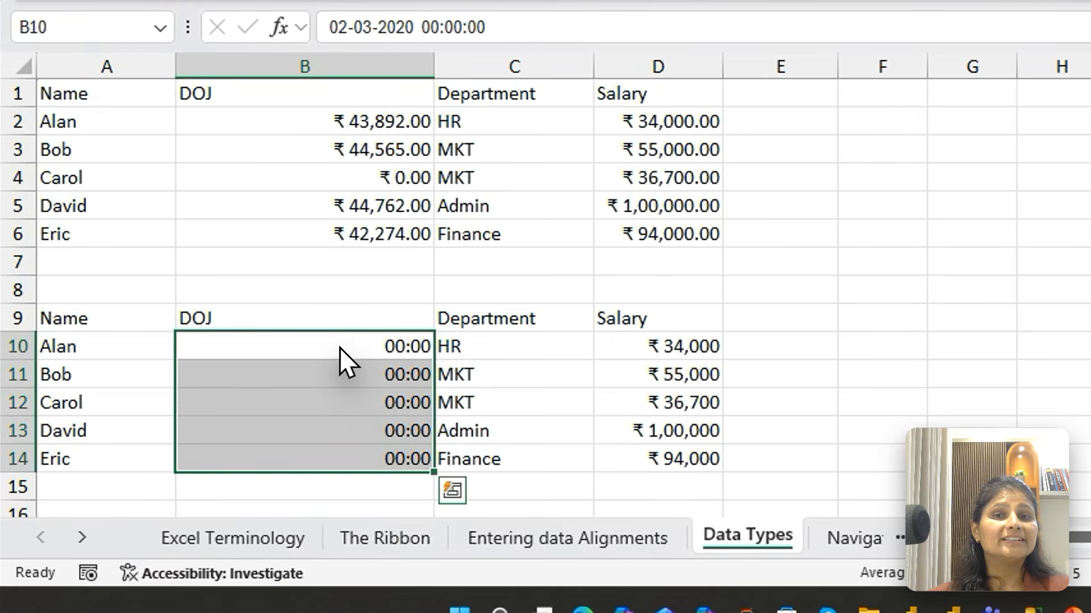
Step: Cycle the DOJ values in B10:B14 through the Date, Currency, Percentage, Scientific and General formats
key(ctrl+shift+3)
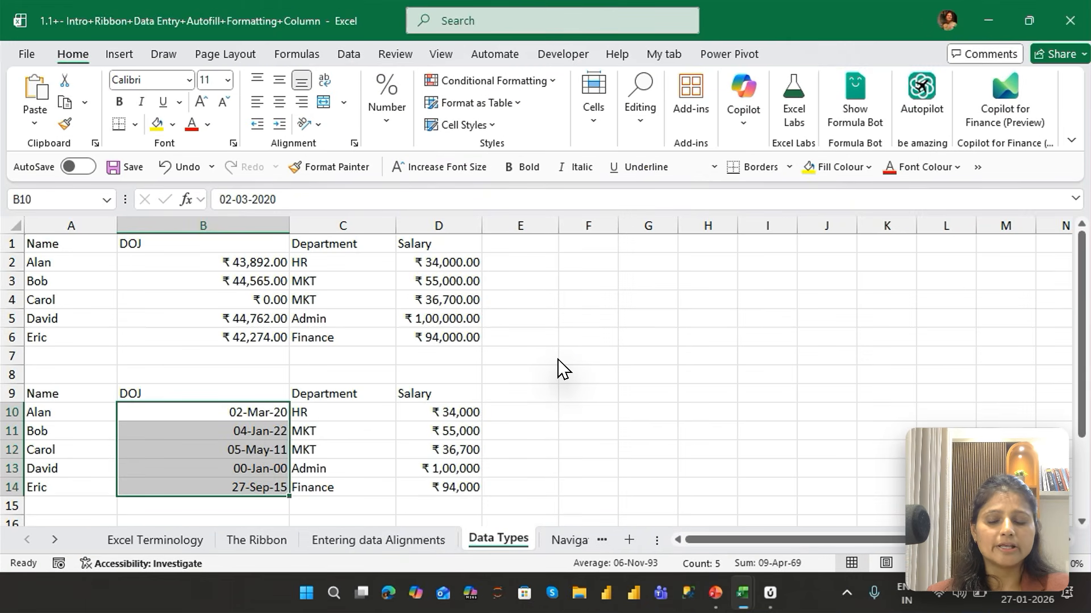
key(ctrl+shift+4)
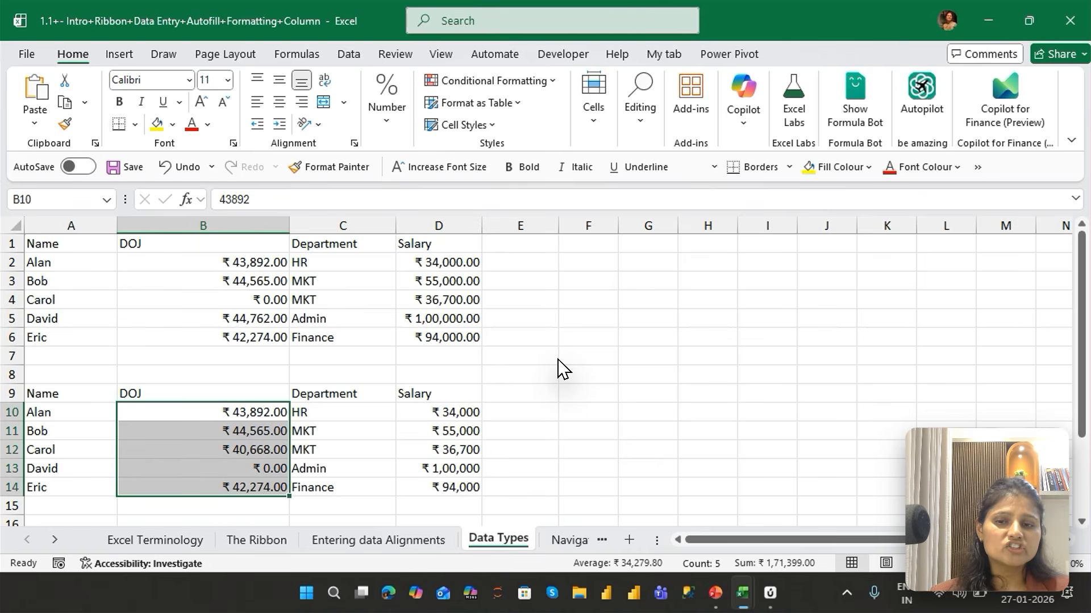
key(ctrl+shift+5)
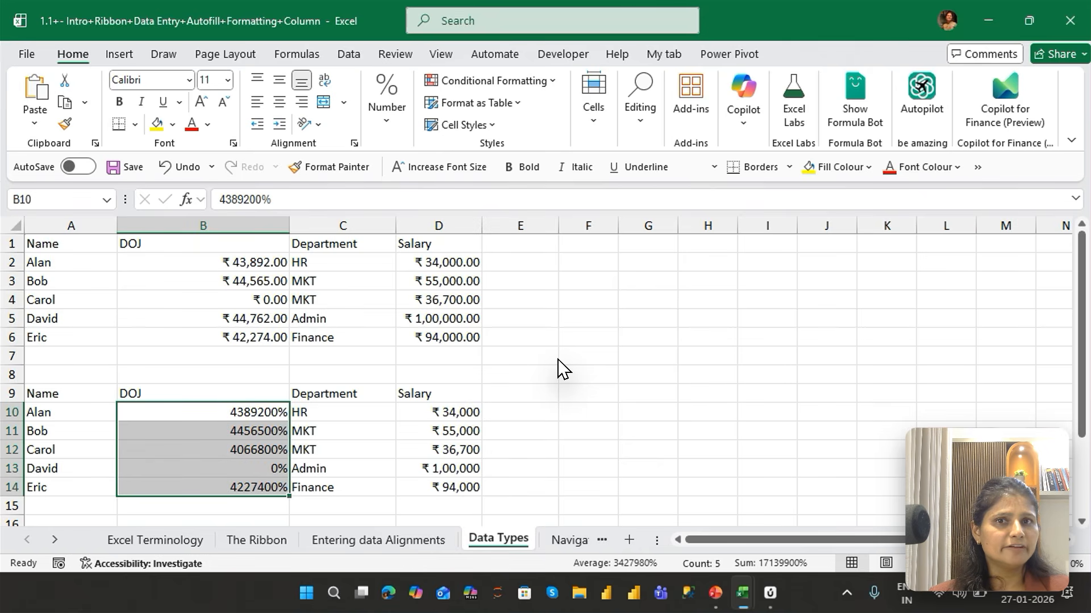
key(ctrl+shift+6)
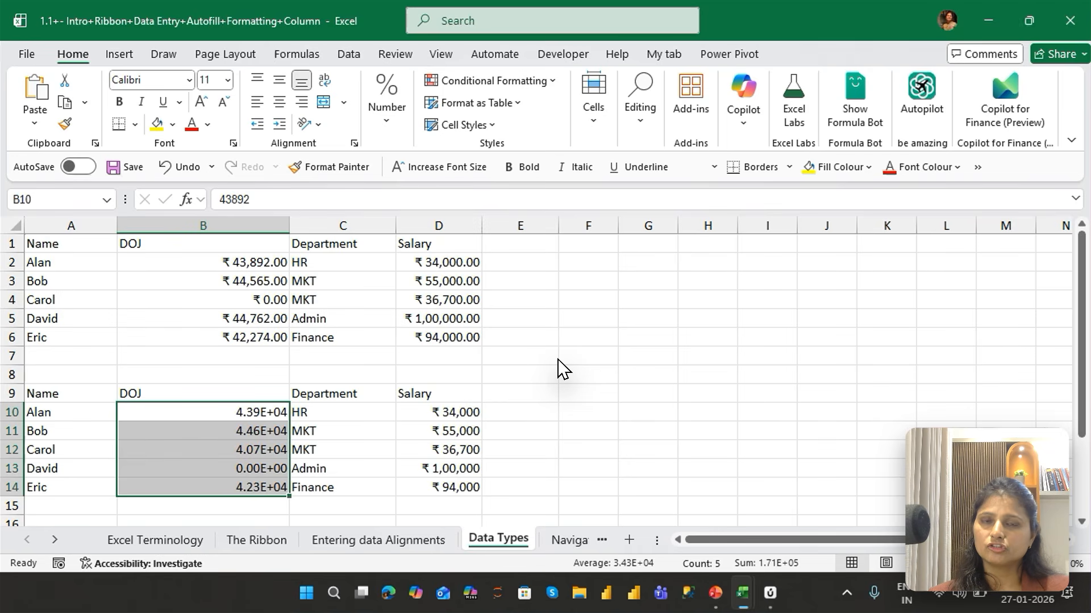
key(ctrl+shift+grave)
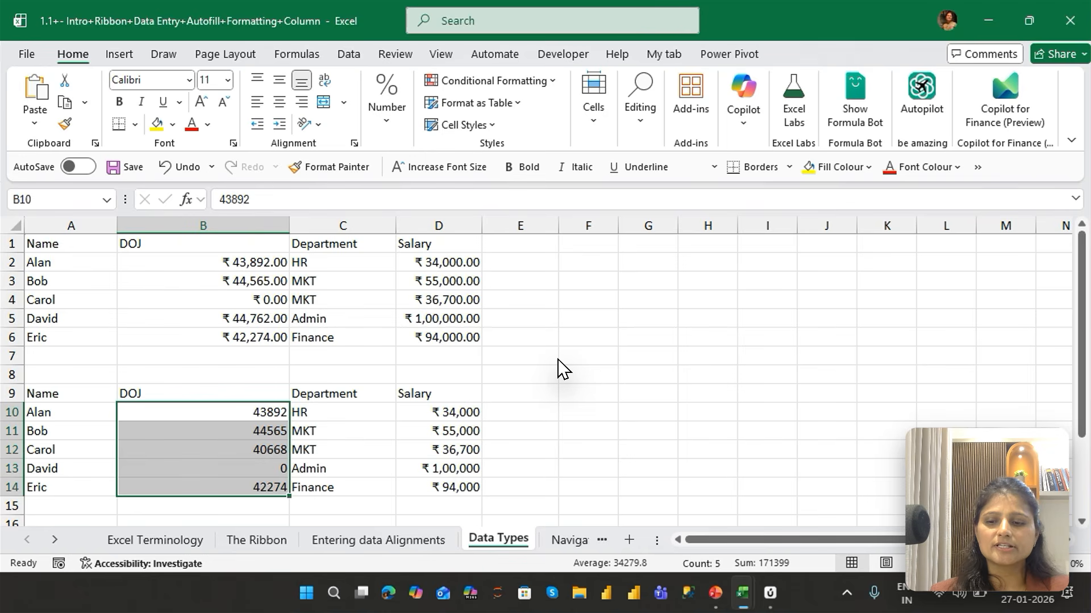
Step: Cycle B10:B14 again through the Number, Time, Date, Currency, Percentage and Scientific formats
key(ctrl+shift+1)
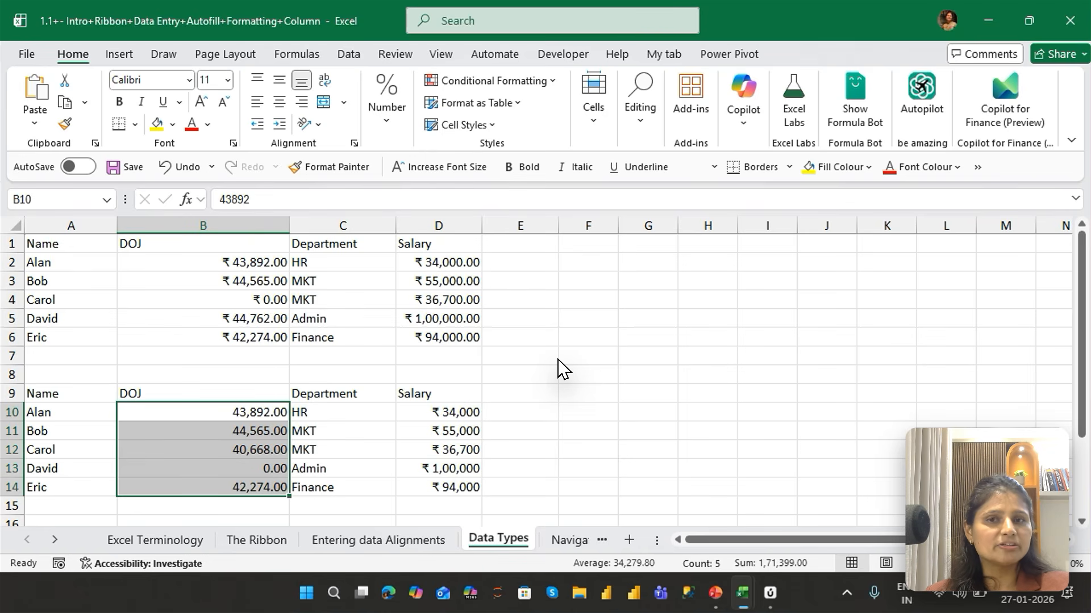
key(ctrl+shift+2)
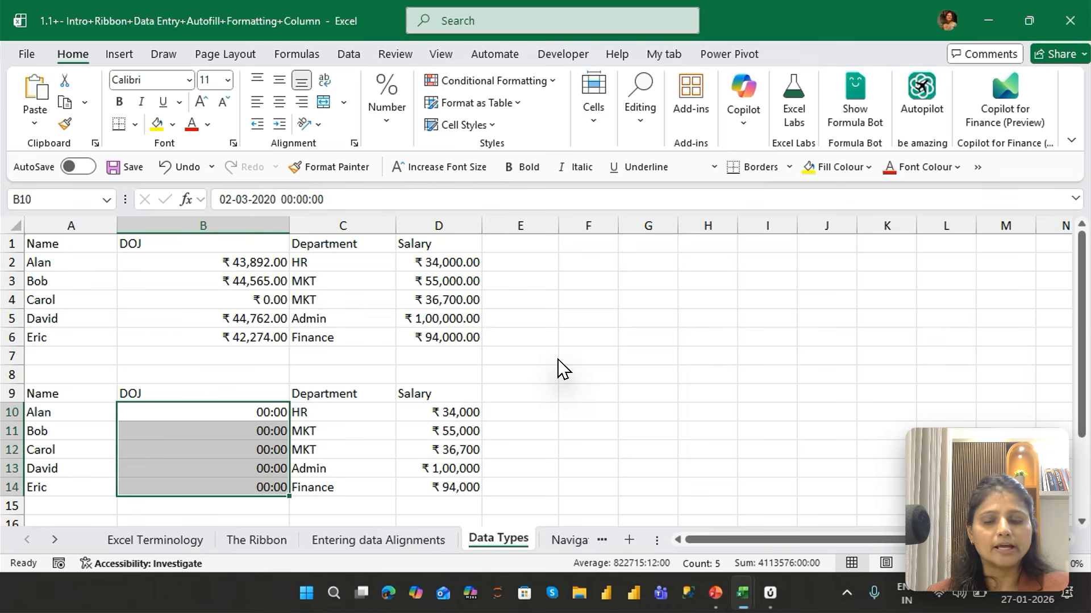
key(ctrl+shift+3)
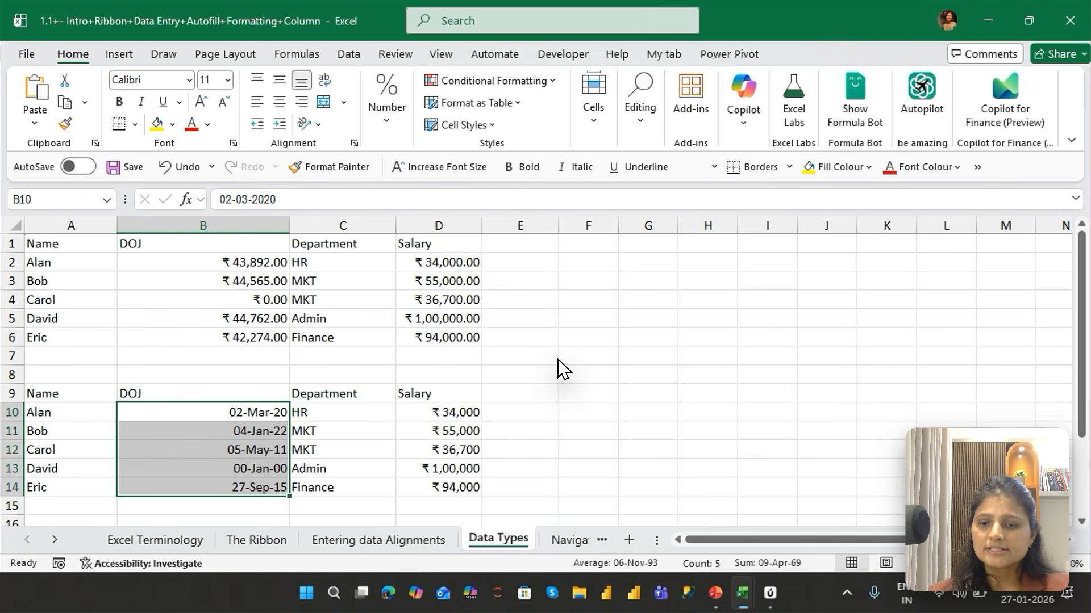
key(ctrl+shift+4)
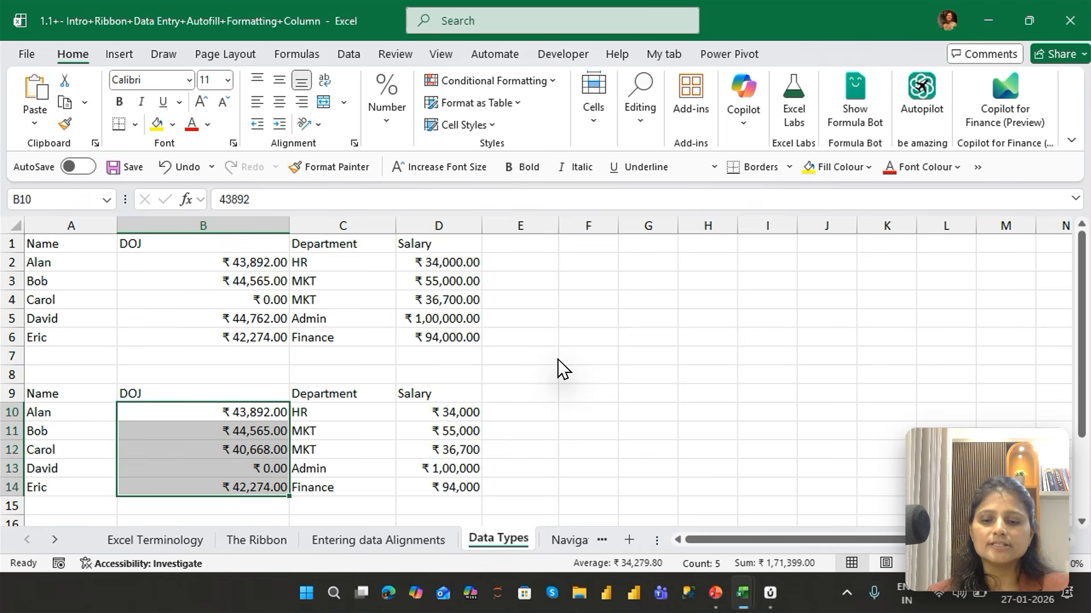
key(ctrl+shift+5)
key(ctrl+shift+6)
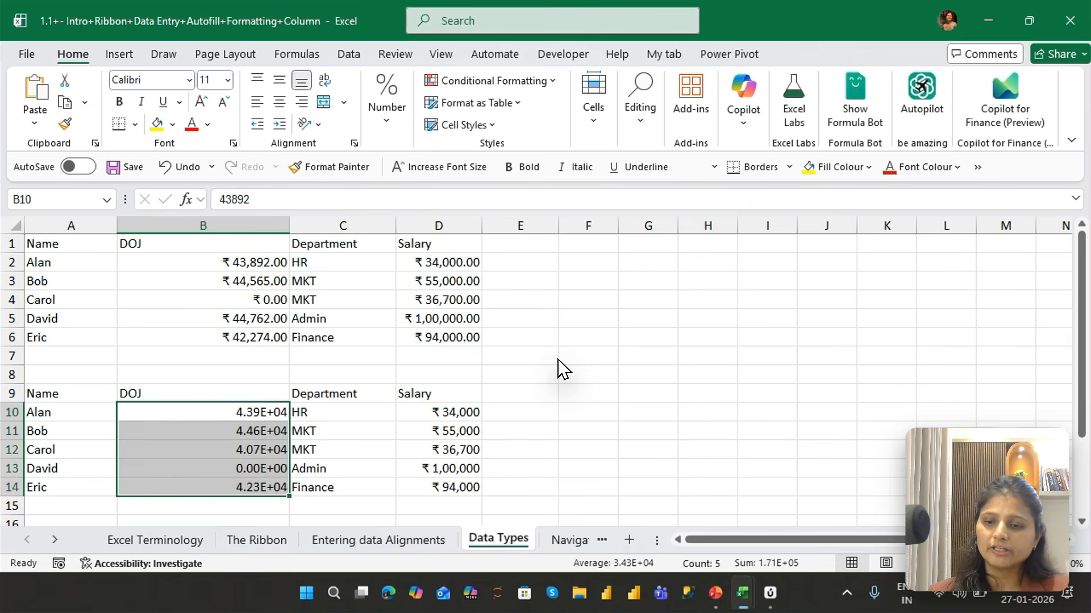
Step: Reset the DOJ values in B10:B14 to General, apply the Number format, and finish with the dd-mmm-yy Date format
key(ctrl+shift+grave)
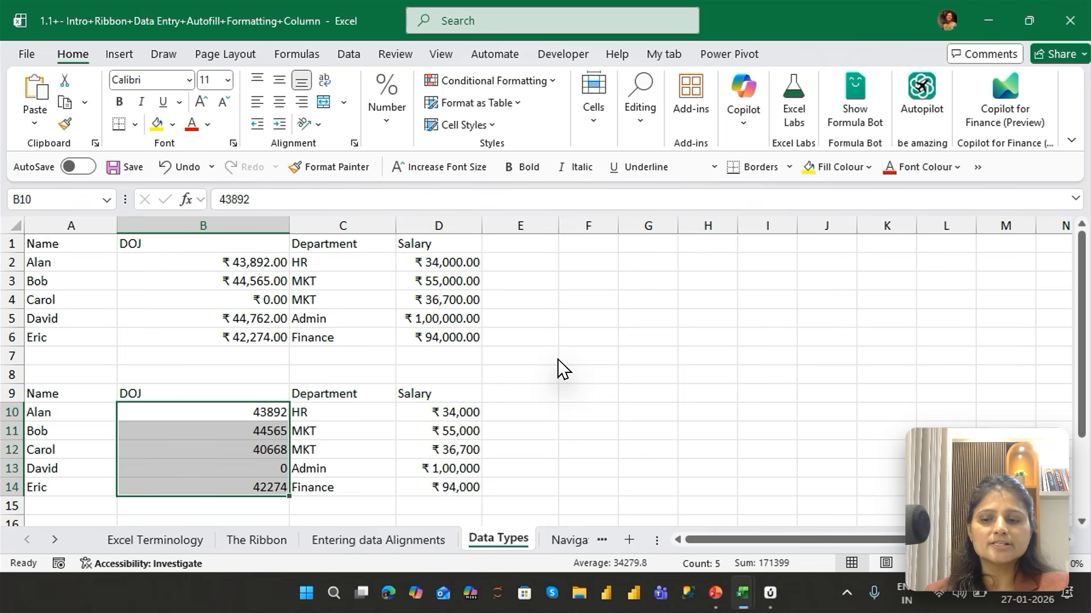
key(ctrl+shift+1)
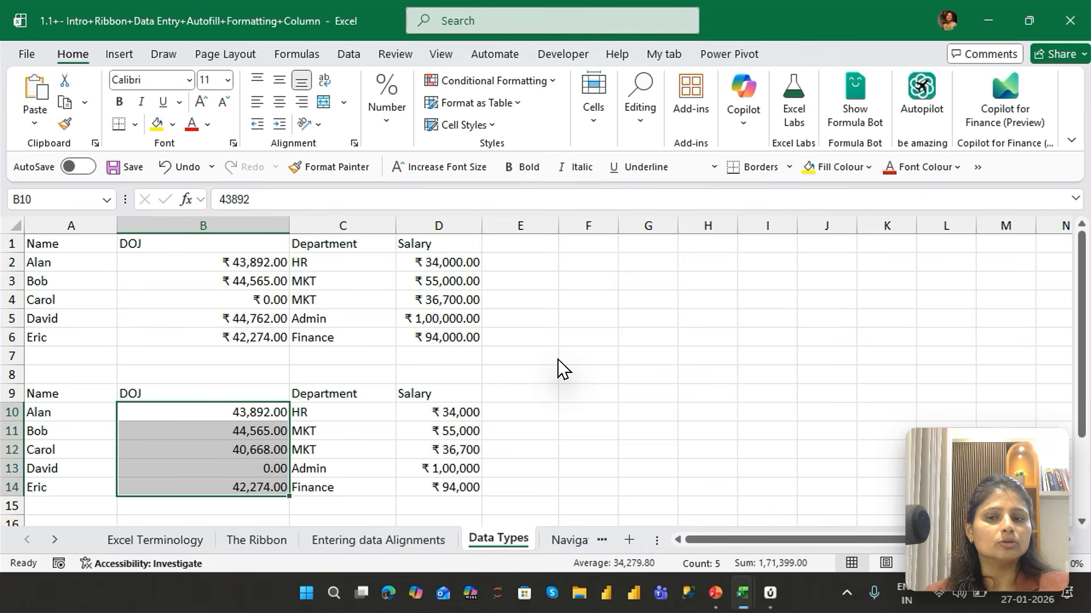
key(ctrl+shift+3)
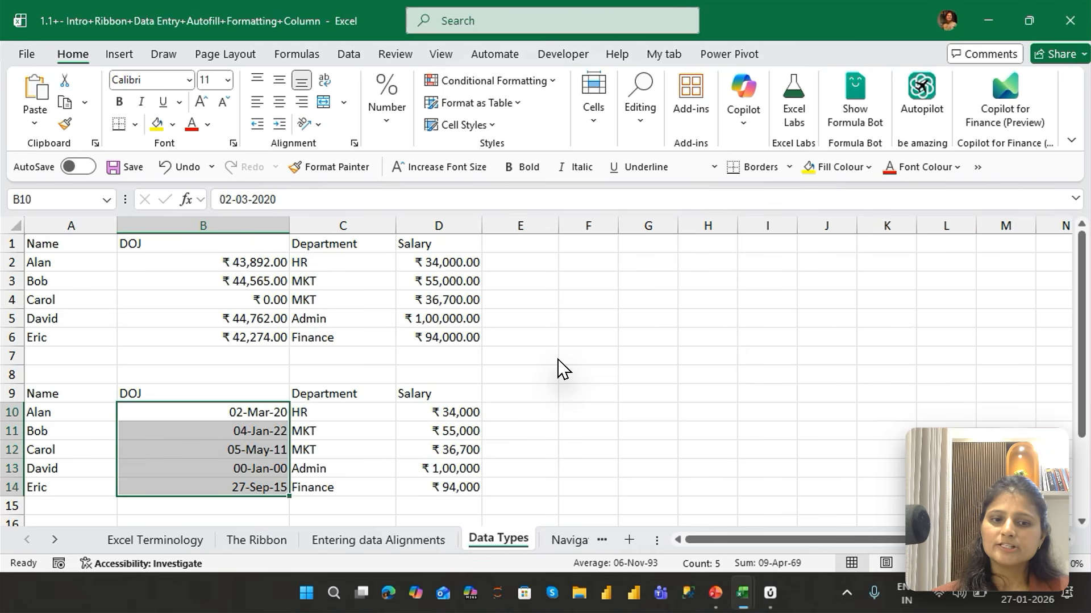
Step: Switch to the PowerPoint slide show and advance to the "Performing Basic Data Entry and Operations" slide
mouse_move(715, 592)
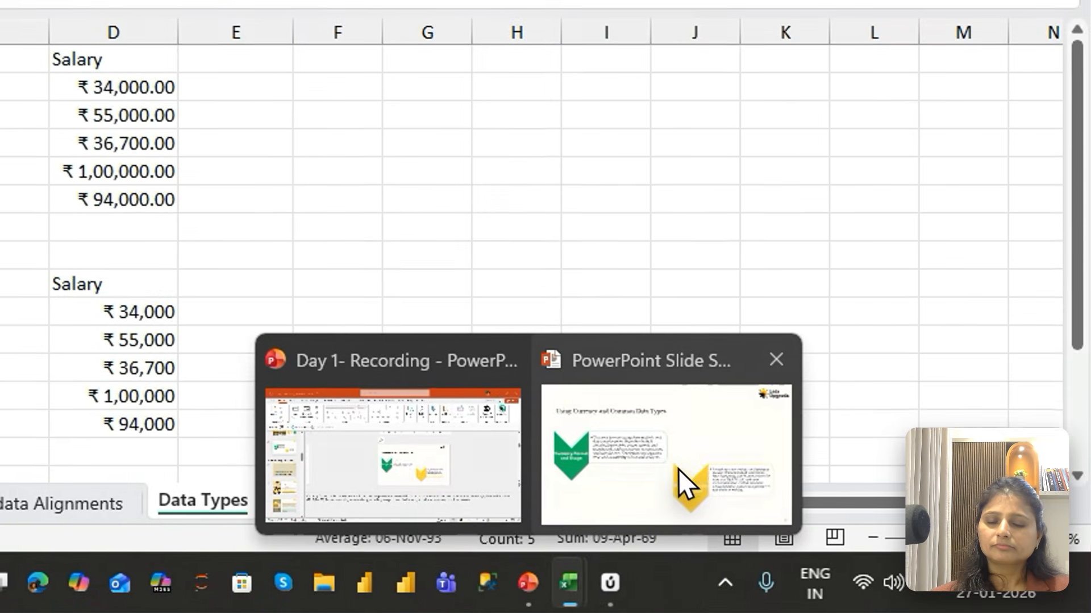
click(670, 469)
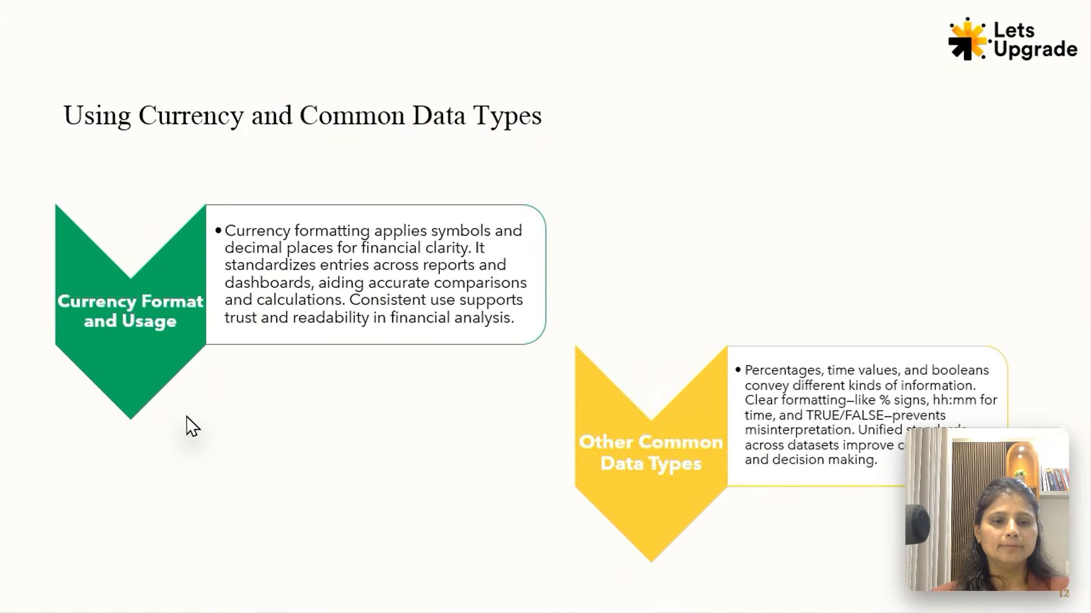
key(Right)
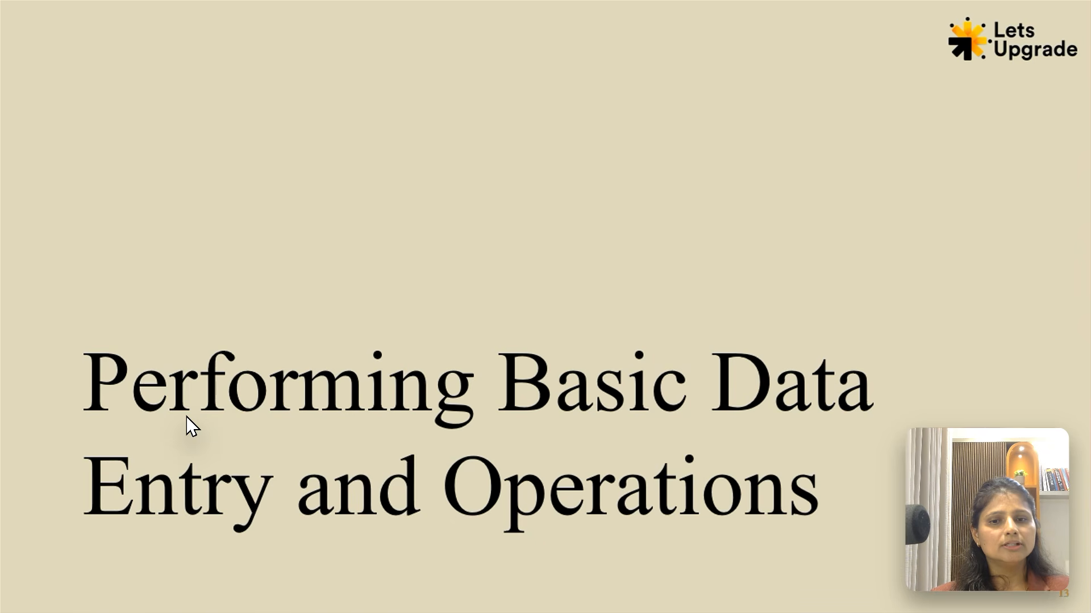
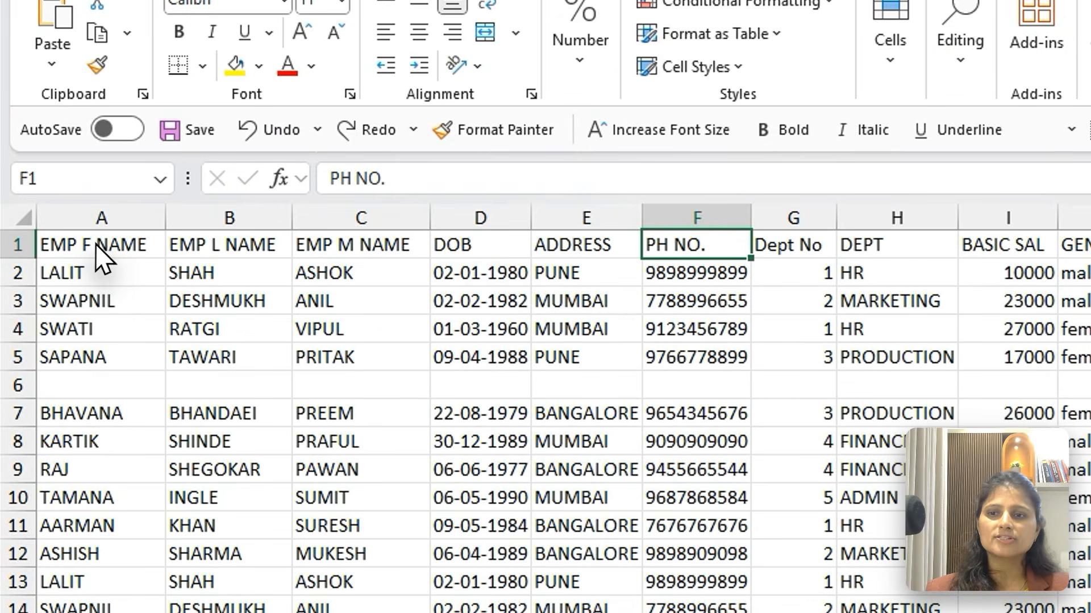
Step: Move the active cell one column at a time along the header row from A1 to H1 and back to A1
click(73, 245)
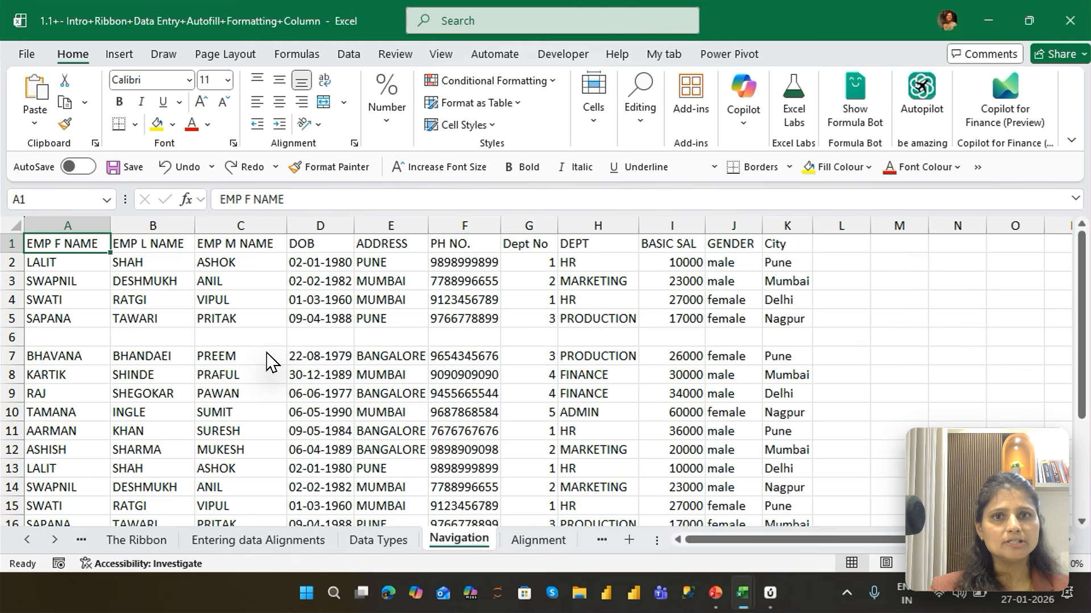
key(Right)
key(Right)
key(Right)
key(Right)
key(Right)
key(Right)
key(Right)
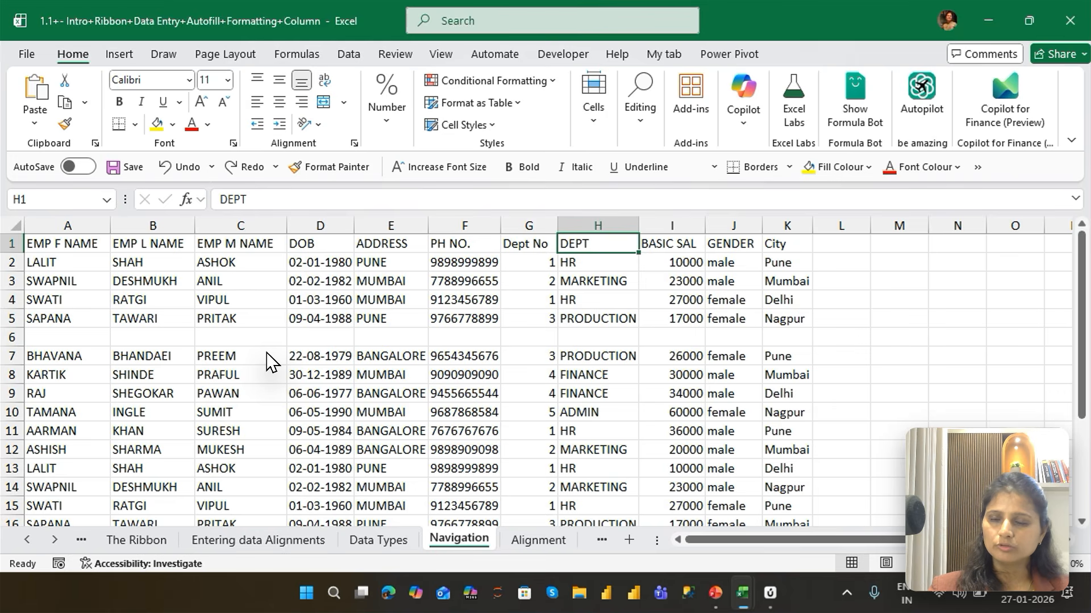
key(Left)
key(Left)
key(Left)
key(Left)
key(Left)
key(Left)
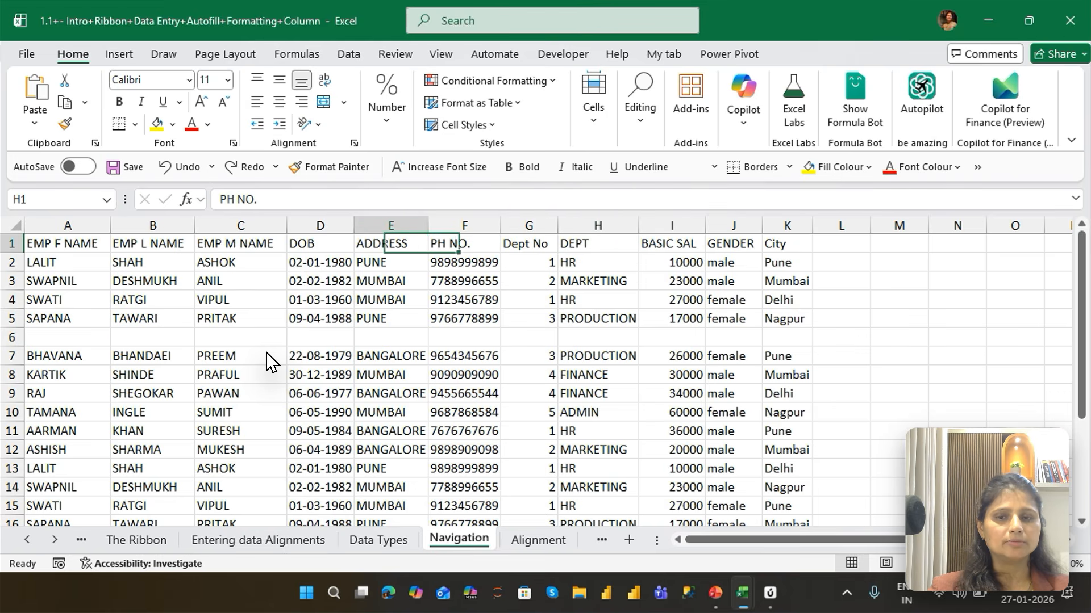
key(Left)
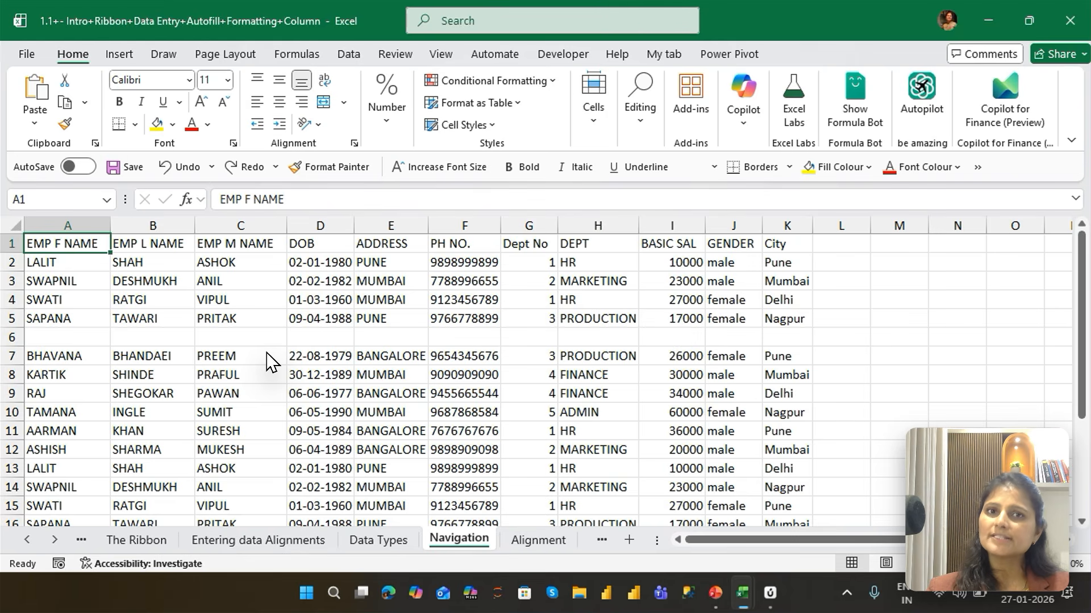
Step: Move the active cell one row at a time down column A to A9 and back up to A1
key(Down)
key(Down)
key(Down)
key(Down)
key(Down)
key(Down)
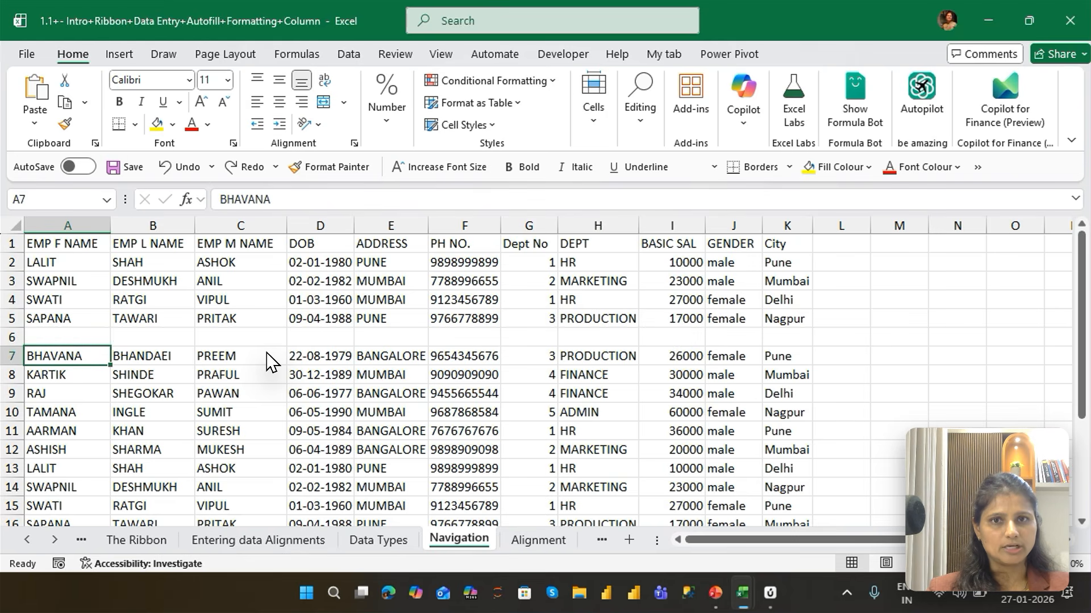
key(Down)
key(Down)
key(Up)
key(Up)
key(Up)
key(Up)
key(Up)
key(Up)
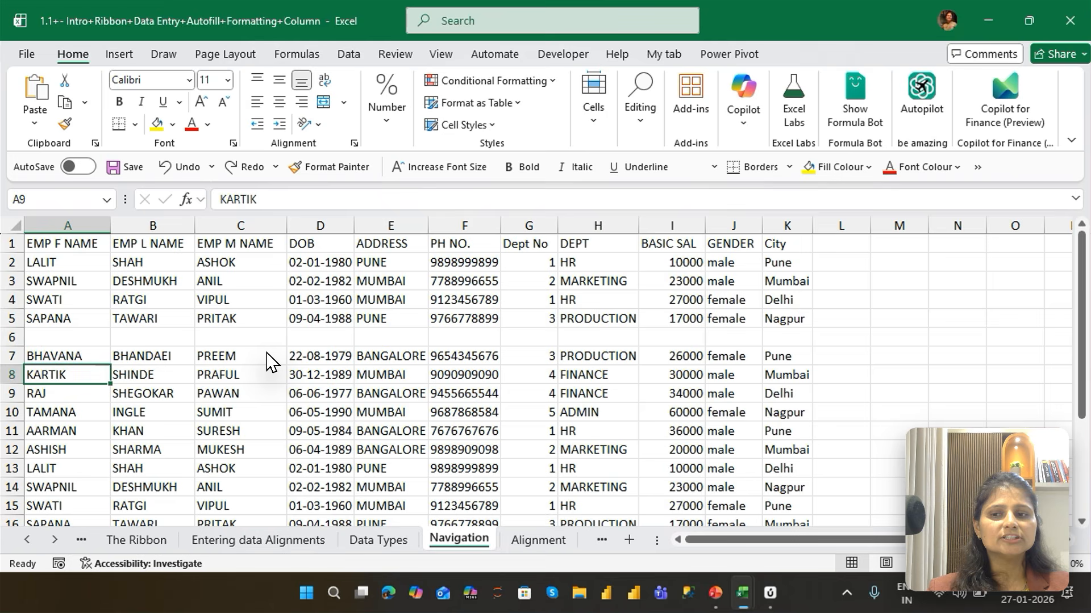
key(Up)
key(Up)
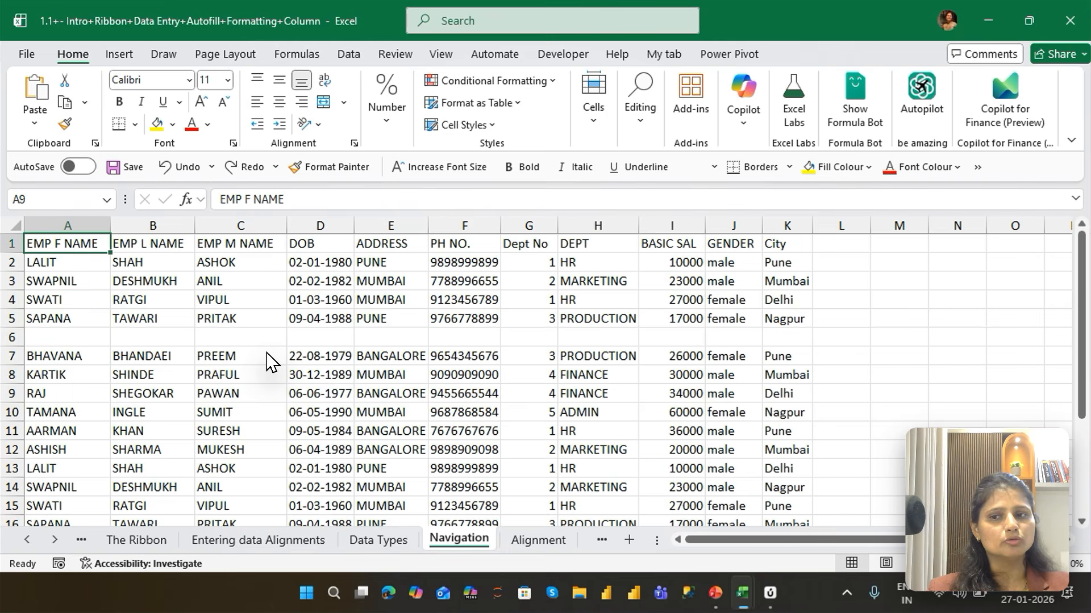
Step: Move the active cell across to D1 and back, and down to A5 and back to A1
key(Right)
key(Right)
key(Right)
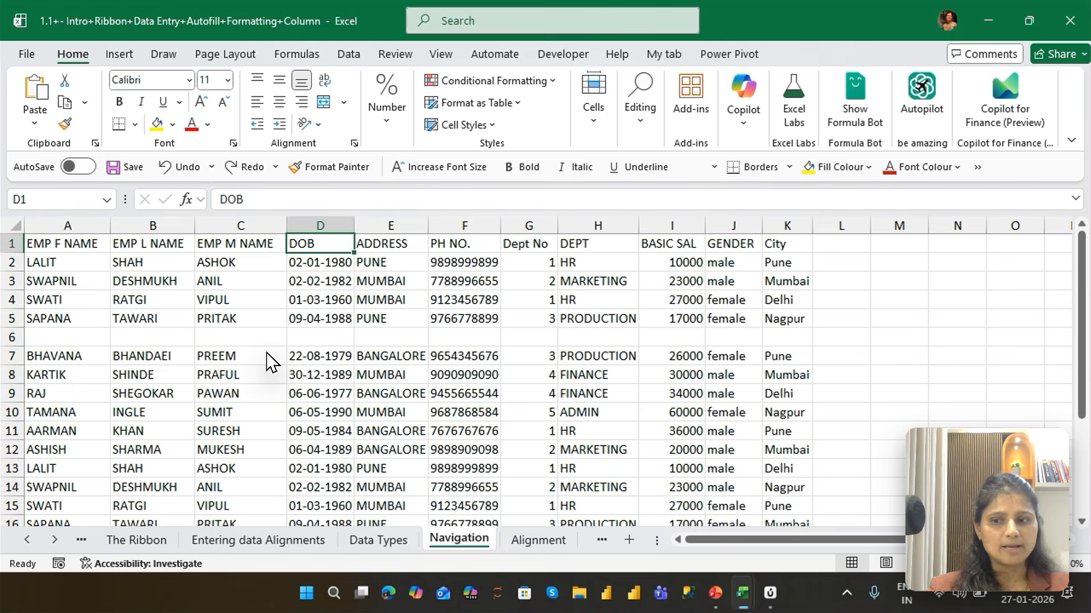
key(Left)
key(Left)
key(Left)
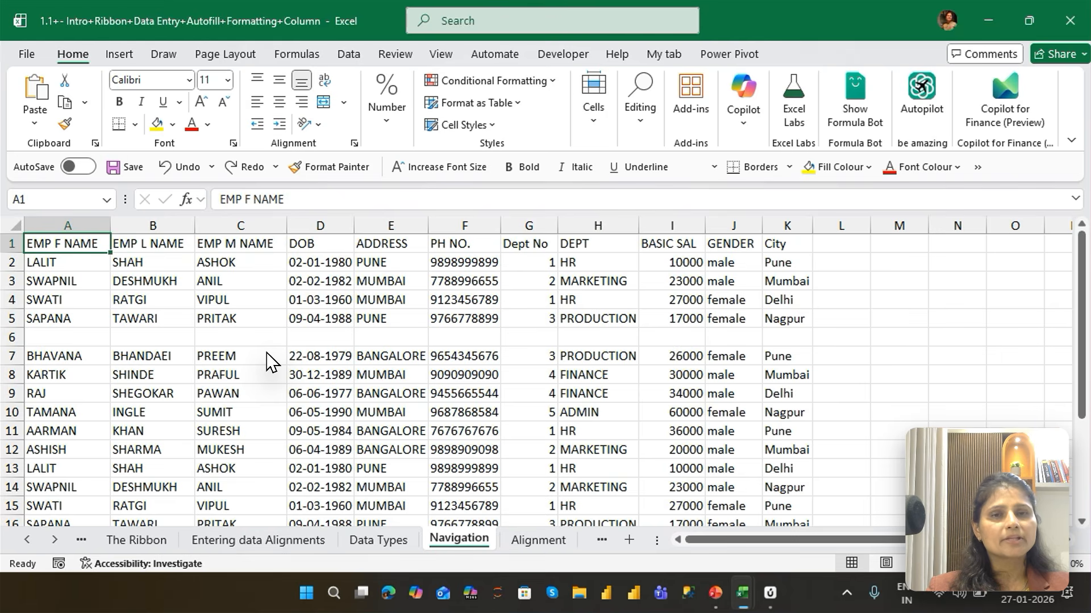
key(Down)
key(Down)
key(Down)
key(Down)
key(Up)
key(Up)
key(Up)
key(Up)
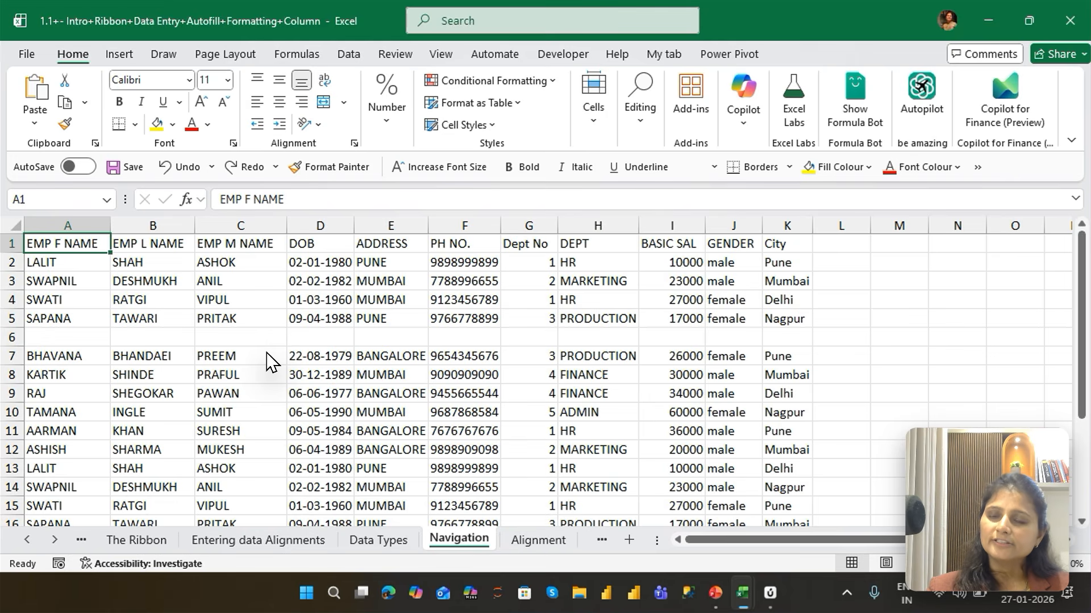
Step: Step the active cell down to the blank cell A6 and return to A1
key(Down)
key(Down)
key(Down)
key(Down)
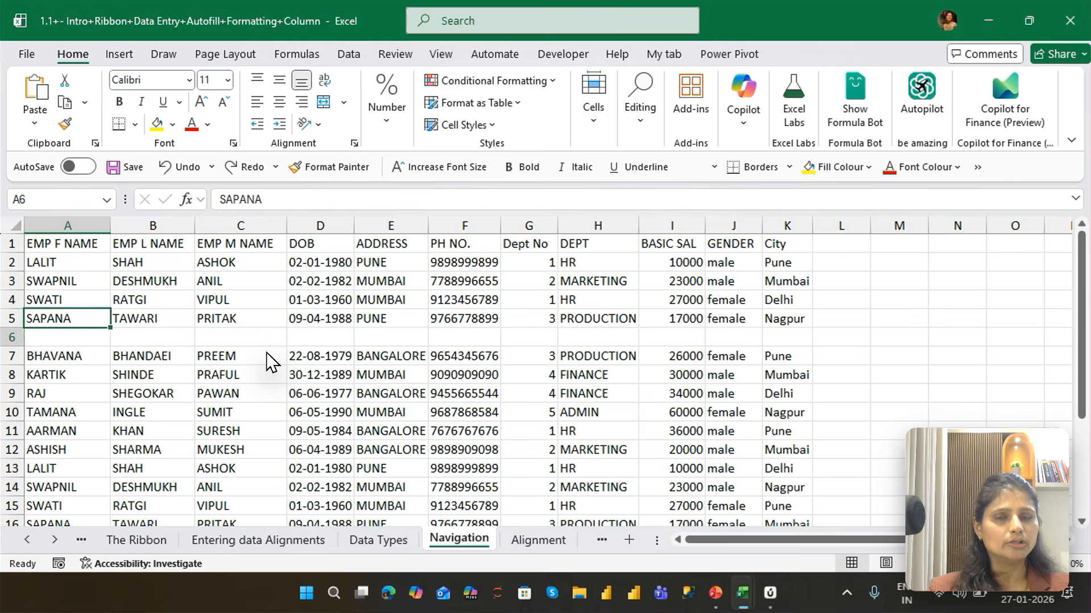
key(Down)
key(Up)
key(Up)
key(Up)
key(Up)
key(Up)
Step: Move the active cell back and forth along row 1, out to E1 and back to A1
key(Right)
key(Right)
key(Right)
key(Right)
key(Right)
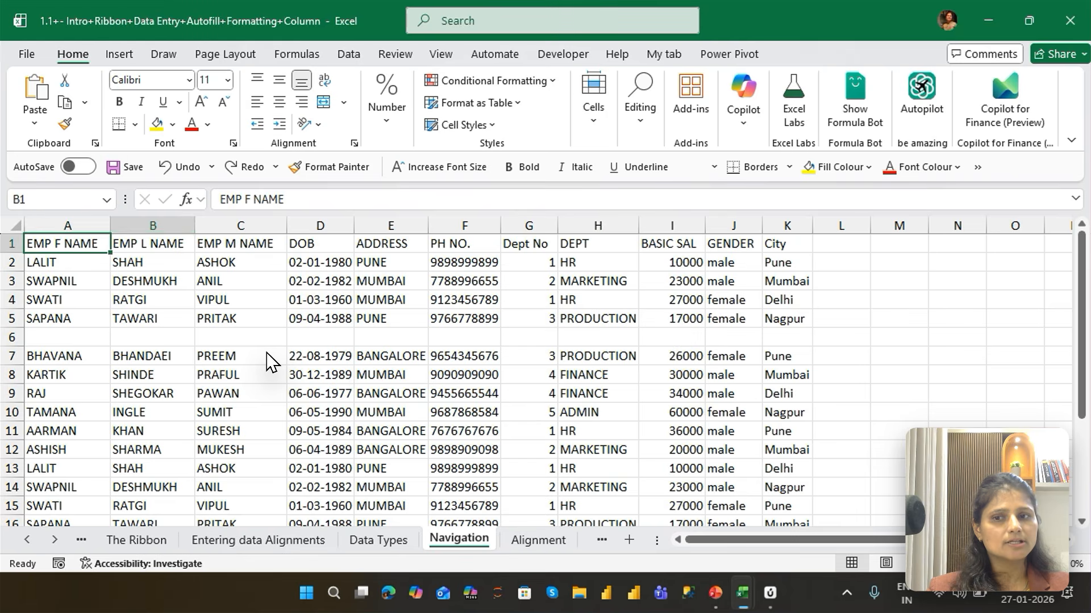
key(Left)
key(Left)
key(Left)
key(Left)
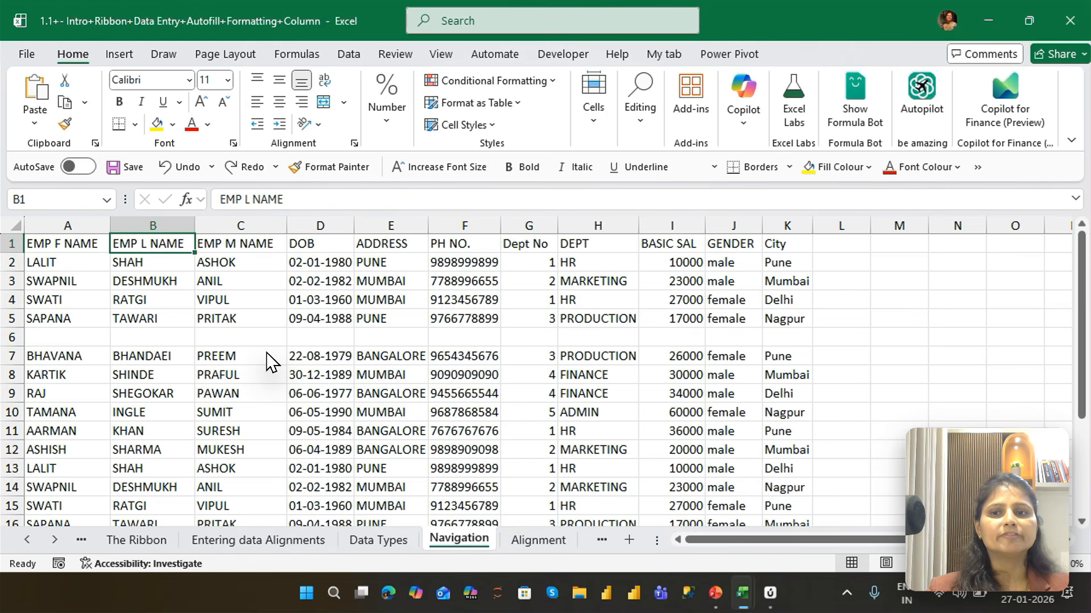
key(Right)
key(Right)
key(Right)
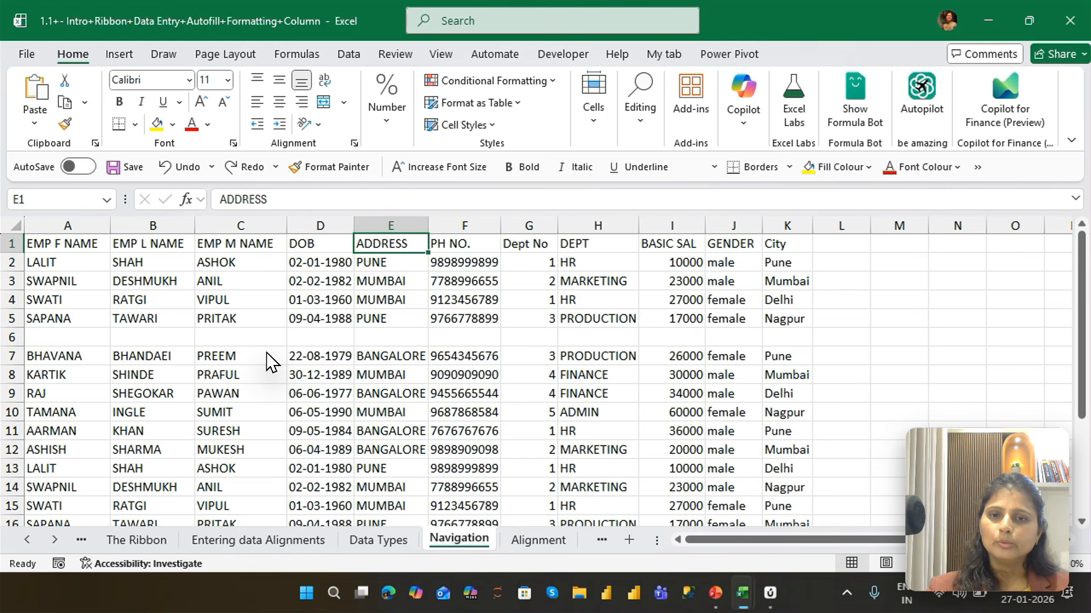
key(Left)
key(Left)
key(Left)
key(Left)
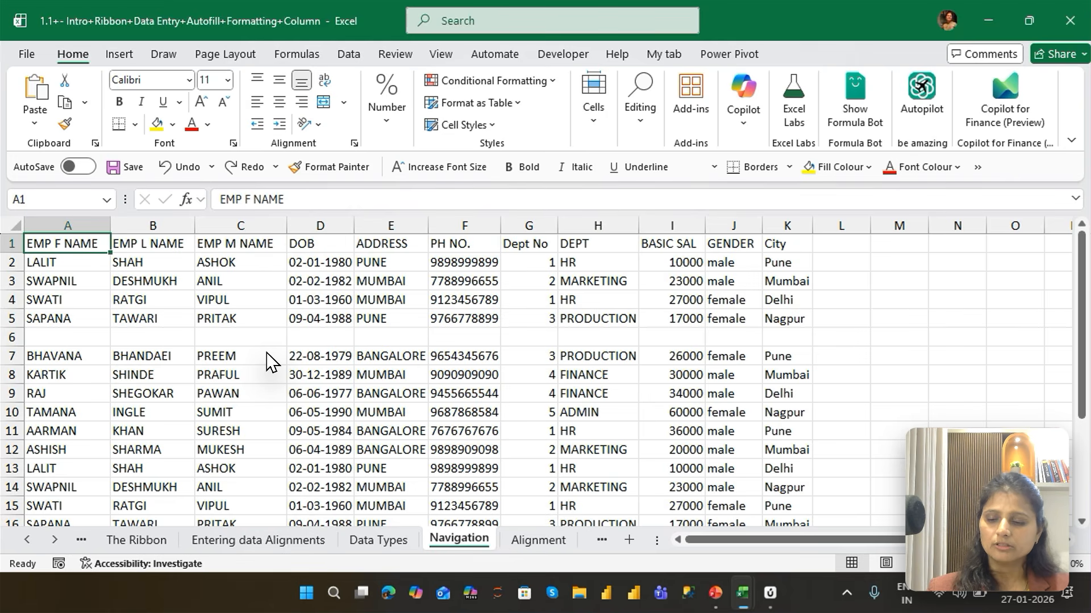
Step: Extend the selection from A1 down column A one row at a time through A8
key(shift+Down)
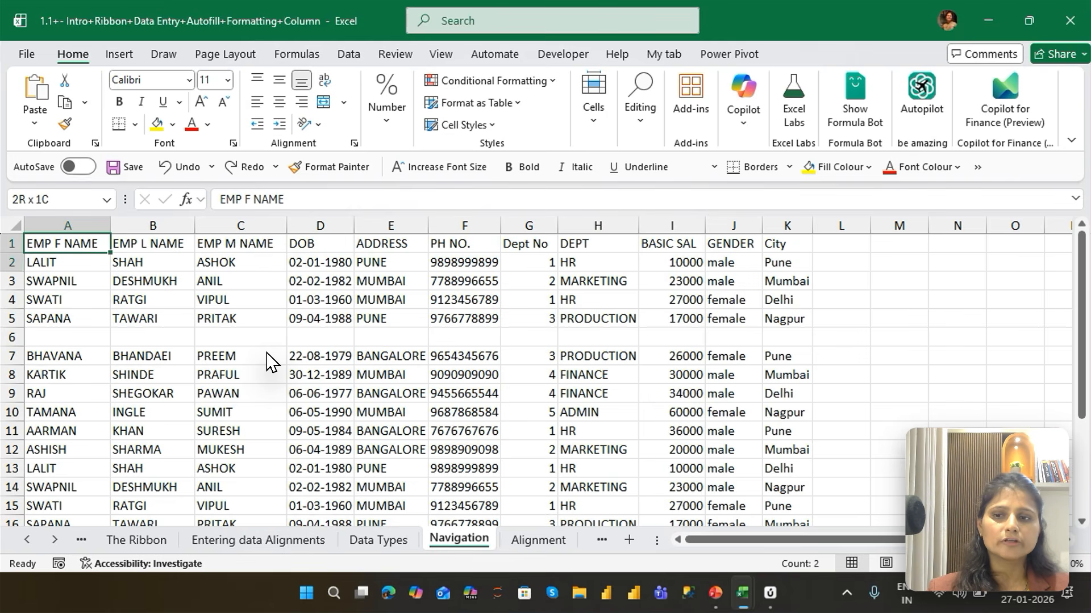
key(shift+Down)
key(shift+Down)
key(shift+Down)
key(shift+Down)
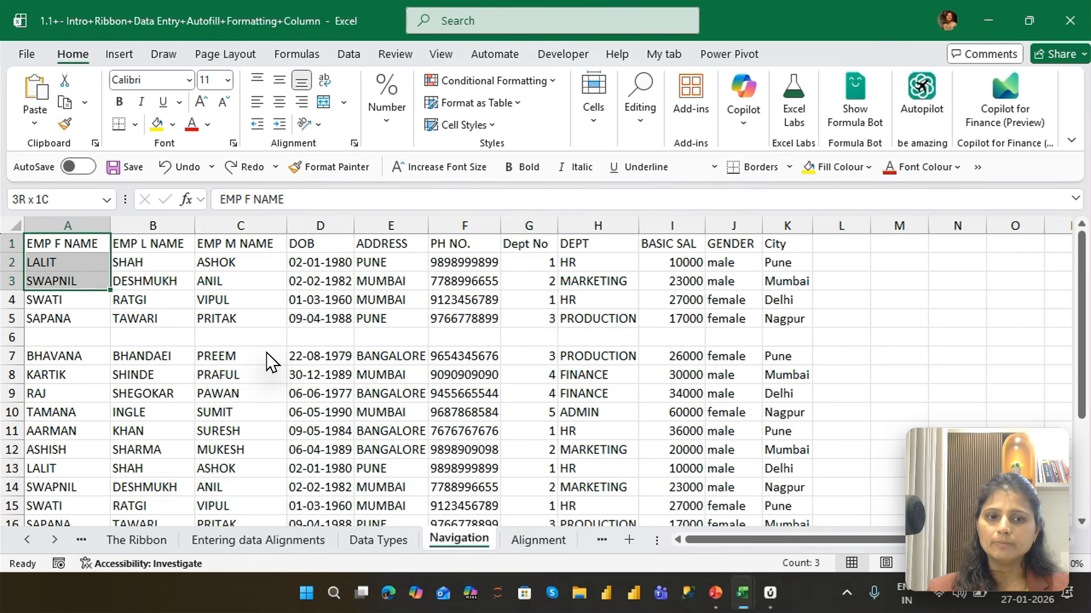
key(shift+Down)
key(shift+Down)
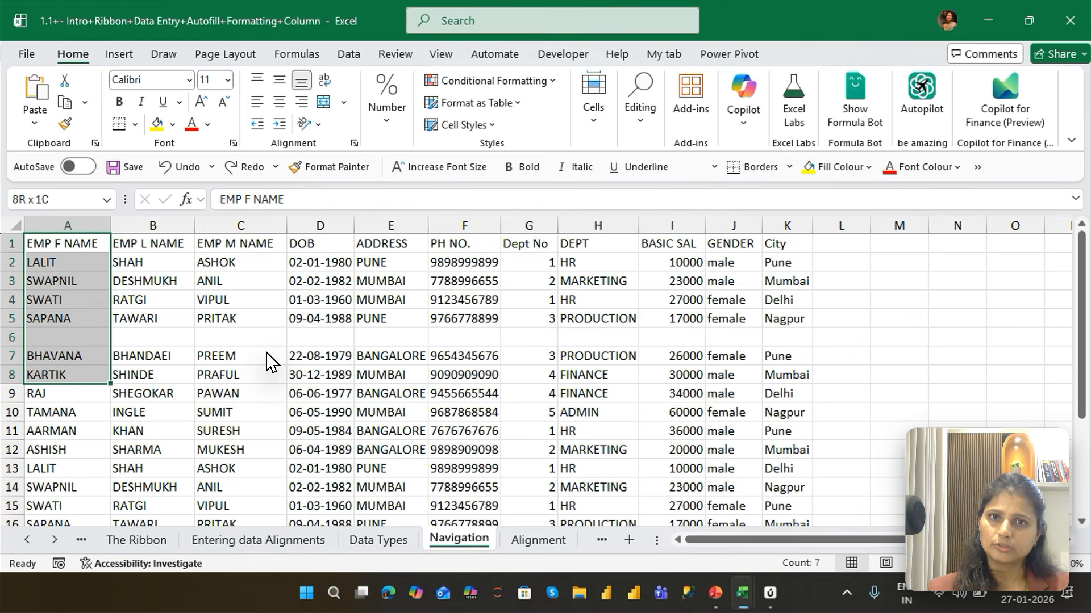
key(shift+Down)
Step: Move the active cell down to A12 and extend the selection upward one row at a time to A1
key(Up)
key(Down)
key(Down)
key(Down)
key(Down)
key(Down)
key(Down)
key(Down)
key(Down)
key(Down)
key(Down)
key(Down)
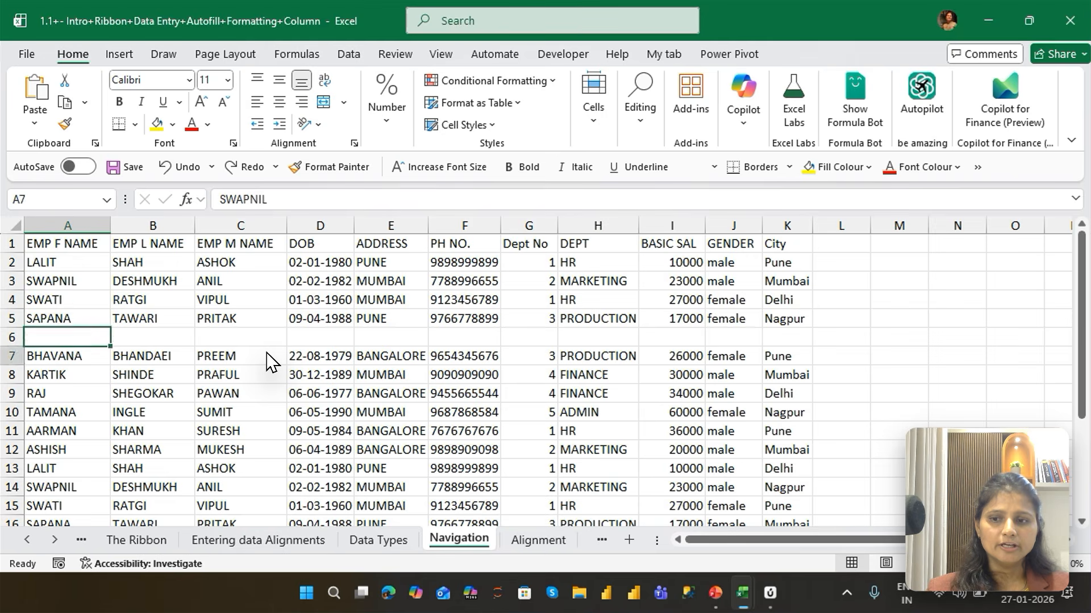
key(shift+Up)
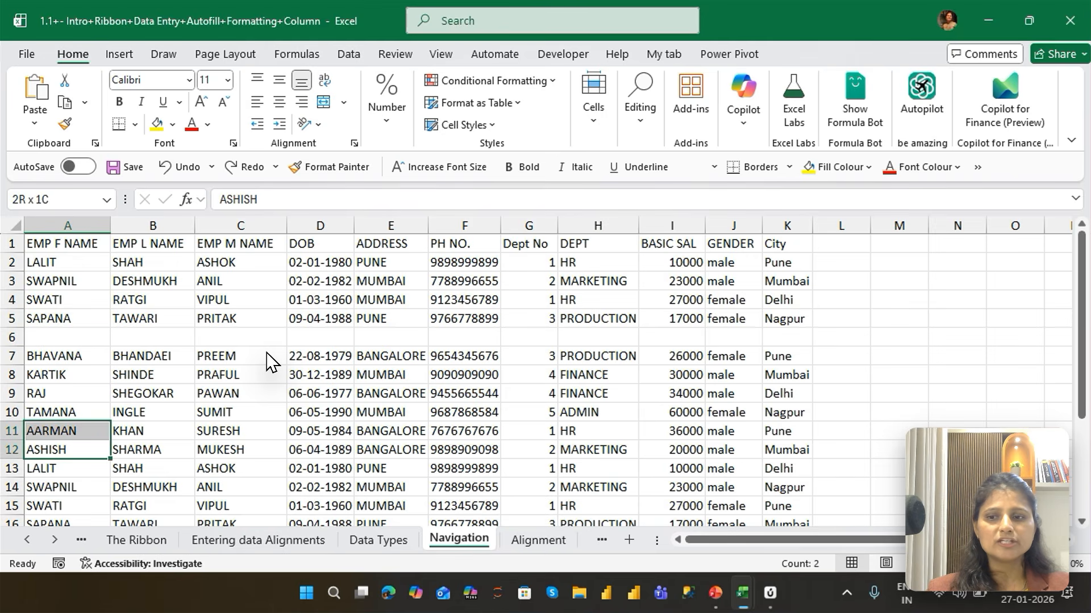
key(shift+Up)
key(shift+Up)
key(shift+Up)
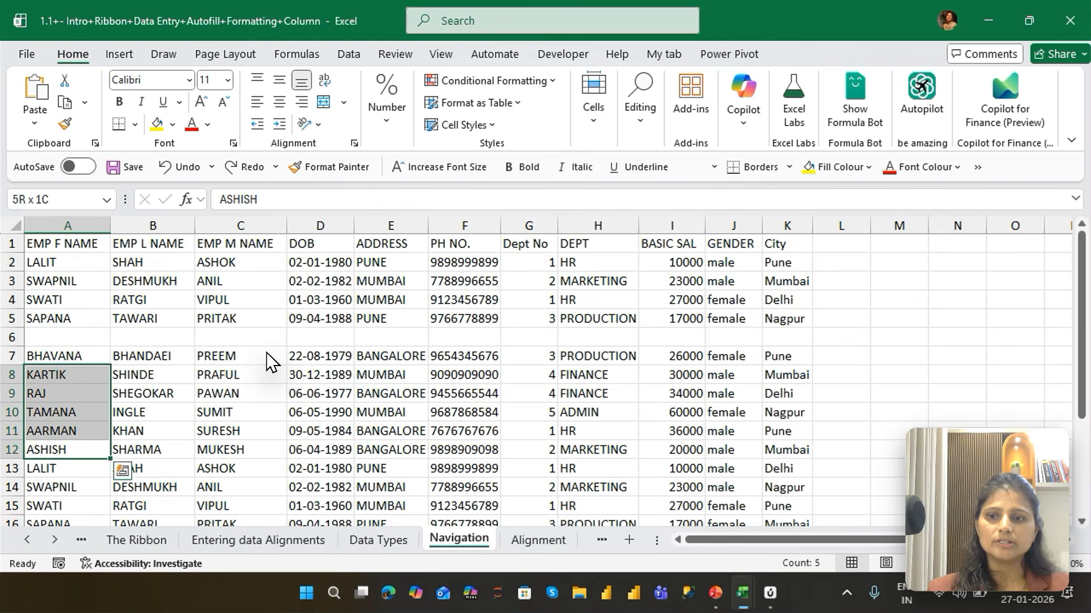
key(shift+Up)
key(shift+Up)
key(shift+Up)
key(shift+Up)
key(shift+Up)
key(shift+Up)
key(shift+Up)
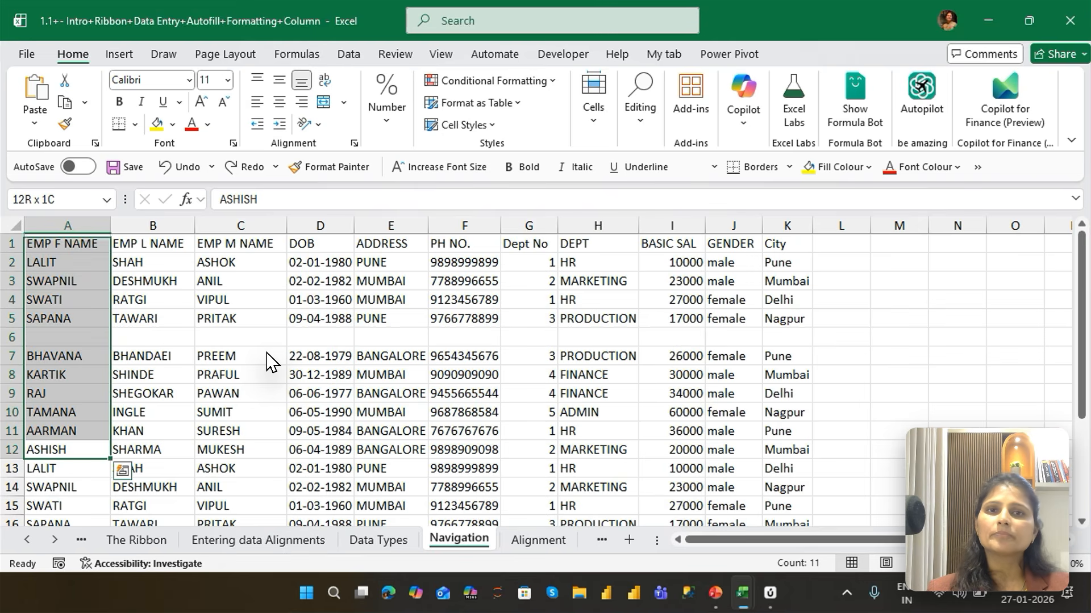
Step: Move the active cell to E11 and extend the selection across row 11 to J11
key(Right)
key(Up)
key(Right)
key(Right)
key(Right)
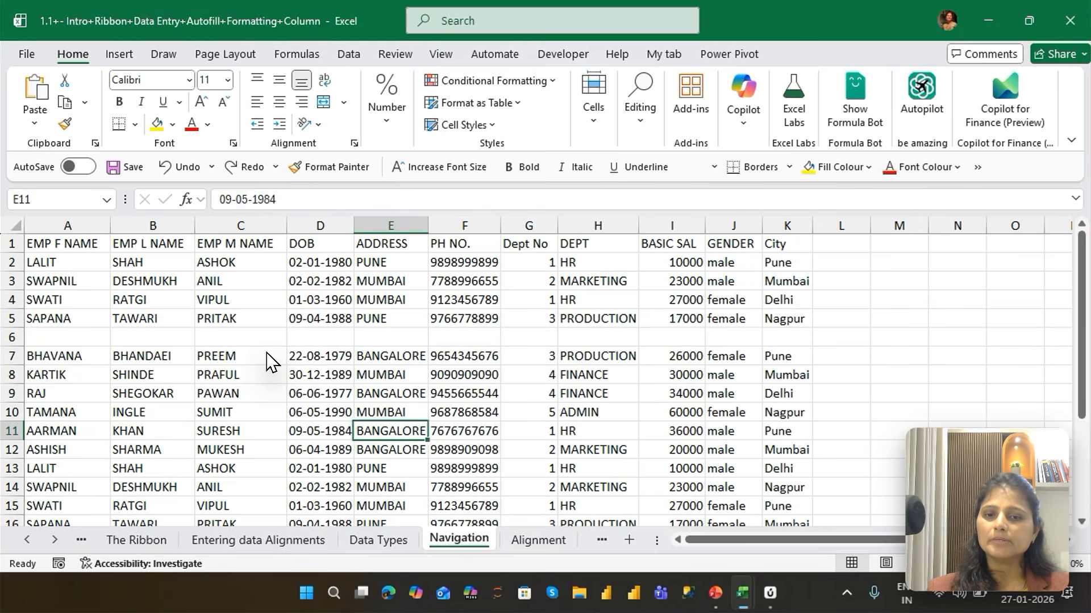
key(shift+Right)
key(shift+Right)
key(shift+Right)
key(shift+Right)
key(shift+Right)
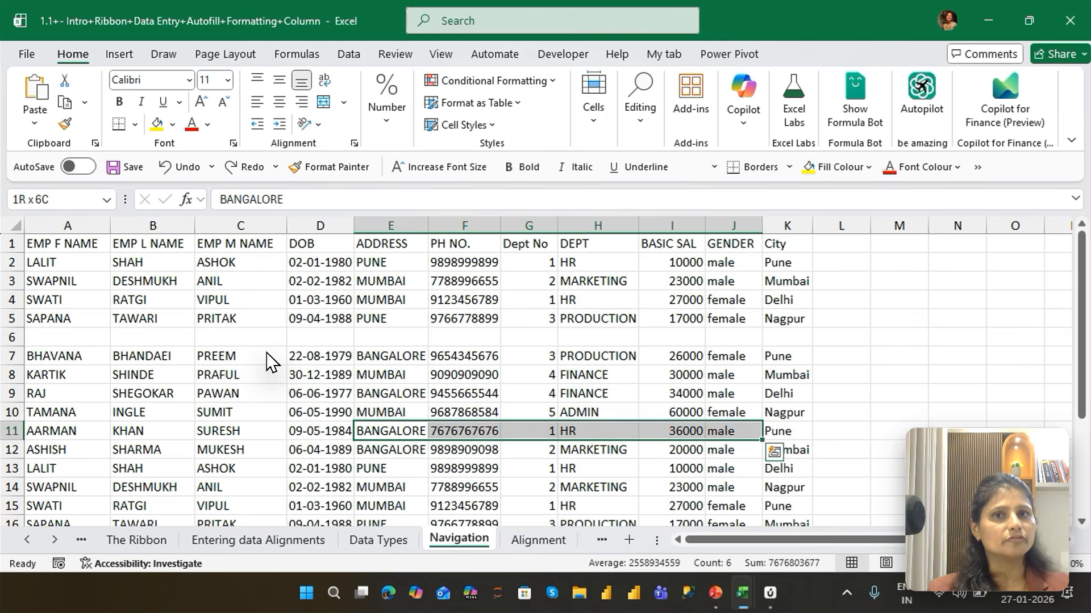
Step: Extend the selection from D11 back to A11, adding row 12 to cover A11:D12
key(Left)
key(shift+Left)
key(shift+Left)
key(shift+Left)
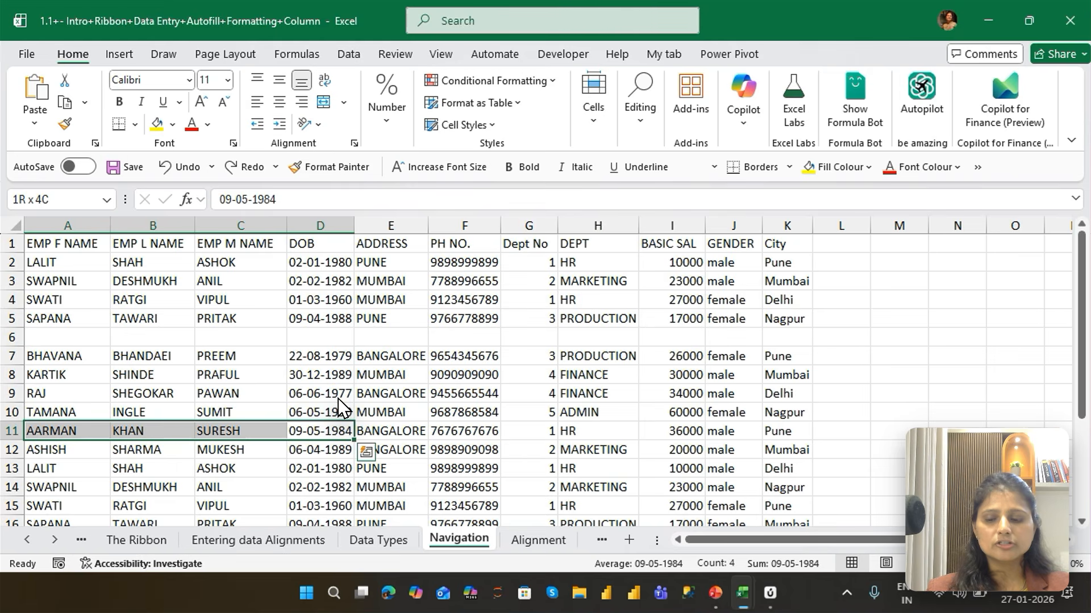
key(shift+Down)
Step: Make E11 the active cell and extend the selection down the ADDRESS column to E15
key(Right)
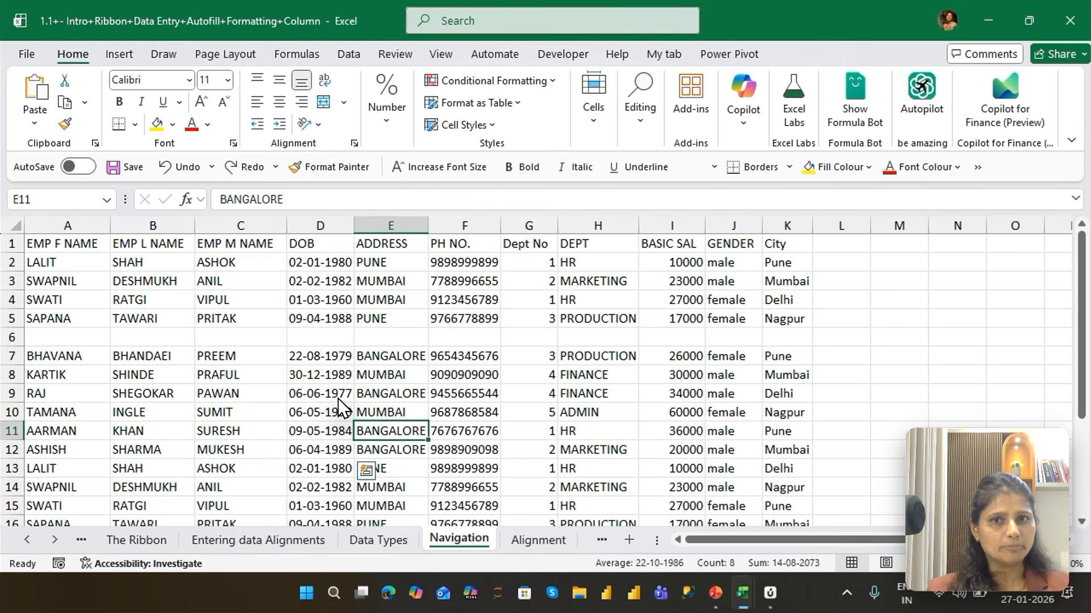
key(shift+Down)
key(shift+Down)
key(shift+Down)
key(shift+Down)
Step: Make E10 the active cell and extend the selection up the ADDRESS column to E7
key(Up)
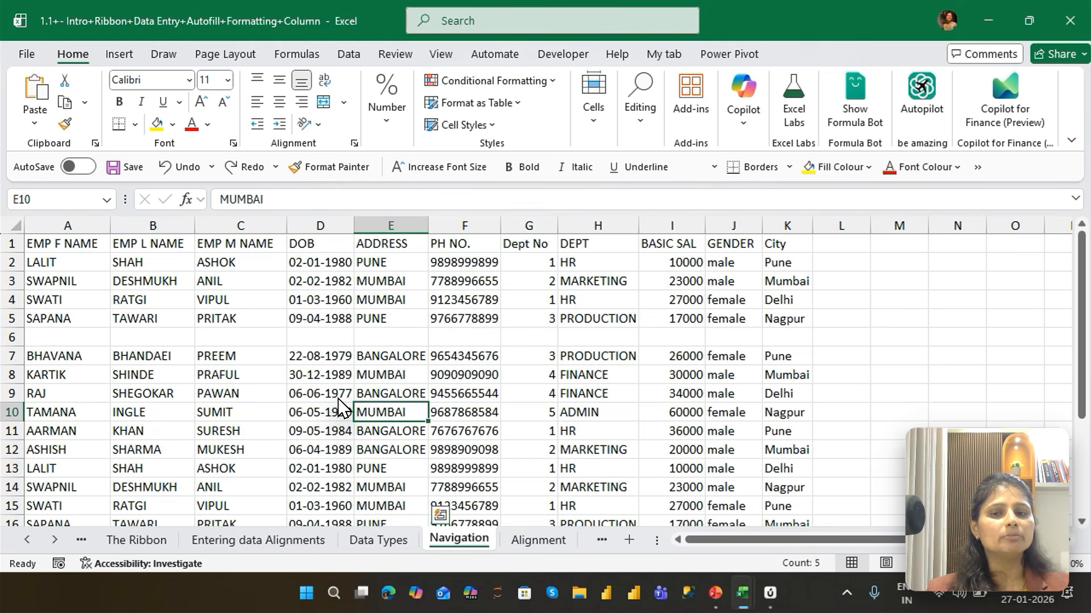
key(shift+Up)
key(shift+Up)
key(shift+Up)
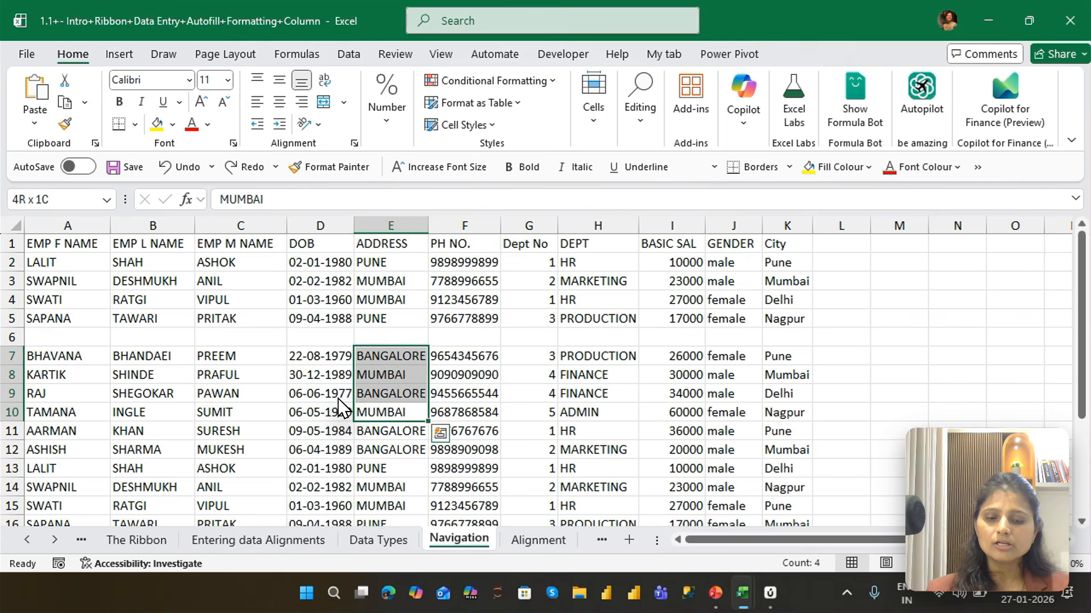
Step: Jump from the ADDRESS column to column A and up to A1 by data-region edges
key(ctrl+Left)
key(ctrl+Up)
key(ctrl+Up)
key(ctrl+Up)
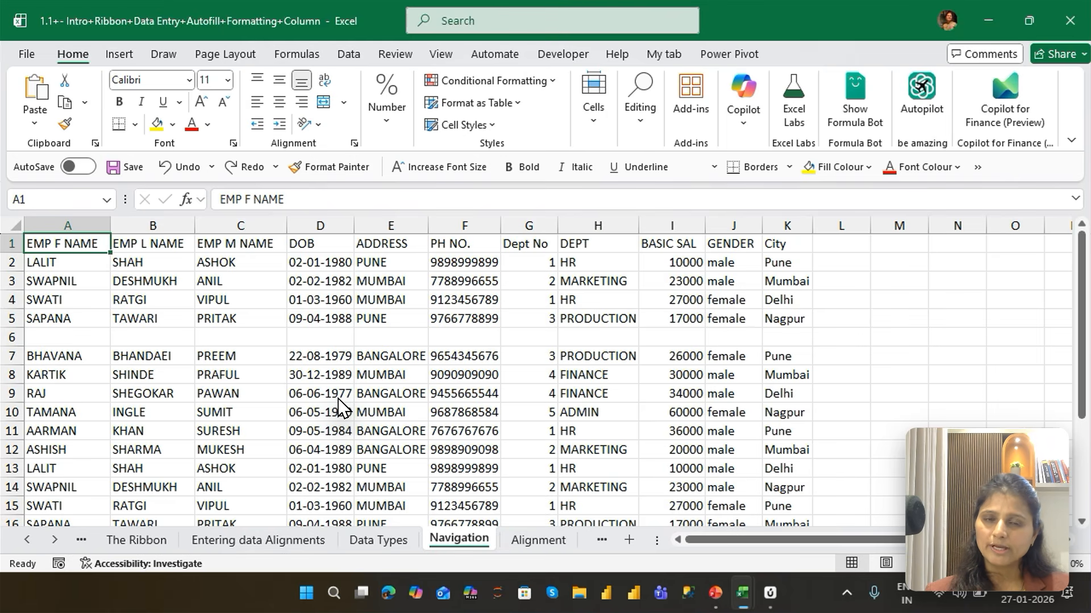
Step: Jump down column A by data-region edges through A5, A7 and A22 to the last worksheet row, A1048576
key(ctrl+Down)
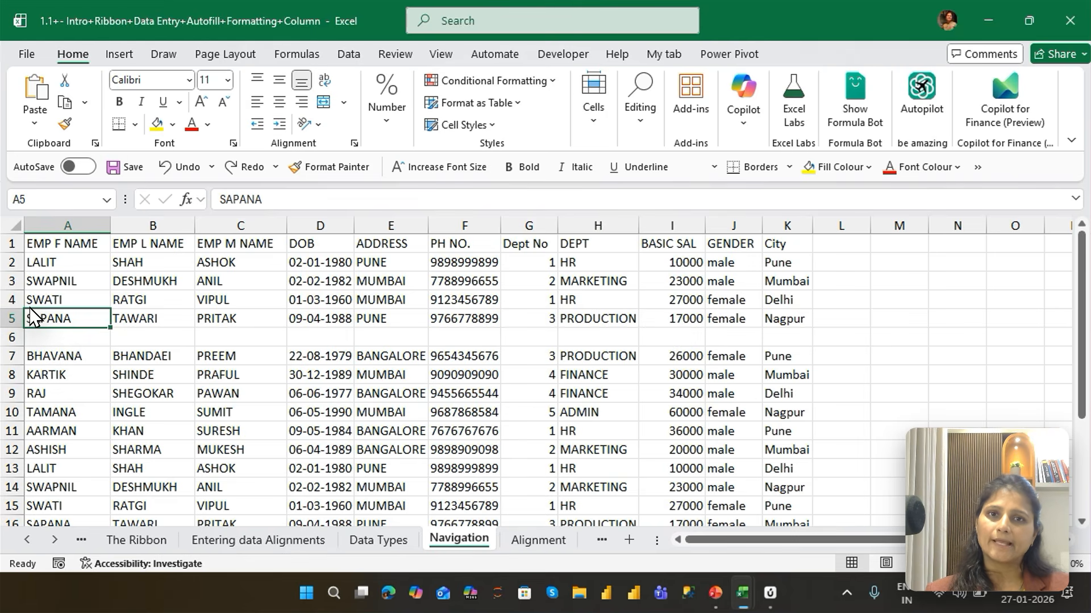
key(ctrl+Down)
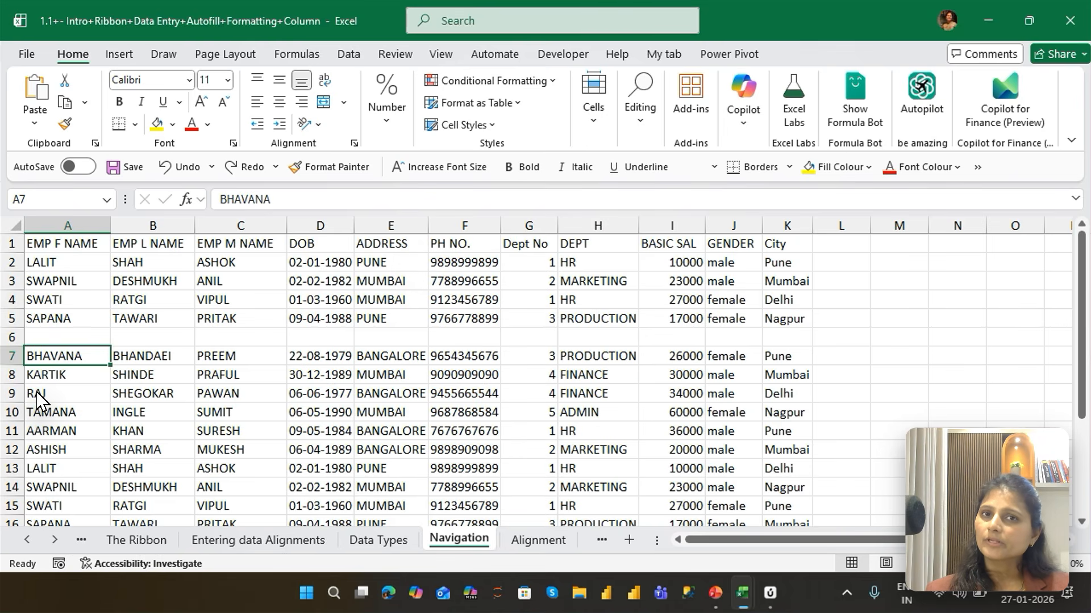
key(ctrl+Down)
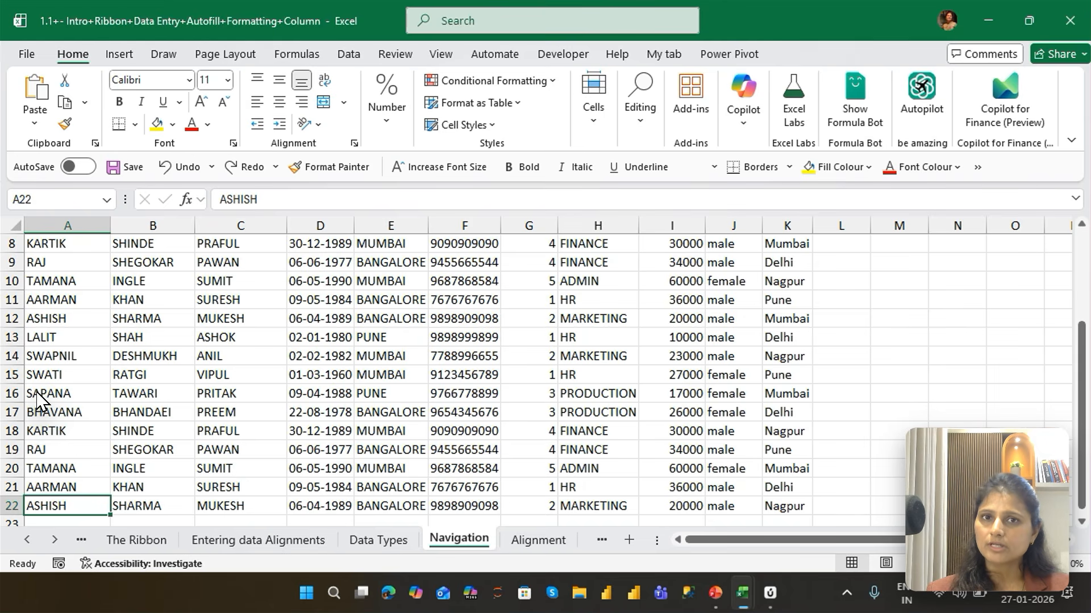
key(ctrl+Down)
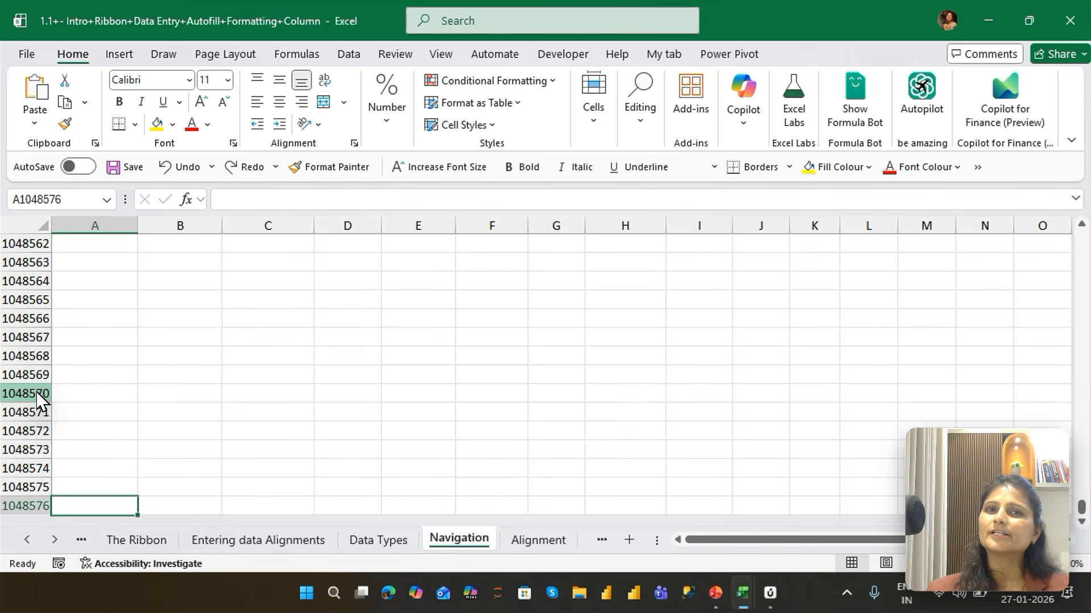
Step: Jump from the last worksheet row back up column A by data-region edges to A1
key(ctrl+Up)
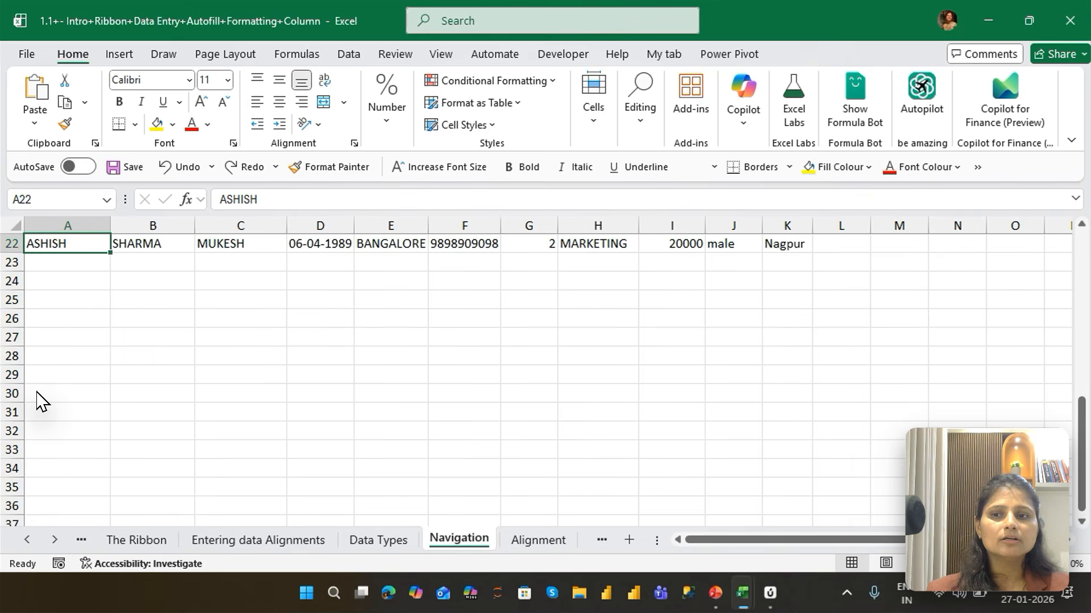
key(ctrl+Up)
key(ctrl+Up)
key(ctrl+Up)
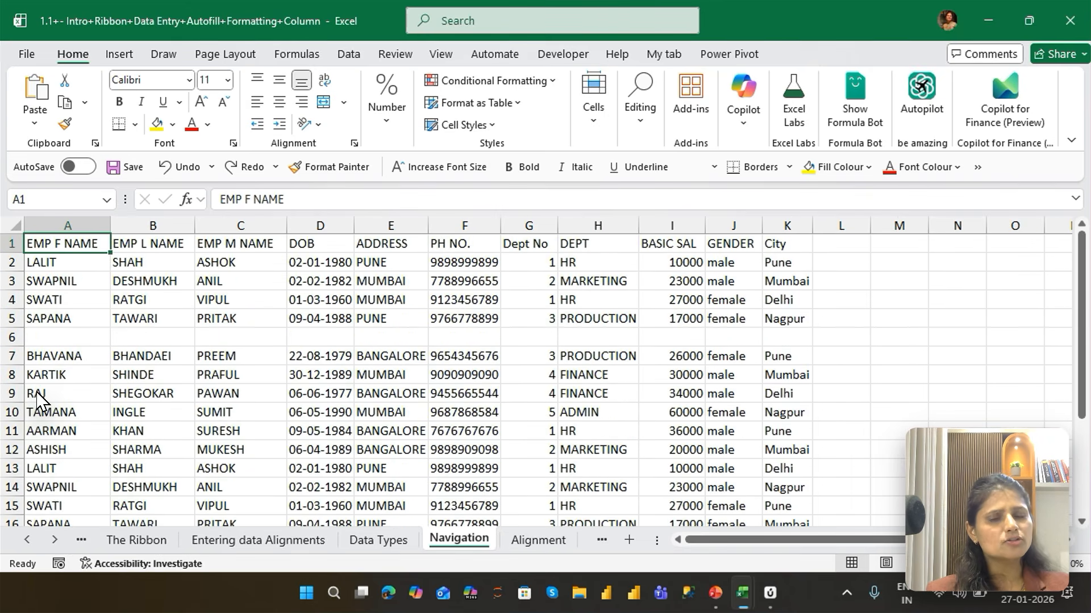
Step: Jump down column A by data-region edges to A1048576 and back up to A1
key(ctrl+Down)
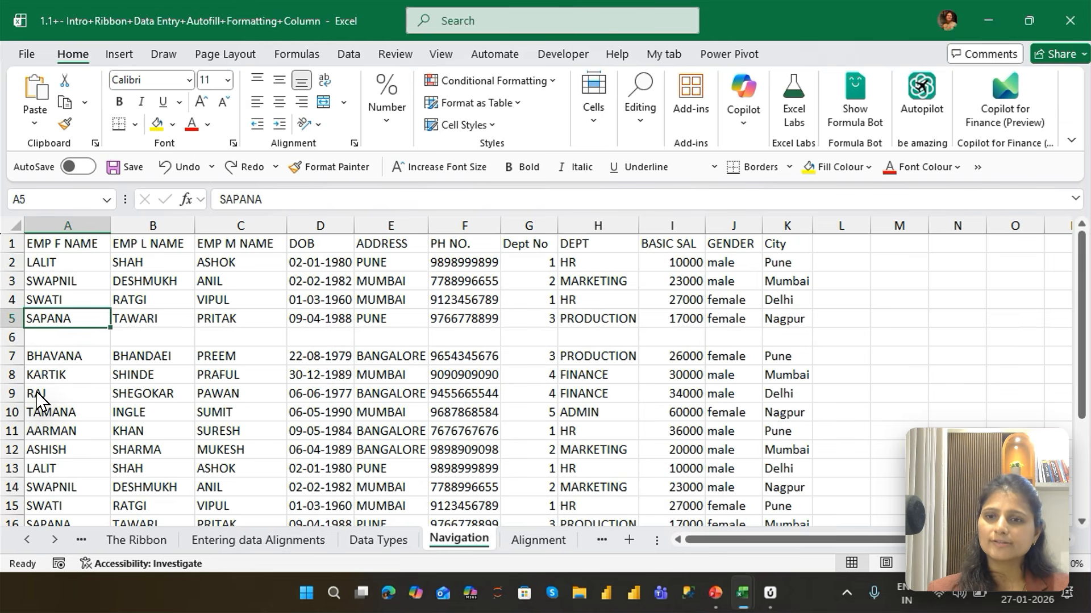
key(ctrl+Down)
key(ctrl+Down)
key(ctrl+Down)
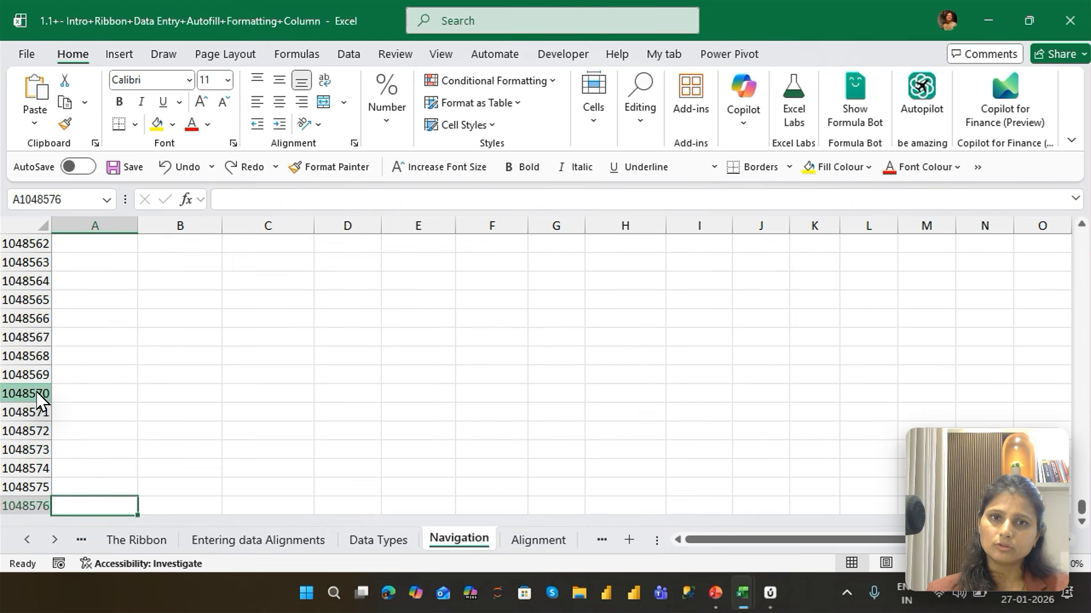
key(ctrl+Up)
key(ctrl+Up)
key(ctrl+Up)
key(ctrl+Up)
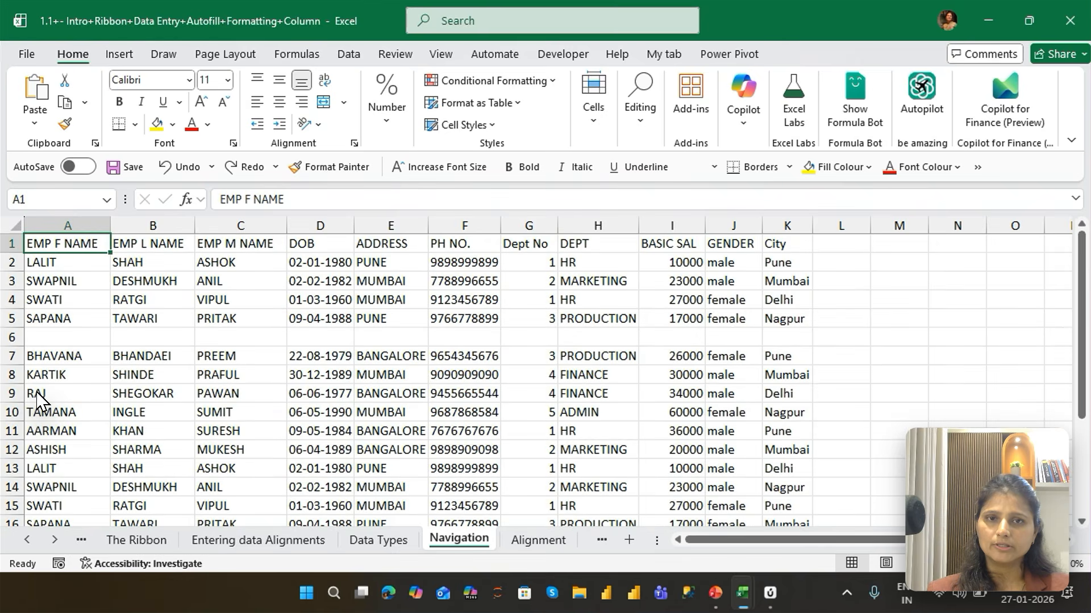
Step: Jump along row 1 to K1 and XFD1, down to the worksheet's last cell XFD1048576, and return to A1
key(ctrl+Right)
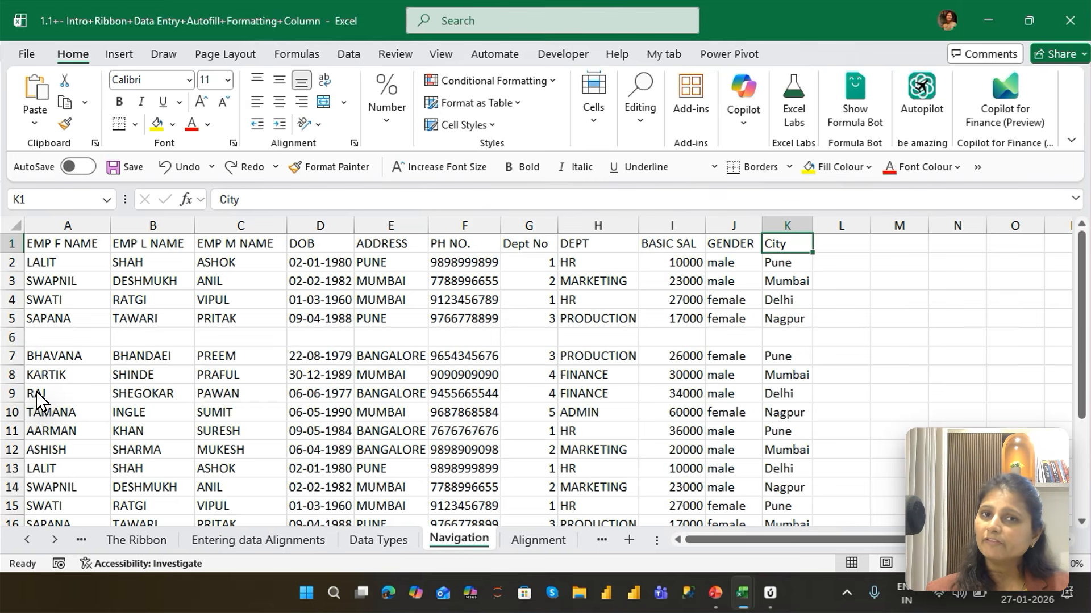
key(ctrl+Right)
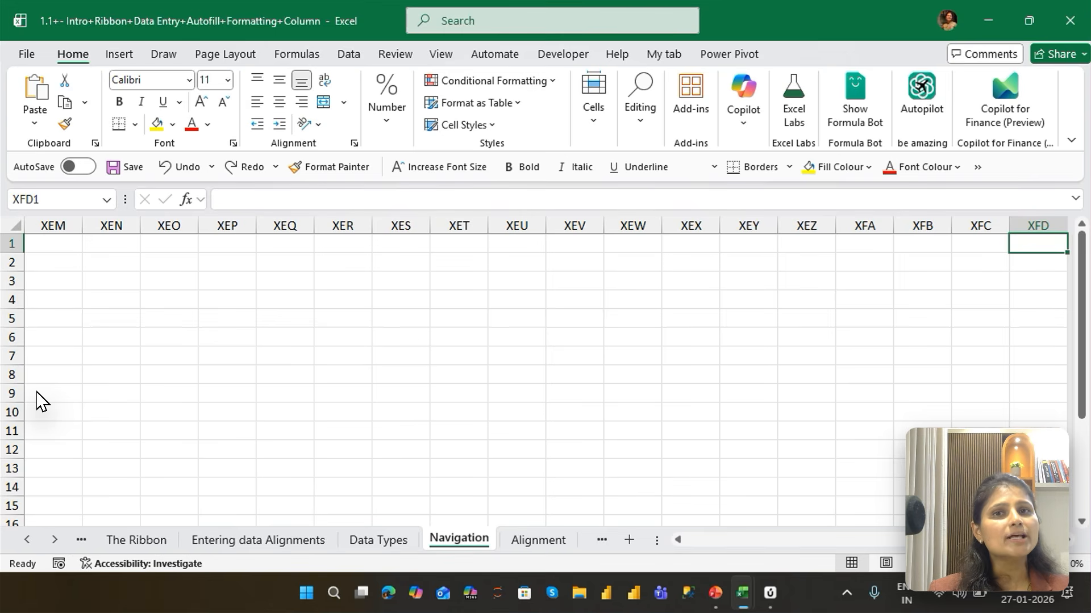
key(ctrl+Down)
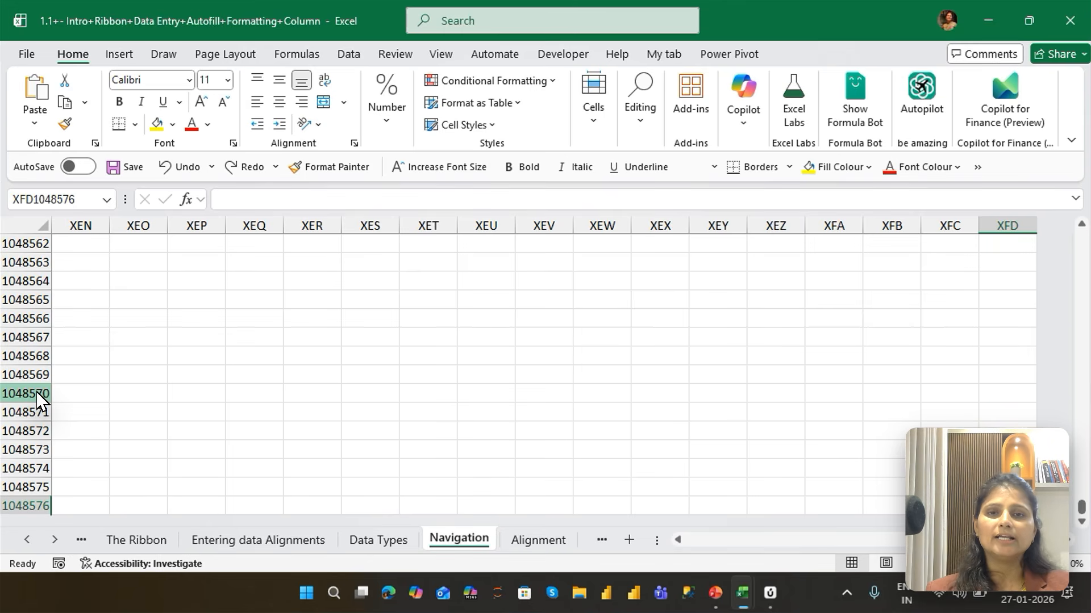
key(ctrl+Home)
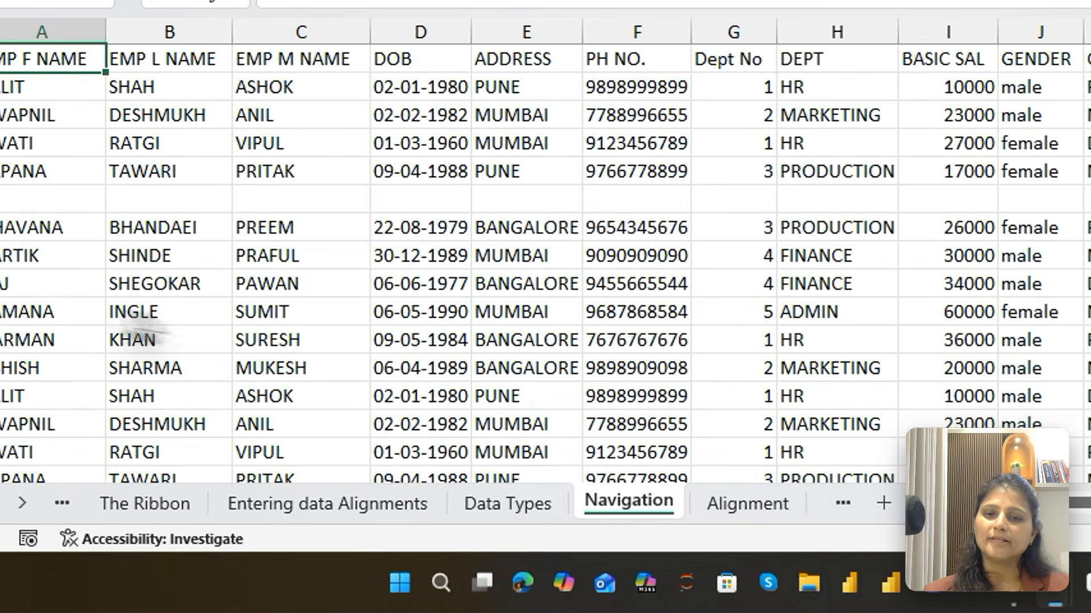
Step: From E13, jump to the end of the ADDRESS data, move on down to E24, and return straight to A1
click(412, 475)
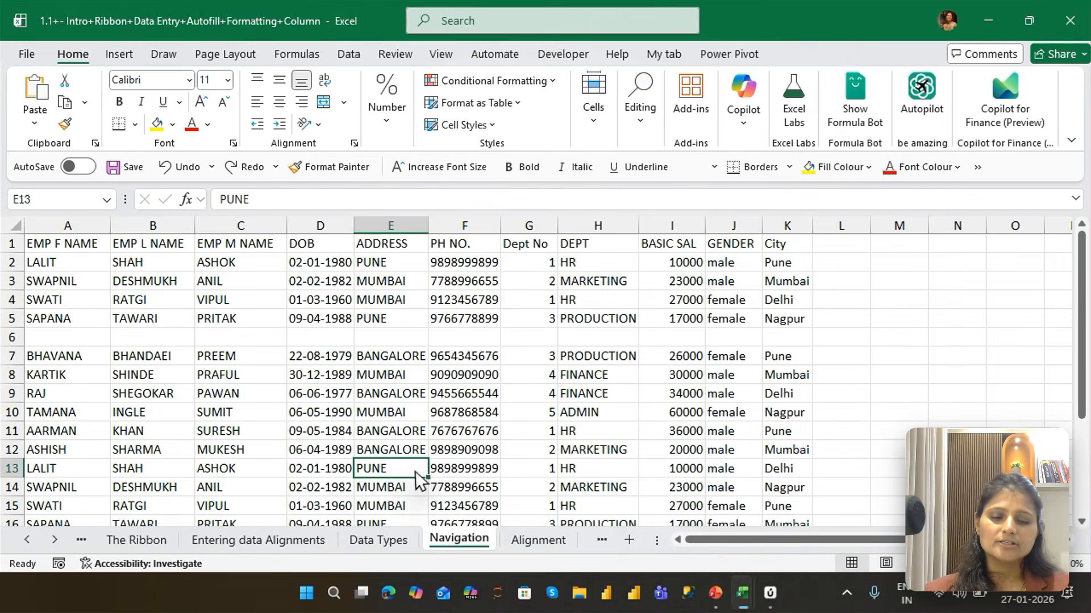
key(ctrl+Down)
key(Down)
key(Down)
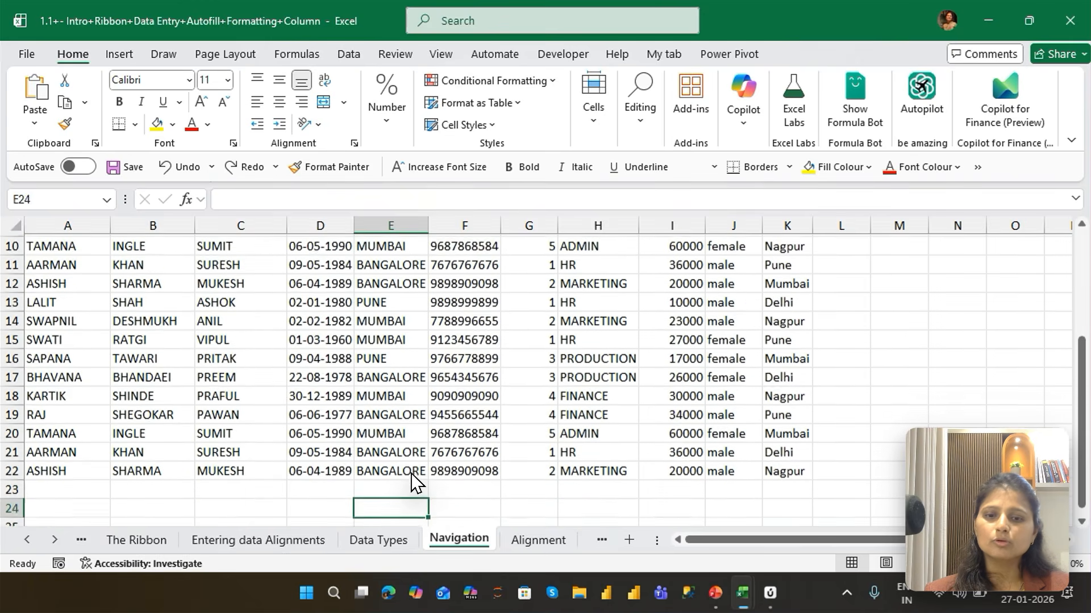
key(ctrl+Home)
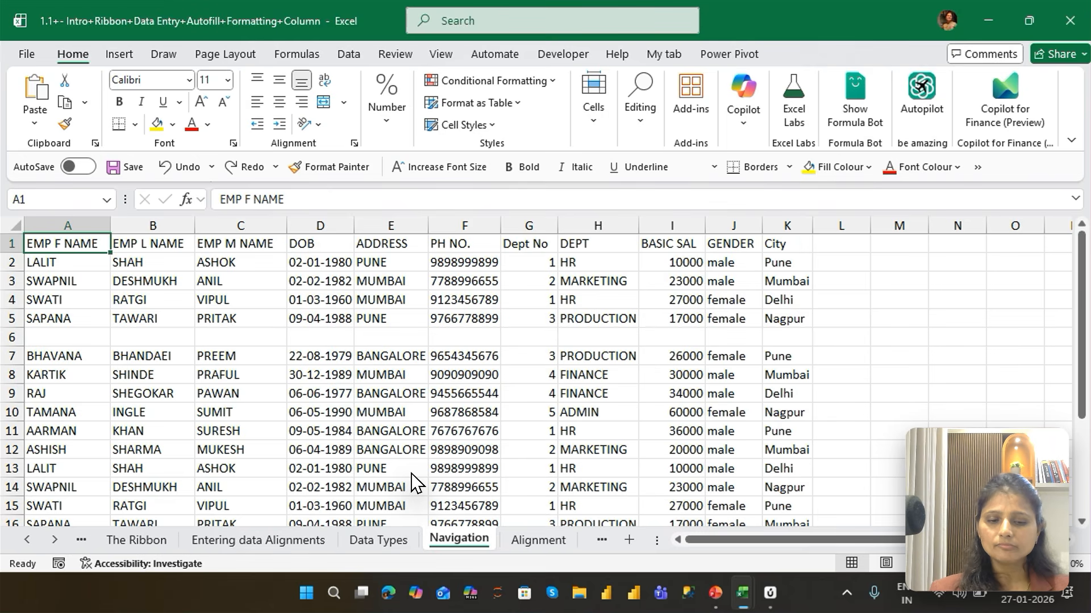
Step: Jump directly between the last used cell K22 and the first cell A1 twice, ending at A1
key(ctrl+End)
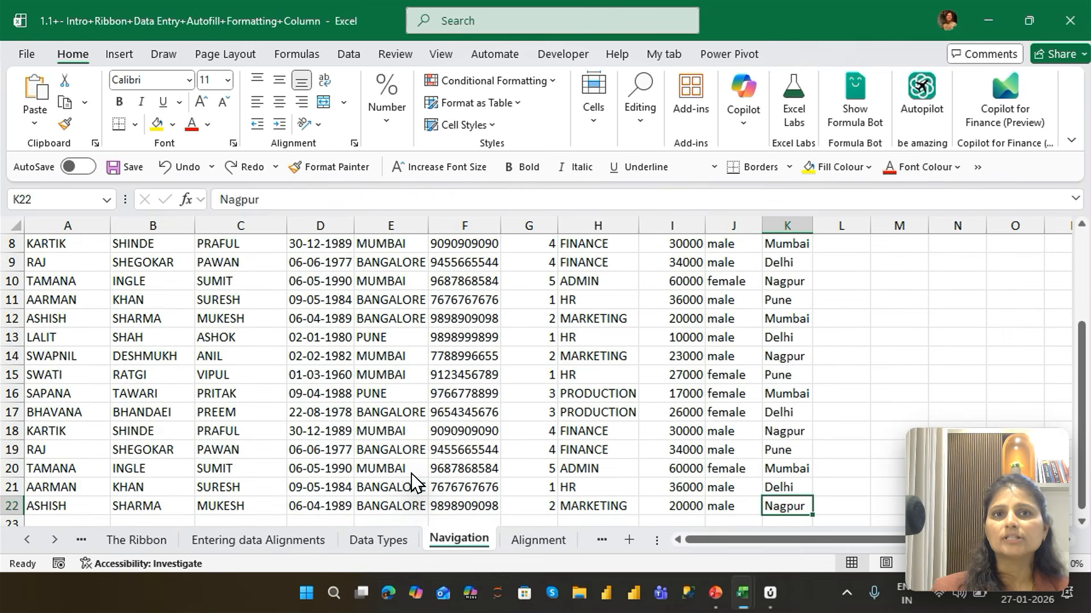
key(ctrl+Home)
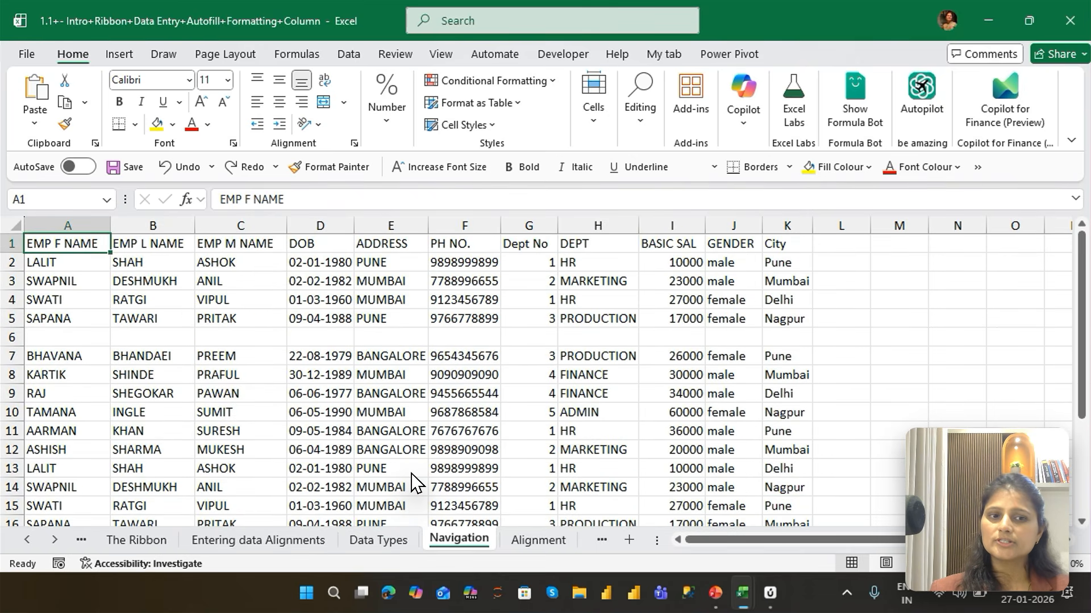
key(ctrl+End)
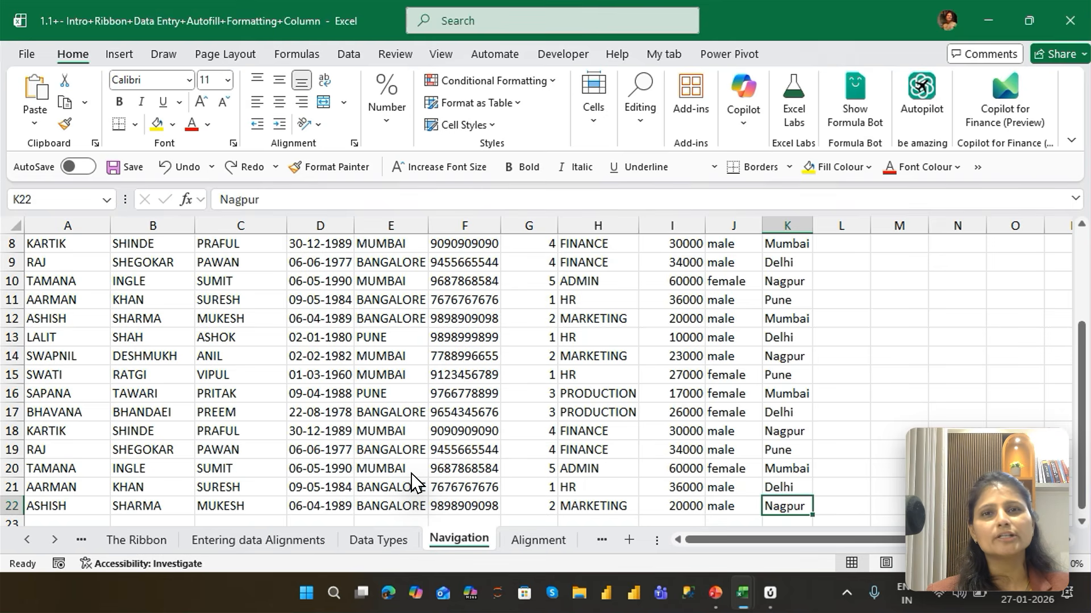
key(ctrl+Home)
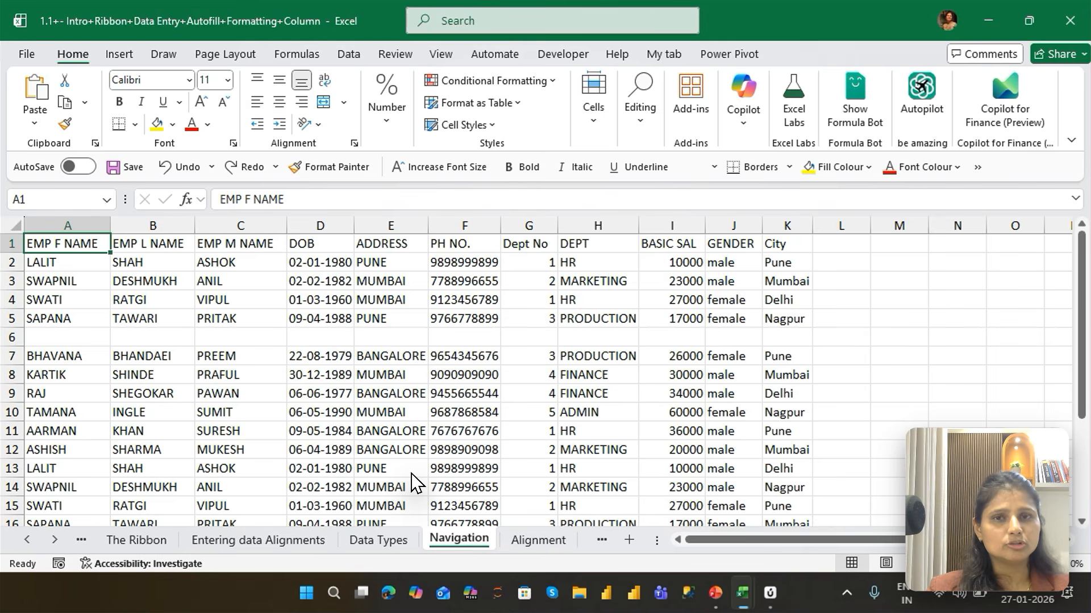
Step: Extend the selection from A1 by data-region edges through A5 and A7 to A22, and return to A1
key(ctrl+shift+Down)
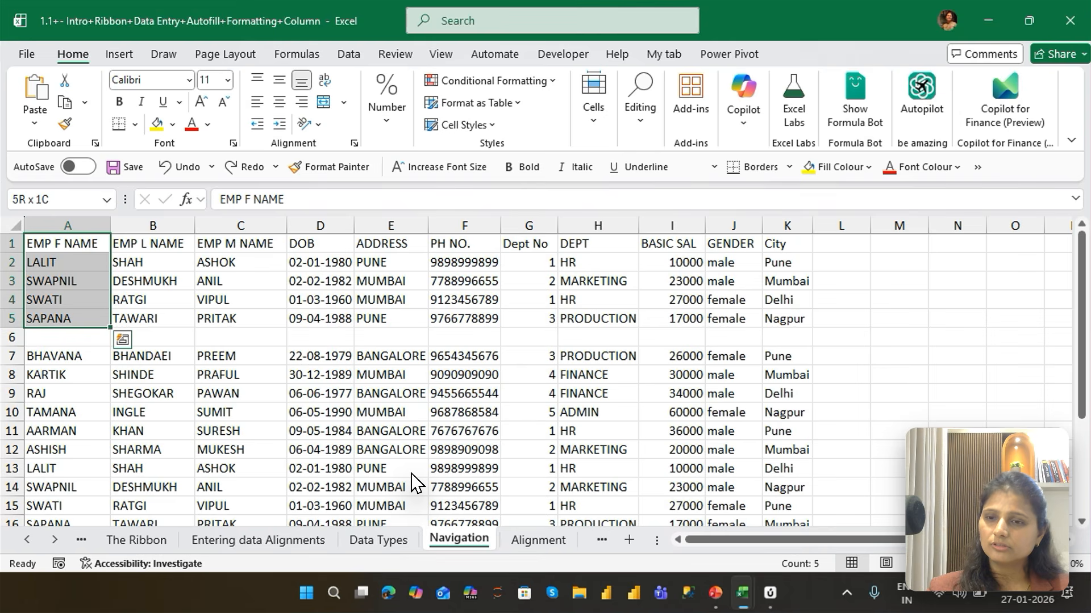
key(ctrl+shift+Down)
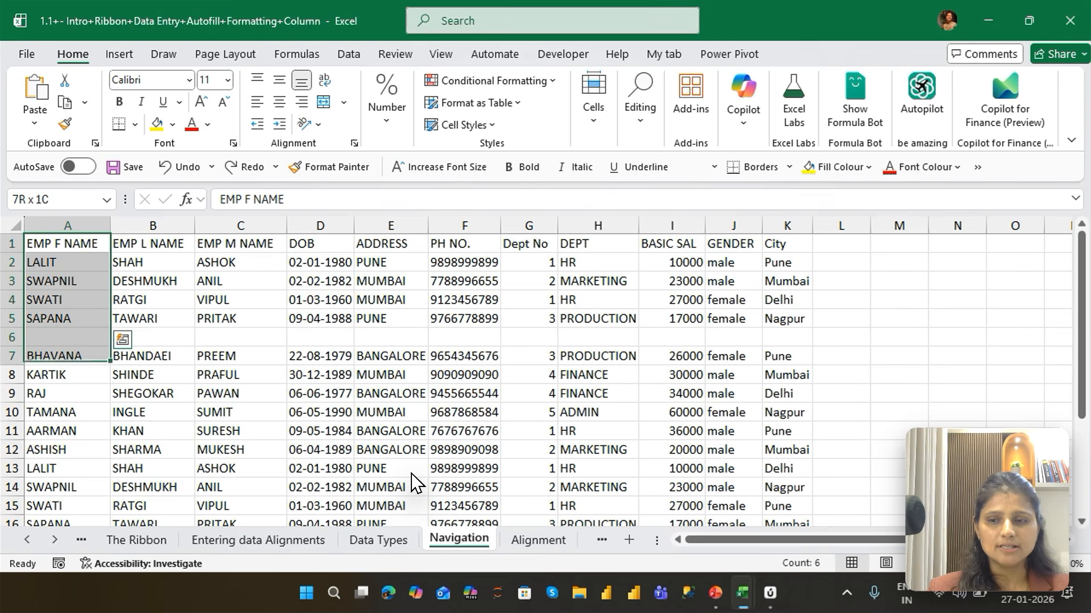
key(ctrl+shift+Down)
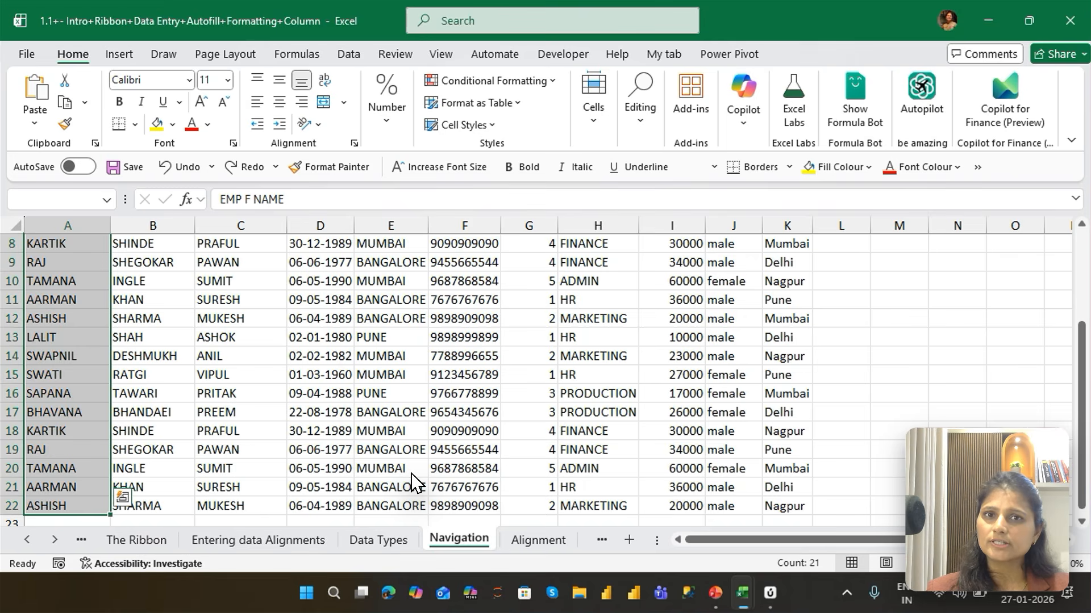
key(ctrl+Home)
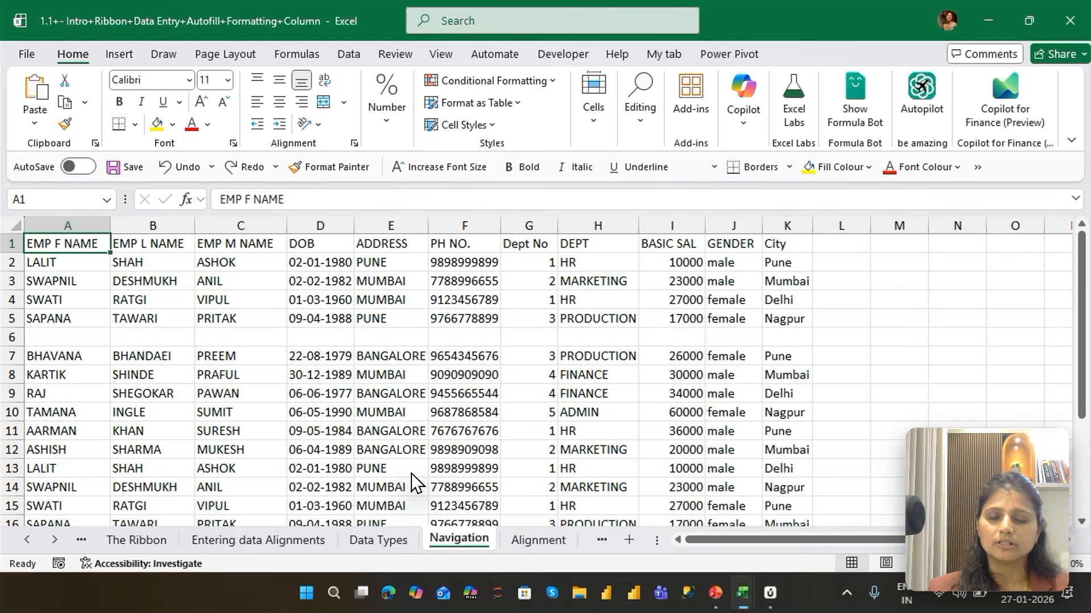
Step: Select the header row A1:K1, and reduce it to A1 and extend the selection down to A22
key(ctrl+shift+Right)
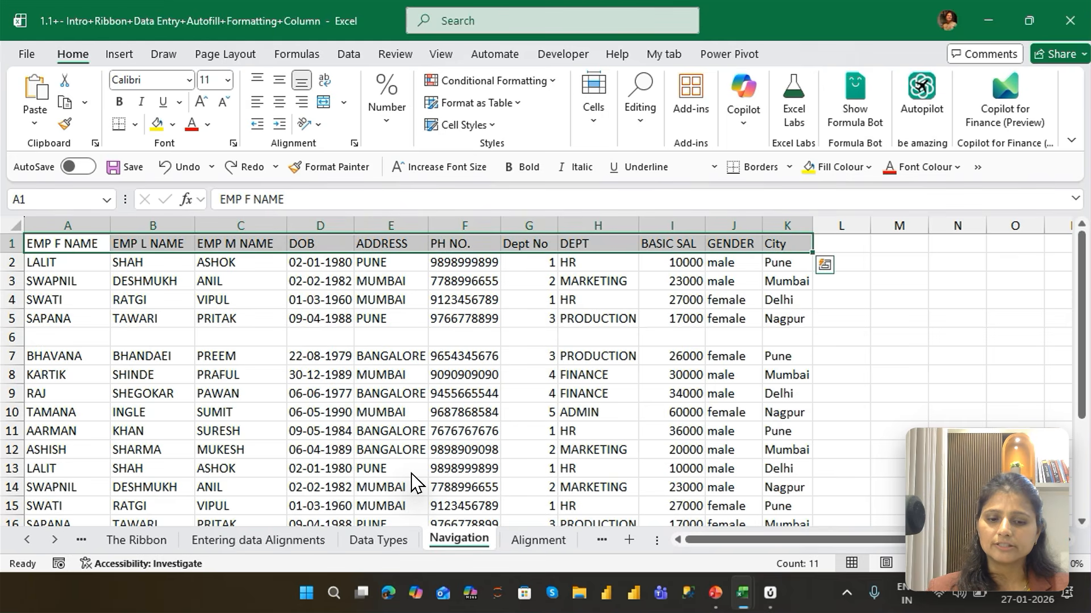
key(ctrl+shift+Left)
key(ctrl+shift+Down)
key(ctrl+shift+Down)
key(ctrl+shift+Down)
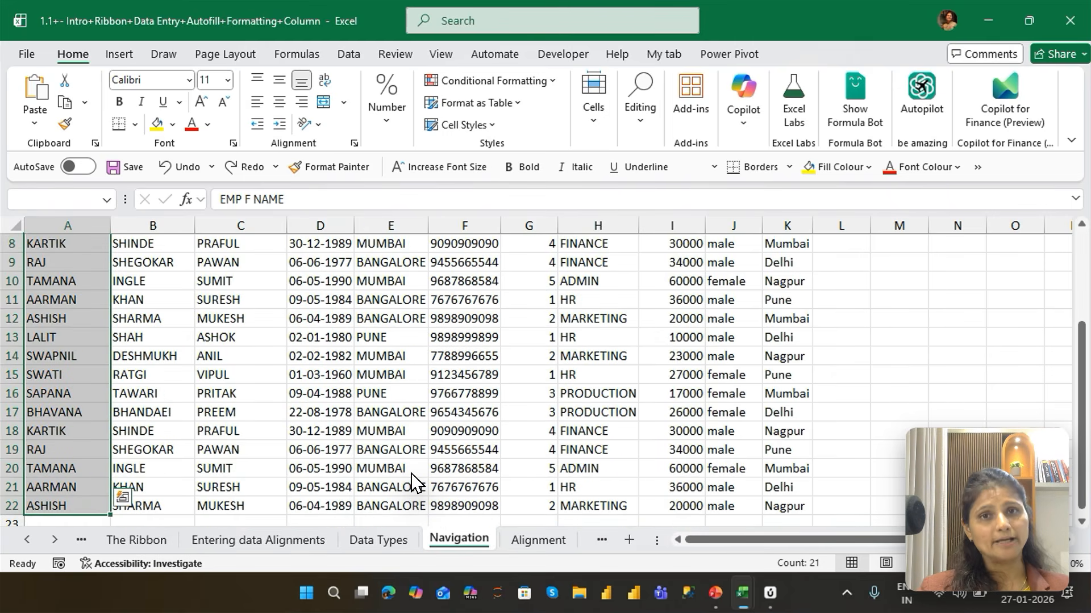
Step: Select the header cells A1:K1 again, and from A1 extend a new selection down column A
key(ctrl+Home)
key(ctrl+shift+Right)
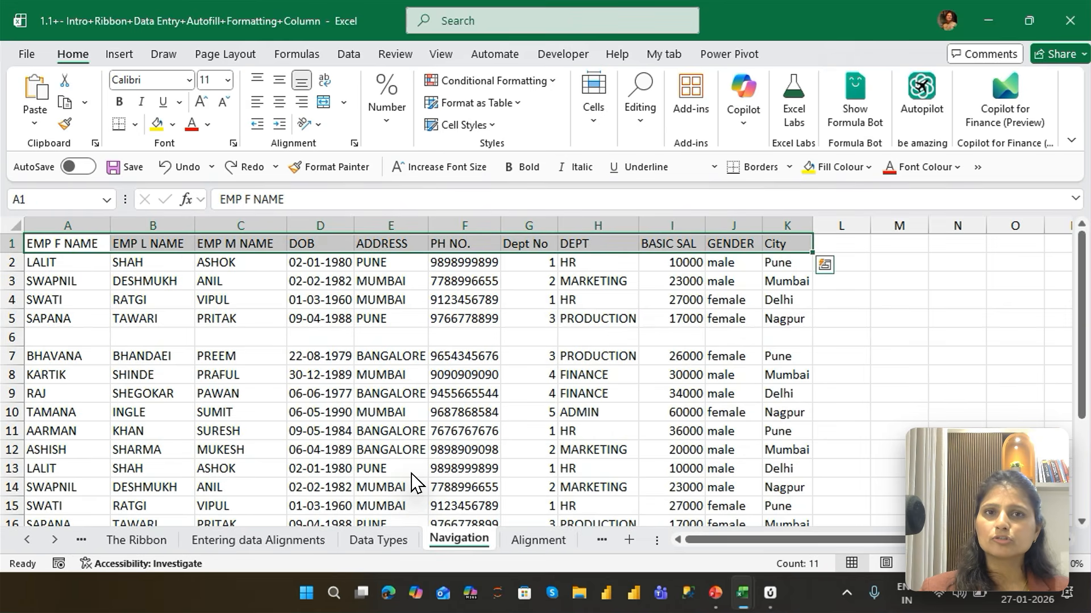
key(ctrl+Home)
key(ctrl+shift+Down)
key(ctrl+shift+Down)
key(ctrl+shift+Down)
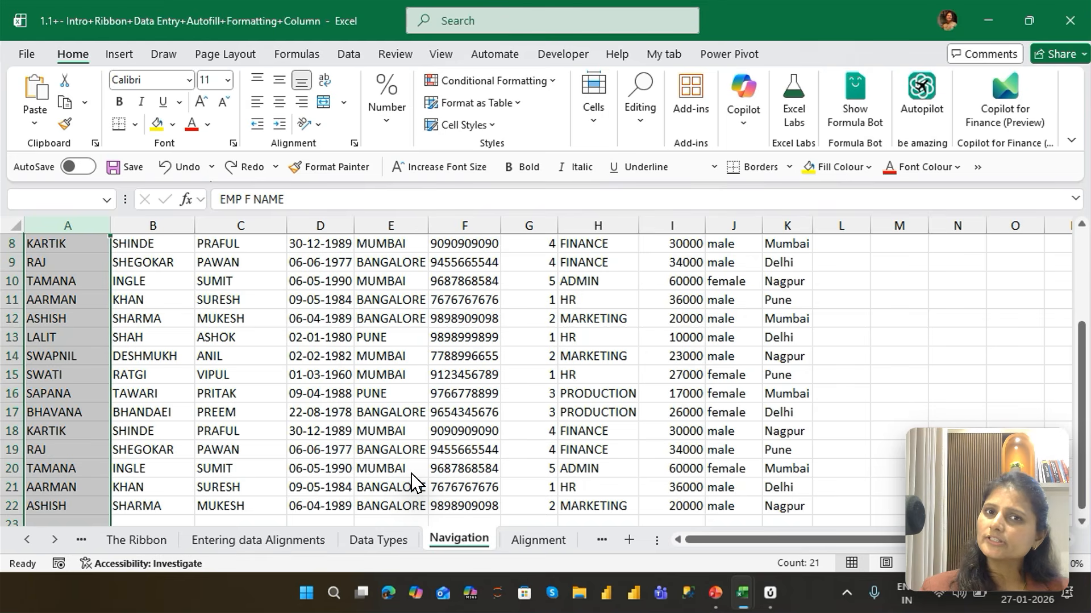
Step: Select the header cells A1:K1 from A1 and widen the selection to the entire row 1
key(ctrl+Home)
key(ctrl+shift+Right)
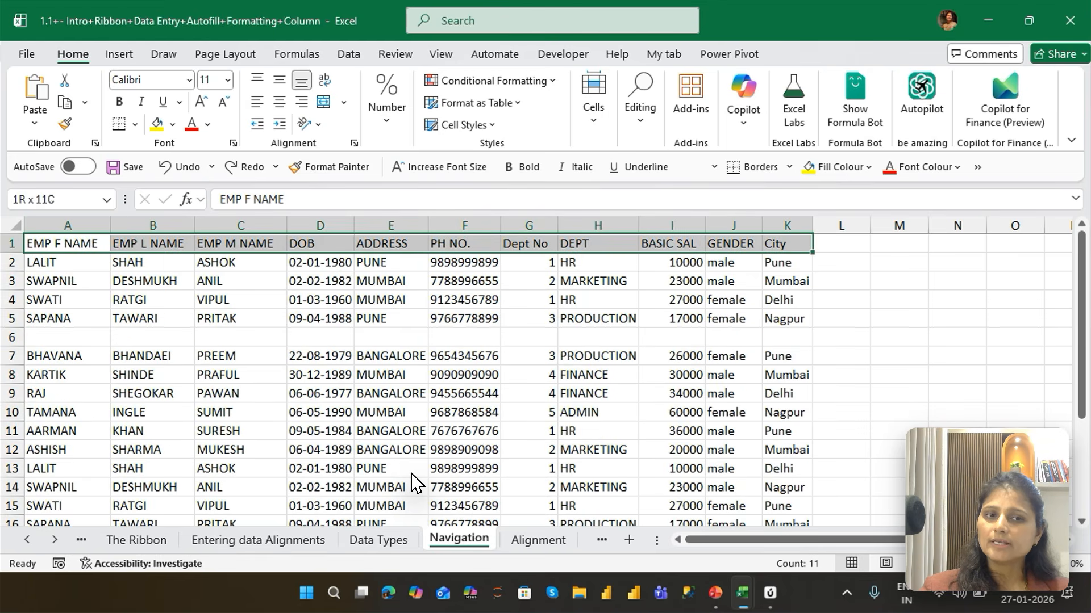
key(shift+space)
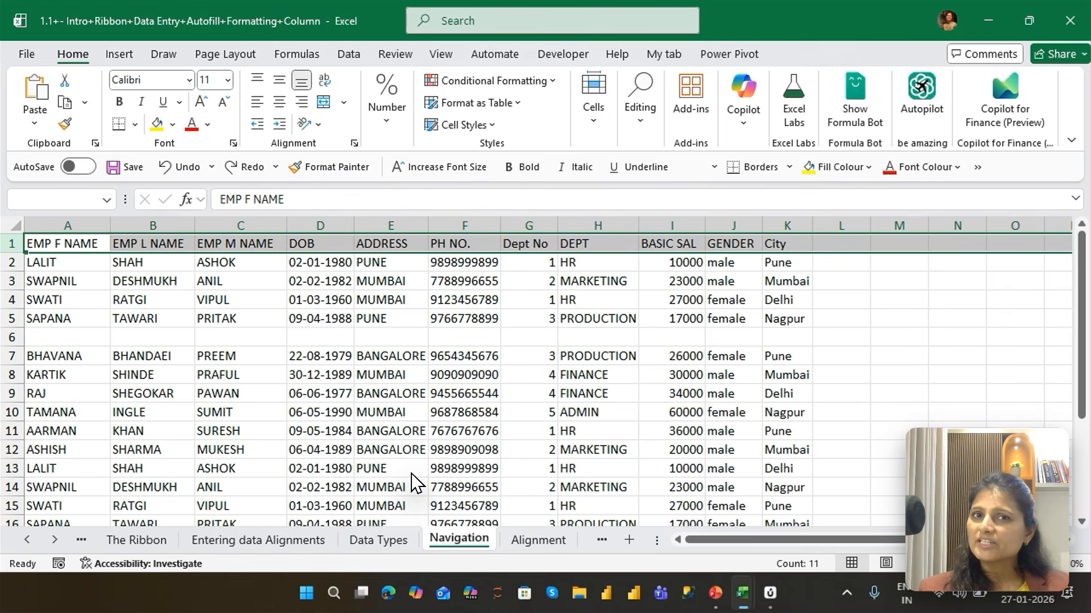
Step: Reduce the row selection to A1:K1 and extend it down to row 22 to cover the whole dataset
key(ctrl+shift+Left)
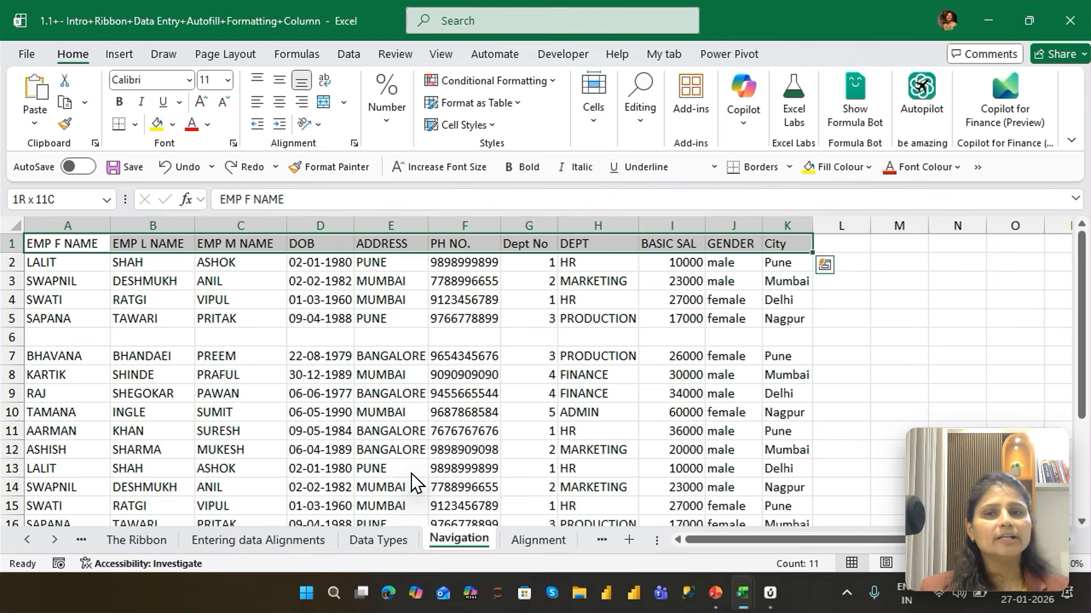
key(ctrl+shift+Down)
key(ctrl+shift+Down)
key(ctrl+shift+Down)
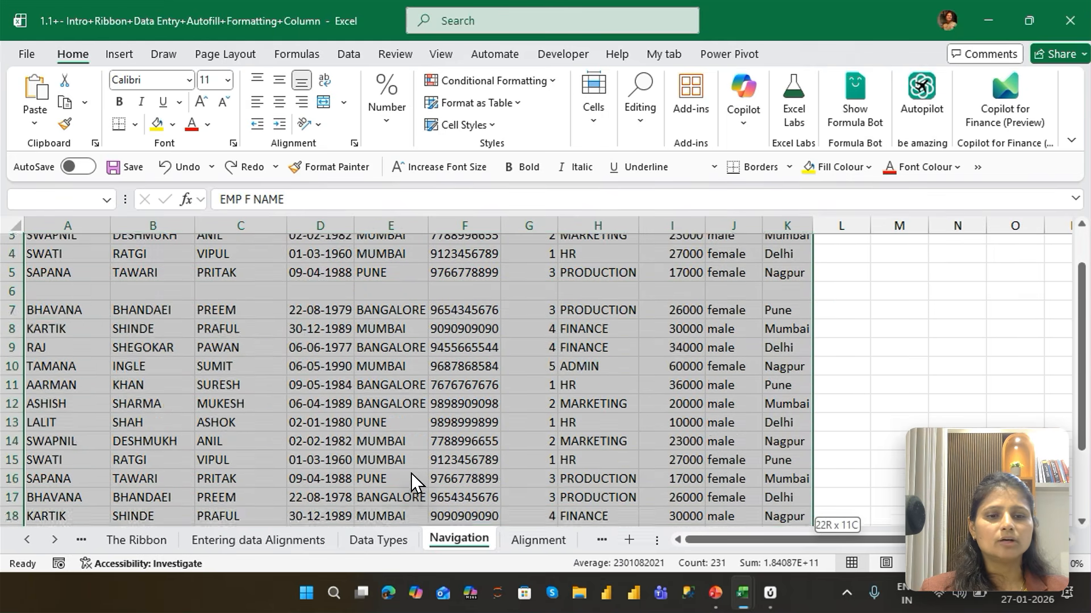
Step: Select A1:A22 downward from A1, widen the selection across to column K, and return to A1
key(ctrl+Home)
key(ctrl+shift+Down)
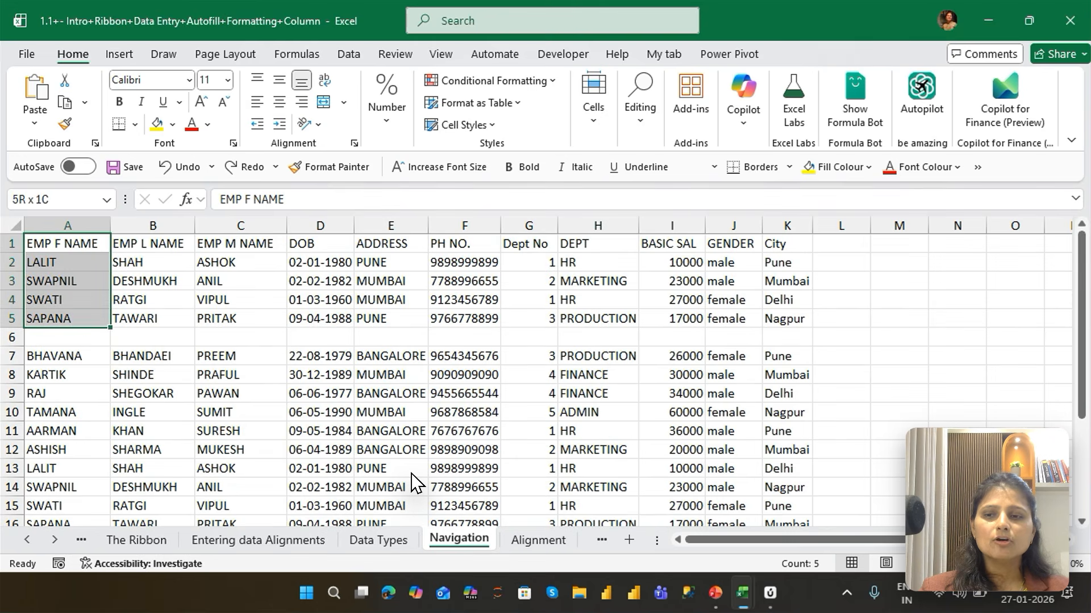
key(ctrl+shift+Down)
key(ctrl+shift+Down)
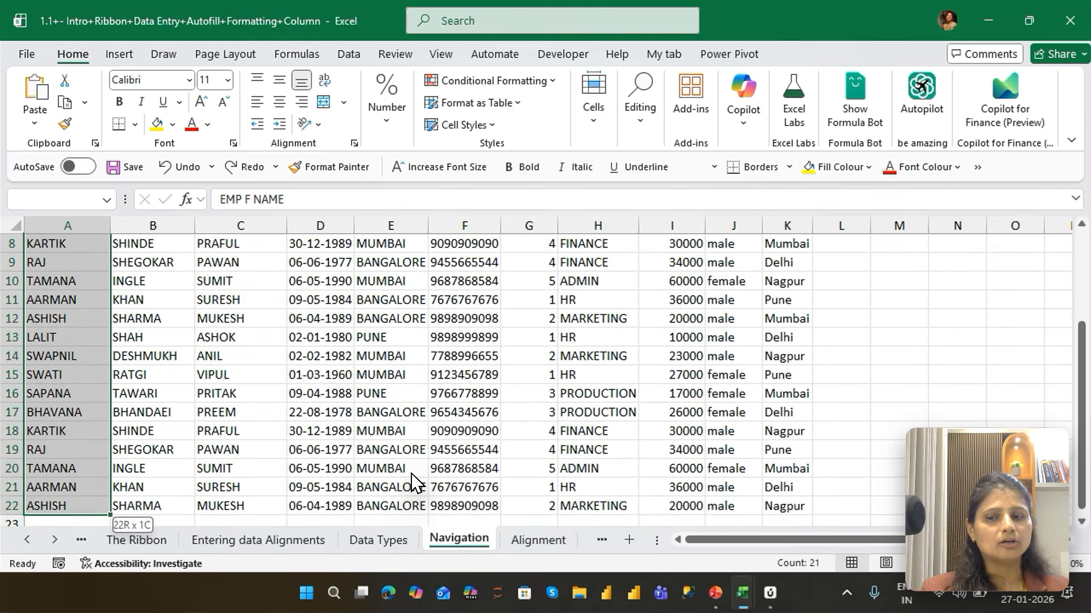
key(ctrl+shift+Right)
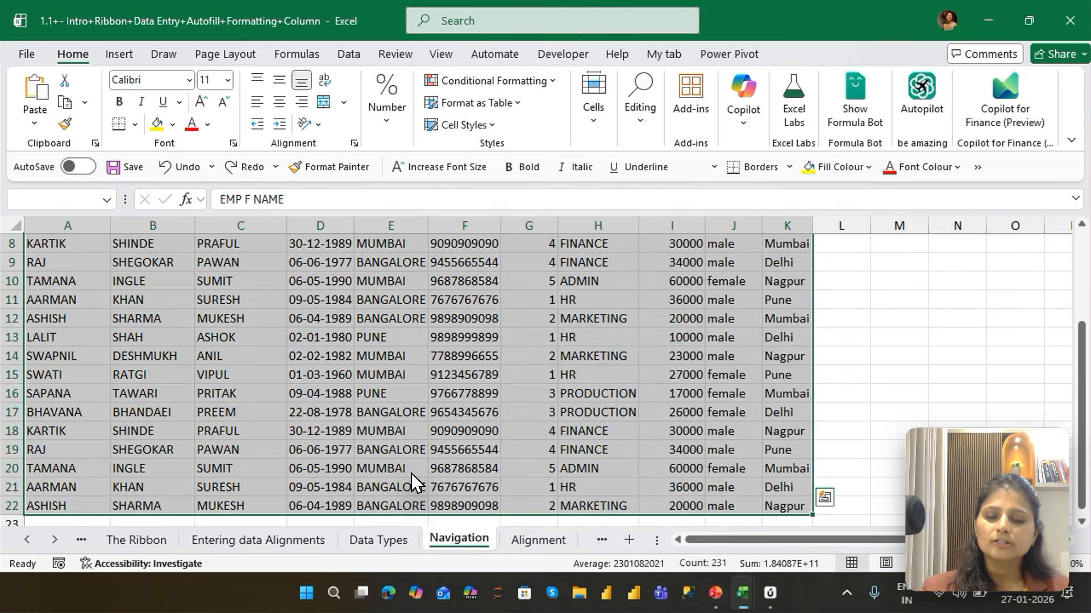
key(ctrl+Home)
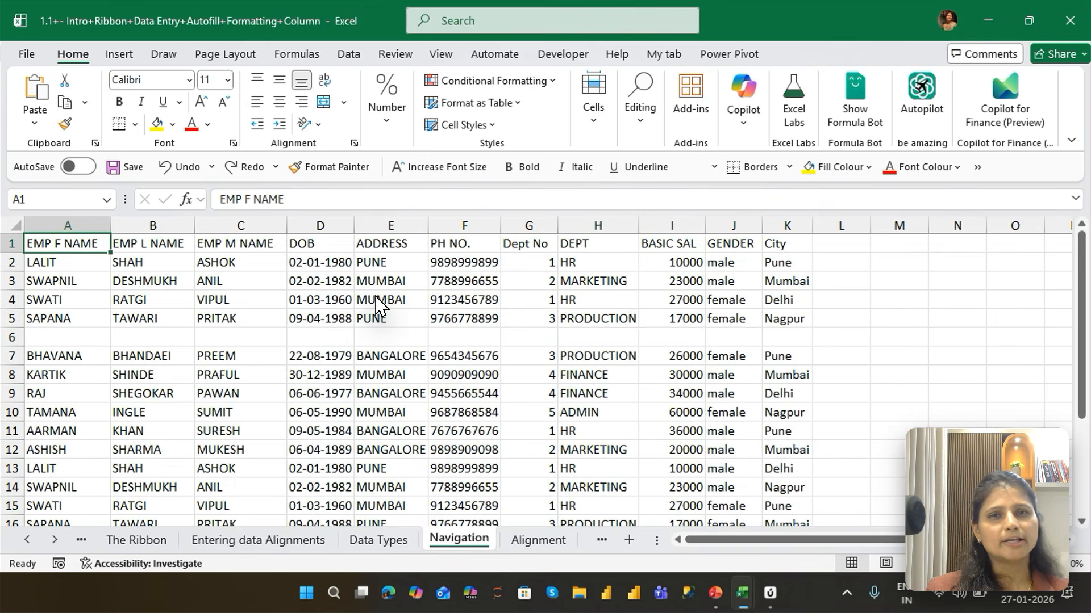
Step: Select the data block above blank row 6 from A1, and the block below it from D10
key(ctrl+a)
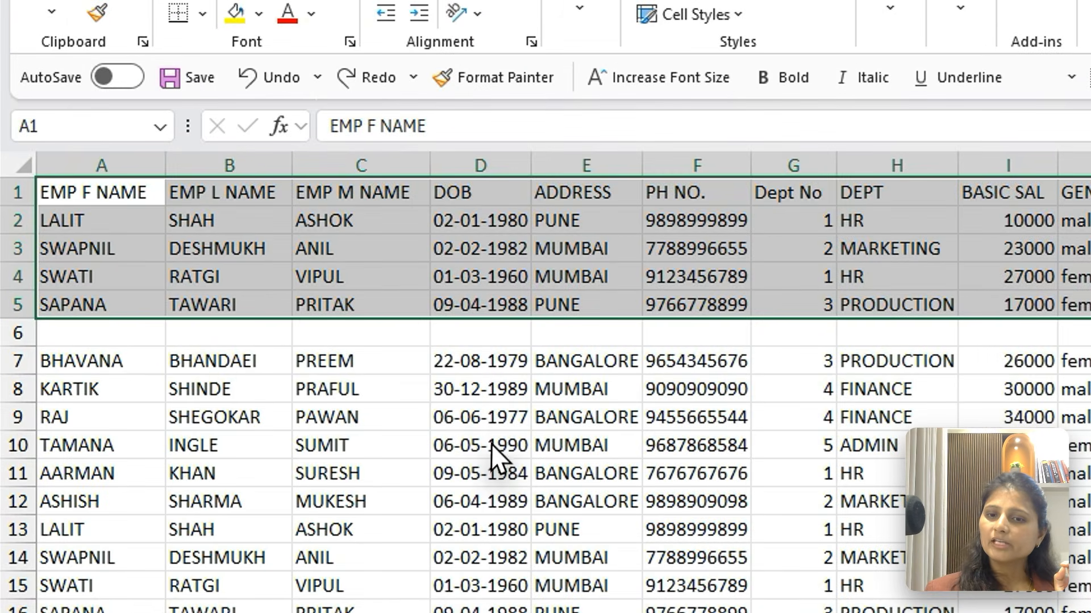
click(327, 412)
key(ctrl+a)
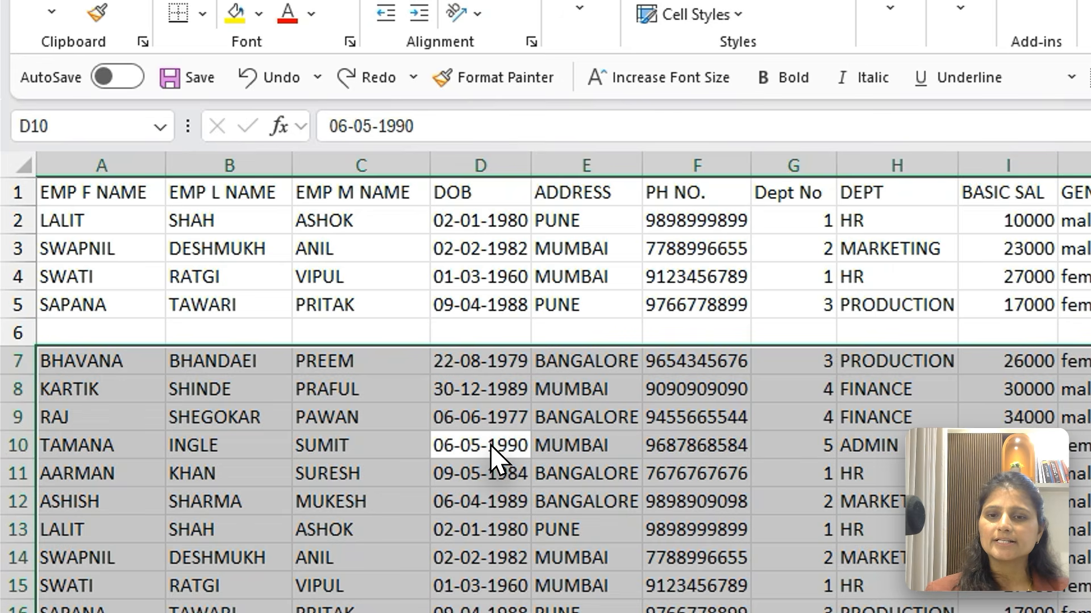
Step: Select both data blocks as one region from blank cell E6, and the entire worksheet from empty cell P3
click(569, 326)
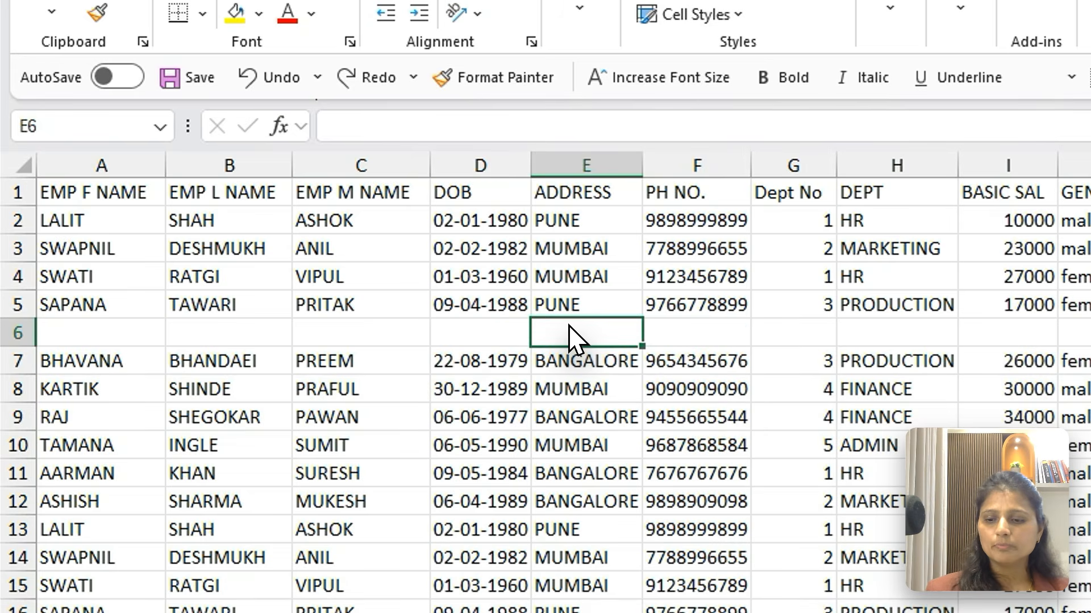
key(ctrl+a)
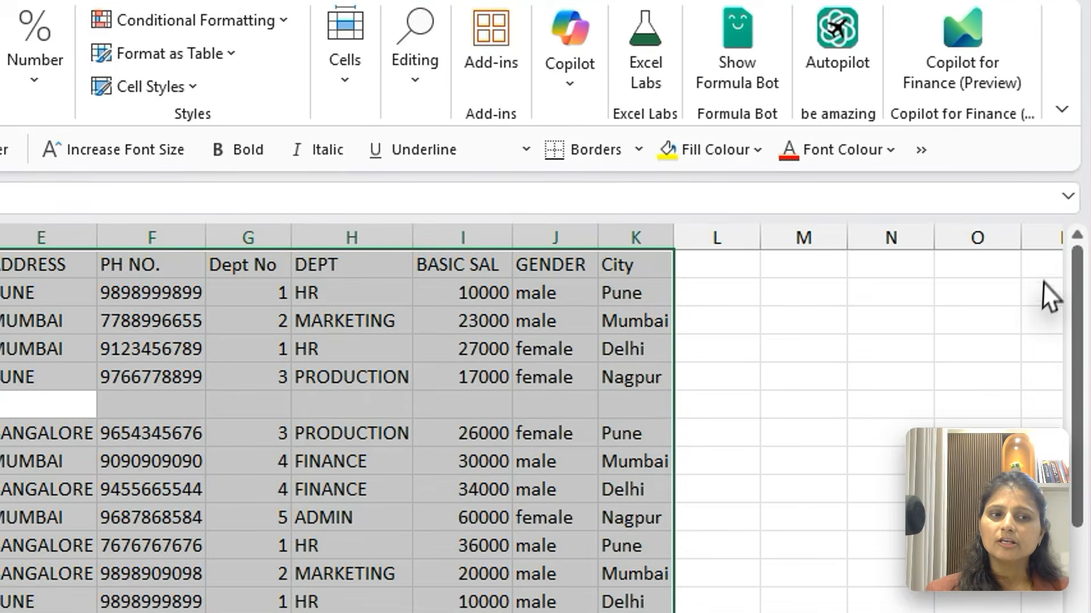
click(1049, 284)
key(ctrl+a)
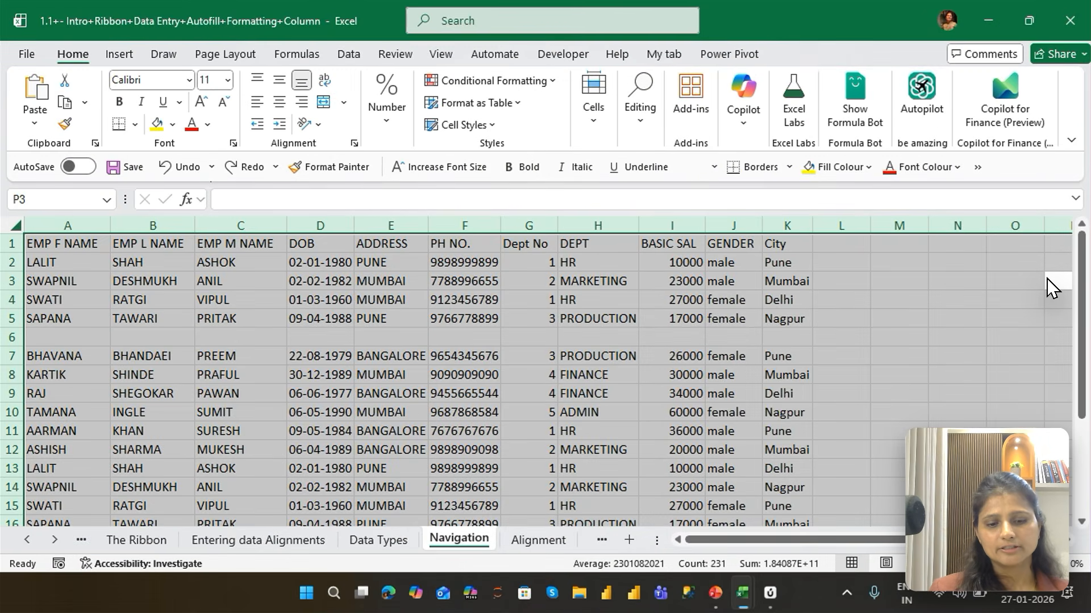
Step: Clear the whole-sheet selection by jumping to K1 and return to cell A1
key(ctrl+Left)
key(ctrl+Up)
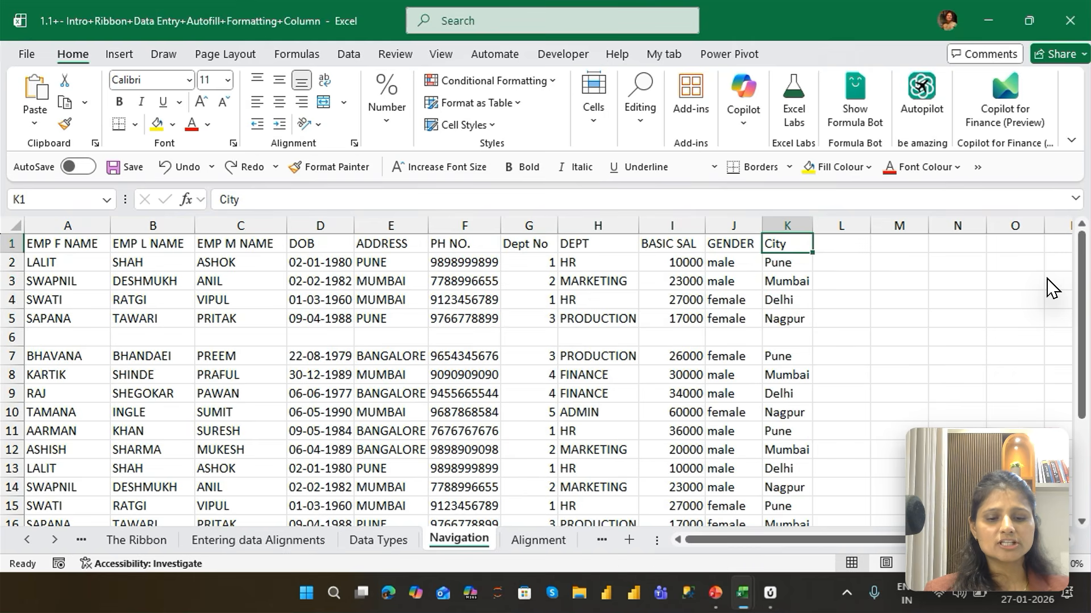
key(ctrl+Left)
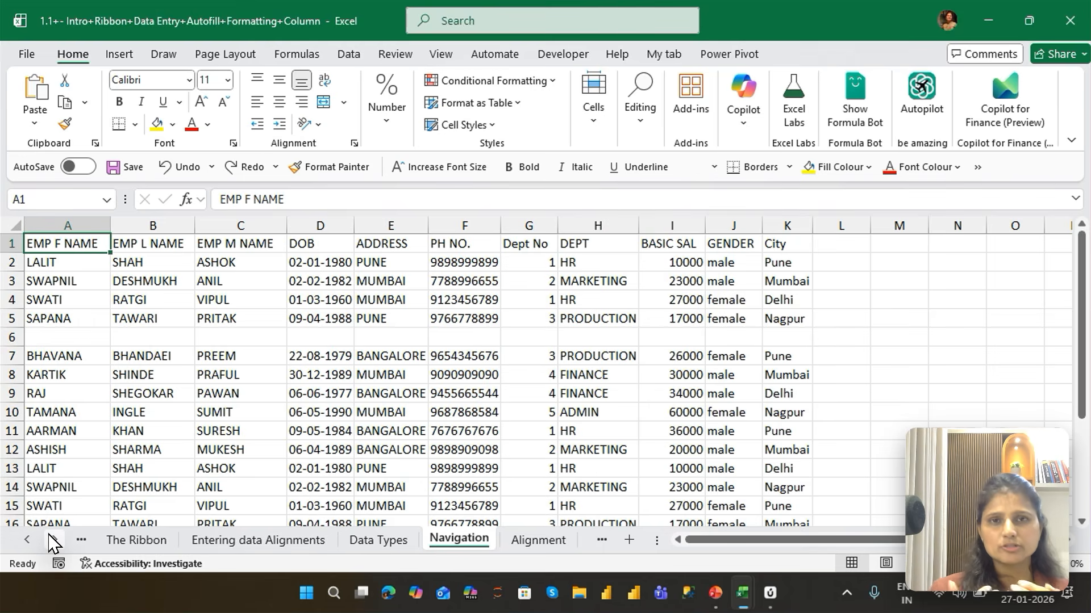
Step: Move down column A one cell at a time, and jump back up to A1
key(Down)
key(Down)
key(Down)
key(Down)
key(Down)
key(Down)
key(Down)
key(Down)
key(Down)
key(Down)
key(Down)
key(Down)
key(Down)
key(Down)
key(Down)
key(Down)
key(Down)
key(Down)
key(Down)
key(Down)
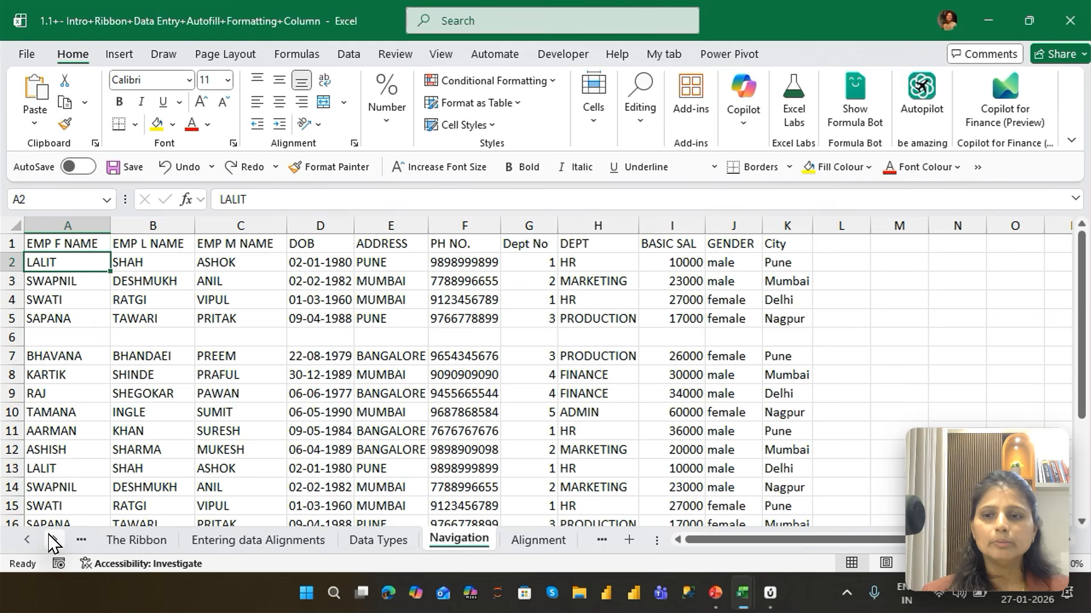
key(ctrl+Up)
key(ctrl+Up)
key(ctrl+Up)
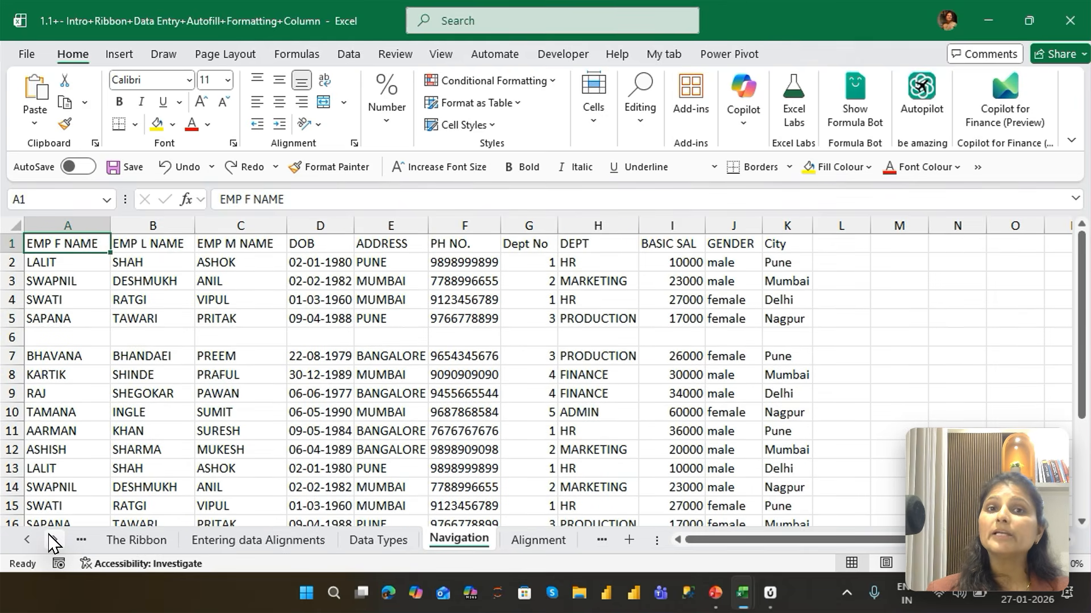
Step: Move down the Navigation sheet one screen at a time from A1 to A91, and back up to A1
key(Page_Down)
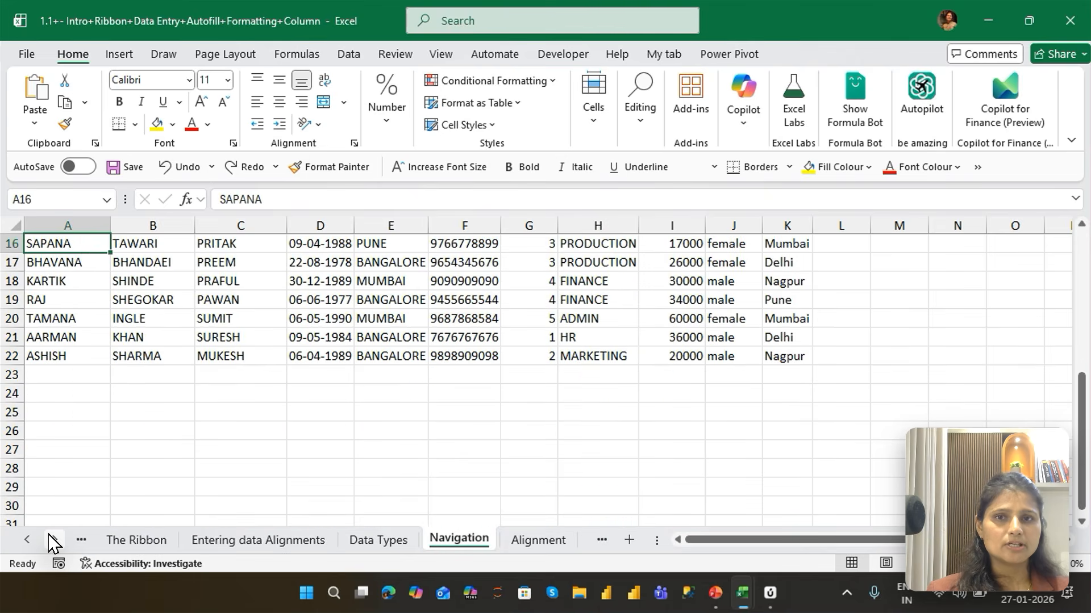
key(Page_Down)
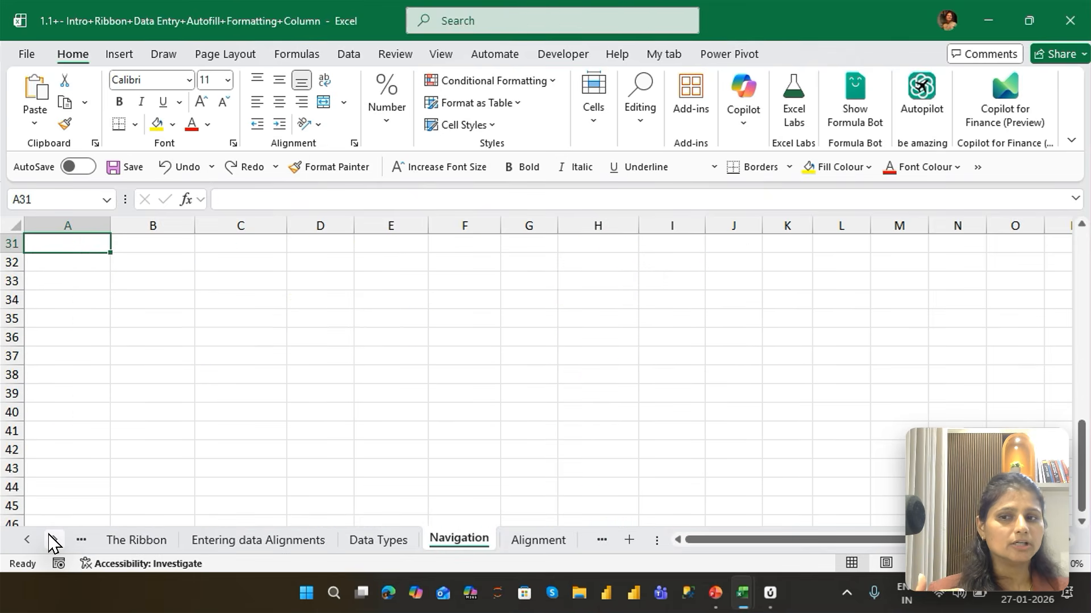
key(Page_Down)
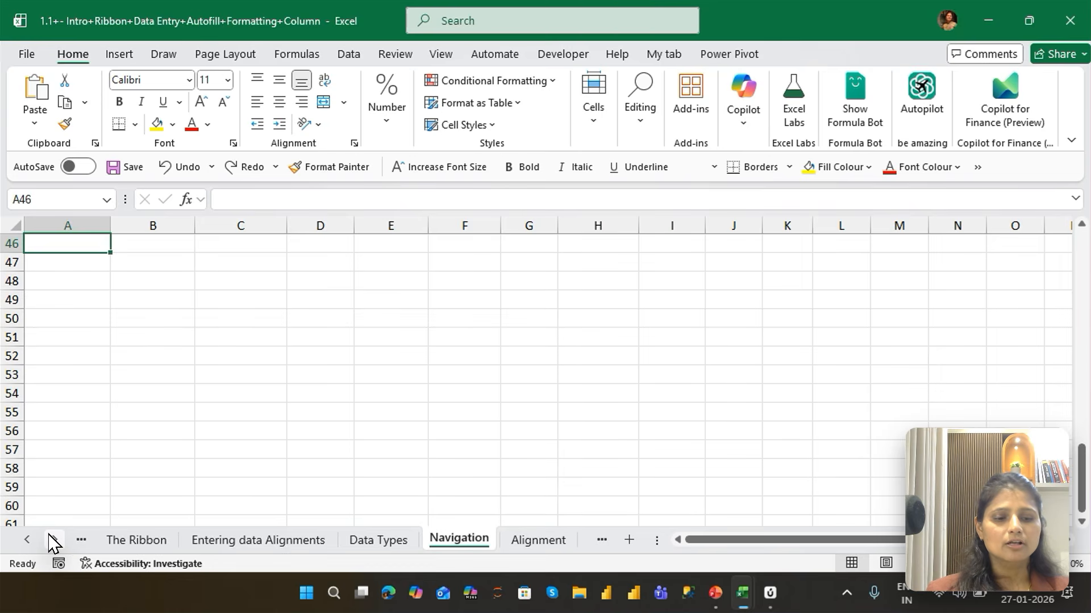
key(Page_Down)
key(Page_Down)
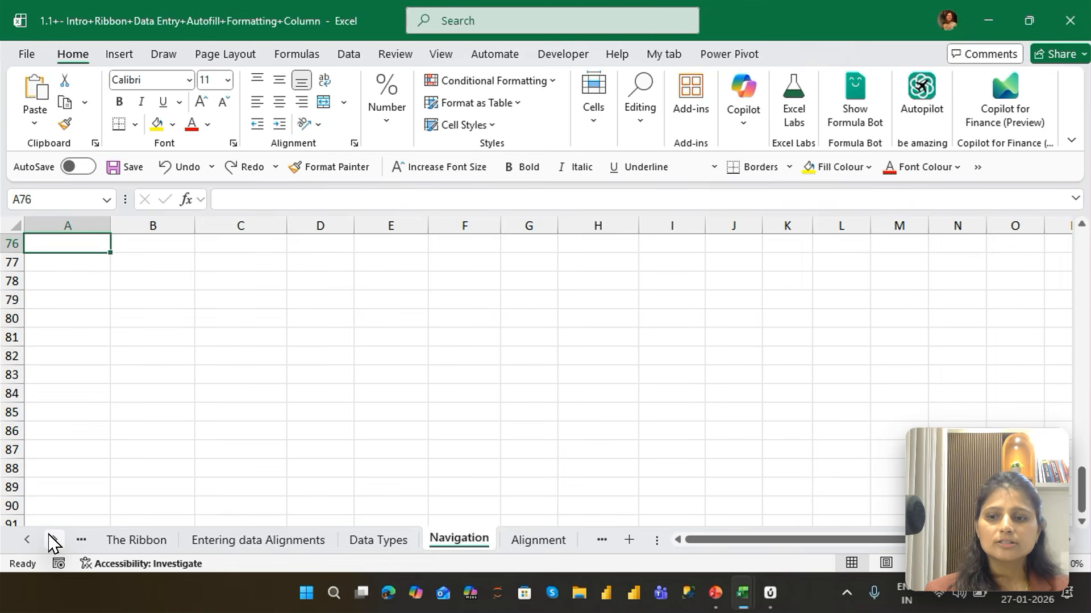
key(Page_Down)
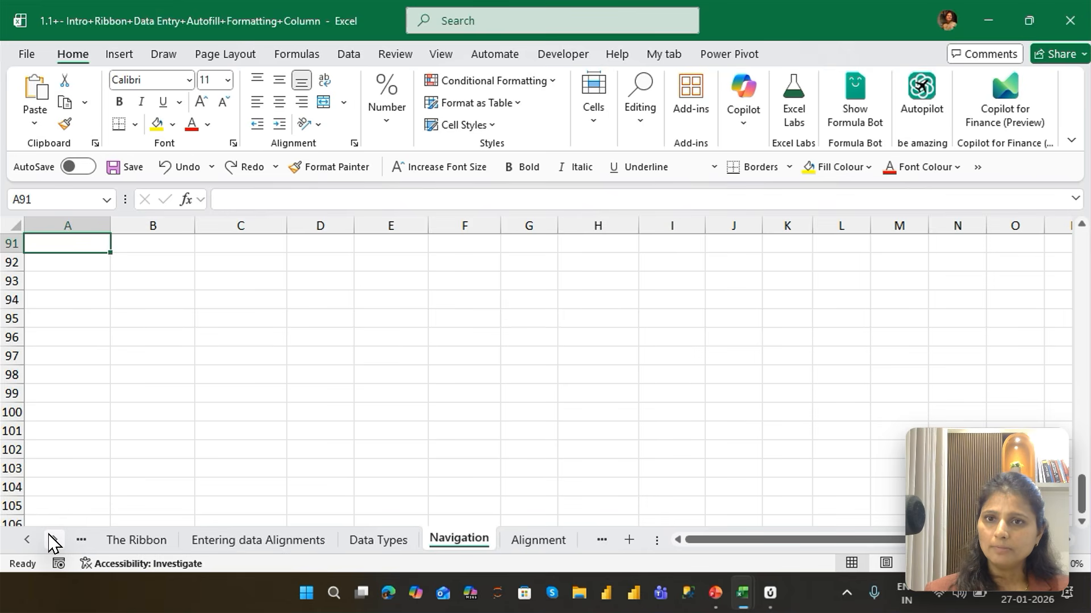
key(Page_Up)
key(Page_Up)
key(Page_Up)
key(Page_Up)
key(Page_Up)
key(Page_Up)
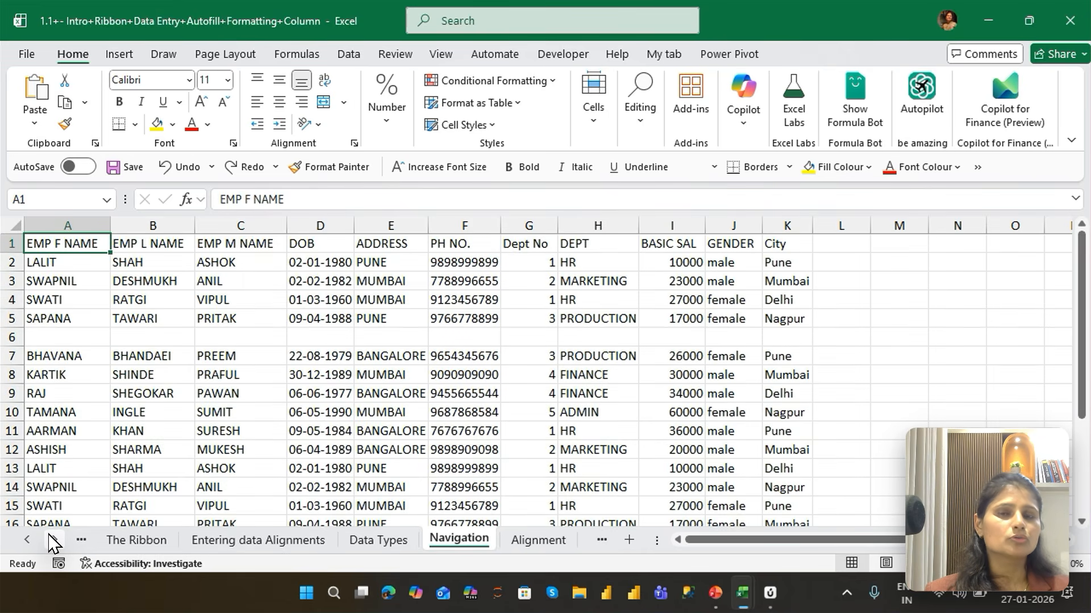
Step: Repeat the screen-by-screen movement from A1 down to A76 and back up to A1
key(Page_Down)
key(Page_Down)
key(Page_Down)
key(Page_Down)
key(Page_Down)
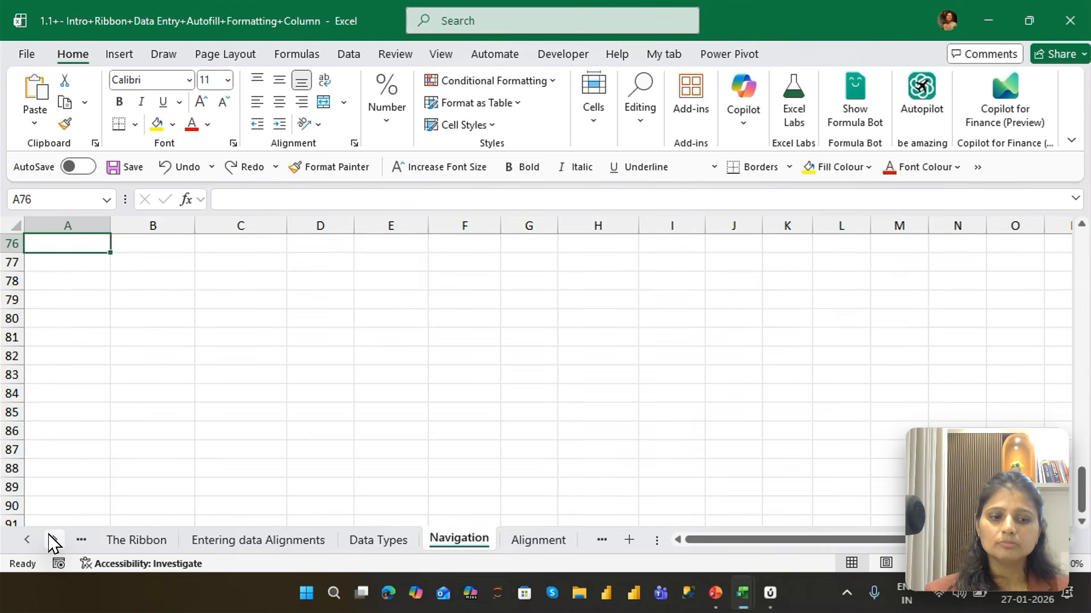
key(Page_Up)
key(Page_Up)
key(Page_Up)
key(Page_Up)
key(Page_Up)
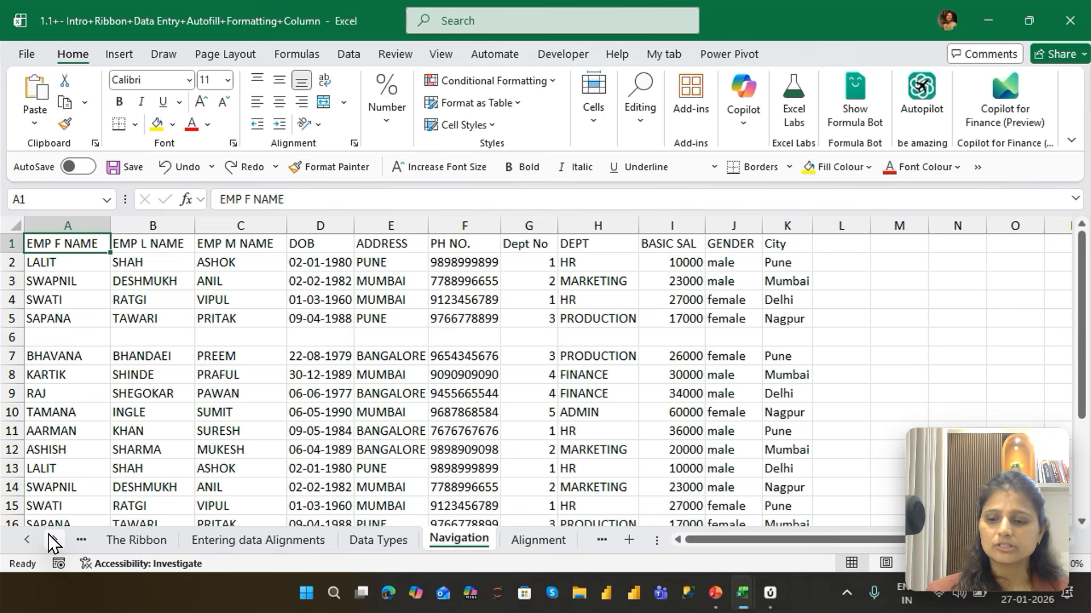
Step: Step back through the worksheets to The Ribbon, and forward again to the Navigation sheet
key(ctrl+Page_Up)
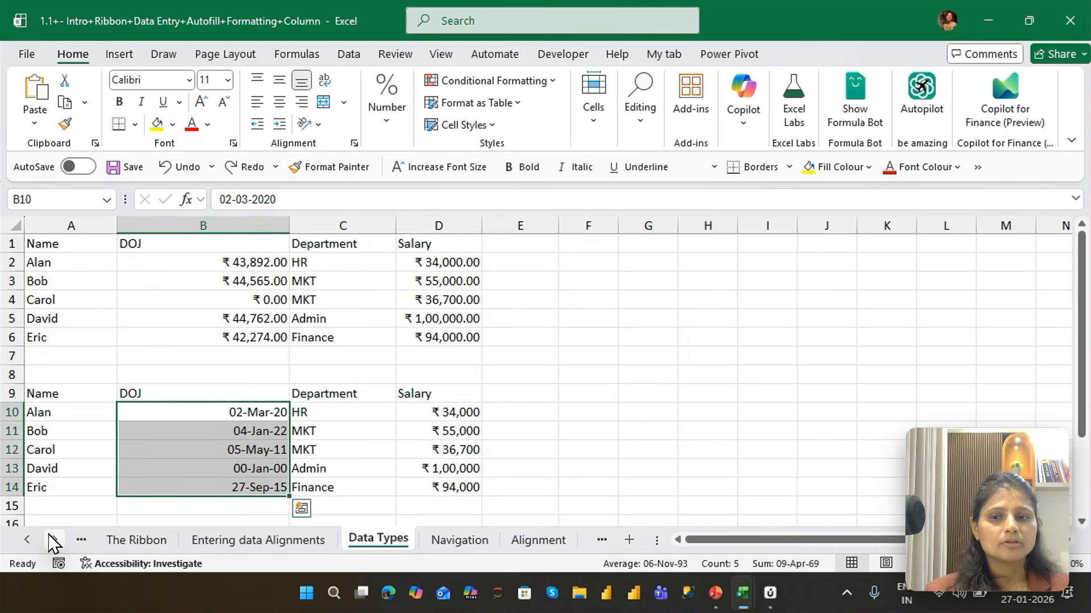
key(ctrl+Page_Up)
key(ctrl+Page_Up)
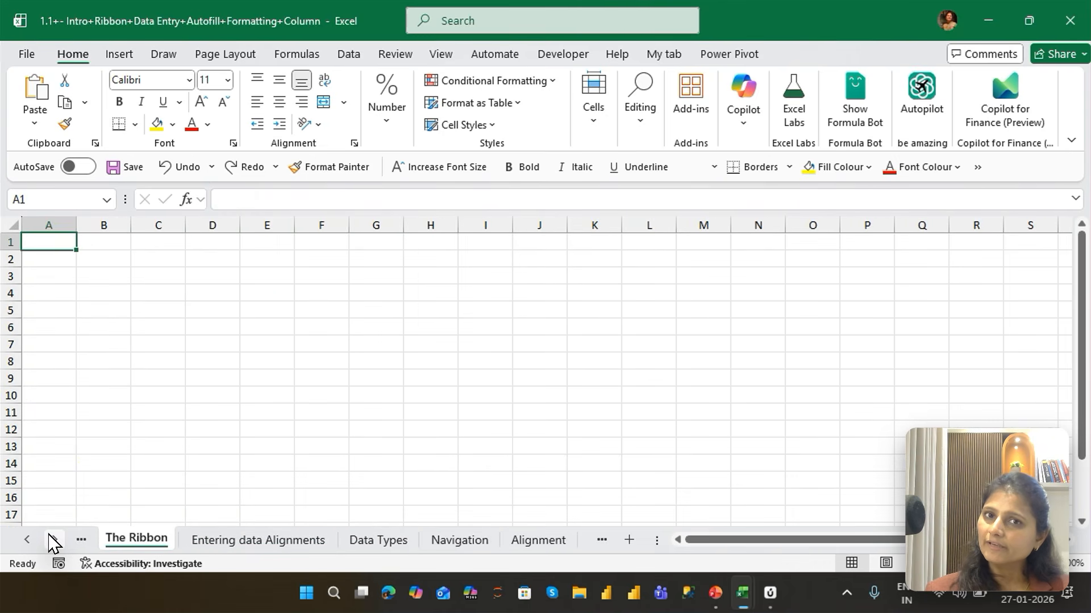
key(ctrl+Page_Down)
key(ctrl+Page_Down)
key(ctrl+Page_Down)
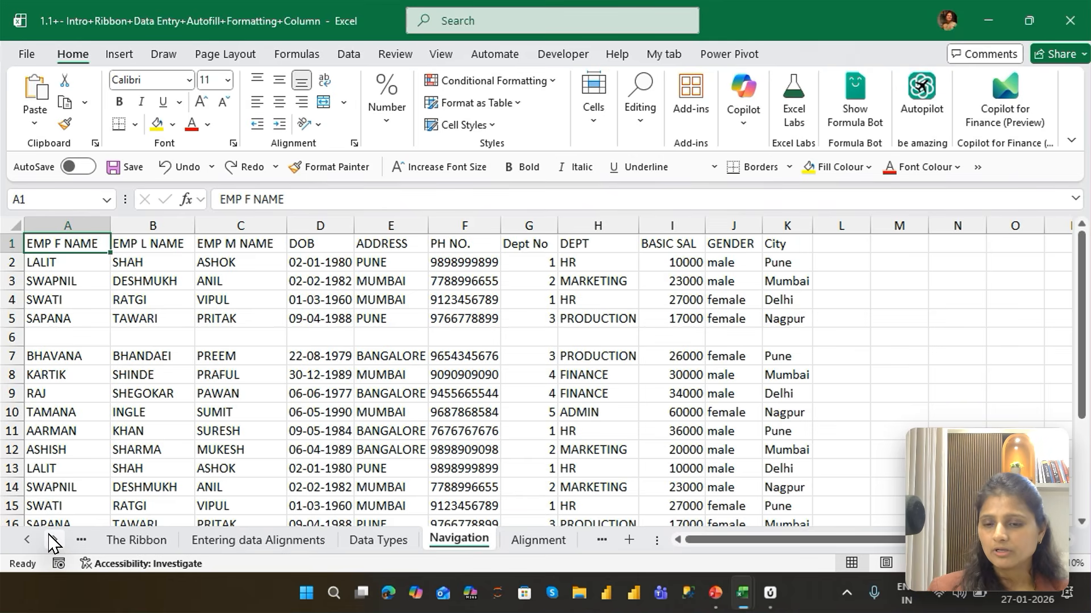
Step: Try editing the header in A1 in place by appending "new data", and discard the edit
key(F2)
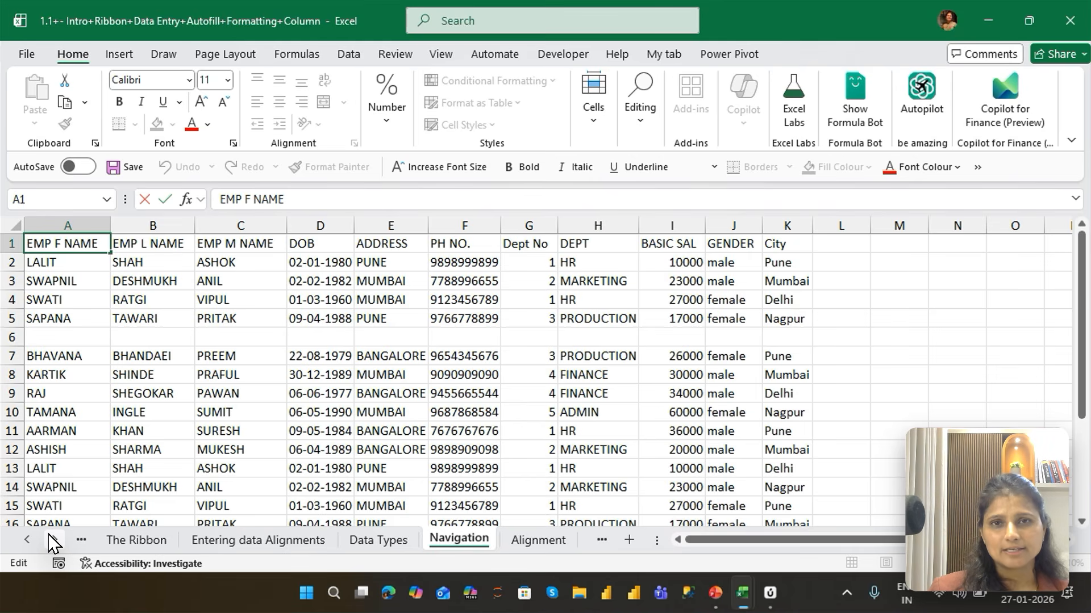
key(Escape)
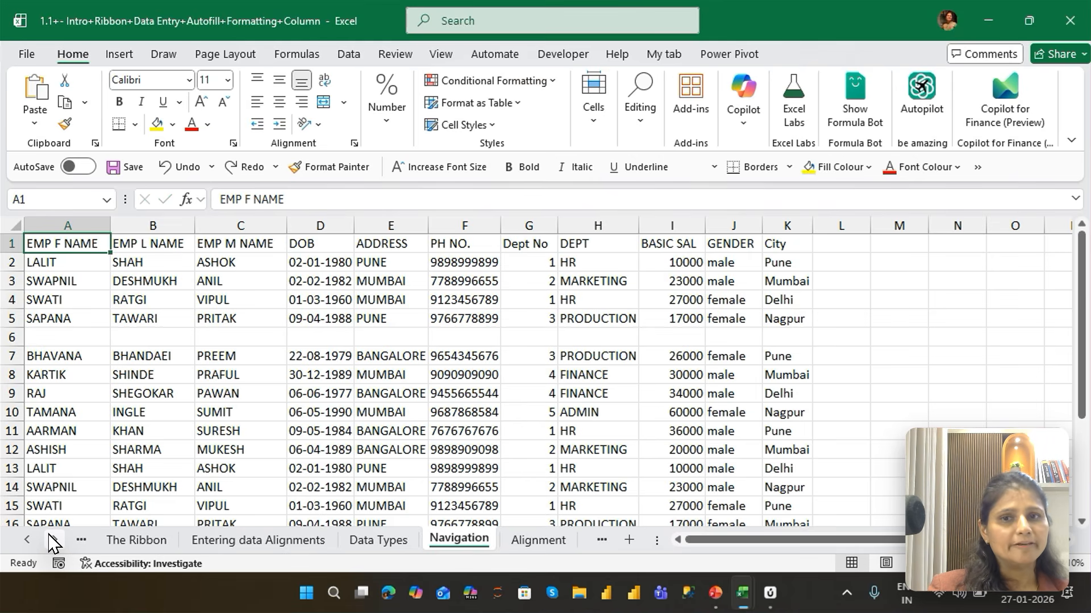
key(F2)
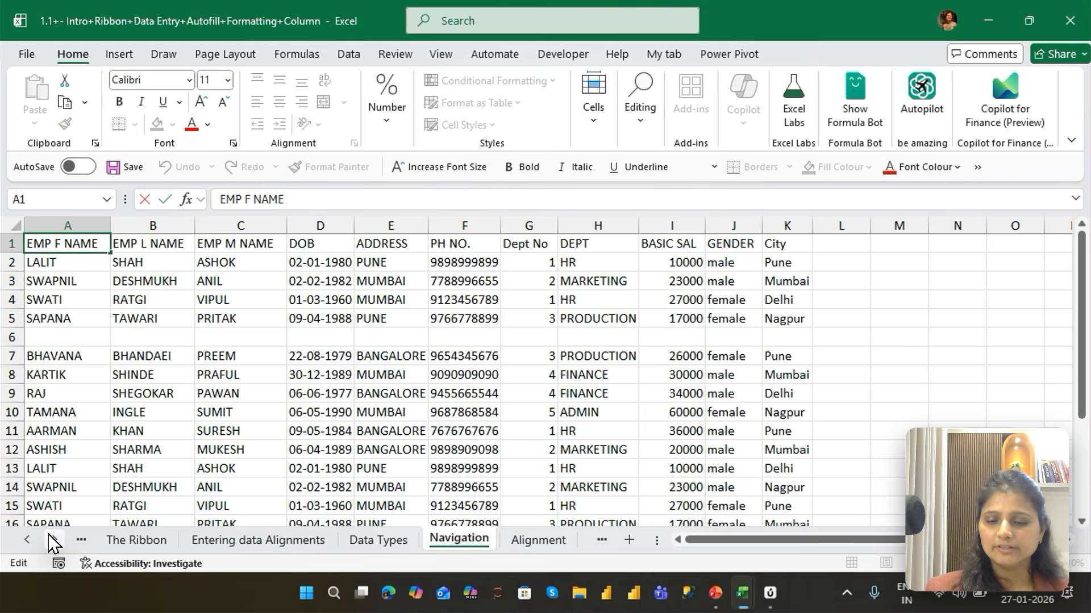
text(new dat)
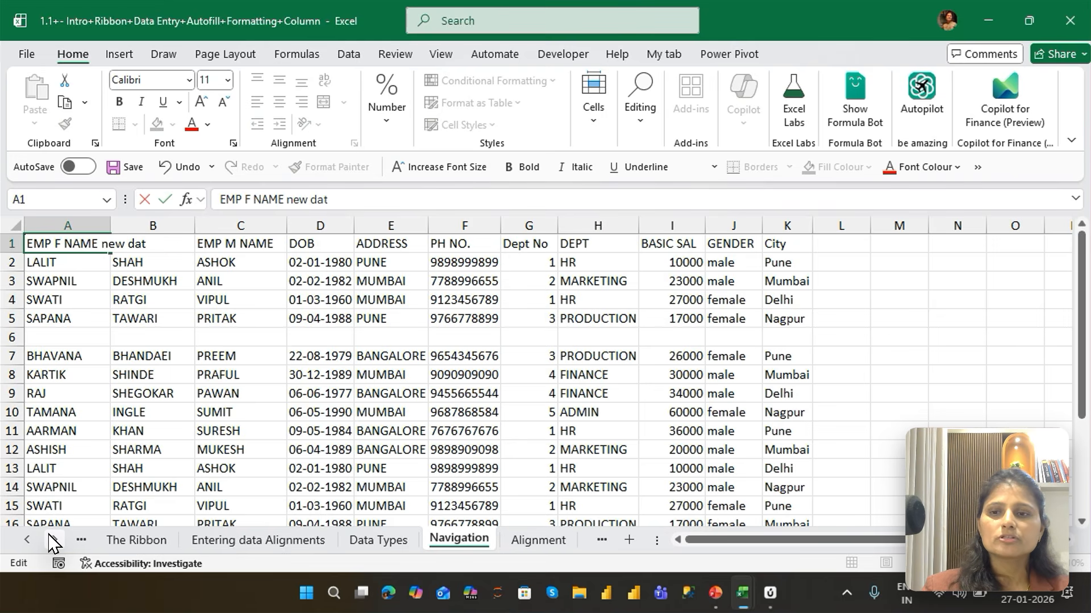
text(a)
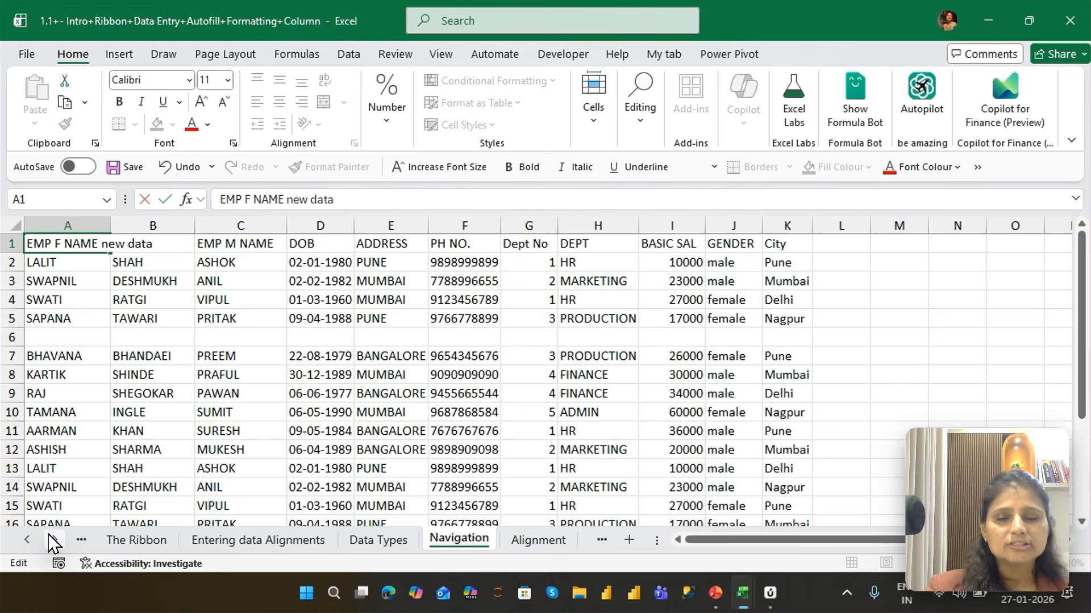
key(Escape)
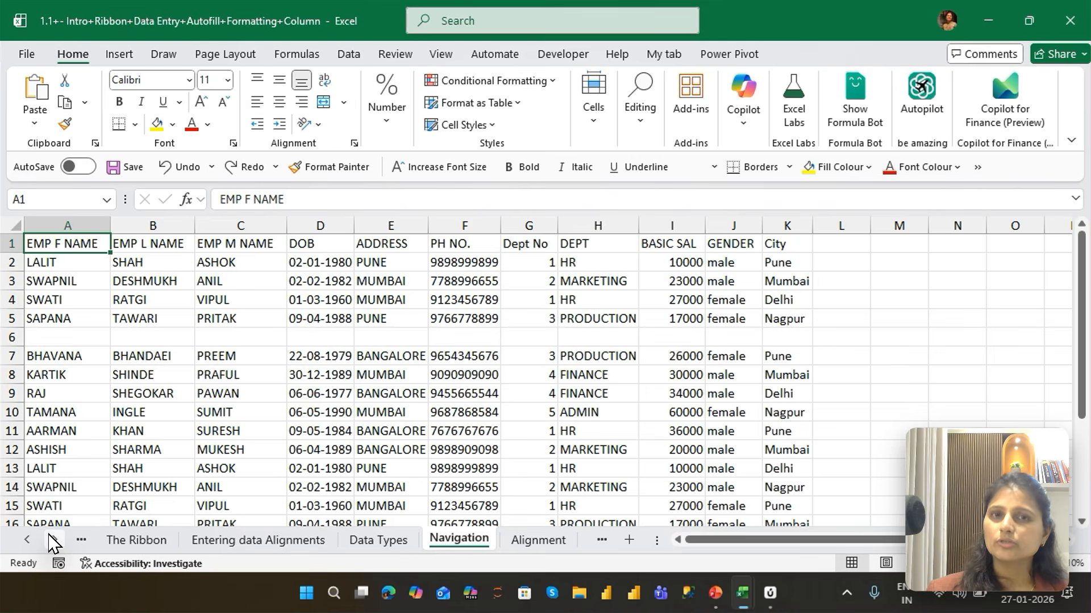
Step: Try appending "next" to the header in A1, and undo the committed entry
key(F2)
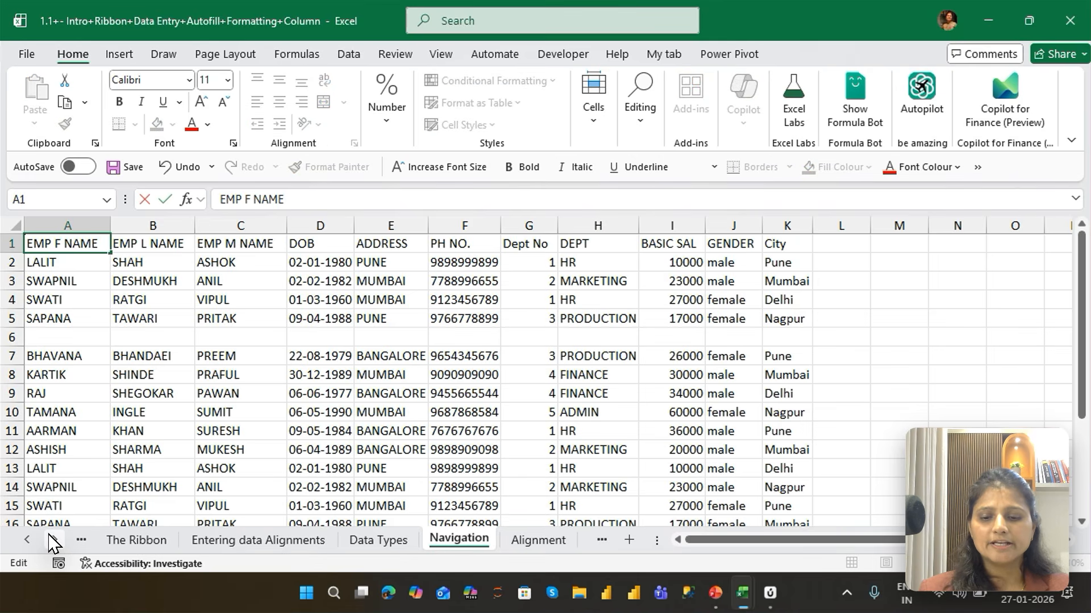
text(next)
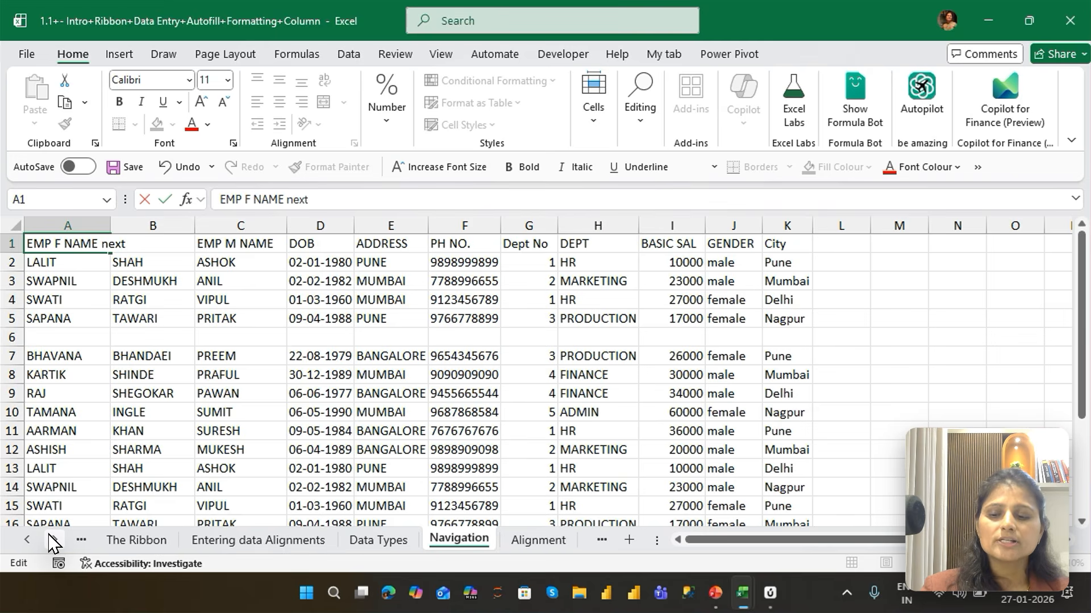
key(Escape)
key(F2)
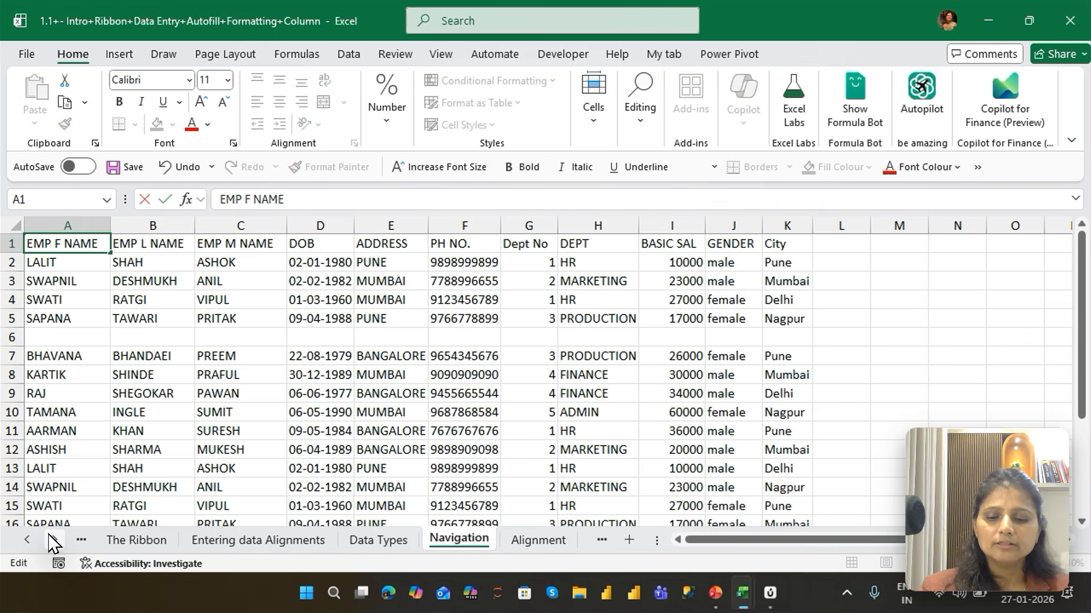
text(next)
key(Return)
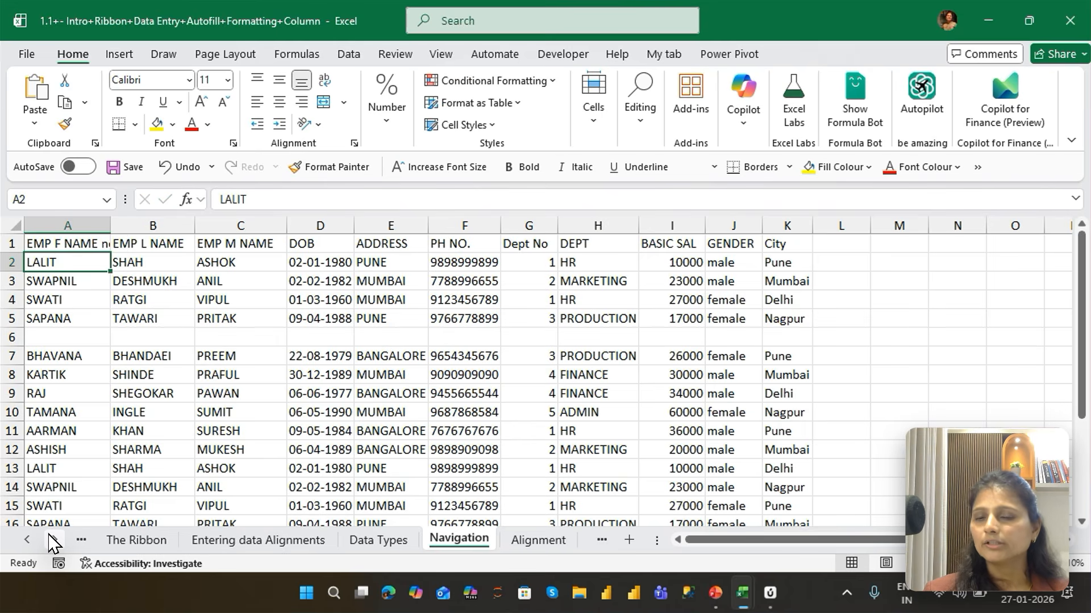
key(ctrl+z)
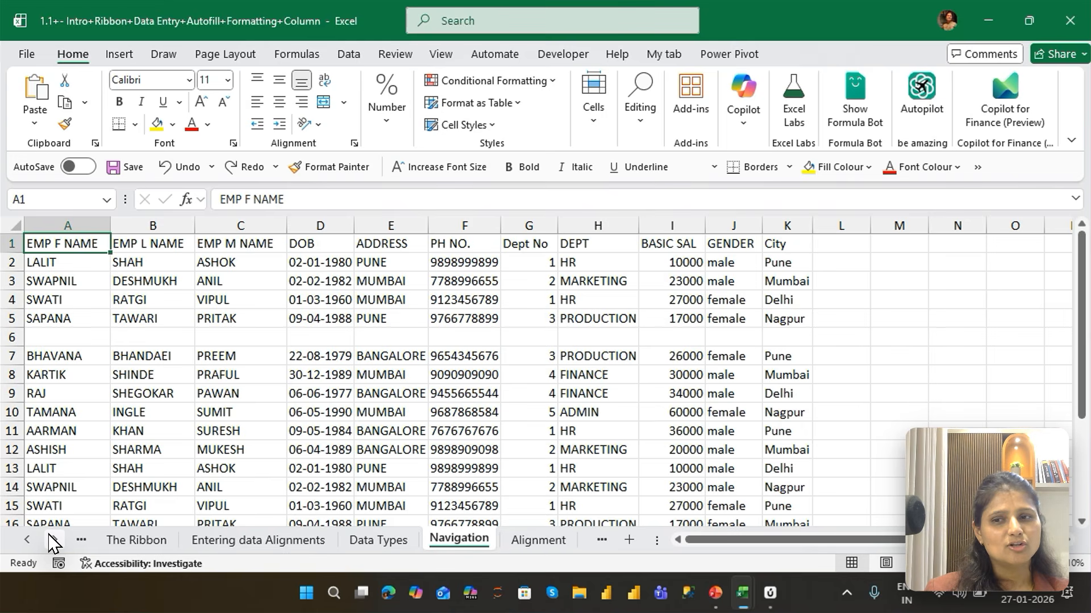
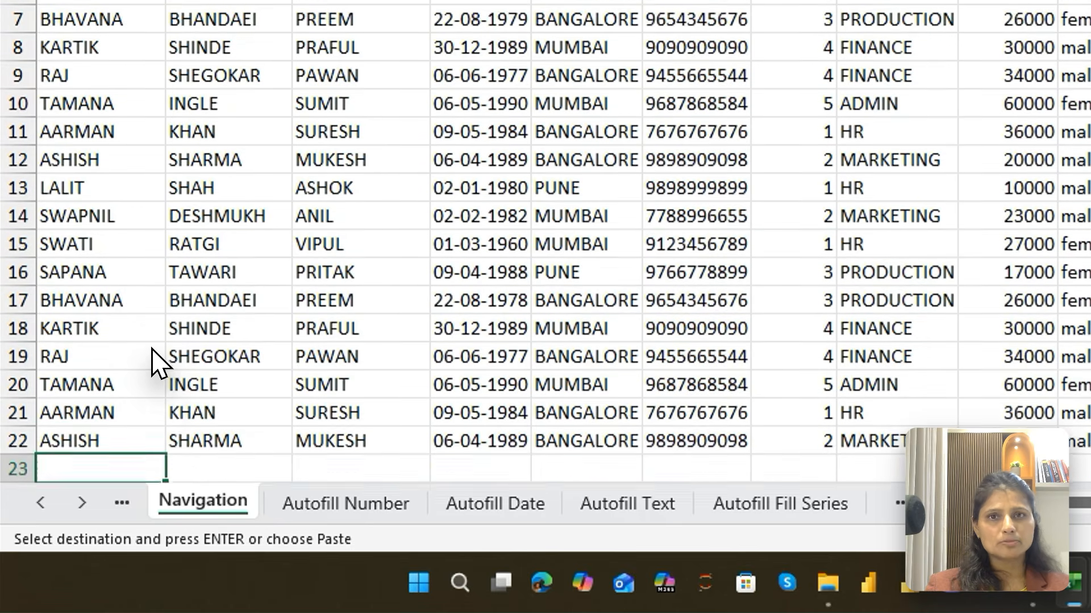
Step: Select the last employee record, A22:K22, and copy it
key(Down)
key(Up)
key(Up)
key(ctrl+shift+Right)
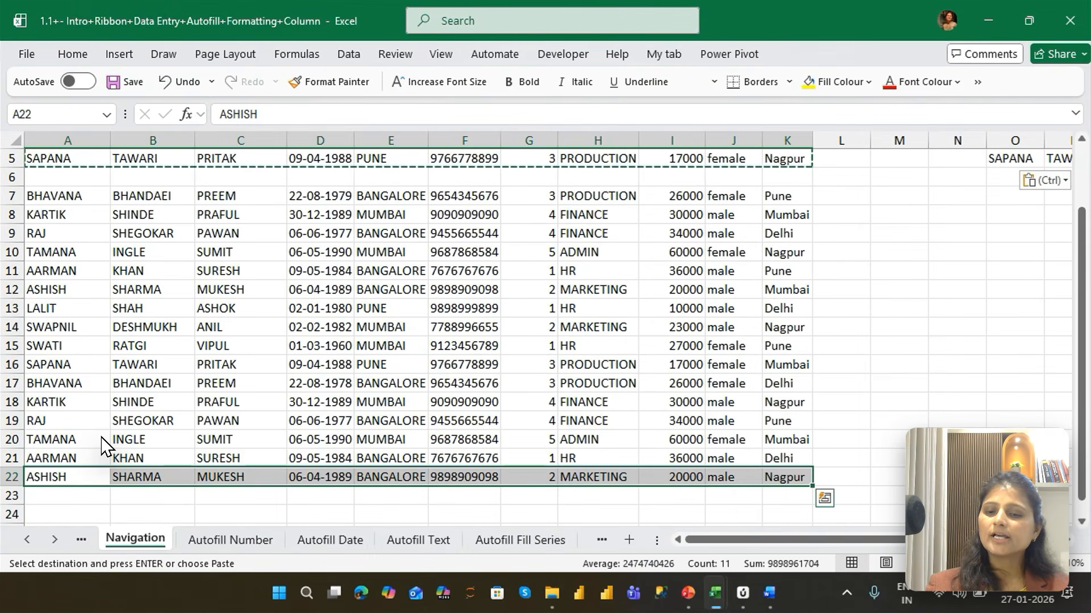
key(ctrl+c)
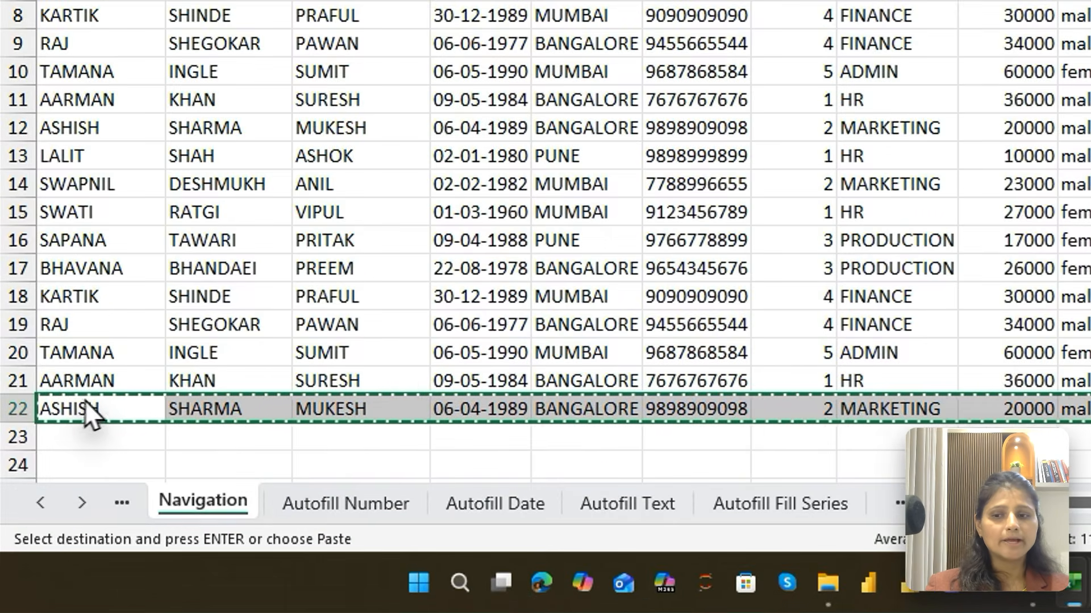
click(66, 477)
click(99, 408)
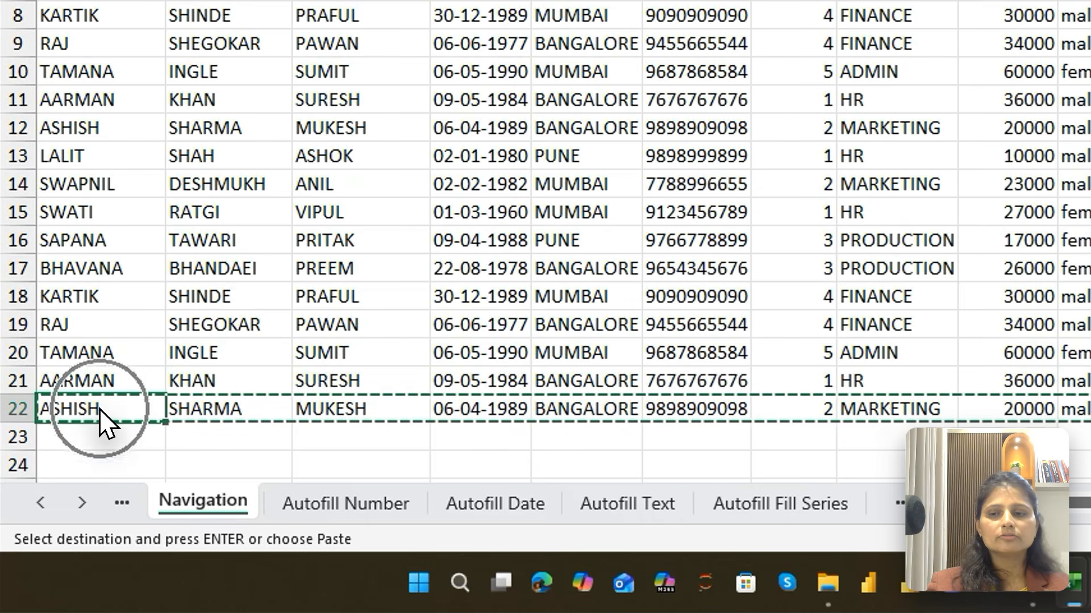
key(ctrl+shift+Right)
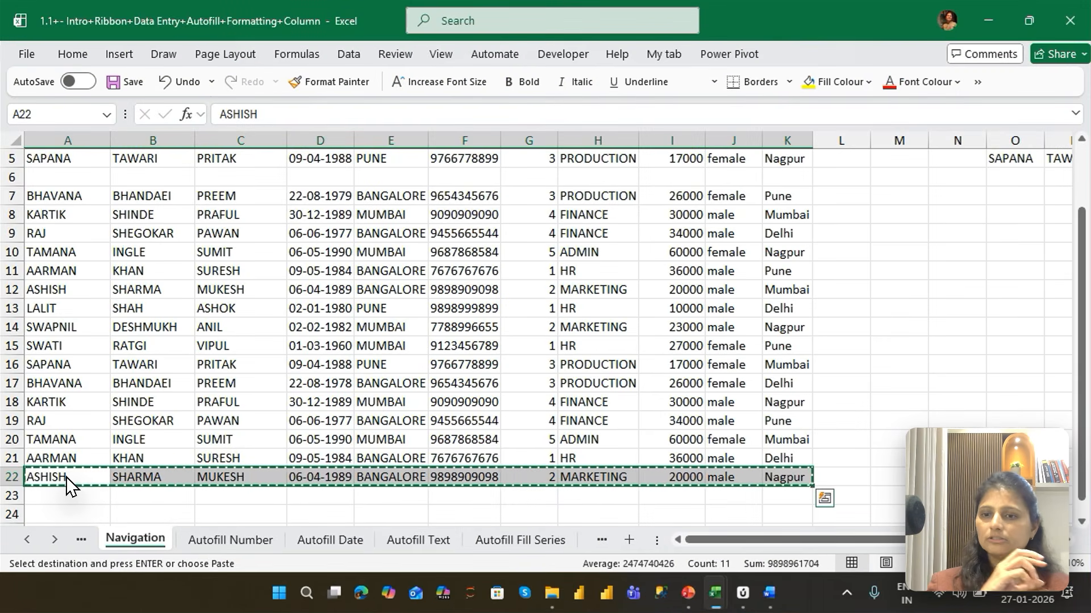
Step: Paste the copied record repeatedly into rows 23 to 26, directly below the original
key(Down)
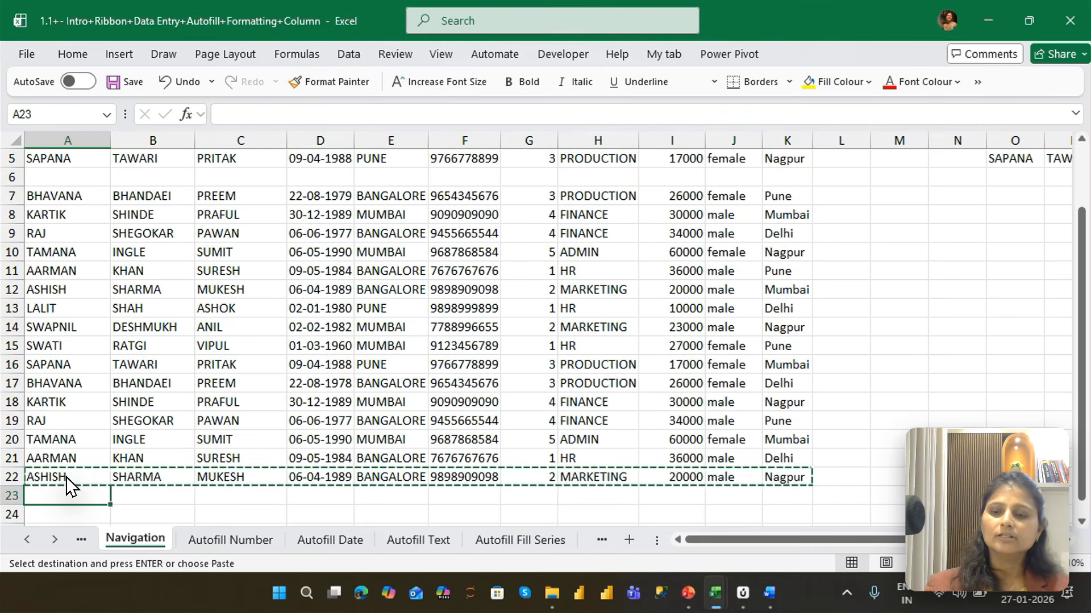
key(ctrl+v)
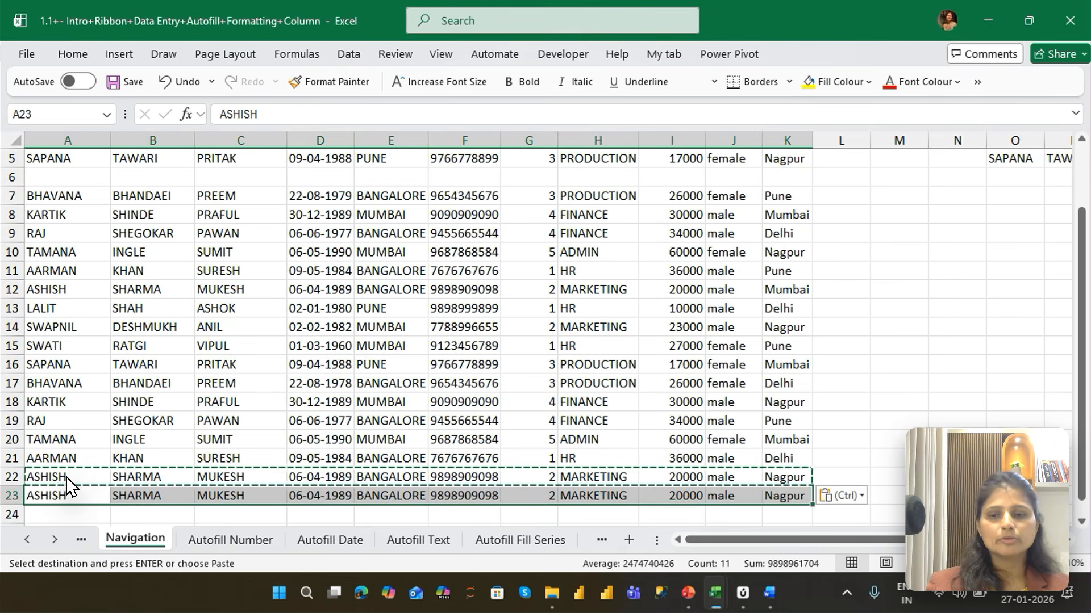
key(Down)
key(ctrl+v)
key(Down)
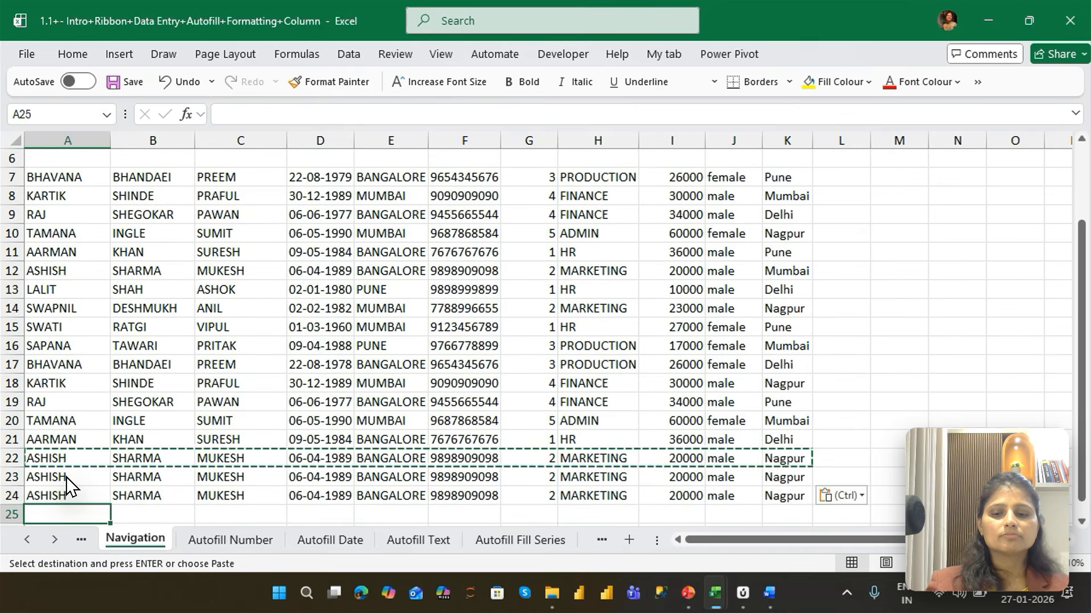
key(ctrl+v)
key(Down)
key(ctrl+v)
key(Down)
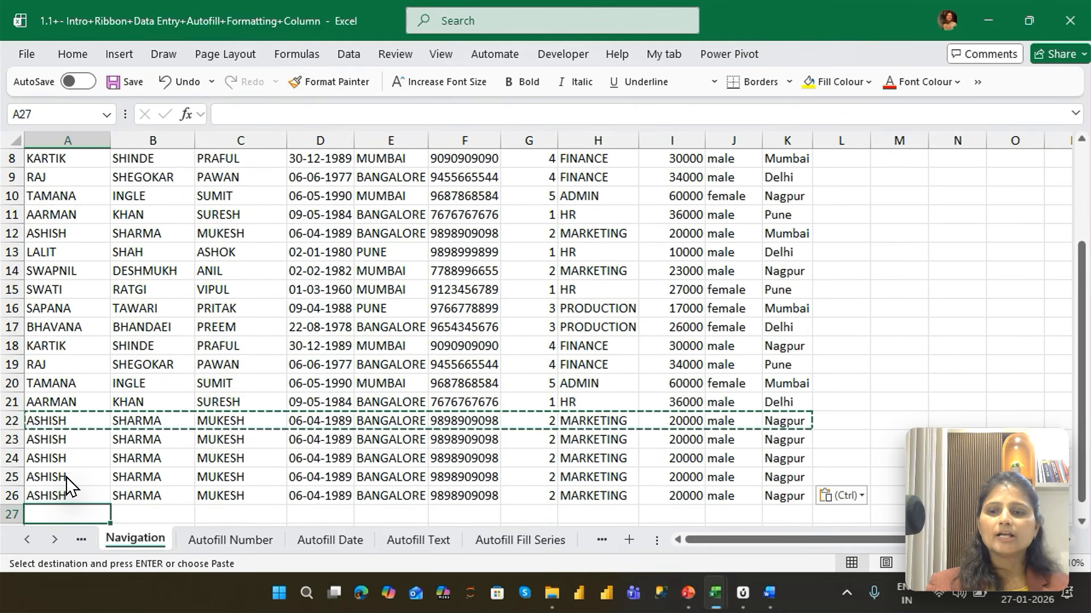
Step: Review the Paste Special options for the copied record at A31, and close the dialog without pasting
key(Down)
key(Down)
key(Down)
key(Down)
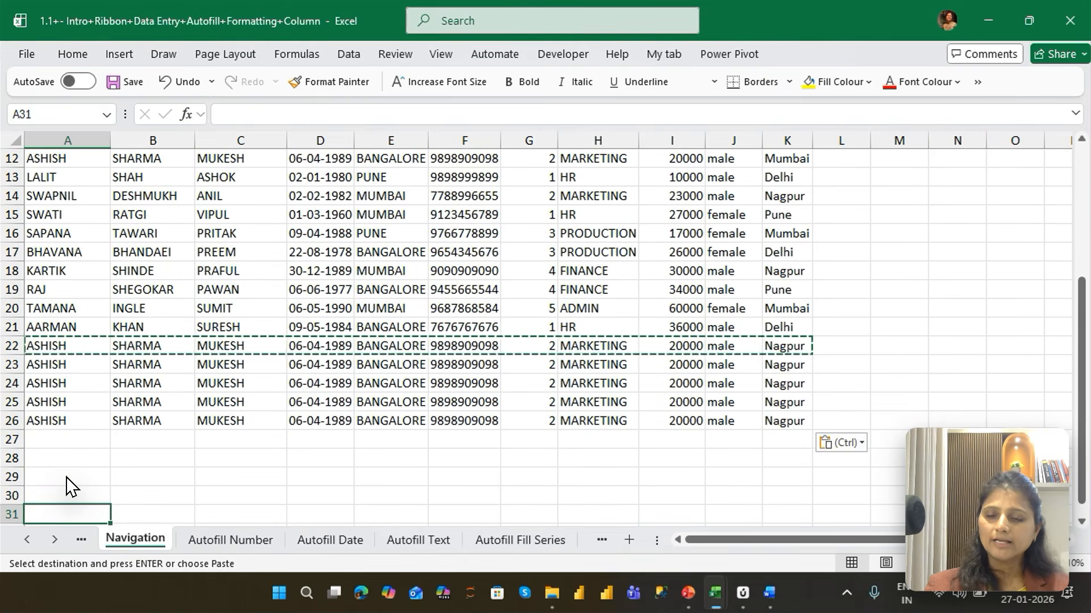
key(ctrl+alt+v)
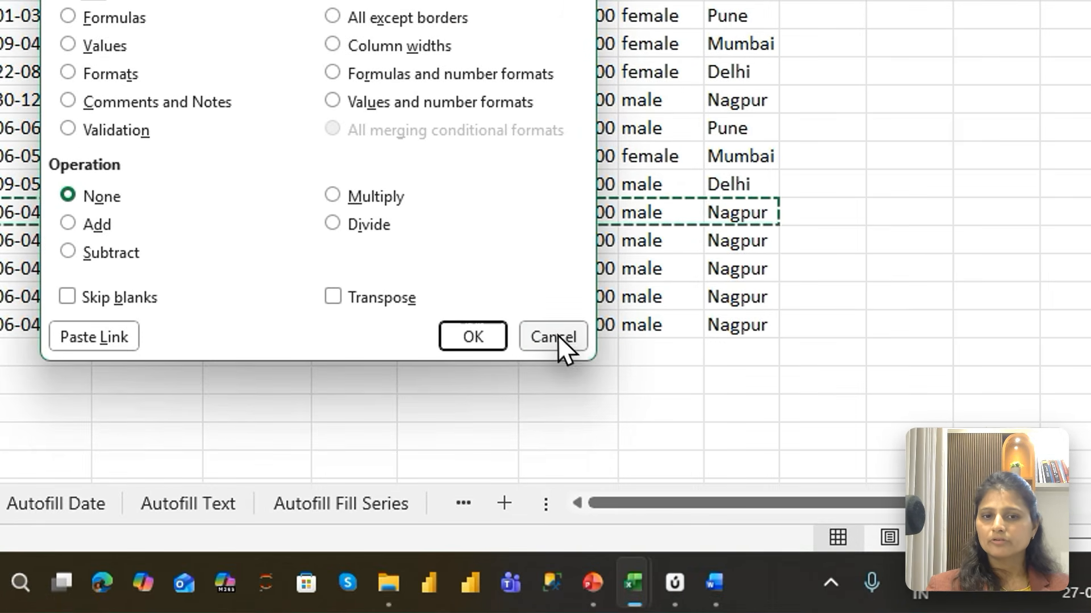
click(663, 427)
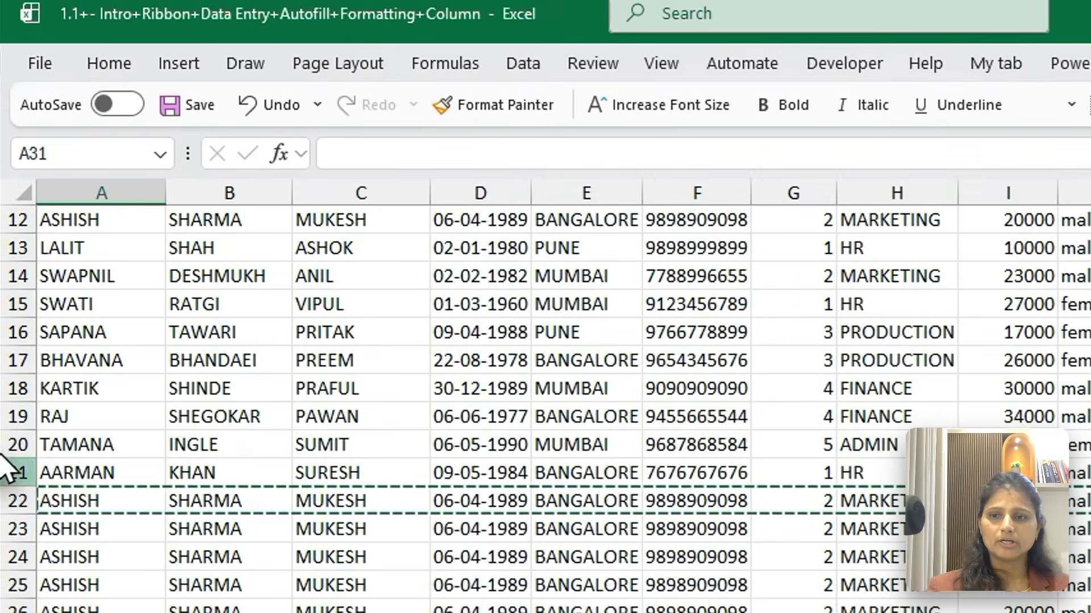
Step: Select the employee table's first block, A1:K5, including its headers, and copy it
click(66, 453)
key(ctrl+Up)
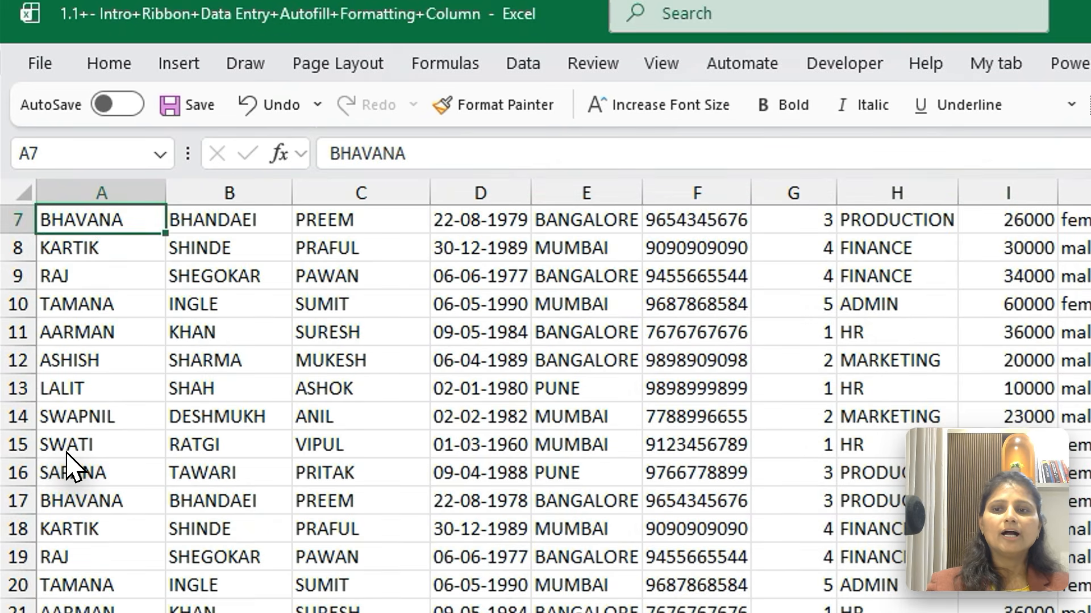
key(Up)
key(Up)
key(Up)
key(Up)
key(Up)
key(Up)
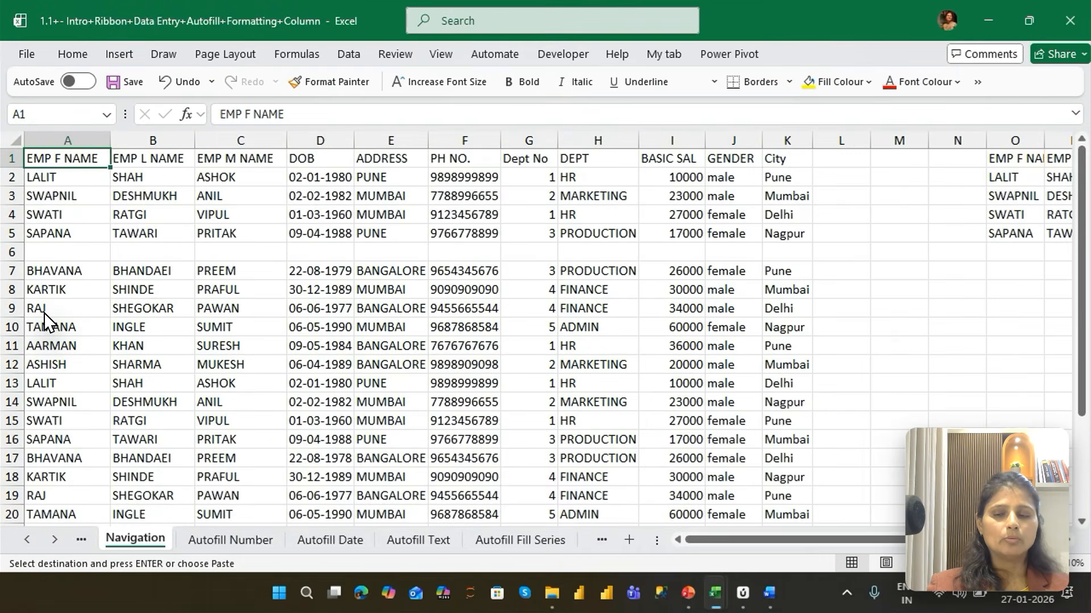
key(ctrl+shift+Down)
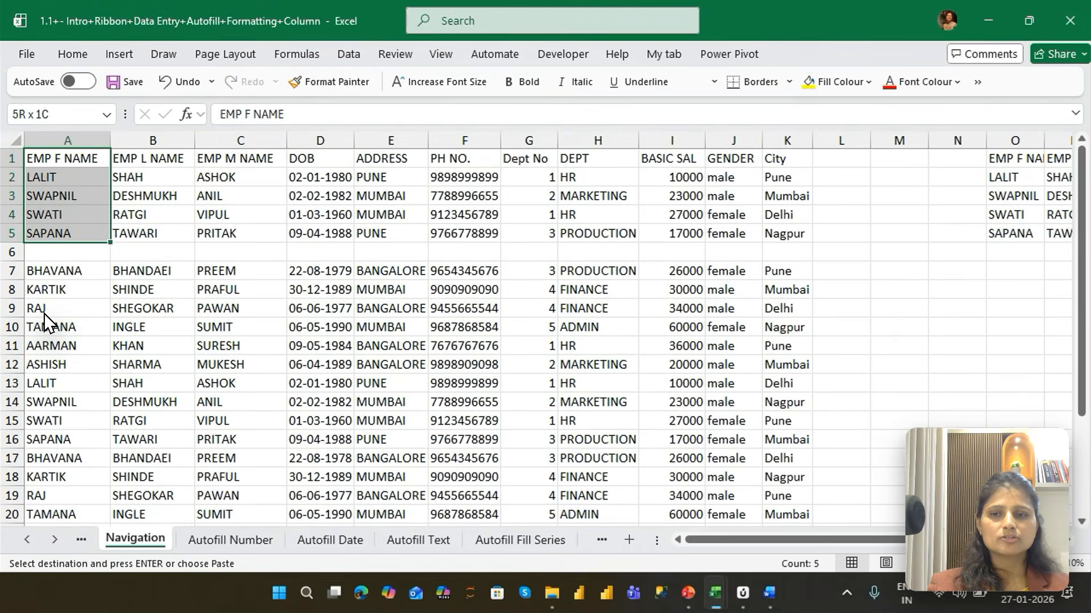
key(ctrl+shift+Right)
key(ctrl+c)
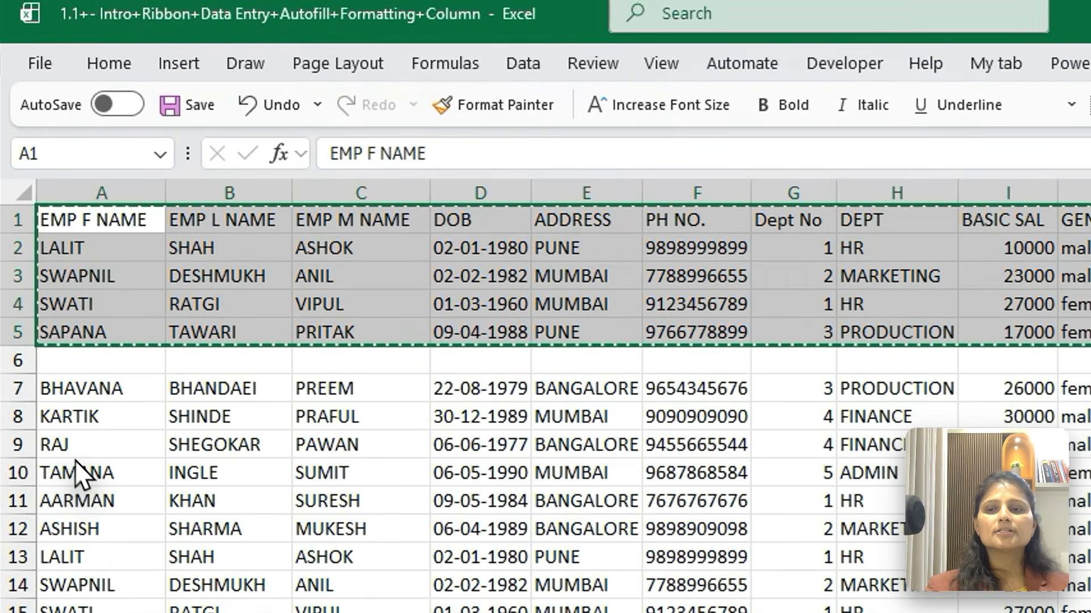
Step: Paste the copied block at A31 with Paste Special, using the Transpose option to swap rows and columns
click(88, 479)
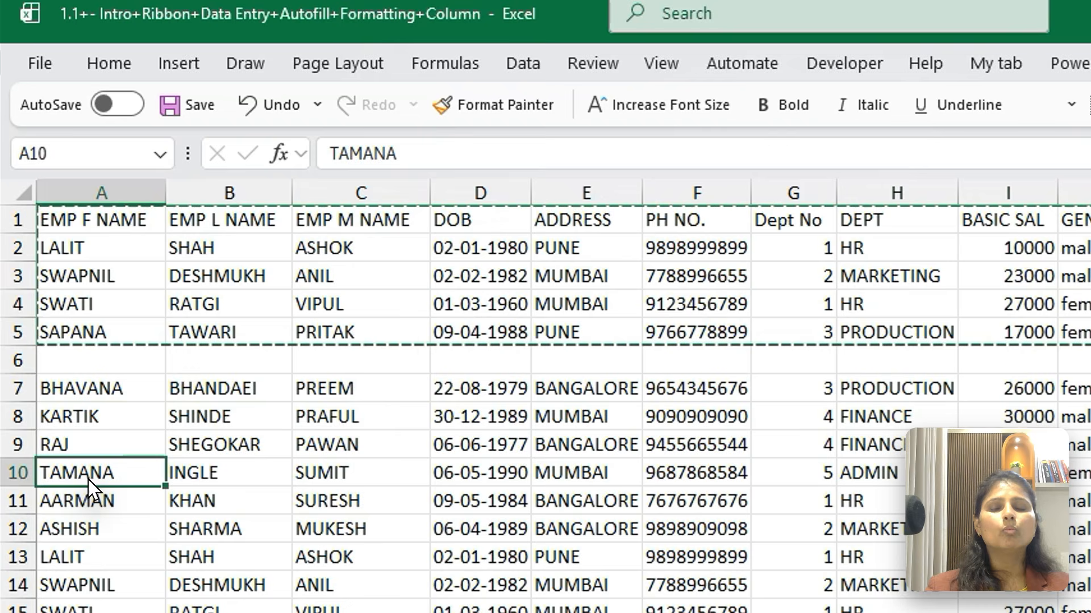
key(ctrl+Down)
key(Down)
key(Down)
key(Down)
key(Down)
key(Down)
key(Down)
key(Down)
key(Down)
key(Down)
key(Down)
key(Down)
key(Down)
key(Down)
key(Down)
key(Down)
key(Down)
key(Down)
key(Down)
key(Down)
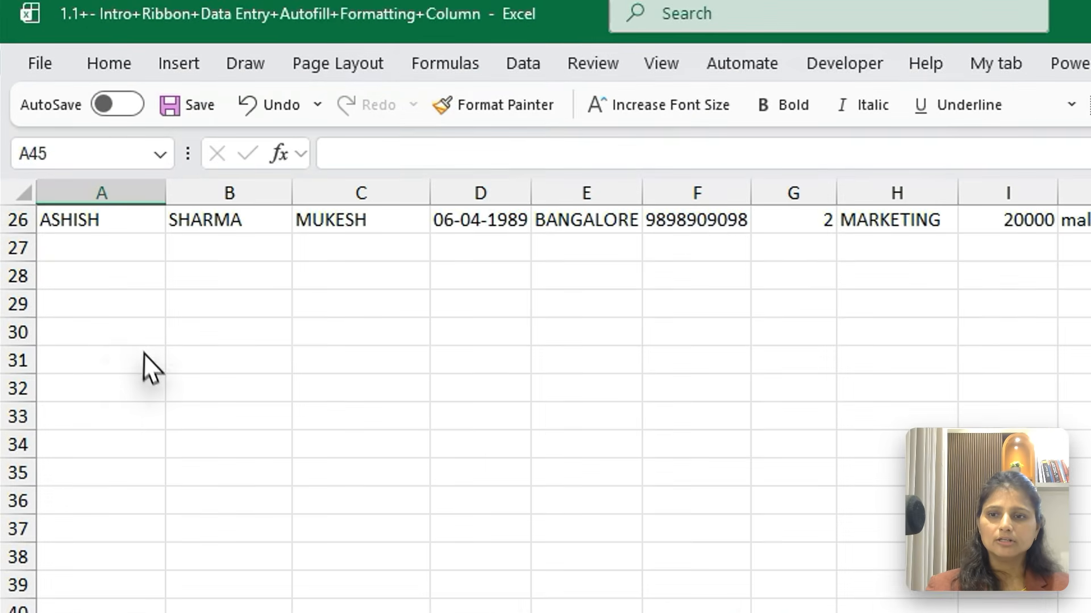
click(118, 354)
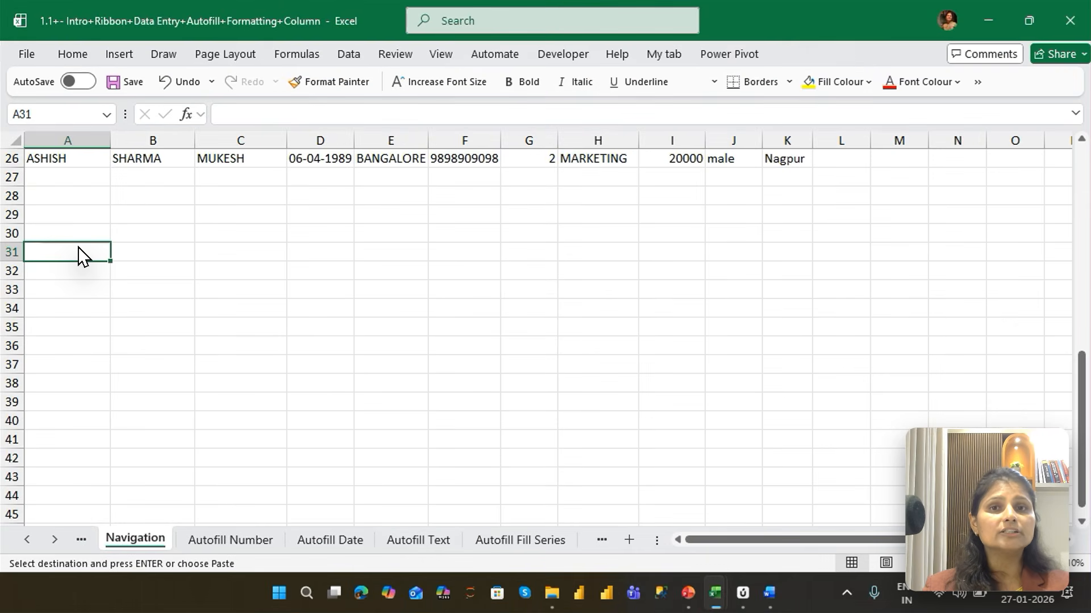
key(ctrl+alt+v)
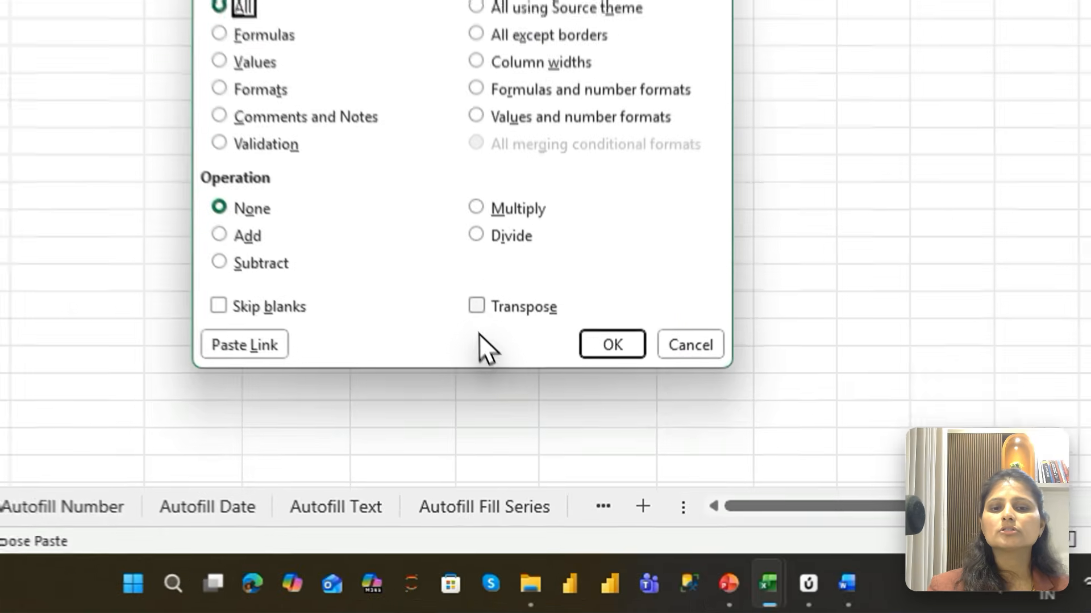
click(514, 404)
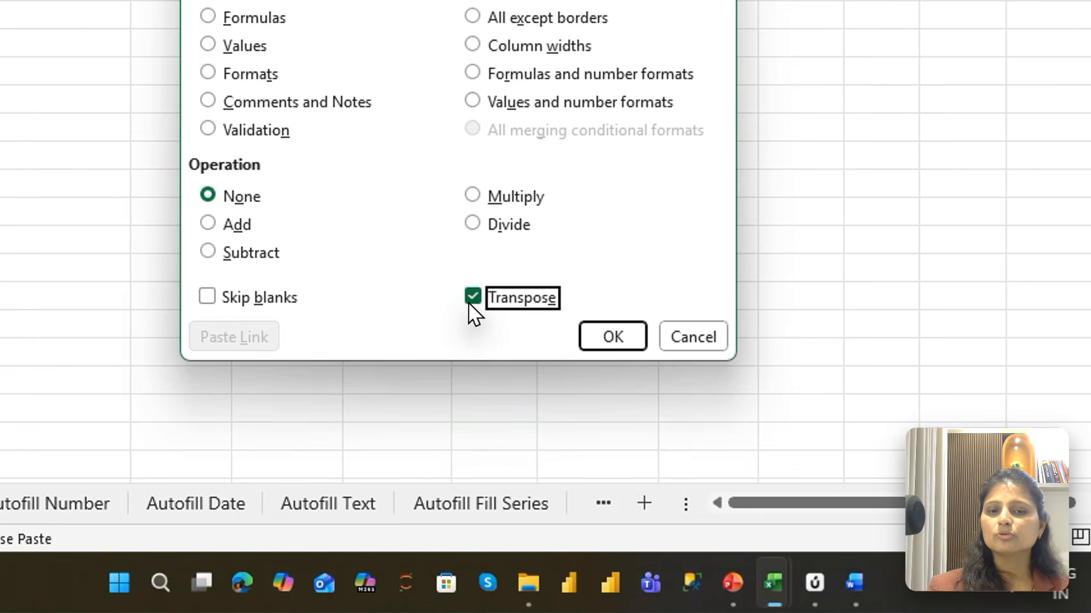
click(598, 345)
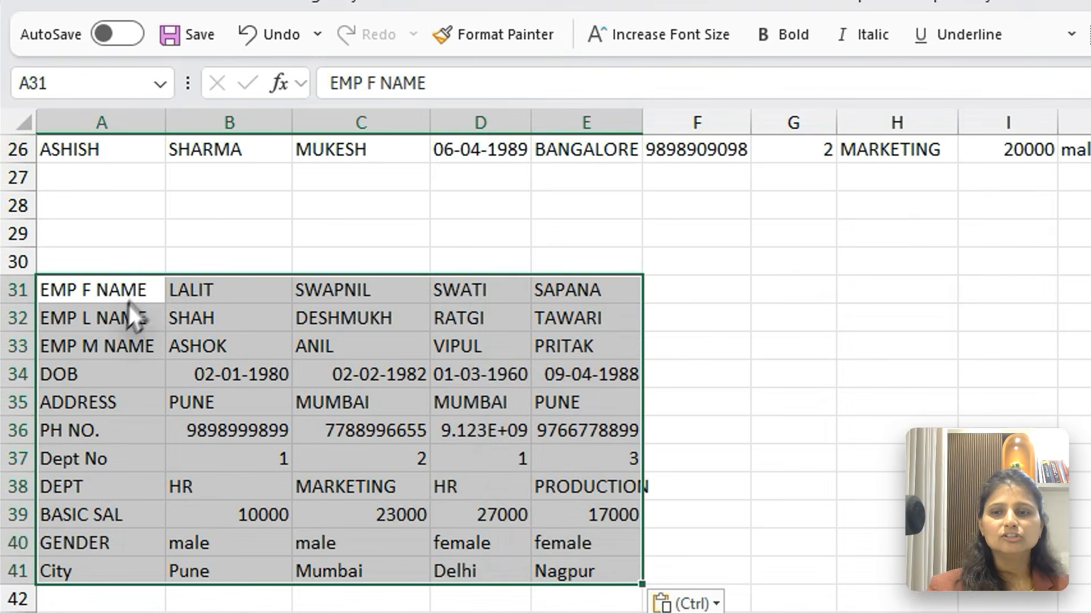
Step: Autofit the widths of columns A to F, and highlight the upper rows of the transposed block, A31:E36
click(119, 251)
drag(93, 290, 630, 575)
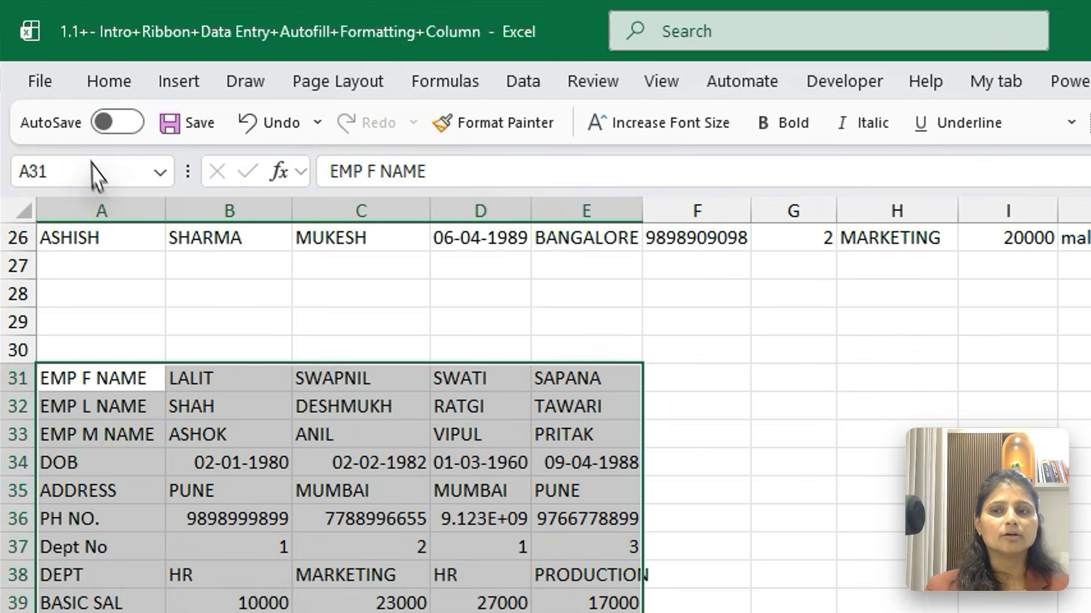
drag(97, 190, 727, 190)
double_click(557, 212)
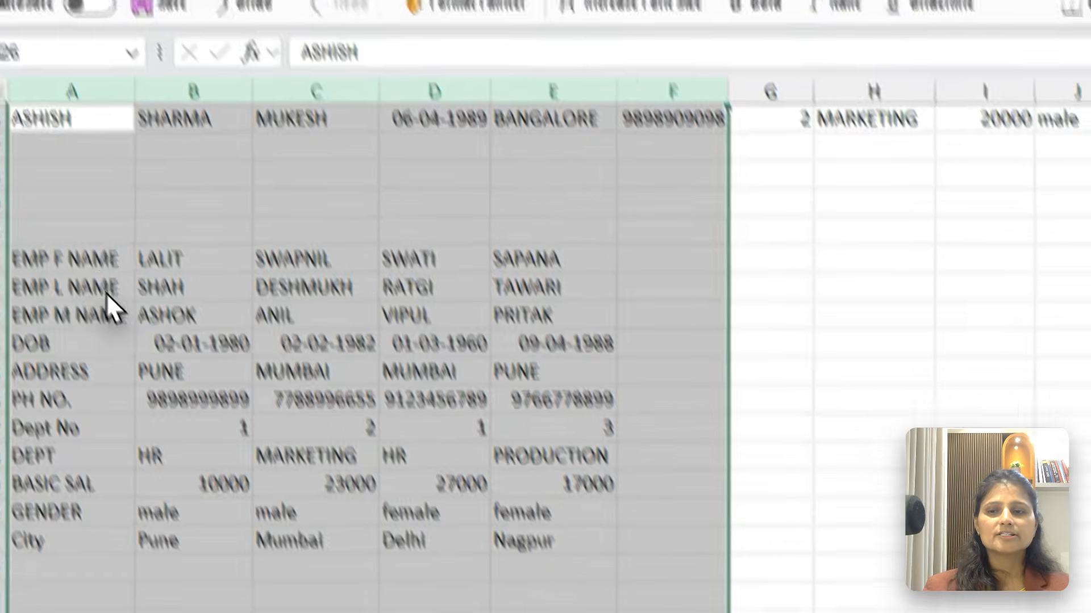
drag(40, 175, 544, 319)
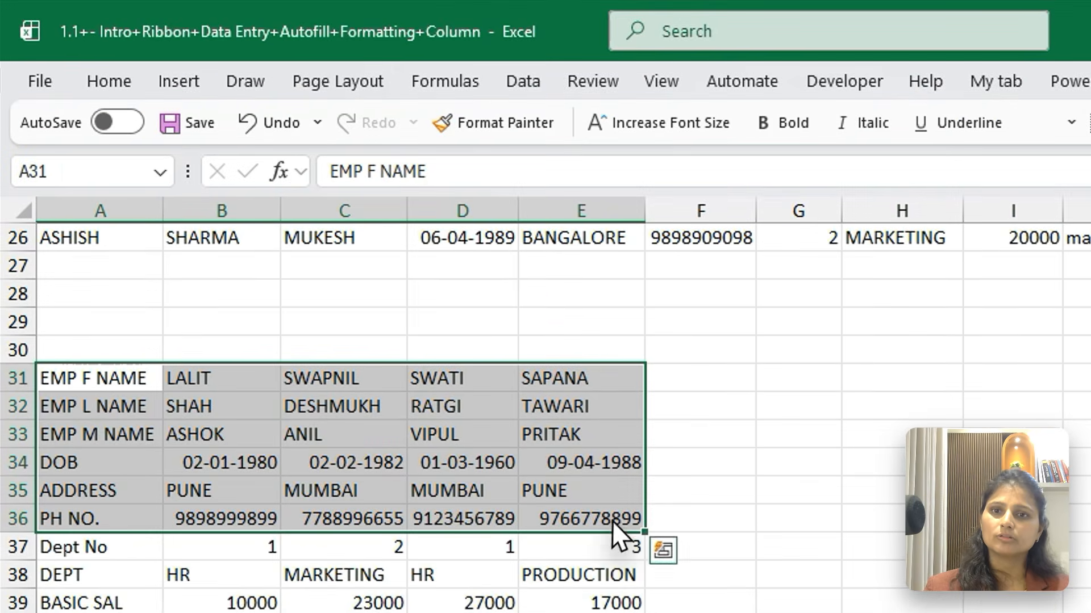
Step: Reselect the copied block A1:K5, and paste it transposed at A49, below the first transposed table
click(64, 91)
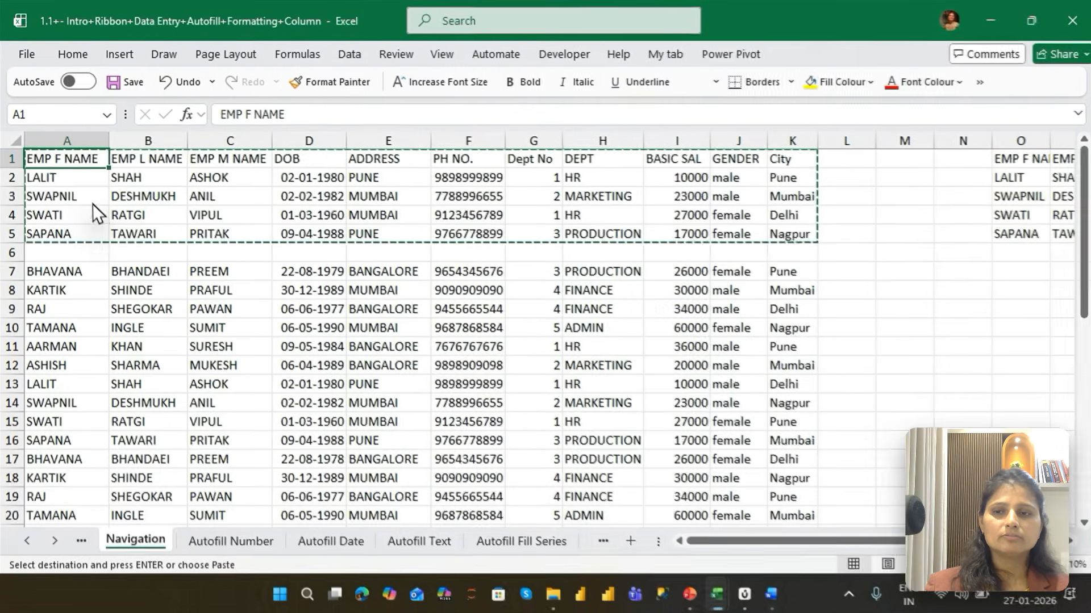
key(ctrl+a)
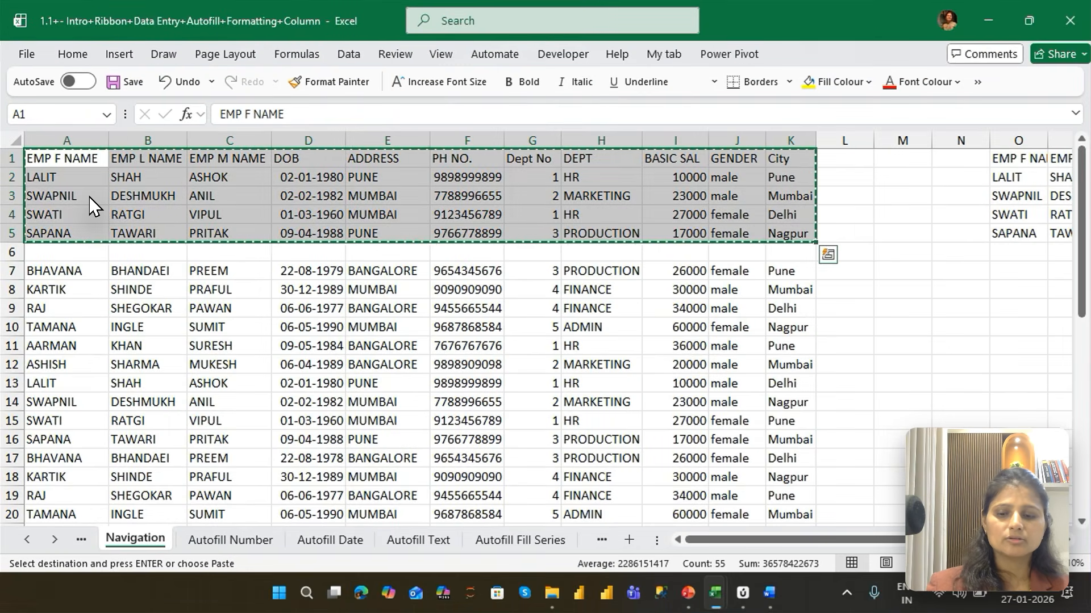
key(ctrl+Down)
key(ctrl+Down)
key(ctrl+Down)
key(ctrl+Down)
key(ctrl+Down)
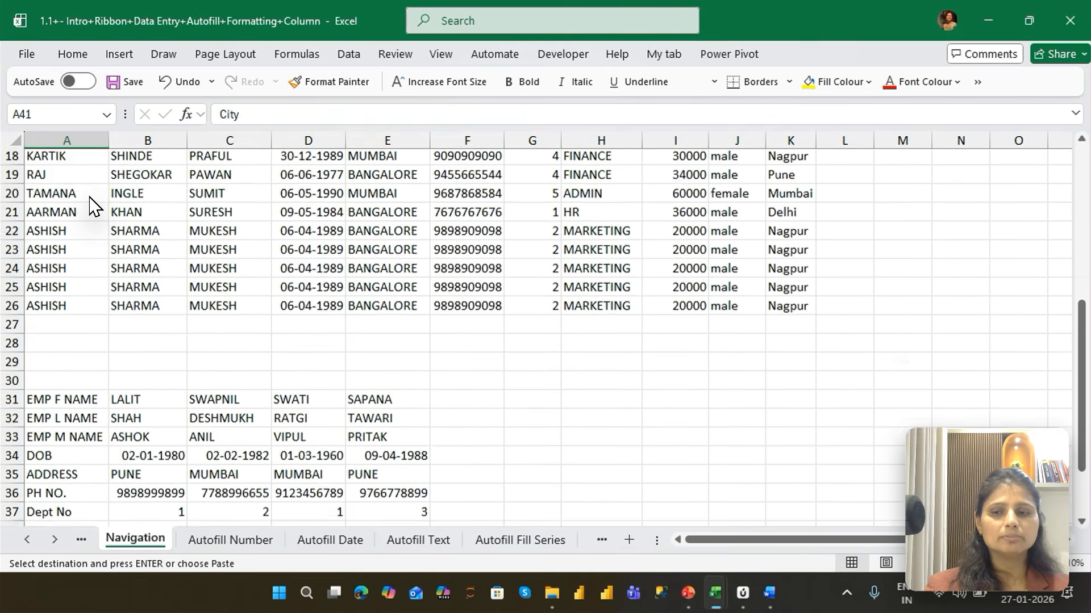
key(Down)
key(Down)
key(Down)
key(Down)
key(Down)
key(Down)
key(Down)
key(Down)
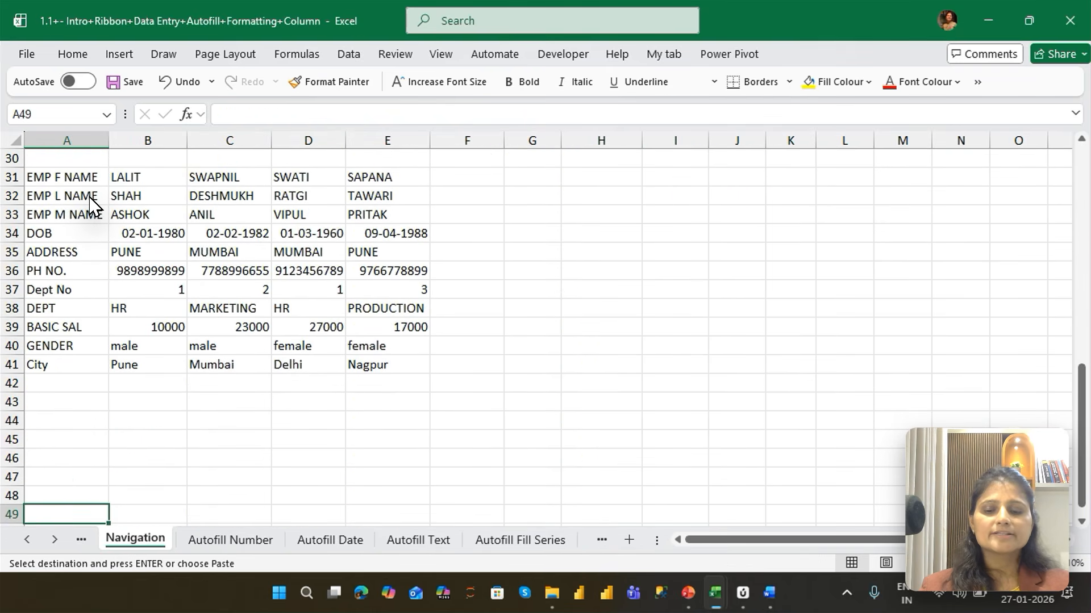
key(ctrl+alt+v)
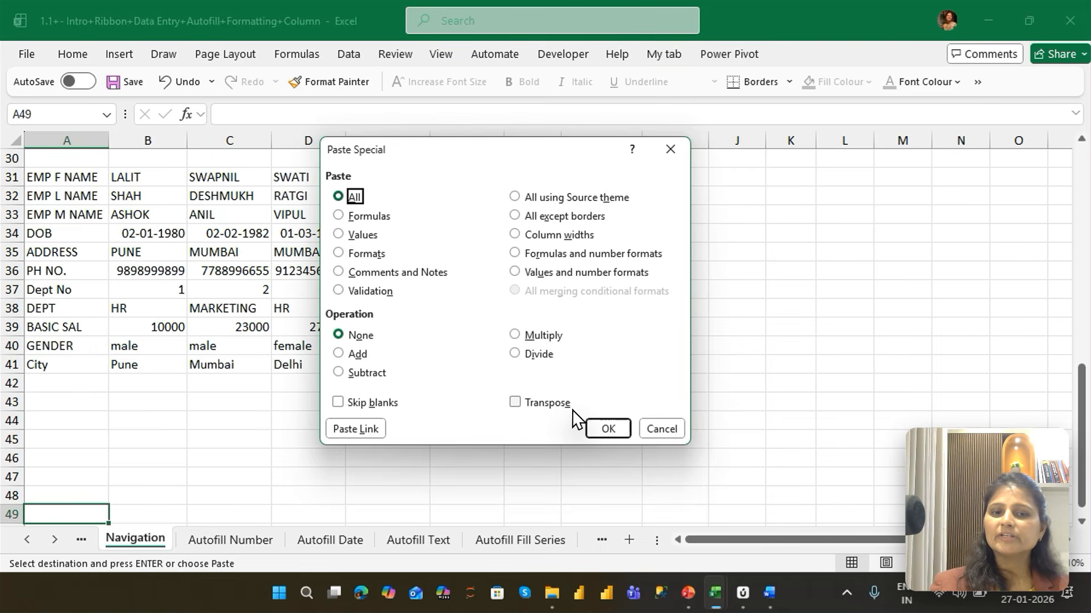
key(alt+e)
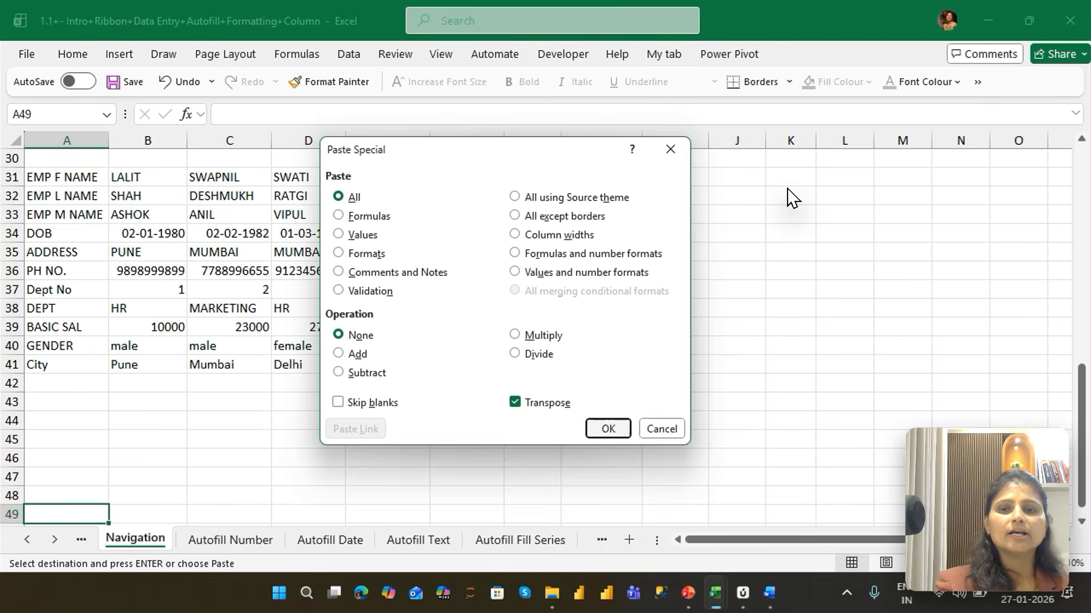
key(Return)
Step: Paste the copied block transposed at H43 with Paste Special
click(578, 408)
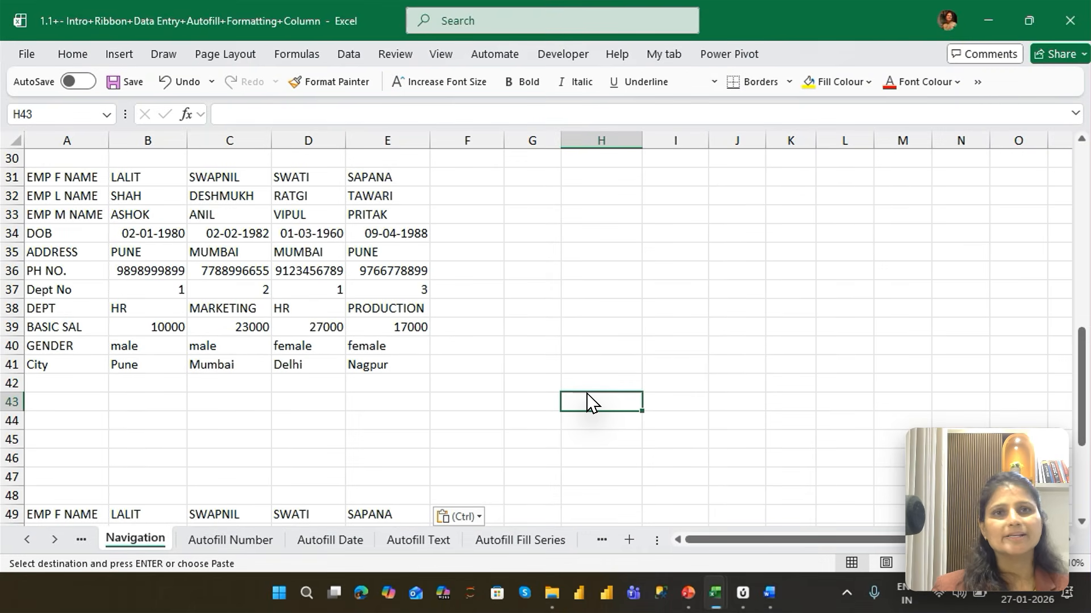
key(ctrl+alt+v)
key(alt+e)
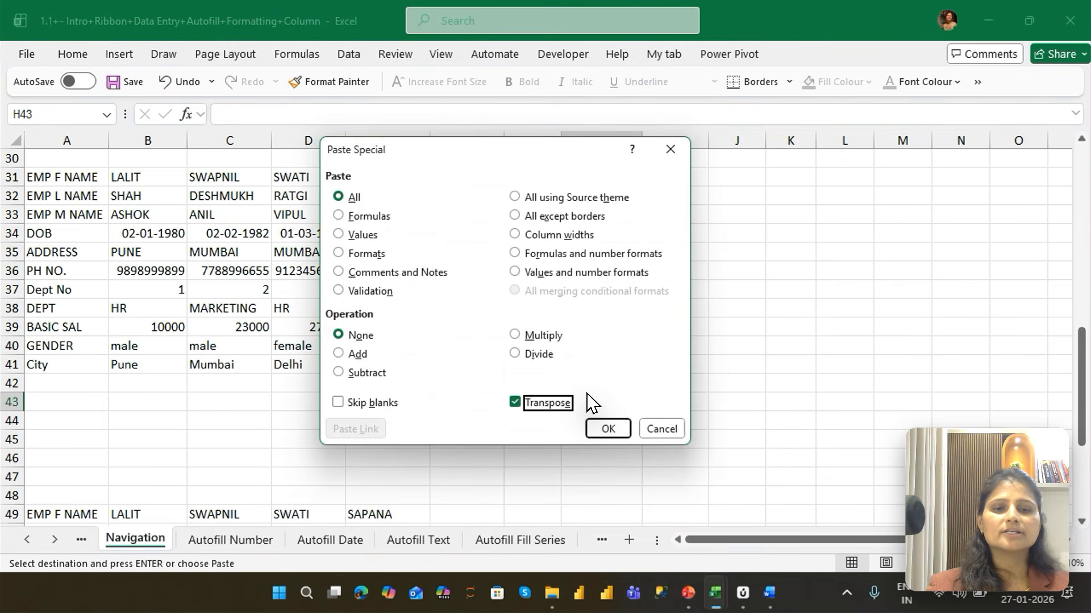
key(Return)
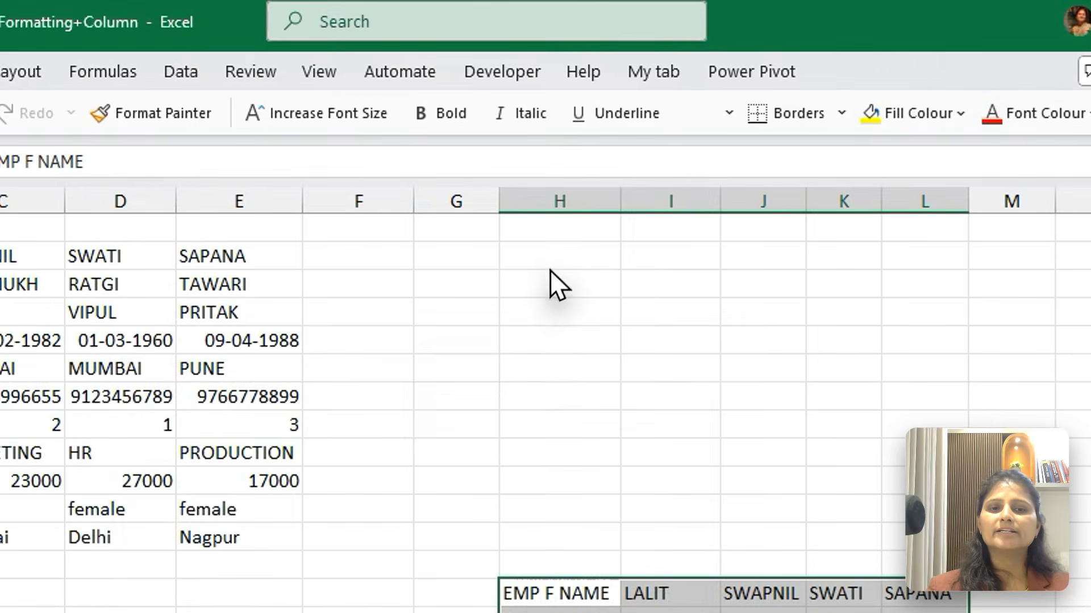
Step: Paste another transposed copy of the block at H29, above the one in H43
click(600, 188)
key(Up)
key(Up)
key(ctrl+alt+v)
key(alt+e)
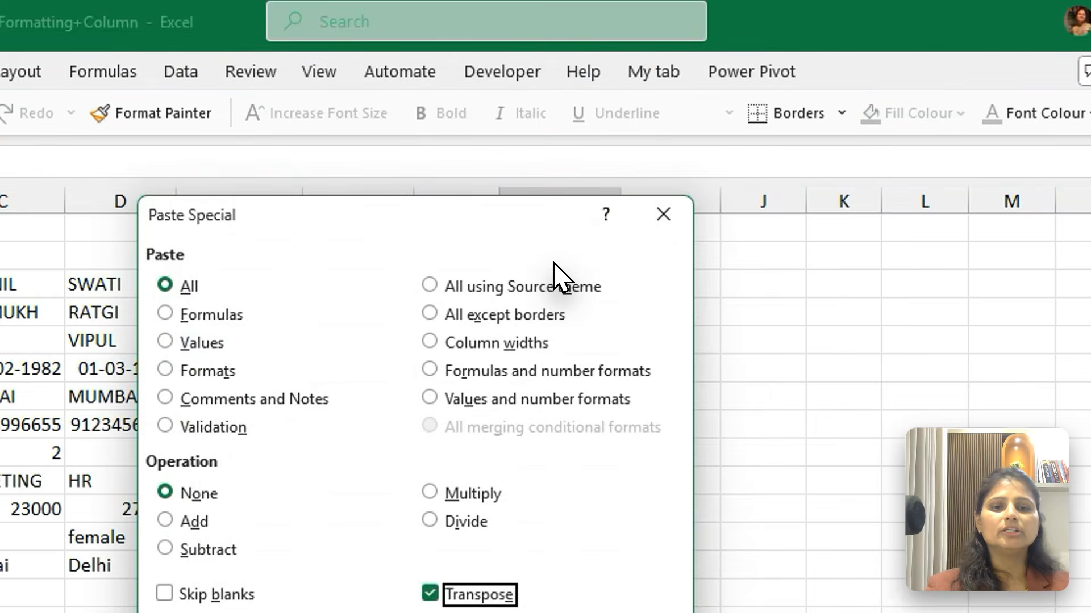
key(Return)
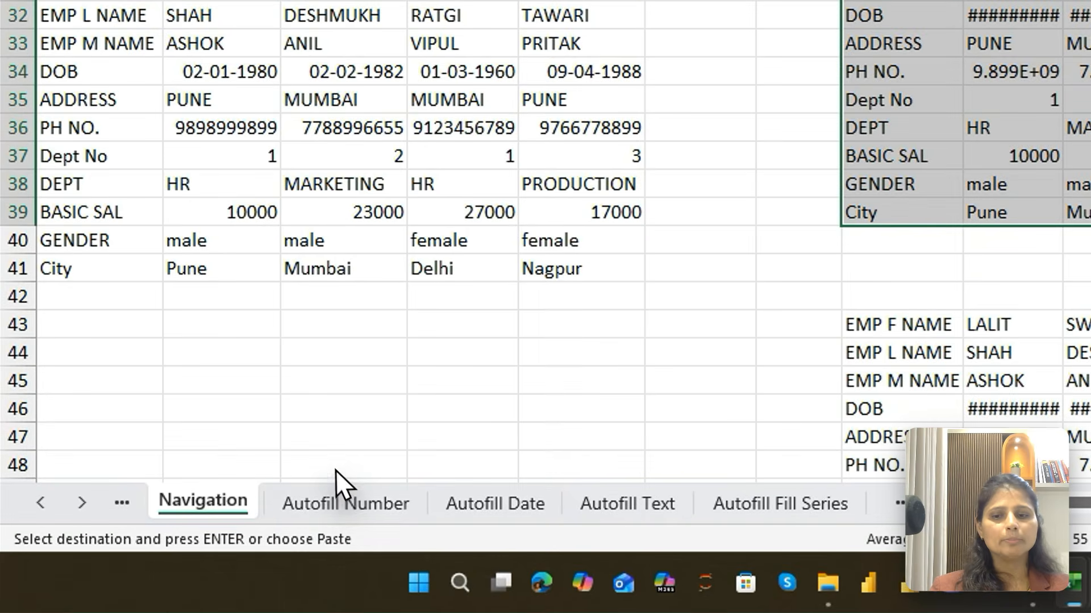
Step: Go to the Autofill Number sheet and select the example series in columns A, B and C, rows 2 to 13
click(230, 539)
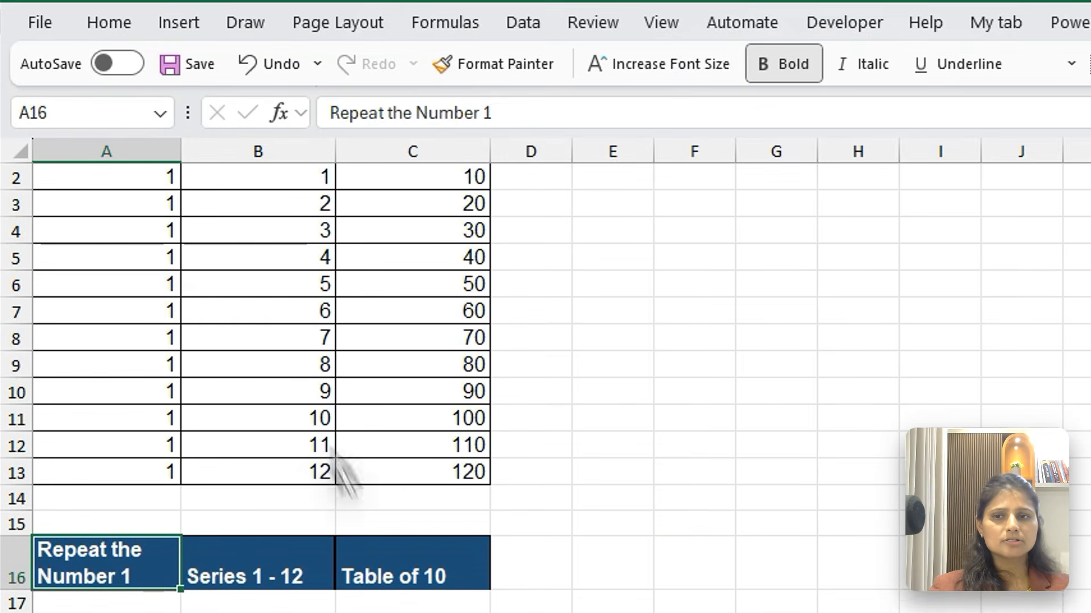
click(138, 286)
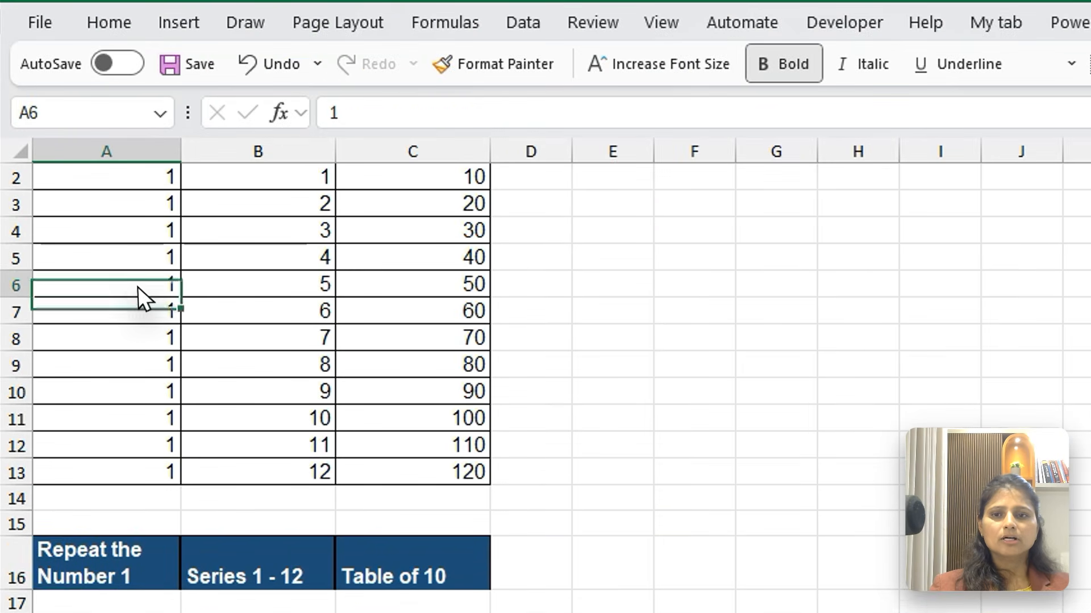
key(ctrl+Up)
key(Down)
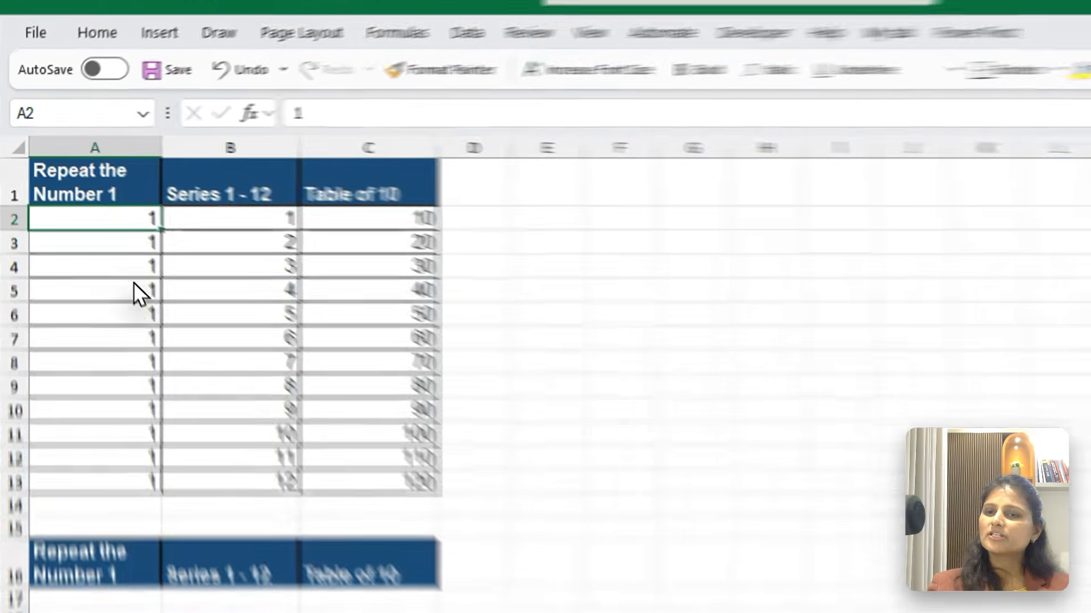
key(ctrl+shift+Down)
key(Right)
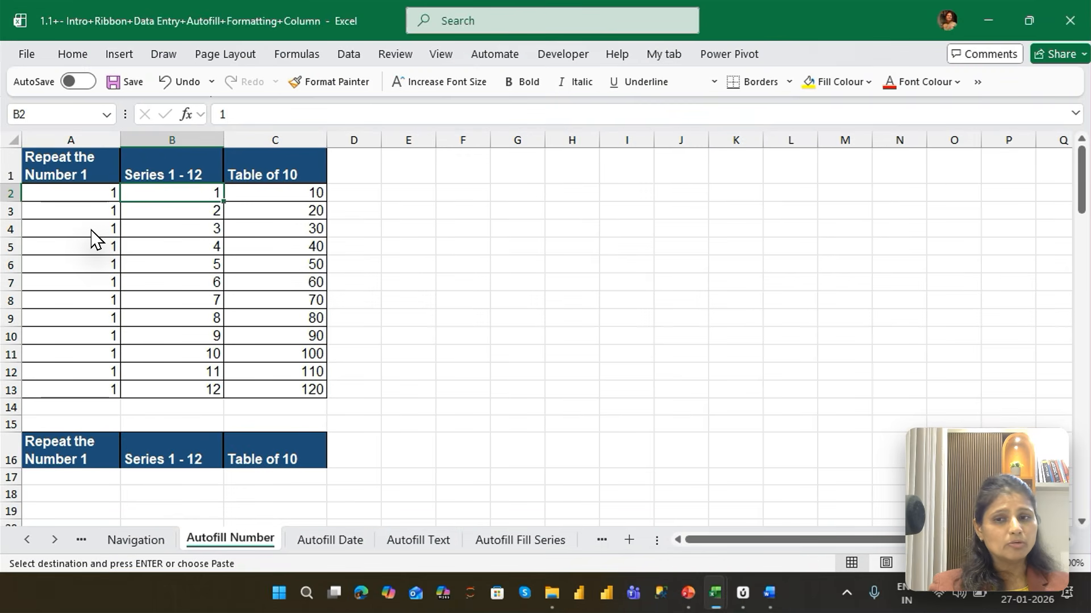
key(ctrl+shift+Down)
key(Right)
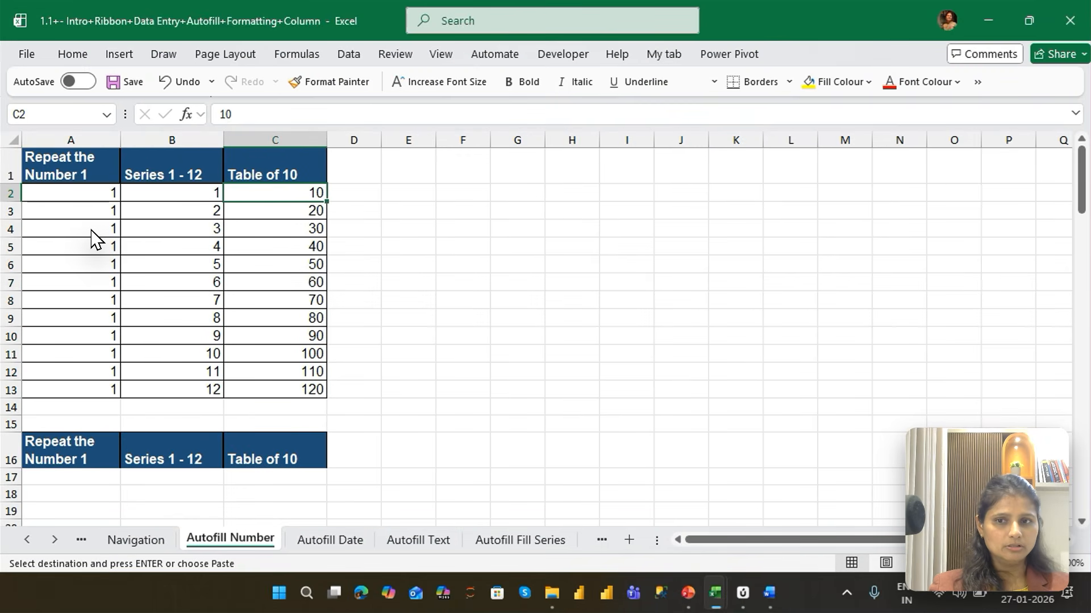
key(ctrl+shift+Down)
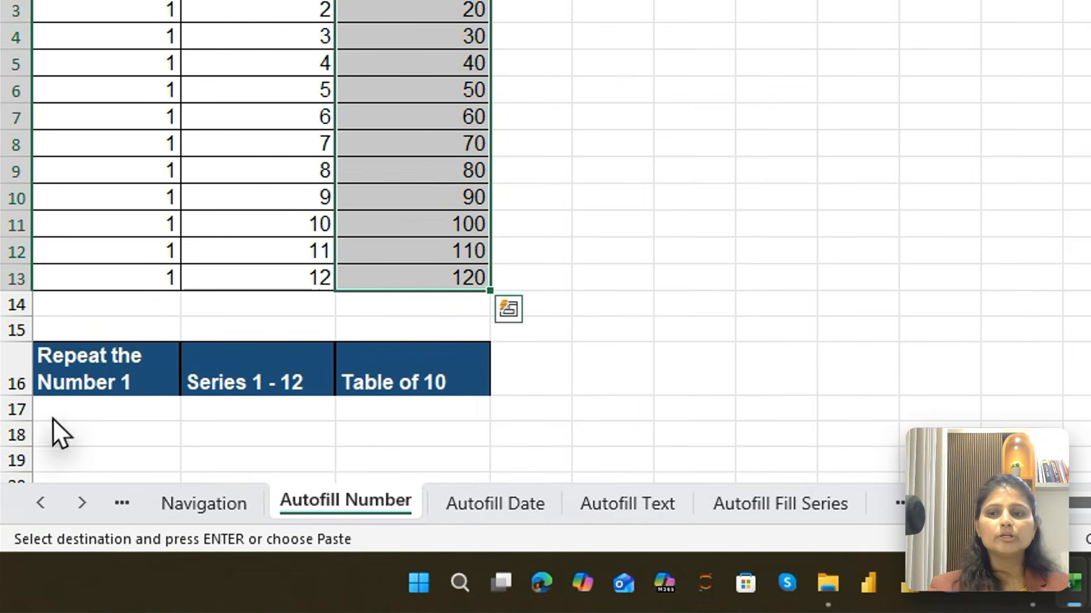
Step: Enter 1 in cells A17, A18 and A19 under the second Repeat the Number 1 header
click(39, 475)
key(Down)
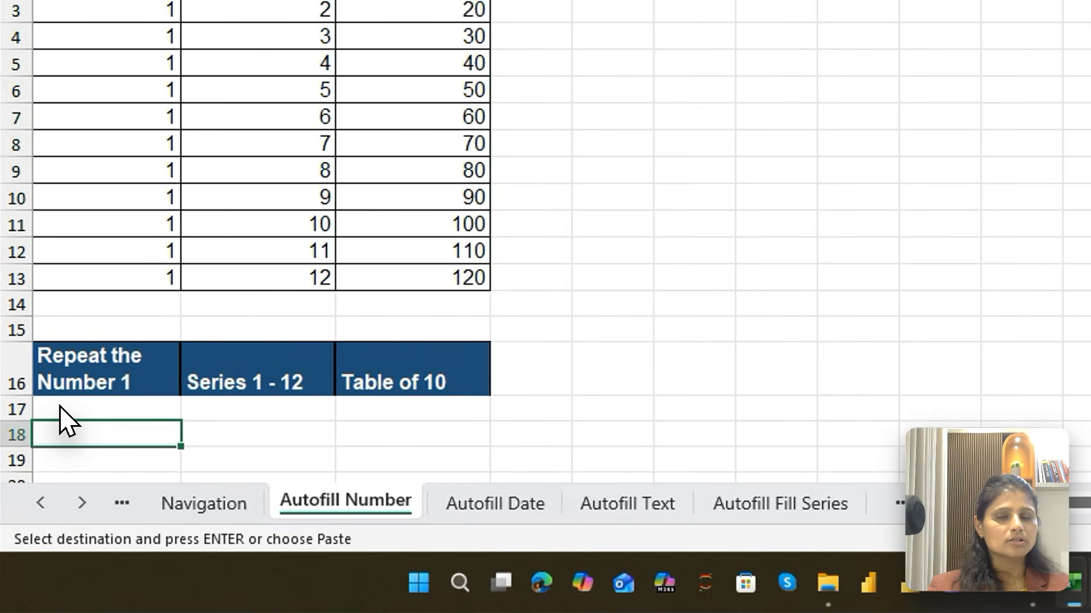
key(Down)
key(Down)
key(Down)
key(Down)
key(Down)
key(Down)
key(Down)
key(Down)
key(Down)
key(Down)
key(Down)
key(Down)
click(101, 117)
text(1)
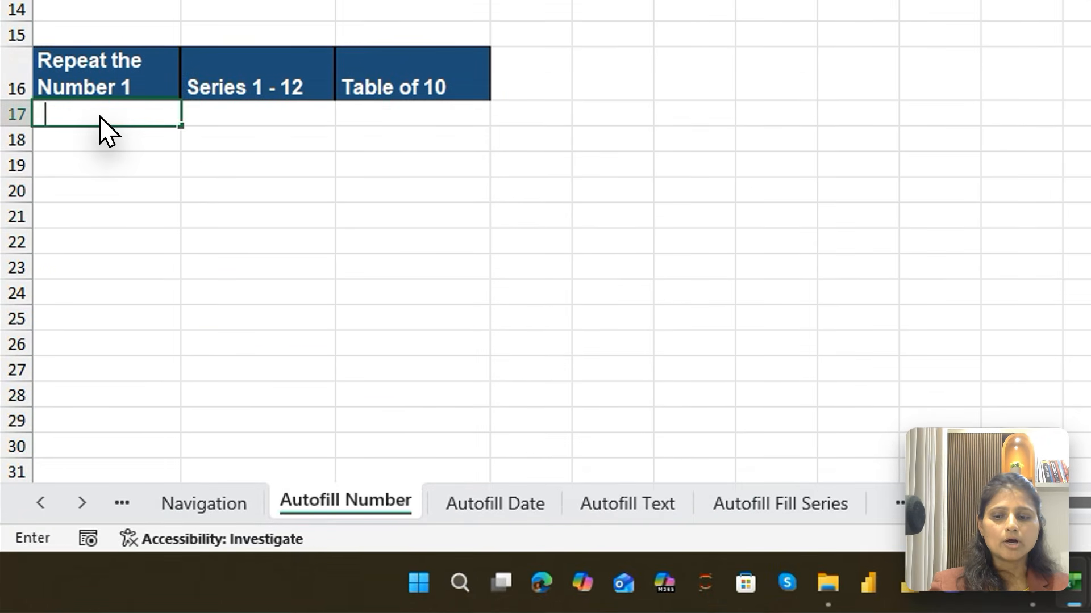
key(Return)
text(1)
key(Return)
text(1)
key(Return)
Step: Clear the entries in A19 and A18, keeping only the 1 in A17
key(Up)
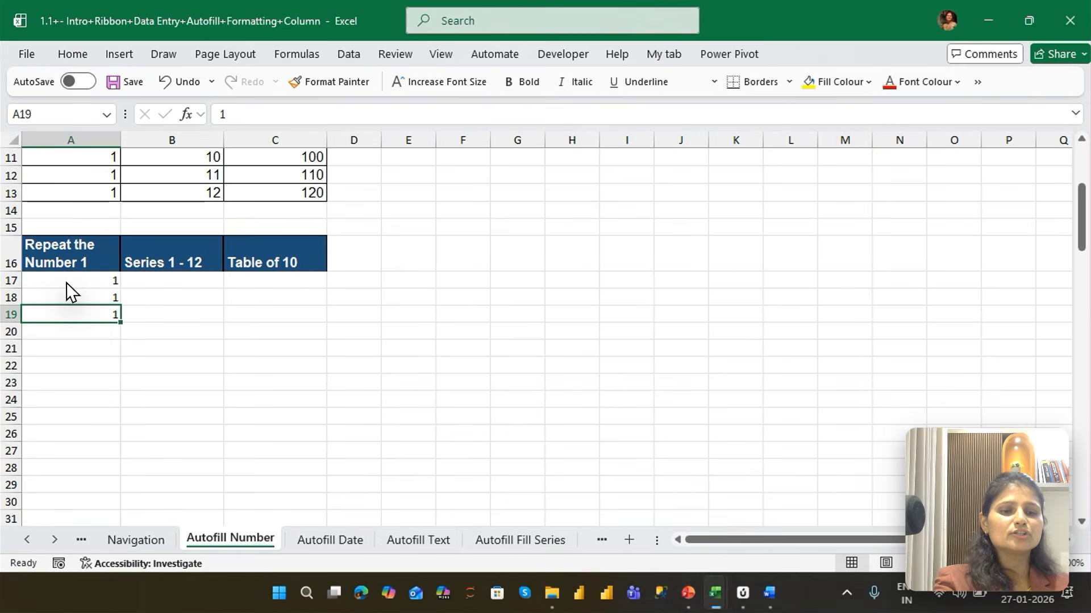
key(Delete)
key(Up)
key(Delete)
key(Up)
Step: Copy the 1 in A17 and paste it over the range A17:A28
key(ctrl+c)
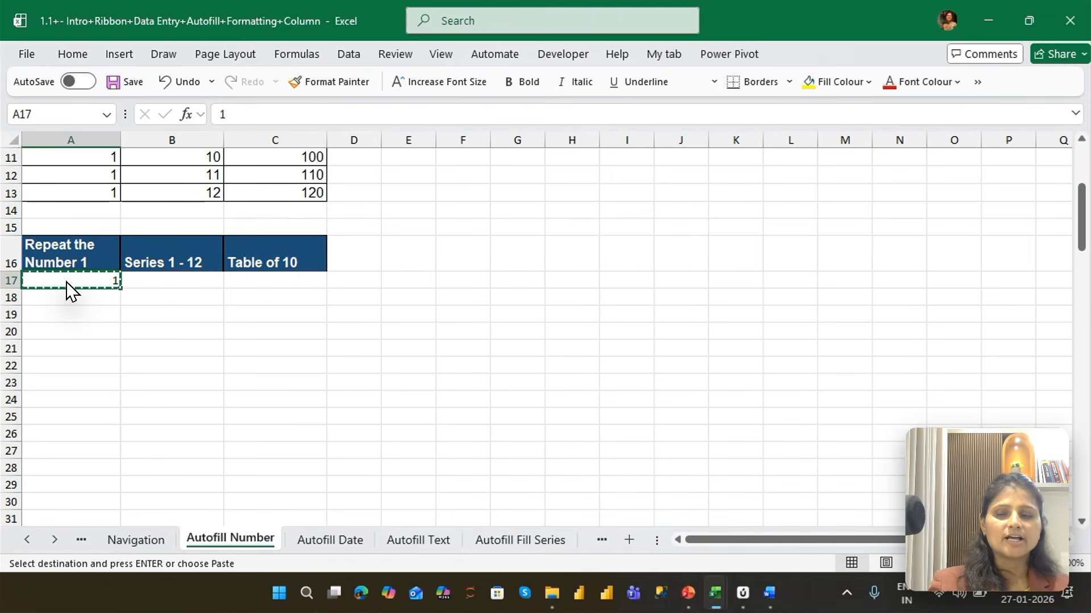
key(shift+Down)
key(shift+Down)
key(shift+Down)
key(shift+Down)
key(shift+Down)
key(shift+Down)
key(shift+Down)
key(shift+Down)
key(shift+Down)
key(shift+Down)
key(shift+Down)
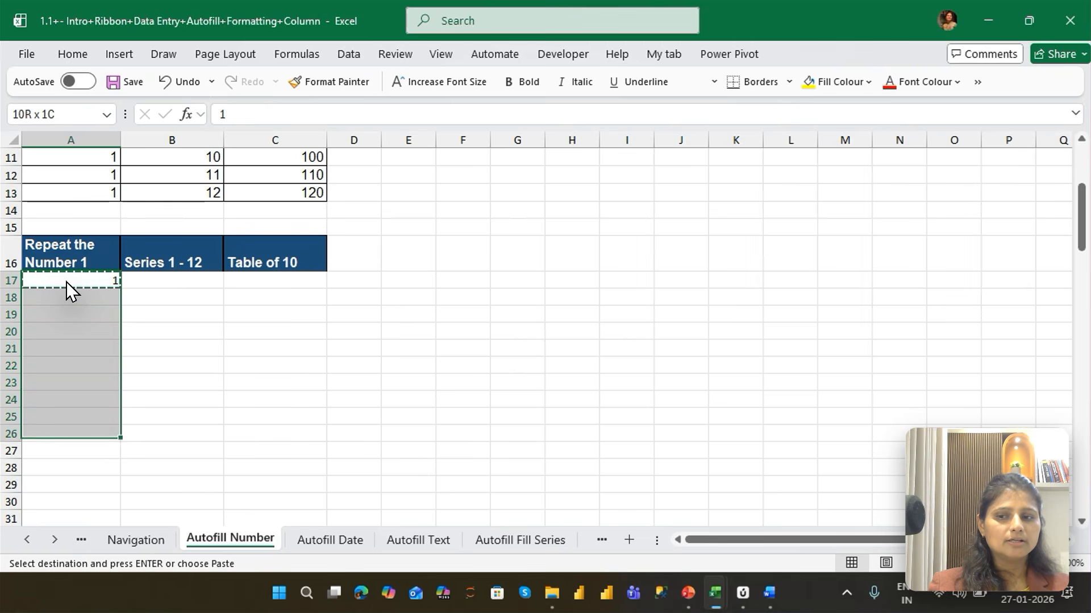
key(Return)
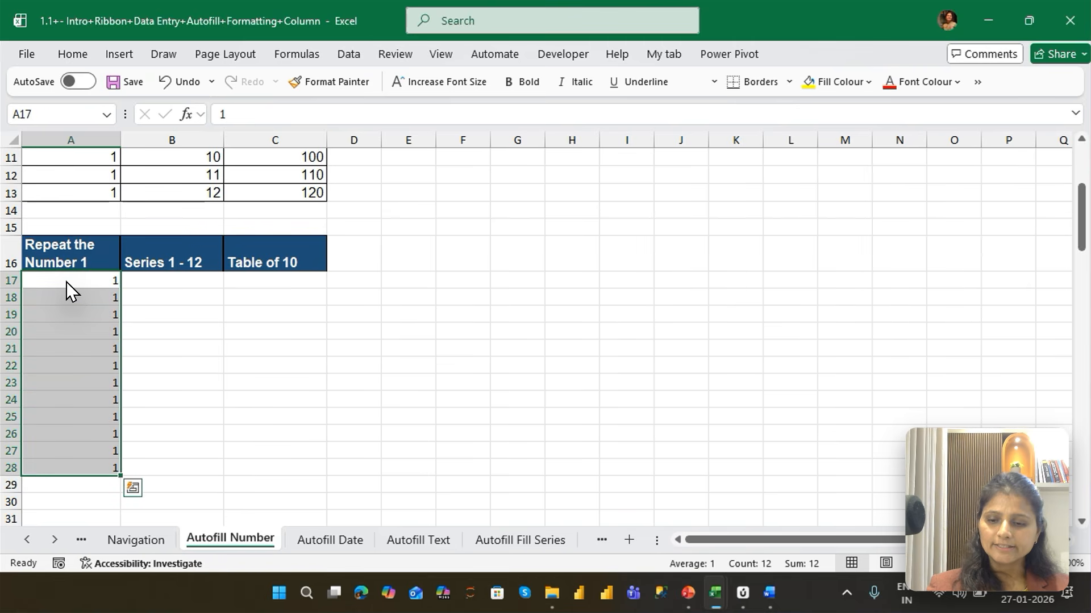
Step: Undo the paste down column A and cancel the copy mode
key(ctrl+z)
key(Up)
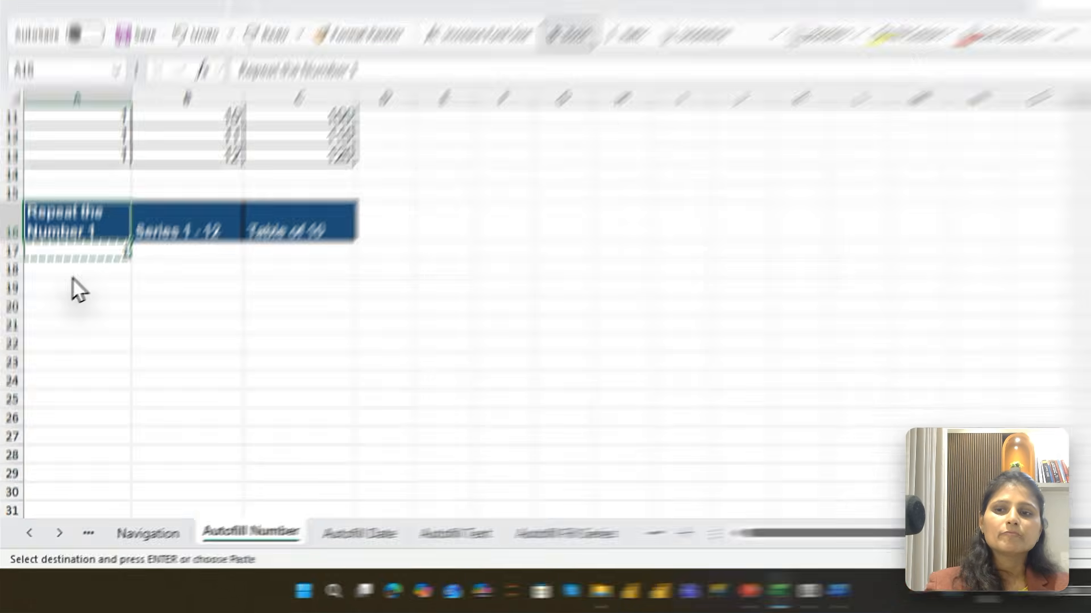
key(Escape)
Step: Autofill the 1 from A17 down to A28
click(69, 282)
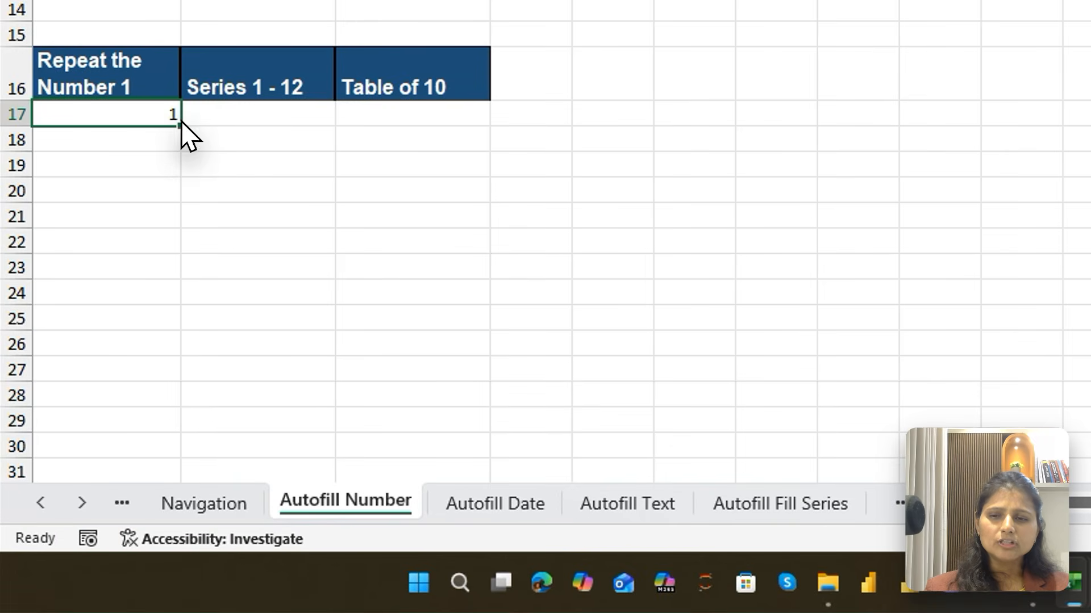
drag(121, 290, 117, 402)
drag(175, 292, 164, 425)
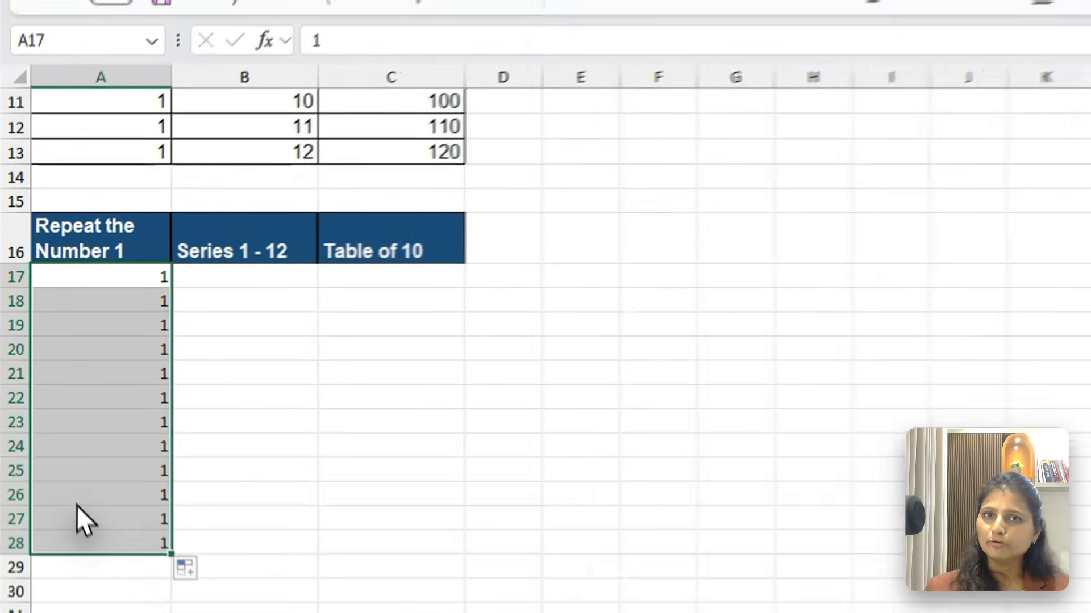
Step: Enter 1 in B17 and 2 in B18 under Series 1 - 12, and autofill the series down to B28
click(227, 281)
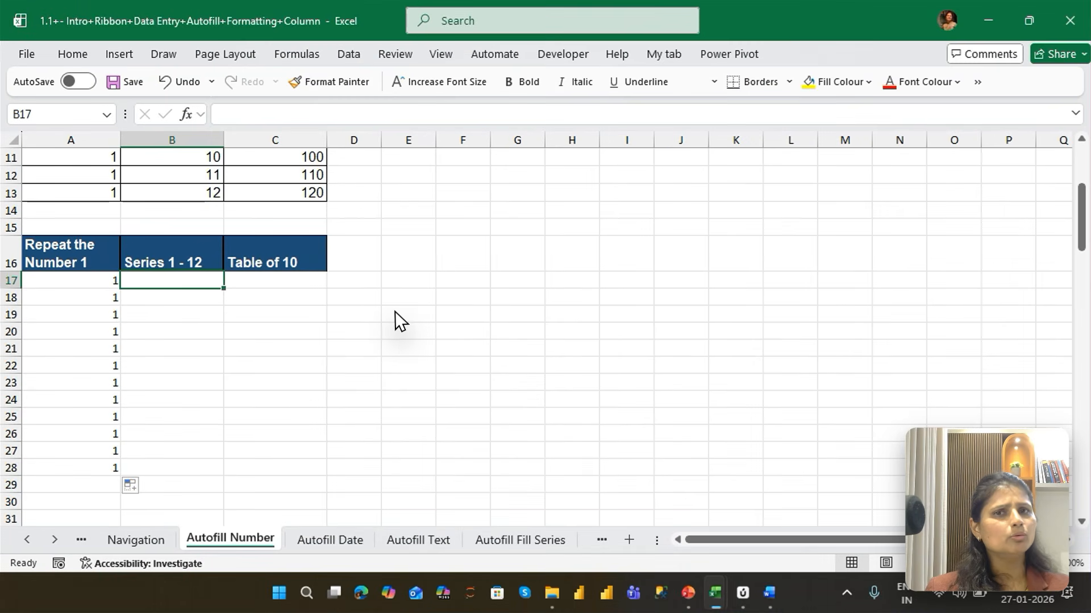
text(1)
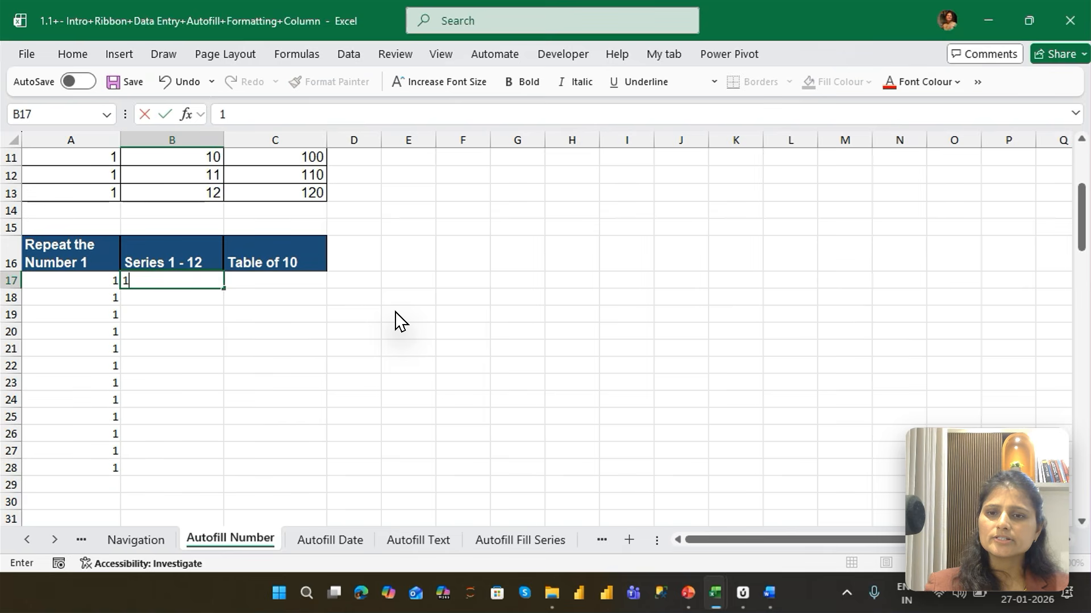
key(Return)
text(2)
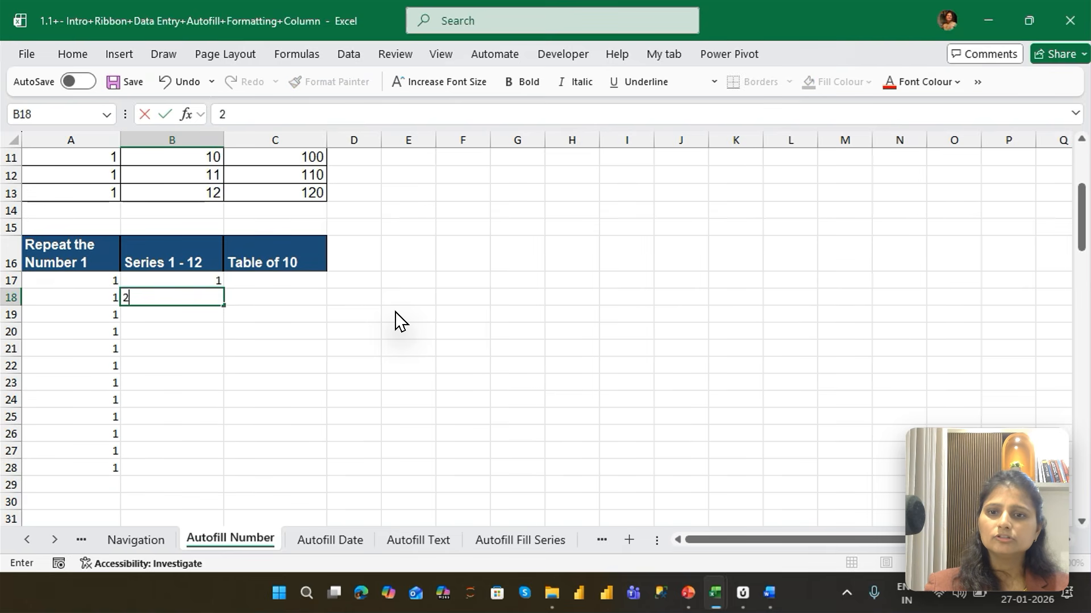
key(Return)
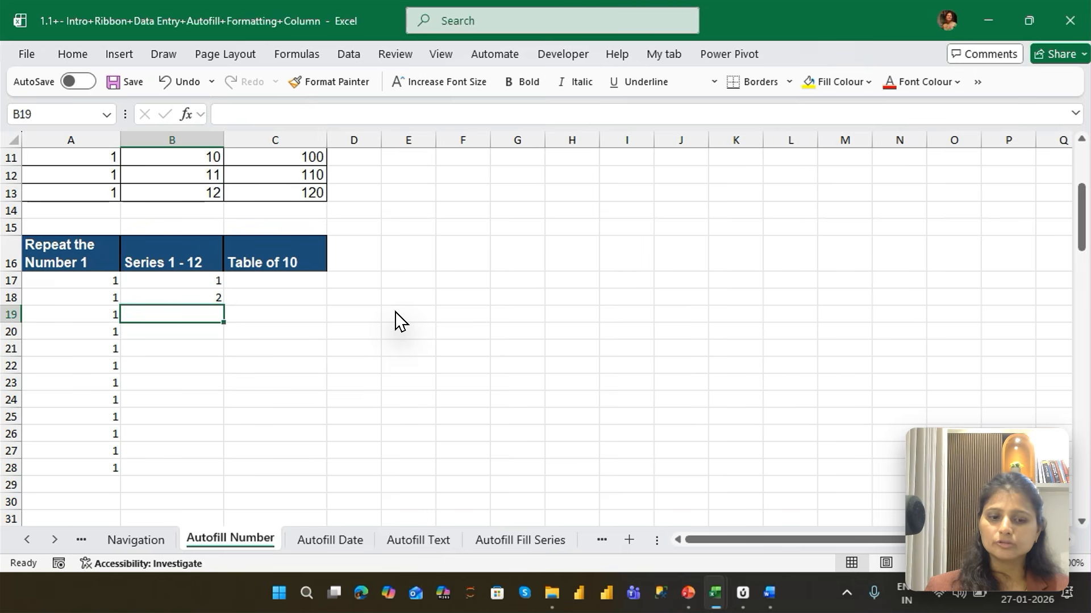
key(Up)
key(Up)
key(shift+Down)
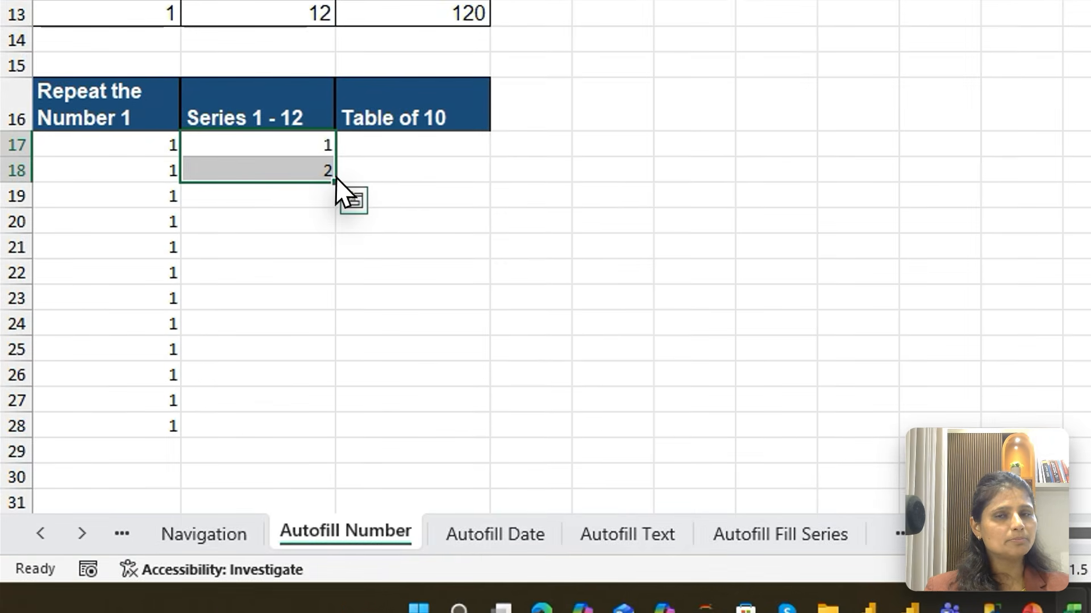
drag(335, 181, 344, 443)
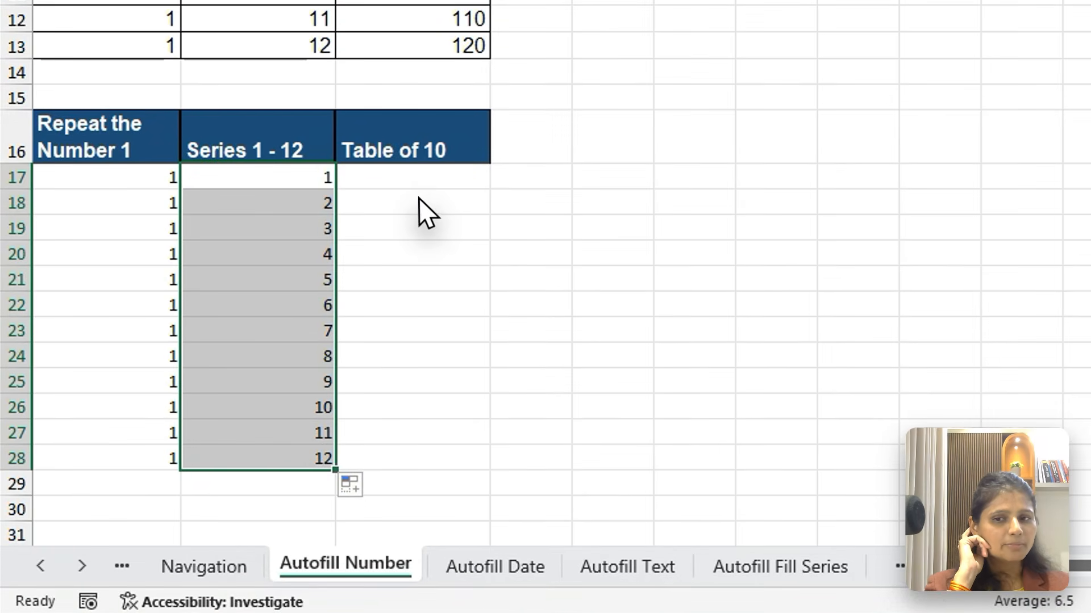
Step: Enter 10 in C17 and 20 in C18 under Table of 10, and autofill the pattern down to C28
click(280, 295)
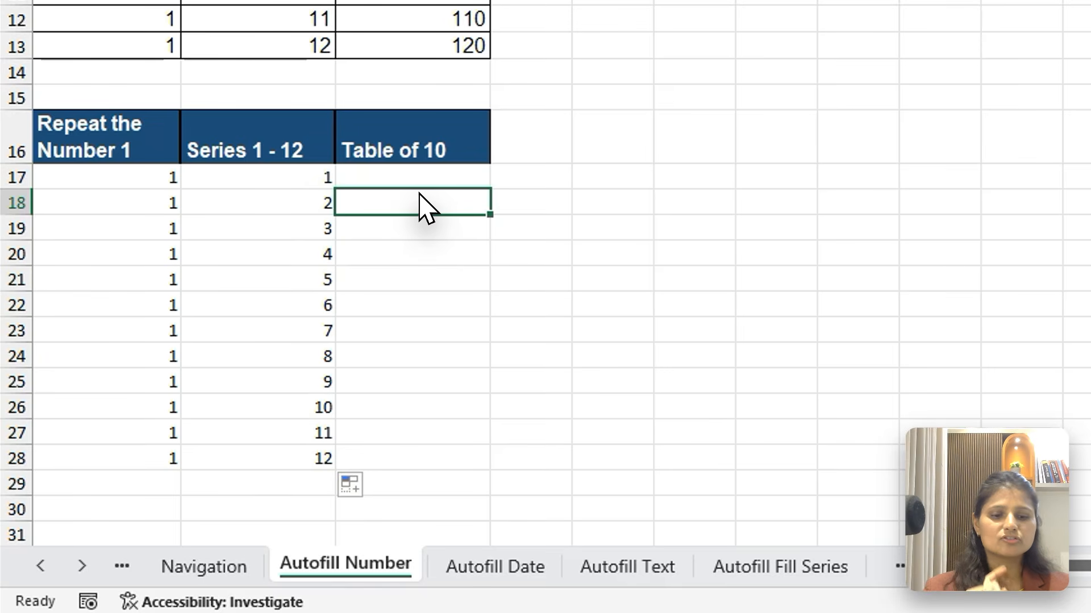
click(418, 189)
text(10)
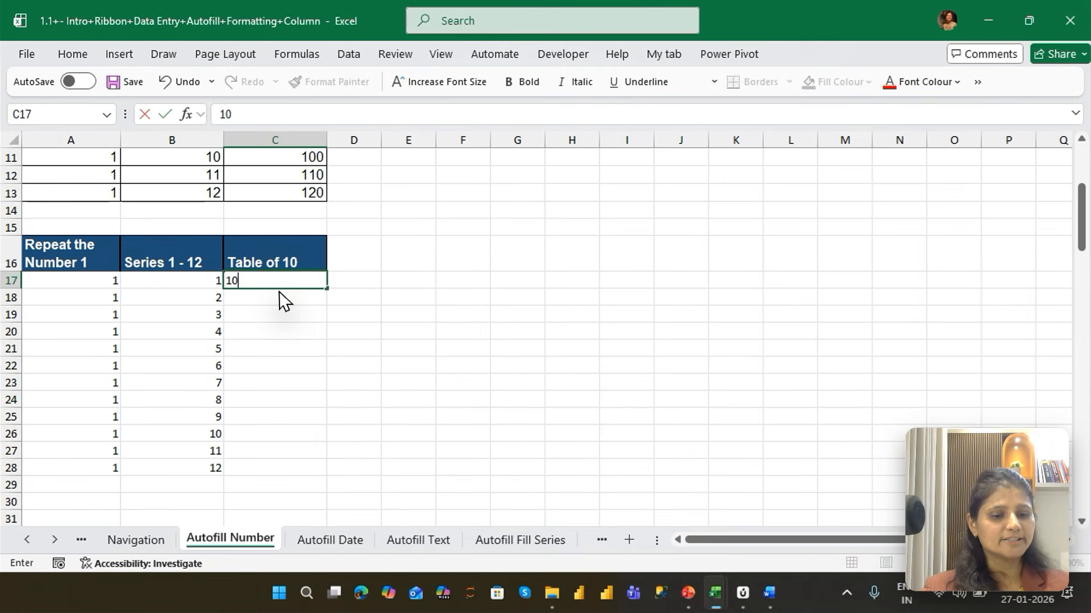
key(Return)
text(20)
key(Return)
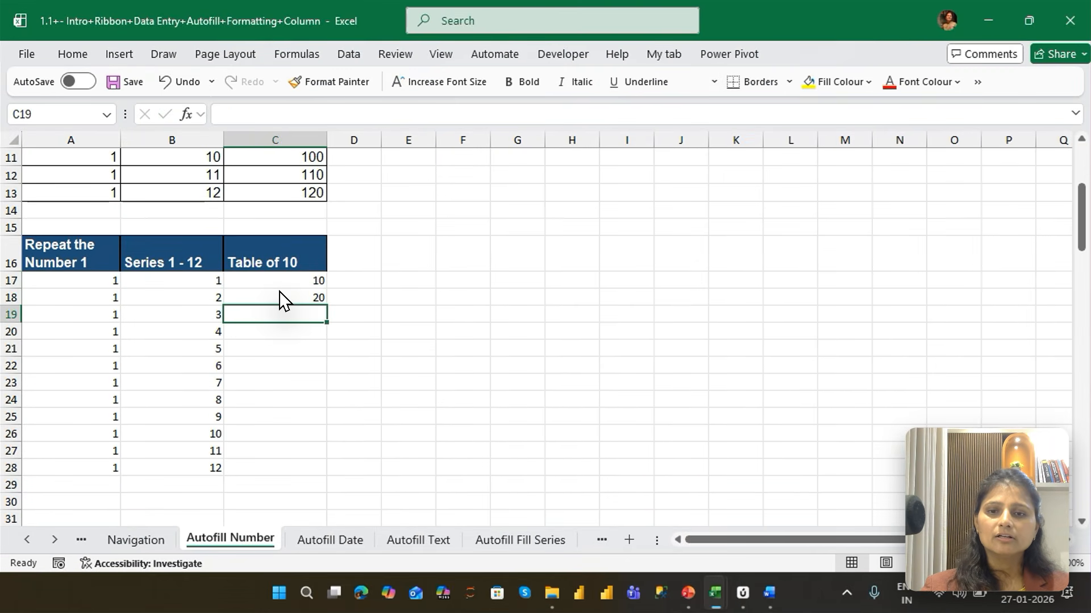
drag(280, 280, 281, 297)
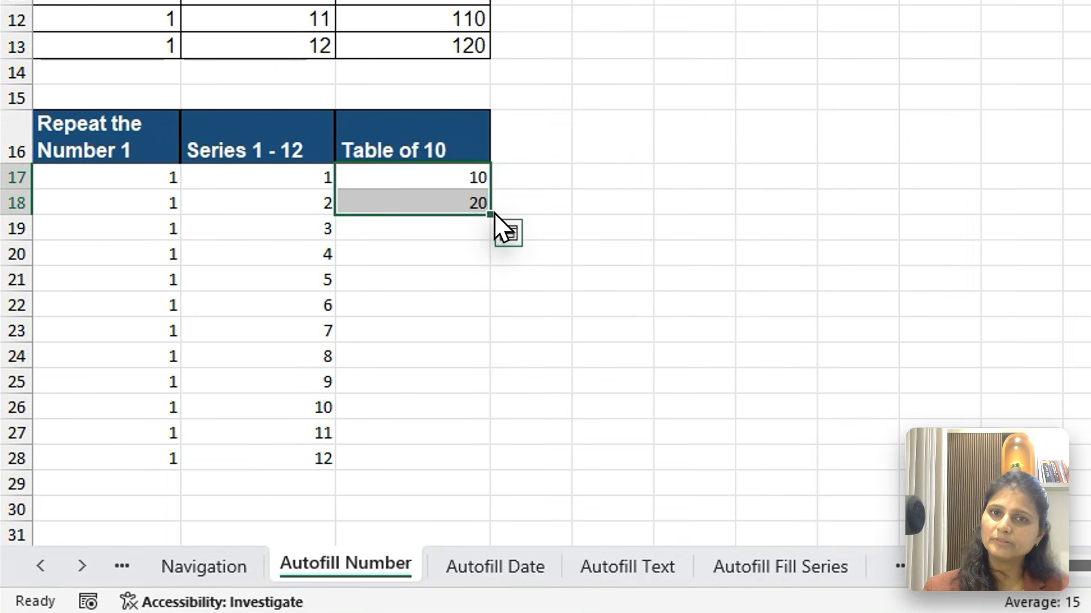
drag(328, 305, 328, 305)
drag(493, 214, 494, 479)
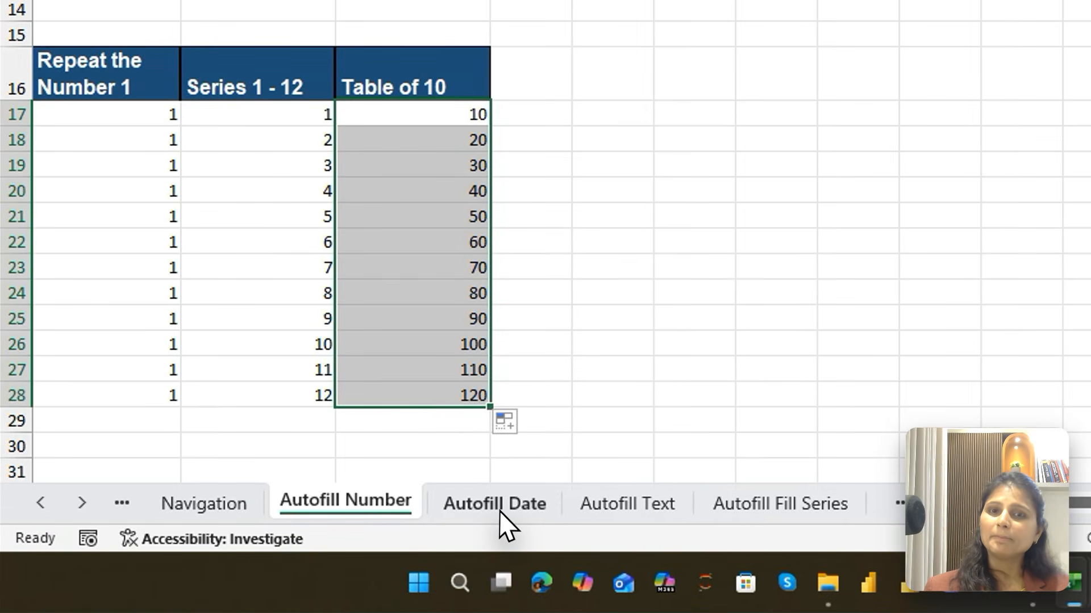
Step: Go to the Autofill Date sheet and select the example daily dates in A2:A13
click(333, 544)
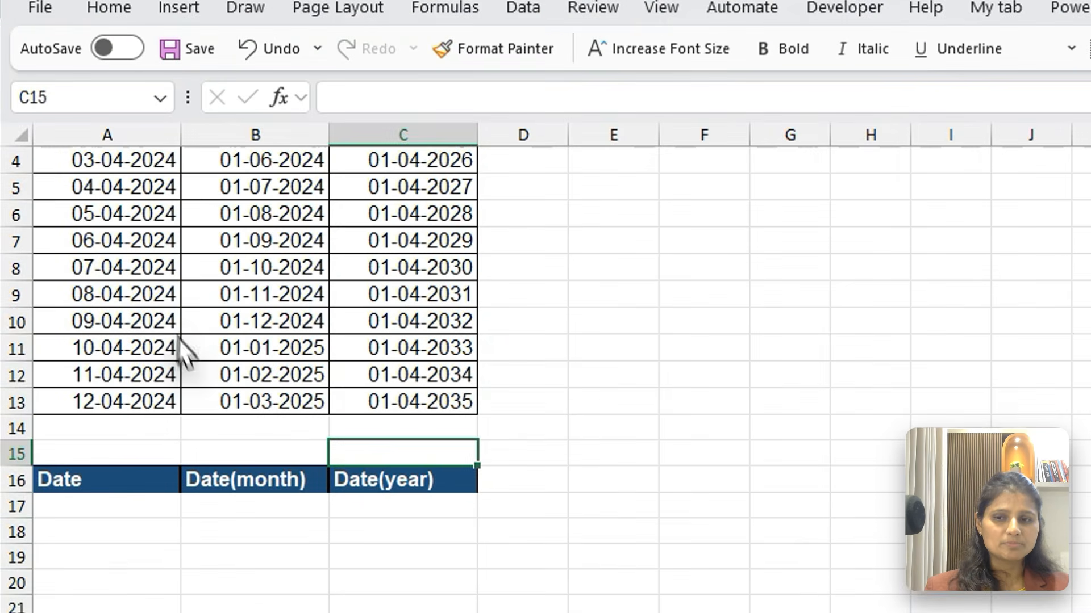
click(124, 55)
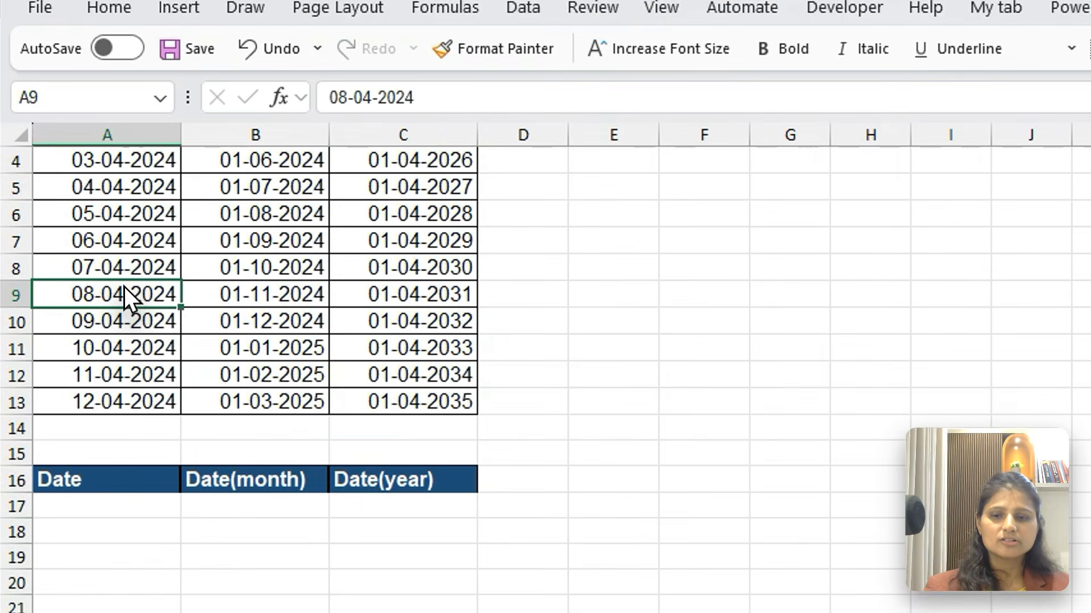
key(ctrl+Up)
key(Down)
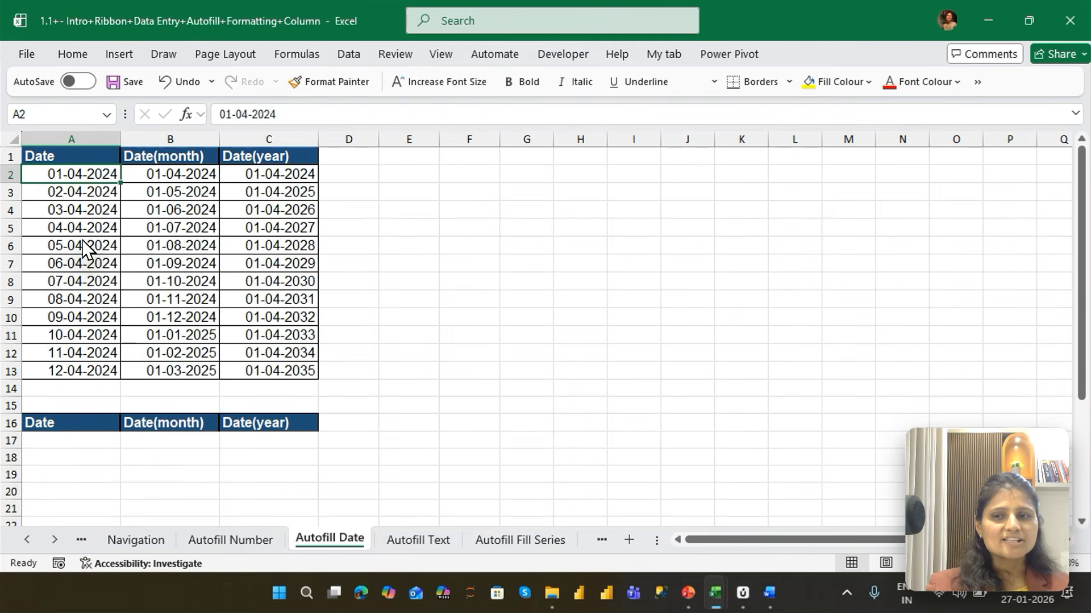
key(ctrl+shift+Down)
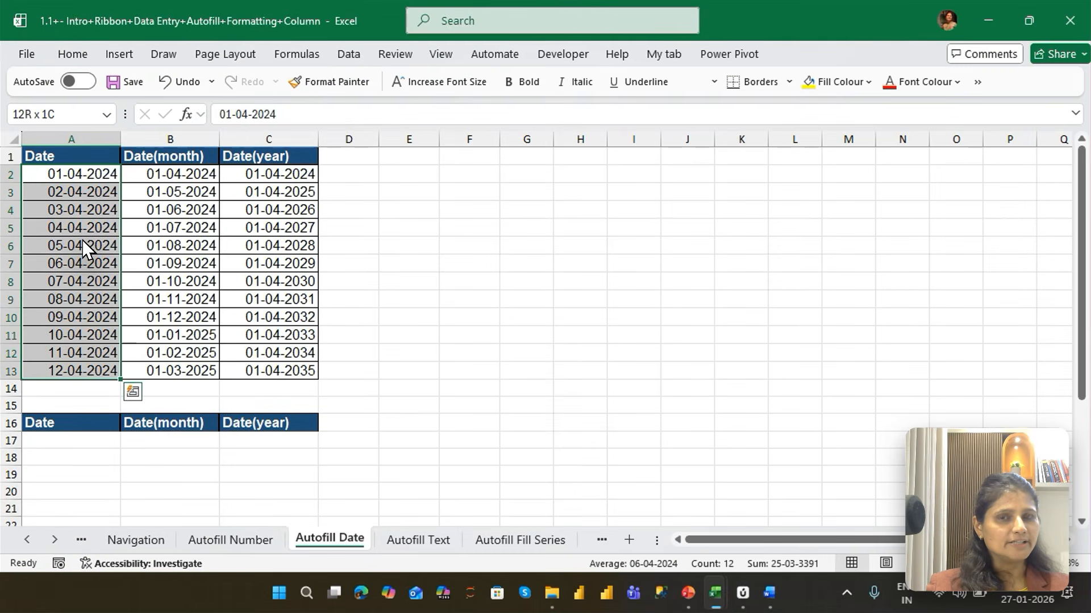
Step: Highlight the first example dates in the Date(month) and Date(year) columns, starting from B2 and C2, to examine their increments
key(Right)
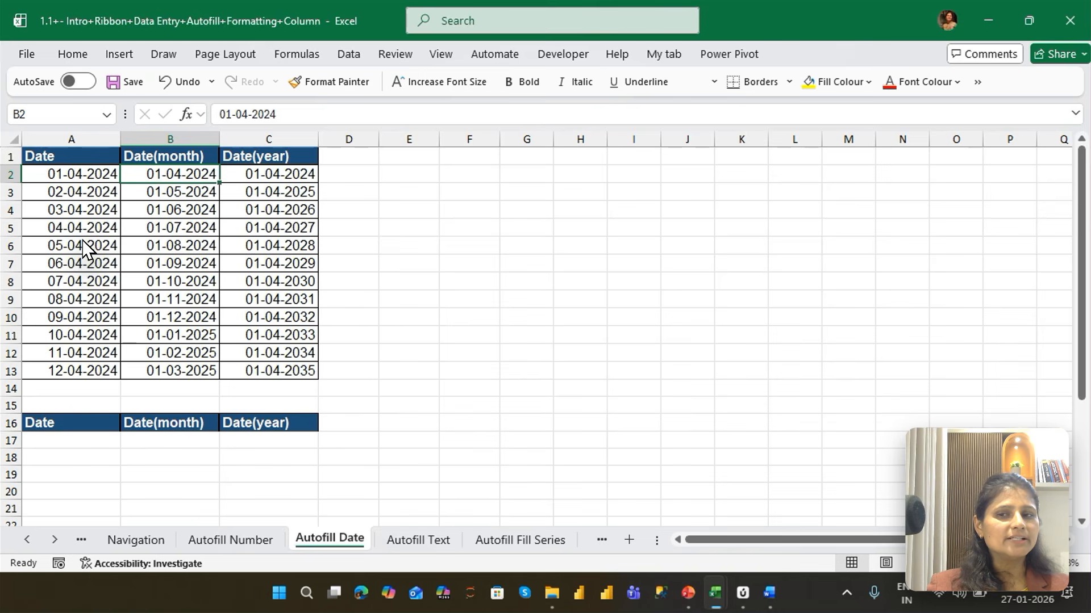
key(shift+Down)
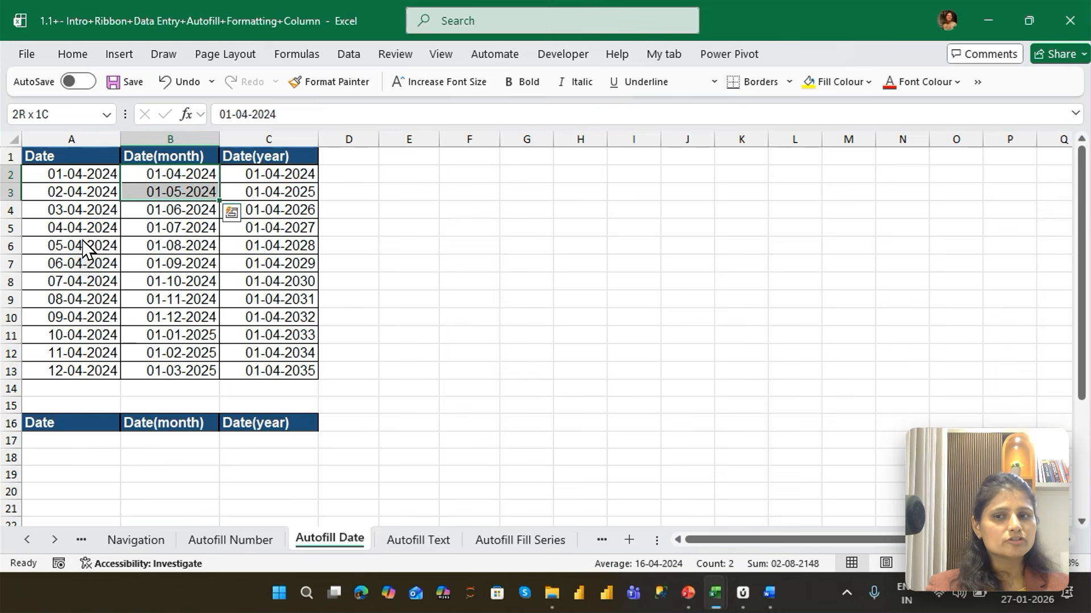
key(shift+Down)
key(shift+Down)
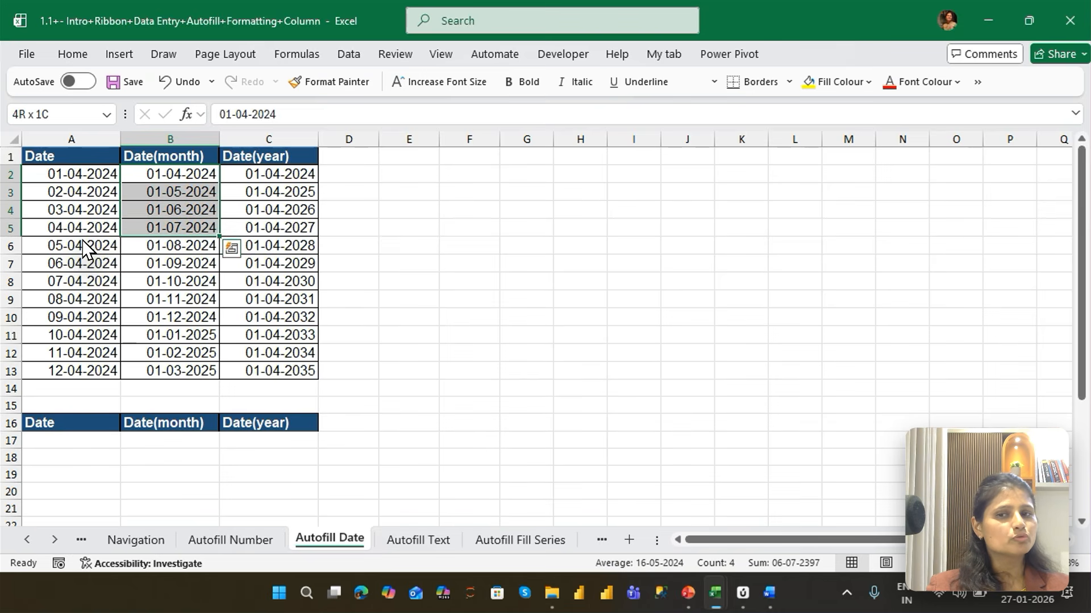
key(shift+Down)
key(Right)
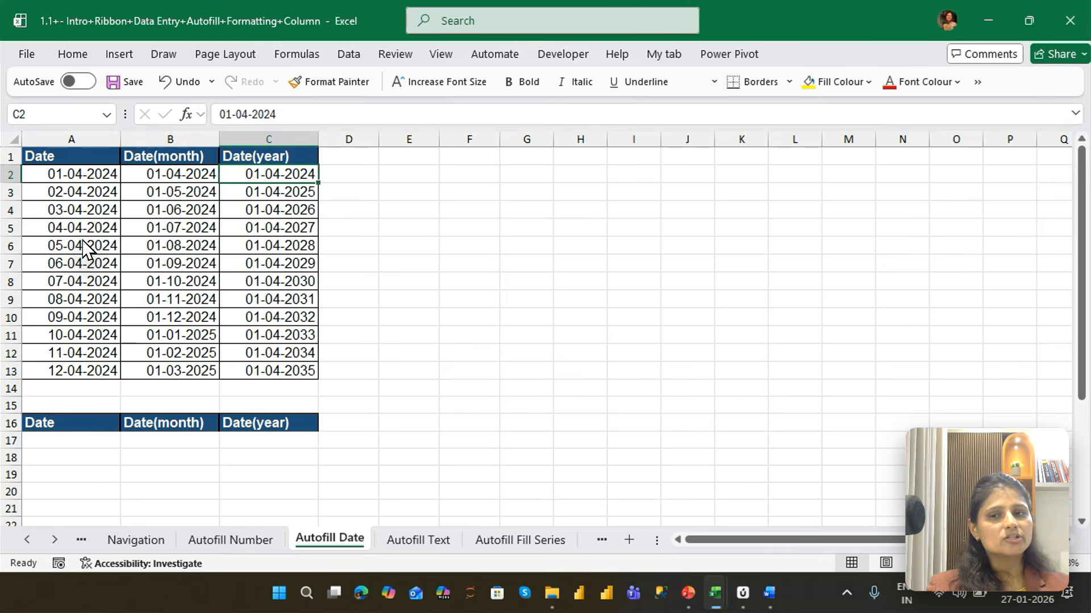
key(shift+Down)
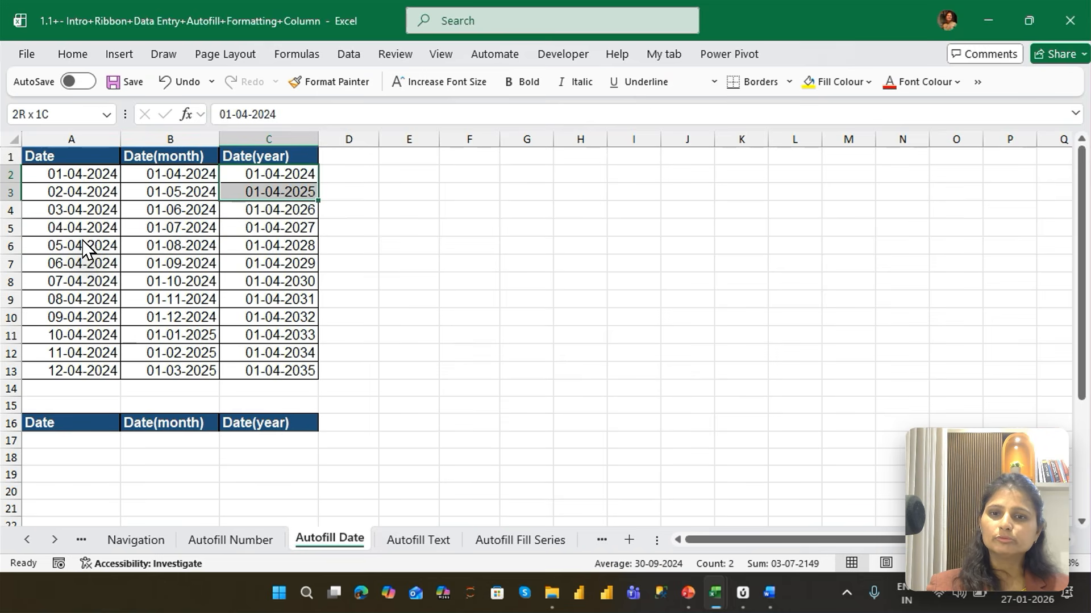
key(shift+Down)
Step: Enter the date 1/4/2026 in A17 under the lower Date header and autofill daily dates down to A28
click(71, 440)
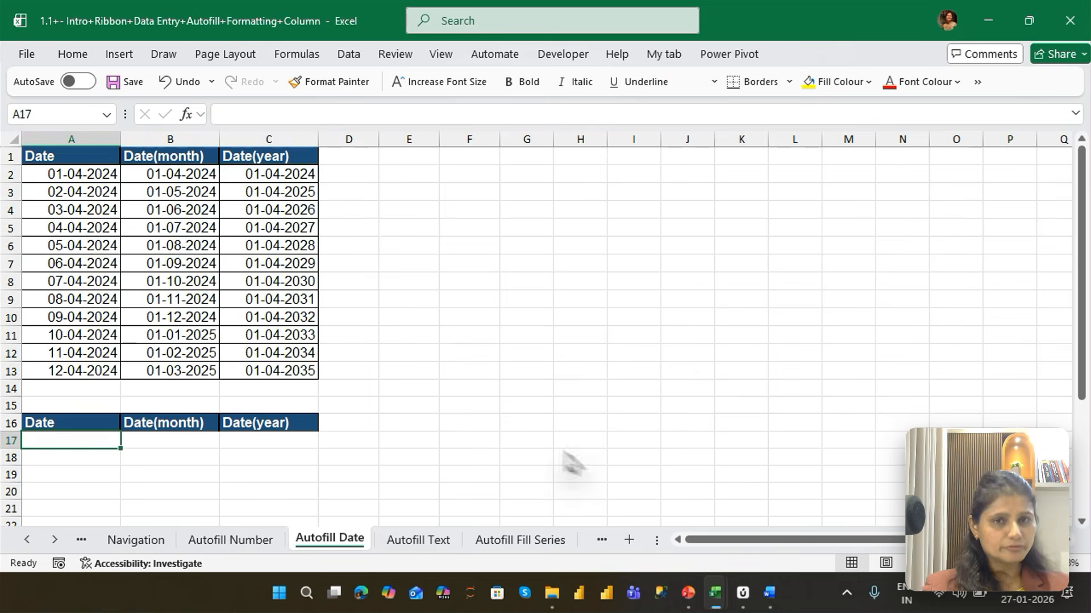
text(1/4)
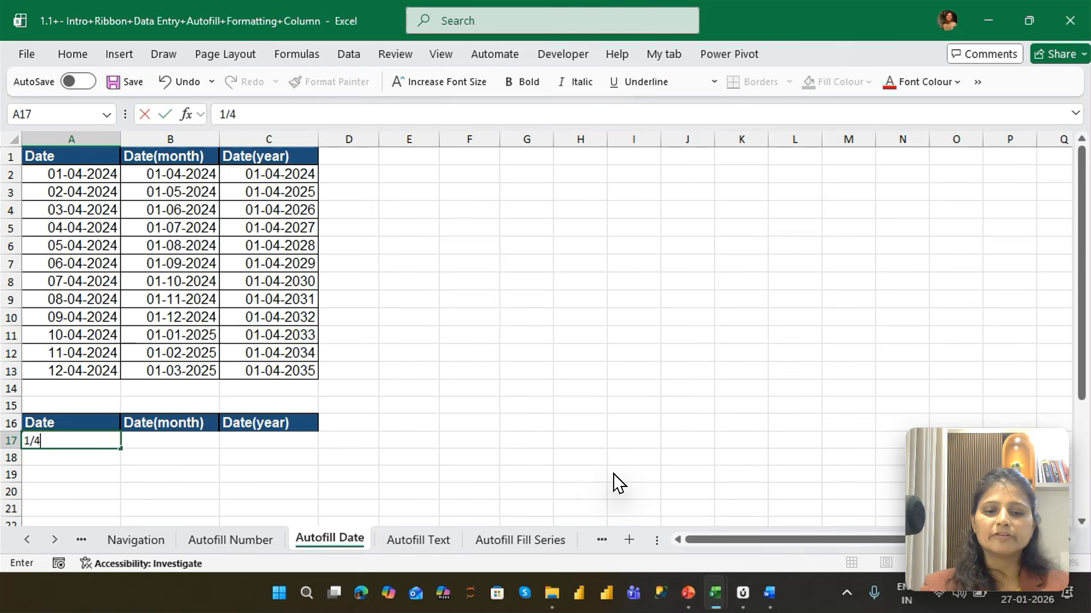
text(/2026)
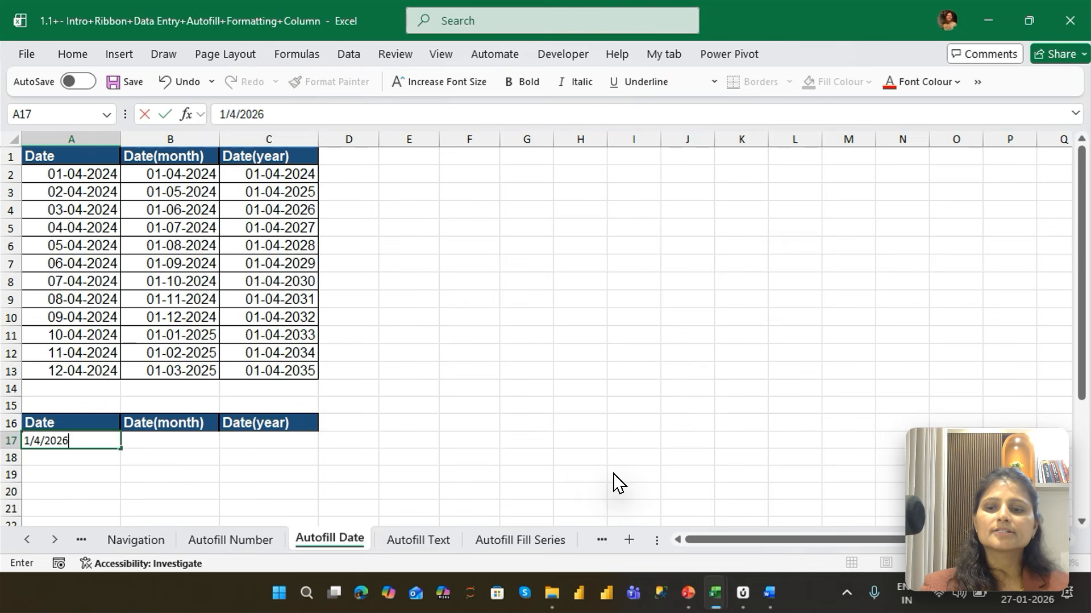
key(ctrl+Return)
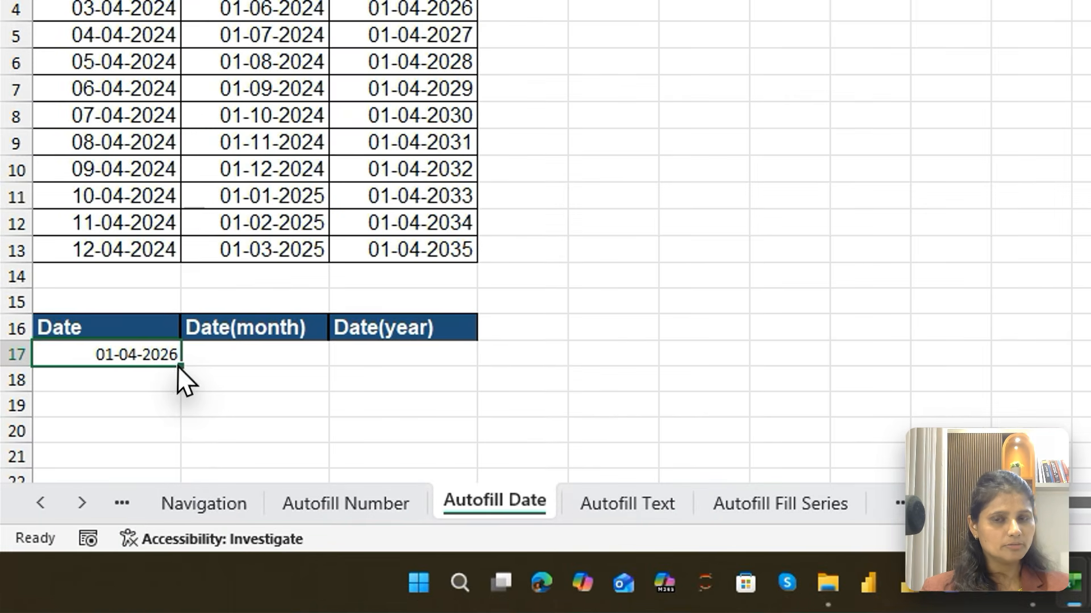
drag(120, 449, 115, 568)
drag(174, 547, 166, 437)
Step: Enter 1/4/2026 in B17 and 1/5/2026 in B18 under the lower Date(month) header
click(273, 134)
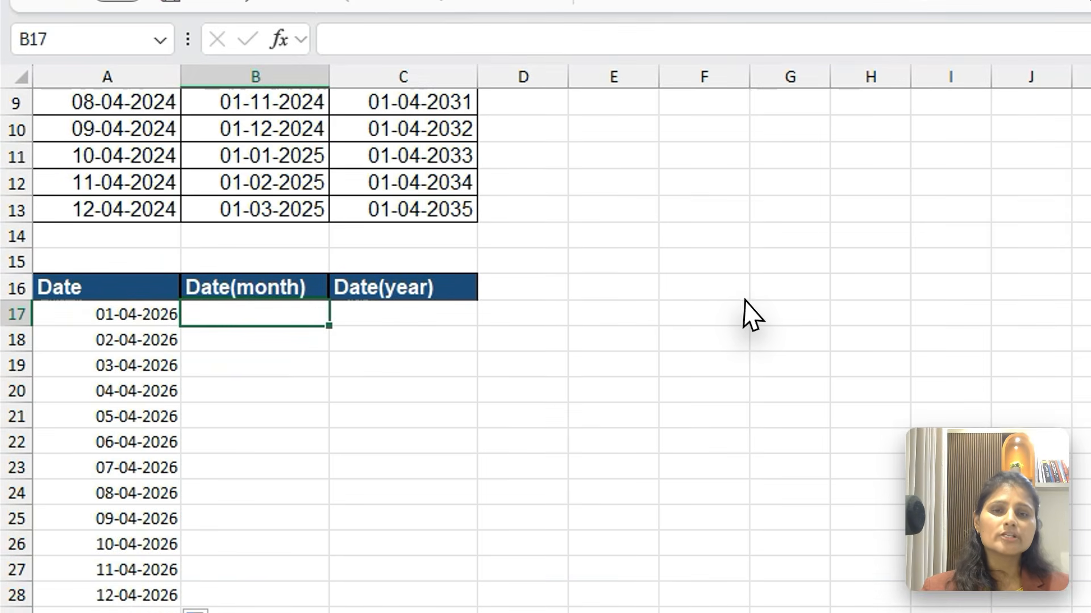
text(1/4)
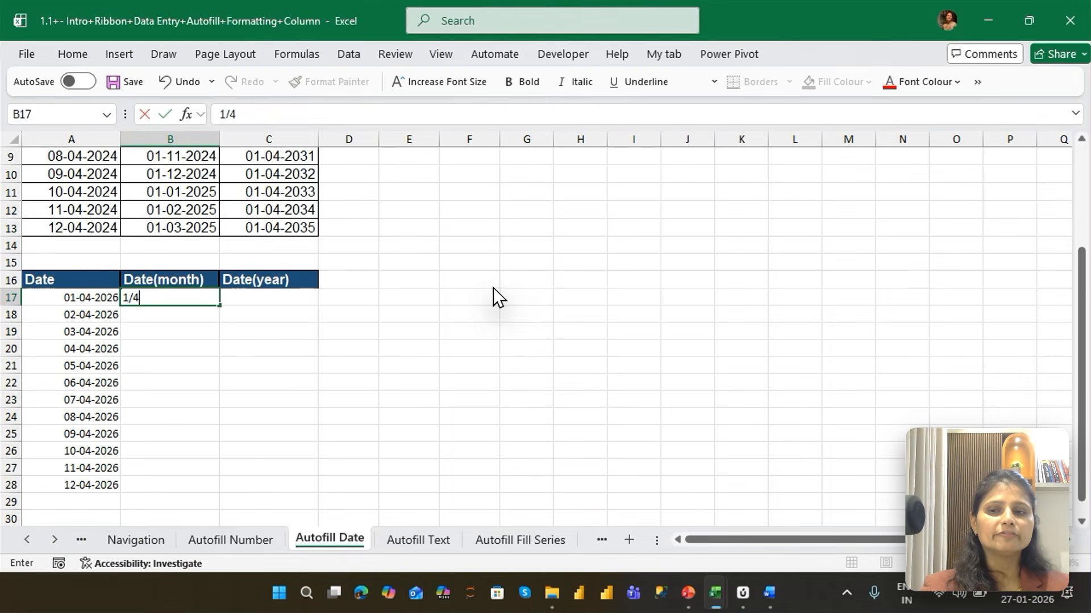
text(/2026)
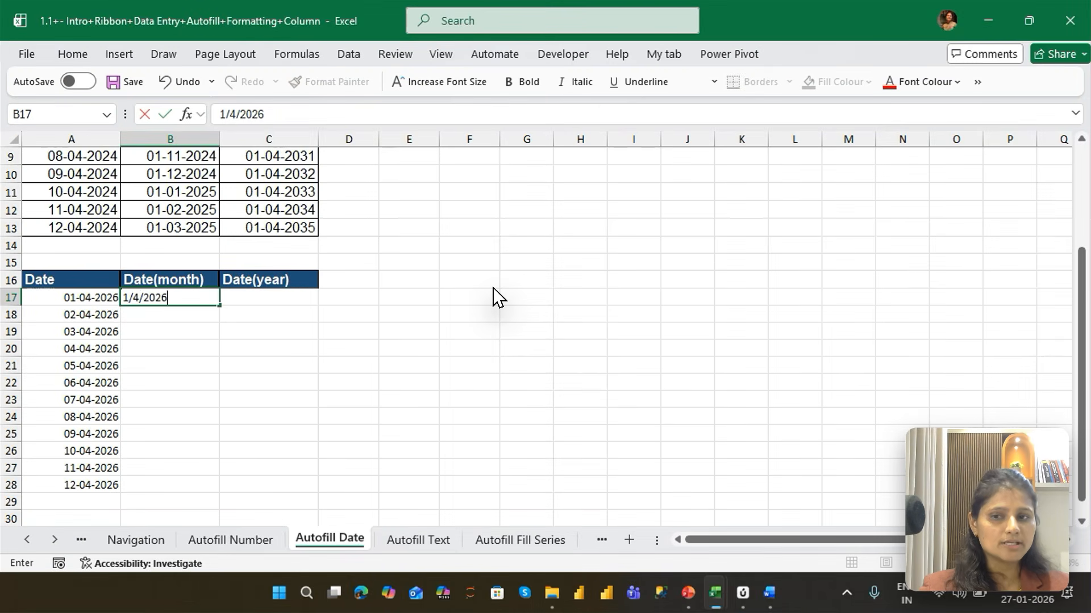
key(Return)
text(1/5/202)
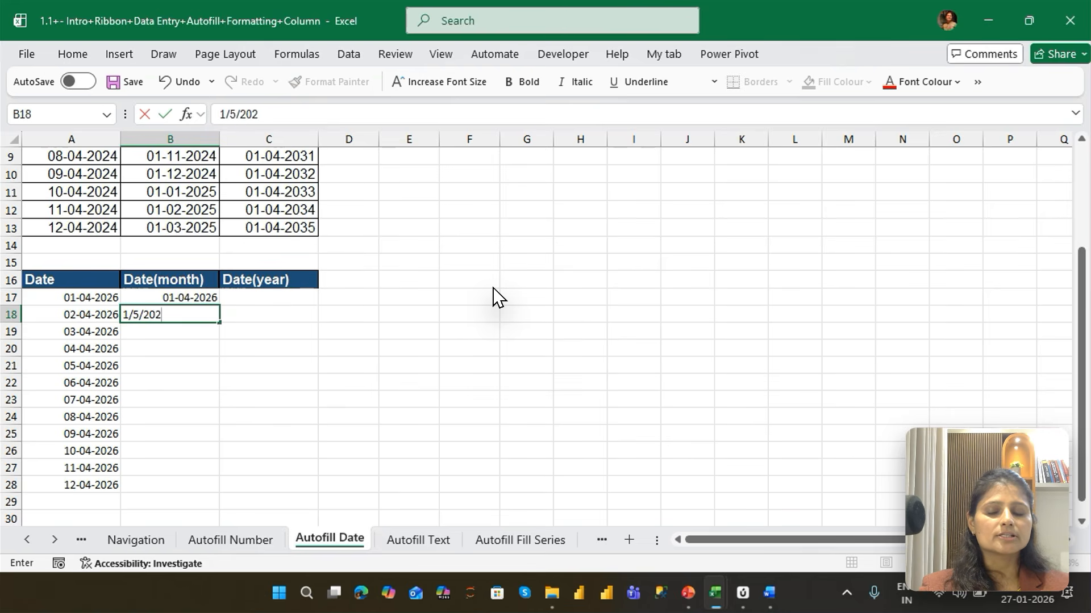
text(6)
Step: Select the two starting dates in B17:B18 and autofill the monthly pattern down to B28
key(Up)
key(shift+Down)
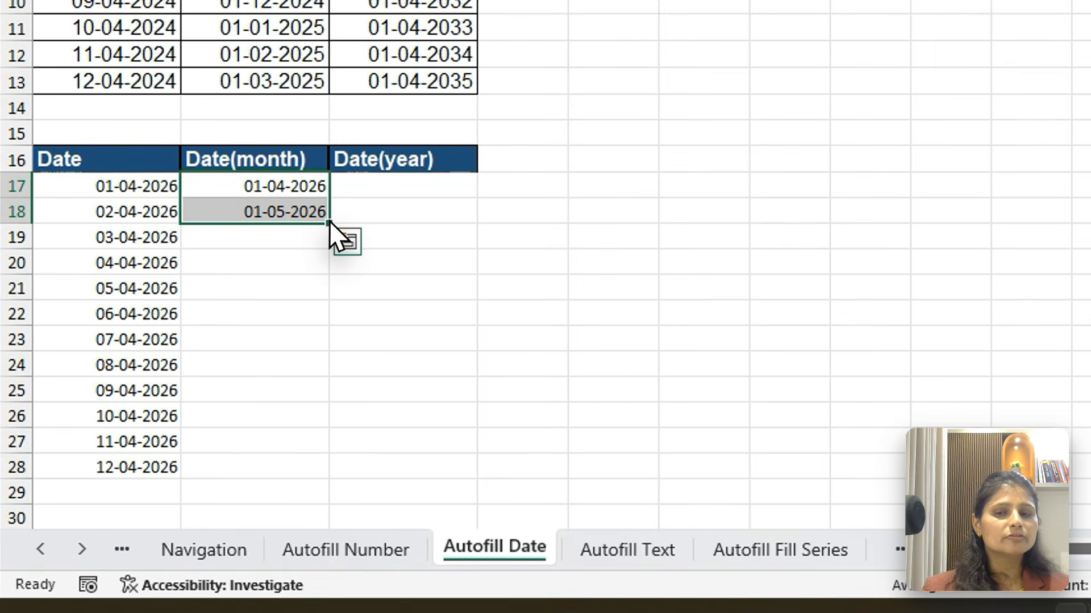
drag(219, 322, 223, 439)
drag(333, 392, 324, 476)
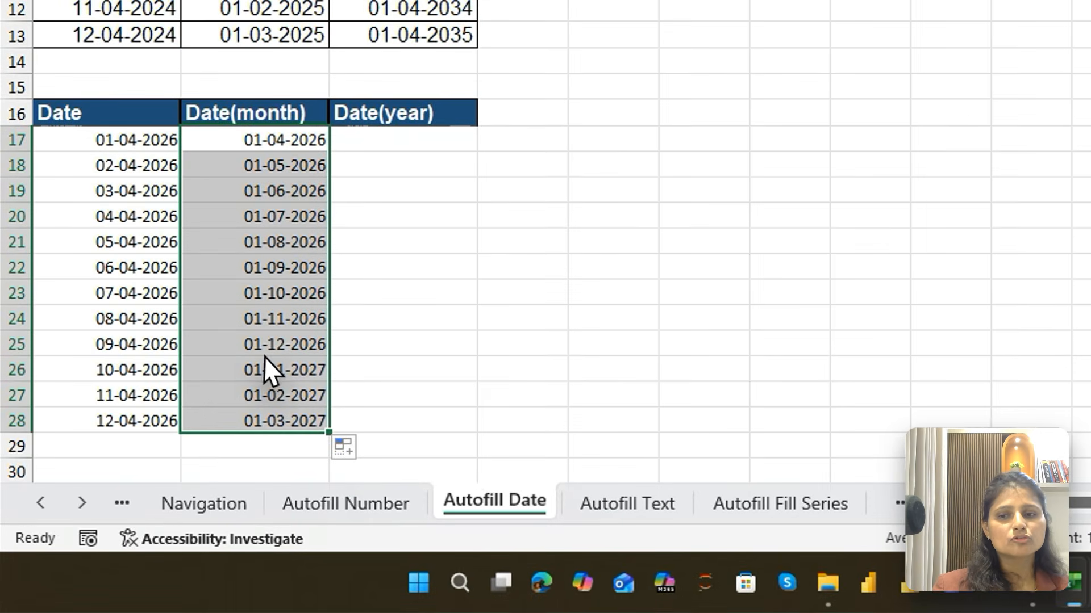
click(182, 450)
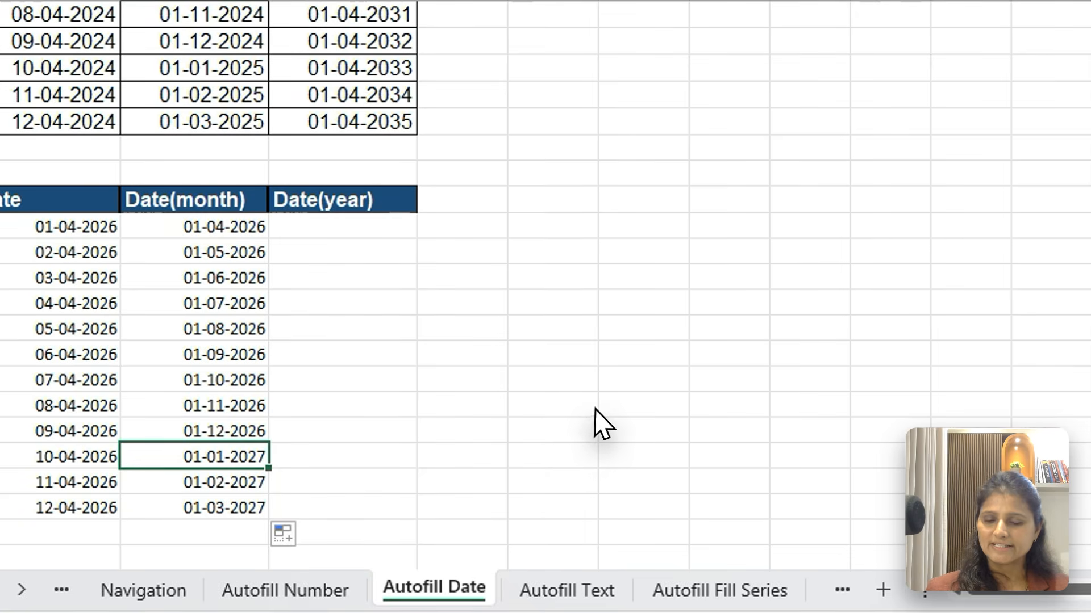
Step: Enter the date 1/4/2026 in C17 under the lower Date(year) header
click(233, 295)
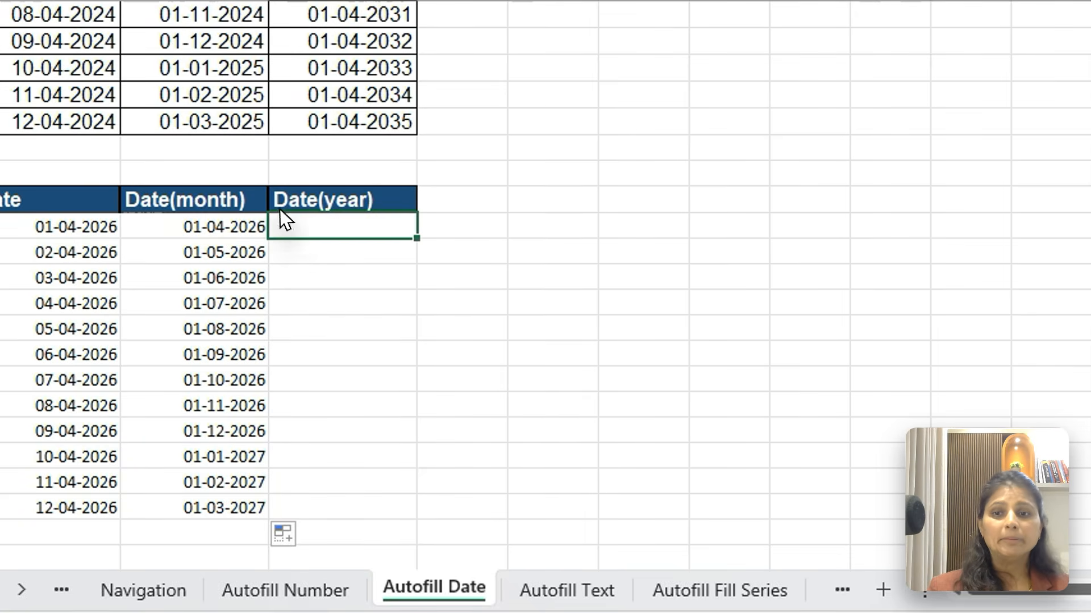
text(1/)
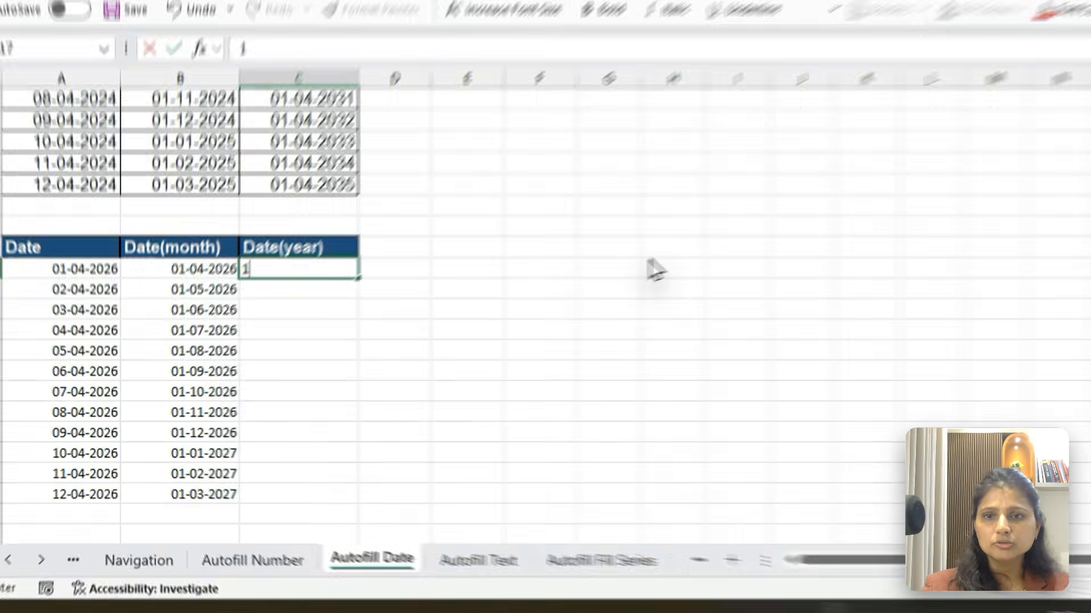
text(5)
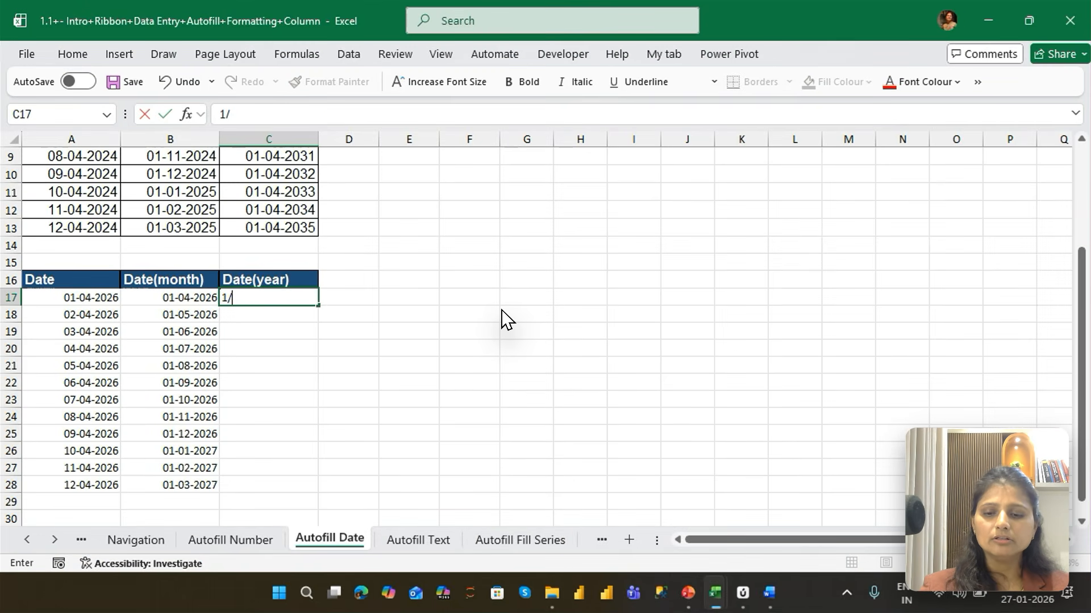
text(/2026)
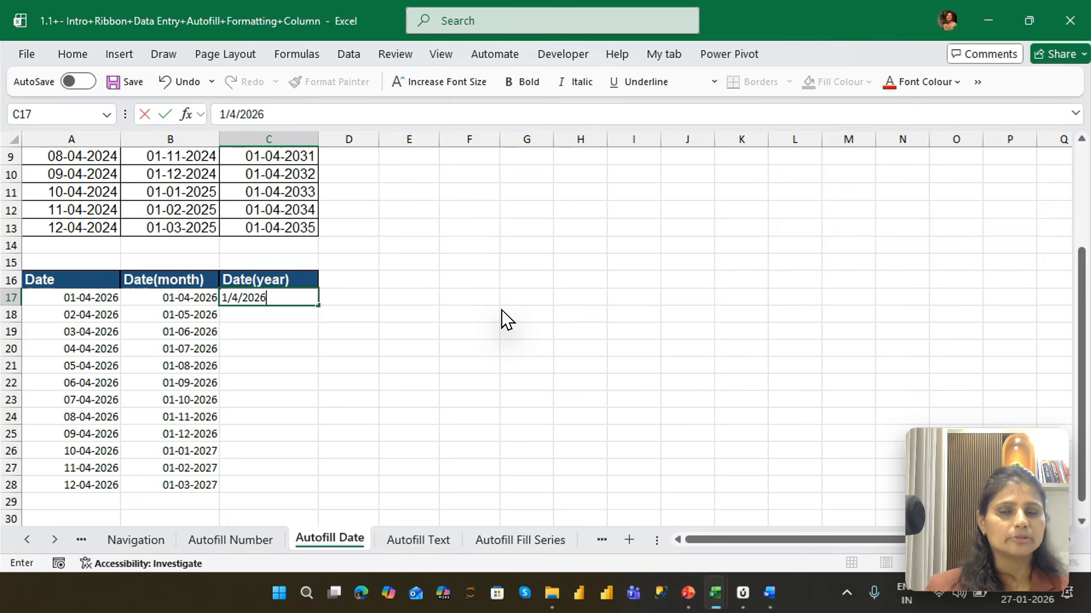
key(Return)
key(Up)
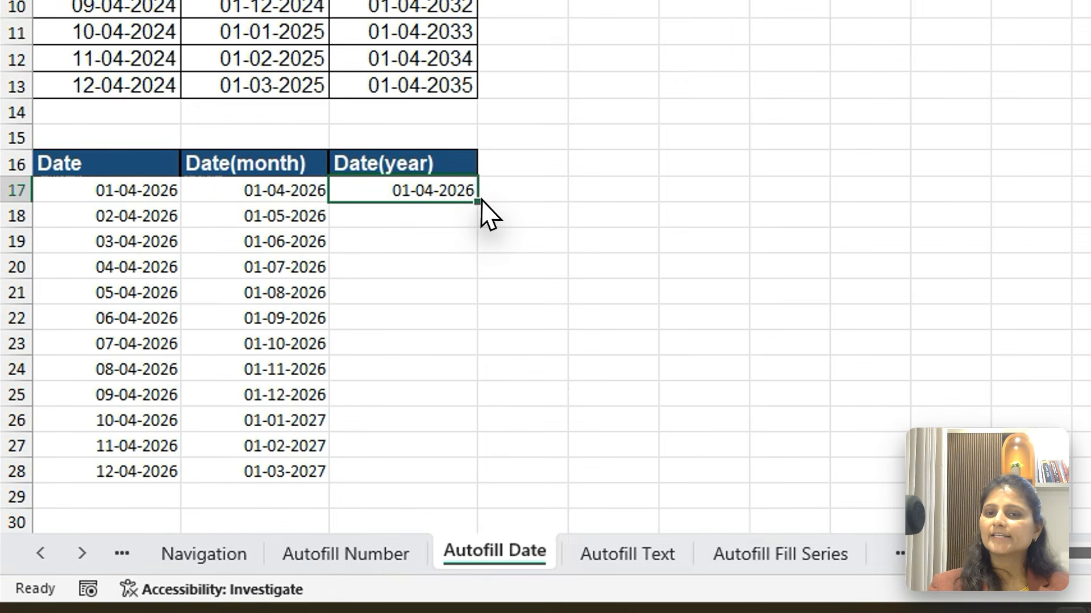
Step: Autofill the C17 date down to C28 and set the autofill option to Fill Years
key(Right)
click(469, 198)
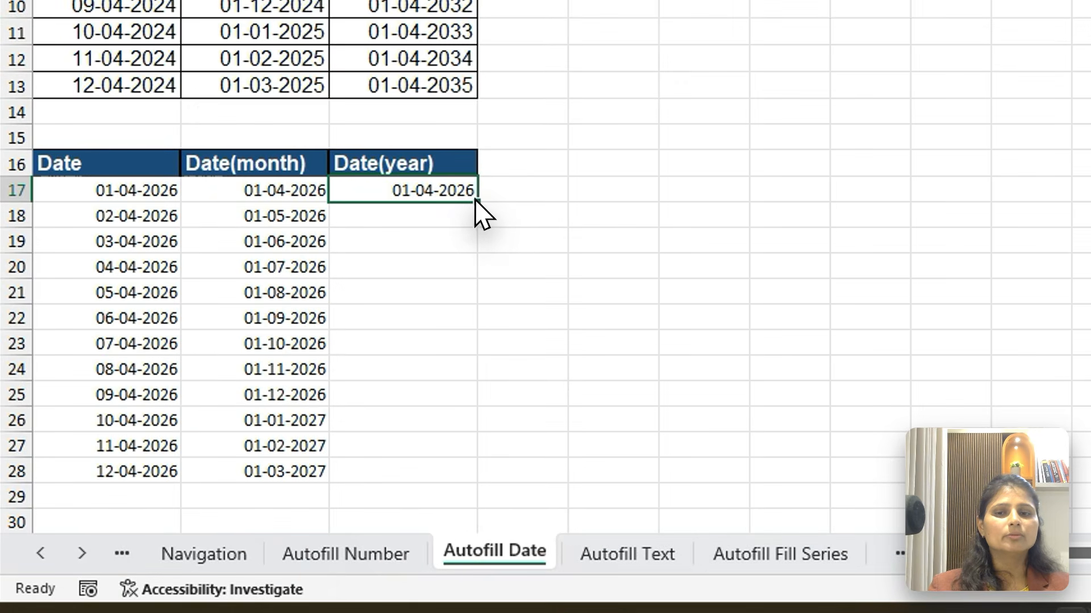
drag(476, 202, 455, 509)
click(495, 500)
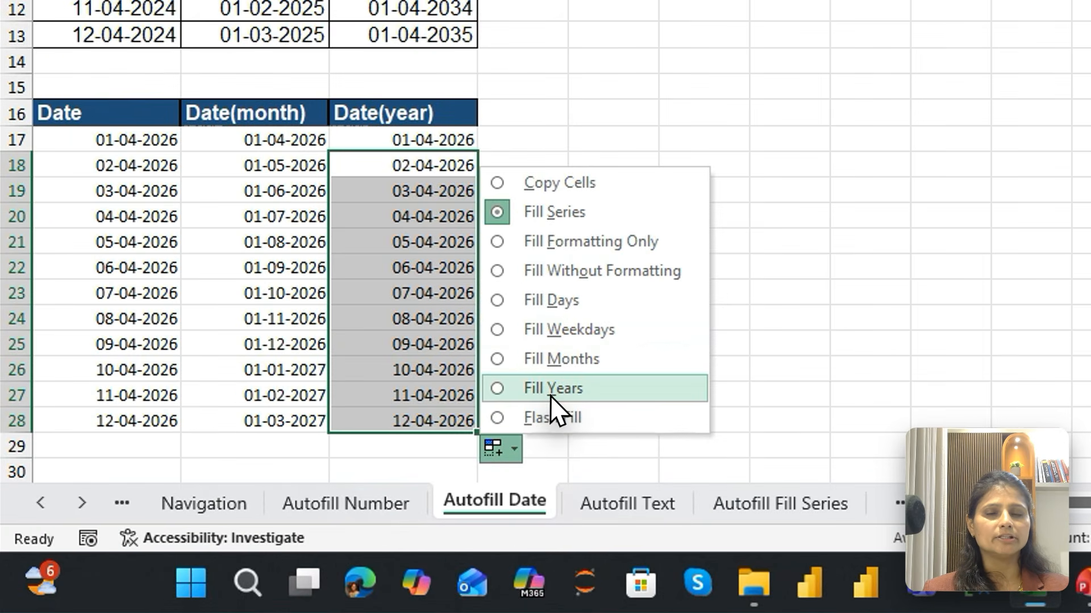
click(550, 396)
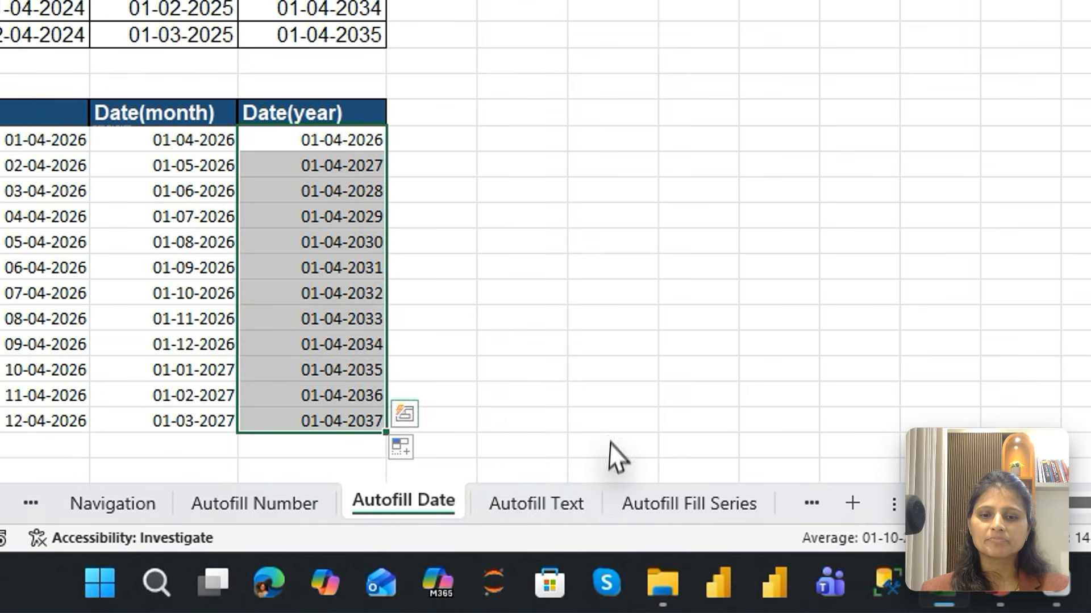
Step: On the Autofill Text sheet, enter January in A17 under Months and autofill the months down to A28
click(418, 540)
click(512, 71)
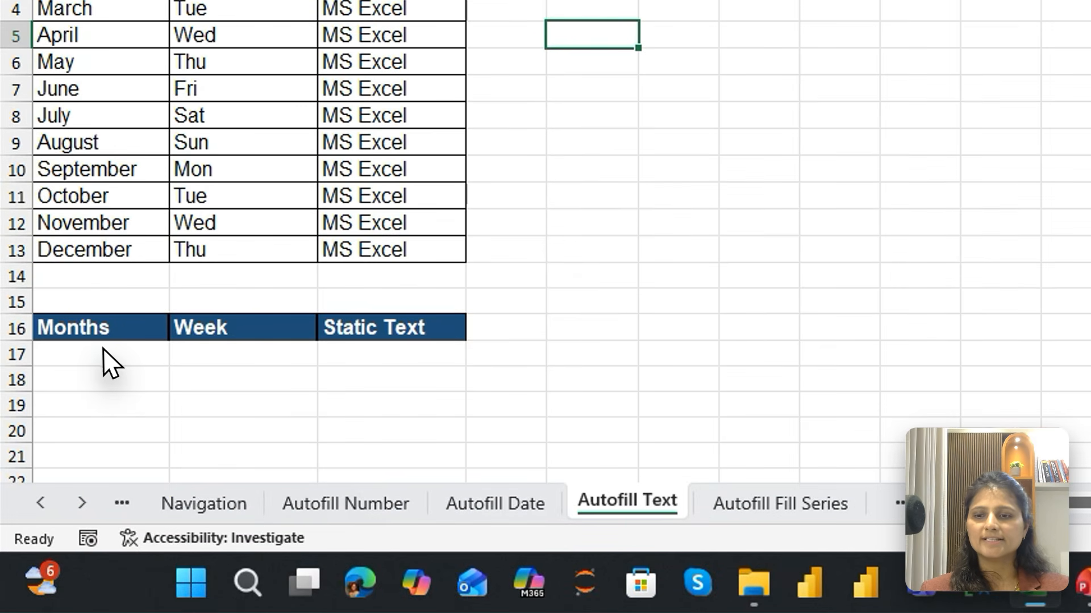
click(103, 573)
text(Januar)
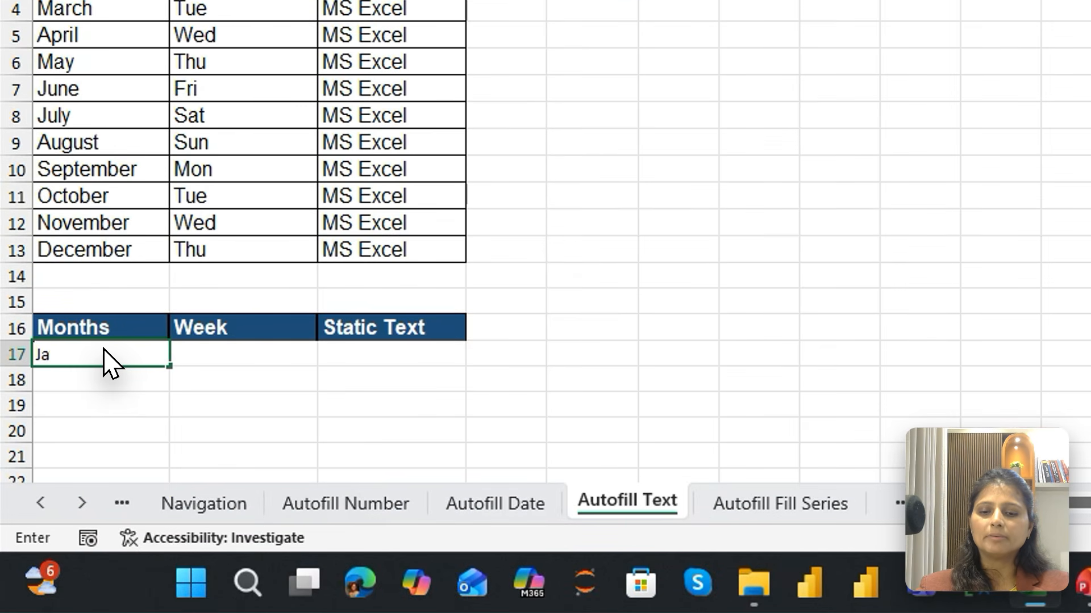
text(y)
key(BackSpace)
text(n)
key(Return)
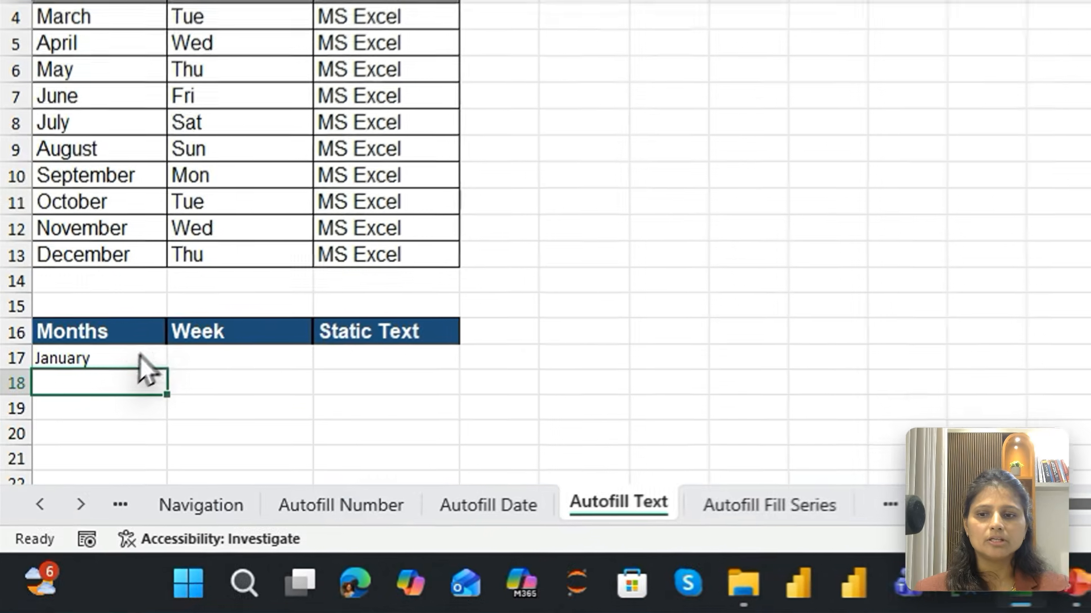
click(125, 358)
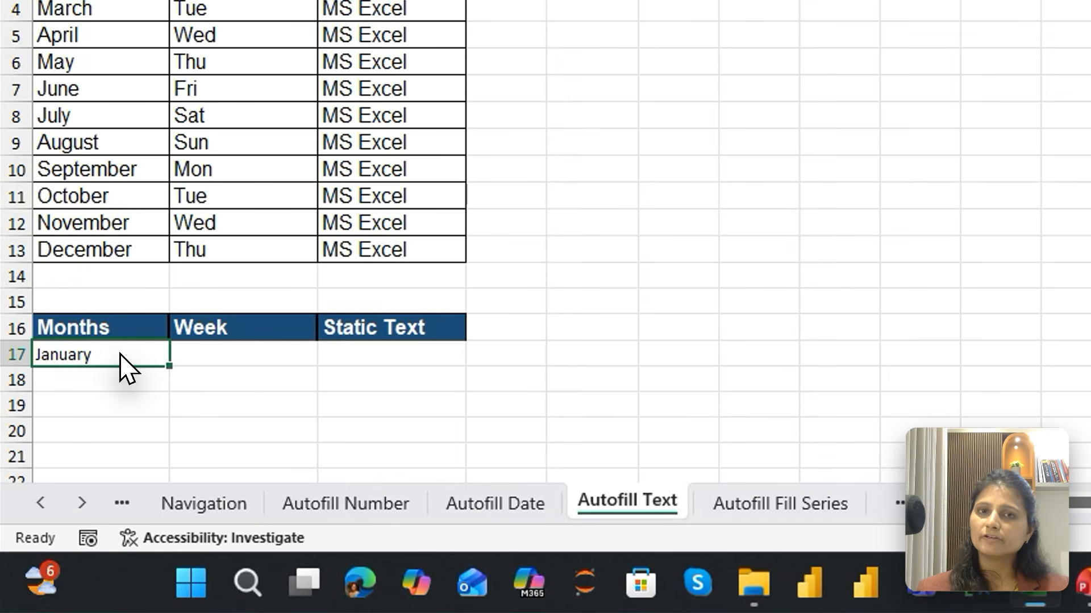
drag(170, 367, 134, 497)
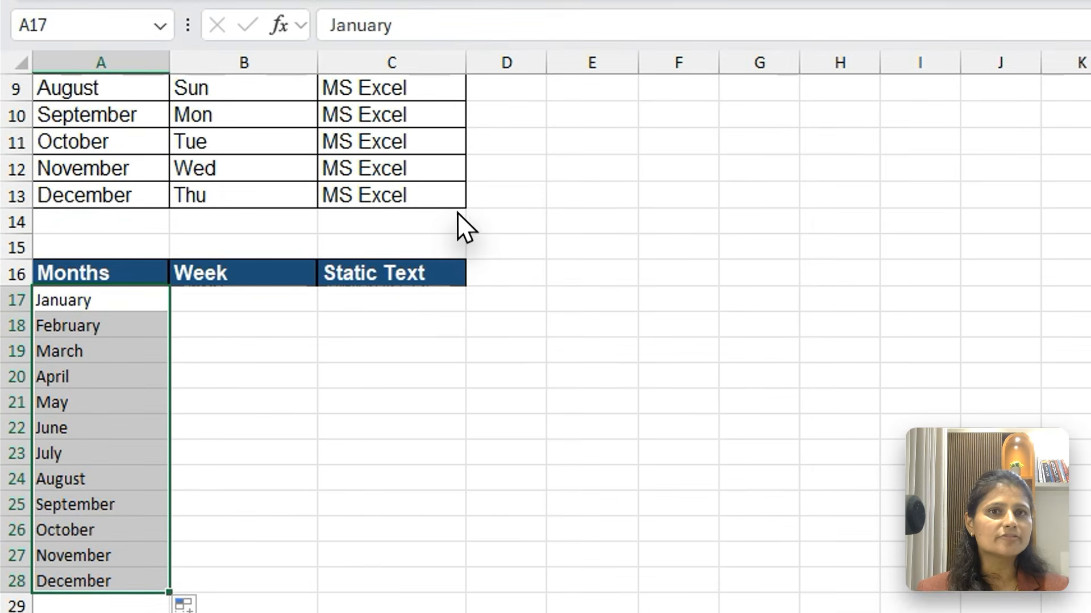
Step: Enter Sunday in B17 under Week and autofill the weekdays down to B28
click(226, 304)
text(Sunda)
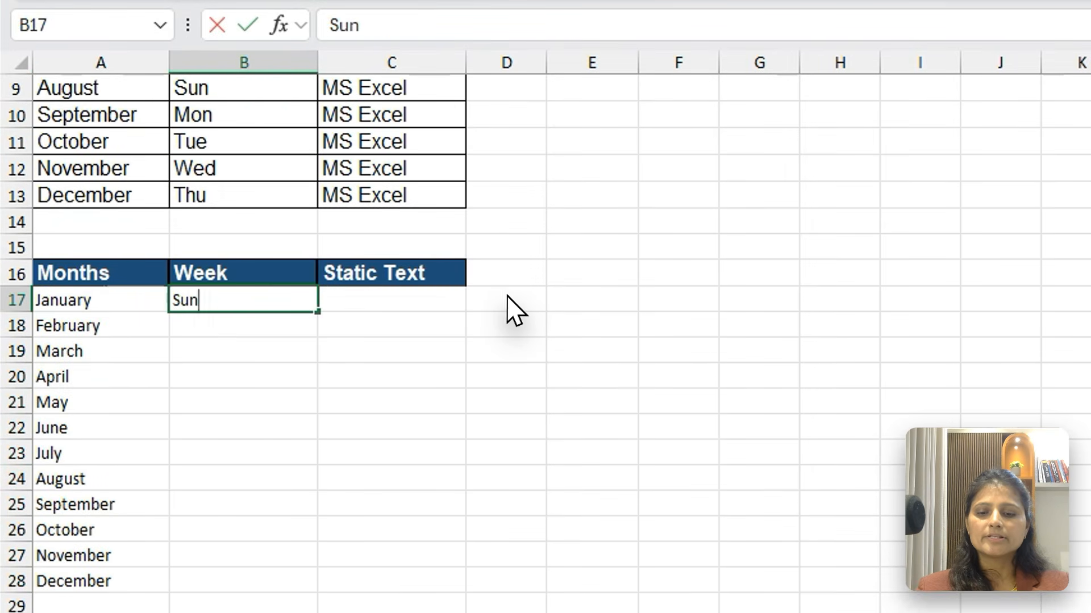
text(y)
key(Return)
key(Up)
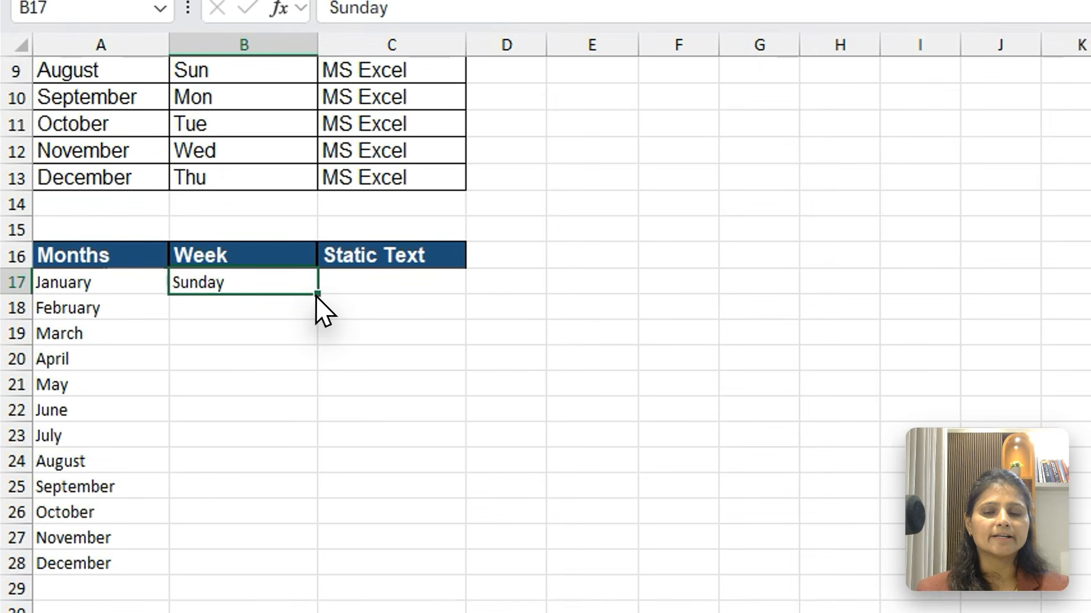
drag(212, 305, 214, 487)
drag(322, 567, 323, 569)
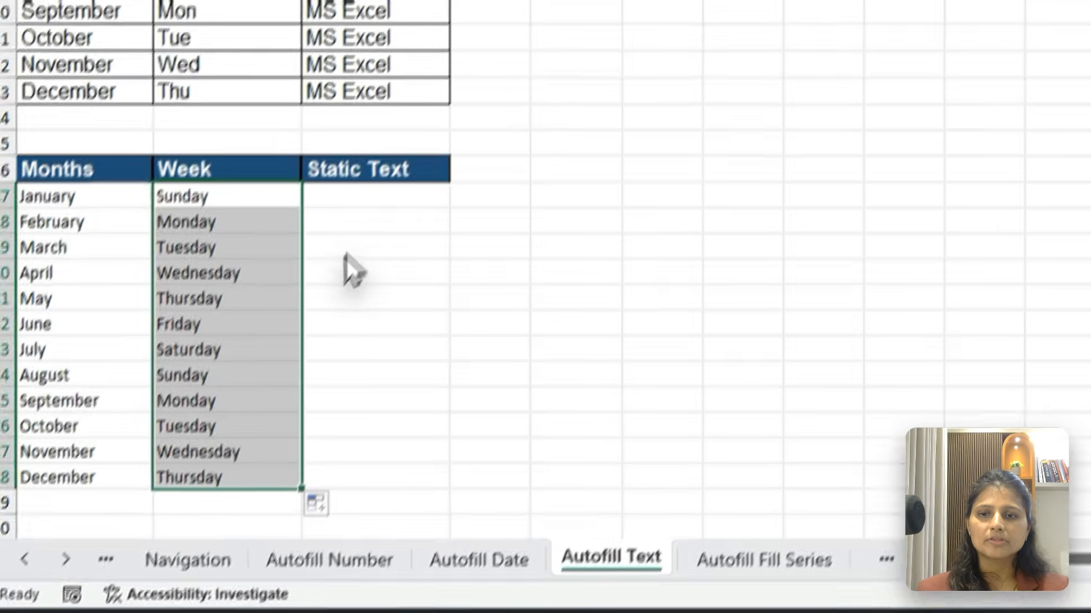
Step: Fill all of C17:C28 under Static Text in one entry with "MS Excel by" followed by the instructor's first name
drag(267, 297, 294, 480)
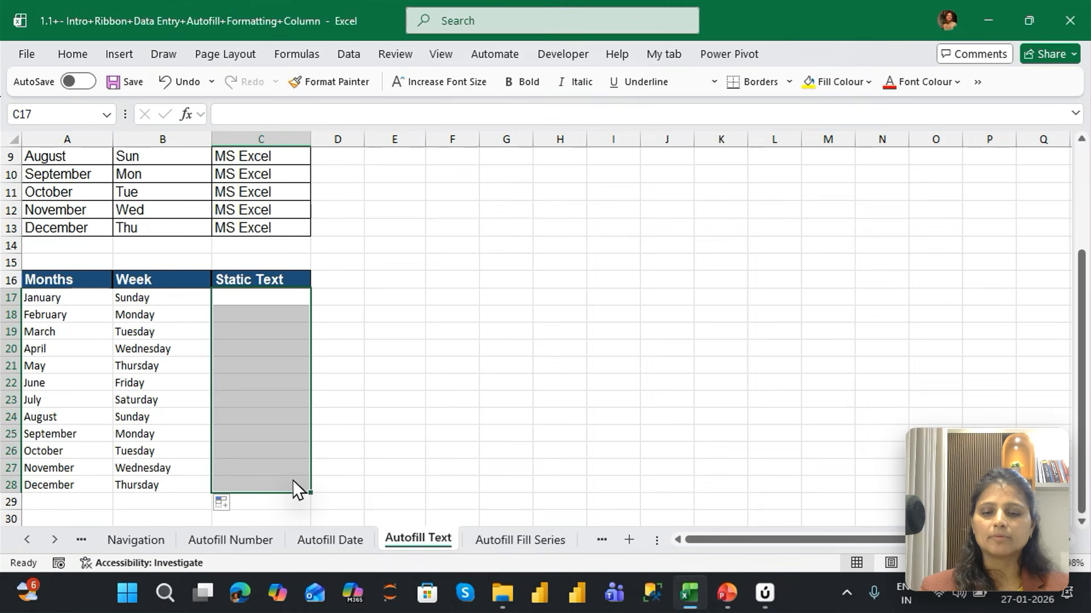
text(MS)
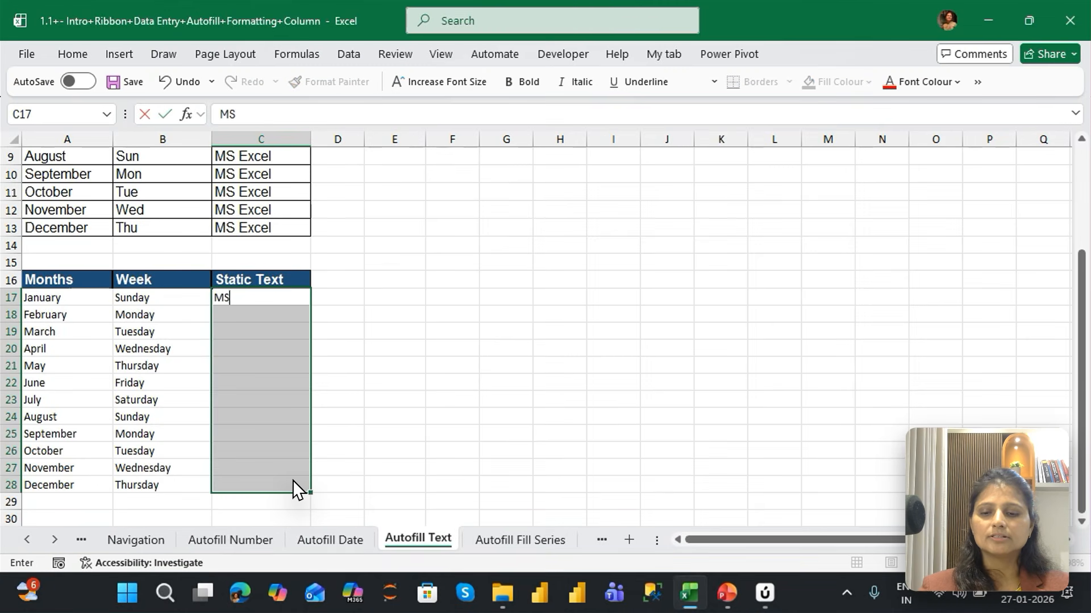
text( Excel by)
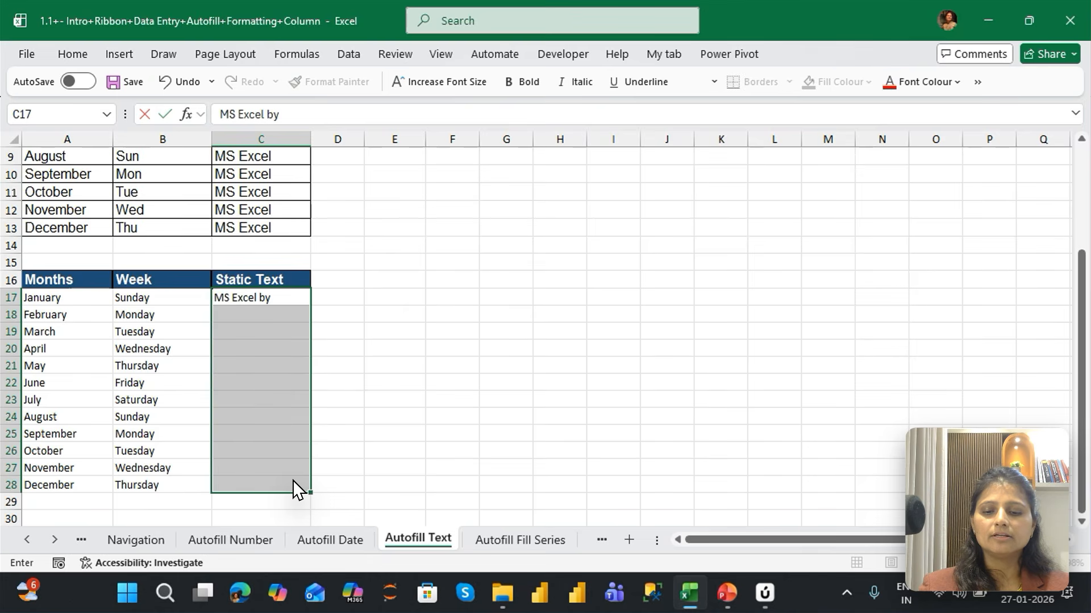
text( Jayshree)
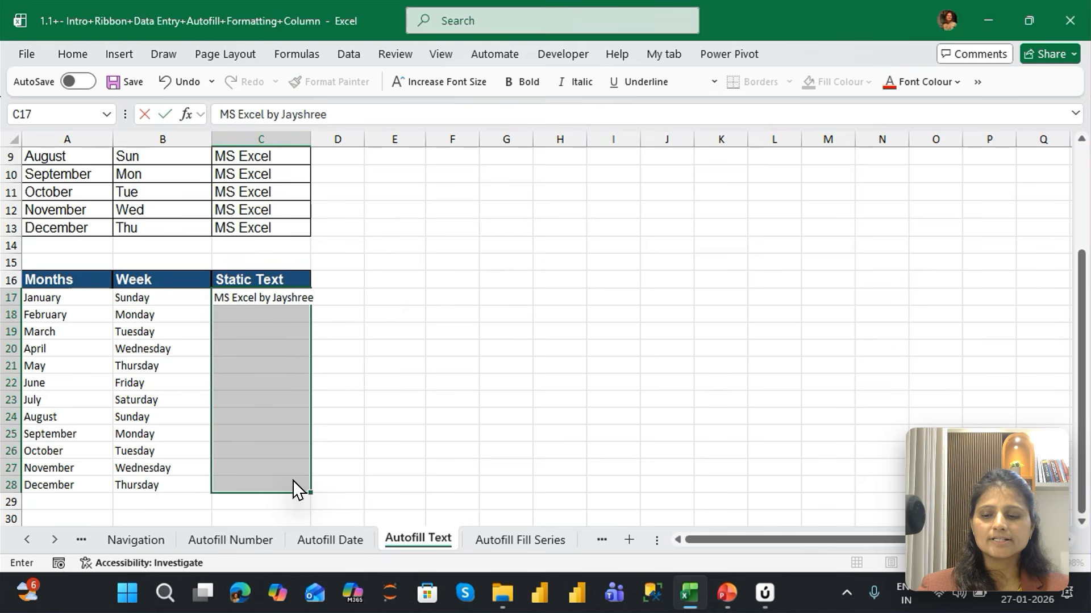
key(ctrl+Return)
Step: Select the empty block F16:M27 and fill every cell in one entry with the text "Let's Upgrade"
key(Up)
key(Right)
key(Right)
key(Right)
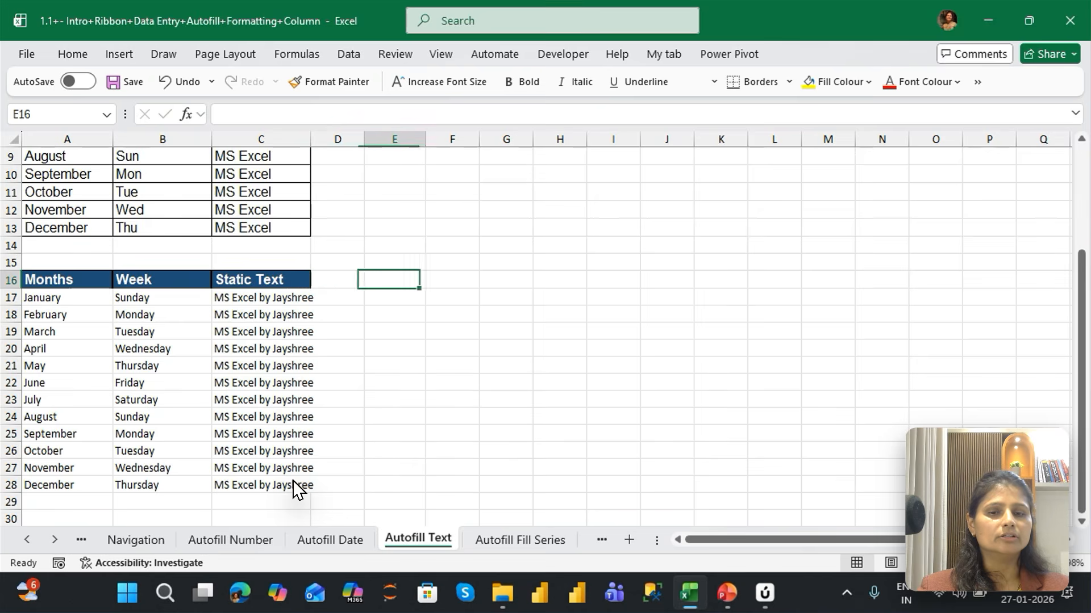
key(shift+Down)
key(shift+Down)
key(shift+Down)
key(shift+Down)
key(shift+Down)
key(shift+Down)
key(shift+Down)
key(shift+Down)
key(shift+Down)
key(shift+Down)
key(shift+Down)
key(shift+Right)
key(shift+Right)
key(shift+Right)
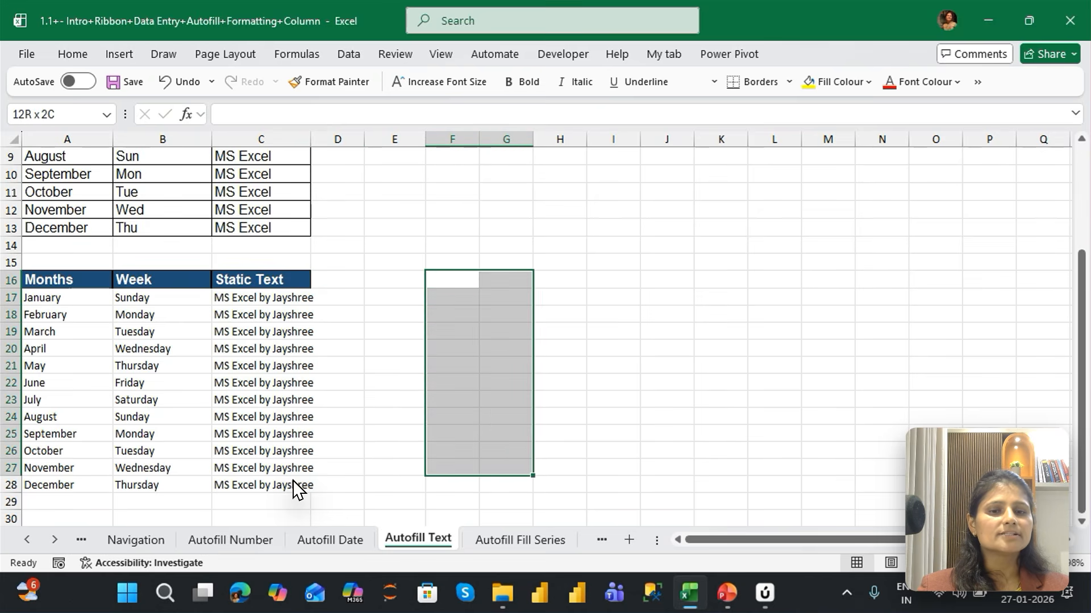
key(shift+Right)
key(shift+Right)
key(shift+Right)
key(shift+Right)
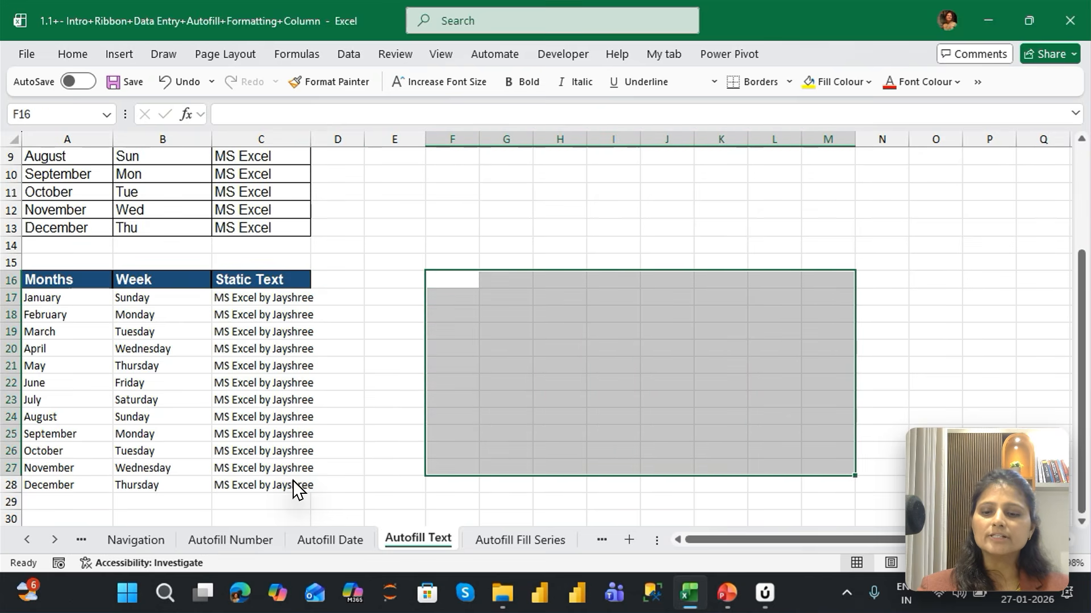
text(Let's)
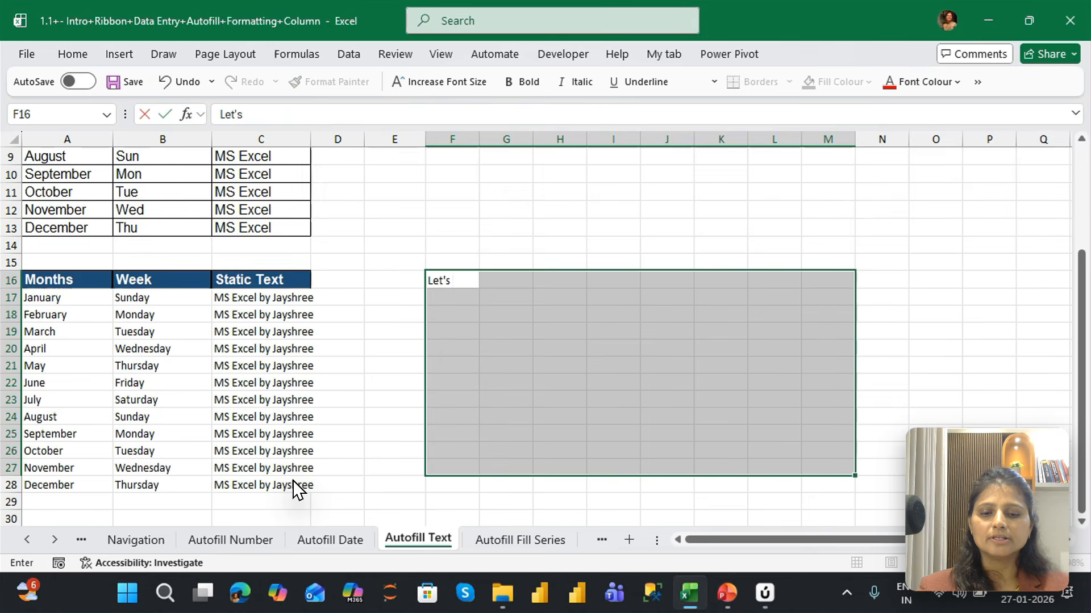
text( Upgrade)
key(ctrl+Return)
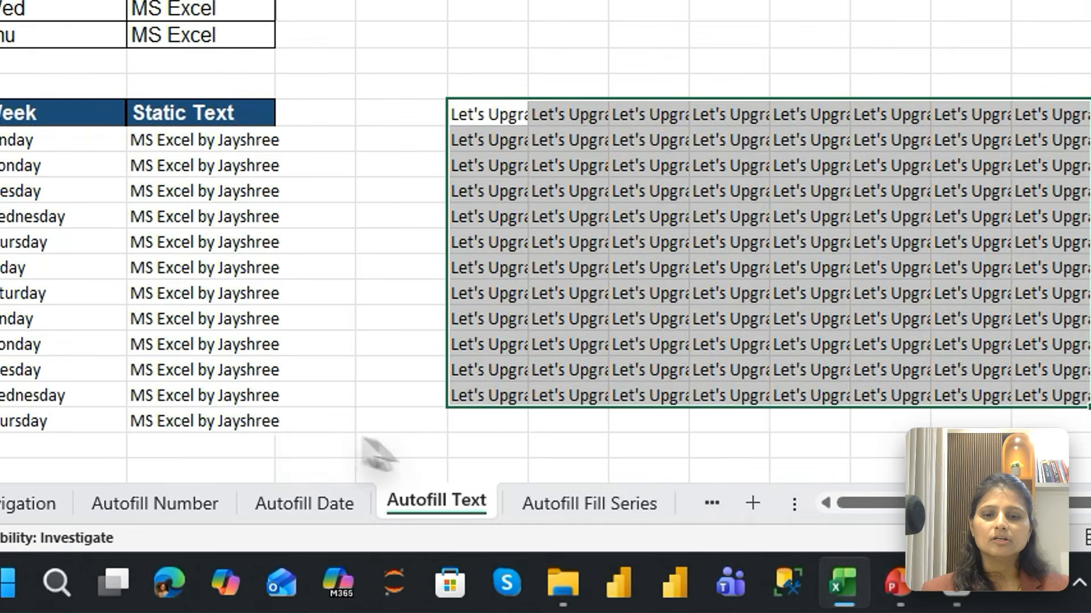
Step: Open the Autofill Fill Series sheet and check where the sample series in column B ends
click(508, 540)
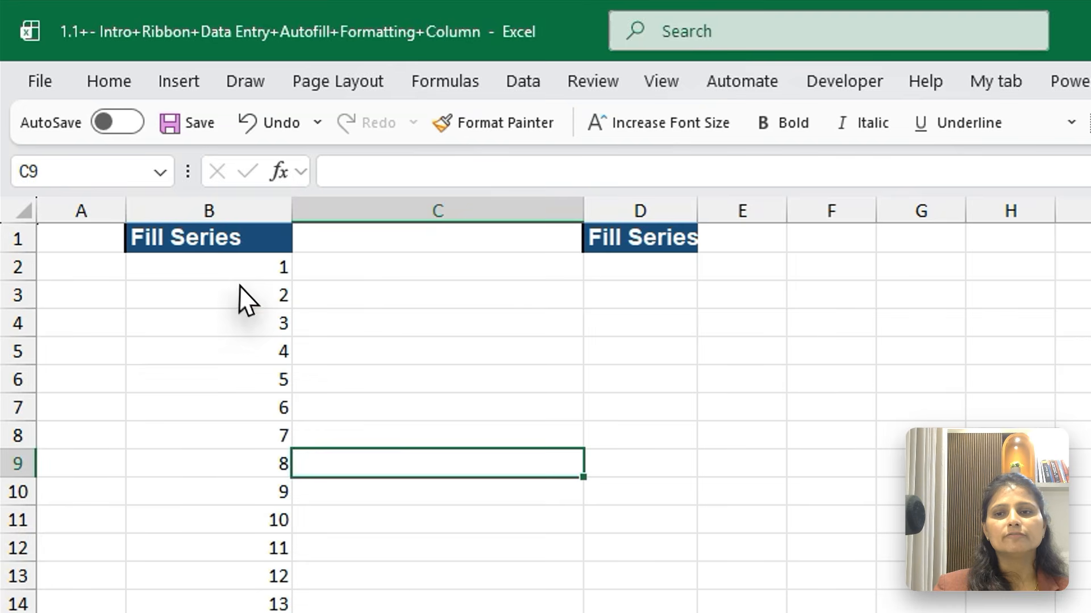
click(240, 289)
key(Up)
key(ctrl+Down)
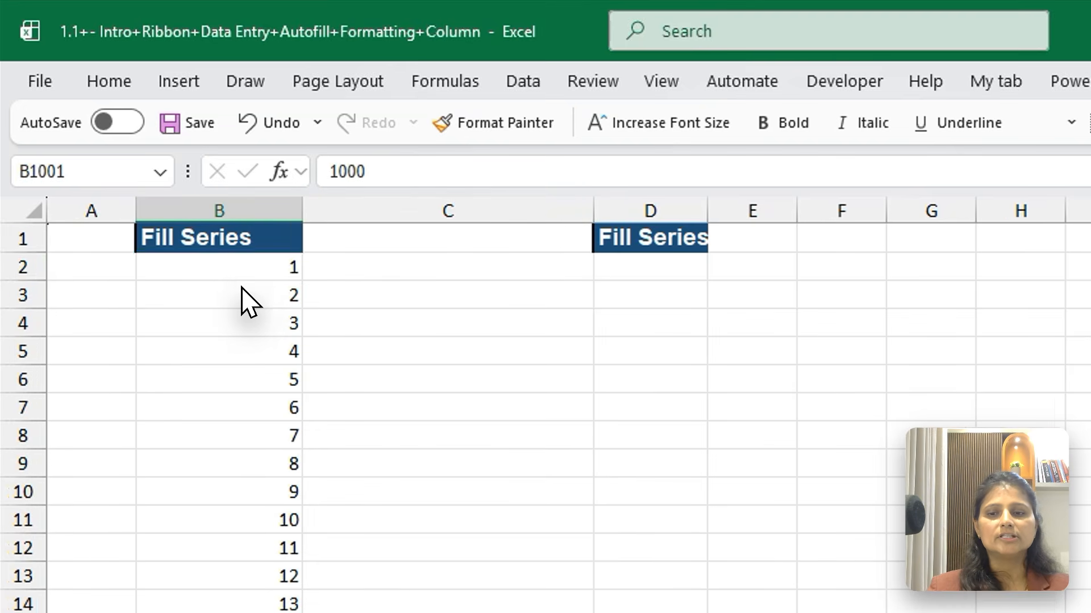
key(ctrl+Up)
Step: Autofit column D to its Fill Series header and enter 1 in D2 as the starting value
key(Right)
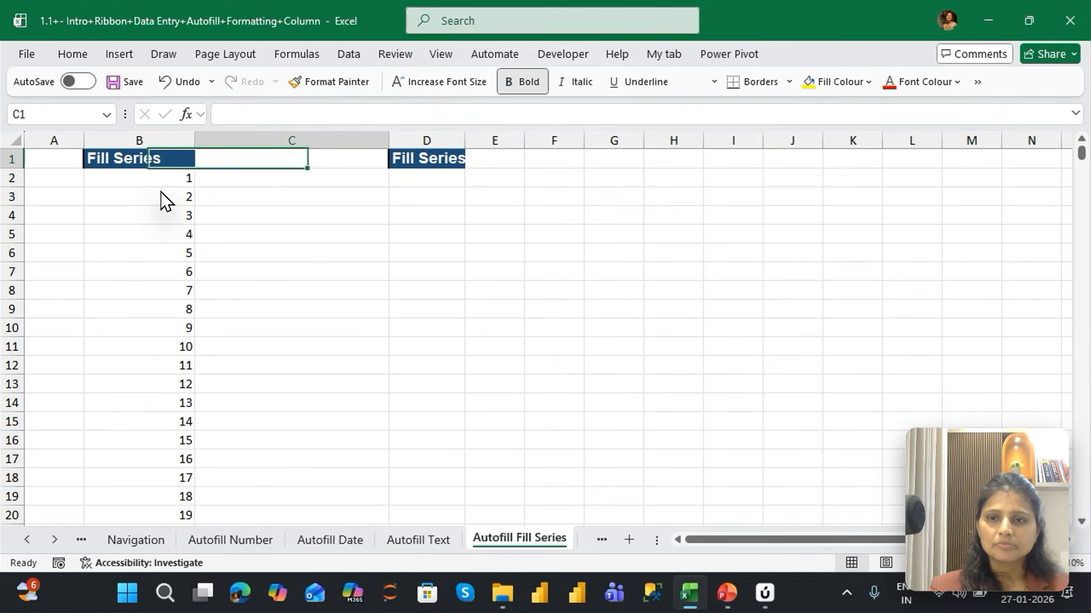
key(Right)
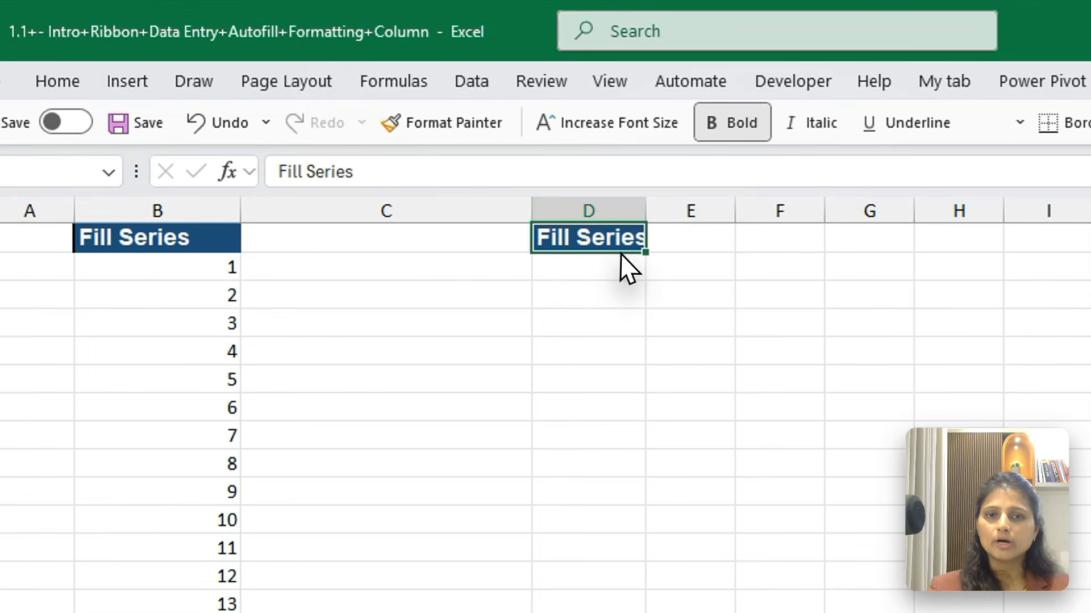
click(449, 174)
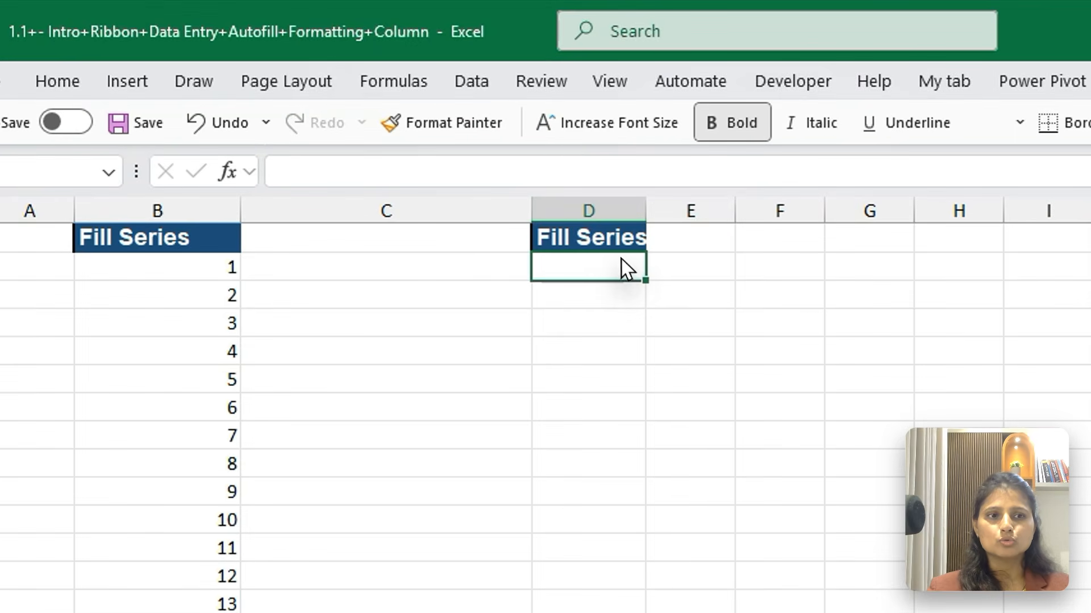
double_click(646, 217)
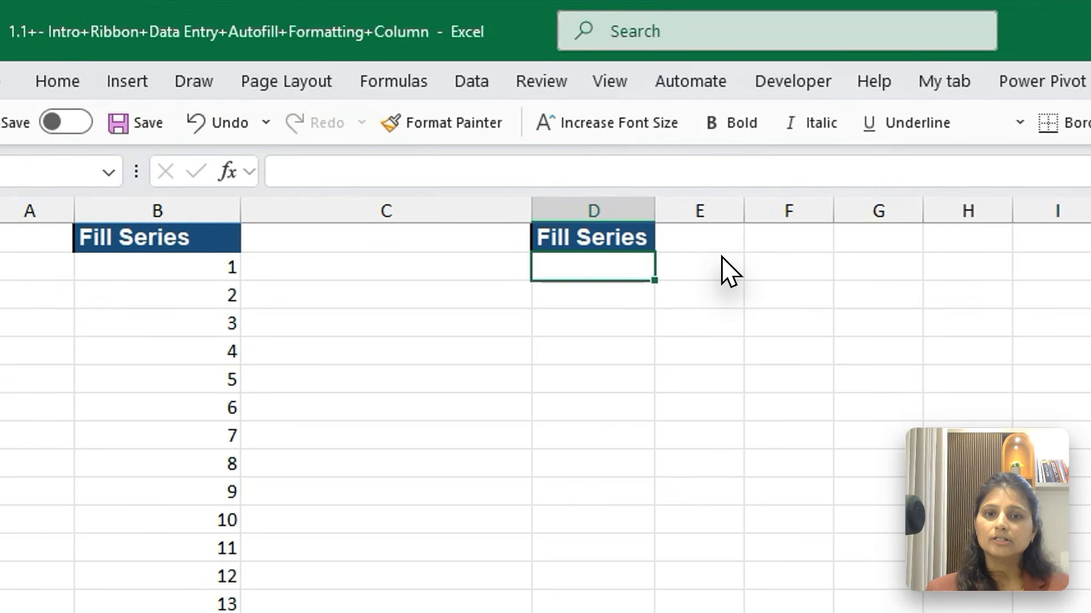
text(1)
key(Return)
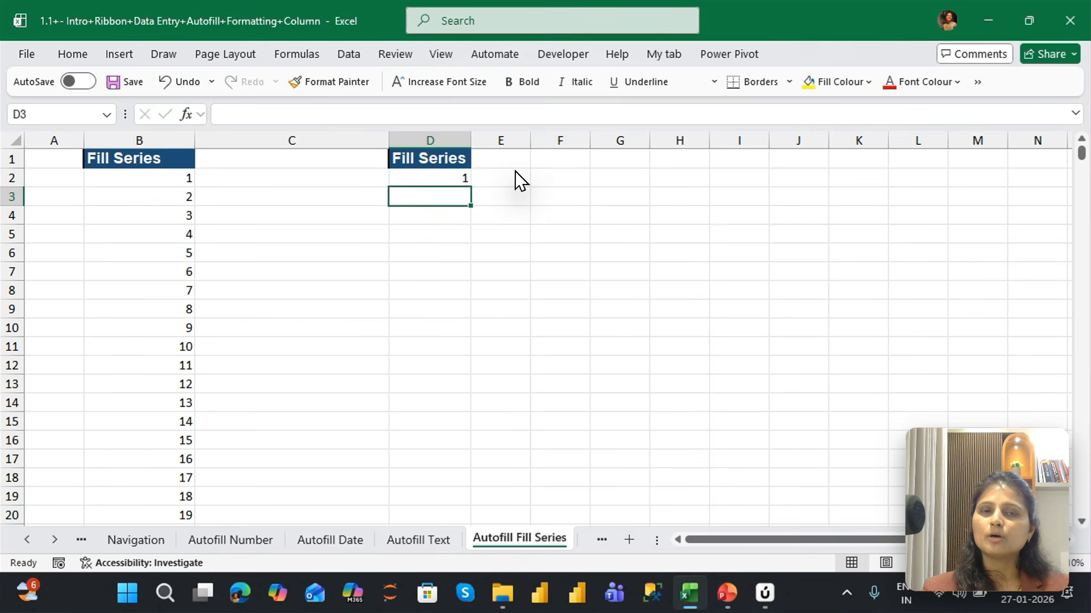
key(Up)
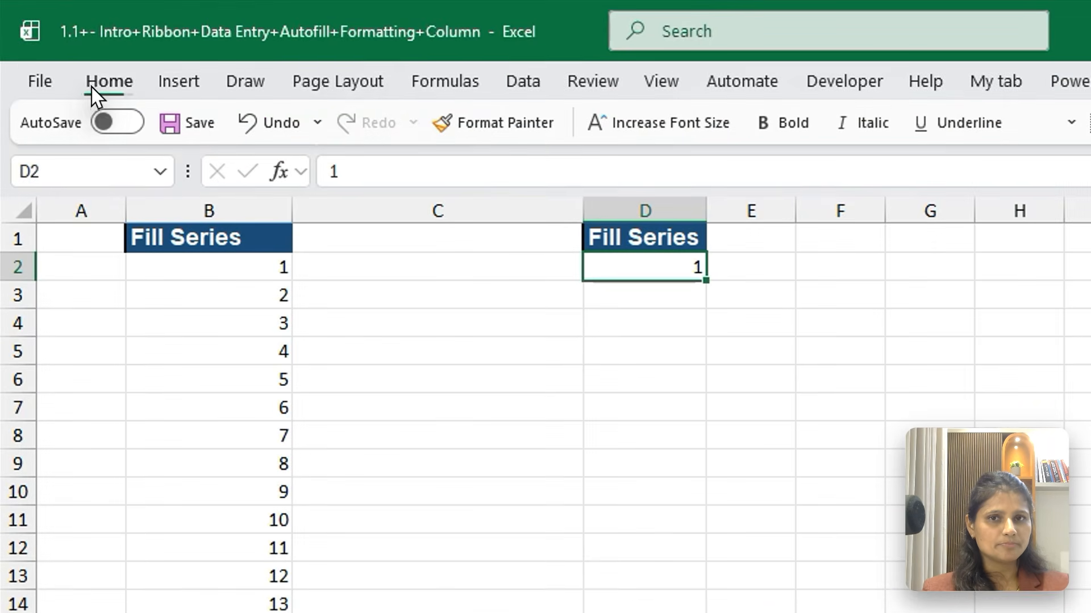
Step: Fill a linear series down column D from D2 with Series in Columns, step value 1 and stop value 1000
click(91, 87)
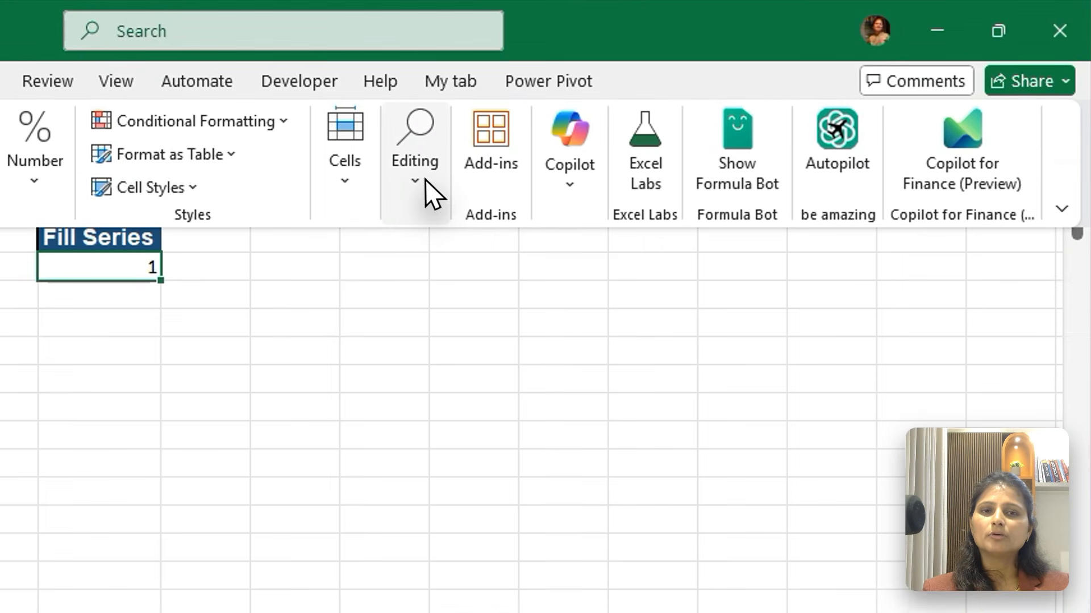
click(437, 191)
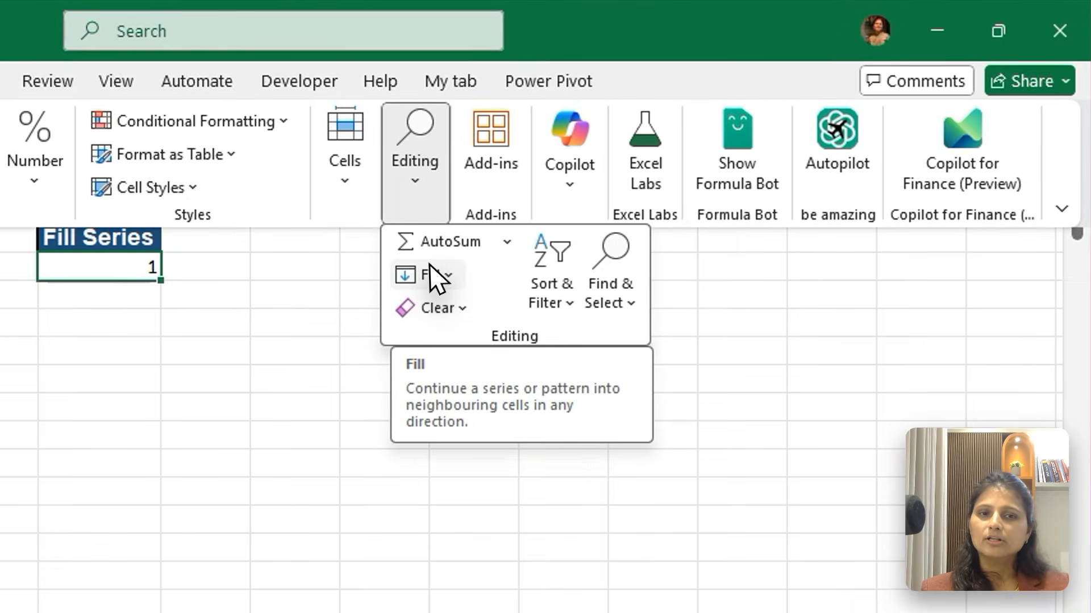
click(651, 184)
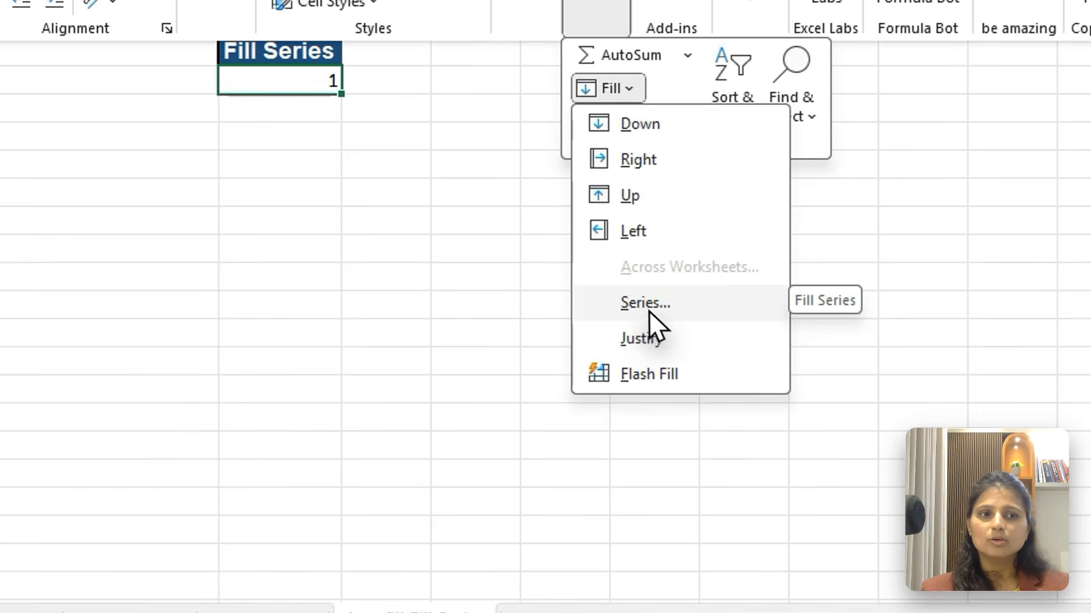
click(673, 328)
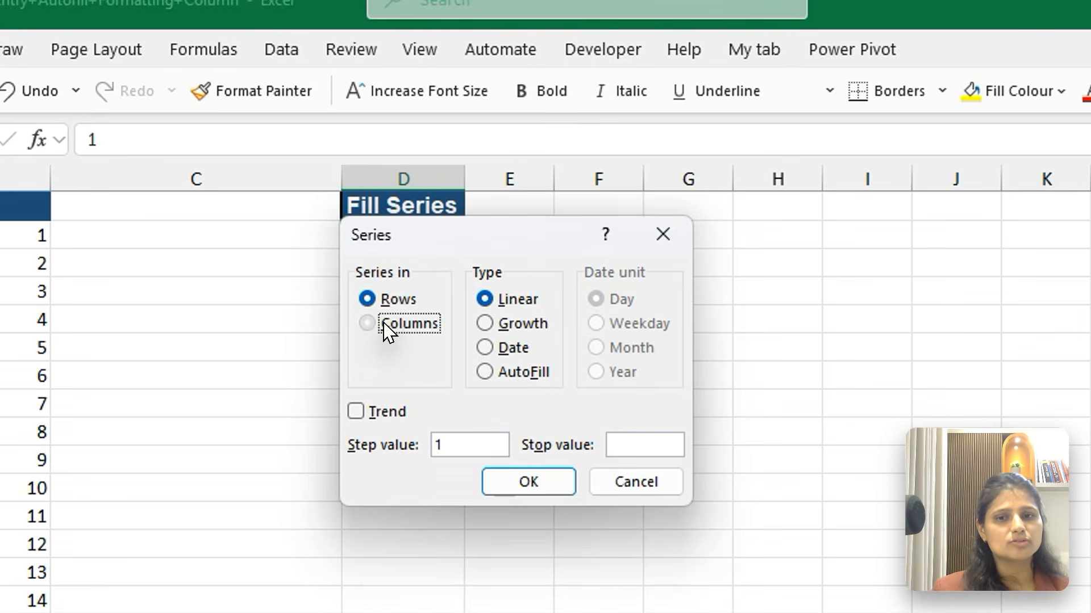
click(417, 237)
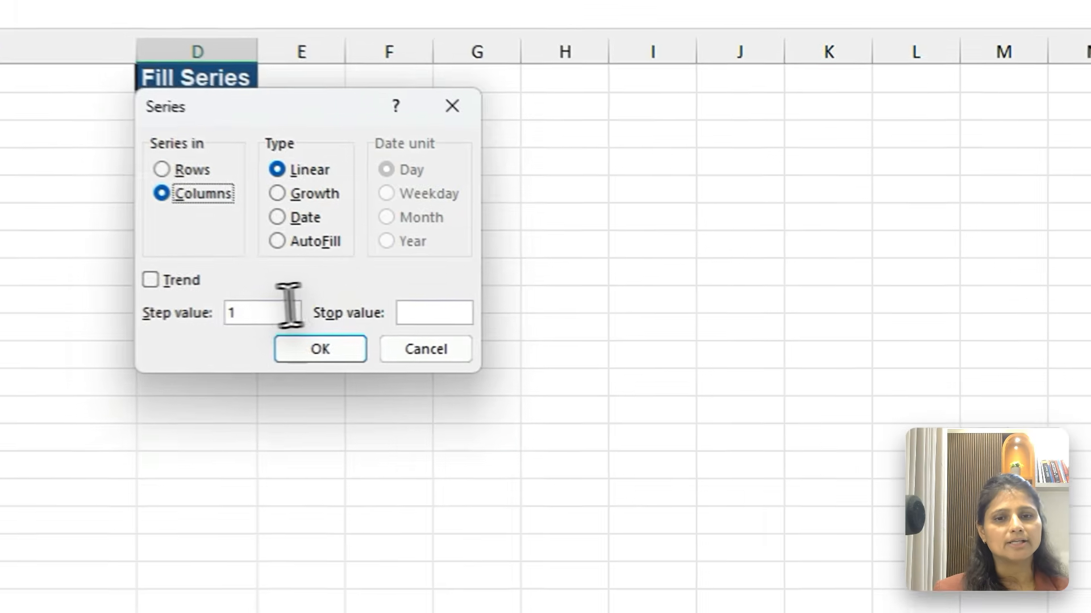
click(401, 307)
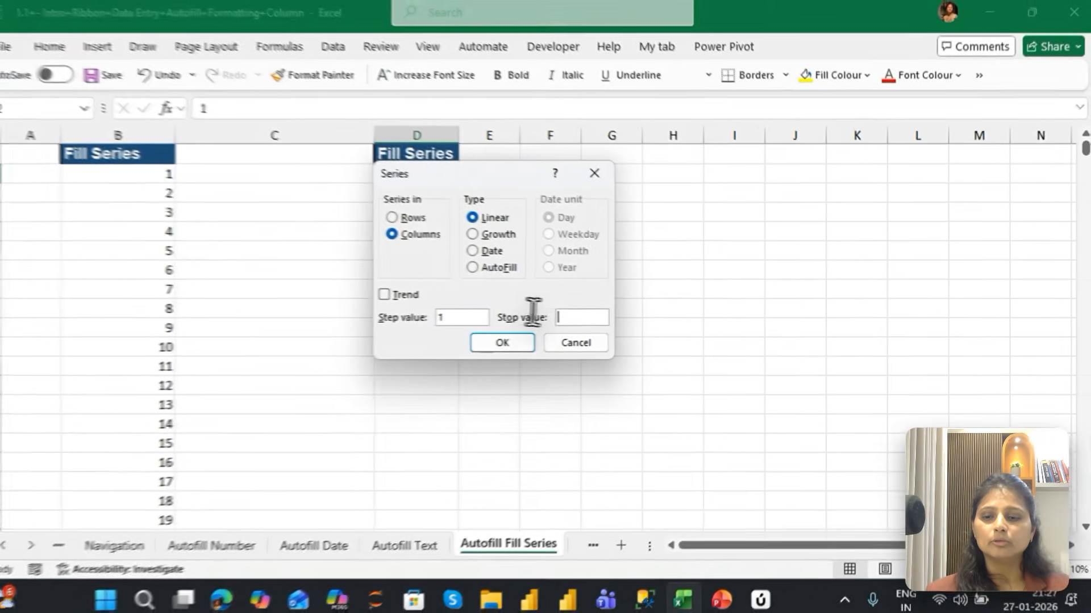
text(1000)
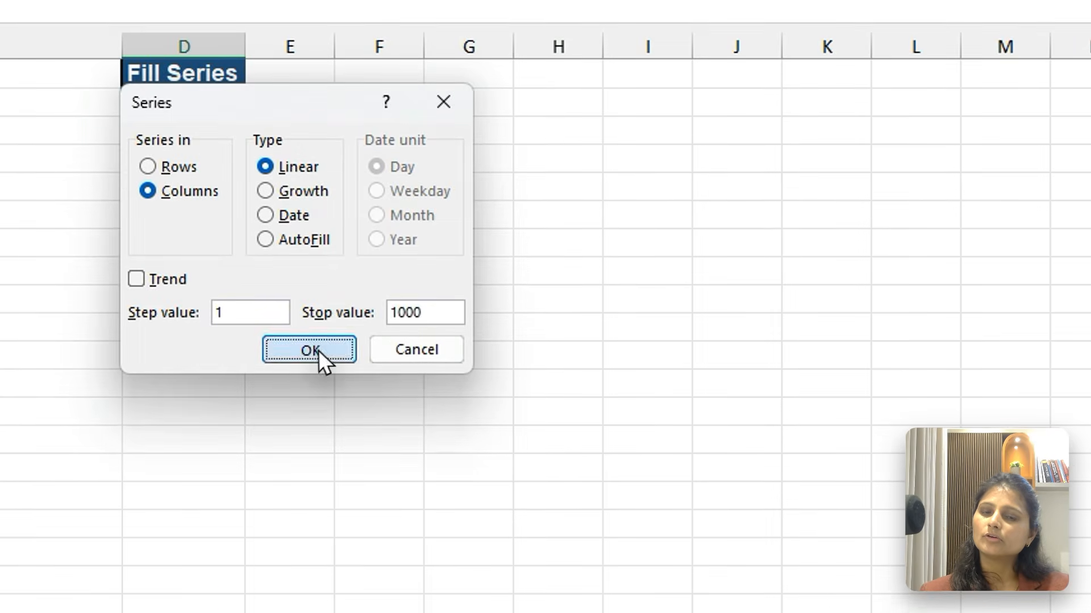
click(318, 350)
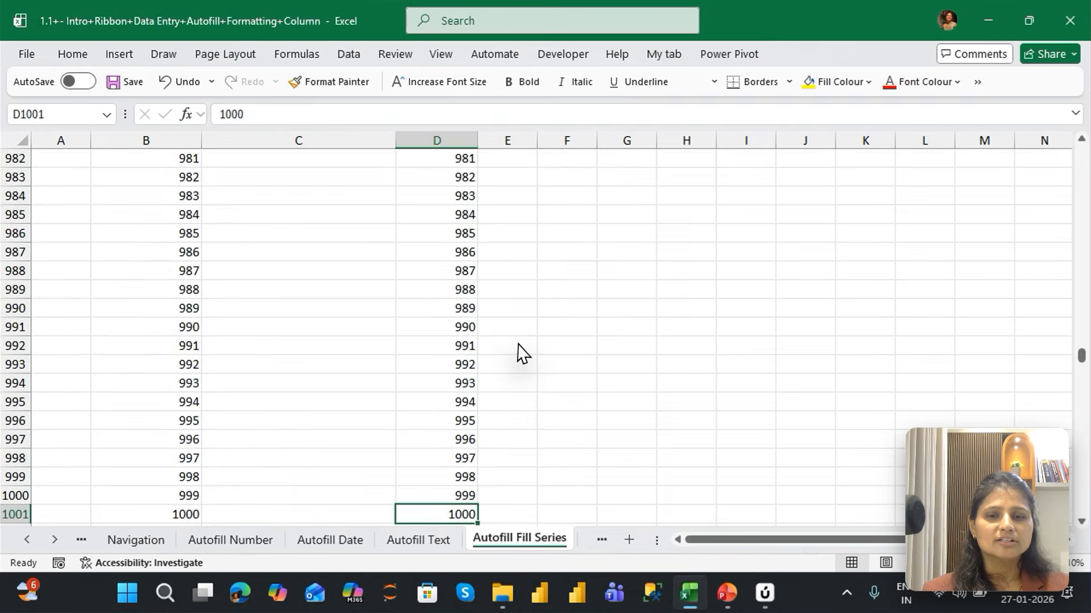
Step: Return to the beginning of the column D series and select cell F2 for a new series
key(ctrl+Up)
key(Down)
key(Right)
key(Right)
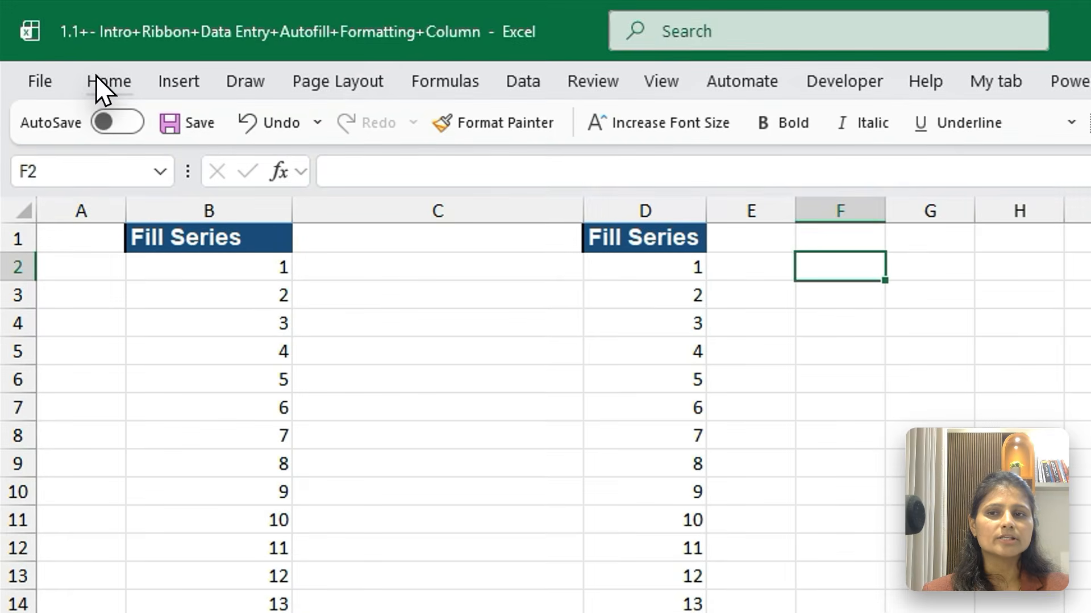
click(72, 54)
click(654, 139)
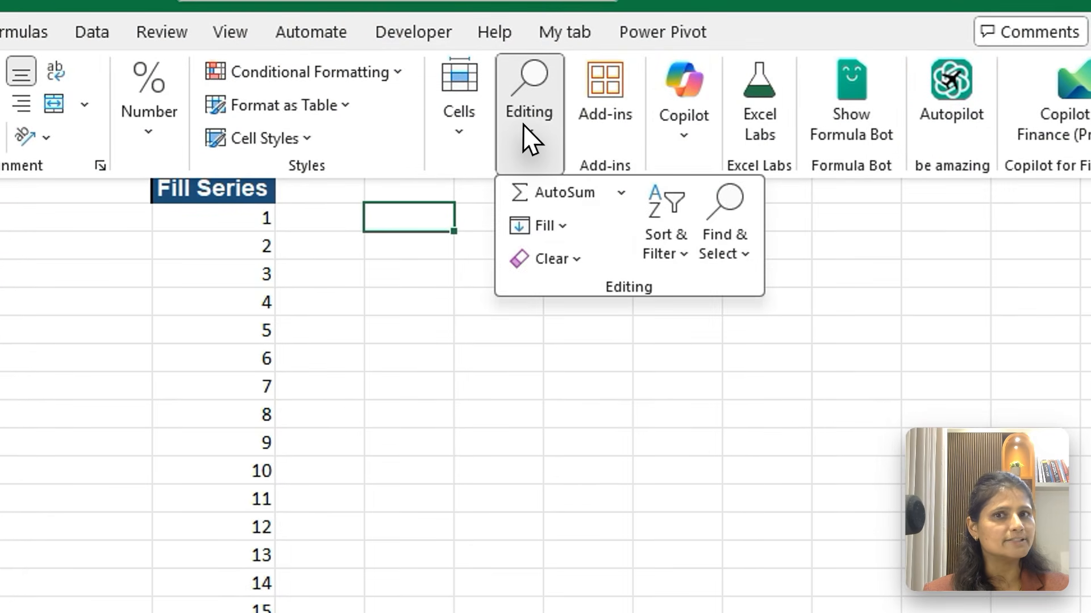
click(557, 227)
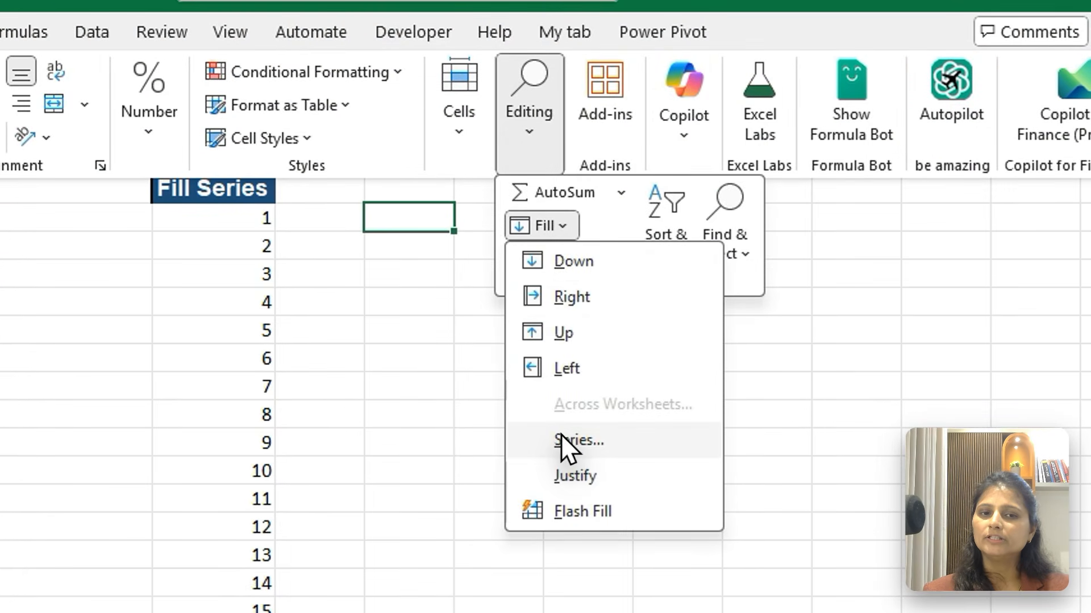
click(578, 440)
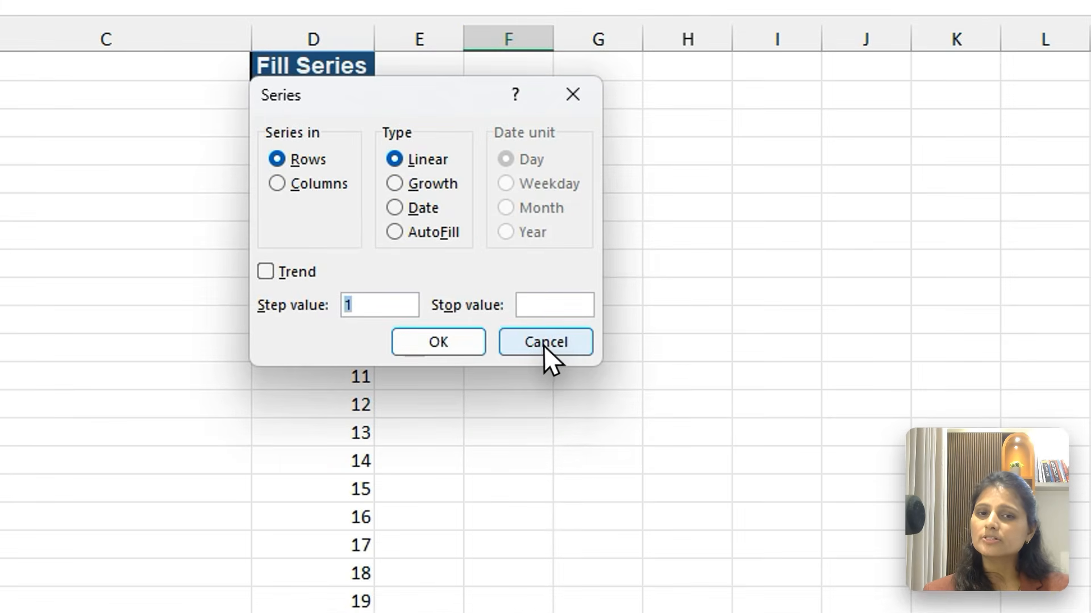
click(585, 343)
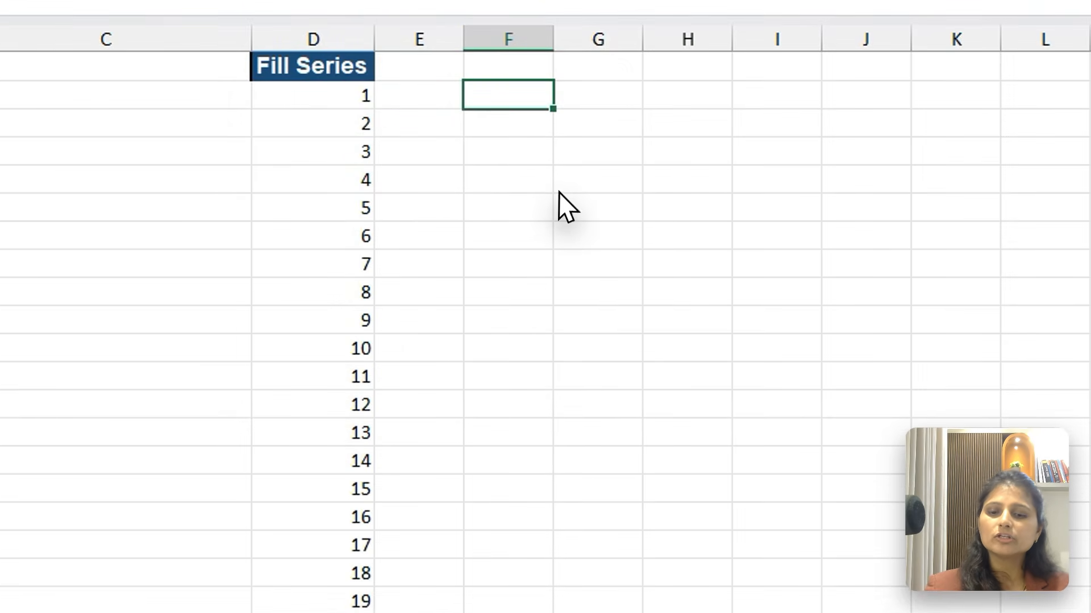
Step: Enter 5 in F2 as the starting value and reselect that cell
text(5)
key(Return)
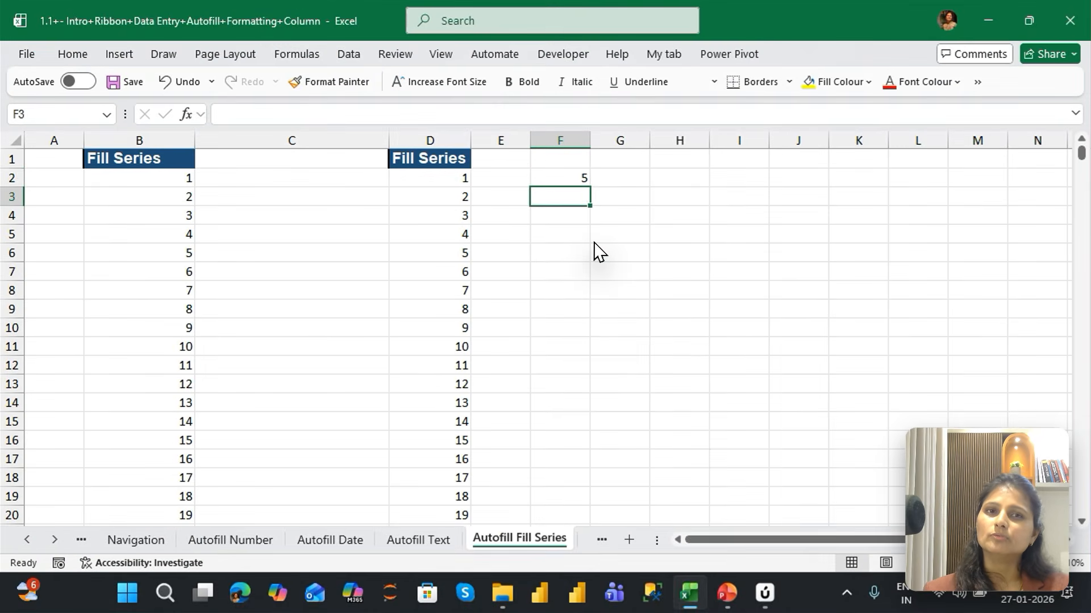
key(Up)
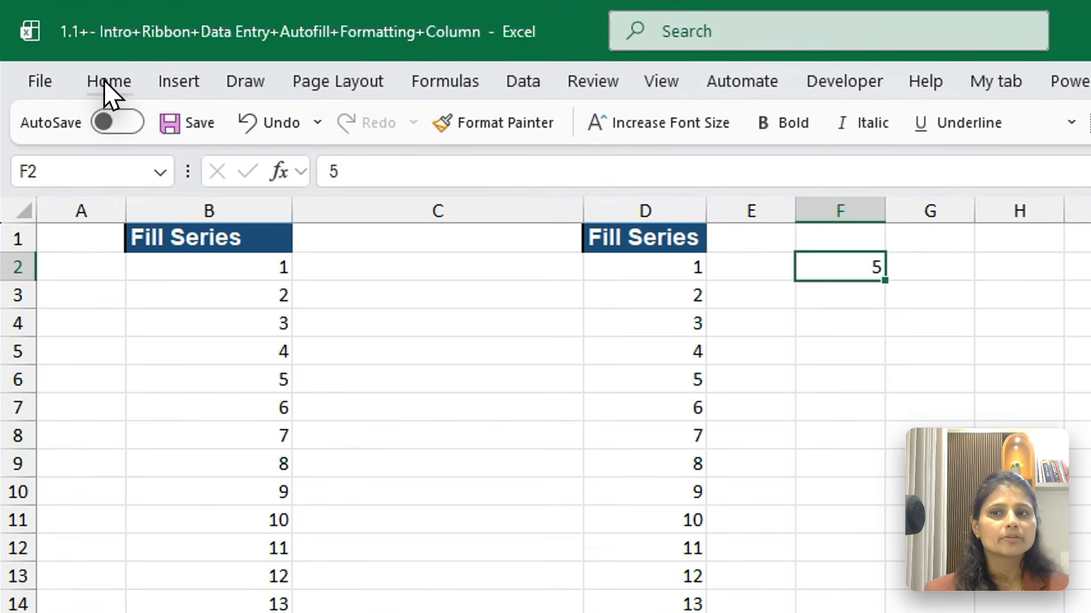
Step: Fill a linear series across row 2 from F2 with Series in Rows, step value 5 and stop value 500
click(105, 84)
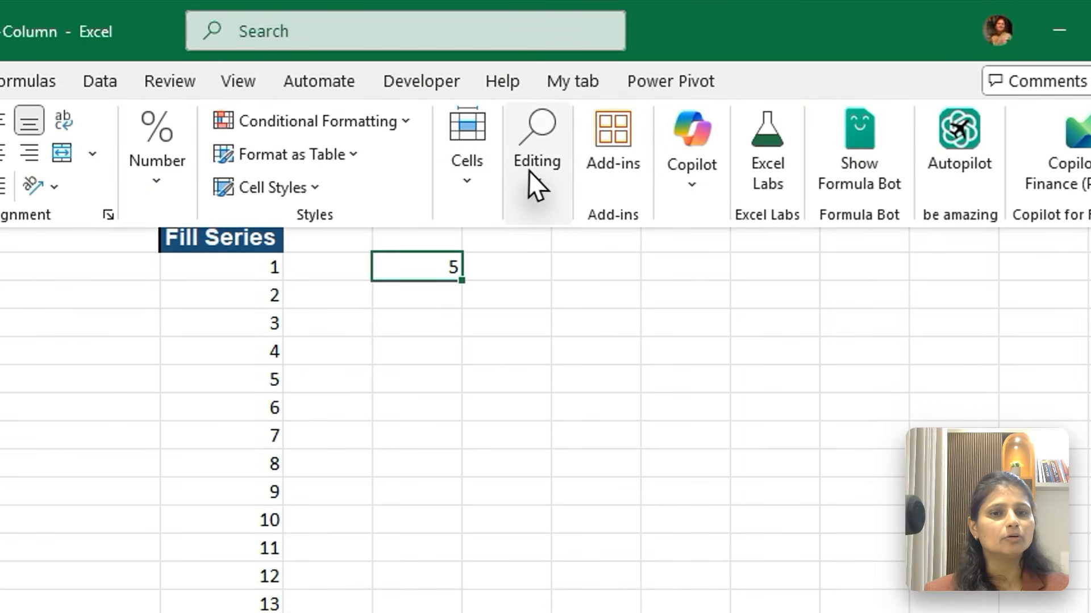
click(534, 168)
click(544, 278)
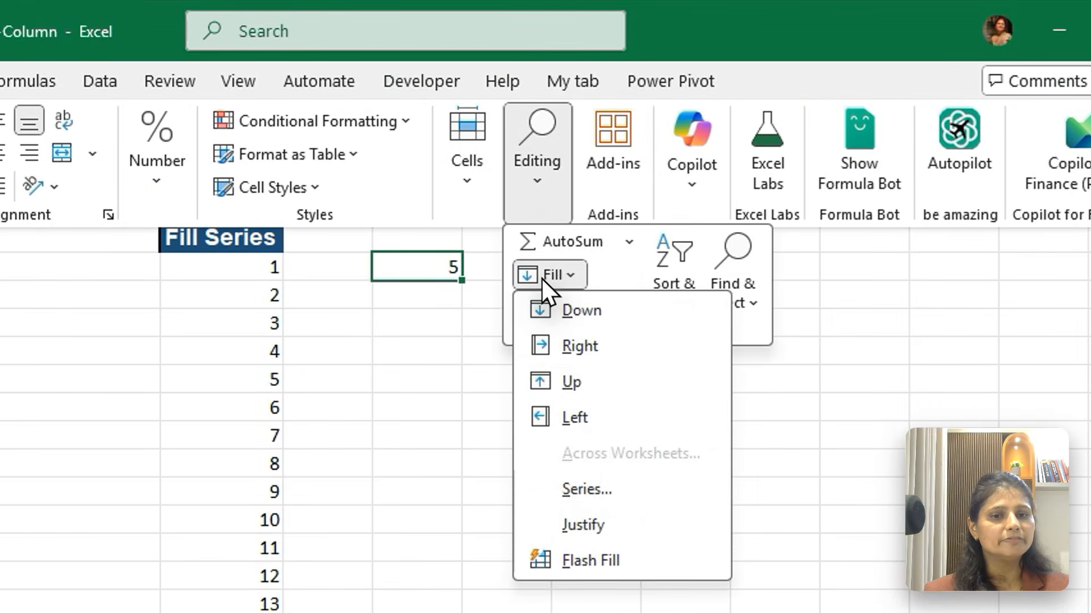
click(582, 503)
text(5)
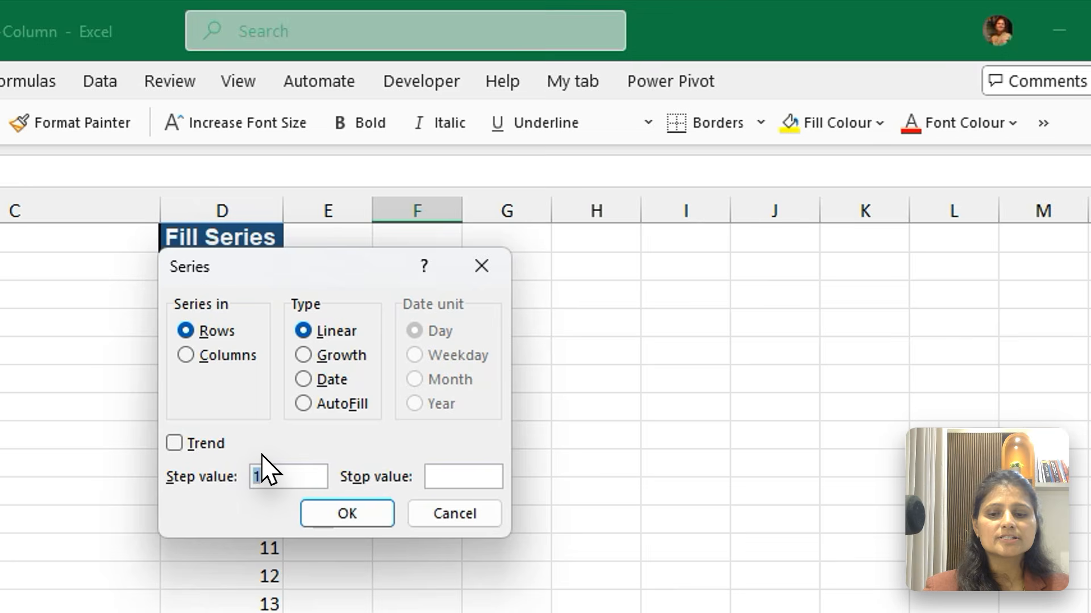
click(463, 474)
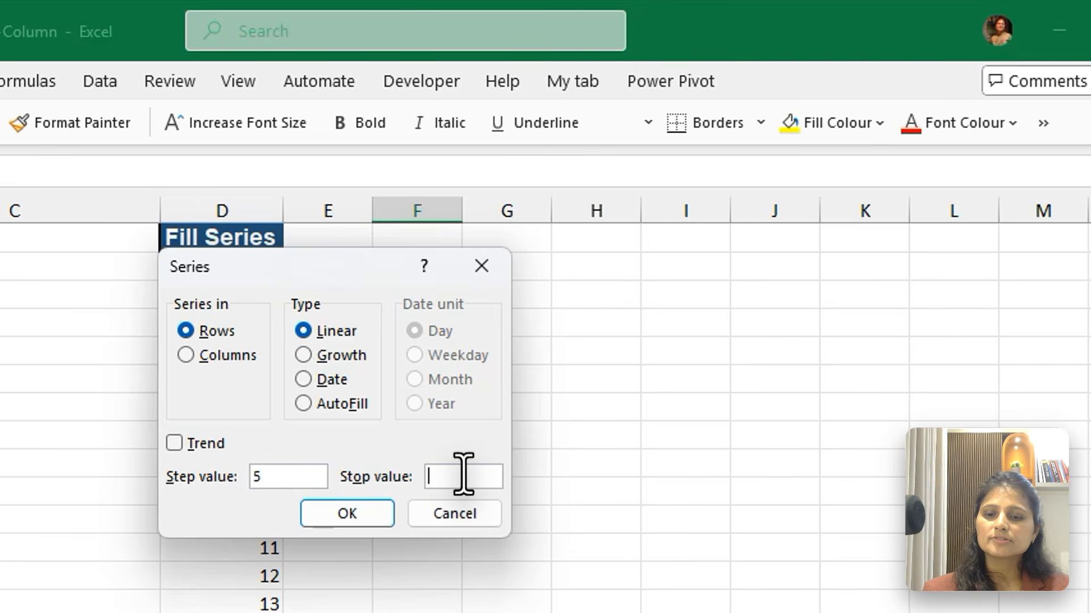
text(500)
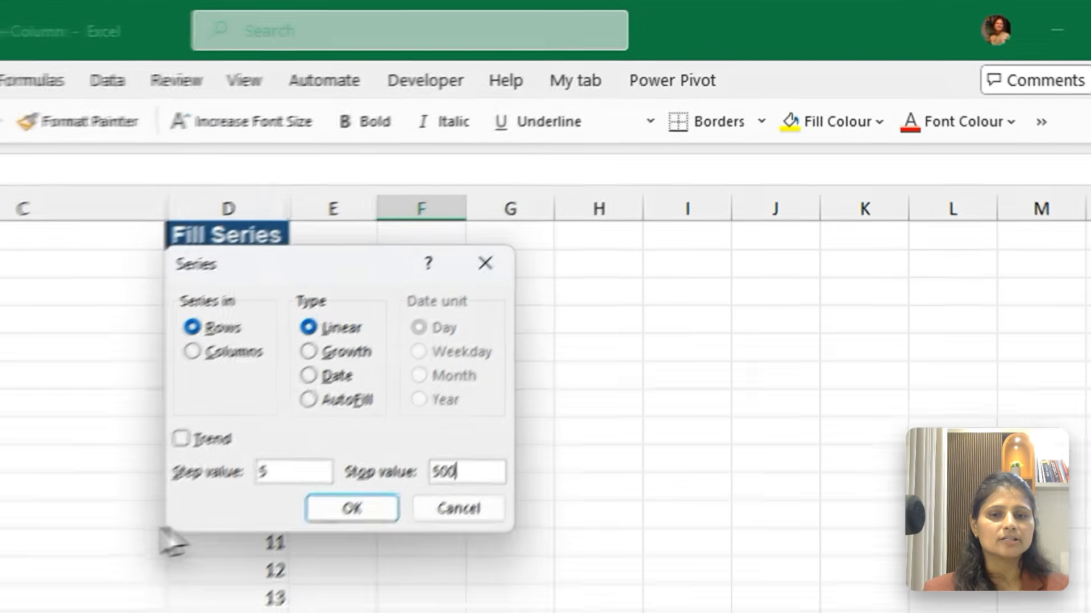
click(341, 516)
Step: Examine the row 2 series from F2 through to its last value
key(Right)
key(Right)
key(Right)
key(Right)
key(Right)
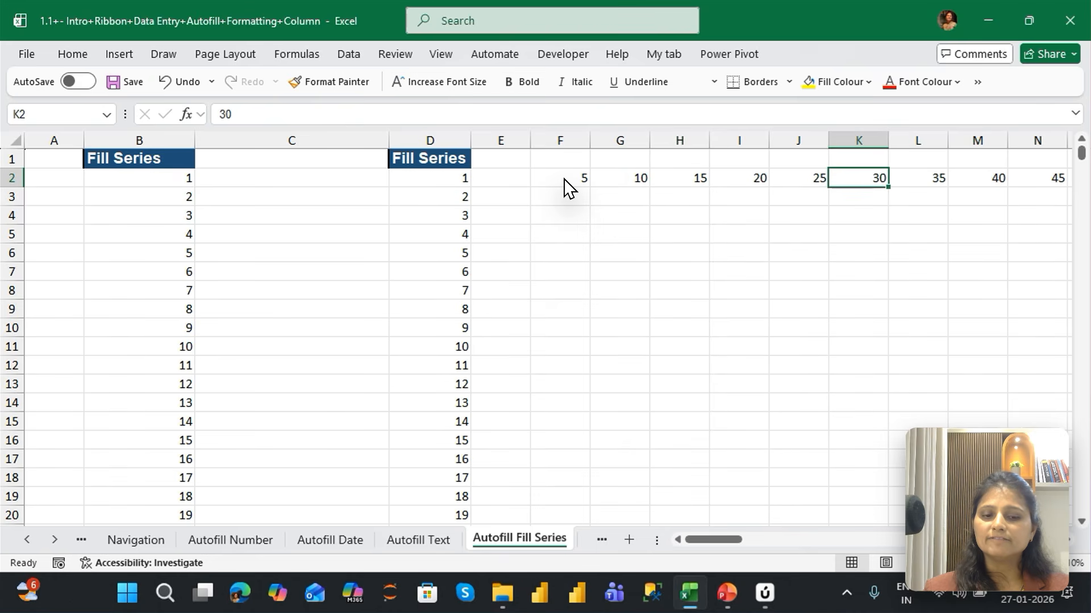
key(Left)
key(Left)
key(Left)
key(Left)
key(Left)
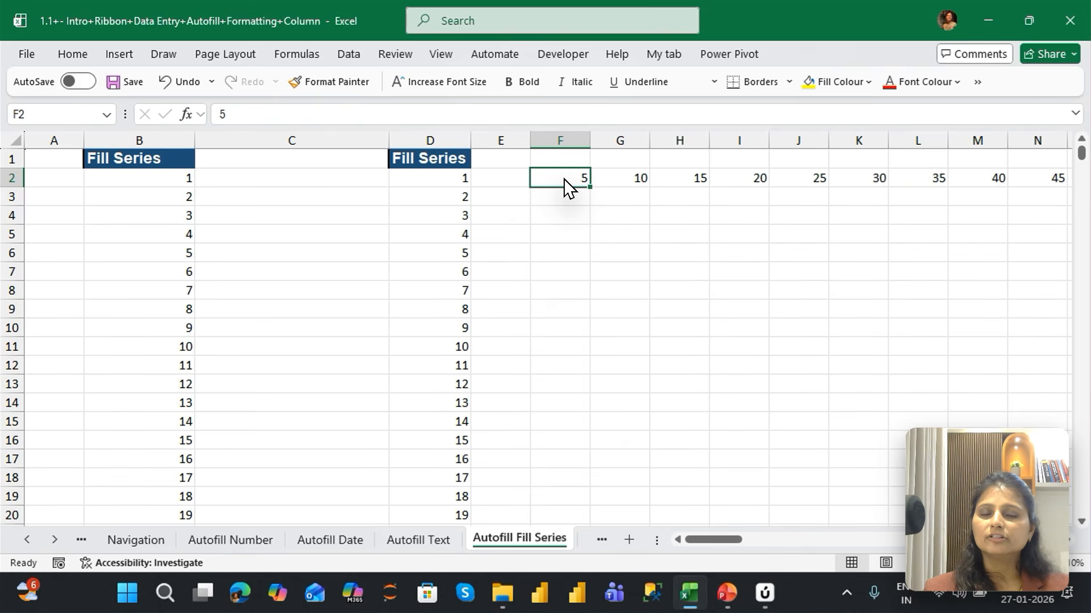
key(ctrl+shift+Right)
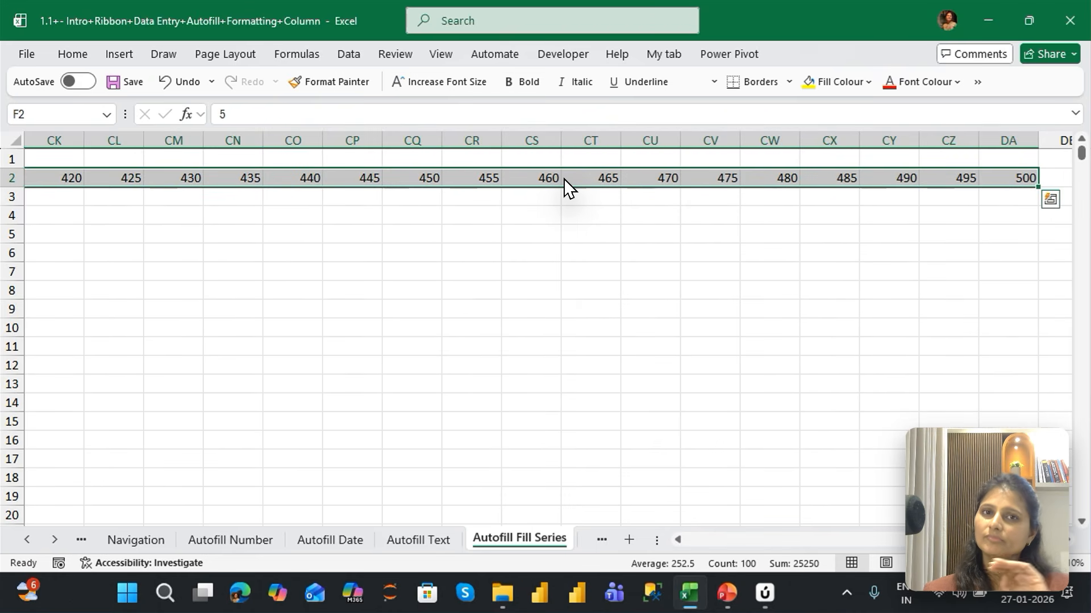
key(Left)
key(Left)
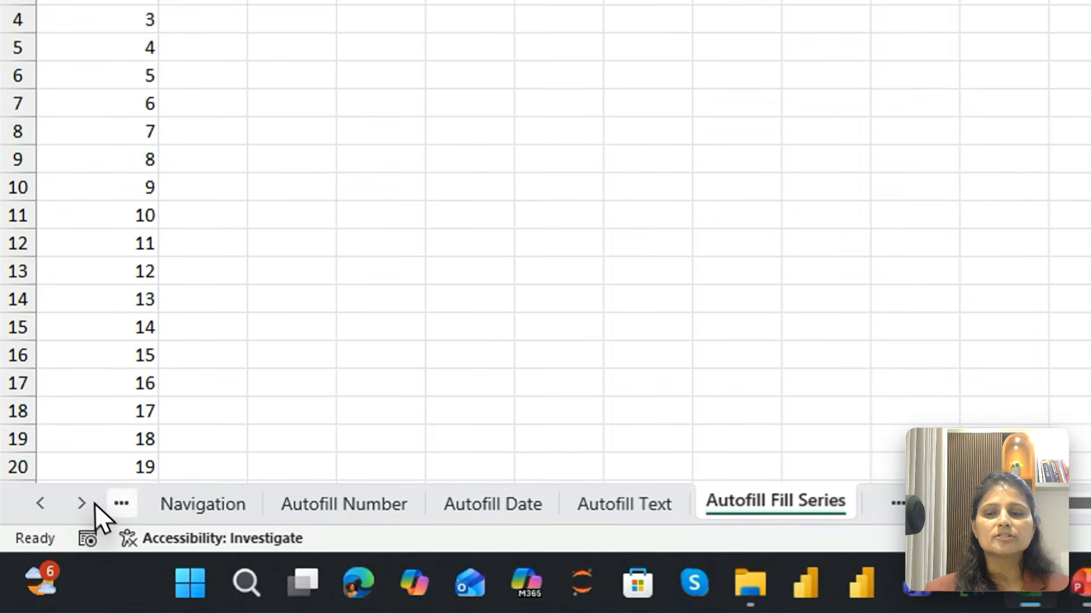
click(54, 539)
click(54, 538)
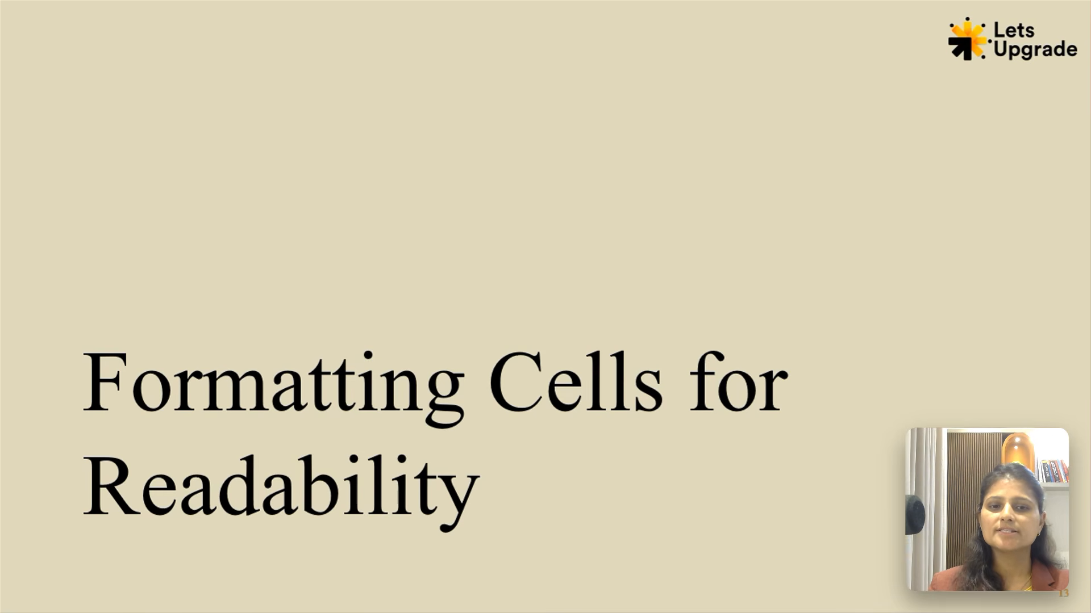
click(681, 487)
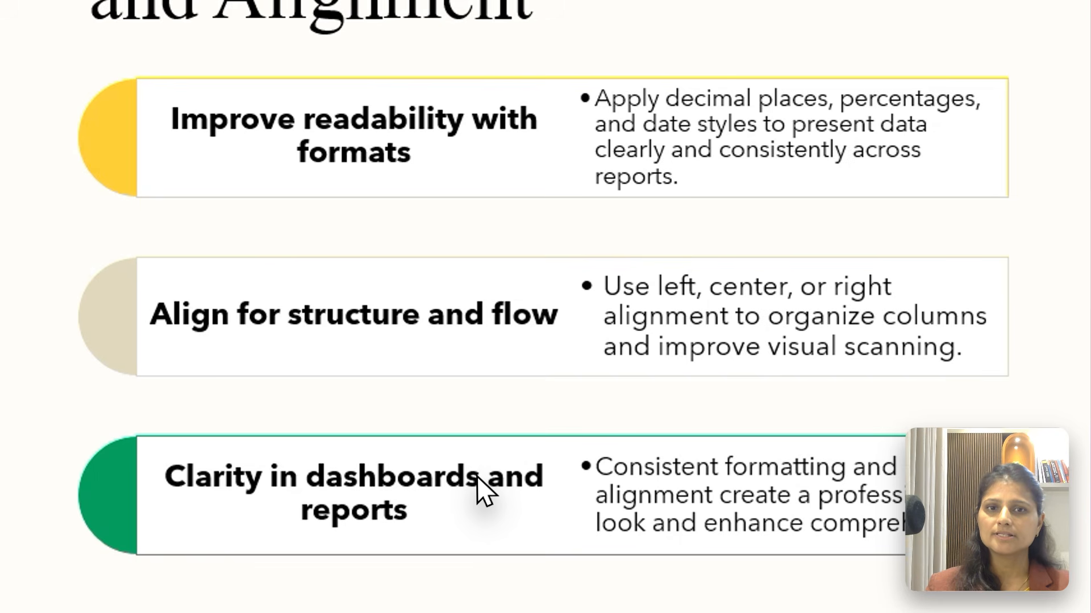
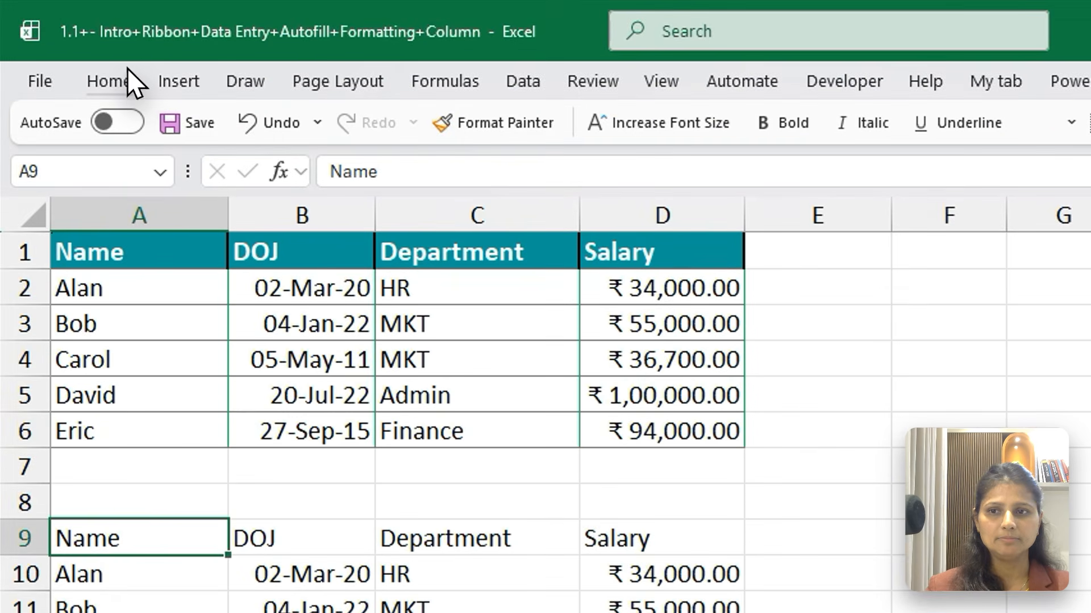
Step: Set the ribbon to always show and zoom the Formatting sheet out by two increments
click(120, 74)
click(1058, 169)
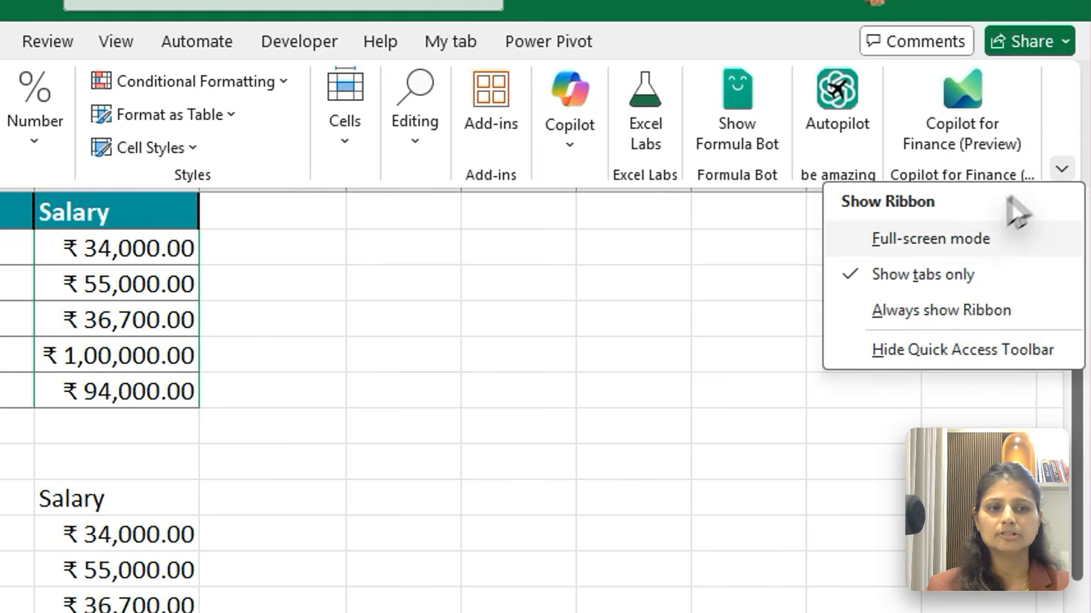
click(932, 310)
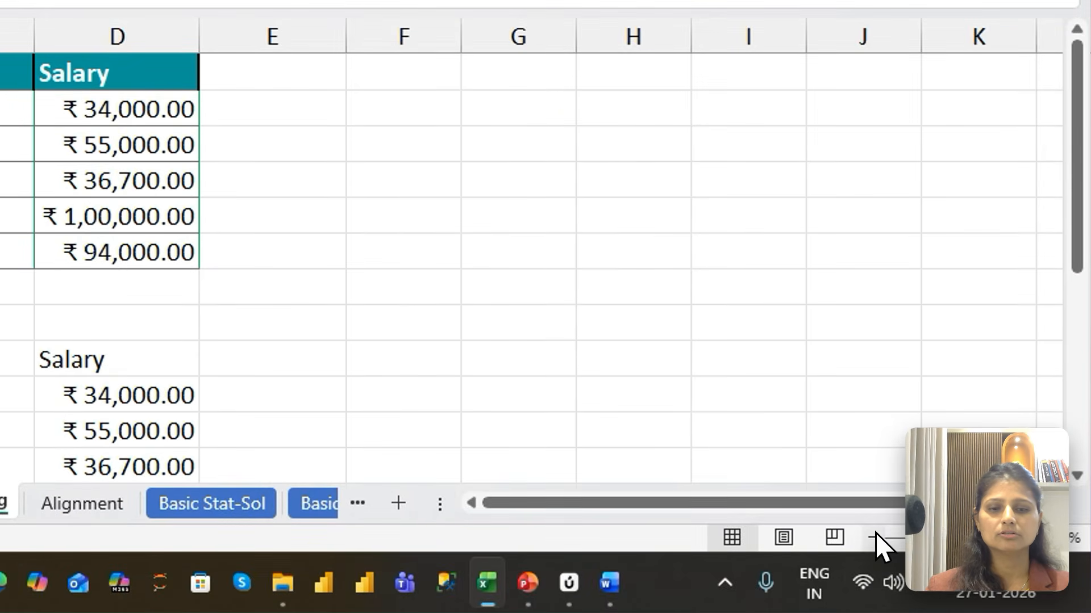
click(875, 534)
click(874, 534)
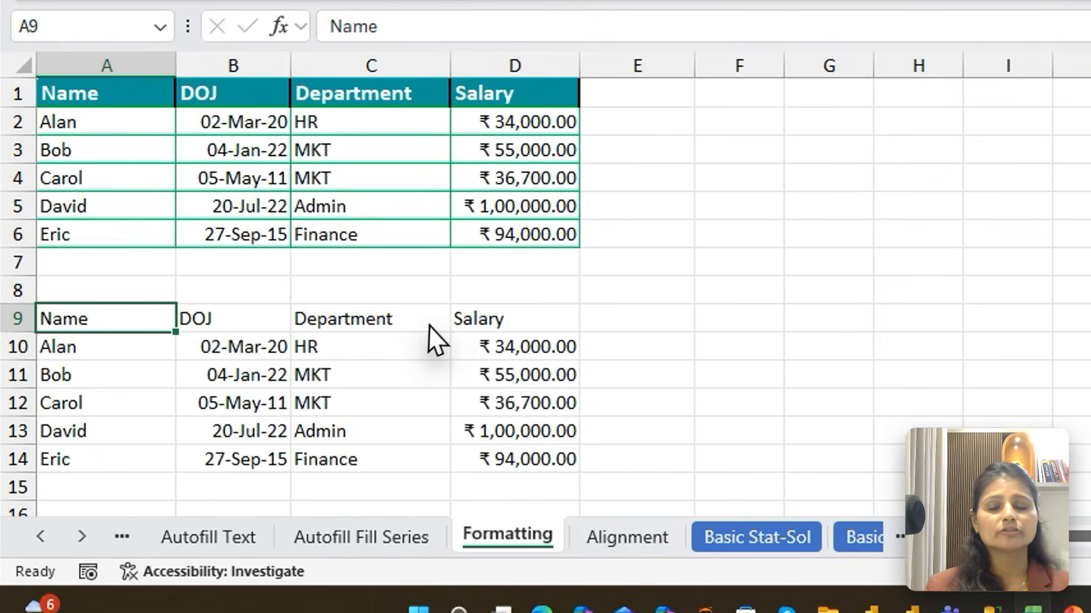
Step: Set the Name header in A9 to the font Avenir Next LT Pro Demi at size 12
click(434, 322)
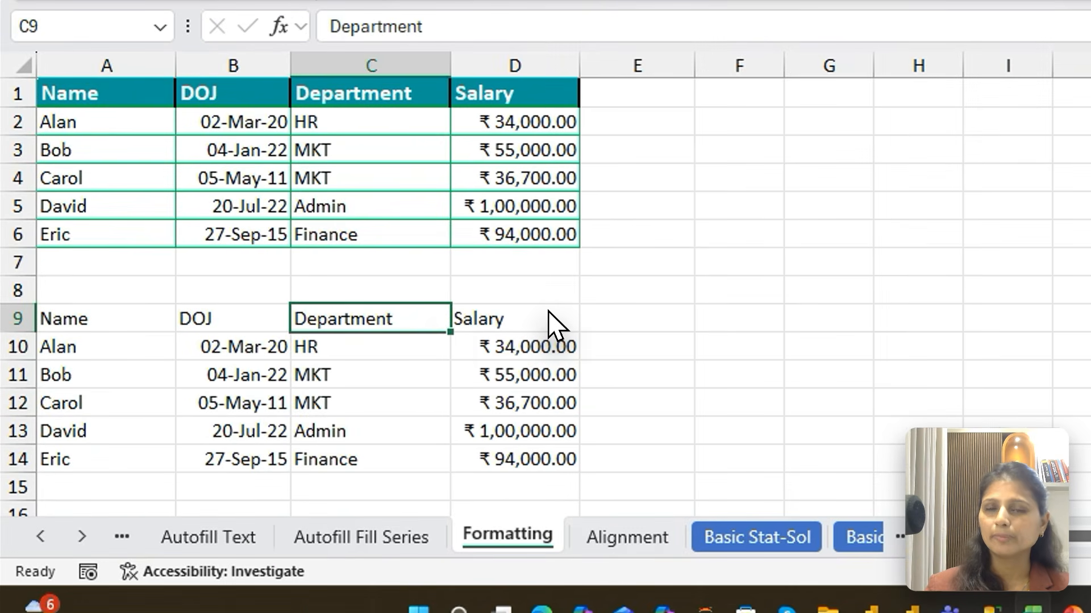
click(81, 315)
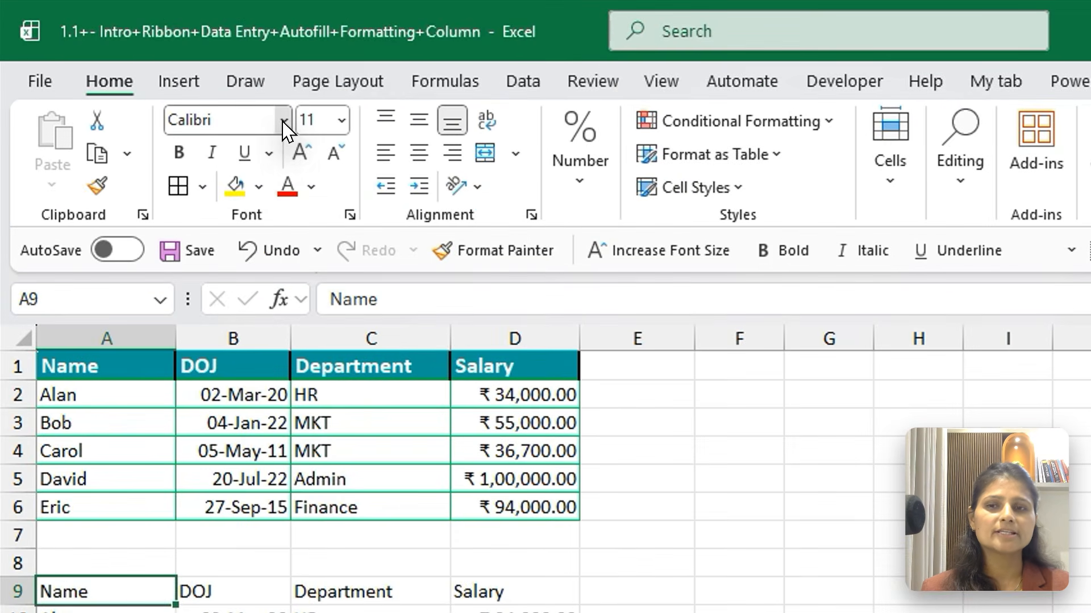
click(189, 80)
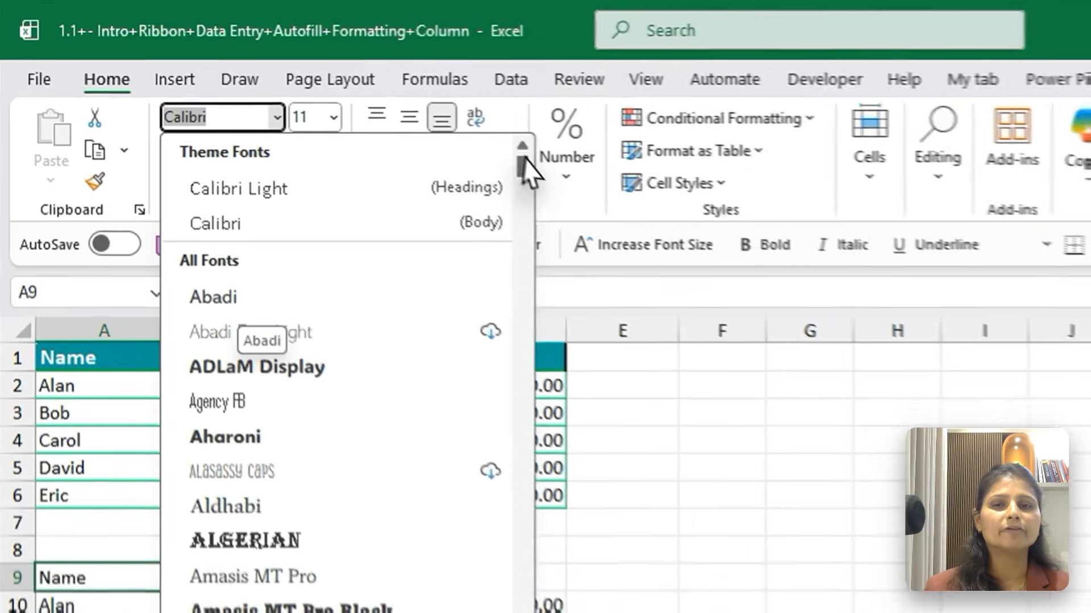
drag(355, 114, 357, 132)
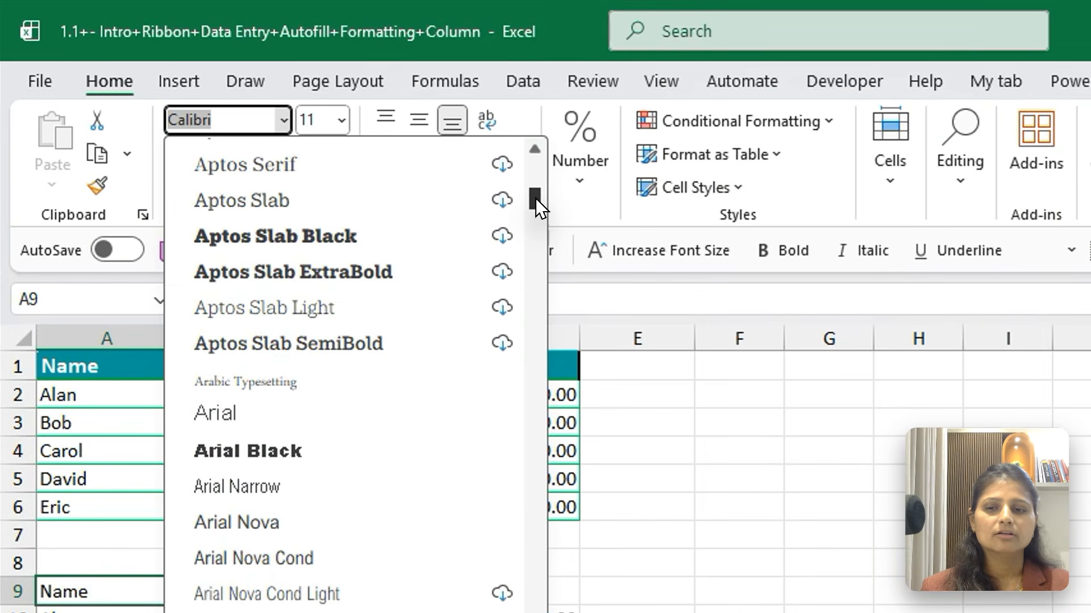
drag(537, 208, 537, 223)
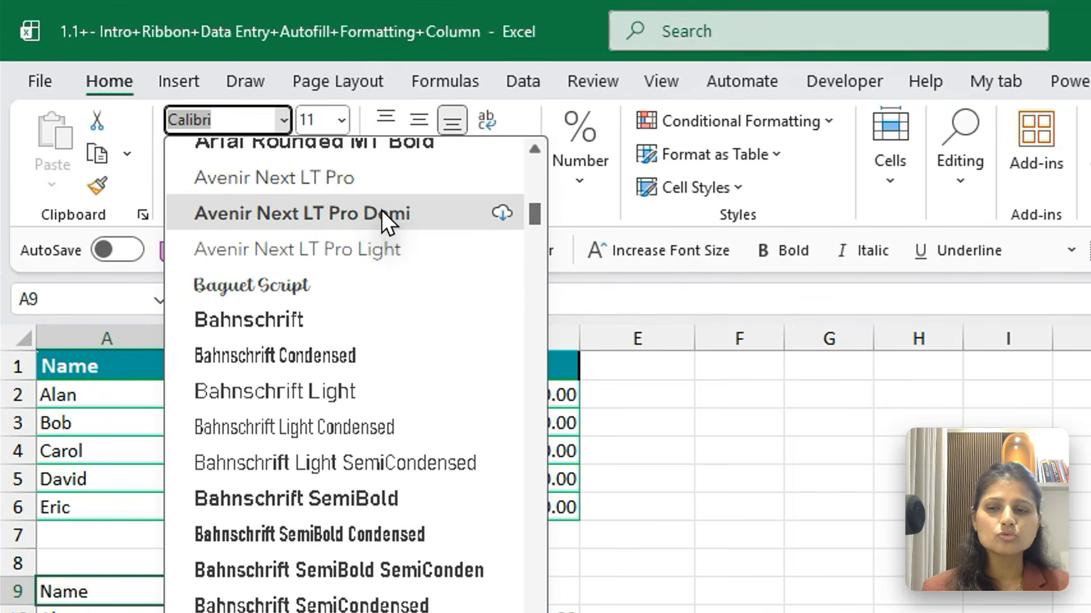
click(253, 142)
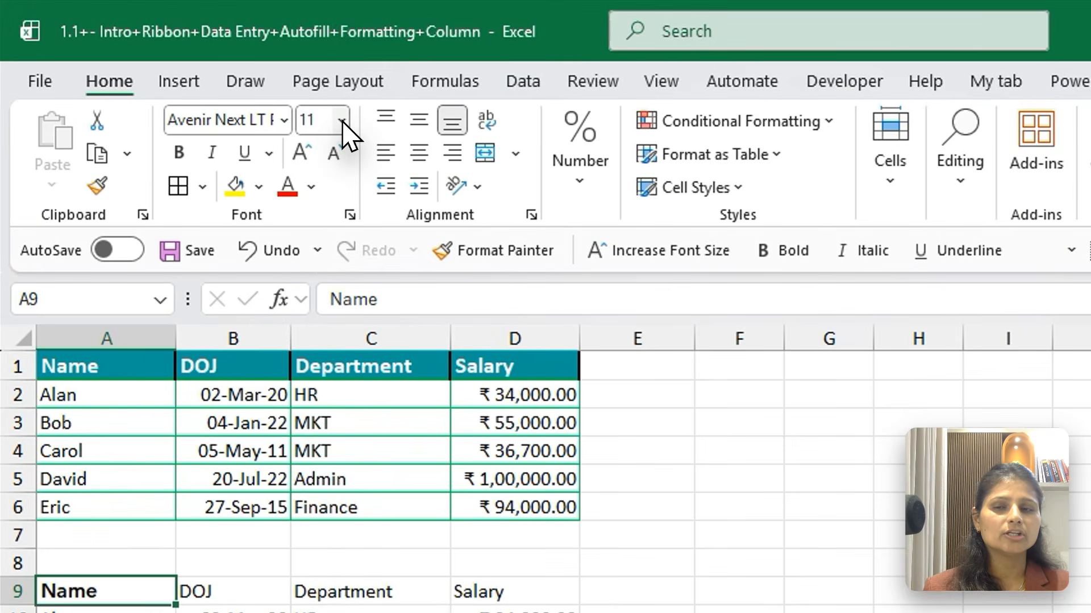
click(227, 80)
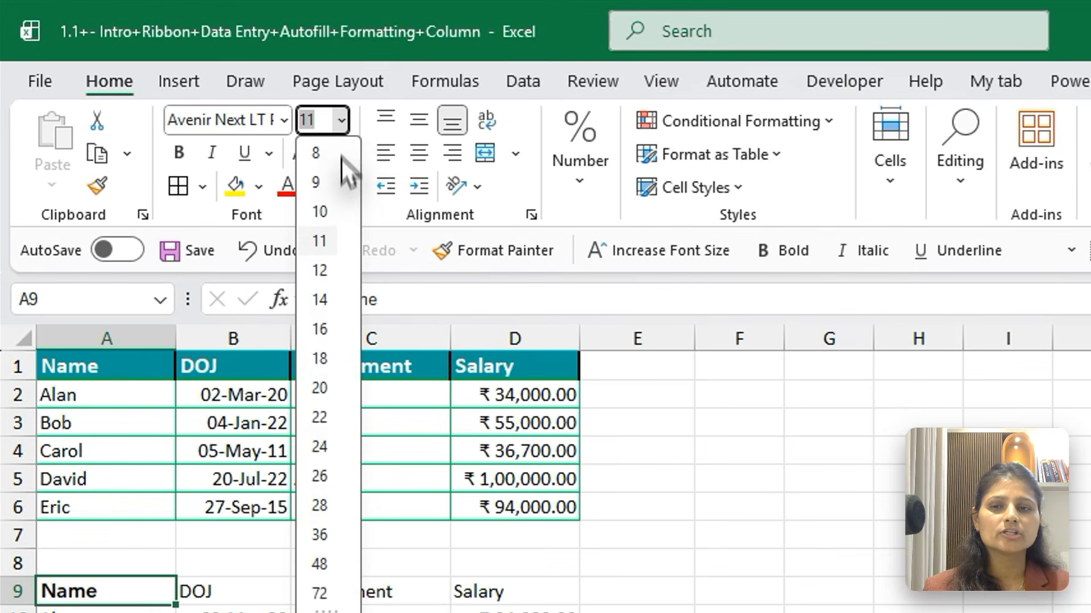
click(324, 275)
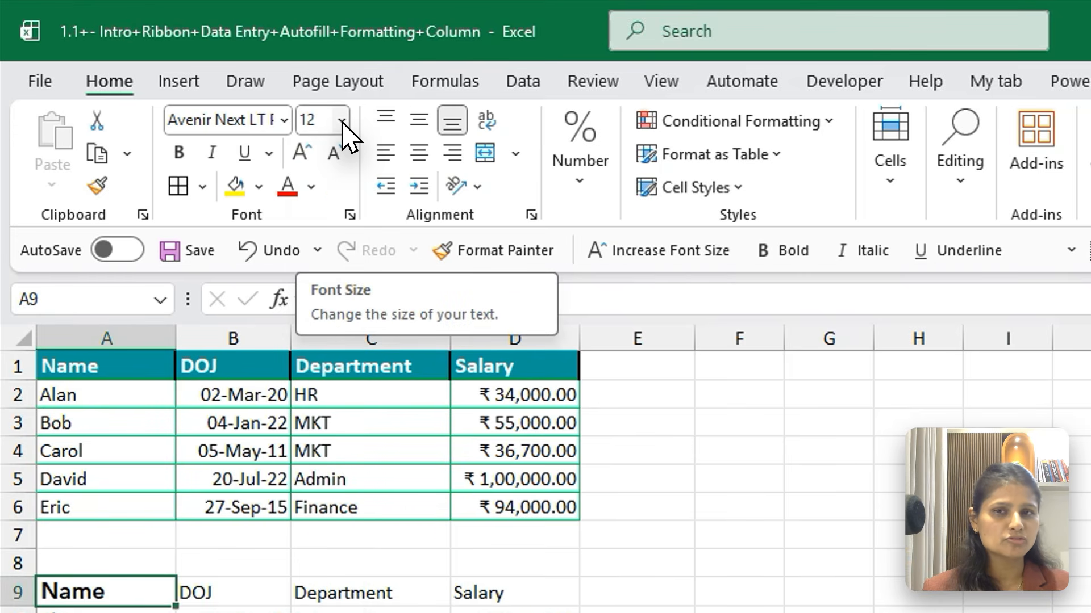
Step: Make the Name header in A9 bold, italic and double-underlined
click(178, 152)
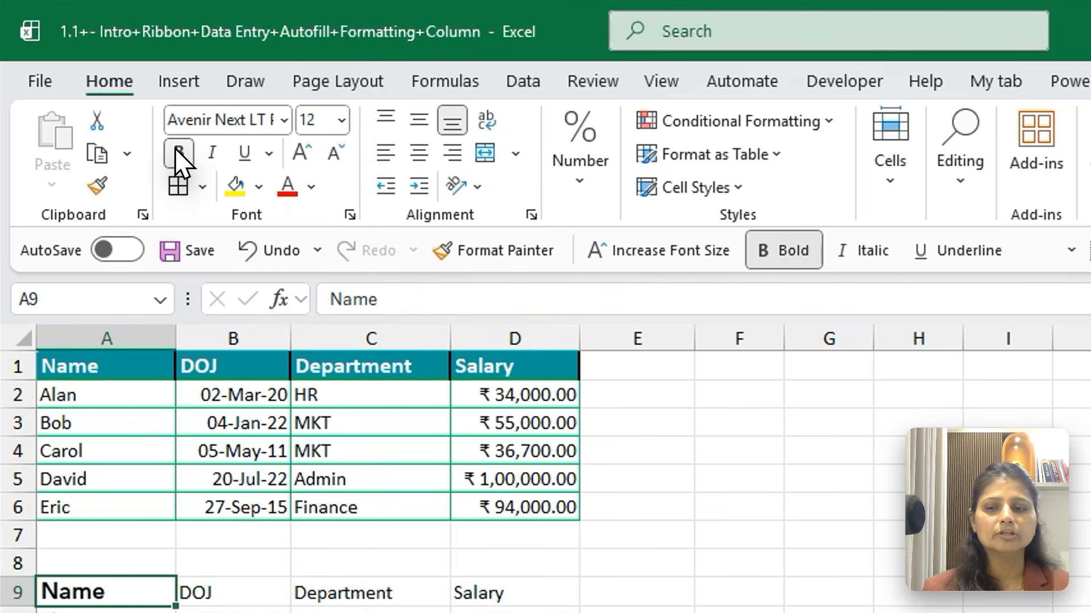
click(212, 153)
click(247, 153)
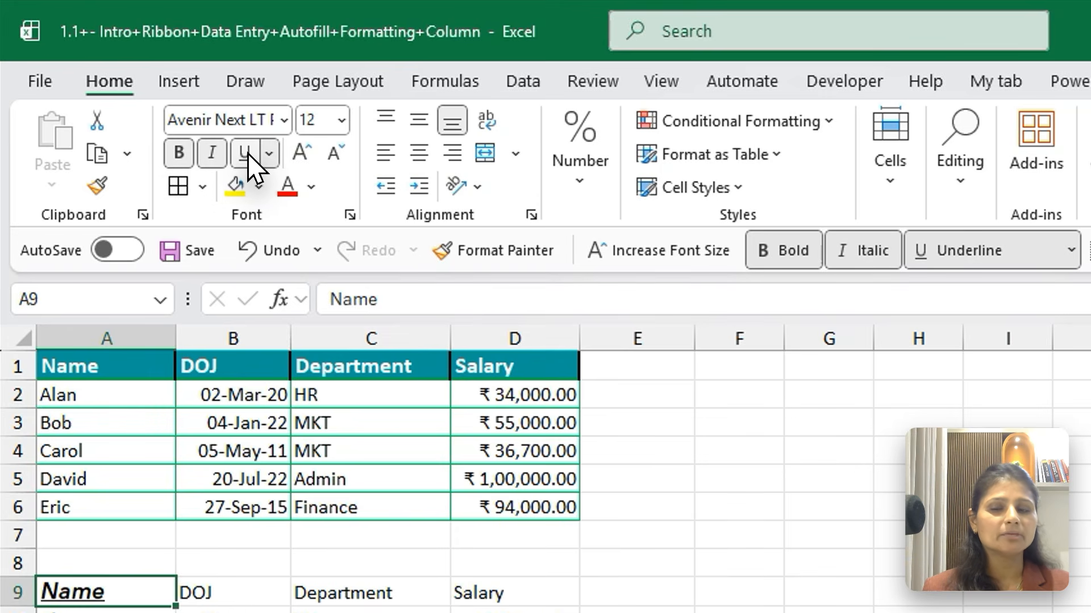
click(268, 153)
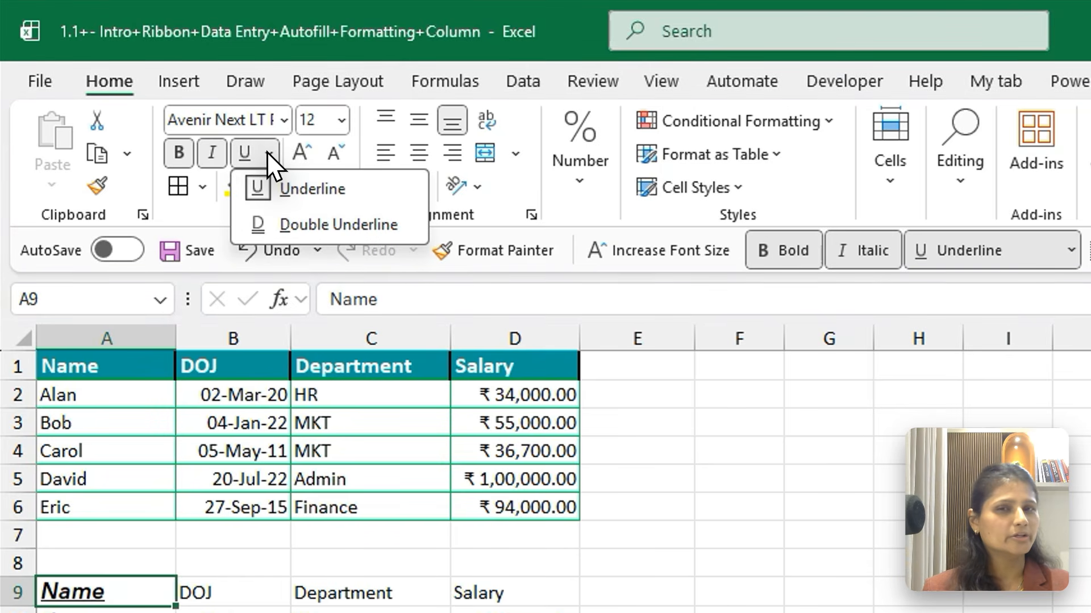
click(285, 225)
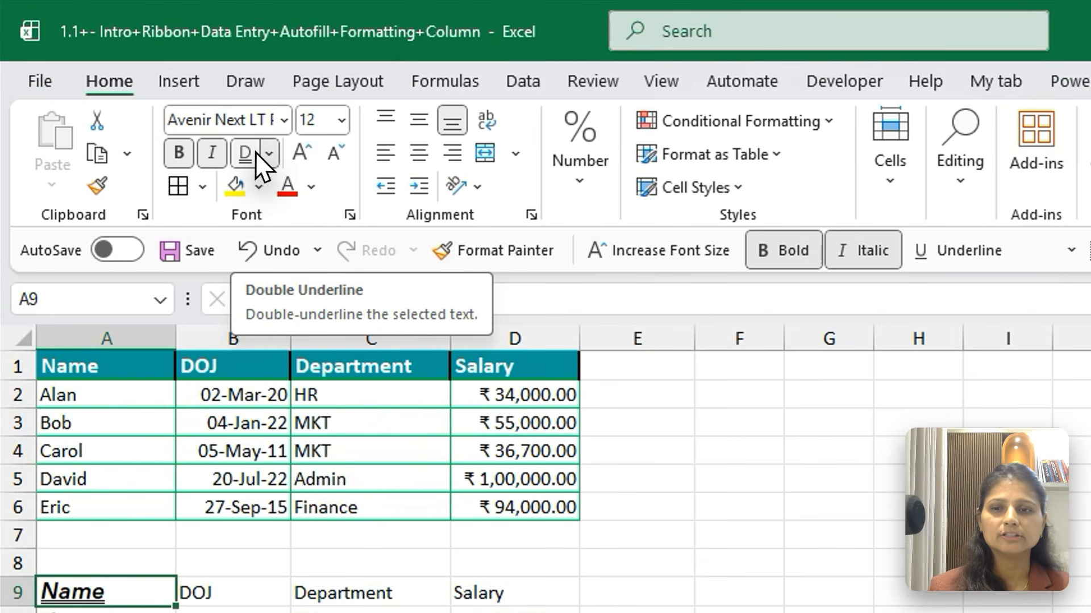
Step: Remove the double underline and the italics from the Name header in A9
click(170, 104)
click(210, 156)
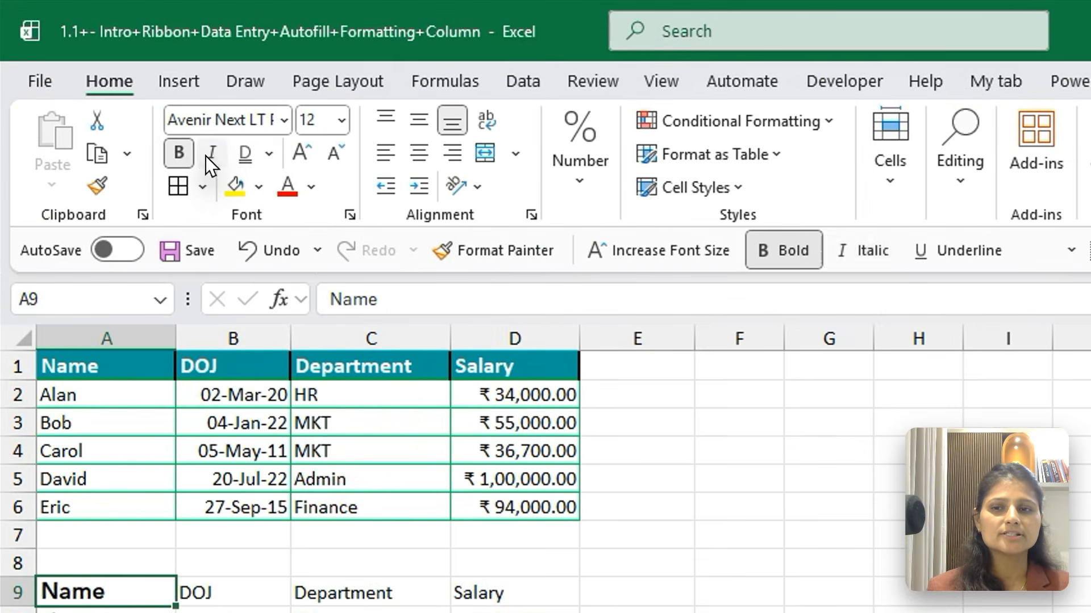
Step: Remove the bold from the Name header in A9 and set its font to Arial Nova
click(182, 154)
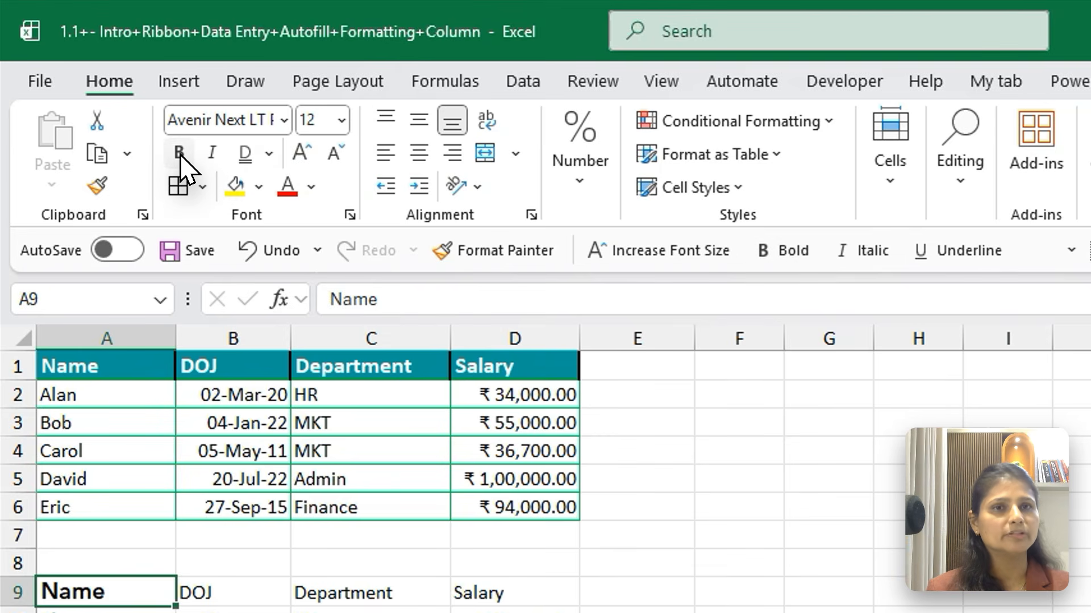
click(283, 121)
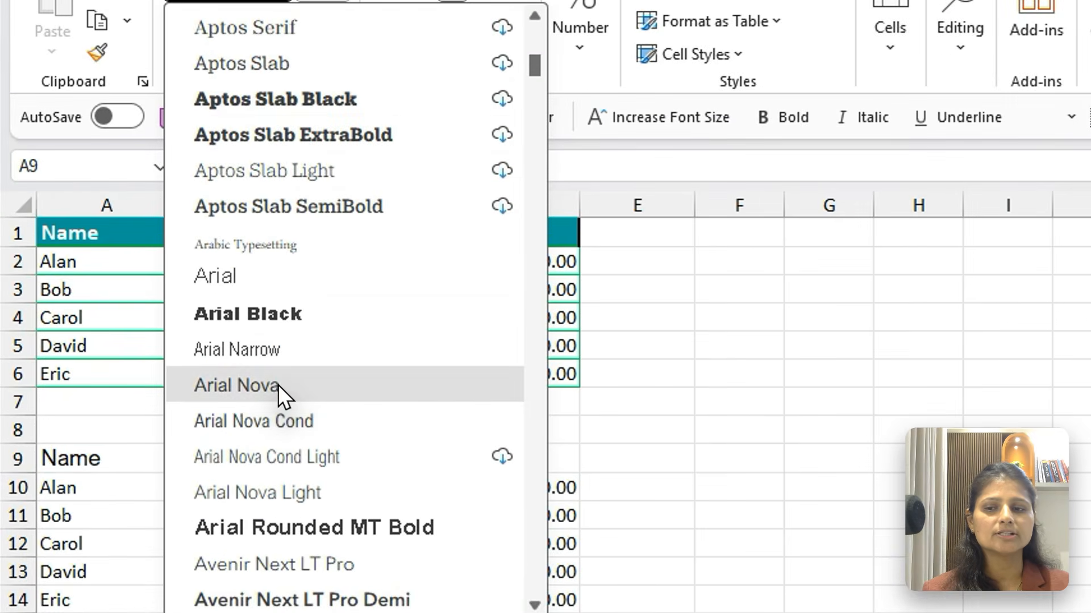
click(277, 384)
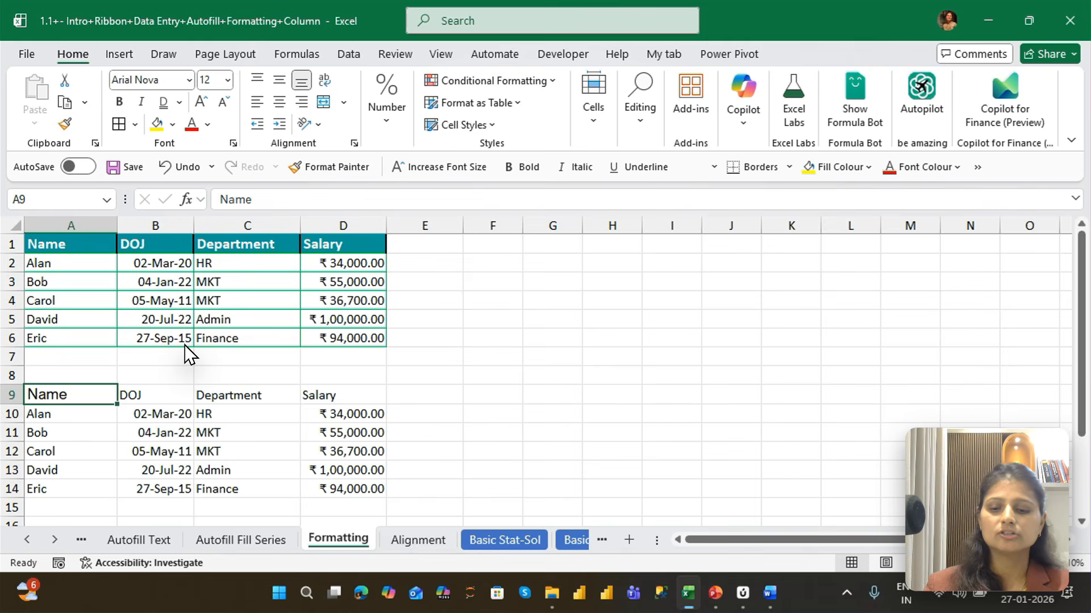
Step: Make the Name header in A9 bold, italic and single-underlined
key(ctrl+b)
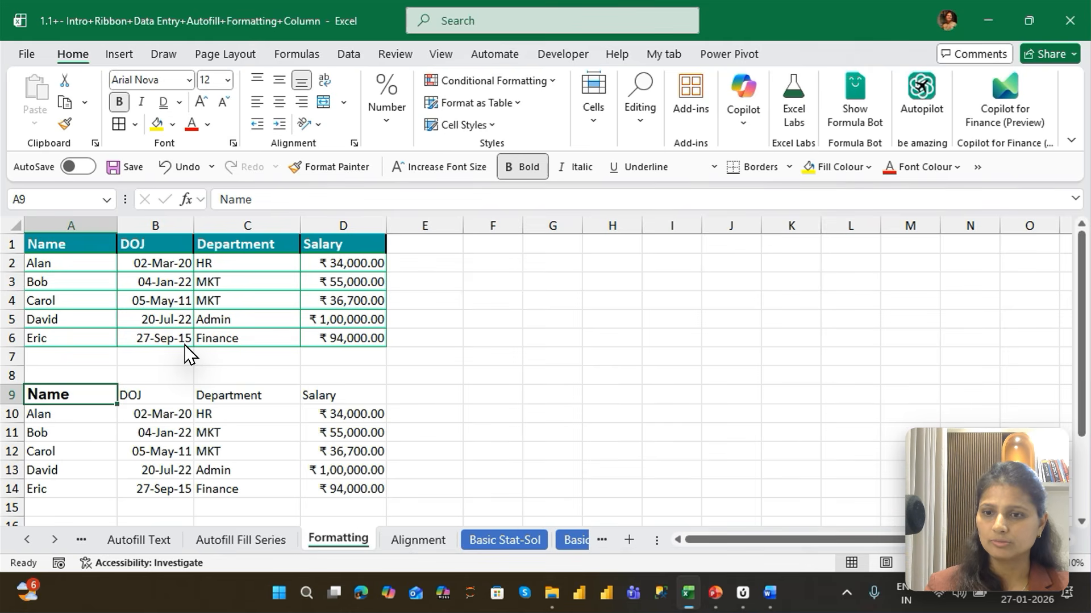
key(ctrl+i)
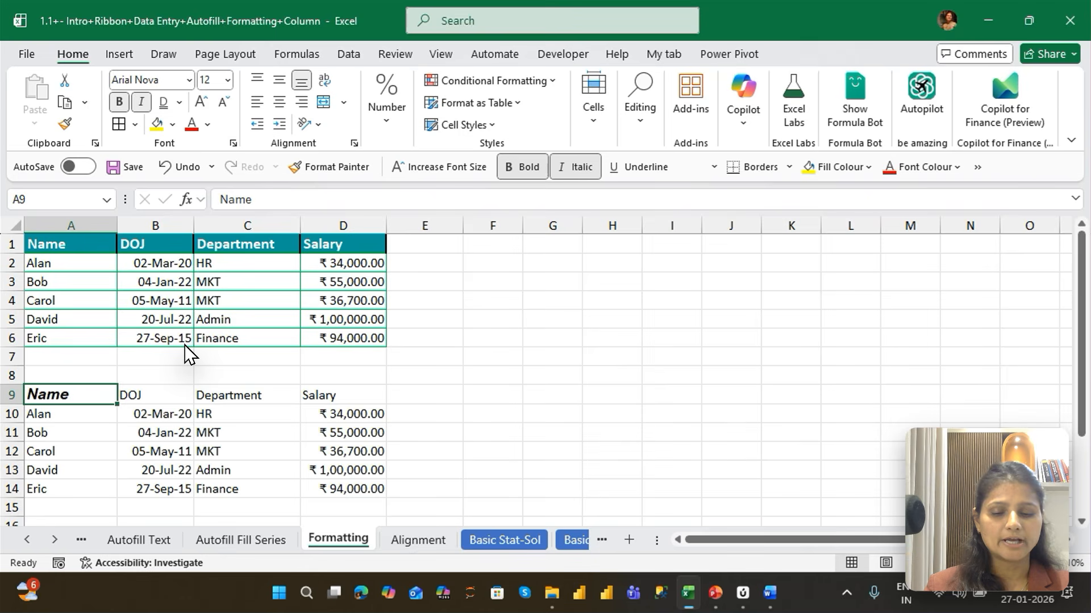
key(ctrl+u)
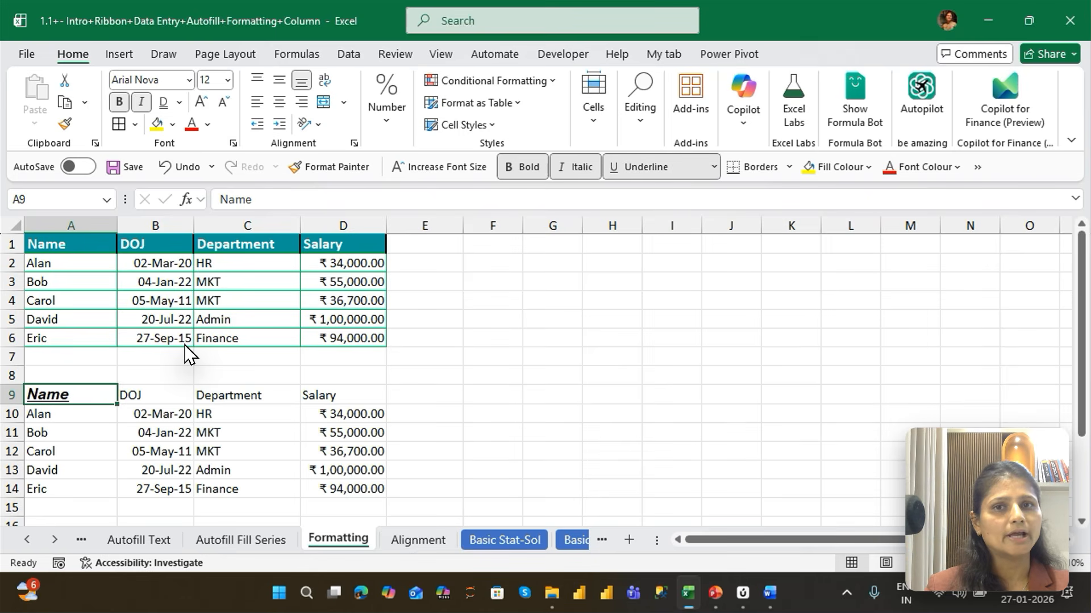
Step: Remove the underline, italics and bold from the Name header in A9
key(ctrl+u)
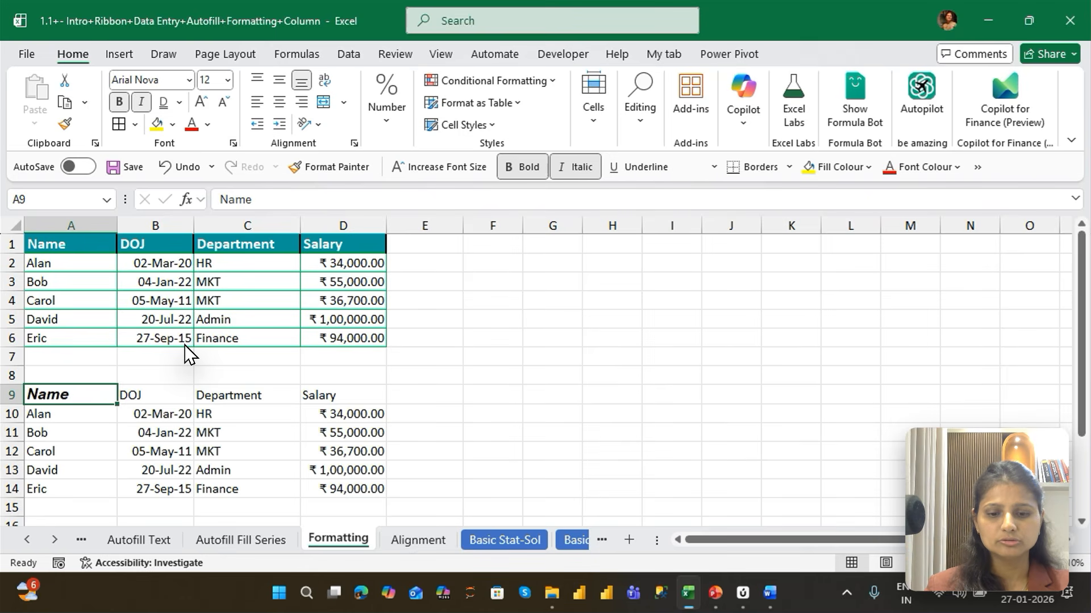
key(ctrl+i)
key(ctrl+b)
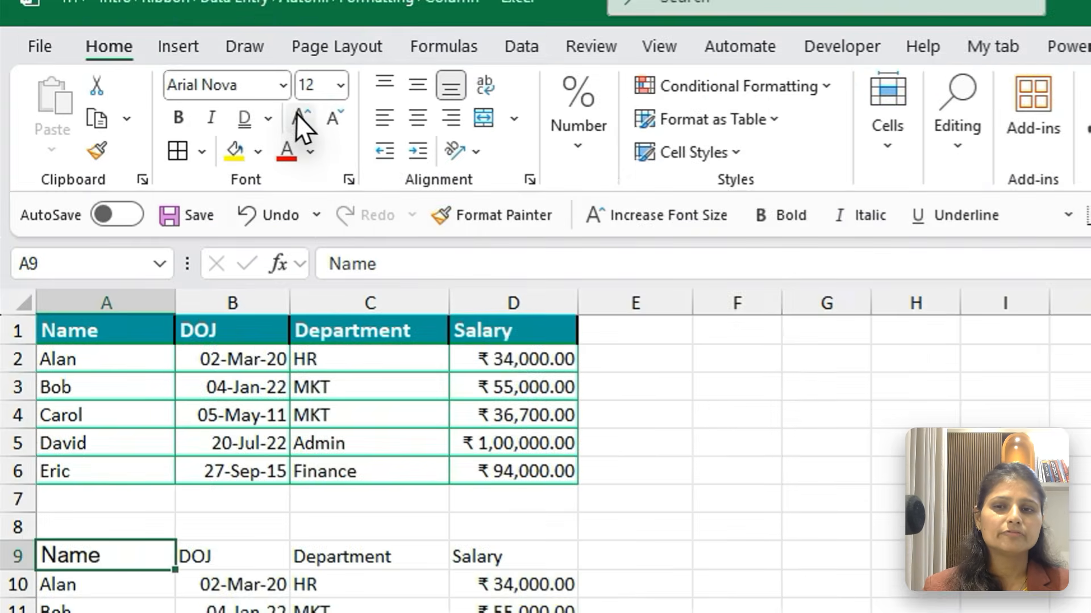
Step: Increase the font size of the Name header in A9 to 14 and reduce it back to 12
click(203, 102)
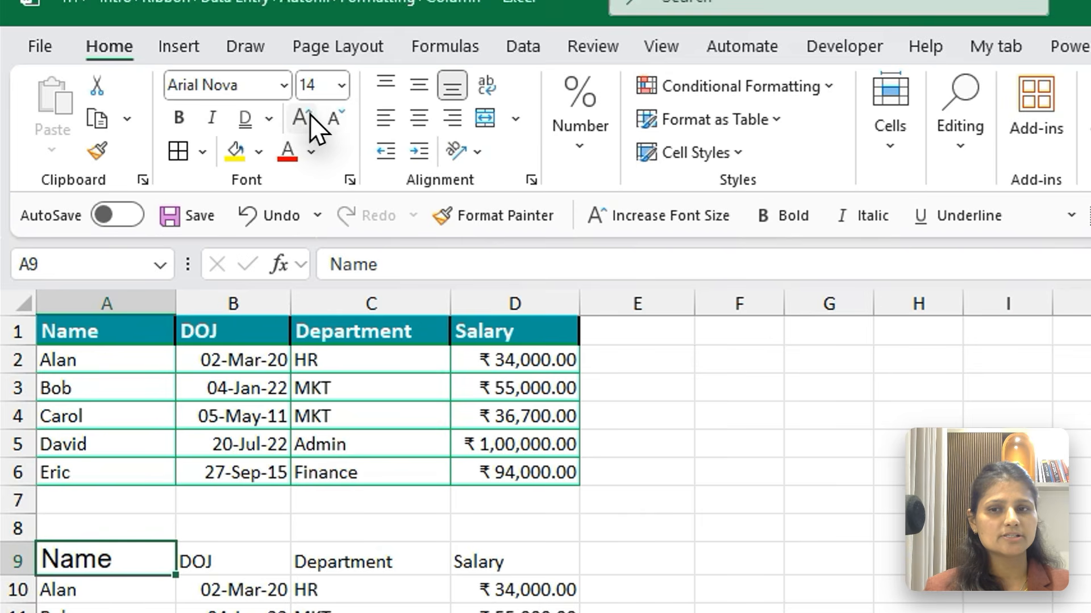
click(334, 121)
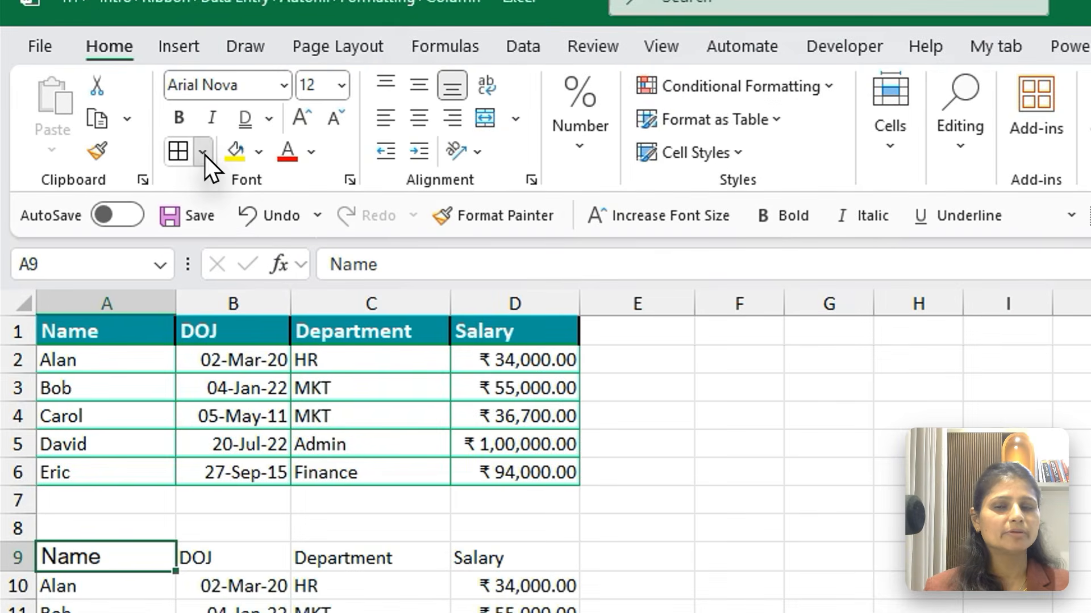
Step: Add a bottom border to the Name header in A9
click(135, 125)
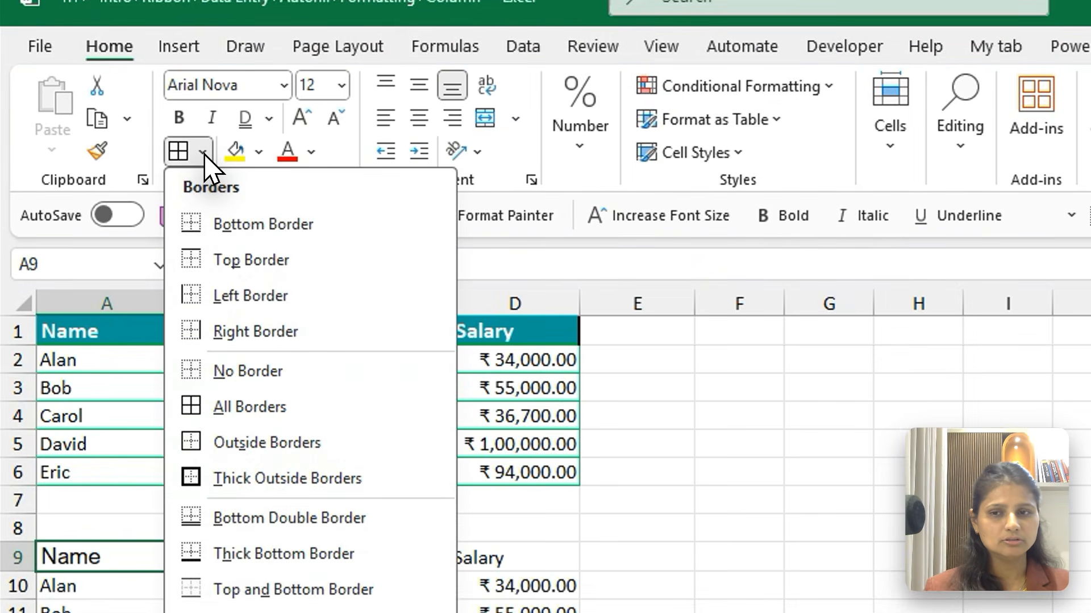
click(314, 226)
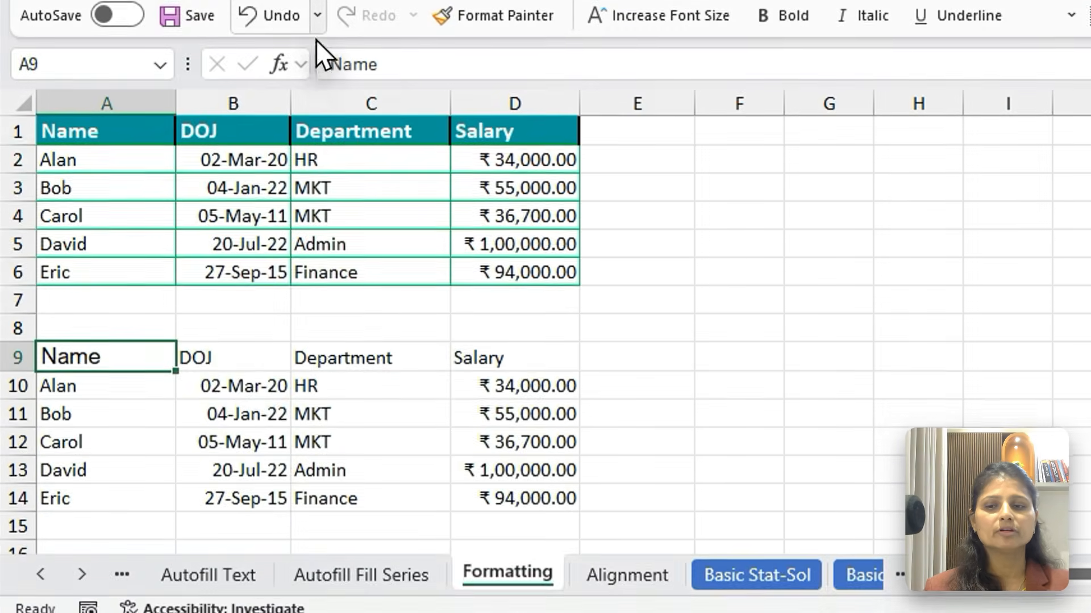
Step: Apply the No Border option to the empty cell D7
click(500, 301)
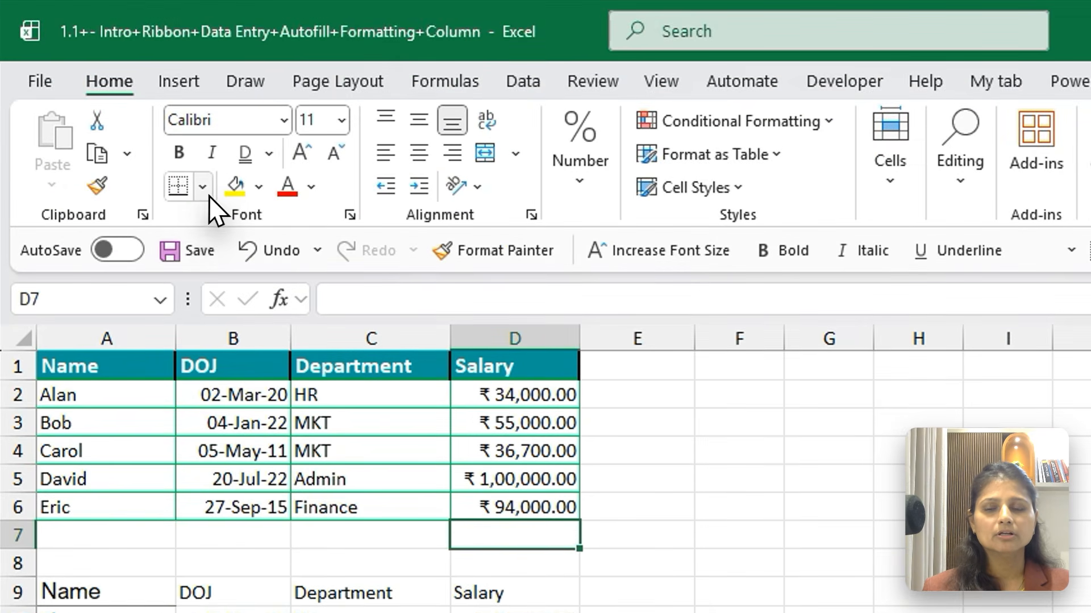
click(203, 92)
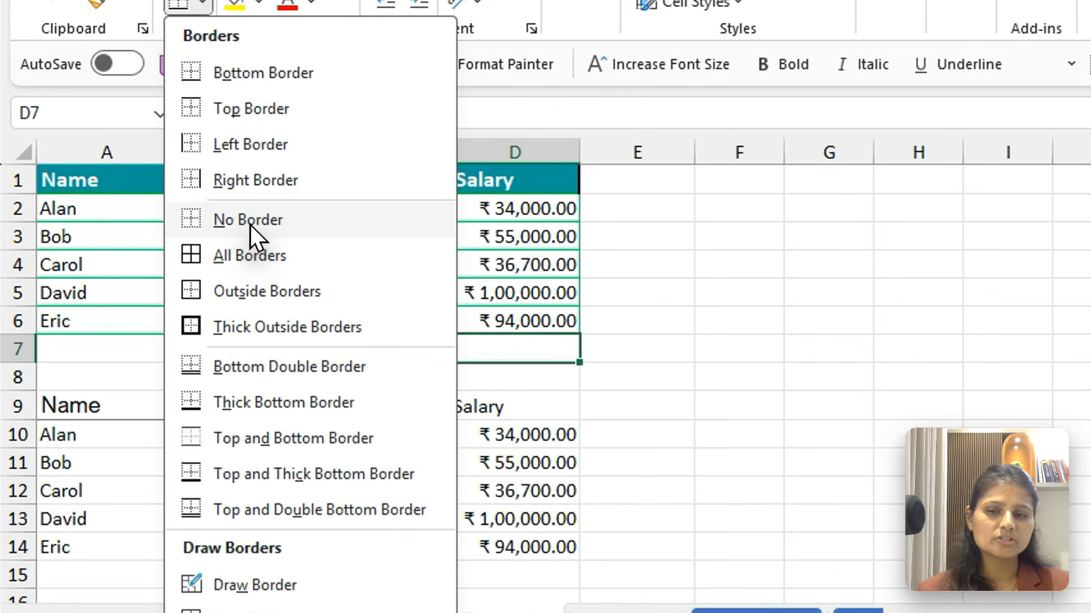
click(166, 274)
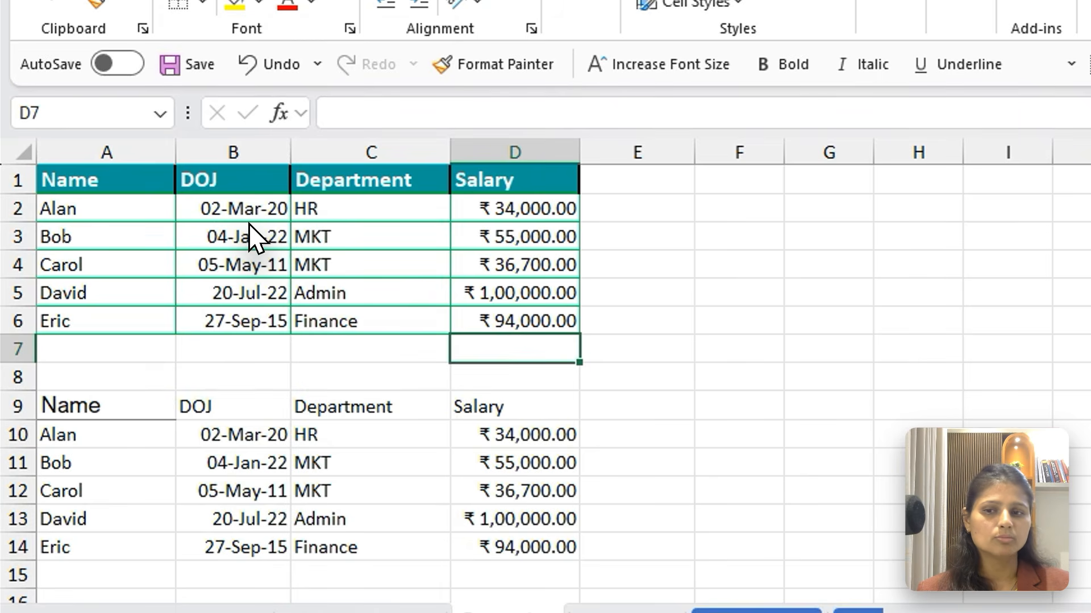
Step: Set the border line colour to white and apply thick outside borders to the Name header in A9
click(108, 433)
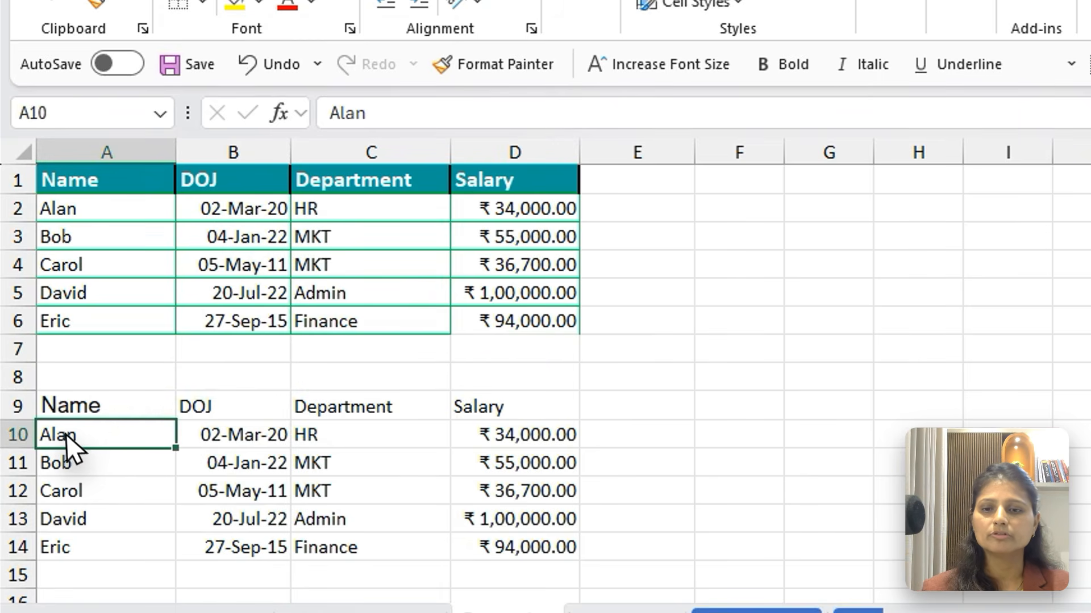
click(163, 417)
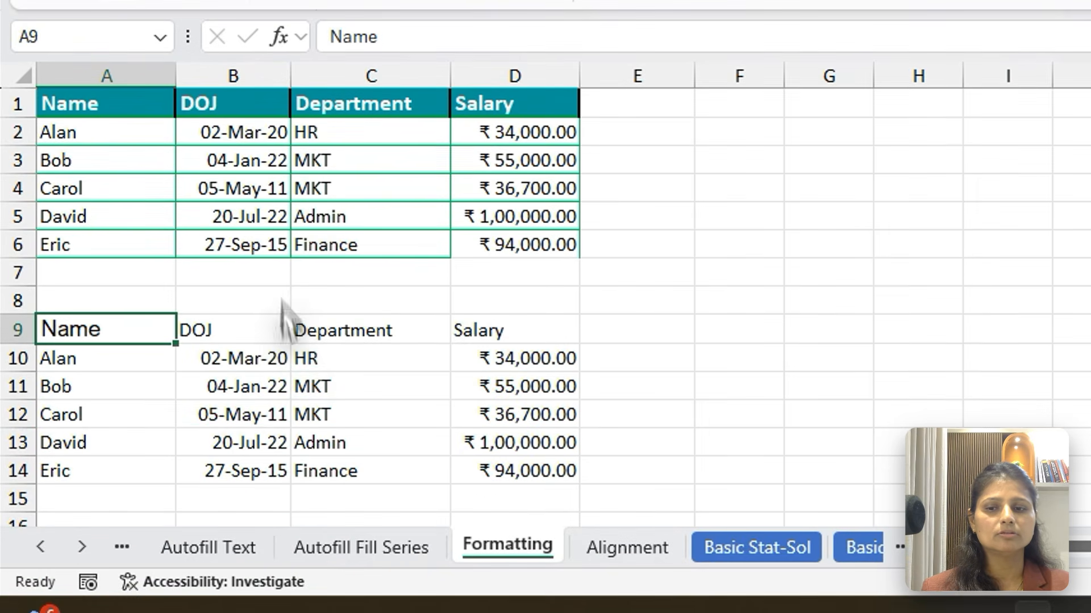
click(299, 394)
click(145, 336)
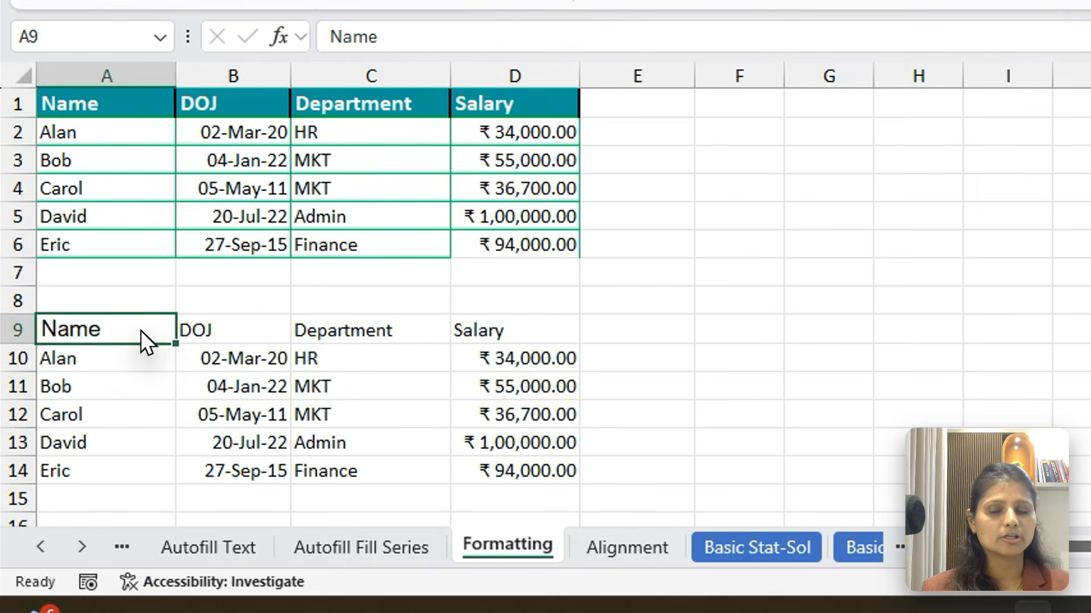
click(202, 177)
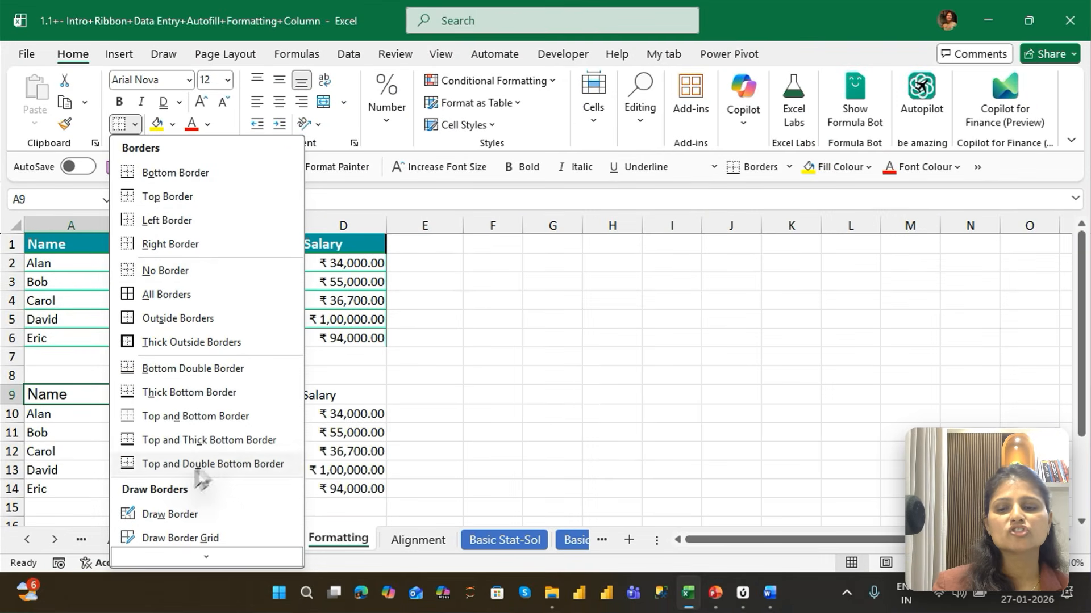
mouse_move(192, 550)
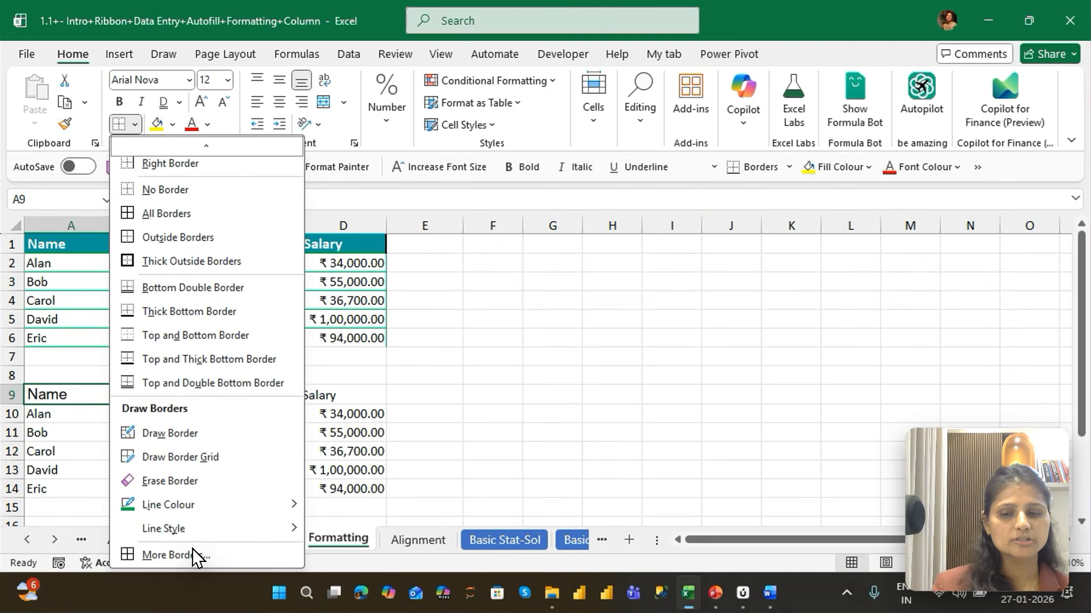
mouse_move(166, 509)
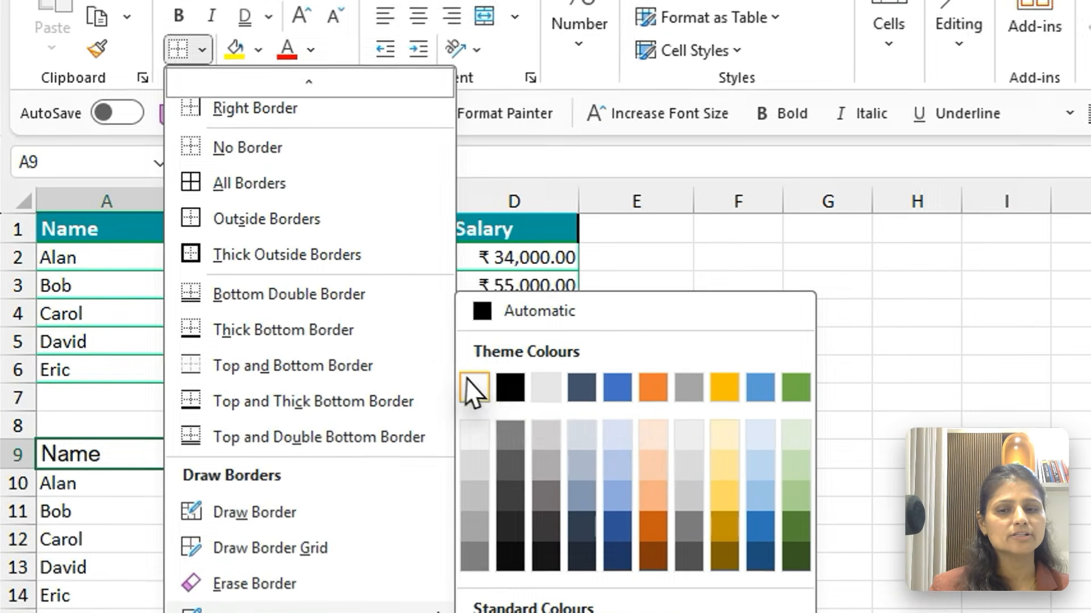
click(466, 381)
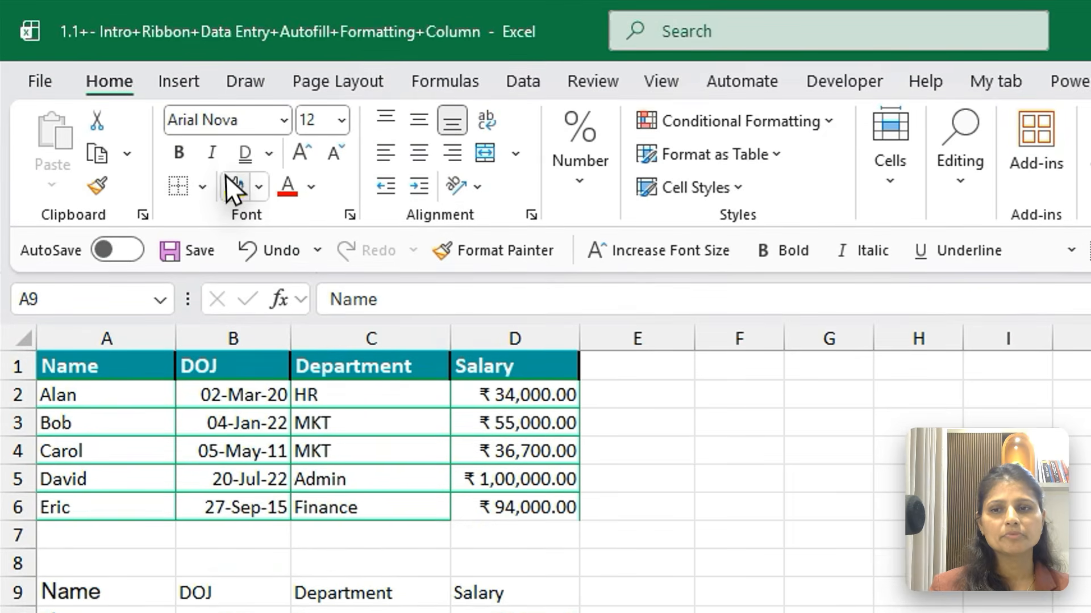
click(203, 187)
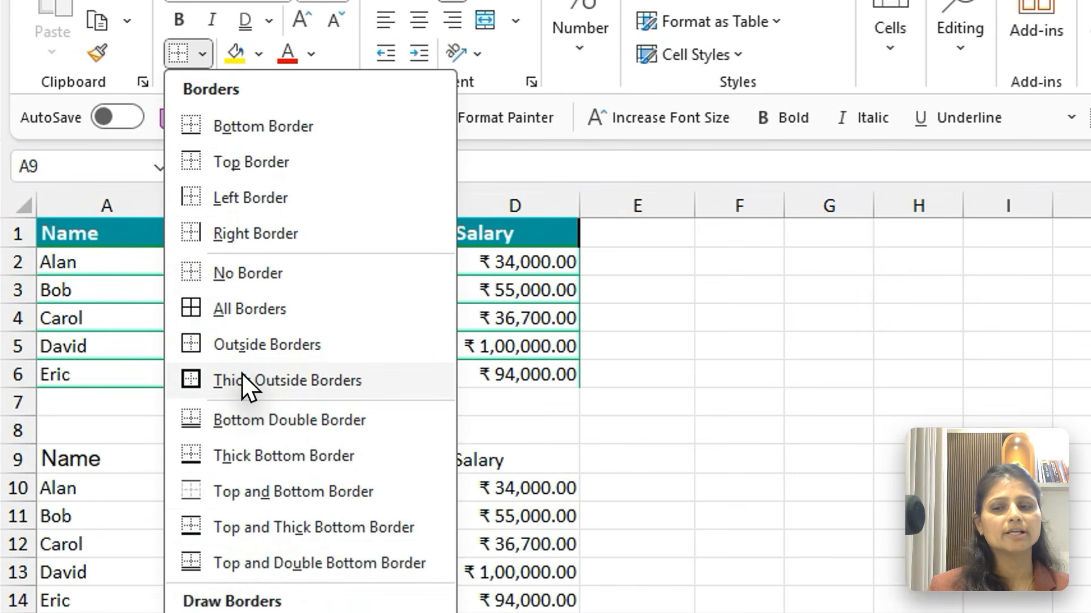
click(242, 376)
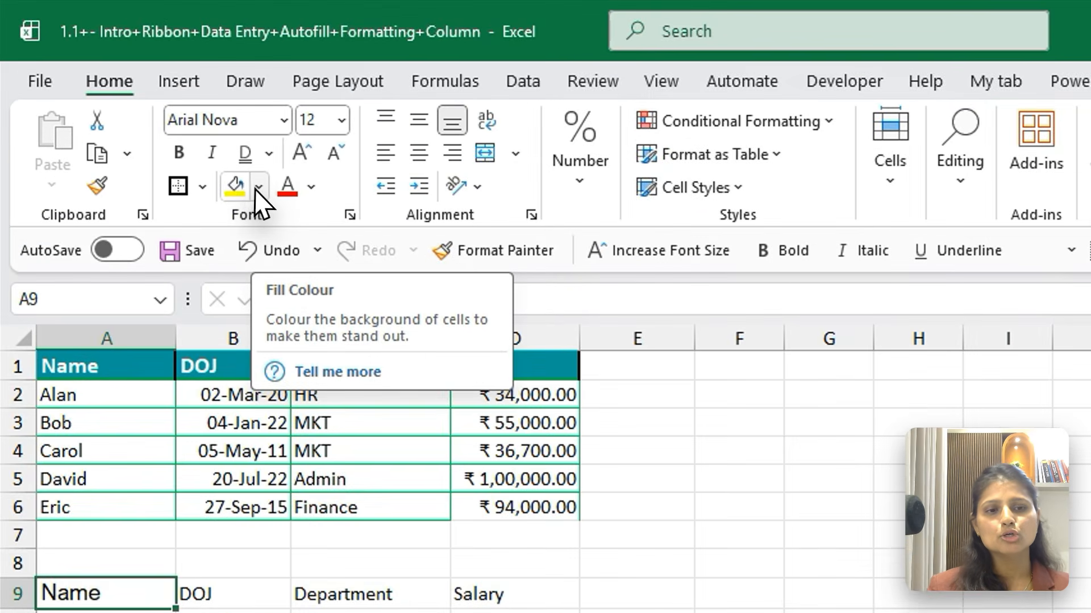
Step: Fill the Name header cell A9 with dark blue and set its font colour to white
click(258, 188)
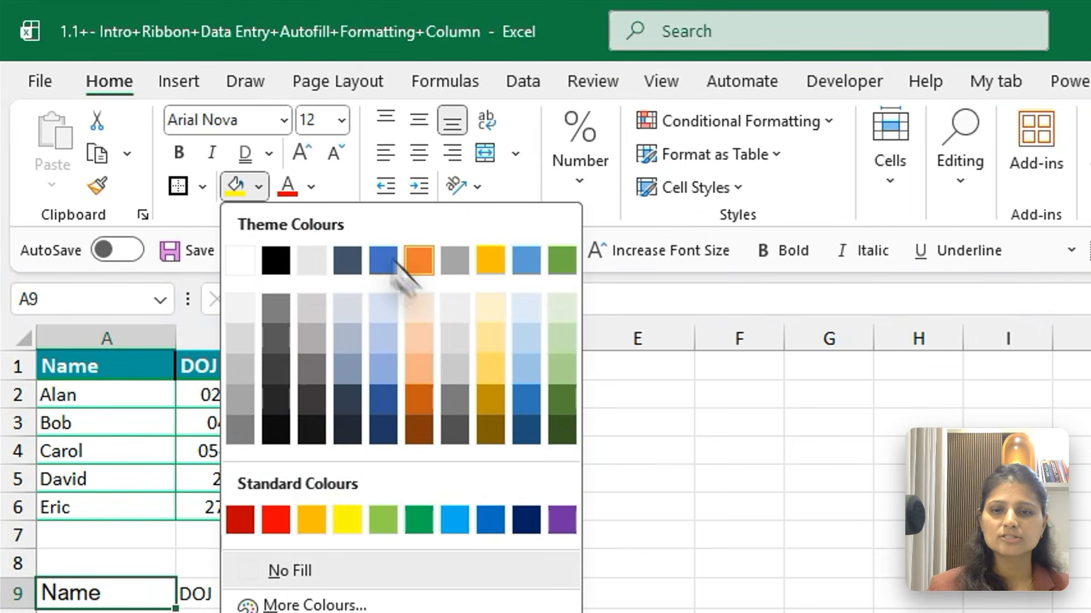
click(526, 430)
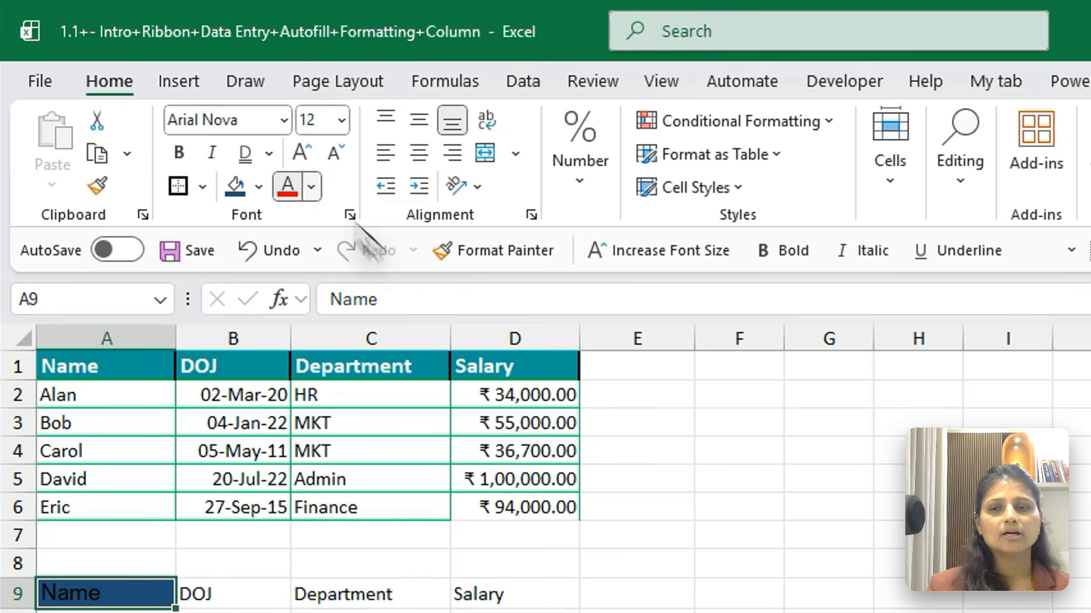
click(311, 187)
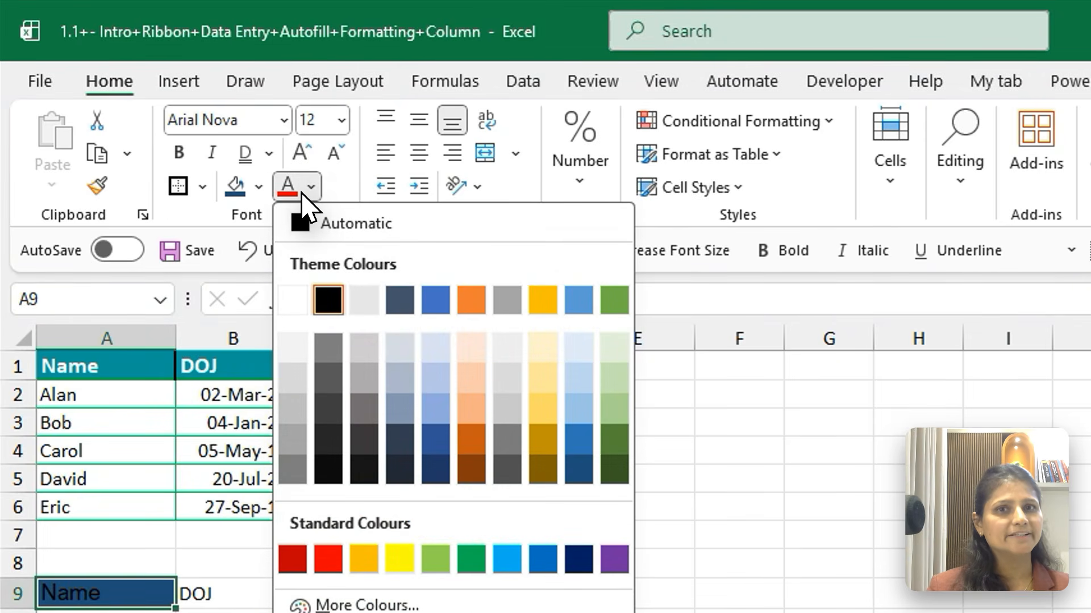
click(285, 293)
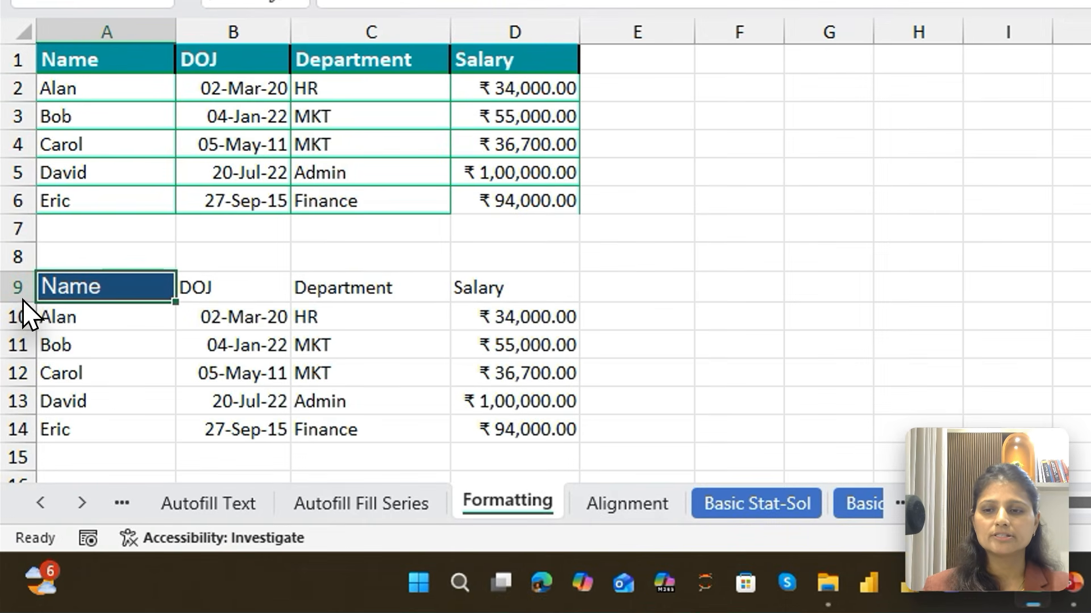
Step: Increase the height of row 9 and widen column A to give the Name header more space
drag(23, 302, 22, 349)
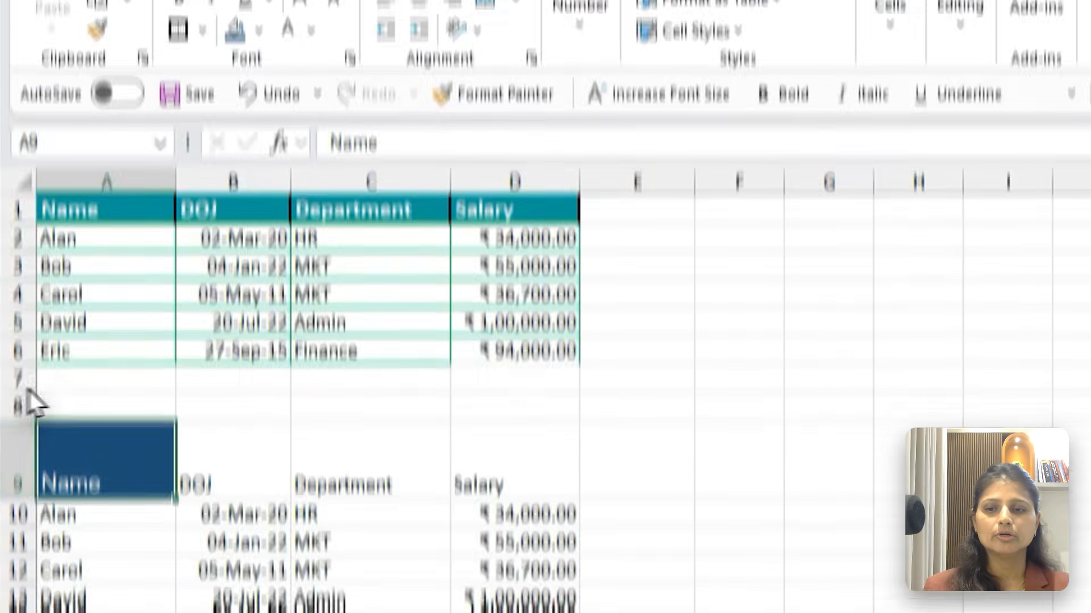
drag(175, 31, 267, 60)
drag(266, 304, 278, 336)
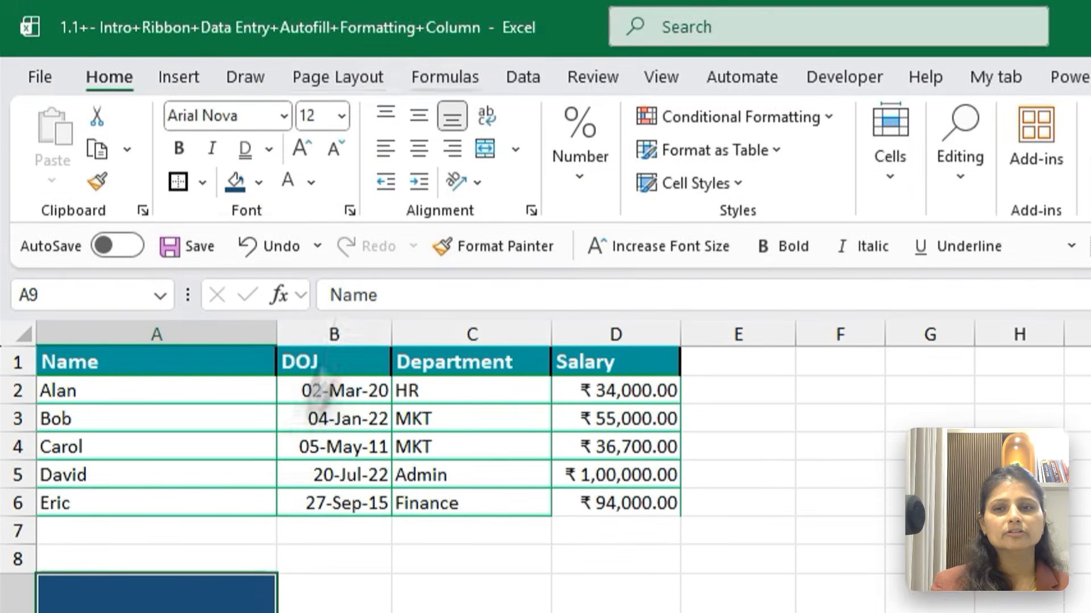
Step: Align the Name header in A9 vertically to the top, the middle and the bottom in turn
click(386, 115)
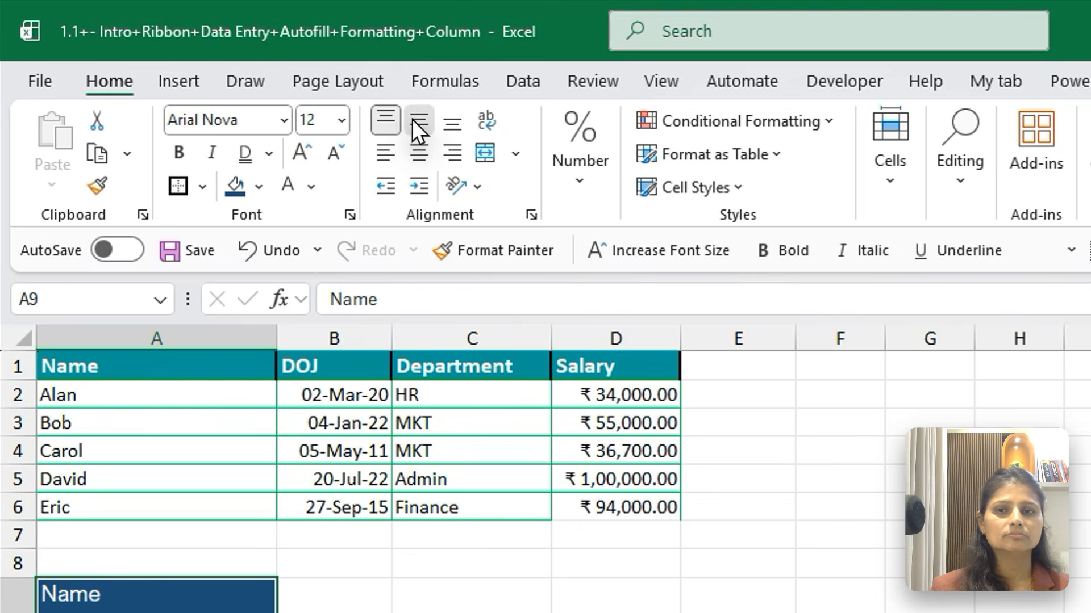
click(411, 118)
click(447, 120)
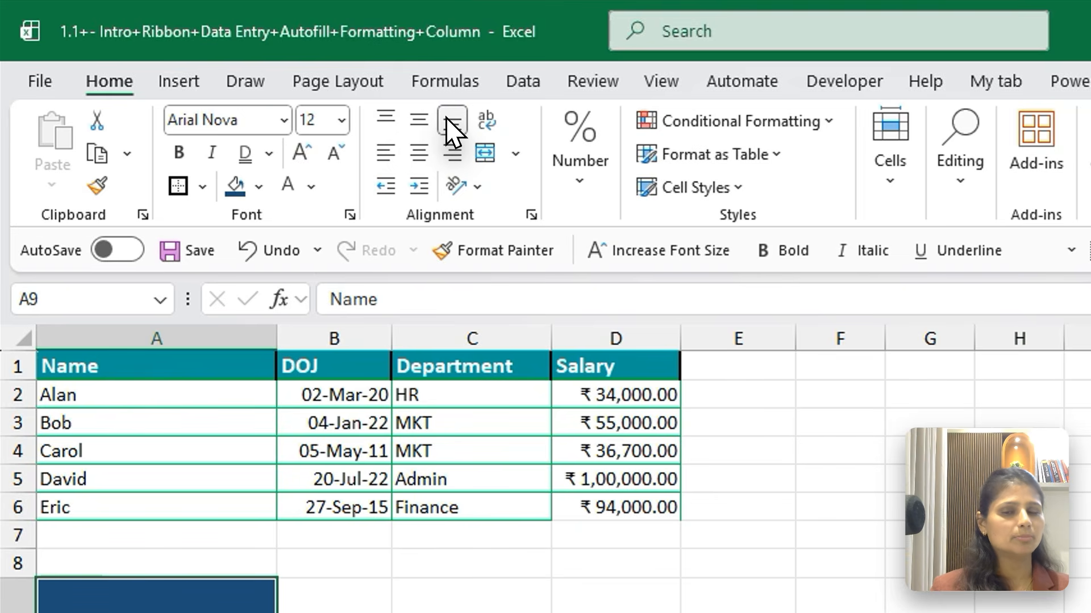
Step: Try left, centre and right horizontal alignment on the Name header in A9, keeping right, and set its vertical alignment to middle
click(386, 152)
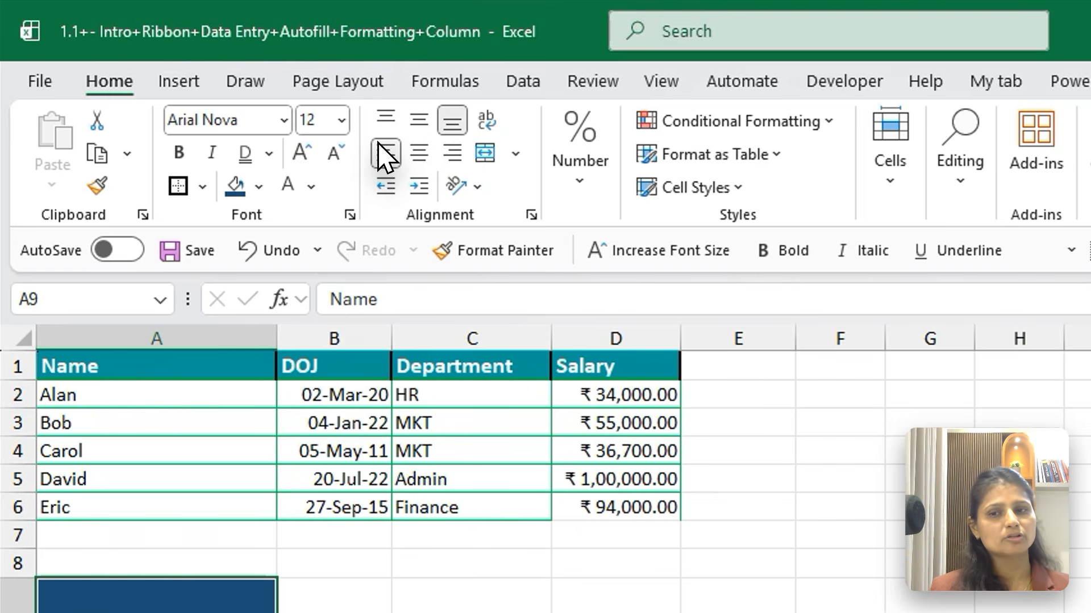
click(419, 152)
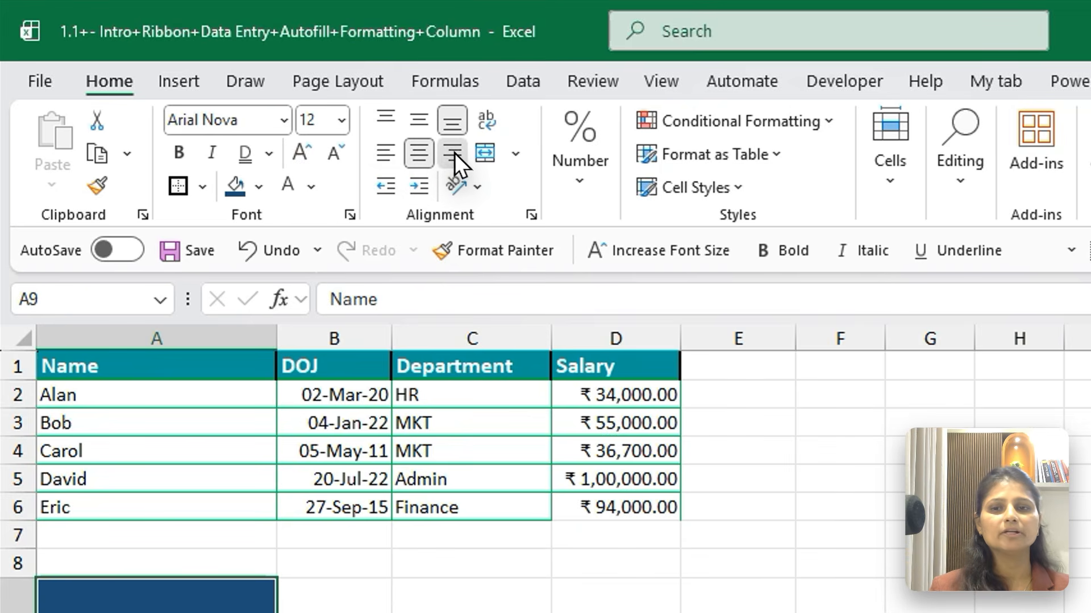
click(453, 152)
click(417, 120)
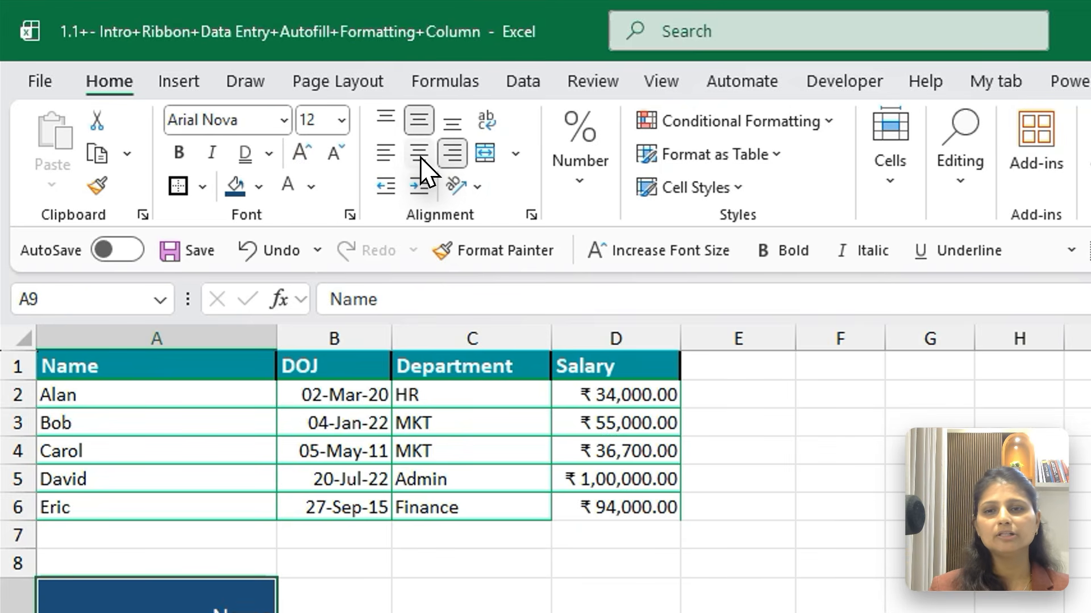
Step: Centre the Name header in A9 horizontally, then narrow column A and reduce the height of row 9
click(421, 155)
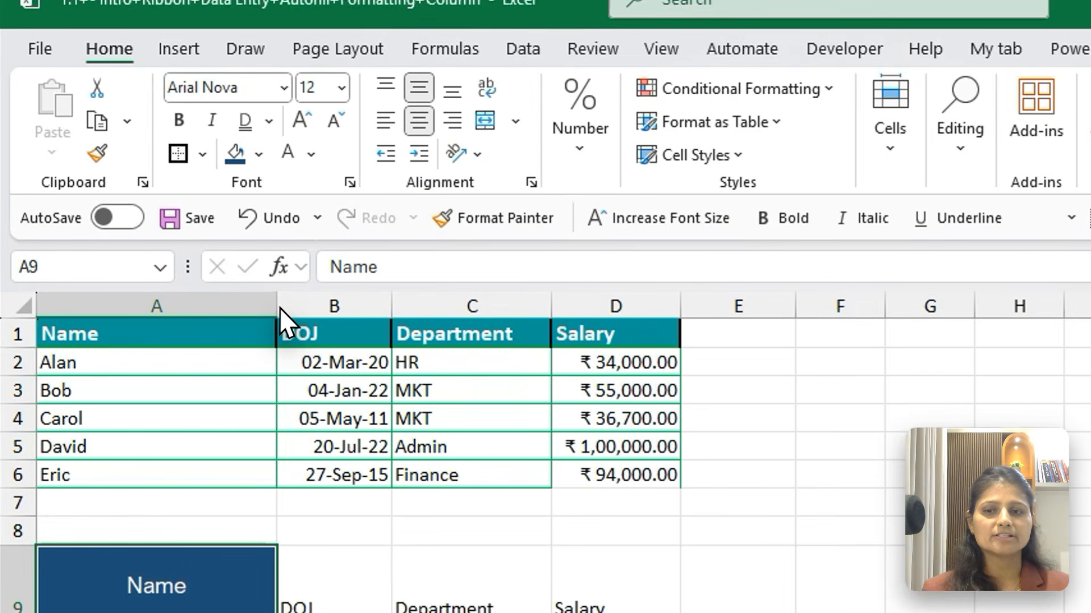
drag(185, 226, 125, 226)
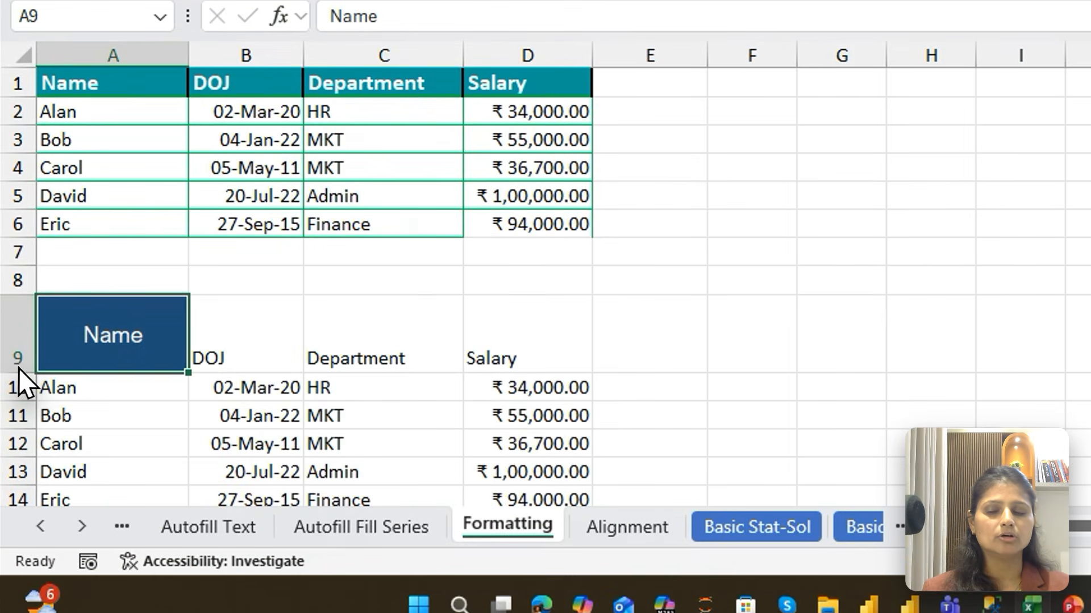
drag(18, 372, 16, 339)
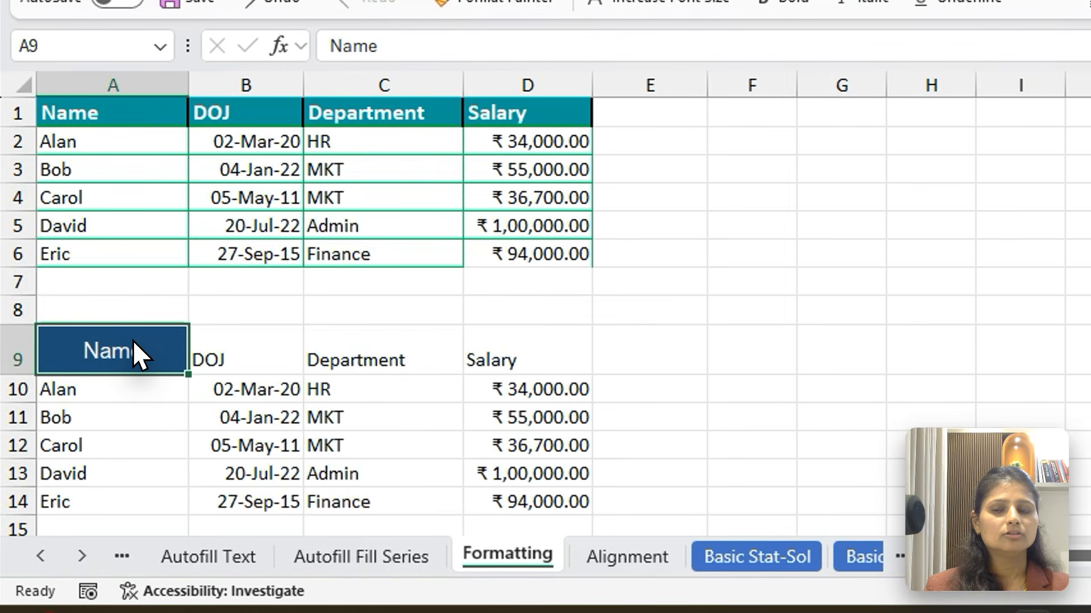
Step: Copy the Name header's formatting to the DOJ header in B9, then on to the Department header in C9, with Format Painter
click(243, 355)
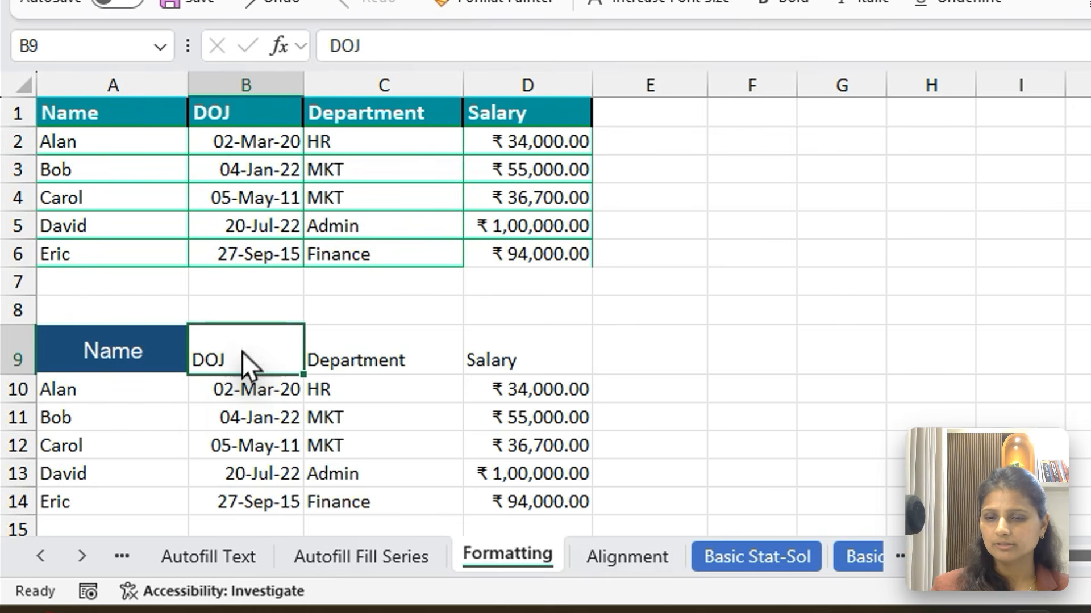
click(77, 352)
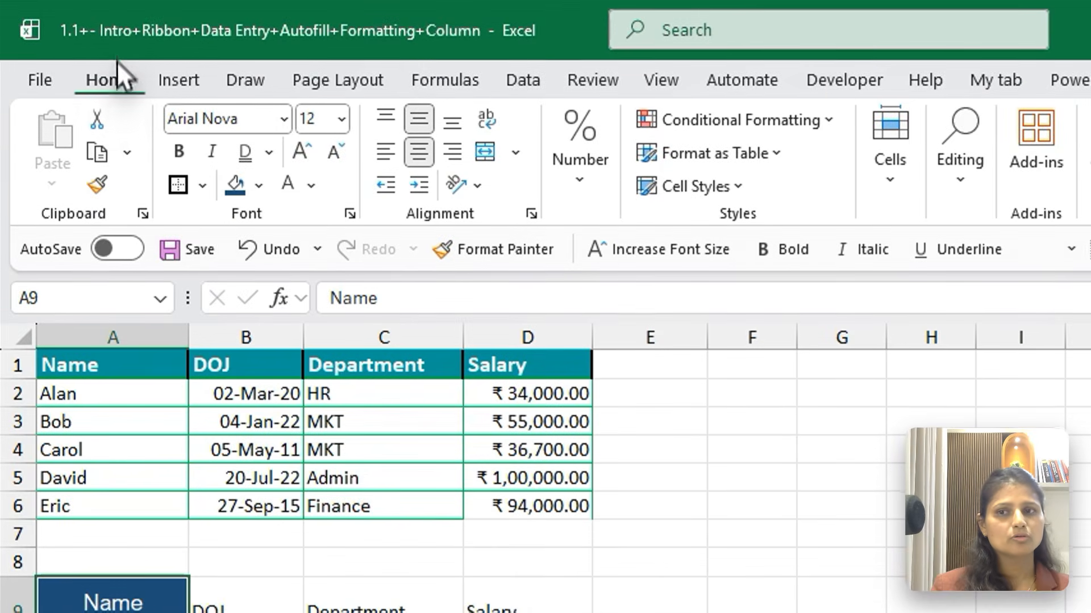
click(97, 186)
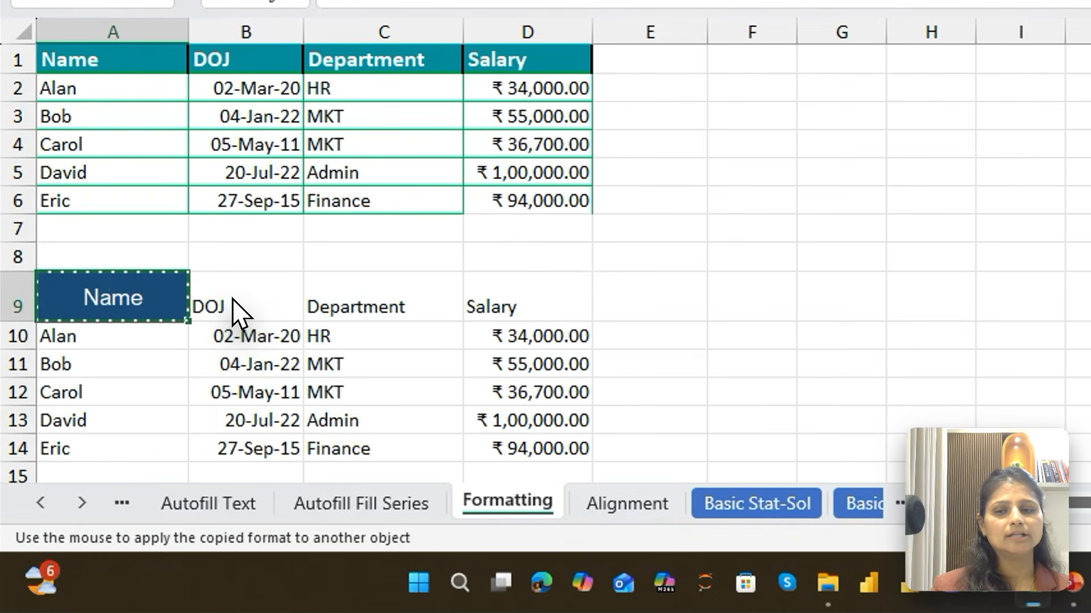
click(231, 310)
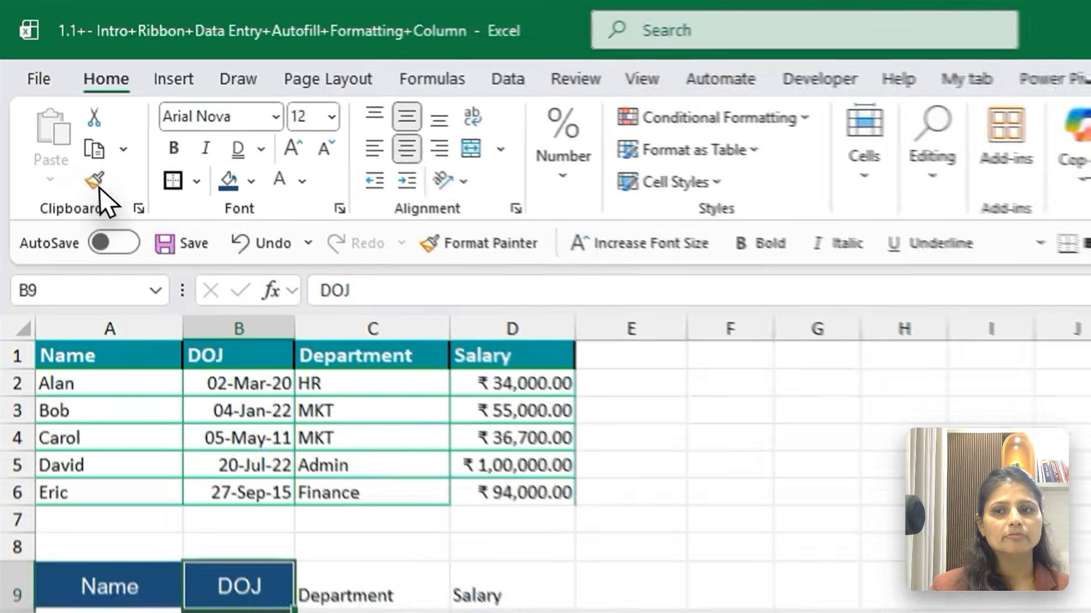
click(99, 185)
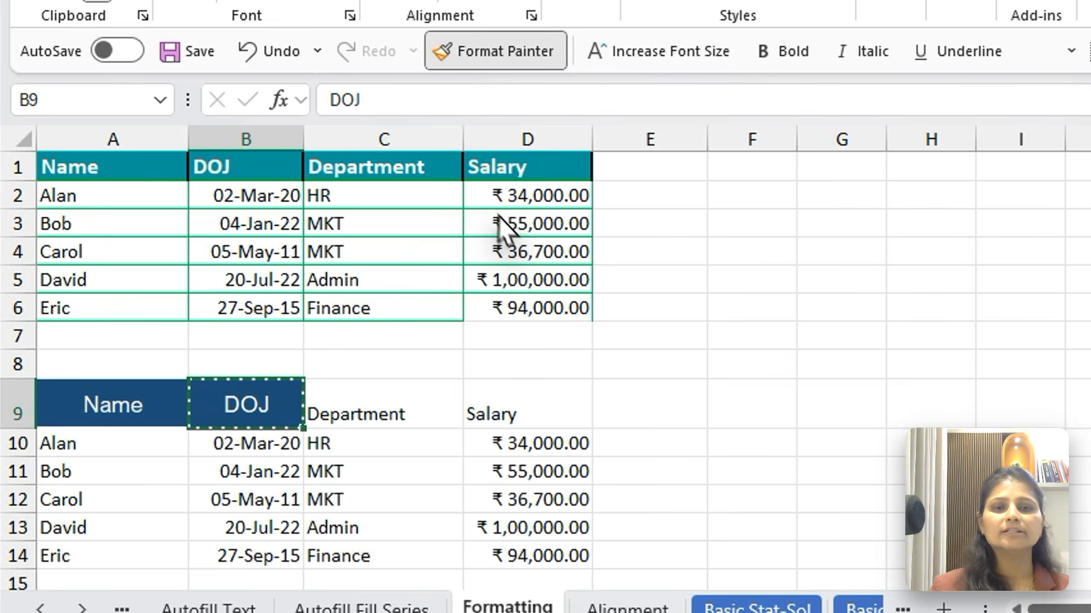
click(348, 409)
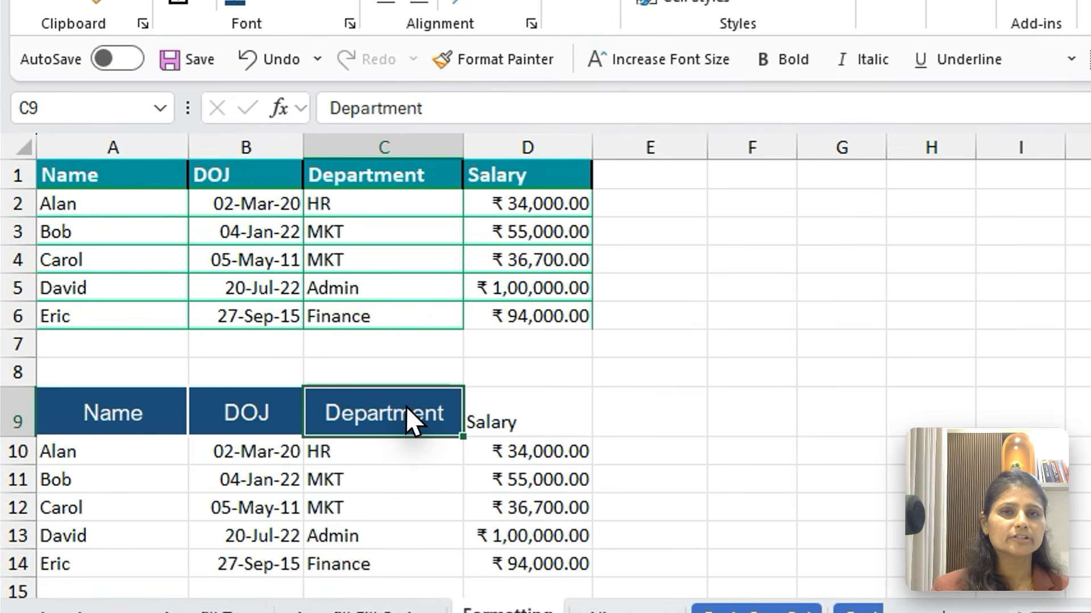
Step: Copy the Department header in C9 and paste only its formats onto the Salary header in D9 with Paste Special
key(ctrl+c)
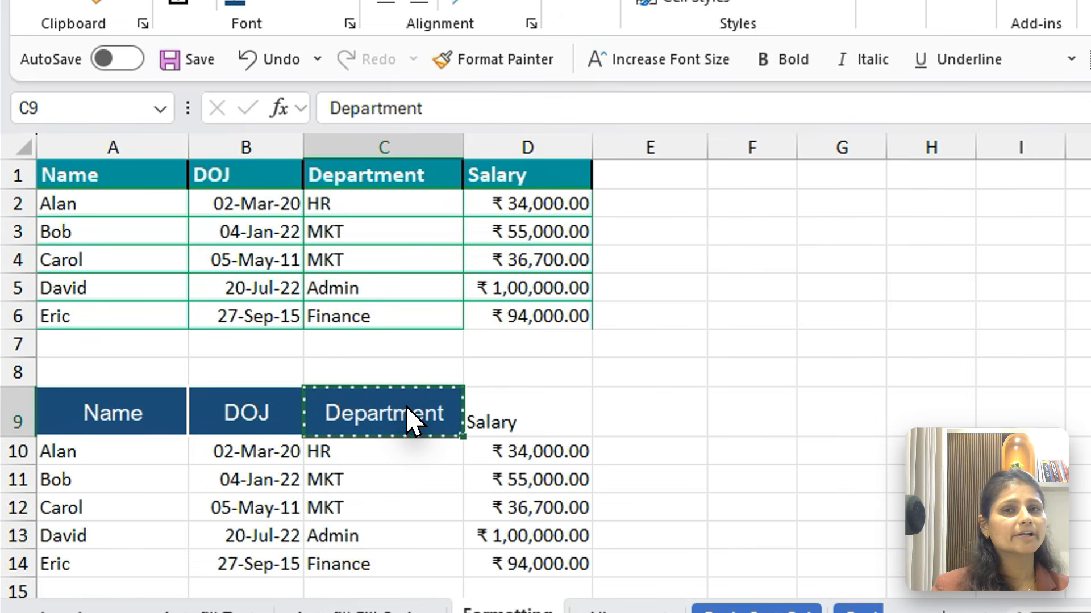
click(516, 405)
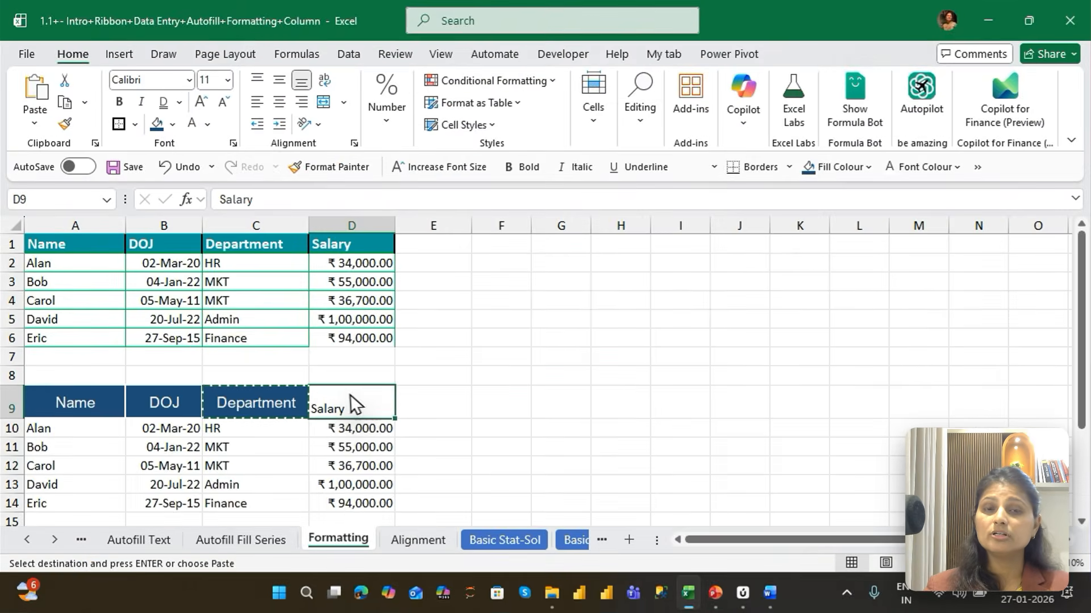
key(ctrl+alt+v)
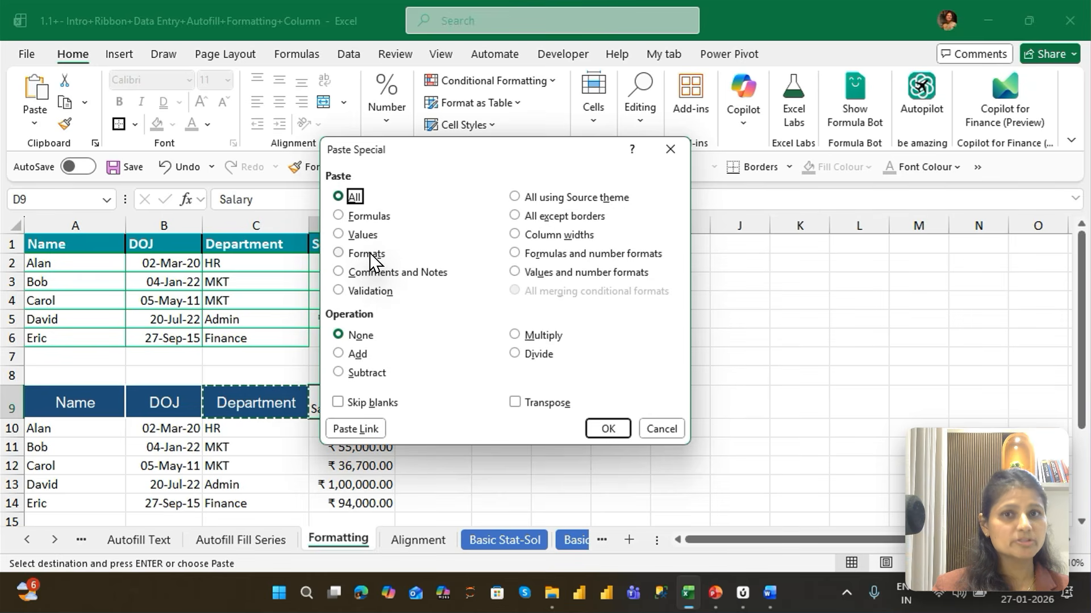
key(alt+t)
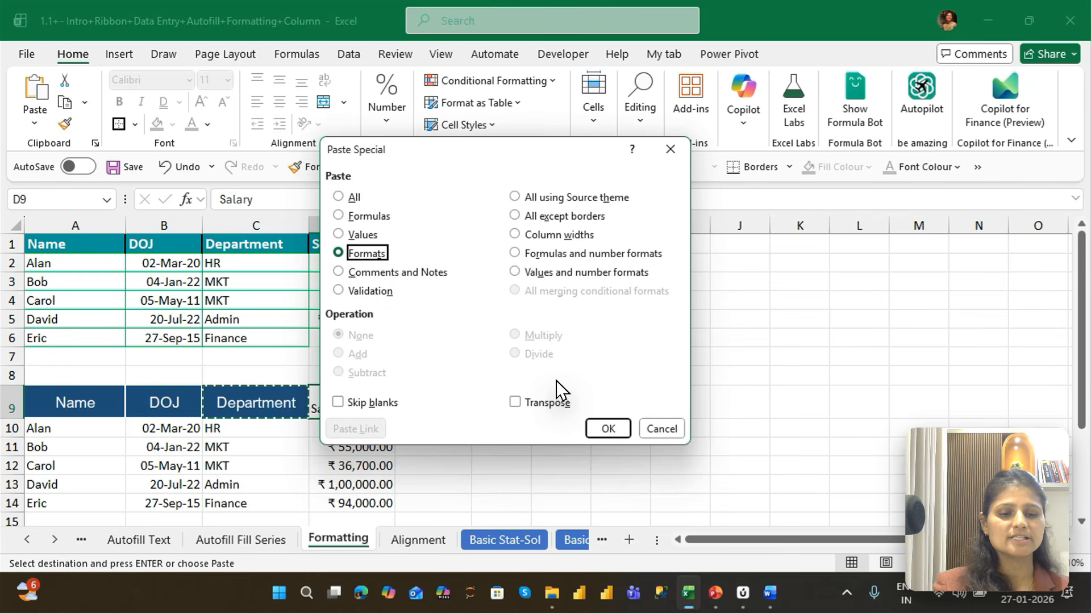
key(Return)
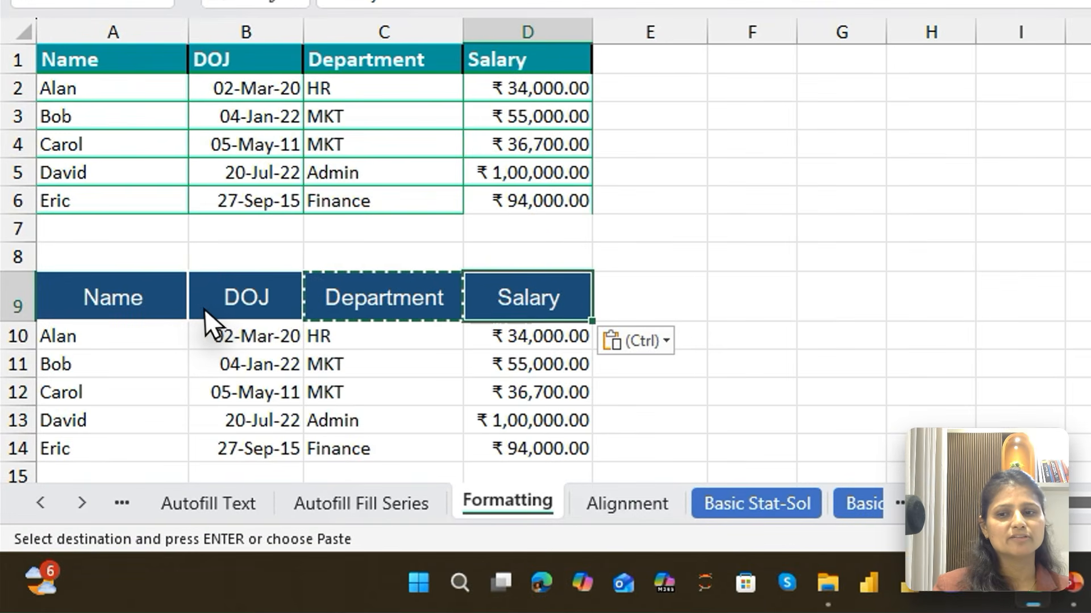
click(133, 411)
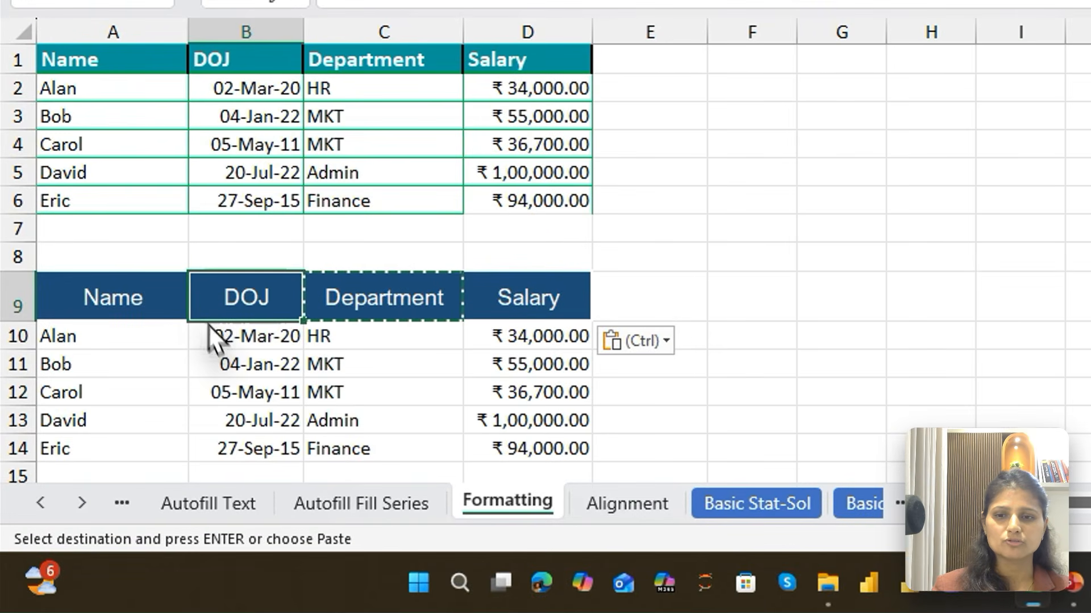
click(80, 341)
key(ctrl+shift+Down)
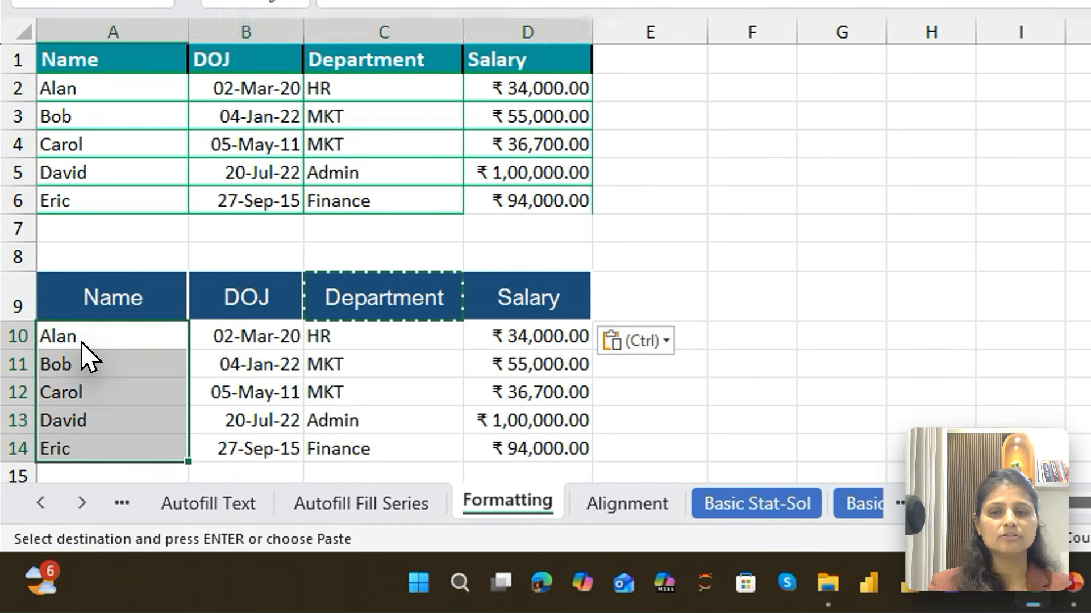
key(ctrl+shift+Right)
Step: Set the border line colour to dark blue and apply all borders to cell A10
click(104, 335)
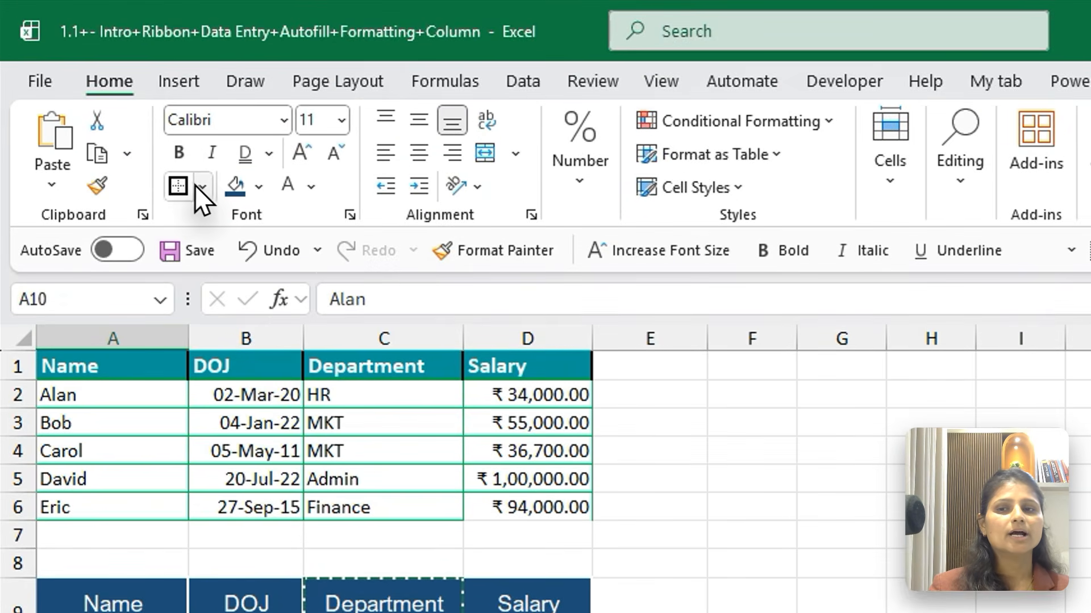
click(202, 138)
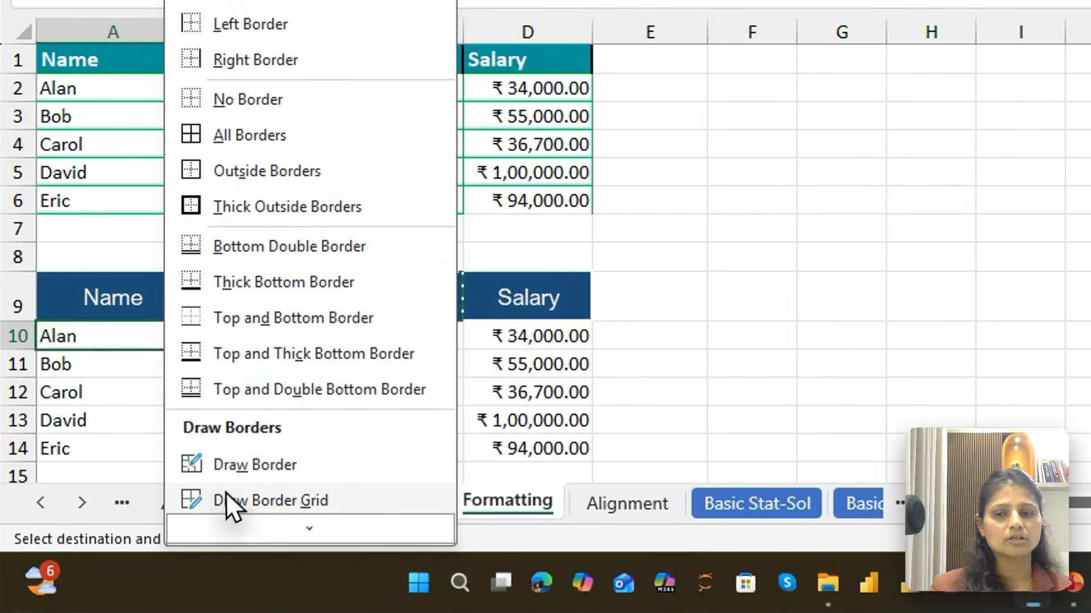
mouse_move(279, 534)
mouse_move(190, 504)
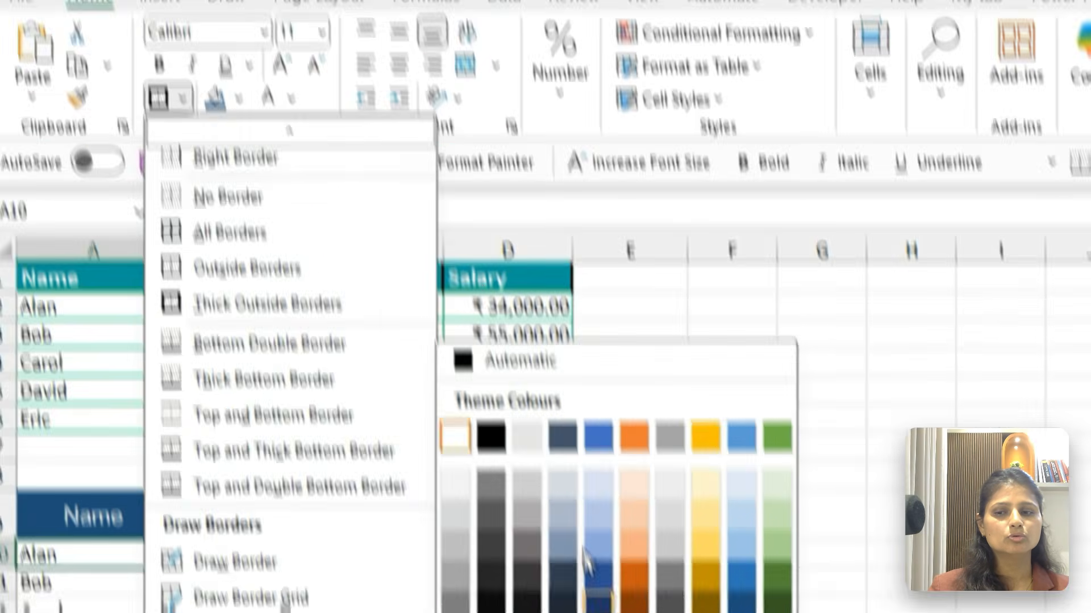
click(515, 416)
click(194, 188)
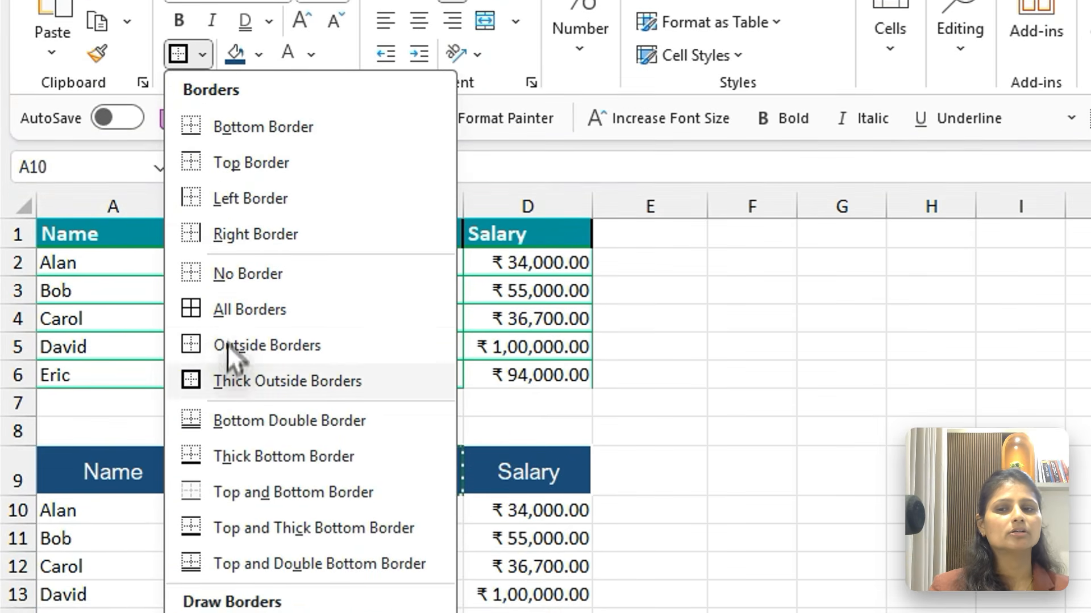
click(231, 314)
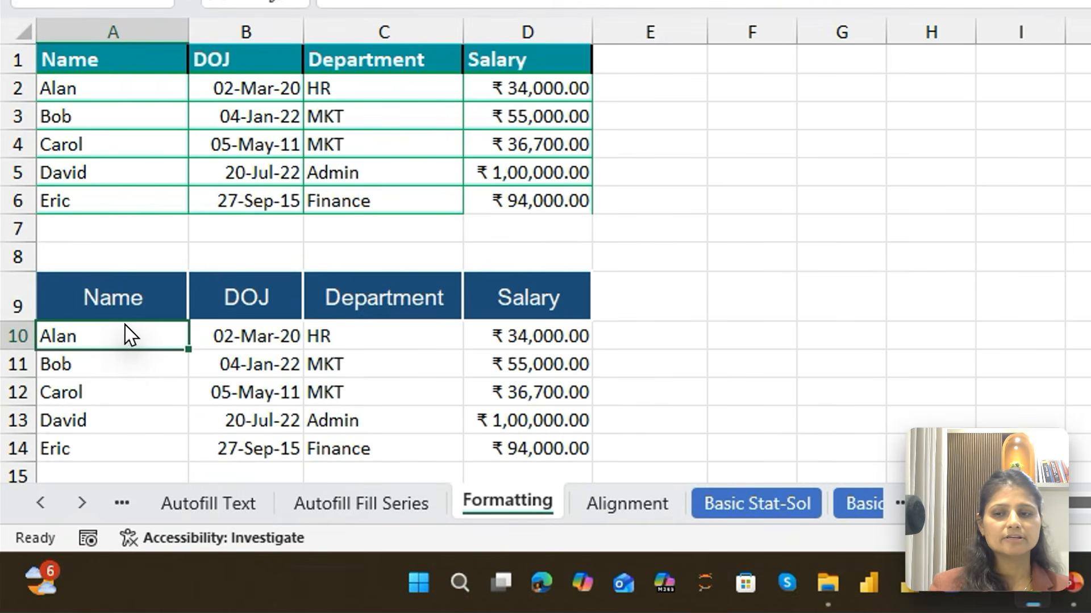
click(467, 391)
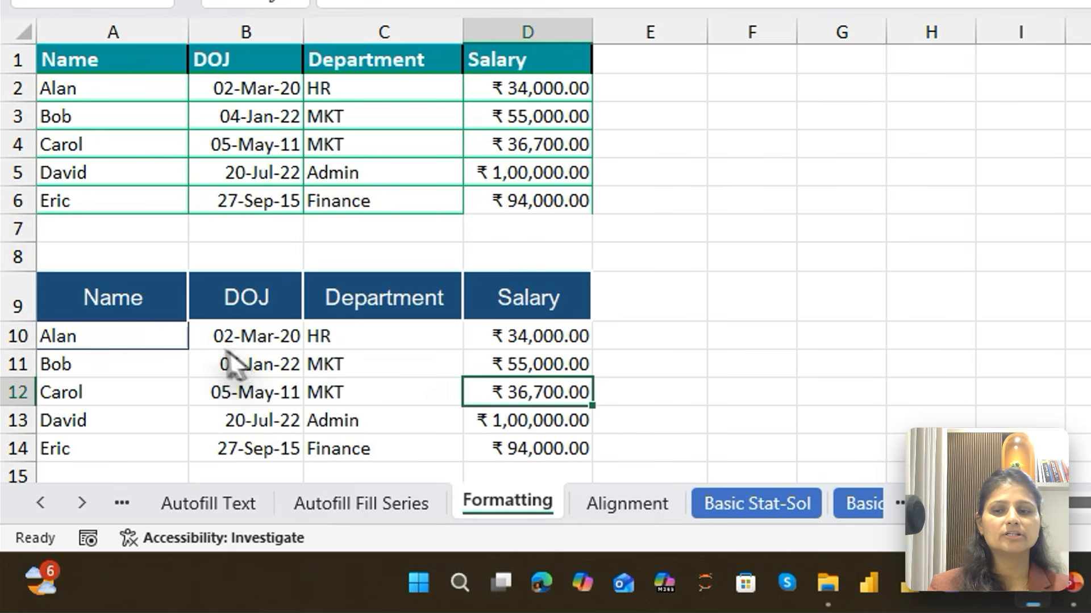
click(147, 326)
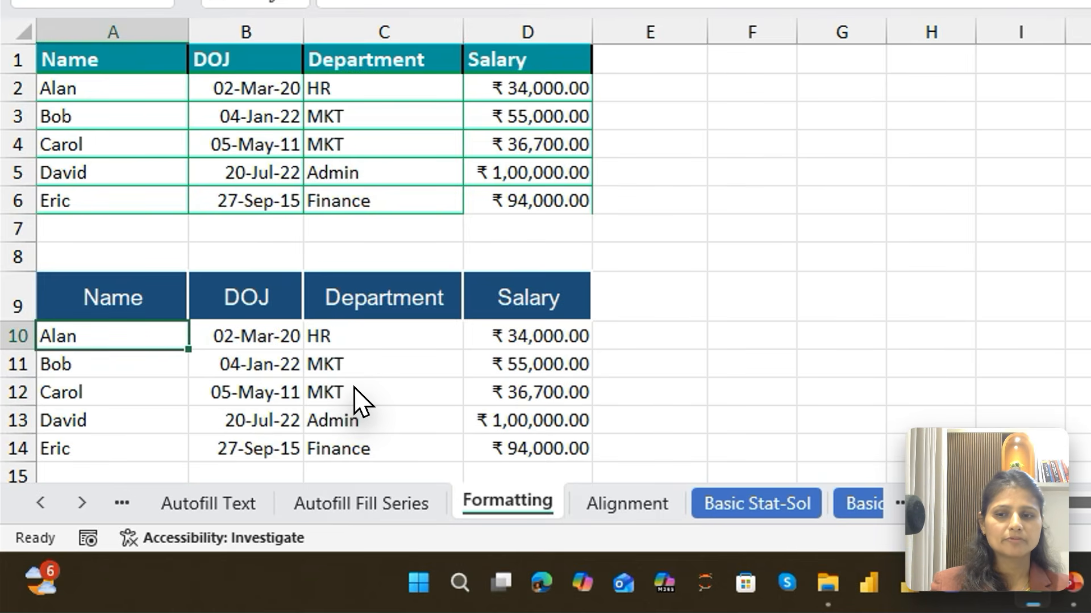
key(shift+Right)
key(shift+Right)
key(shift+Right)
key(shift+Down)
key(shift+Down)
key(shift+Down)
key(shift+Down)
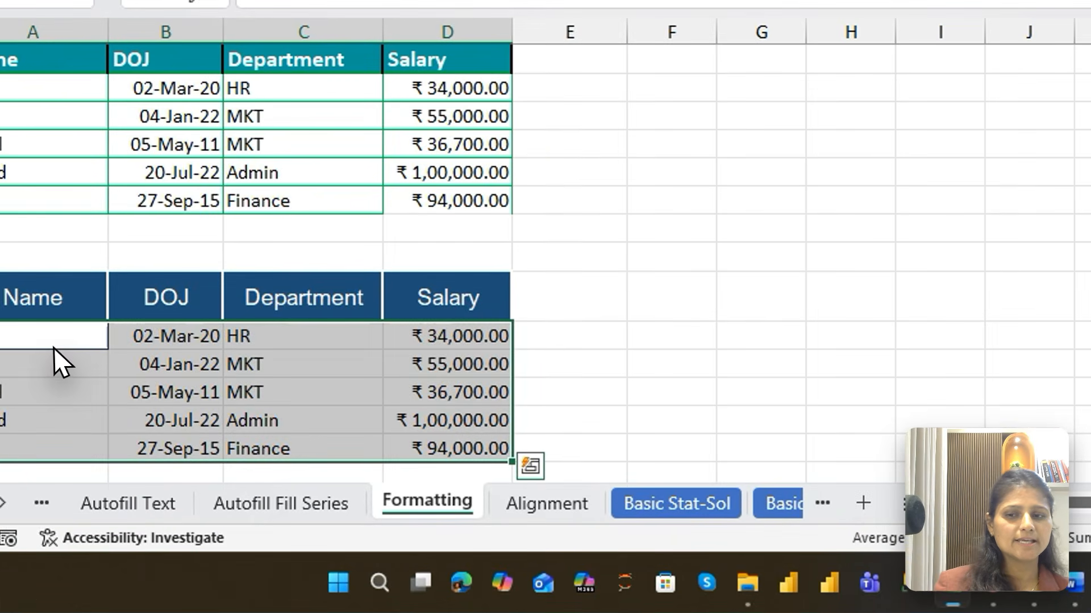
Step: Copy cell A10 and paste only its formats over the data range A10:D14 with Paste Special
click(89, 433)
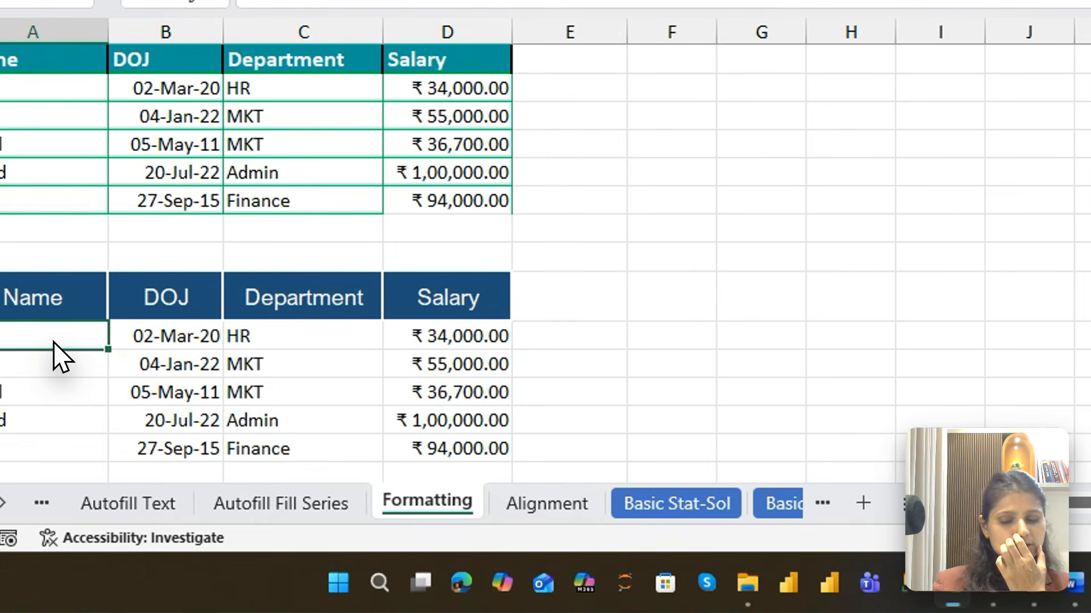
key(ctrl+c)
key(ctrl+shift+Down)
key(ctrl+shift+Right)
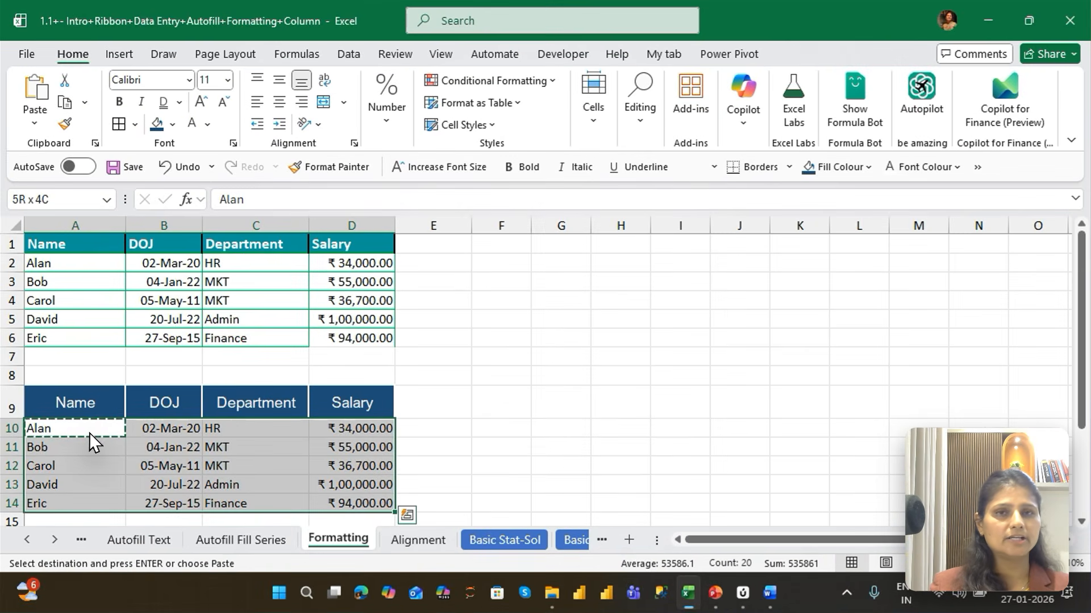
key(ctrl+alt+v)
key(t)
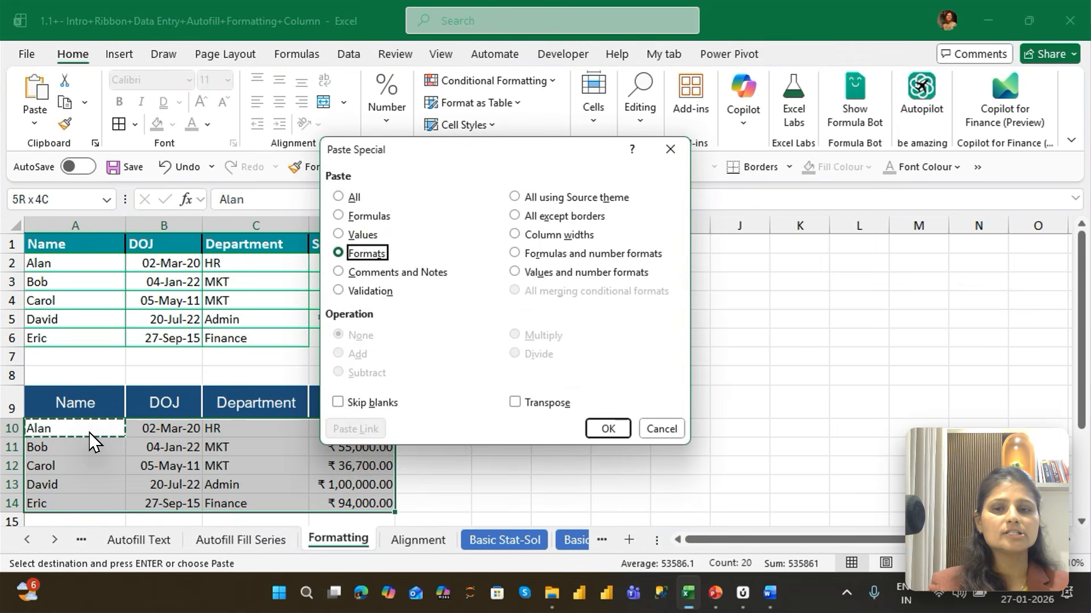
key(Return)
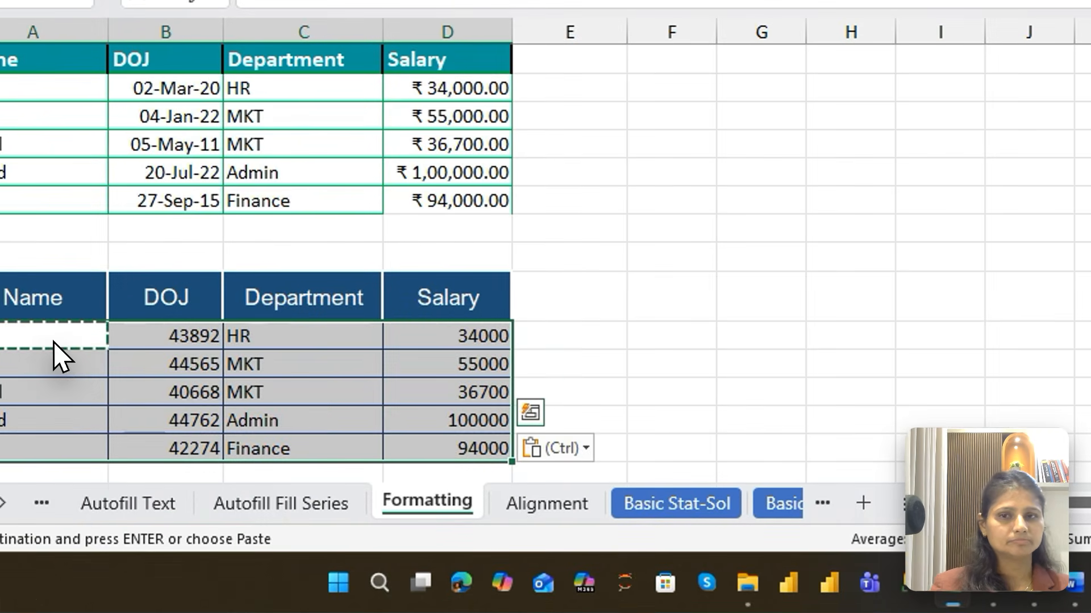
Step: Apply the day-month-year date format to the DOJ values in B10:B14
click(174, 353)
key(ctrl+shift+Down)
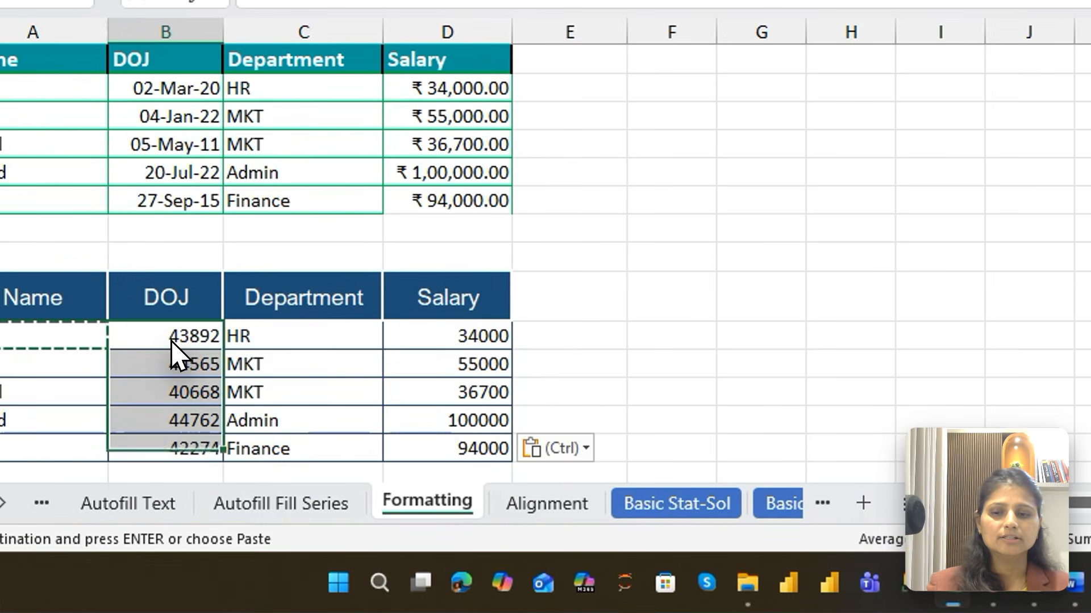
key(ctrl+shift+3)
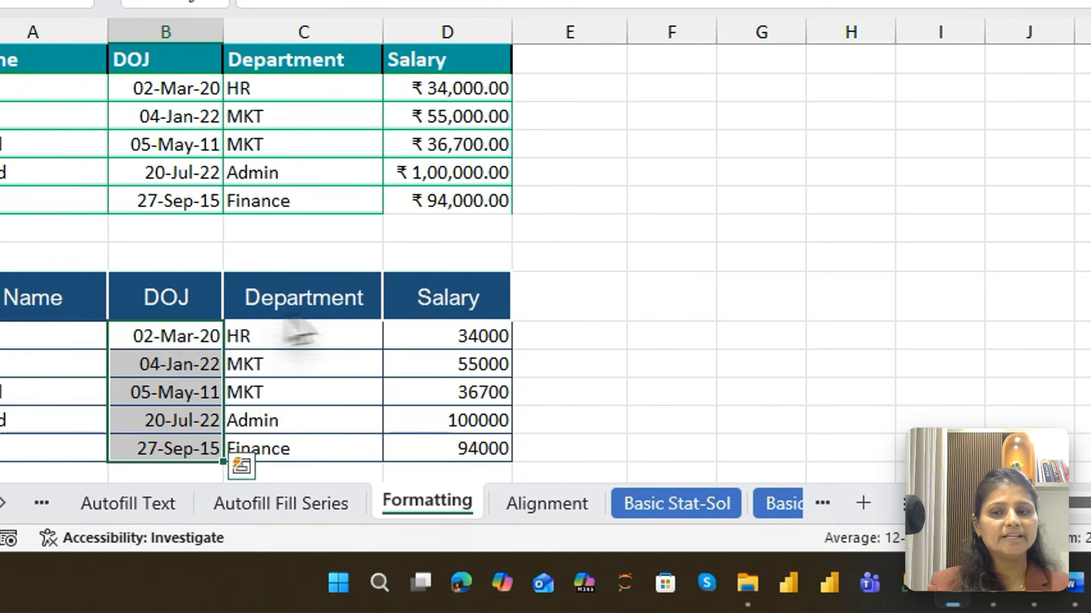
Step: Apply the rupee currency format with two decimals to the Salary values in D10:D14, then select the Name header in A9
click(462, 327)
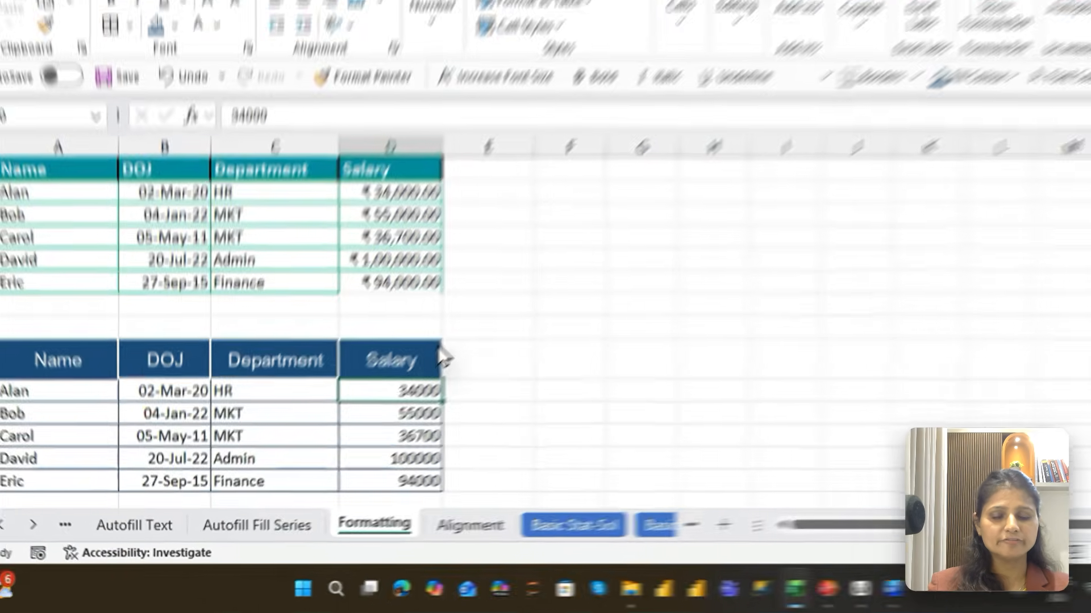
key(ctrl+shift+Down)
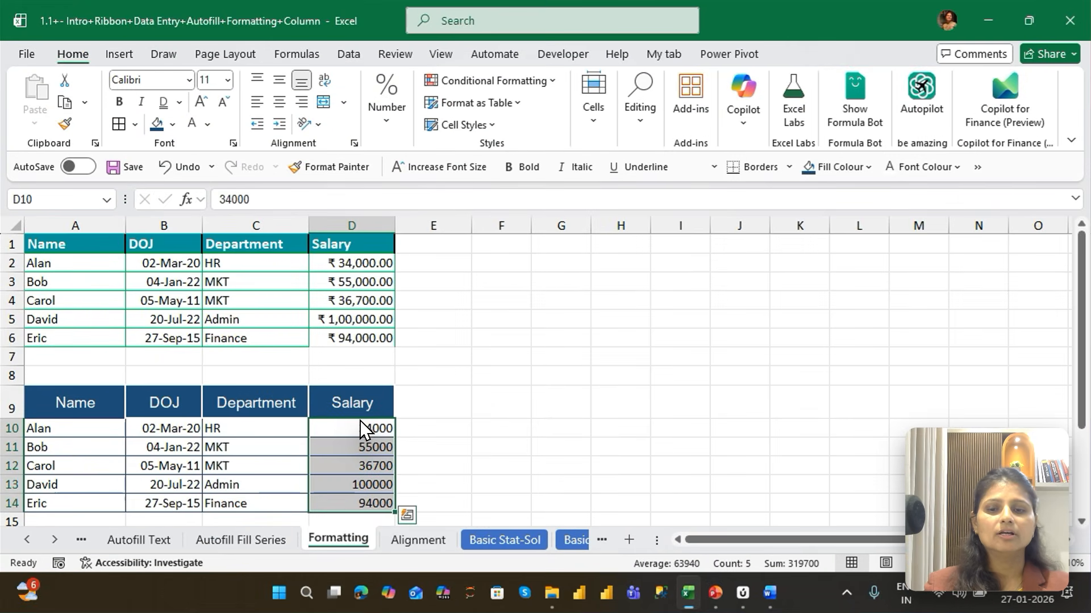
key(ctrl+shift+4)
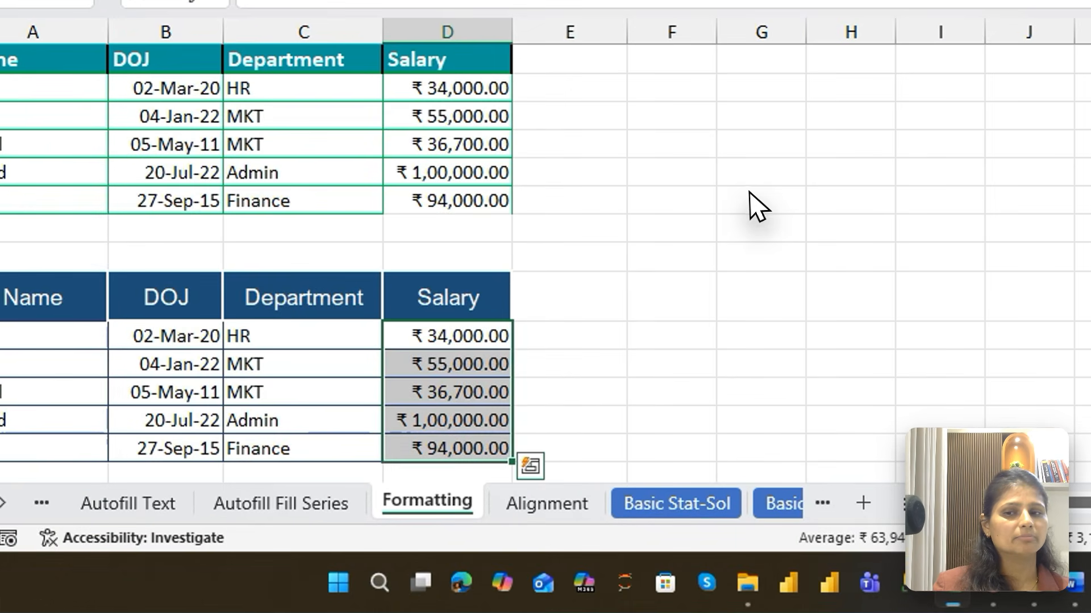
click(557, 340)
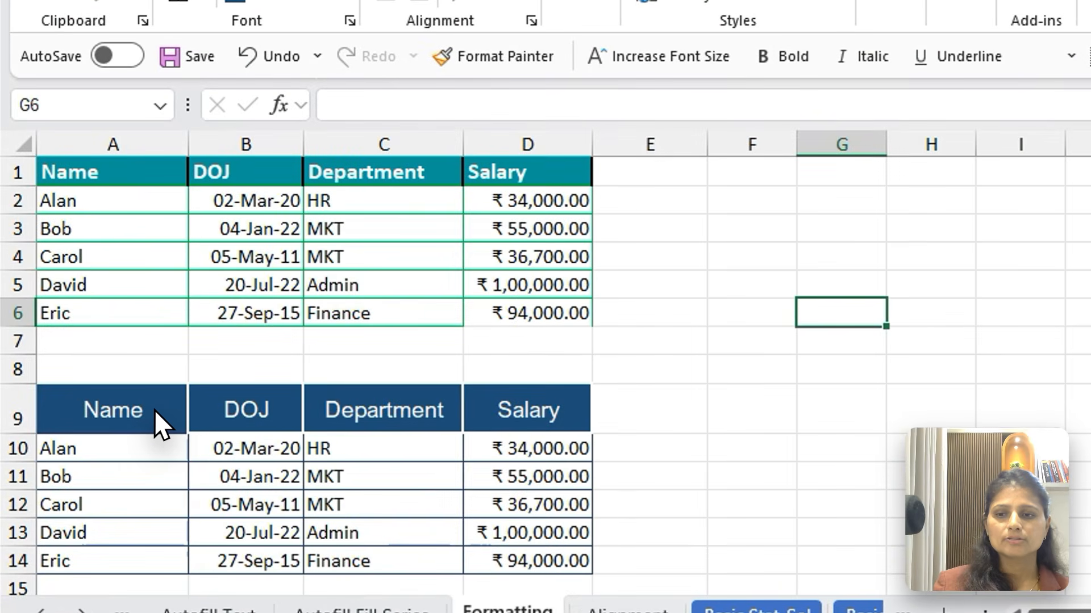
click(155, 411)
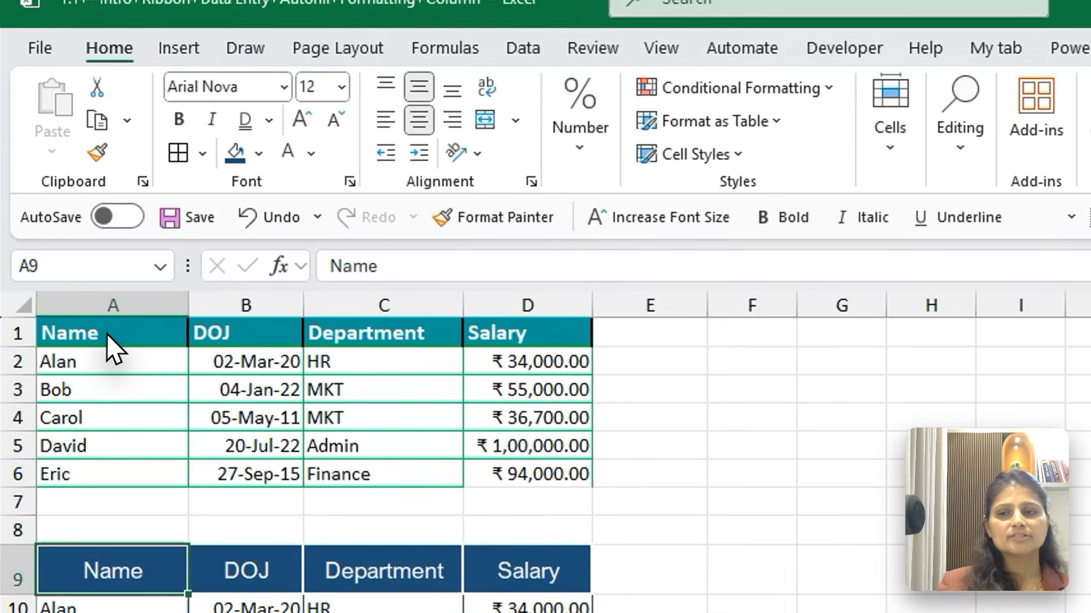
Step: Copy the formatting of the Name header in A1 to empty cell F3 with Format Painter
click(107, 333)
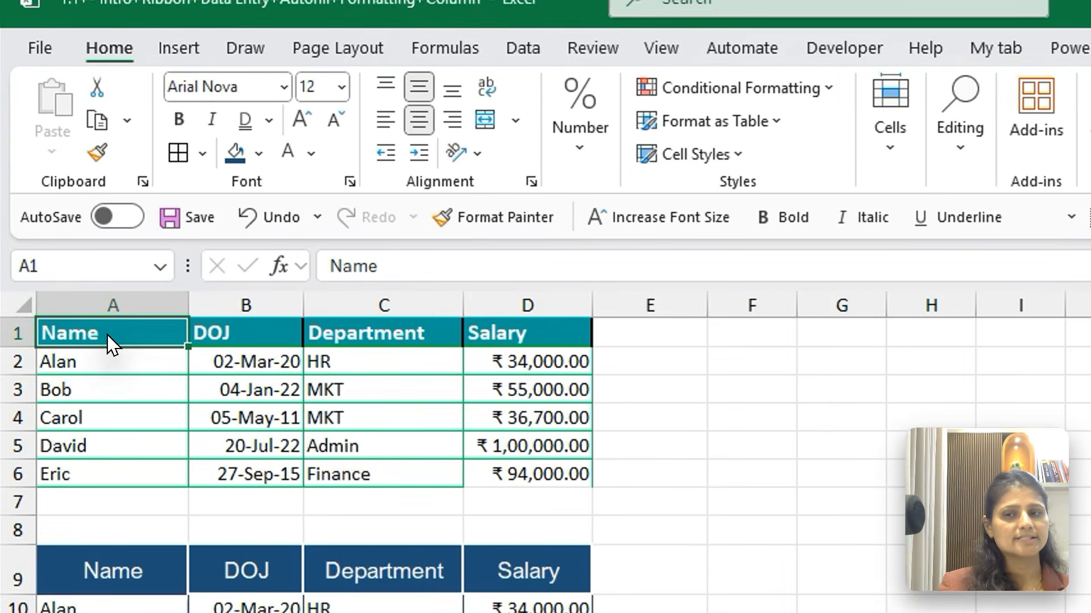
click(97, 149)
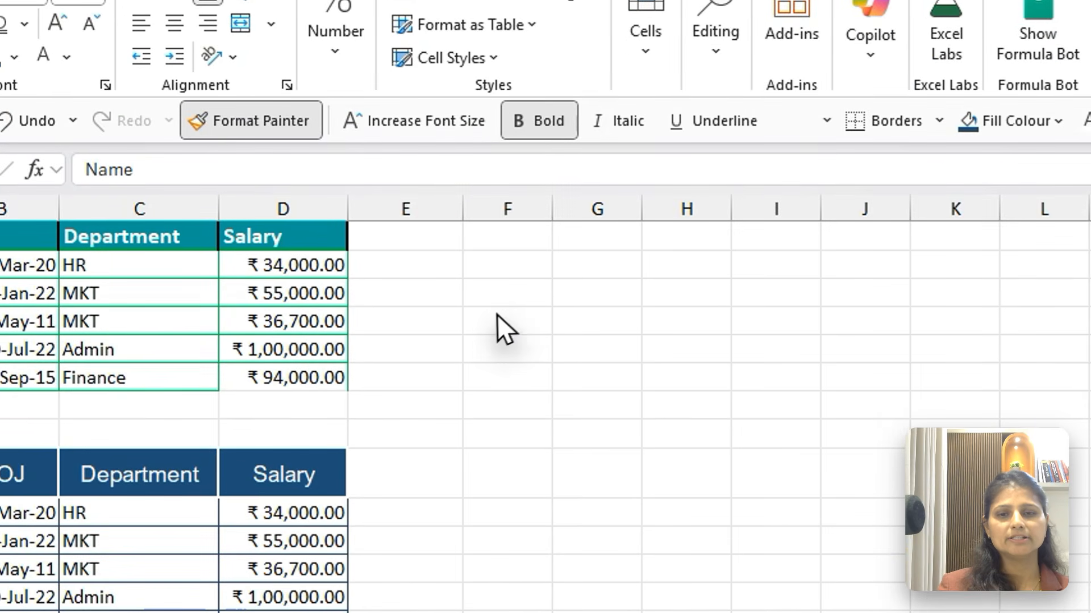
click(506, 291)
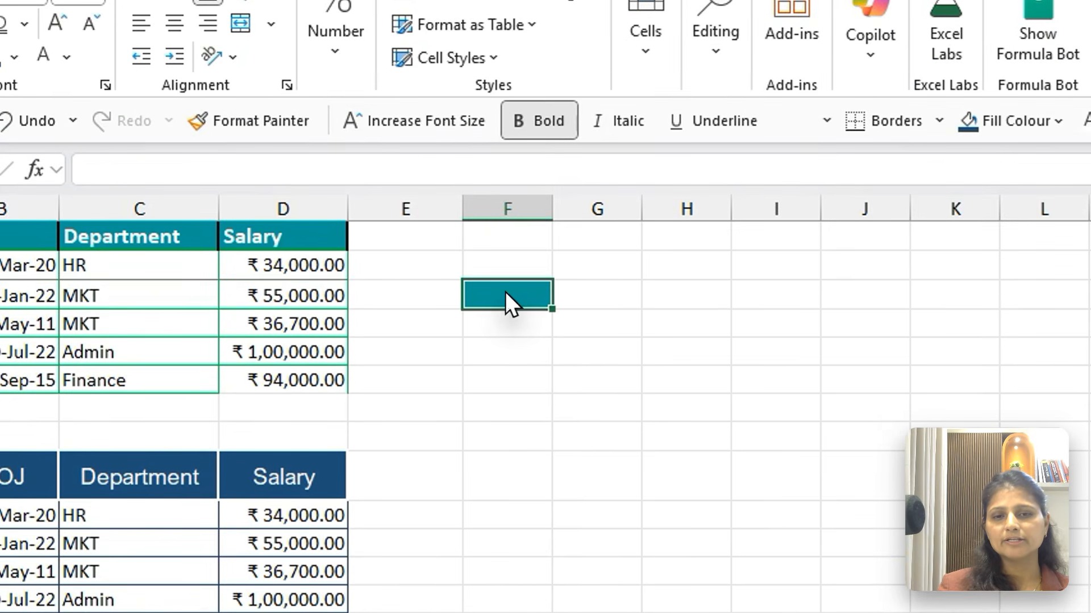
click(807, 457)
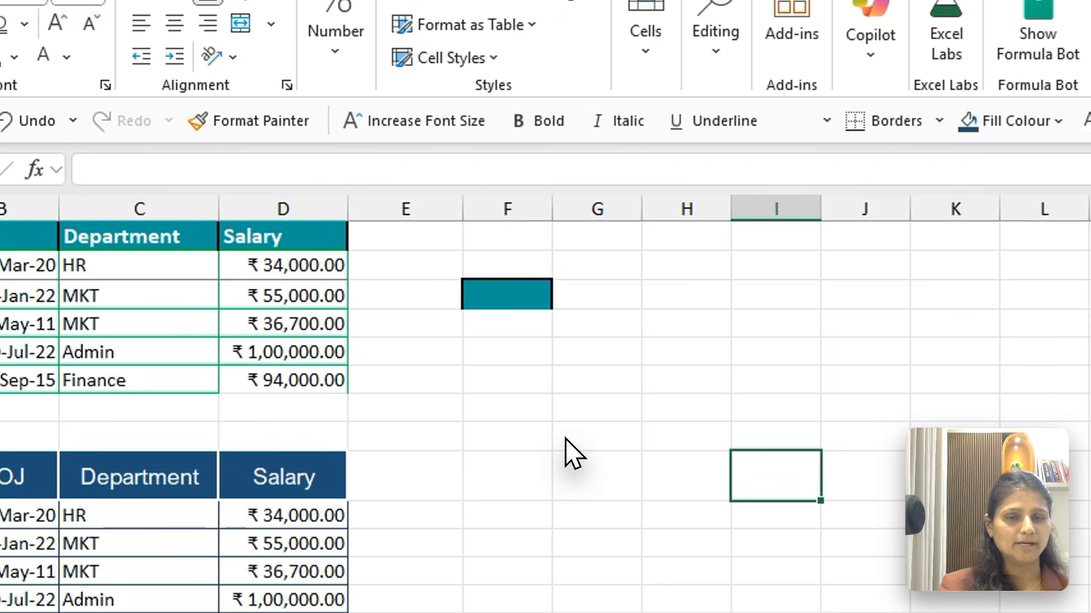
Step: Lock Format Painter on cell F3 and apply its format to F7, H4, J9, G11, J3, L11, J13, G14, E13 and H8
click(534, 300)
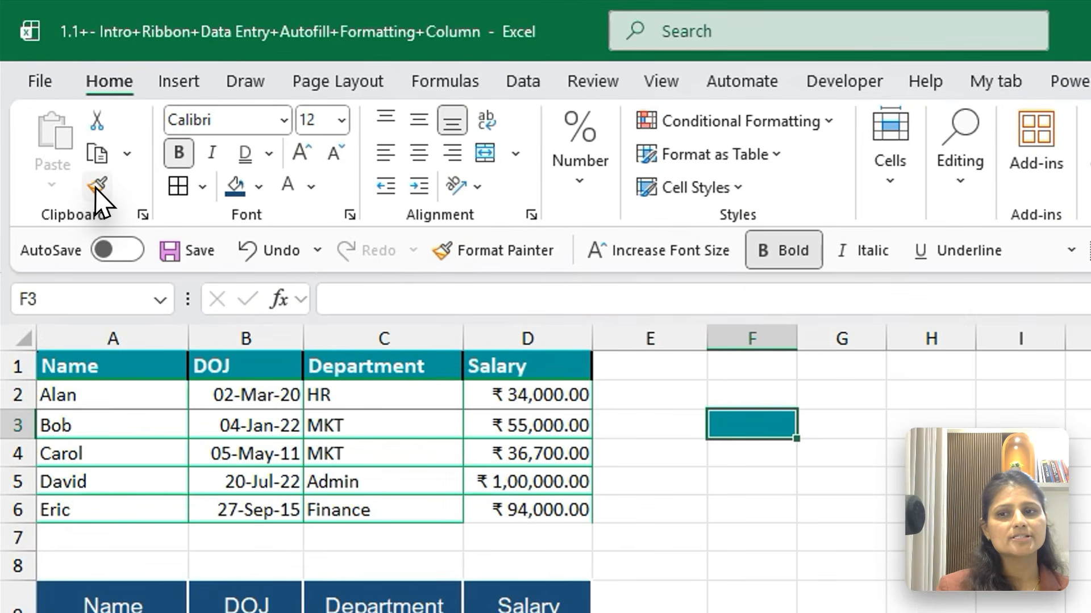
click(64, 125)
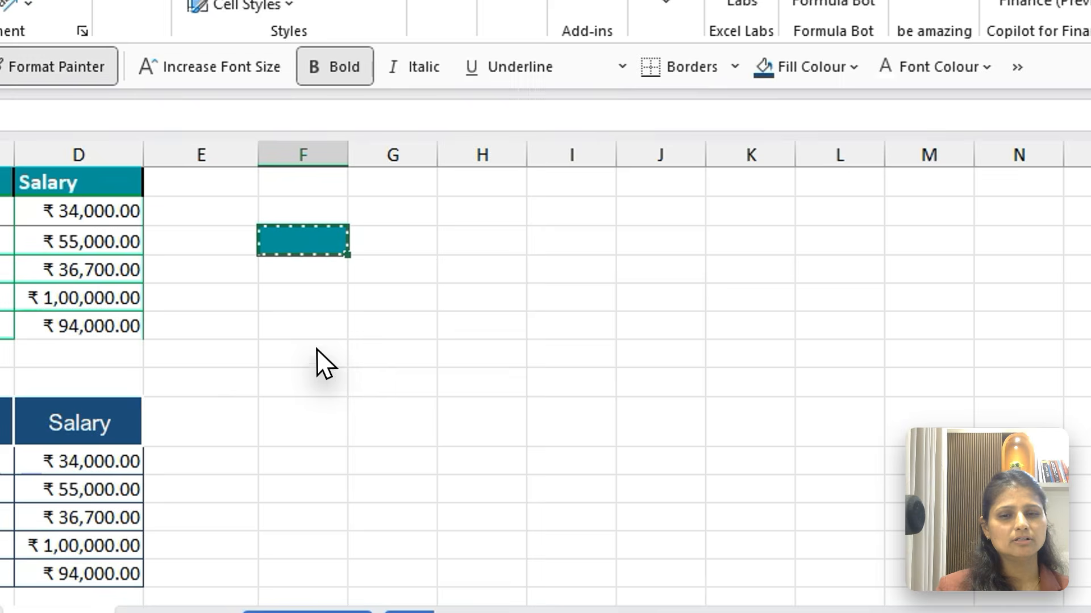
click(751, 538)
click(931, 454)
click(774, 318)
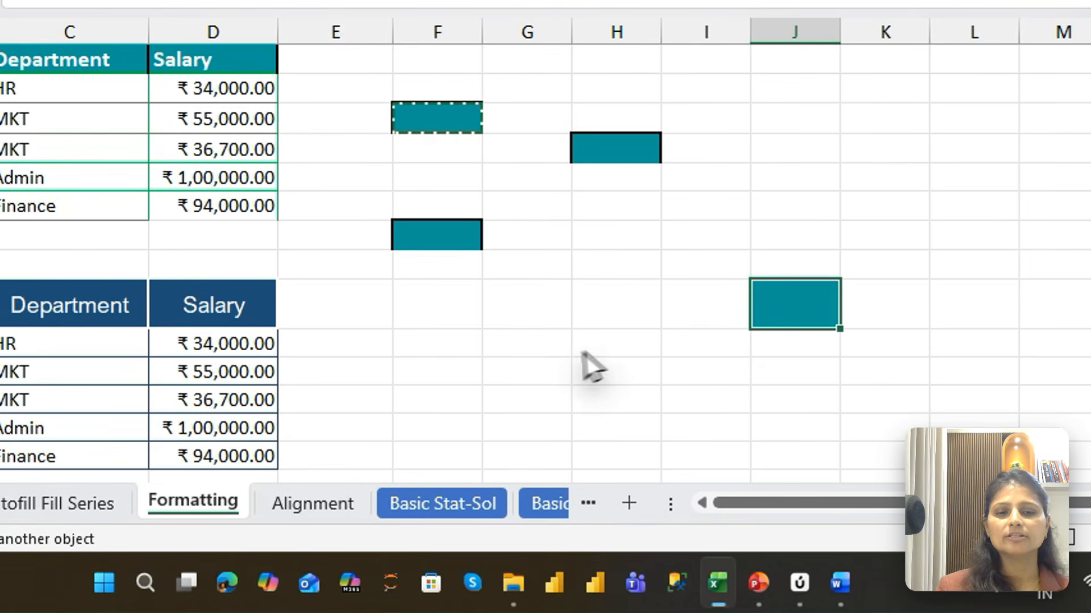
click(591, 368)
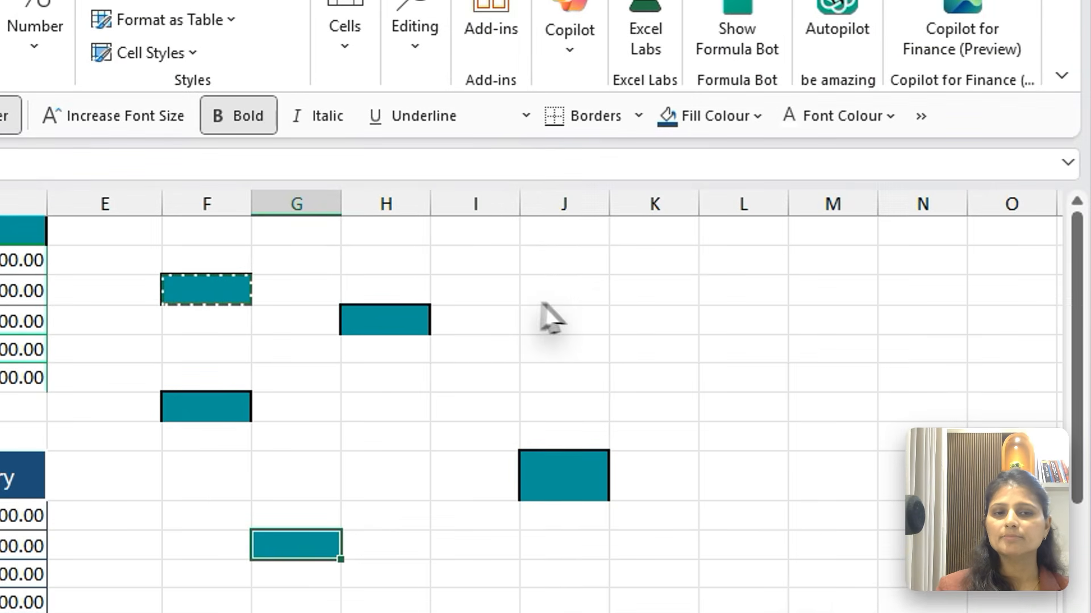
click(591, 292)
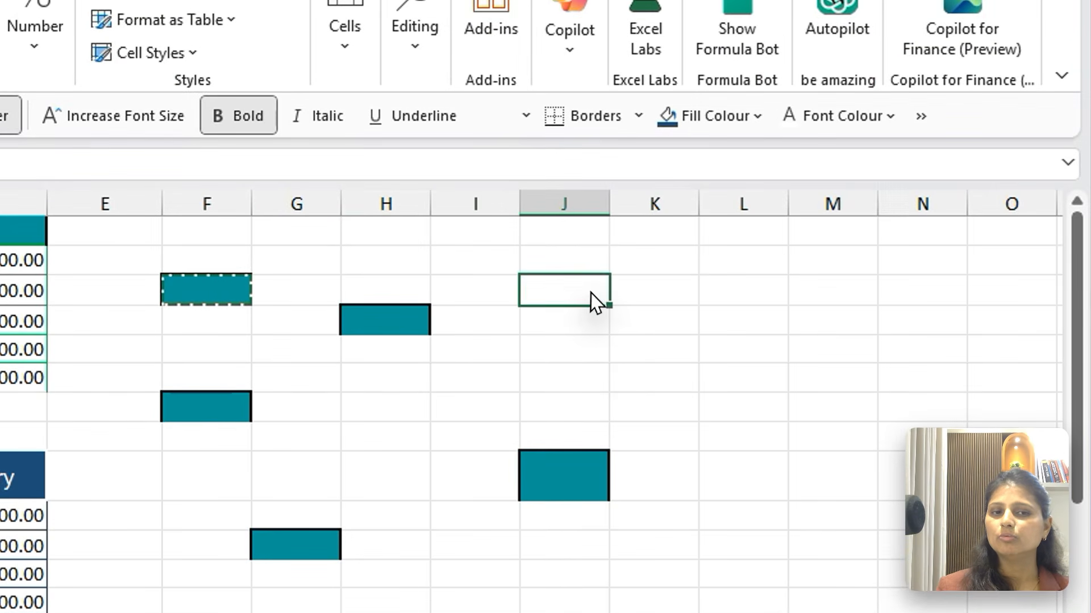
click(764, 546)
click(539, 606)
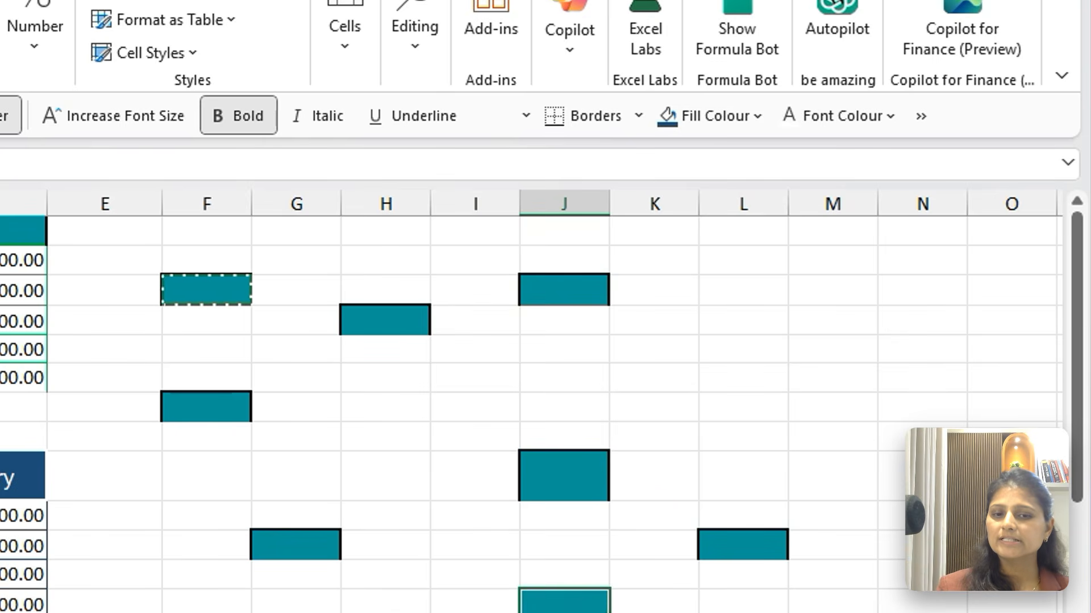
click(318, 610)
click(120, 607)
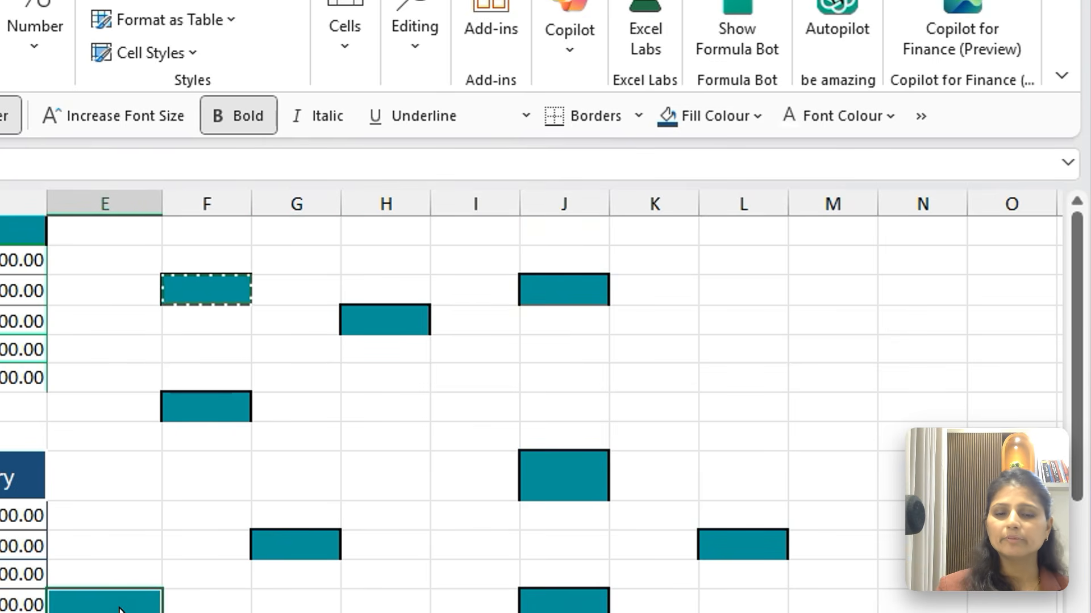
click(381, 439)
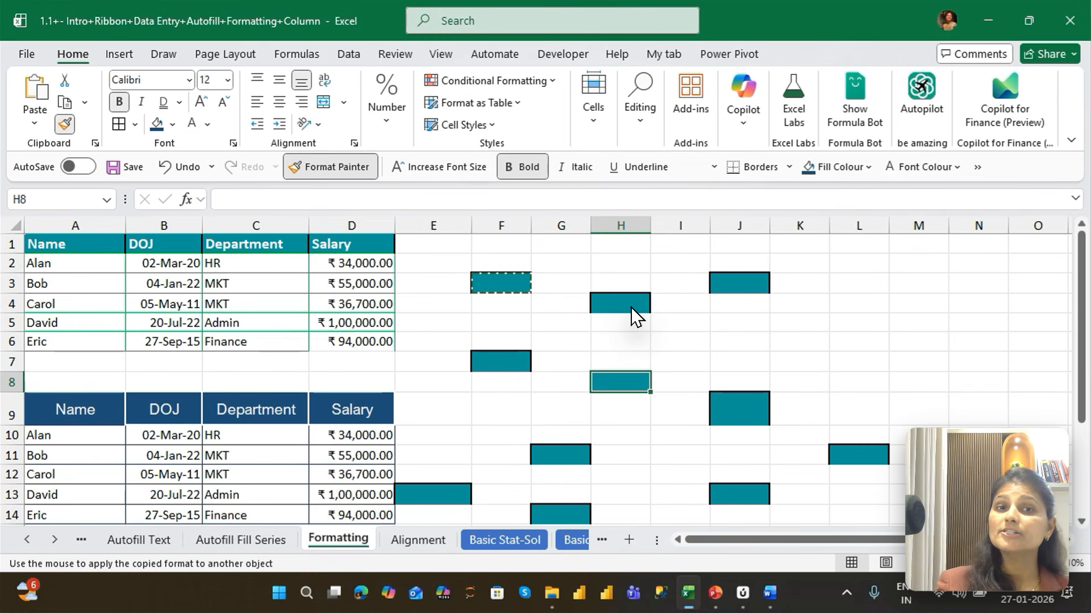
key(Escape)
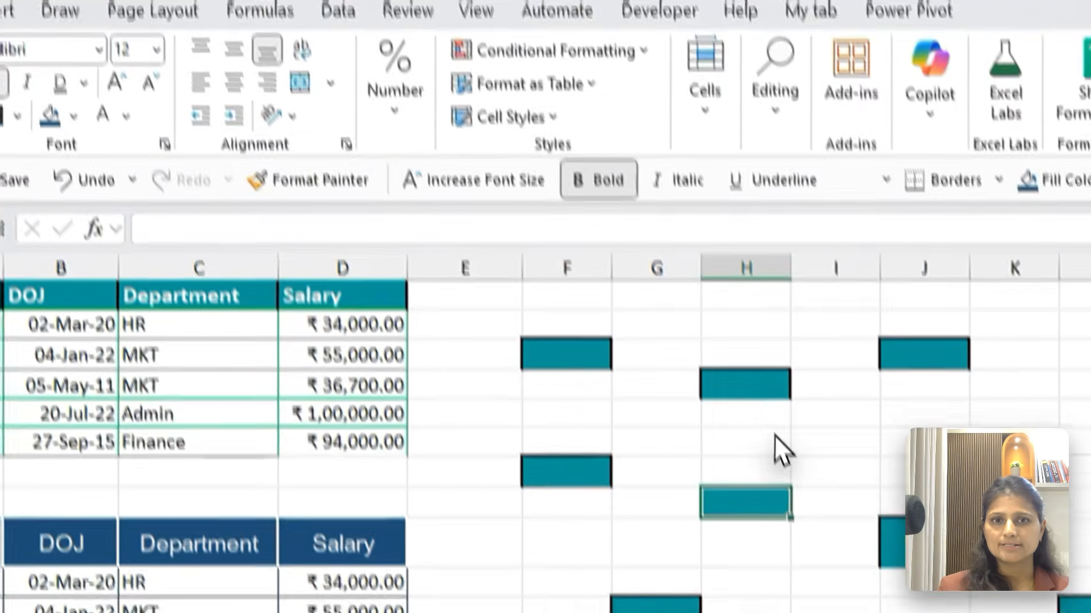
Step: Clear both the contents and the formats of the table in A1:D6 with Clear All, and undo the clearing
click(484, 282)
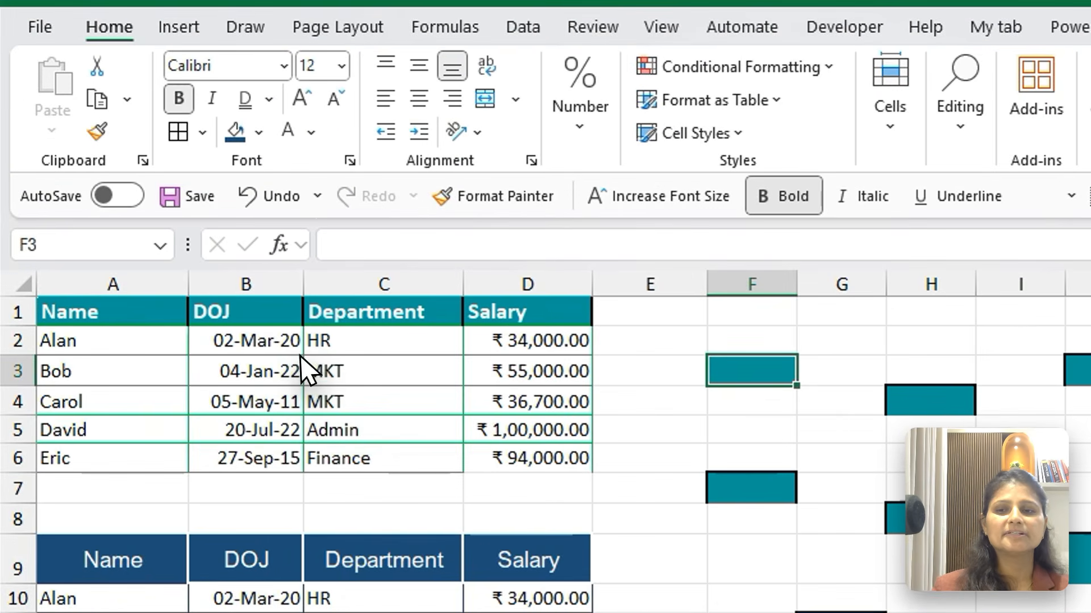
click(142, 315)
drag(188, 311, 567, 315)
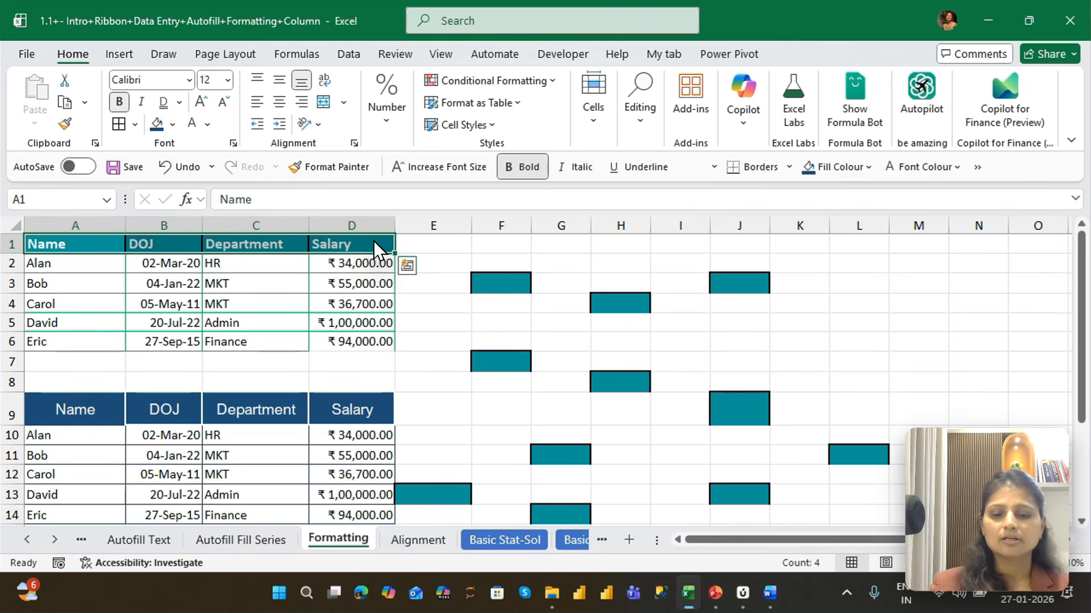
key(ctrl+shift+Down)
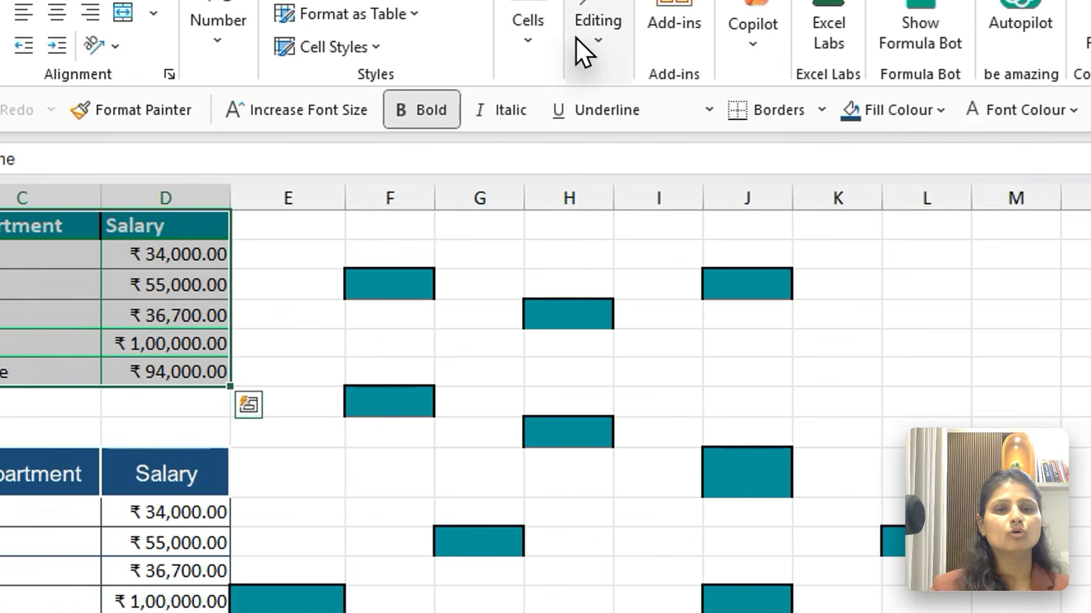
click(602, 59)
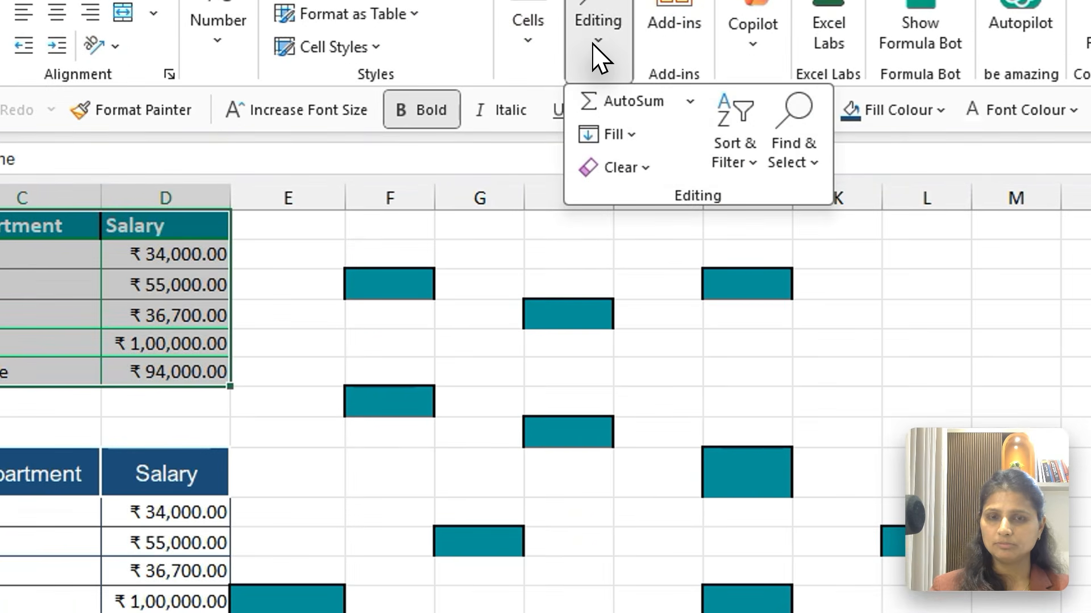
click(627, 167)
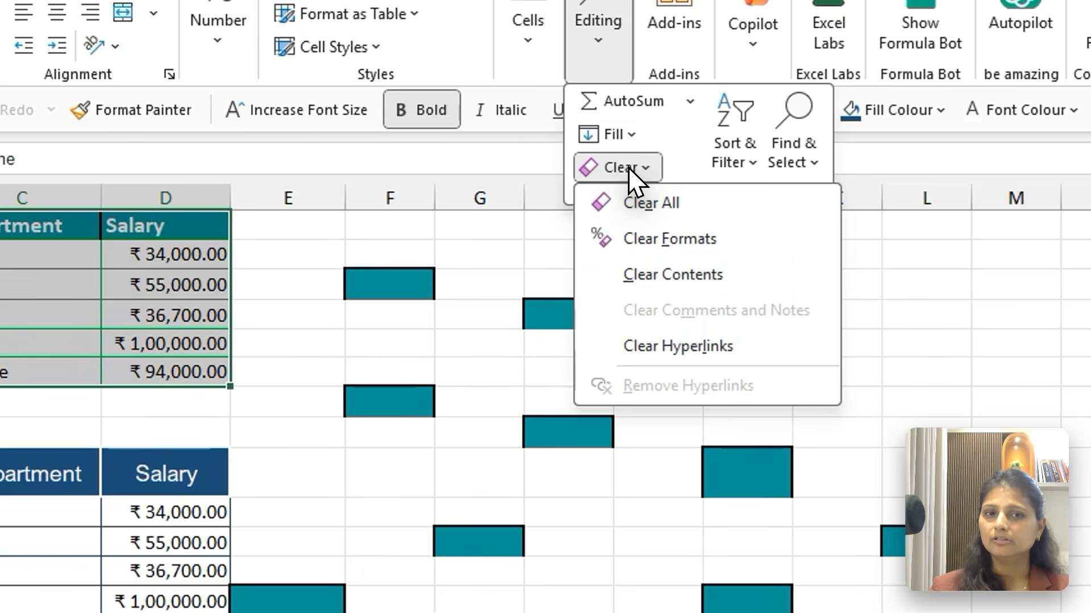
click(650, 203)
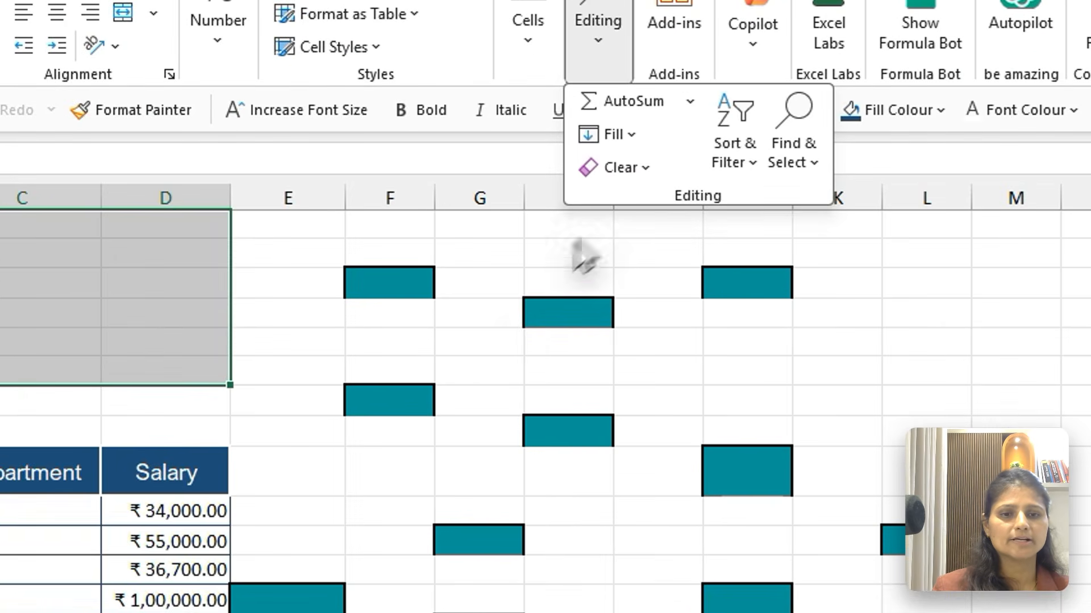
click(583, 337)
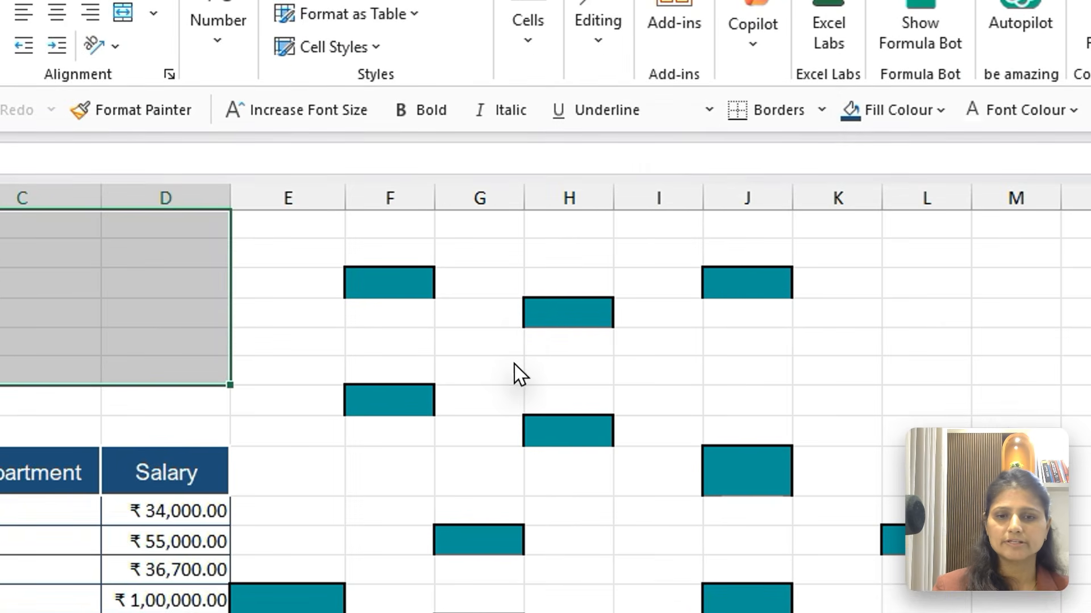
key(ctrl+v)
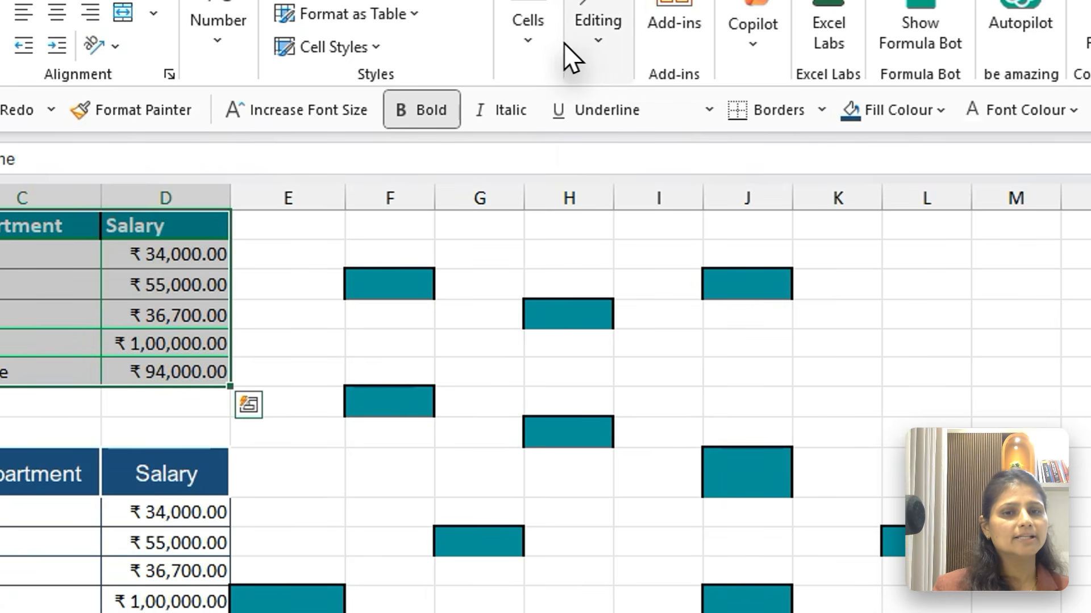
Step: Clear only the formats of the table in A1:D6, and undo the clearing
click(581, 43)
click(623, 169)
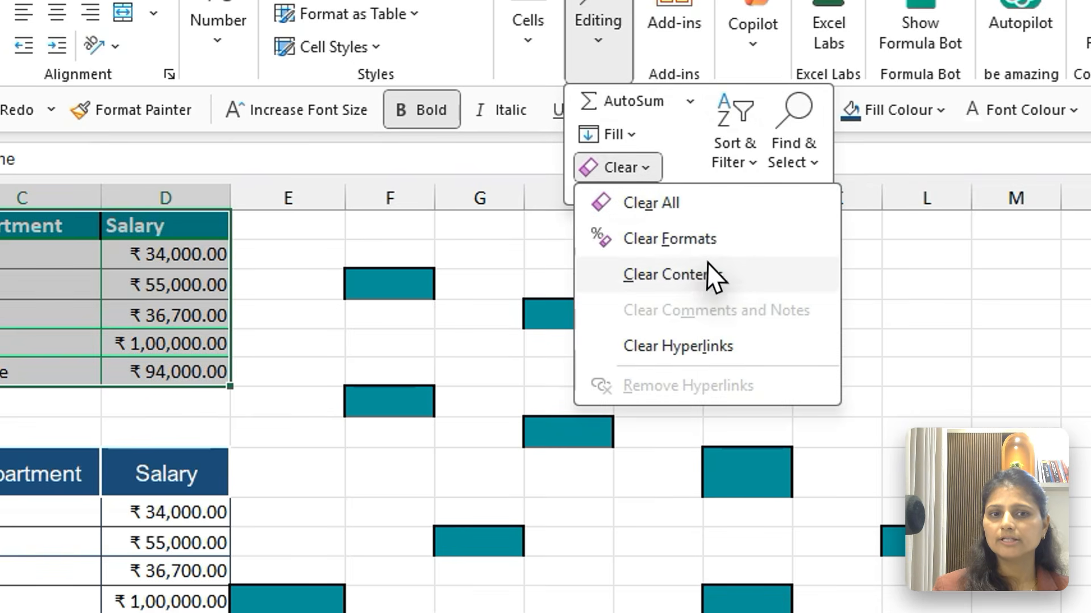
click(676, 240)
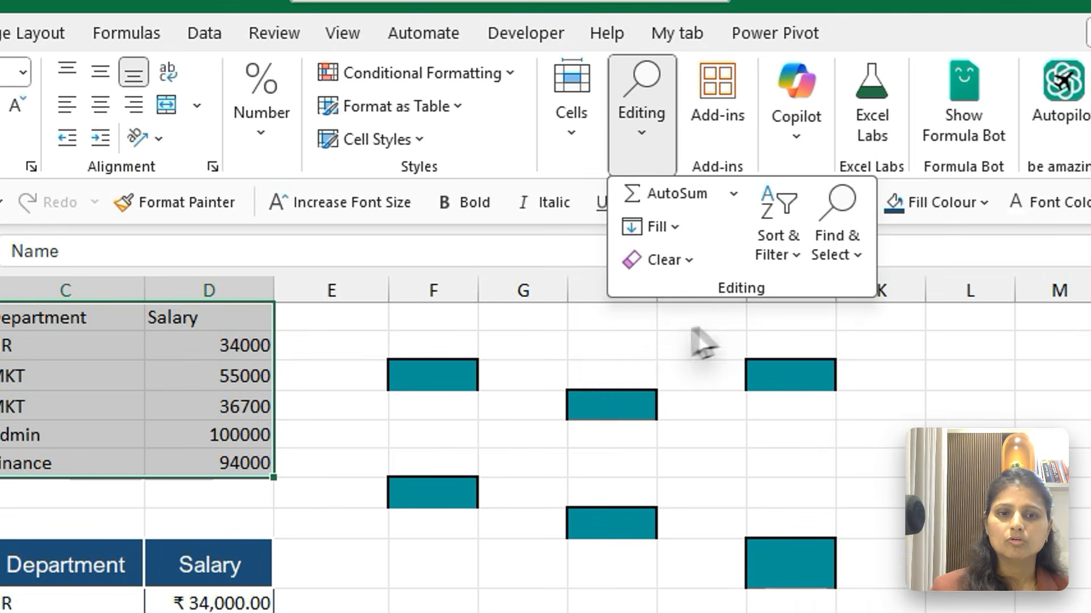
click(588, 284)
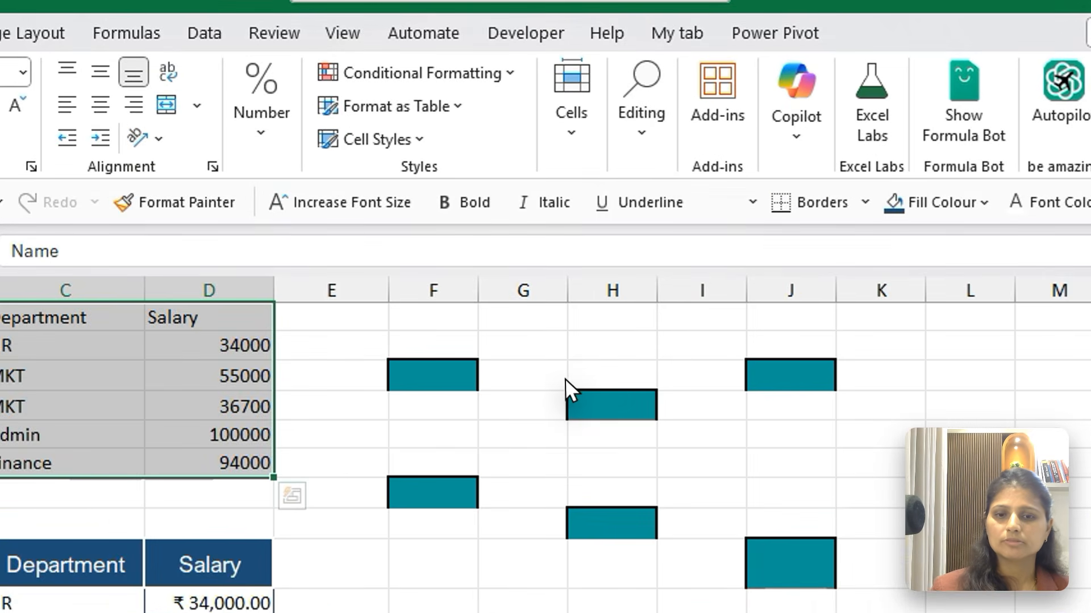
key(ctrl+z)
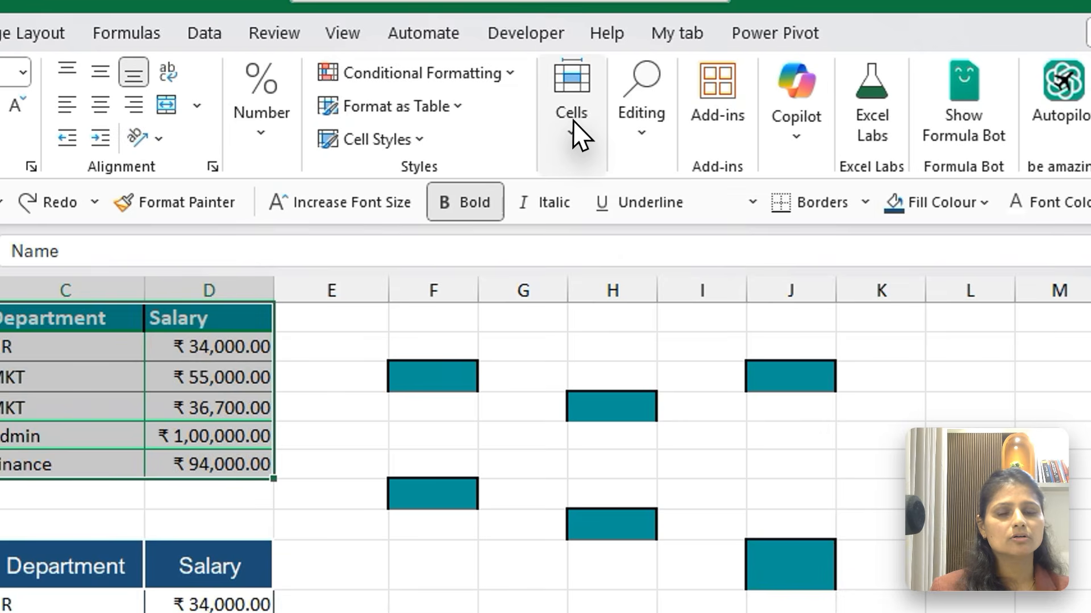
Step: Clear only the contents of the table in A1:D6, keeping its formatting, and deselect the range
click(644, 145)
click(667, 262)
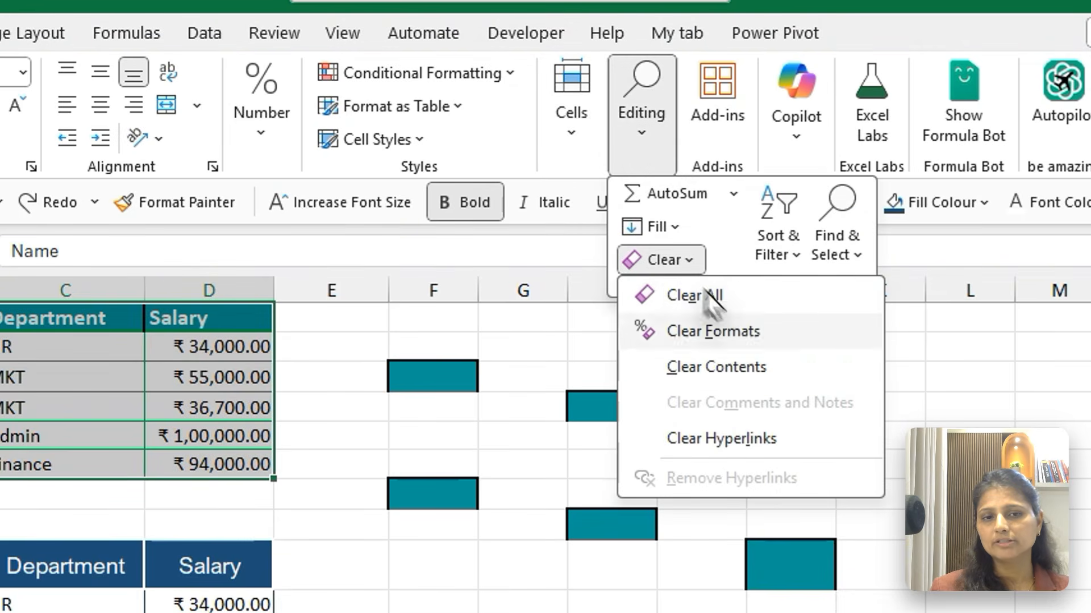
click(717, 370)
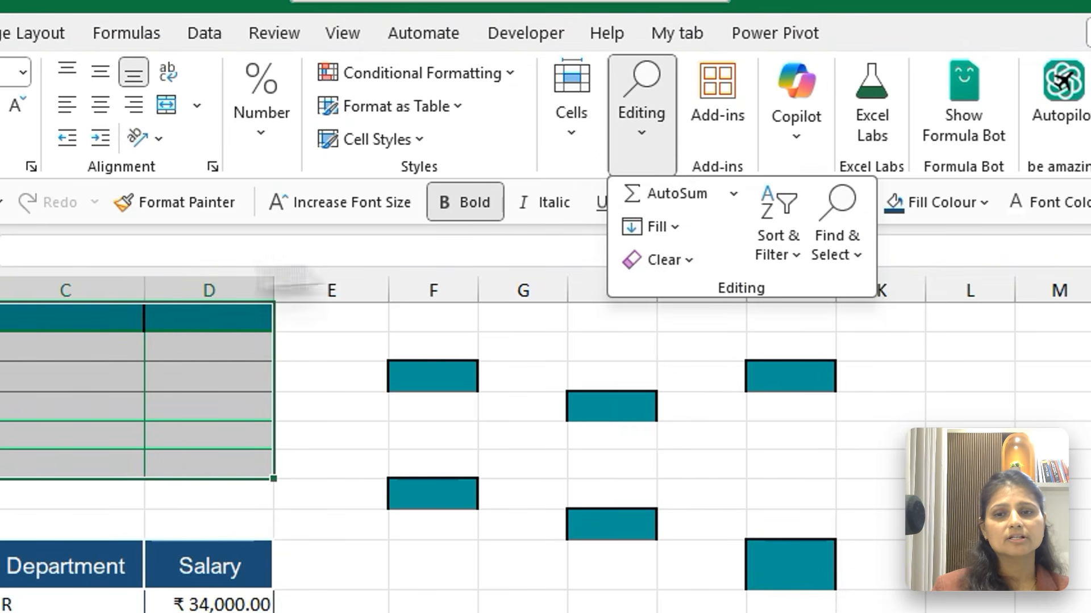
click(605, 449)
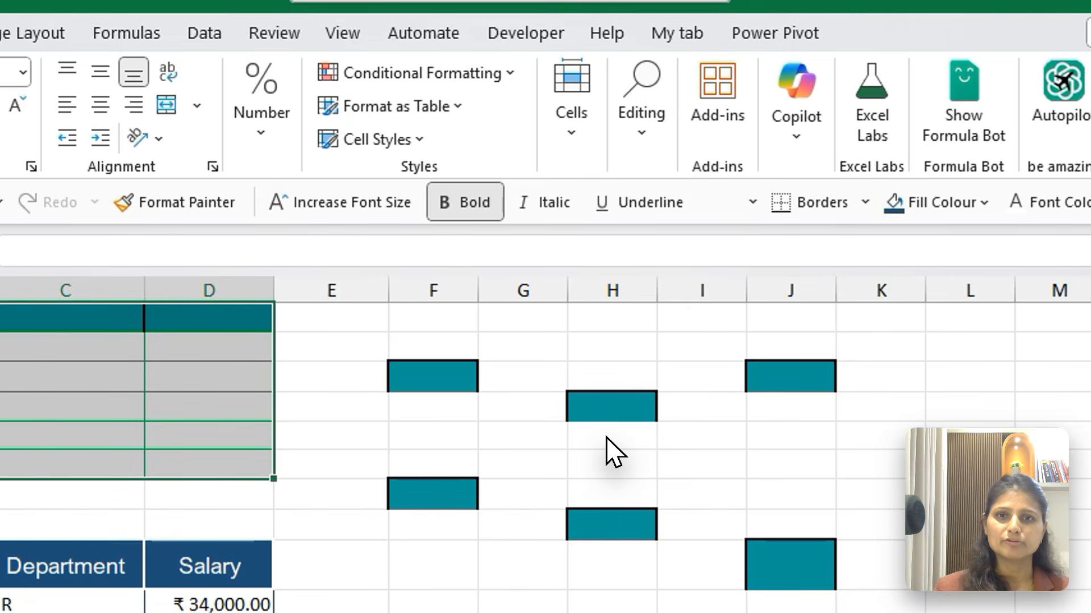
click(607, 438)
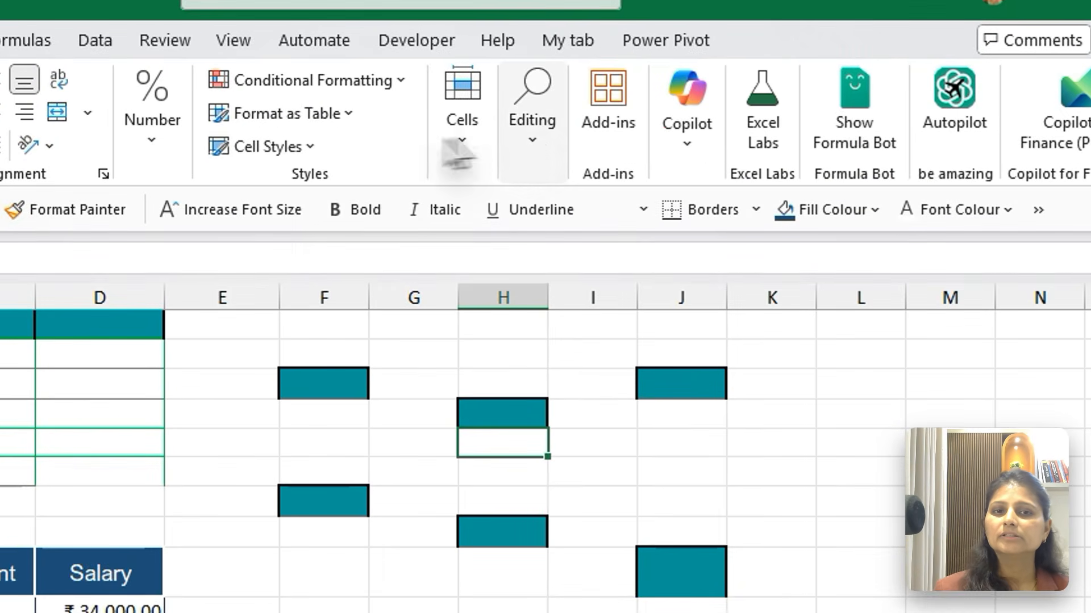
click(638, 115)
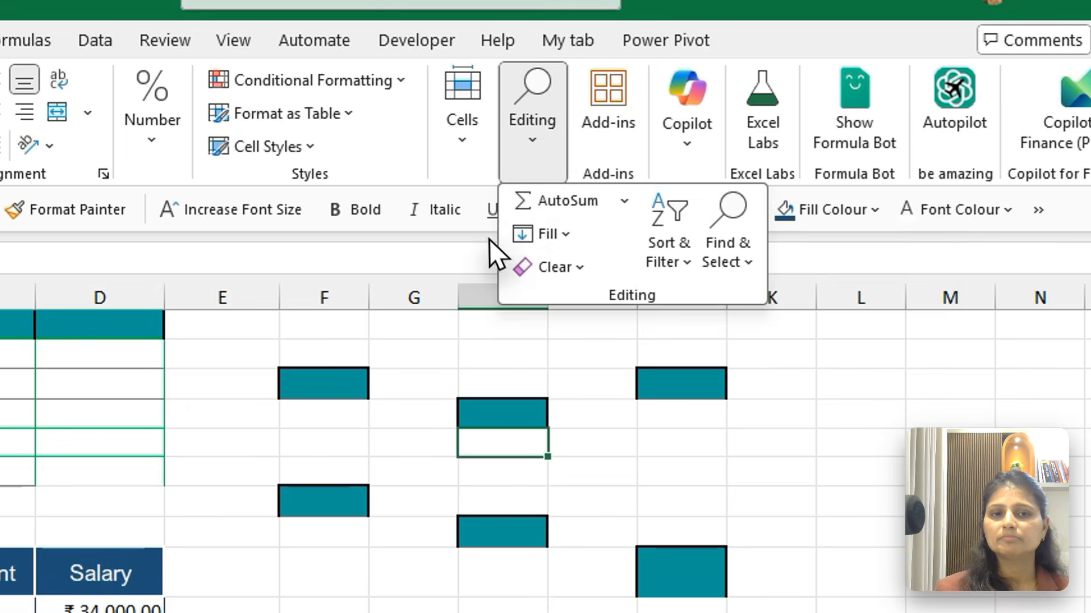
click(548, 265)
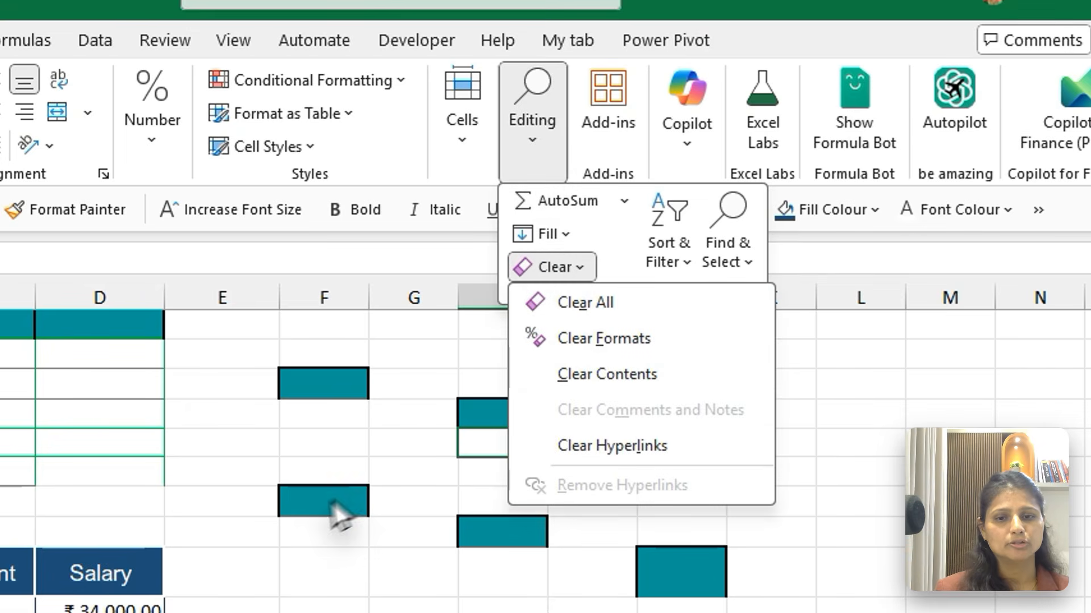
click(283, 510)
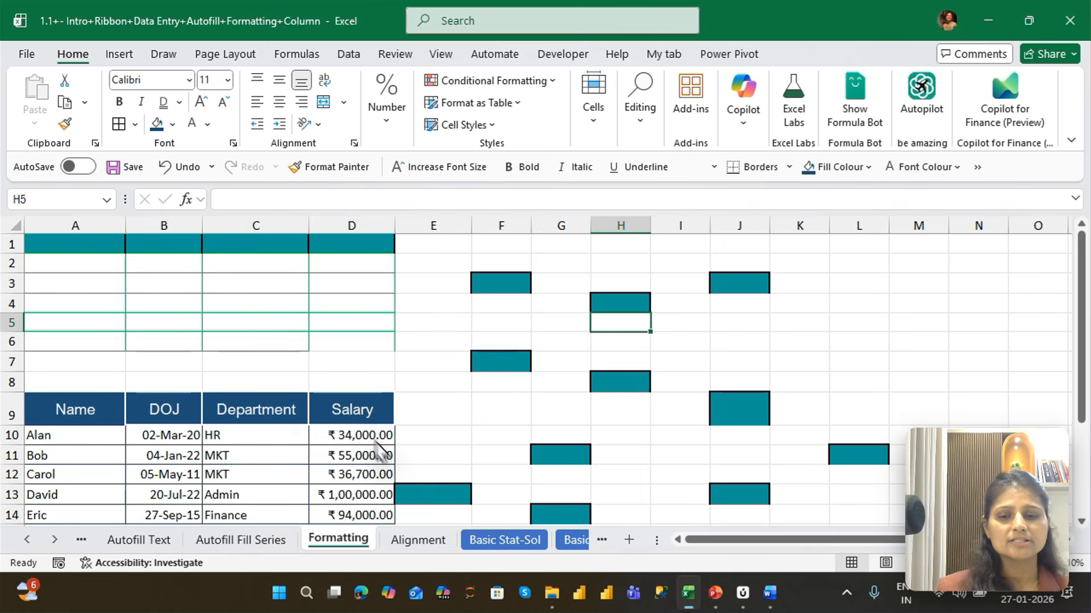
Step: Switch to the Alignment sheet and move the Employee Information picture clear of the data in A1:D6
click(411, 541)
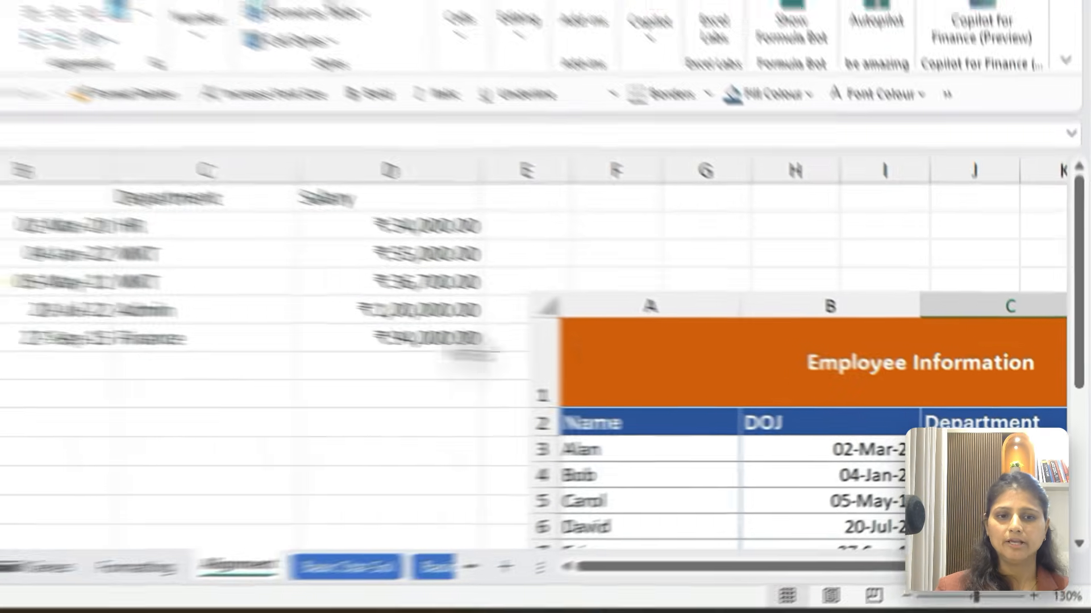
click(663, 312)
drag(663, 312, 440, 289)
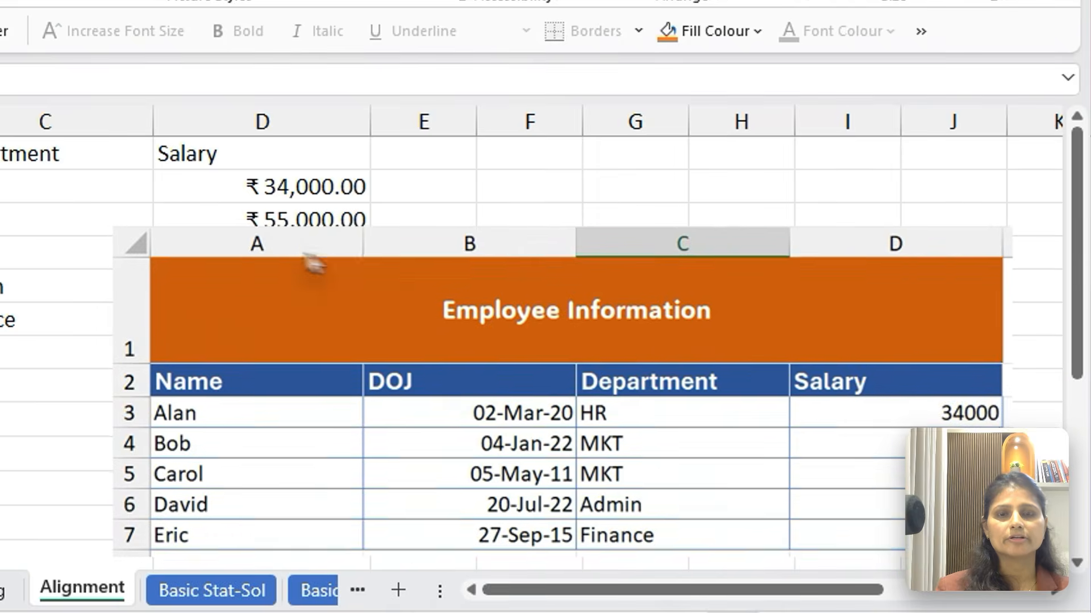
drag(311, 262, 575, 316)
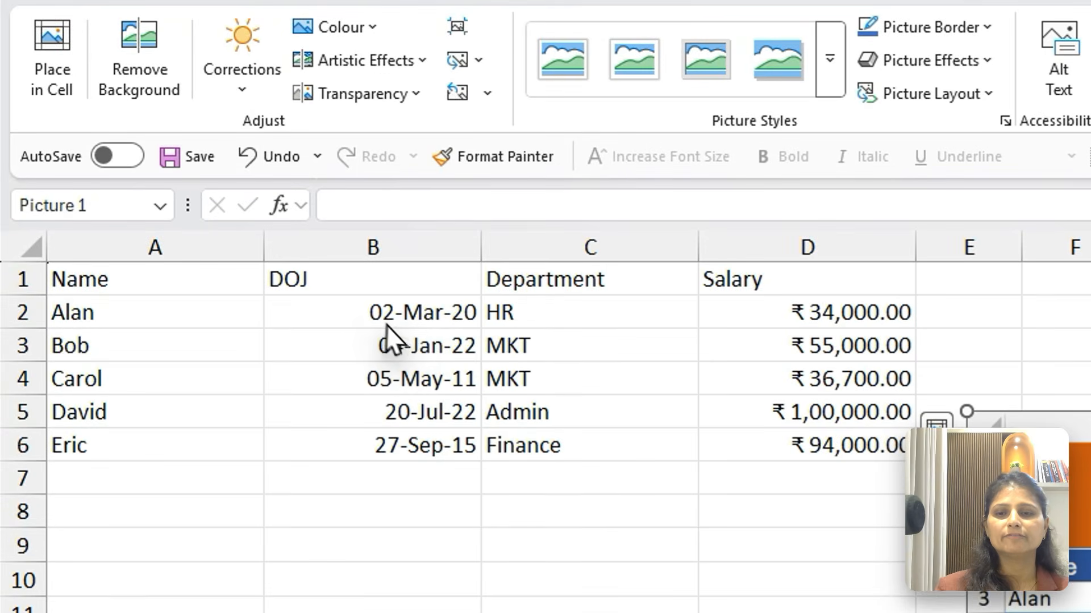
Step: Insert two blank rows above the header row of the employee table
click(398, 325)
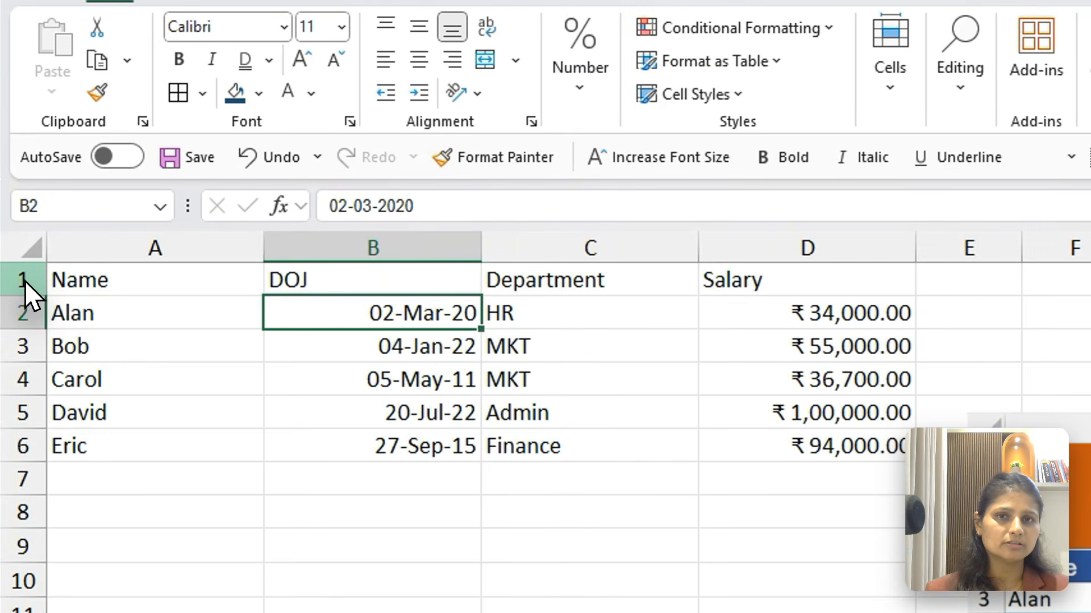
click(17, 252)
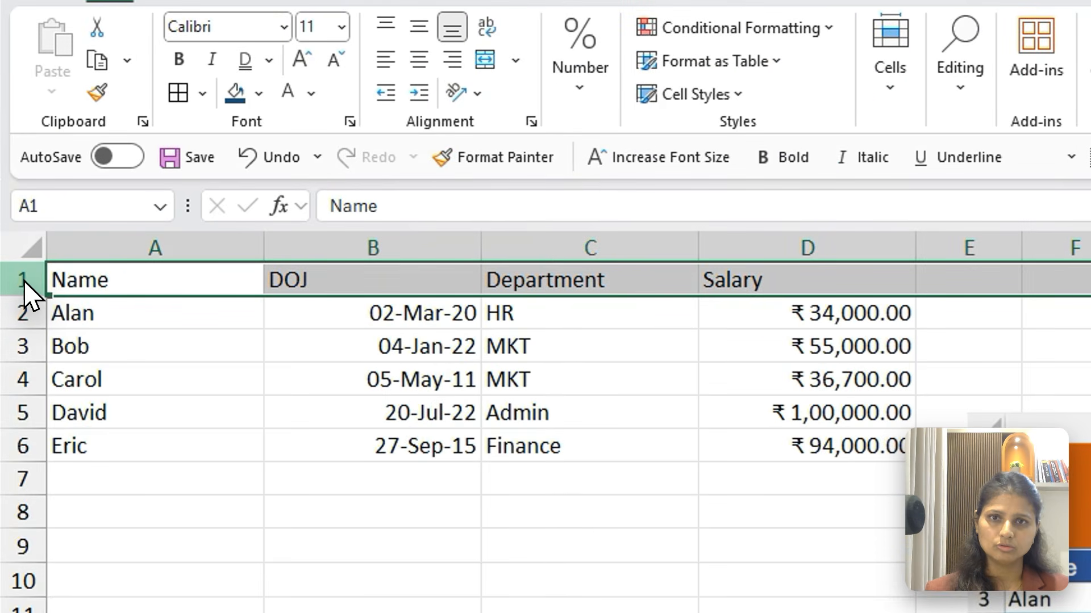
right_click(25, 282)
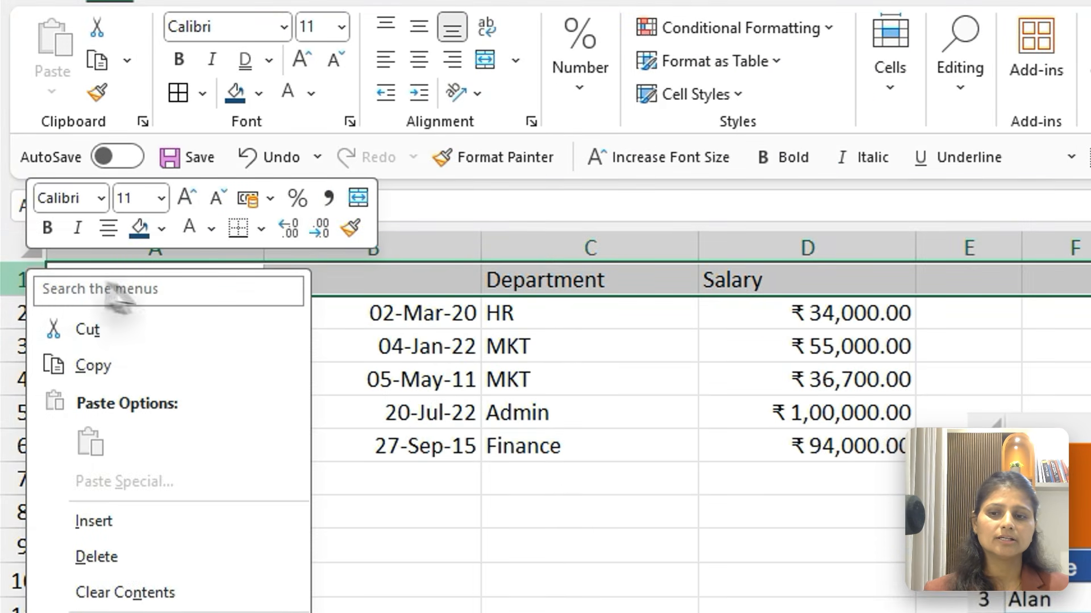
click(119, 520)
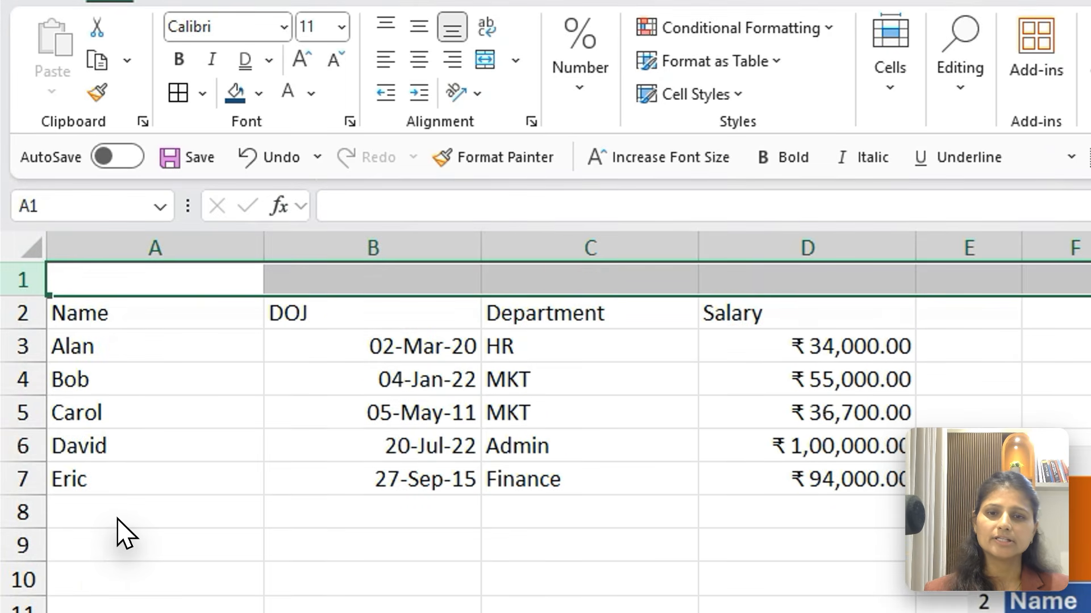
right_click(25, 279)
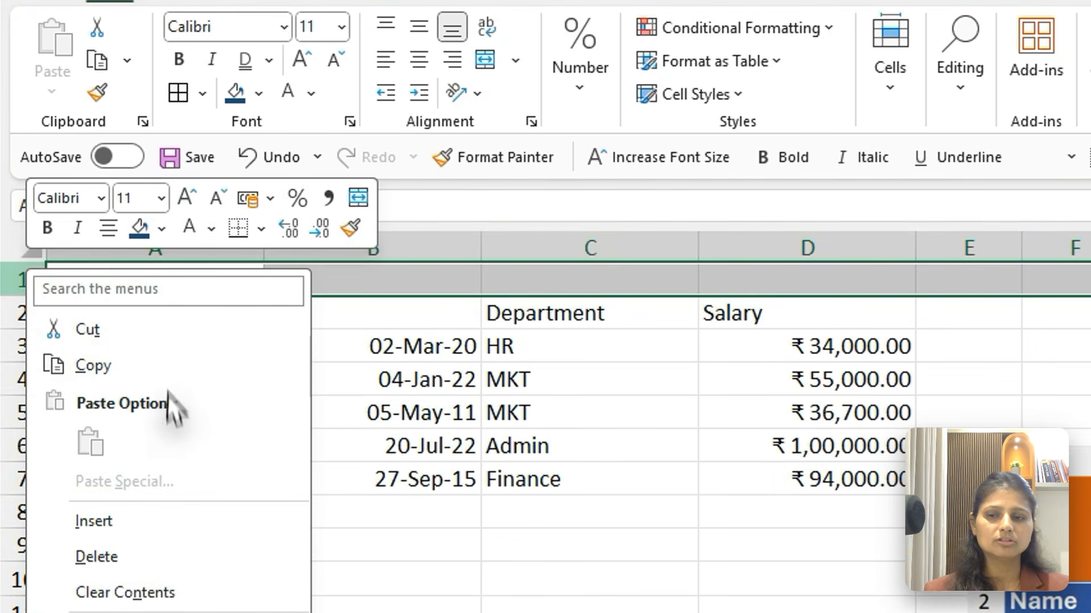
click(111, 524)
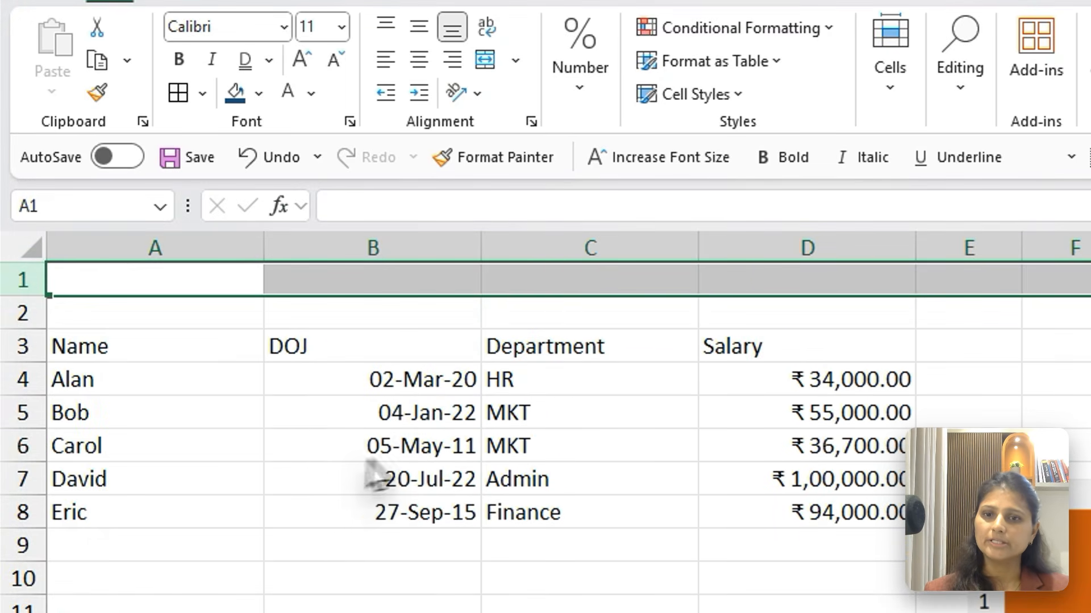
Step: Insert two blank columns between the Name and DOJ columns
click(423, 454)
right_click(368, 248)
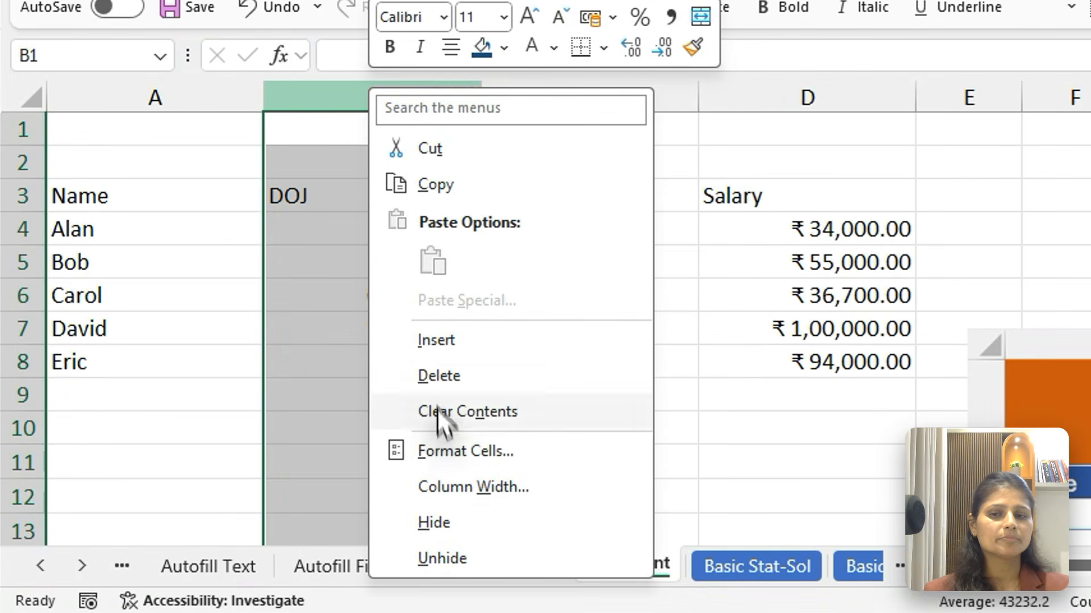
click(437, 341)
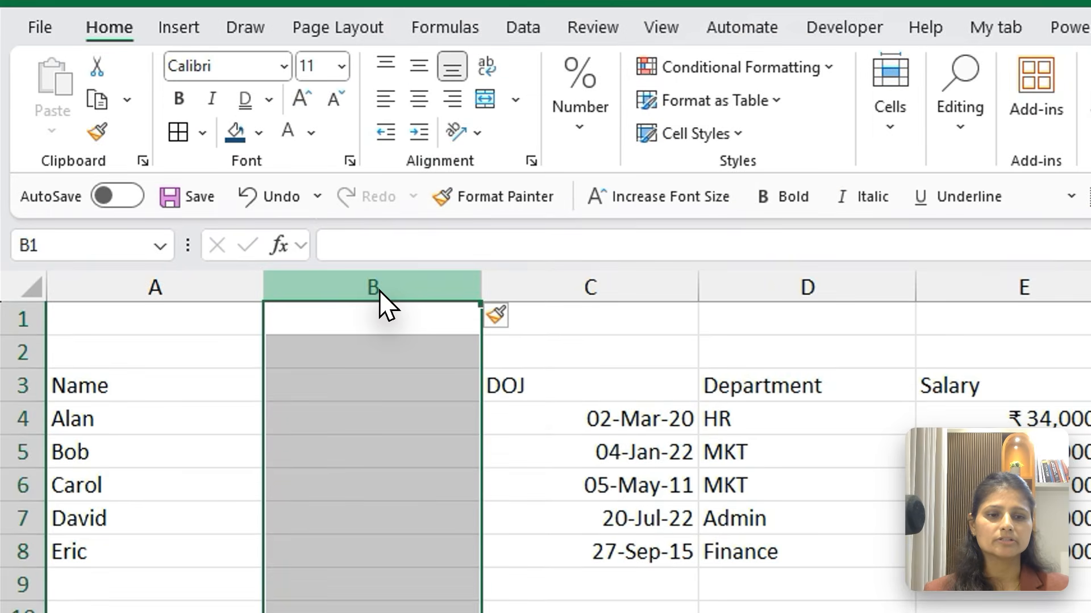
right_click(379, 291)
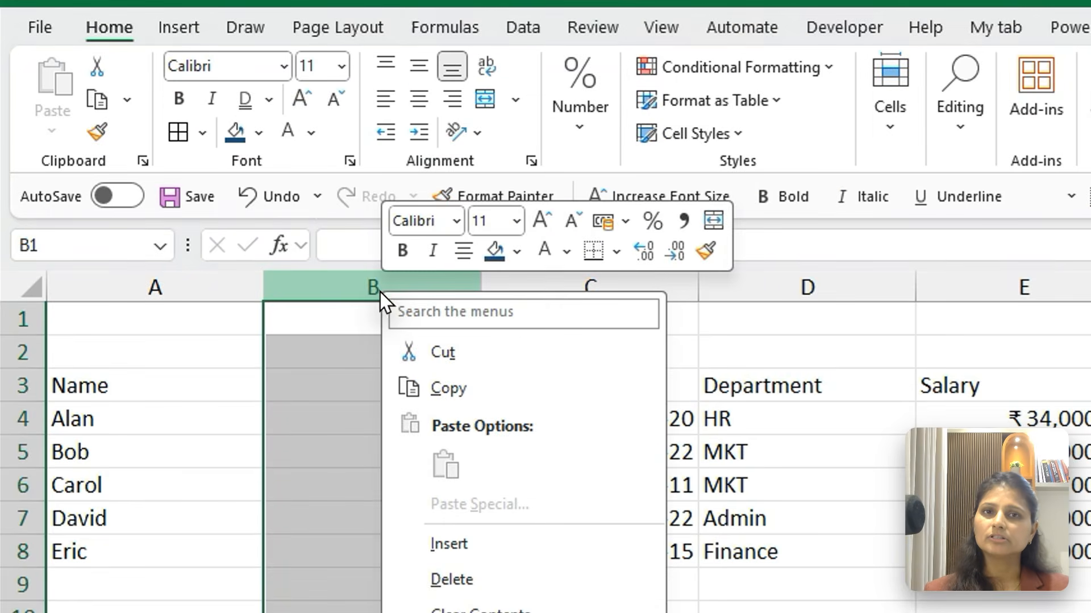
key(Escape)
click(464, 545)
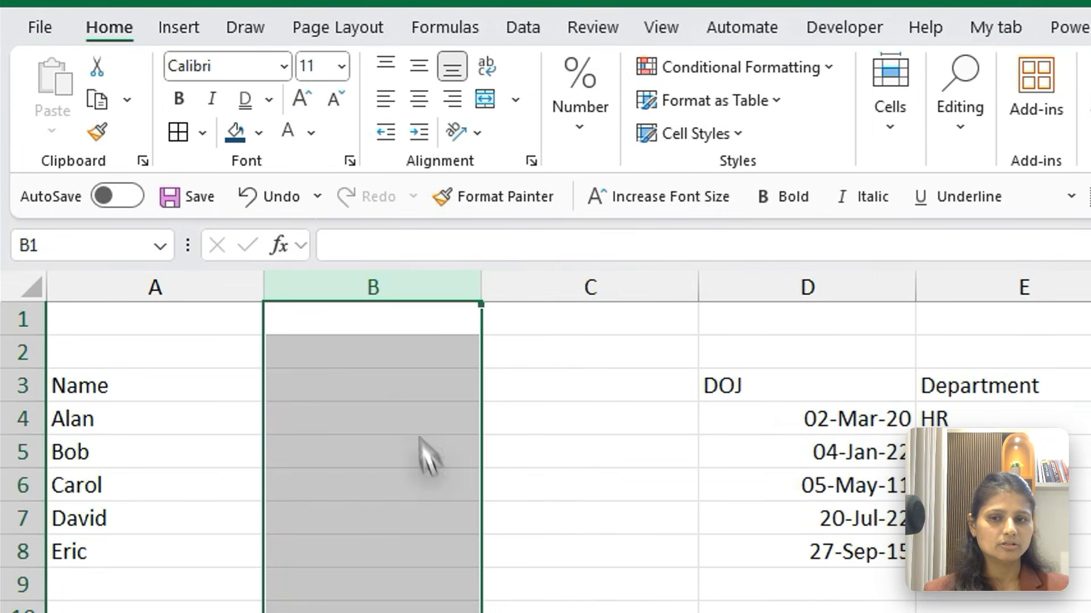
Step: Delete the two blank columns between Name and DOJ
right_click(368, 289)
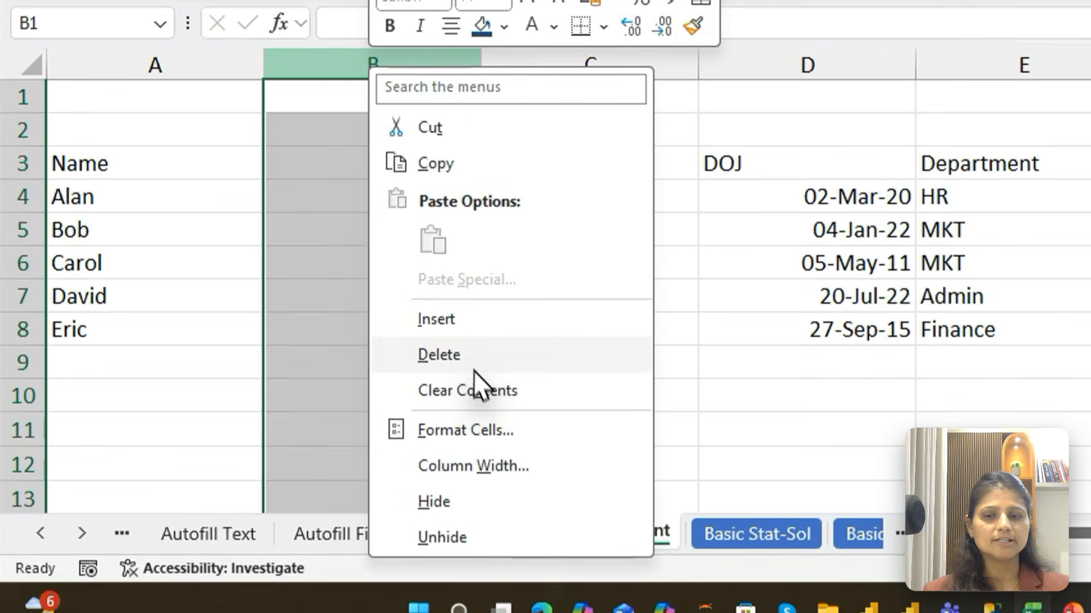
click(449, 578)
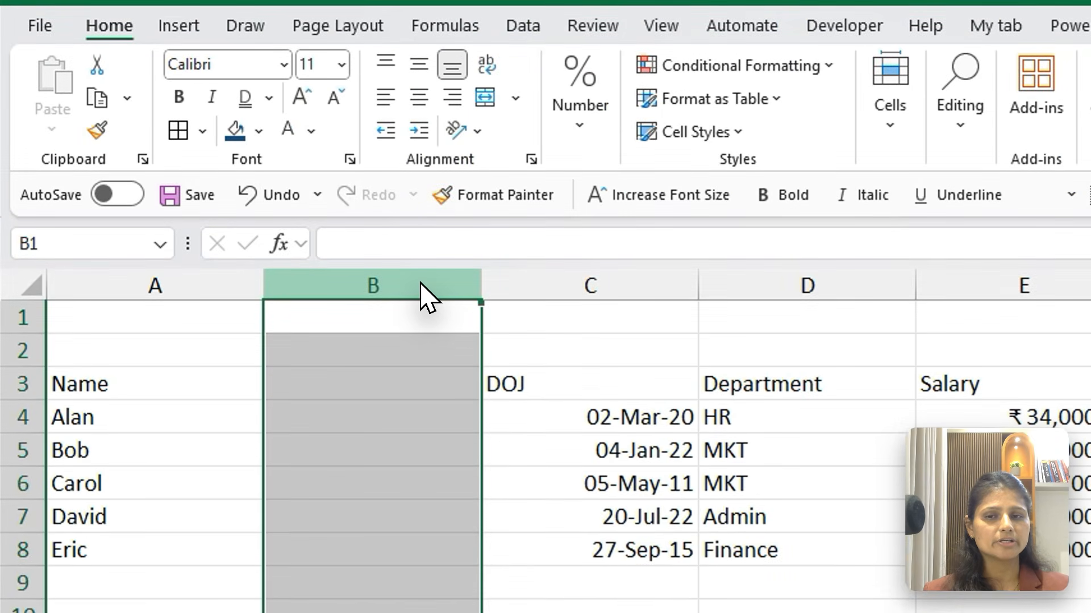
right_click(424, 283)
click(504, 573)
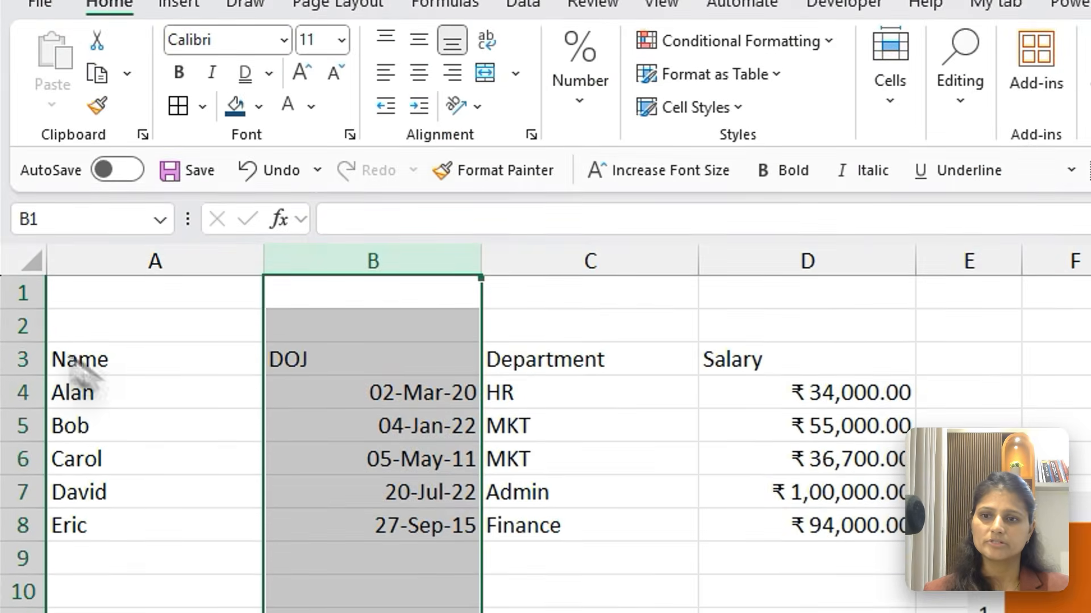
Step: Delete one of the two blank rows above the header row, and deselect the row
click(23, 101)
right_click(23, 101)
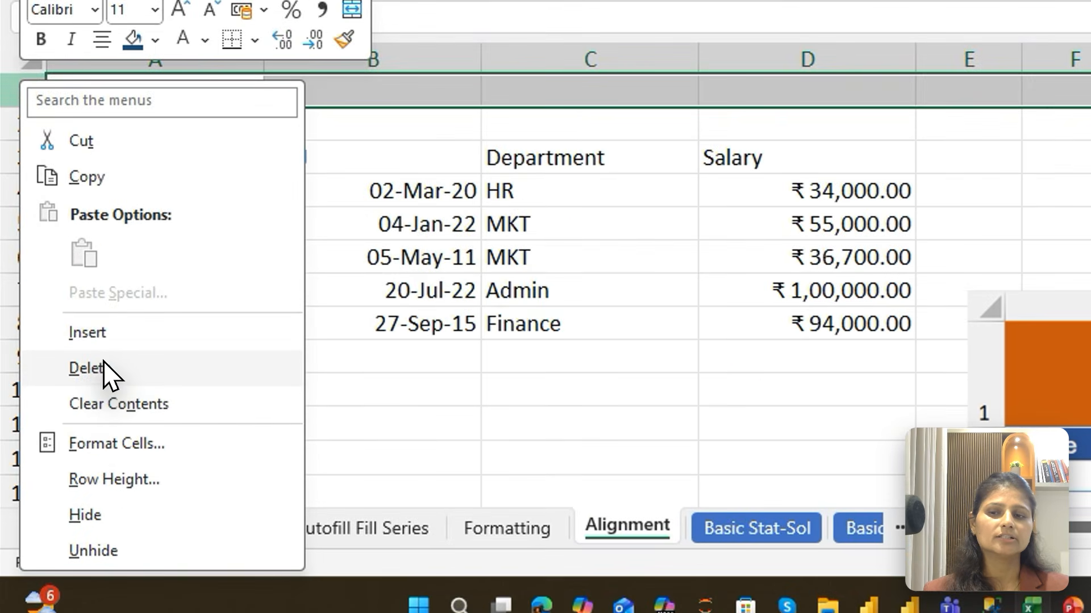
click(90, 569)
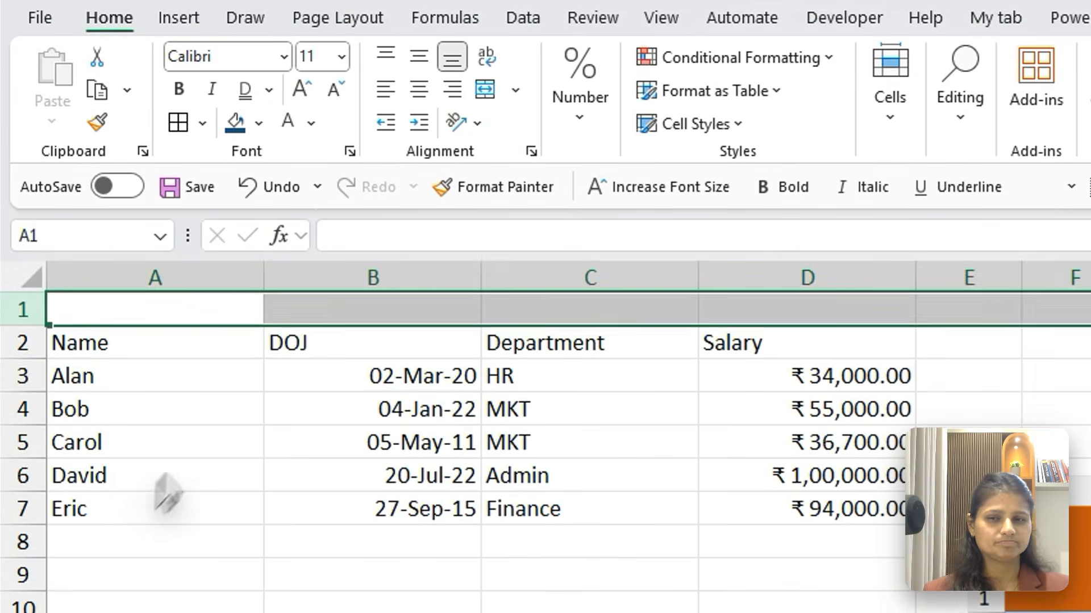
click(341, 382)
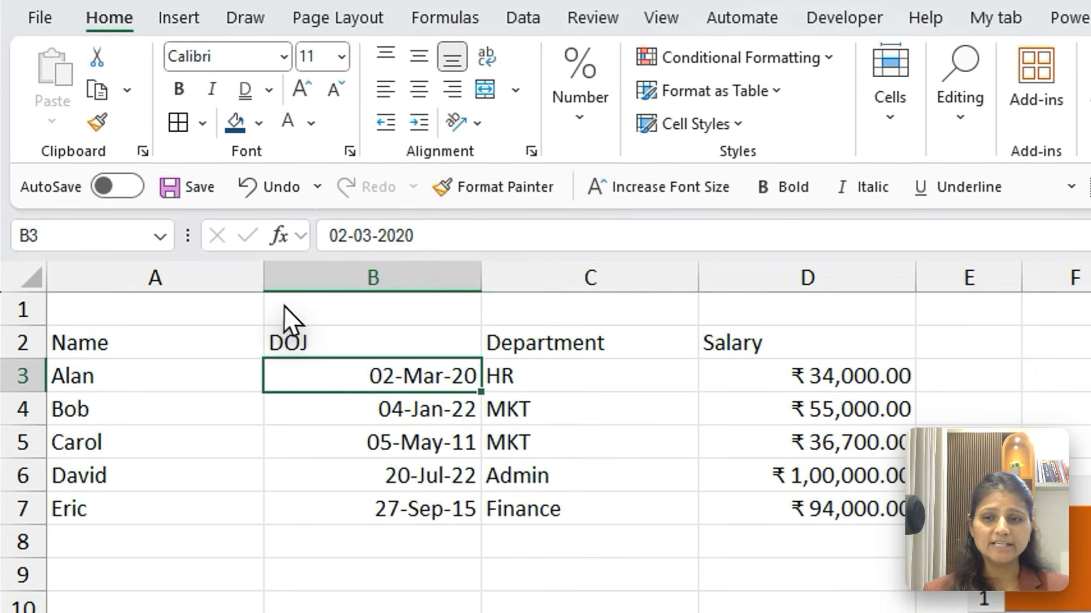
Step: Select the whole of column A, the whole of column B, and the whole of row 2, each from a single cell
click(162, 318)
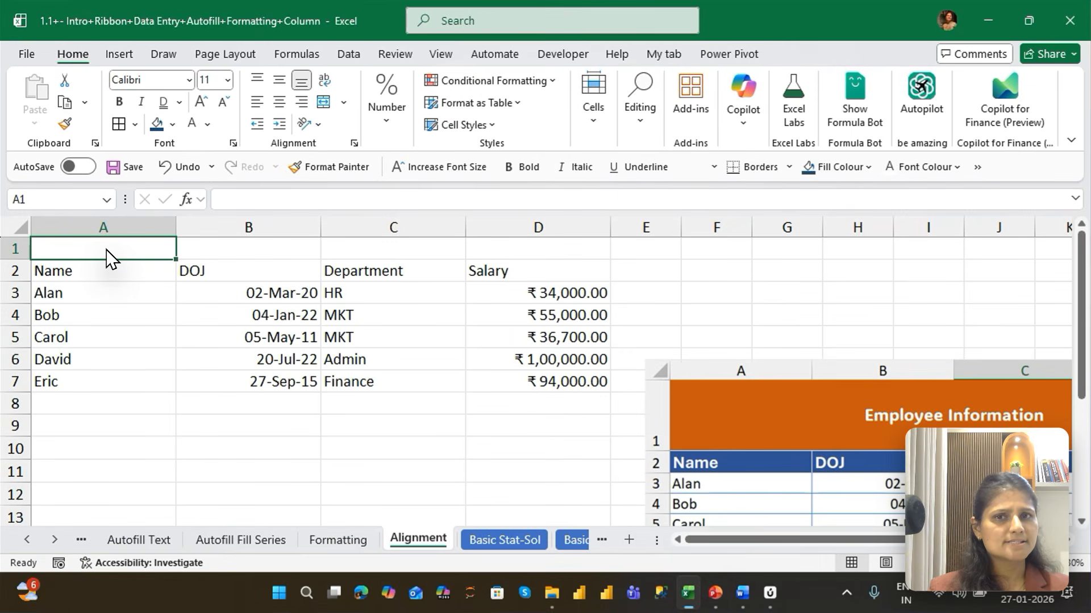
key(ctrl+space)
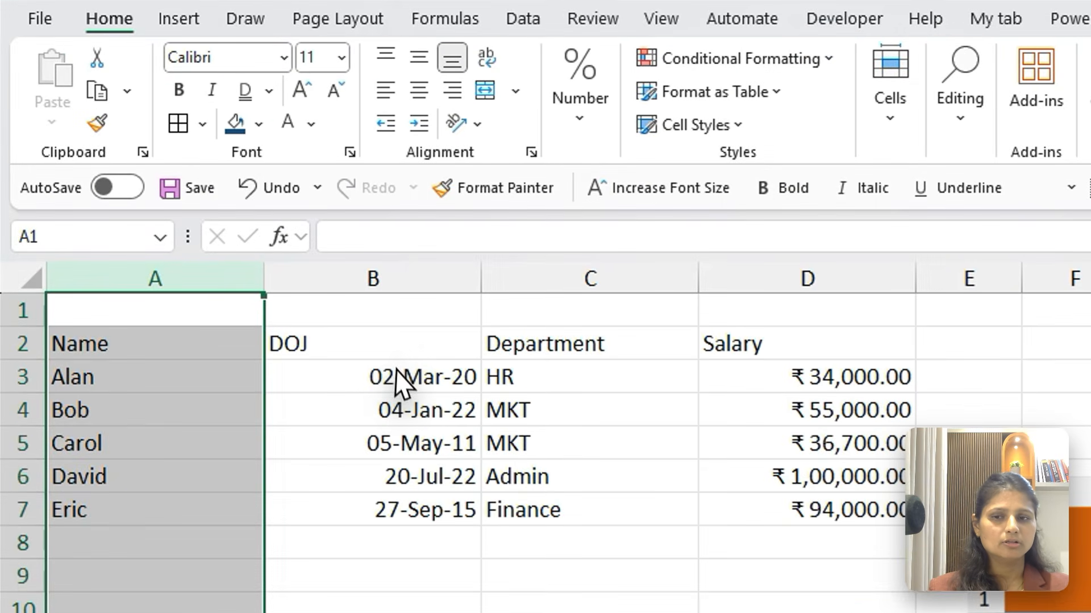
click(261, 277)
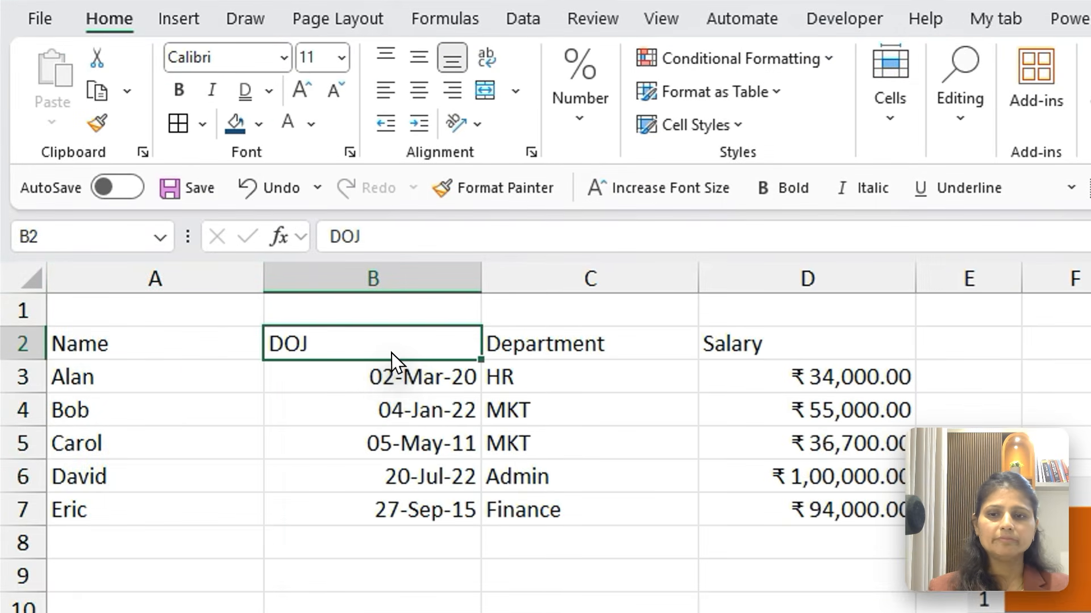
key(ctrl+space)
click(391, 353)
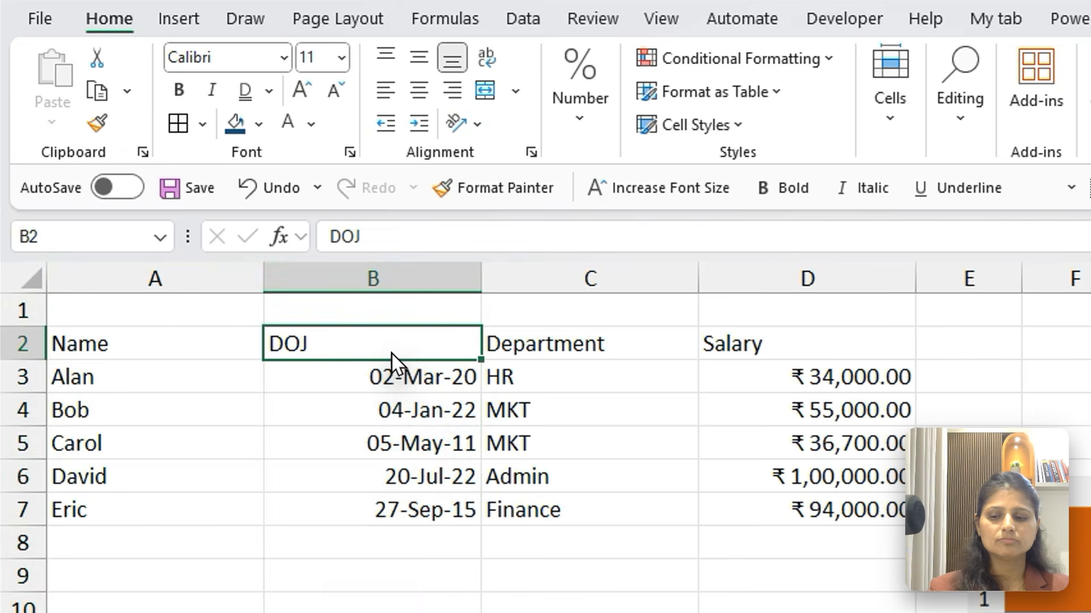
key(shift+space)
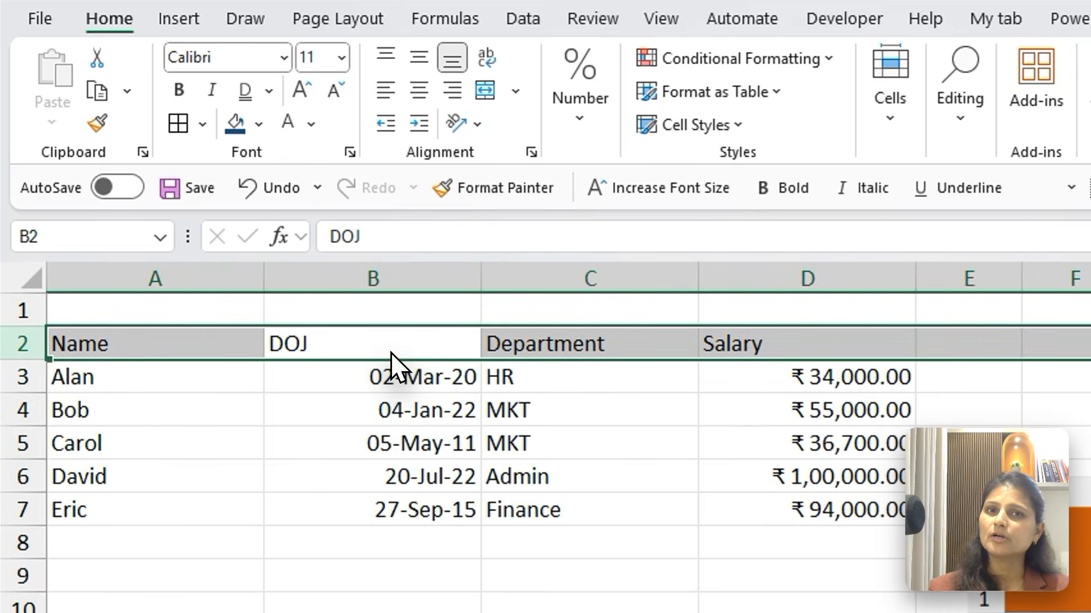
Step: Insert three blank columns in front of the DOJ column, starting from cell B1
click(415, 319)
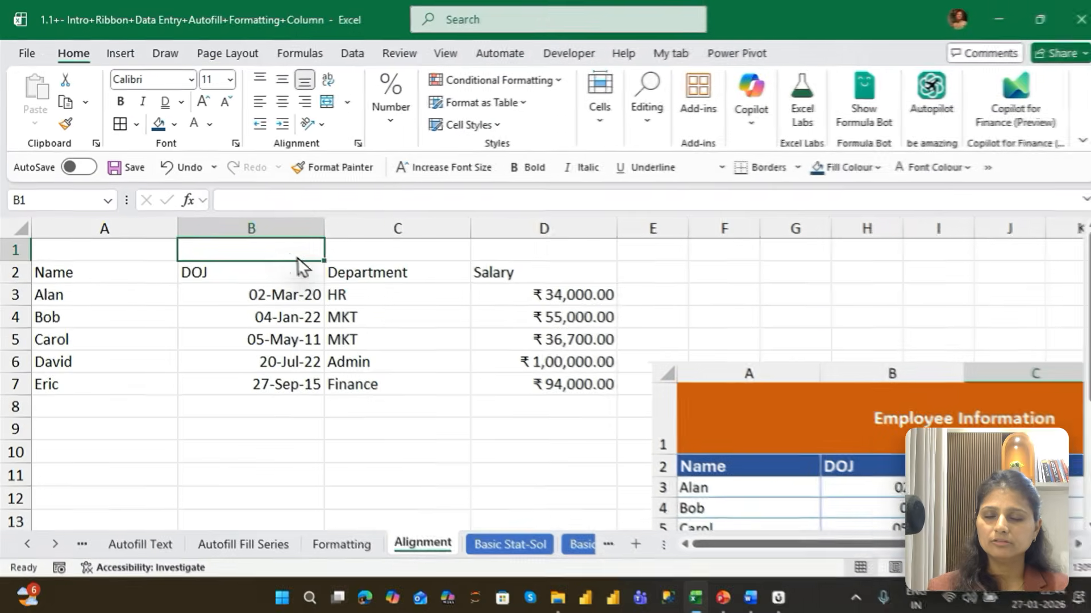
key(ctrl+space)
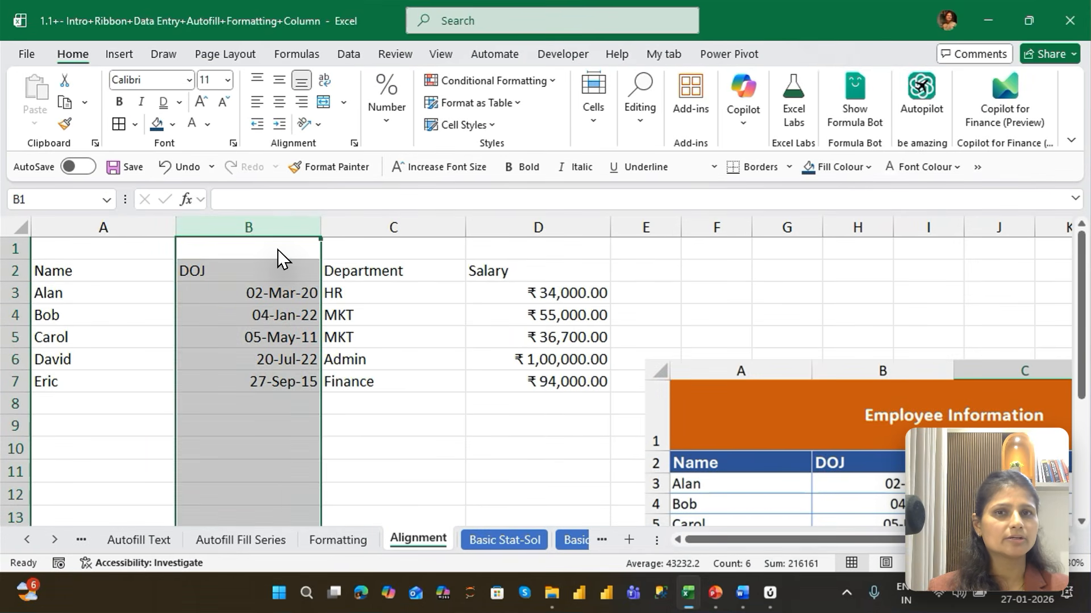
key(ctrl+shift+plus)
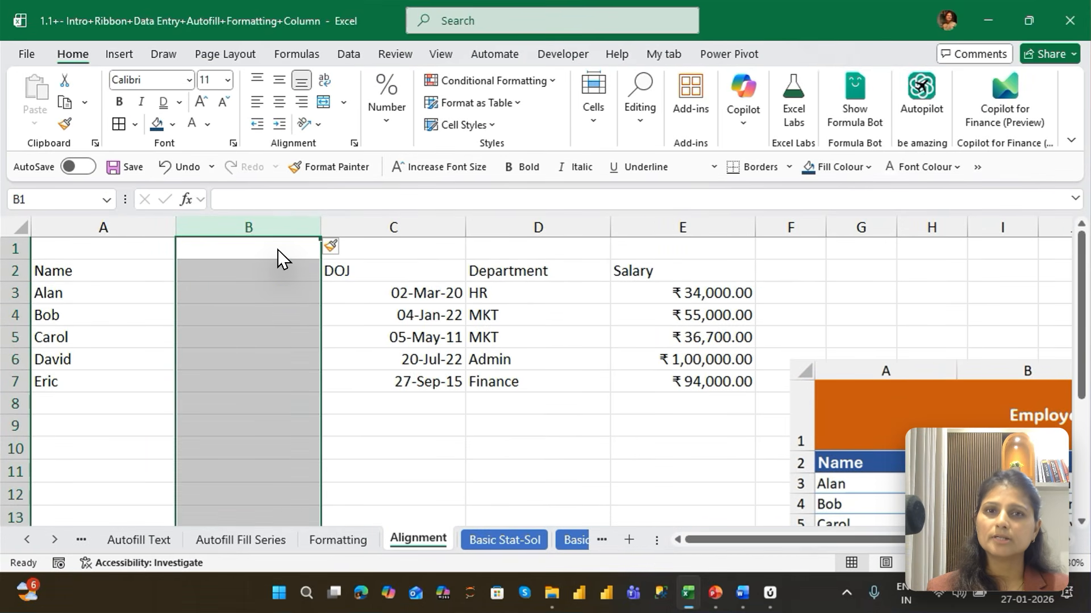
key(ctrl+shift+plus)
key(ctrl+shift+plus)
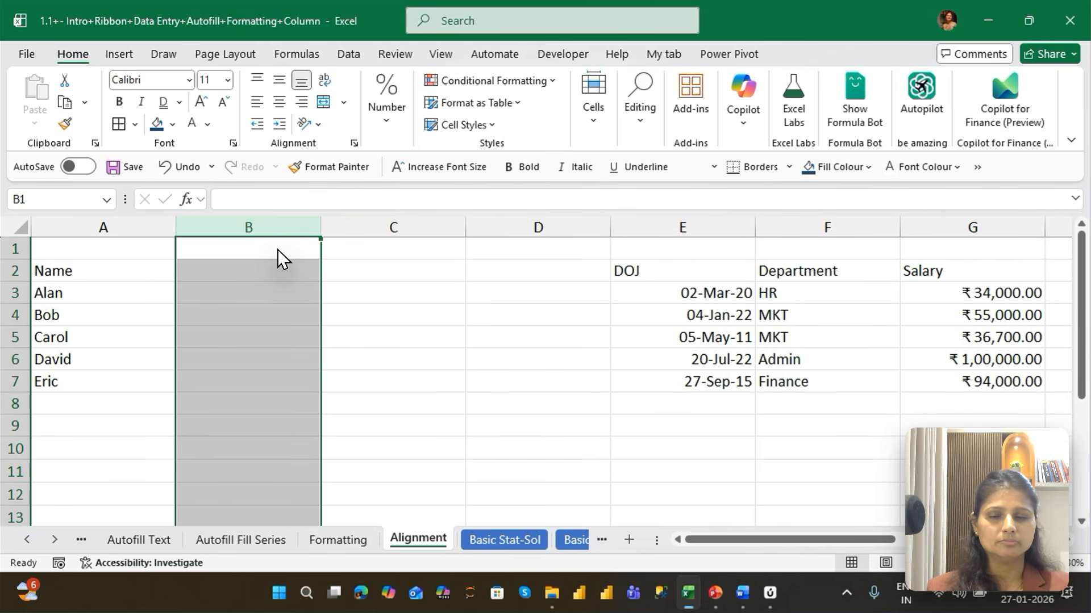
Step: Delete the three blank columns so that DOJ directly follows Name
key(ctrl+minus)
key(ctrl+minus)
key(ctrl+minus)
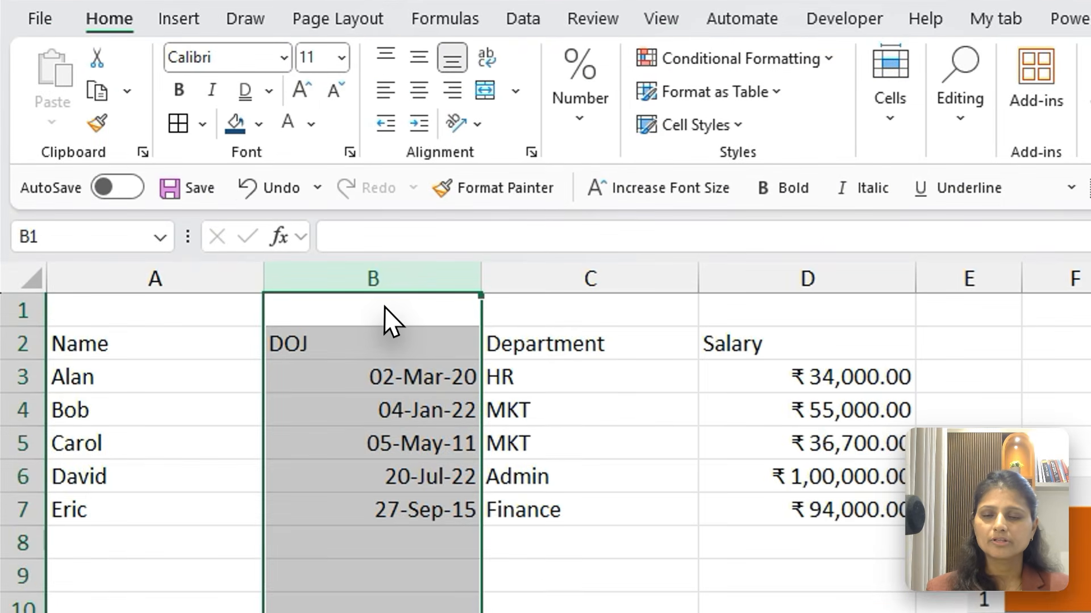
Step: Insert three more blank rows at row 1, starting from cell B1
click(255, 249)
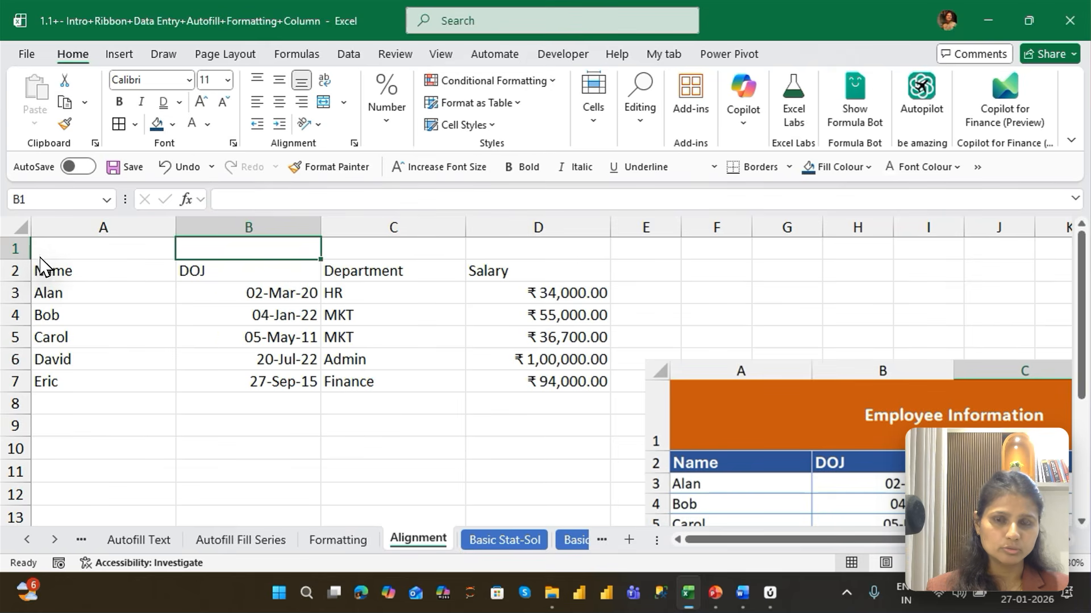
key(shift+space)
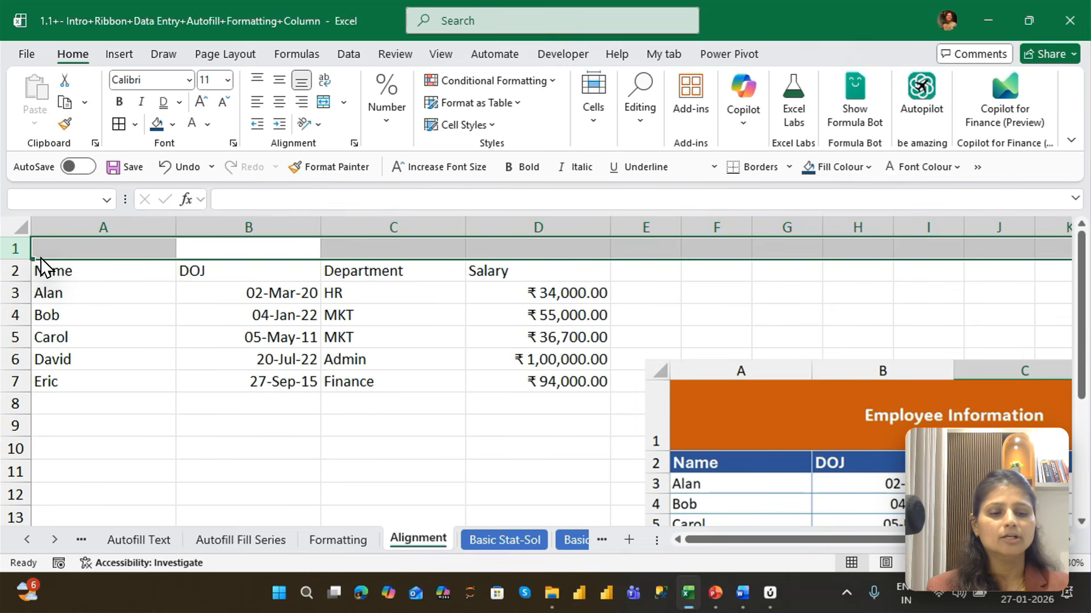
key(ctrl+shift+plus)
key(ctrl+shift+plus)
key(ctrl+shift+plus)
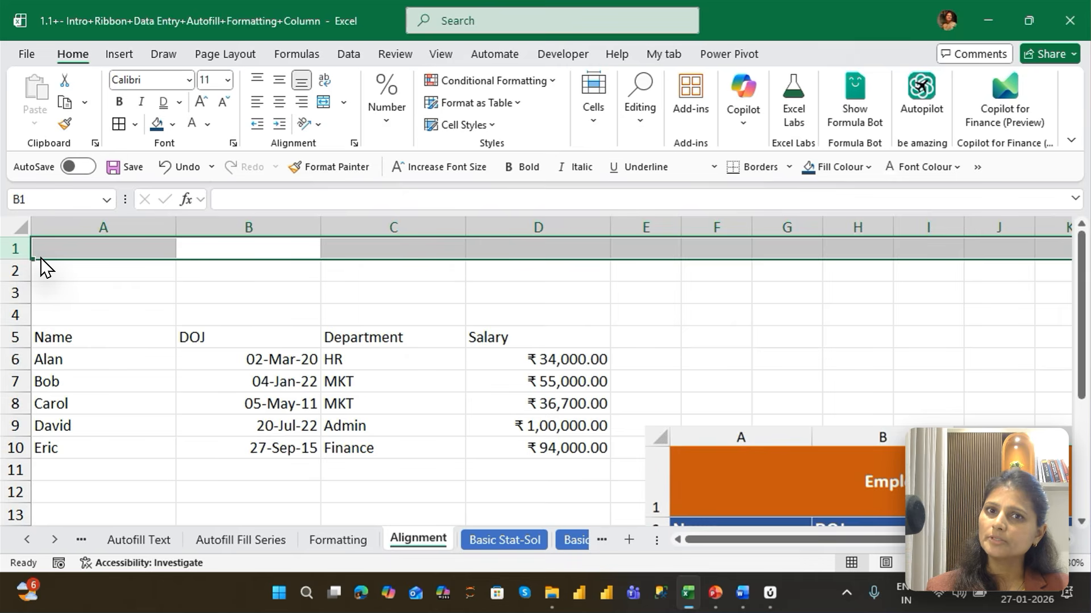
Step: Delete all four blank rows above the header row, and deselect the row
key(ctrl+minus)
key(ctrl+minus)
key(ctrl+minus)
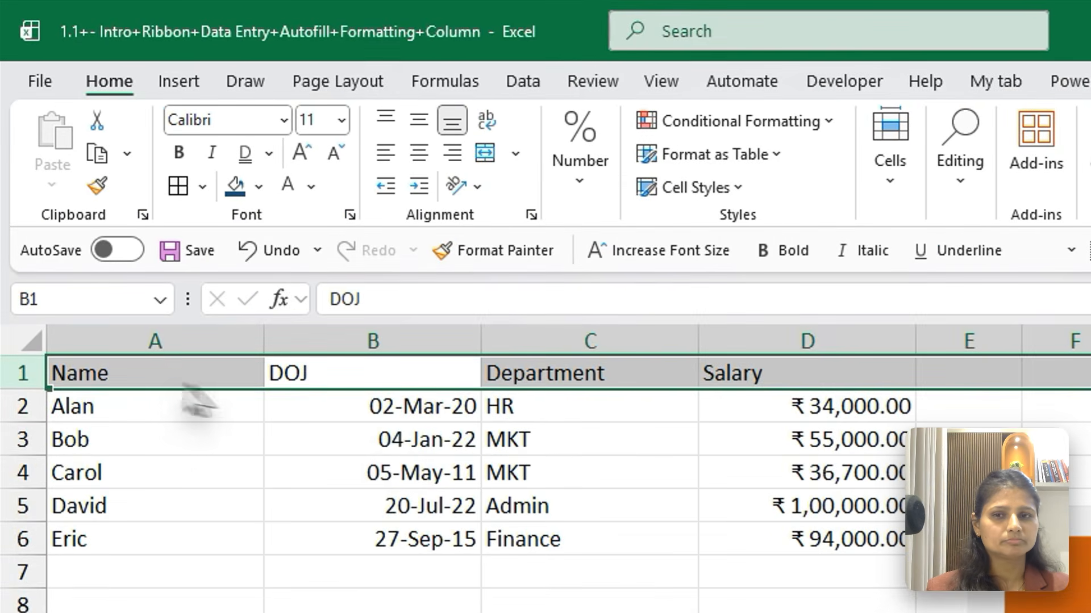
click(259, 296)
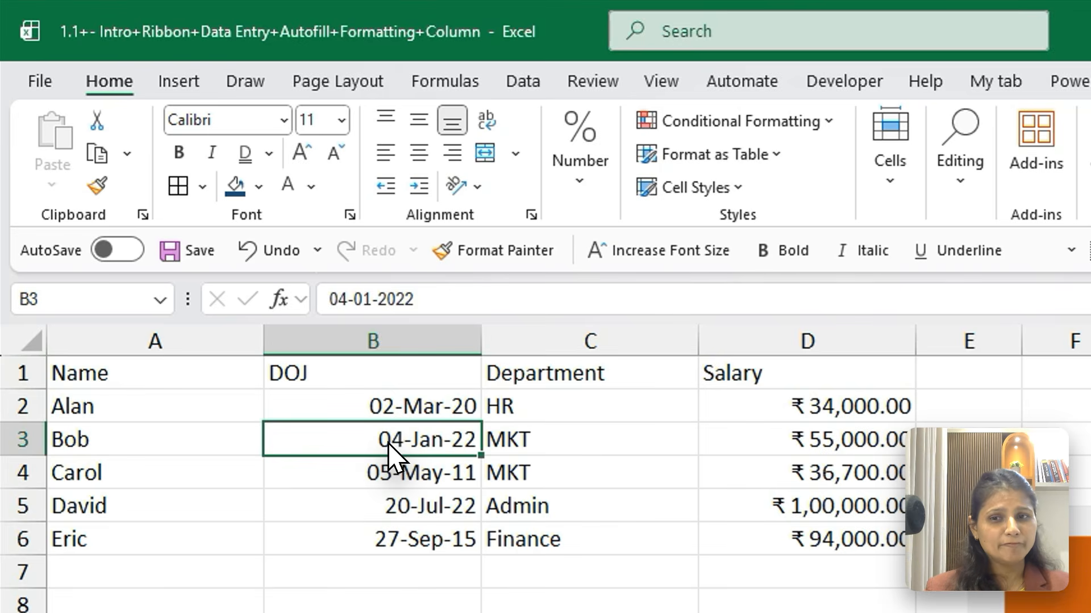
Step: Insert a single blank cell at B1 with Shift cells right, and undo the insertion
click(341, 376)
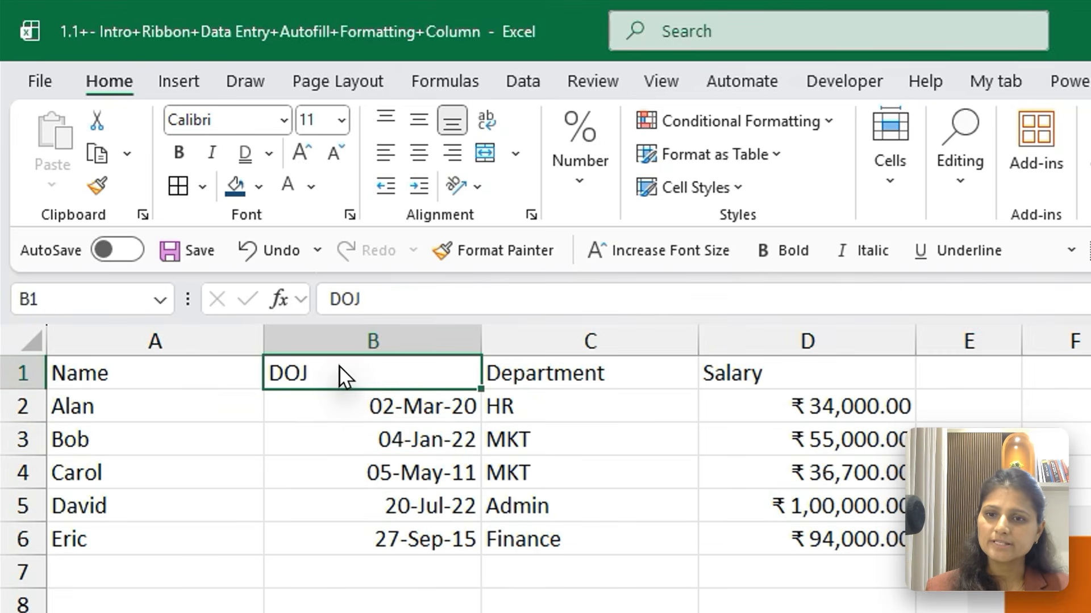
key(ctrl+shift+equal)
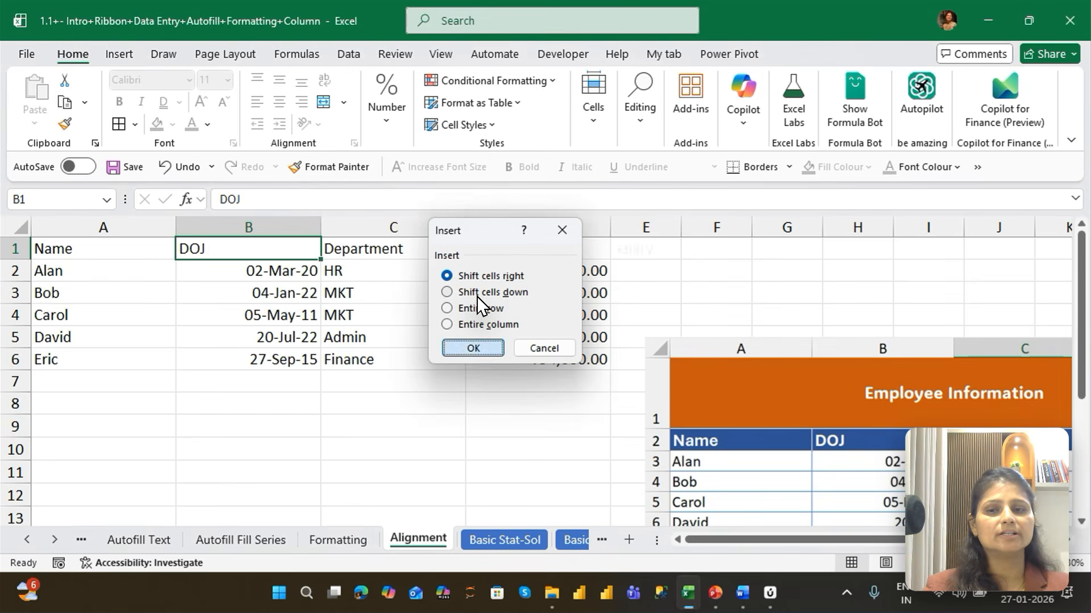
key(Return)
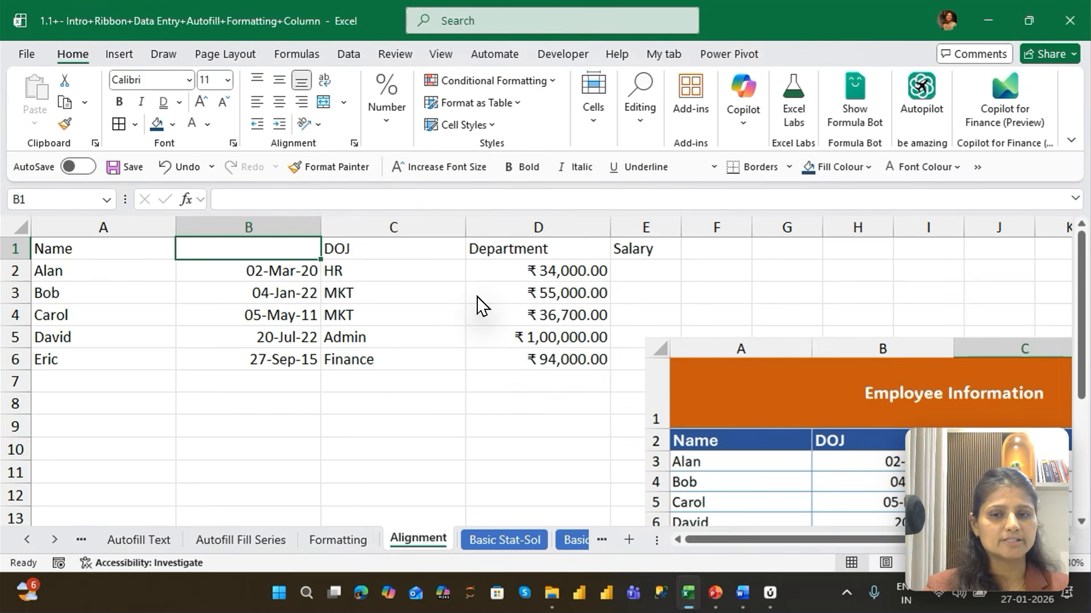
key(ctrl+z)
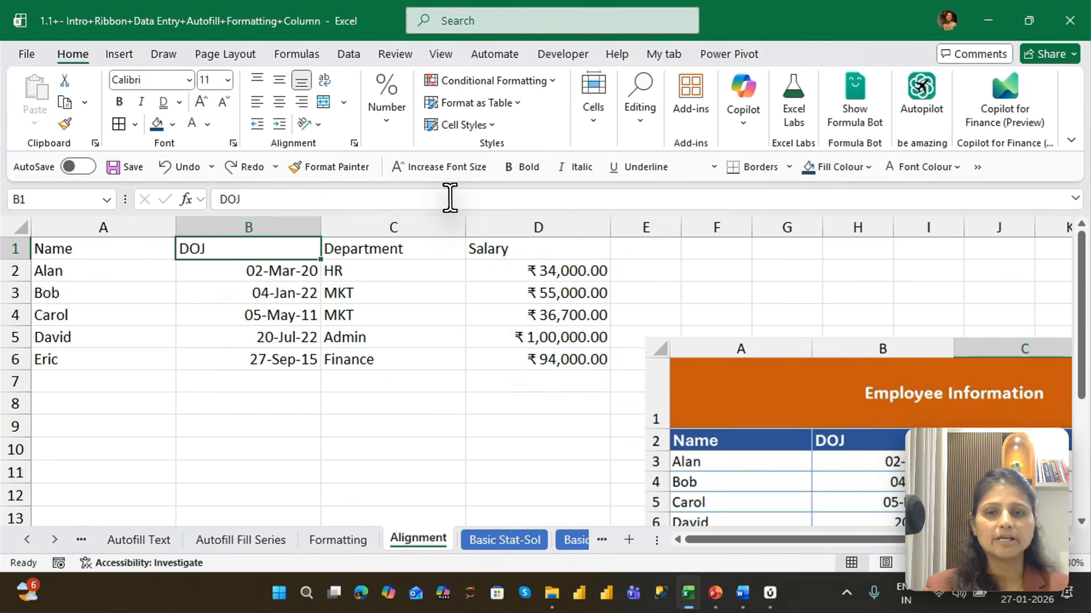
Step: Insert a single blank cell at B1 with Shift cells down, and undo the insertion
key(ctrl+shift+plus)
key(Down)
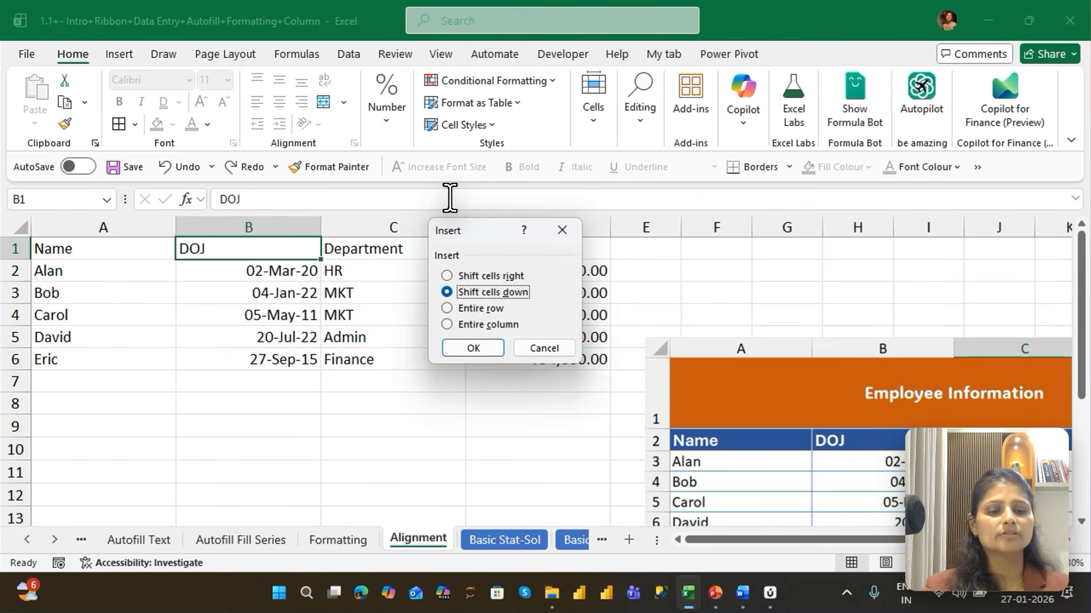
key(Return)
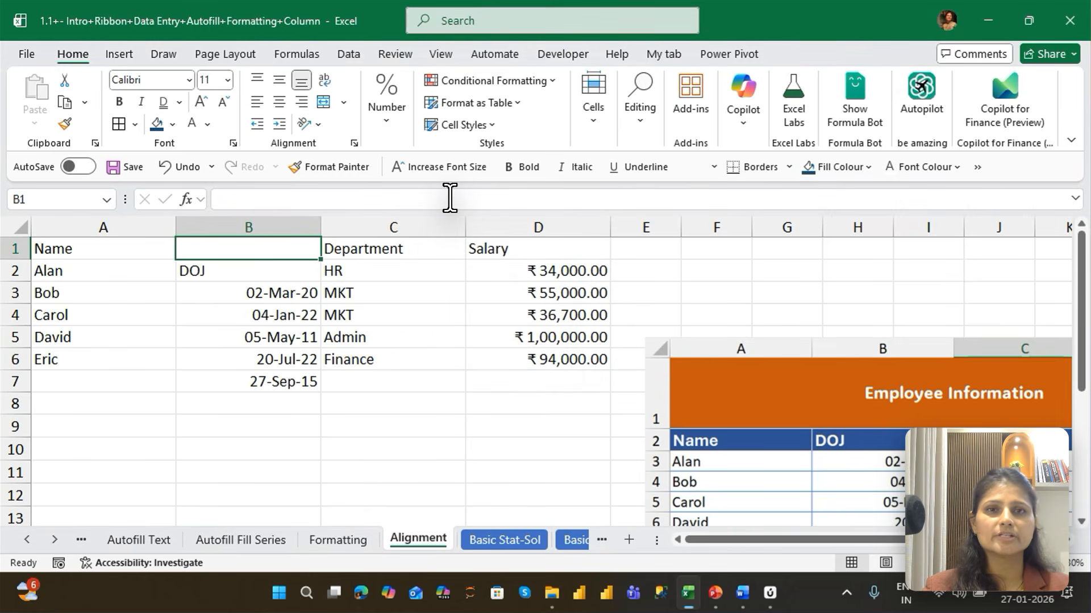
key(ctrl+z)
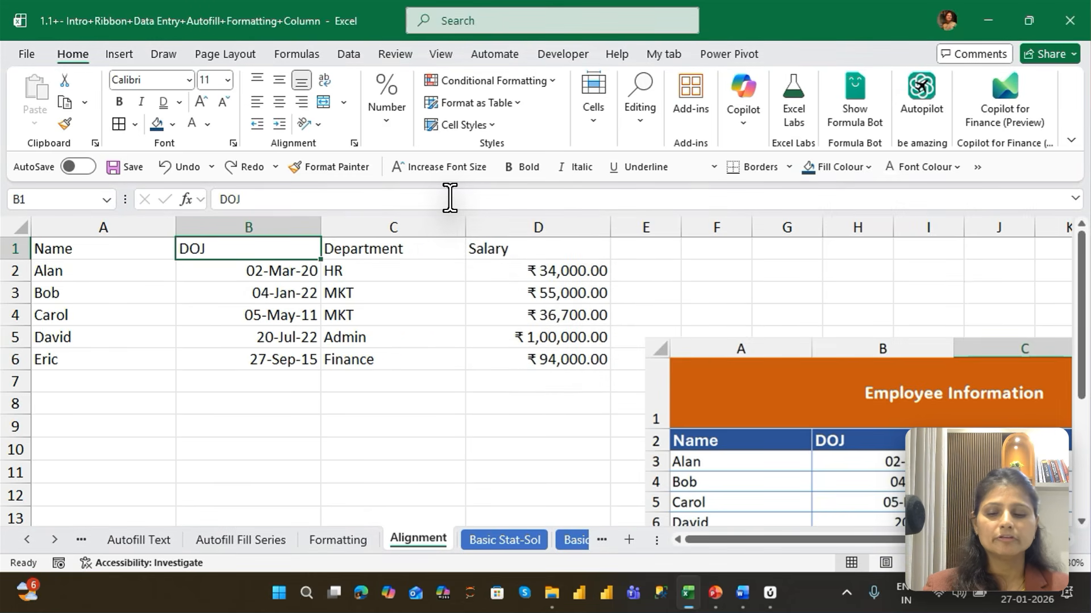
Step: Insert an entire blank row above the header row and an entire blank column before DOJ, starting from cell B1
key(ctrl+shift+plus)
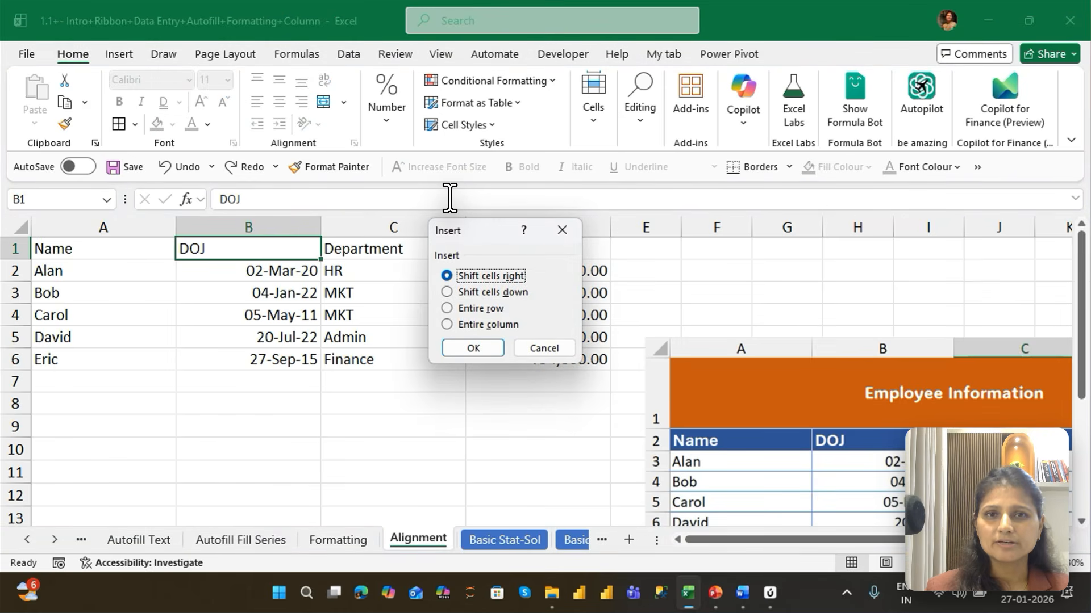
key(r)
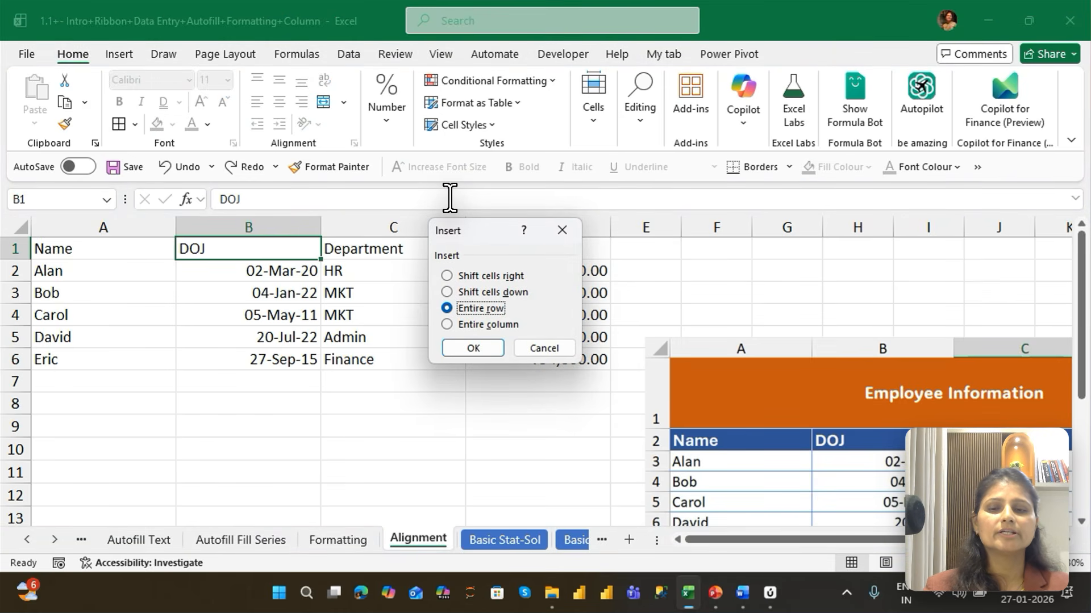
key(Return)
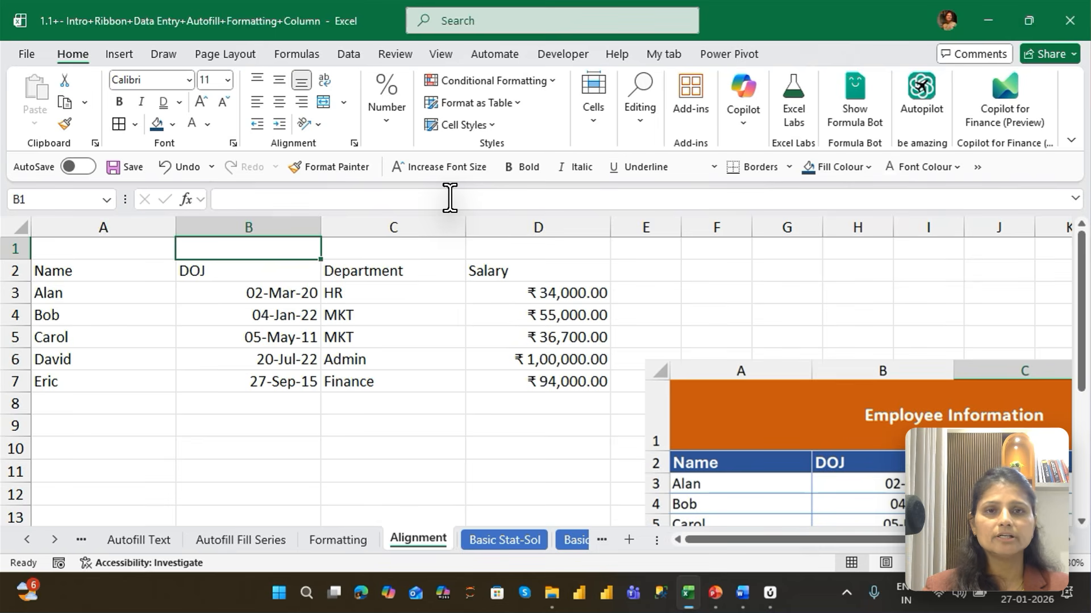
key(ctrl+shift+plus)
key(r)
key(c)
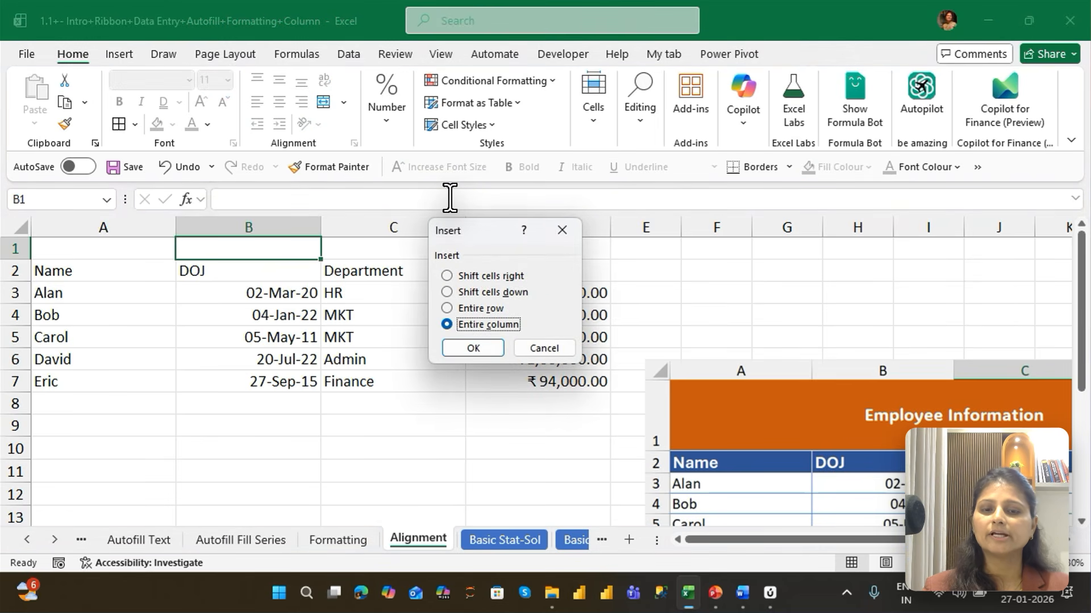
key(Return)
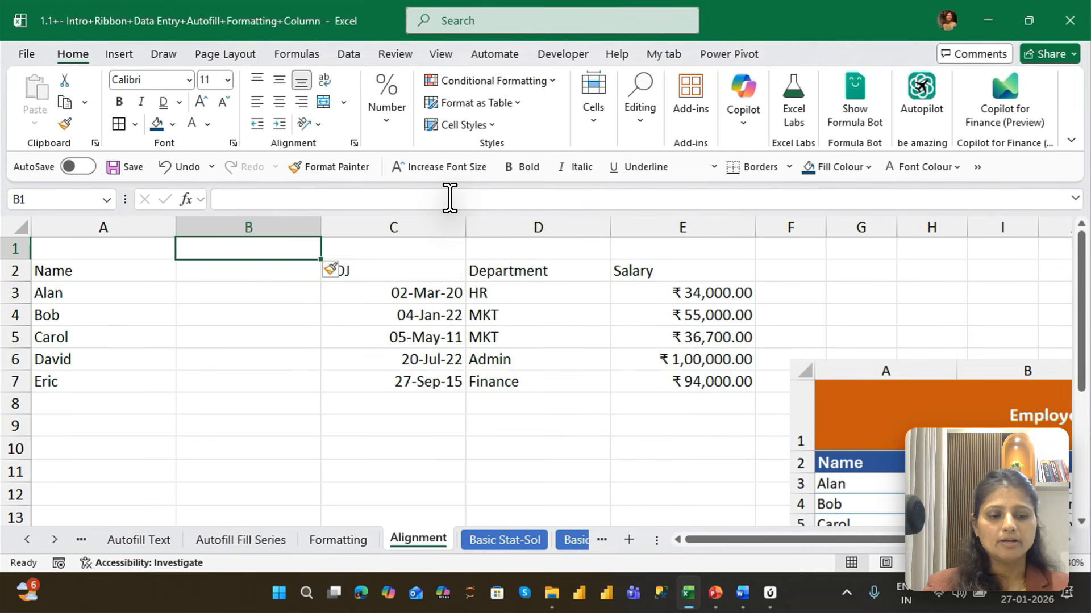
Step: Delete the entire blank column before DOJ and the entire blank row above the header row
key(ctrl+minus)
key(Down)
key(Down)
key(Down)
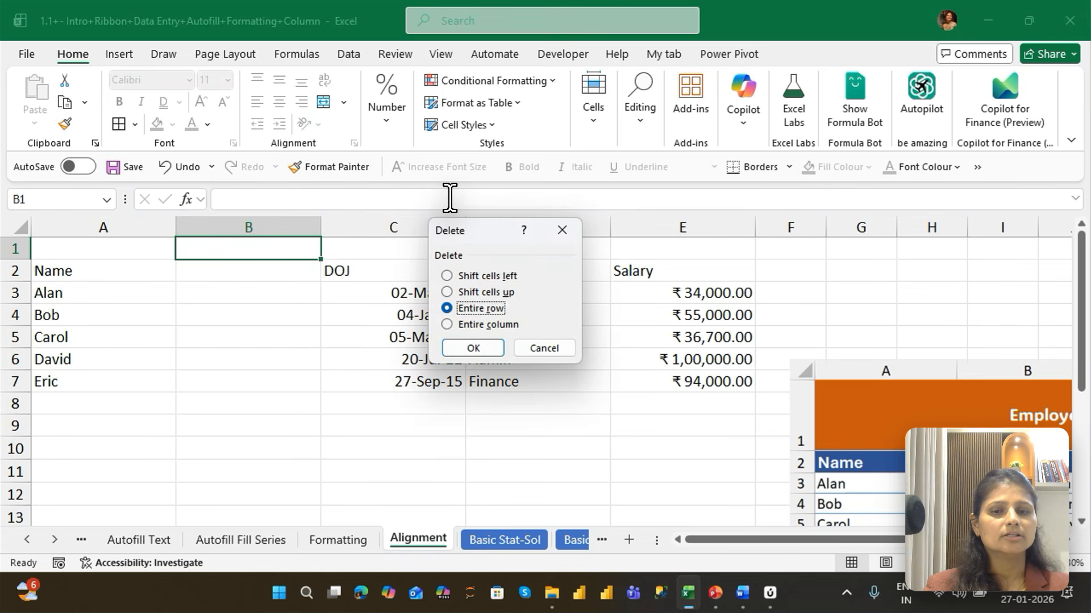
key(Return)
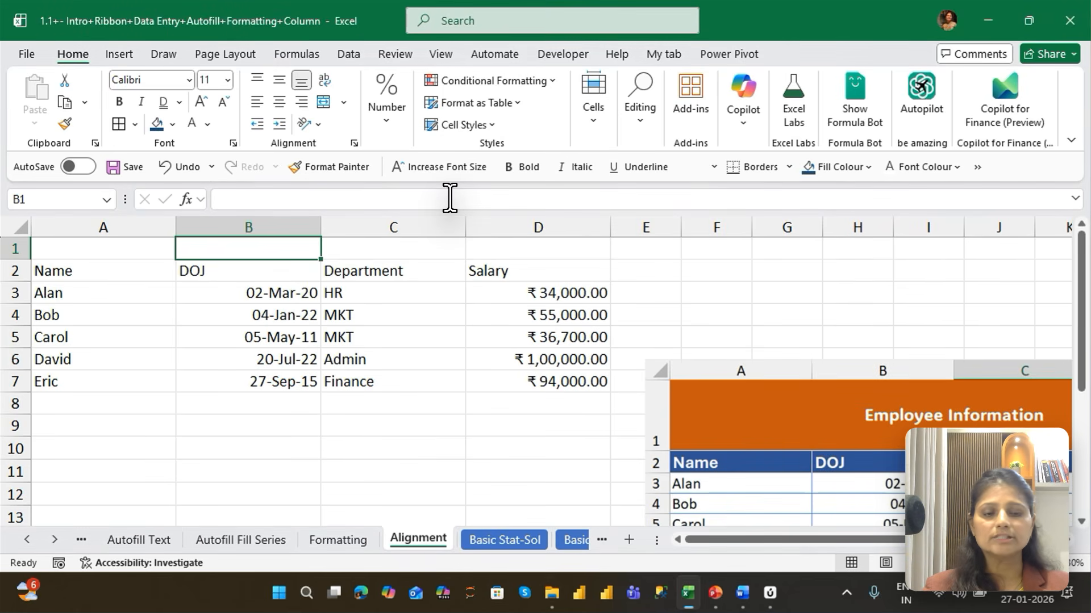
key(ctrl+minus)
key(Down)
key(Down)
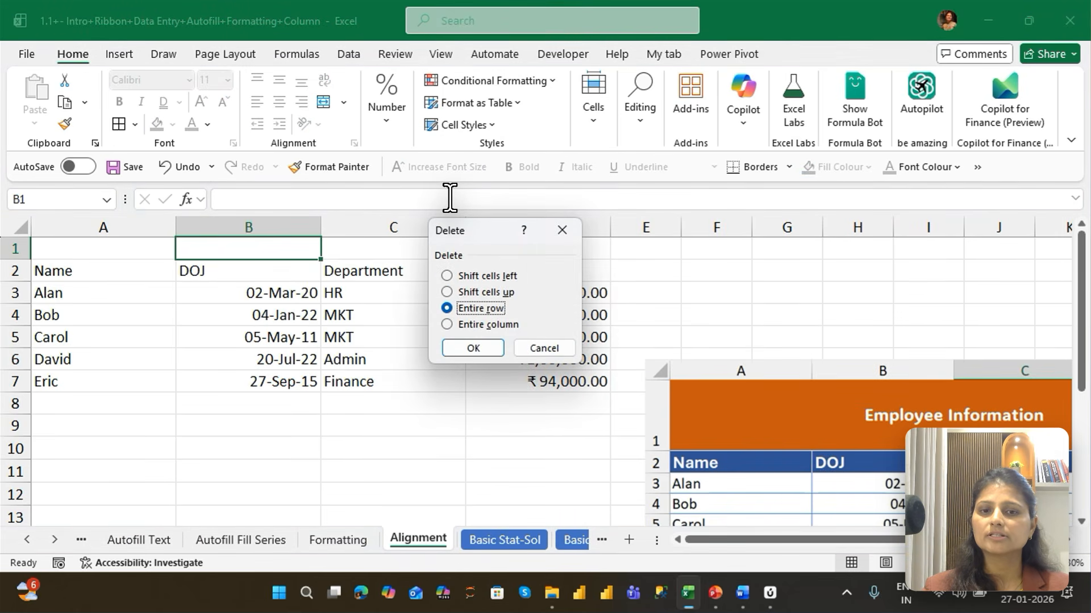
key(Return)
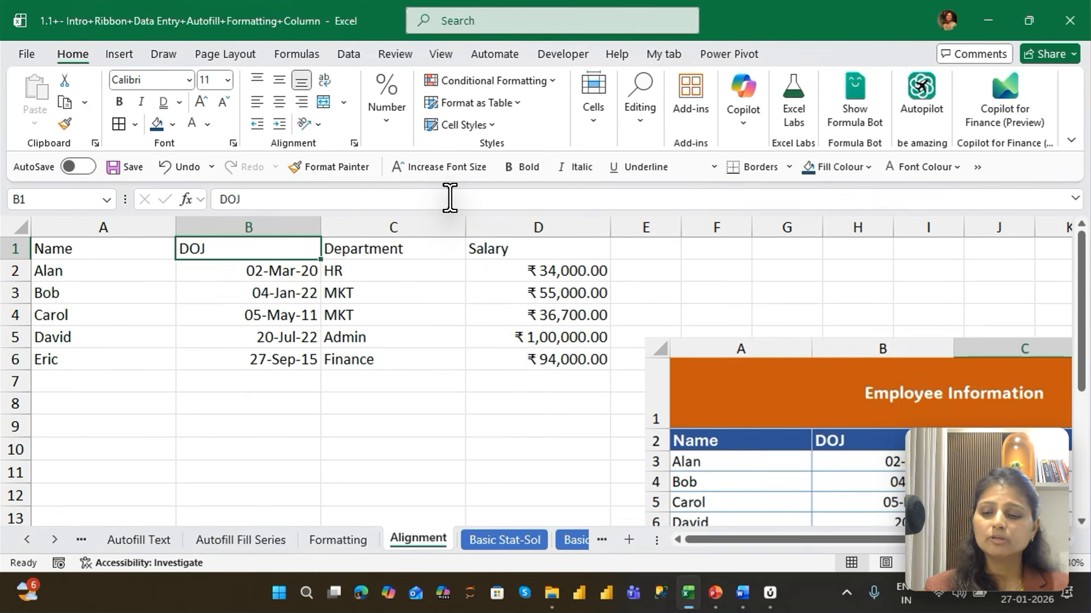
Step: Insert one entire blank row above the header row, starting from cell B1
key(ctrl+shift+plus)
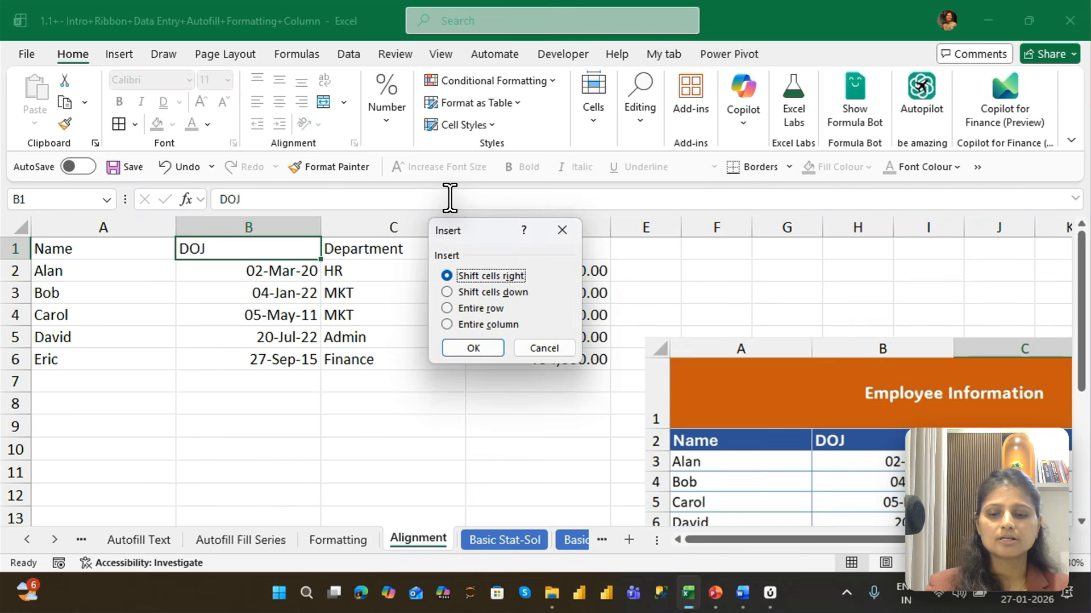
key(Down)
key(Down)
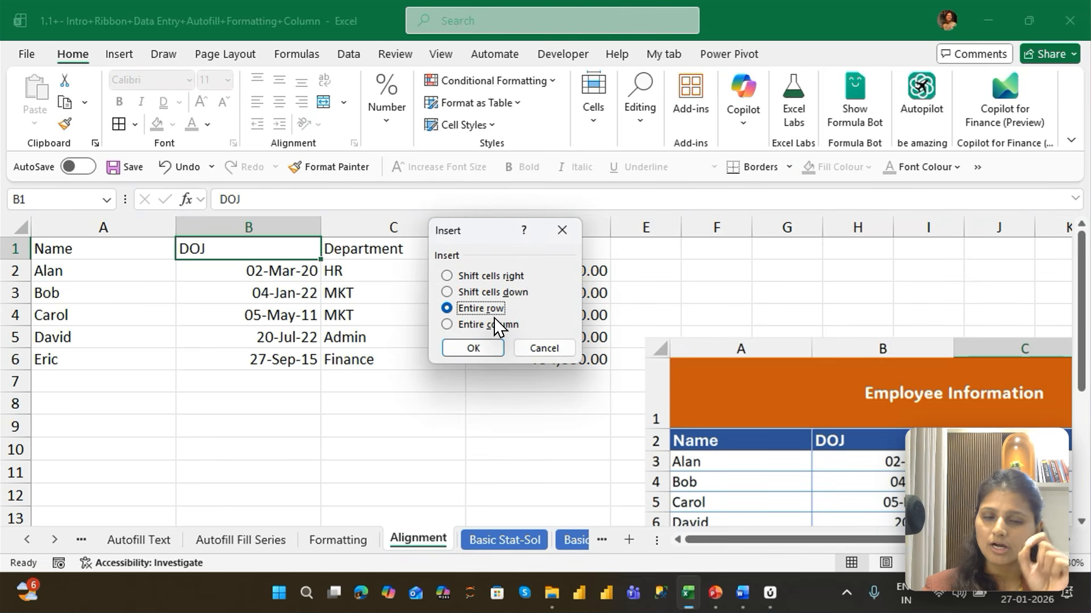
key(Return)
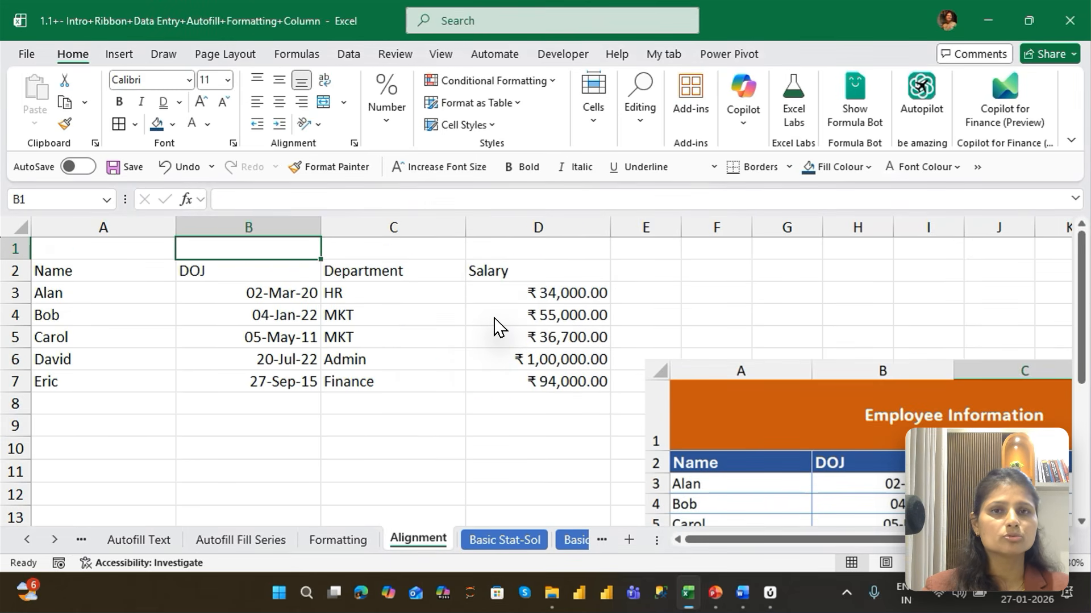
Step: Insert two more entire blank rows at row 1, above the employee table
key(ctrl+shift+plus)
key(Down)
key(Down)
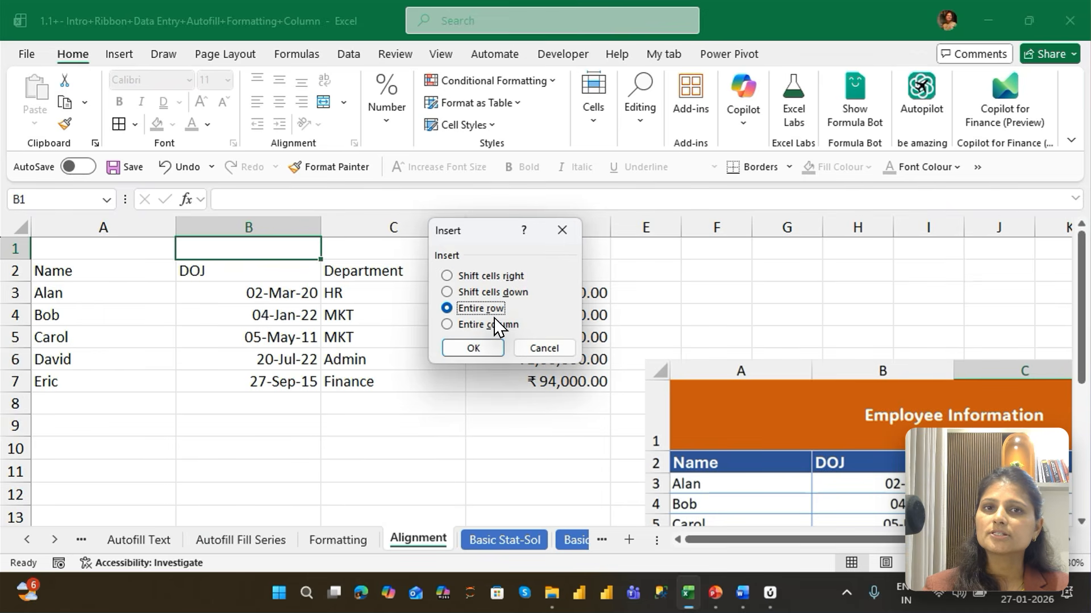
key(Return)
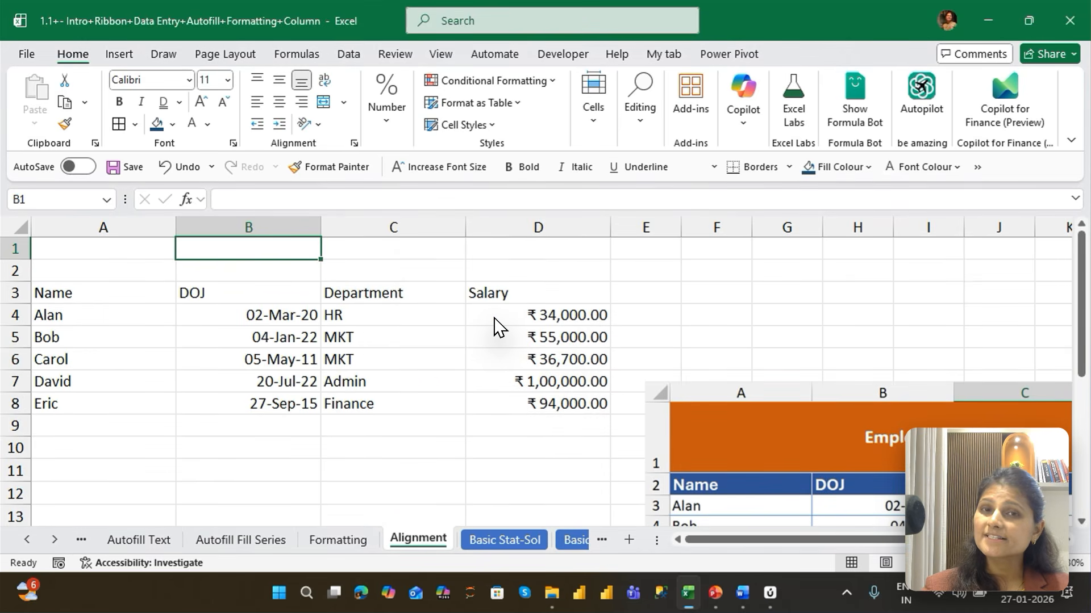
key(ctrl+shift+plus)
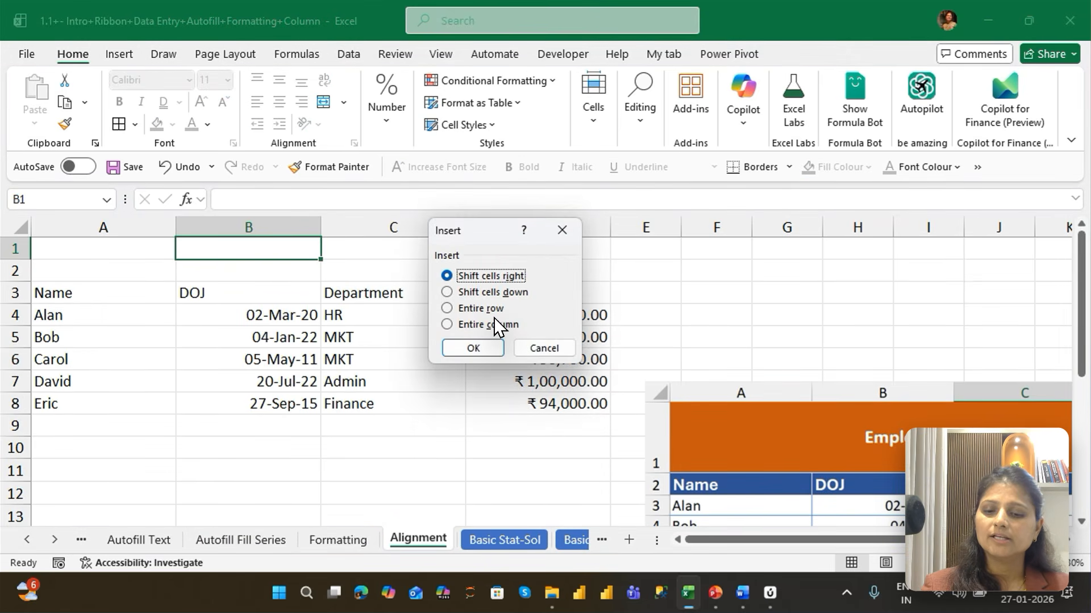
key(Down)
key(Down)
key(Return)
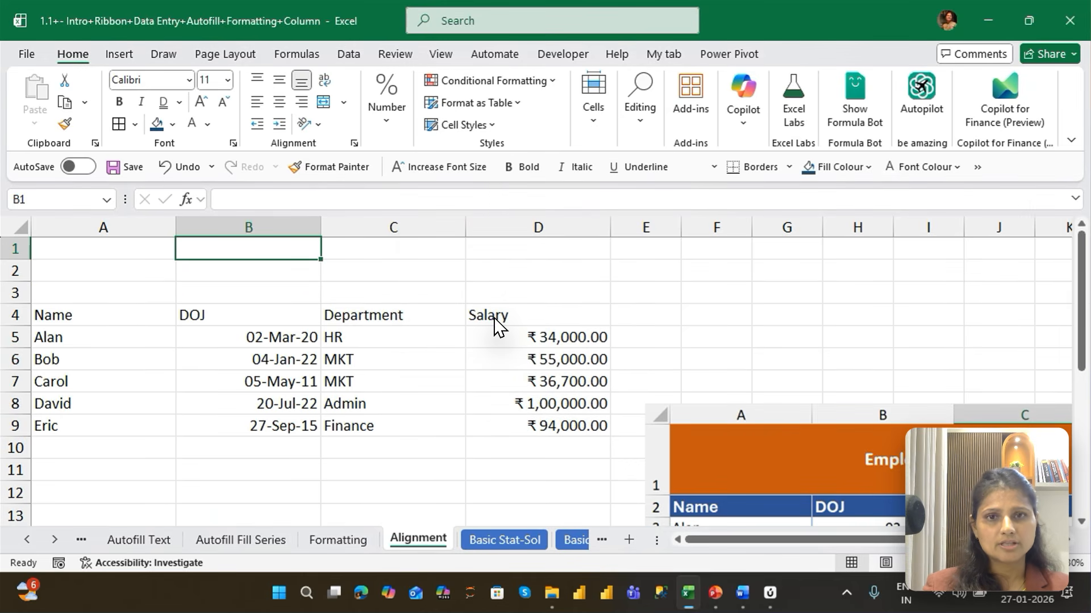
Step: Insert two entire blank columns between the Name and DOJ columns
key(ctrl+shift+plus)
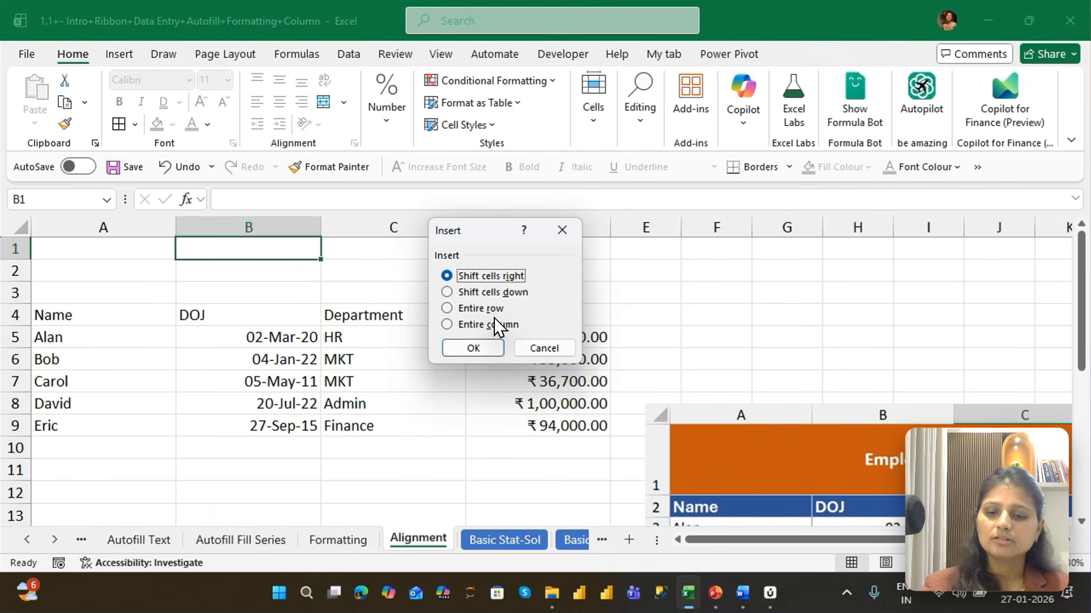
key(Down)
key(Down)
key(Down)
key(Return)
key(ctrl+shift+plus)
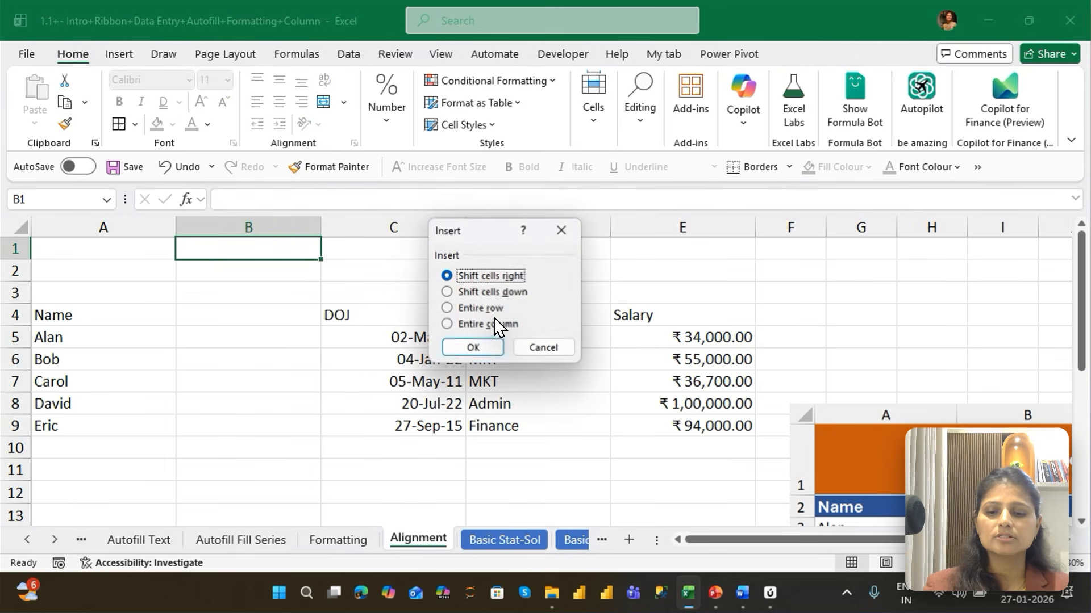
click(494, 319)
key(Return)
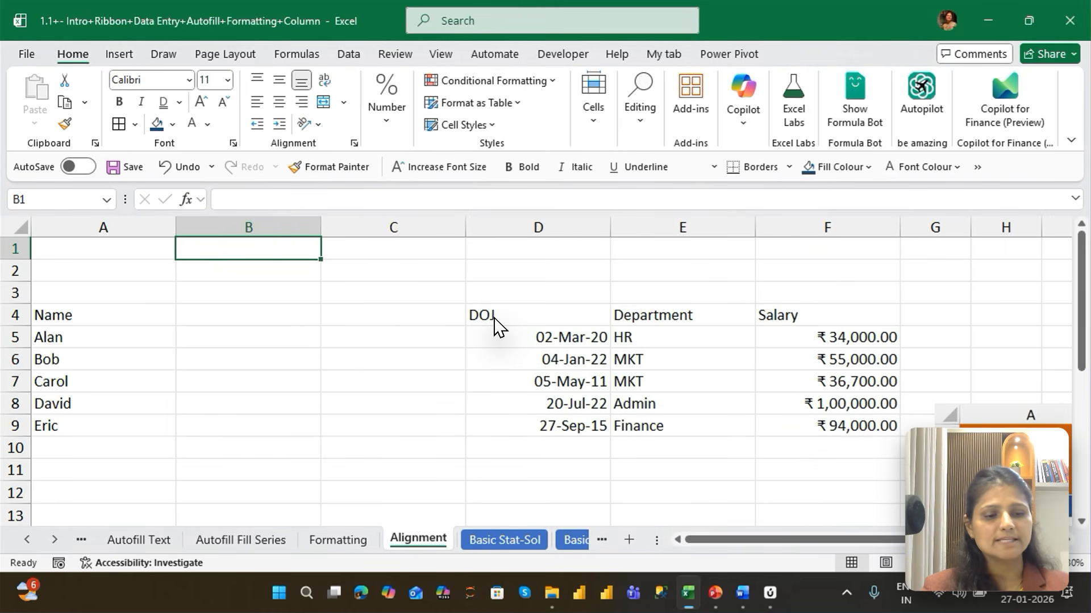
Step: Delete both blank columns between Name and DOJ
key(ctrl+minus)
click(494, 325)
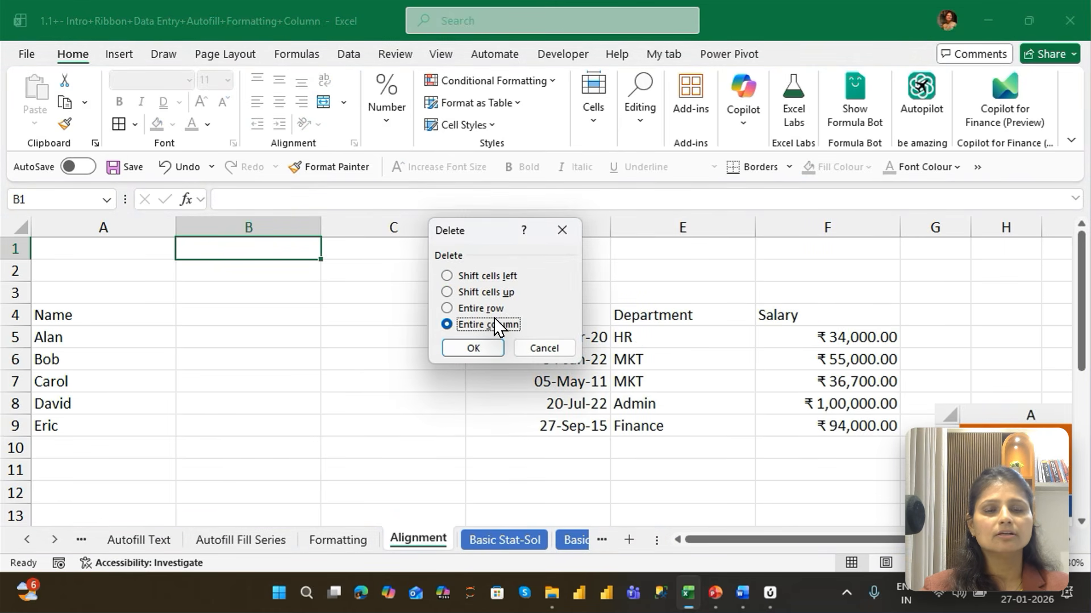
key(Return)
key(ctrl+minus)
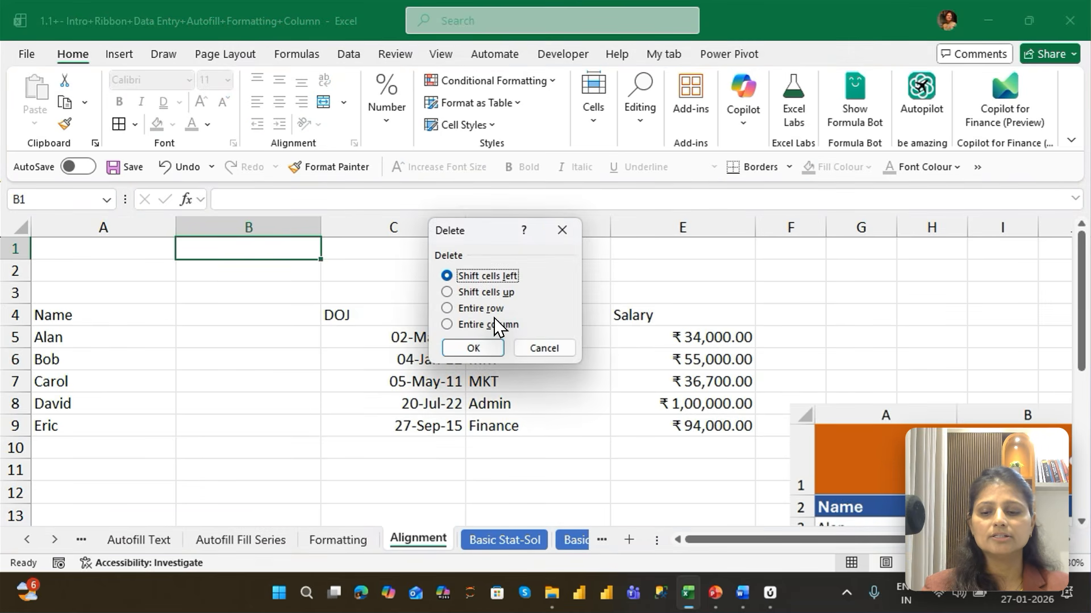
click(494, 324)
key(Return)
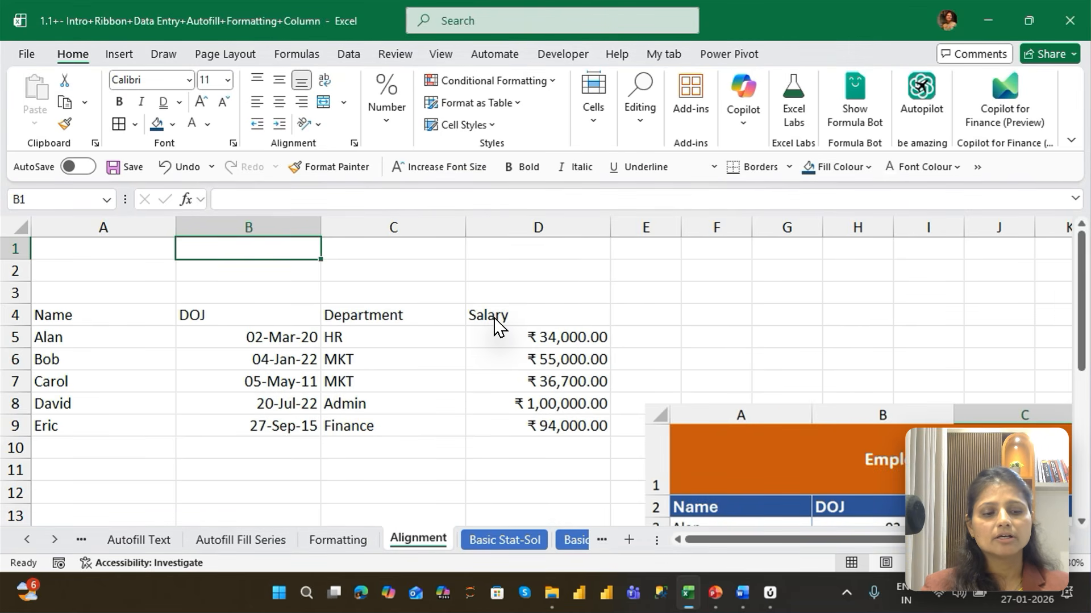
Step: Delete two of the blank rows above the header row, leaving a single one for a title
key(ctrl+minus)
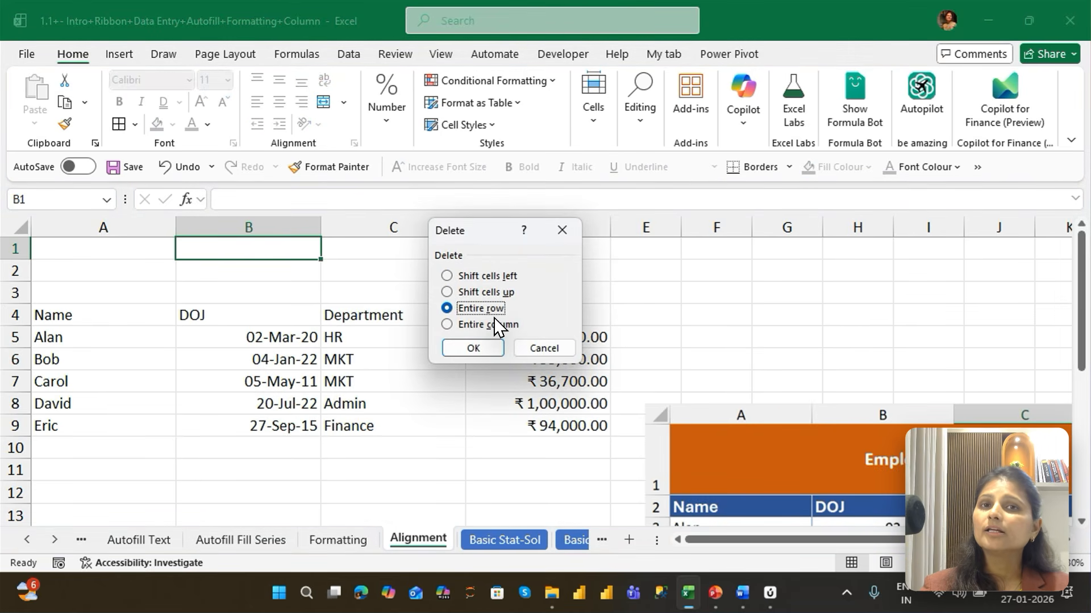
key(Return)
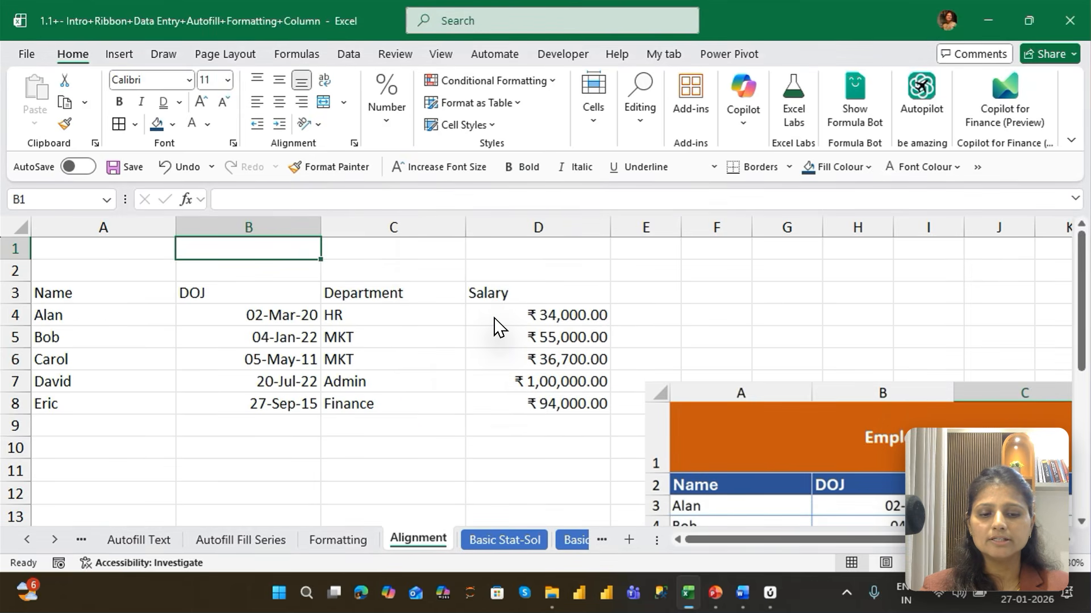
key(ctrl+minus)
key(r)
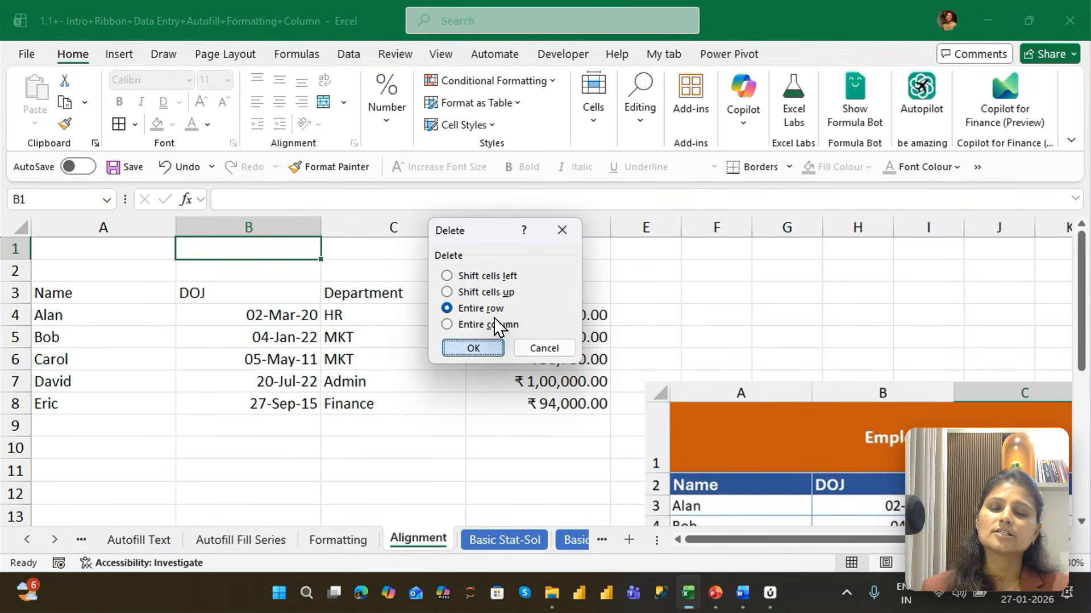
key(Return)
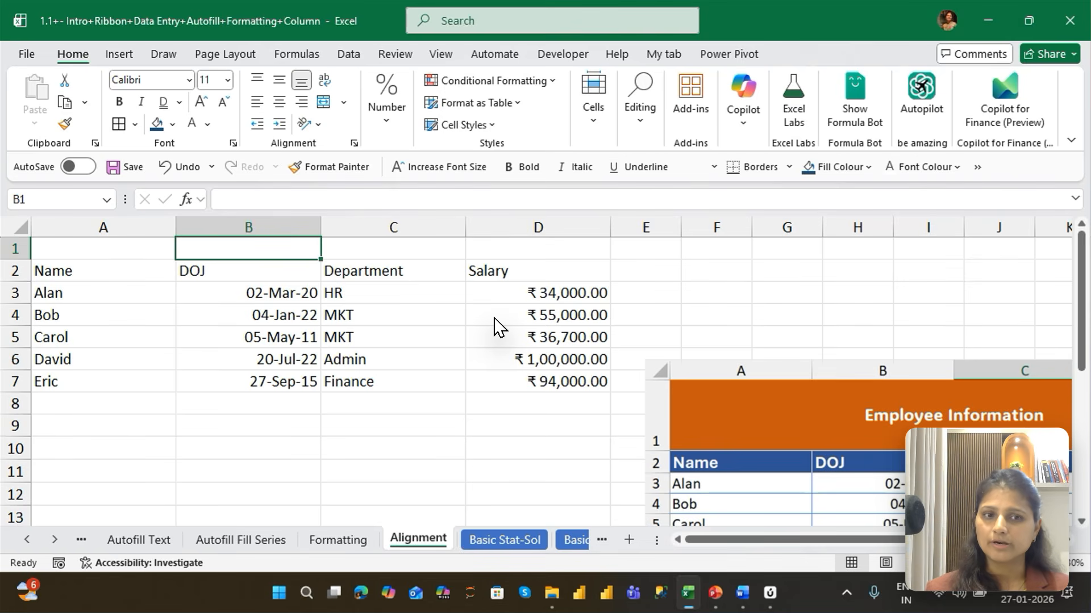
Step: Enter the title "Employee Information" in cell A1 above the table
key(Left)
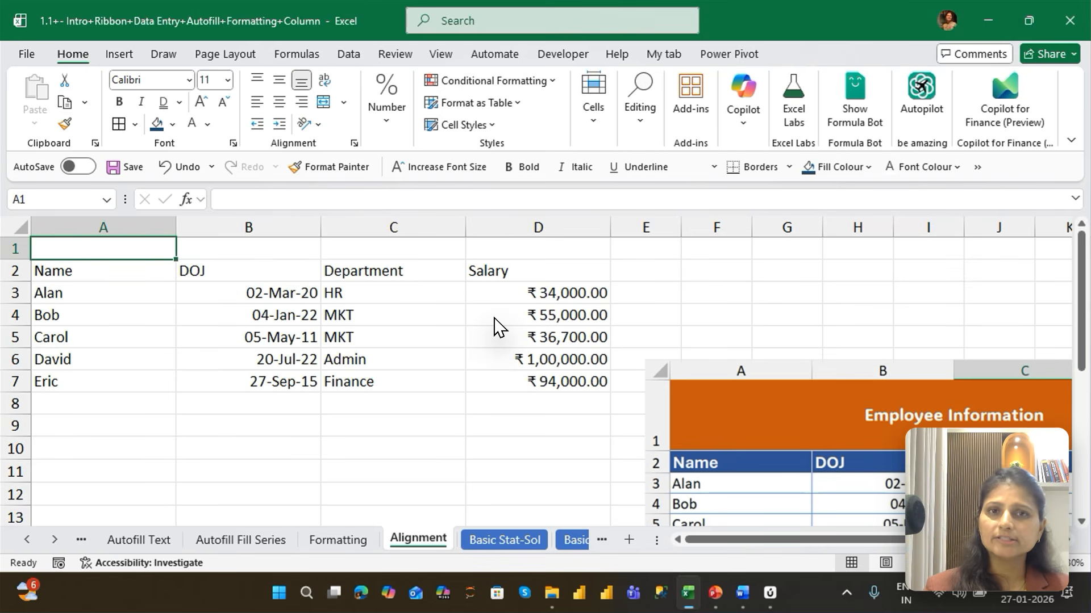
text(Employee)
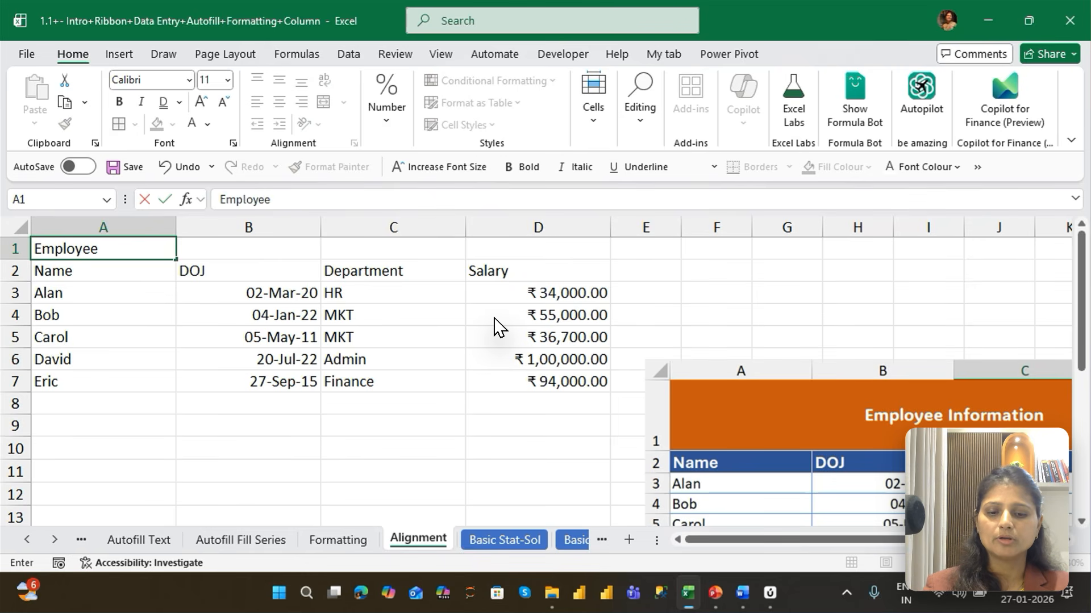
text( Informatio)
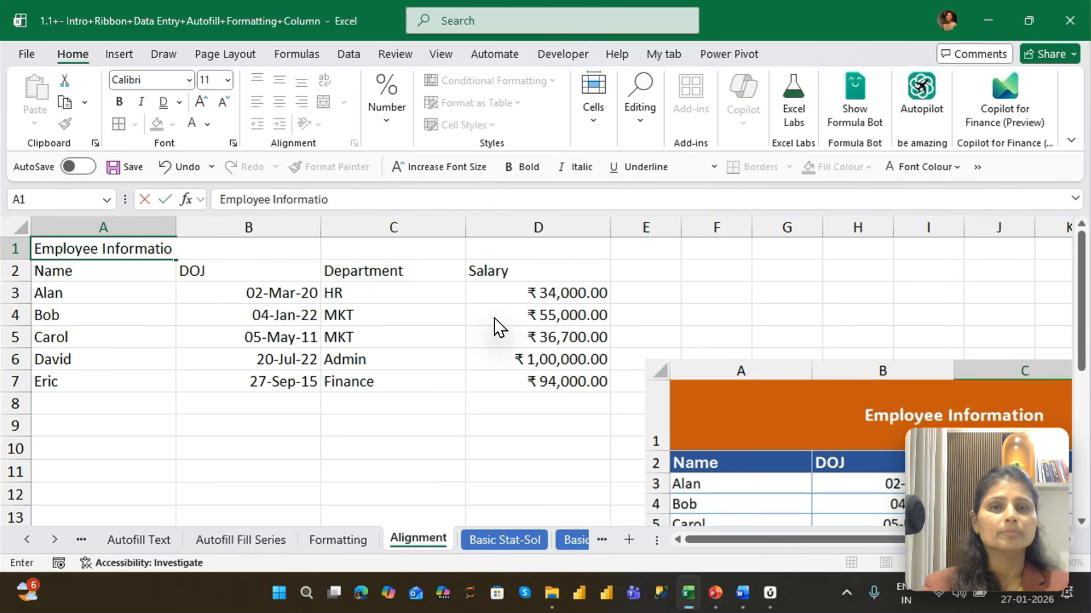
text(n)
key(Return)
Step: Try Merge & Centre on the title across cells A1:D1 and undo it
key(Up)
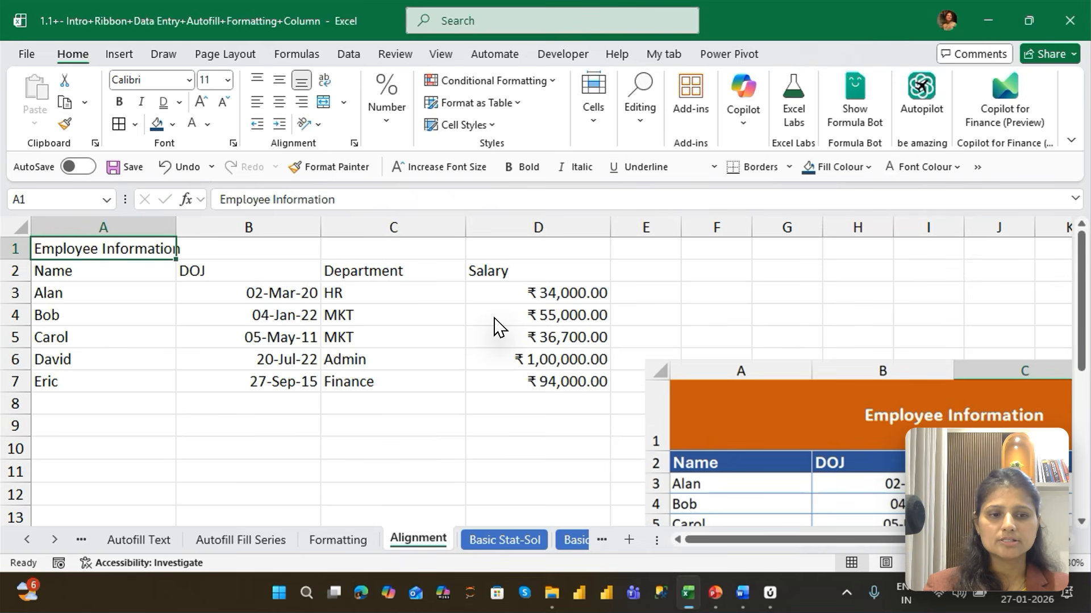
key(shift+Right)
key(shift+Right)
key(shift+Right)
key(shift+Right)
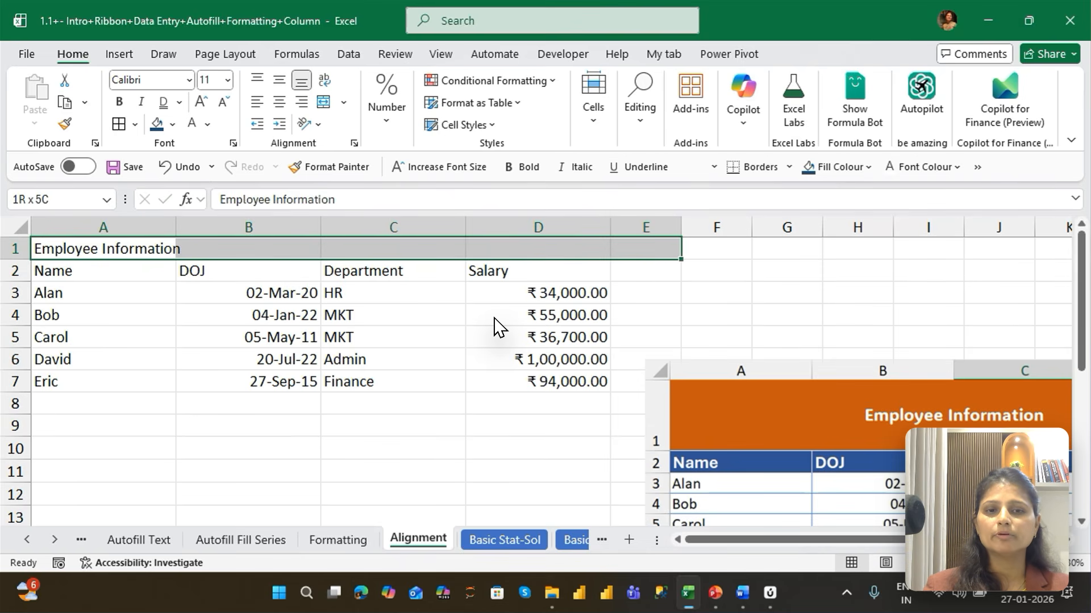
key(shift+Left)
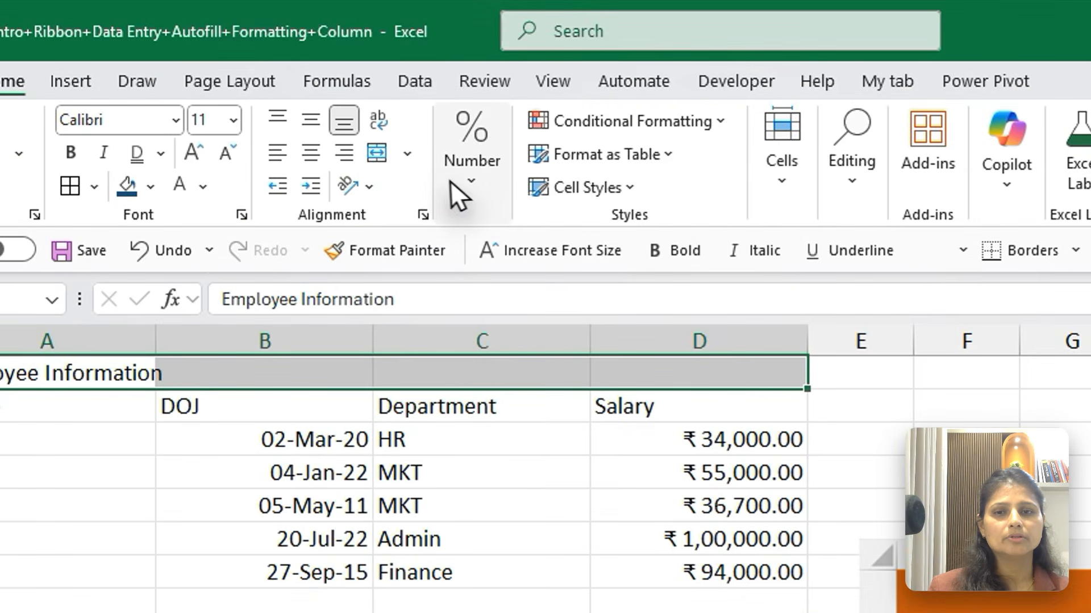
click(369, 116)
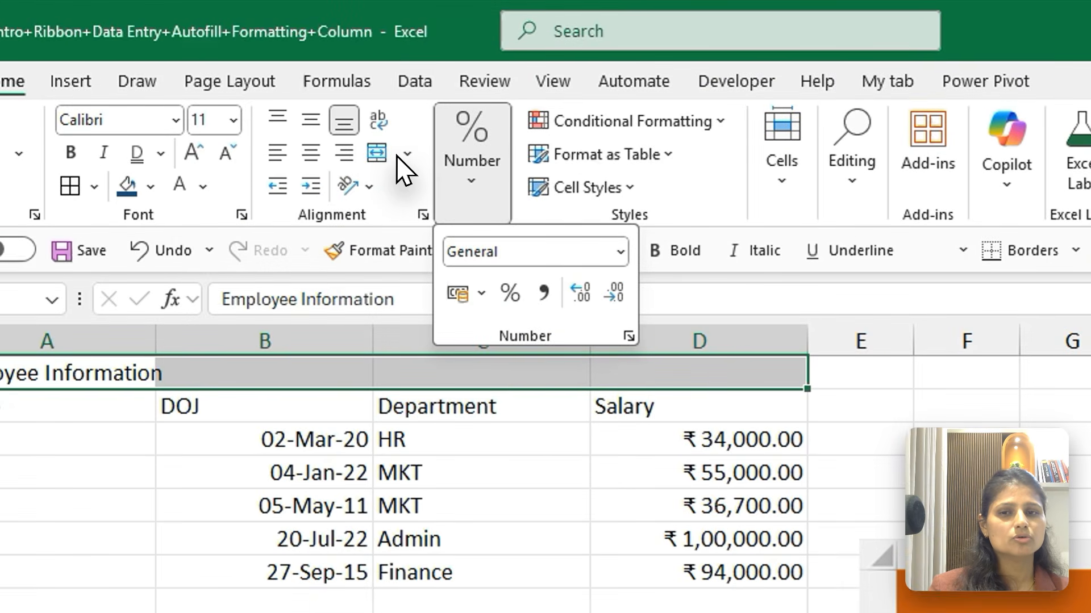
click(343, 103)
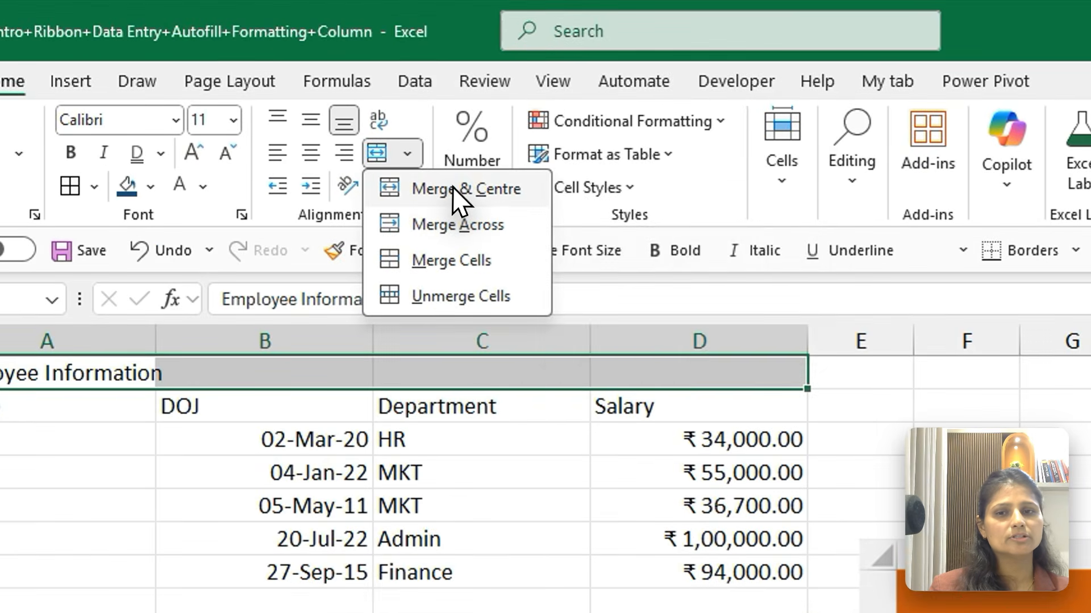
click(453, 188)
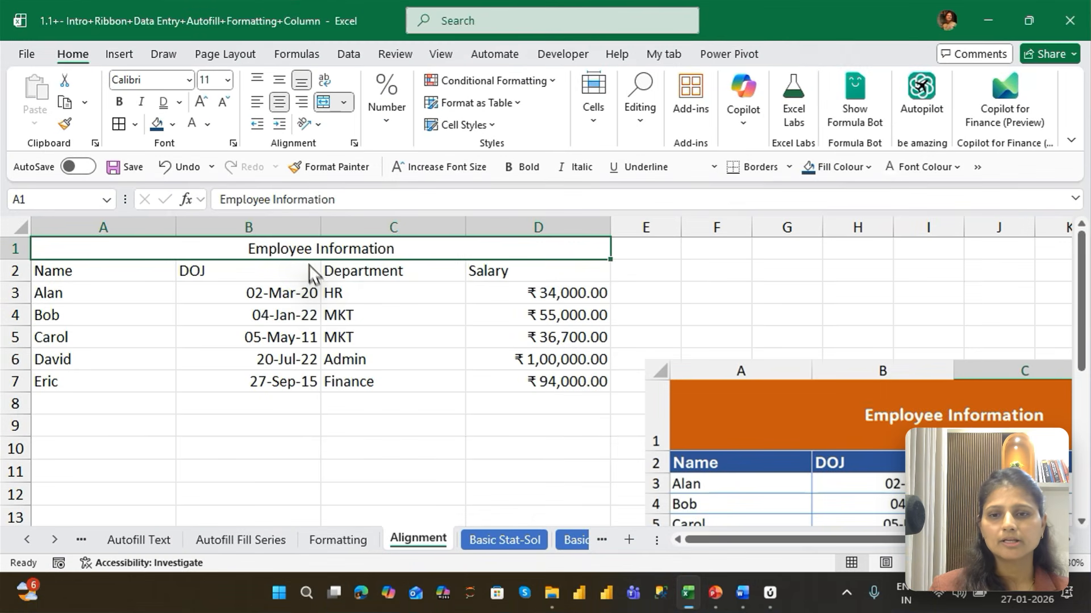
key(ctrl+z)
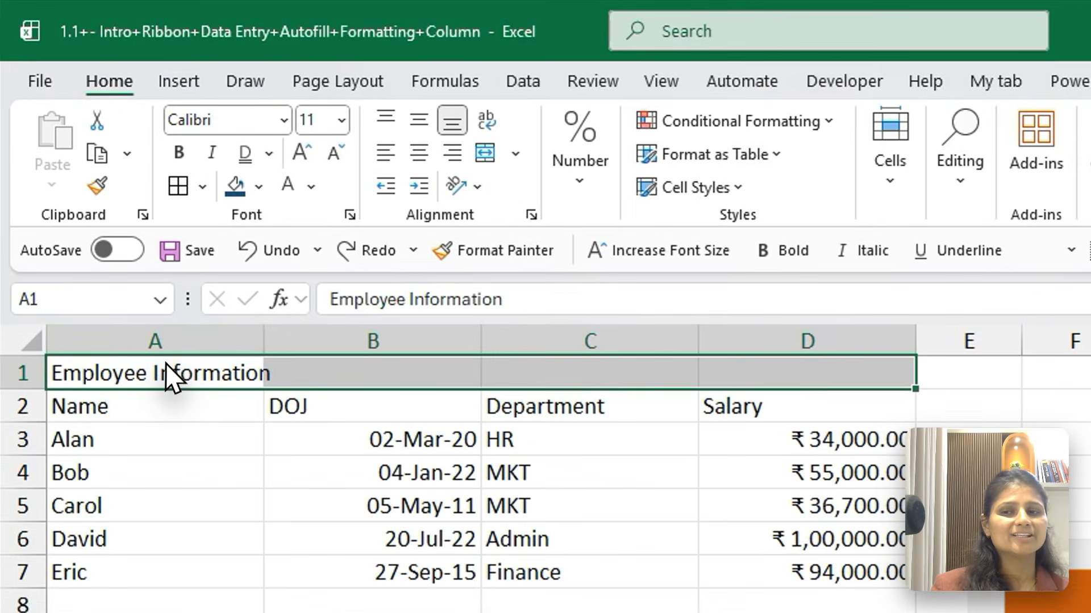
Step: Reselect A1:D1, apply Merge & Centre to the title once more, and undo that merge
click(166, 365)
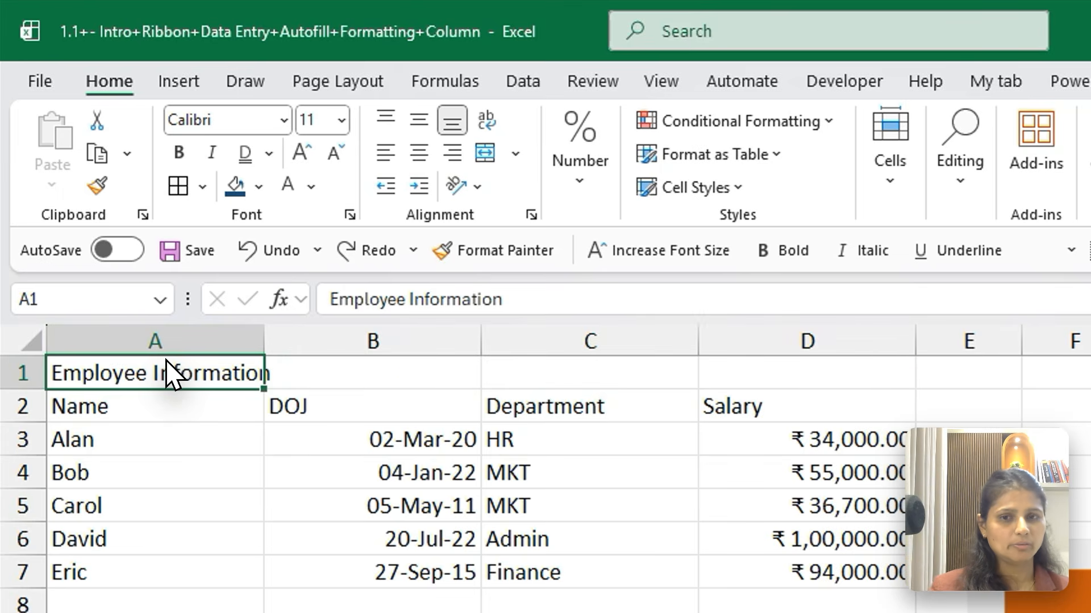
key(shift+Right)
key(shift+Right)
key(shift+Right)
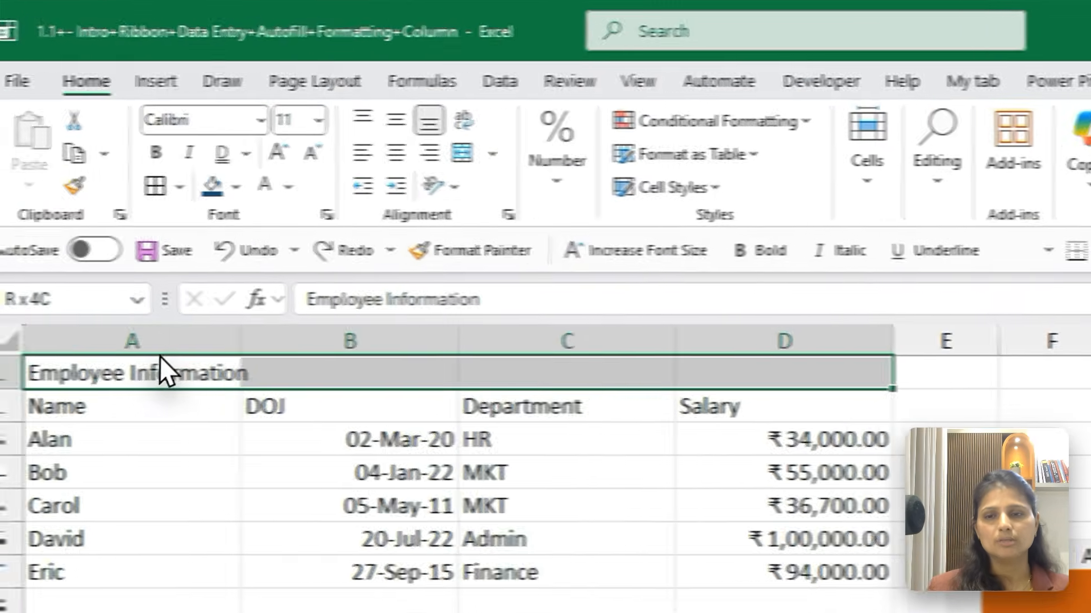
click(344, 102)
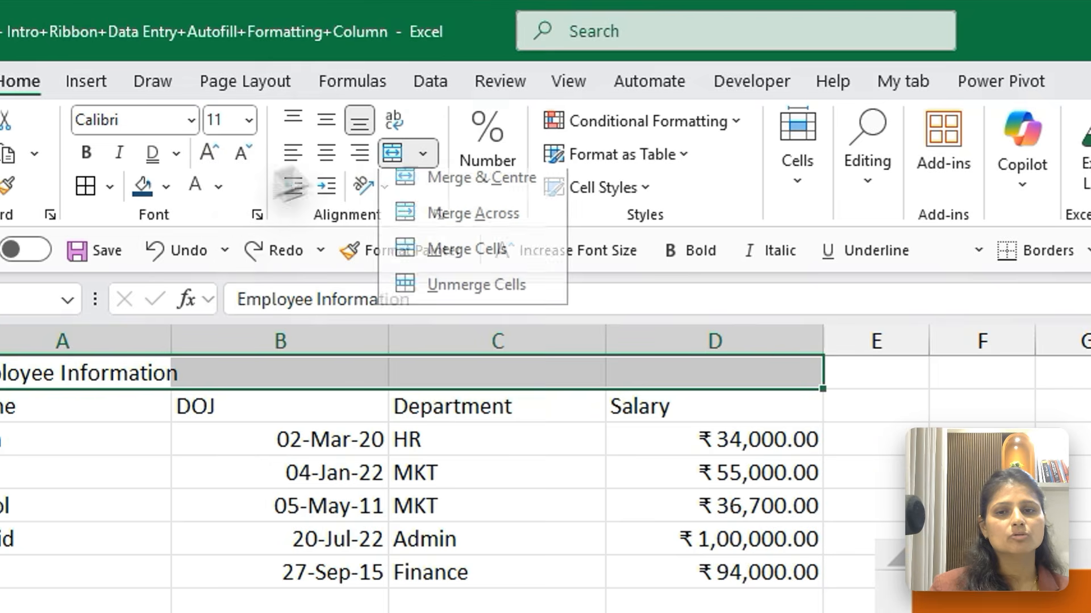
click(461, 196)
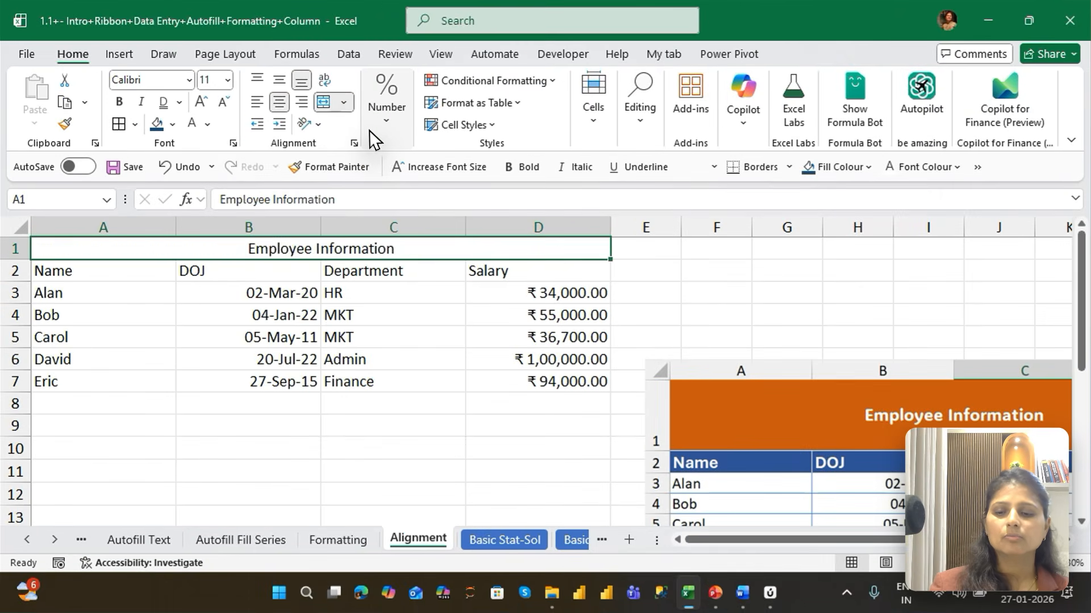
key(ctrl+z)
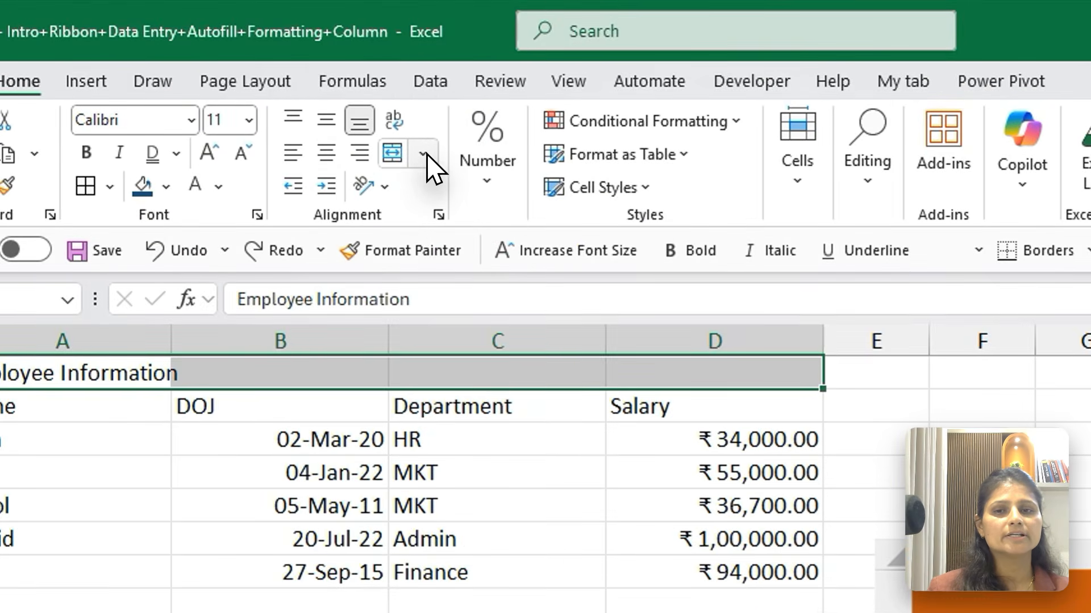
Step: Apply Merge Across to A1:D1 and align the title to the horizontal centre and vertical middle
click(417, 150)
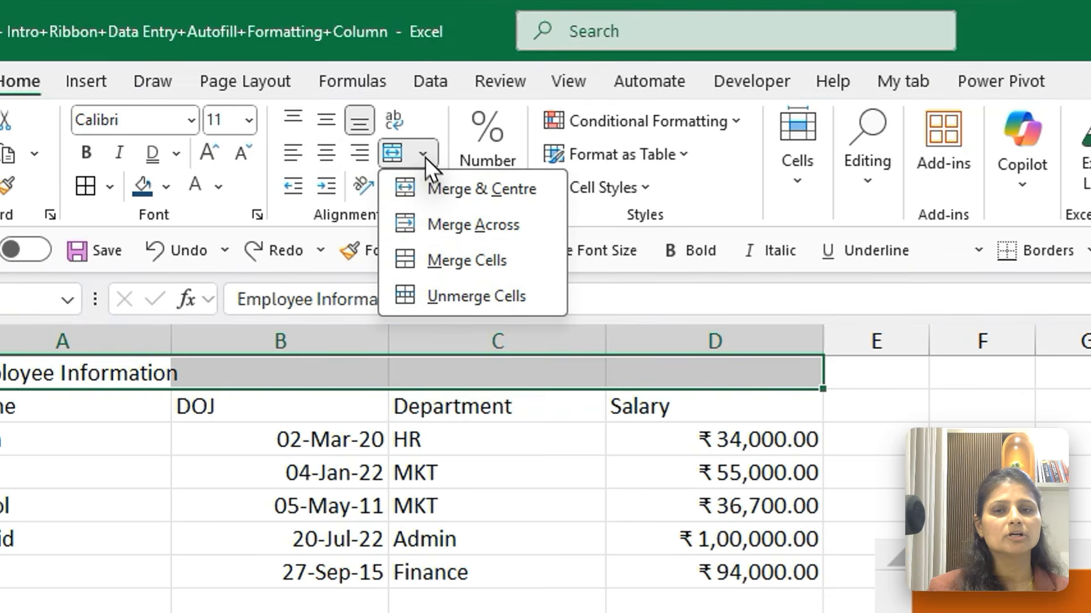
click(440, 223)
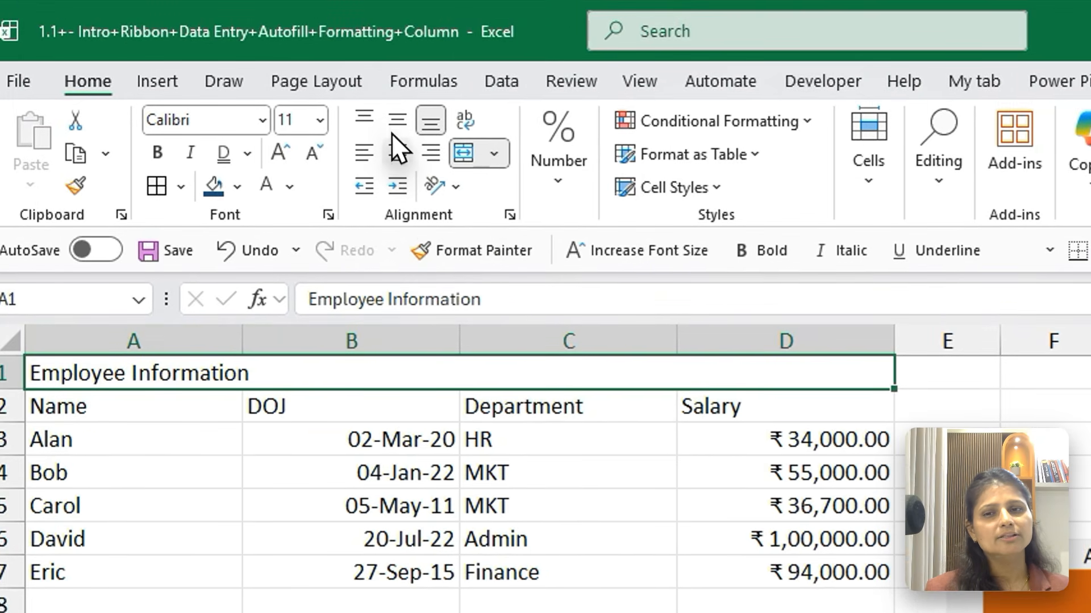
click(398, 152)
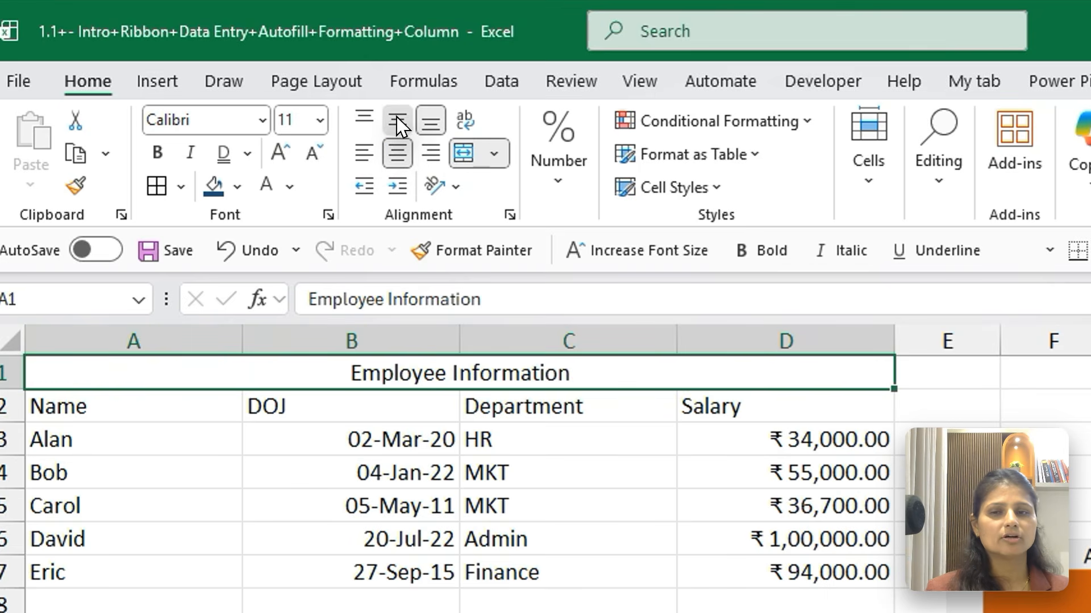
click(396, 121)
Step: Toggle Merge & Centre off for the title in A1:D1 and reapply it
click(494, 153)
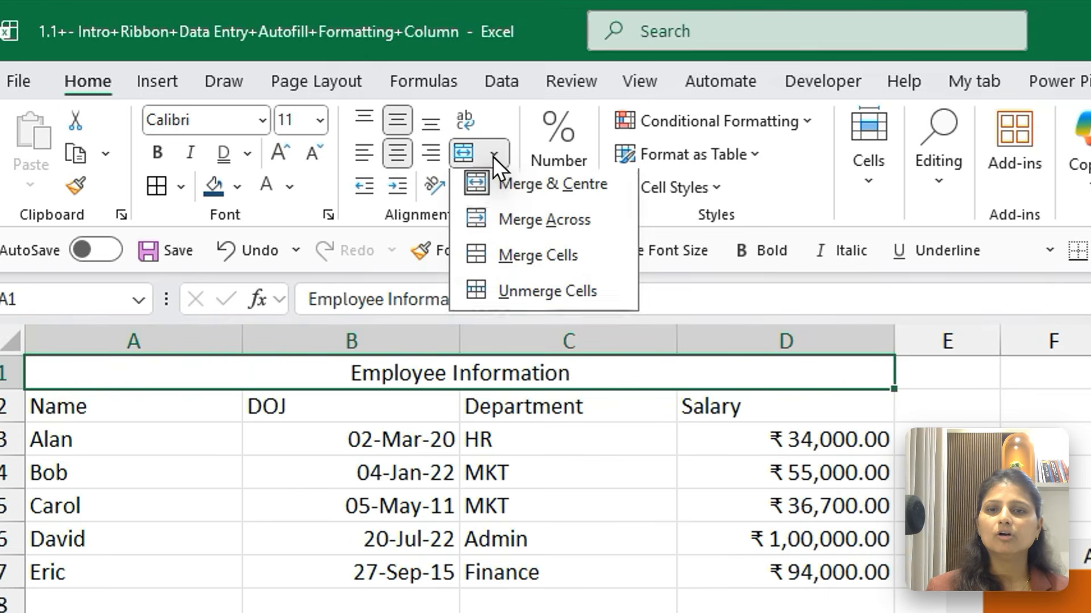
click(529, 190)
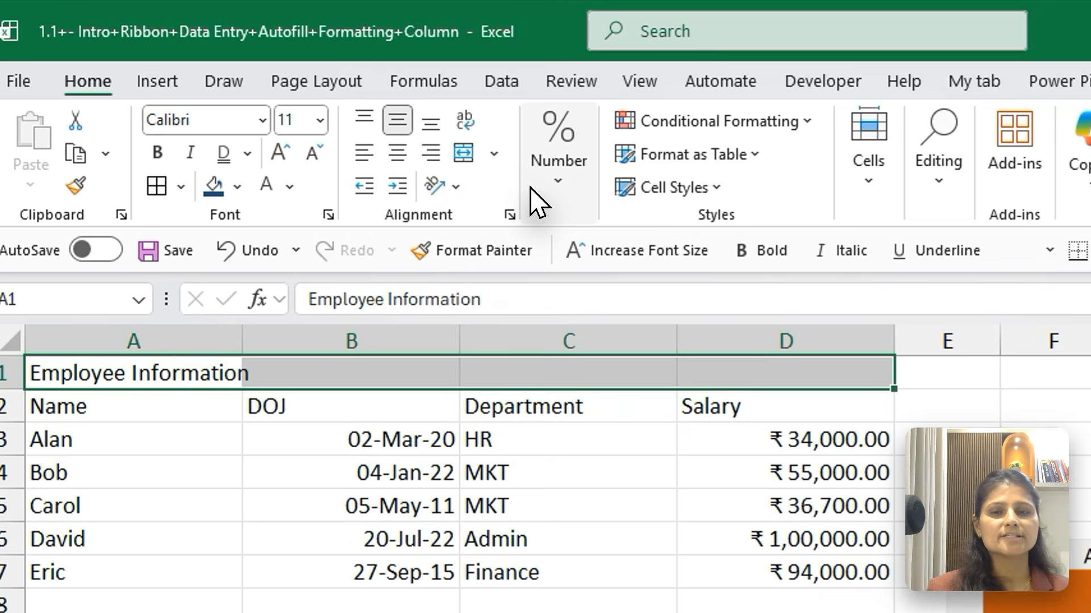
click(534, 198)
click(487, 159)
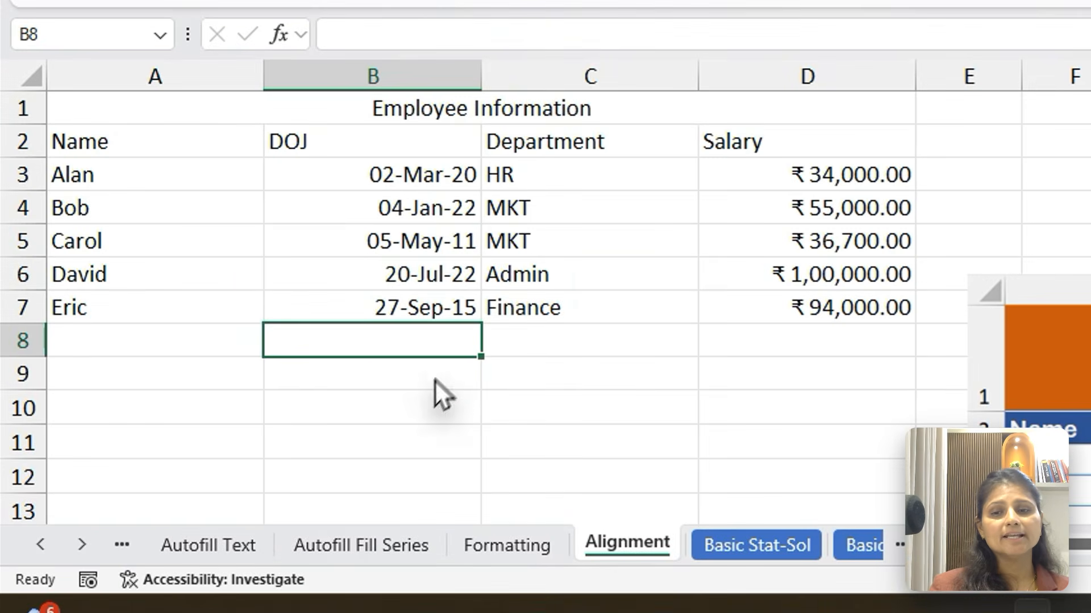
Step: Copy the Name column cells A2:A7 and paste them below the table starting at A10
drag(128, 145, 136, 314)
key(ctrl+c)
key(Down)
key(Down)
key(Down)
key(Down)
key(Down)
key(Down)
key(Down)
key(Down)
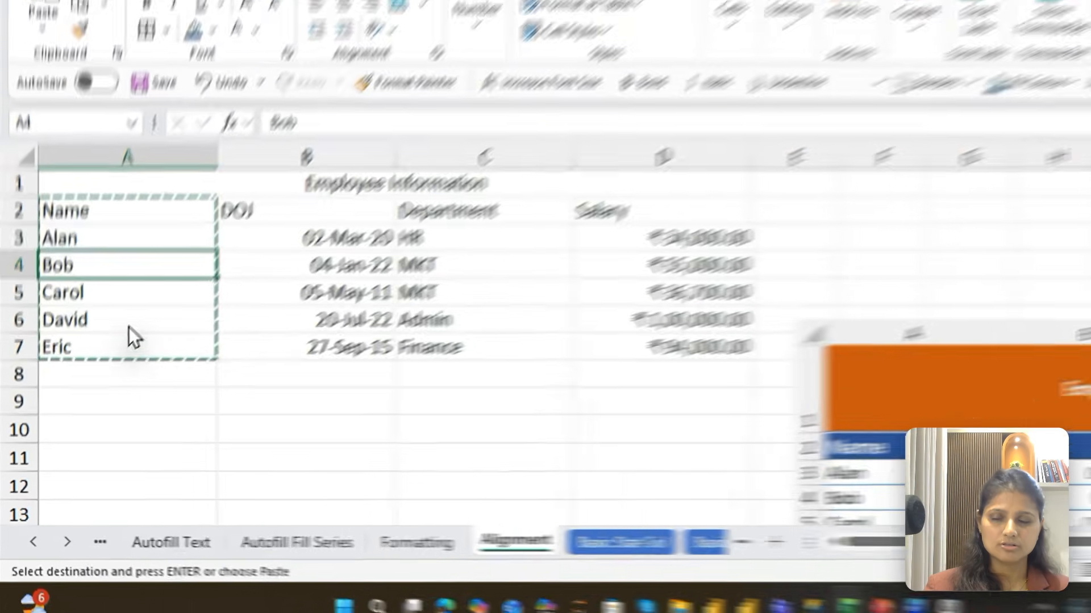
key(ctrl+v)
Step: Try Merge & Centre on the whole block A10:C15, accept the warning, and undo the merge
key(Down)
key(Down)
key(Down)
key(Down)
key(Down)
key(Down)
key(Down)
key(Down)
key(Down)
key(Up)
key(Up)
key(Up)
key(Up)
key(Up)
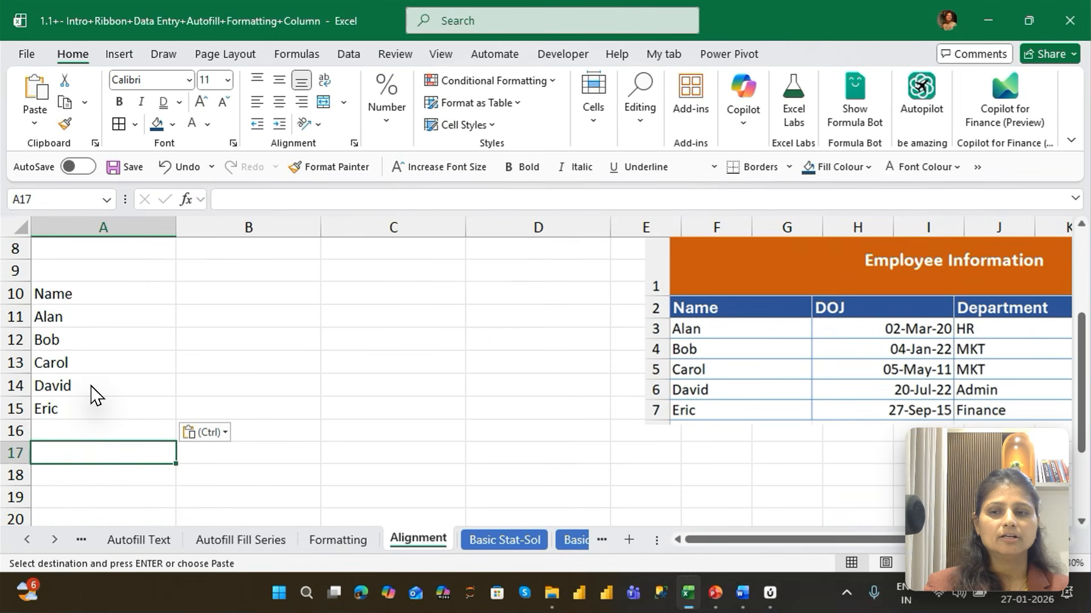
key(Up)
key(Up)
key(Up)
key(Up)
key(shift+Right)
key(shift+Right)
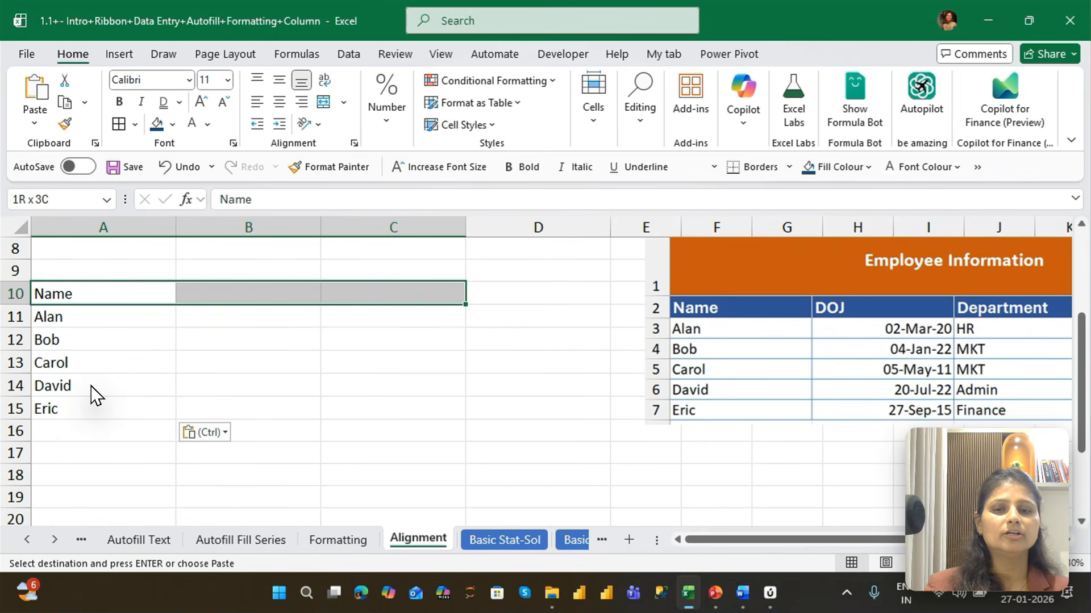
key(shift+Down)
key(shift+Down)
key(shift+Down)
key(shift+Down)
key(shift+Down)
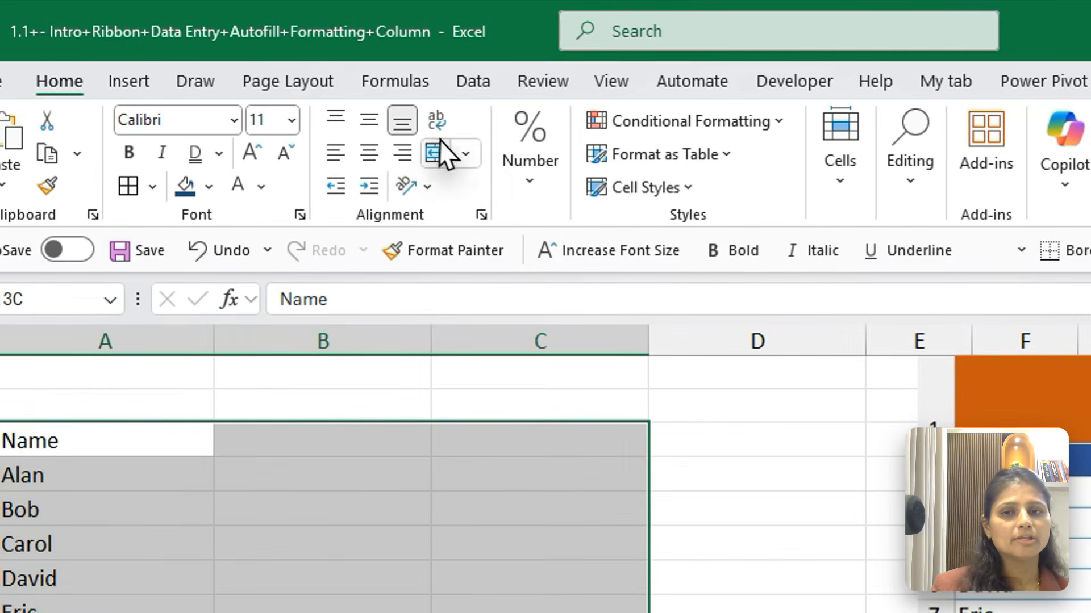
click(468, 153)
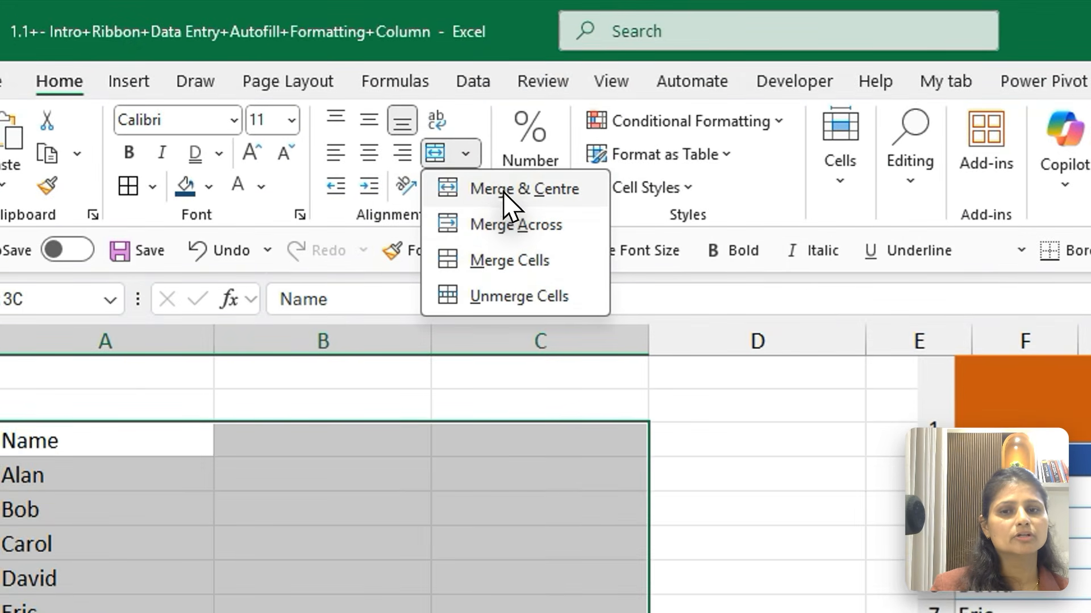
click(503, 189)
click(707, 509)
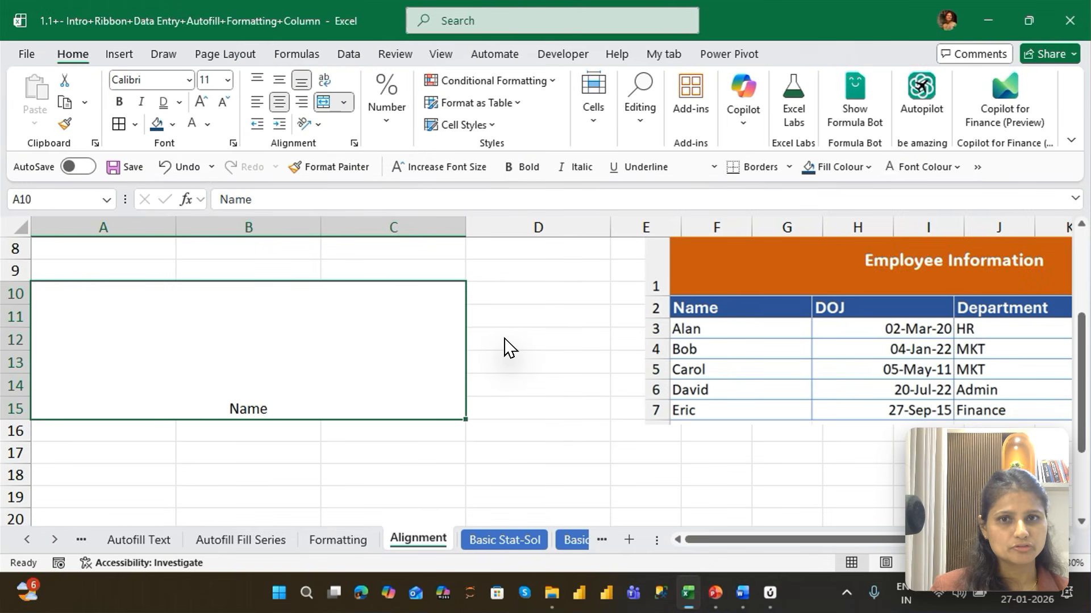
key(ctrl+z)
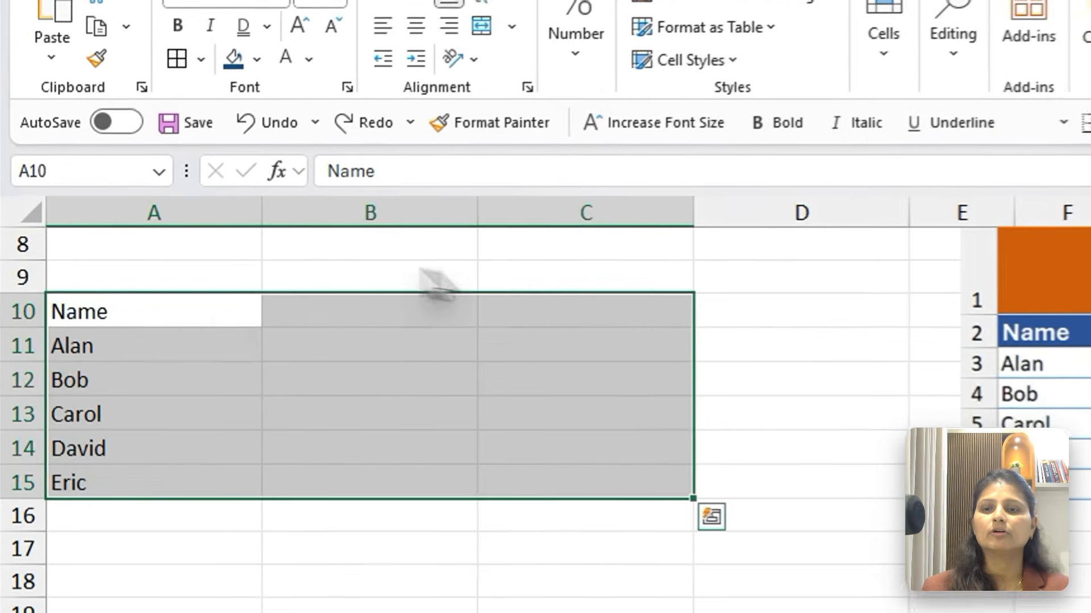
Step: Merge and centre A10:C10, A11:C11 and A12:C12 one row at a time, and undo all three merges
drag(102, 294, 392, 294)
click(343, 102)
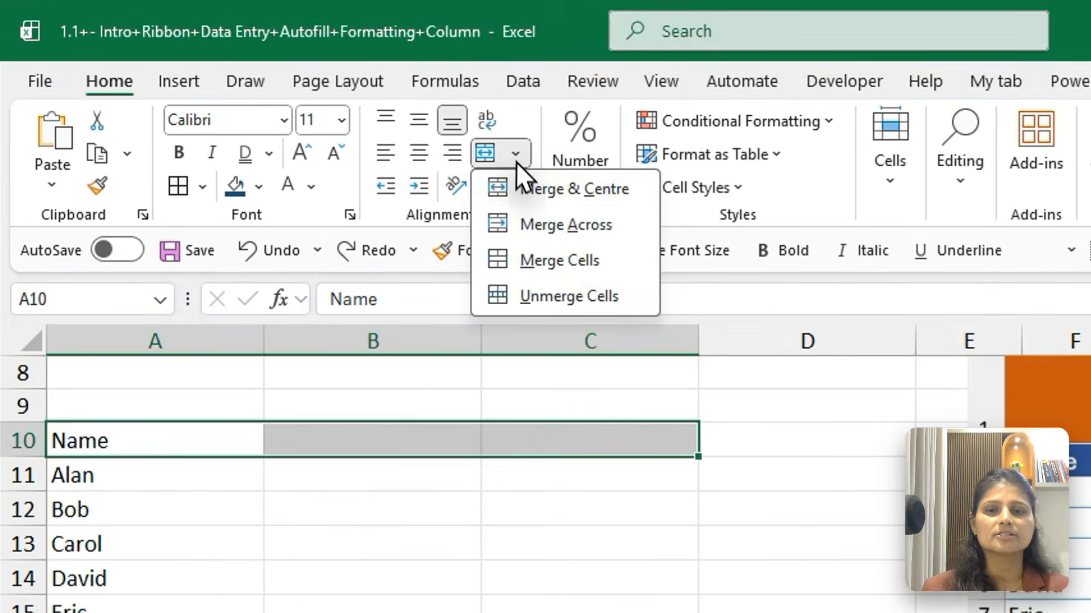
click(378, 128)
drag(71, 327, 614, 321)
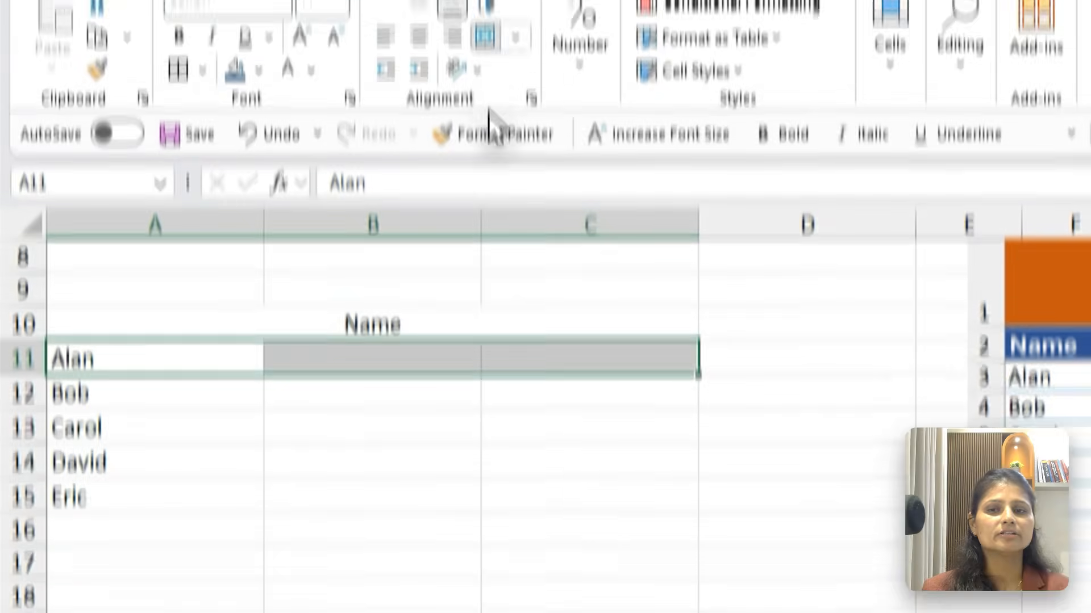
click(485, 37)
drag(85, 393, 688, 388)
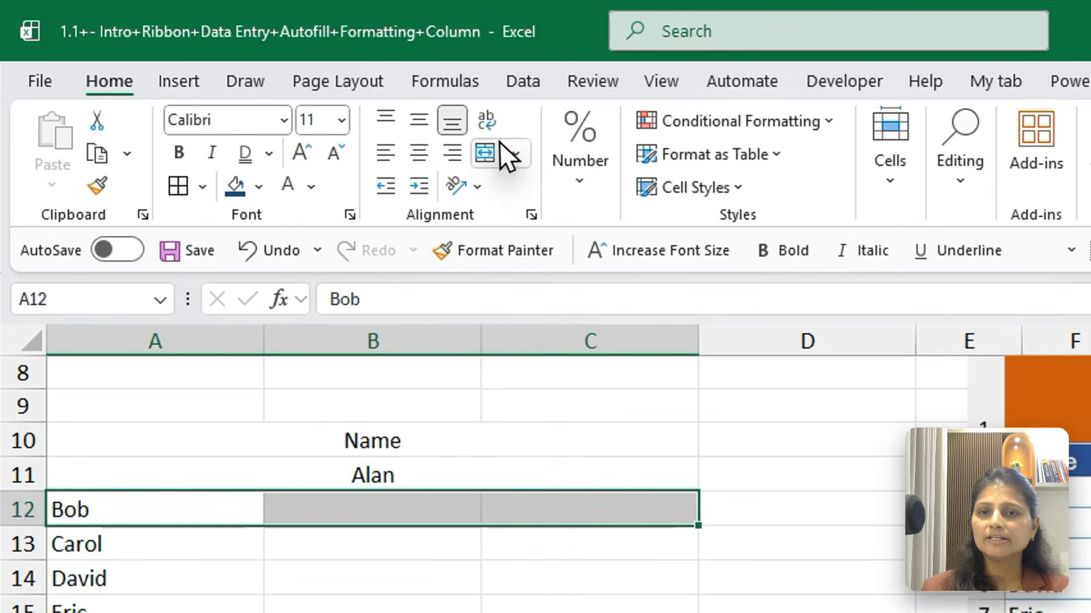
click(483, 140)
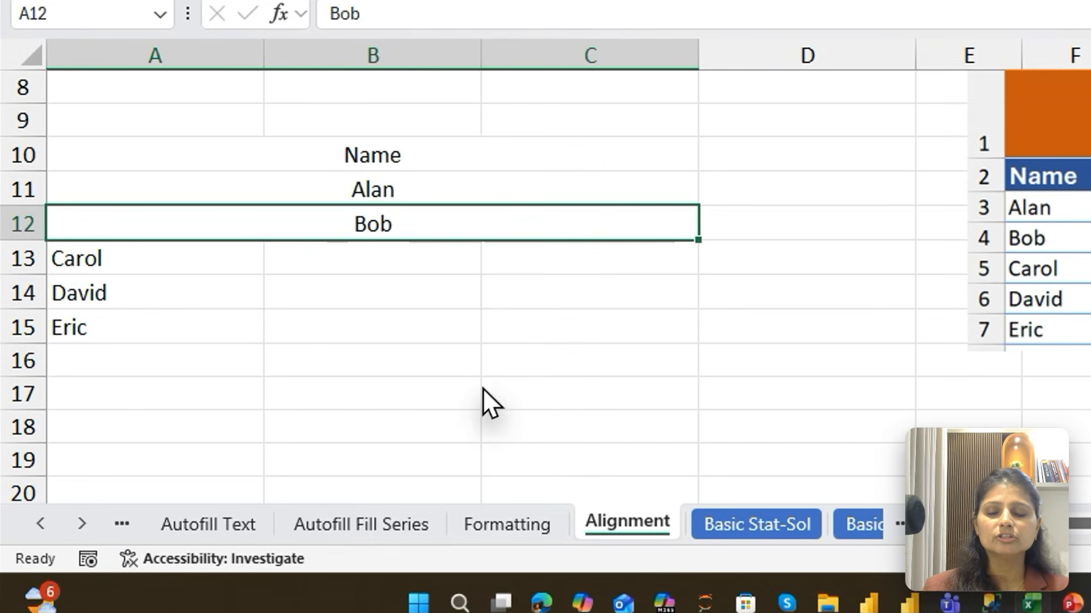
click(485, 386)
key(ctrl+z)
key(ctrl+z)
key(ctrl+z)
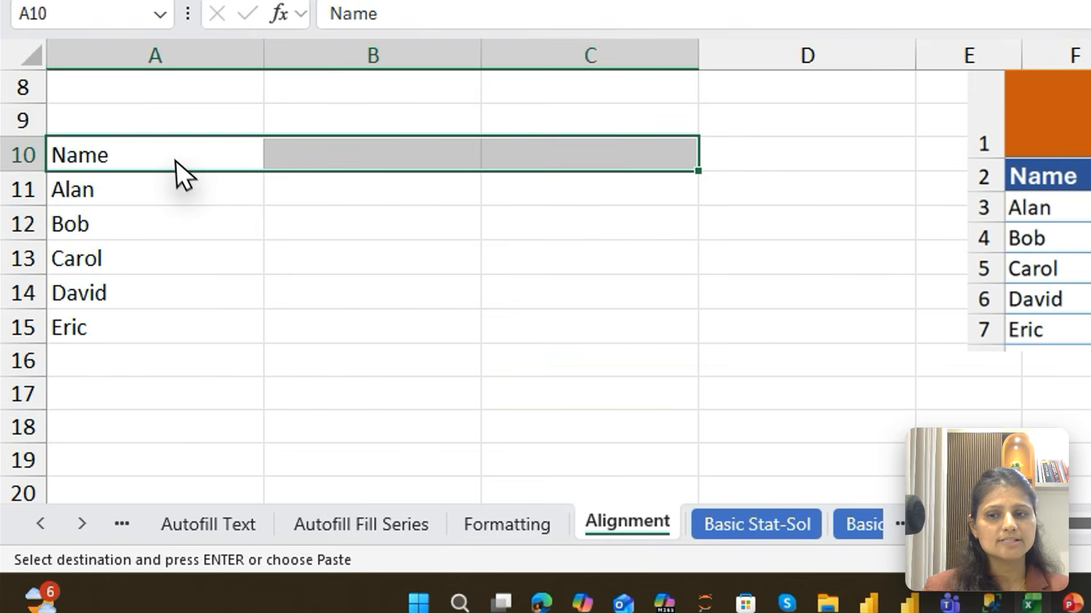
Step: Apply Merge Across to A10:C15 so that each row of the copied name list is merged separately
click(169, 147)
drag(169, 145, 562, 329)
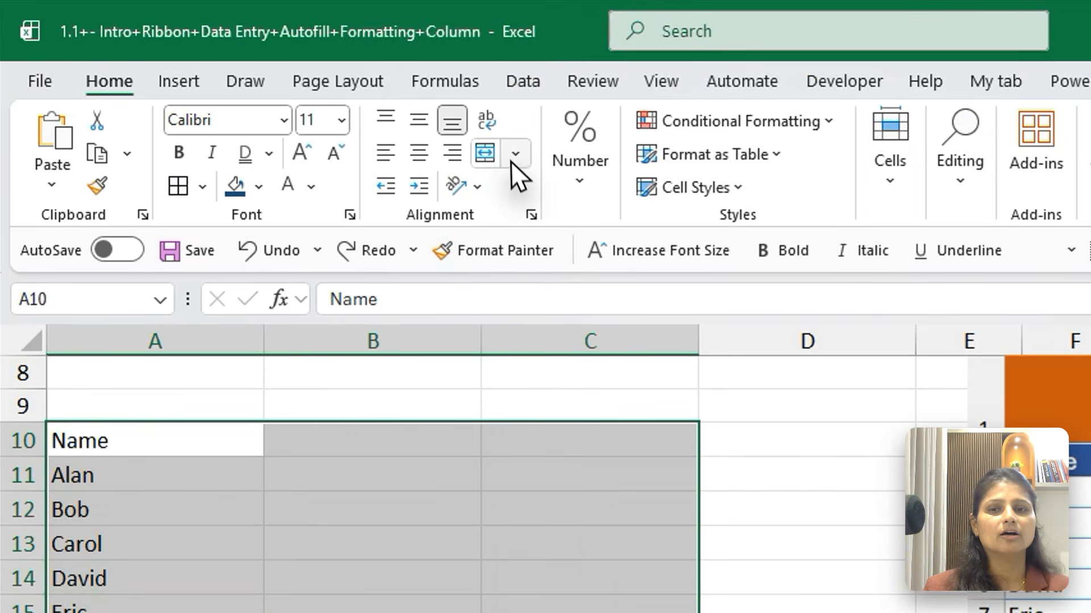
click(515, 152)
click(562, 226)
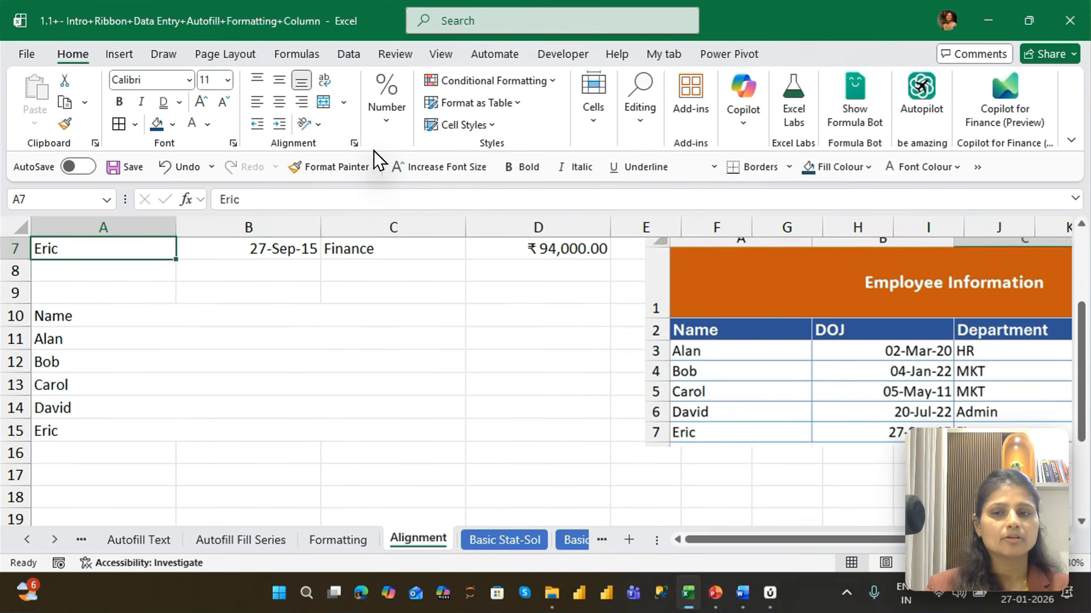
Step: Fill the merged title cell A1 "Employee Information" with the gold theme colour
key(Up)
key(Up)
key(Up)
key(Up)
key(Up)
key(Up)
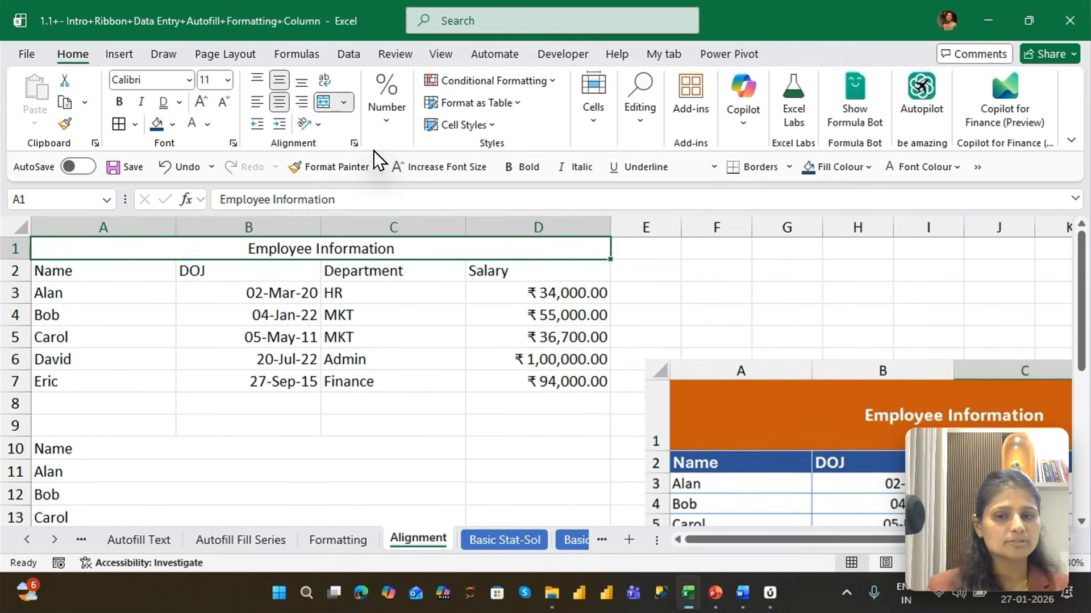
key(Down)
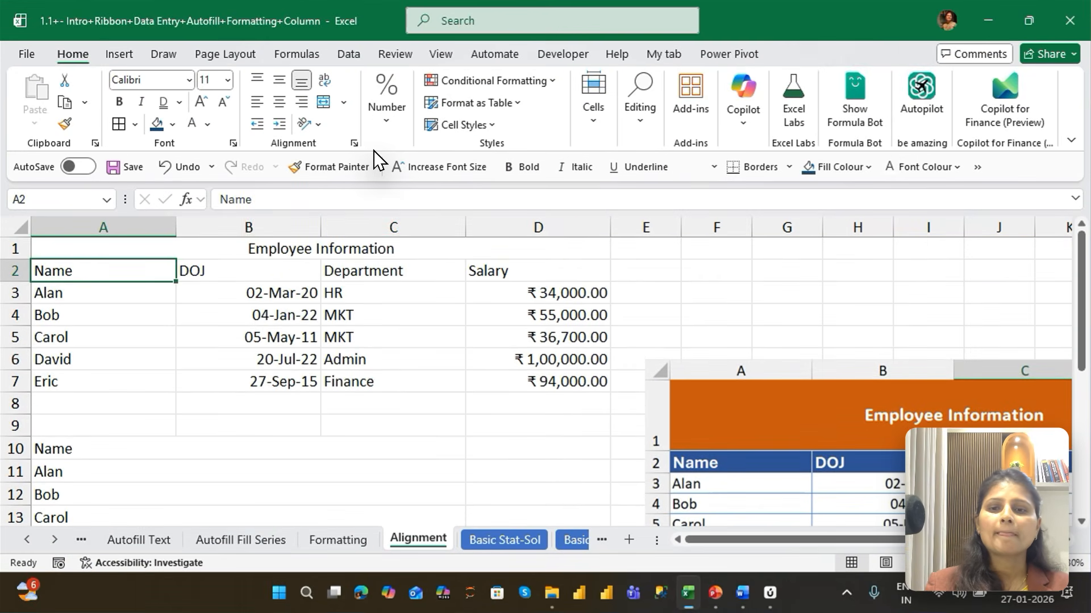
key(Up)
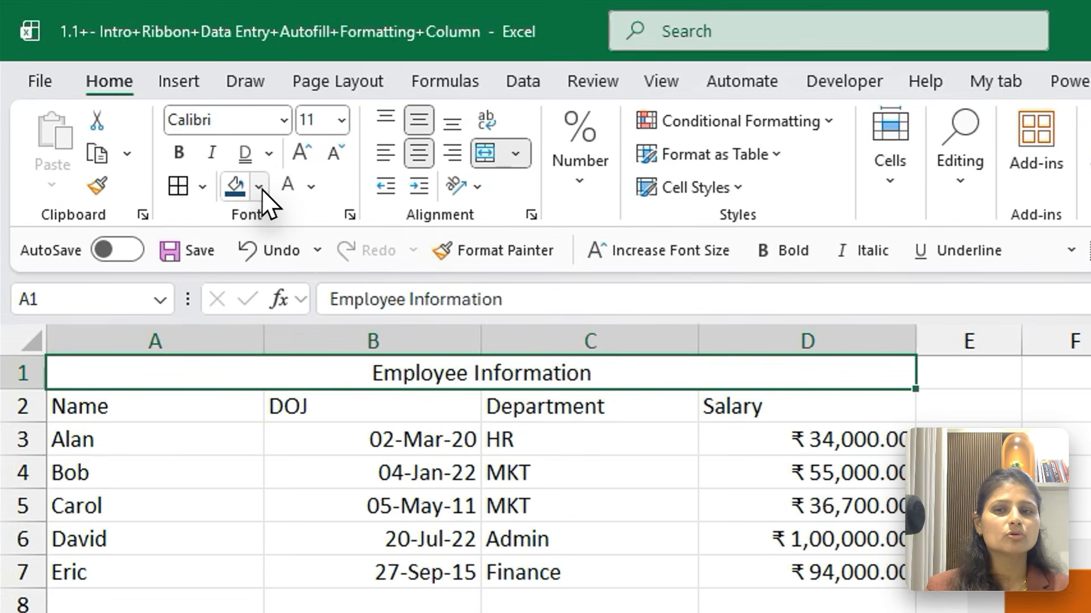
click(260, 188)
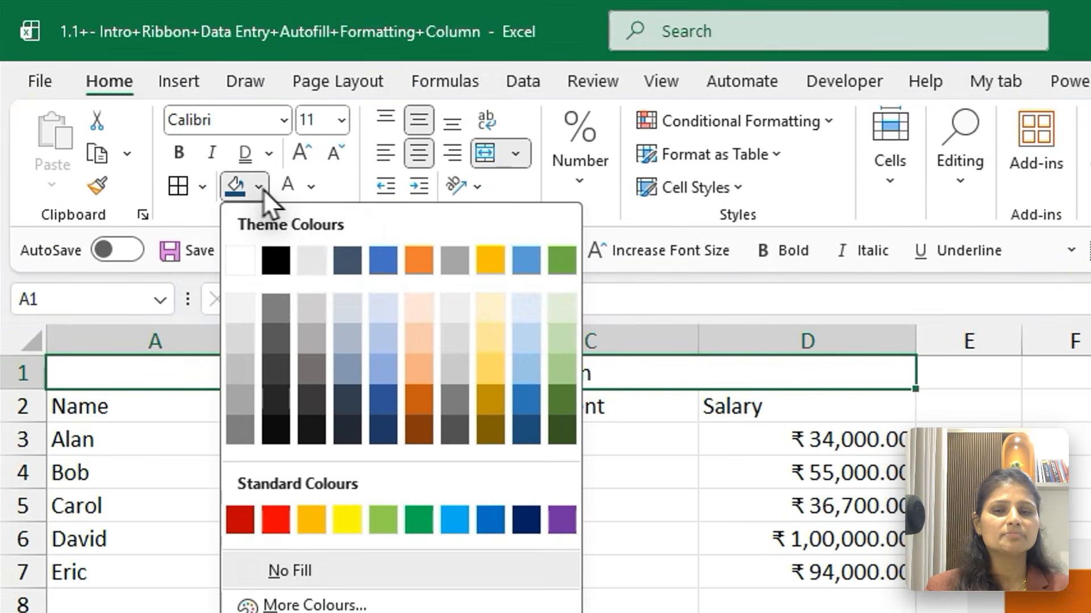
click(489, 268)
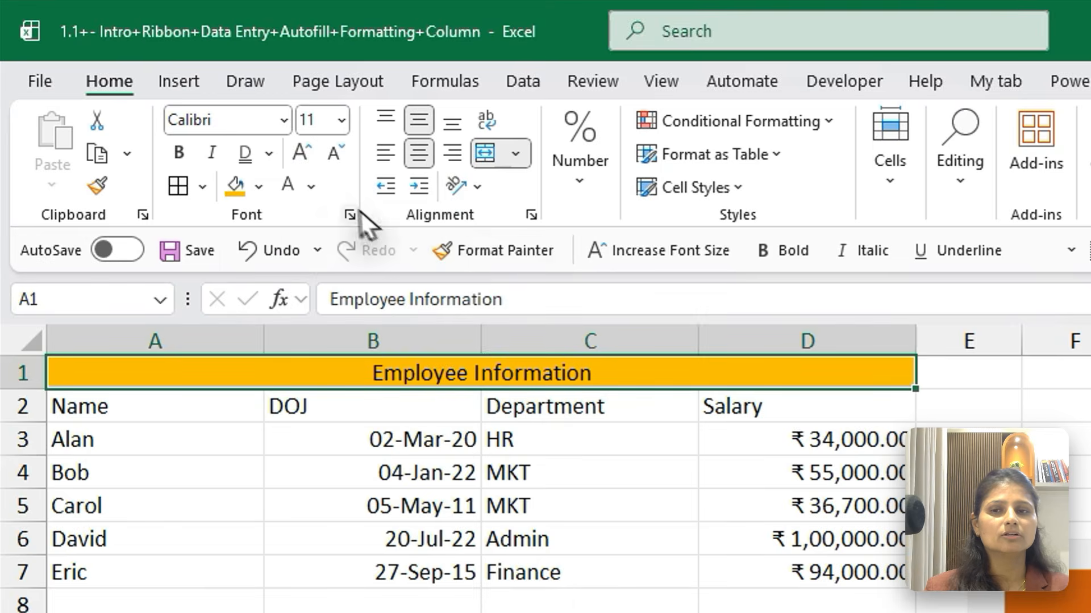
Step: Make the "Employee Information" title in A1 blue and bold
click(312, 188)
click(433, 297)
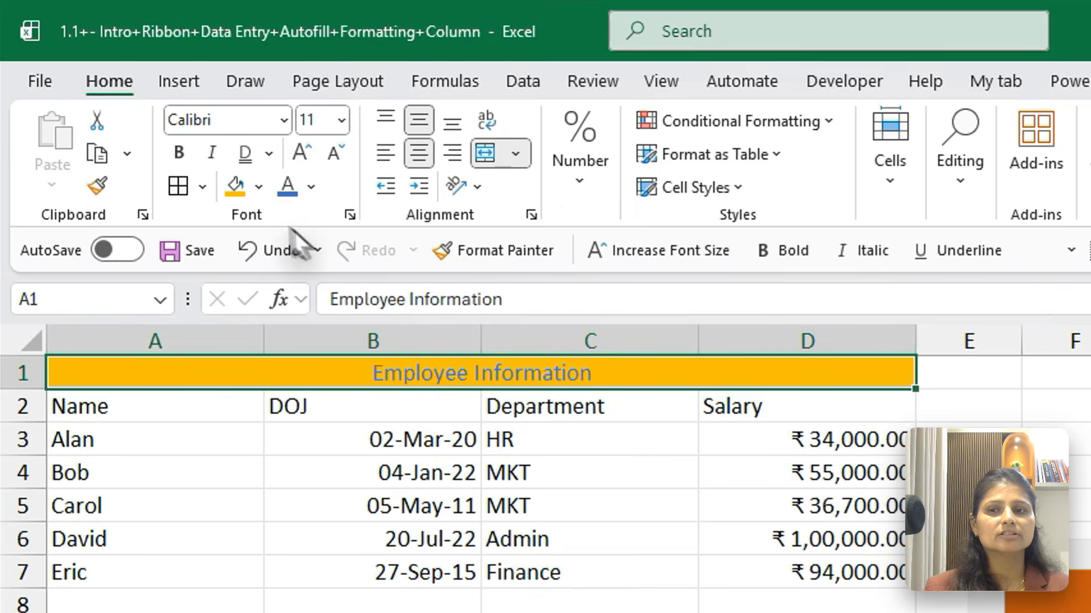
click(176, 158)
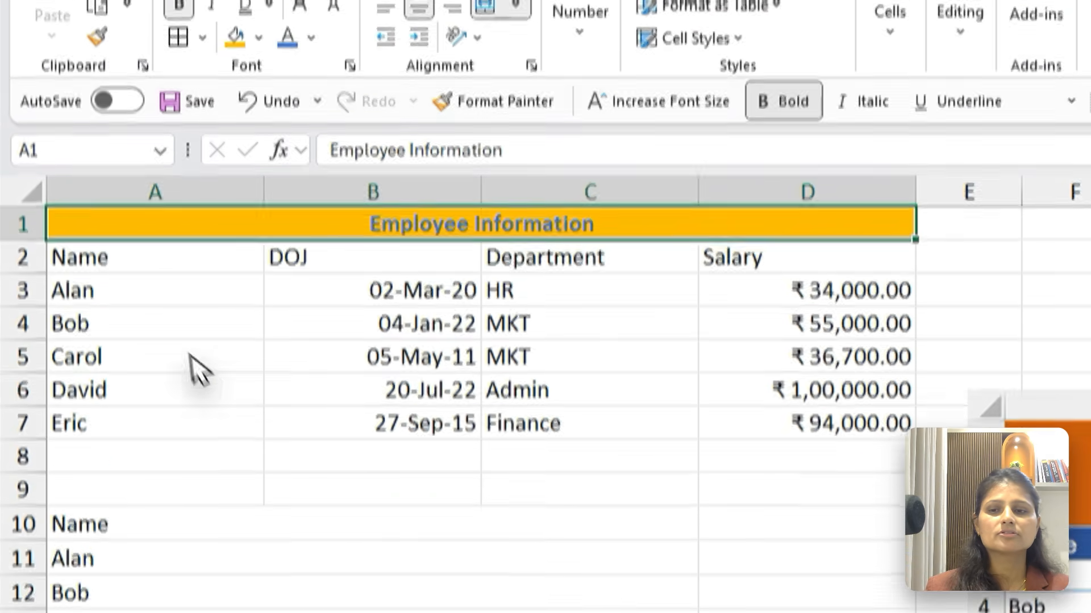
drag(162, 271, 764, 435)
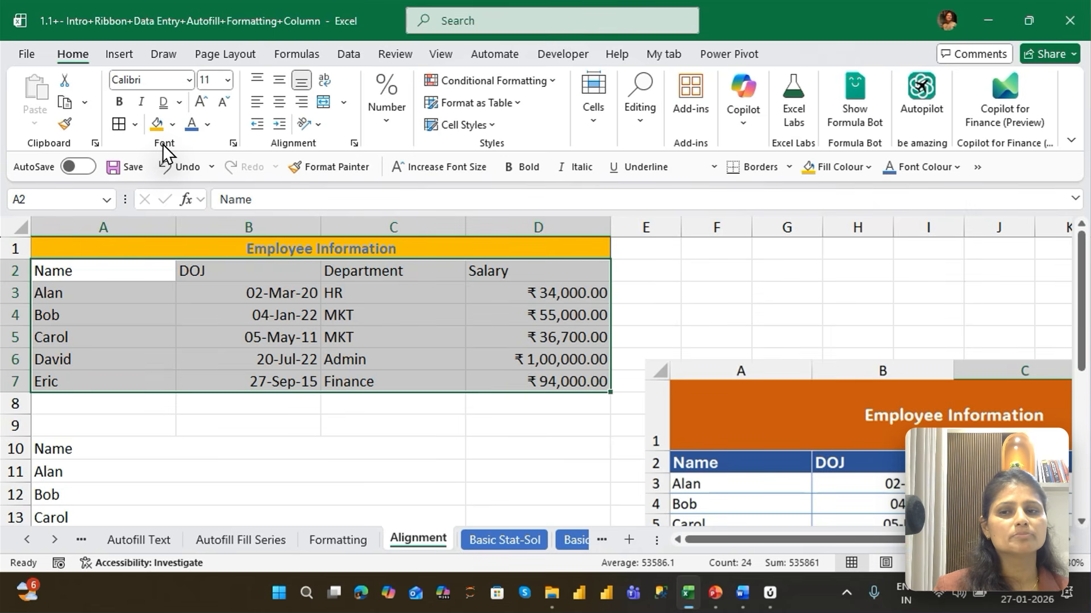
click(593, 107)
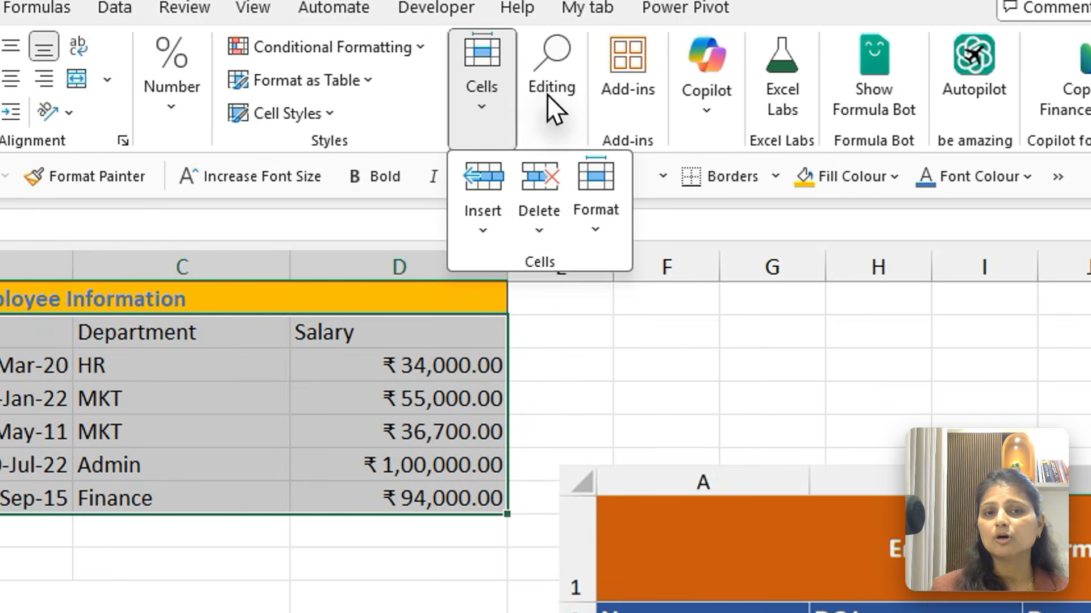
click(640, 112)
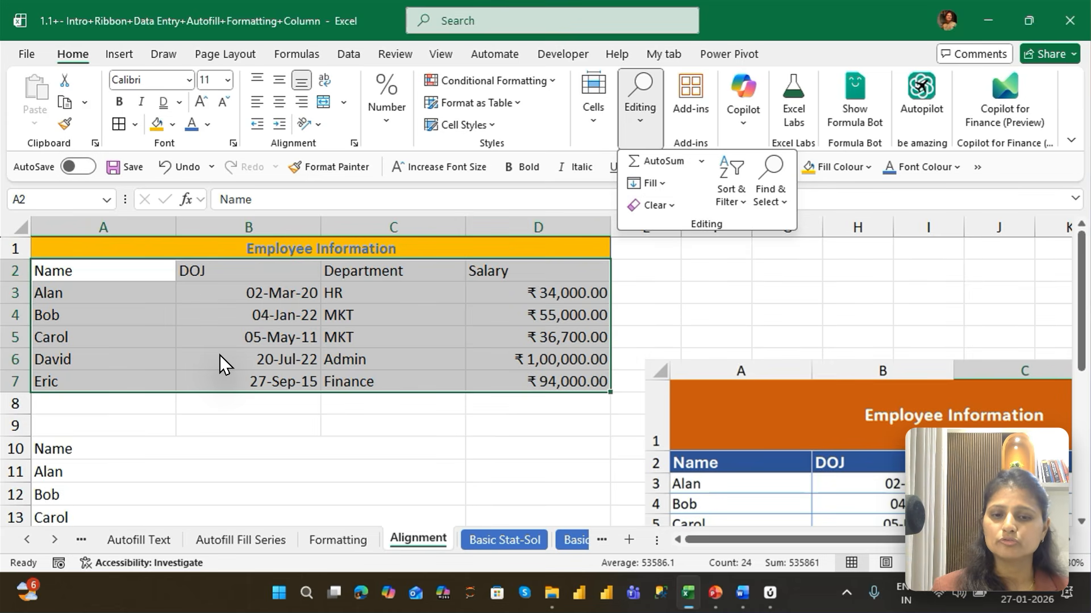
key(Escape)
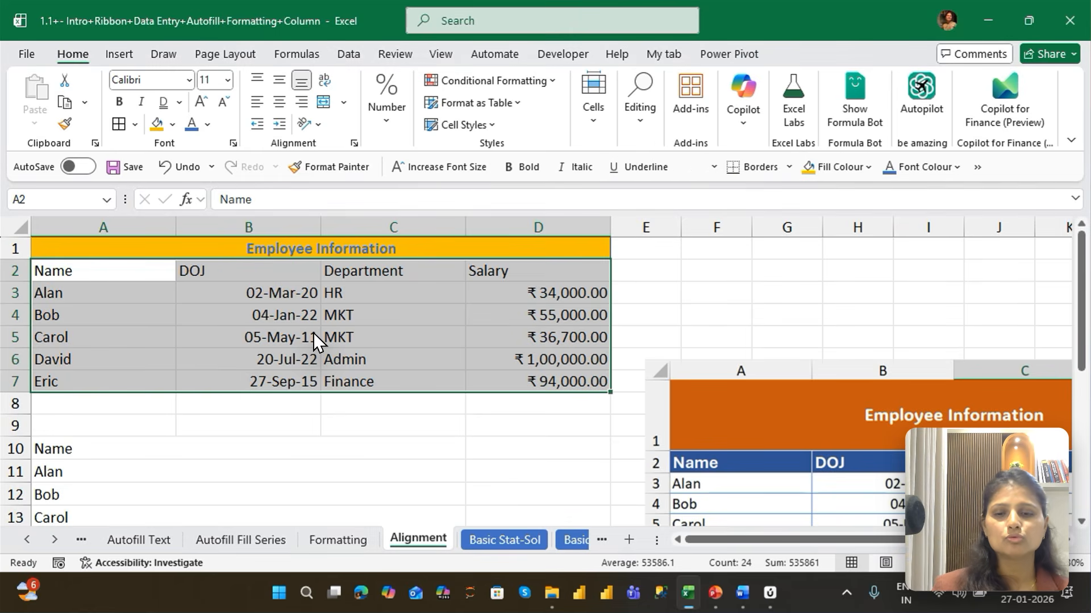
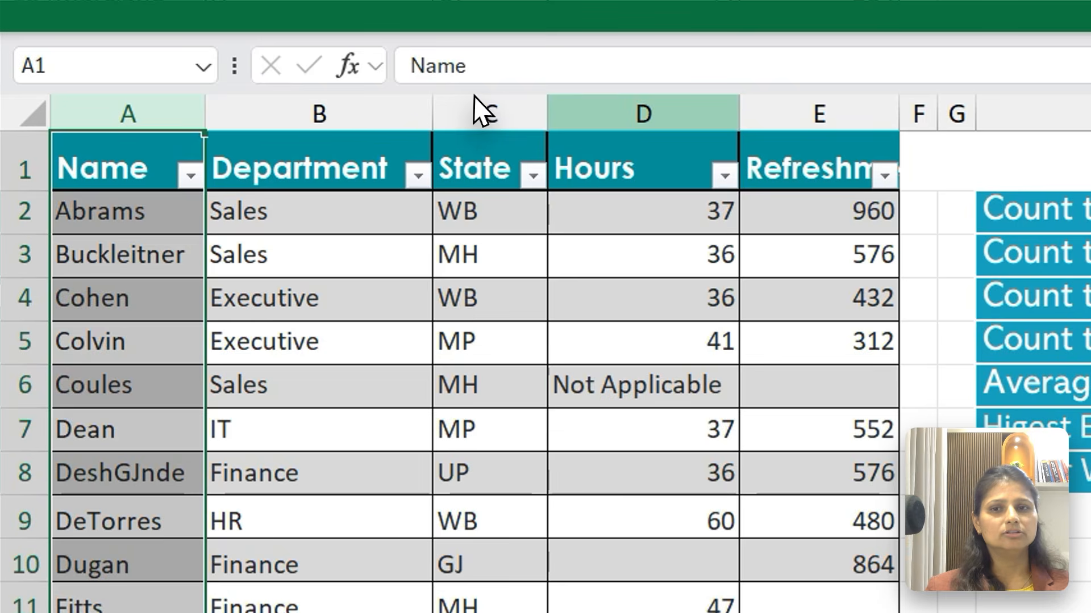
Step: Select the Hours and Refreshment Exp columns in turn, and undo the widening of the Department column
click(397, 77)
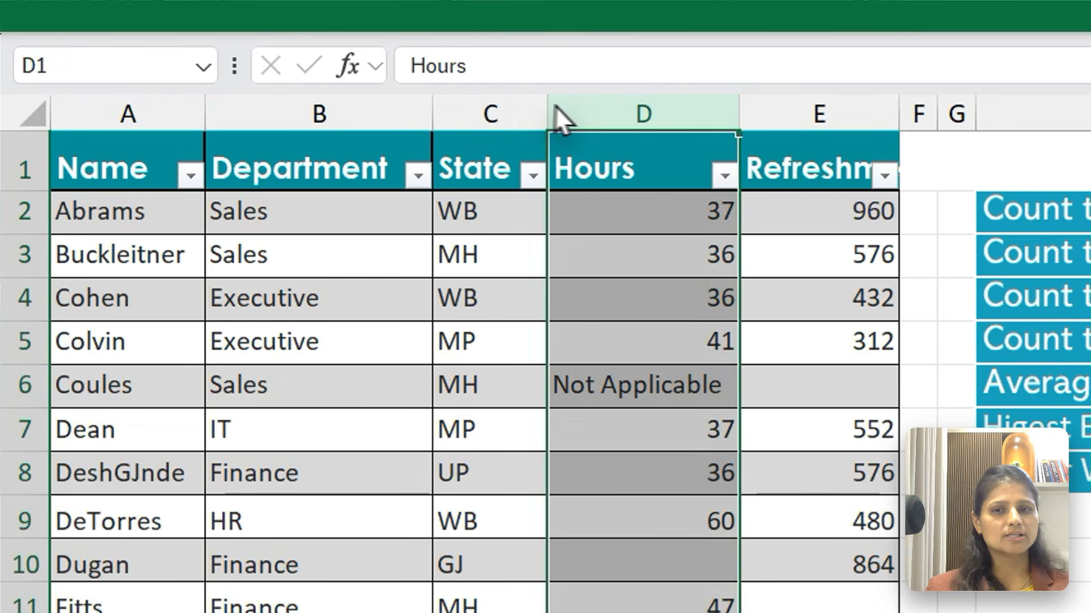
click(819, 114)
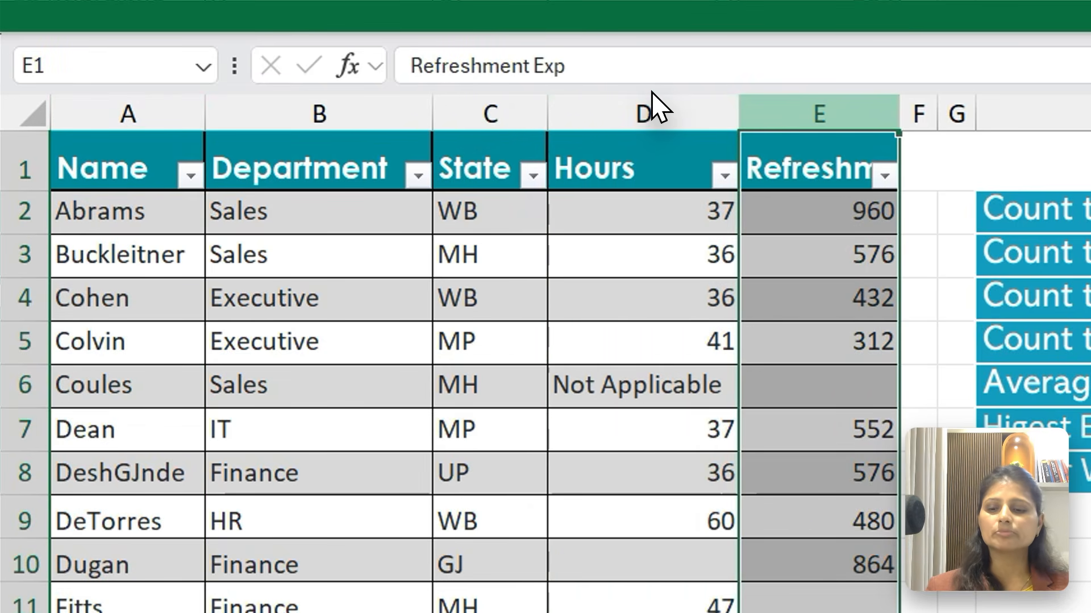
key(ctrl+z)
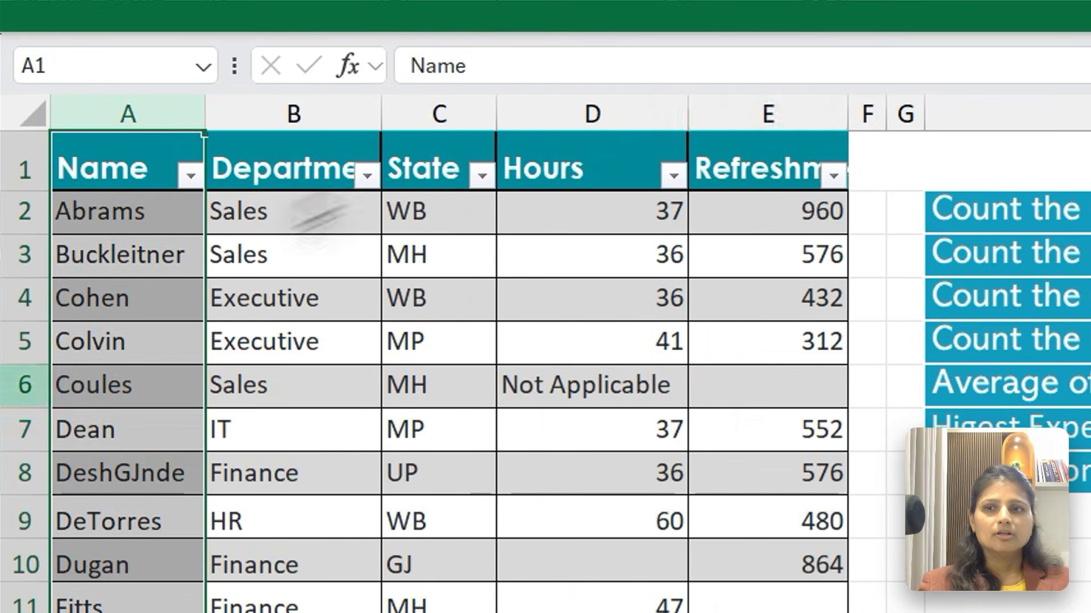
click(77, 132)
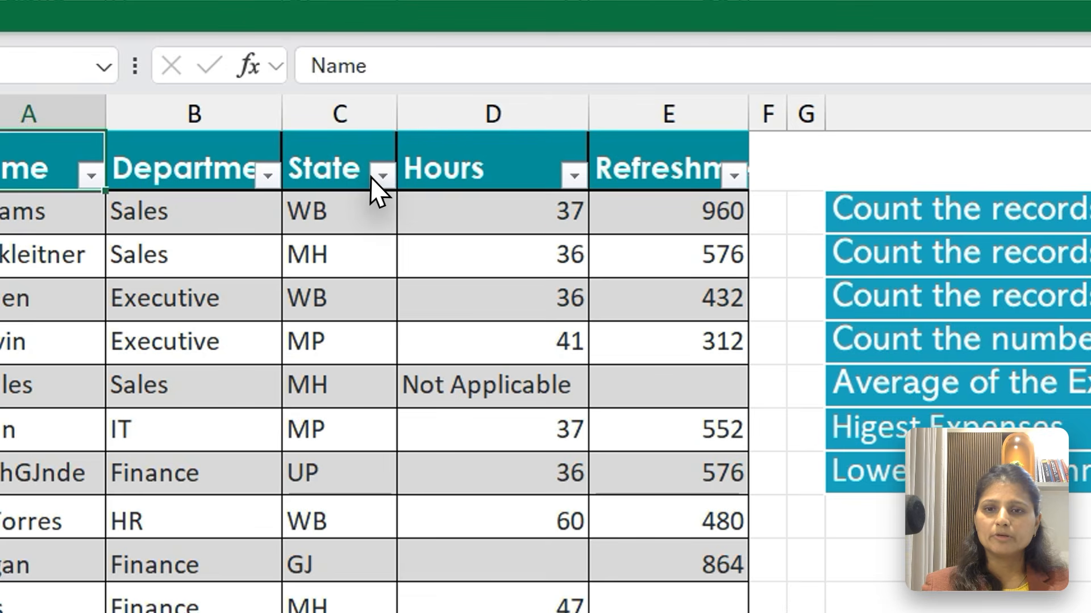
Step: Examine the Hours column from its header through row 11 for numeric, text and blank entries
key(Right)
key(Right)
key(Right)
key(Down)
key(ctrl+shift+Down)
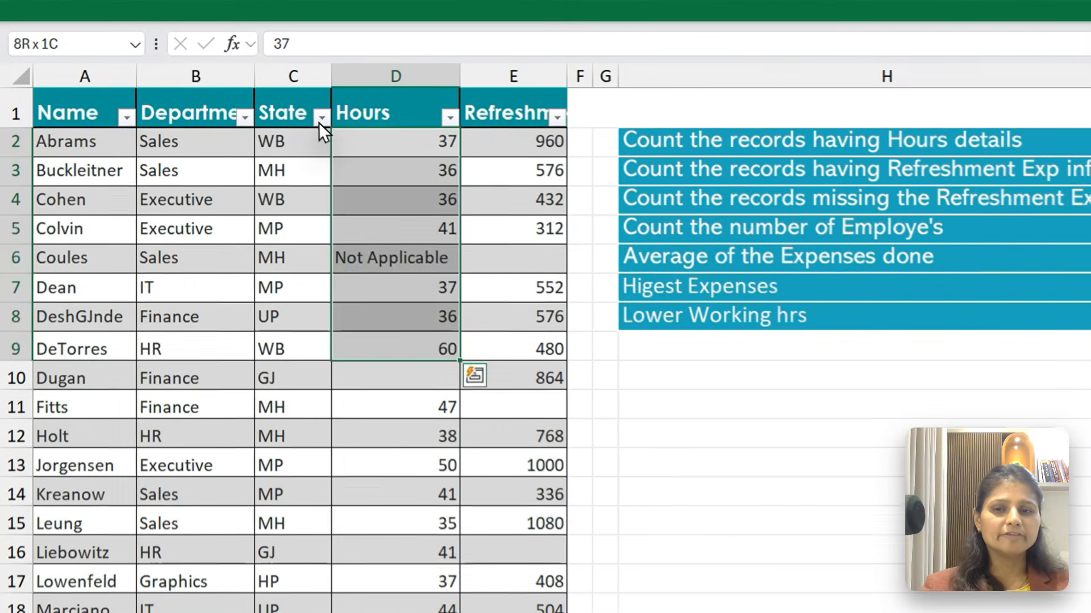
key(Down)
key(Down)
key(ctrl+Down)
key(Down)
key(Up)
key(Up)
key(Up)
key(Up)
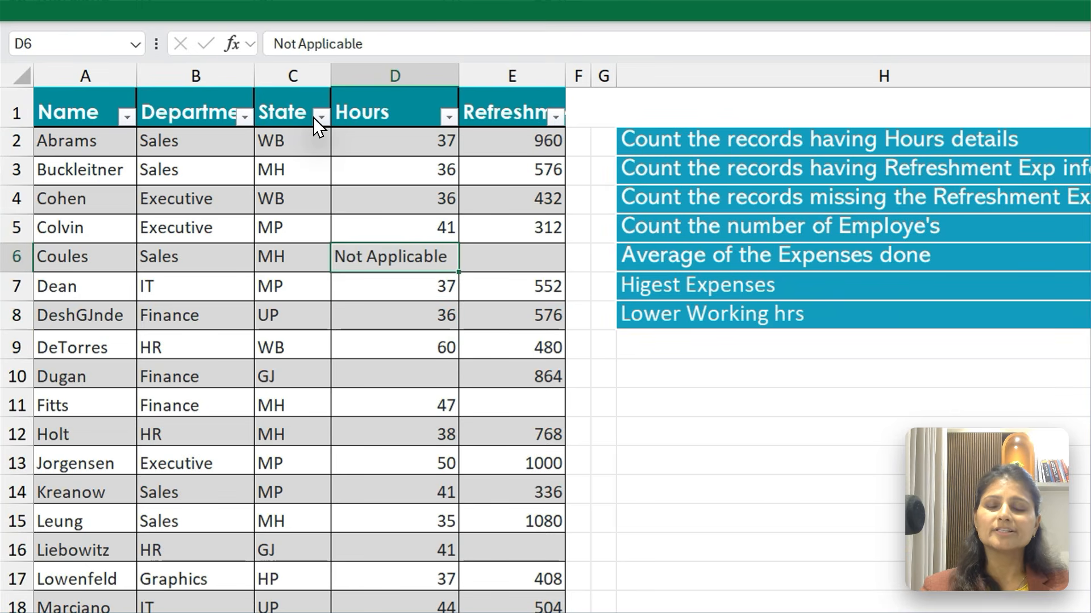
key(ctrl+Down)
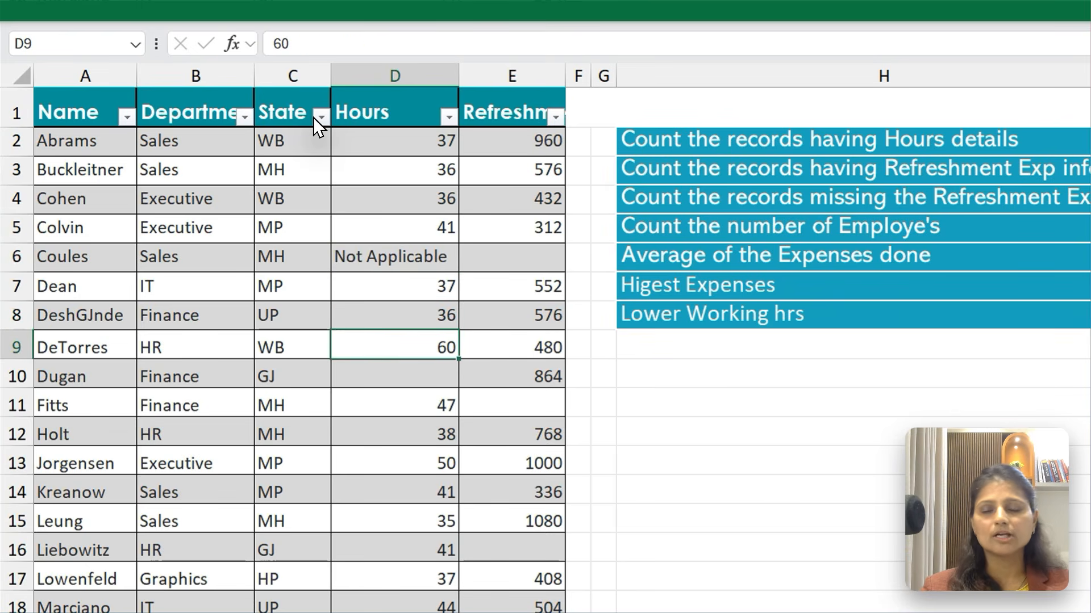
key(Down)
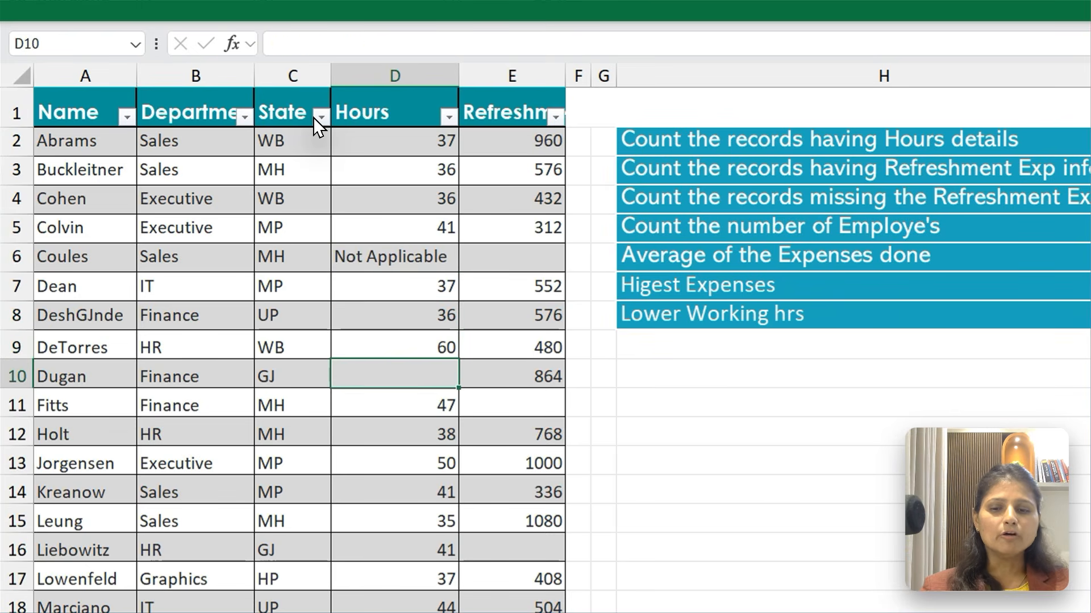
key(Down)
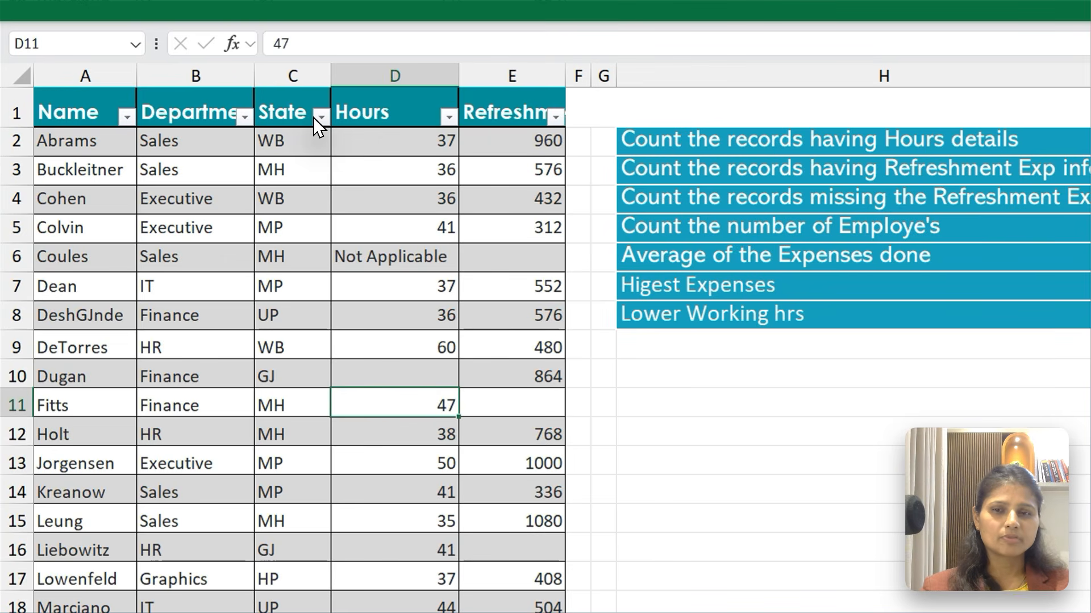
key(Up)
key(ctrl+Up)
key(ctrl+Up)
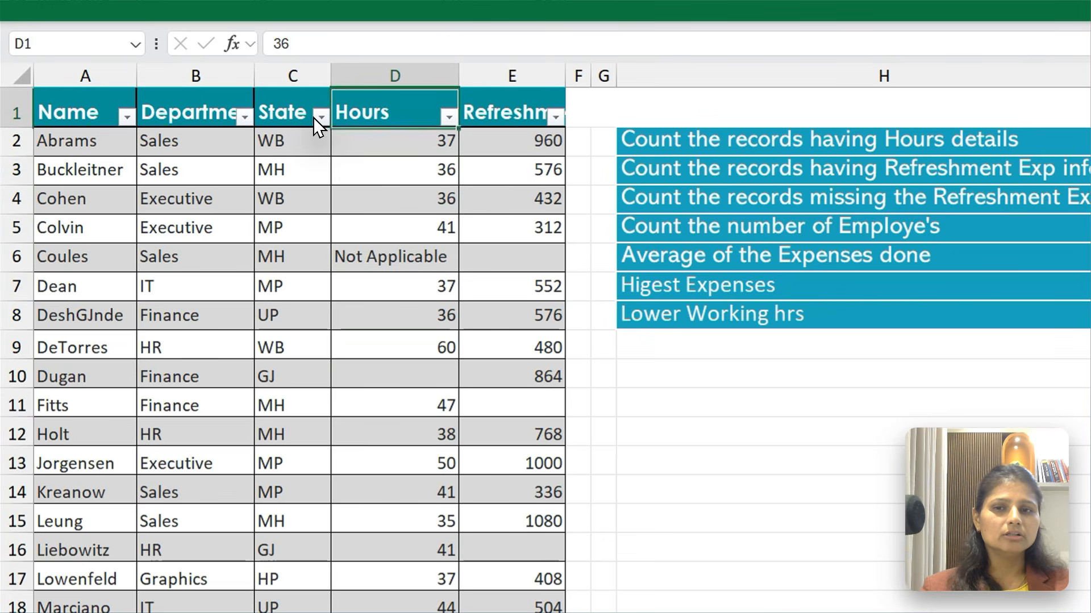
Step: Select the first four Hours values in D2:D5, and the whole Hours column after that
key(Down)
key(shift+Down)
key(shift+Down)
key(shift+Down)
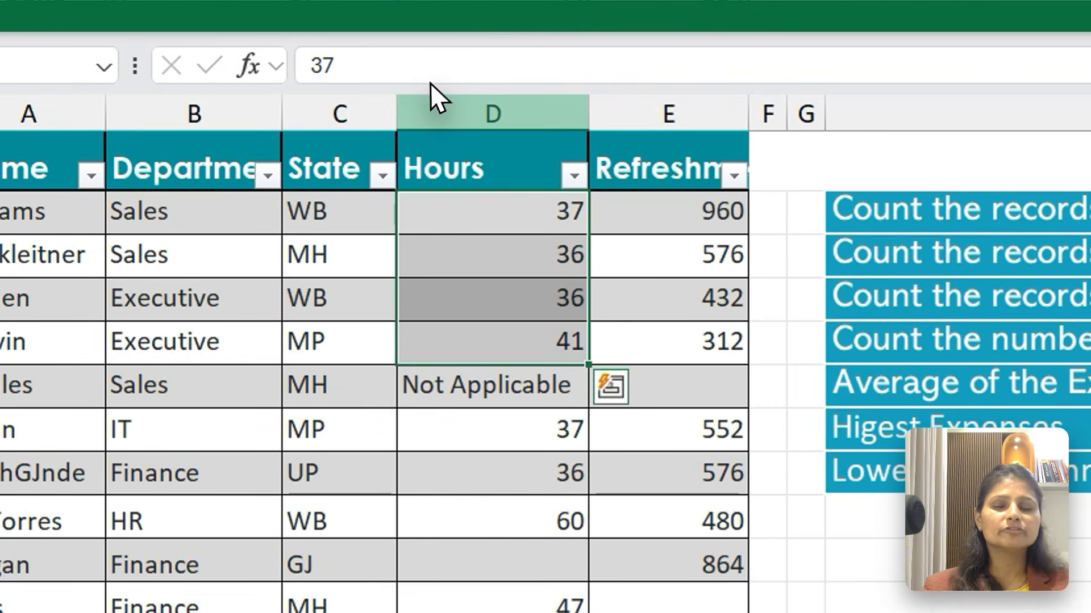
click(428, 95)
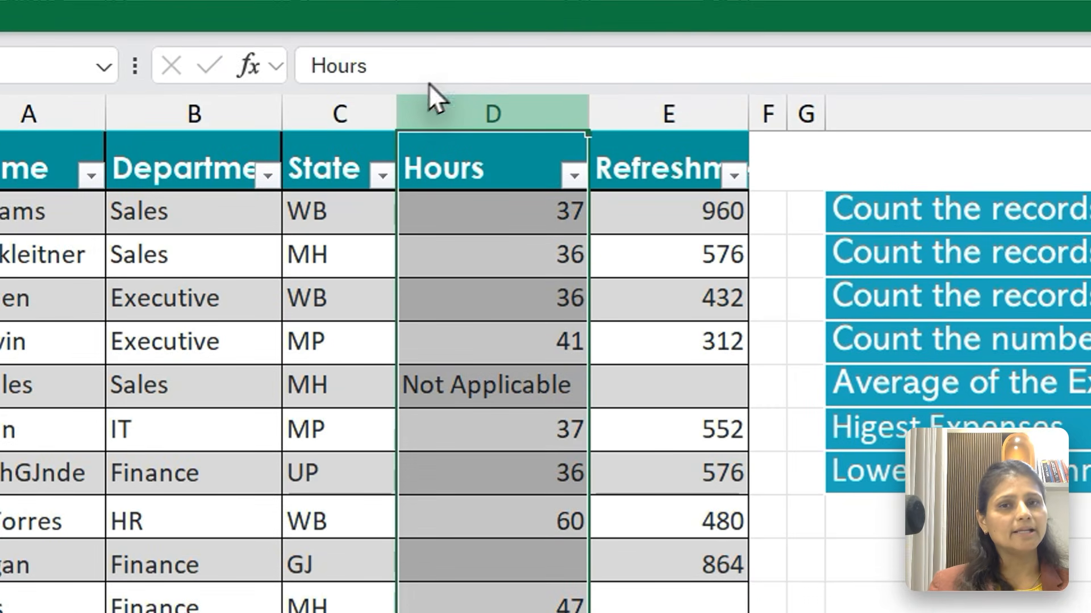
Step: Check the Hours column against cell I2, clear I2, and cancel a formula just started there
click(664, 2)
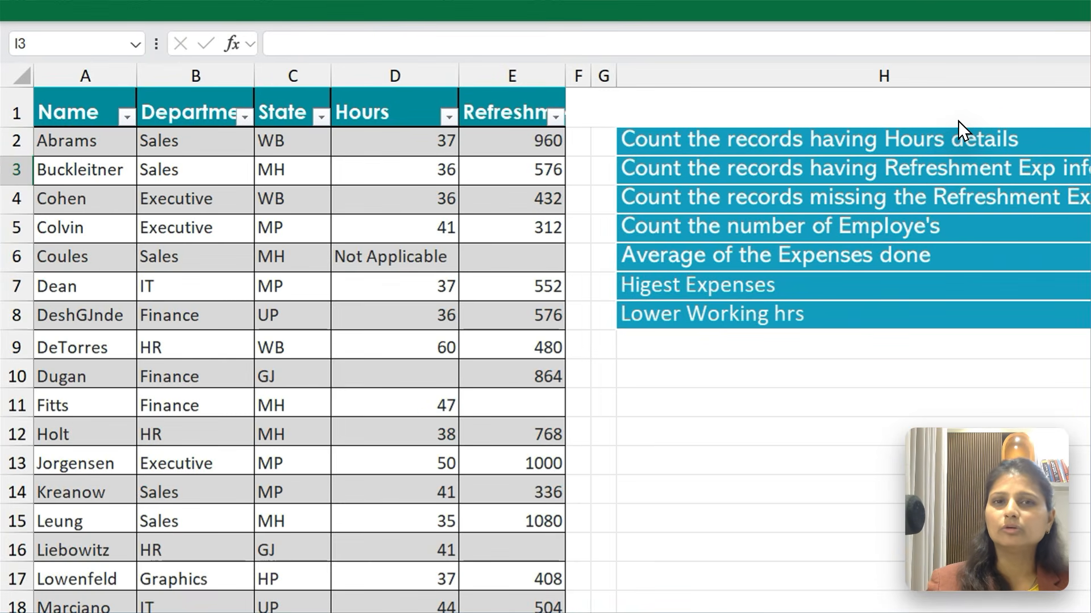
key(Up)
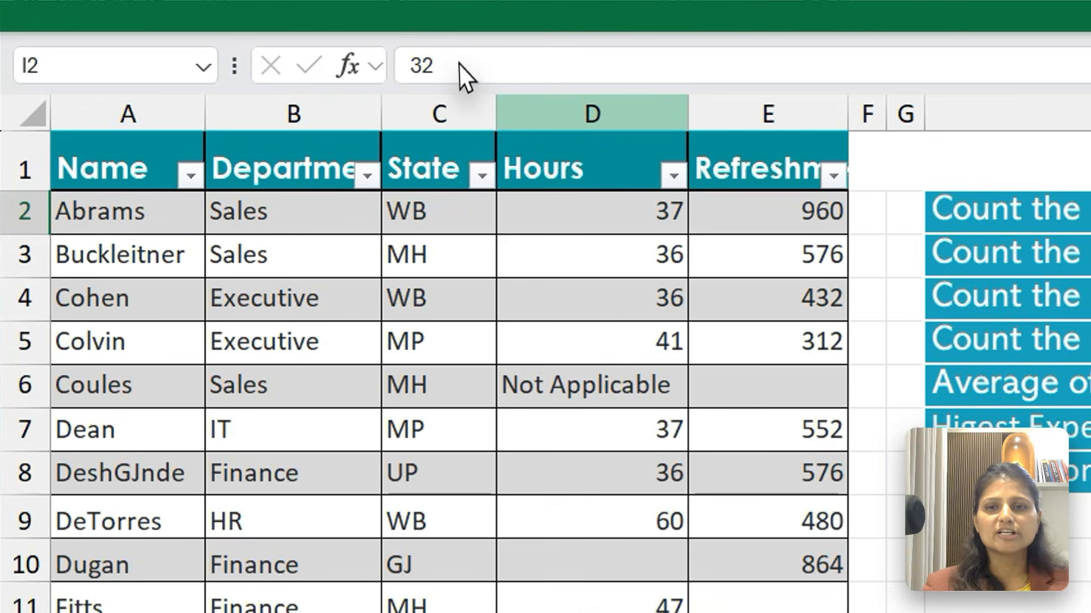
click(393, 75)
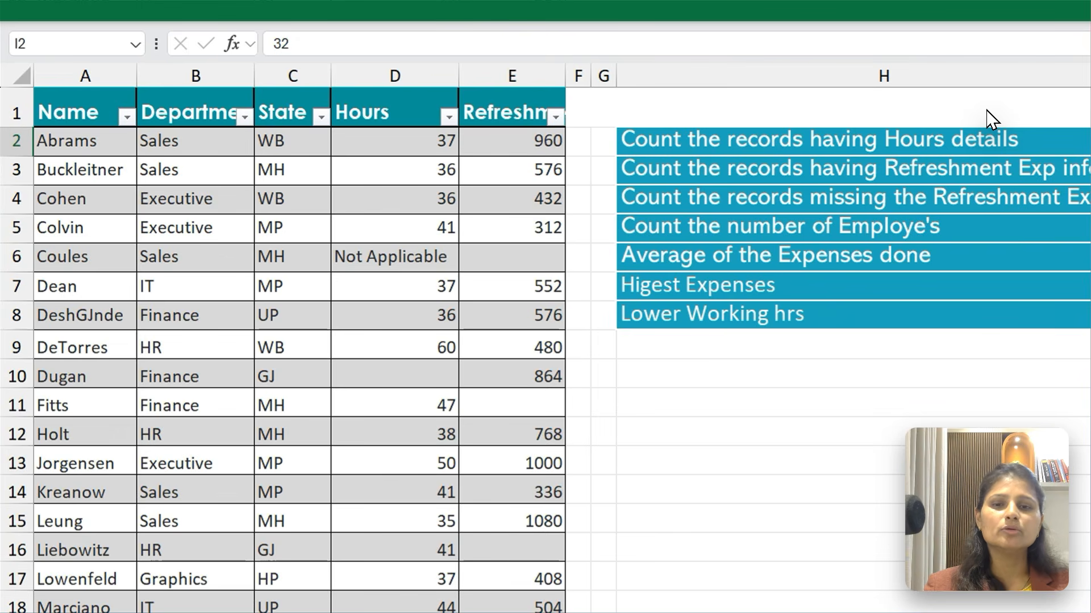
key(Delete)
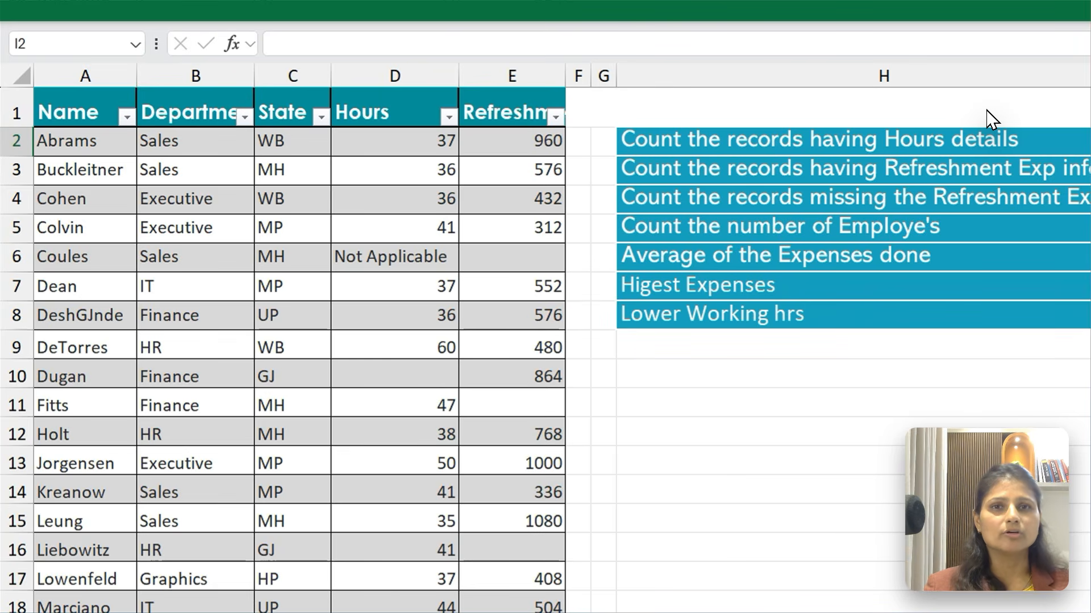
text(=)
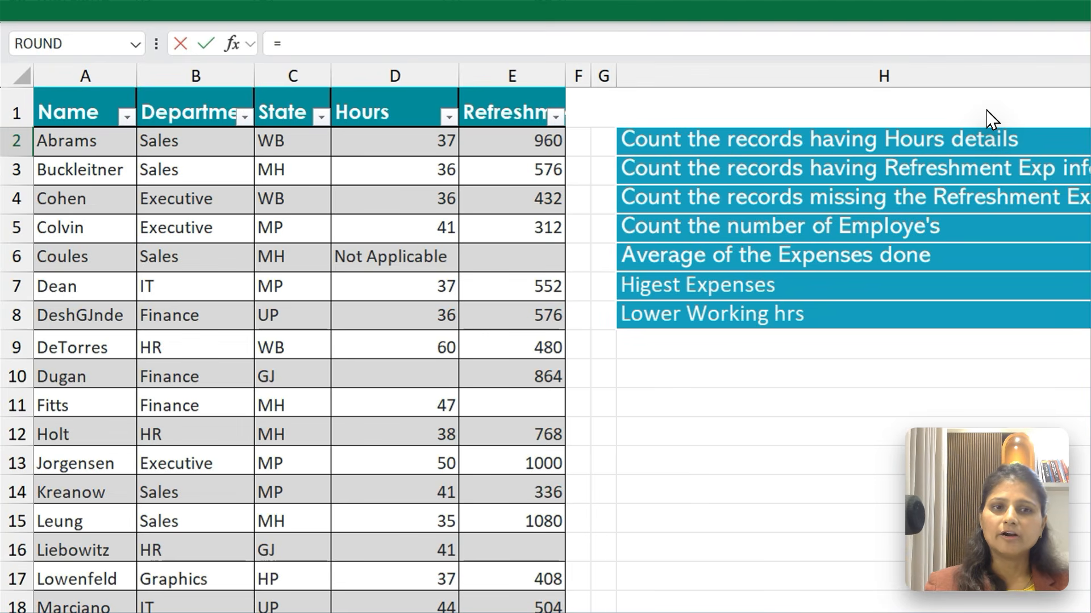
key(Escape)
Step: Fill the answer cells I2:I8 beside the list of questions with the lightest orange theme colour
key(ctrl+shift+Down)
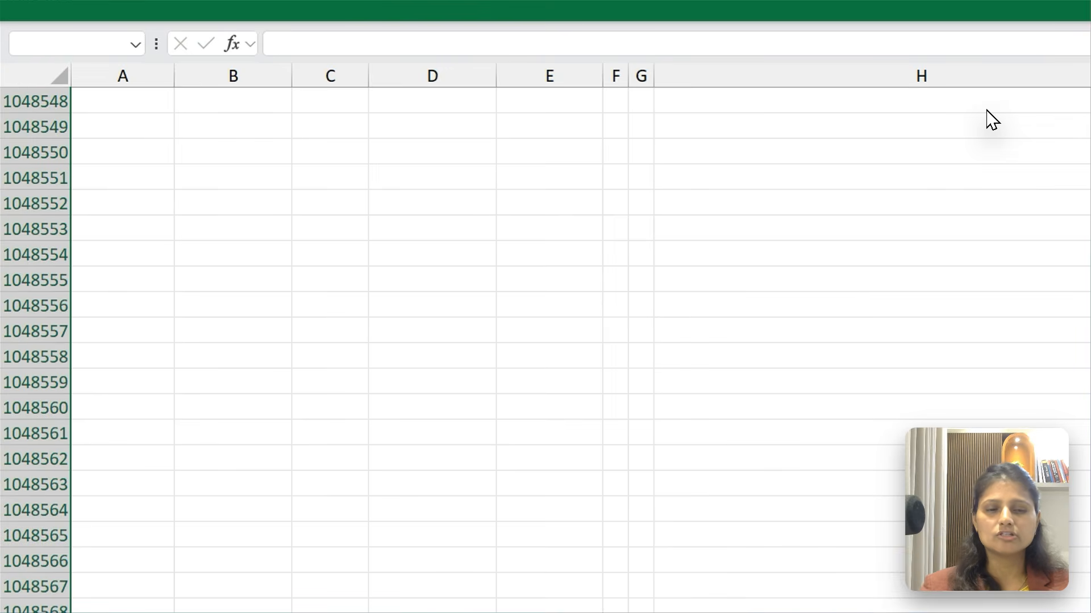
key(ctrl+shift+Up)
key(Down)
key(Up)
key(shift+Down)
key(shift+Down)
key(shift+Down)
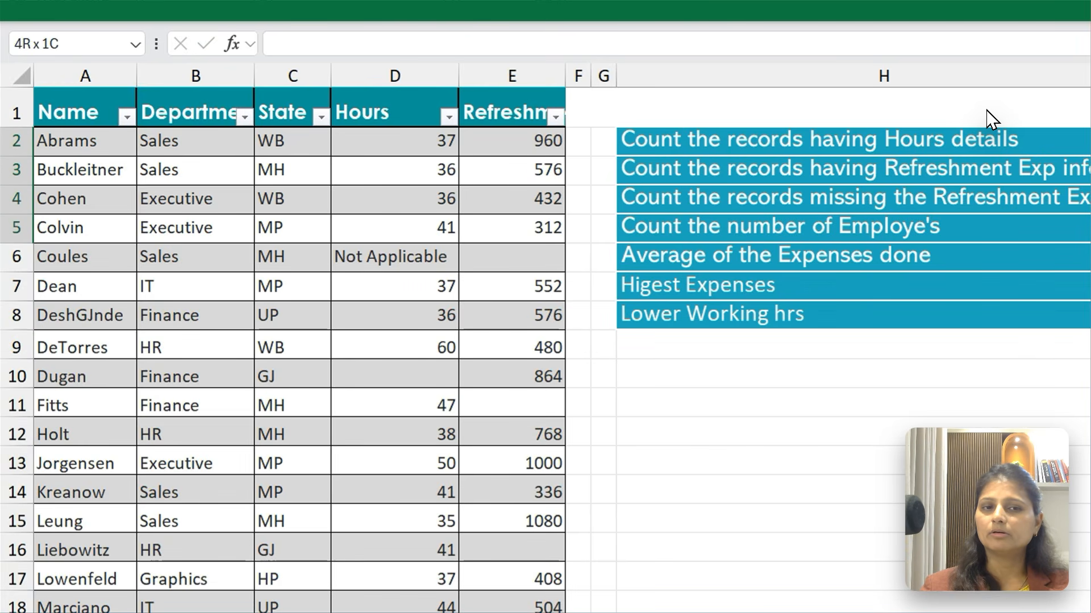
key(shift+Down)
key(shift+Down)
key(shift+Down)
click(364, 7)
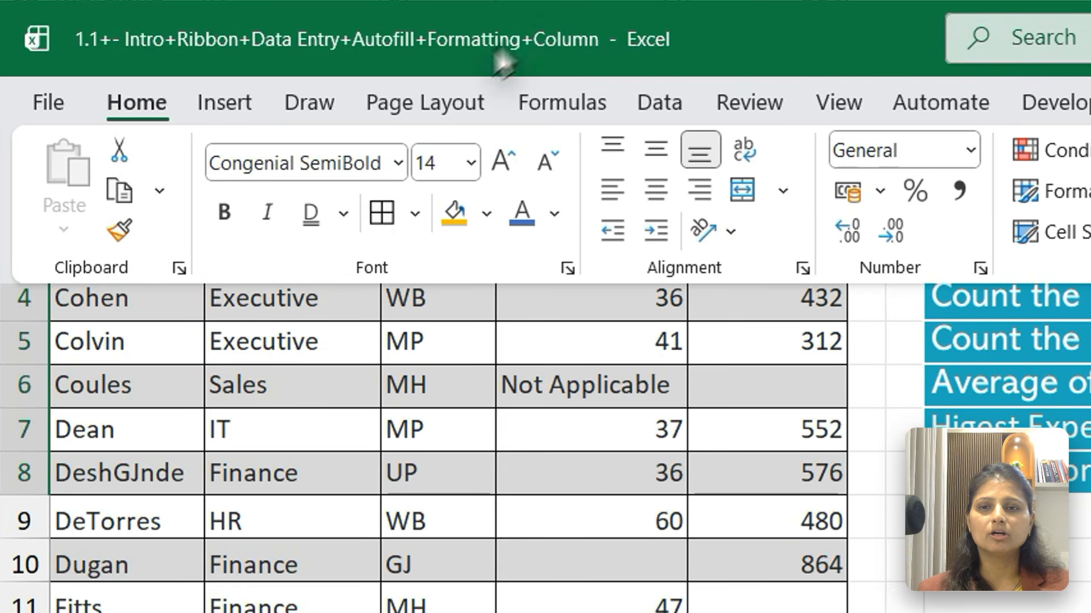
click(487, 214)
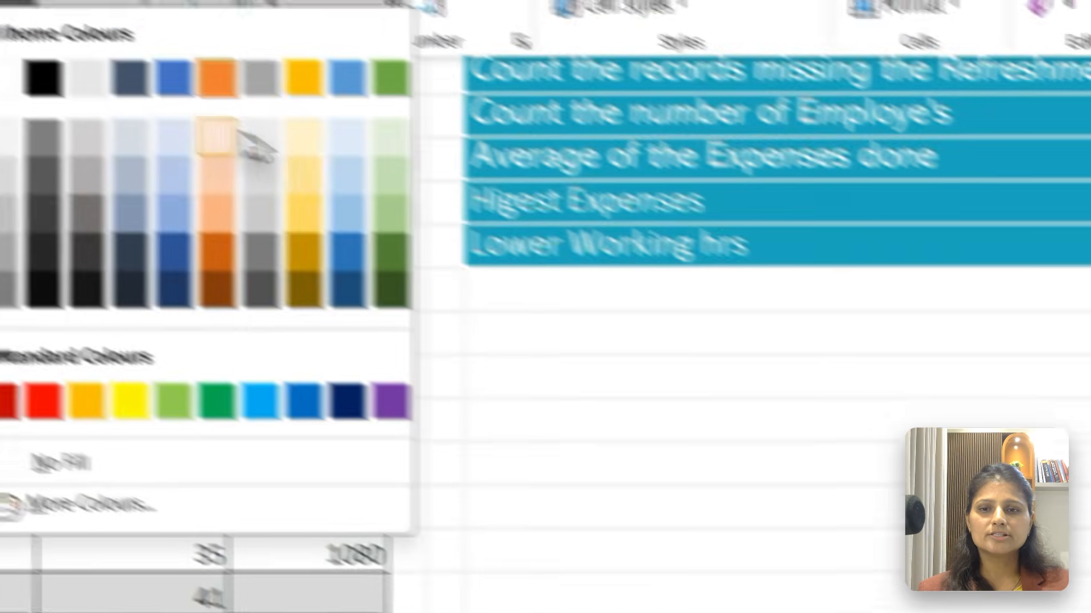
click(758, 313)
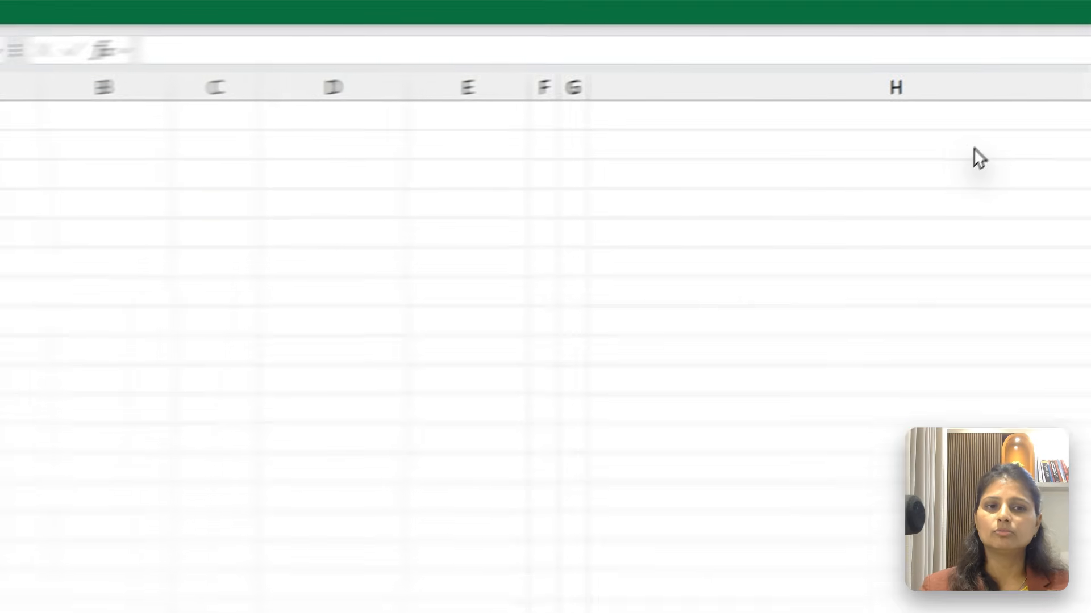
Step: Change the font colour of the answer cells I2:I8 beside the list of questions
key(ctrl+Up)
key(Down)
key(shift+Down)
key(shift+Down)
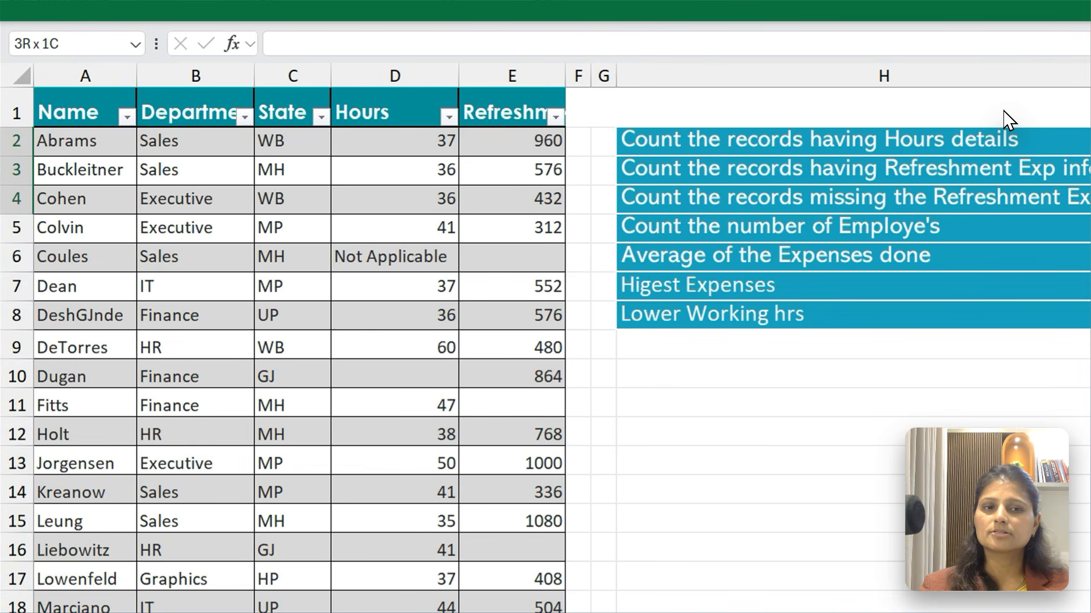
key(shift+Down)
key(shift+Down)
key(shift+Down)
key(shift+Down)
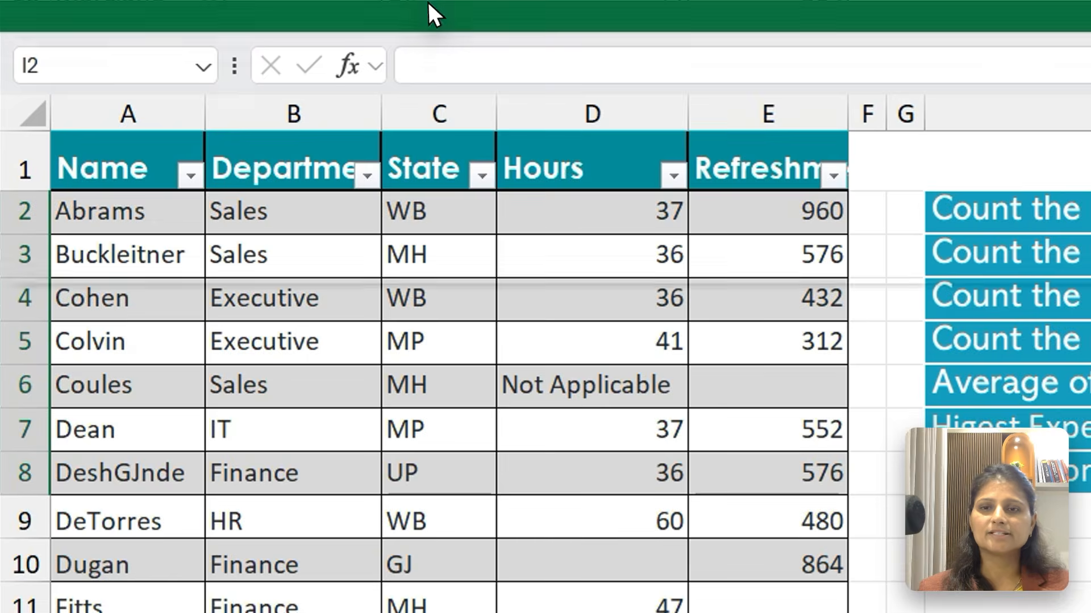
click(427, 5)
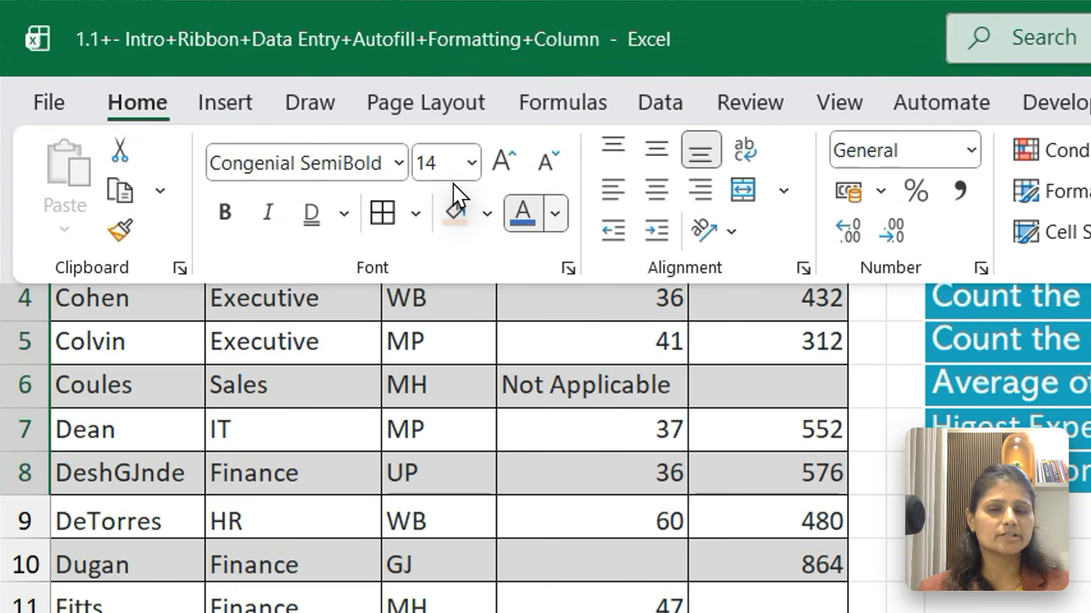
click(555, 213)
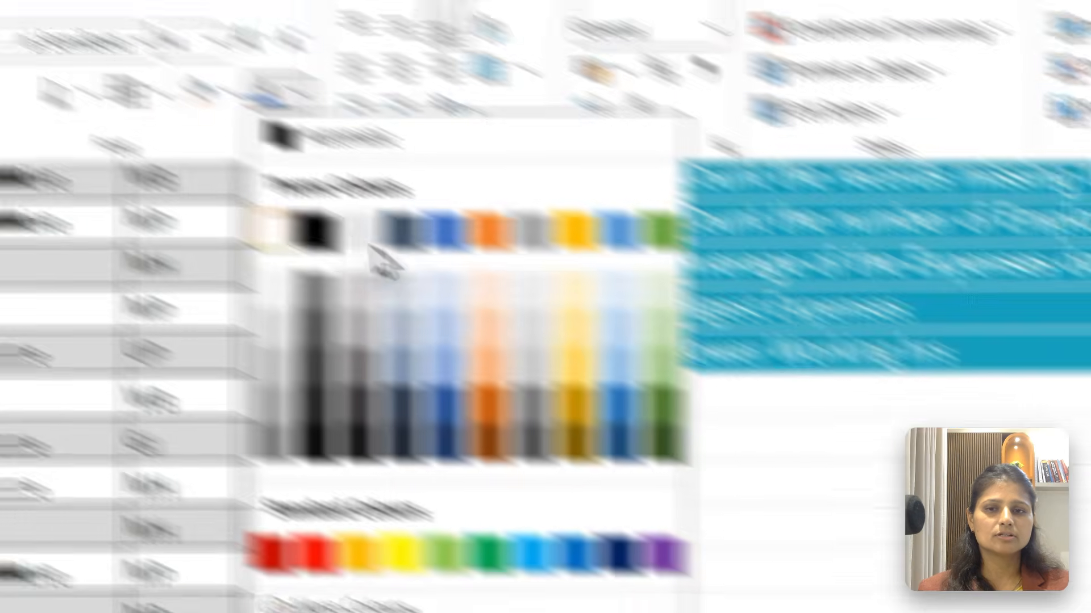
click(629, 367)
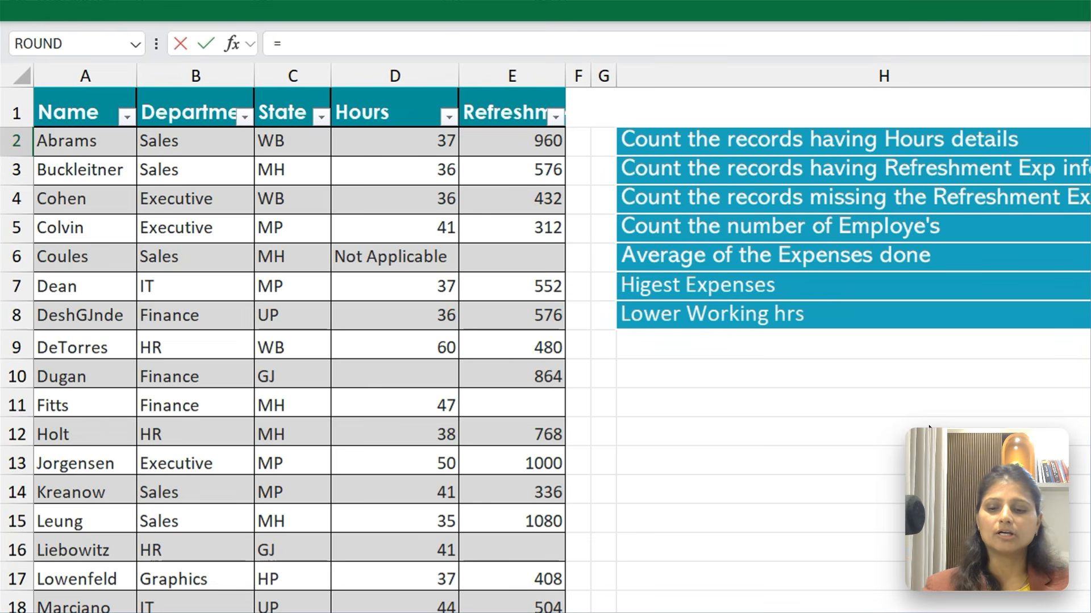
Step: Enter a COUNT formula in I2 over the Hours values from D2 down to count the records having Hours details
text(Cou)
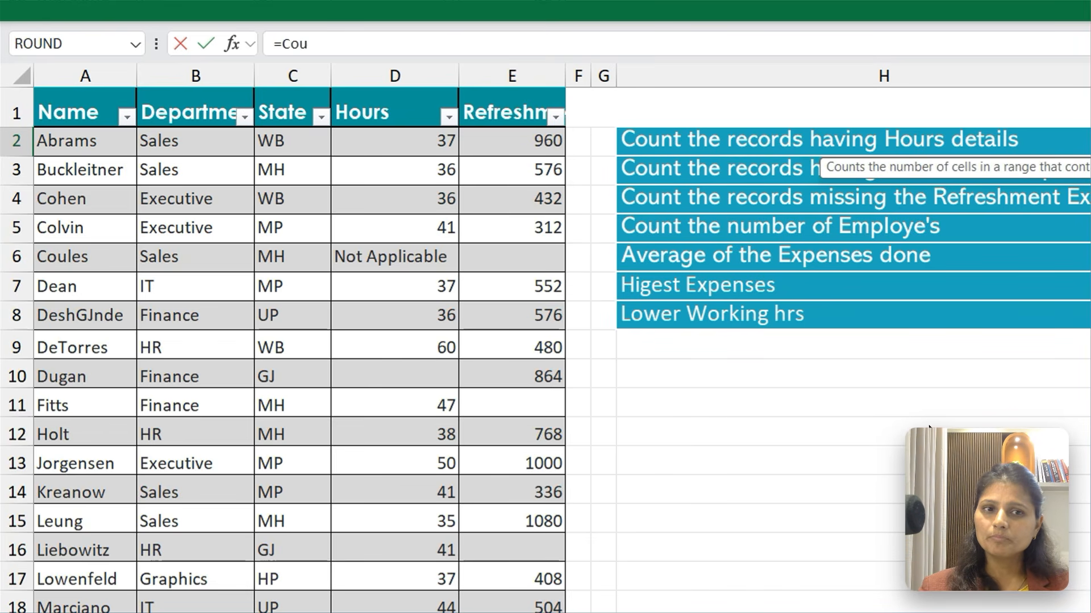
text(nt)
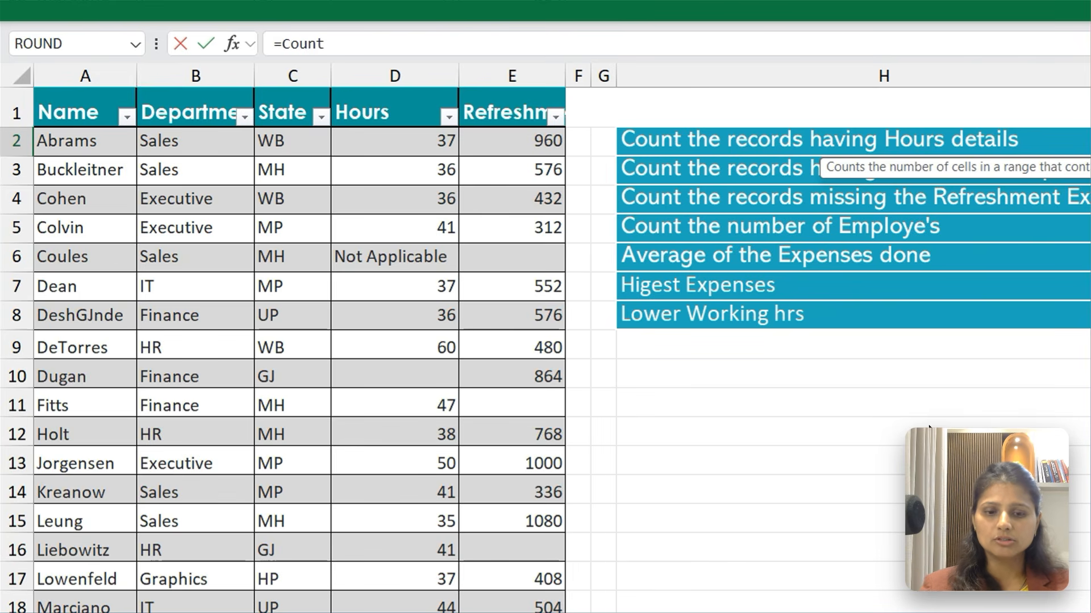
text(()
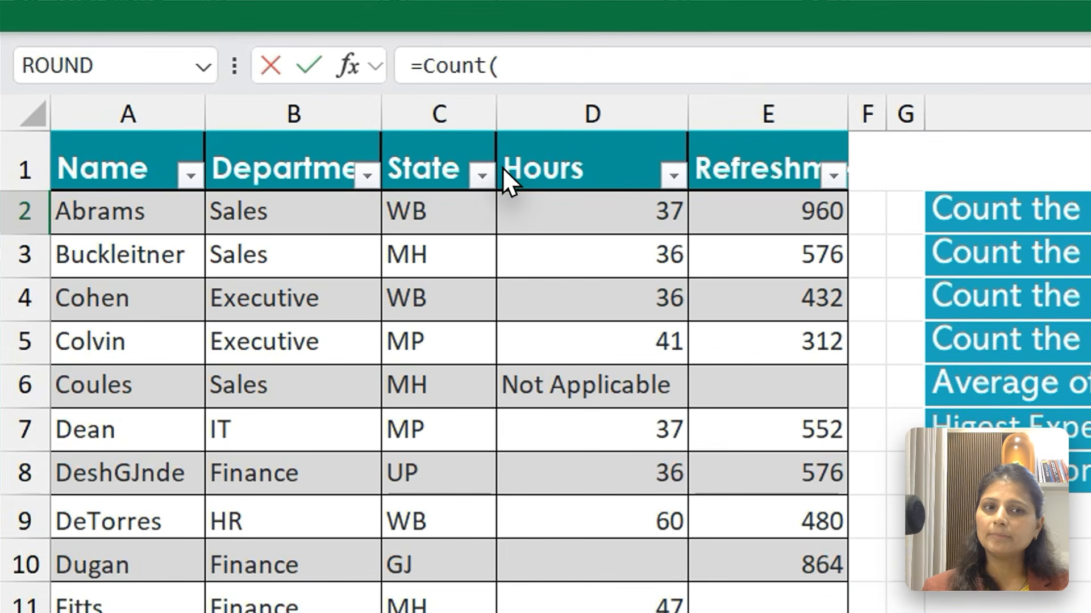
click(337, 128)
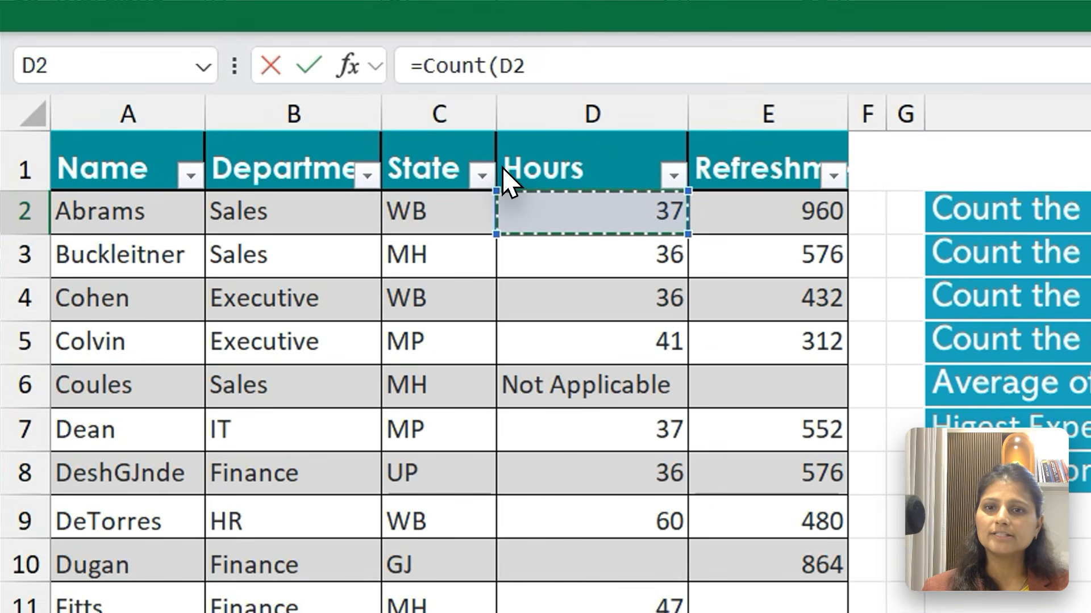
drag(506, 200, 591, 612)
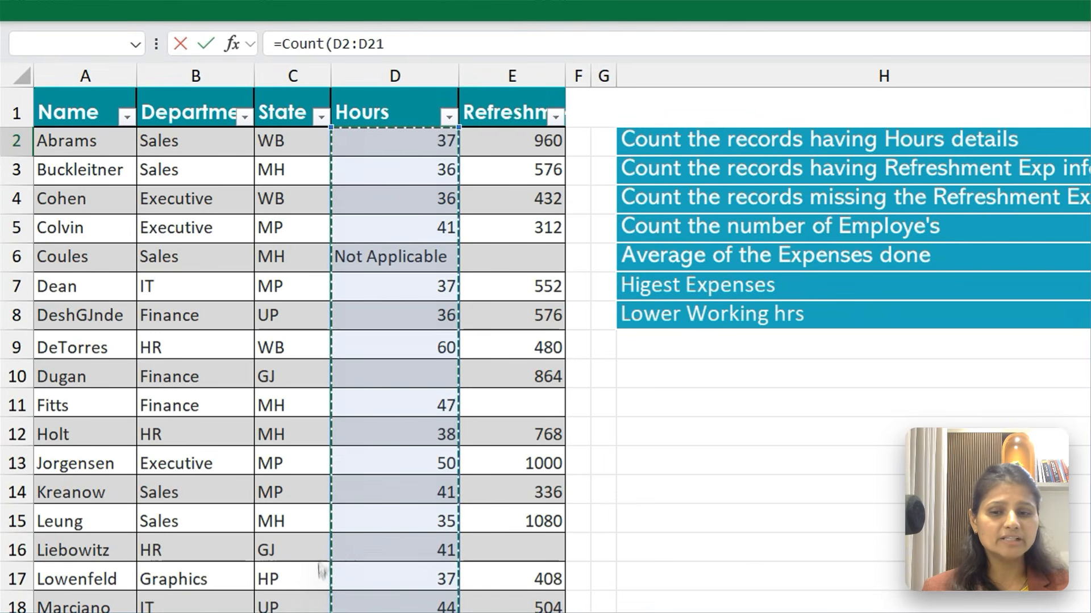
drag(321, 570, 316, 611)
key(Return)
key(Up)
key(Up)
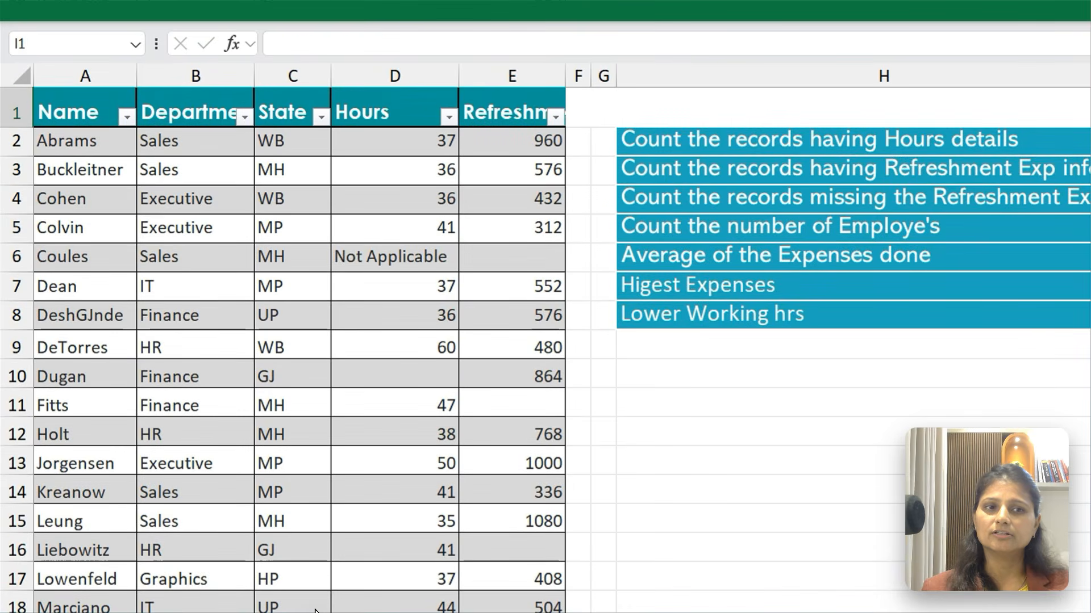
key(Down)
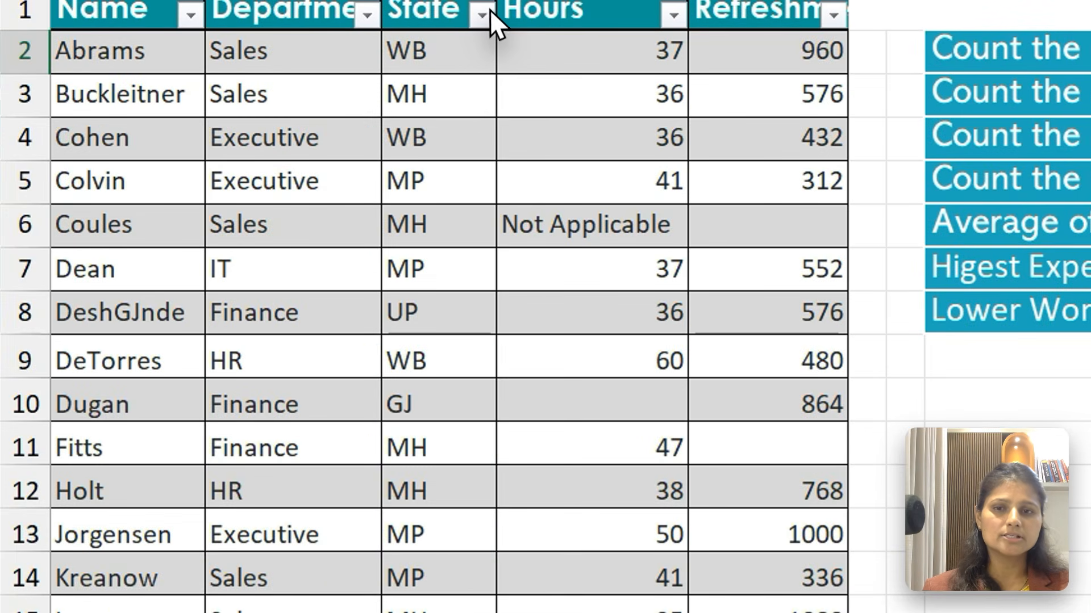
Step: Review the numeric Hours entries in D2:D5 and D7:D9, the "Not Applicable" text in D6, and the cells below
click(498, 36)
drag(501, 39, 506, 169)
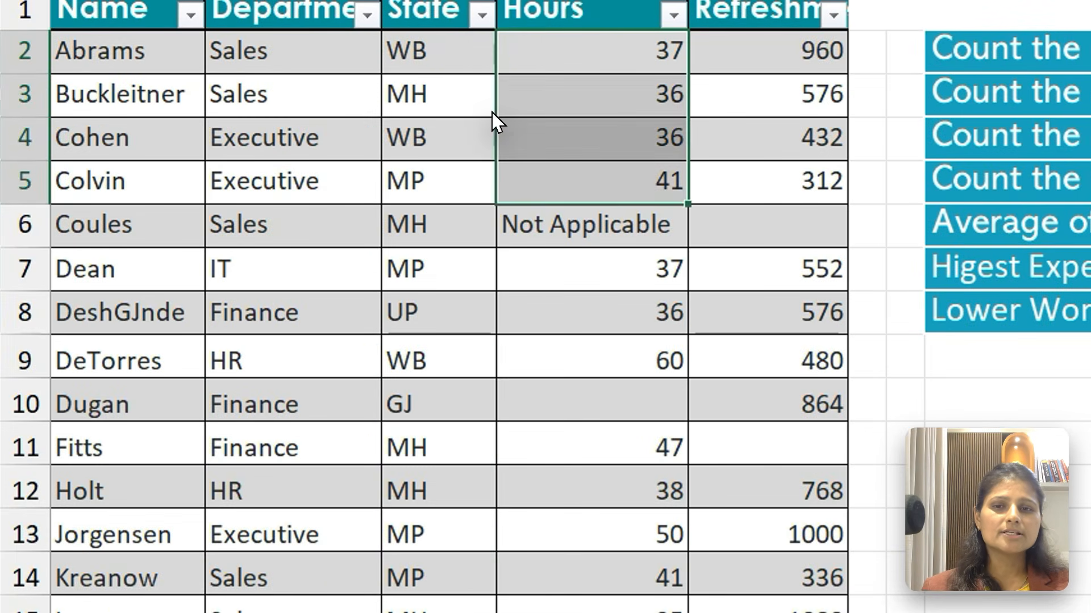
drag(501, 258, 501, 344)
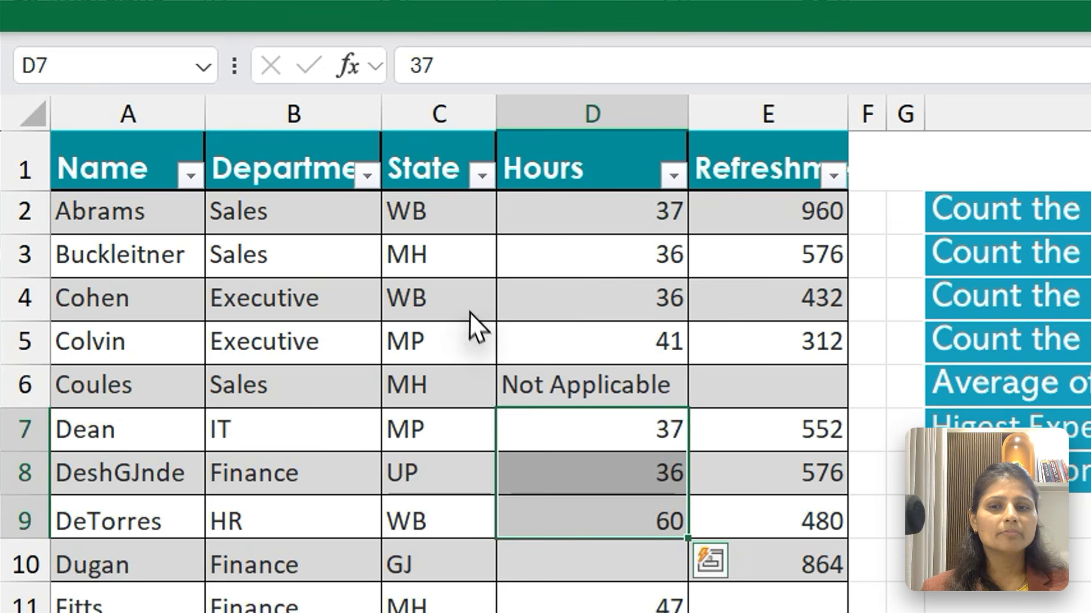
click(500, 388)
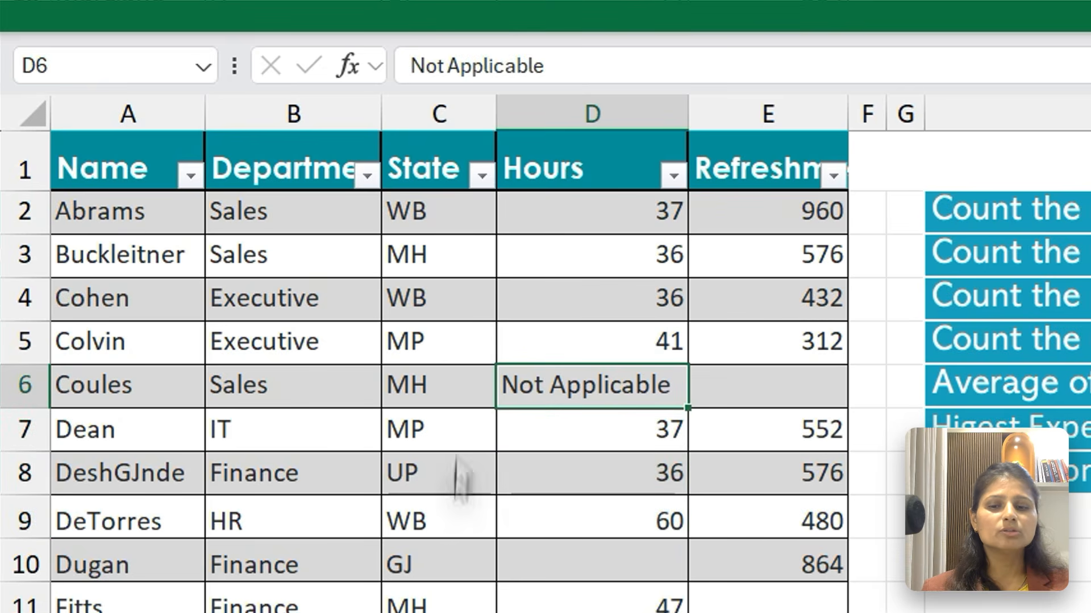
click(501, 612)
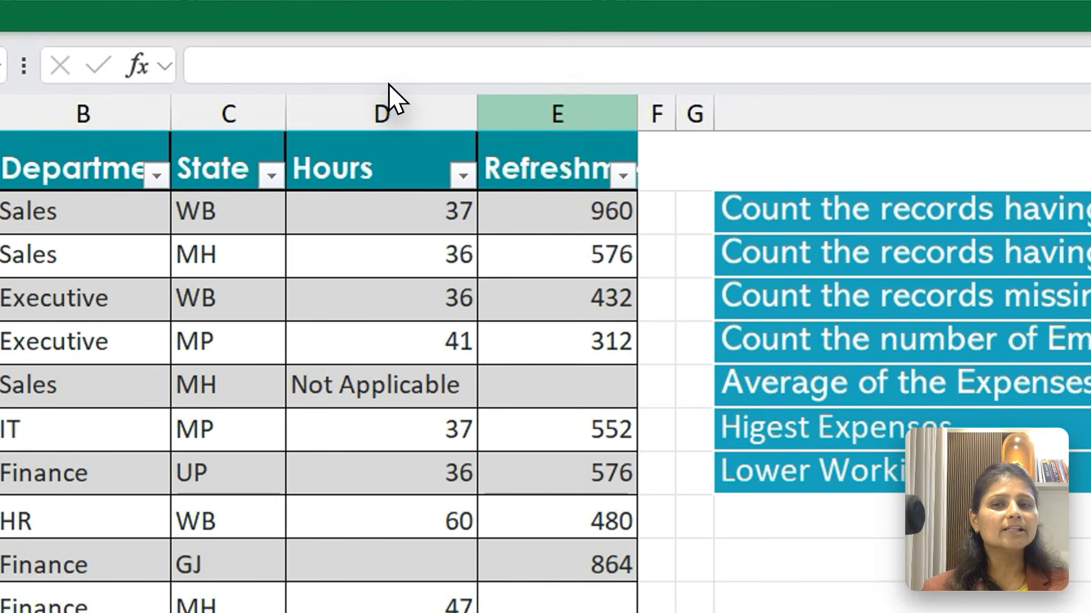
Step: Identify the Refreshment Exp column and start a COUNT formula in I3, comparing the suggested counting functions first
click(511, 76)
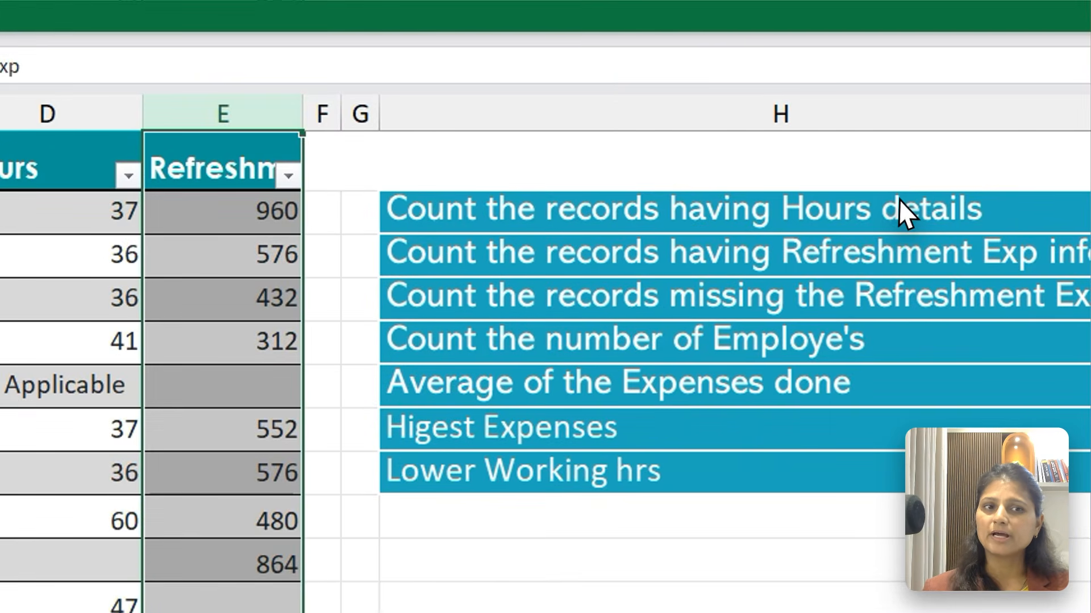
click(963, 137)
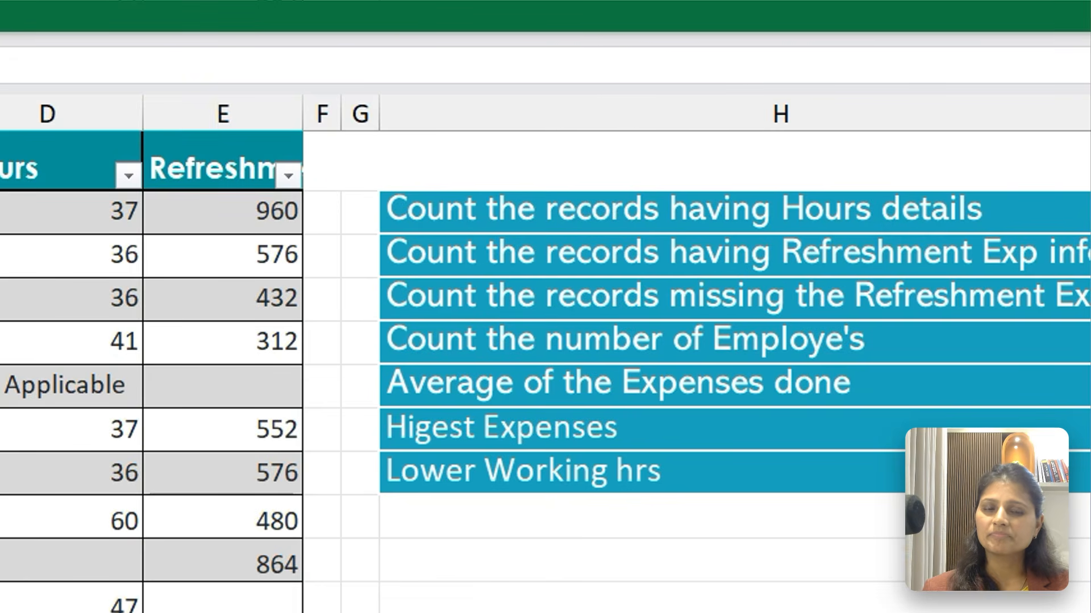
text(=Co)
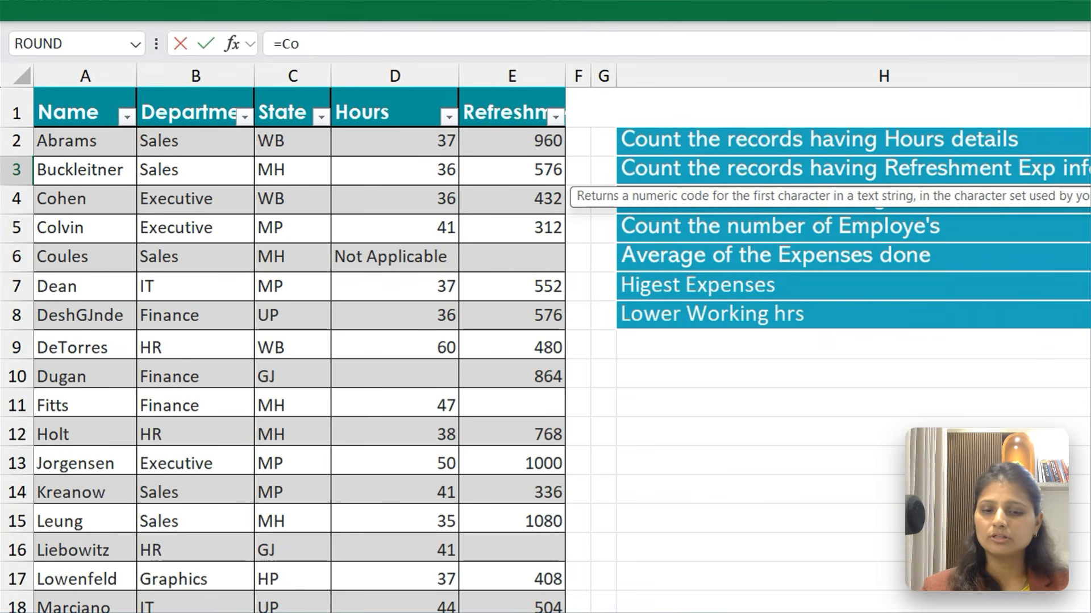
text(u)
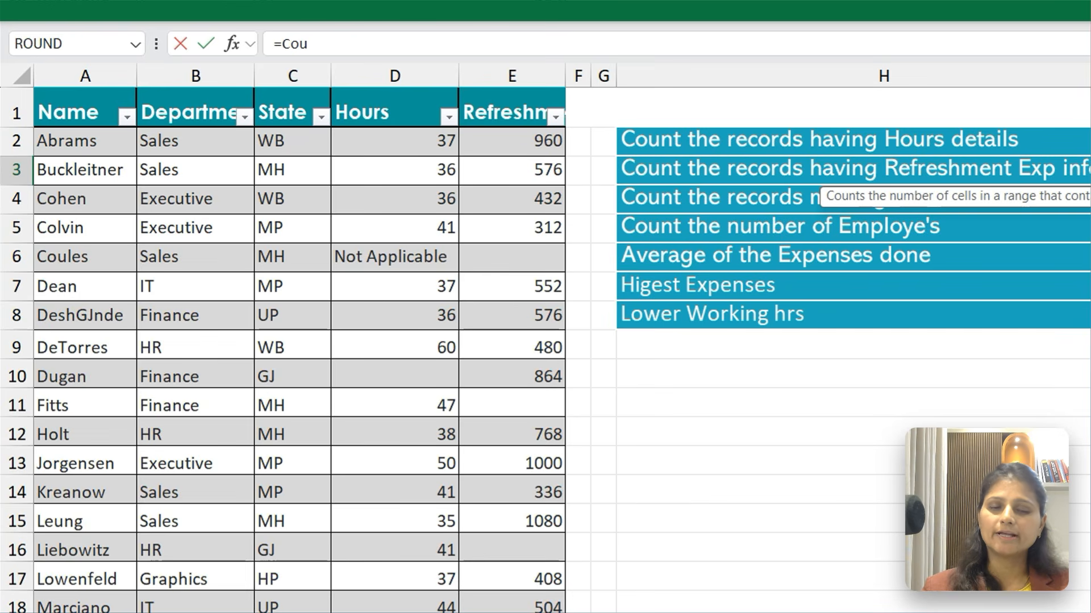
key(Down)
key(Down)
key(Down)
key(Down)
key(Up)
key(Up)
key(Up)
key(Up)
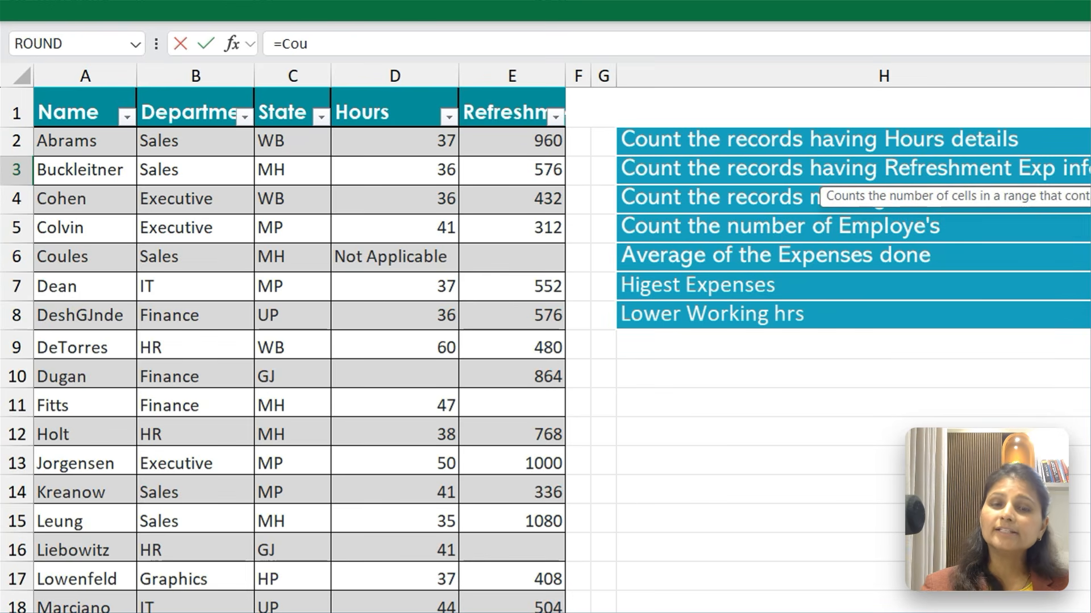
key(Tab)
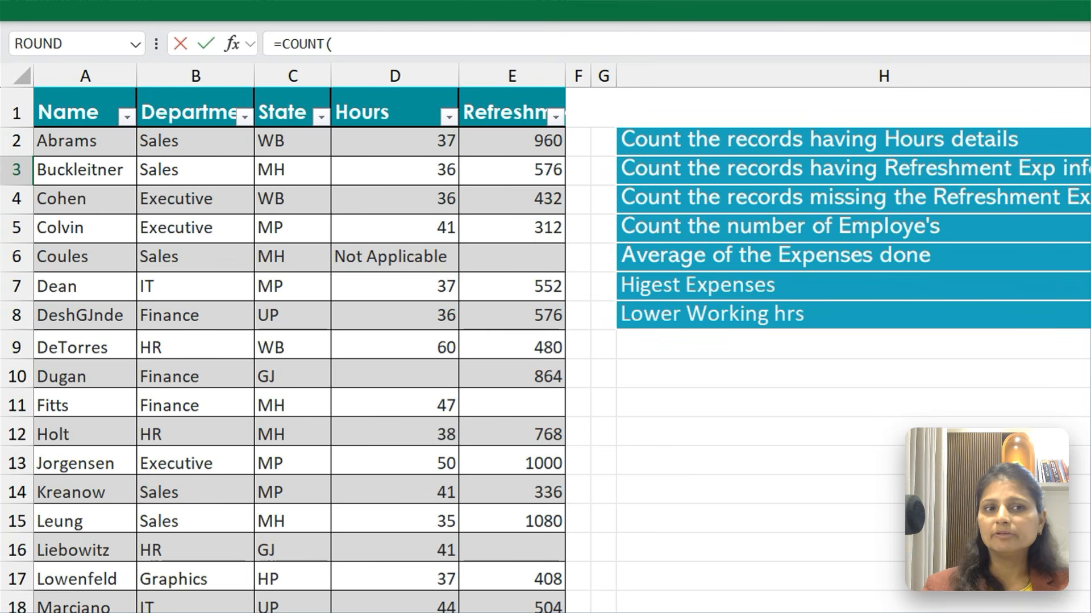
Step: Complete the COUNT formula in I3 with the Refreshment Exp range E2:E34
key(ctrl+Home)
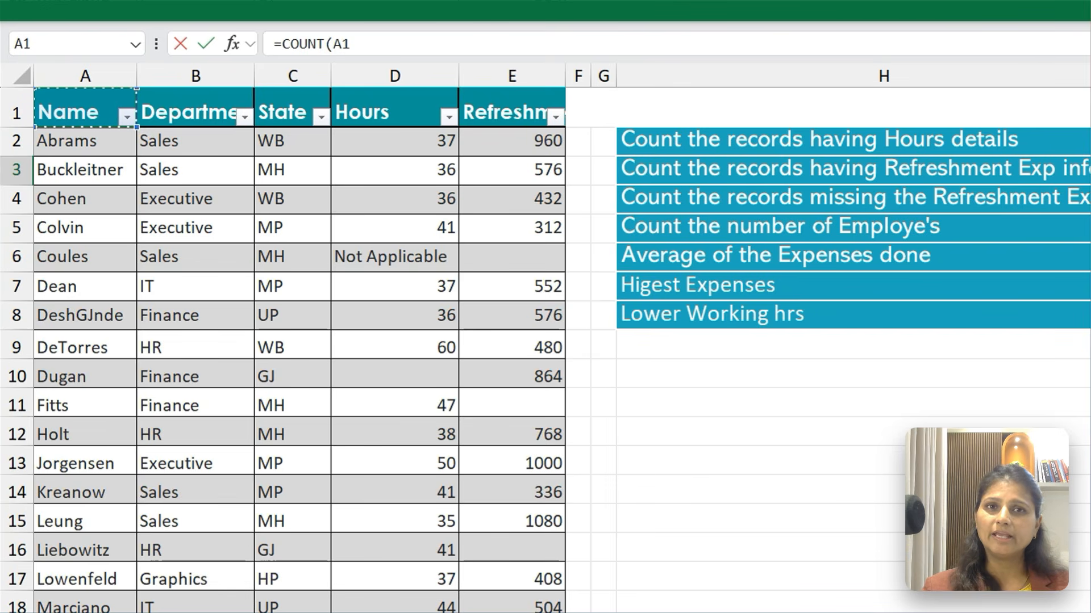
key(Right)
key(Right)
key(Right)
key(Right)
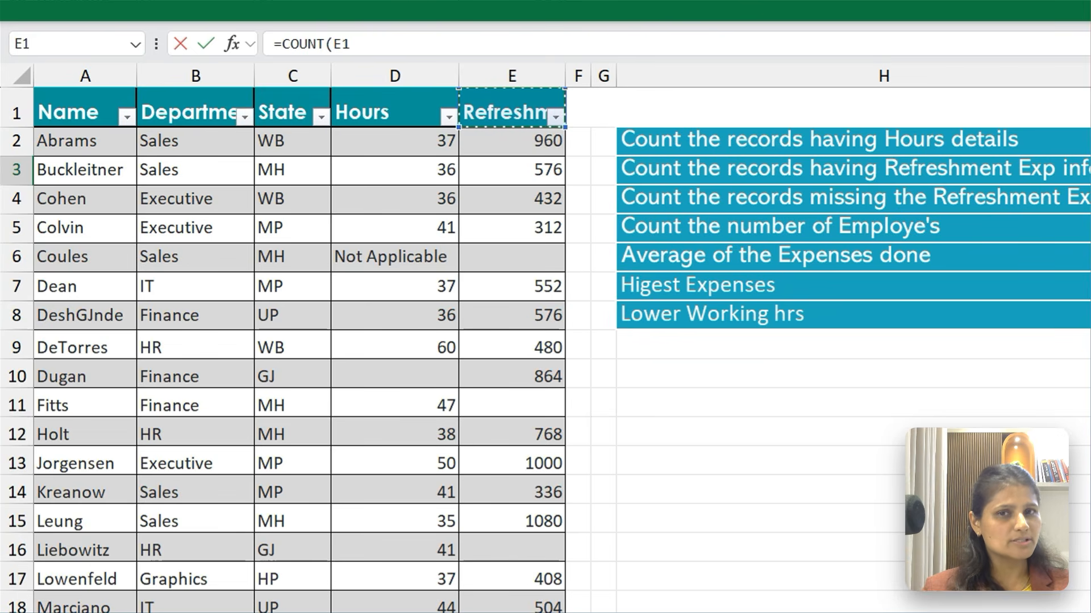
key(Down)
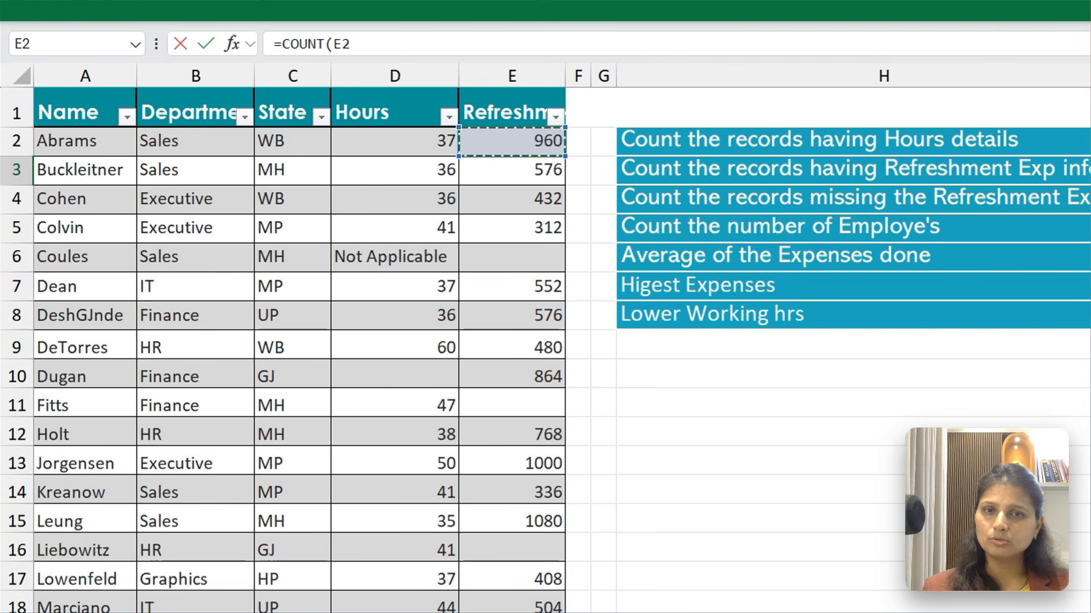
key(shift+Down)
key(shift+Down)
key(shift+Down)
key(shift+Down)
key(shift+Down)
key(shift+Down)
key(shift+Down)
key(shift+Down)
key(shift+Down)
key(shift+Down)
key(shift+Down)
key(shift+Down)
key(shift+Down)
key(shift+Down)
key(shift+Down)
key(shift+Down)
key(shift+Down)
key(shift+Down)
key(shift+Down)
key(shift+Down)
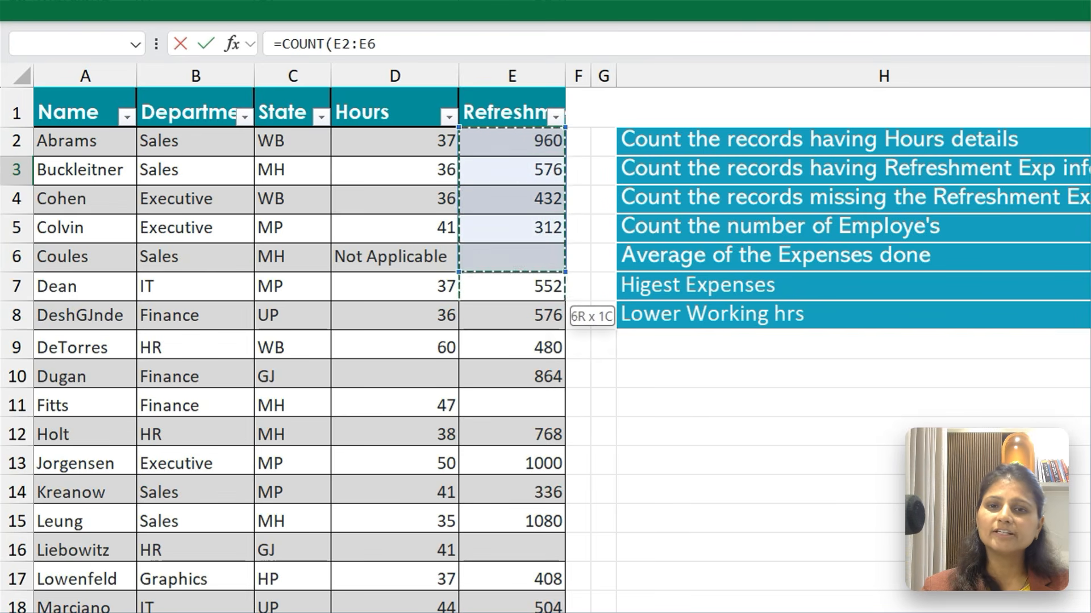
key(shift+Down)
key(shift+Down)
key(shift+Down)
key(shift+Down)
key(shift+Down)
key(shift+Down)
key(shift+Down)
key(shift+Down)
key(shift+Down)
key(shift+Down)
key(shift+Down)
key(shift+Down)
key(shift+Down)
key(shift+Up)
key(shift+Up)
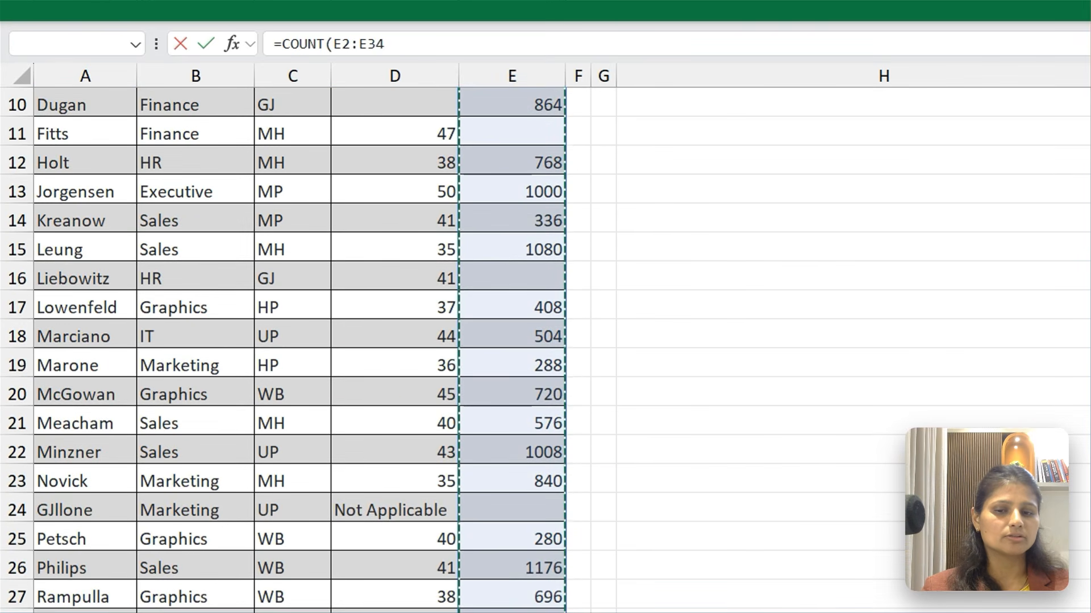
key(Return)
key(Up)
key(Up)
key(Up)
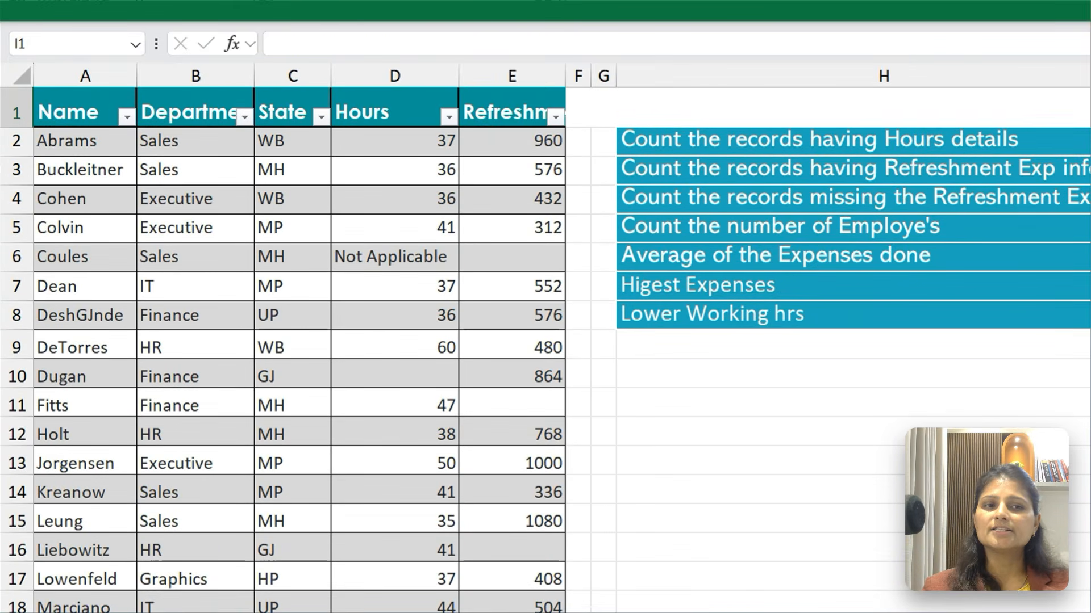
Step: Start a COUNTBLANK formula in I4 for the missing Refreshment Exp records and go to E2 as the start of its range
key(Down)
key(Down)
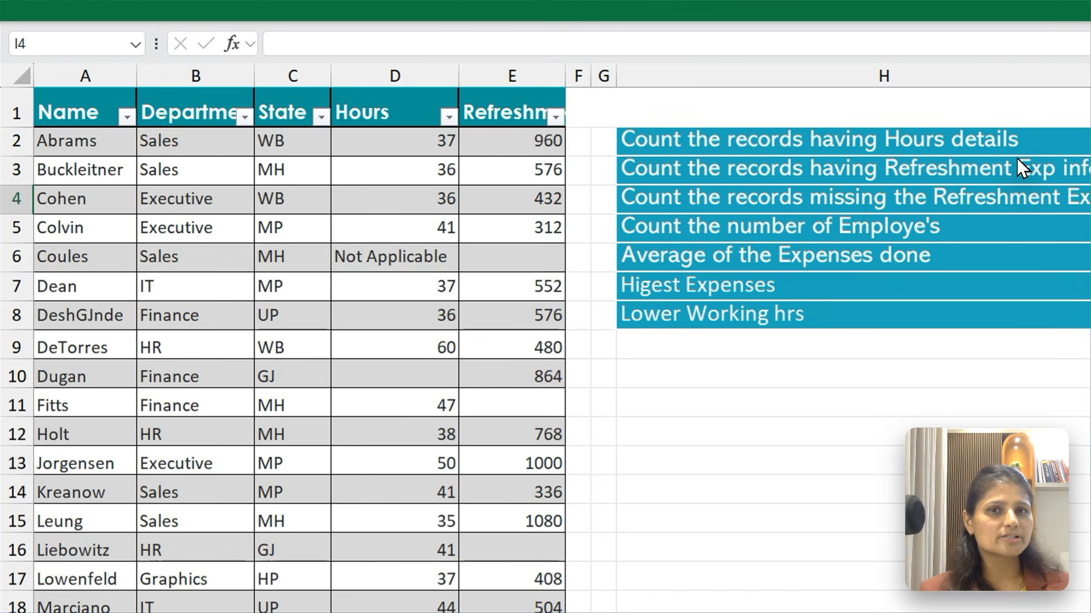
text(=Co)
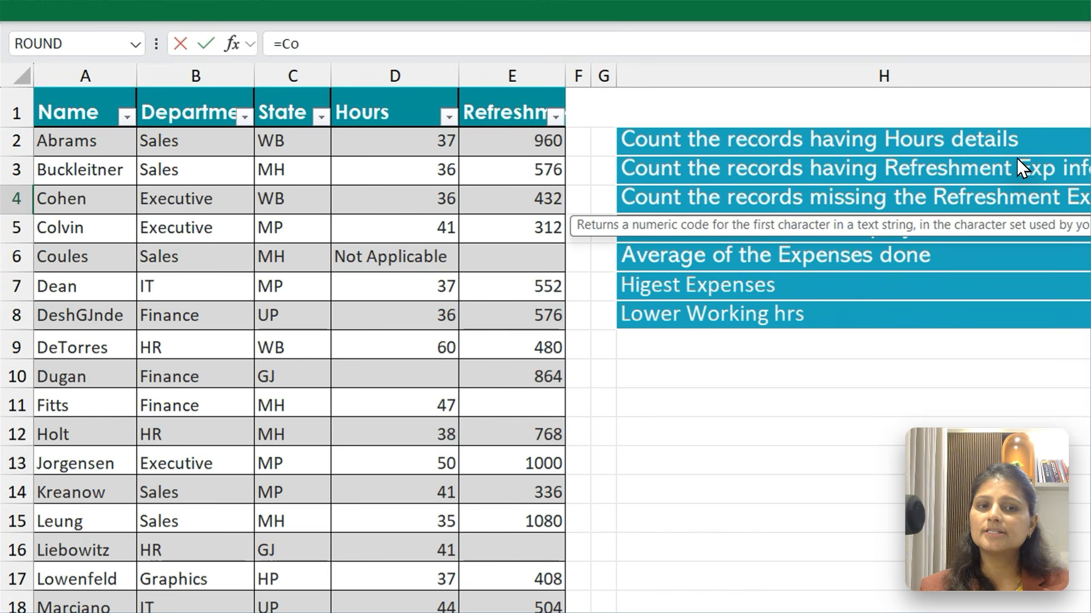
text(u)
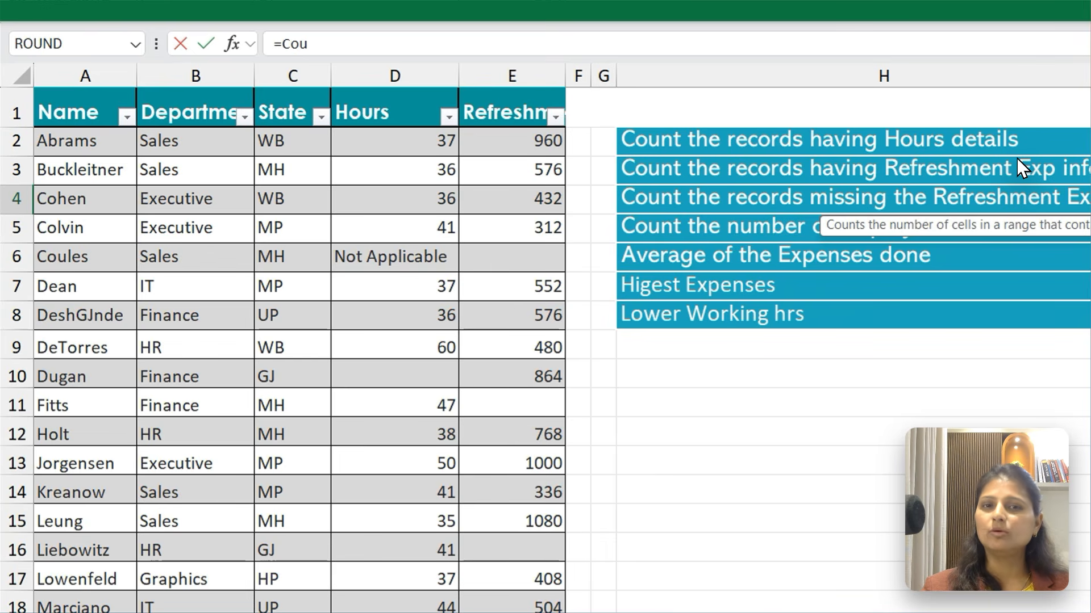
key(Down)
key(Down)
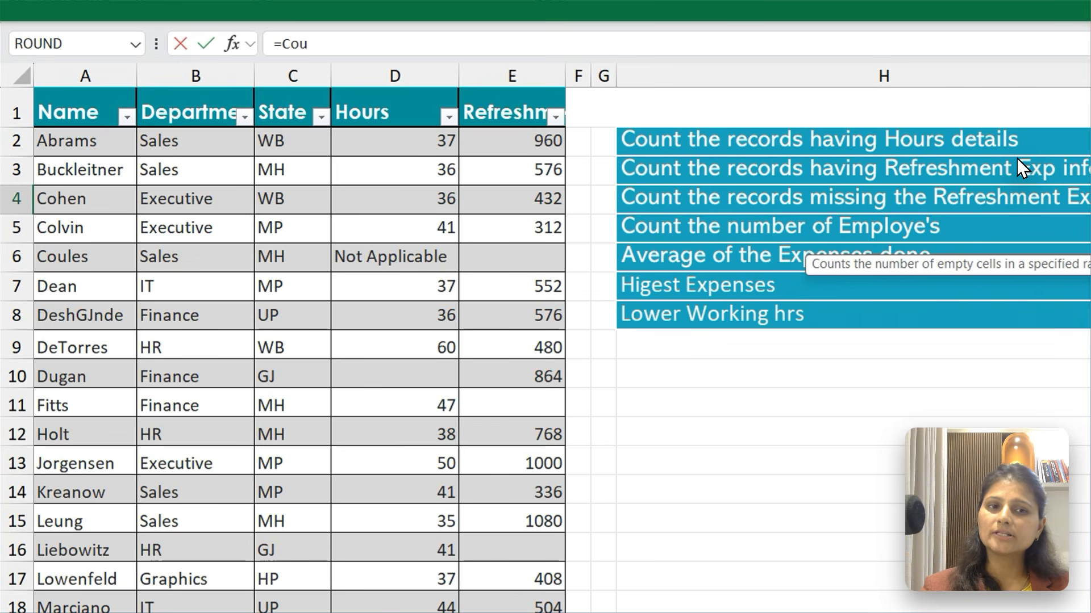
key(Tab)
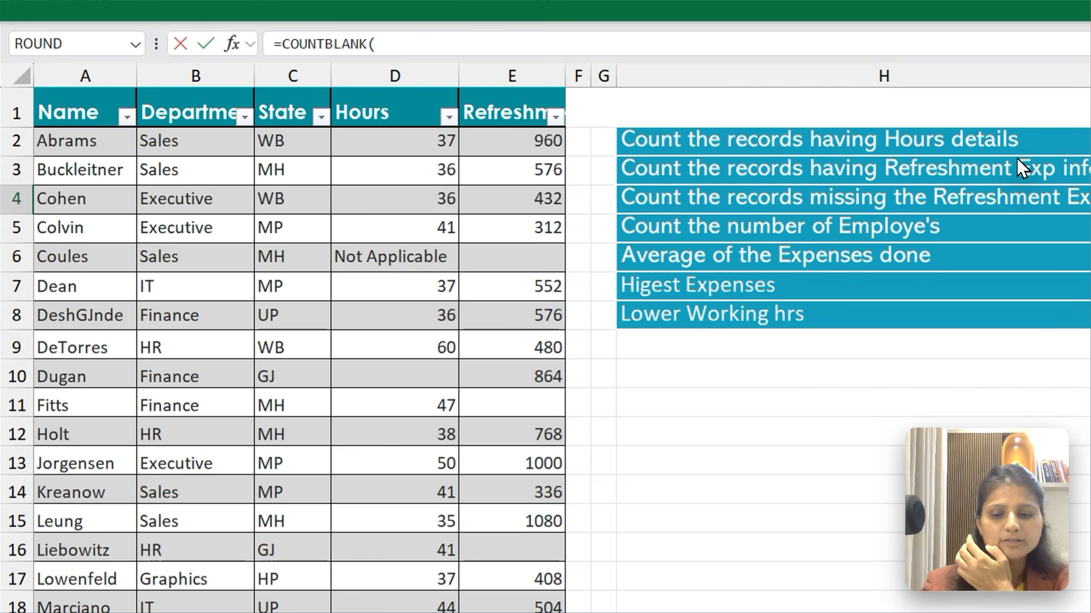
key(F5)
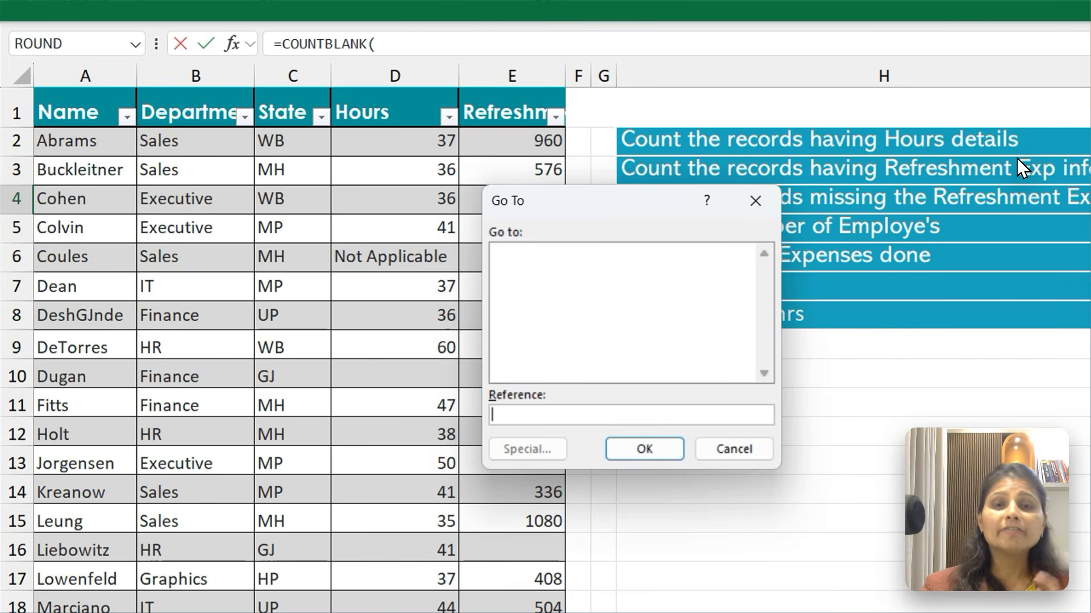
text(E2)
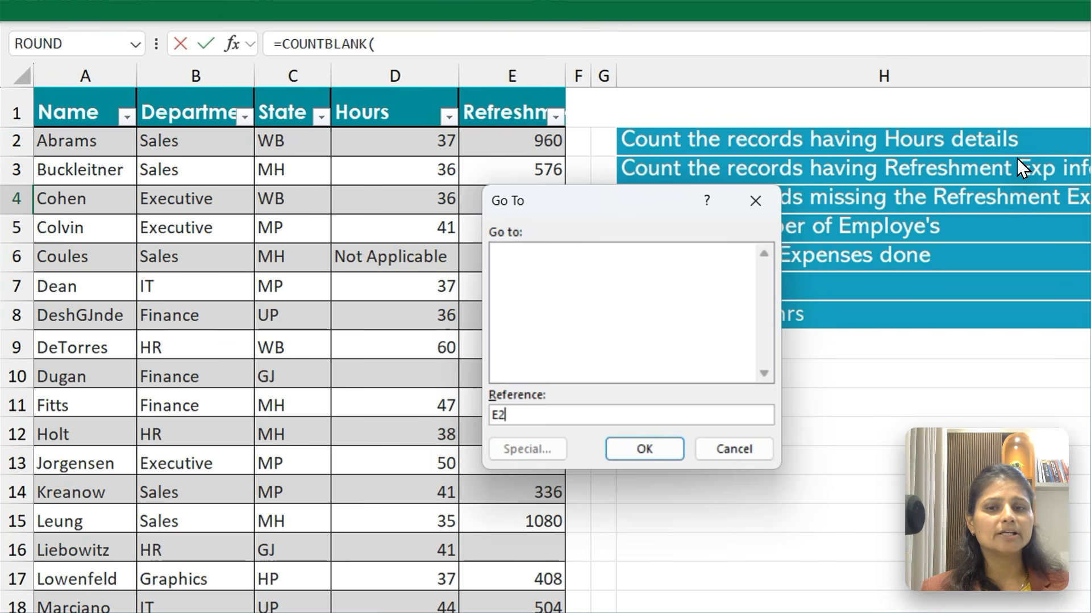
key(Return)
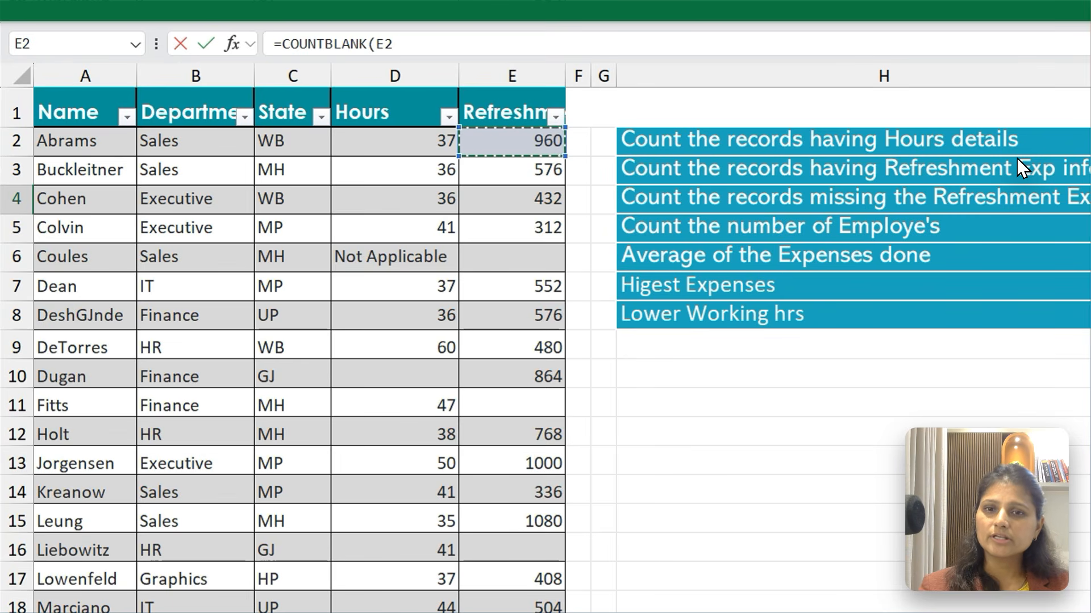
Step: Extend the COUNTBLANK range from E2 down to E33 and enter the formula in I4
key(shift+Down)
key(shift+Down)
key(shift+Down)
key(shift+Down)
key(shift+Down)
key(shift+Down)
key(shift+Down)
key(shift+Down)
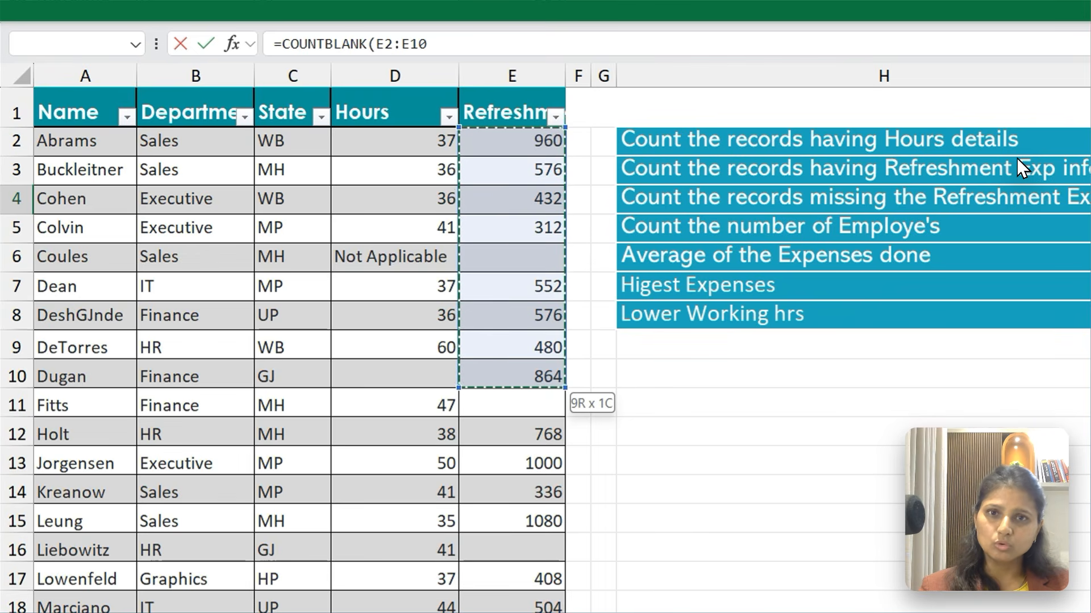
key(shift+Down)
key(shift+Down)
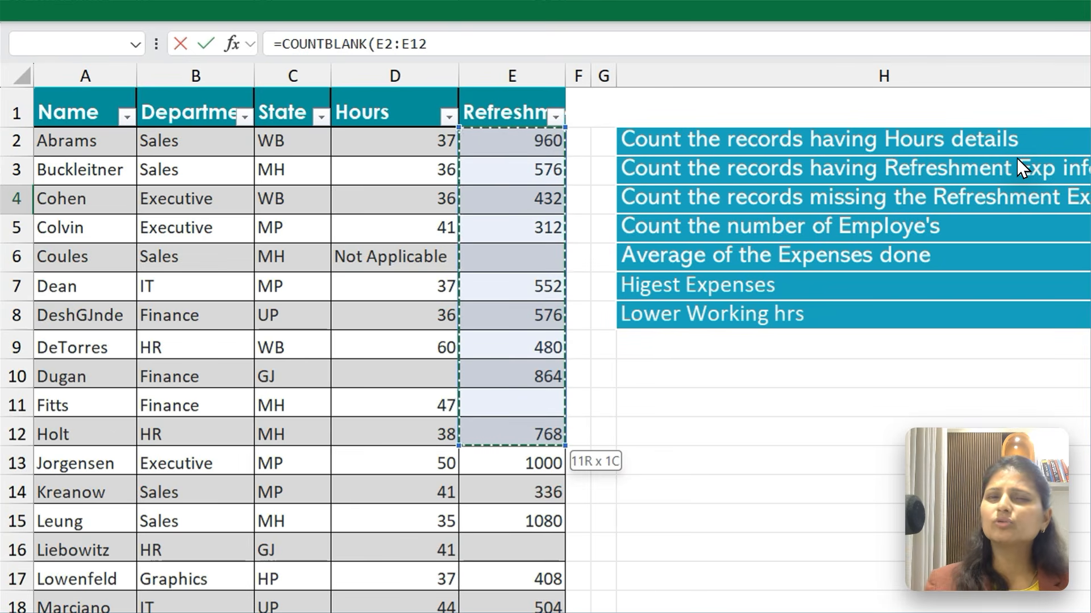
key(shift+Down)
key(shift+Down)
key(shift+Down)
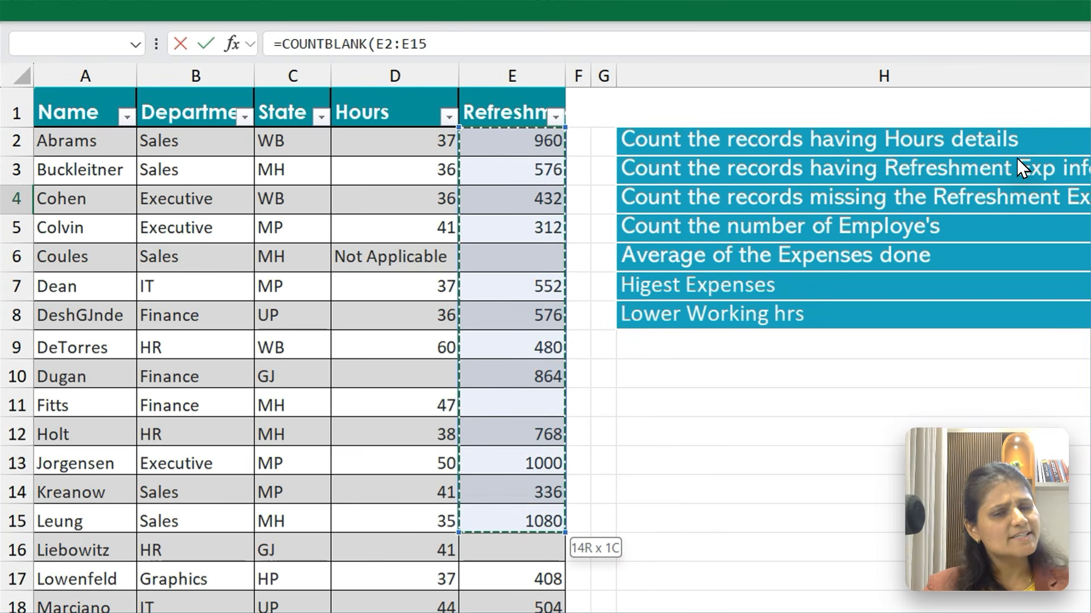
key(shift+Down)
key(shift+Down)
key(shift+Down)
key(shift+Down)
key(shift+Down)
key(shift+Down)
key(shift+Down)
key(shift+Down)
key(shift+Down)
key(shift+Down)
key(shift+Down)
key(shift+Down)
key(shift+Down)
key(shift+Down)
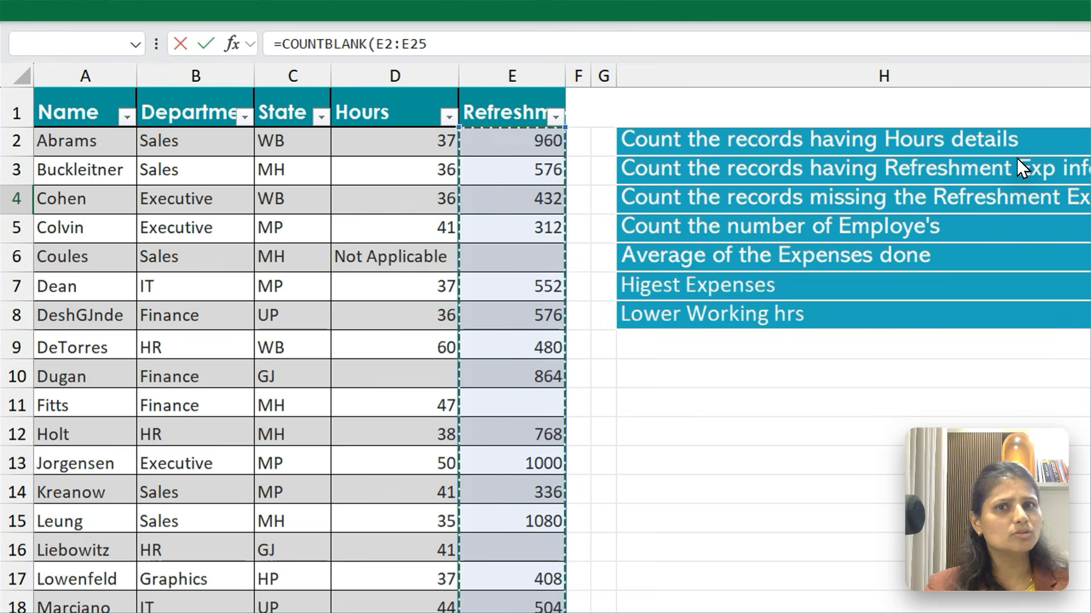
key(shift+Down)
key(shift+Down)
key(shift+Down)
key(shift+Down)
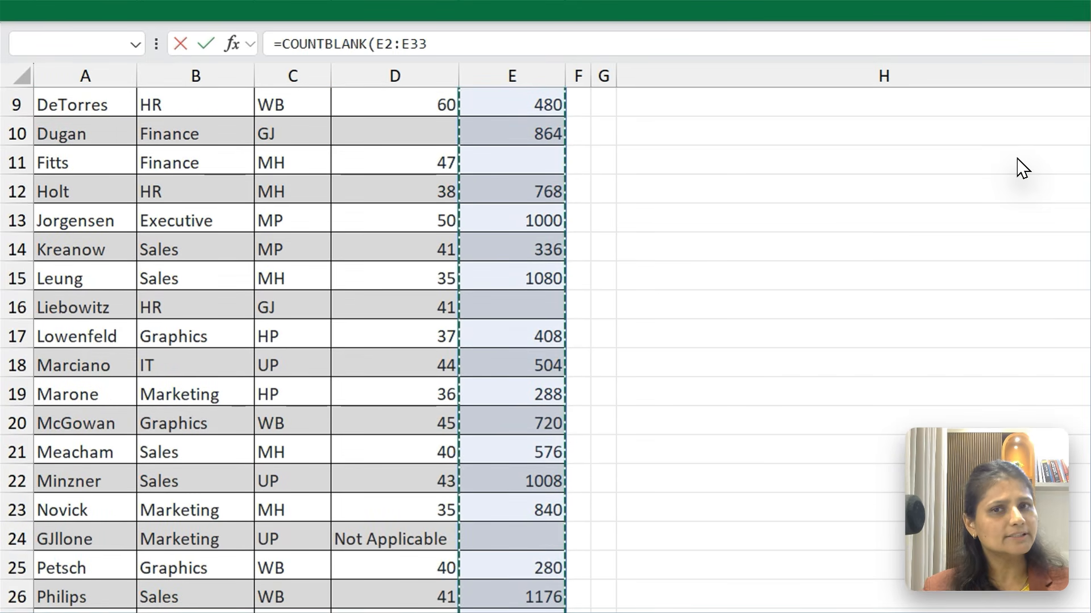
key(Return)
key(Up)
key(Up)
scroll(1017, 158, up, 1)
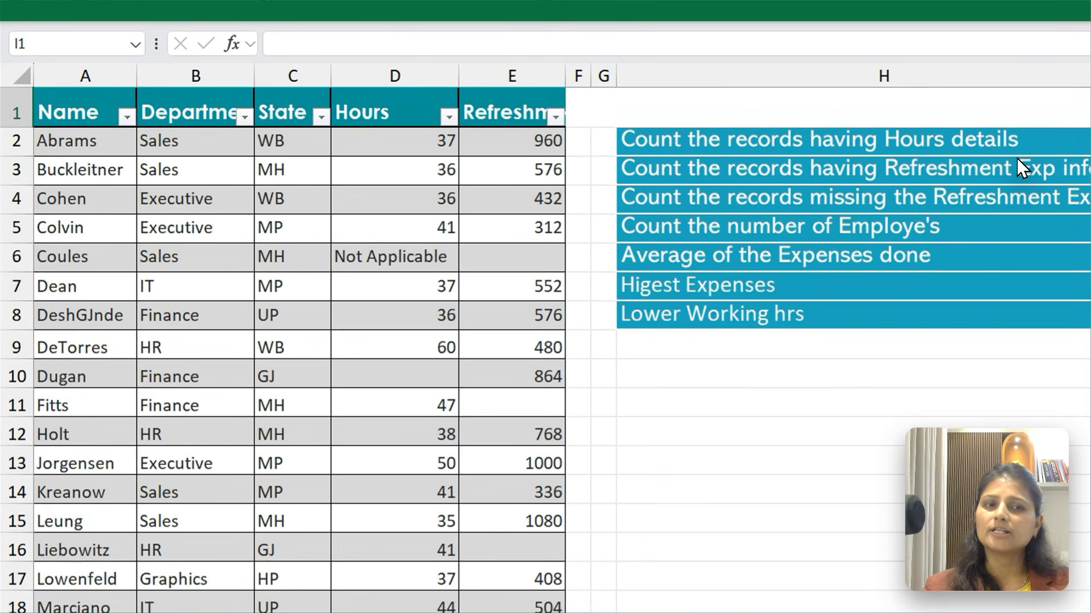
key(Down)
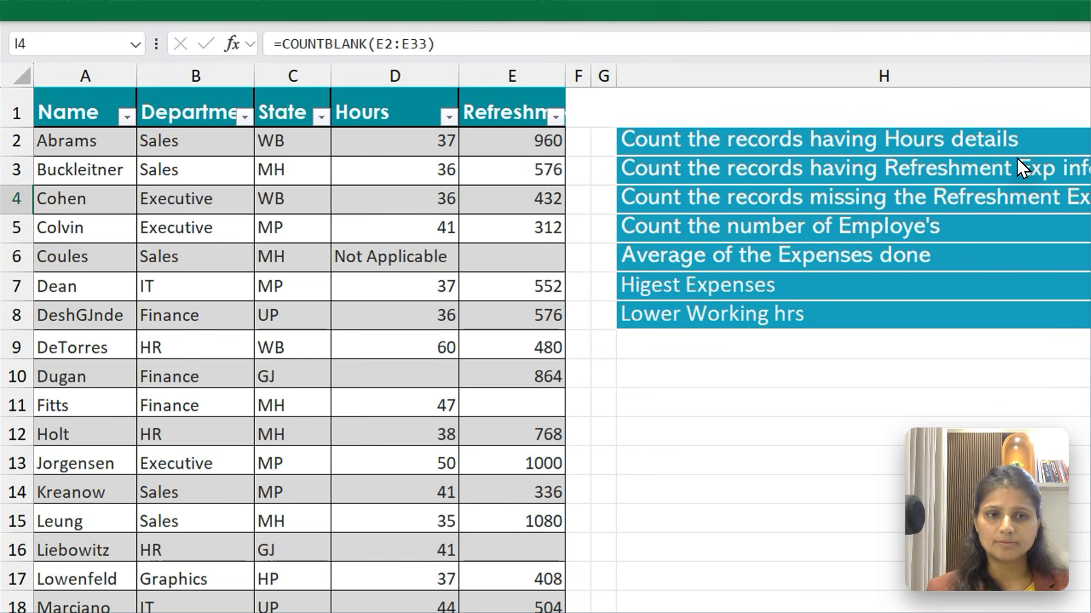
Step: Try to count the employees in I5 with a COUNT formula over the Name range A2:A33
key(Down)
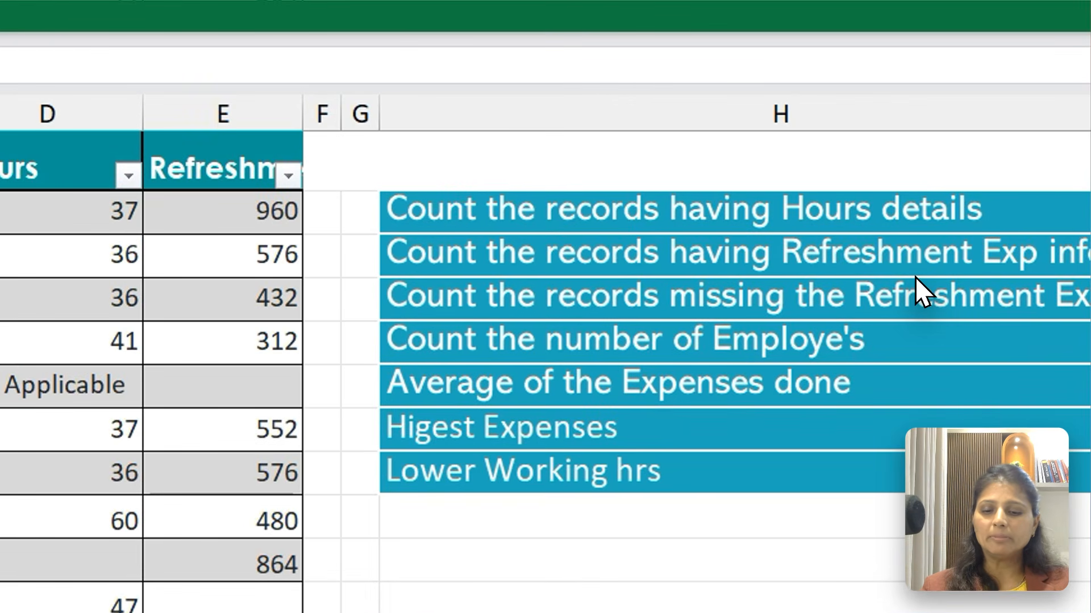
text(=COu)
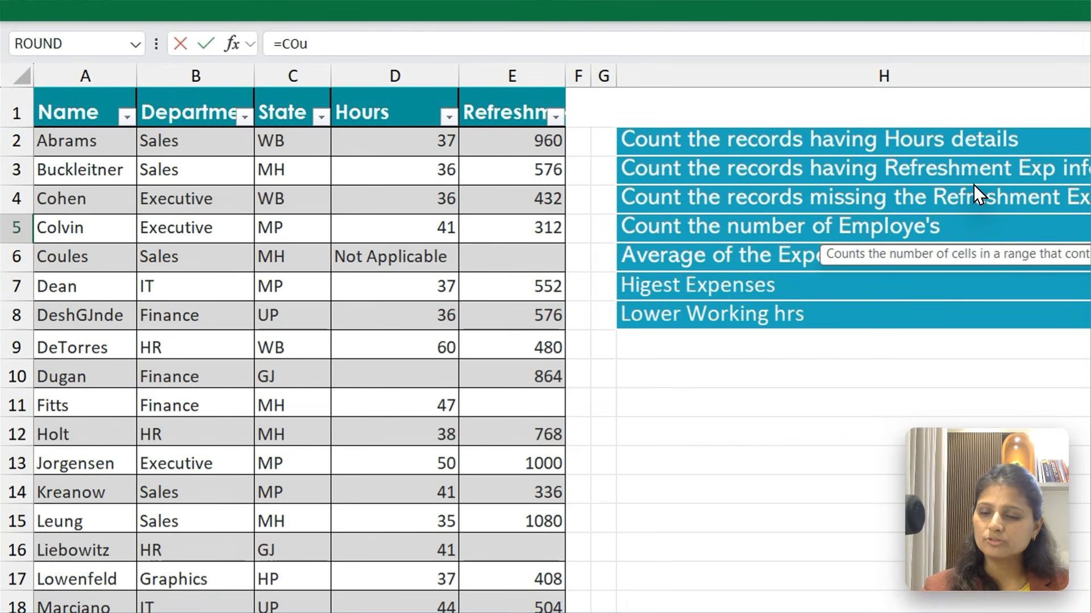
key(Tab)
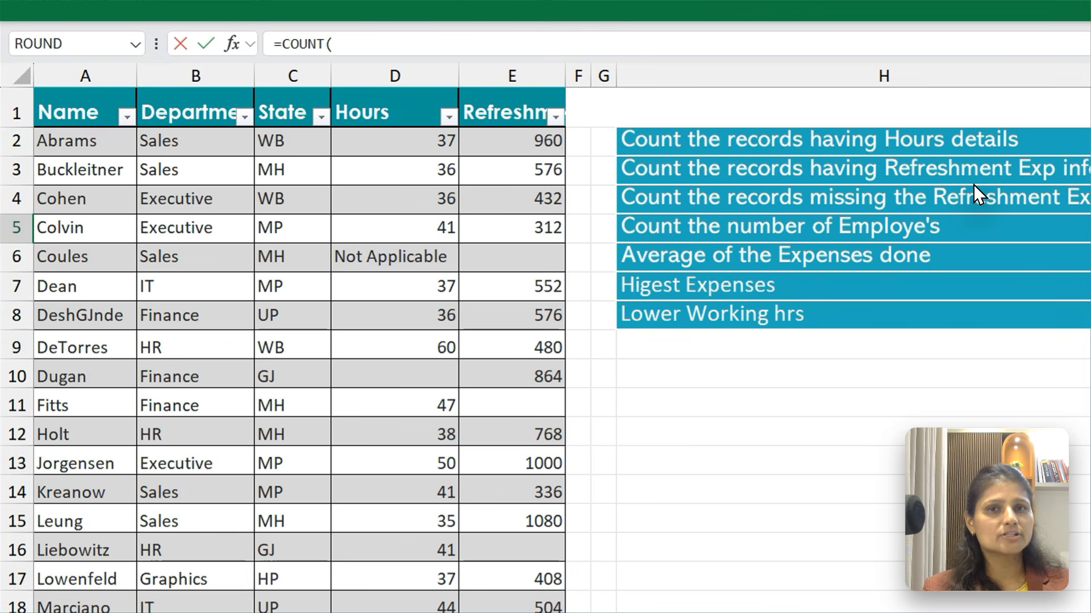
key(ctrl+Home)
key(Down)
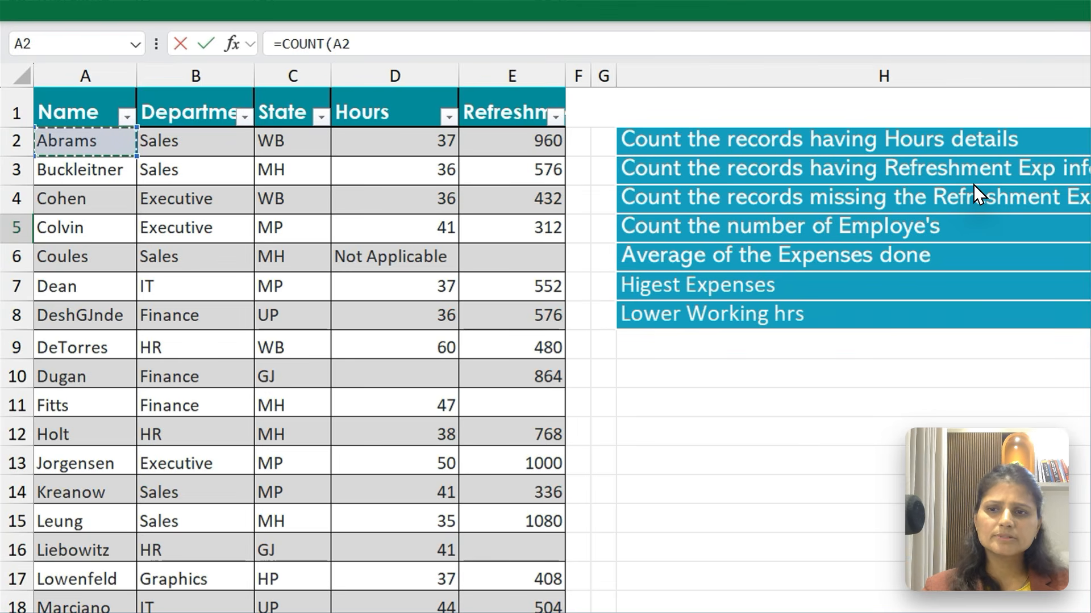
key(ctrl+shift+Down)
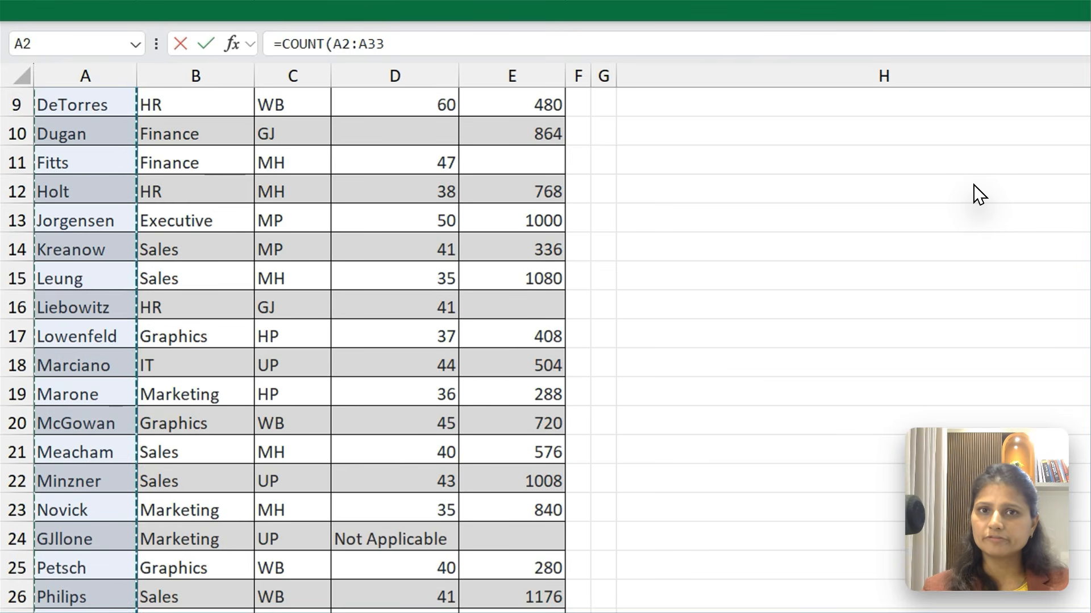
key(Return)
key(Up)
key(Up)
key(Up)
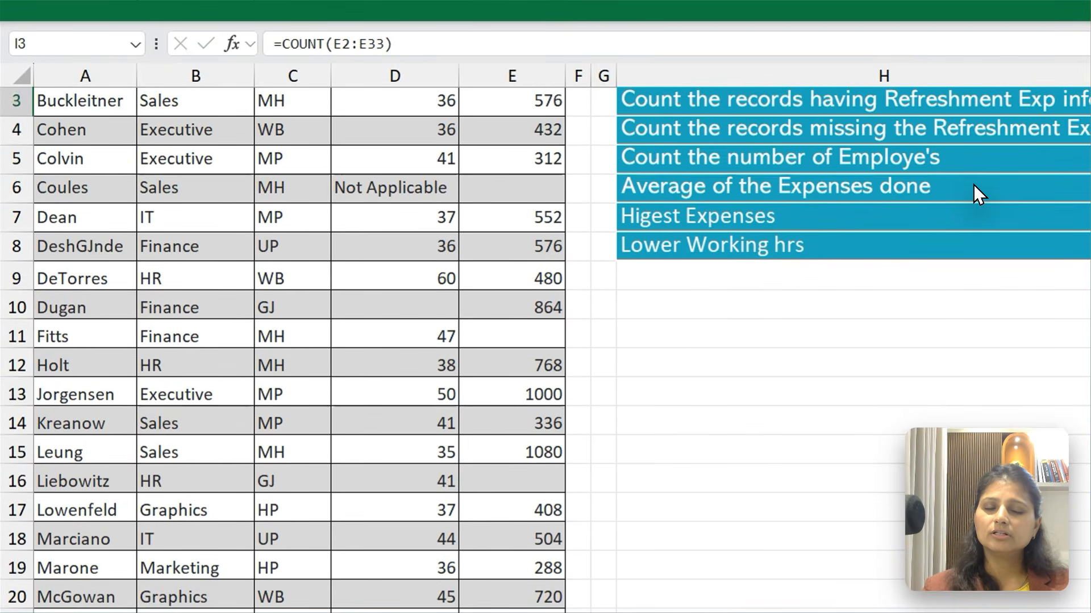
Step: Review the answer cells in column I and the FORMULATEXT formula that refers to I2
key(Down)
key(Down)
key(Up)
key(Up)
key(Up)
key(Up)
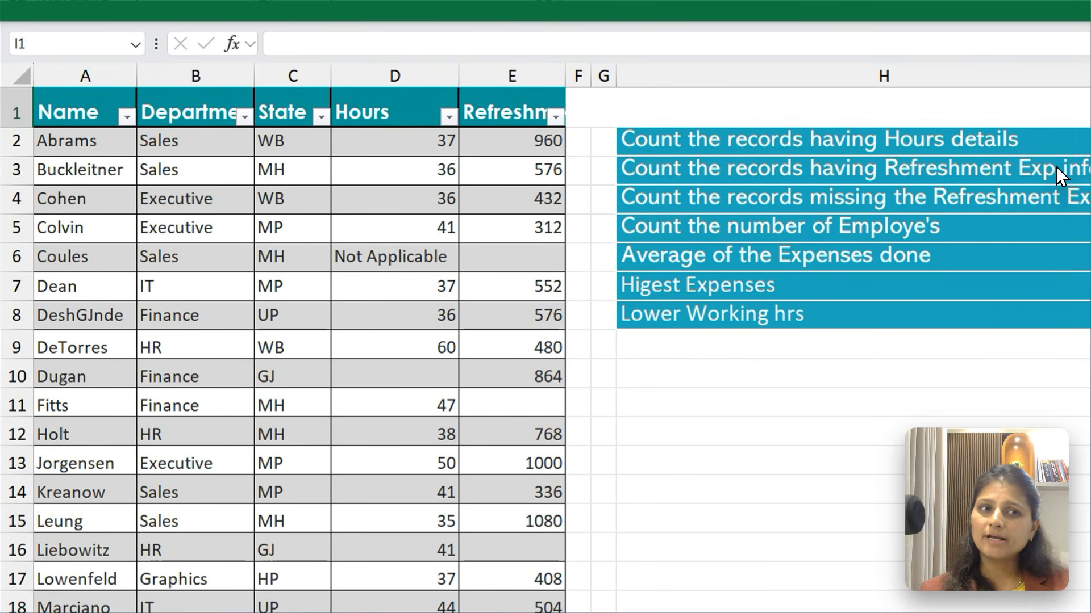
key(Right)
key(Right)
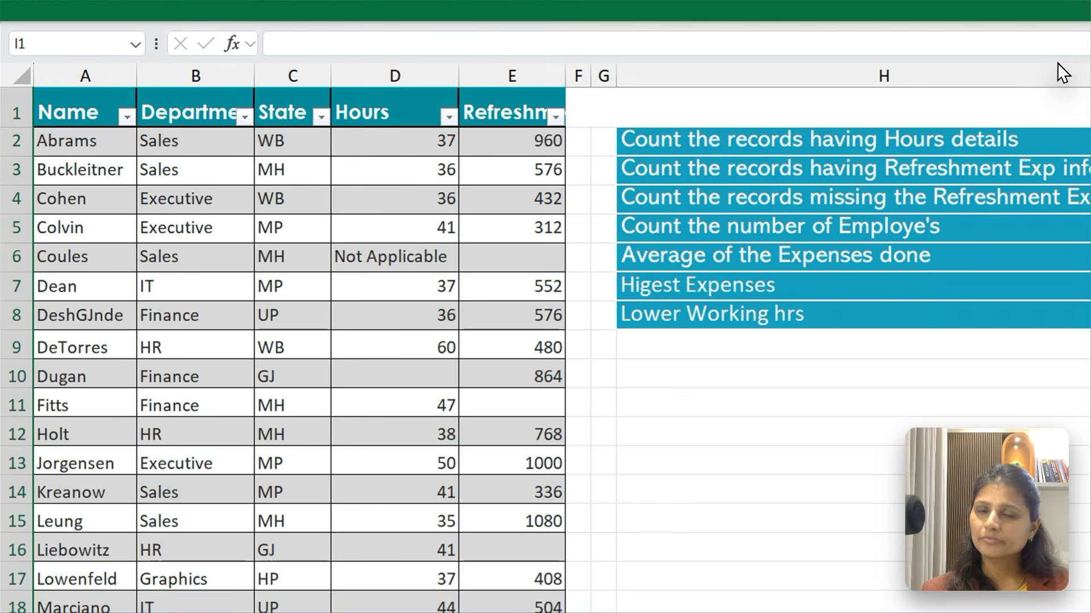
key(Tab)
key(Tab)
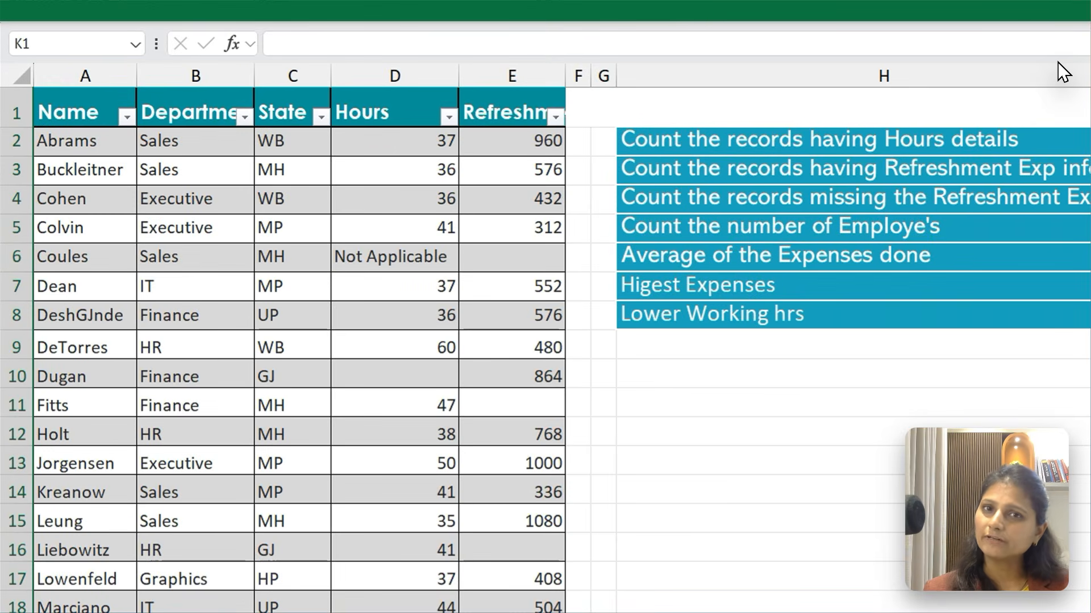
key(Down)
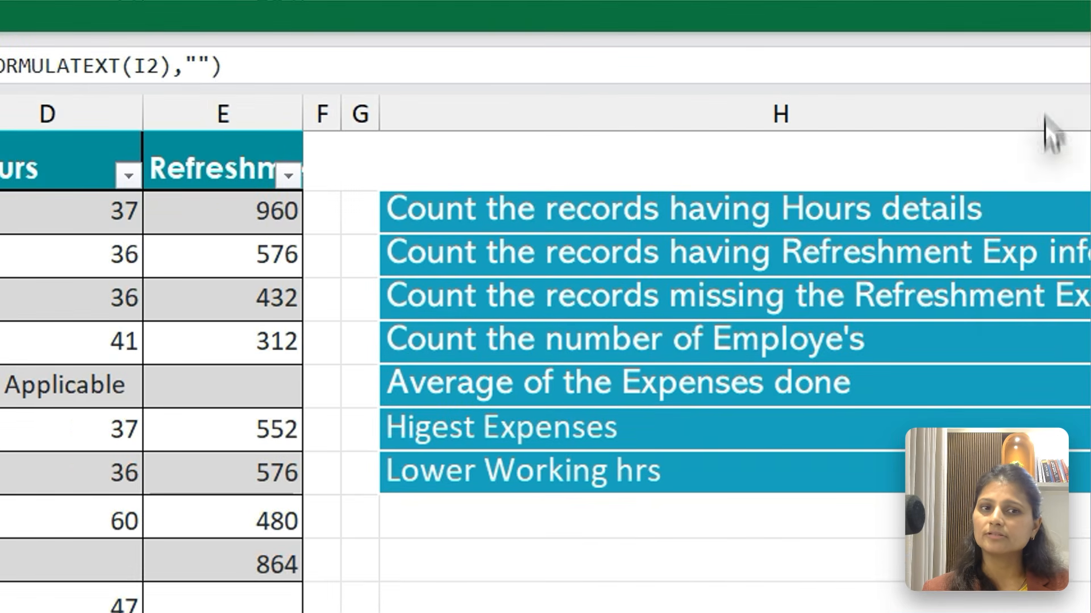
Step: Replace the formula in I5 with COUNTA over the Name range A2:A33 to count the employees
click(1030, 189)
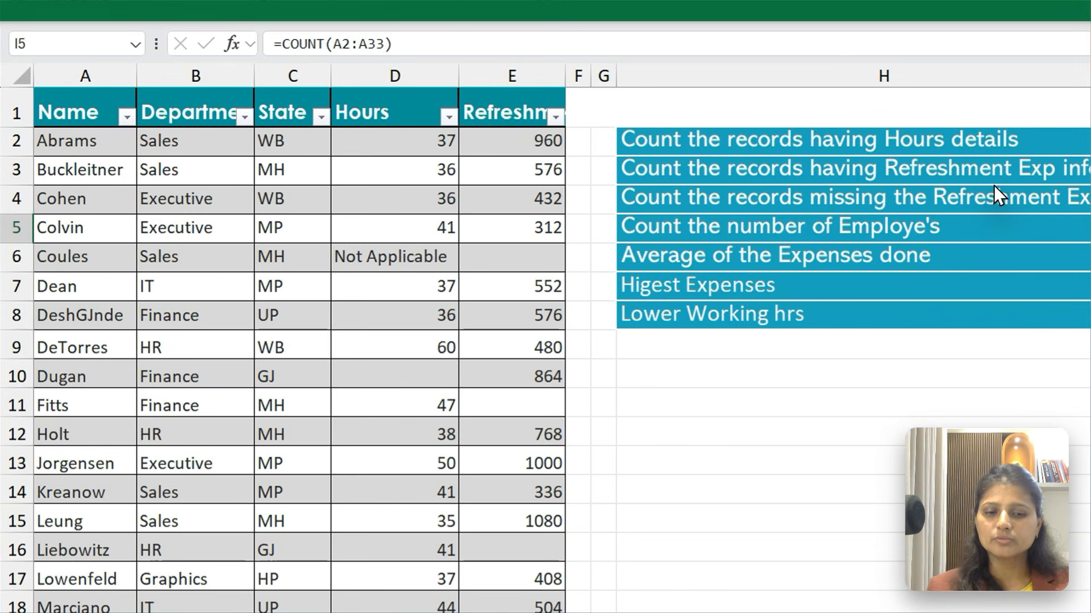
text(=)
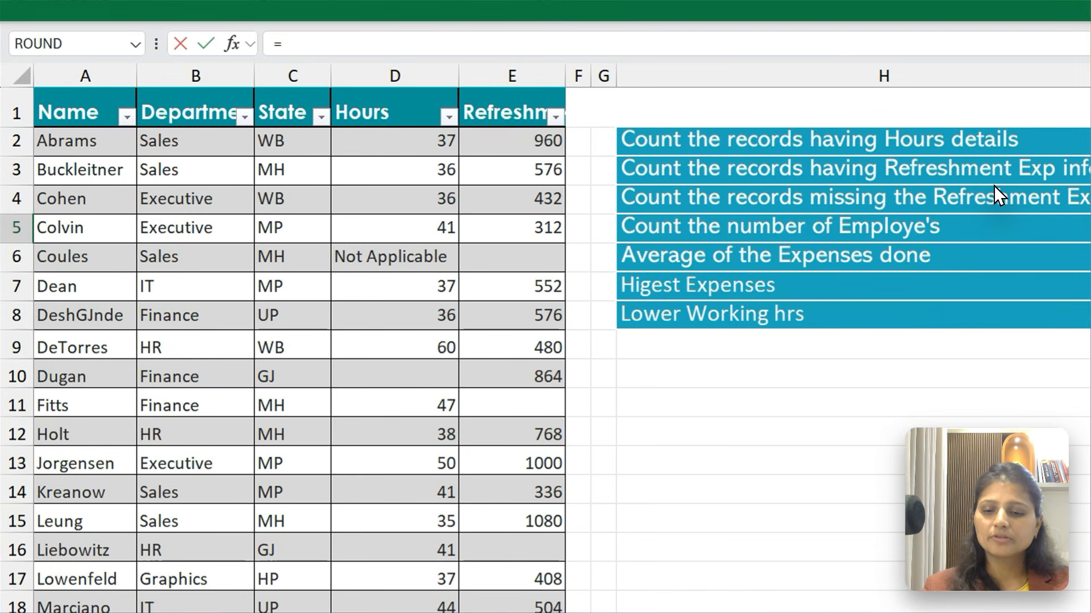
text(Coun)
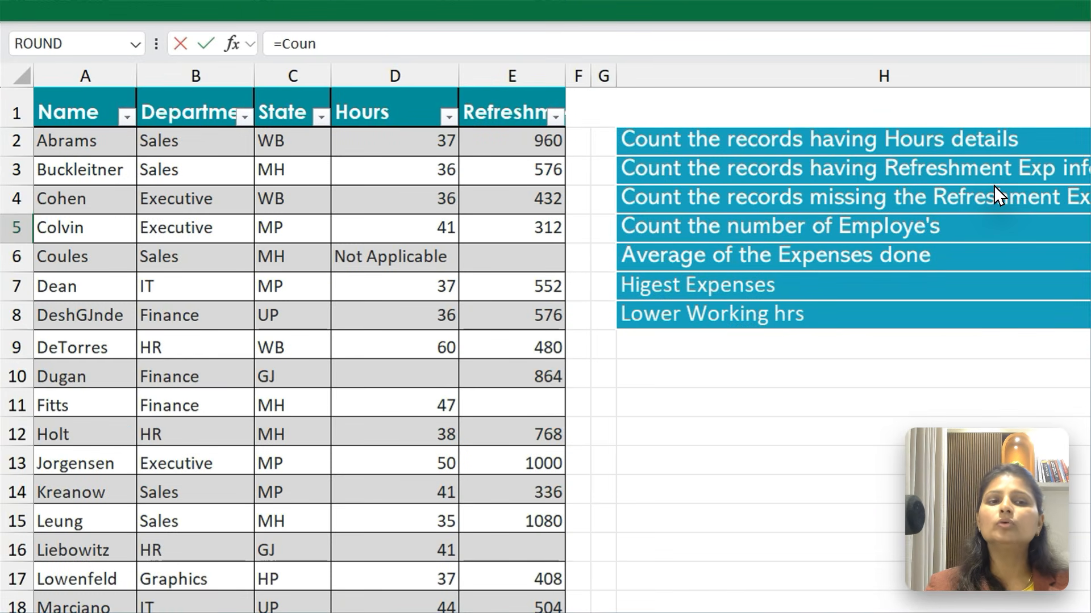
text(TA()
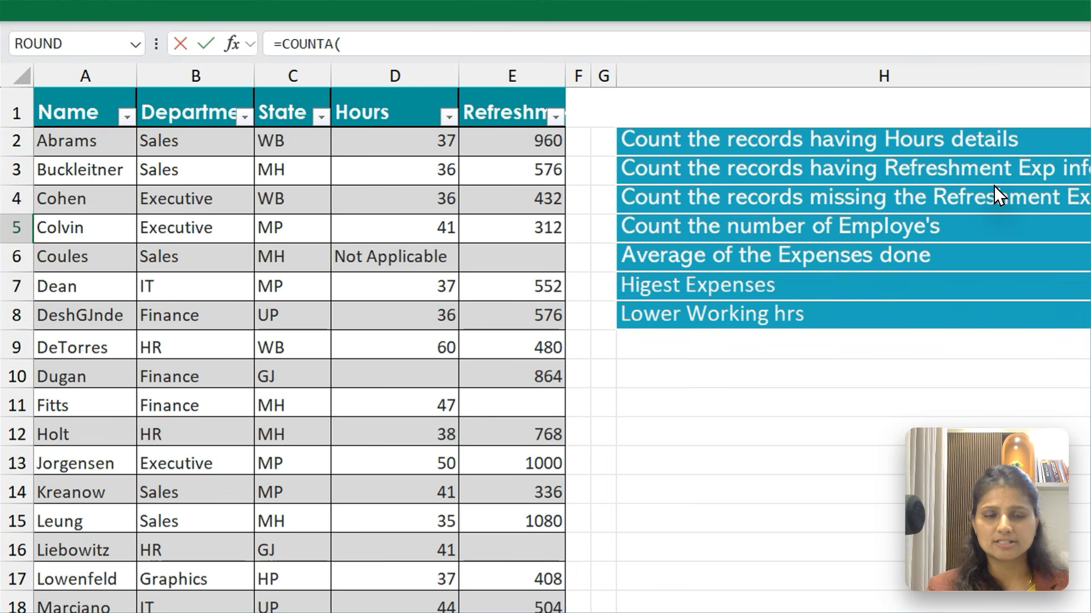
key(ctrl+Home)
key(Down)
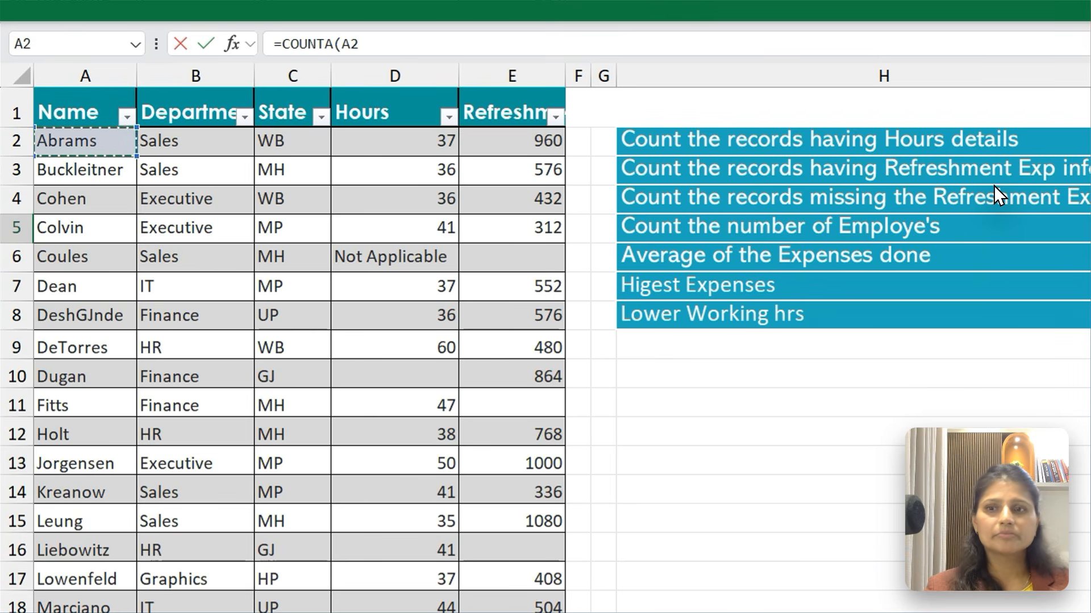
key(ctrl+shift+Down)
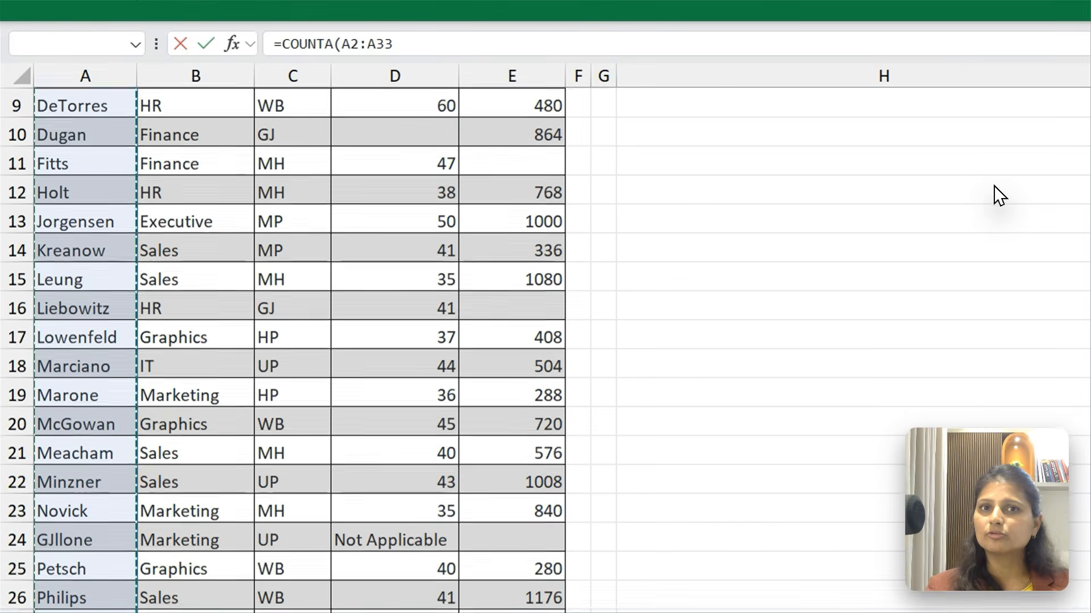
text())
key(Return)
key(Up)
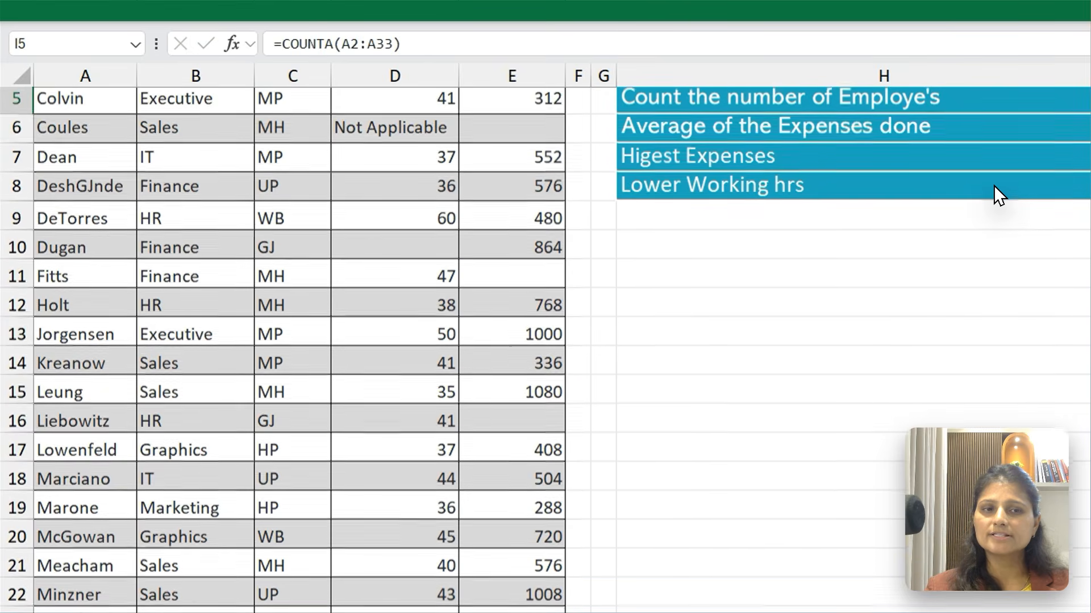
key(Up)
key(Up)
key(Up)
key(Up)
Step: Try to begin an AVERAGE formula in I6 with its range starting at the first refreshment expense in E2
key(Down)
key(Down)
key(Down)
key(Down)
key(Down)
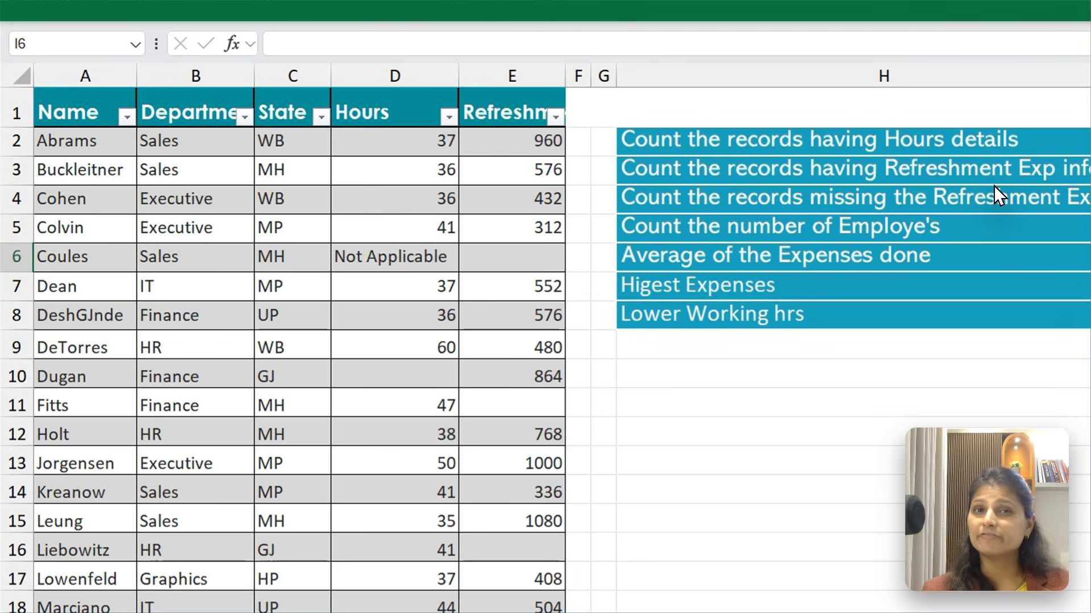
text(=Av)
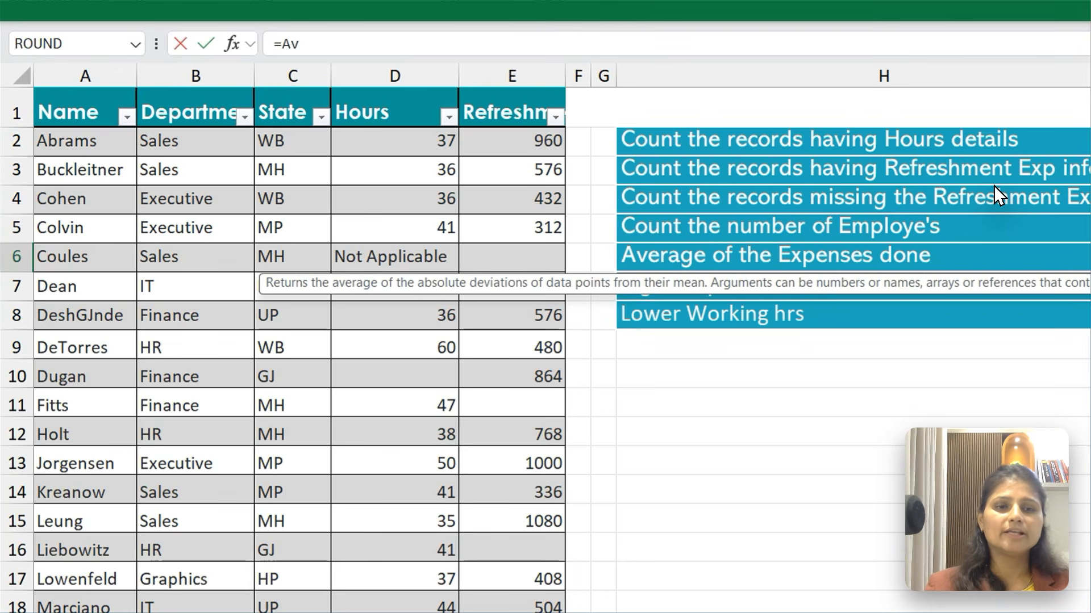
key(Escape)
key(Left)
text(=Av)
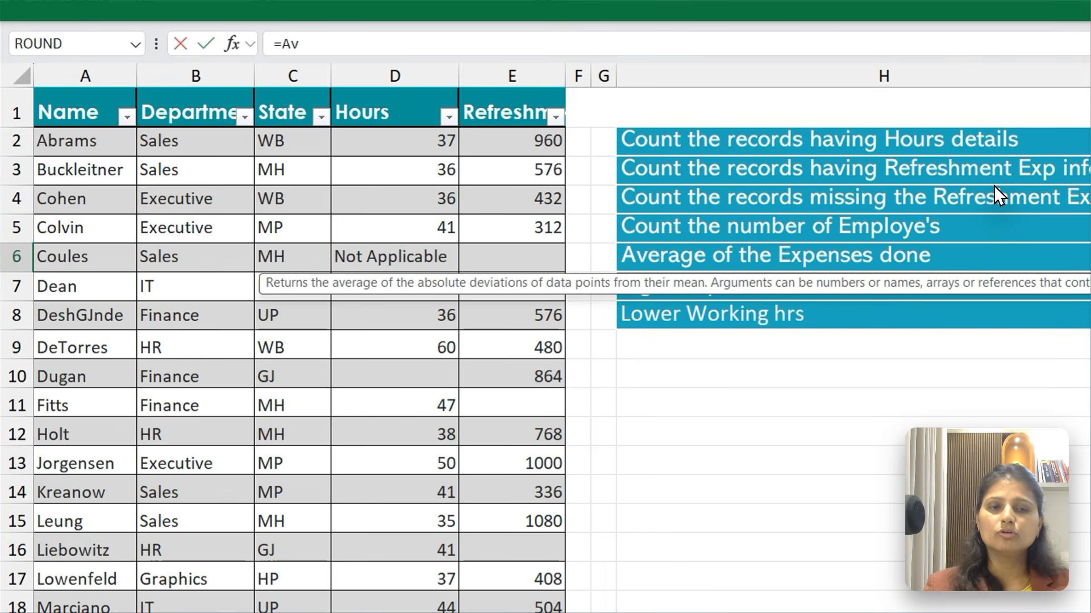
text(e)
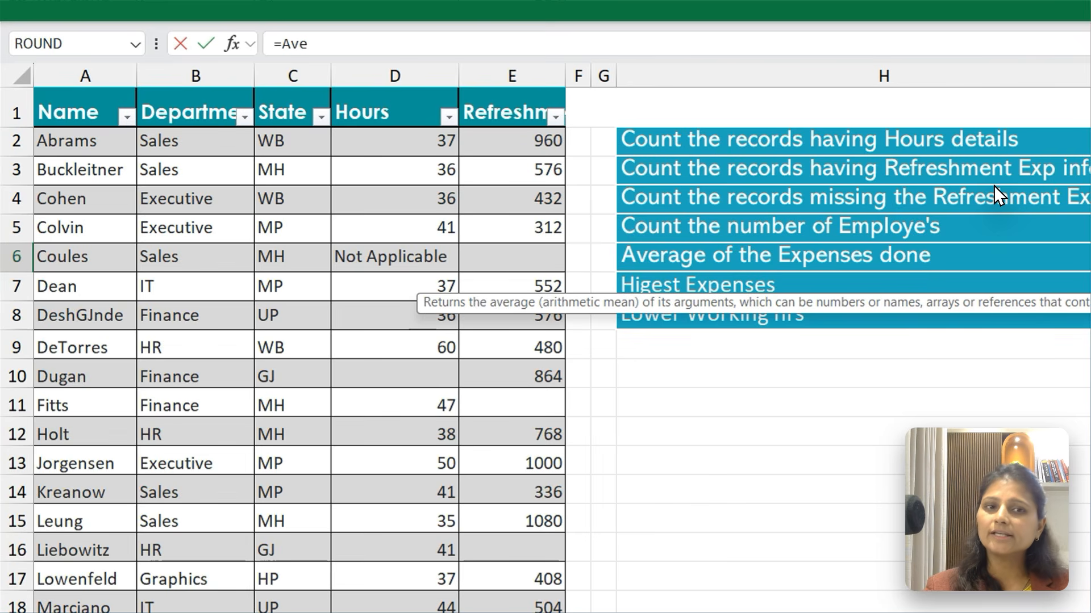
key(Tab)
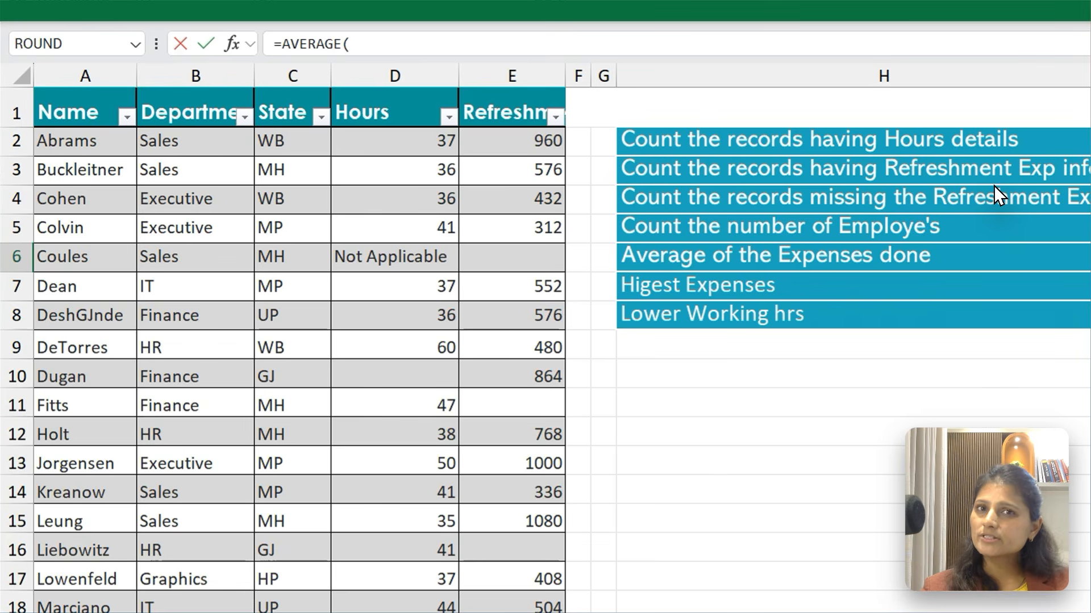
key(ctrl+Home)
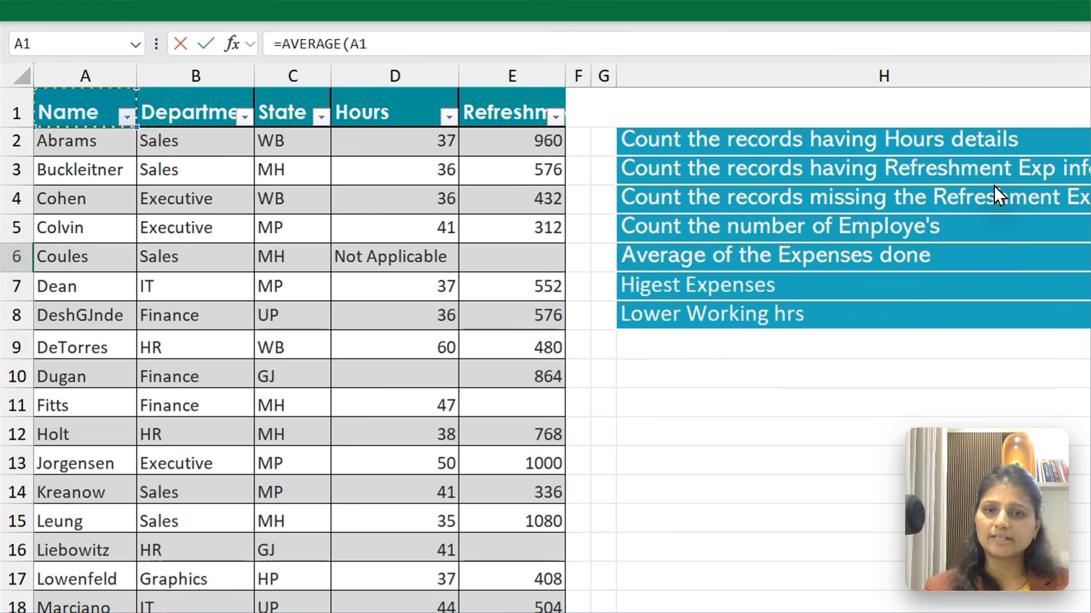
key(Right)
key(Right)
key(Right)
key(Right)
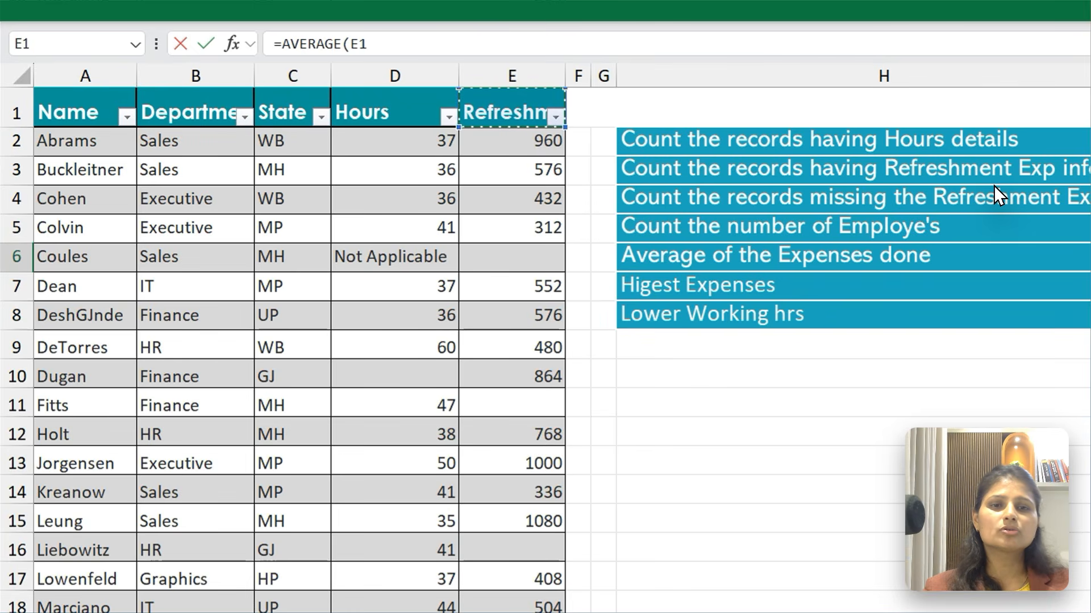
key(Down)
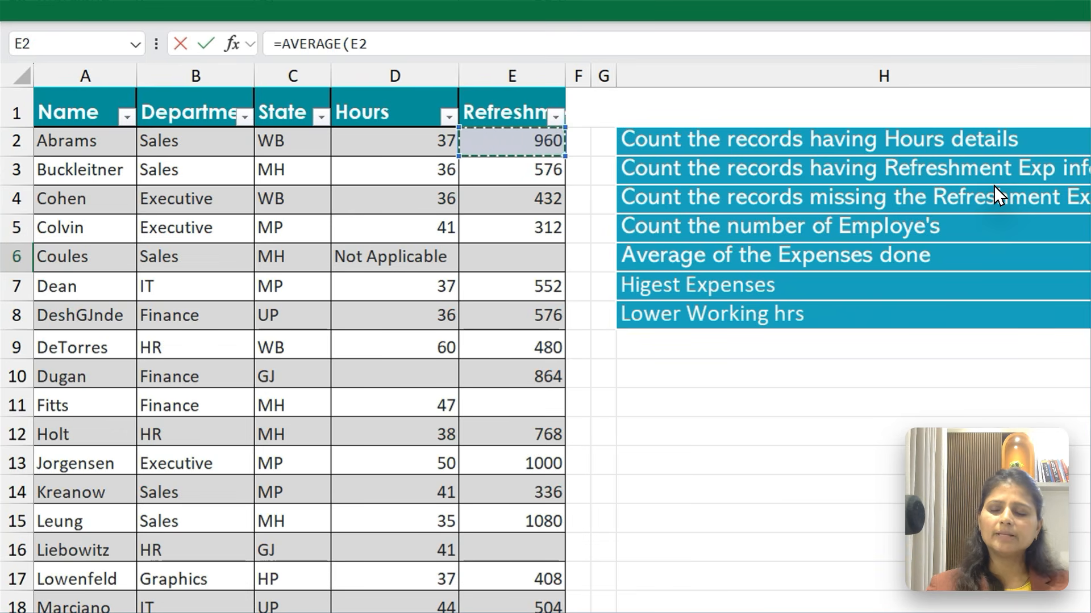
Step: Try to extend the range of the AVERAGE formula from E2 down to the last record in E33
key(shift+Down)
key(shift+Down)
key(shift+Down)
key(shift+Down)
key(shift+Down)
key(shift+Down)
key(shift+Down)
key(shift+Down)
key(shift+Down)
key(shift+Down)
key(shift+Down)
key(shift+Down)
key(shift+Down)
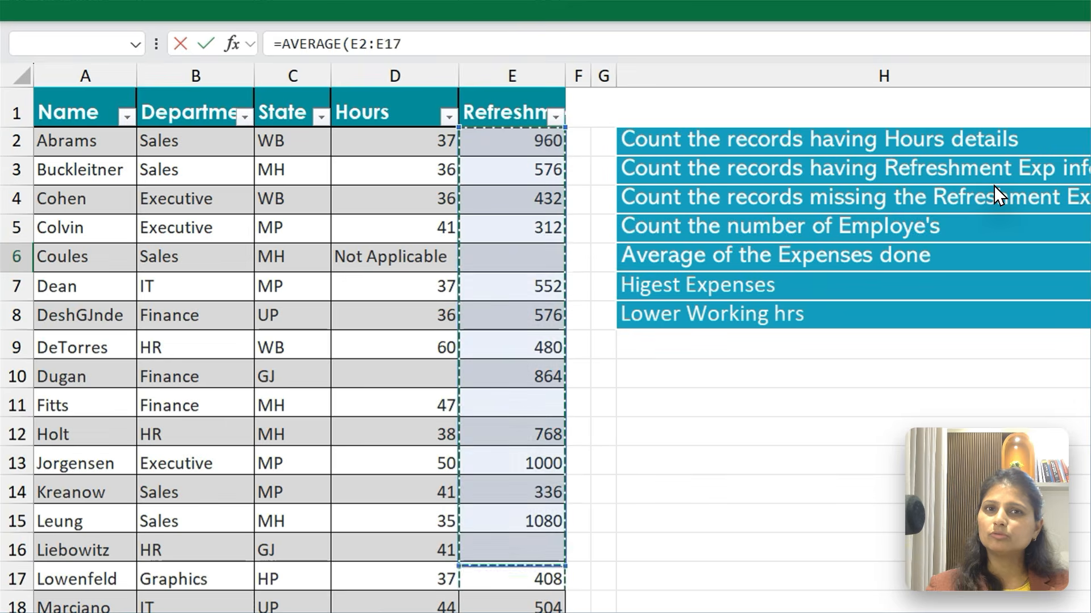
key(ctrl+shift+Down)
key(ctrl+shift+Down)
key(ctrl+shift+Down)
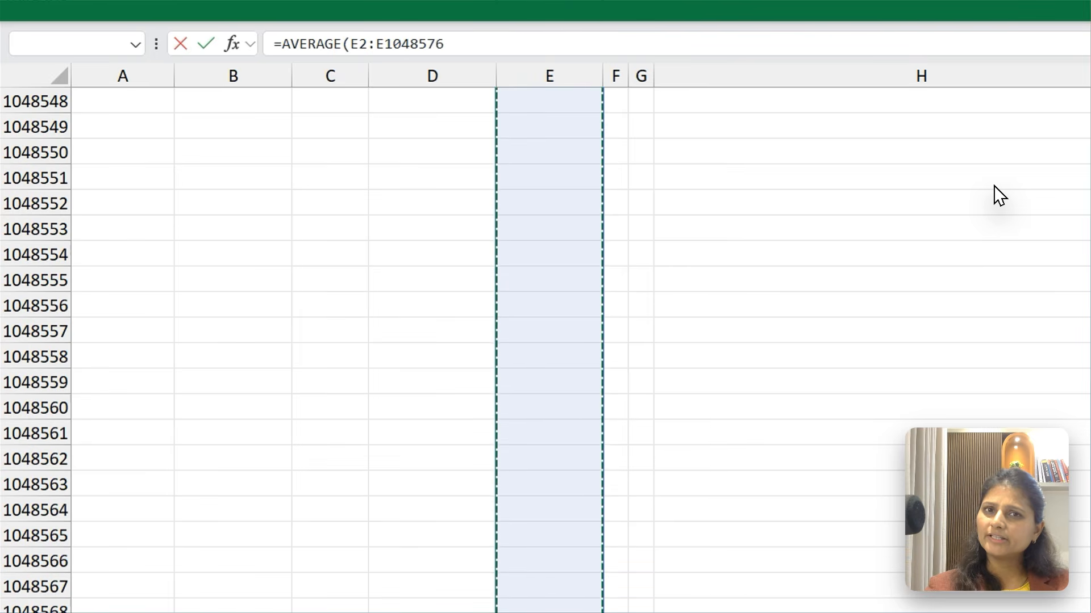
key(ctrl+shift+Up)
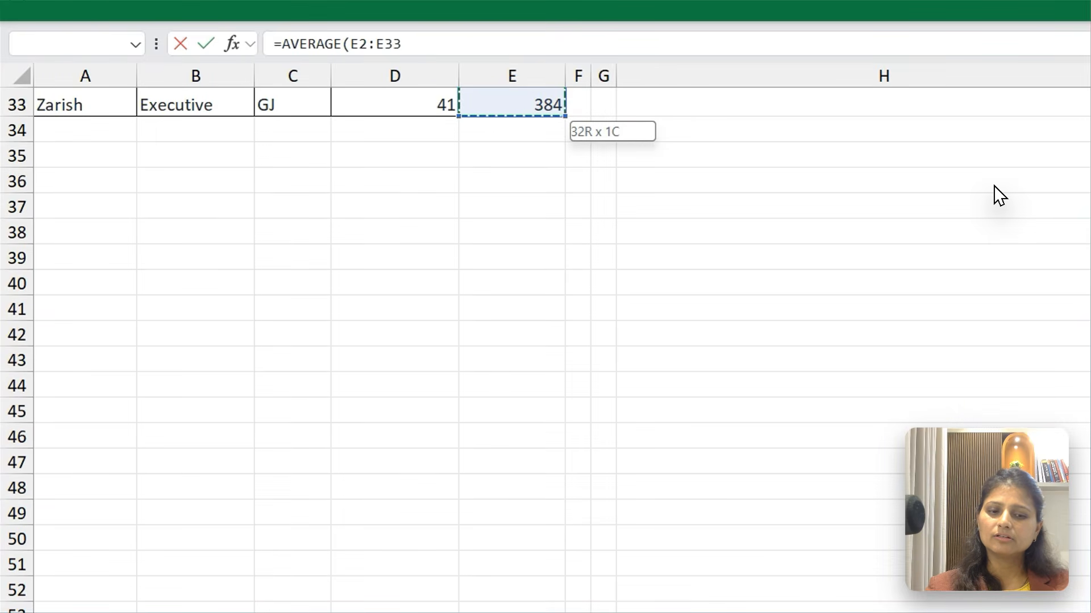
key(ctrl+BackSpace)
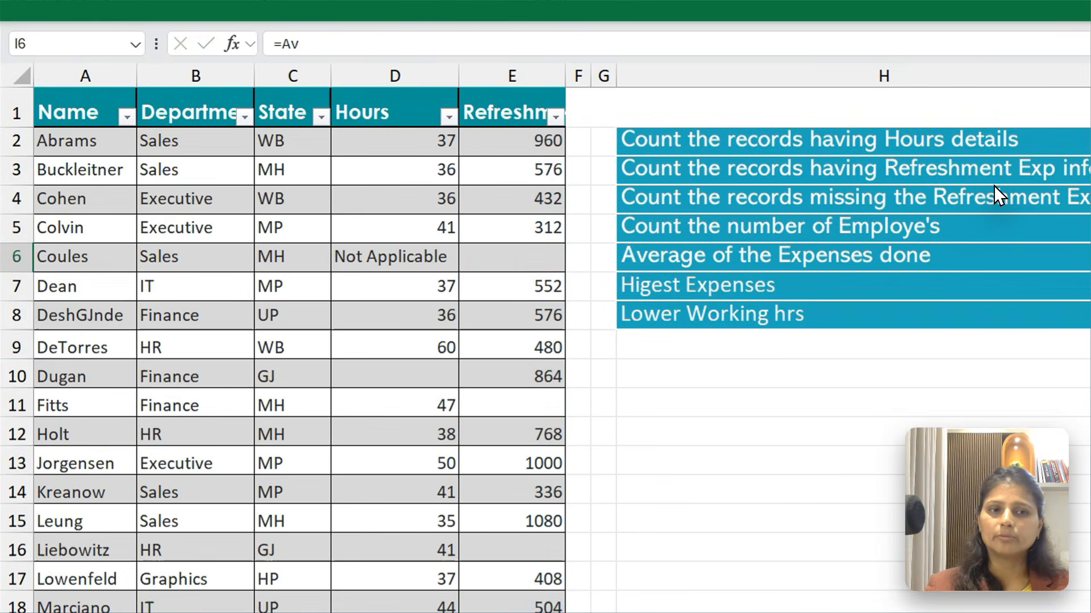
Step: Begin an AVERAGE formula in I6 with E2 as the first cell of its range
text(=Ave)
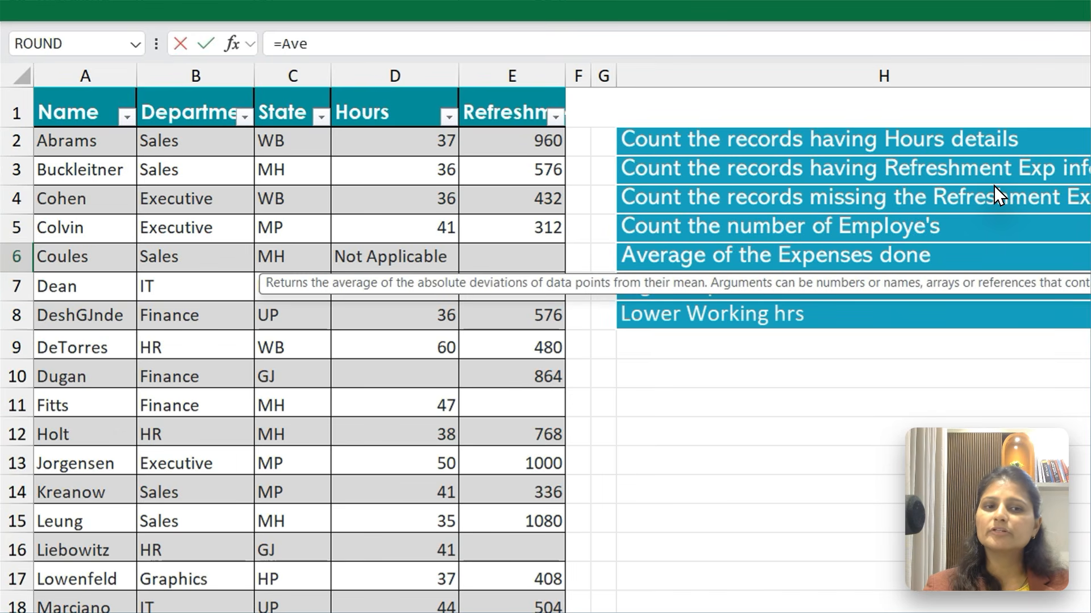
key(Down)
key(Tab)
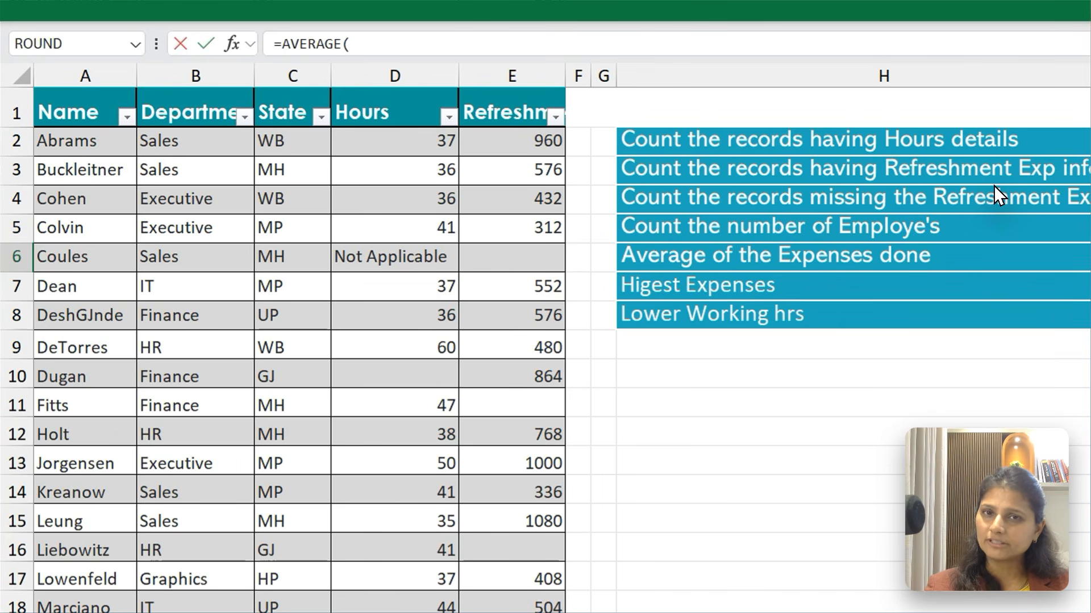
key(ctrl+Home)
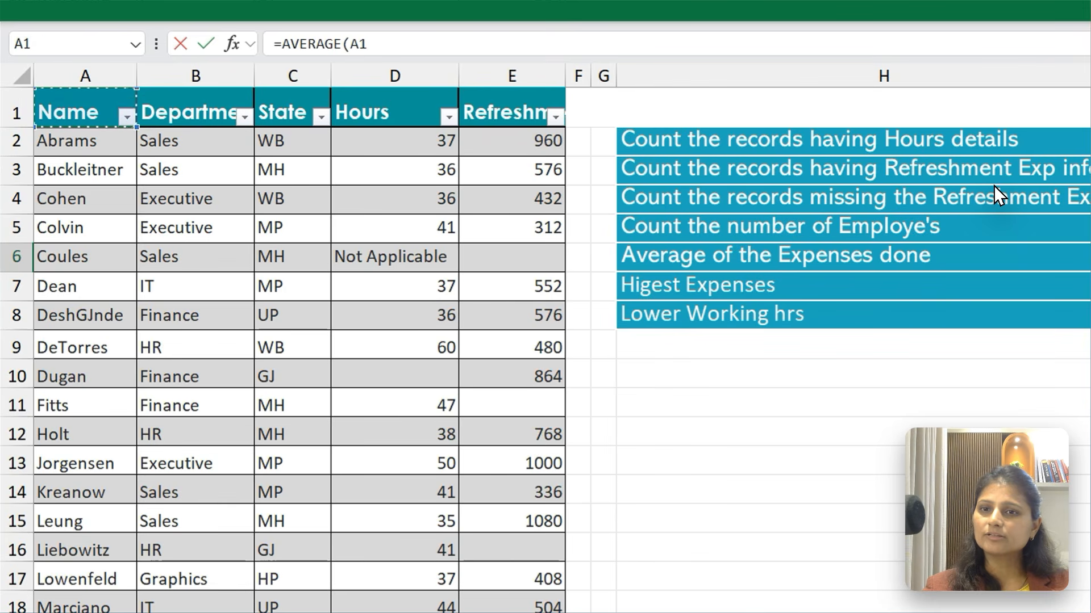
key(Right)
key(Right)
key(Right)
key(Right)
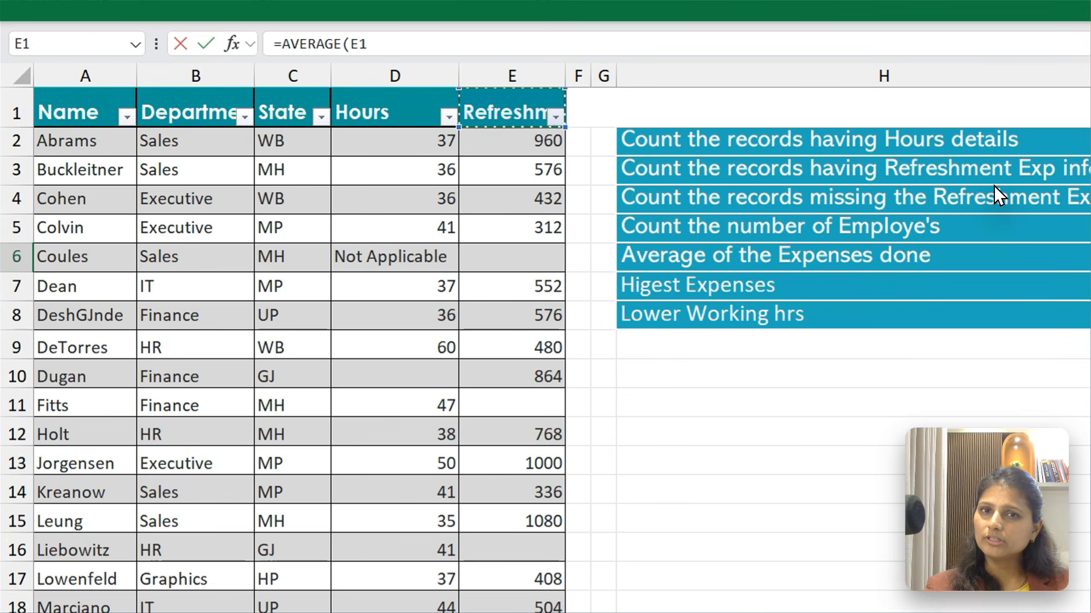
key(Down)
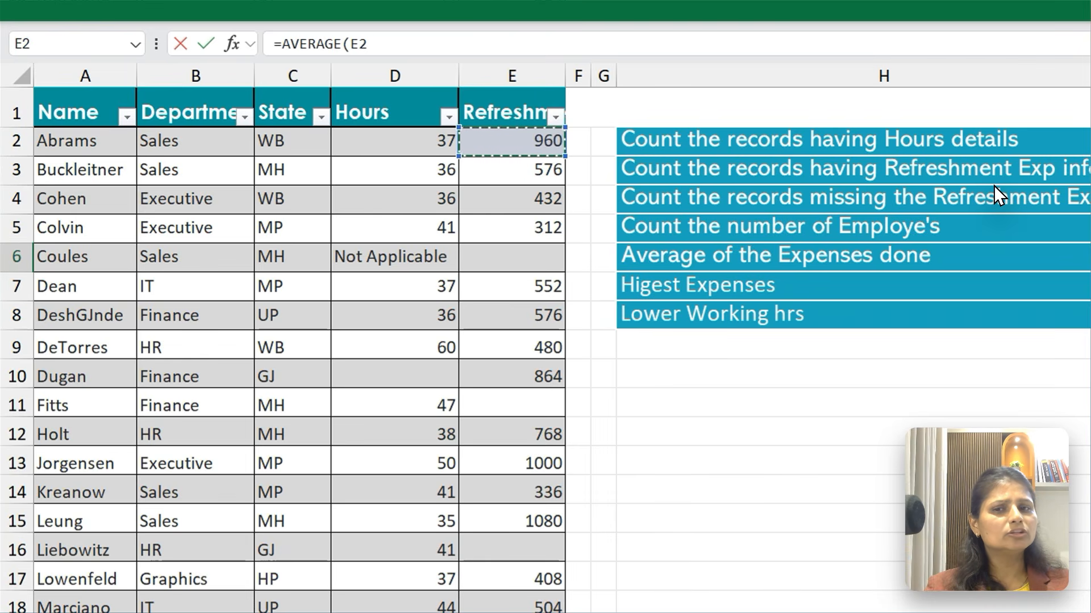
Step: Extend the AVERAGE range from E2 down to E33 and enter the formula in I6
key(ctrl+shift+Down)
key(ctrl+shift+Down)
key(ctrl+shift+Down)
key(ctrl+shift+Down)
key(ctrl+shift+Down)
key(ctrl+shift+Down)
key(ctrl+shift+Down)
key(ctrl+shift+Down)
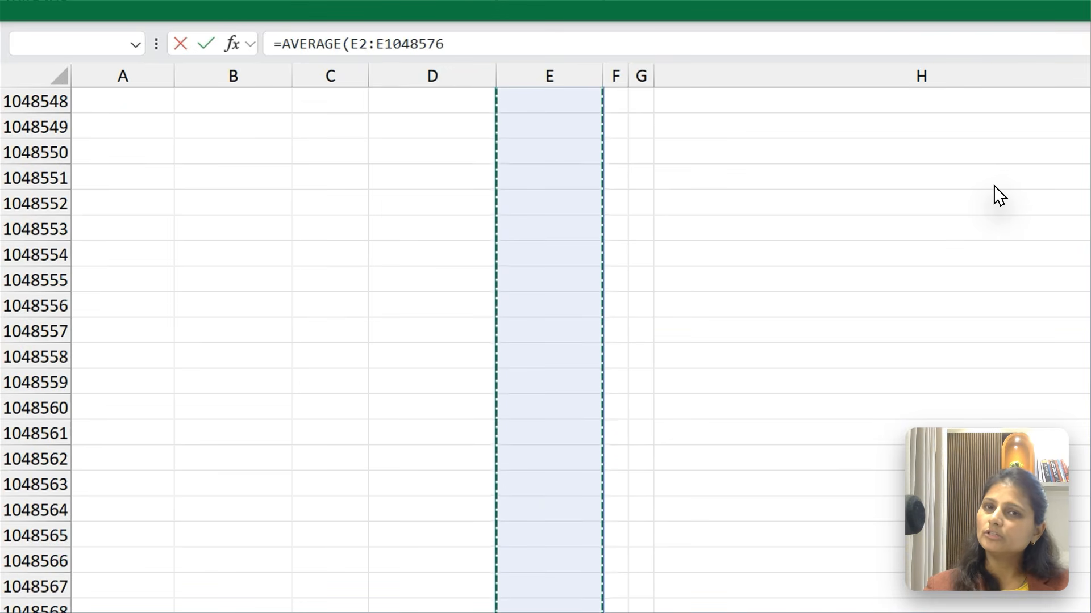
key(ctrl+shift+Up)
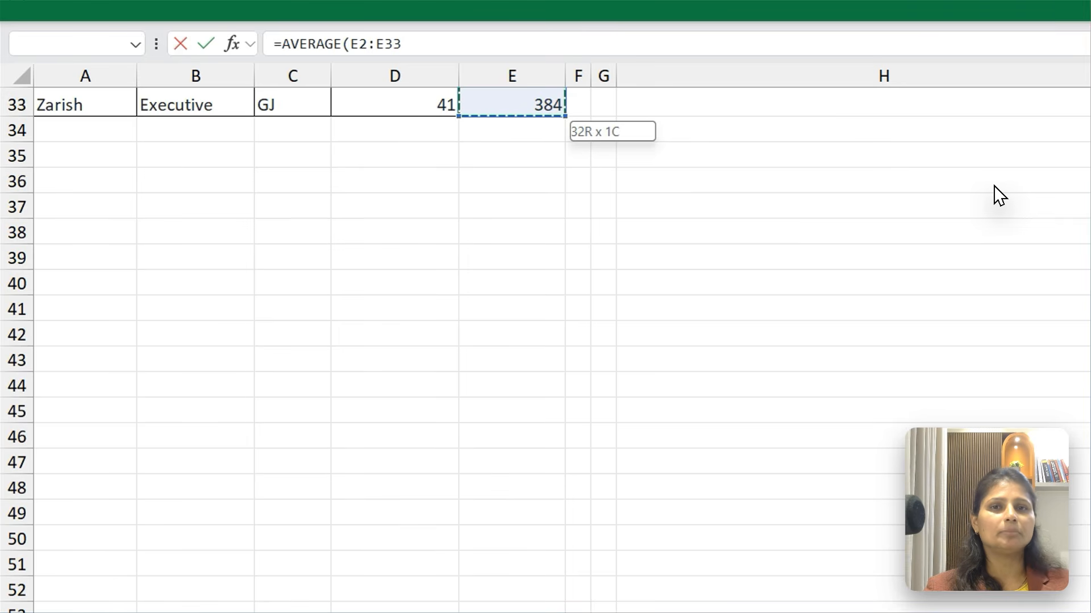
key(Return)
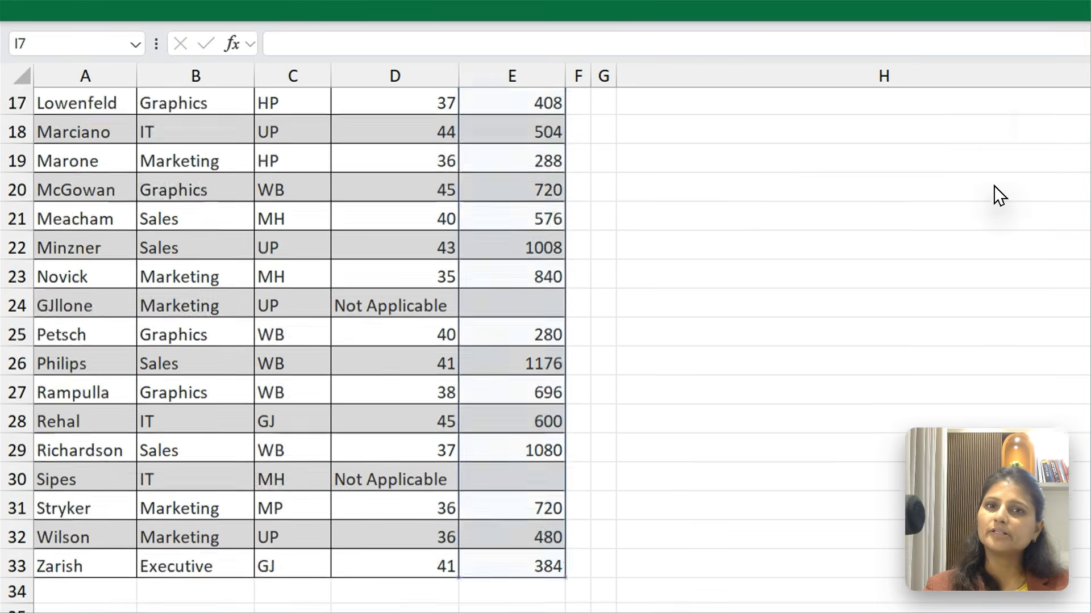
Step: Review the answer cells in column I and the AVERAGE formula in I6
key(Up)
key(Up)
key(Down)
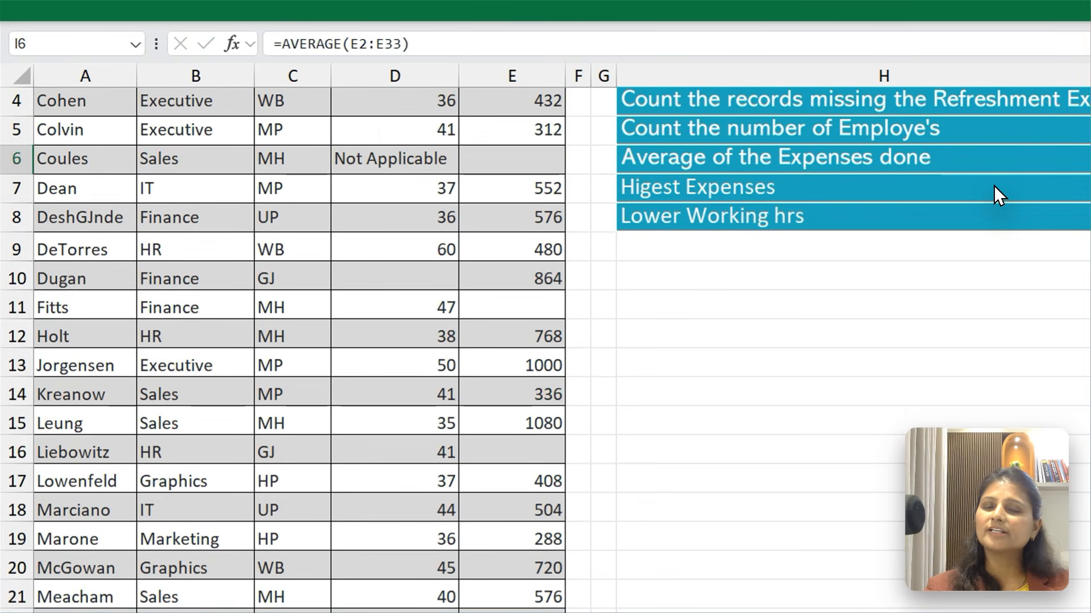
key(Up)
key(Up)
key(Up)
key(Up)
key(Up)
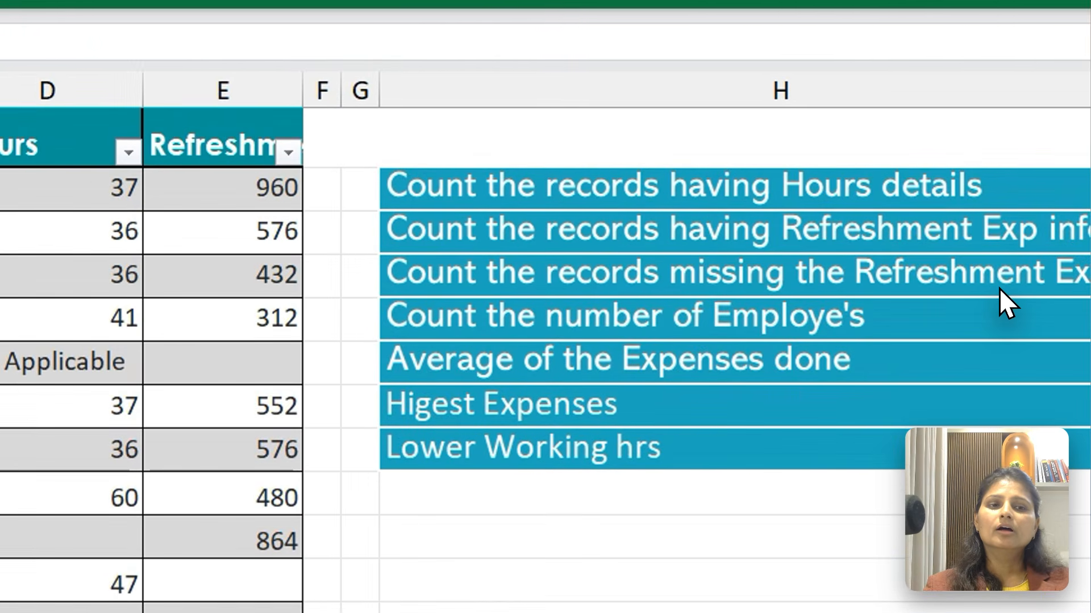
key(Down)
key(Down)
key(Down)
key(Down)
key(Down)
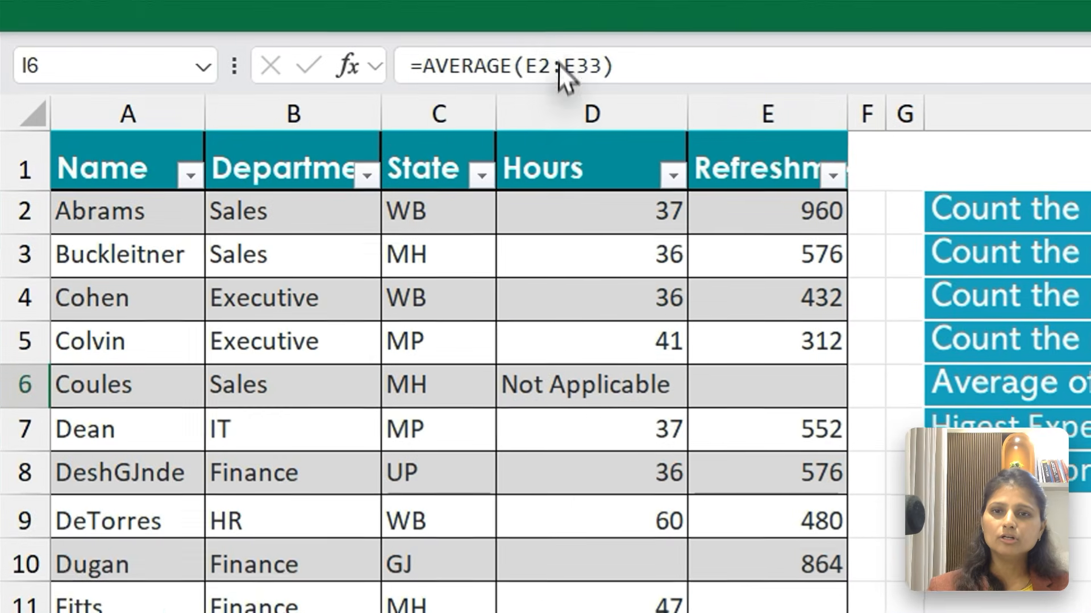
Step: Display the ribbon commands above the worksheet with I6 selected
click(364, 11)
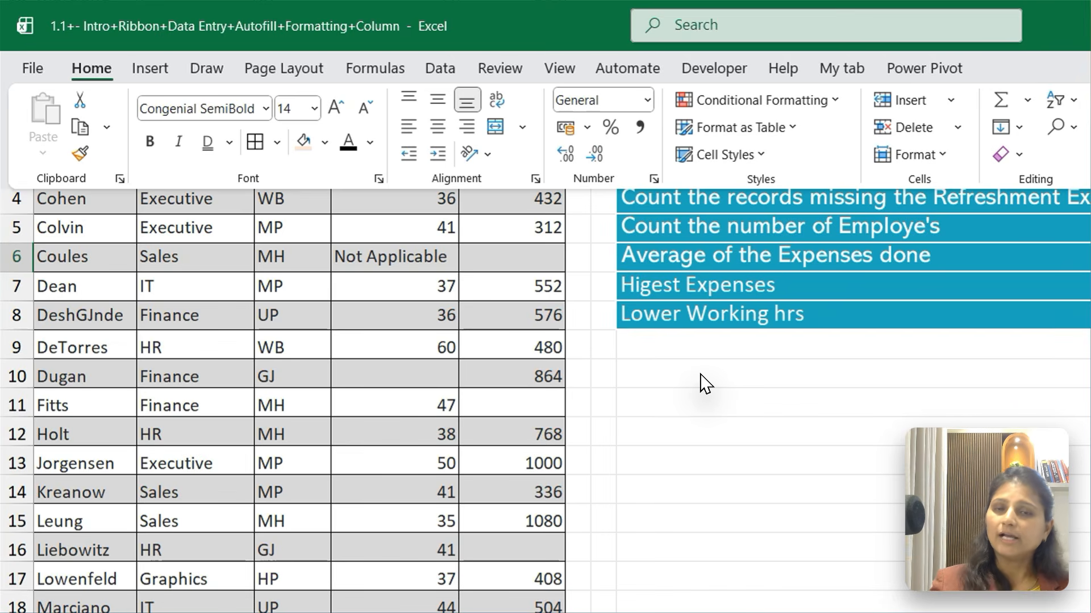
text(=ROun)
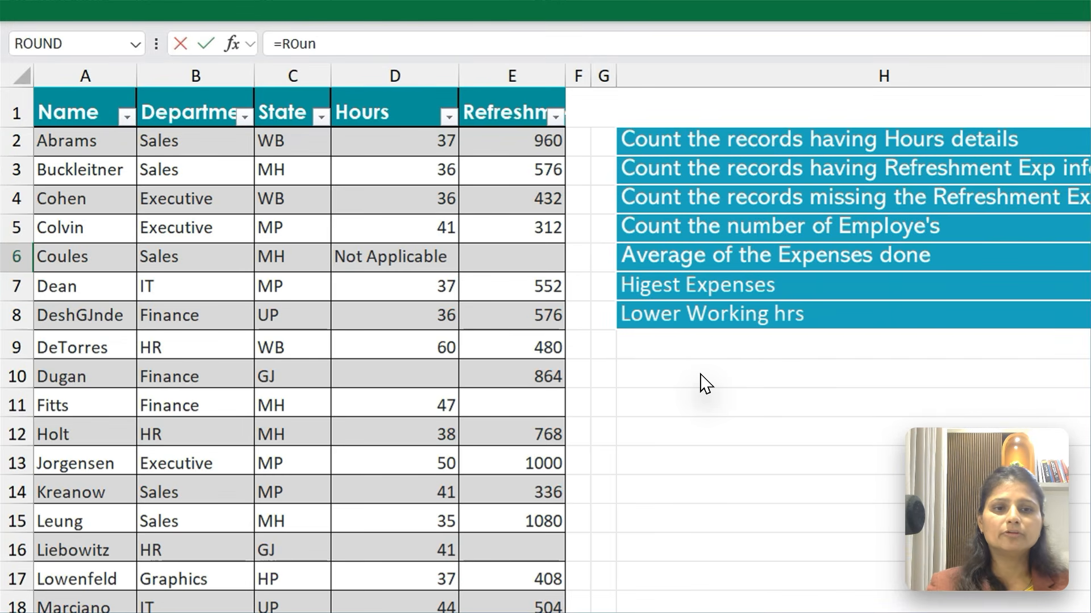
key(Escape)
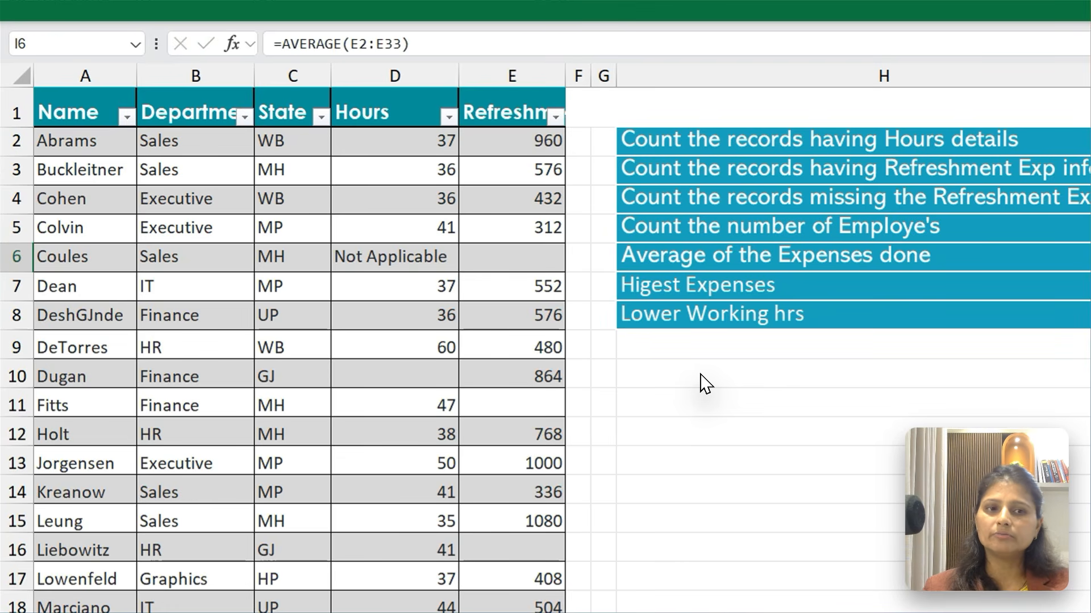
text(=)
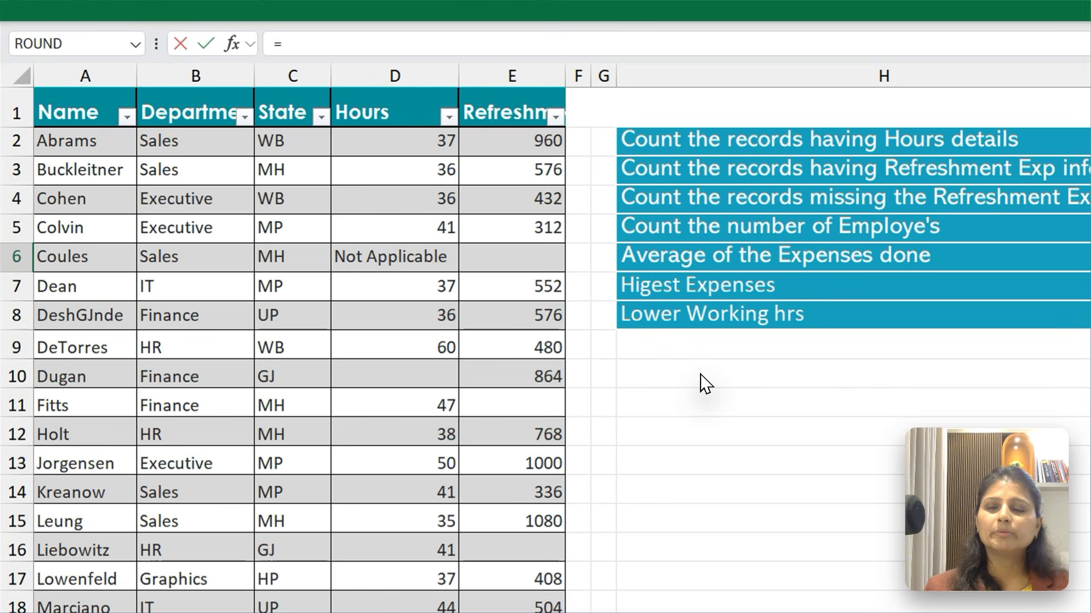
key(Escape)
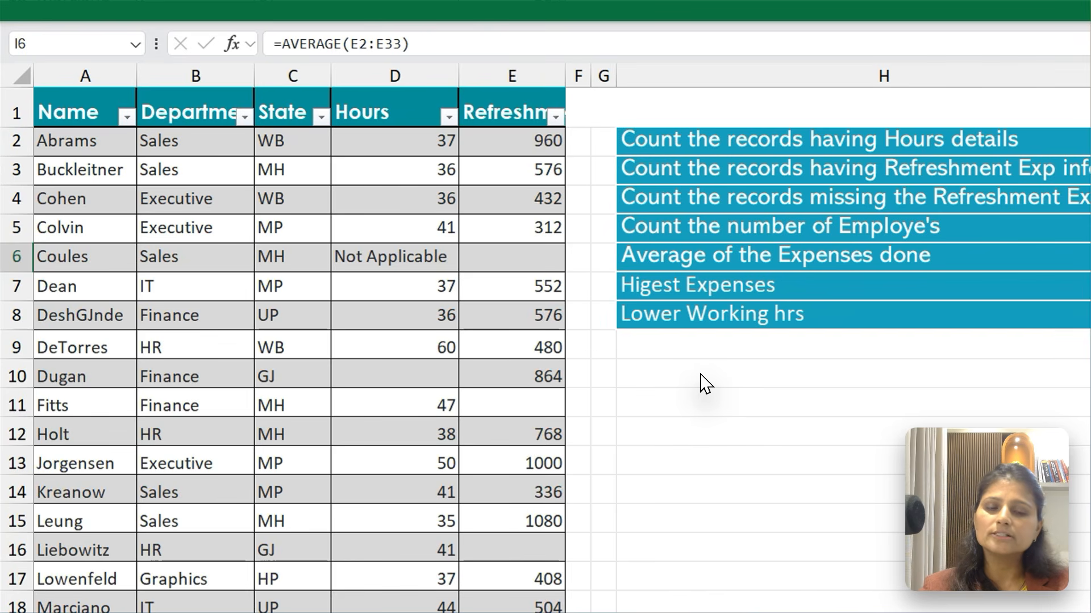
Step: In cell I6, build a ROUND formula around the AVERAGE of the refreshment expenses in E2:E33
text(=)
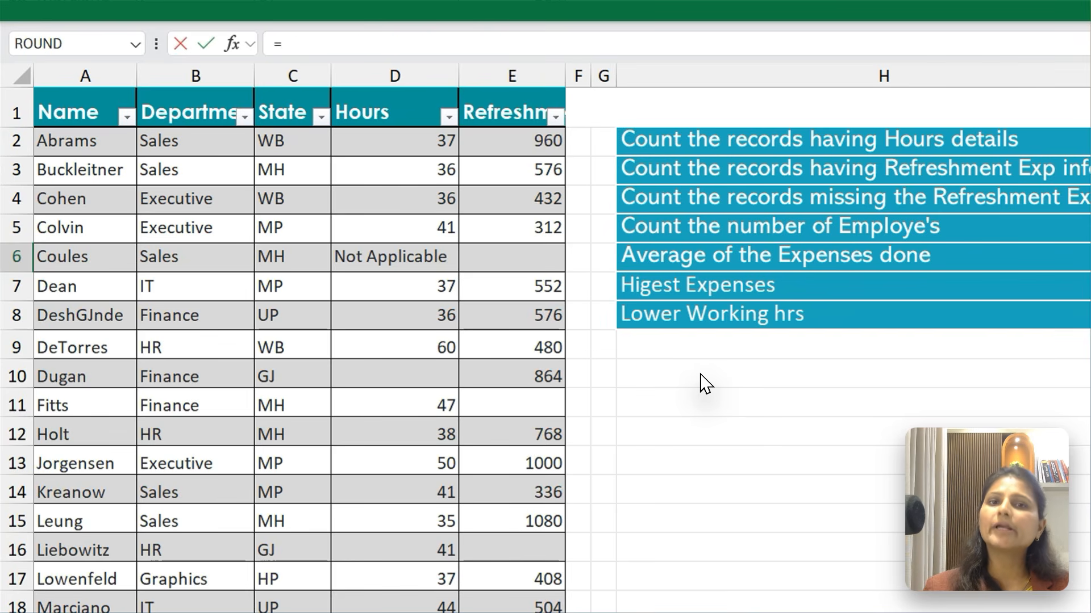
text(Rou)
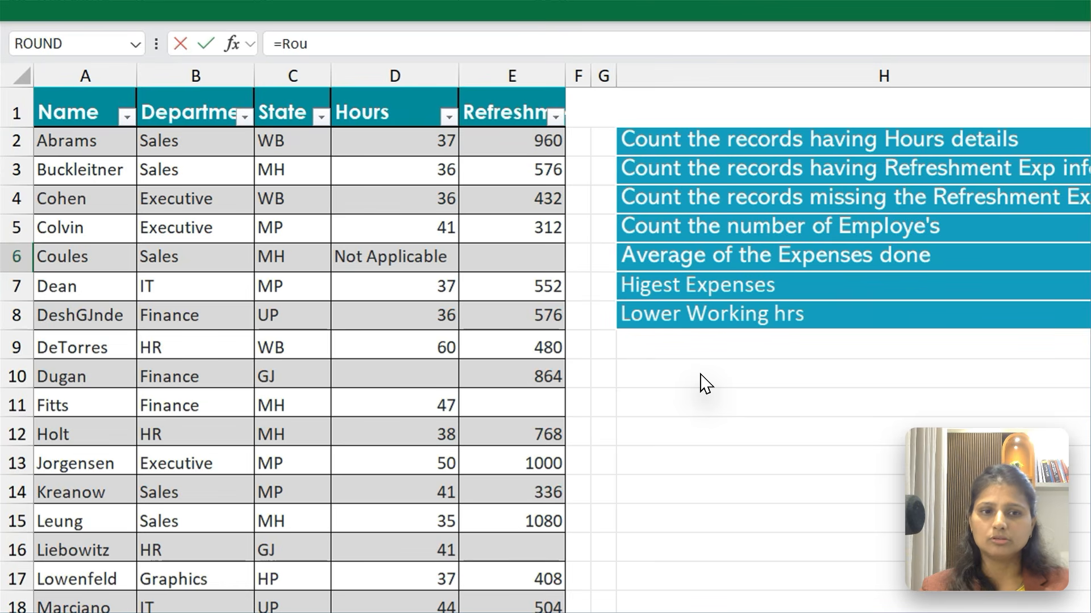
key(Tab)
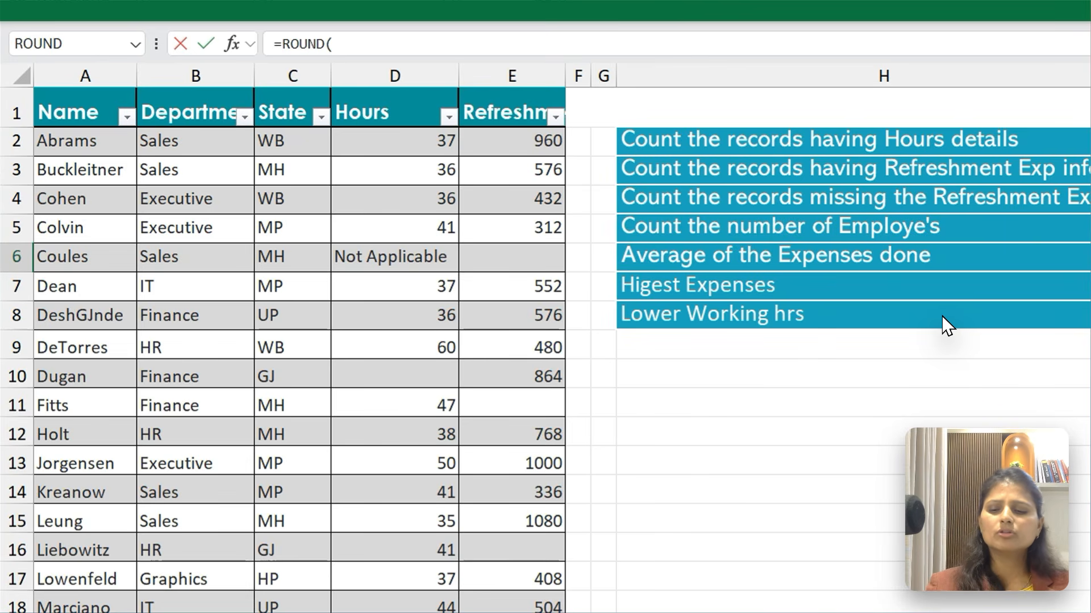
text(Av)
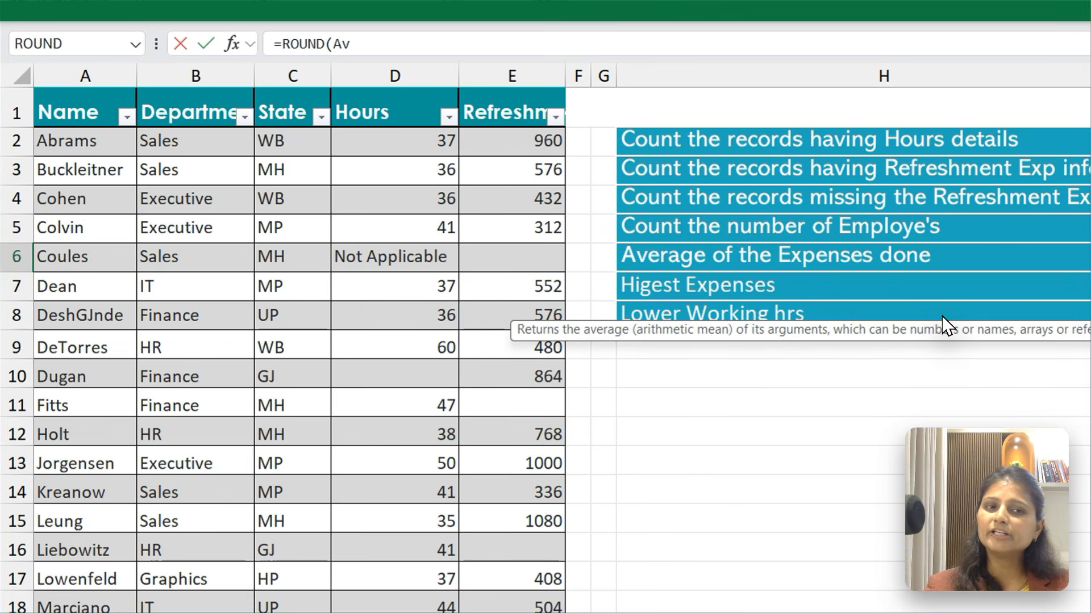
key(Tab)
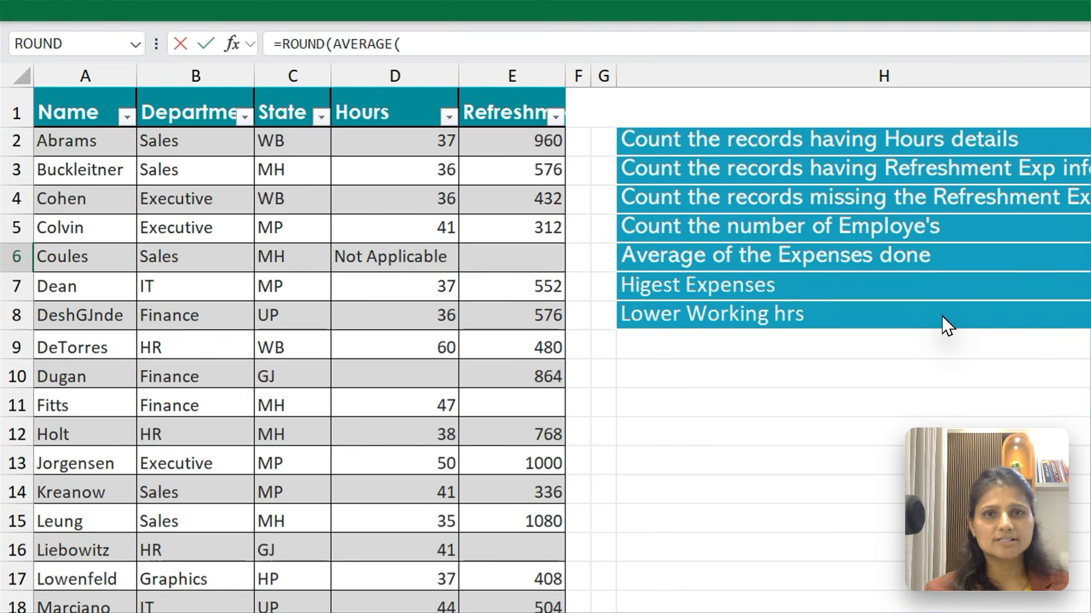
key(ctrl+Home)
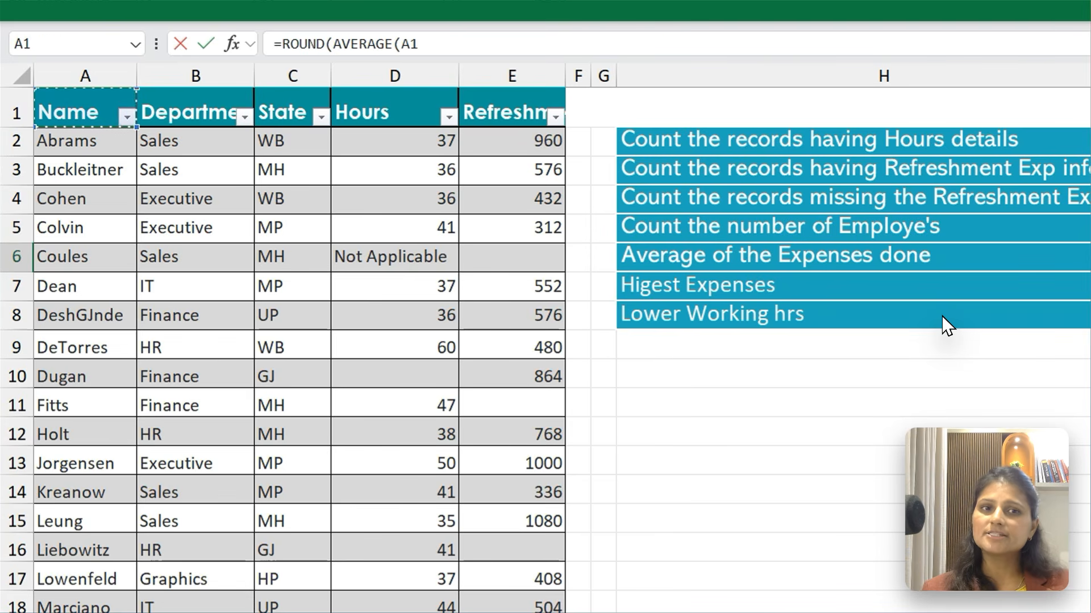
key(ctrl+Right)
key(Down)
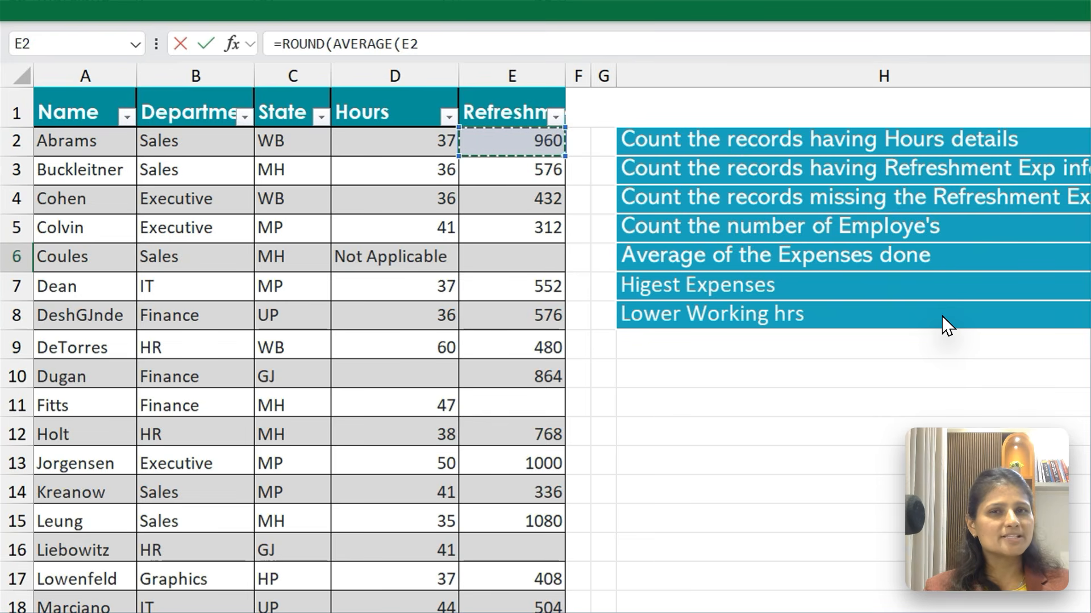
key(shift+Down)
key(shift+Down)
key(shift+Down)
key(shift+Down)
key(shift+Down)
key(shift+Down)
key(shift+Down)
key(shift+Down)
key(shift+Down)
key(shift+Down)
key(shift+Down)
key(shift+Down)
key(shift+Down)
key(ctrl+shift+Down)
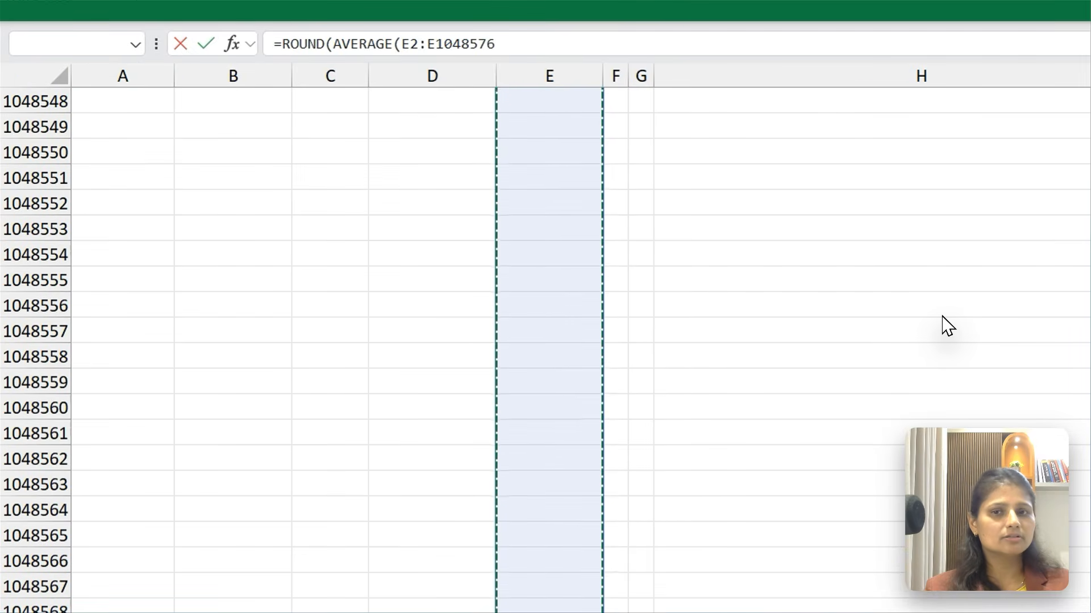
key(ctrl+shift+Up)
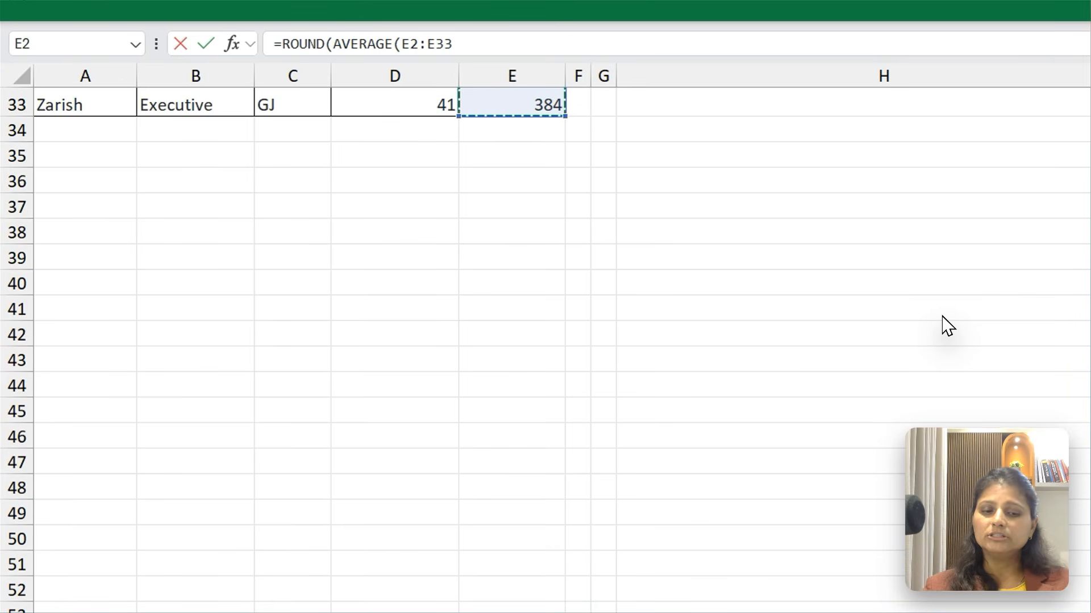
scroll(948, 325, up, 10)
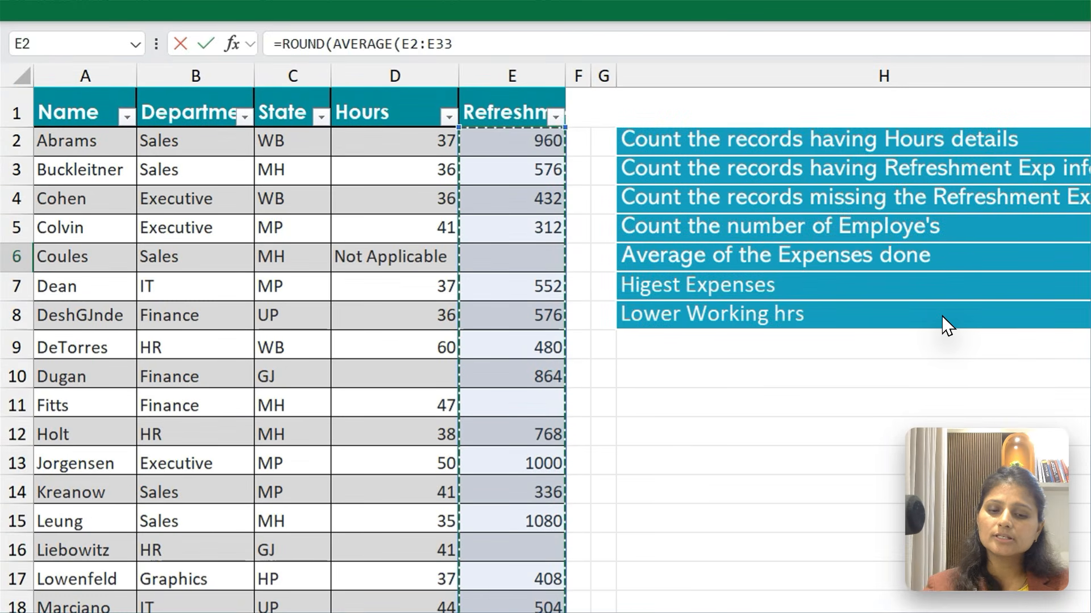
Step: Complete the I6 formula so the average is rounded to 4 decimal places
text(),)
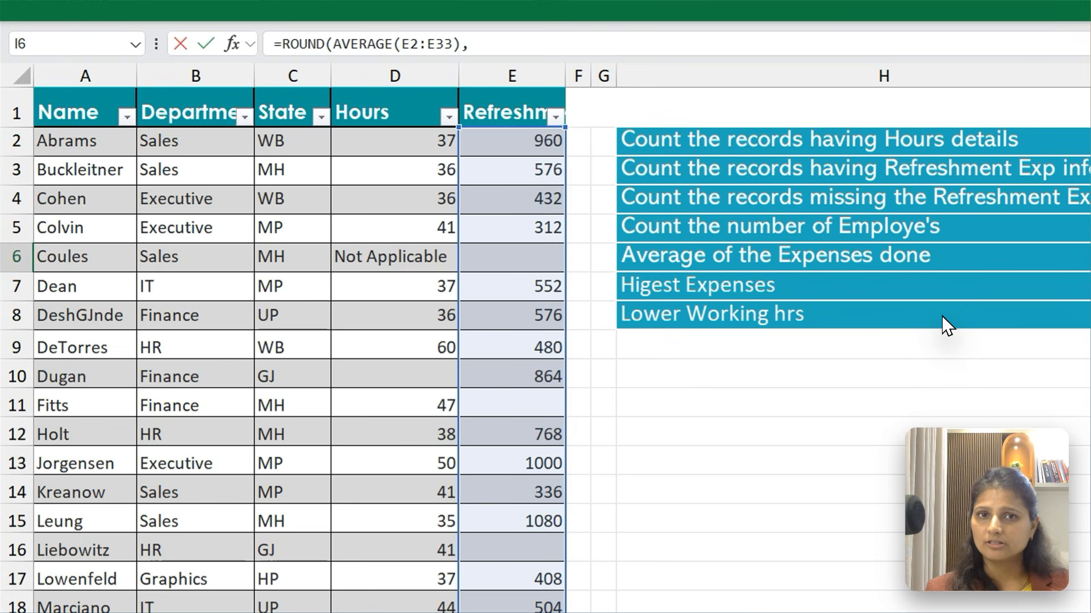
text(4)
key(Return)
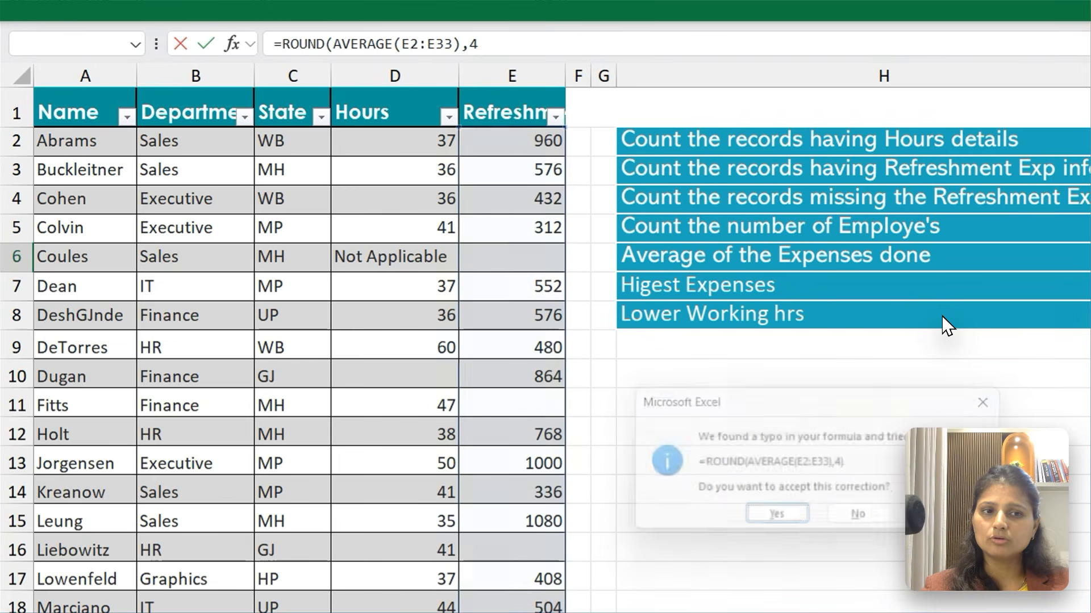
key(Return)
key(Up)
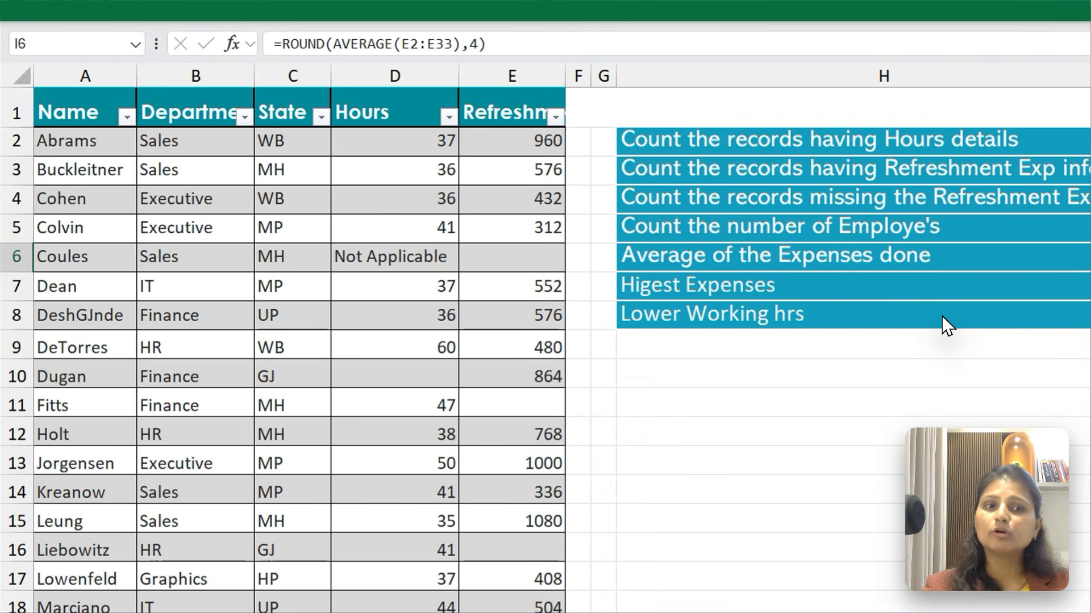
Step: Change the number of digits in the I6 ROUND formula to 2
key(F2)
key(Left)
key(BackSpace)
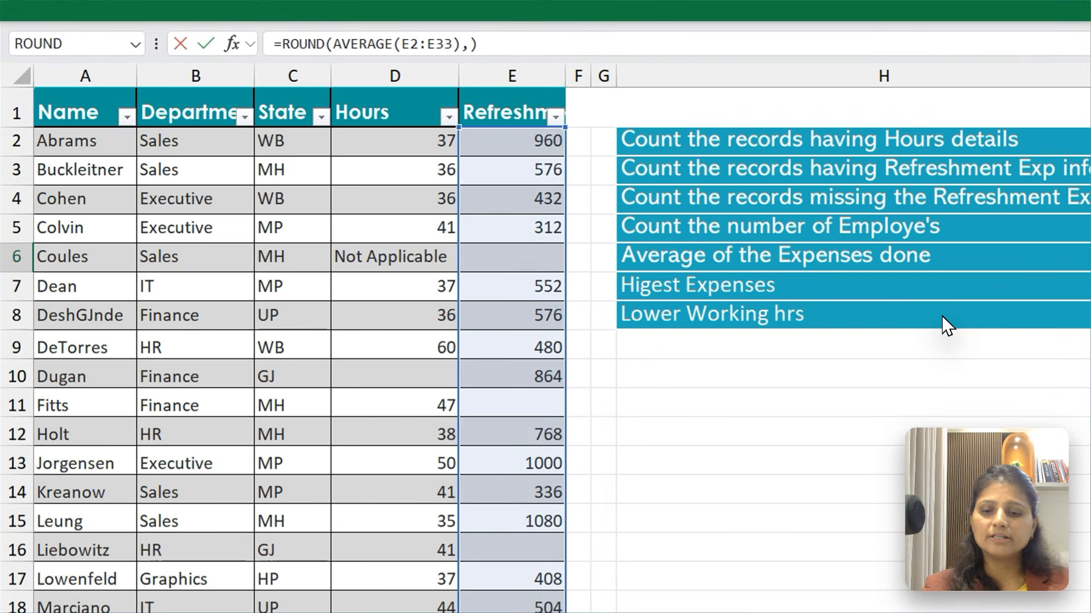
text(2)
key(Return)
key(Up)
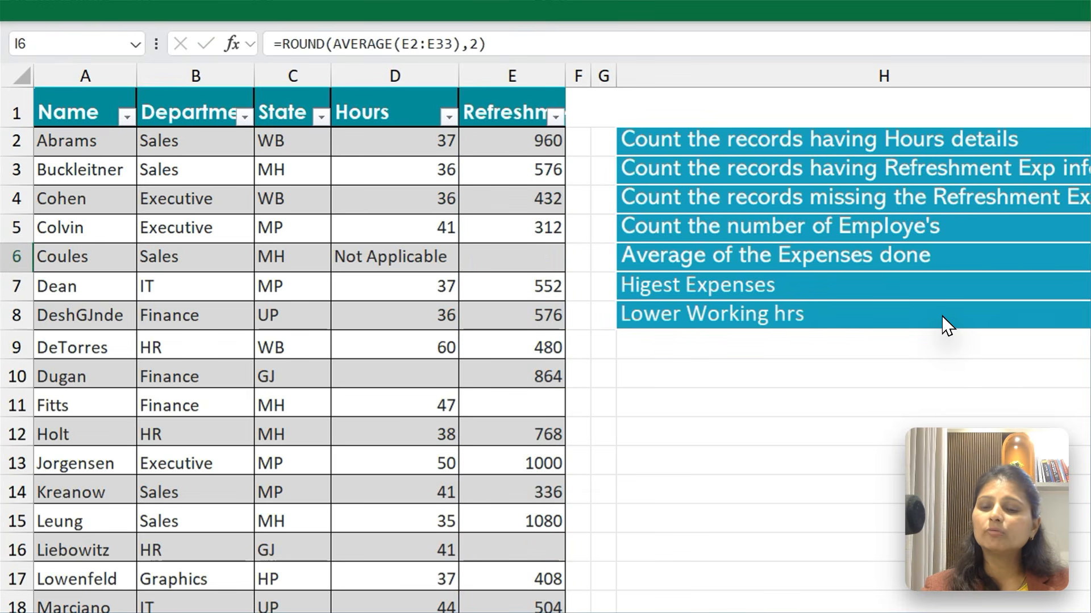
Step: Change the number of digits in the I6 ROUND formula to 1
key(F2)
key(Left)
key(BackSpace)
text(1)
key(Return)
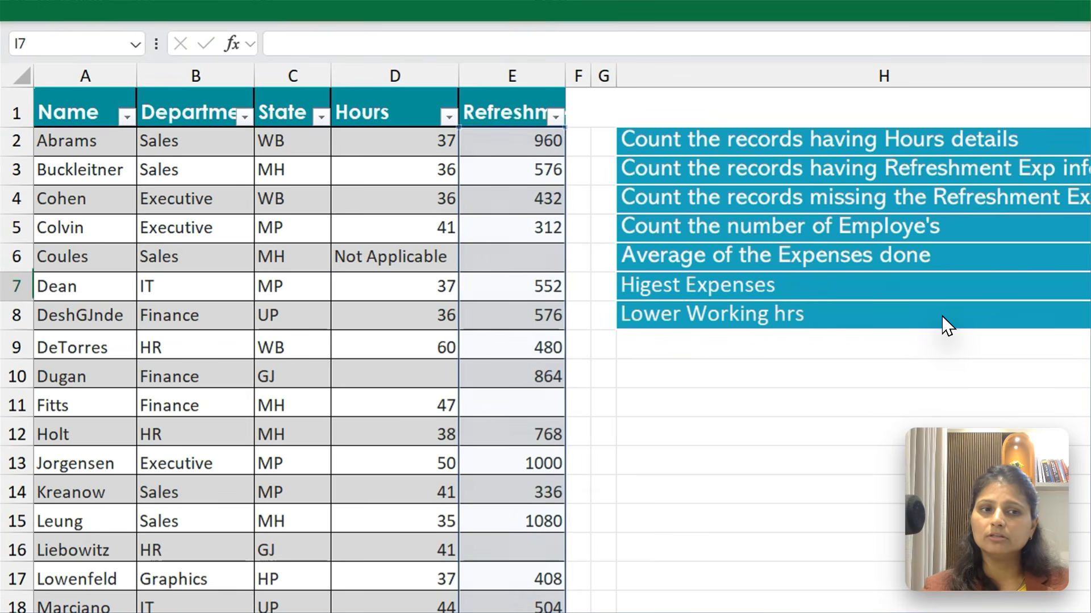
Step: Change the number of digits in the I6 ROUND formula to 0
key(Up)
key(F2)
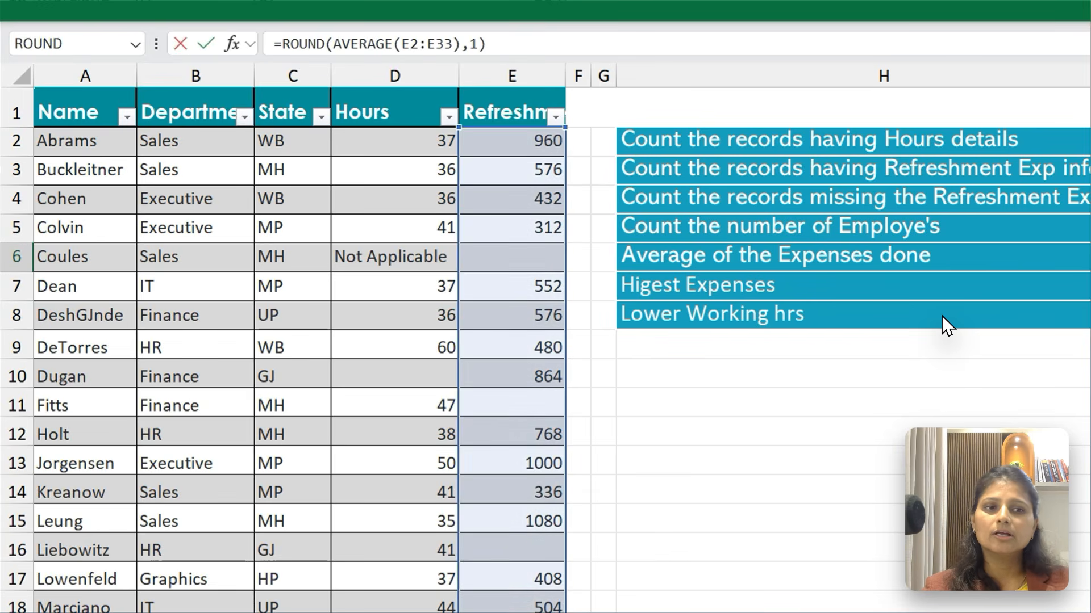
key(Left)
key(BackSpace)
text(0)
key(Return)
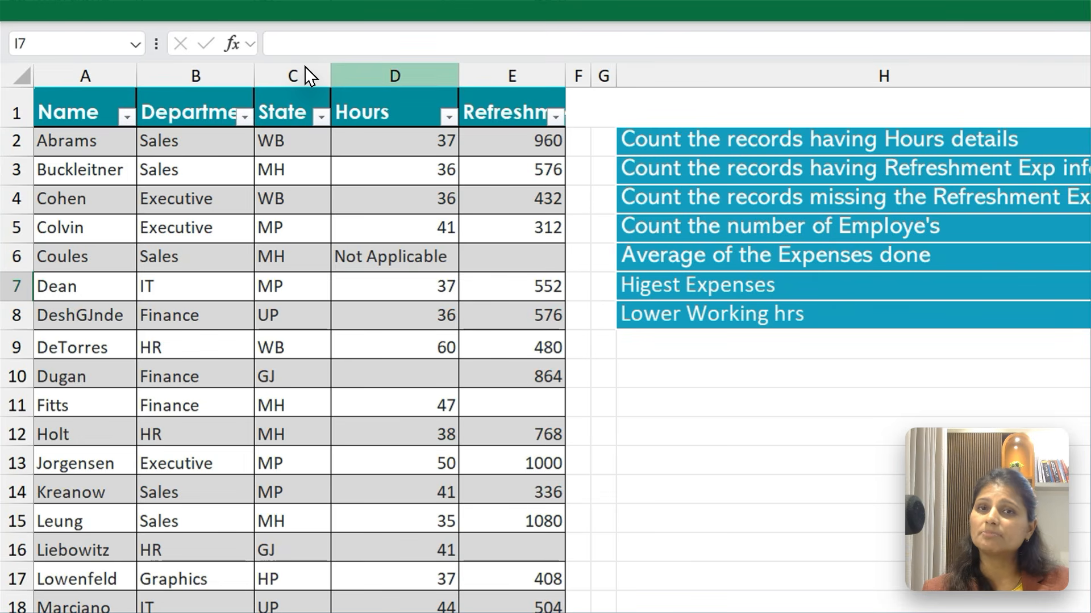
Step: Enter a MAX formula over the Hours values D2:D33 in cell I7
text(=Max)
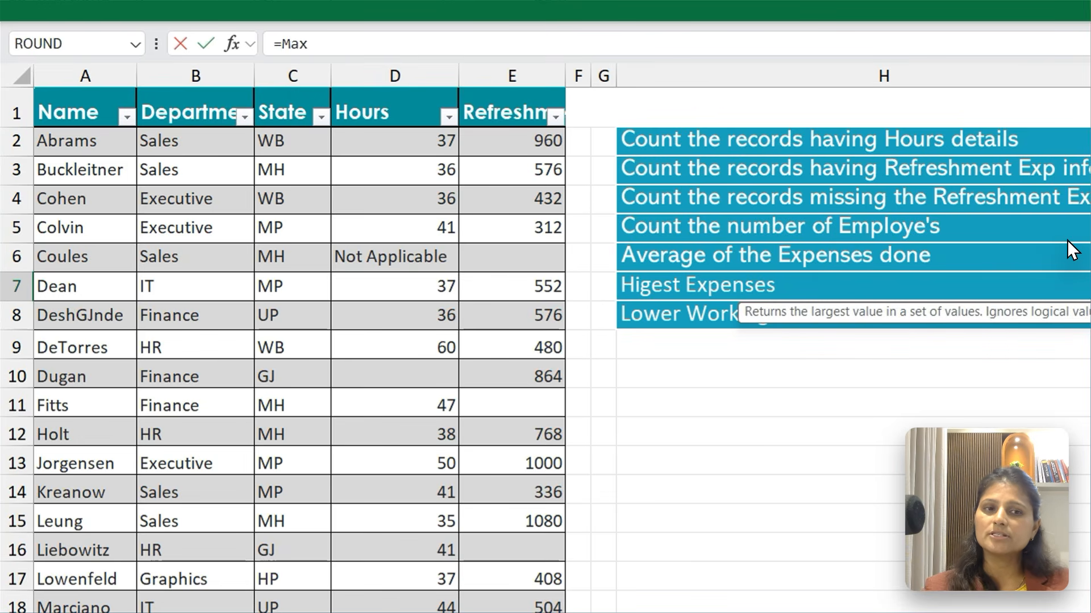
key(Tab)
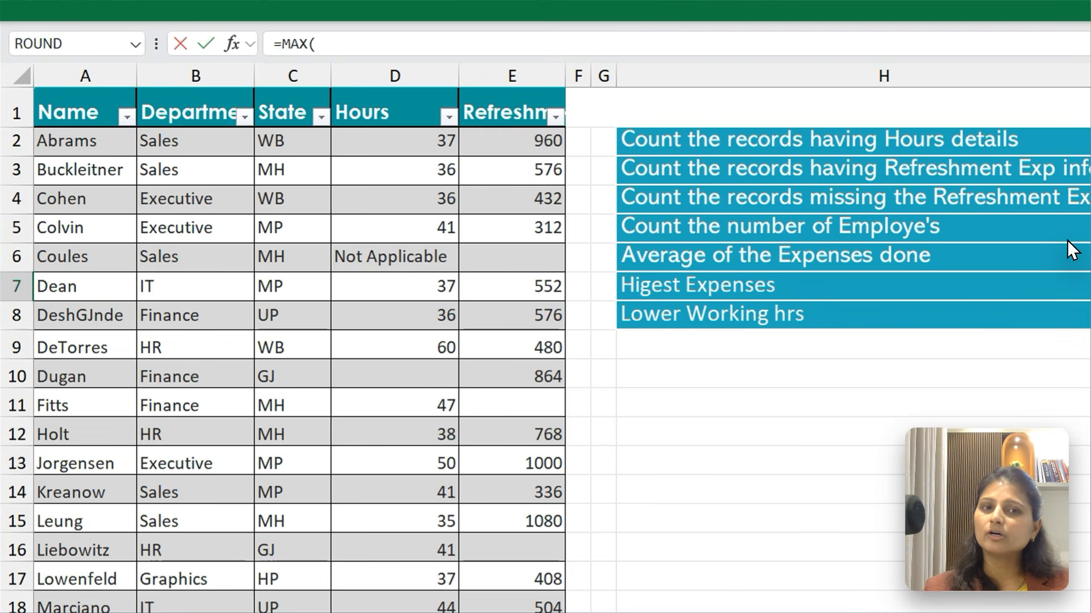
key(Left)
key(Left)
key(Left)
key(Left)
key(Left)
key(ctrl+Up)
key(Down)
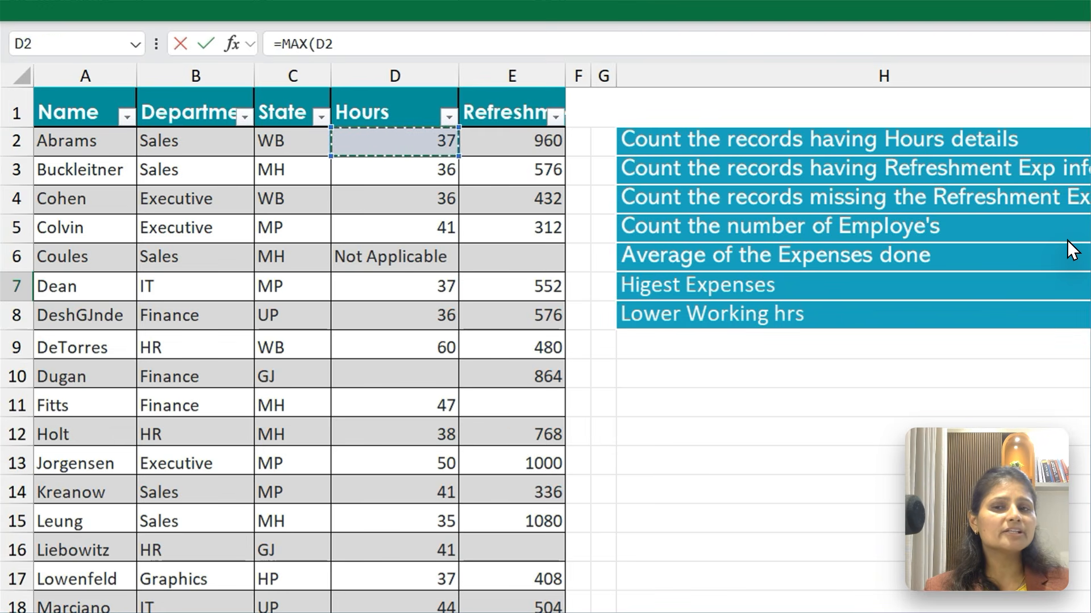
key(ctrl+shift+Down)
key(ctrl+shift+Down)
key(ctrl+shift+Down)
key(ctrl+shift+Down)
key(ctrl+shift+Up)
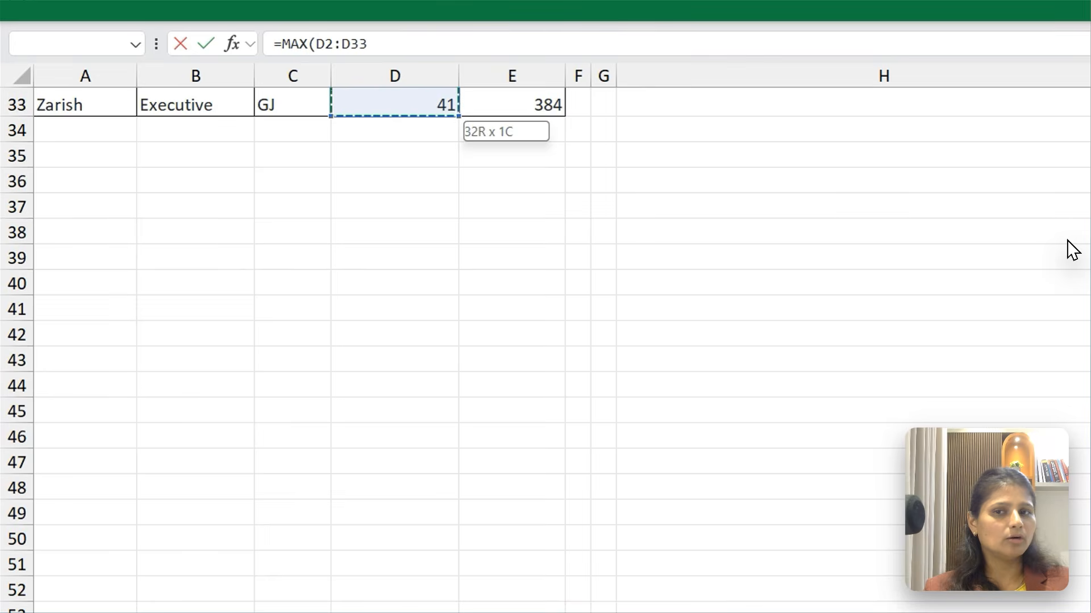
scroll(1068, 240, up, 10)
key(Return)
key(Up)
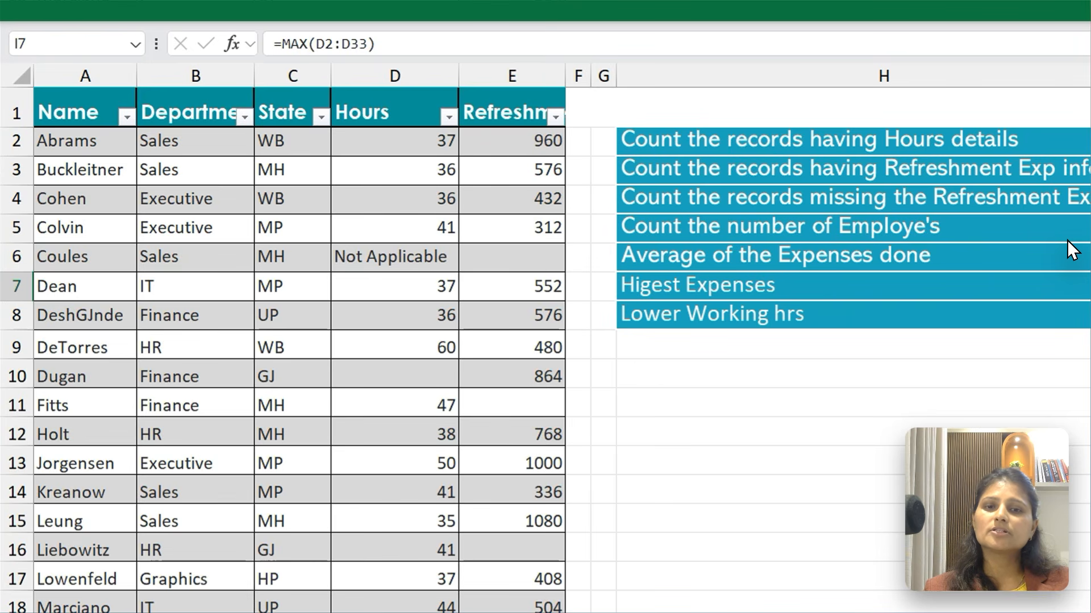
Step: Replace the I7 formula with MAX over the refreshment expense values in column E, starting at E2
text(=Max)
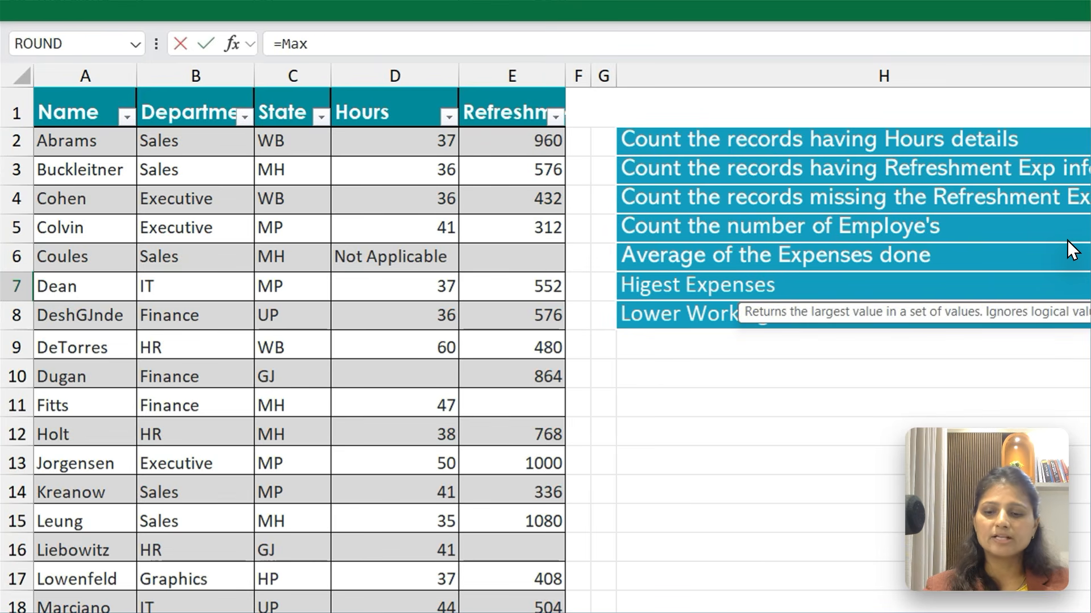
key(Tab)
key(ctrl+Home)
key(Right)
key(Right)
key(Right)
key(Right)
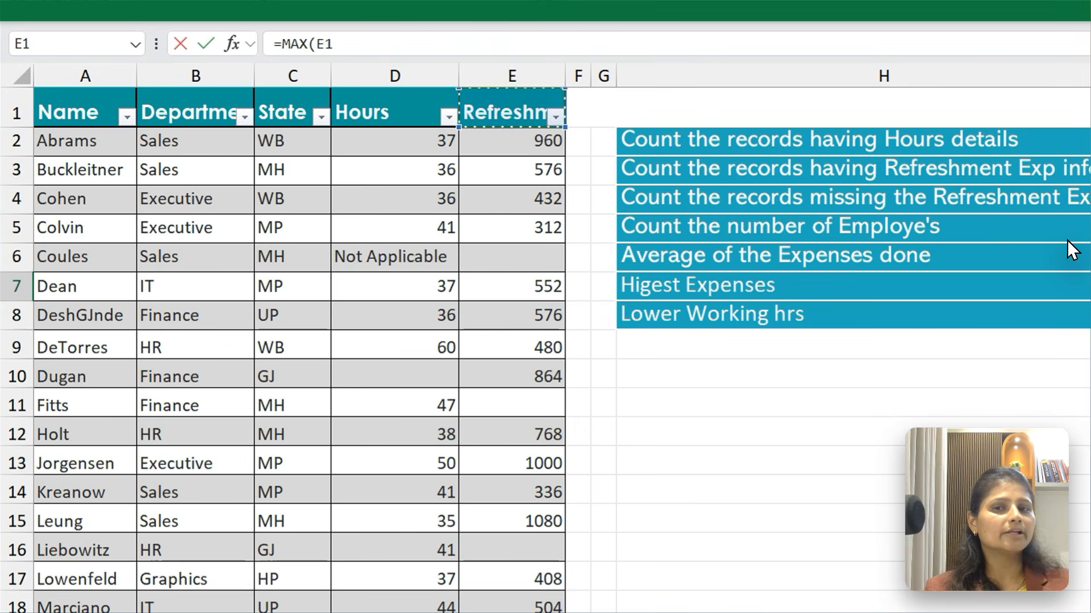
key(Down)
key(ctrl+shift+Down)
key(ctrl+shift+Down)
key(ctrl+shift+Down)
key(ctrl+shift+Down)
key(ctrl+shift+Down)
key(ctrl+shift+Down)
key(ctrl+shift+Down)
key(ctrl+shift+Down)
key(ctrl+shift+Down)
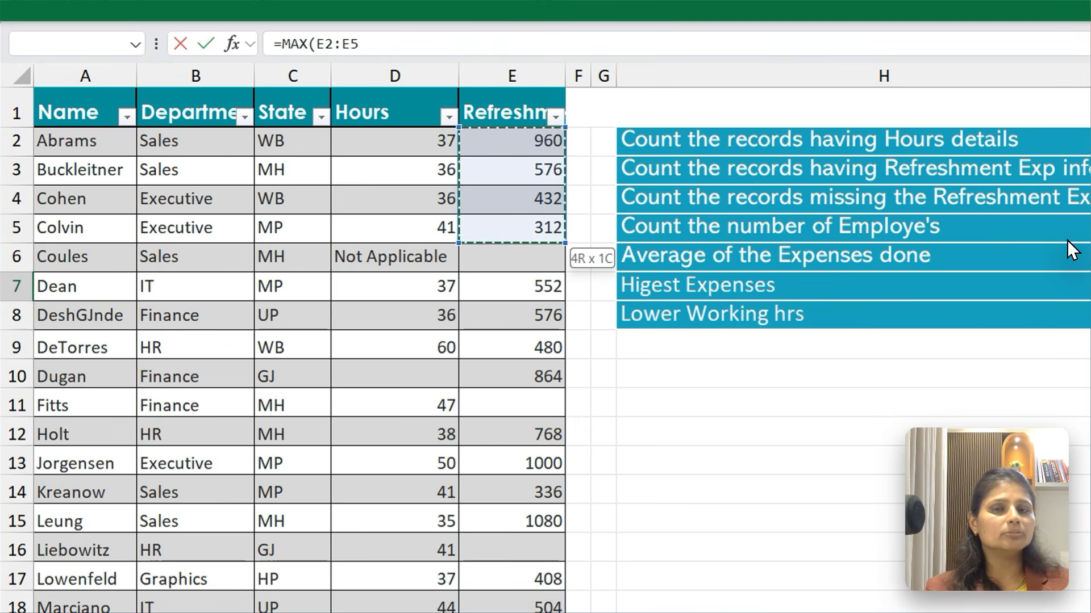
key(Return)
key(Up)
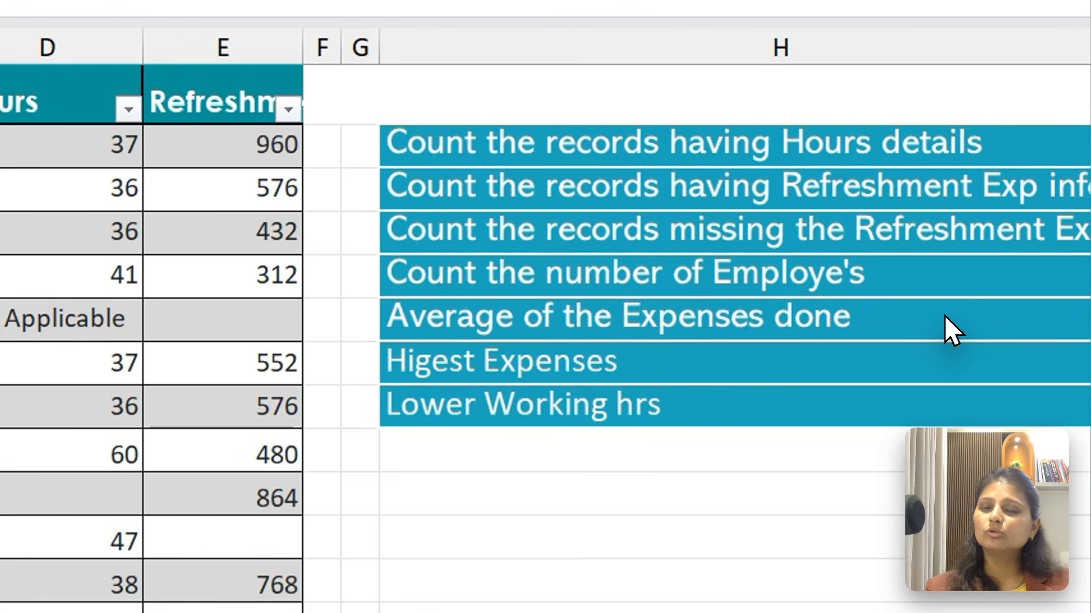
Step: In cell I8, enter a MIN formula over the Hours values in column D, starting at D2, for the lowest working hours
text(=Min)
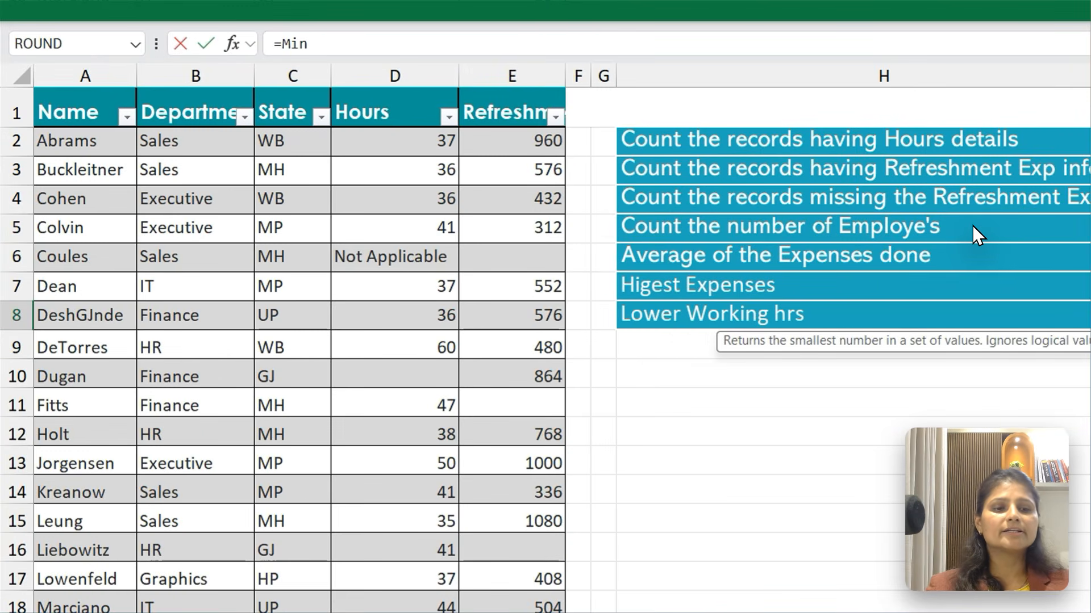
key(Tab)
key(ctrl+Home)
key(Right)
key(Right)
key(Right)
key(Down)
key(ctrl+shift+Down)
key(ctrl+shift+Down)
key(ctrl+shift+Down)
key(ctrl+shift+Down)
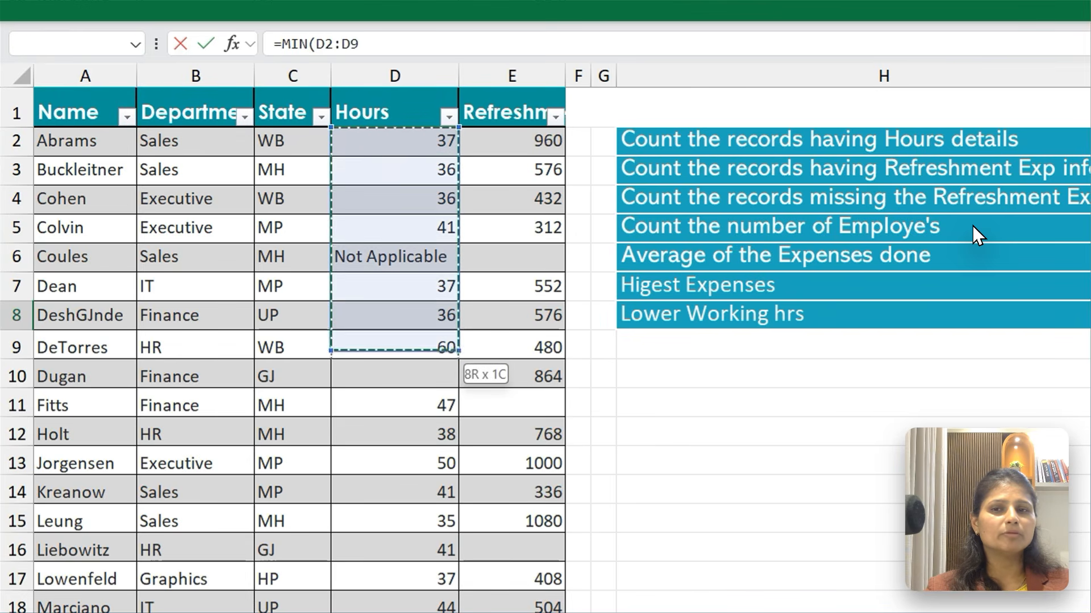
key(ctrl+shift+Up)
key(Return)
Step: Go back up through the result cells in column I to review their formulas, ending on the empty cell H9
key(Up)
key(Up)
key(Up)
key(Up)
key(Up)
key(Up)
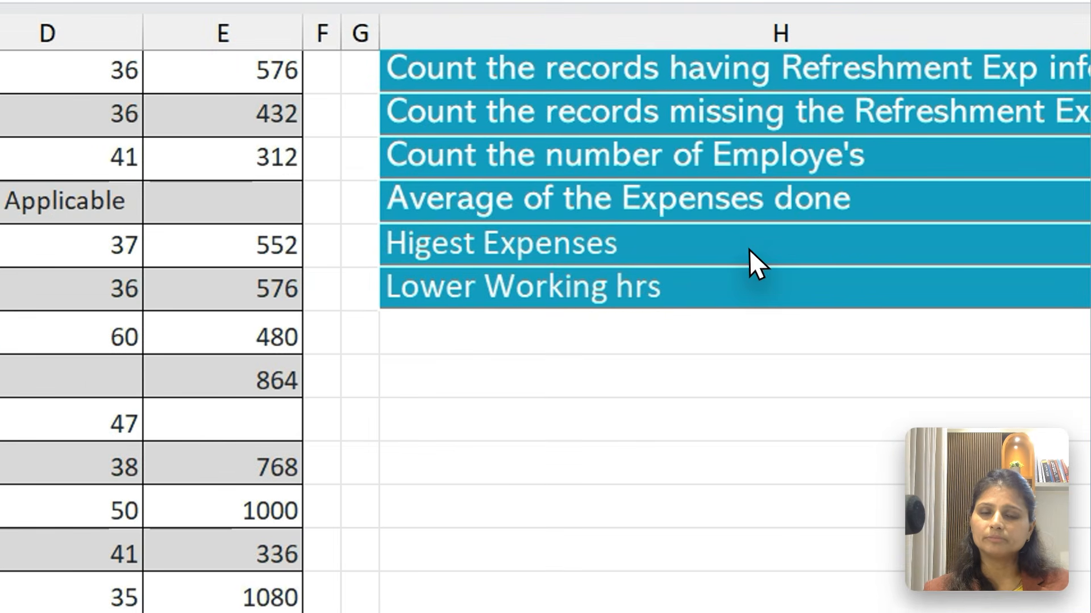
click(1000, 282)
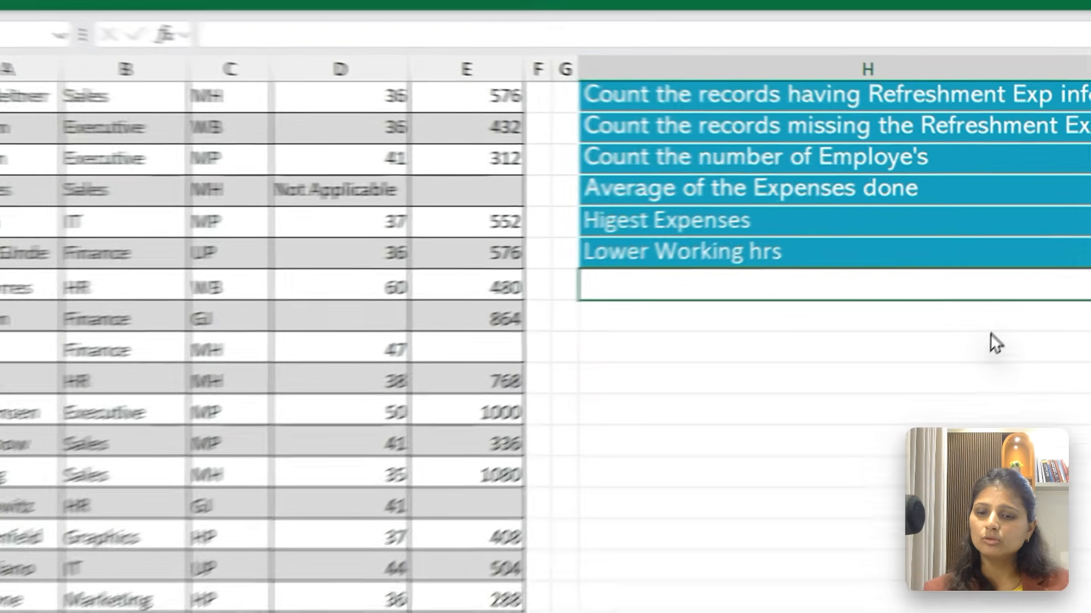
Step: Label H9 as Total Expenses and enter =SUM(E2:E33) beside it in I9
text(Total Expenas)
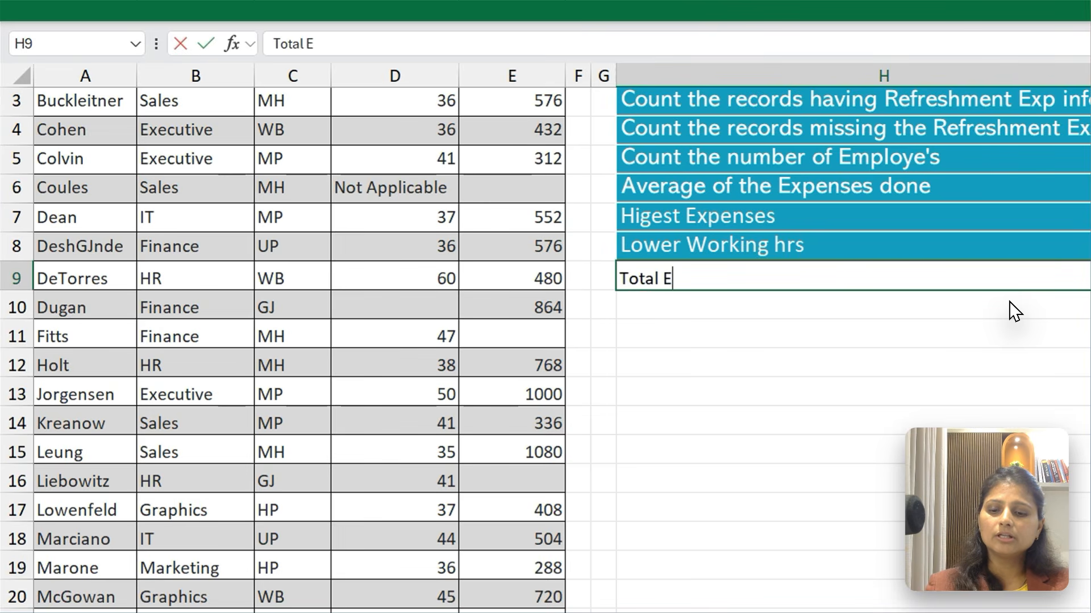
key(Tab)
text(=Sum)
key(Tab)
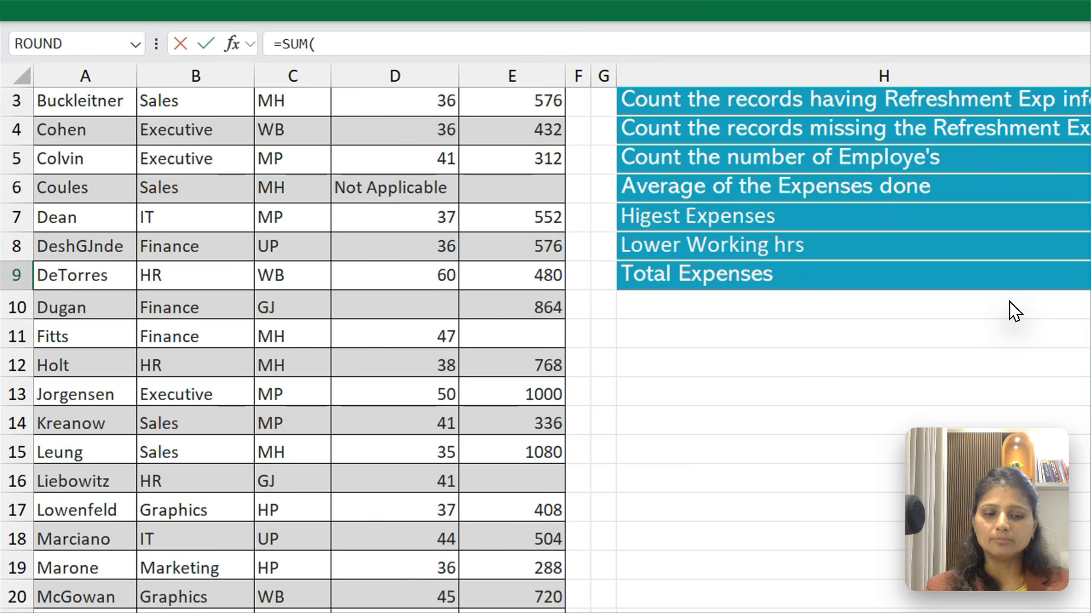
key(ctrl+Home)
key(Right)
key(Right)
key(Right)
key(Right)
key(Down)
key(shift+Down)
key(shift+Down)
key(shift+Down)
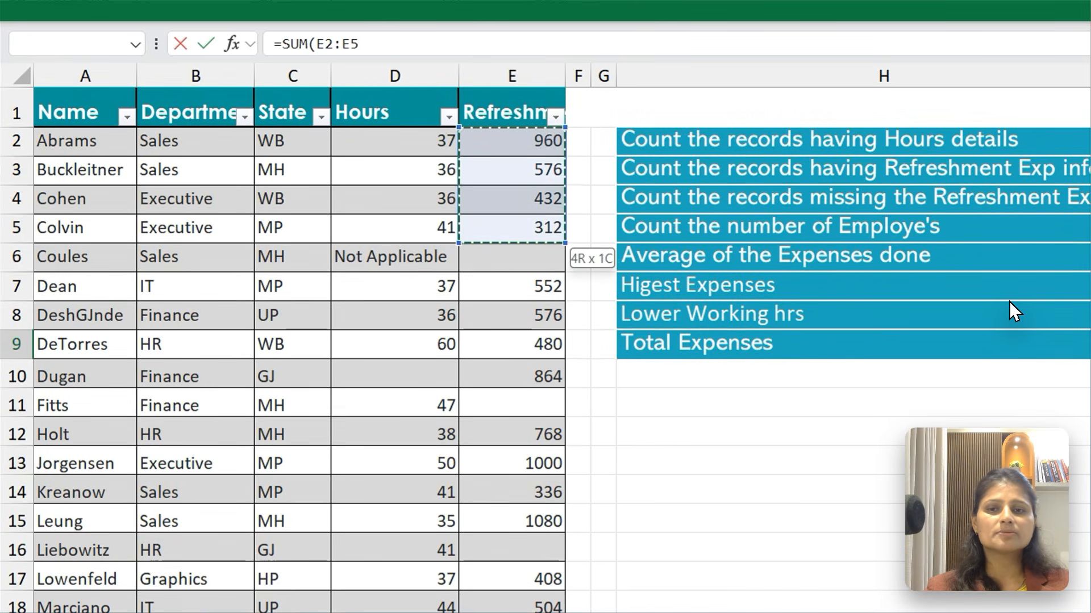
key(ctrl+shift+Down)
key(ctrl+shift+Up)
scroll(1009, 301, up, 10)
key(Return)
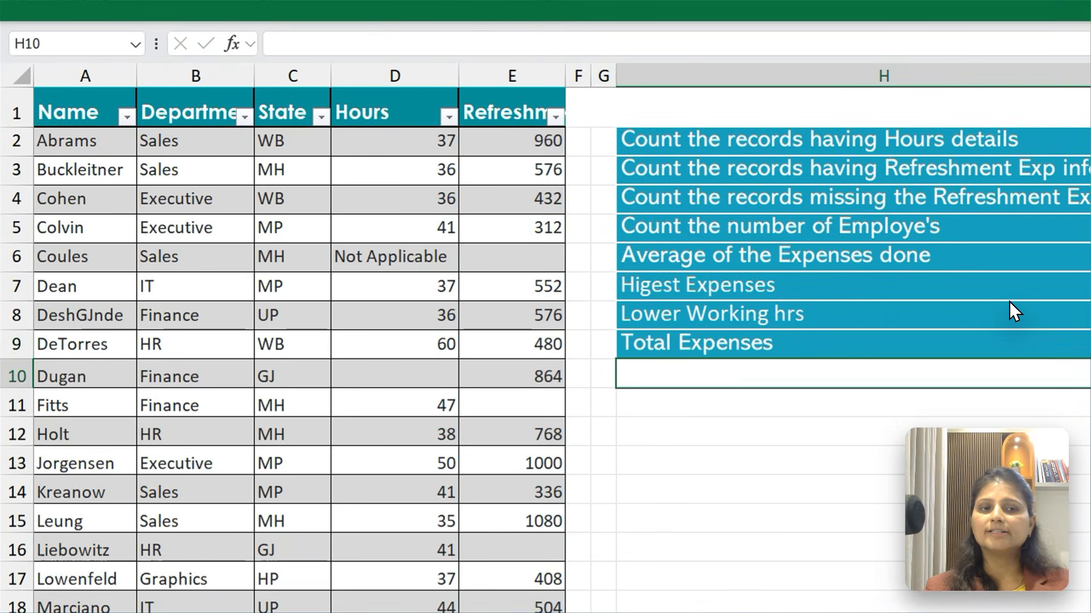
Step: Paste only the formats of result cell I8 onto the total in I9 using Paste Special
key(Up)
key(Right)
key(Up)
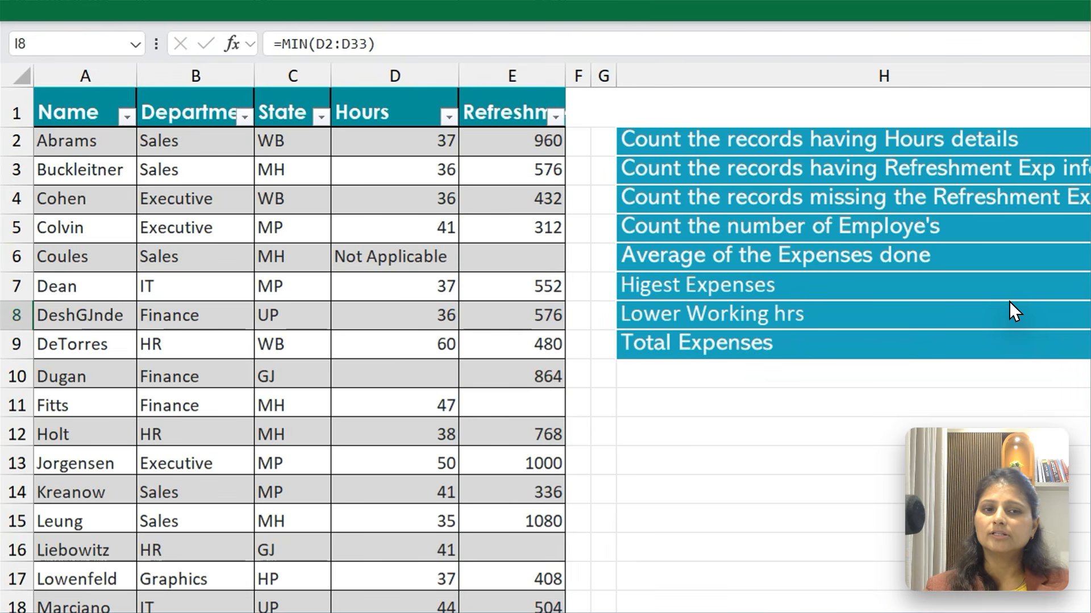
key(Down)
key(ctrl+alt+v)
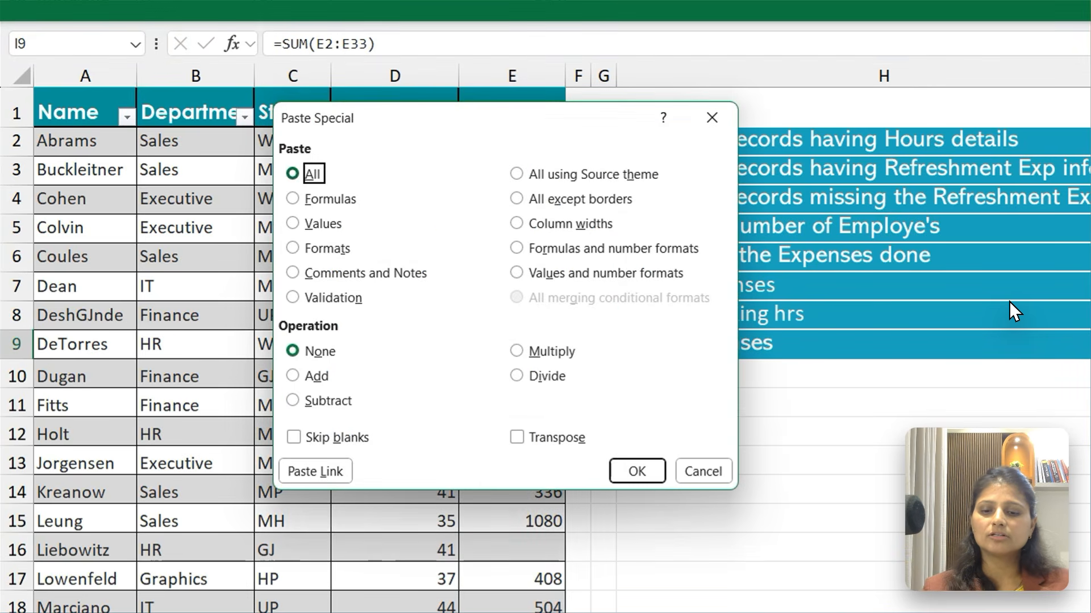
key(t)
key(Return)
key(Down)
key(Up)
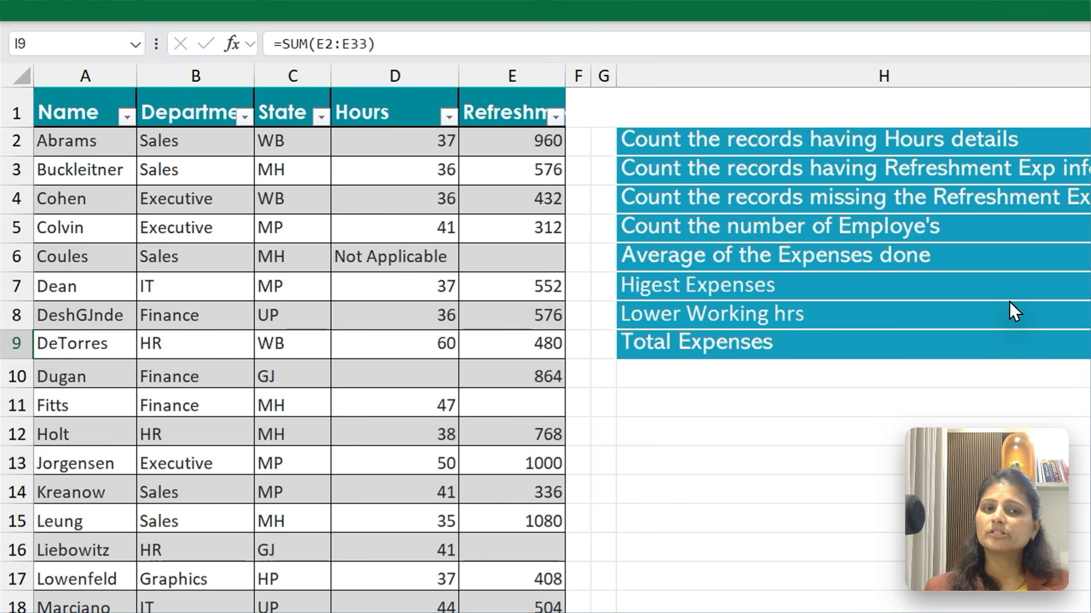
key(Right)
key(Right)
key(Up)
key(Down)
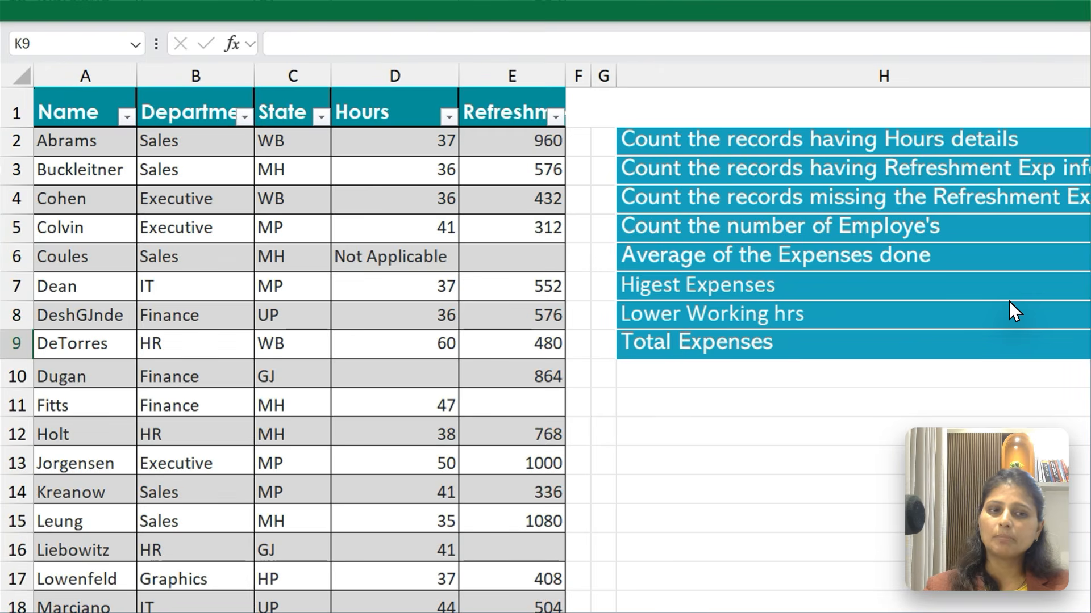
key(Down)
key(Down)
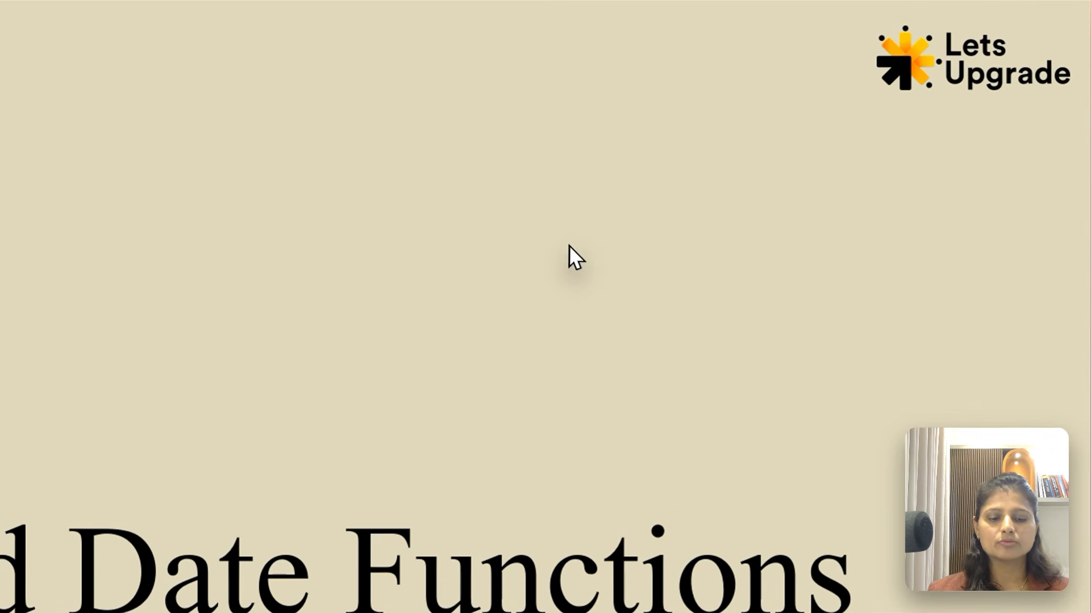
click(568, 245)
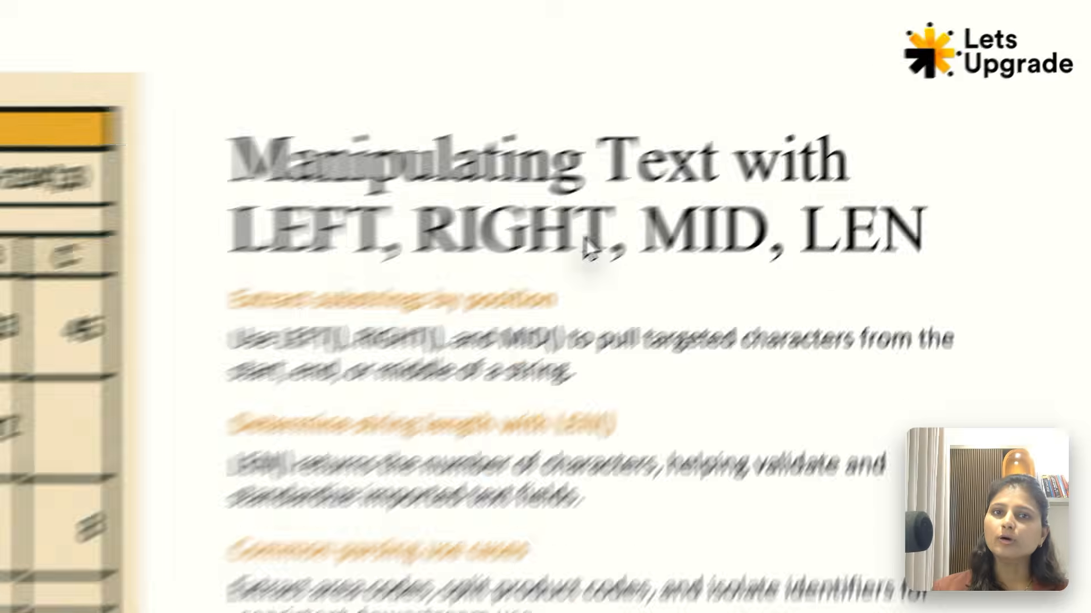
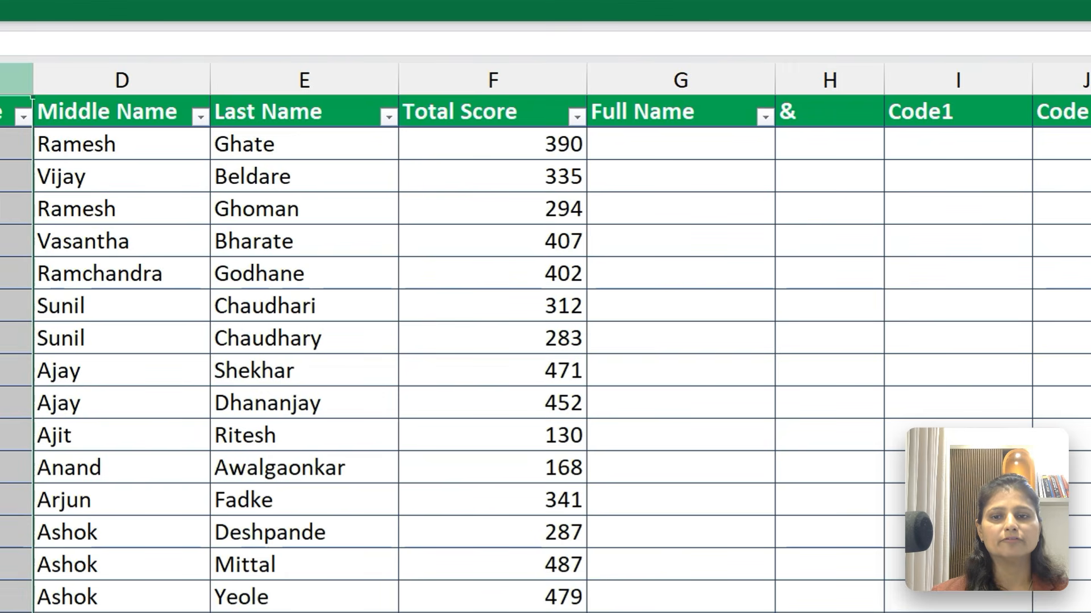
click(100, 91)
click(254, 92)
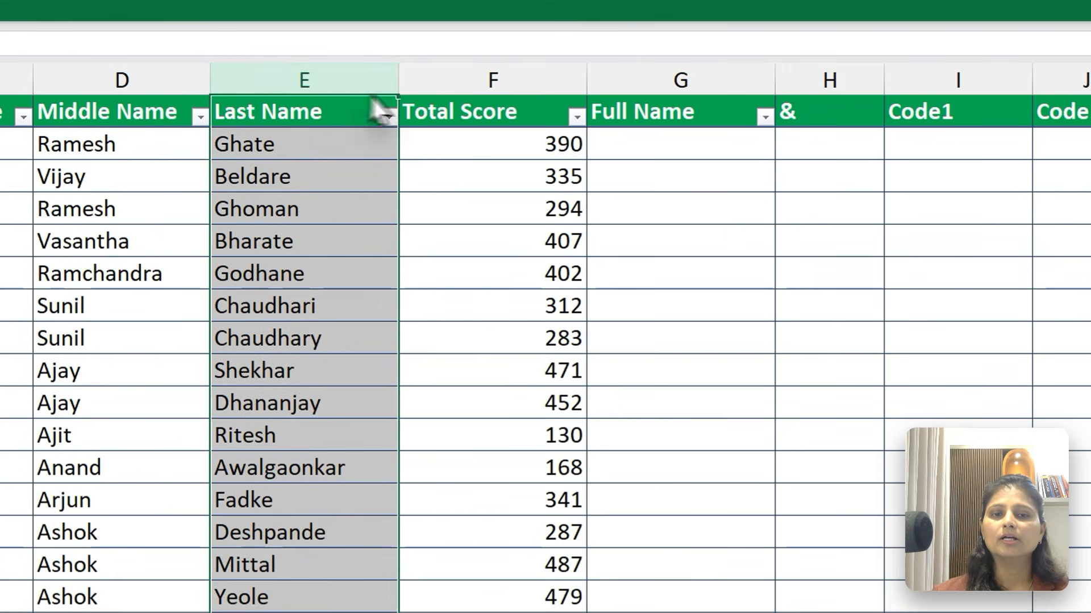
click(456, 89)
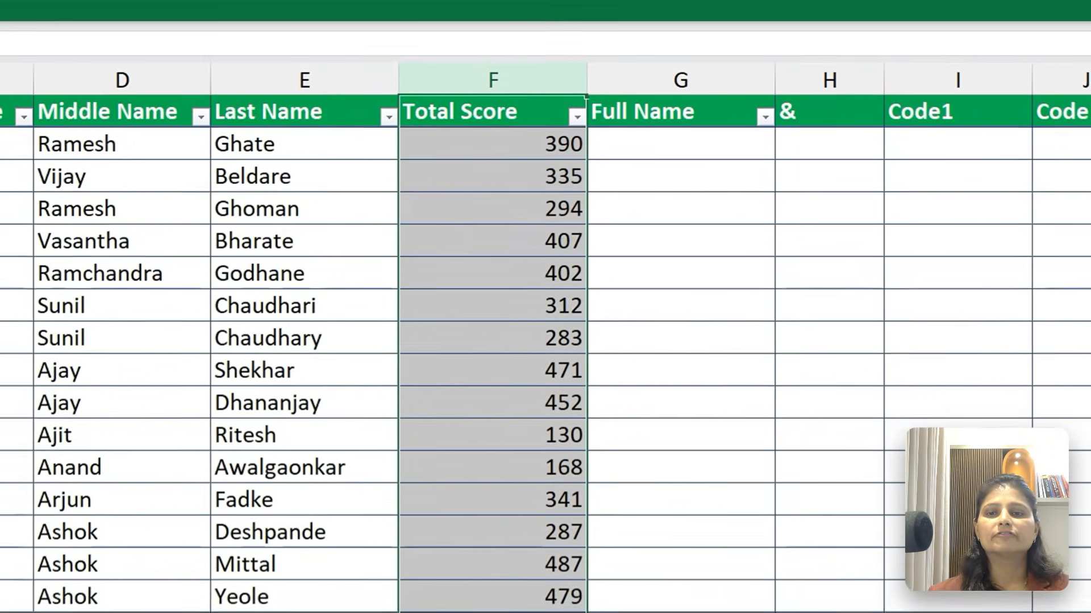
drag(210, 75, 402, 80)
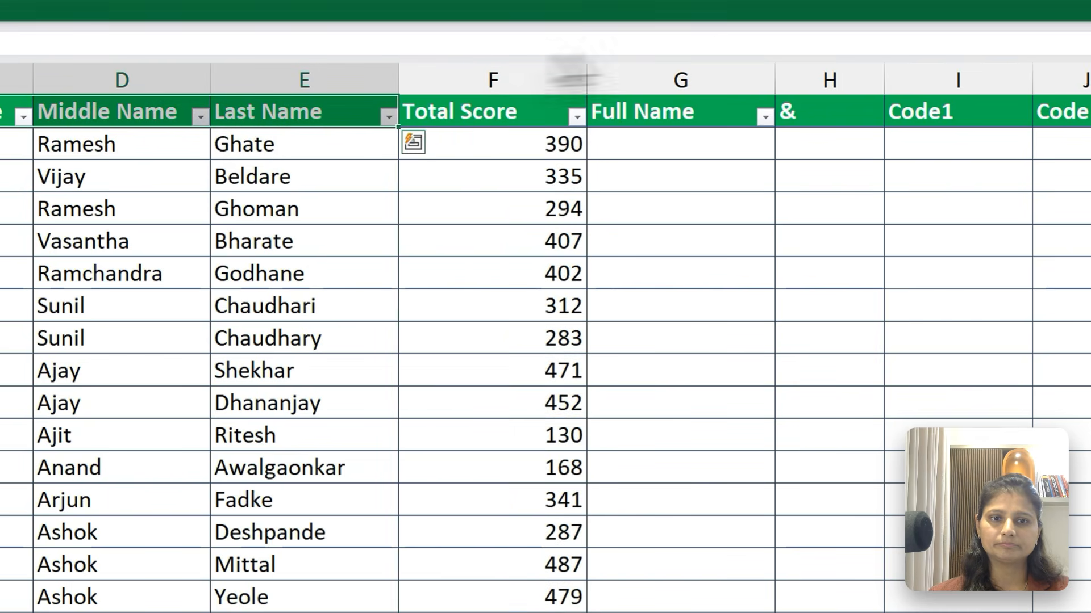
Step: Enter =CONCATENATE(C2,D2,E2) in G2 to join the first, middle and last names
click(700, 149)
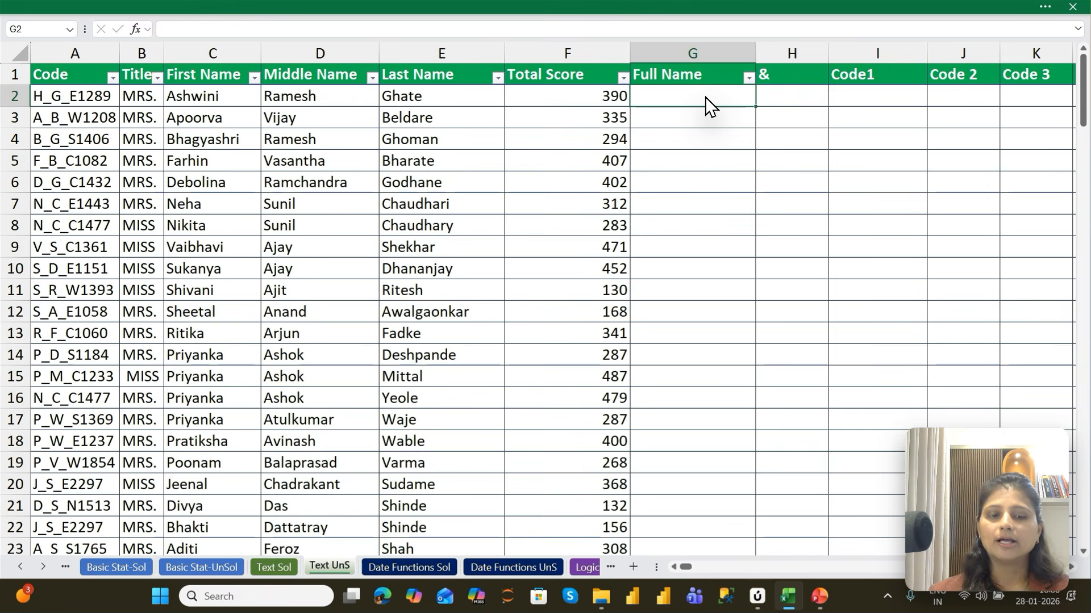
text(=cON)
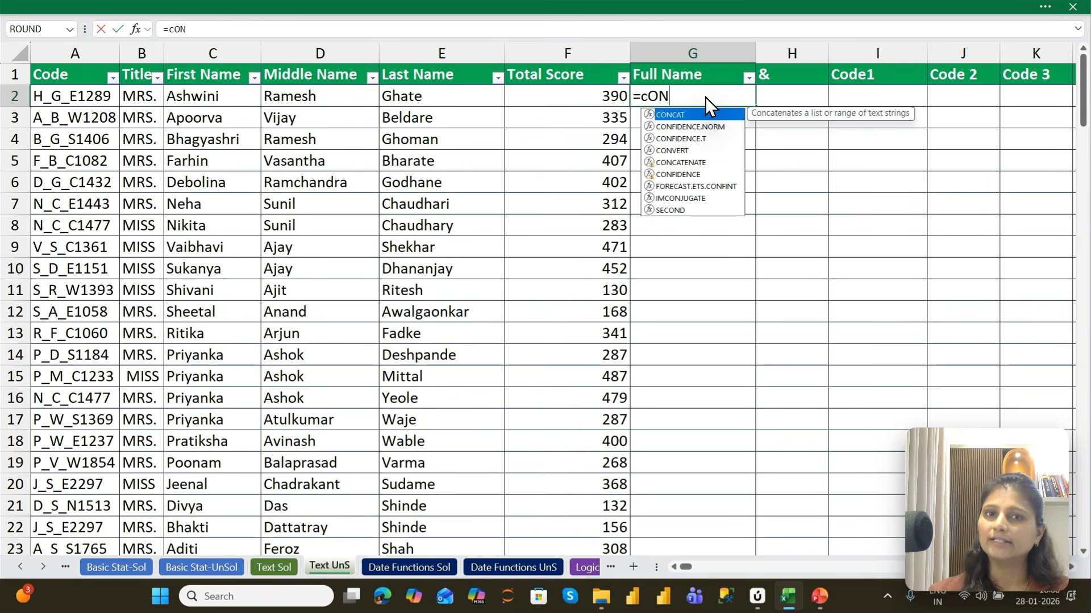
key(Down)
key(Down)
key(Down)
key(Down)
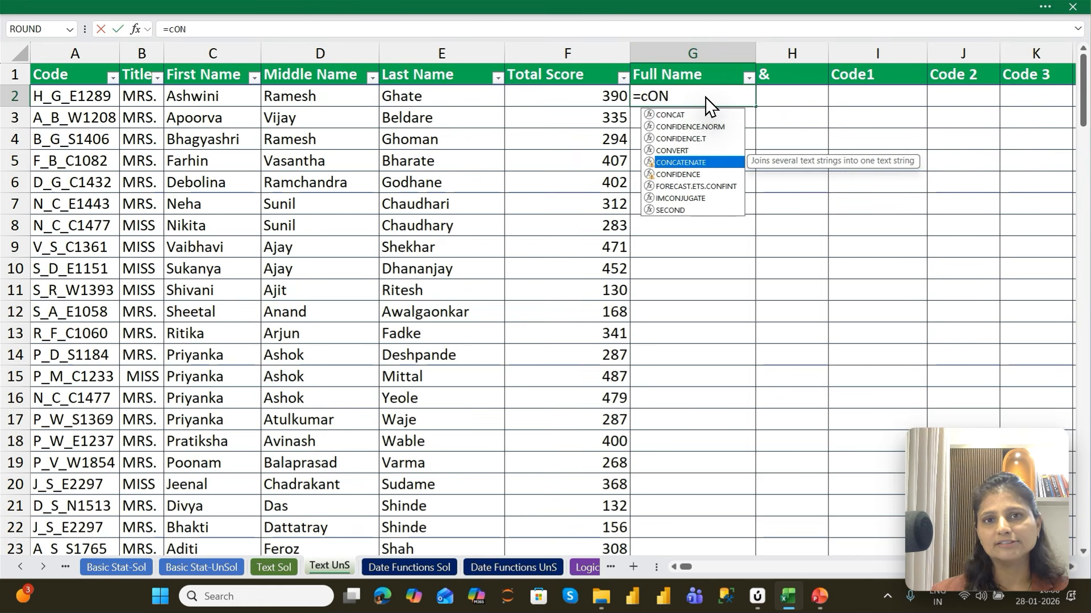
key(Tab)
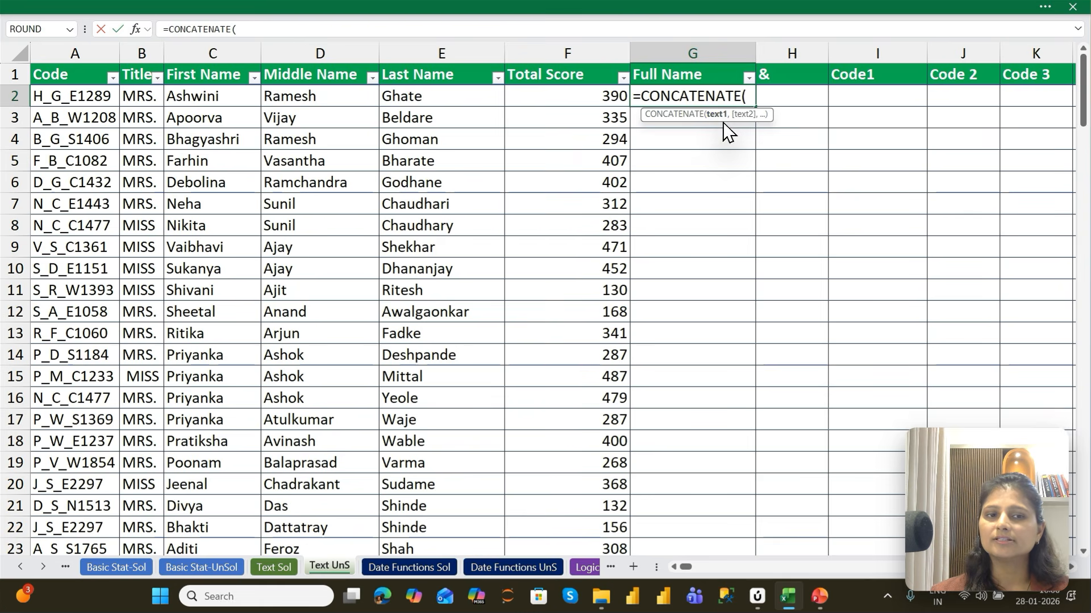
key(Left)
key(Left)
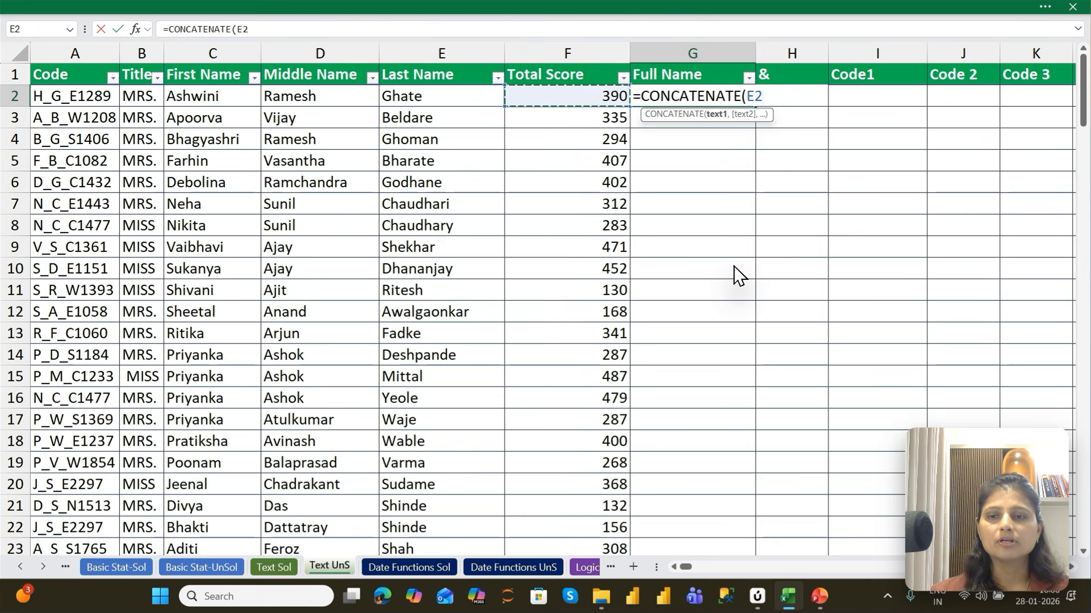
key(Left)
key(Left)
text(,)
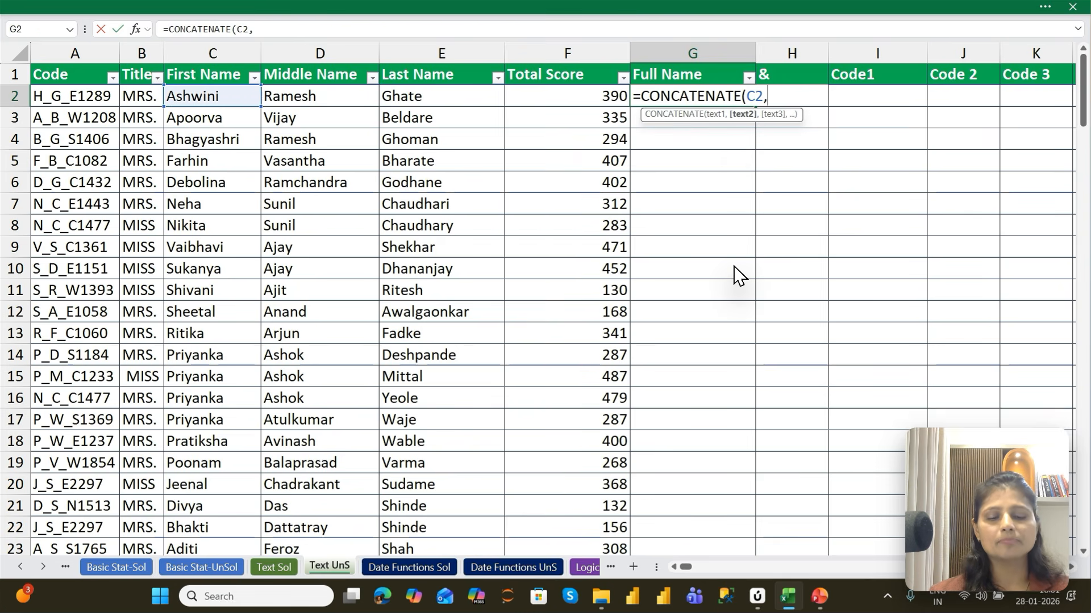
key(Left)
key(Left)
key(Left)
text(,)
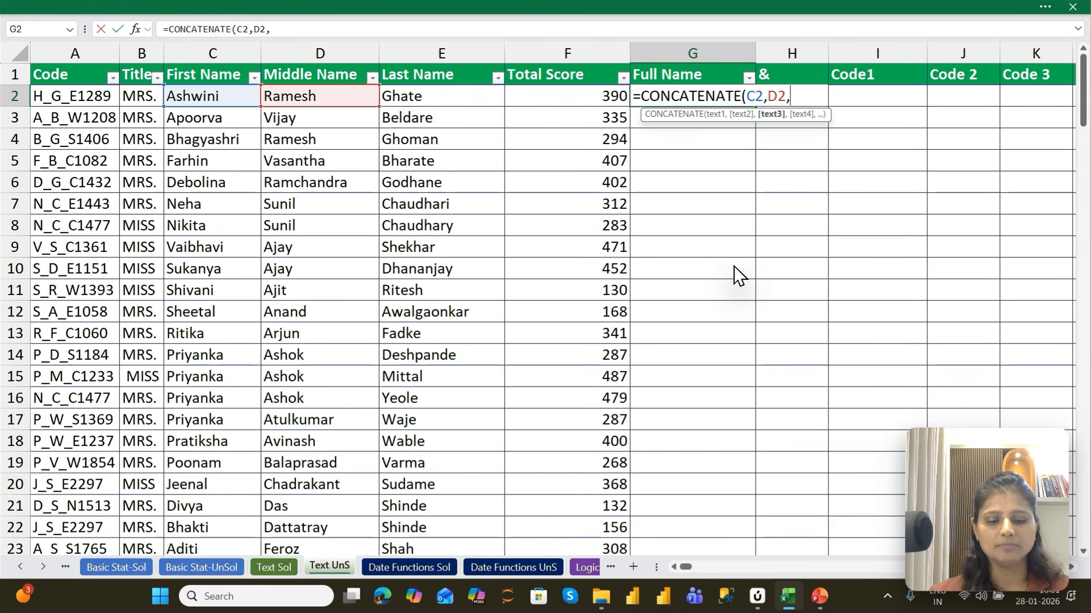
key(Left)
key(Left)
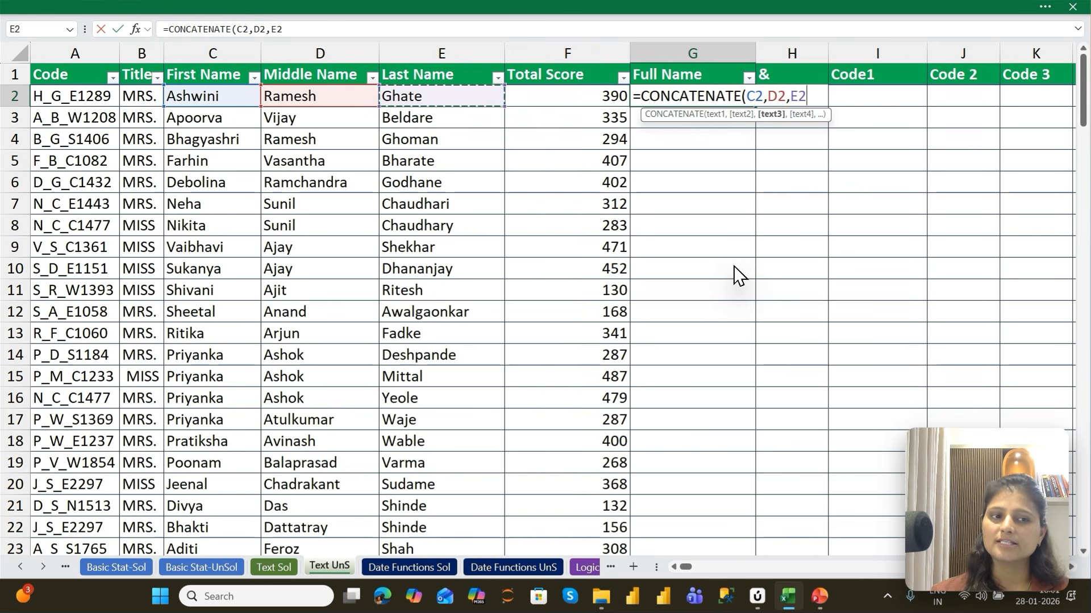
key(Return)
key(Up)
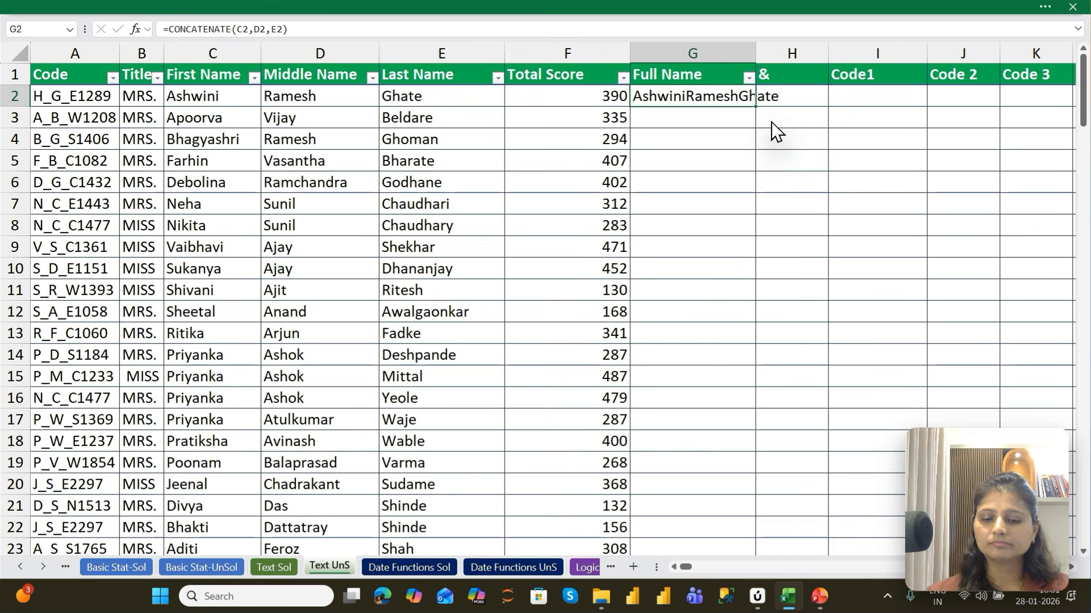
Step: Widen the Full Name column G to fit the joined name in G2
key(alt)
key(Escape)
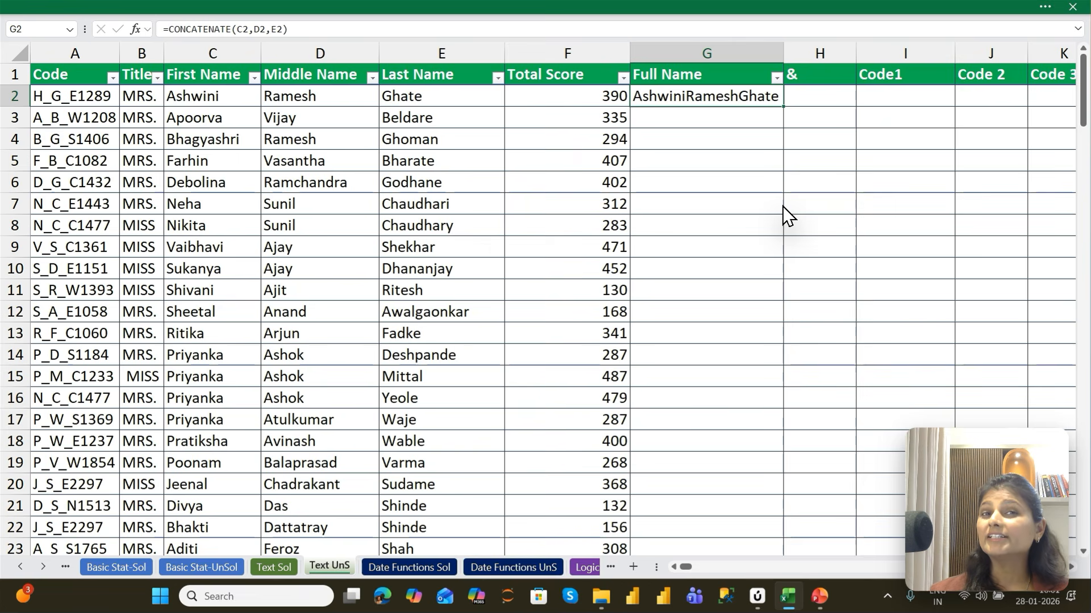
Step: Start a new CONCATENATE formula in G2 with the first name in C2 as its first argument
text(=coN)
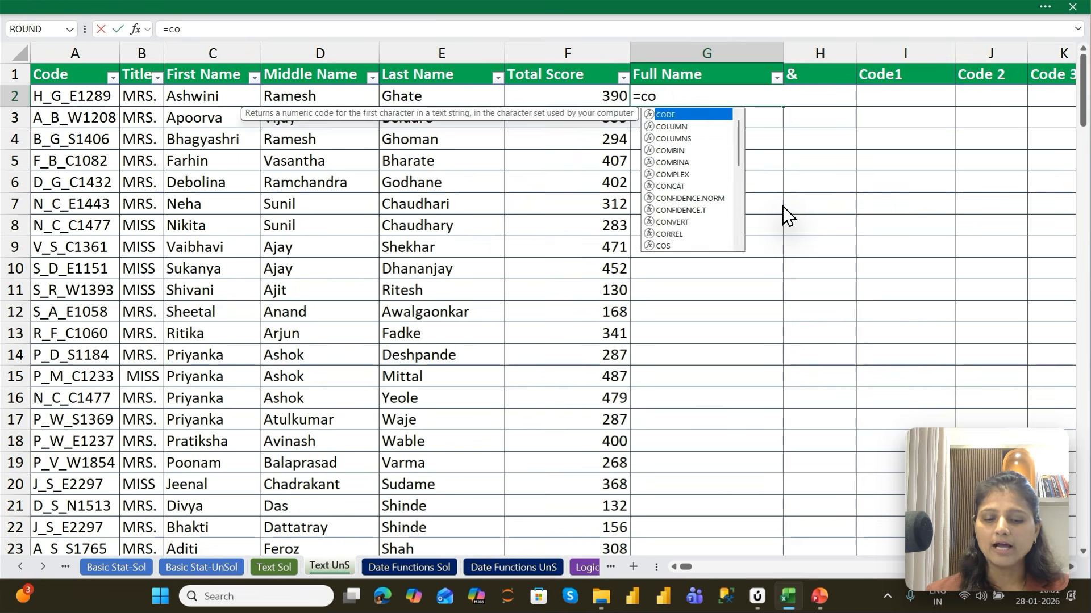
key(Down)
key(Down)
key(Down)
key(Down)
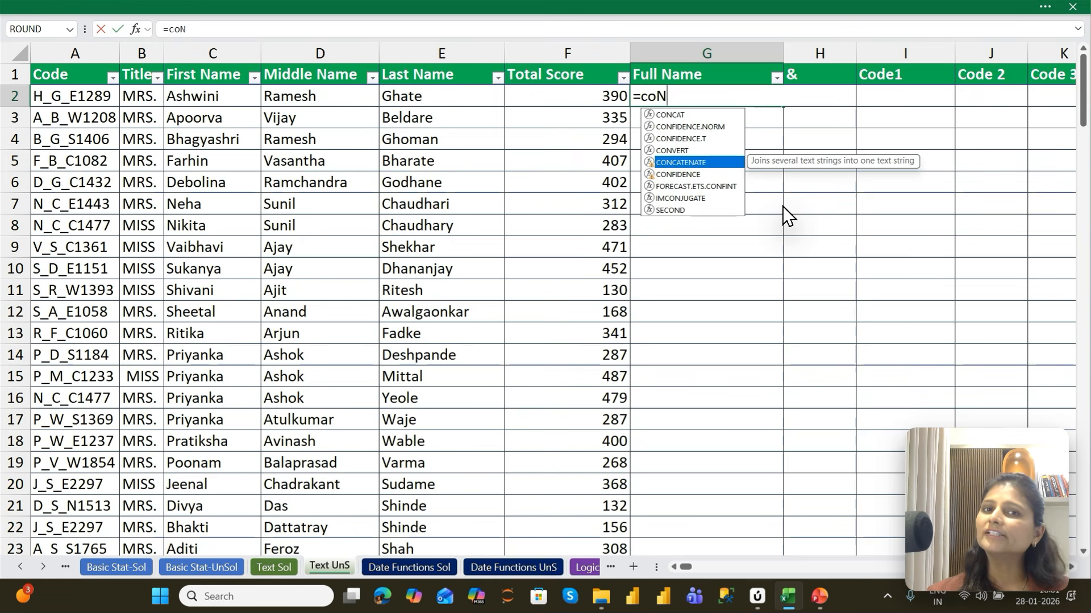
key(Tab)
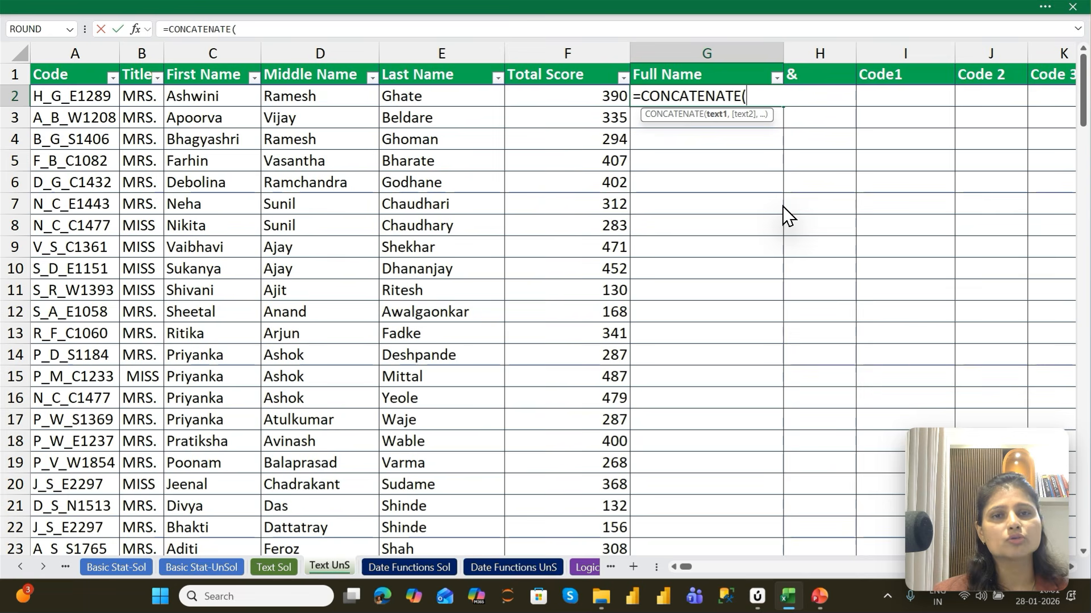
key(Left)
key(Left)
key(Left)
key(Left)
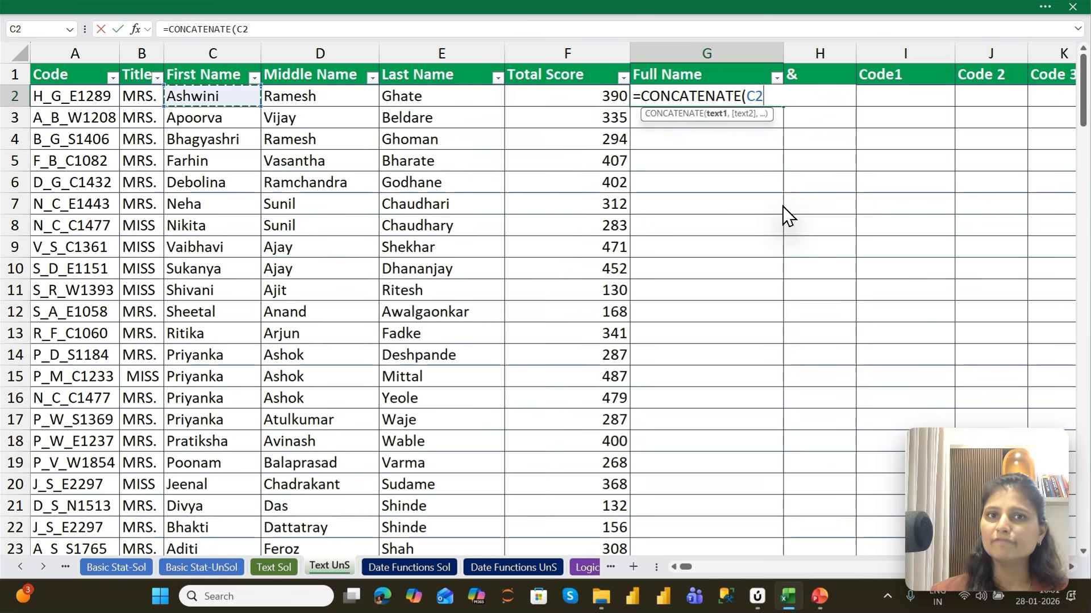
Step: Add a single space in quotation marks as the second argument of the CONCATENATE formula in G2
text(,)
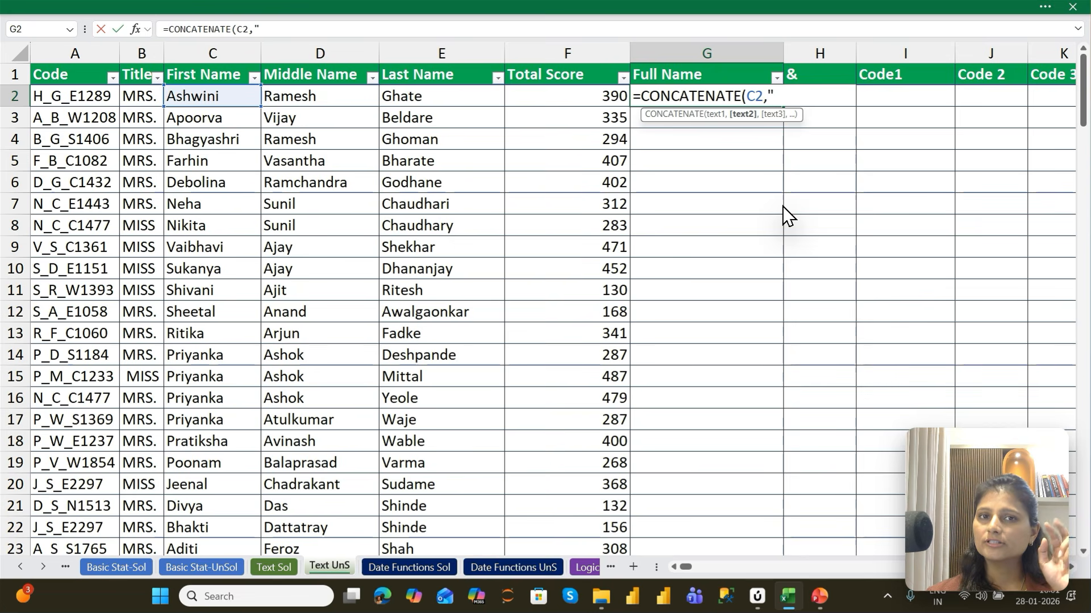
text(")
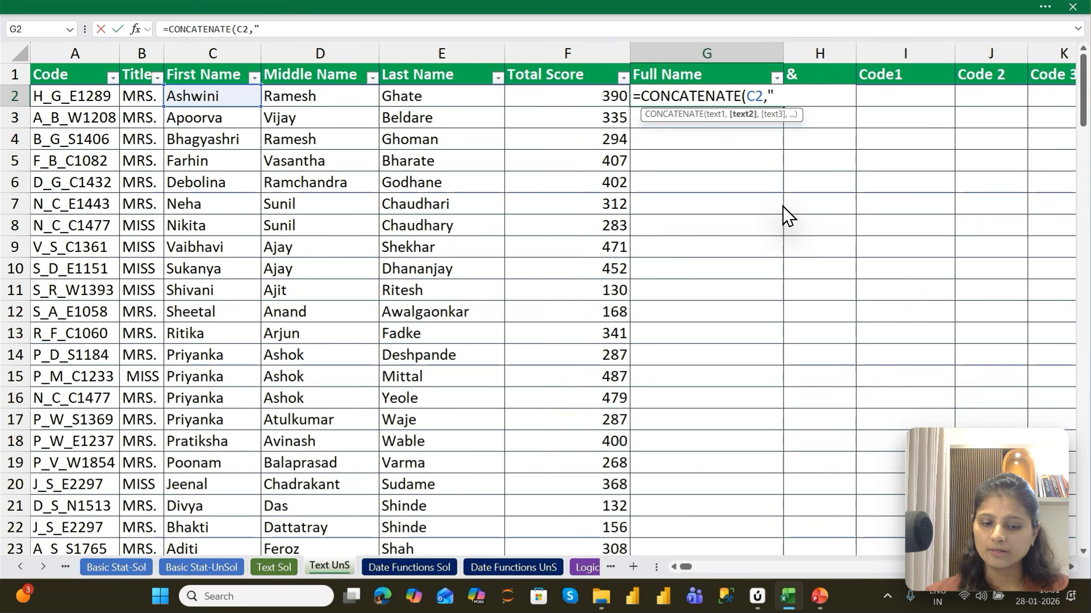
text( ")
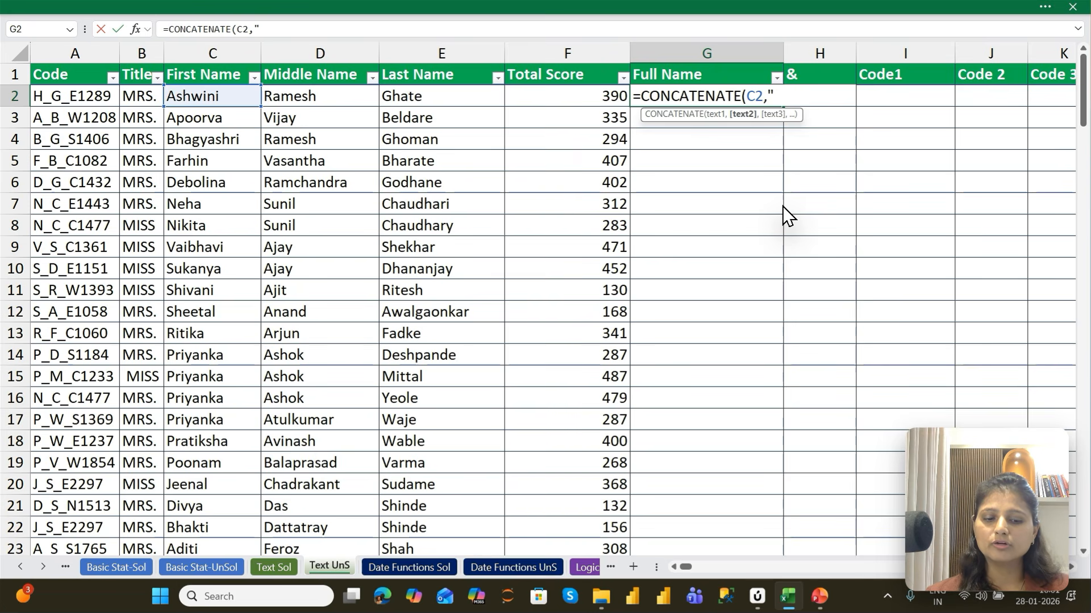
text( ")
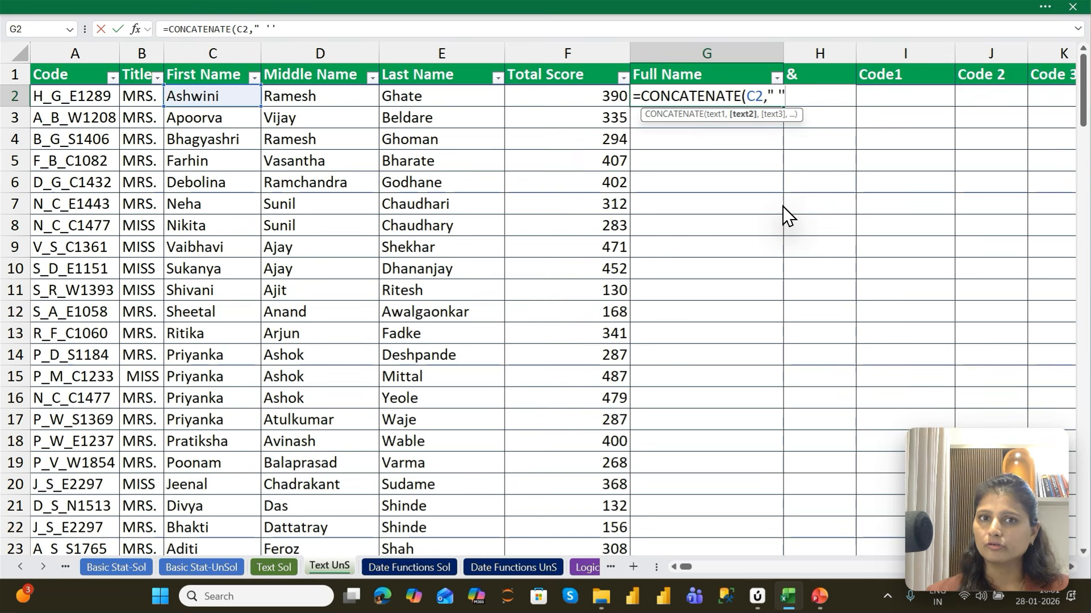
key(BackSpace)
key(BackSpace)
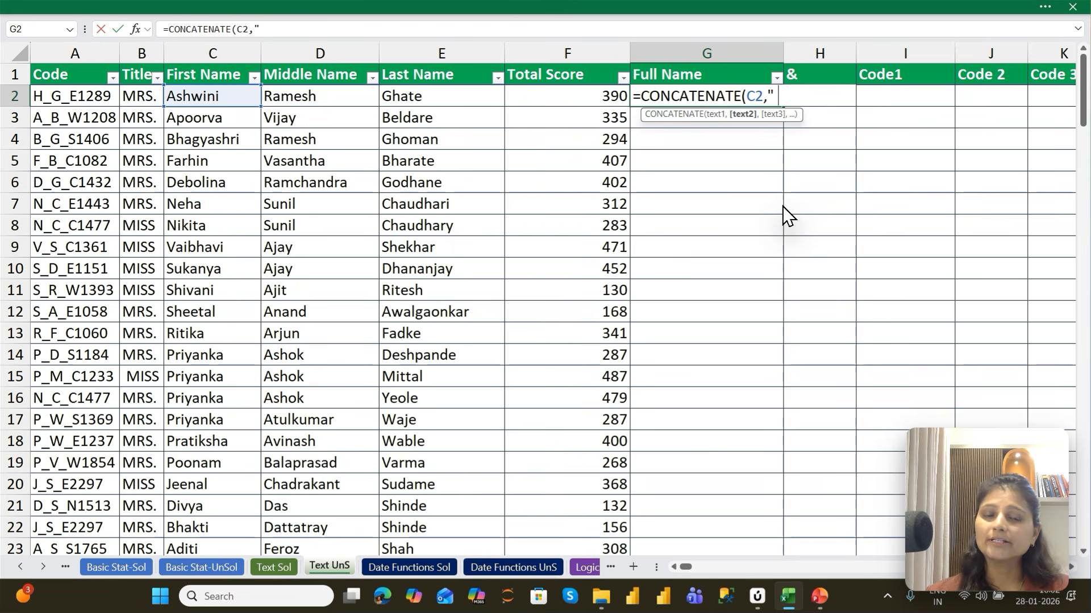
text(")
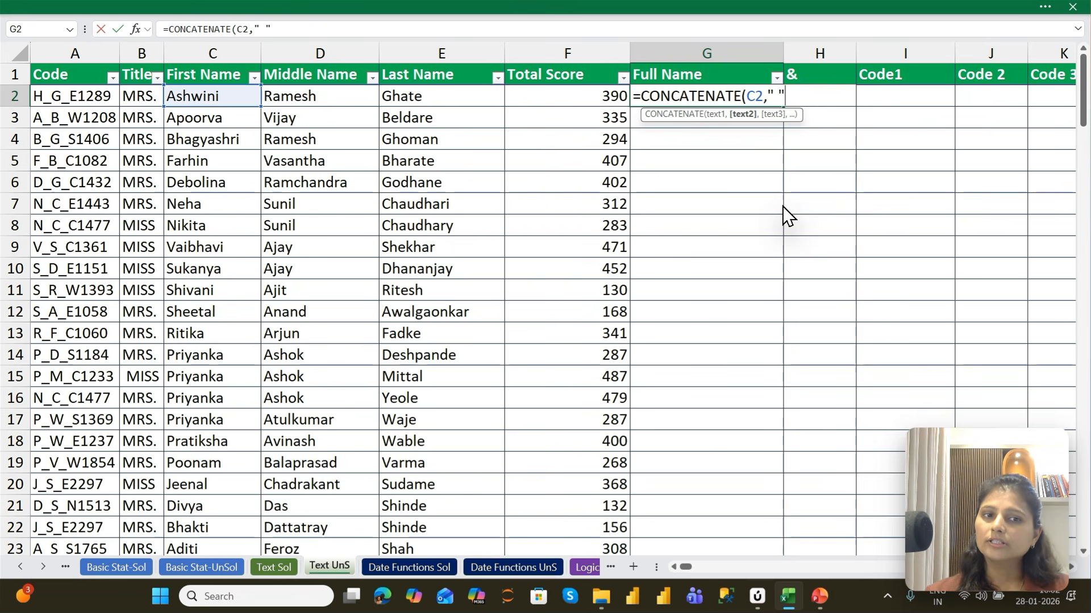
text(,)
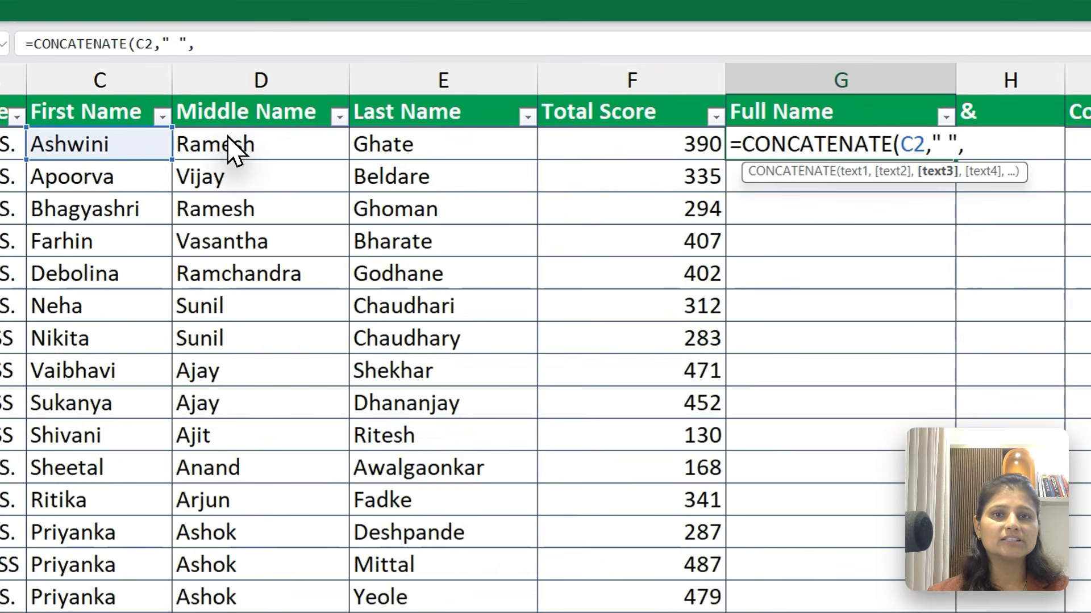
Step: Complete the G2 formula as =CONCATENATE(C2," ",D2," ",E2), keeping G2 selected
click(232, 150)
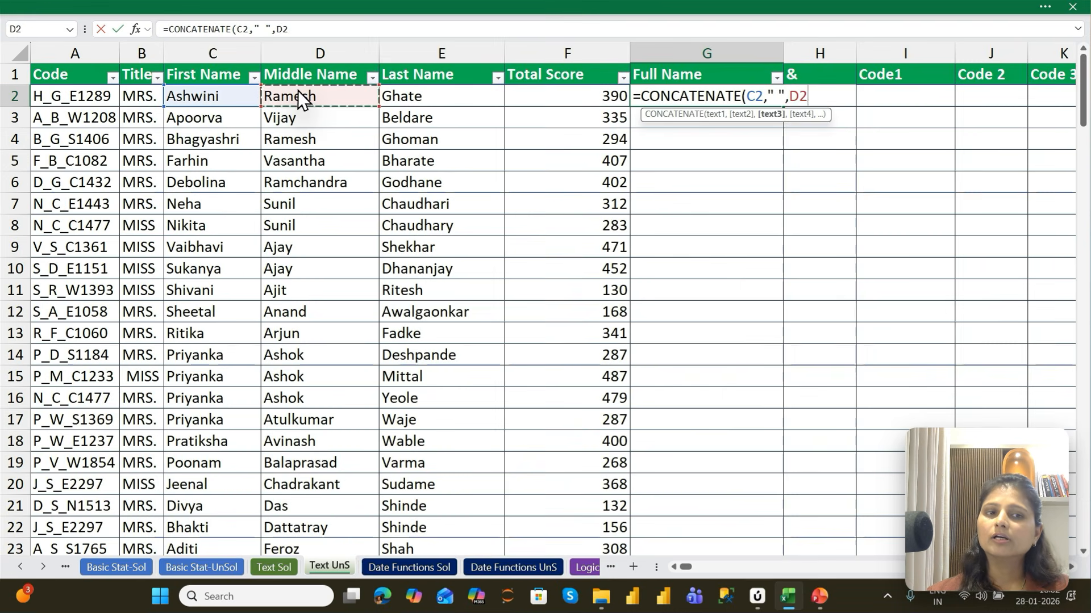
text(,)
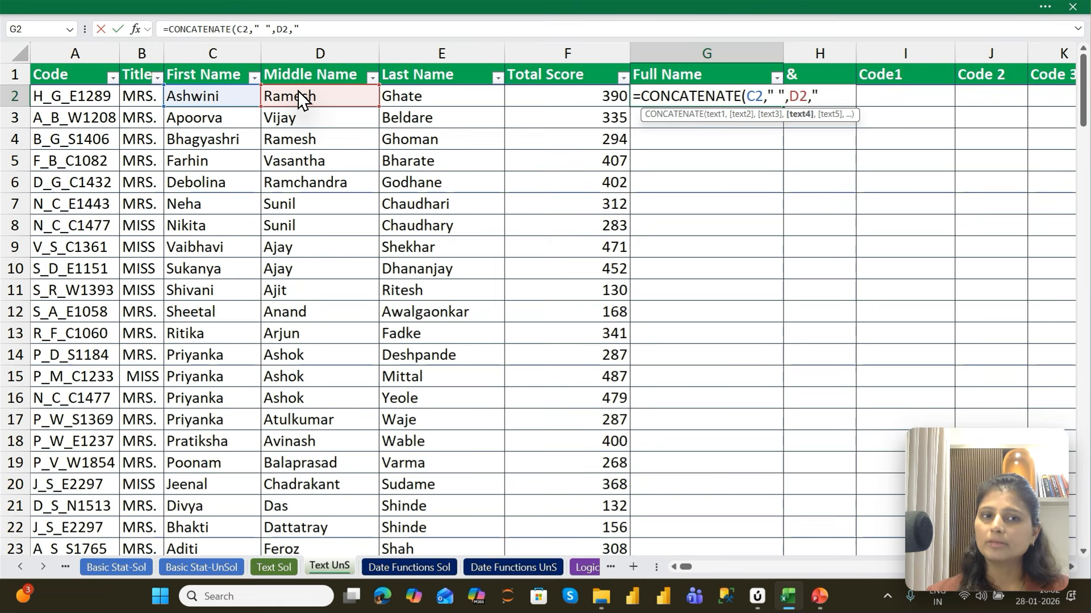
text(")
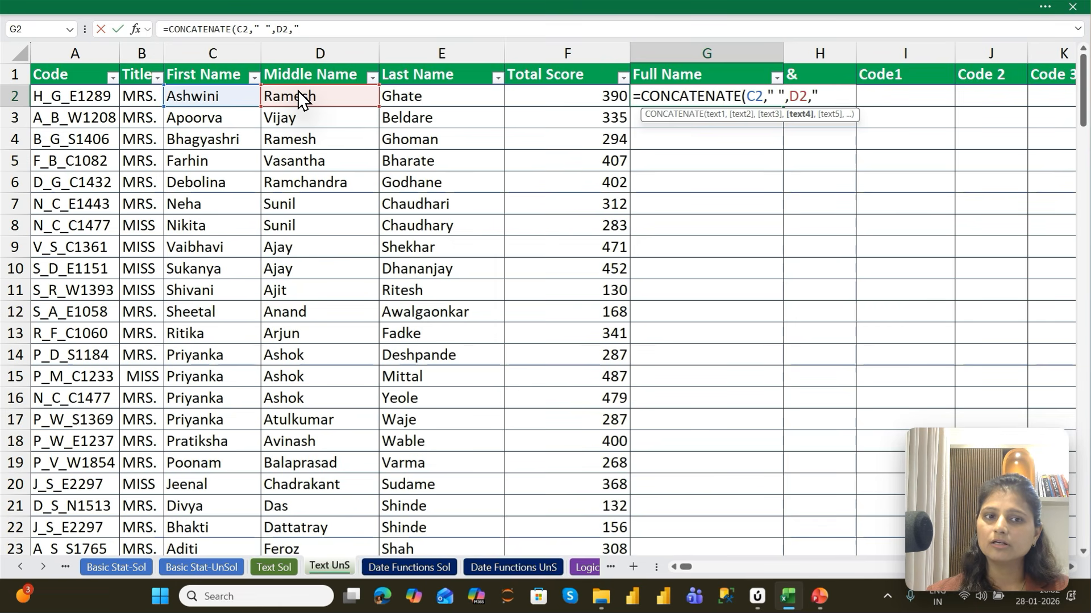
text( ",)
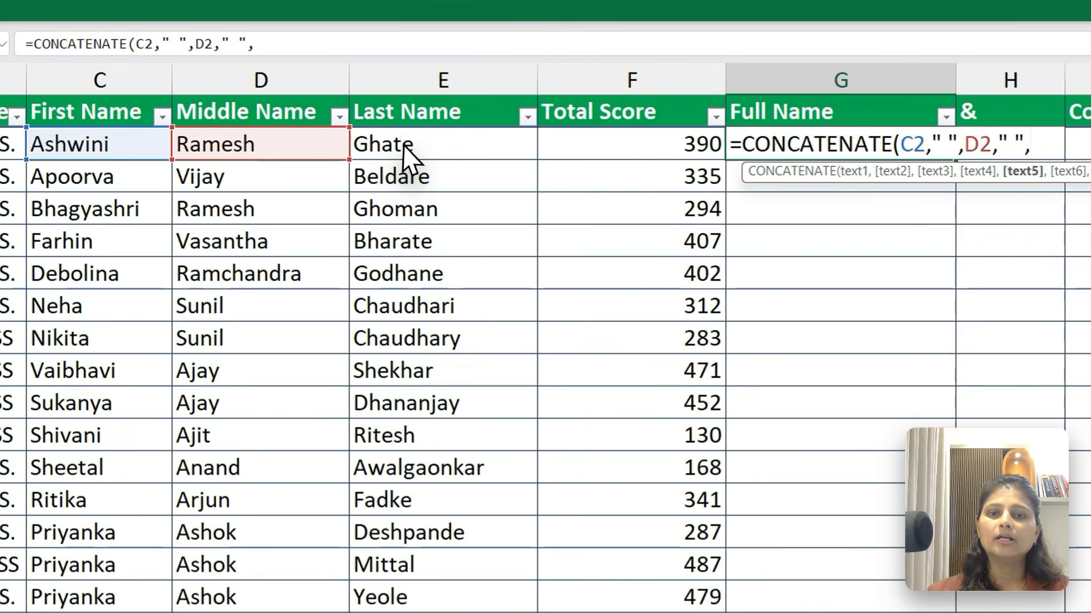
click(415, 97)
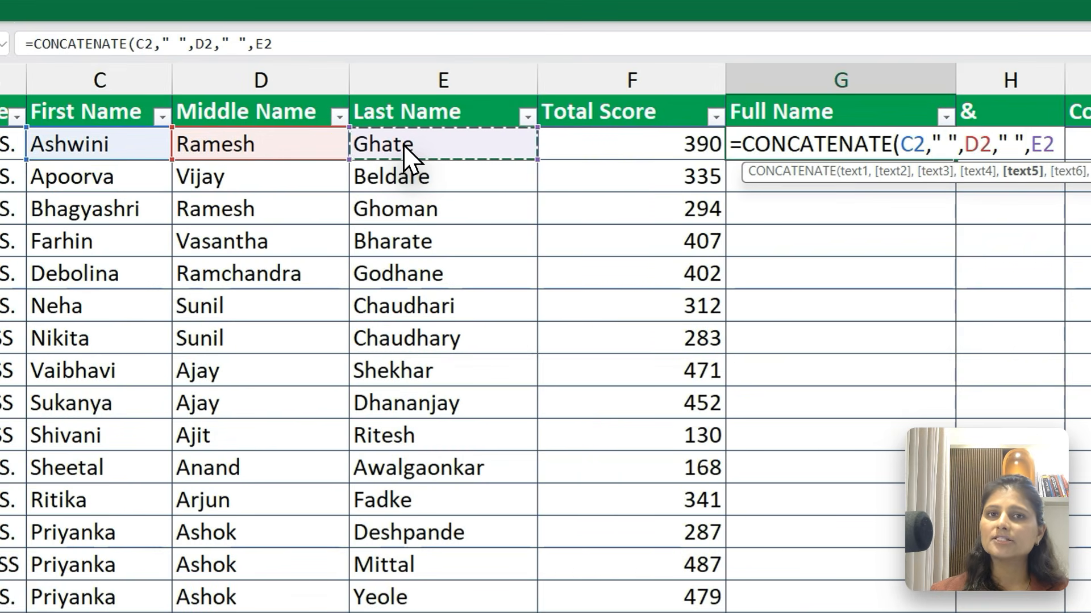
key(ctrl+Return)
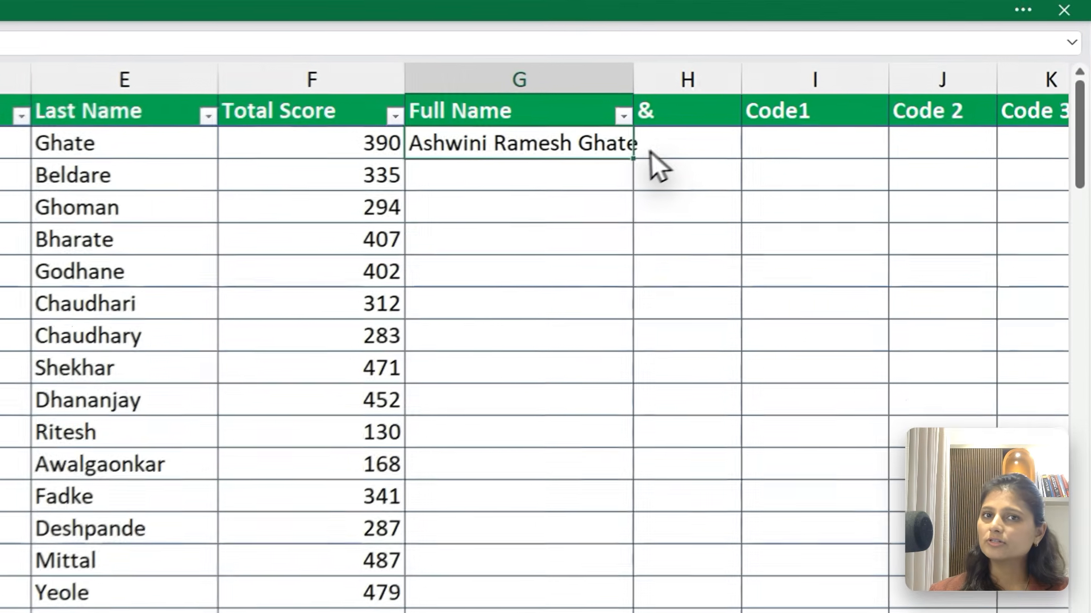
double_click(782, 106)
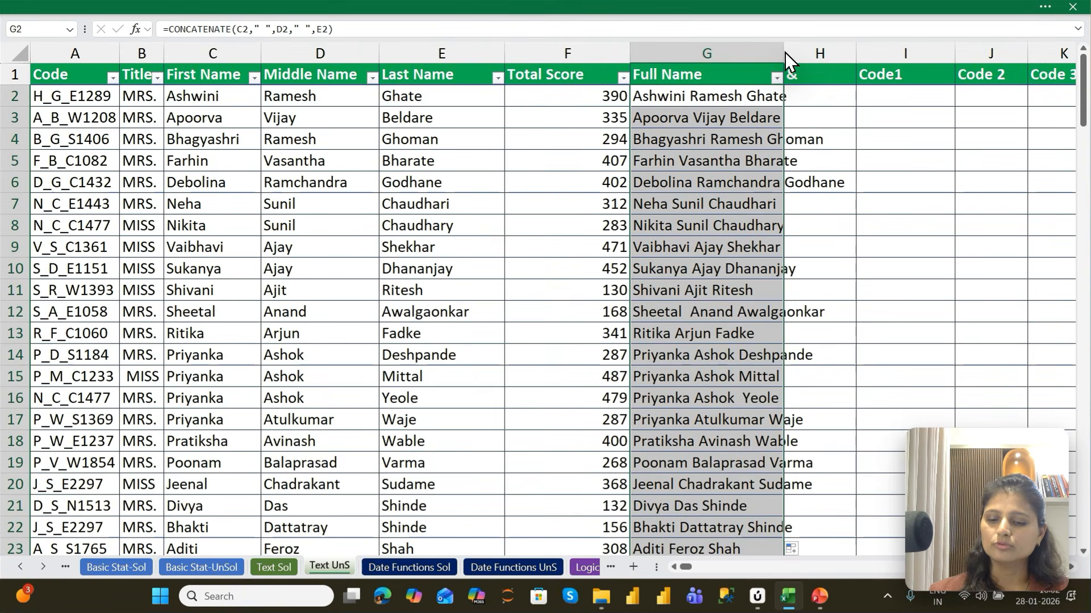
key(ctrl+z)
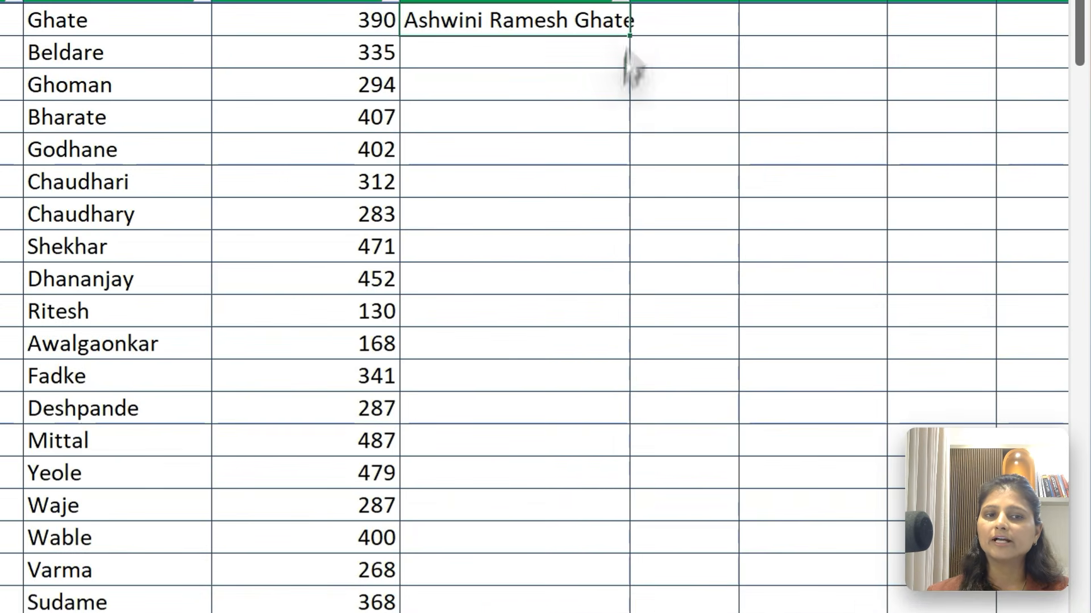
drag(629, 50, 589, 590)
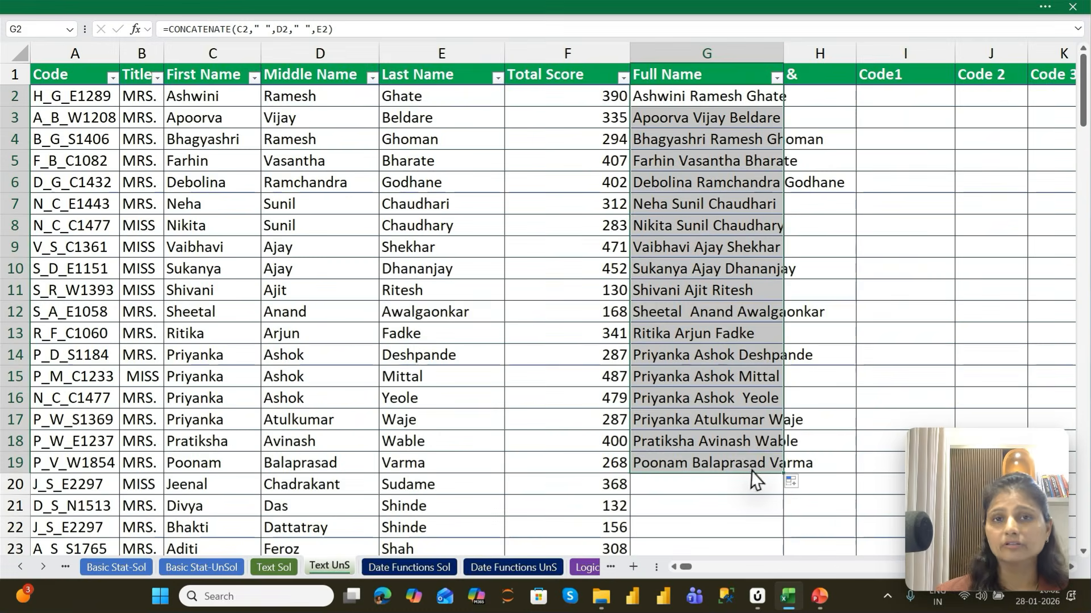
key(ctrl+z)
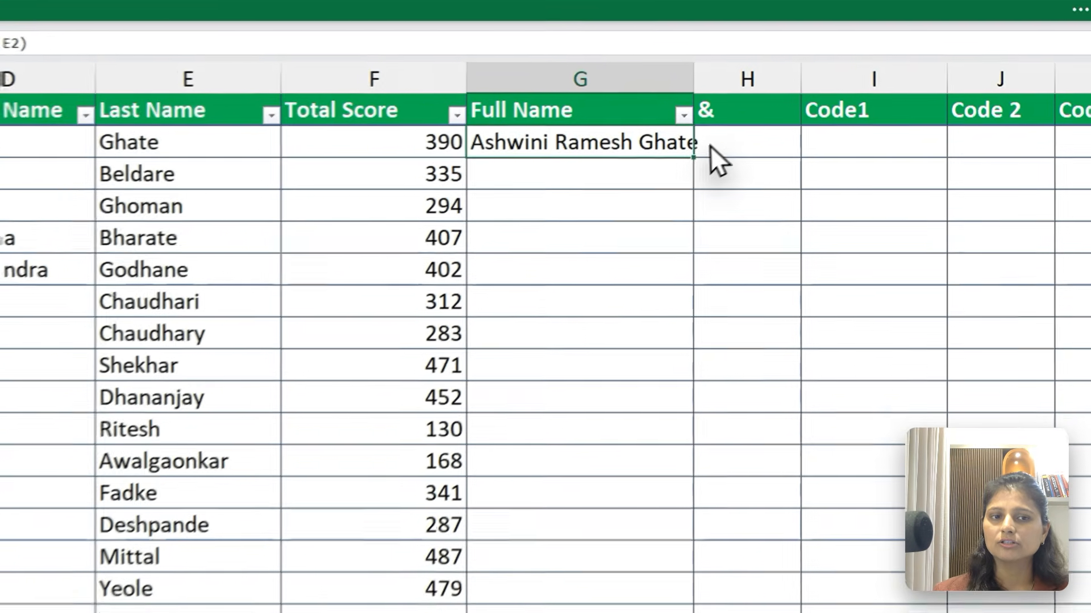
Step: Fill the G2 formula down the whole Full Name column and autofit the column width
double_click(784, 106)
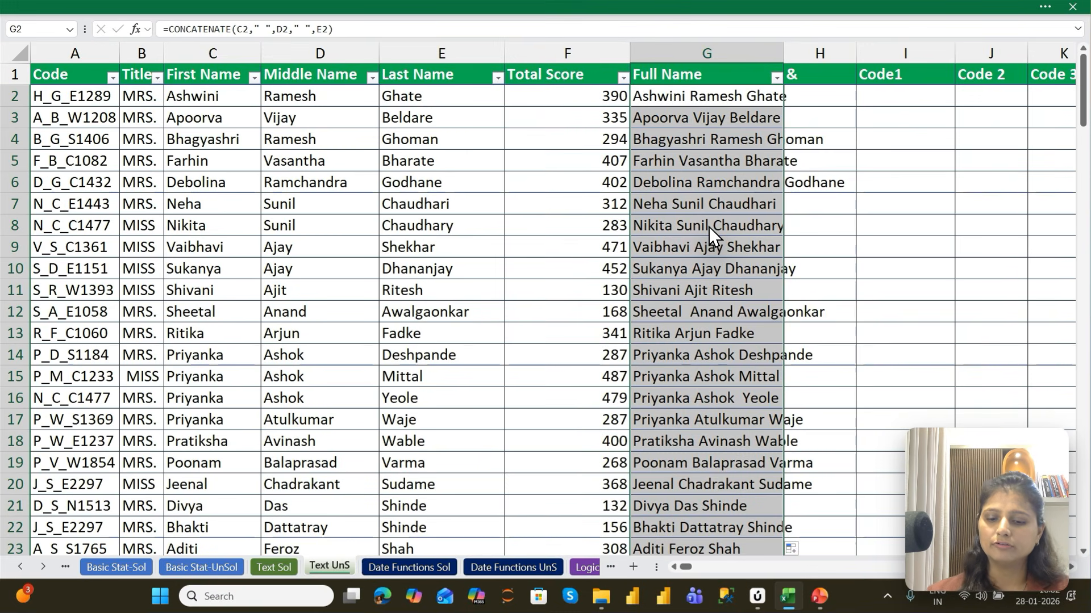
key(alt+h)
key(o)
key(i)
Step: Enter =C2&"."&E2 in H2 to join the first and last names with a dot
key(Up)
key(Right)
key(Right)
key(Right)
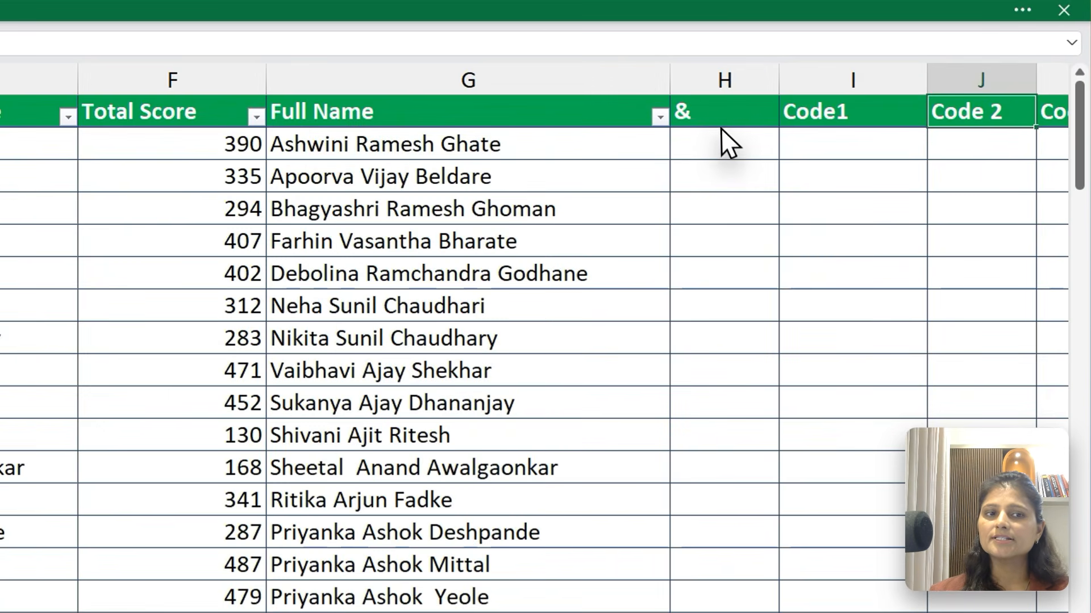
click(844, 91)
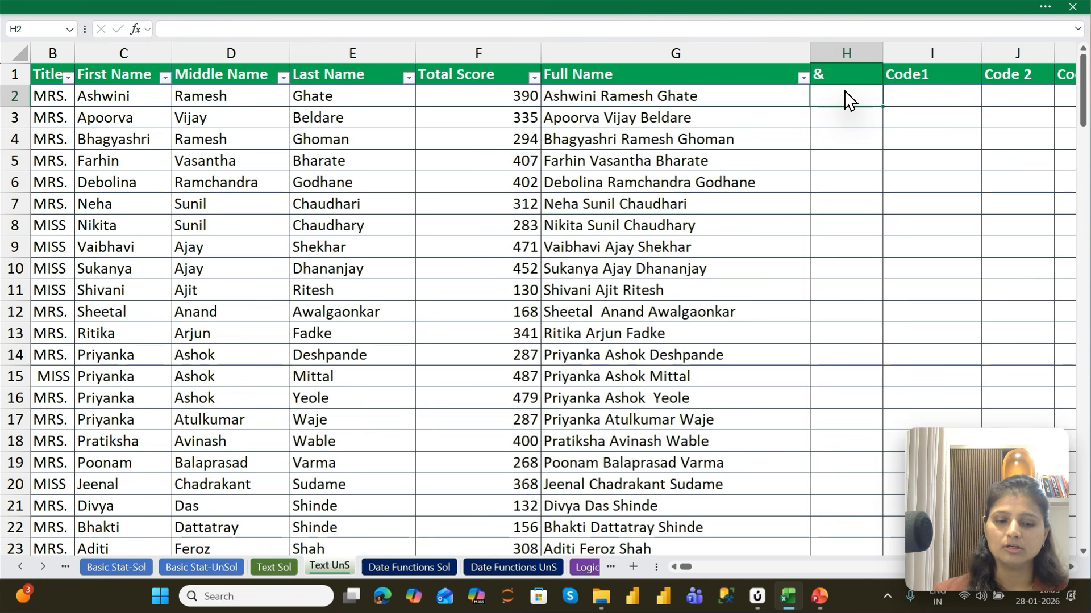
text(=)
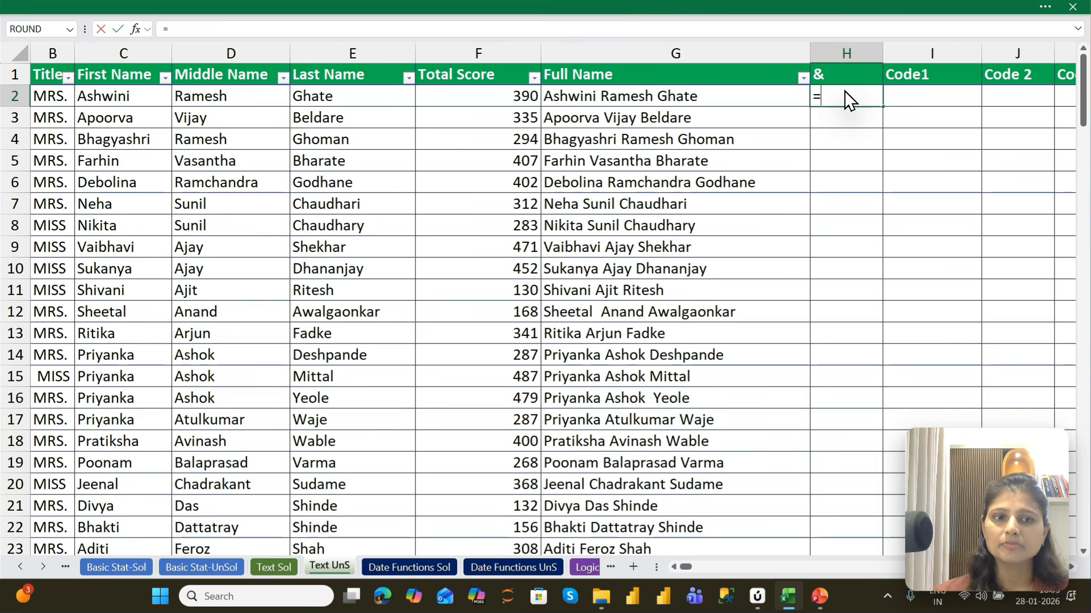
key(Left)
key(Left)
key(Left)
key(Left)
key(Left)
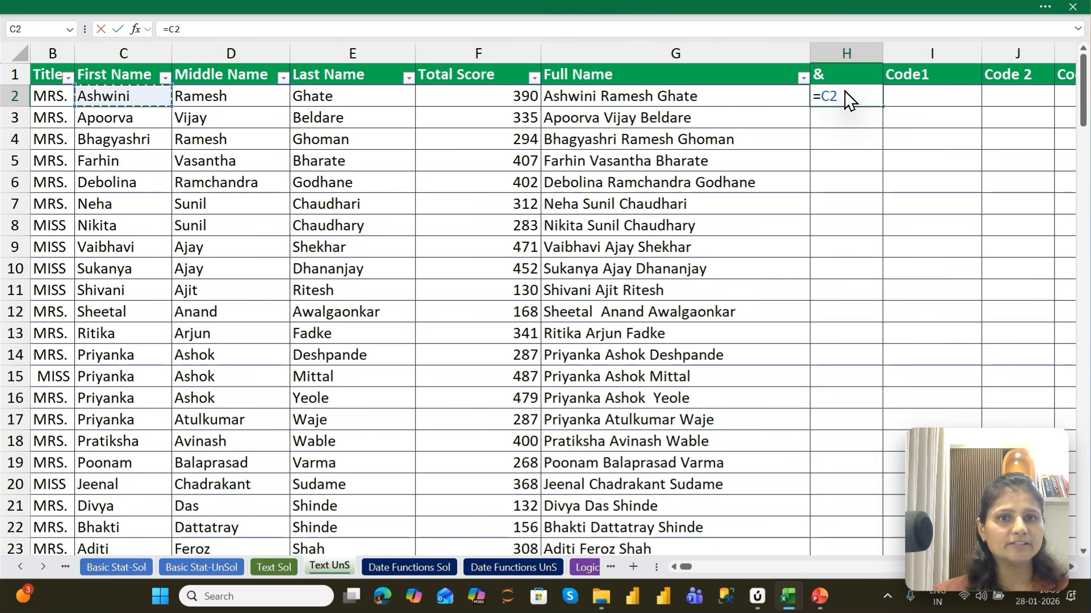
text(&)
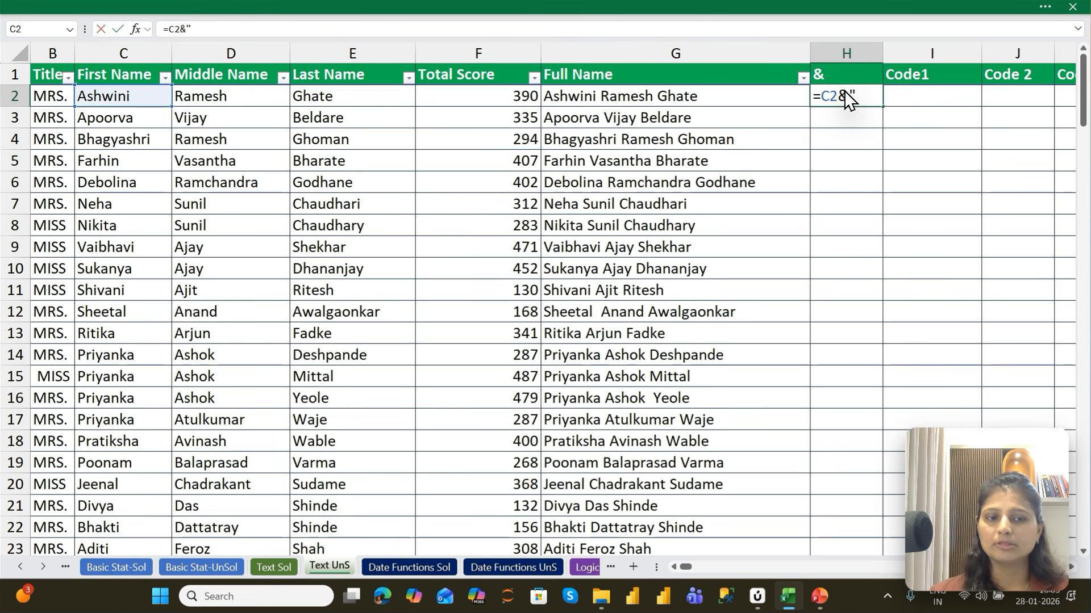
text("  "&)
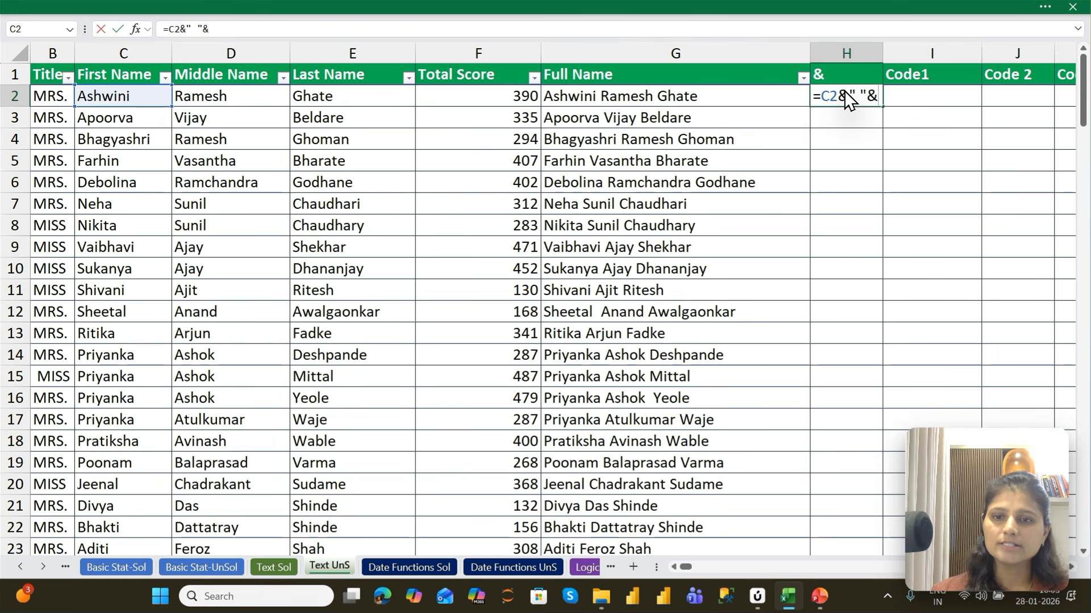
click(325, 97)
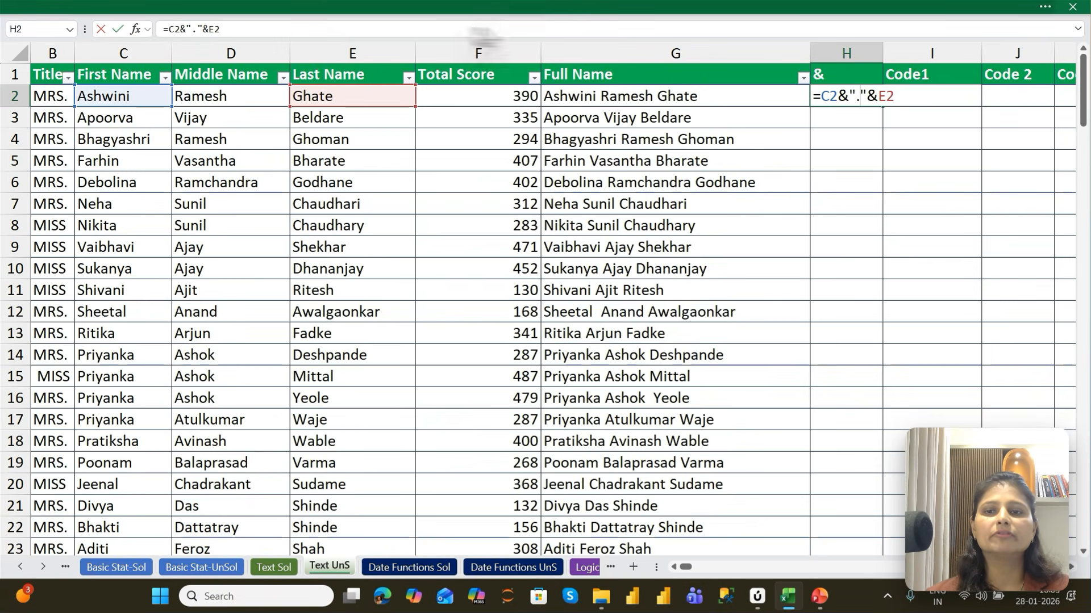
key(ctrl+Return)
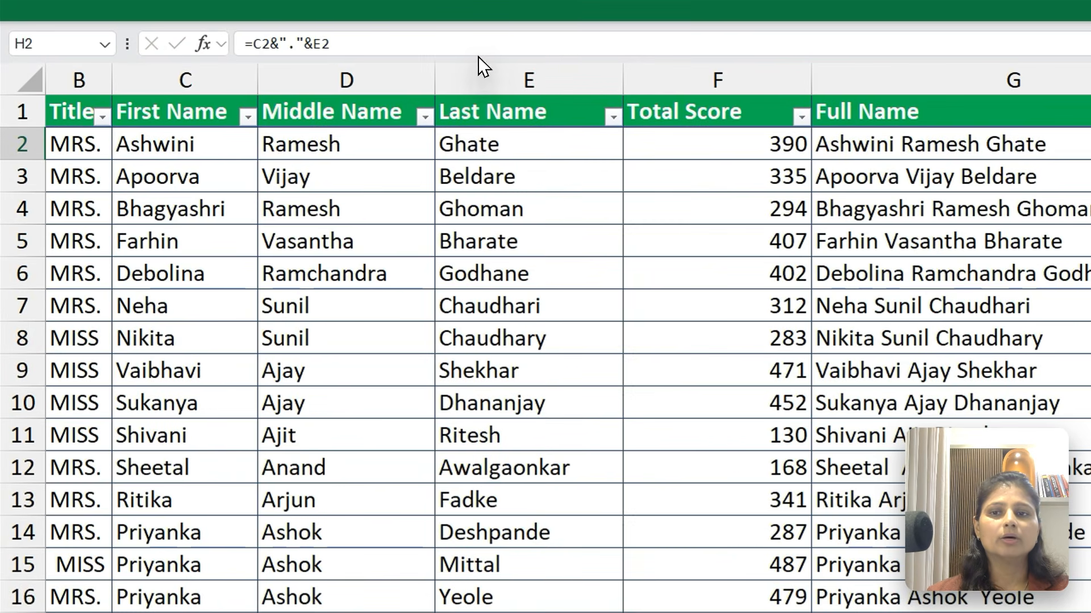
click(427, 40)
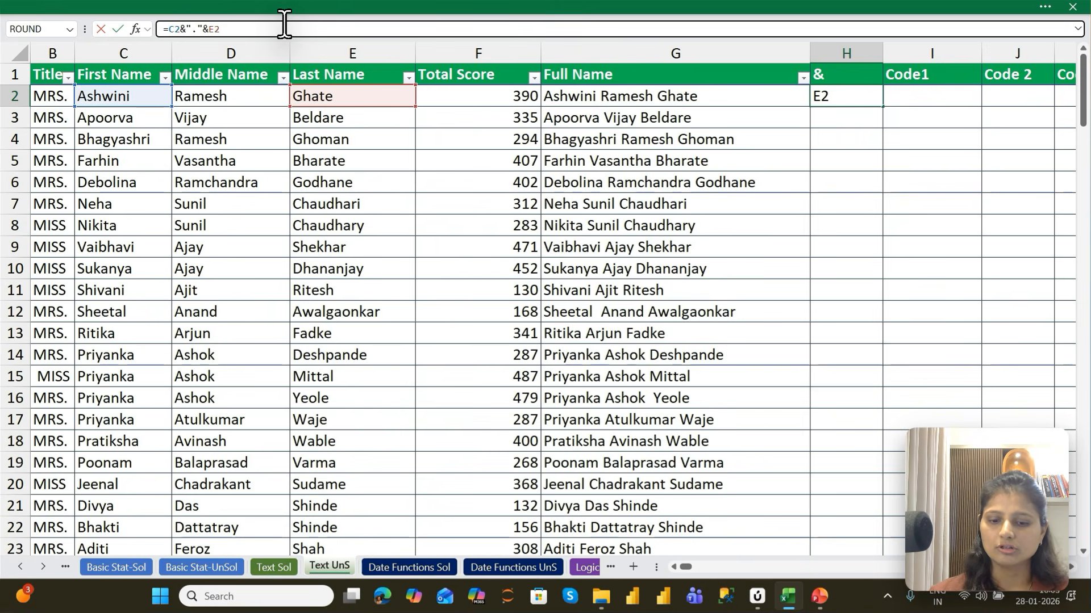
text(&)
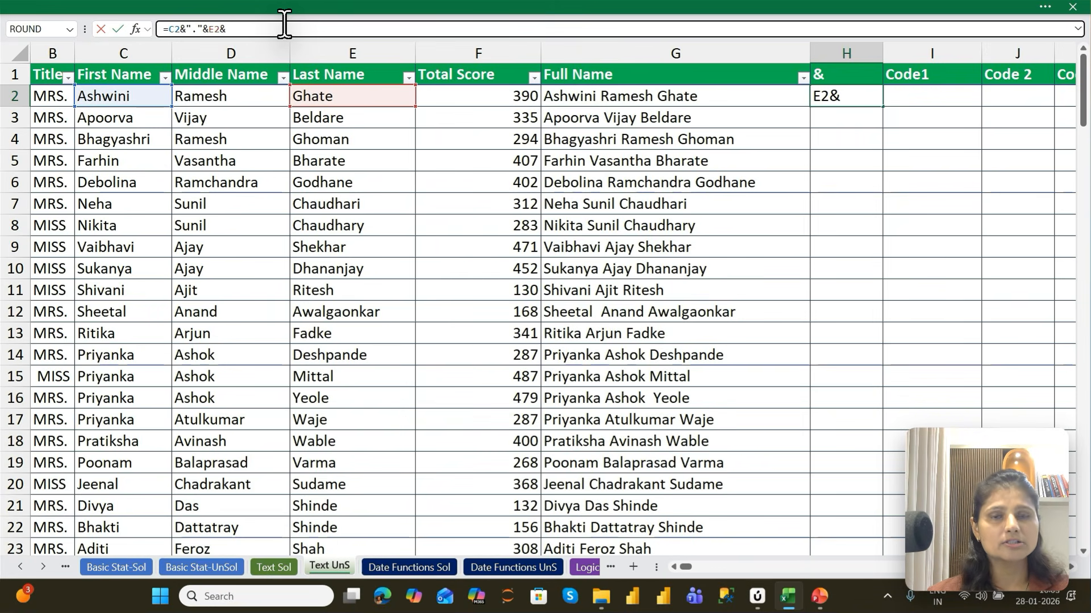
text(")
text(@LE)
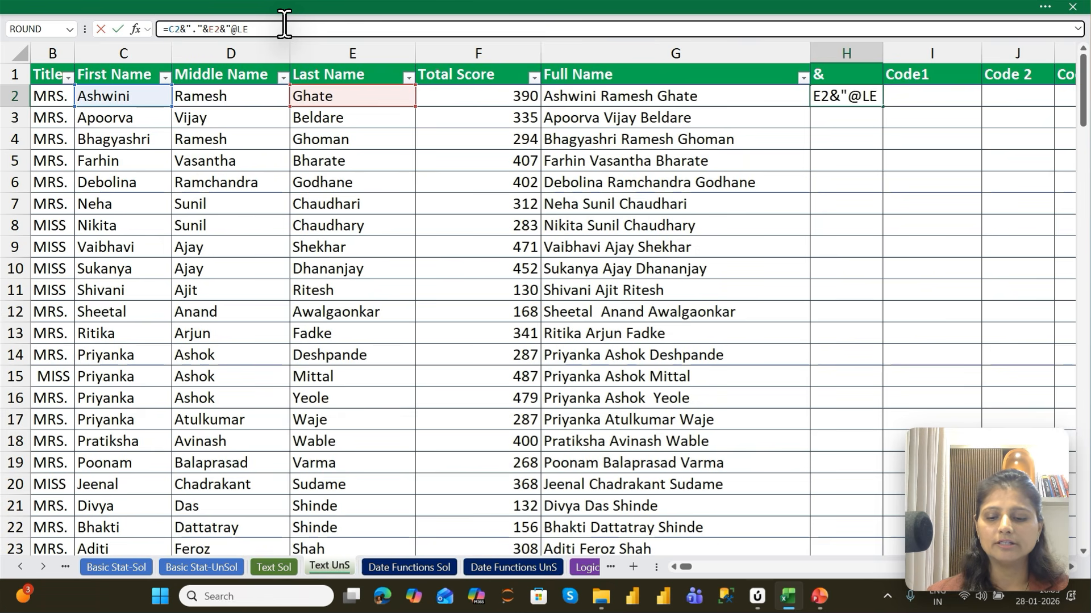
text(TSUPDRAGE,COM)
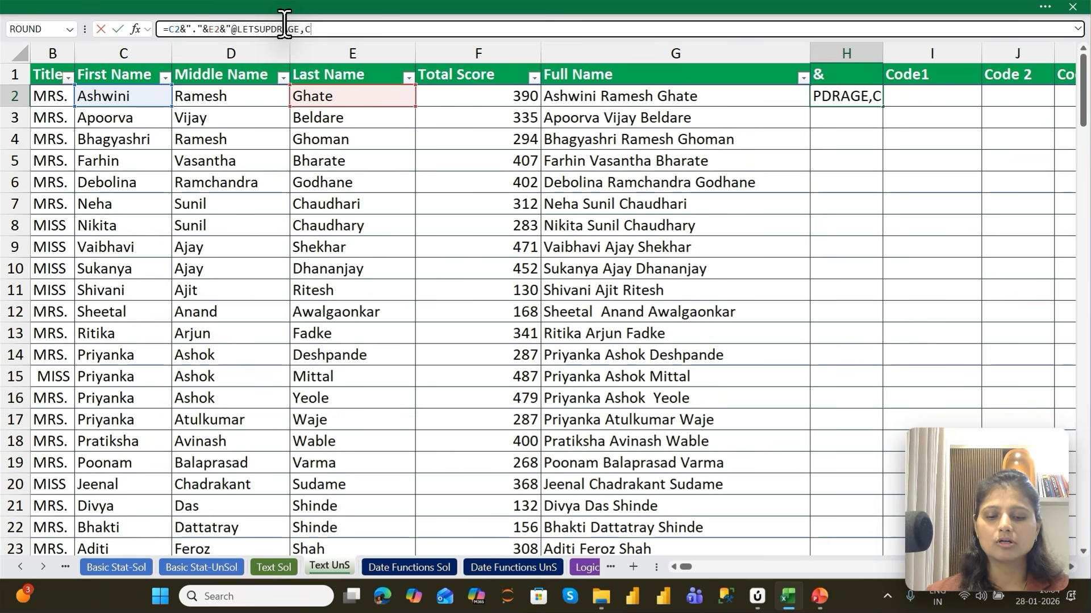
key(BackSpace)
key(BackSpace)
key(BackSpace)
key(BackSpace)
text(.COM")
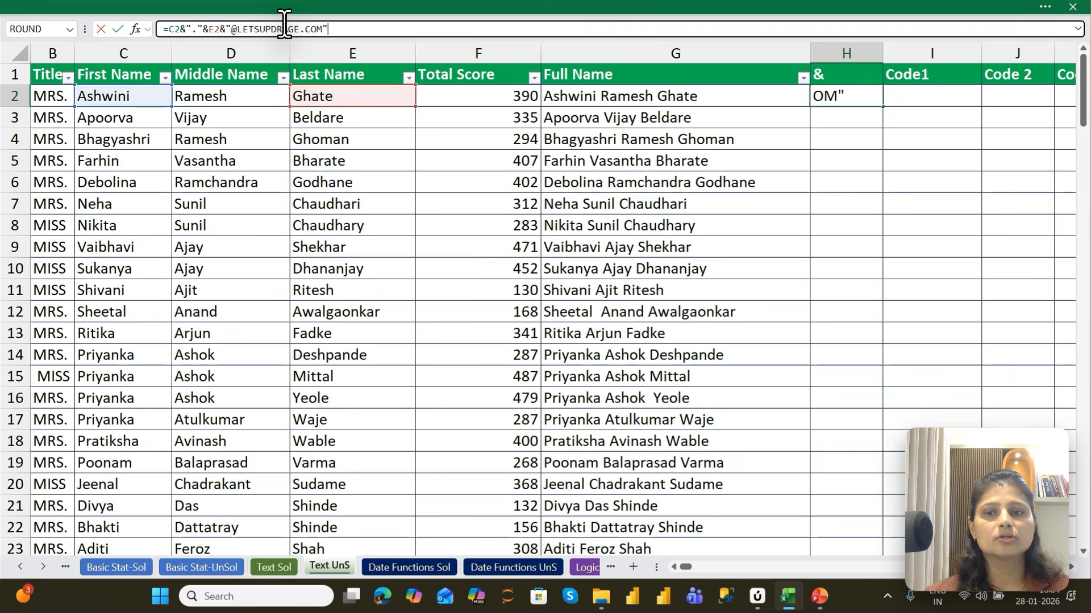
key(Return)
key(Up)
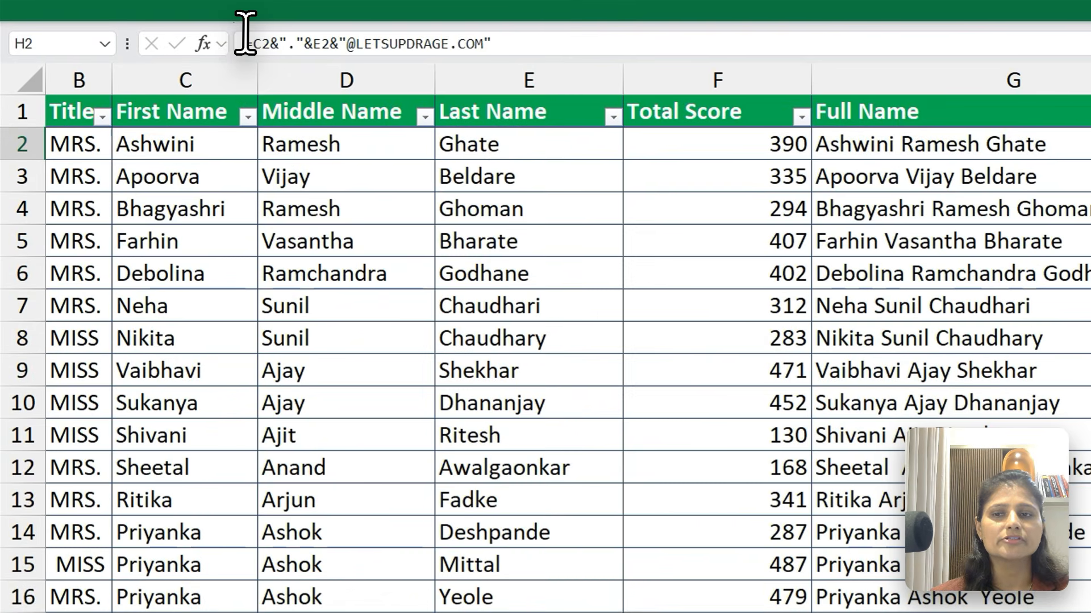
click(176, 27)
text(LOWER()
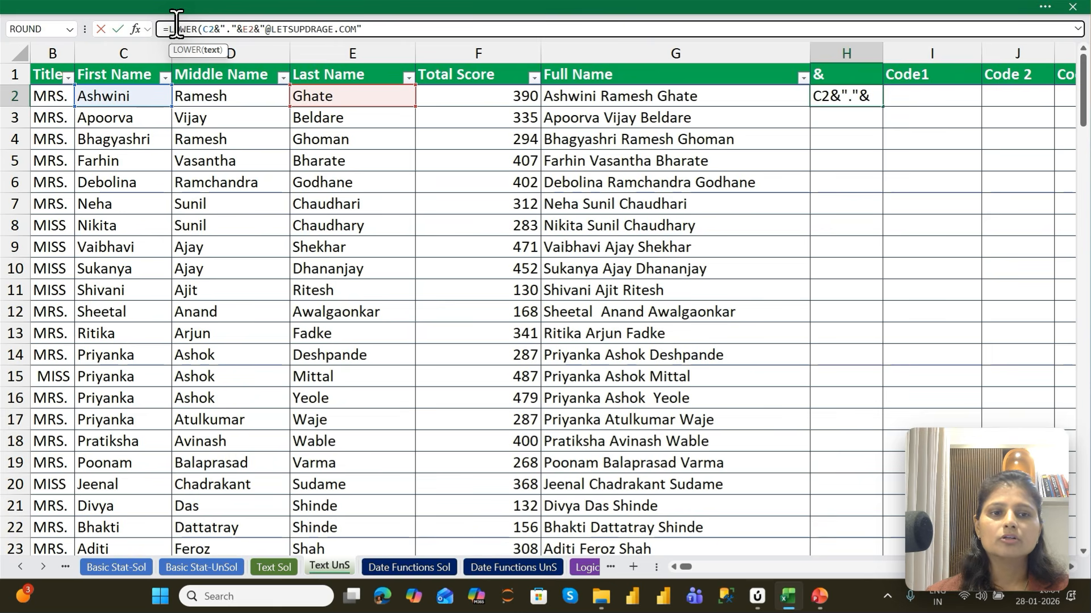
key(ctrl+Return)
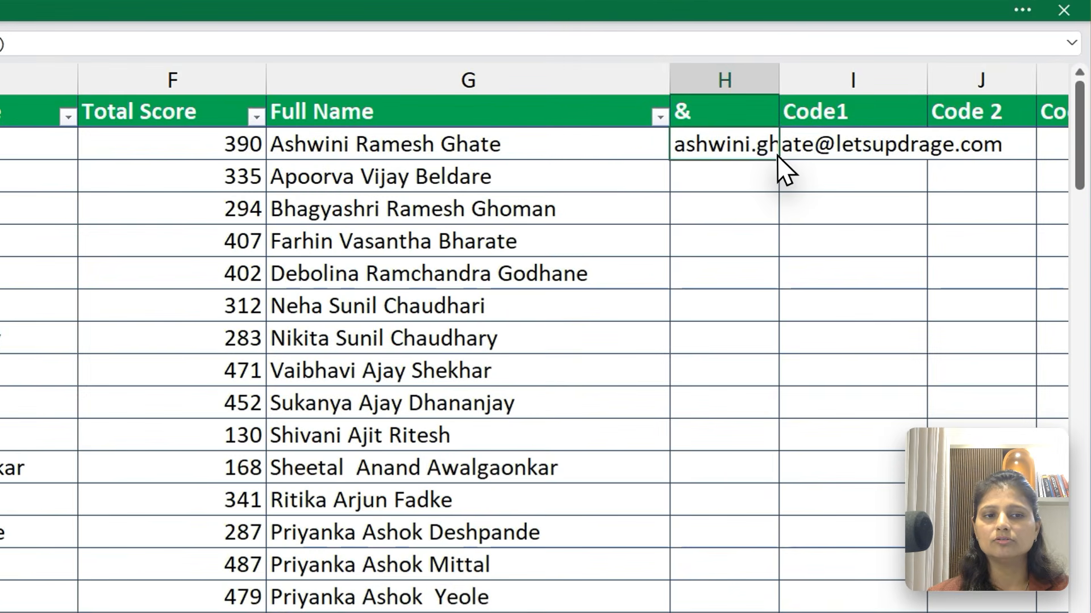
Step: Fill the H2 e-mail formula down the & column and autofit the column width
double_click(777, 157)
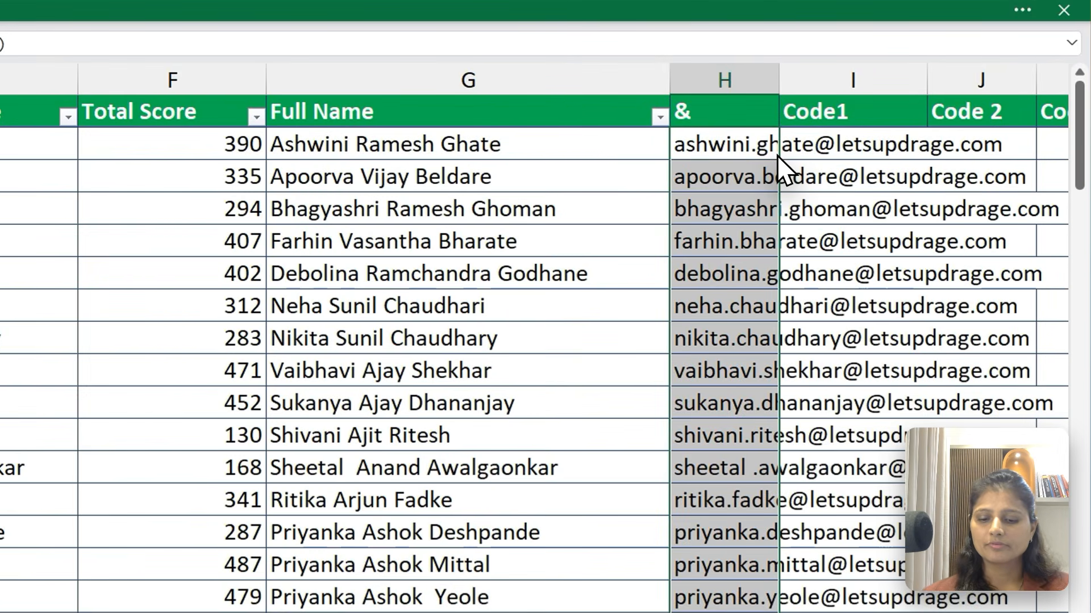
key(o)
key(i)
key(Up)
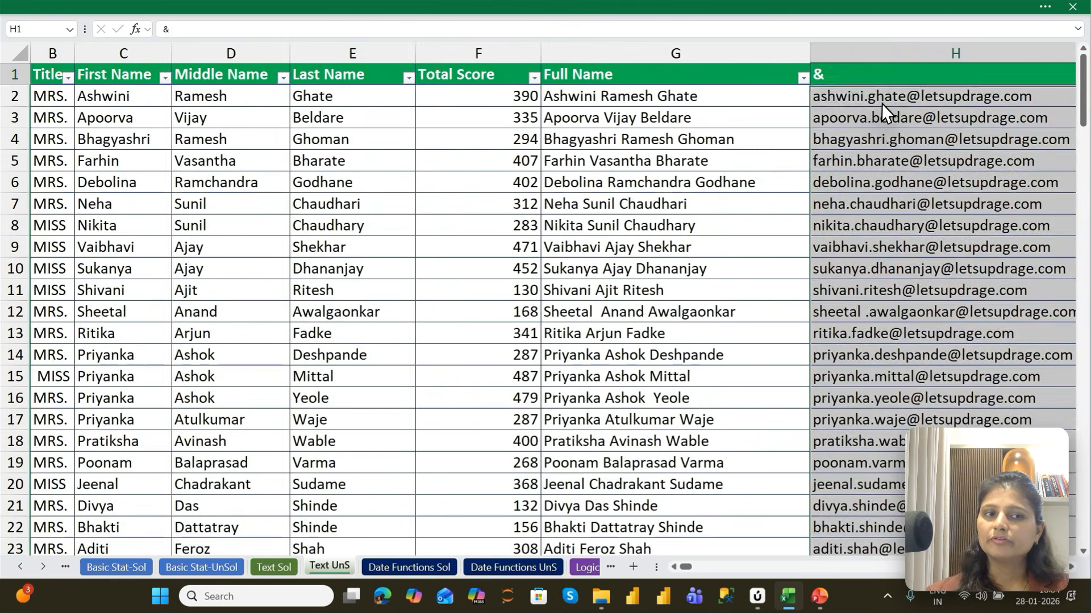
key(Right)
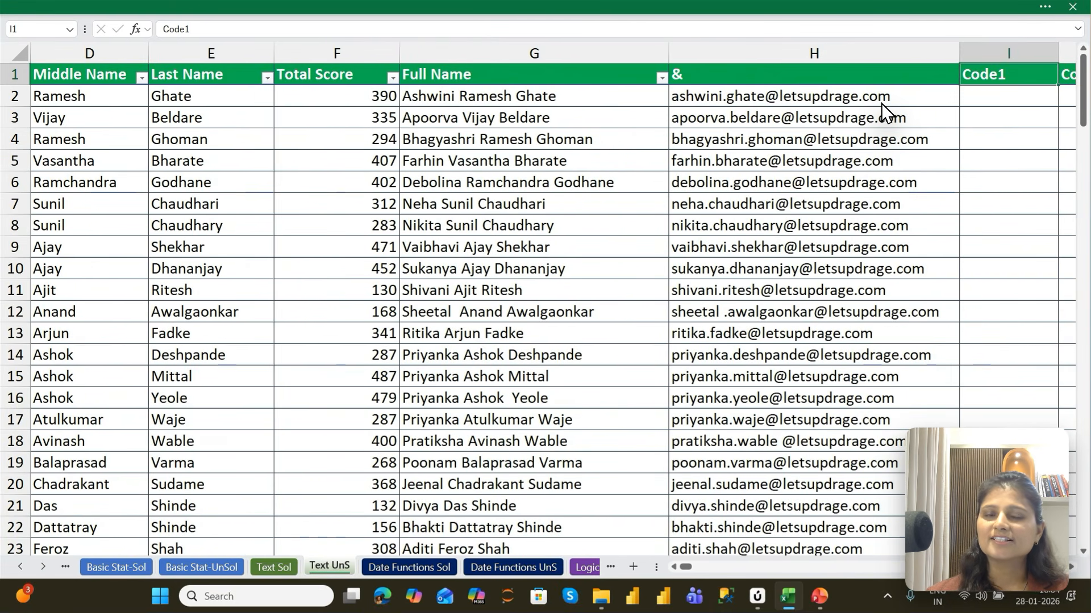
key(Left)
key(Down)
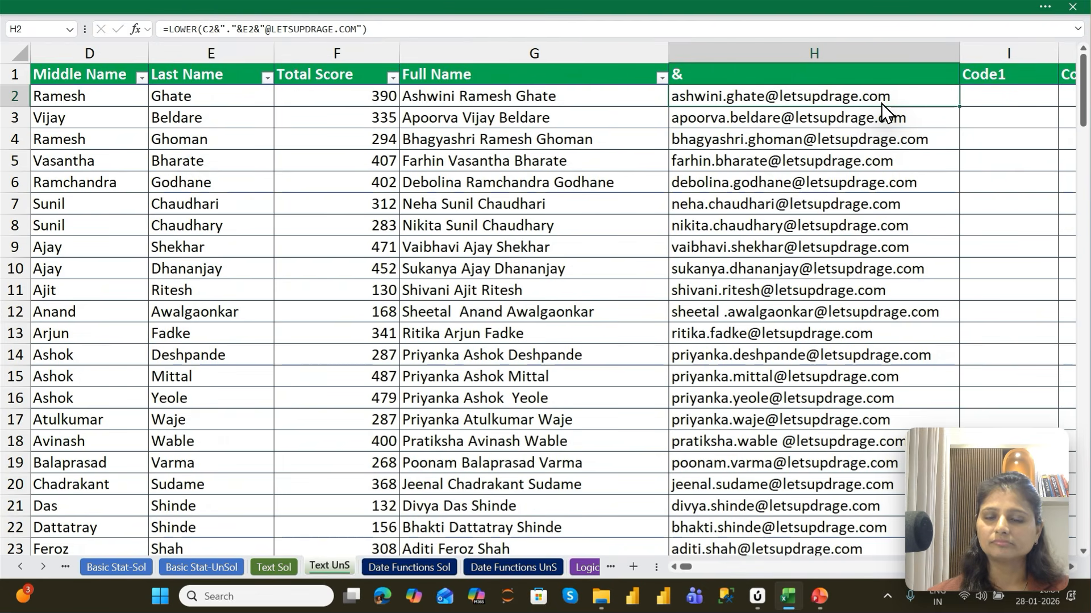
key(Up)
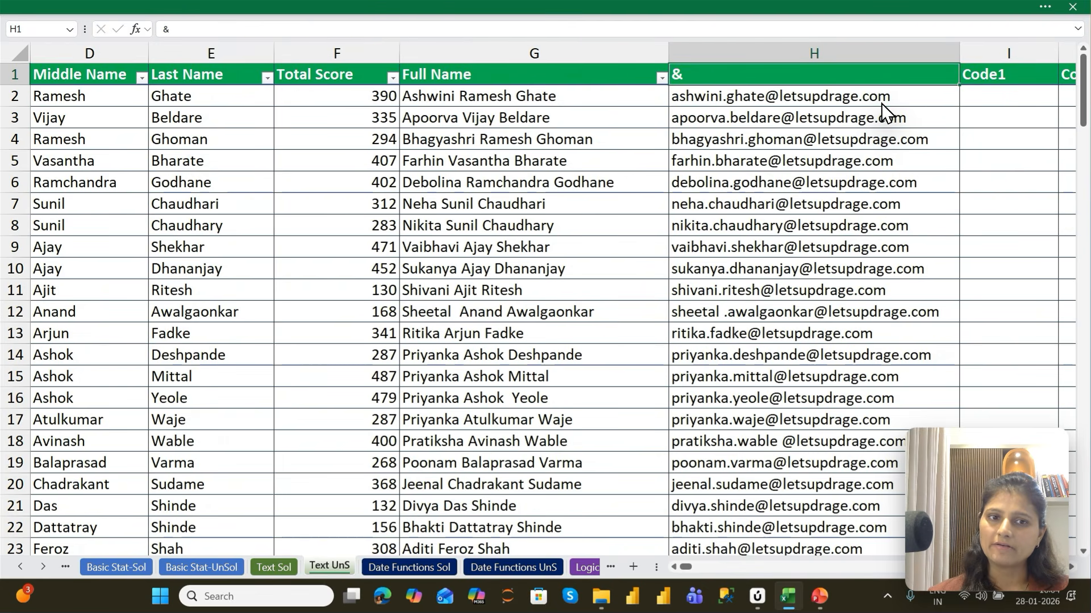
key(shift+Left)
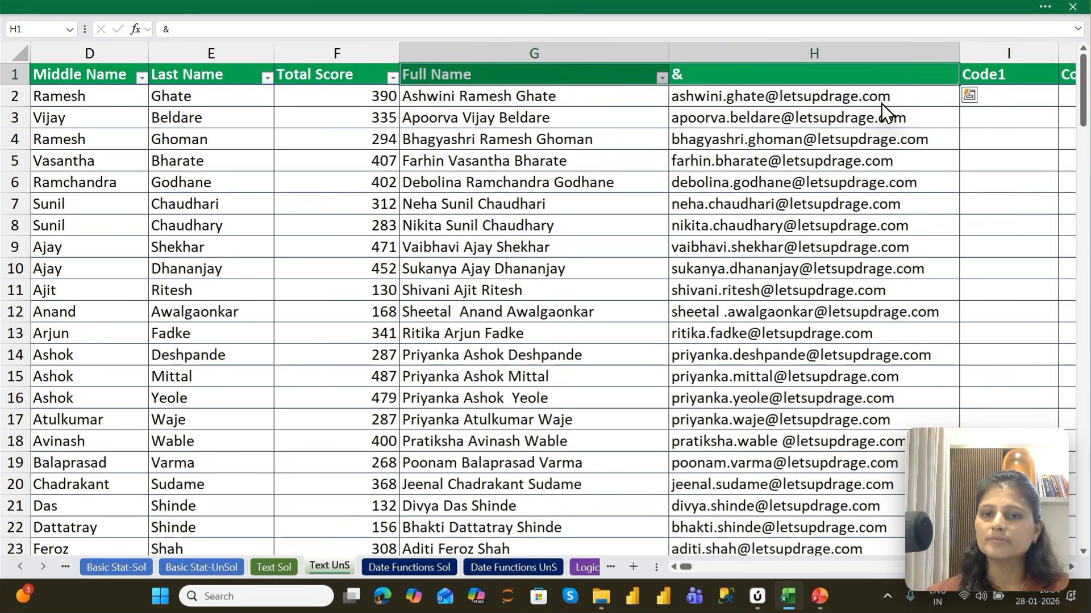
key(ctrl+0)
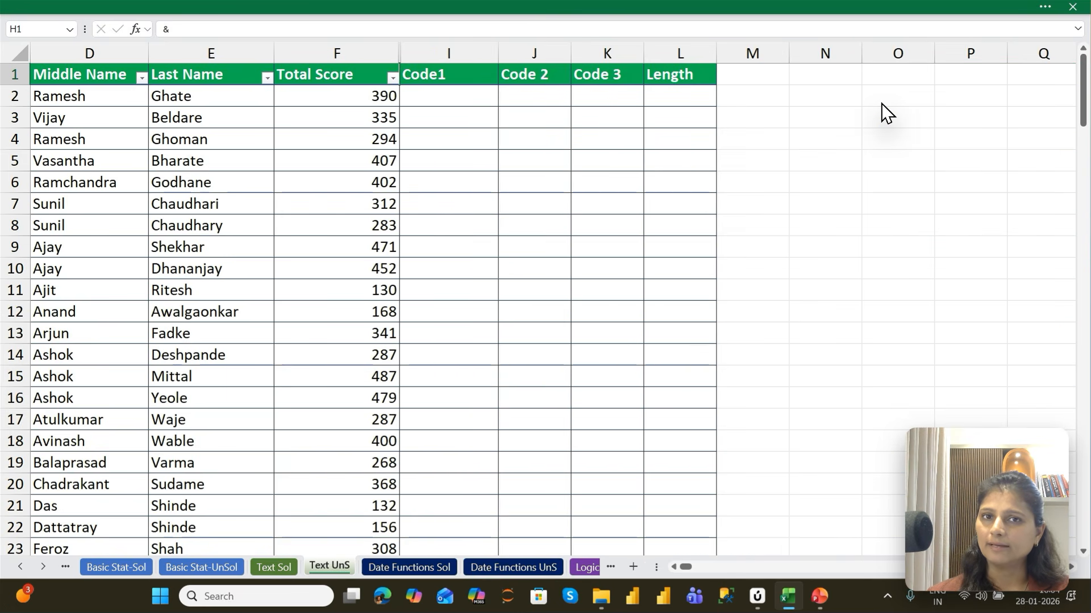
key(ctrl+z)
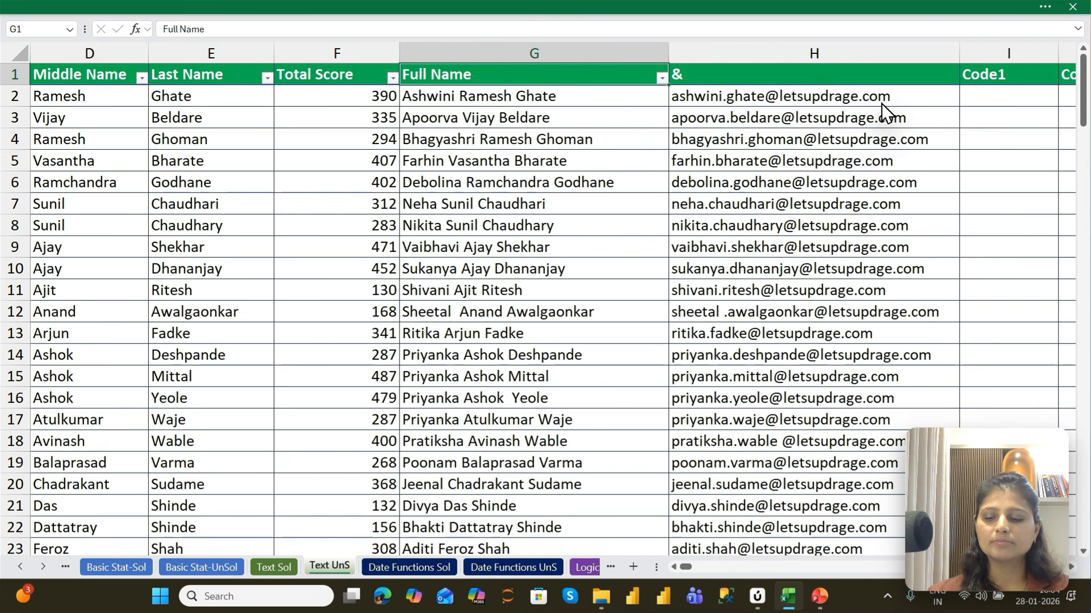
Step: Hide the Full Name column G and the & column H
key(ctrl+0)
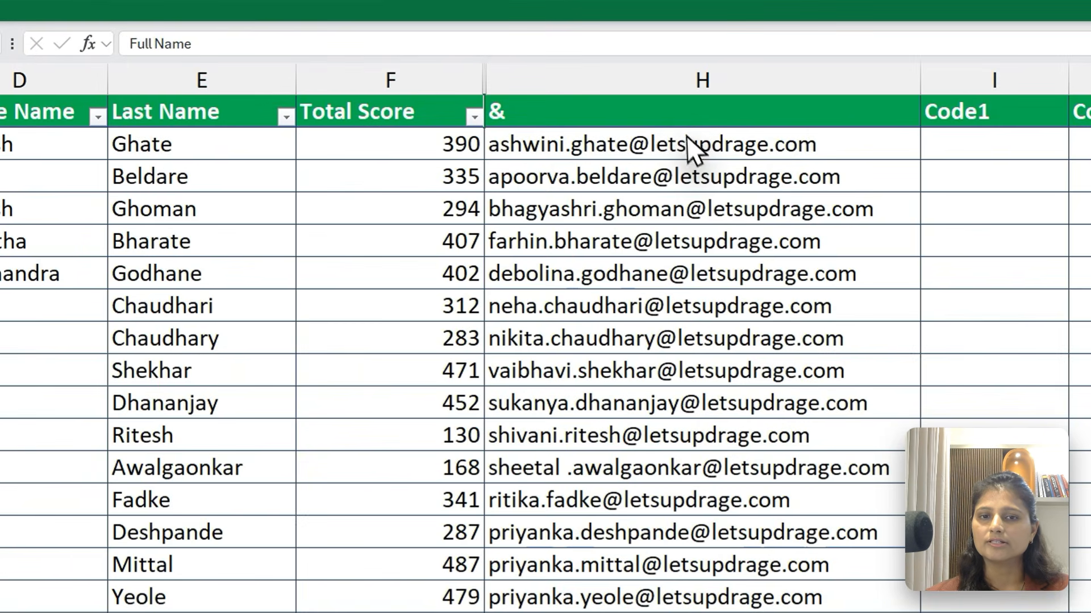
click(683, 123)
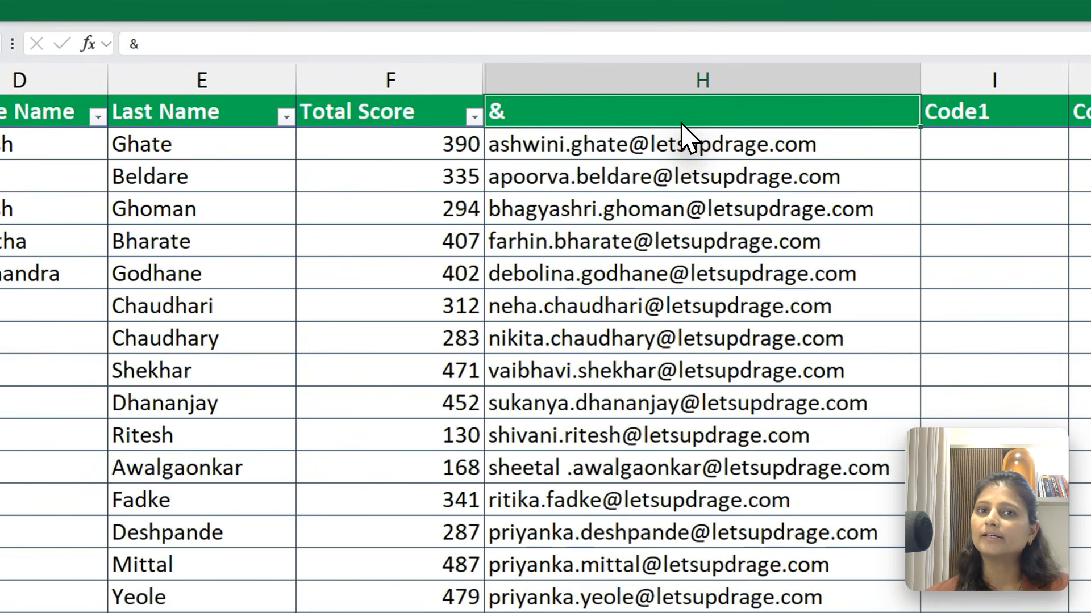
key(ctrl+0)
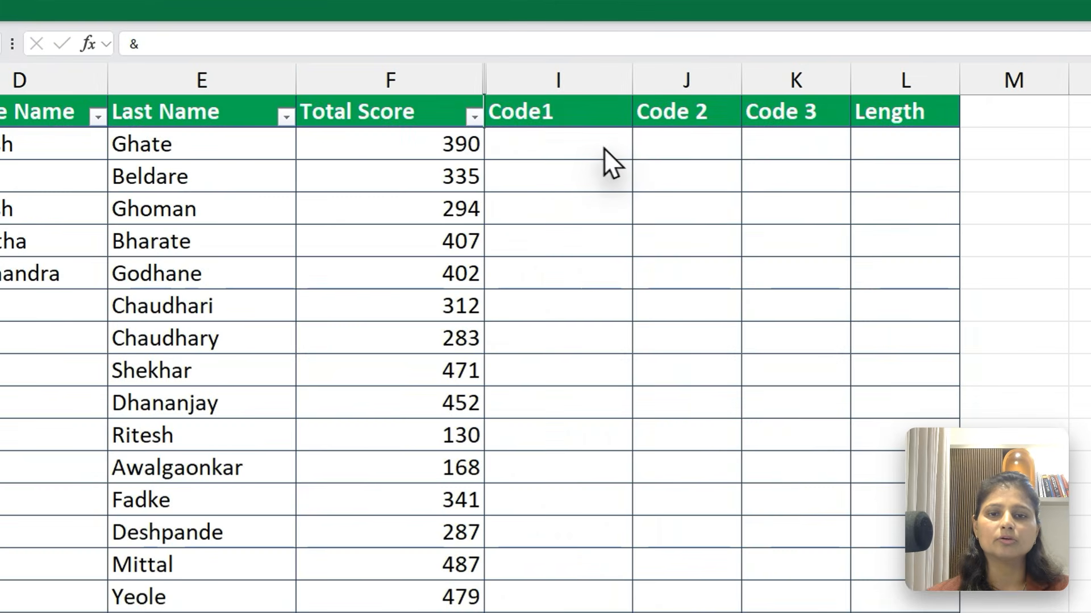
Step: Enter H, g_e and 1289 in I2, J2 and K2 as a manual example of splitting the code in A2
click(593, 148)
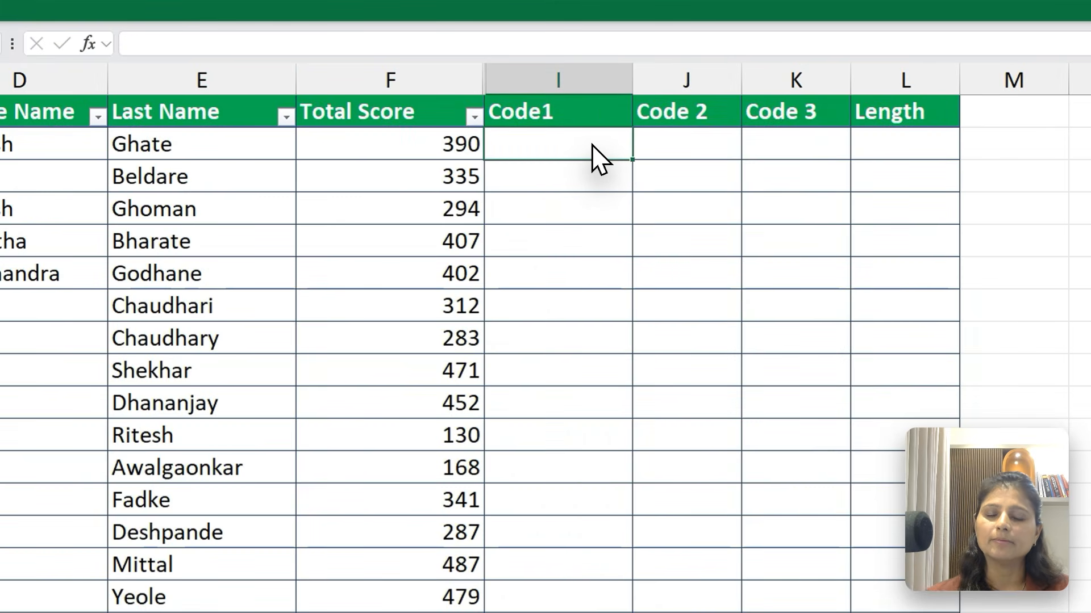
key(Left)
key(Left)
key(Left)
key(Left)
key(Left)
key(Left)
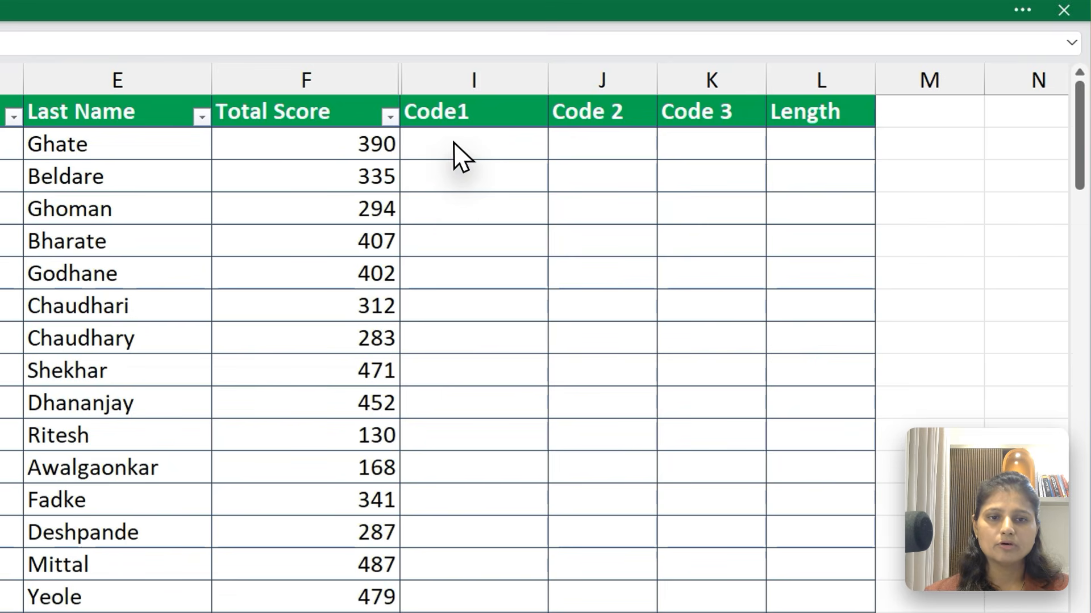
click(665, 95)
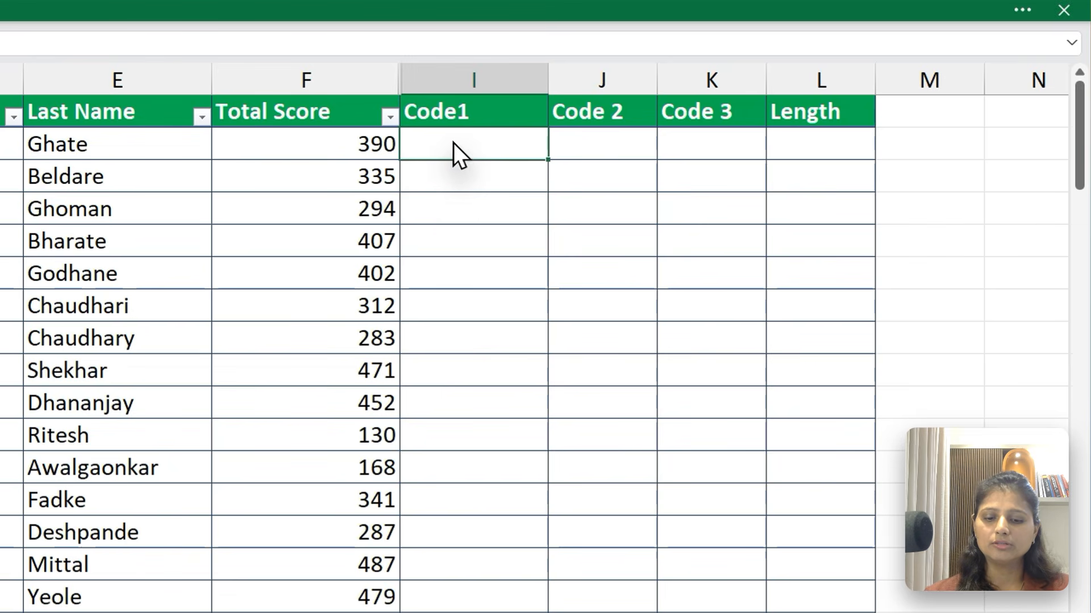
text(h)
key(BackSpace)
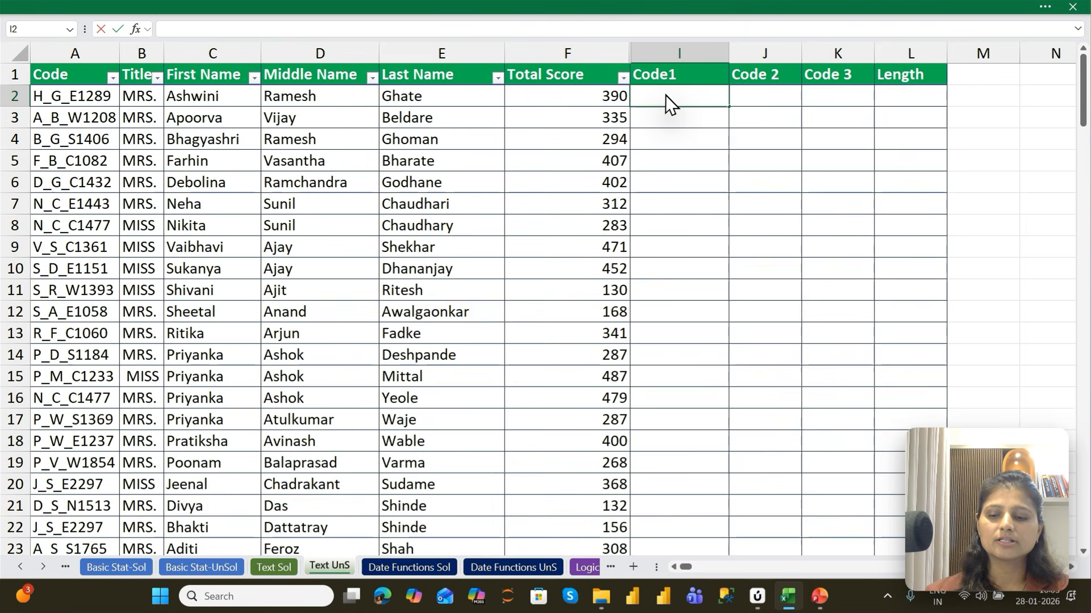
text(H)
key(Tab)
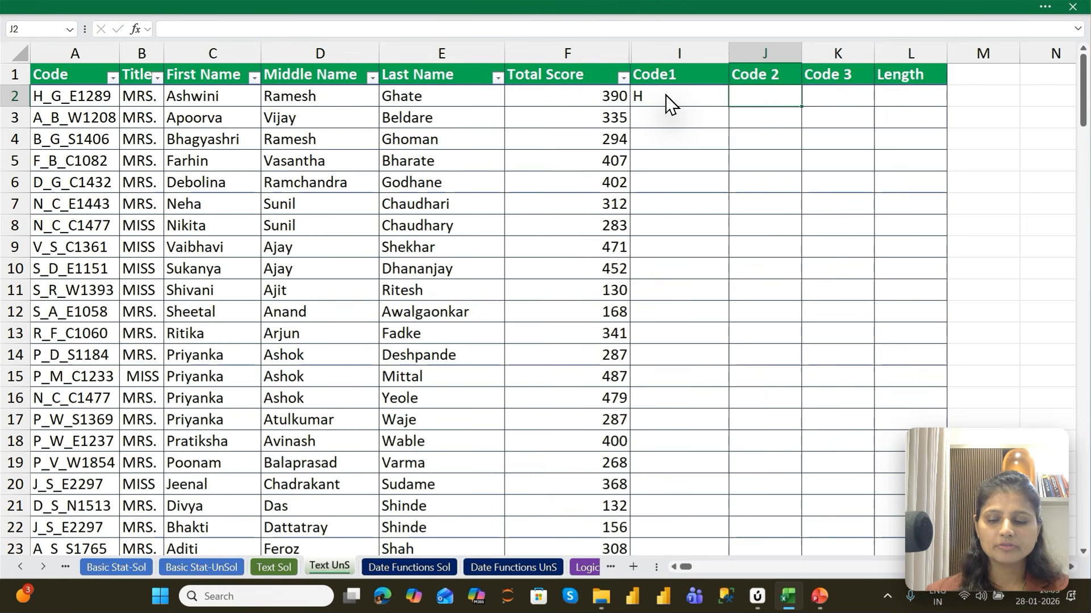
text(g_e)
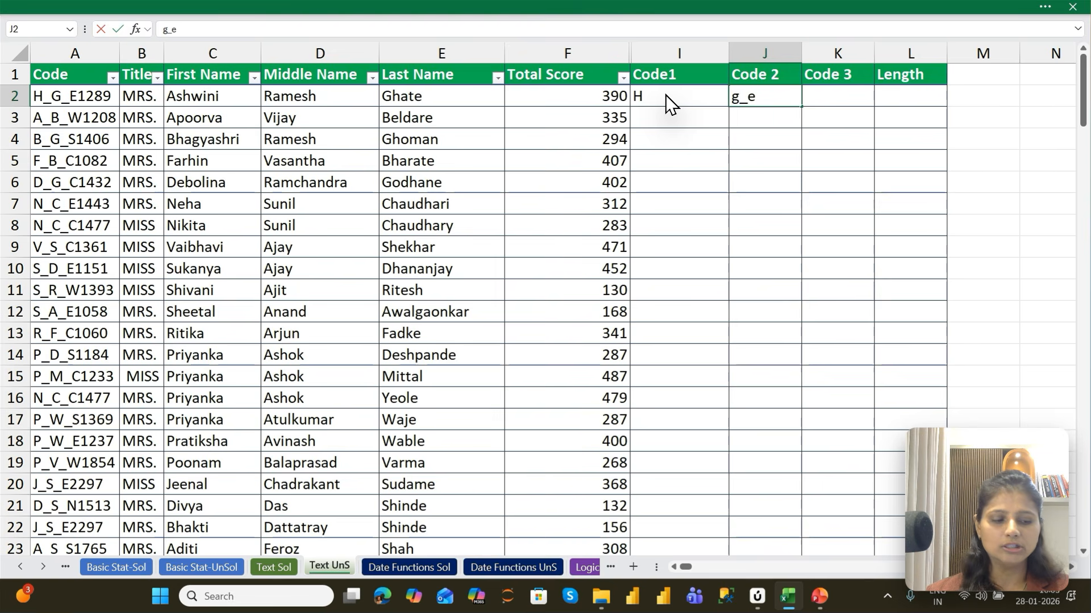
key(Tab)
text(1289)
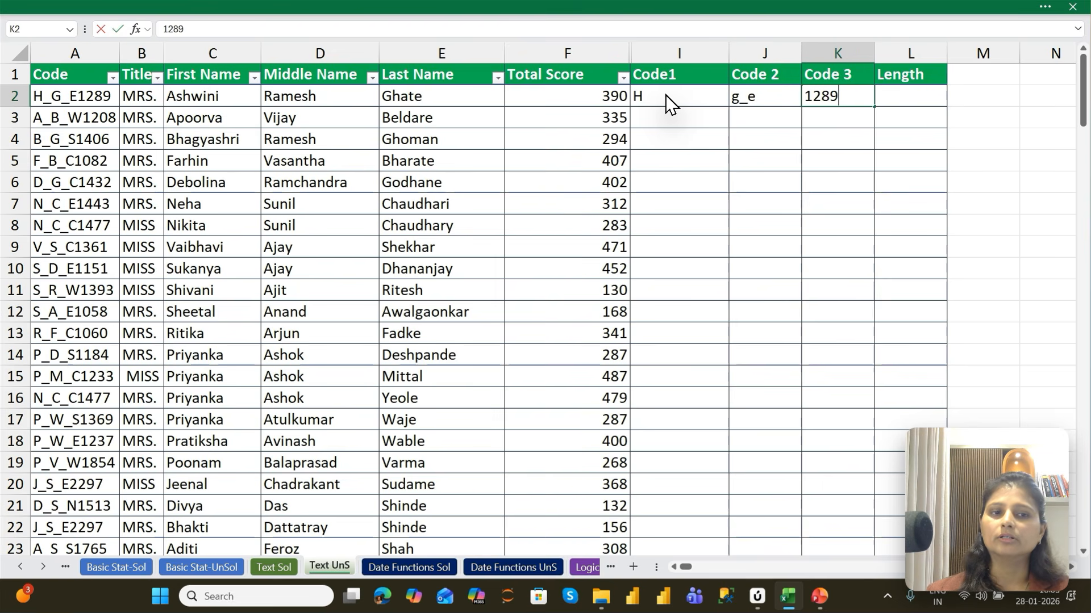
key(Return)
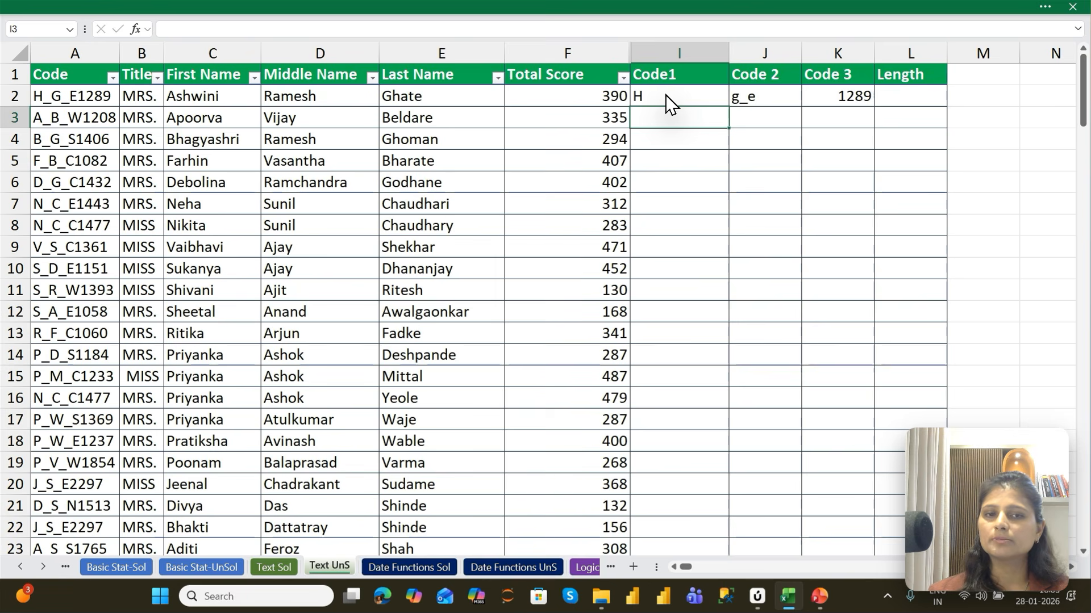
Step: Clear the example entries from I2:K2 under Code1, Code 2 and Code 3
click(669, 103)
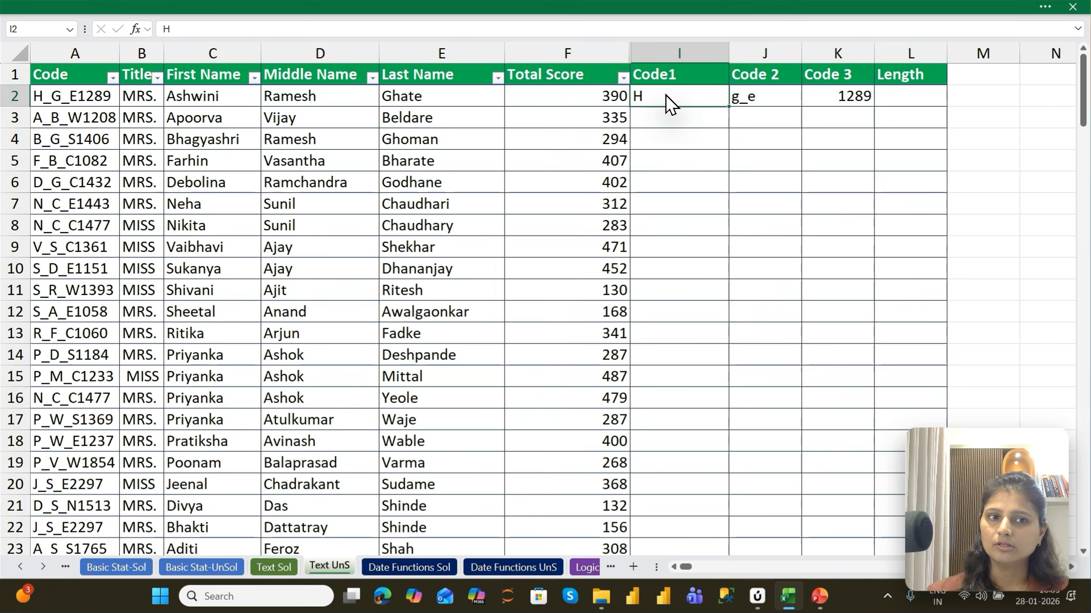
key(shift+Right)
key(shift+Right)
key(Delete)
Step: Enter =LEFT(A2,1) in I2 under Code1 to extract the first character of the code
click(669, 103)
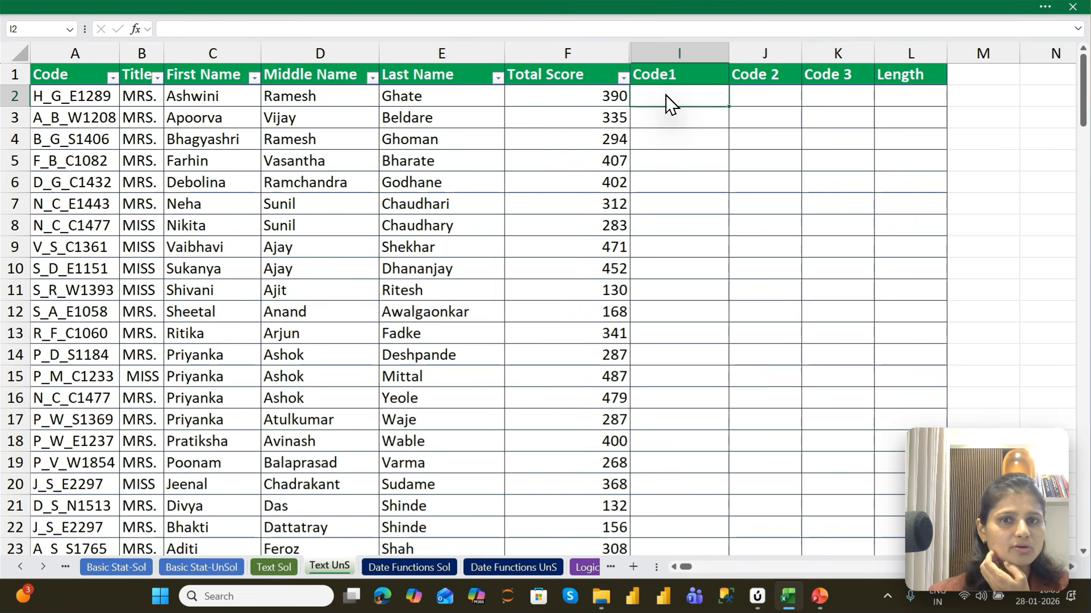
text(=lEF)
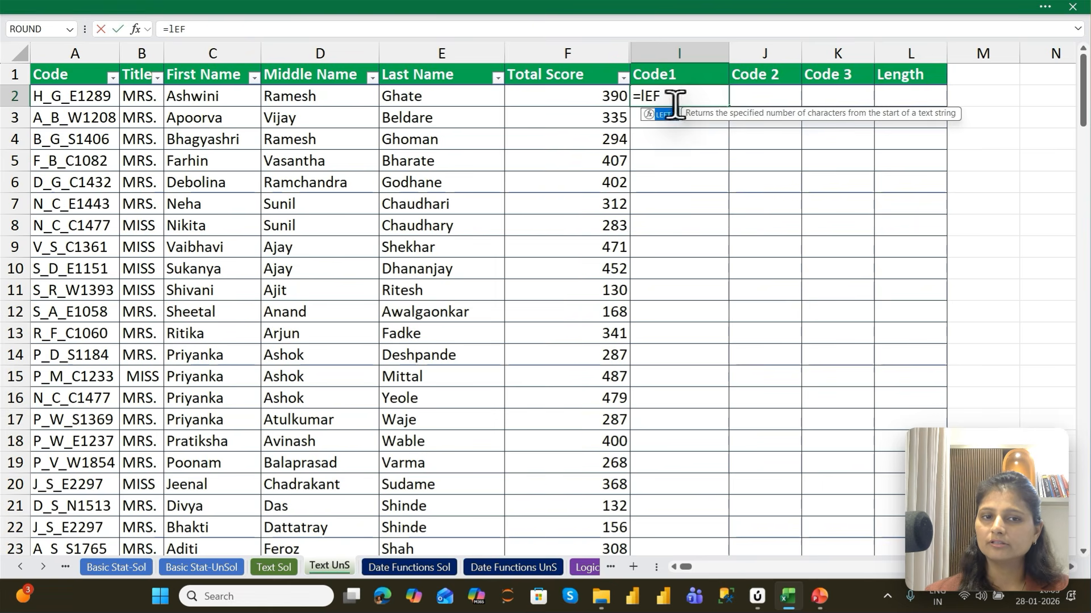
key(Tab)
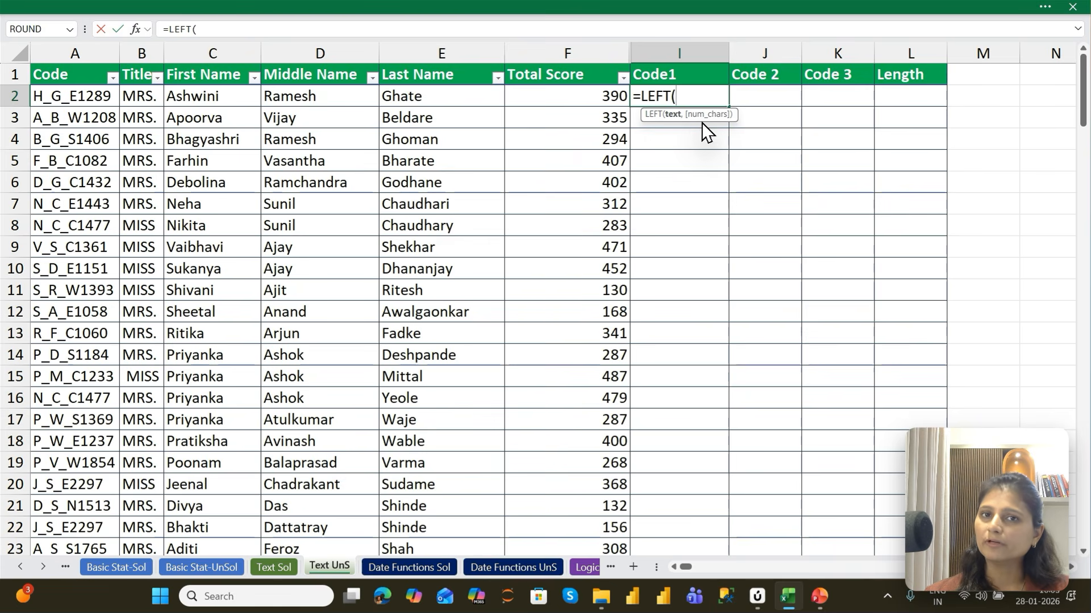
key(Left)
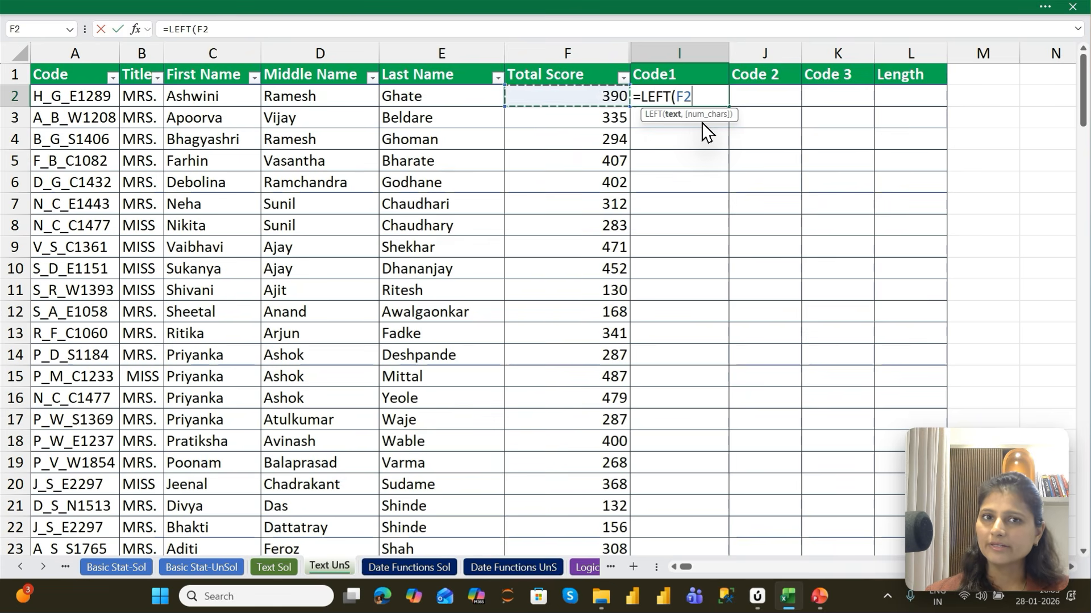
key(ctrl+Left)
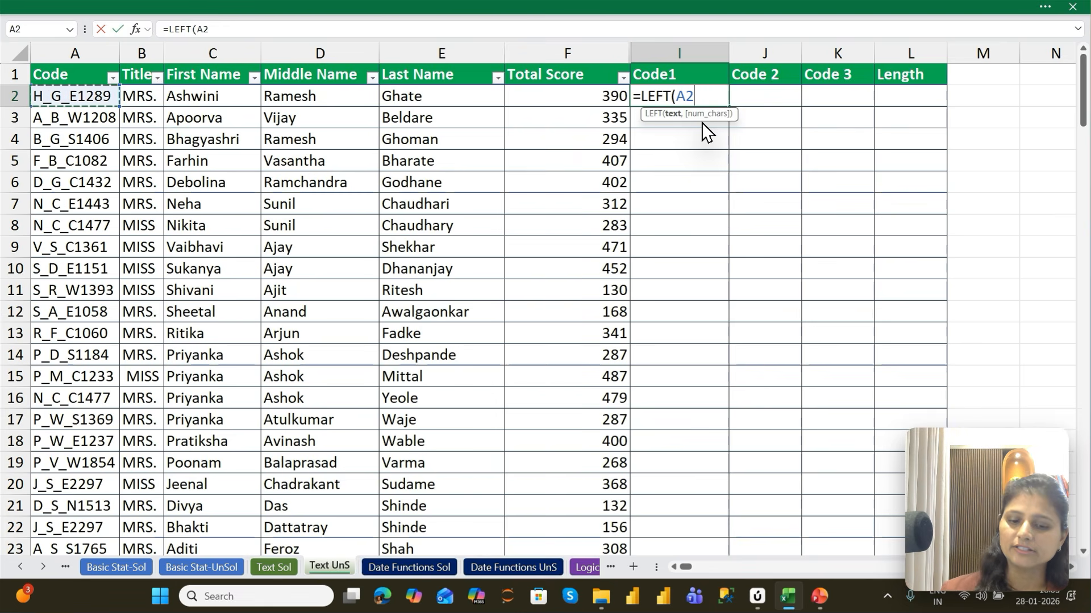
text(,1)
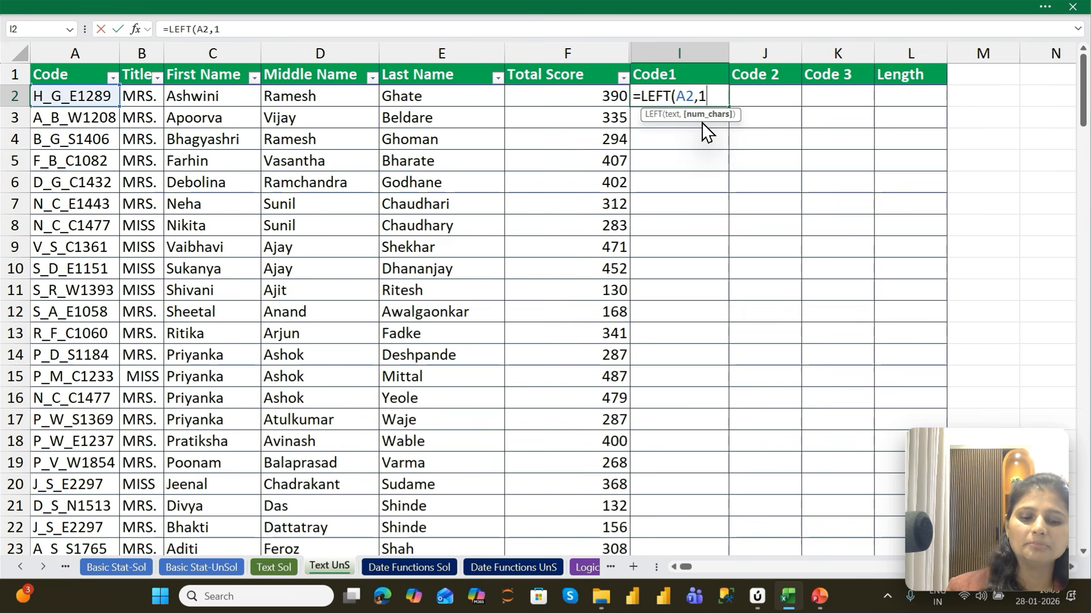
key(Return)
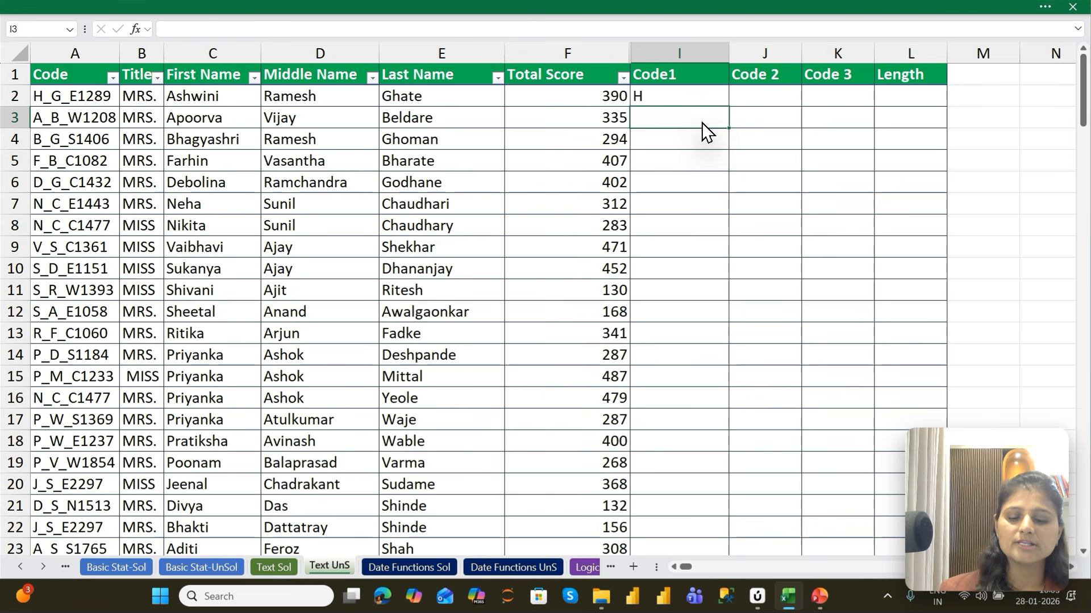
Step: Enter =MID(A2,3,1) in J2 under Code 2 to extract one character starting from the third position of the code
key(Up)
key(F2)
key(Tab)
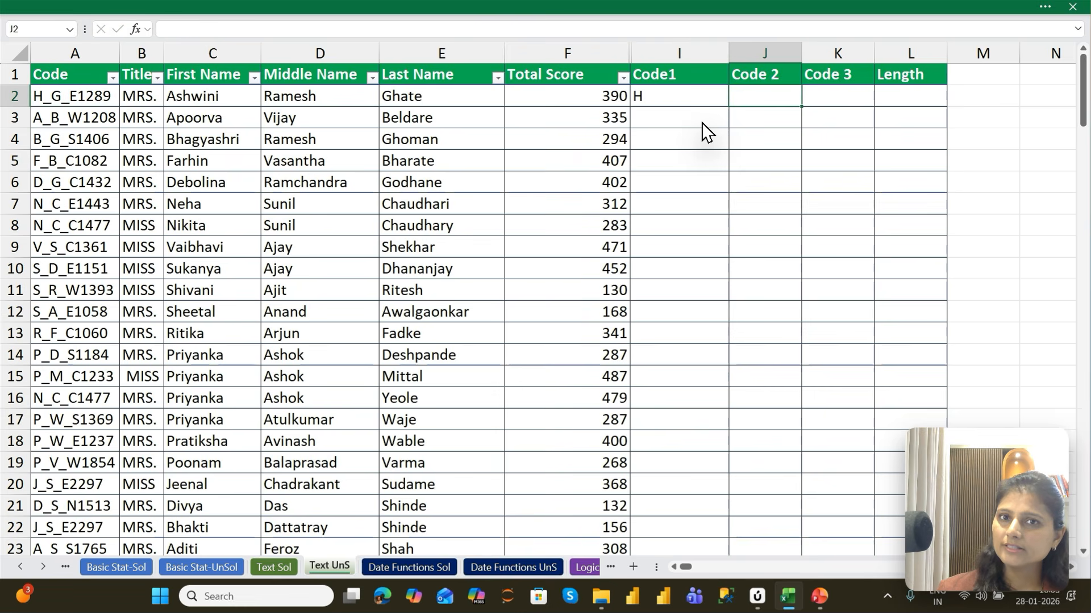
text(=mid)
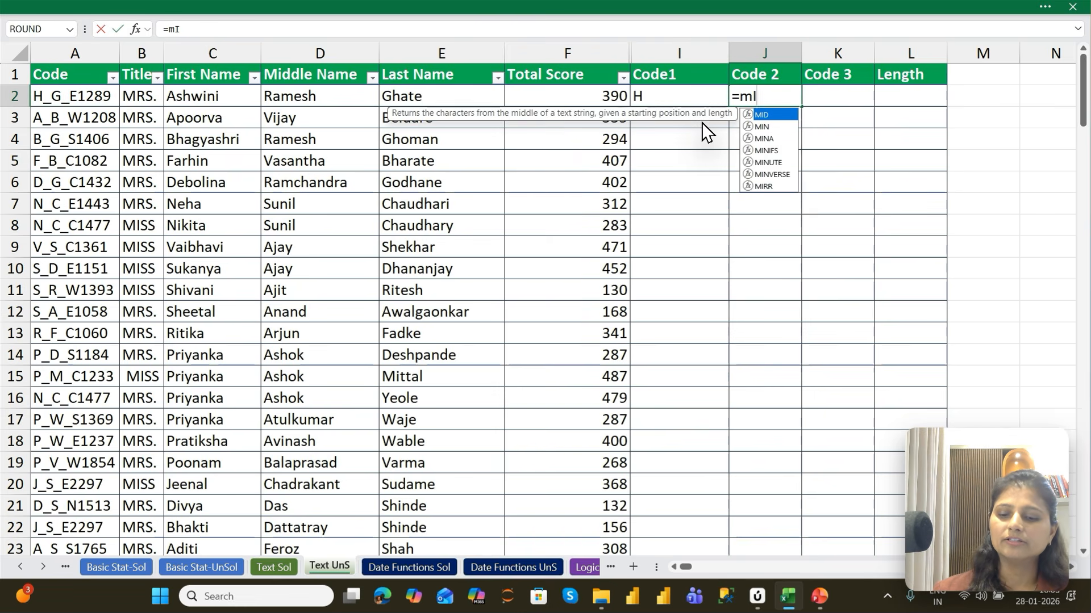
key(Tab)
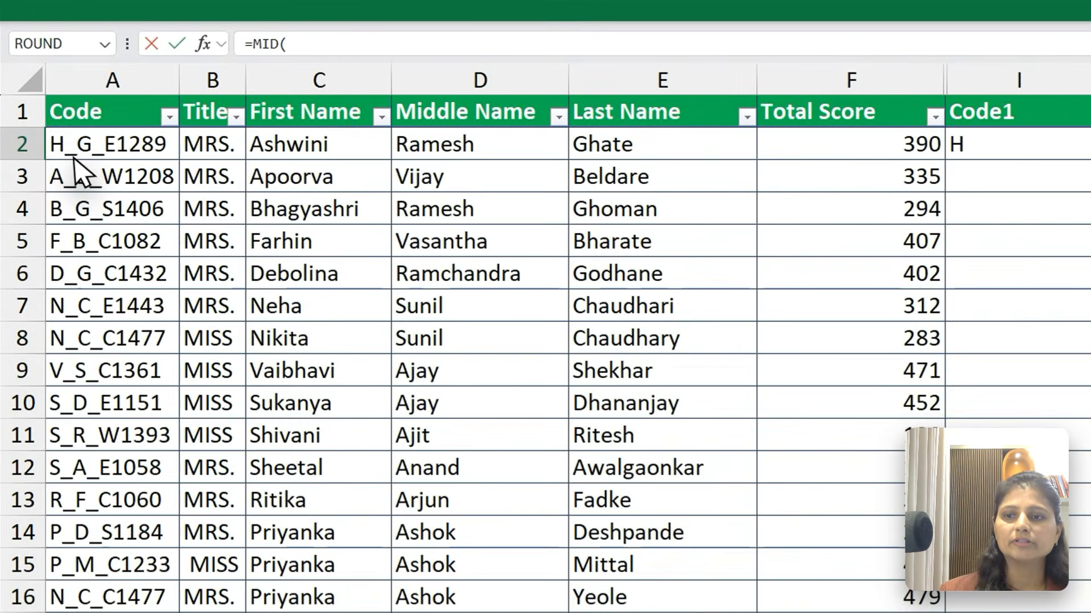
click(76, 147)
text(,)
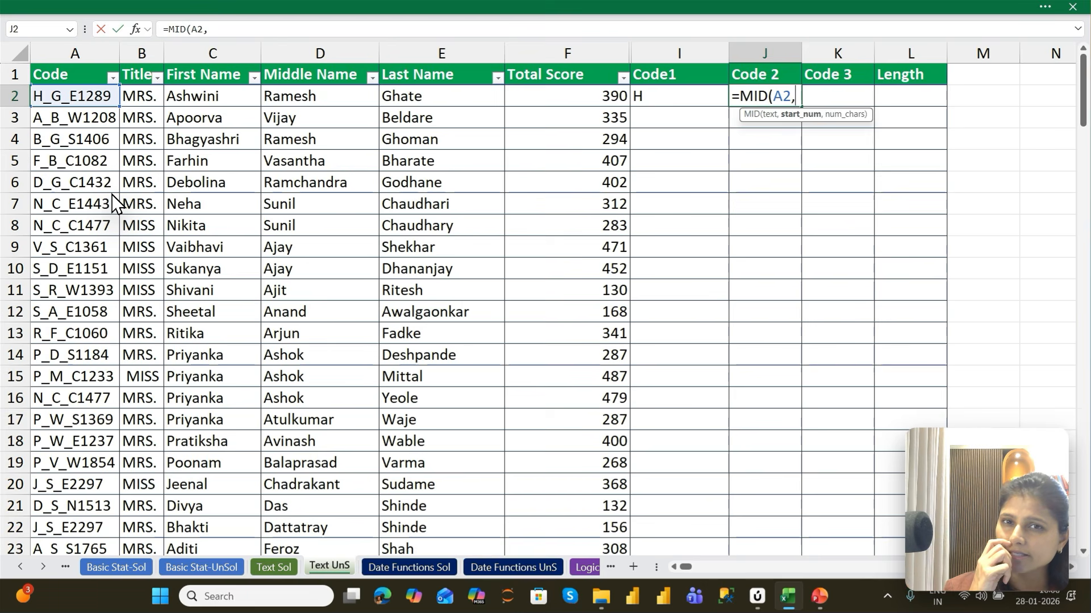
text(3)
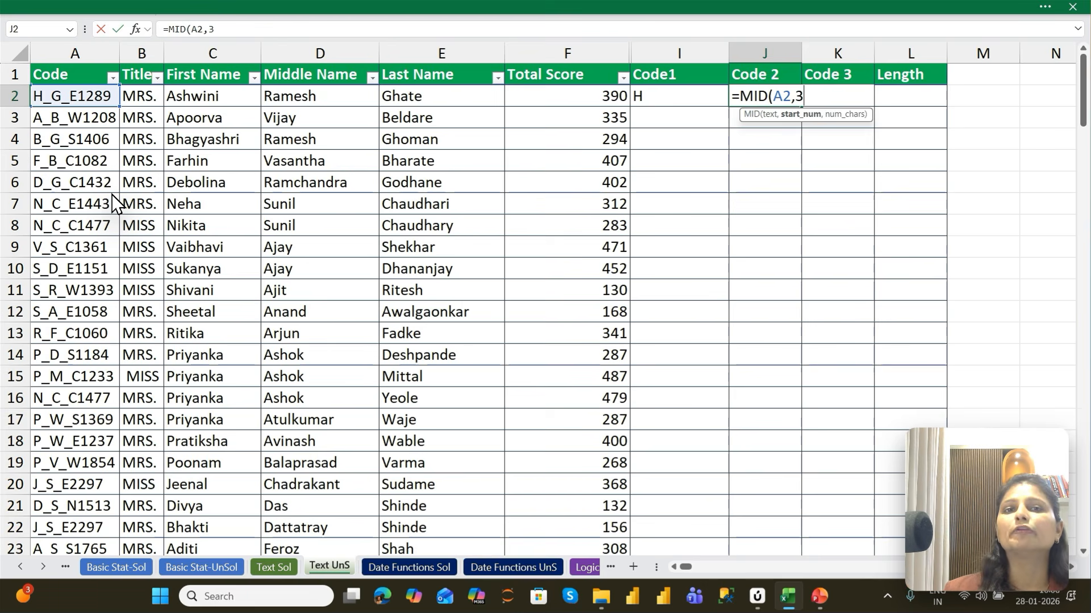
text(,)
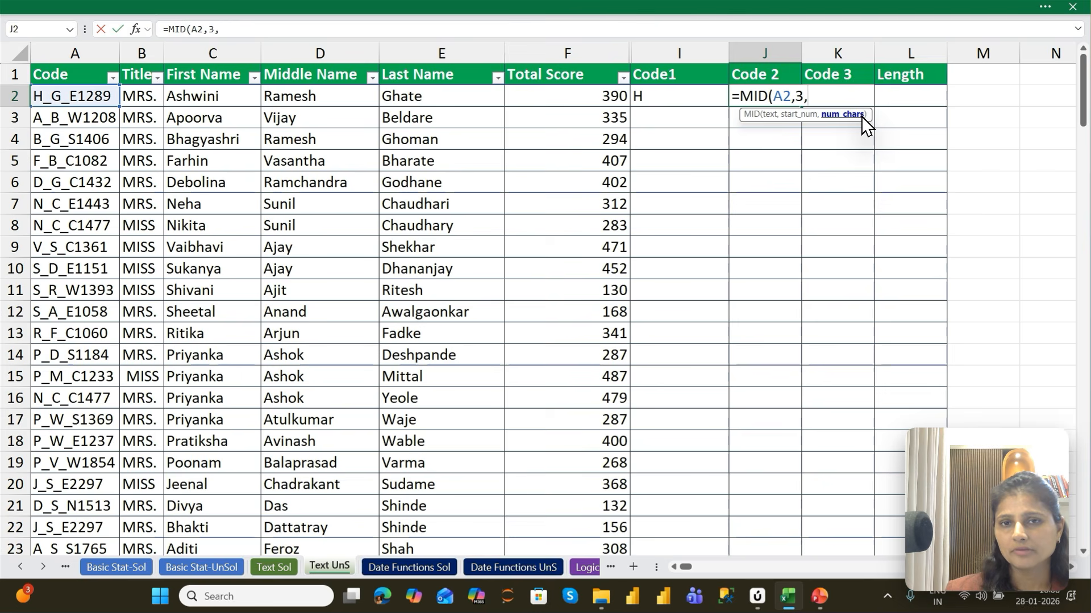
text(1)
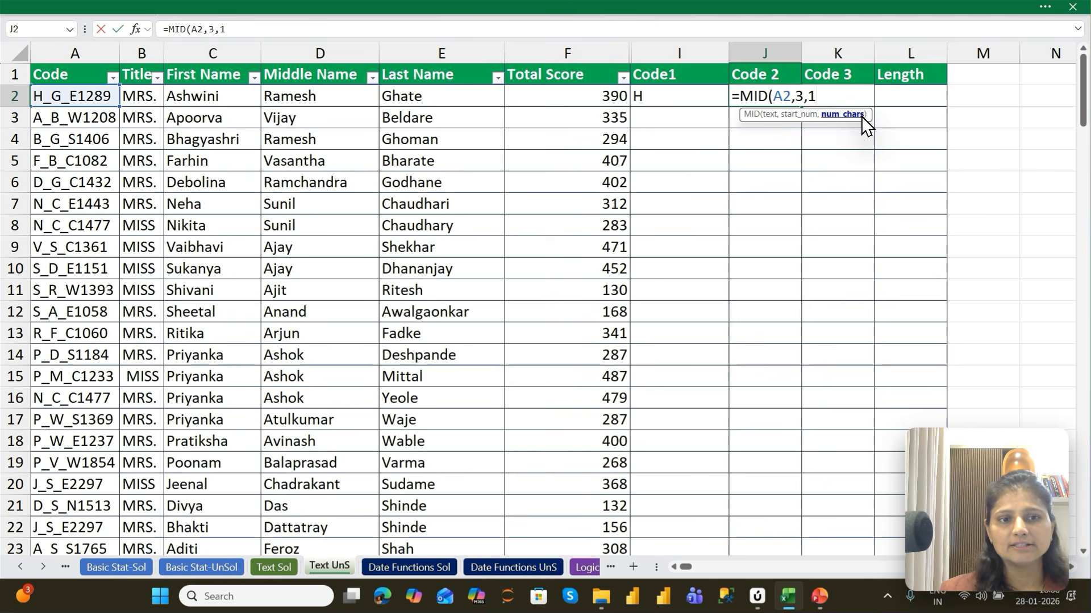
key(Return)
Step: Set the number of characters in the J2 MID formula to 2, giving =MID(A2,3,2)
key(Up)
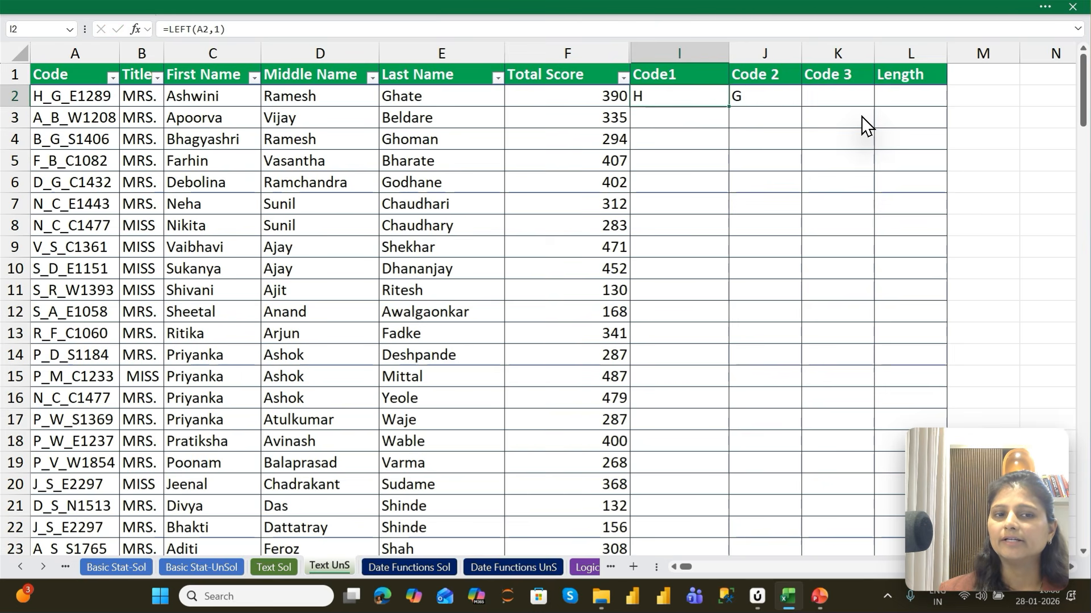
key(Right)
key(F2)
key(BackSpace)
key(BackSpace)
text(2))
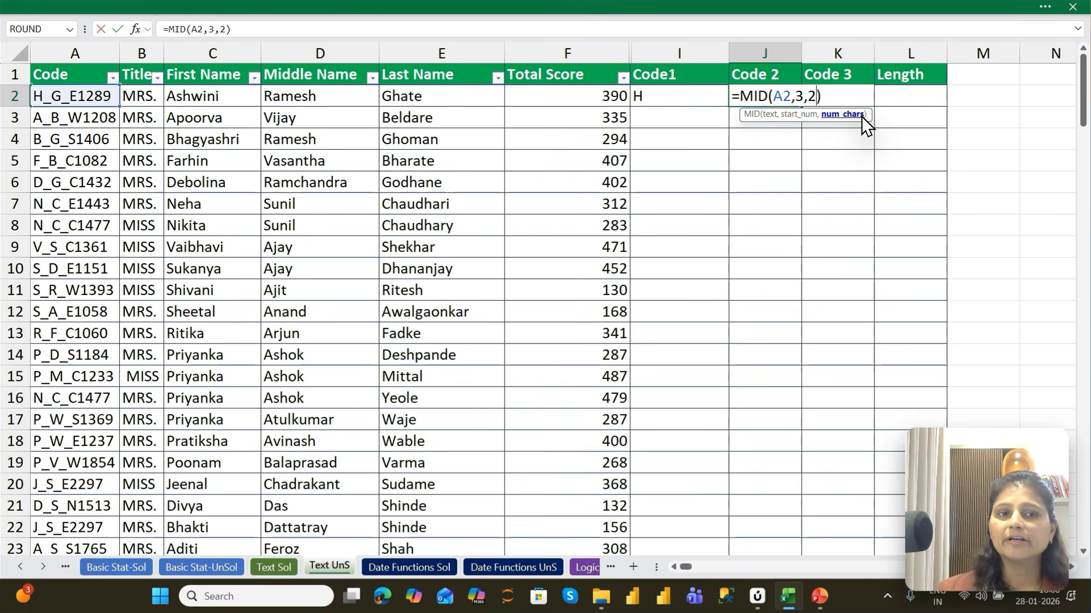
key(Return)
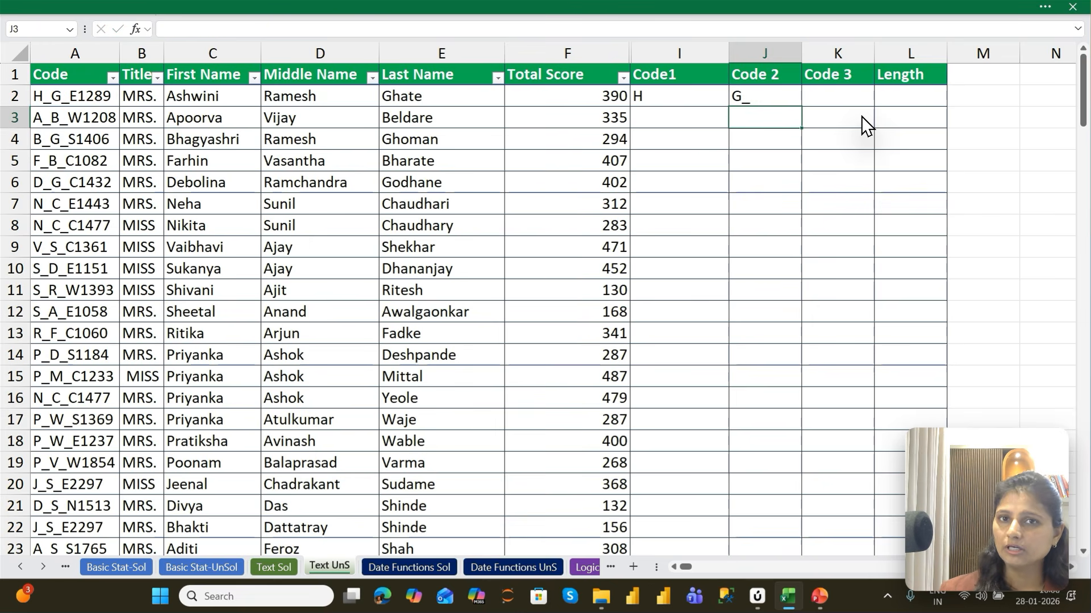
Step: Set the number of characters in the J2 MID formula to 3, giving =MID(A2,3,3)
key(Up)
key(F2)
key(BackSpace)
key(BackSpace)
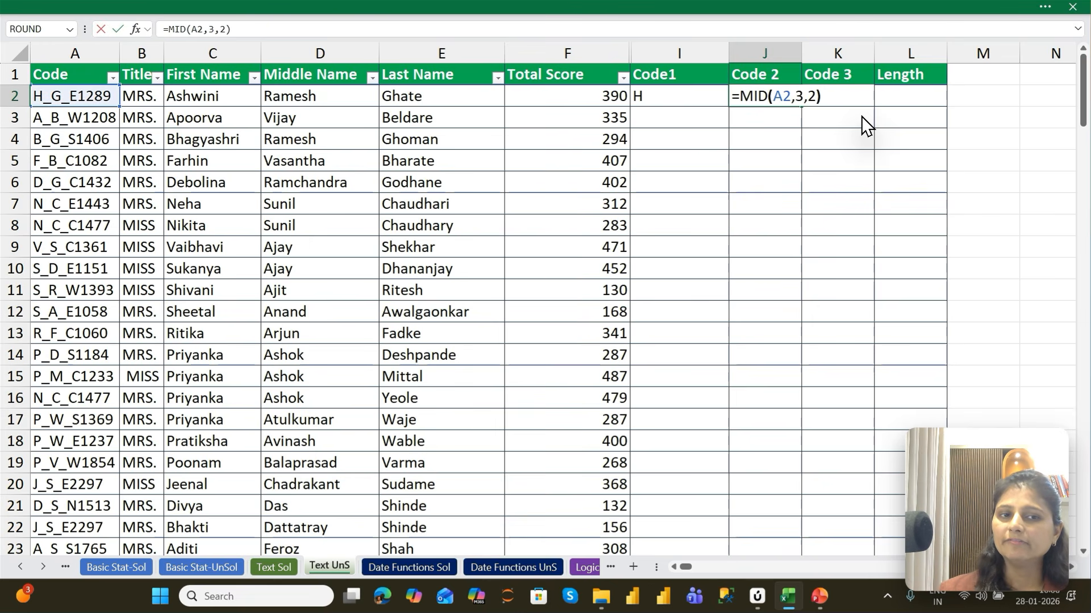
text(3))
key(Return)
key(Up)
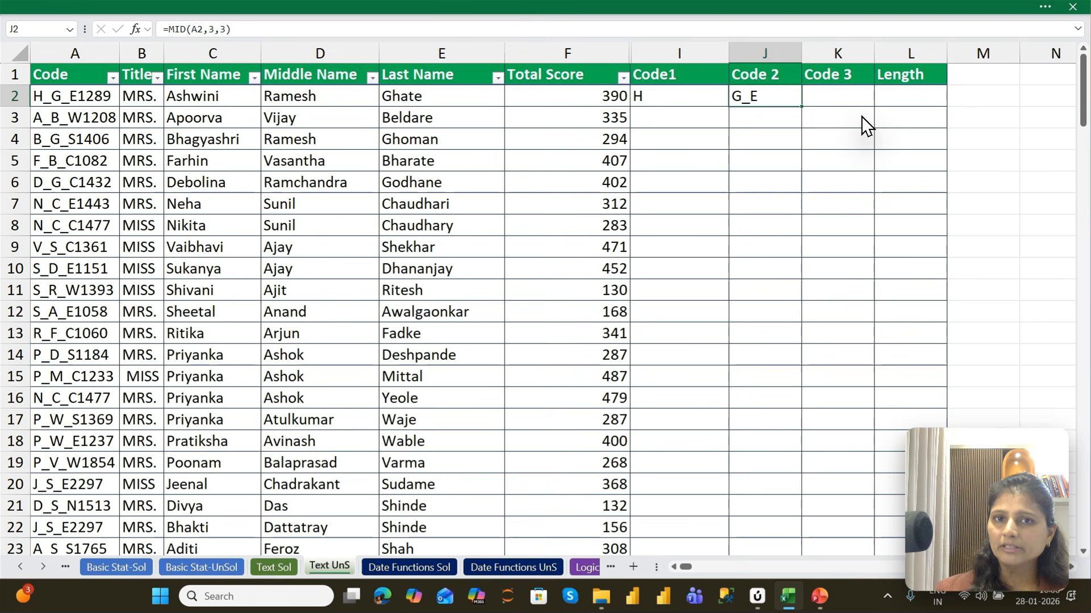
Step: Enter =RIGHT(A2,4) in K2 under Code 3 to extract the last four characters of the code
key(Right)
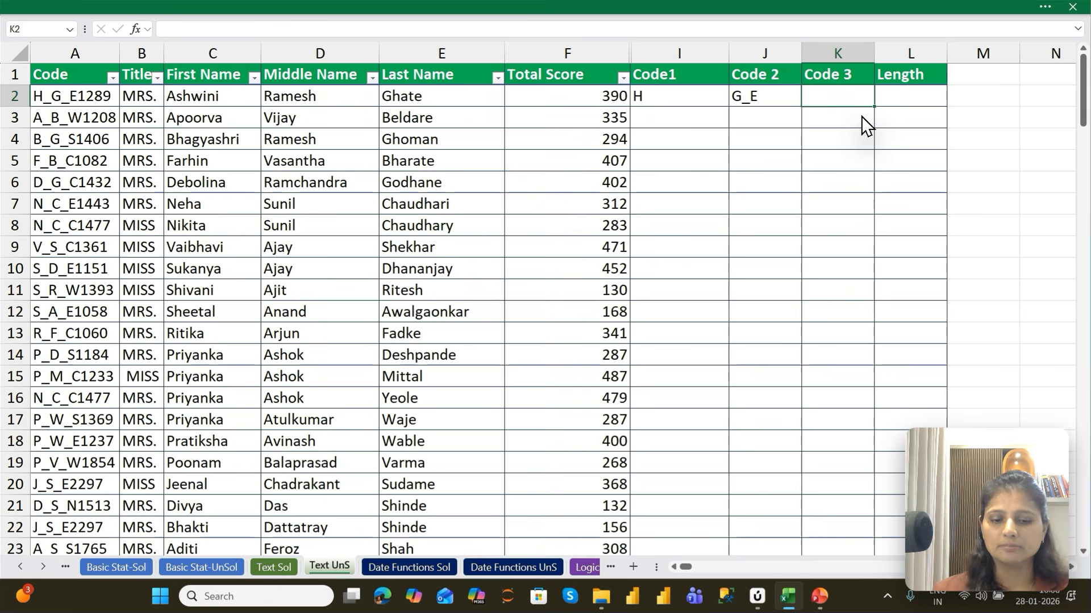
text(=rIG)
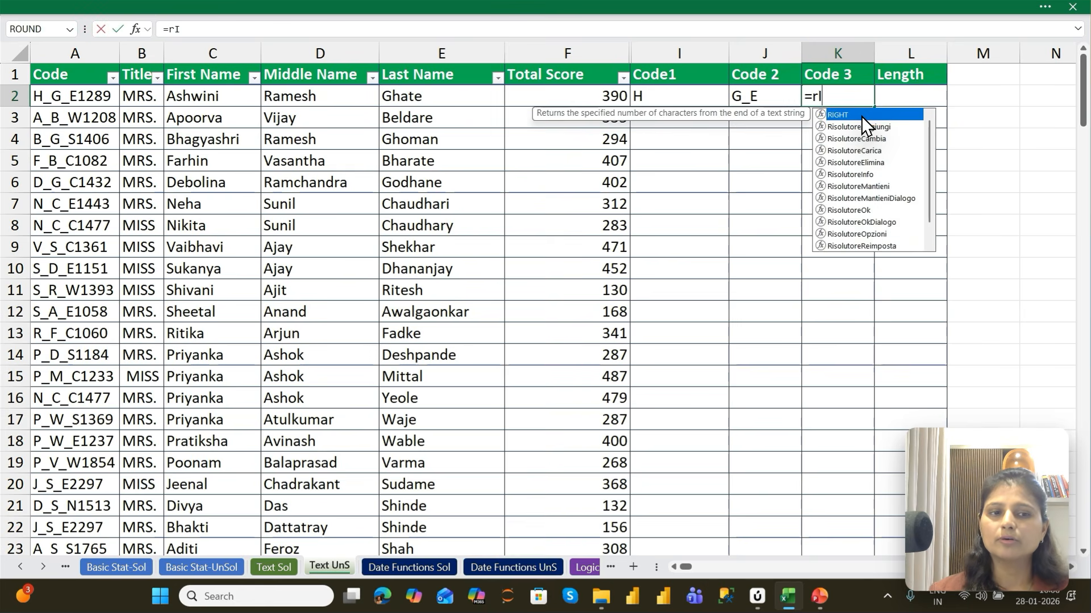
key(Tab)
key(Left)
key(Left)
key(Left)
key(Left)
key(Left)
key(Left)
key(Left)
key(Left)
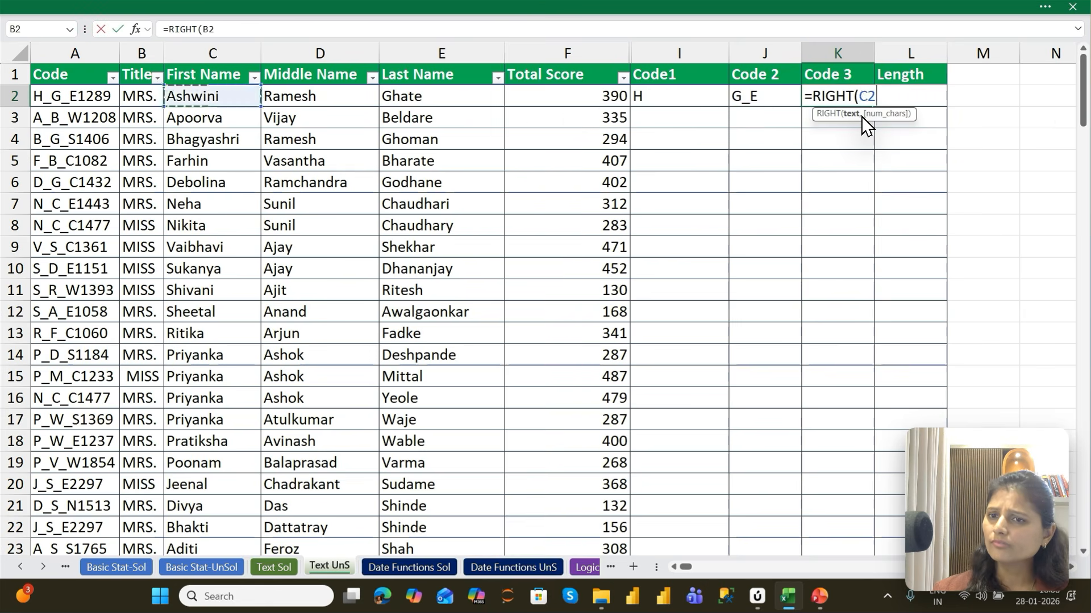
text(,4)
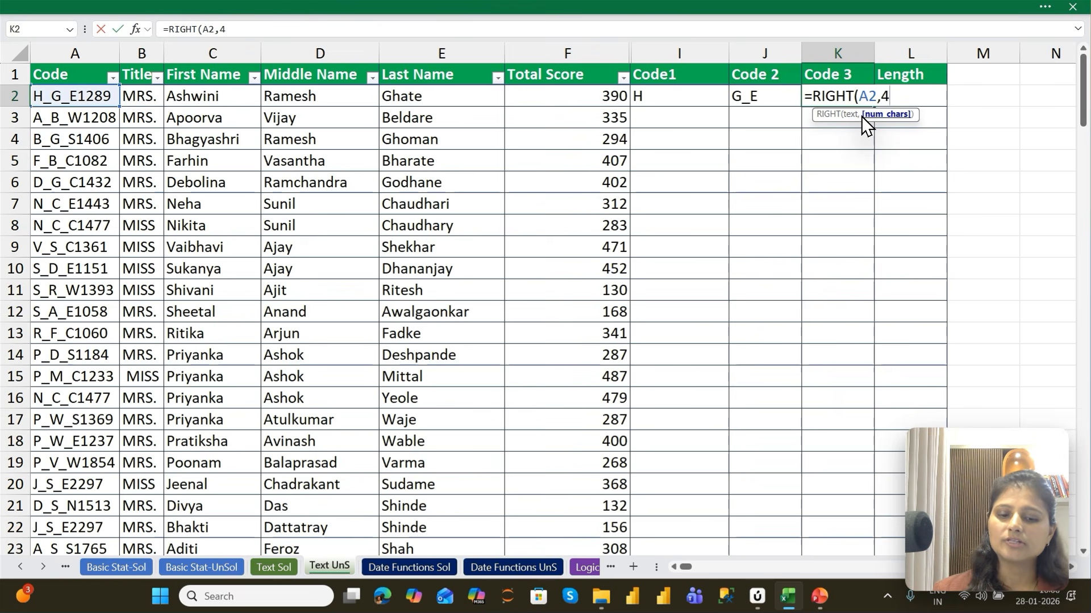
key(ctrl+Return)
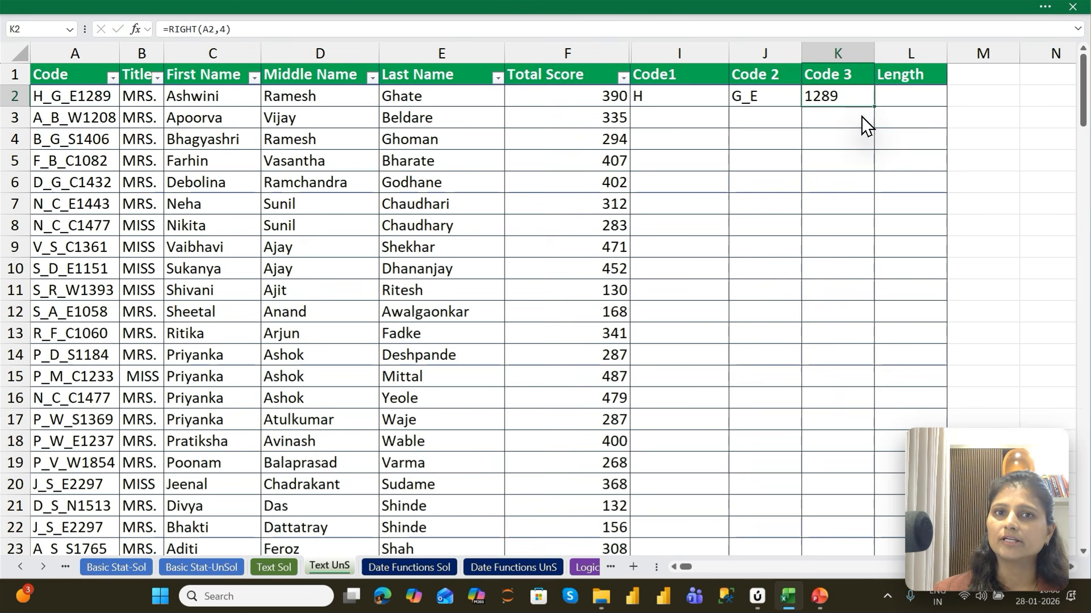
Step: Fill the Code1, Code 2 and Code 3 formulas from I2:K2 down to row 147
key(Left)
key(Left)
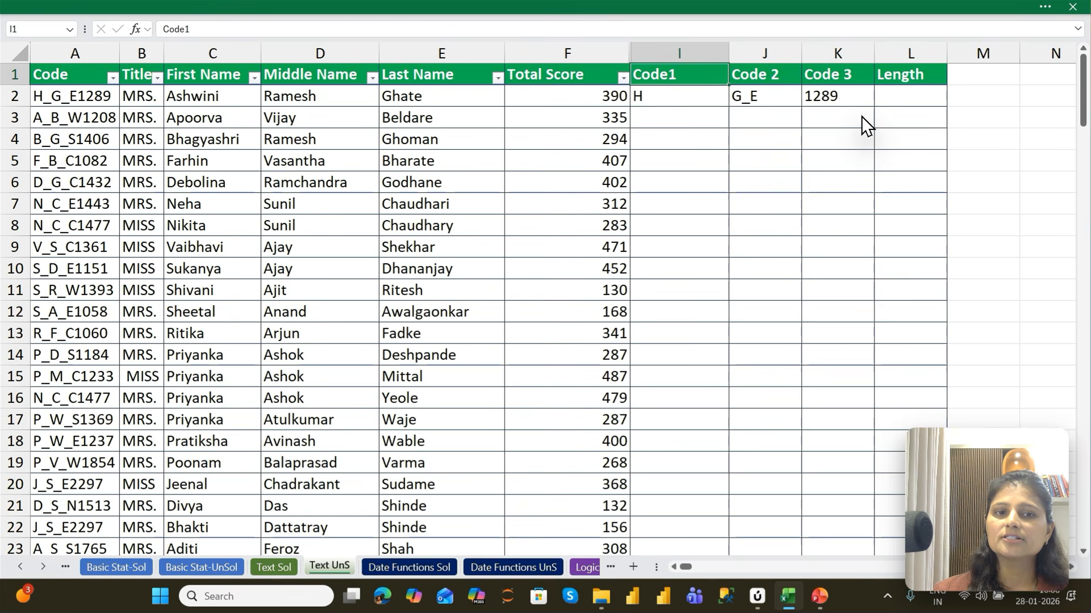
key(Right)
key(Right)
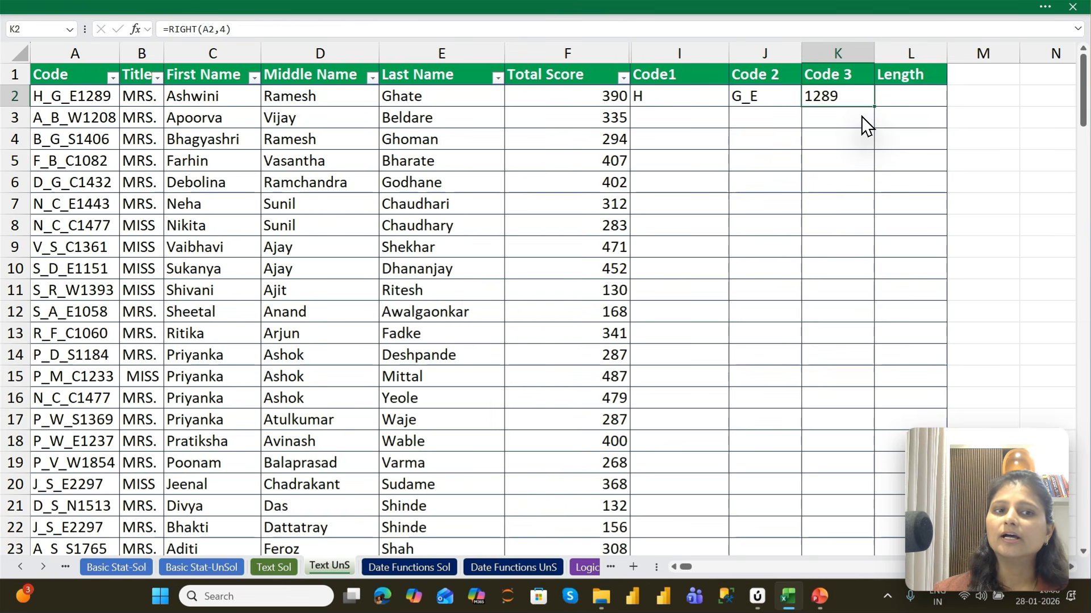
key(Left)
key(Left)
key(Left)
key(ctrl+Down)
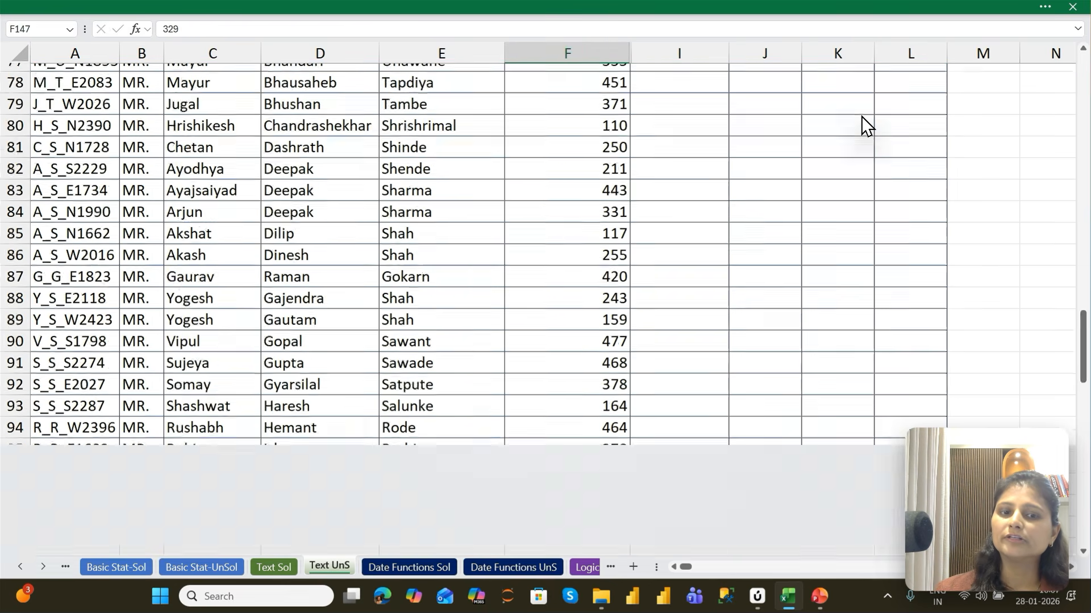
key(Right)
key(shift+Right)
key(shift+Right)
key(ctrl+shift+Up)
key(ctrl+d)
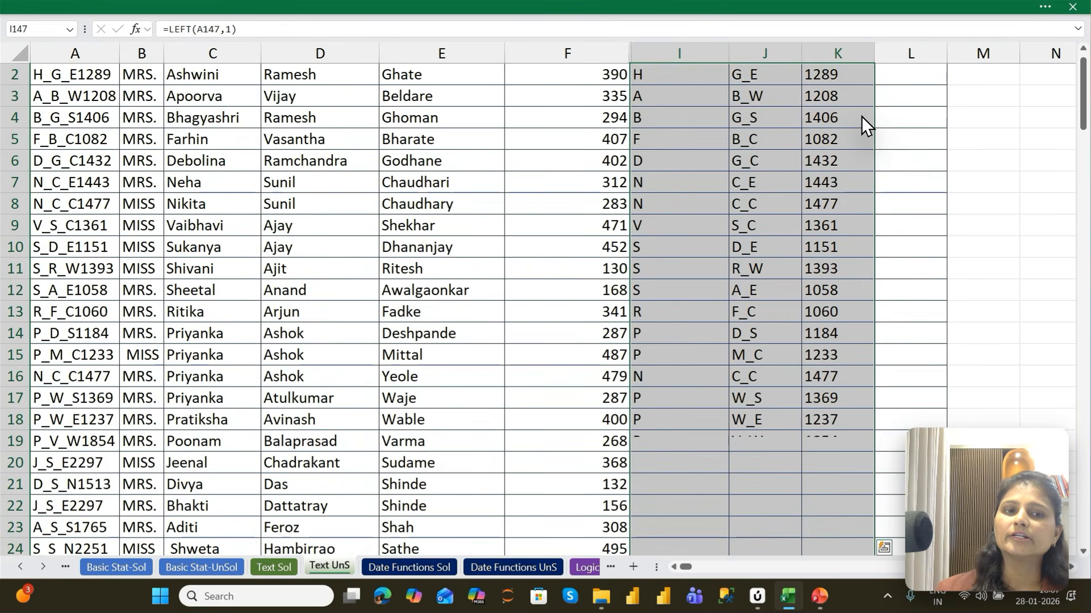
Step: Enter =LEN(A2) in L2 under Length to count the characters of the code
key(Up)
key(Right)
key(Right)
key(Right)
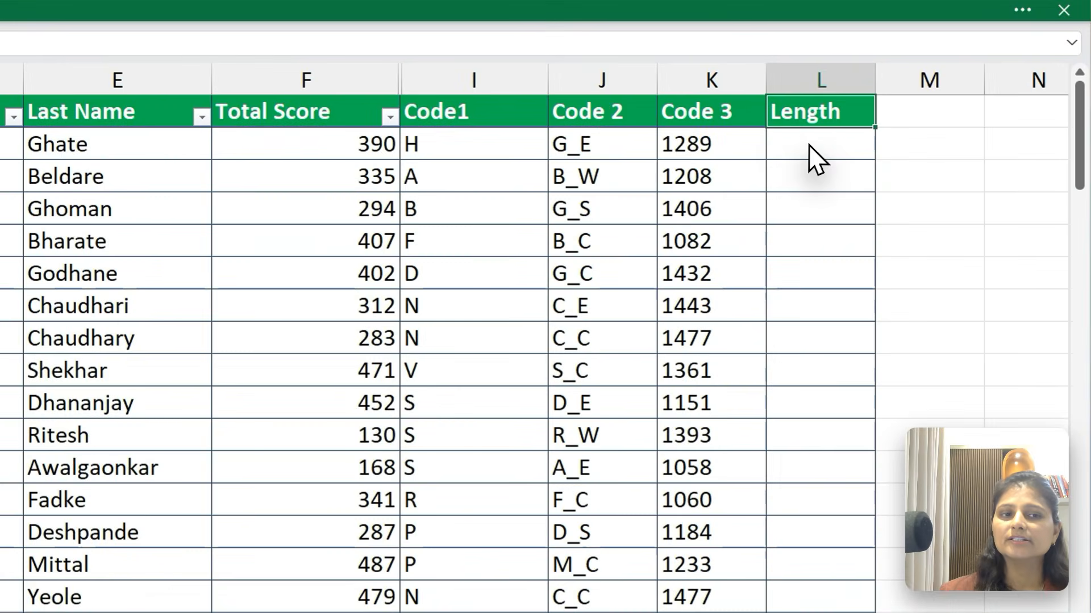
click(902, 96)
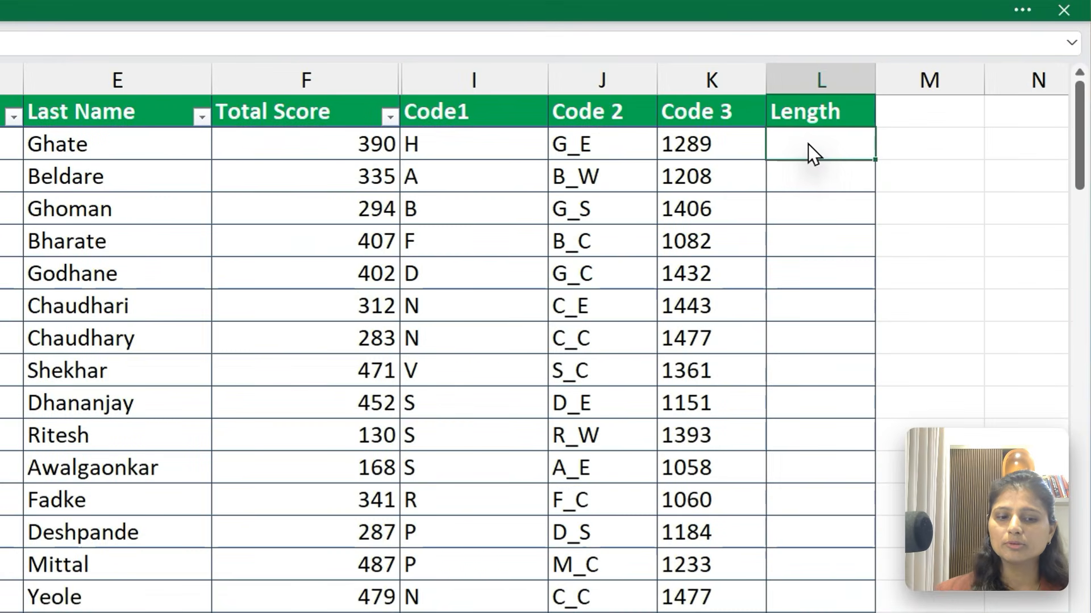
text(=l)
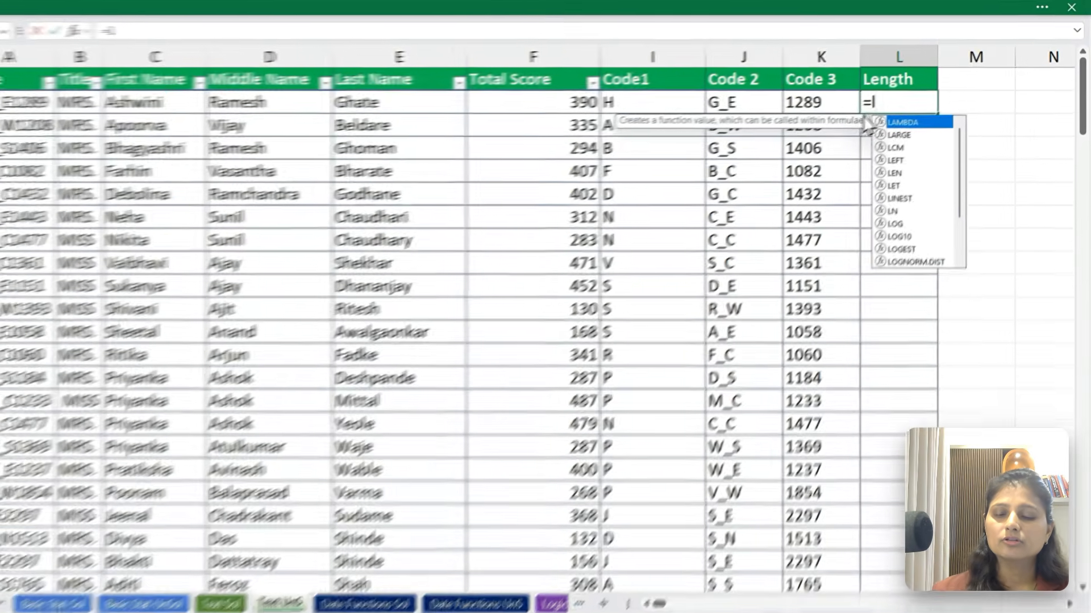
text(EN)
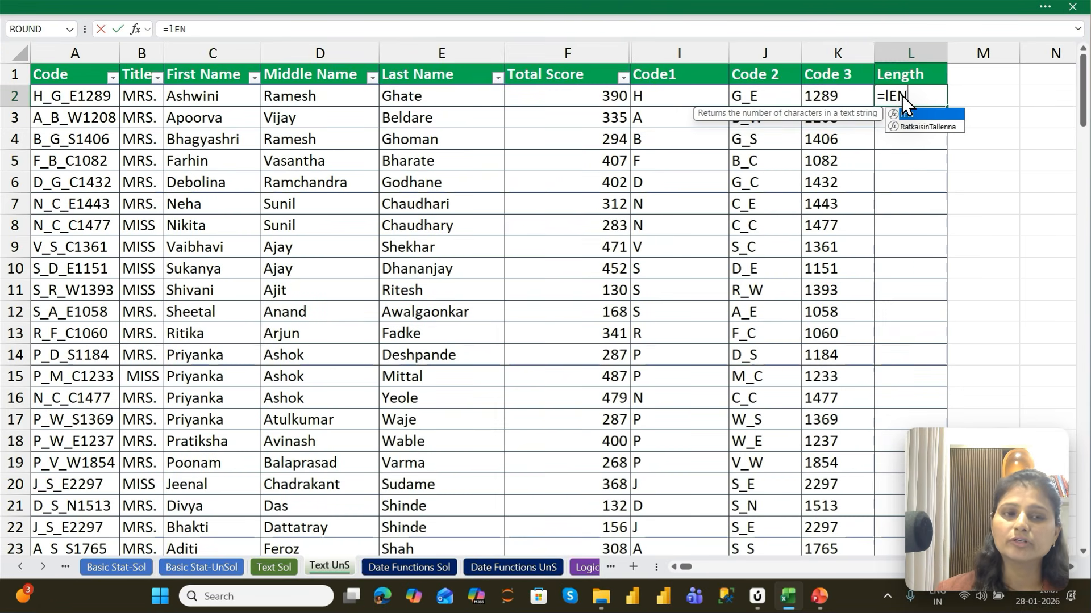
key(Tab)
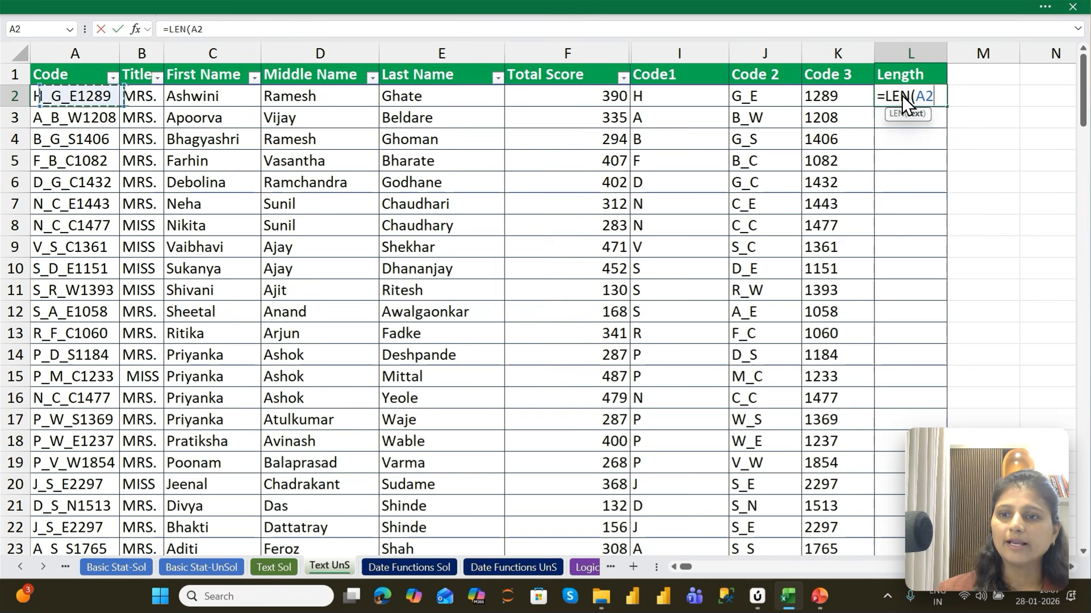
key(Return)
Step: Fill the LEN formula from L2 down the Length column to row 147
key(Left)
key(ctrl+Down)
key(Right)
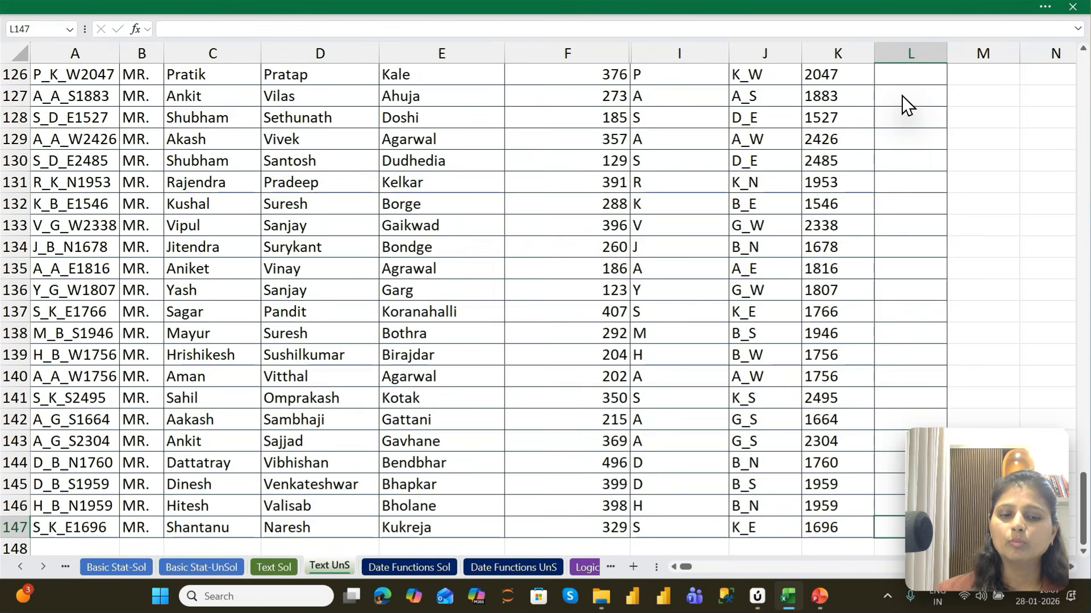
key(ctrl+shift+Up)
key(ctrl+d)
key(ctrl+Up)
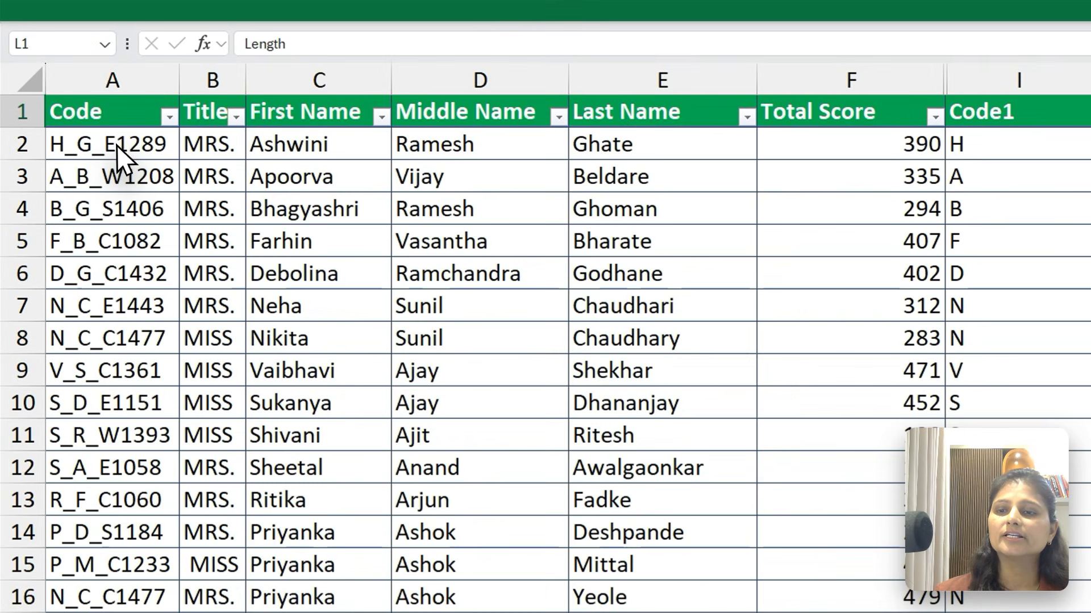
Step: Delete the 0 from the code in A3 to make it one character shorter
click(77, 97)
click(136, 180)
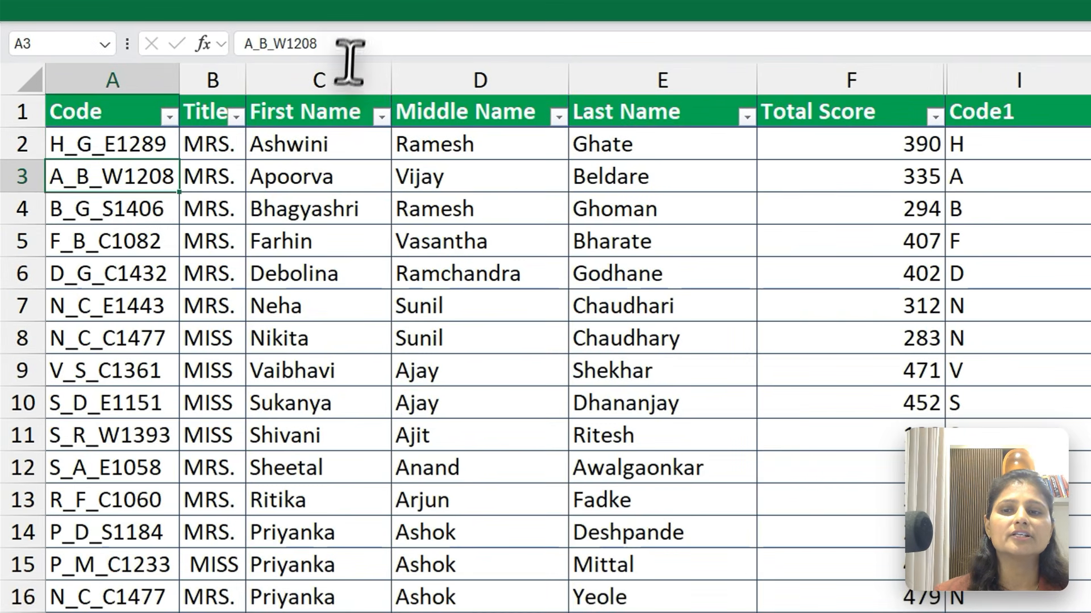
click(310, 44)
key(BackSpace)
key(Return)
key(Down)
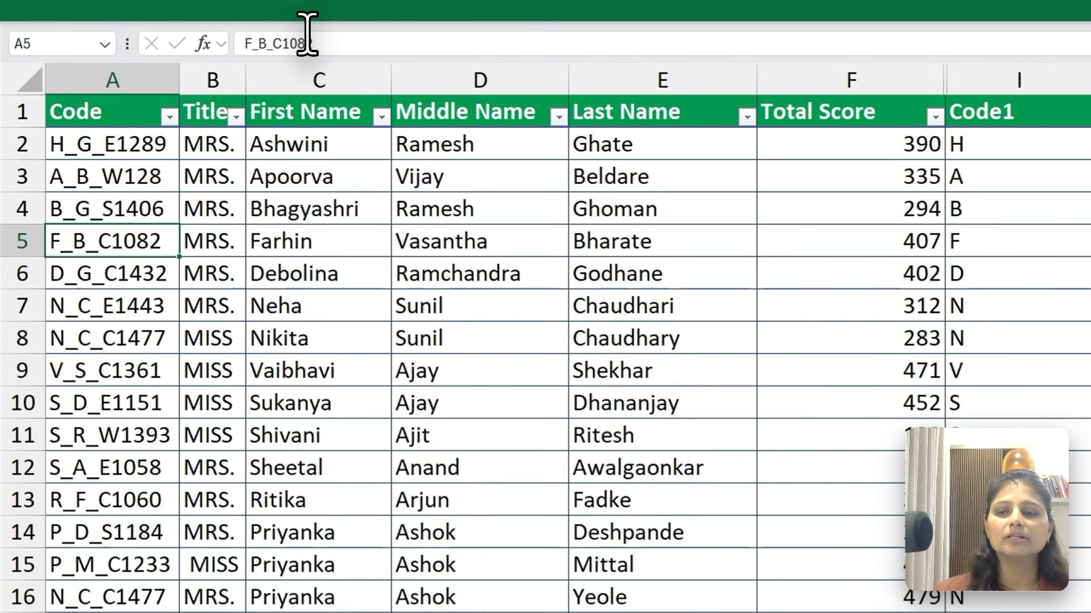
Step: Edit the ends of the codes in A5 and A12, and insert leading spaces before the code in A6
click(316, 35)
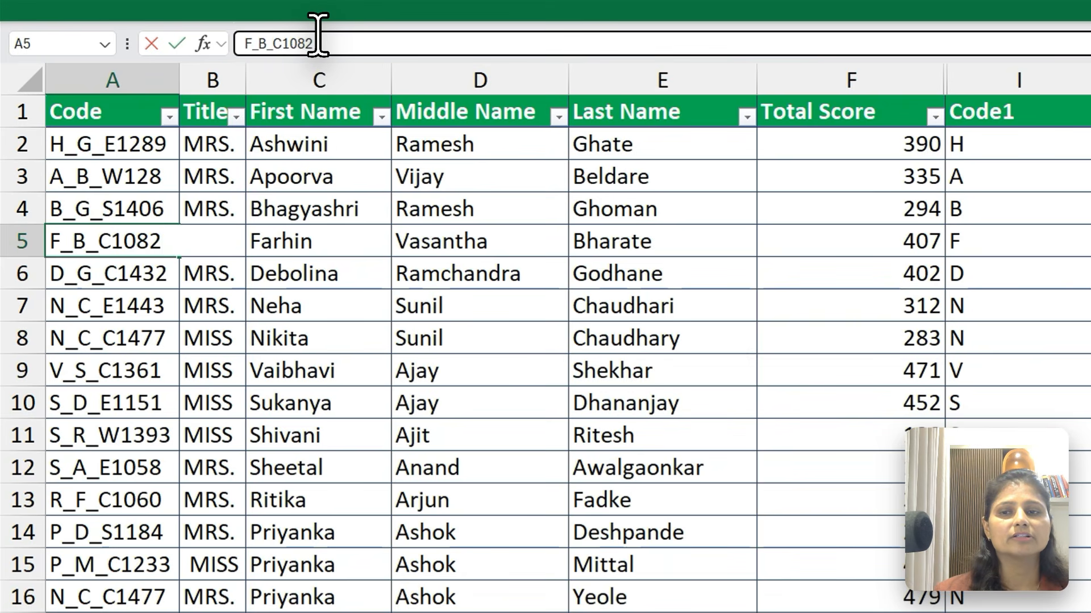
key(Return)
click(248, 39)
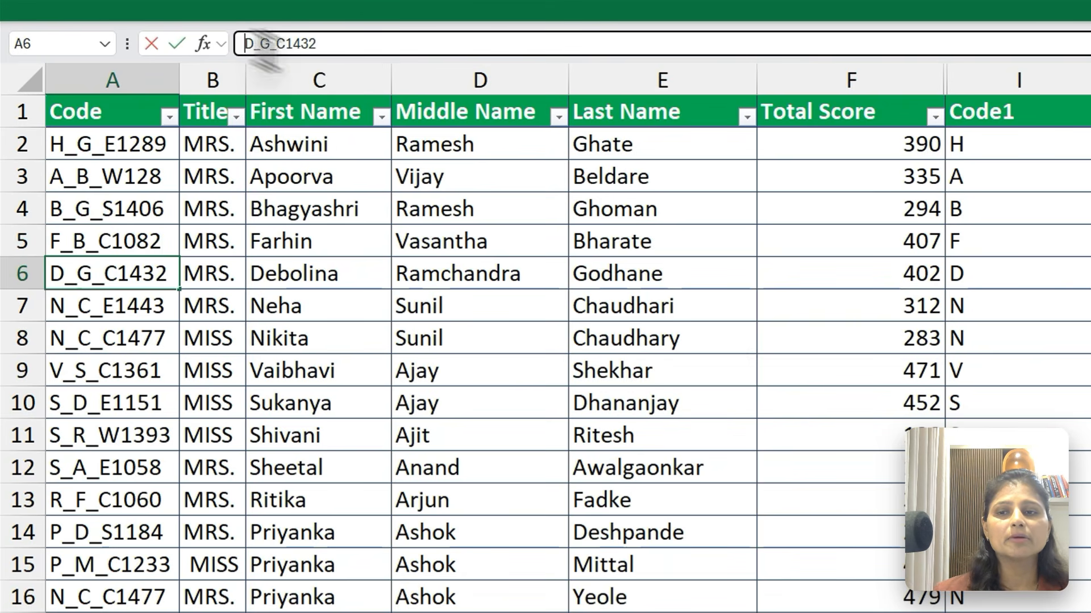
key(Return)
click(73, 467)
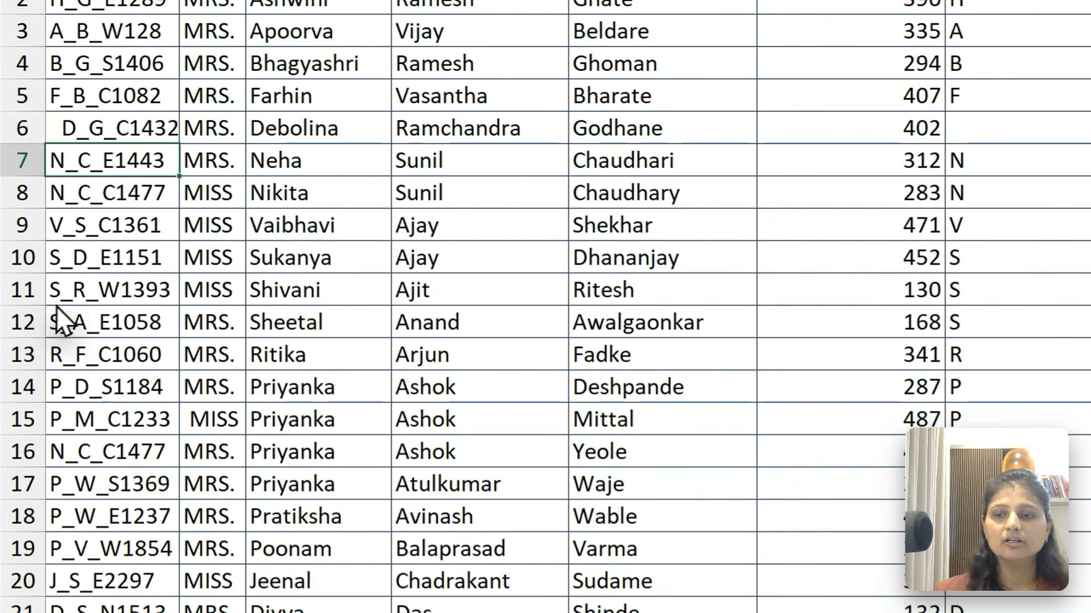
click(333, 35)
key(Return)
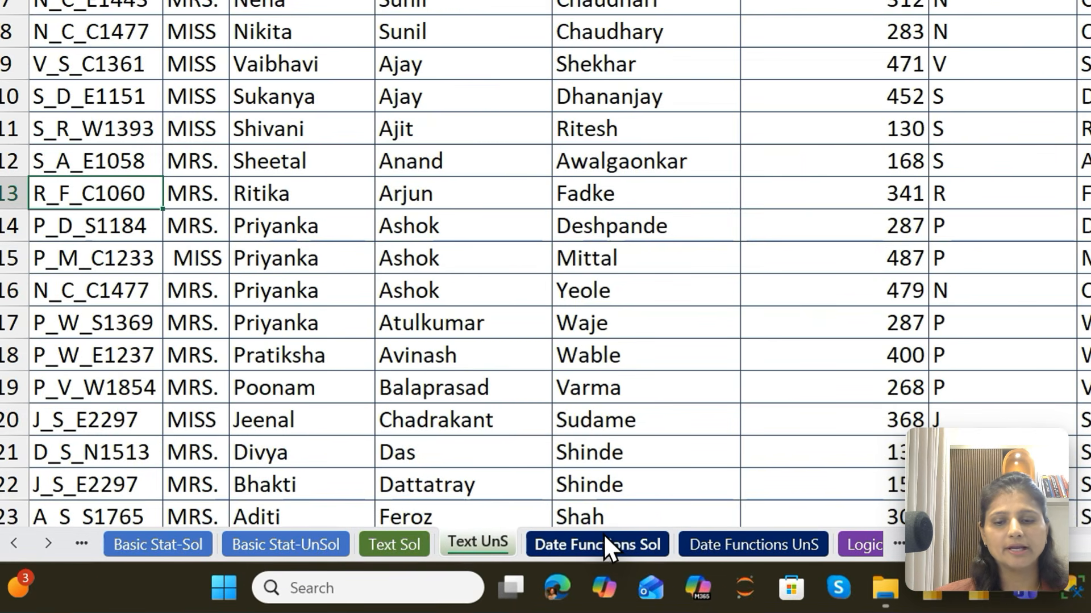
Step: Open the Date Functions Sol sheet
click(604, 536)
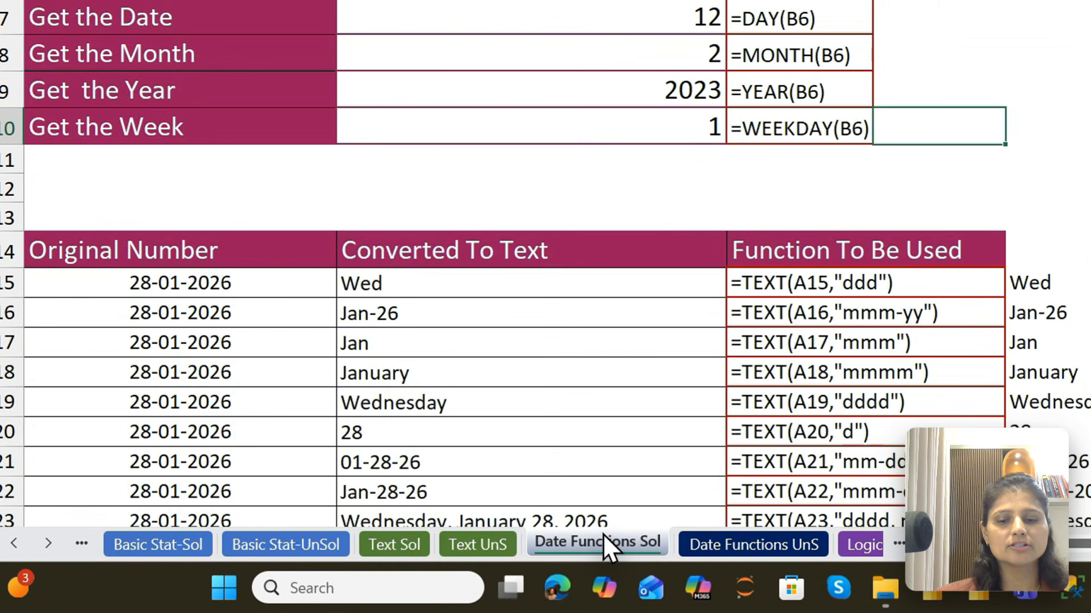
Step: Open the Date Functions UnS sheet and enter =TODAY() in B2 for today's date
click(694, 543)
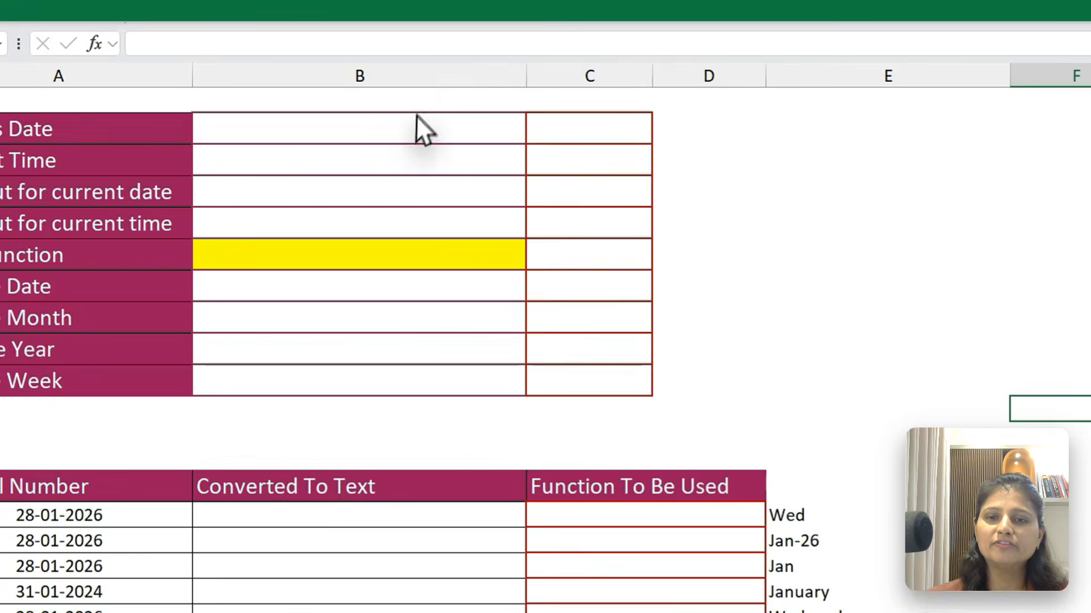
click(345, 87)
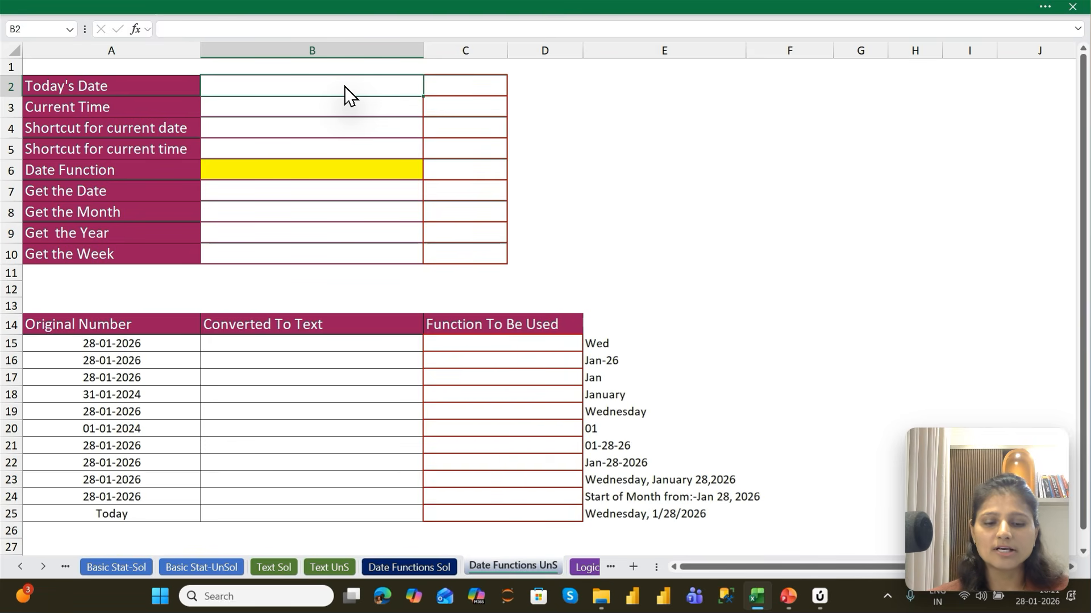
text(=TODAY()
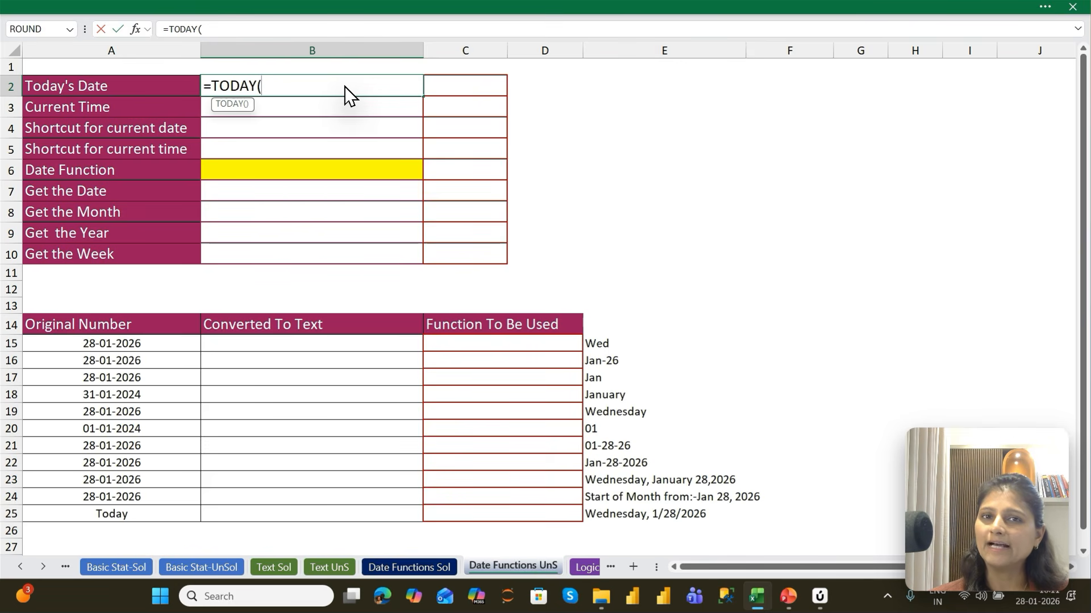
key(Return)
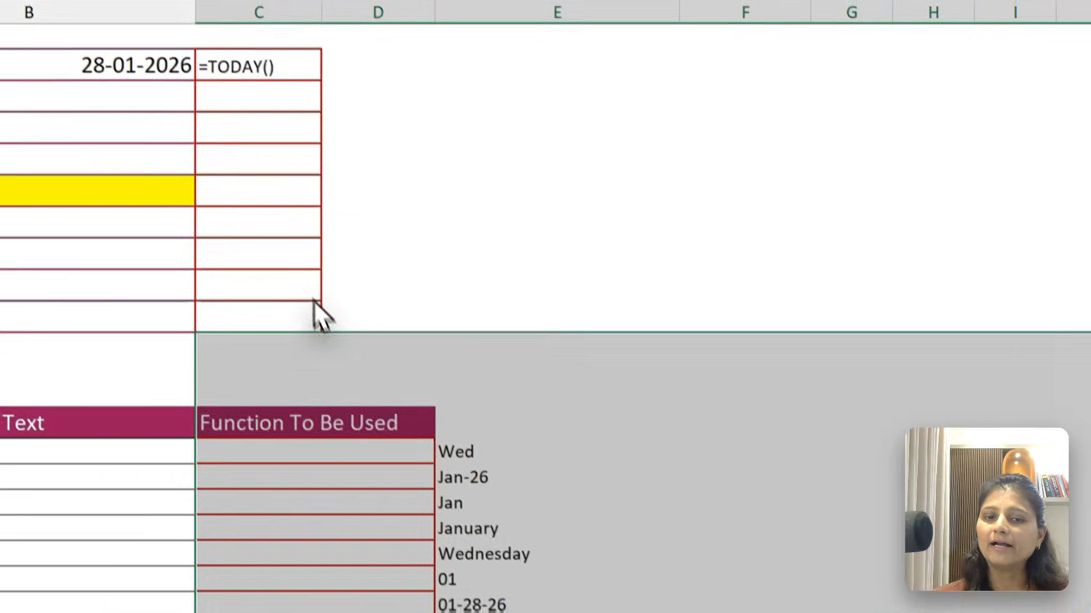
click(650, 309)
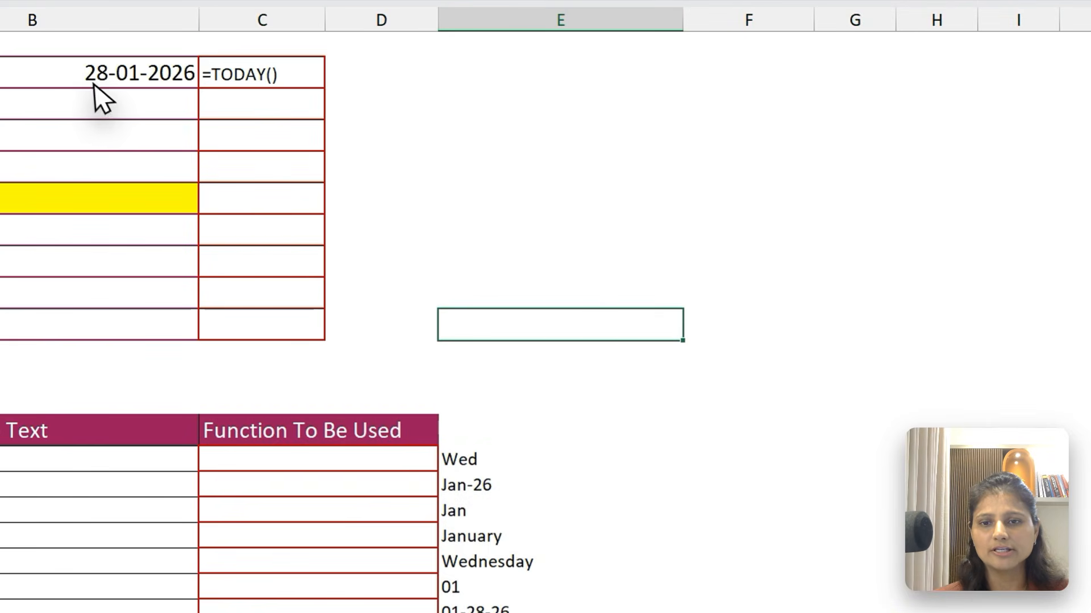
Step: Enter =NOW() in B3 for the current time
click(112, 111)
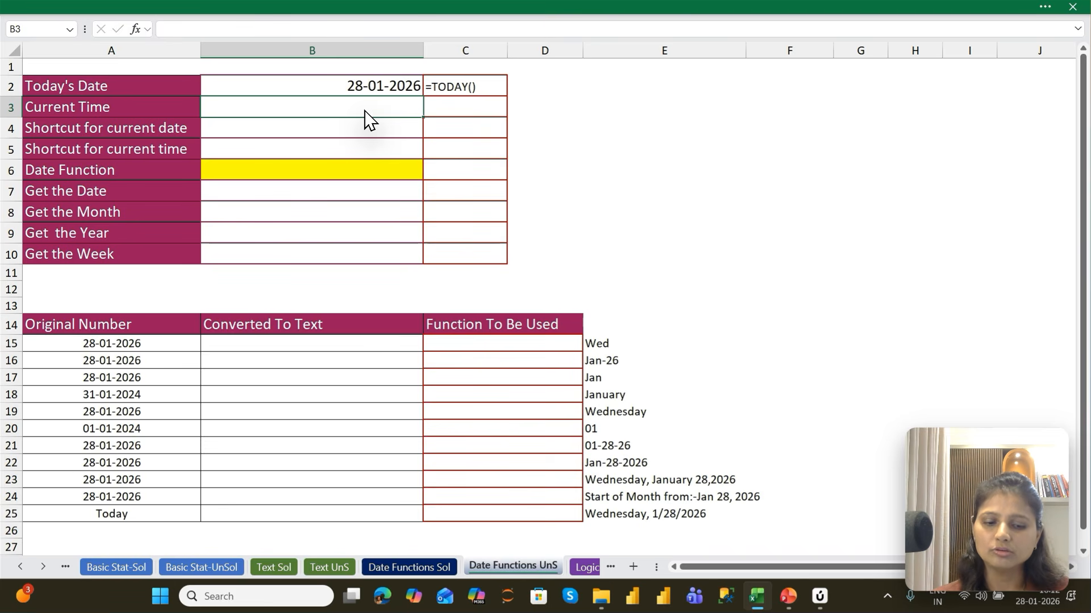
text(=NOW)
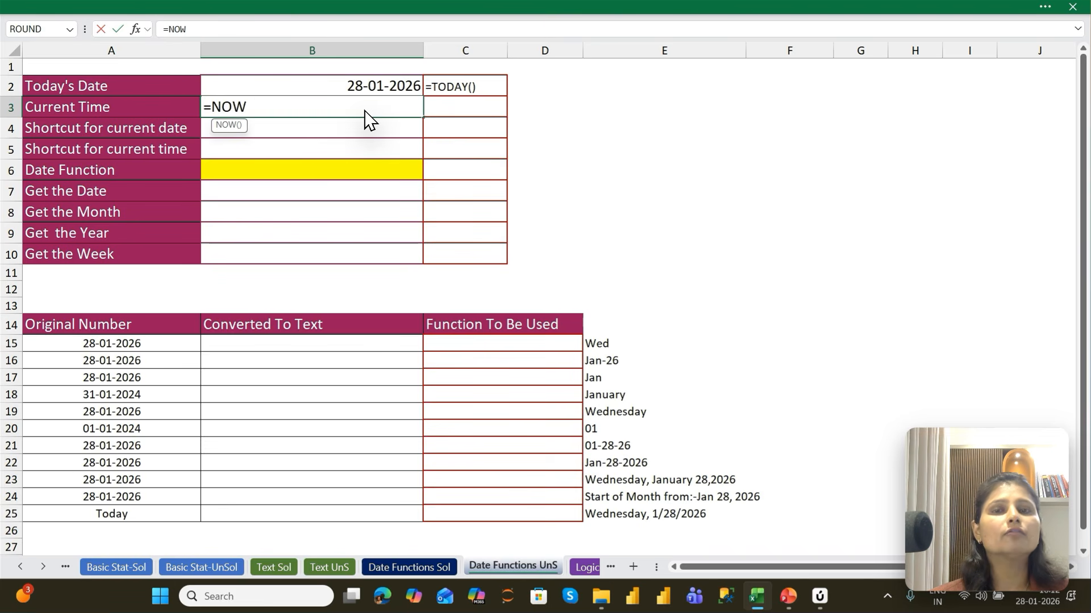
text(()
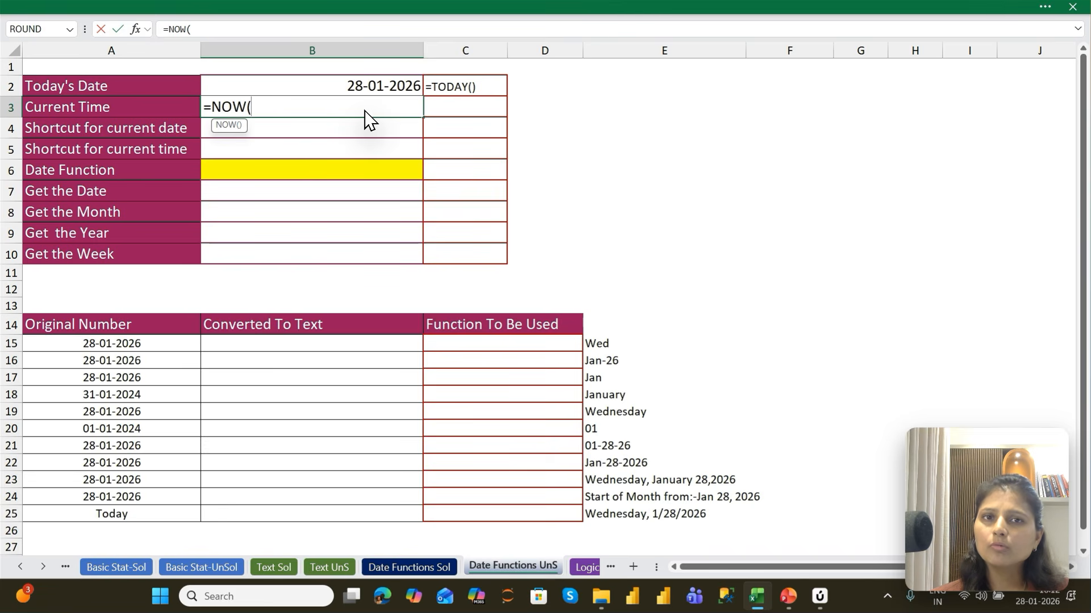
key(Return)
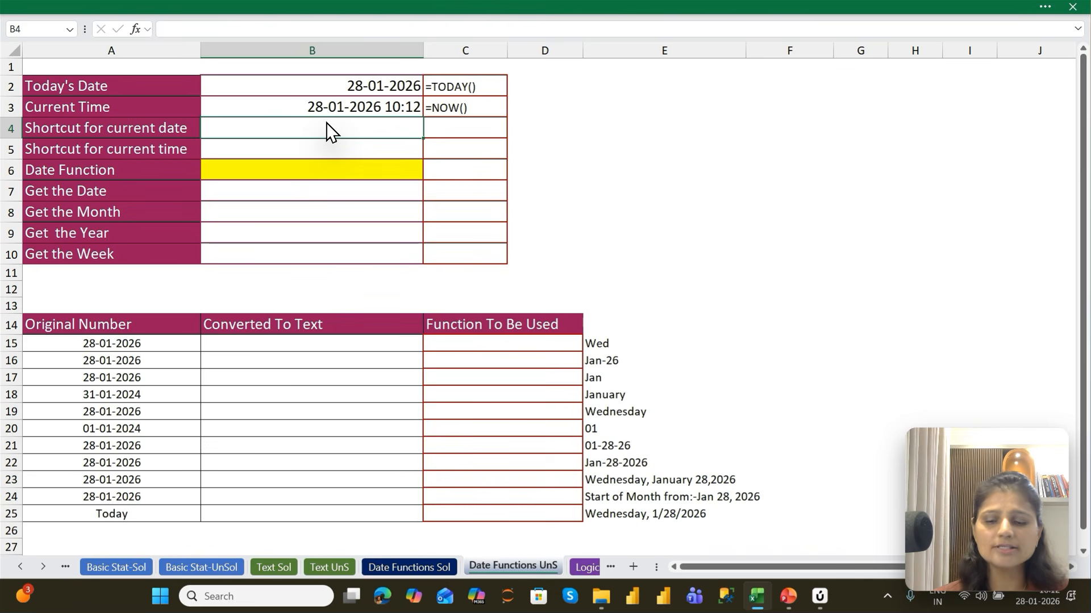
Step: Insert the current date as a fixed value in B4 and note its shortcut as "Ctrl+;" in C4
key(ctrl+semicolon)
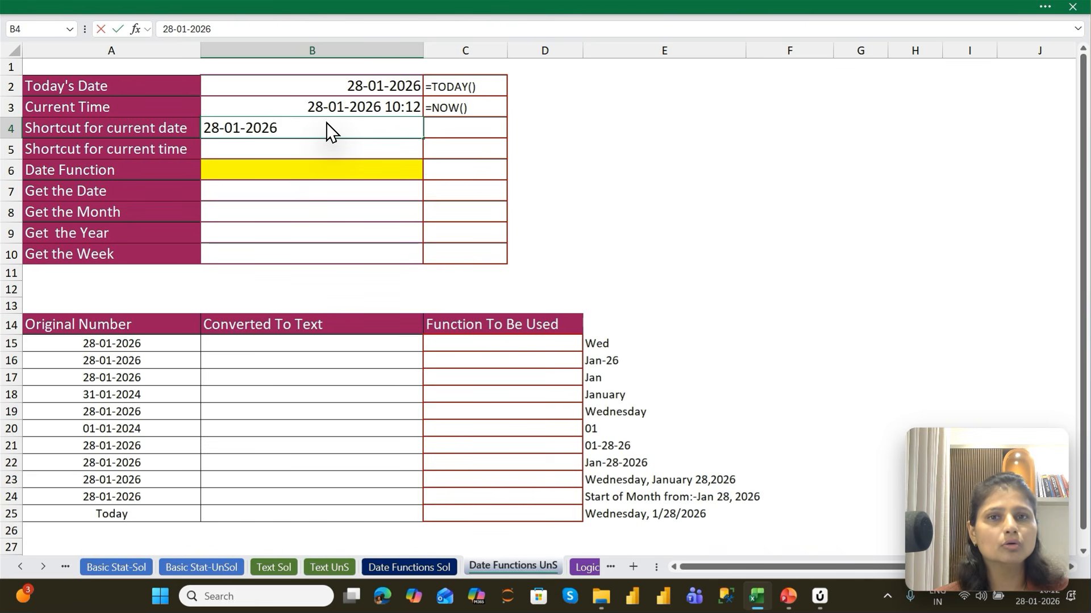
key(Tab)
text(Ctrl+)
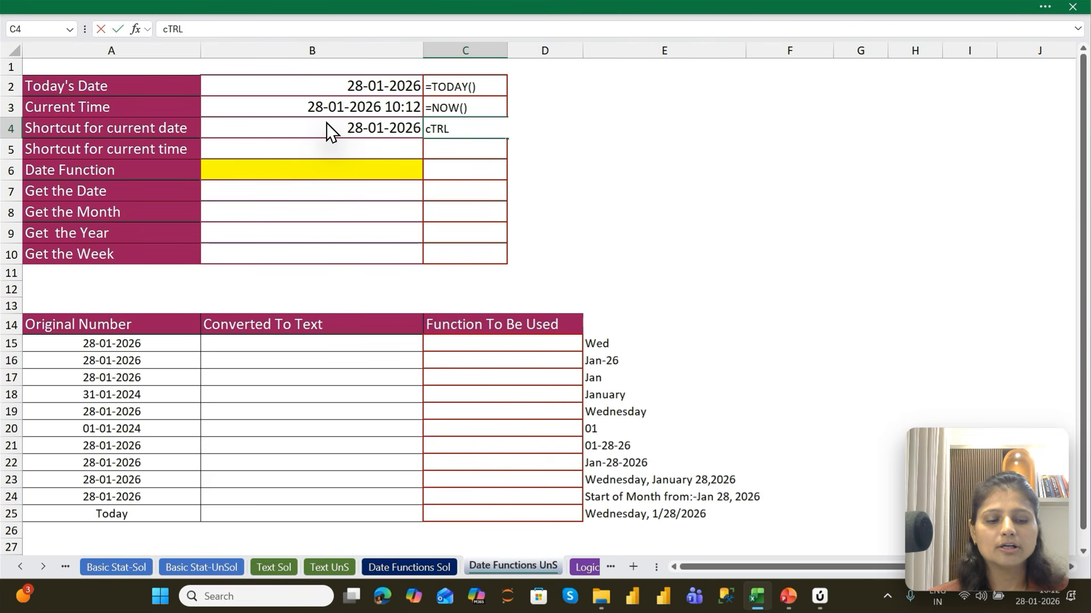
text(;)
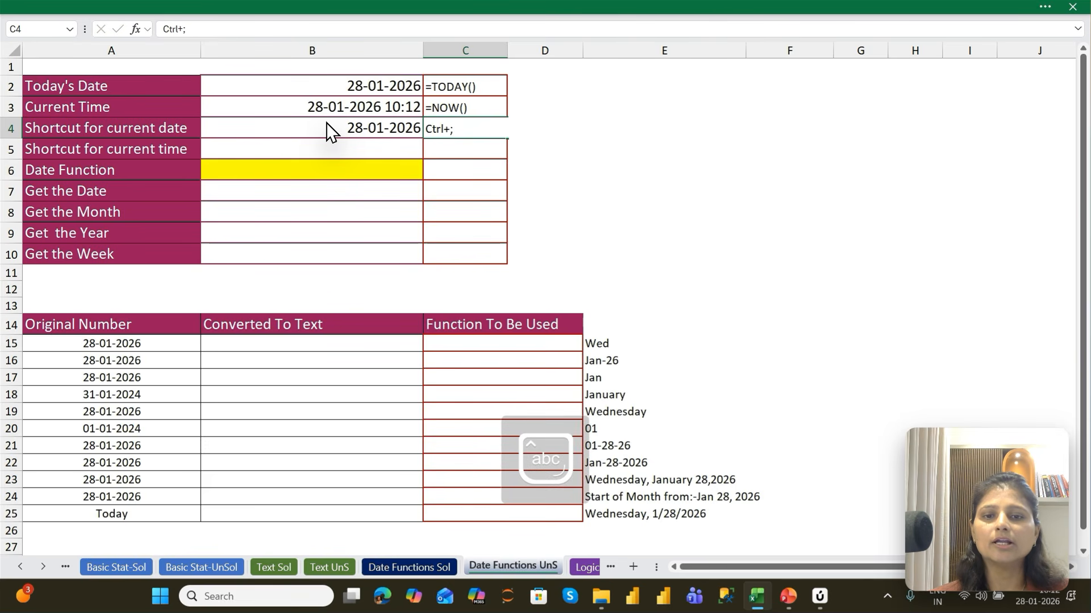
key(Return)
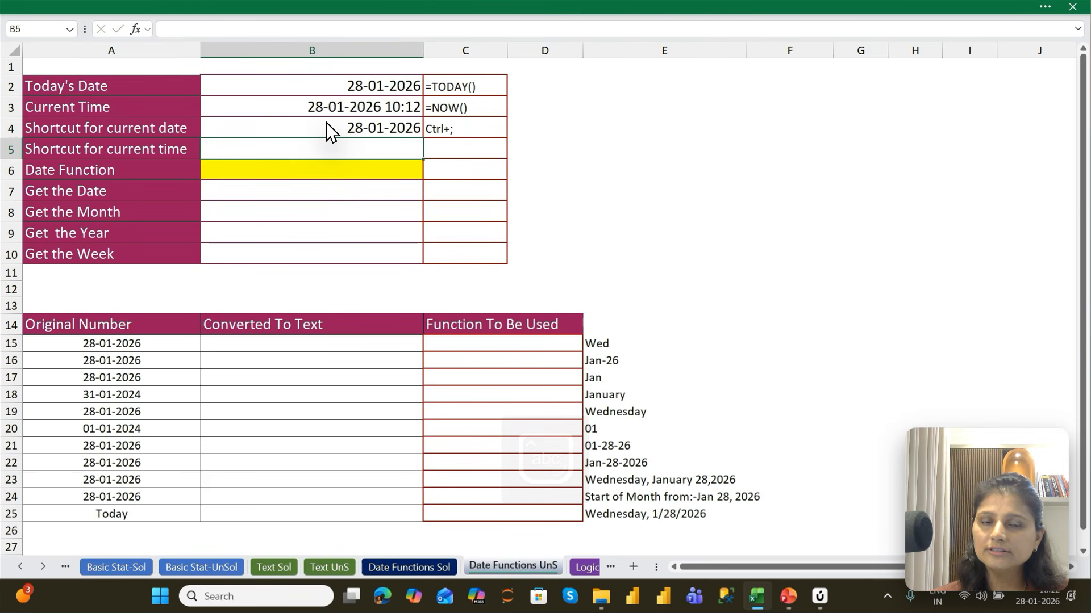
Step: Insert the current time as a fixed value in B5, beside Shortcut for current time
key(Left)
key(Right)
key(Up)
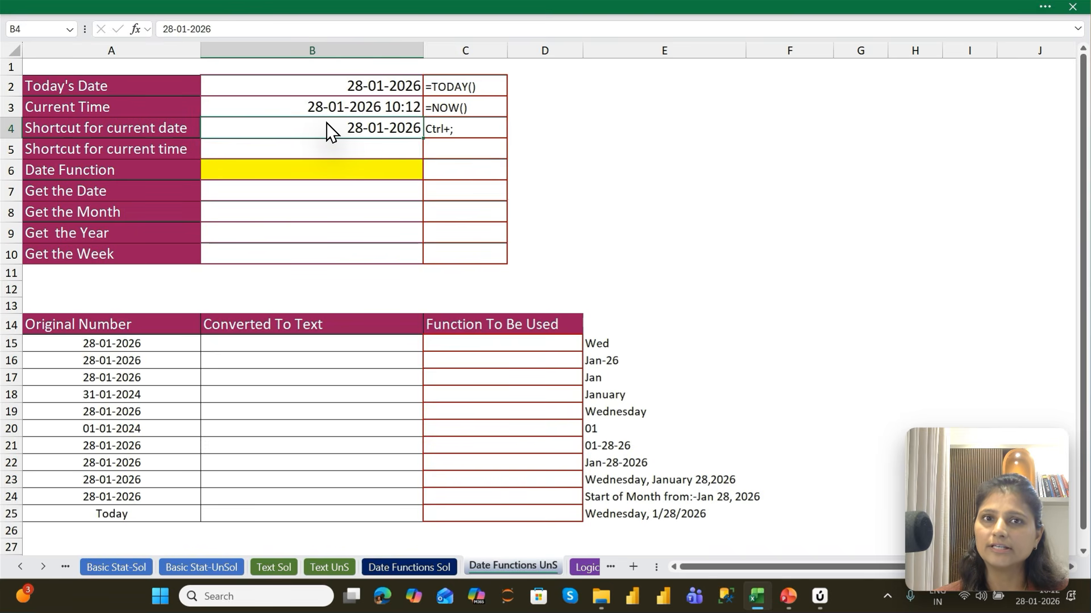
key(Down)
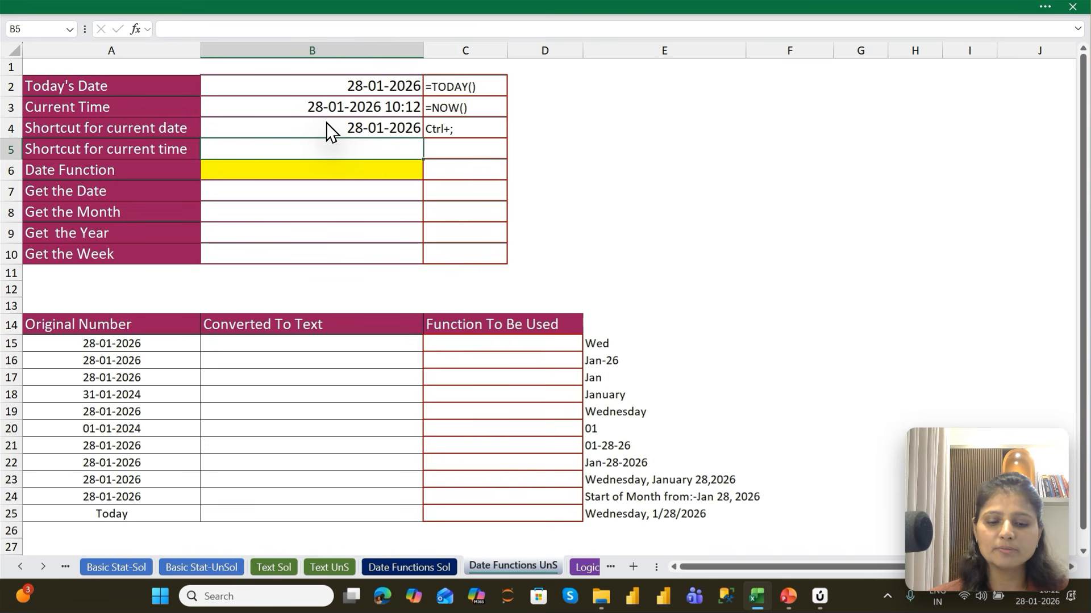
key(ctrl+shift+semicolon)
key(Return)
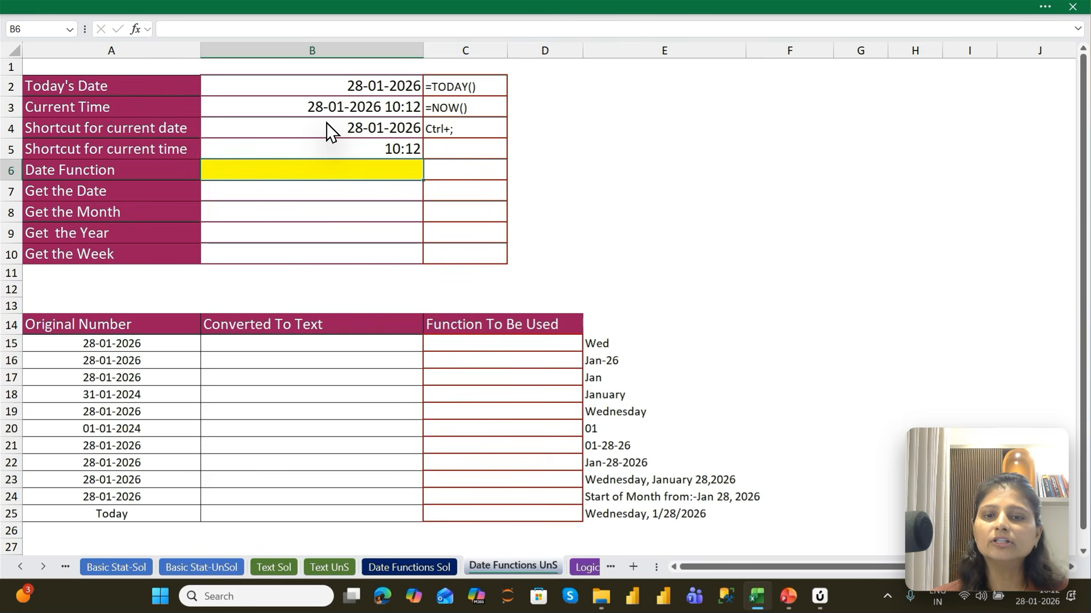
Step: Compare the fixed date and time entries in B4:B5 with the TODAY and NOW formulas in B2:B3
key(Up)
key(shift+Down)
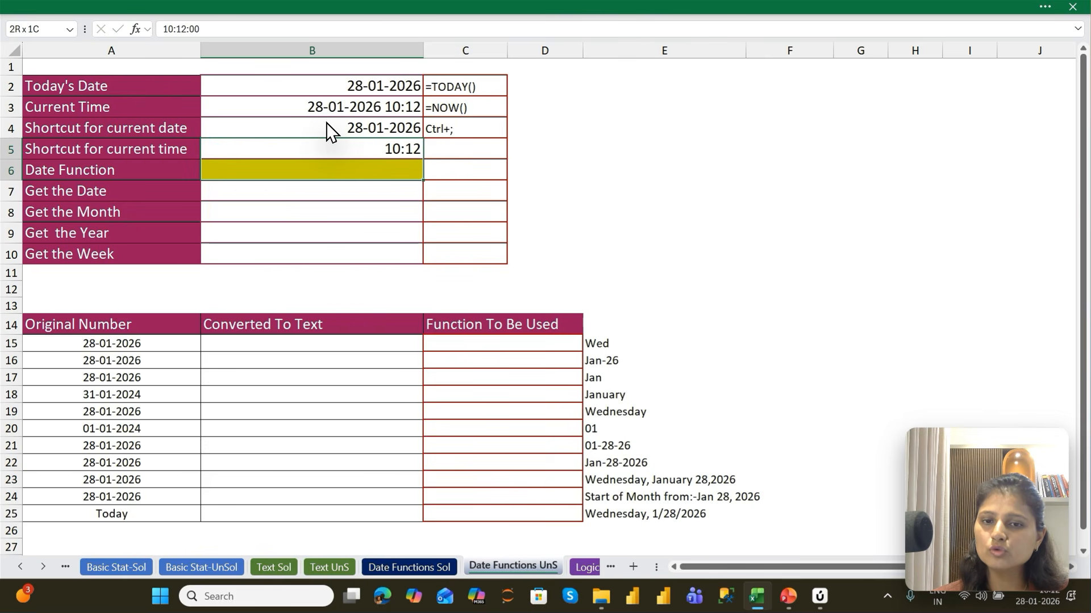
key(Up)
key(shift+Down)
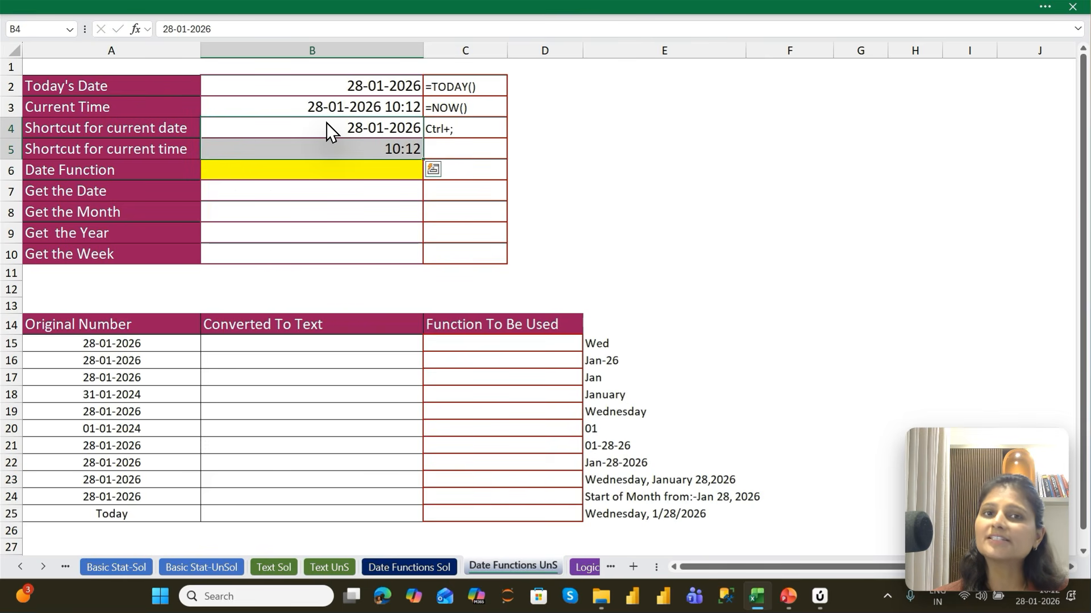
key(Up)
key(Up)
key(shift+Down)
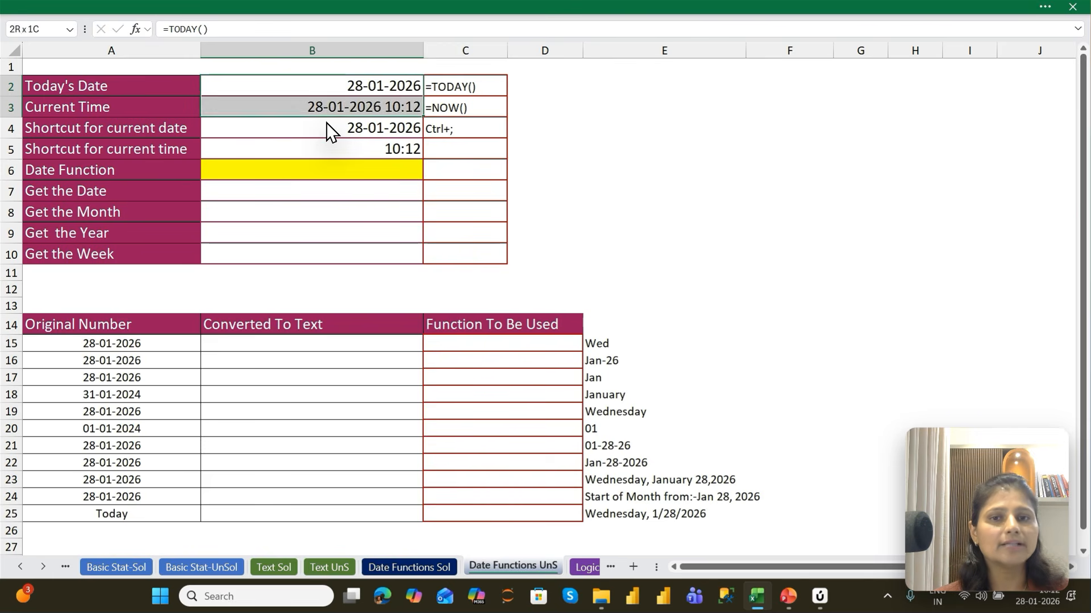
Step: Build a date in the yellow cell B6 with the formula =DATE(2026,1,28)
key(Down)
key(Down)
key(Down)
key(Down)
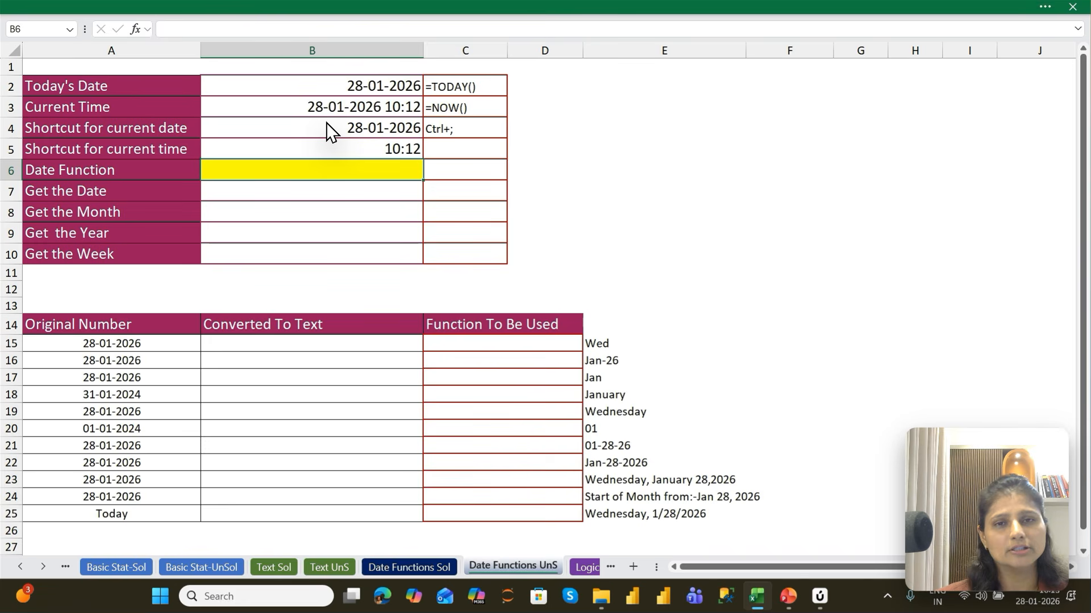
text(=date)
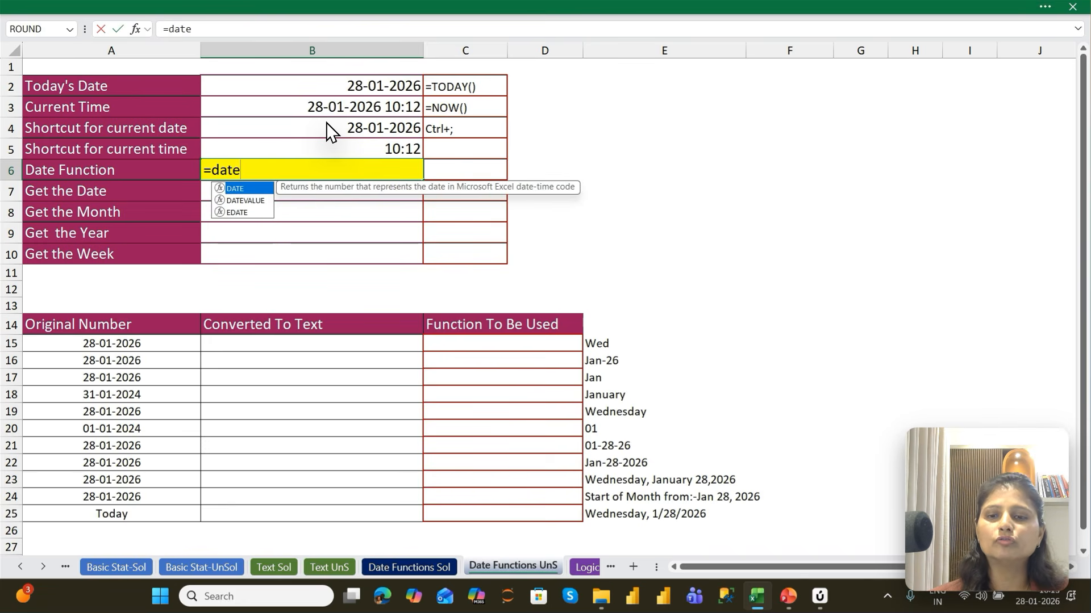
key(Tab)
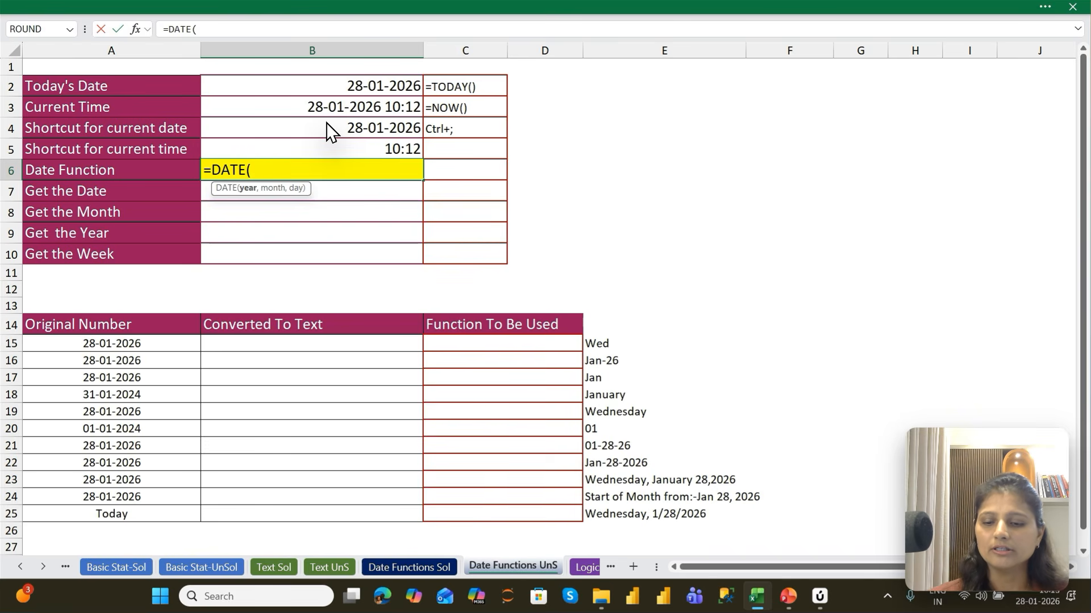
text(2026)
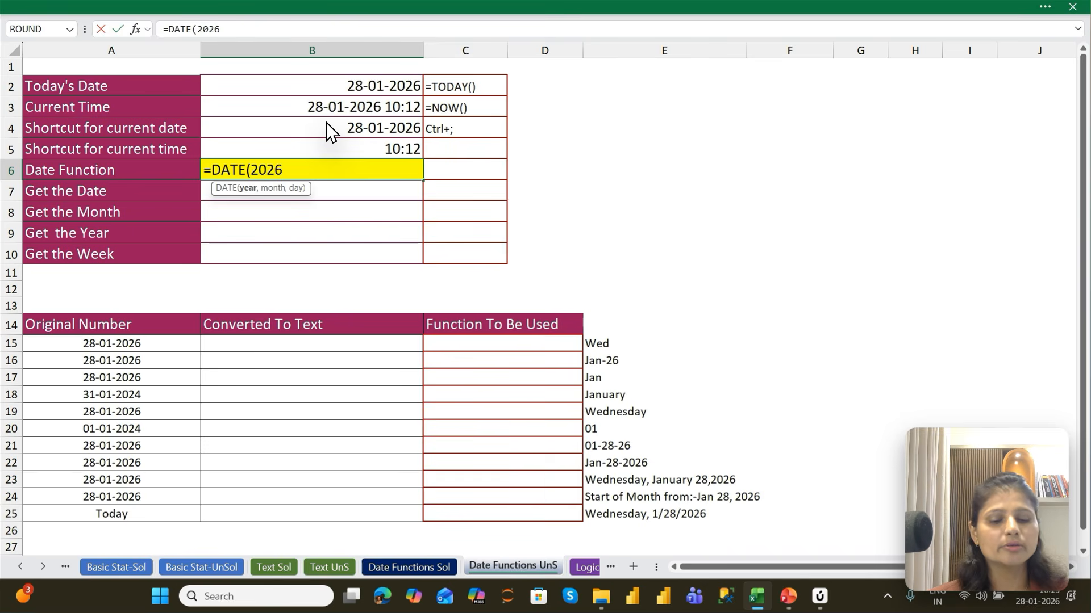
text(,)
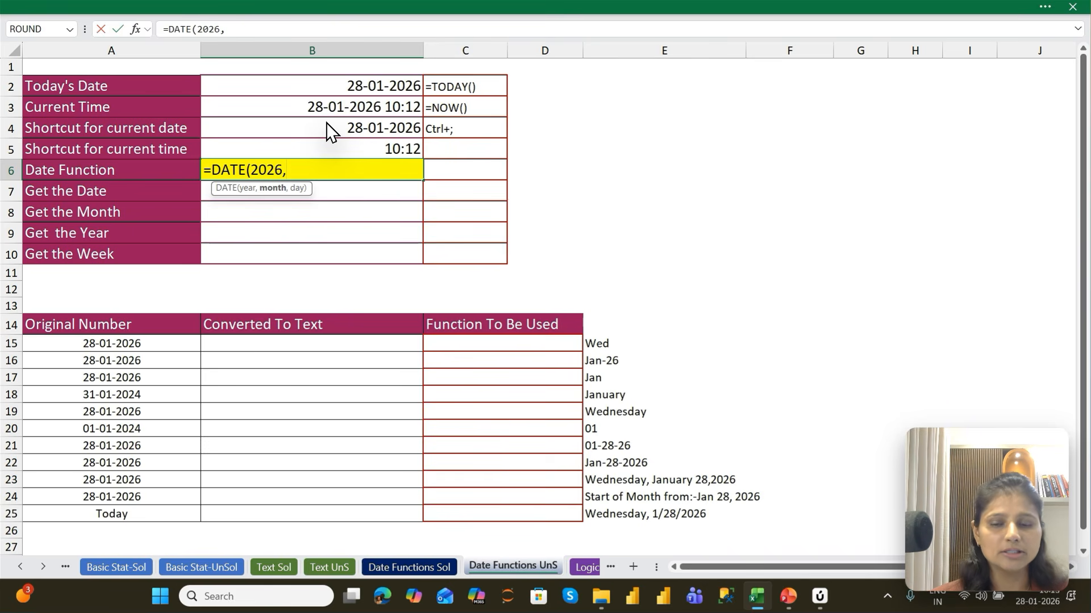
text(1,)
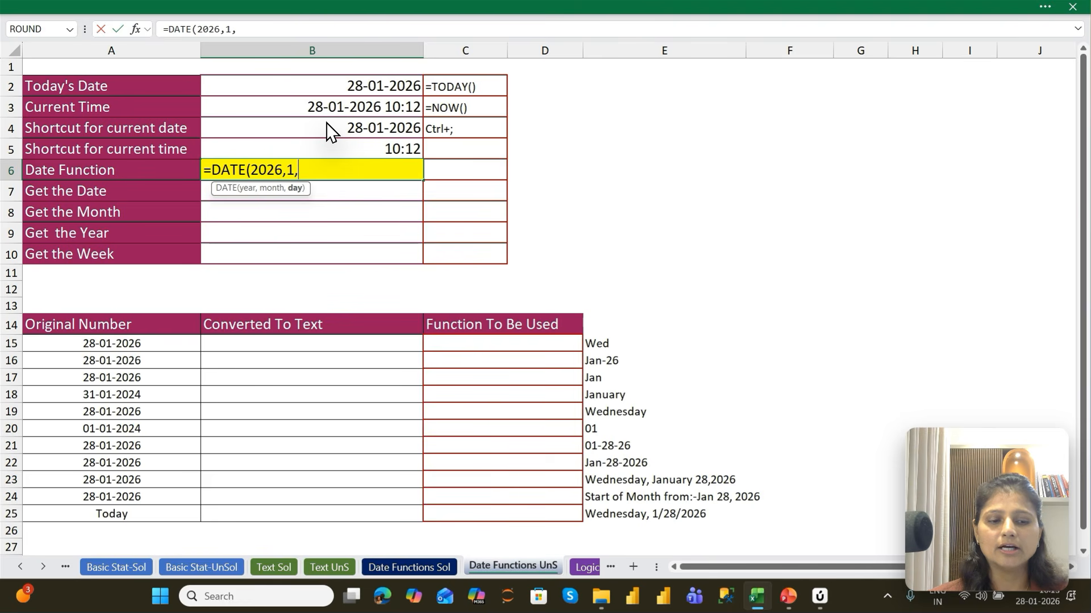
text(28)
key(ctrl+Return)
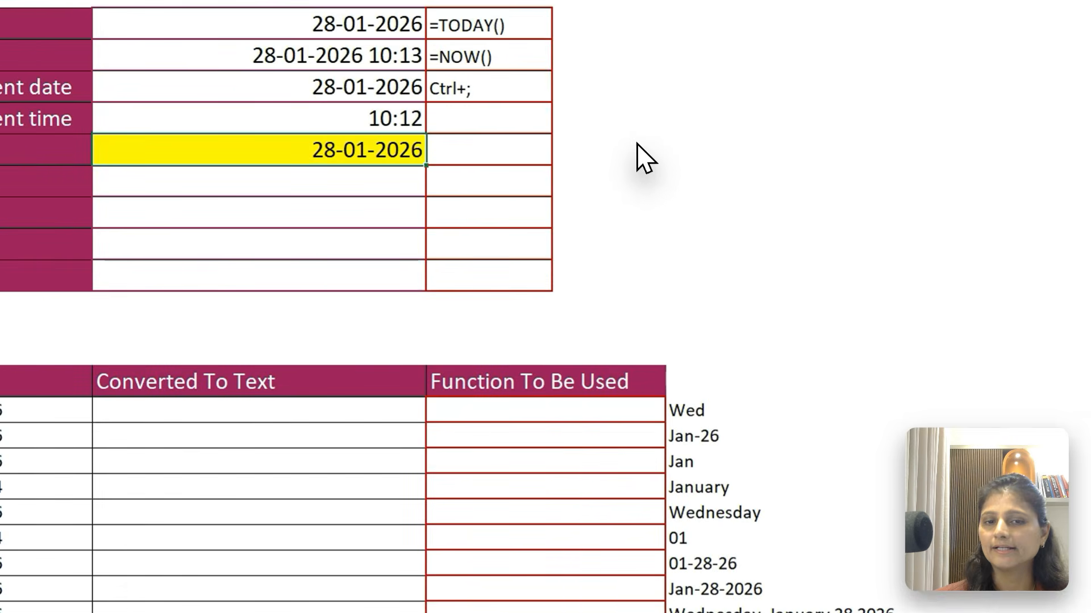
Step: Enter the date 1/28/2026 directly in D6 and widen column D slightly
click(566, 167)
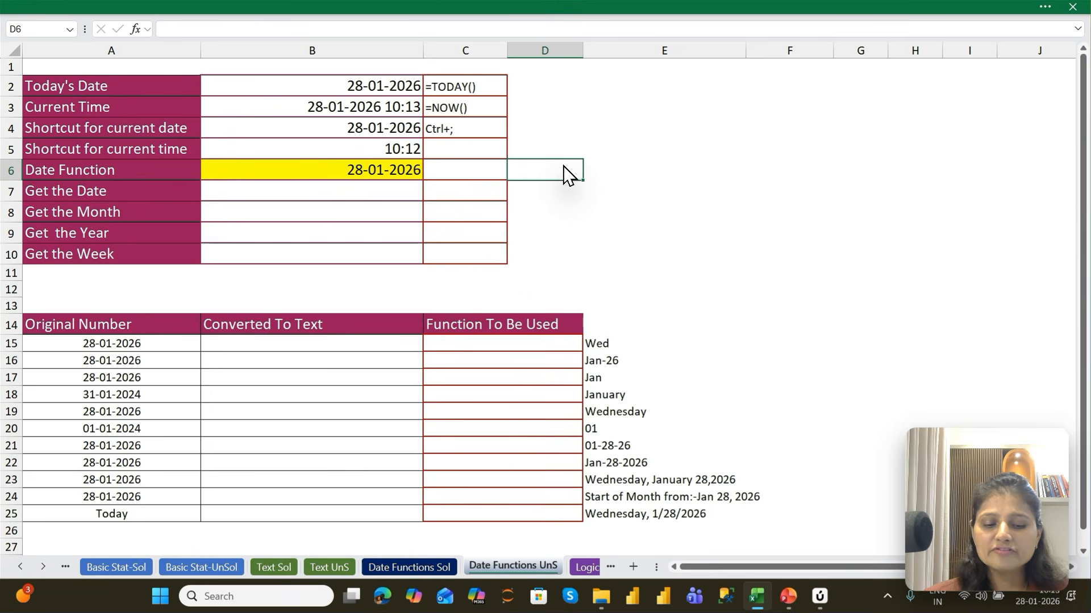
text(1/)
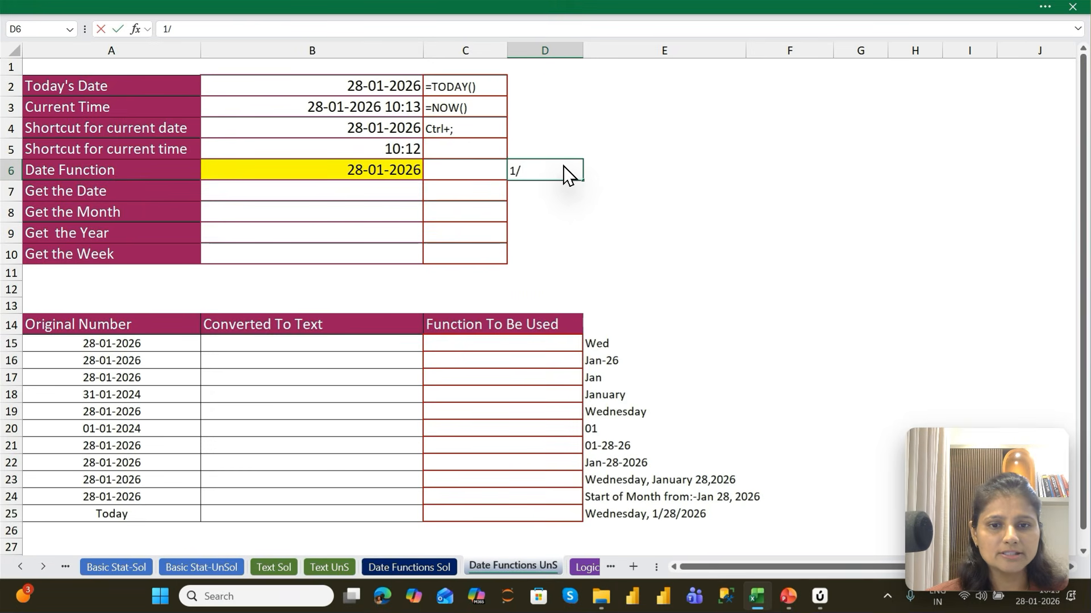
text(28/)
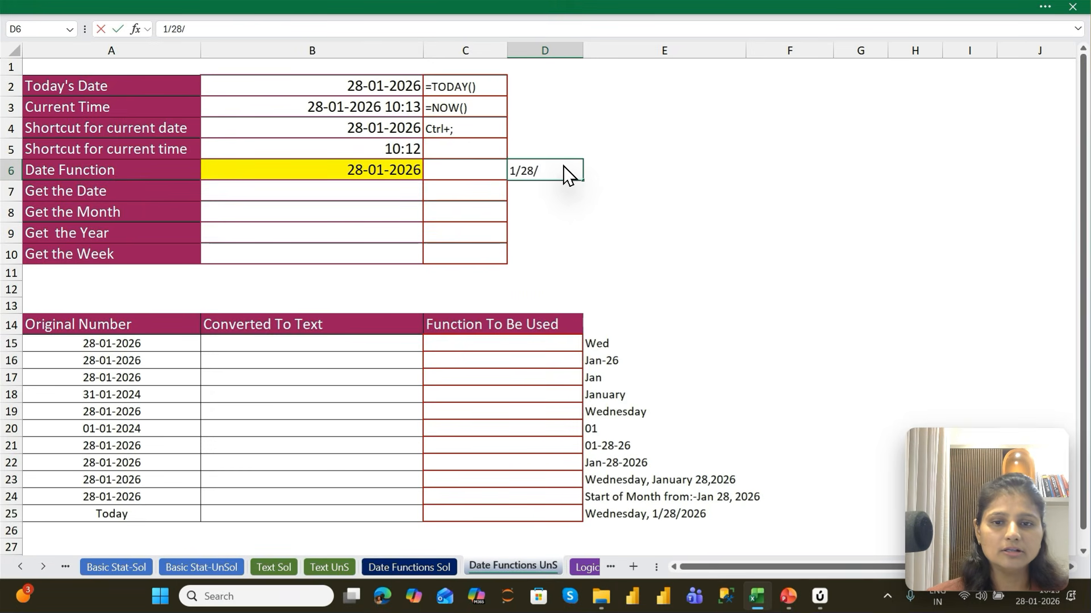
text(2026)
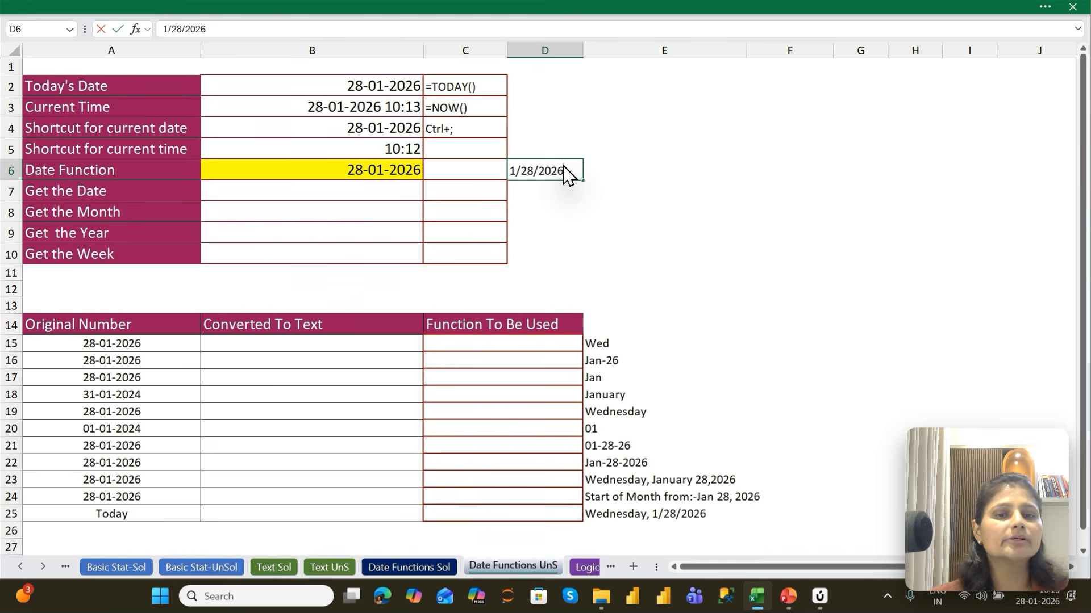
key(Return)
click(564, 170)
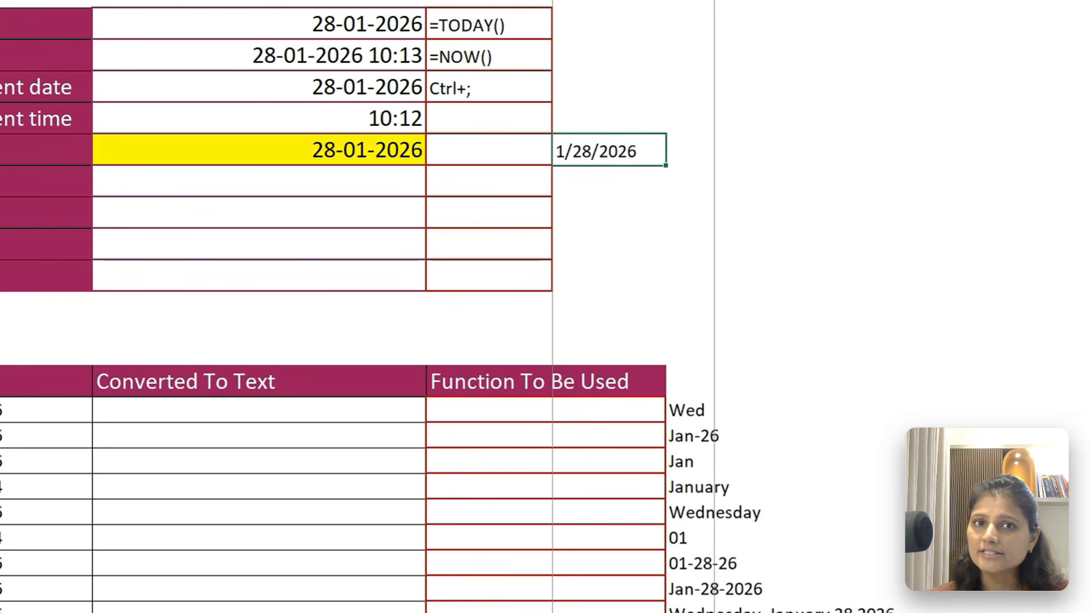
drag(714, 0, 731, 0)
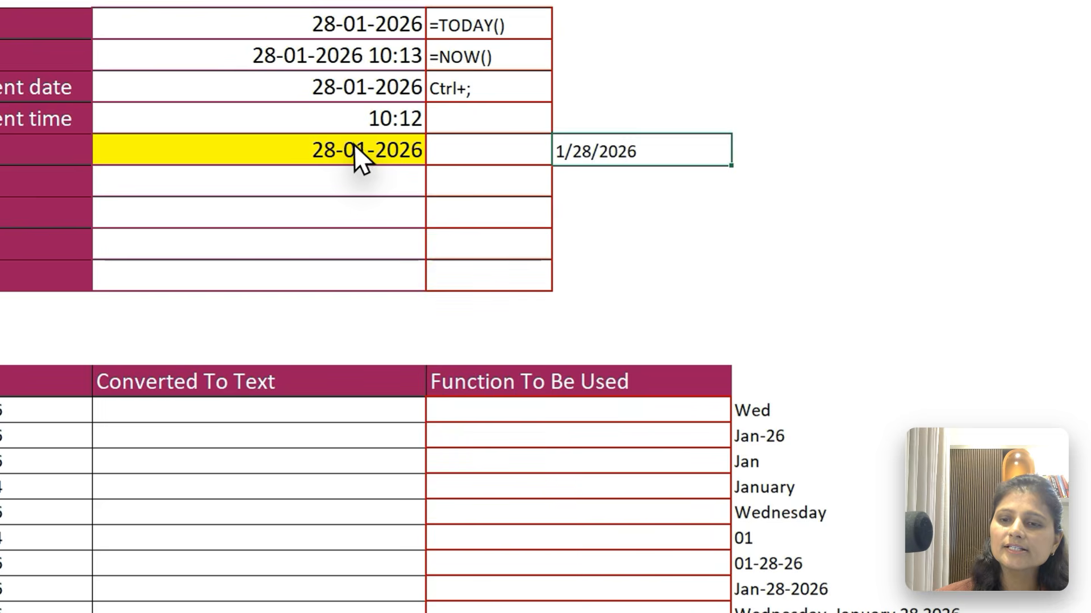
Step: Extract the day from the date in B6 with =DAY(B6) in B7, beside Get the Date
click(377, 165)
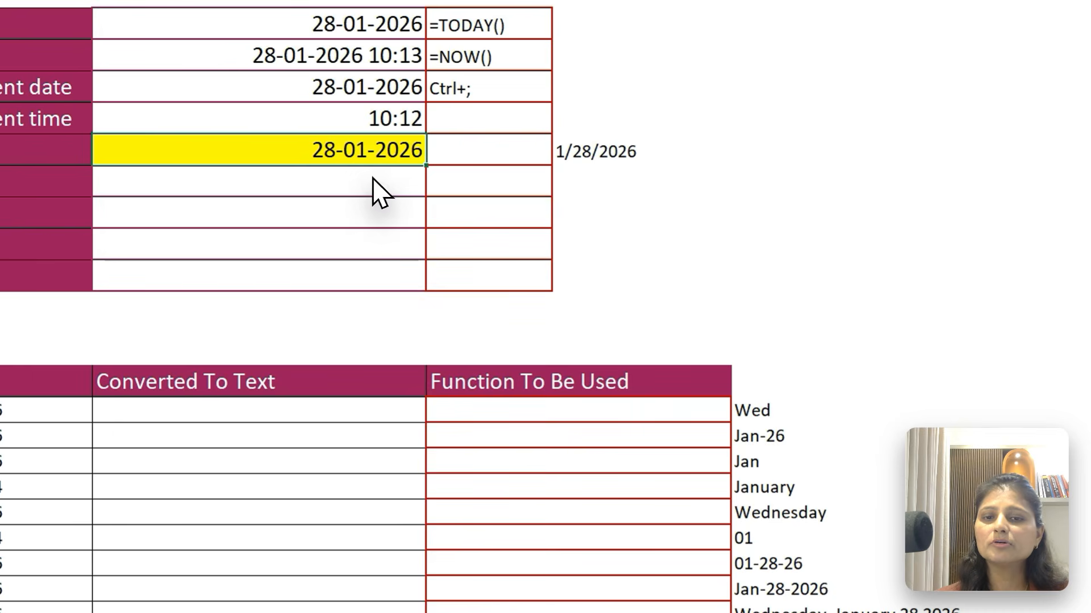
click(374, 180)
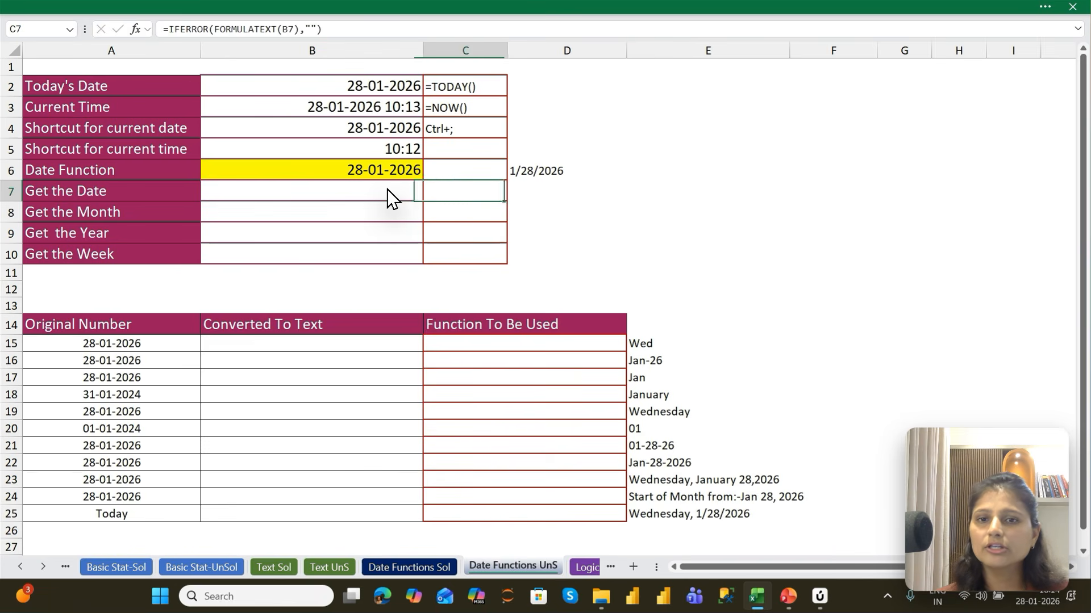
text(=Day)
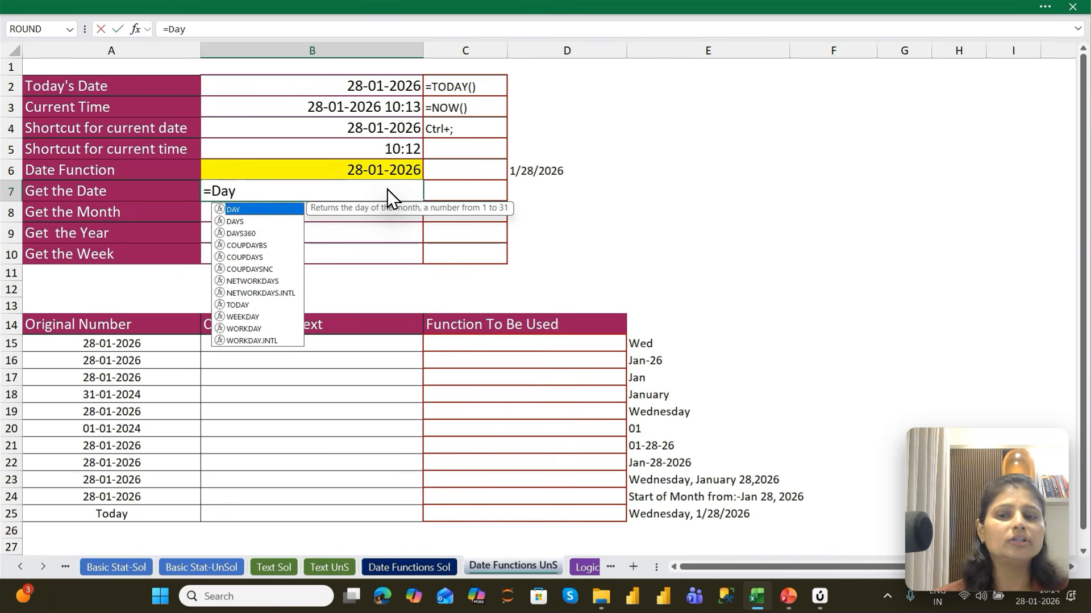
key(Tab)
key(Up)
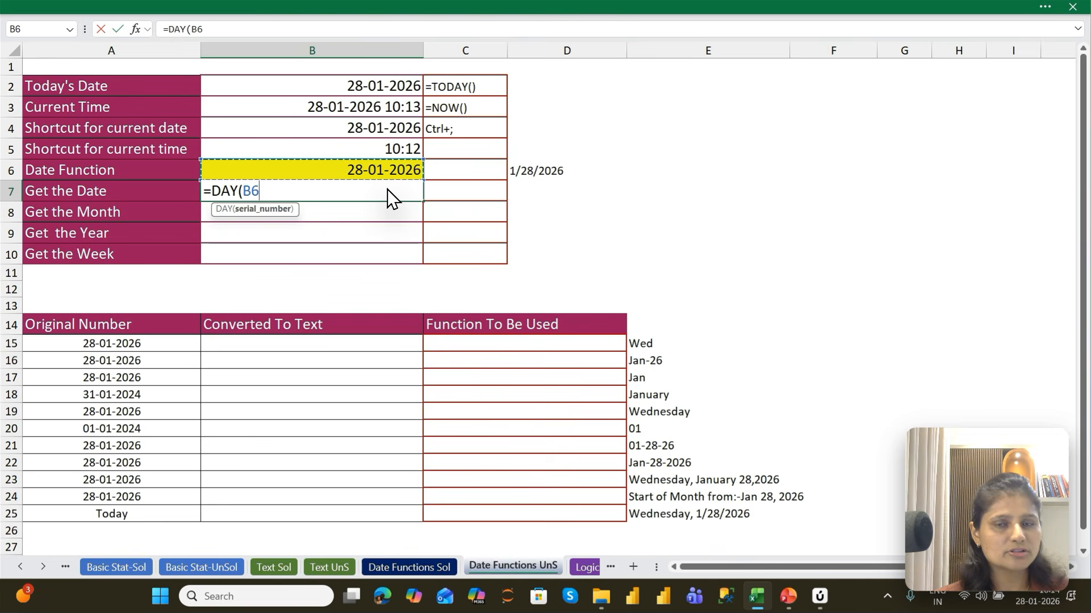
key(Return)
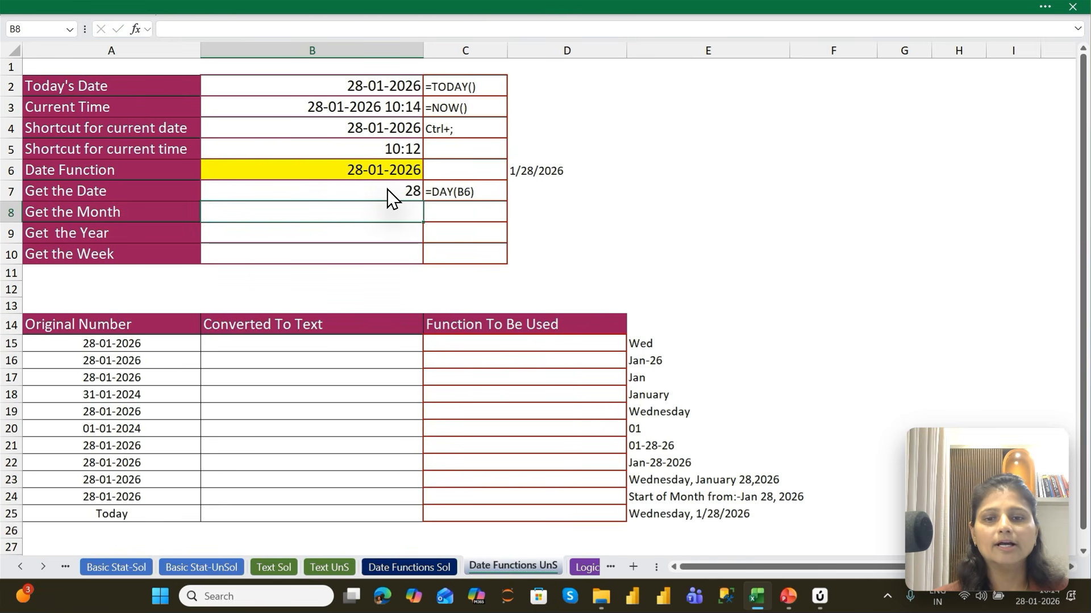
key(Up)
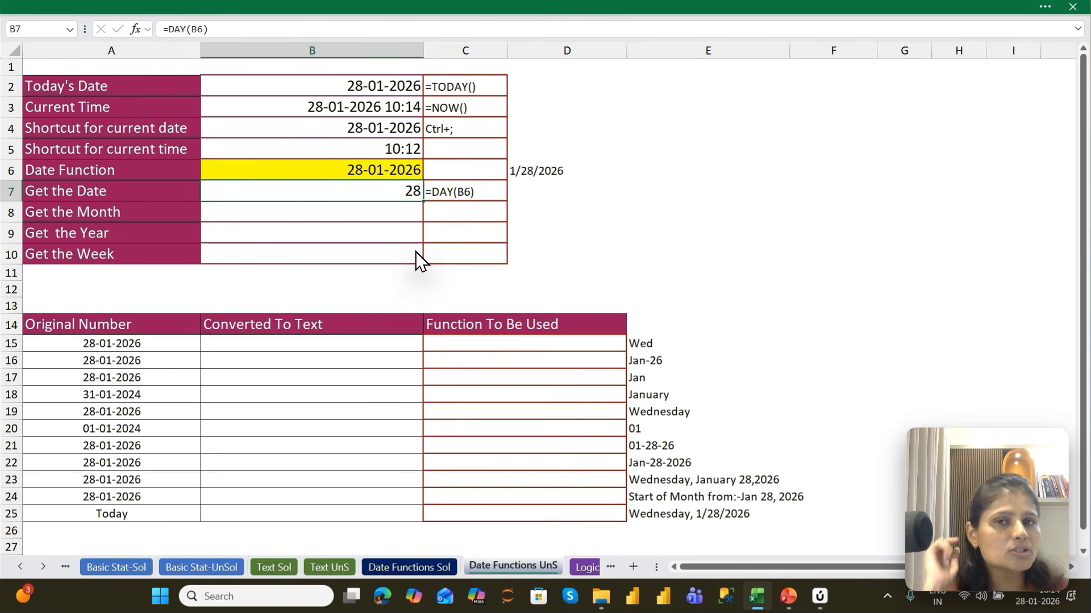
text(=)
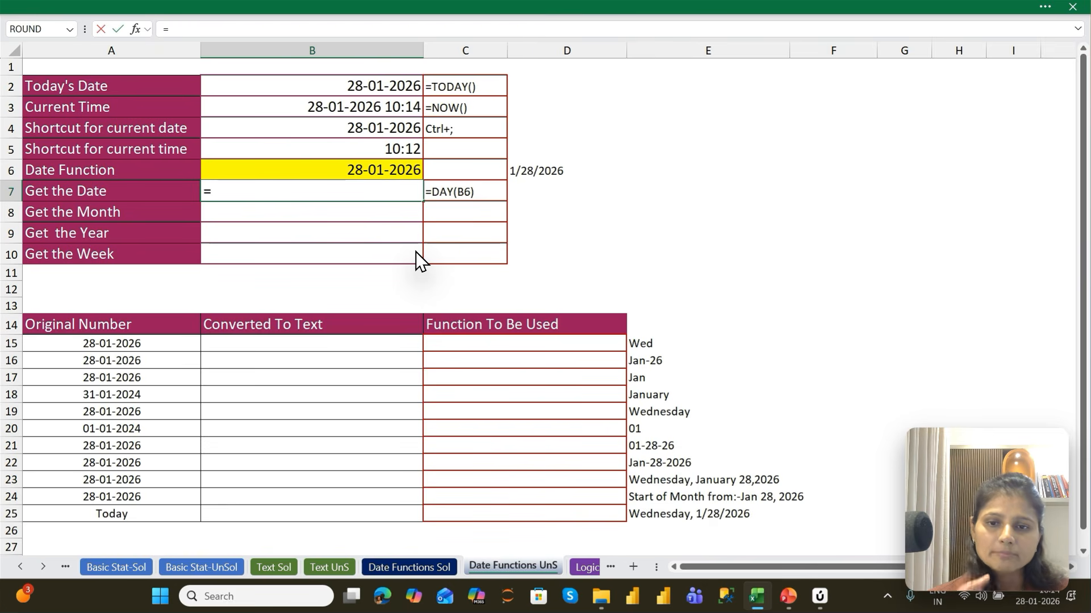
key(Escape)
Step: Extract the month number from B6 with =MONTH(B6) in B8, beside Get the Month
key(Down)
text(=mon)
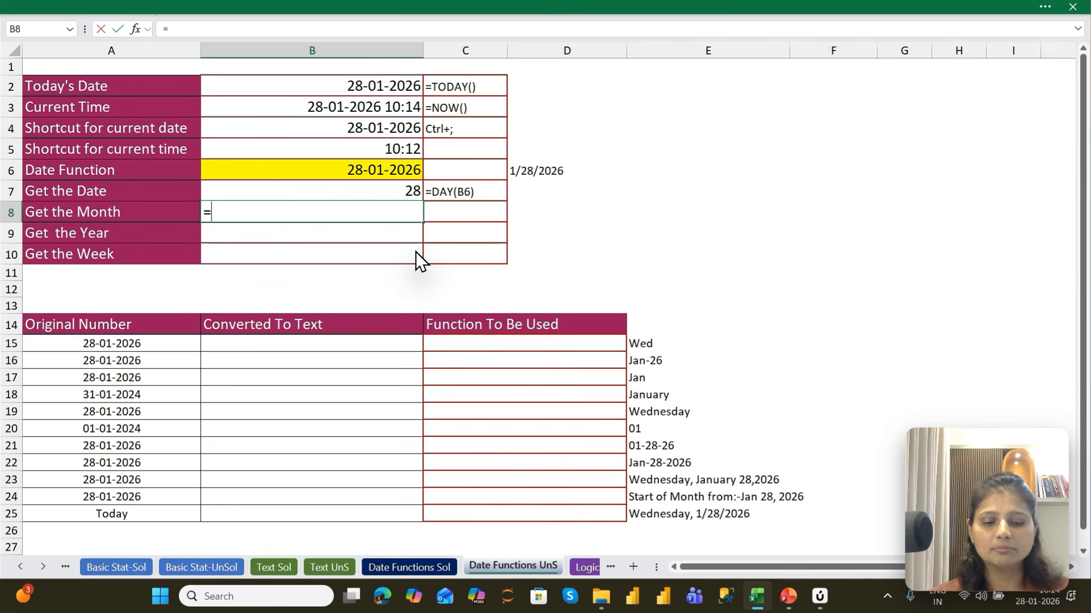
key(Tab)
key(Up)
key(Up)
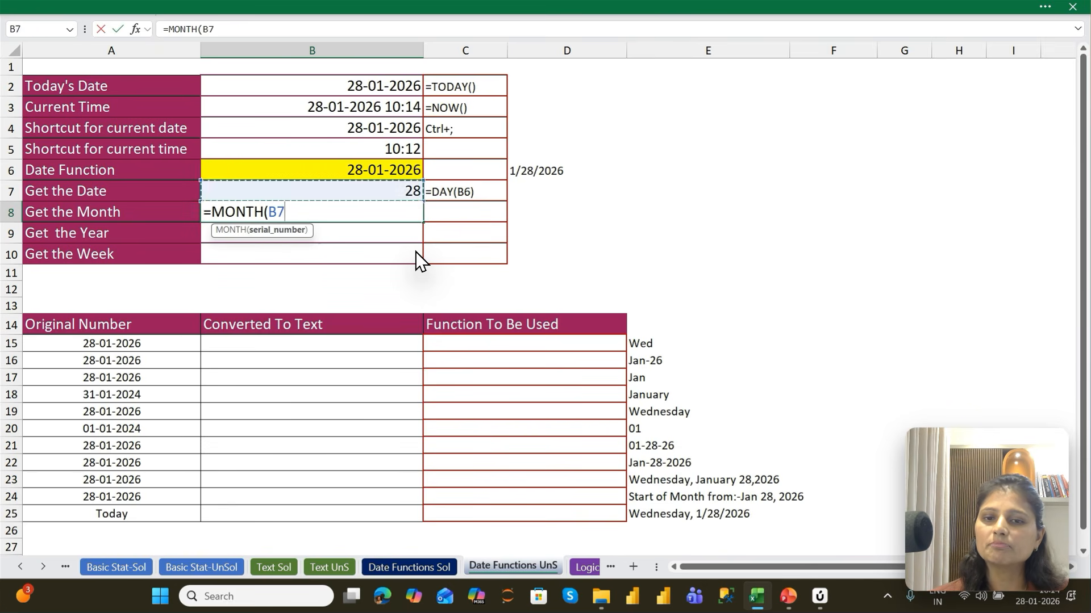
key(Return)
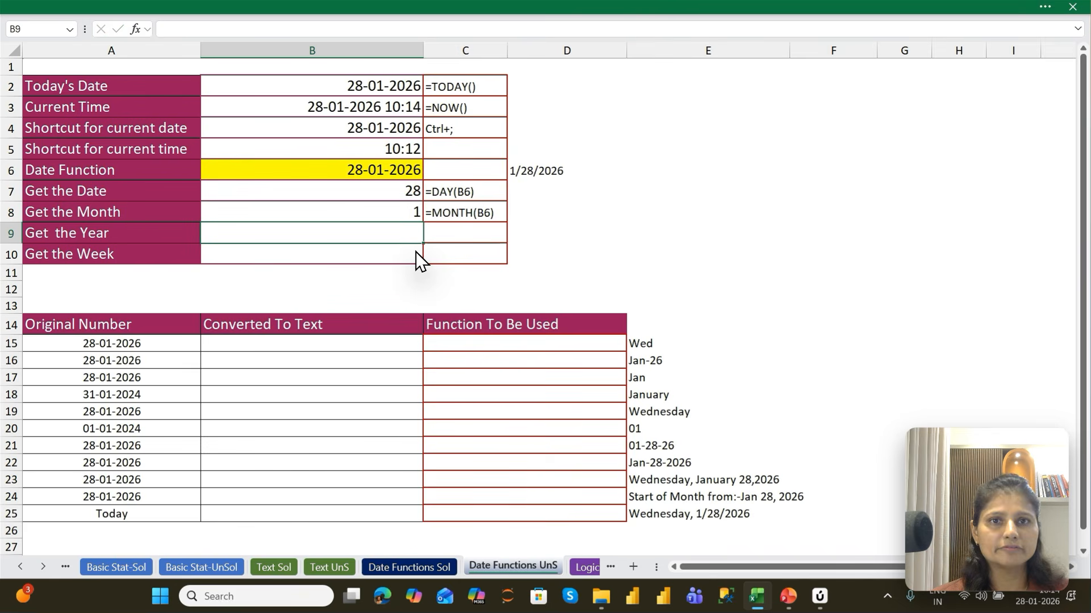
Step: Extract the year from B6 with =YEAR(B6) in B9, beside Get the Year
text(=yea)
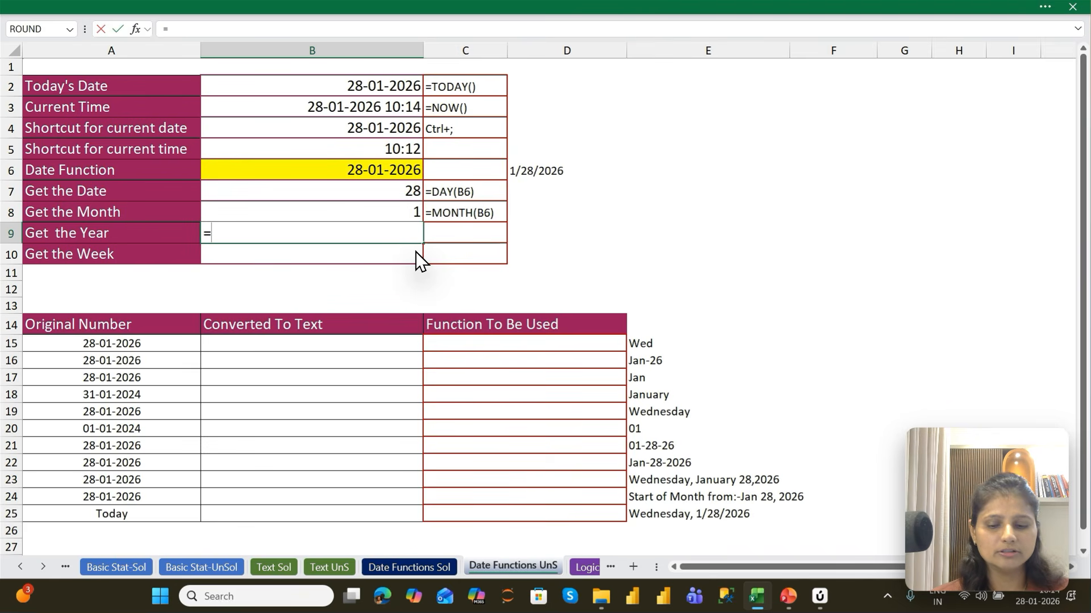
key(Tab)
key(Up)
key(Up)
key(Up)
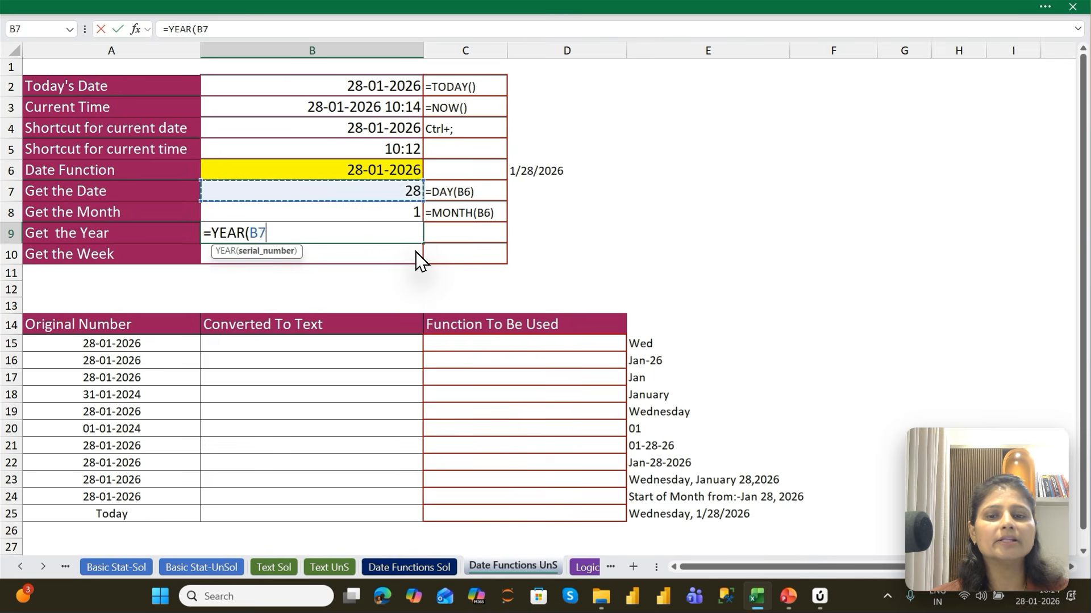
key(Return)
Step: Get the weekday number of the date in B6 with =WEEKDAY(B6) in B10, beside Get the Week
text(=wee)
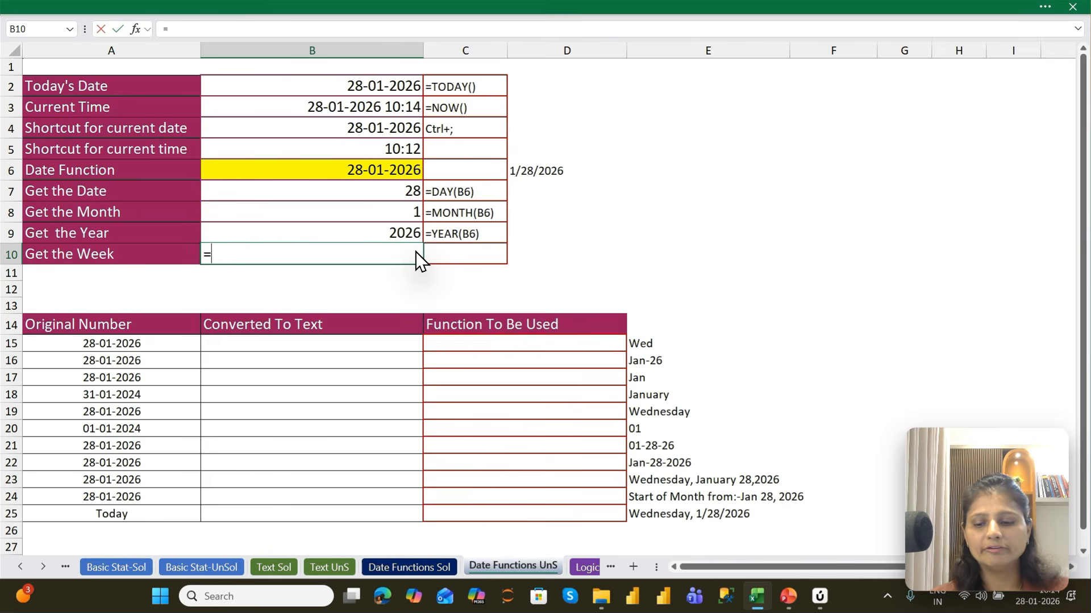
key(Tab)
key(Up)
key(Up)
key(Up)
key(Up)
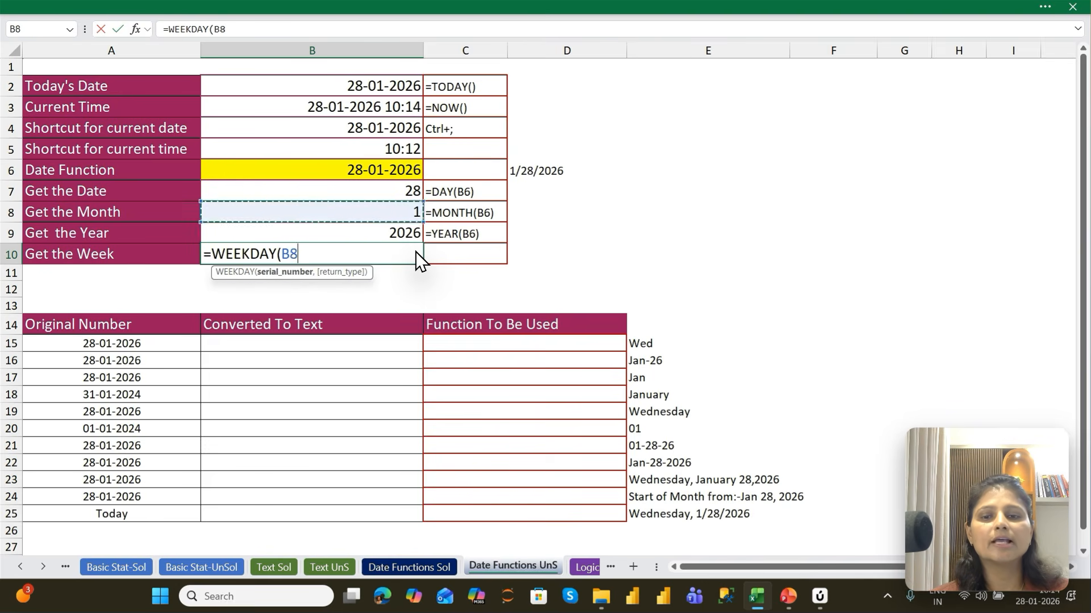
key(Return)
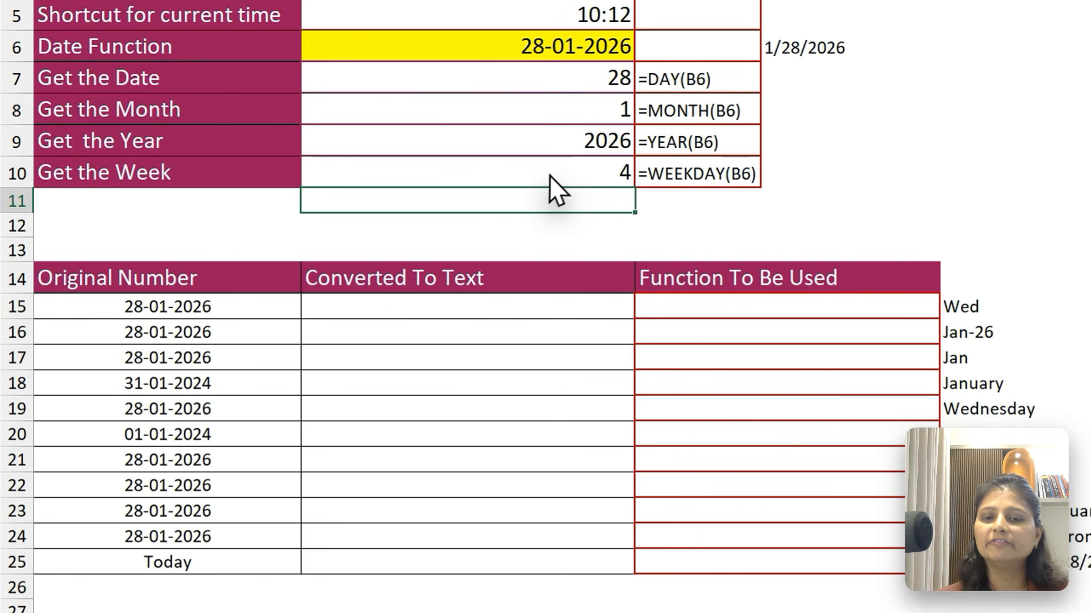
click(371, 254)
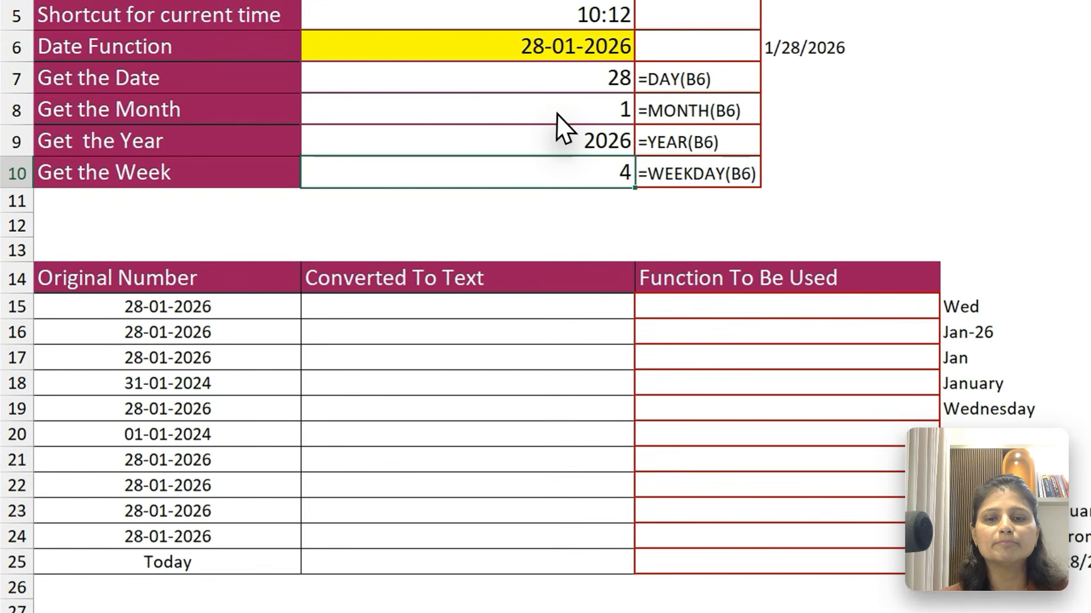
click(370, 218)
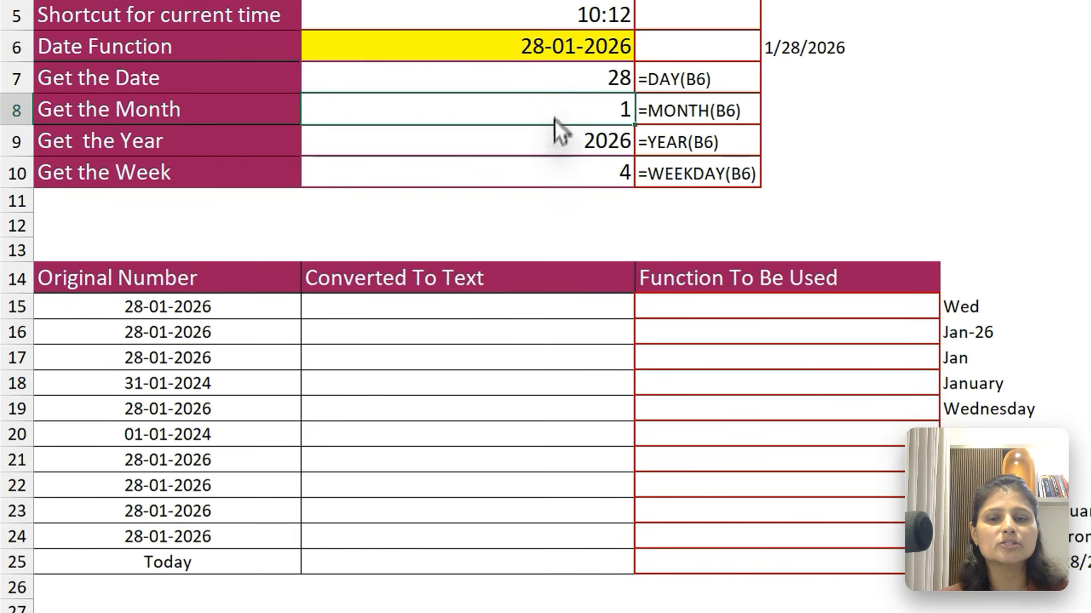
Step: Convert the date in A15 to its day number as text with =TEXT(A15,"d") in B15, under Converted To Text
click(518, 313)
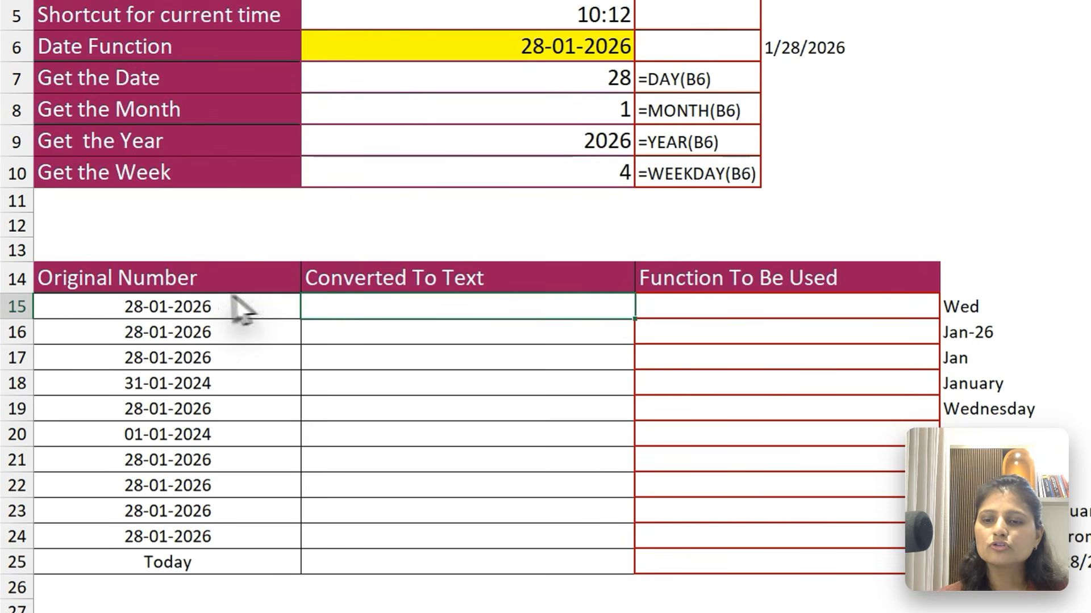
drag(243, 305, 208, 563)
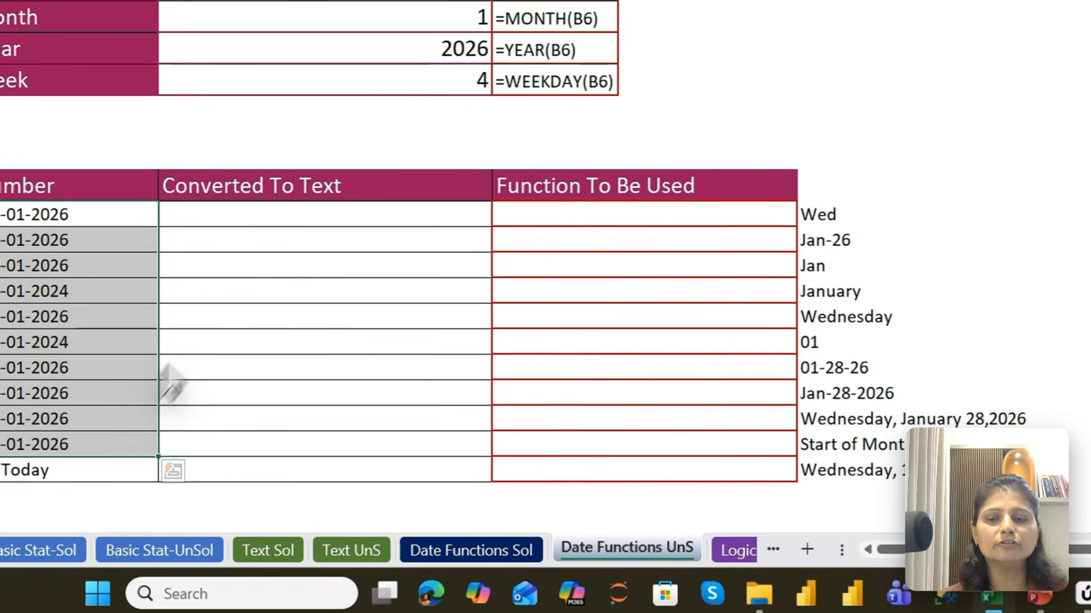
click(418, 205)
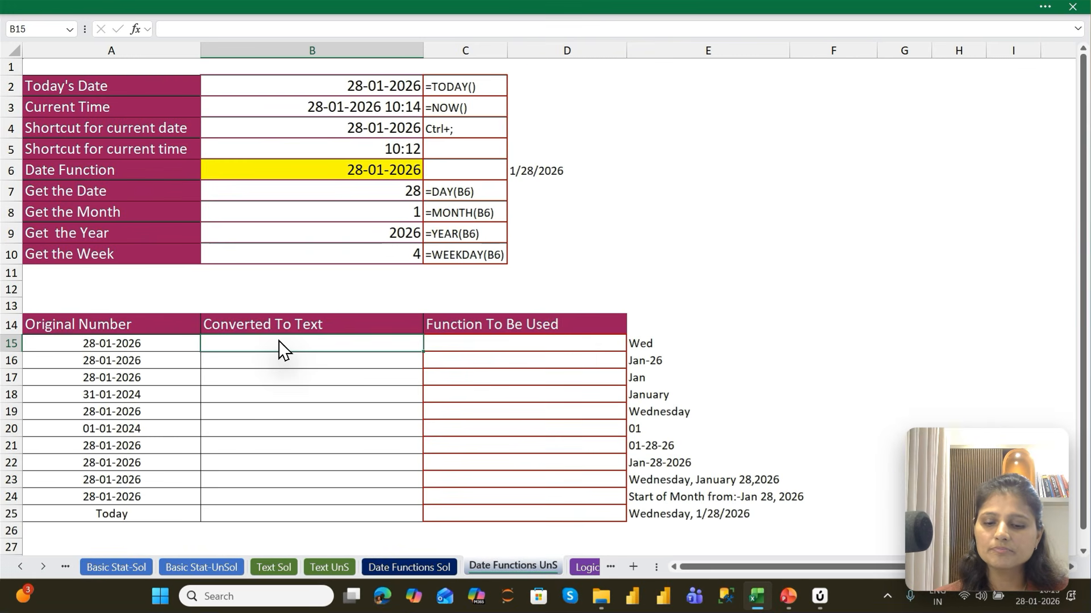
text(=)
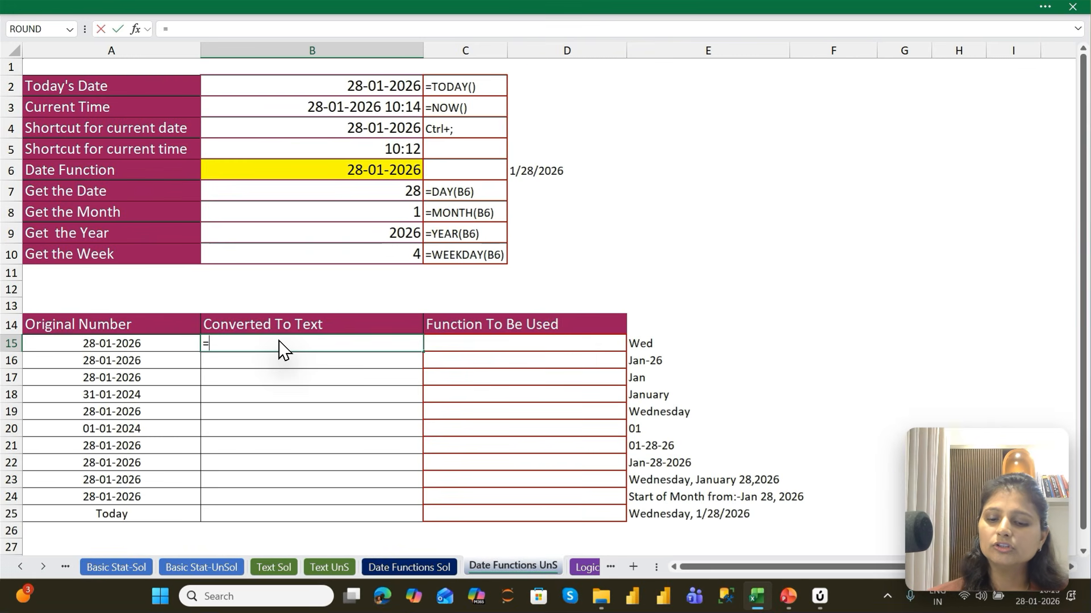
text(Tex)
key(Tab)
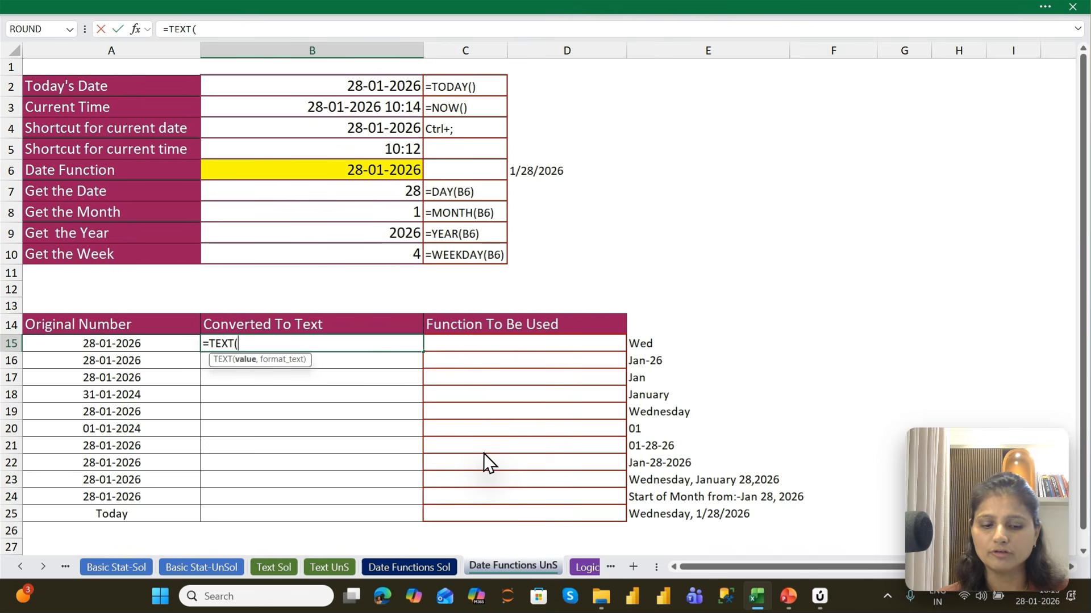
key(Left)
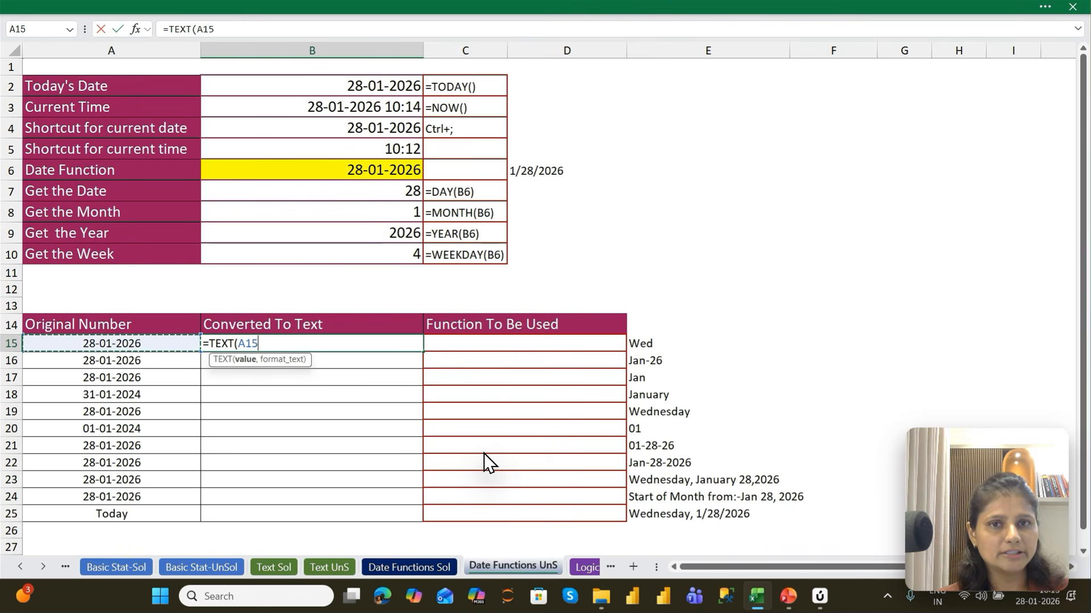
text(,)
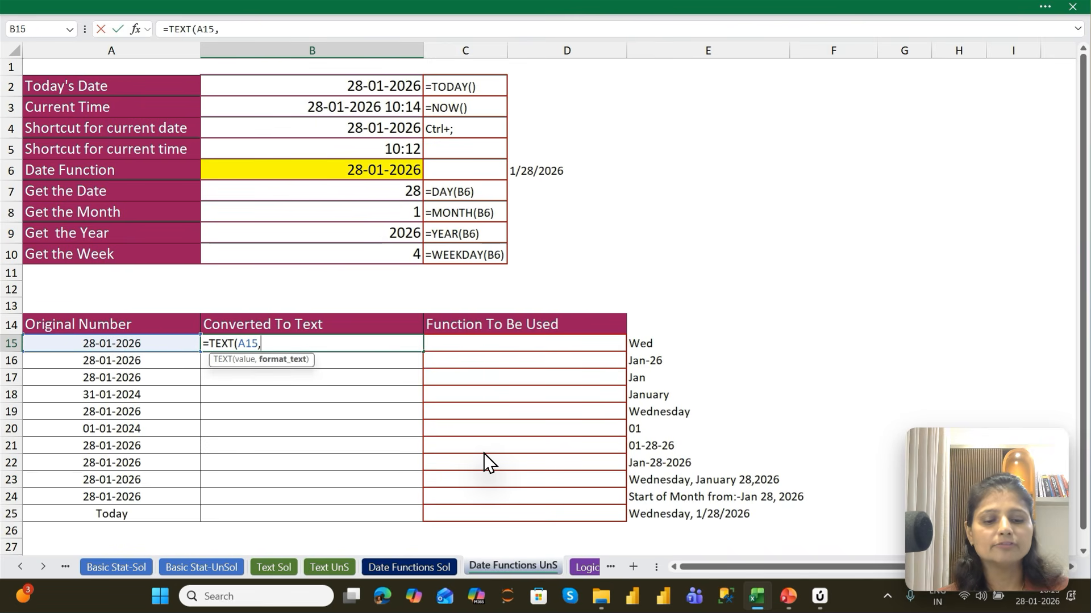
text("d")
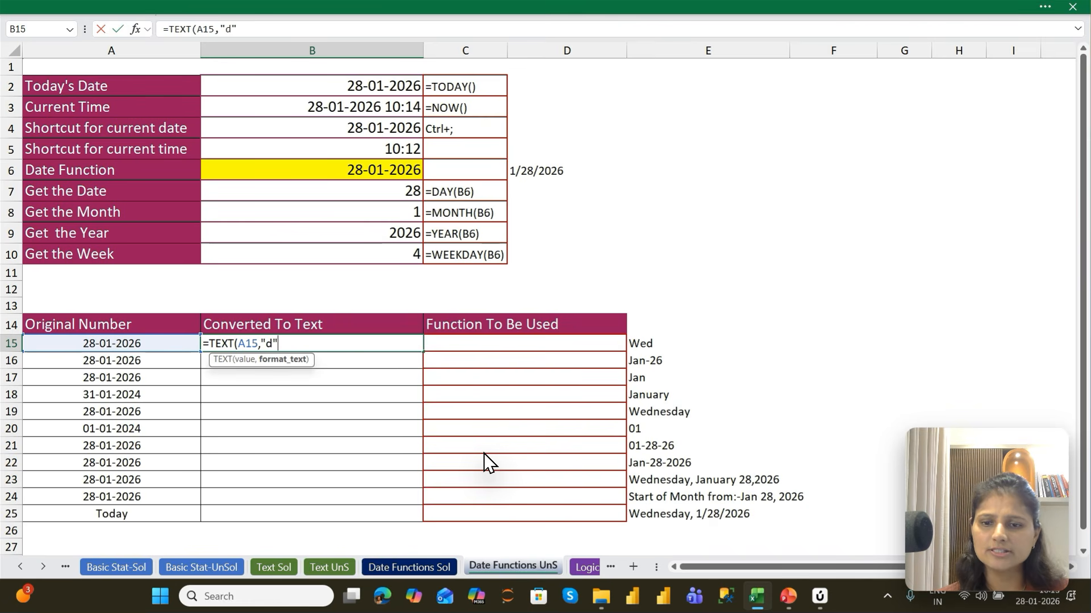
key(Return)
key(Up)
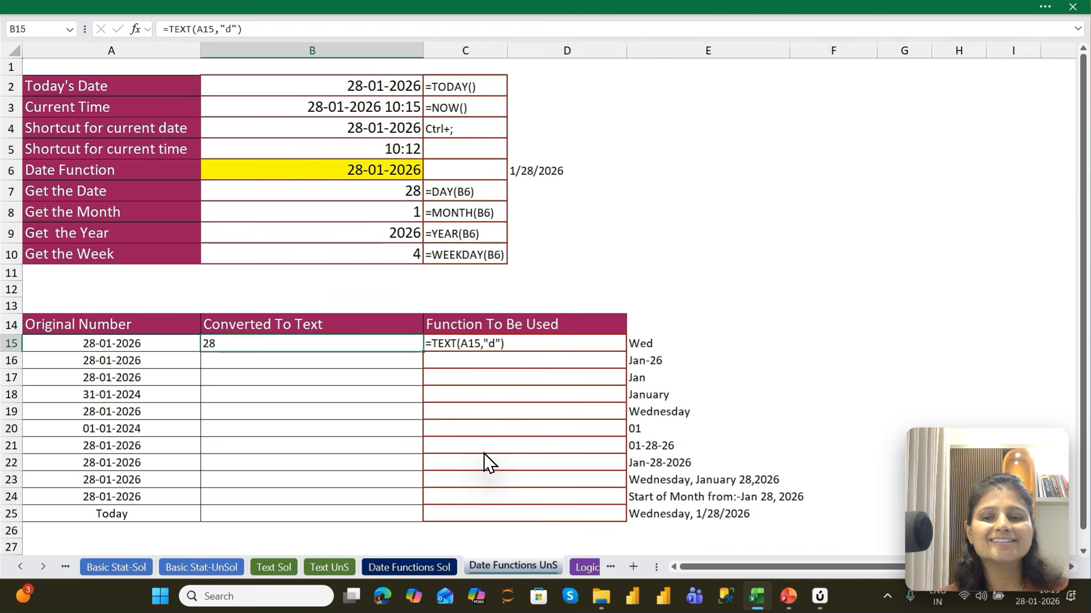
Step: Replace the date in A15 with 1/2/2026 and copy it down into A16
key(Left)
text(1)
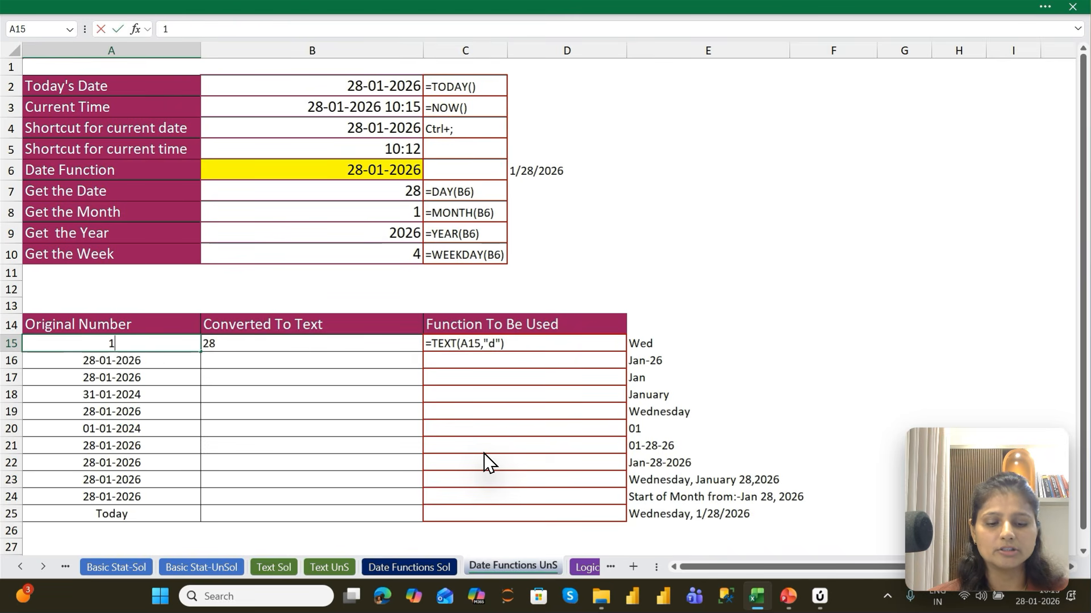
text(/2/2026)
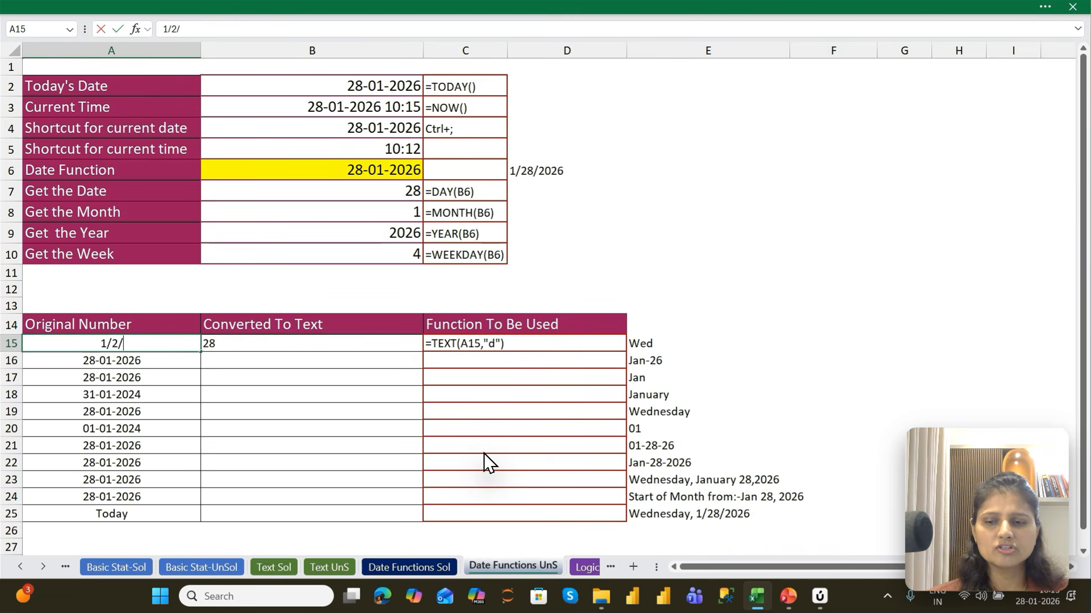
key(Return)
key(Up)
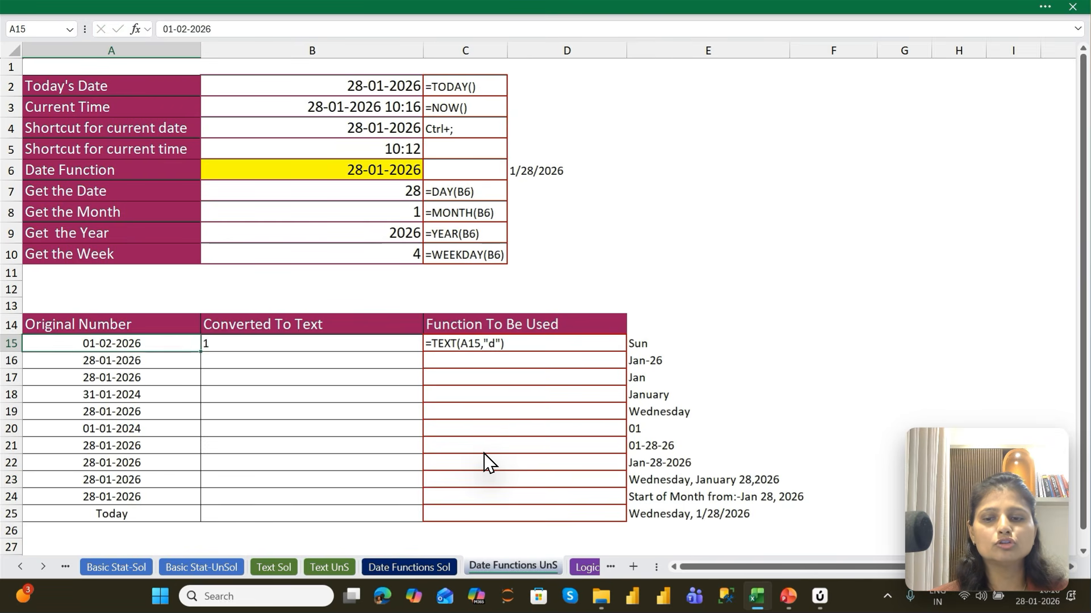
key(Right)
key(Left)
key(Down)
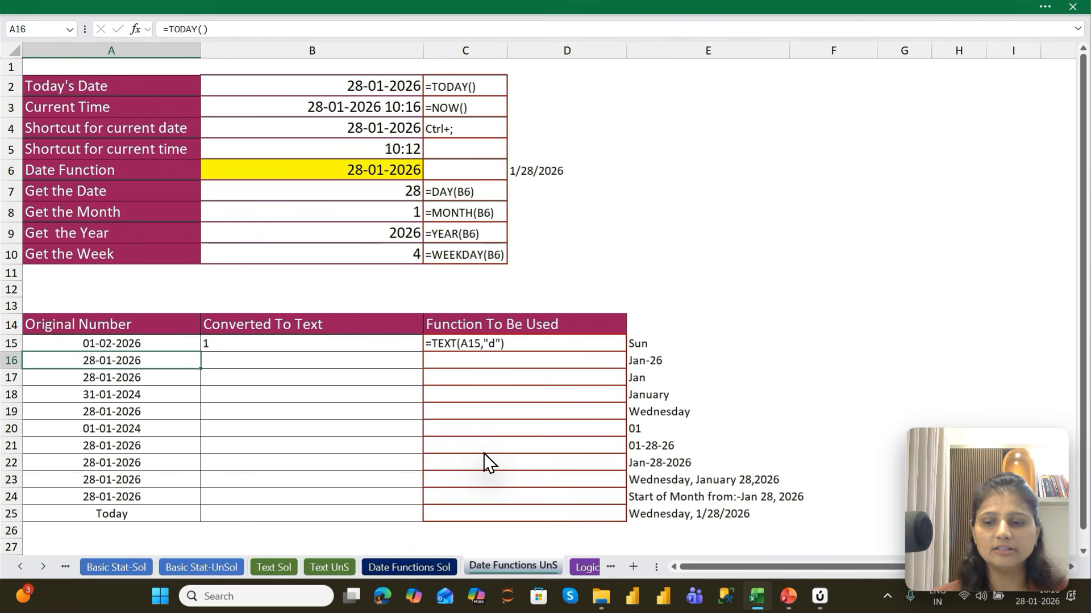
key(ctrl+d)
Step: Copy the TEXT formula from B15 into B16 and change its format code to "dd" for a two-digit day
key(Right)
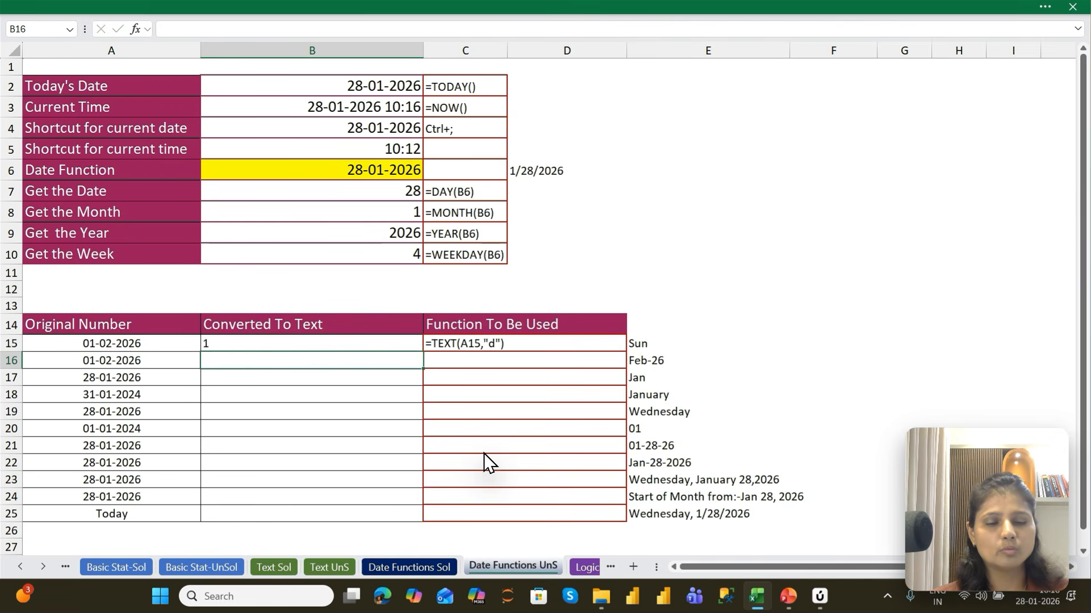
text(=)
key(Escape)
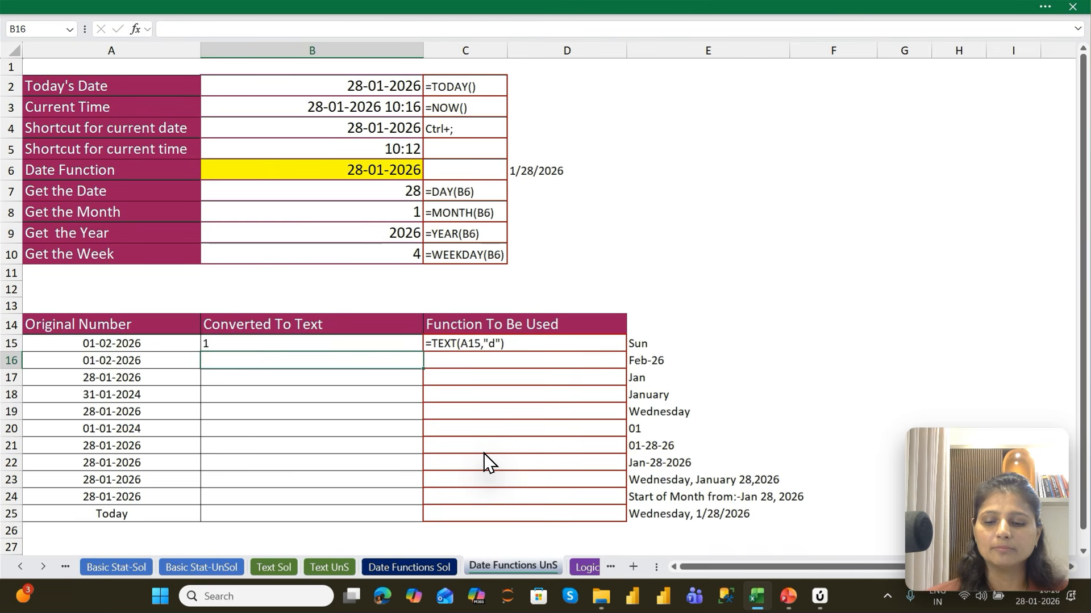
key(ctrl+d)
key(F2)
key(Left)
key(Left)
text(d)
key(Return)
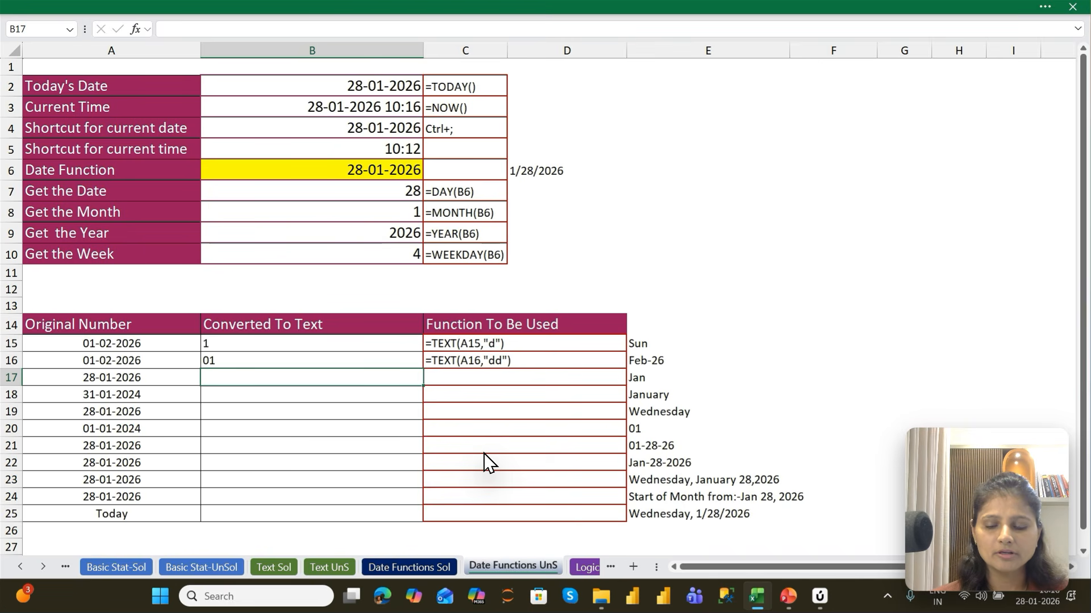
Step: Copy the TEXT formula from B16 into B17 and change its format code to "ddd" for the short weekday name
key(ctrl+d)
key(F2)
key(Left)
key(Left)
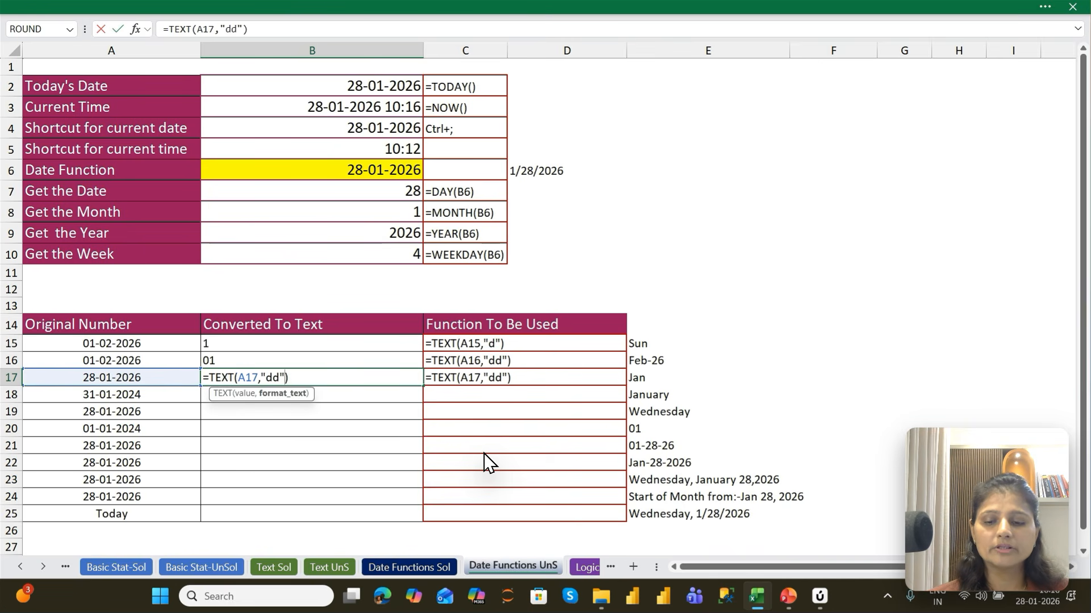
text(d)
key(Return)
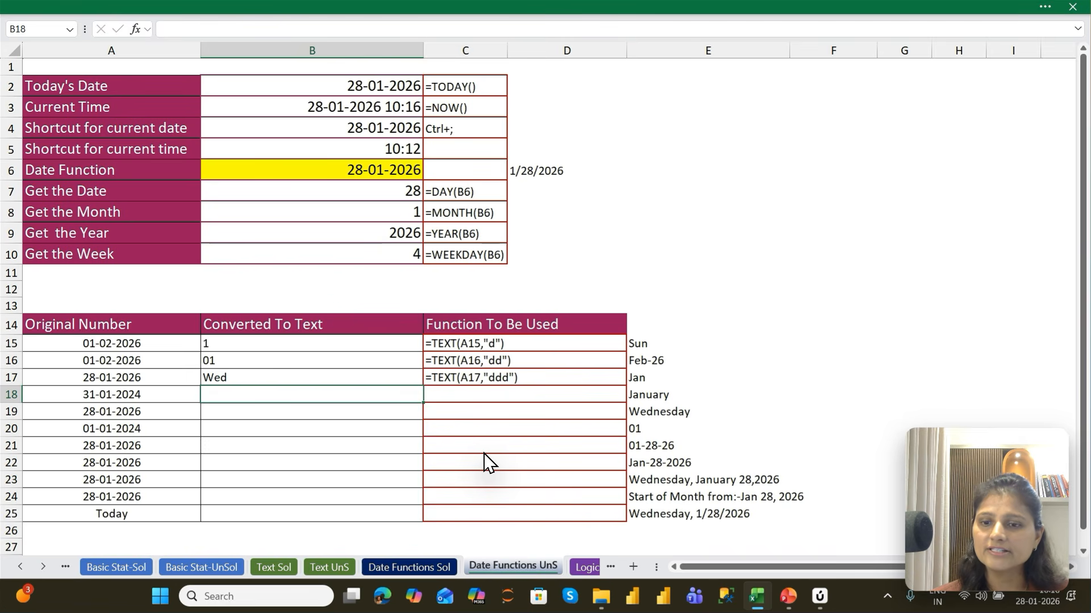
Step: Copy the TEXT formula from B17 into B18 and change its format code to "dddd" for the full weekday name
key(ctrl+d)
key(F2)
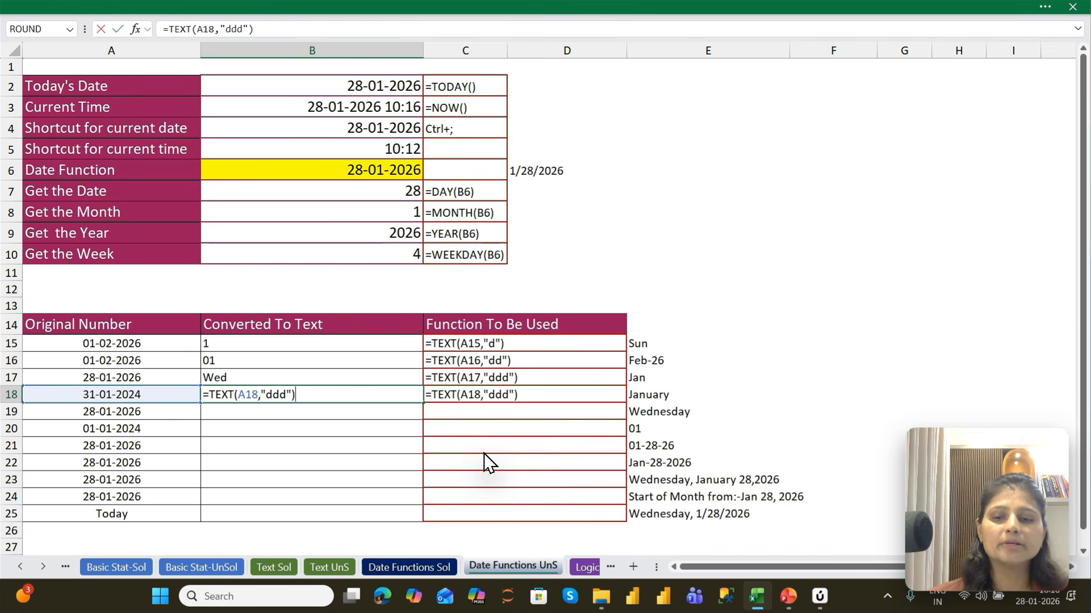
key(Left)
key(Left)
text(d)
key(Return)
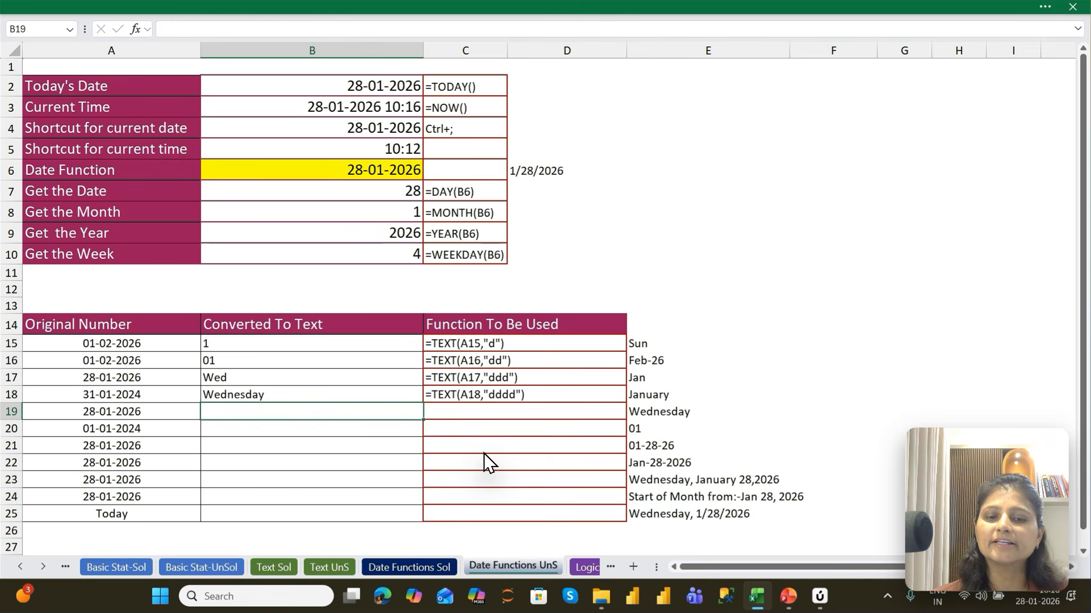
key(Up)
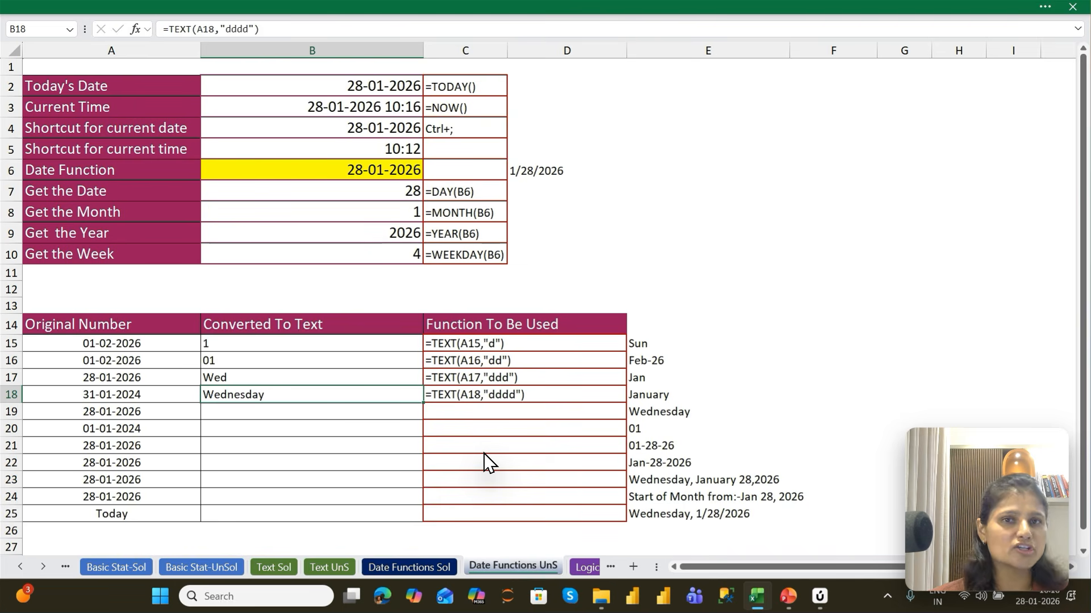
key(Down)
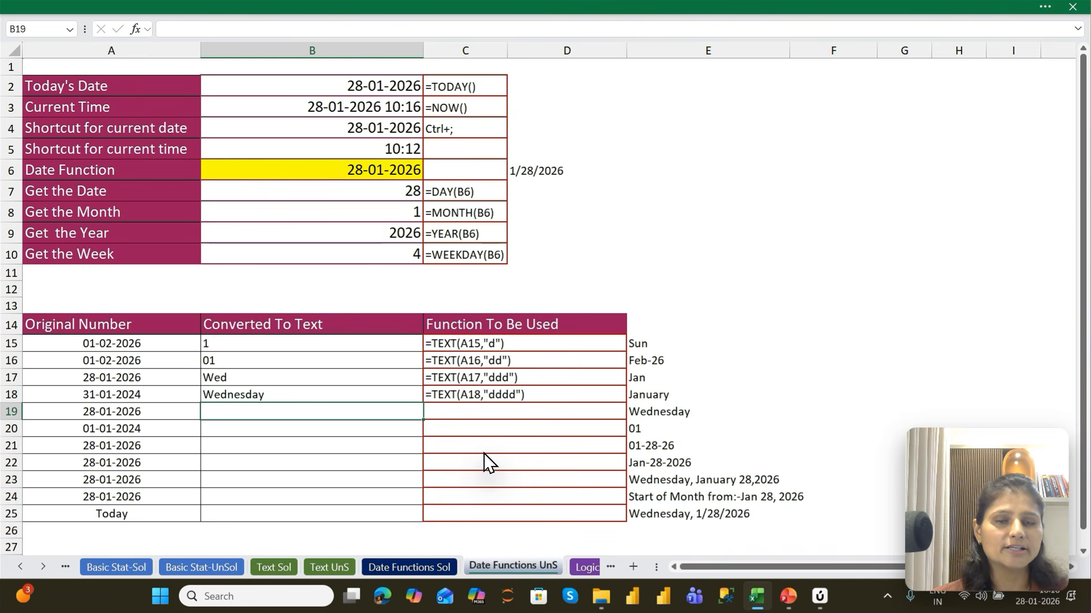
Step: Copy the TEXT formula from B18 into B19 and replace its format code with "m" for the month number
key(ctrl+d)
key(F2)
key(Left)
key(Left)
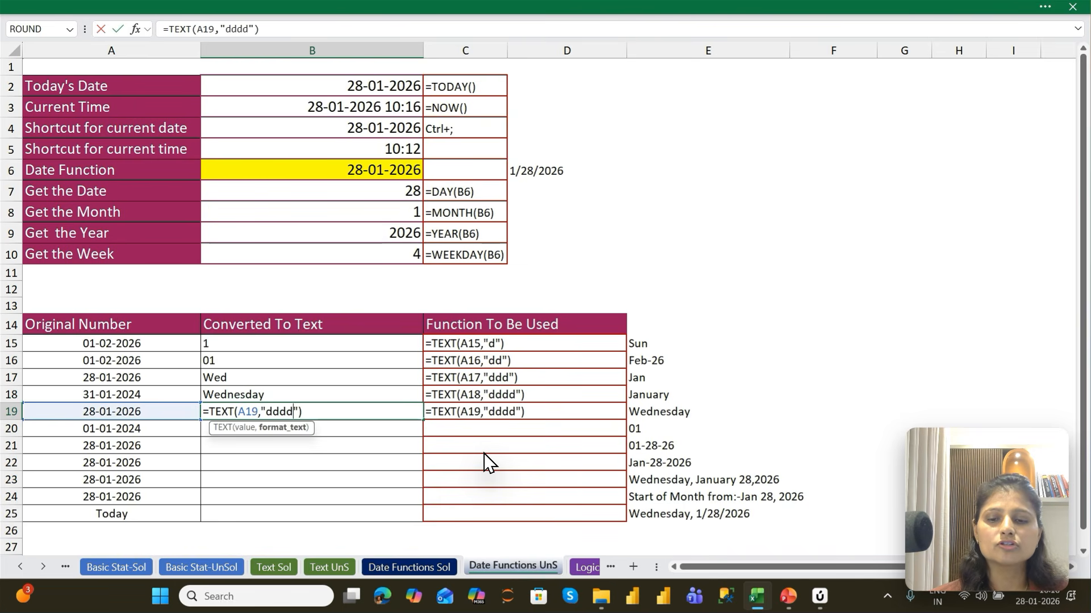
key(shift+Left)
key(shift+Left)
key(shift+Left)
key(shift+Left)
key(BackSpace)
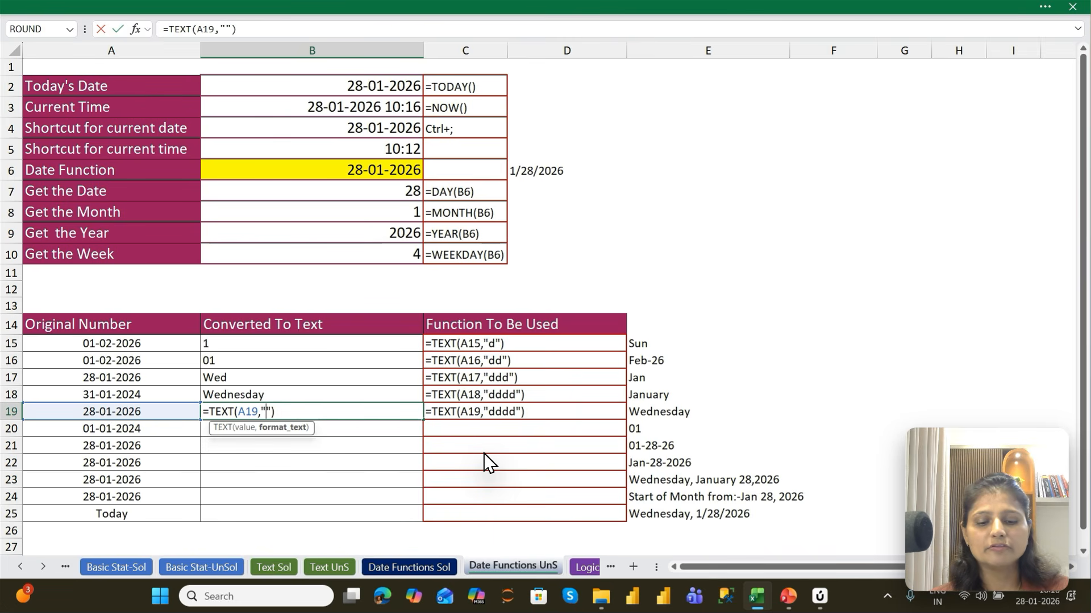
text(m)
key(Return)
Step: Copy the TEXT formula from B19 into B20 and change its format code to "mm" for a two-digit month
key(ctrl+d)
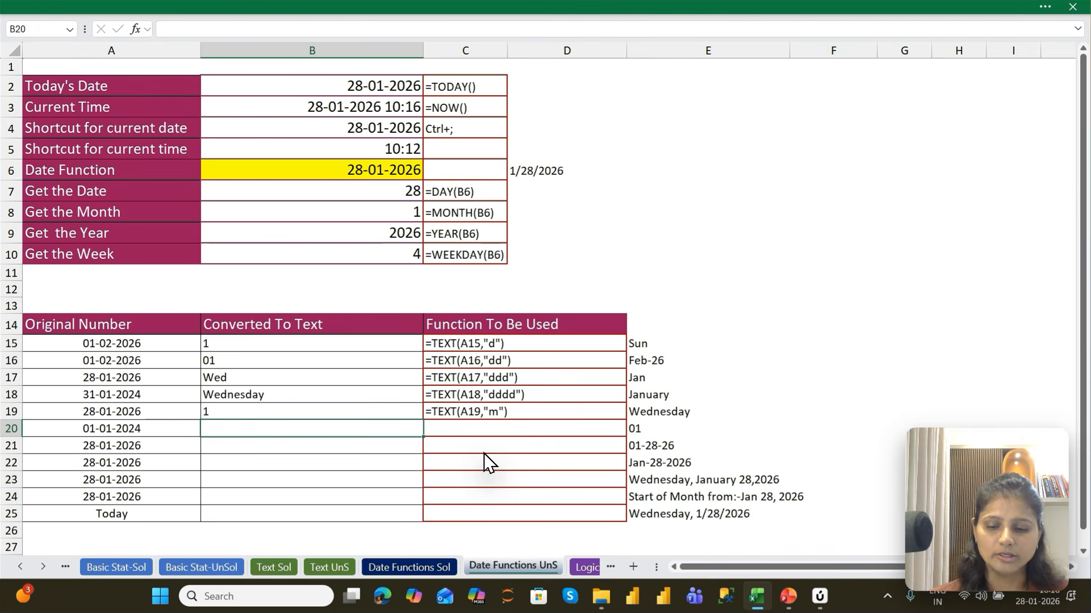
key(F2)
key(Left)
key(Left)
text(m)
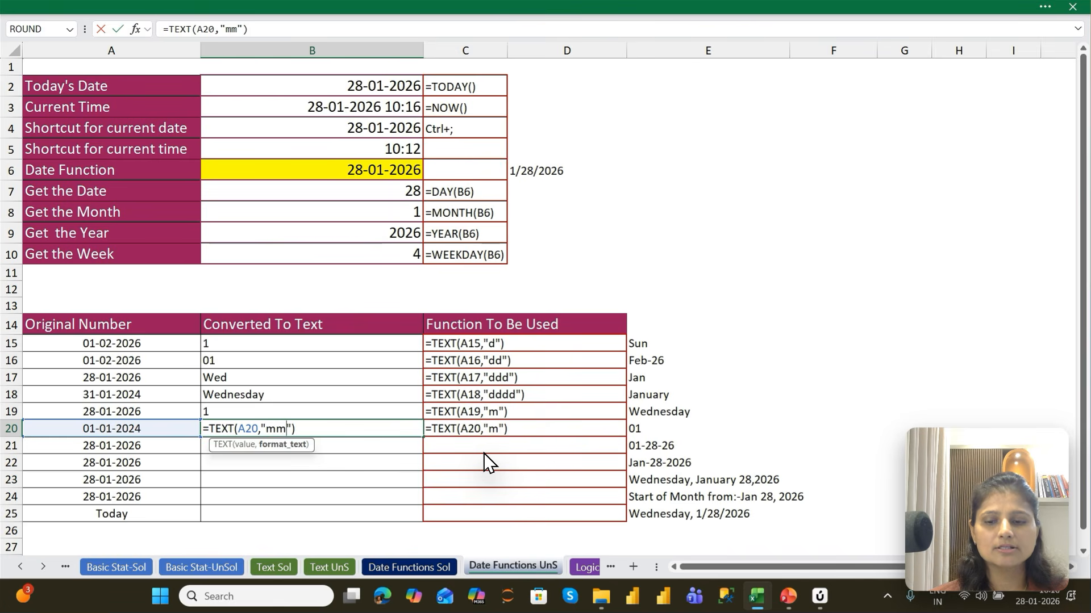
key(Return)
Step: Copy the TEXT formula from B20 into B21 and change its format code to "mmm" for the short month name
key(ctrl+d)
key(F2)
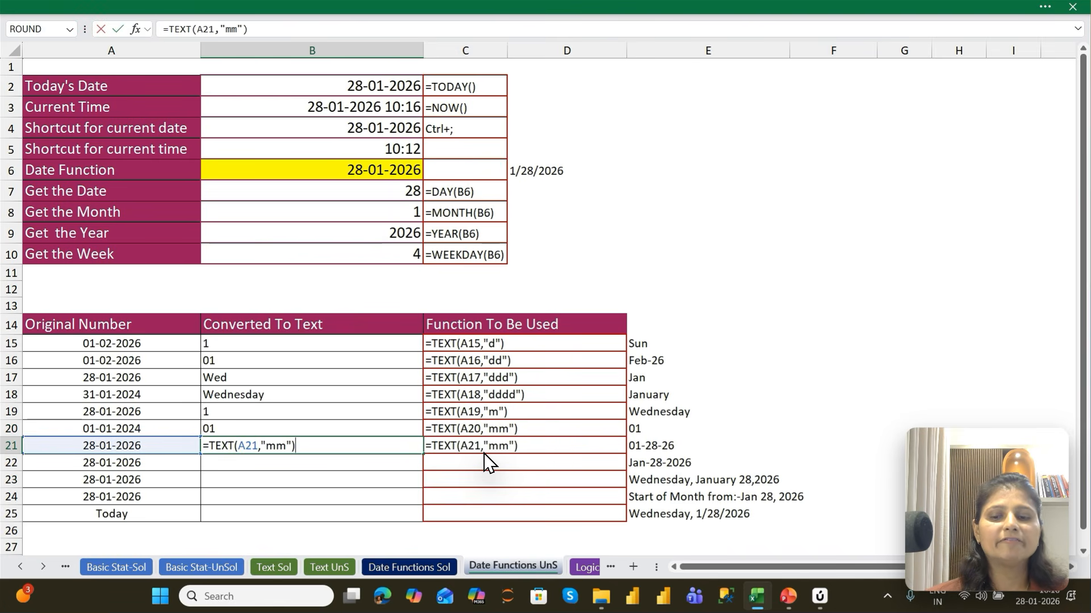
key(Left)
key(Left)
text(m)
key(Return)
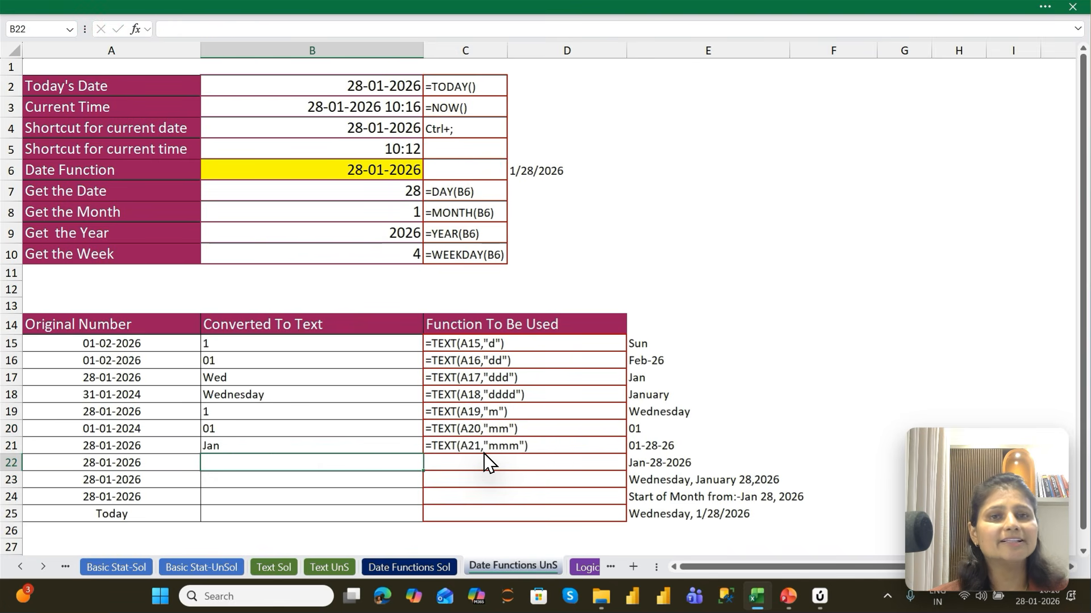
Step: Copy the TEXT formula from B21 into B22 and change its format code to "mmmm" for the full month name
key(ctrl+d)
key(F2)
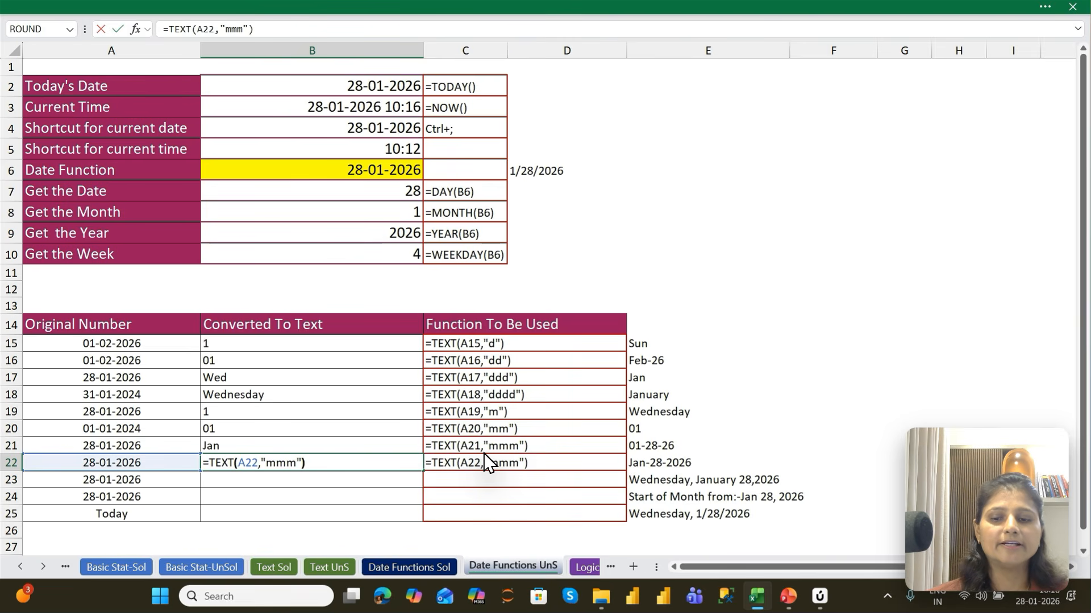
key(Left)
key(Left)
key(ctrl+Return)
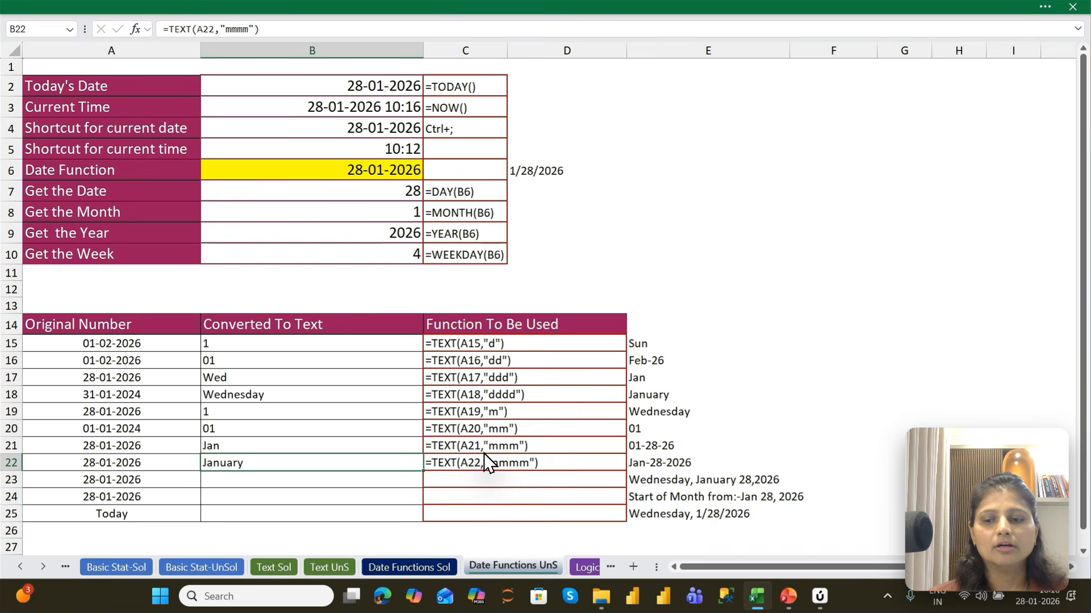
key(Down)
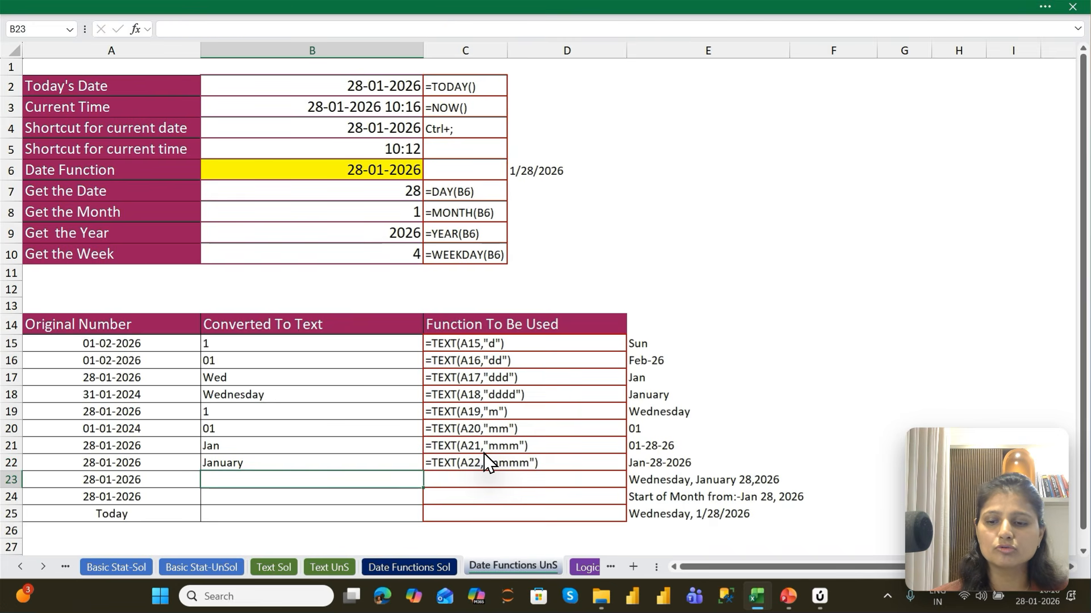
Step: Copy the TEXT formula from B22 into B23 and replace its format code with "y" for the year
key(ctrl+d)
key(F2)
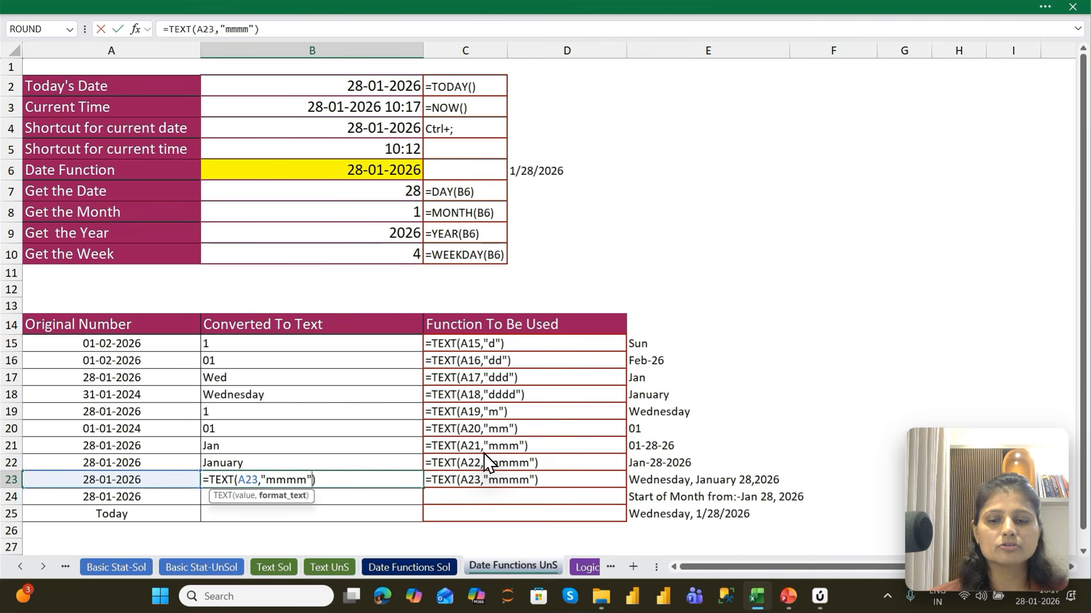
key(Left)
key(Left)
key(shift+Left)
key(shift+Left)
key(shift+Left)
key(shift+Left)
text(y)
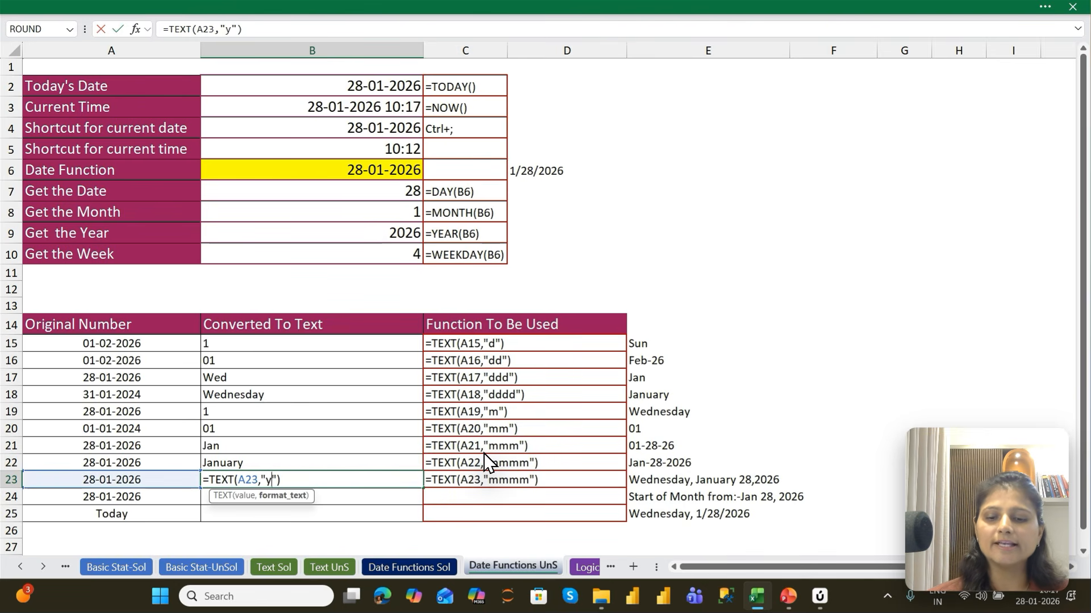
key(Return)
key(Up)
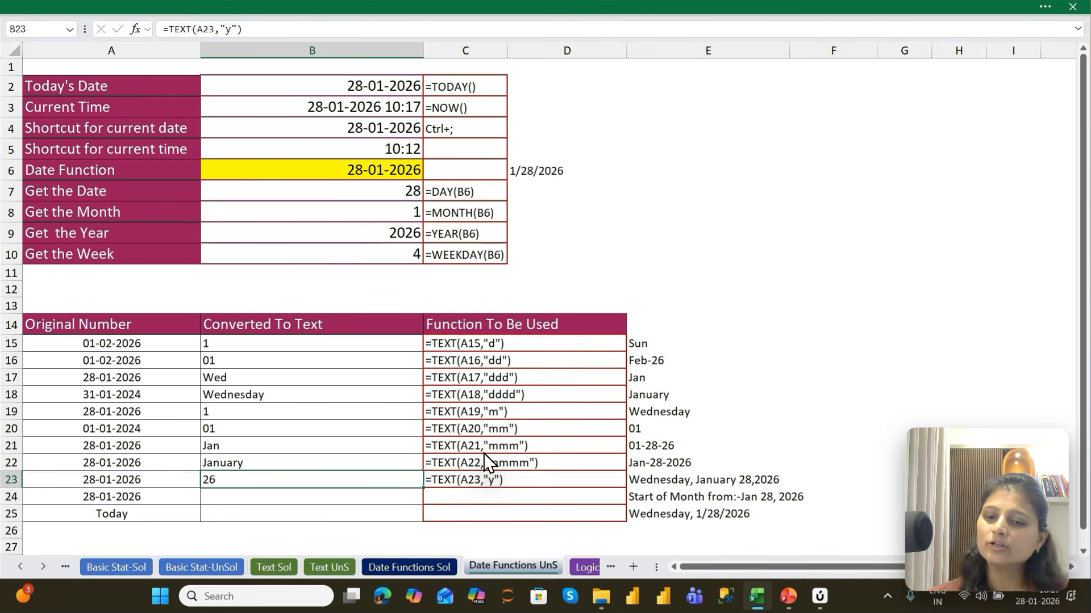
Step: Change the format code of the TEXT formula in B23 to "yy"
key(F2)
key(Left)
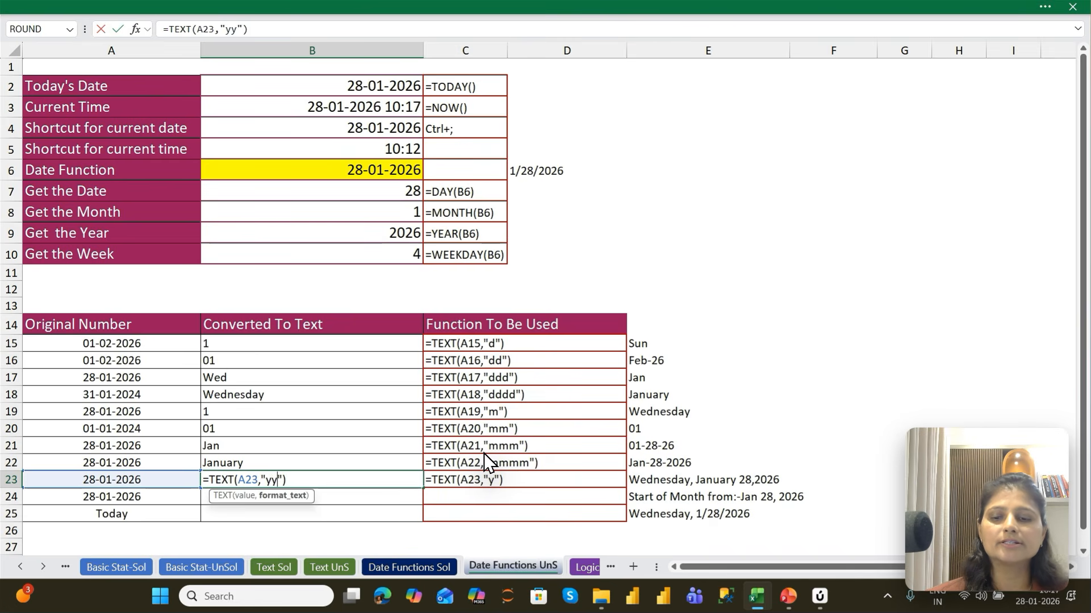
text(y)
key(Return)
key(Up)
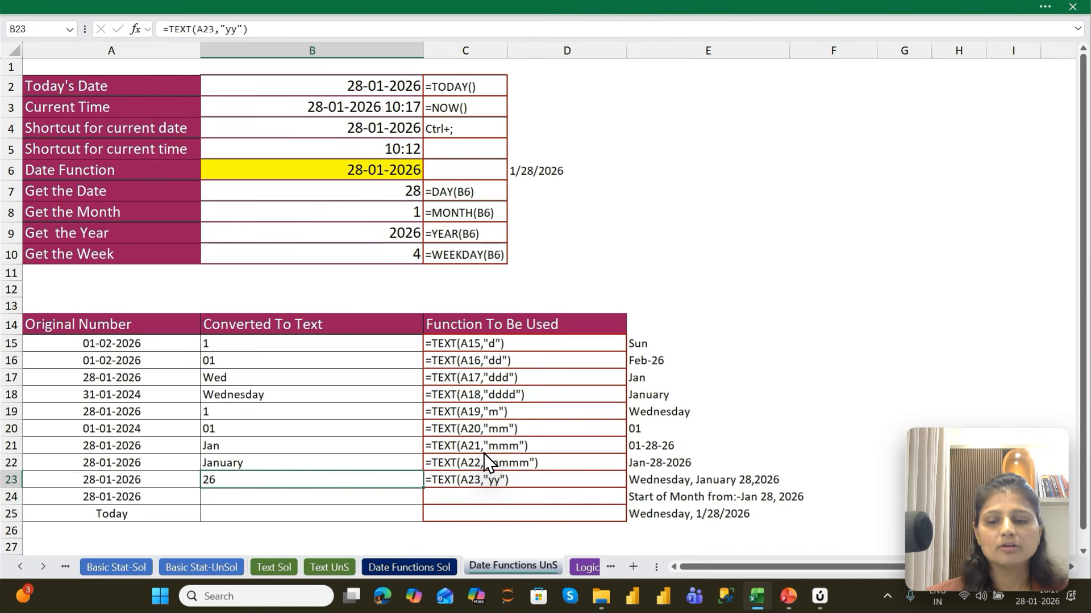
Step: Extend the format code of the TEXT formula in B23 to "yyy"
key(F2)
key(Left)
text(y)
key(Return)
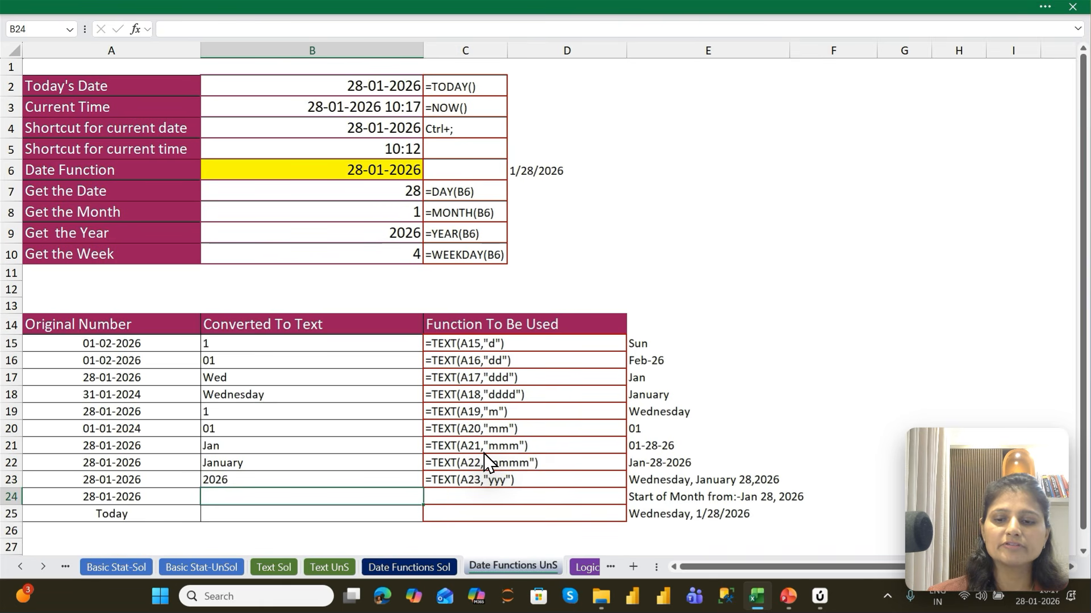
Step: Change the format code of the TEXT formula in B23 to "yyyy" for the four-digit year
key(Up)
key(F2)
key(Left)
text(y)
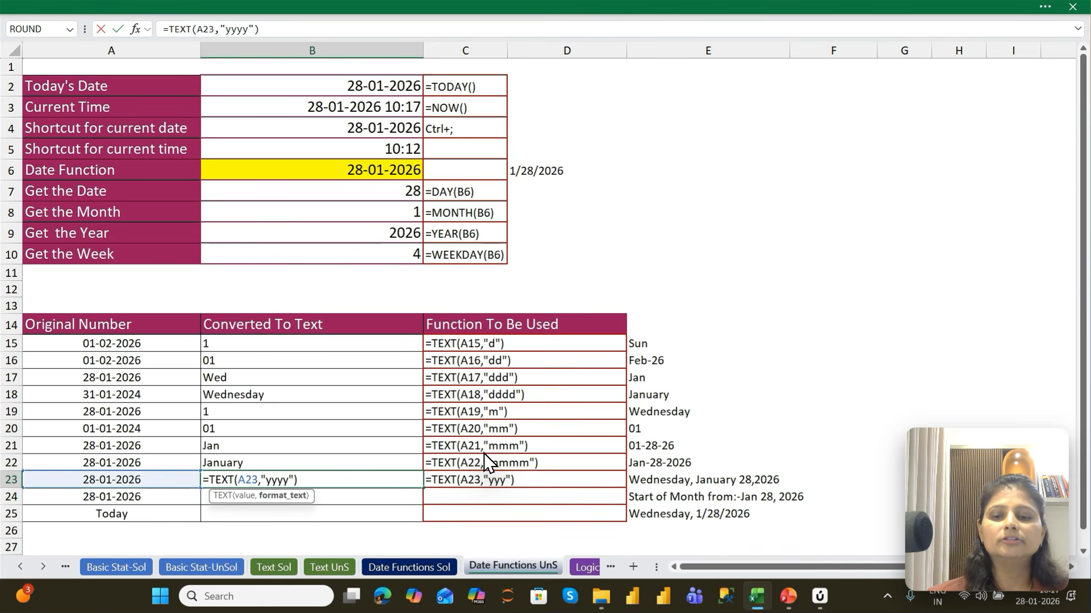
key(Return)
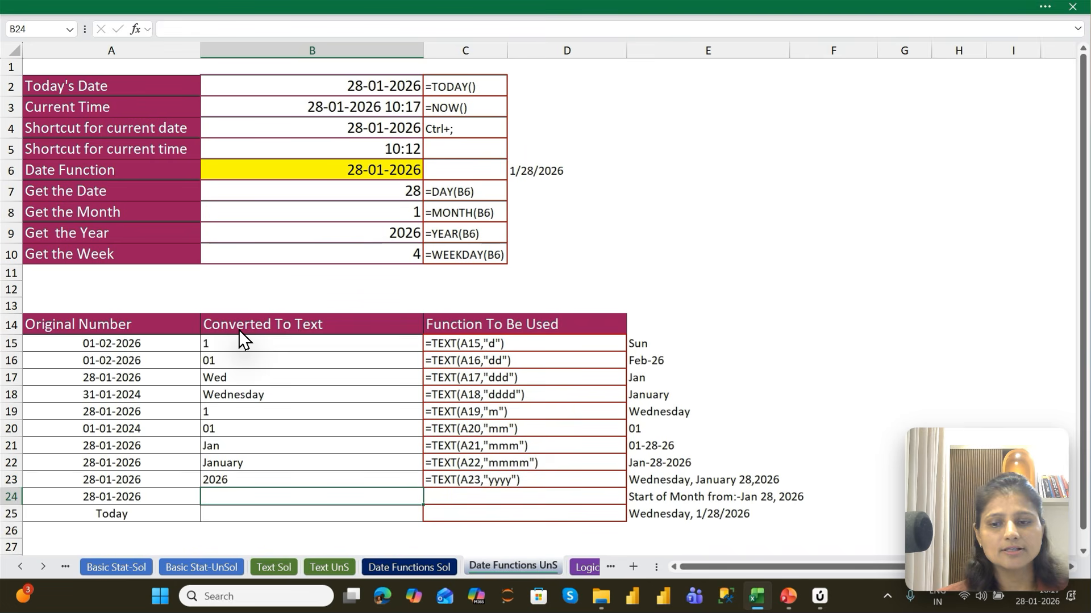
key(Up)
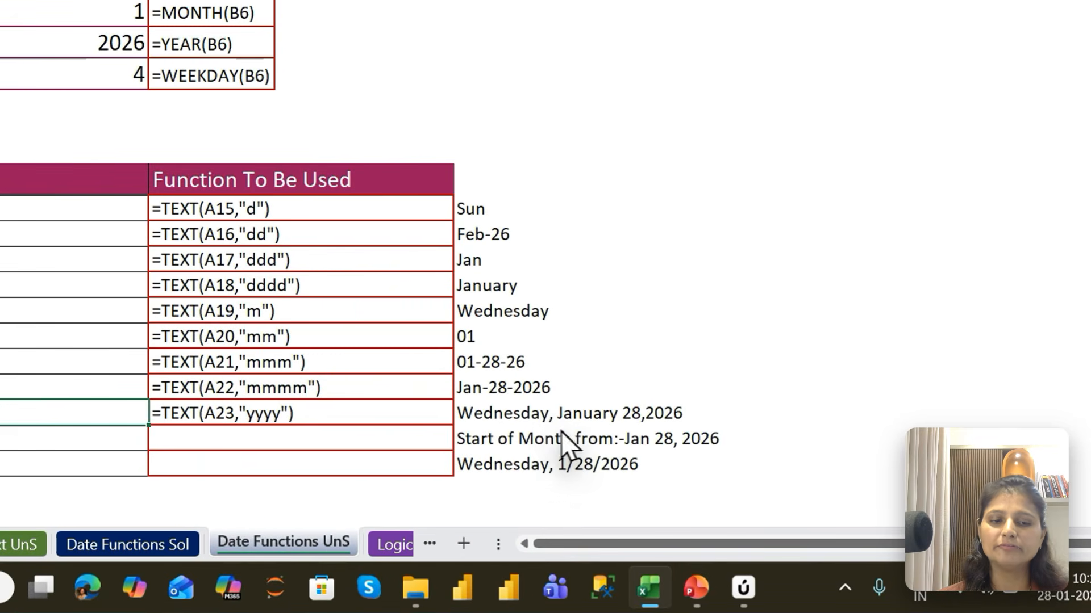
Step: Replace the formula in B23 with =TEXT(A23,"dddd, mmmm dd,yyyy") to match the long date text in E23
click(691, 483)
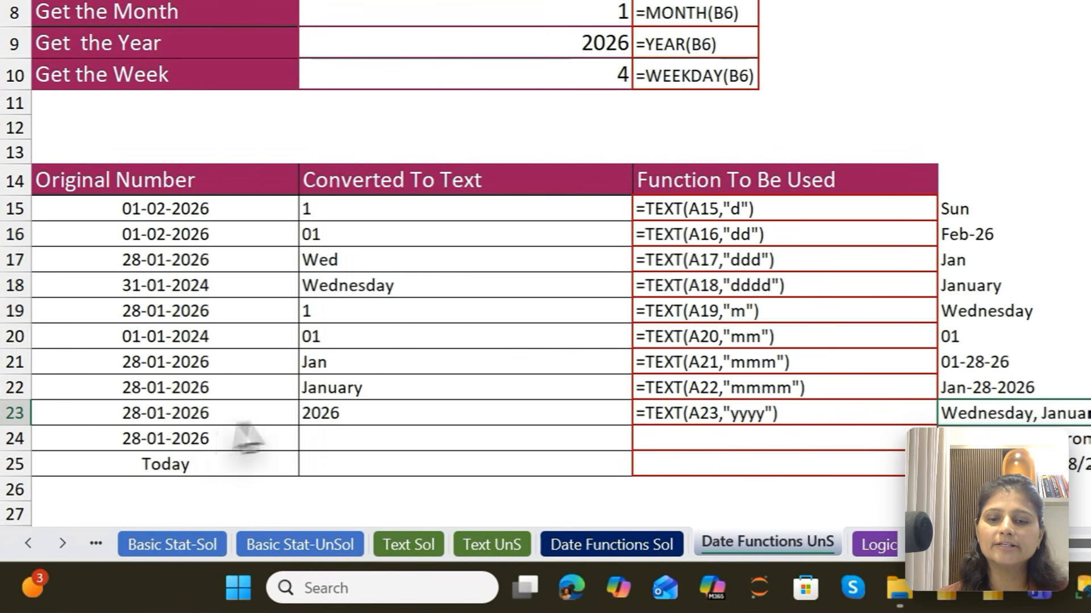
click(342, 421)
text(=Tex)
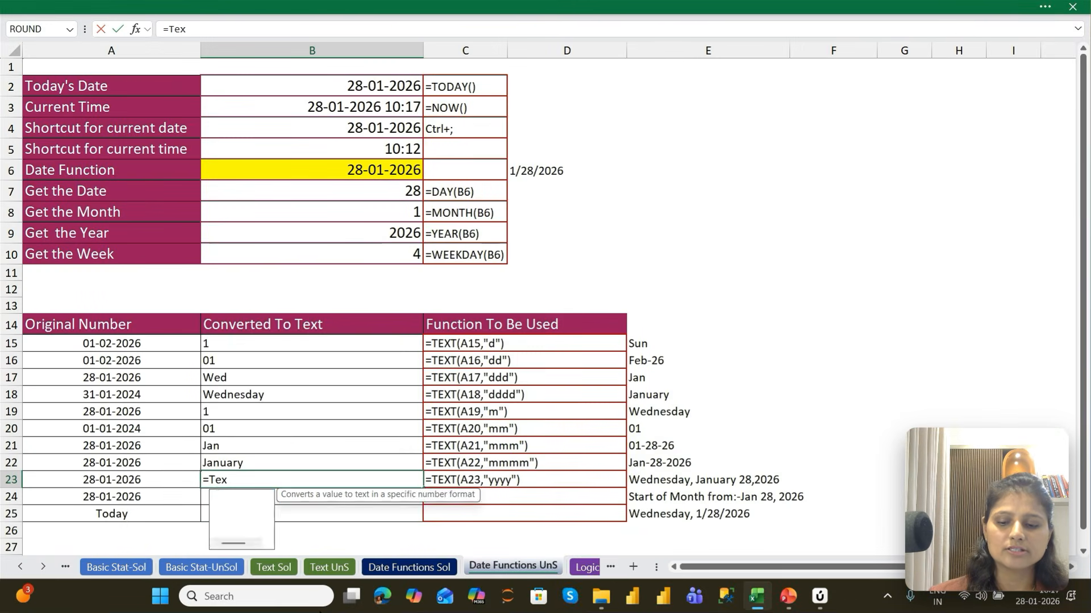
key(Tab)
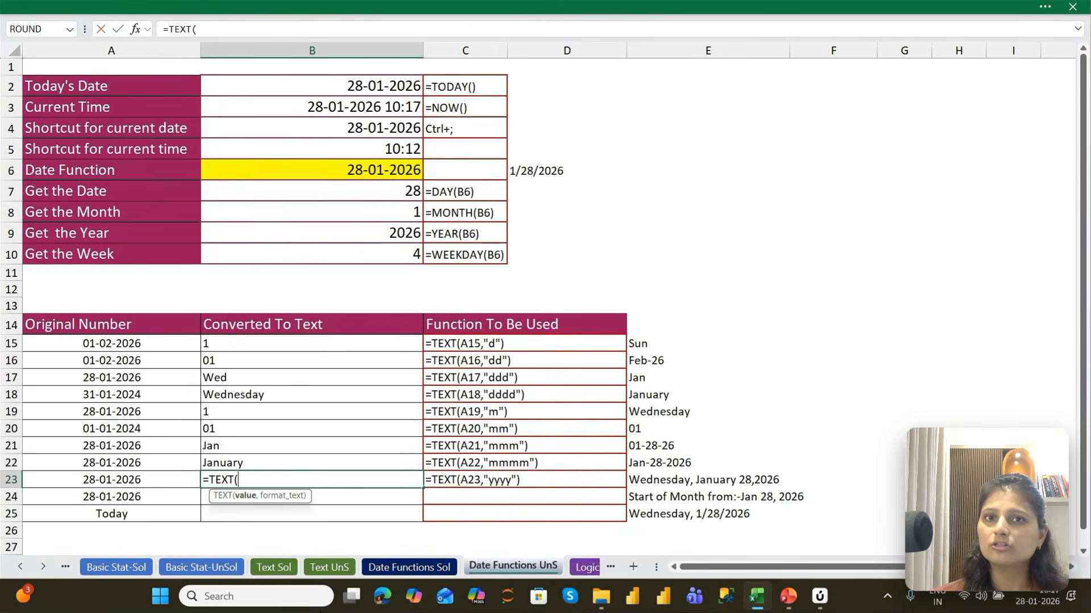
key(Left)
text(,)
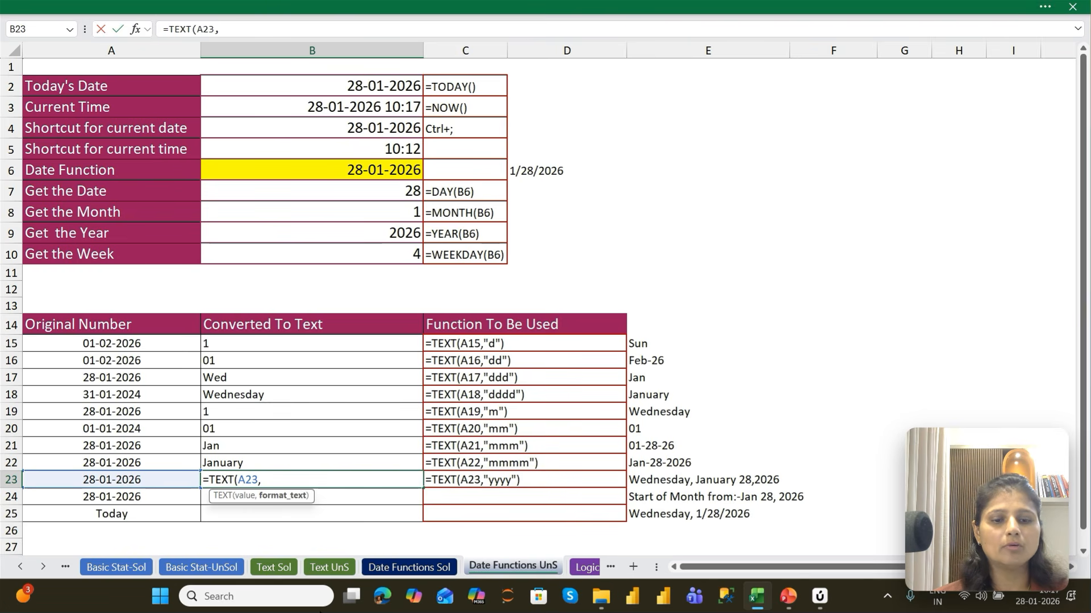
text(")
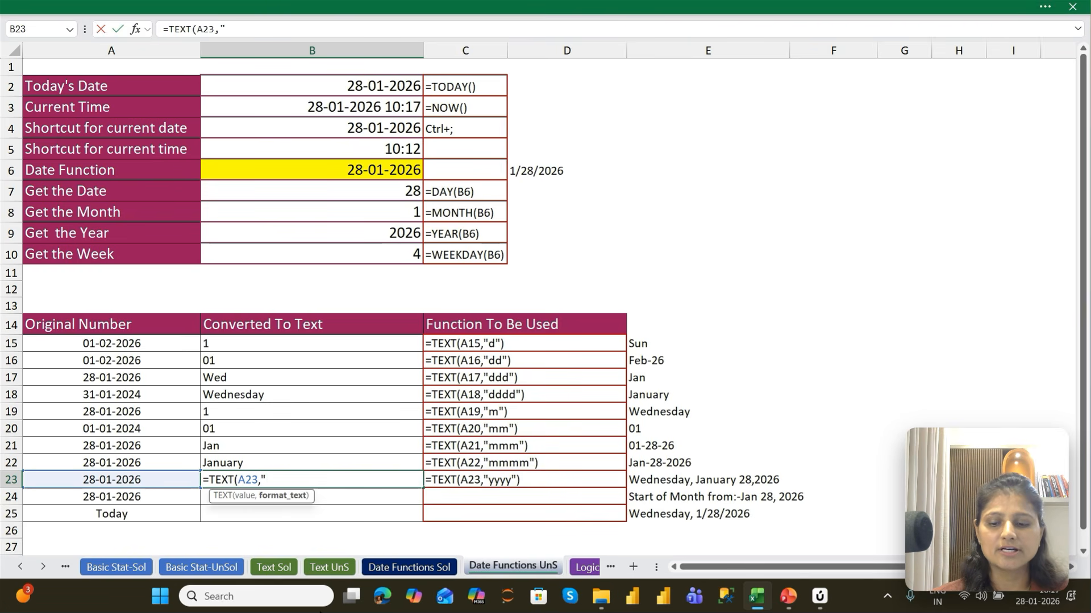
text(dddd)
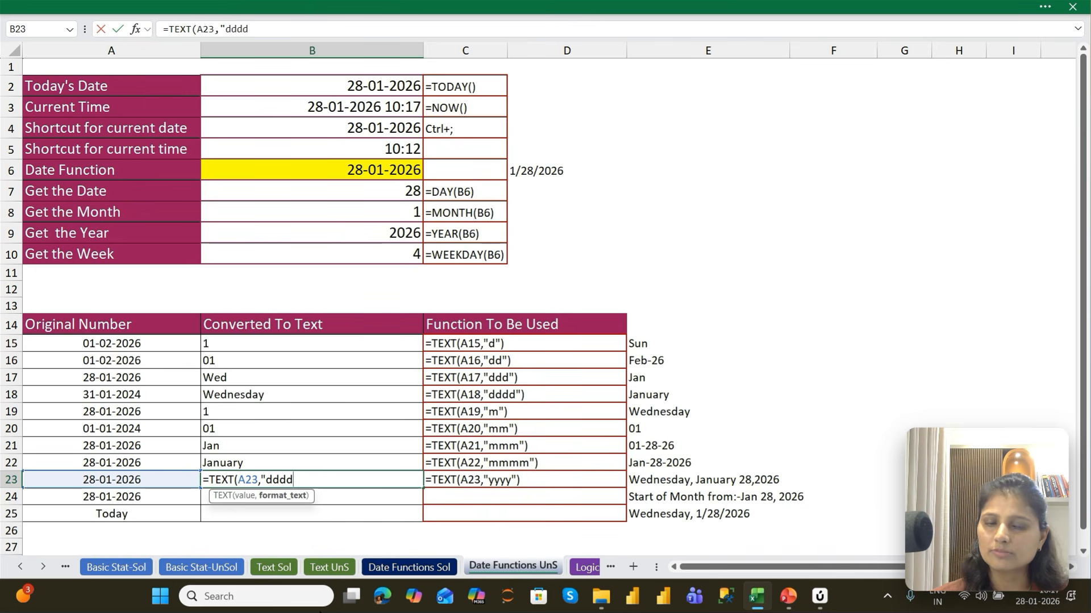
text(,)
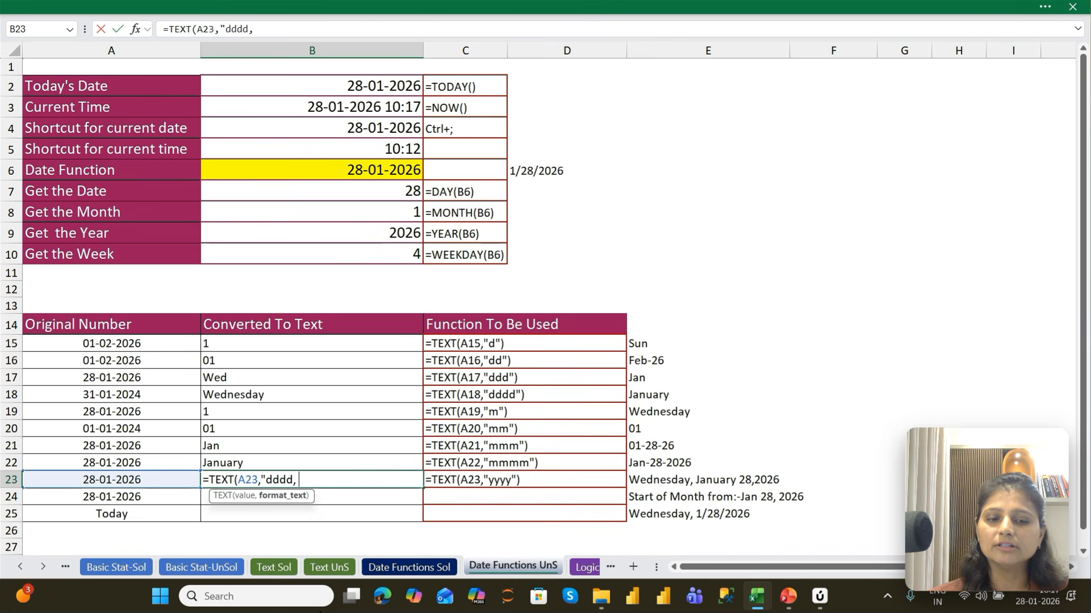
text( mmmm)
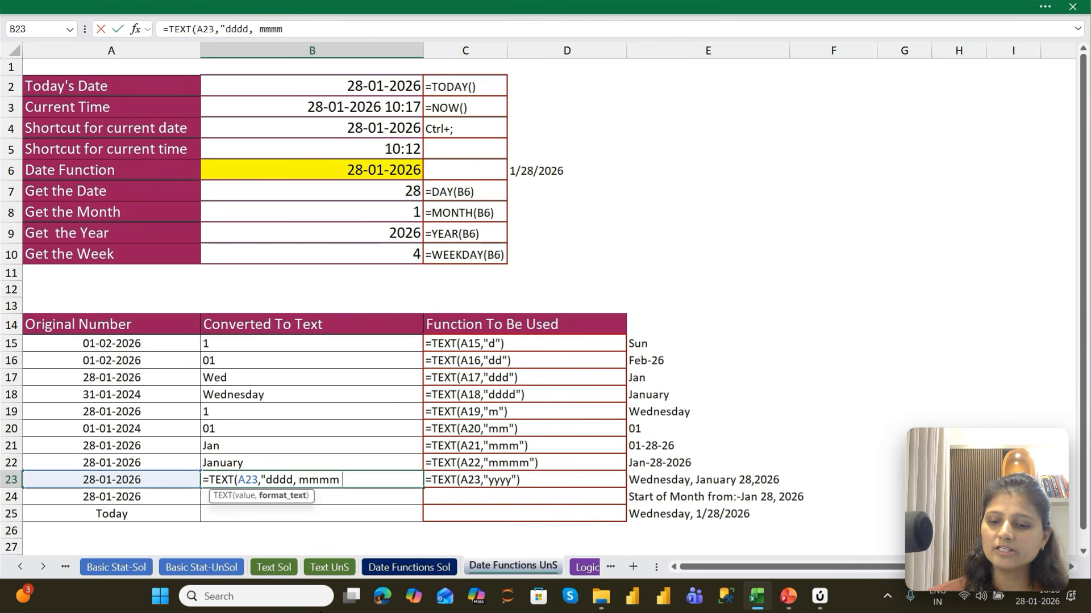
text( dd)
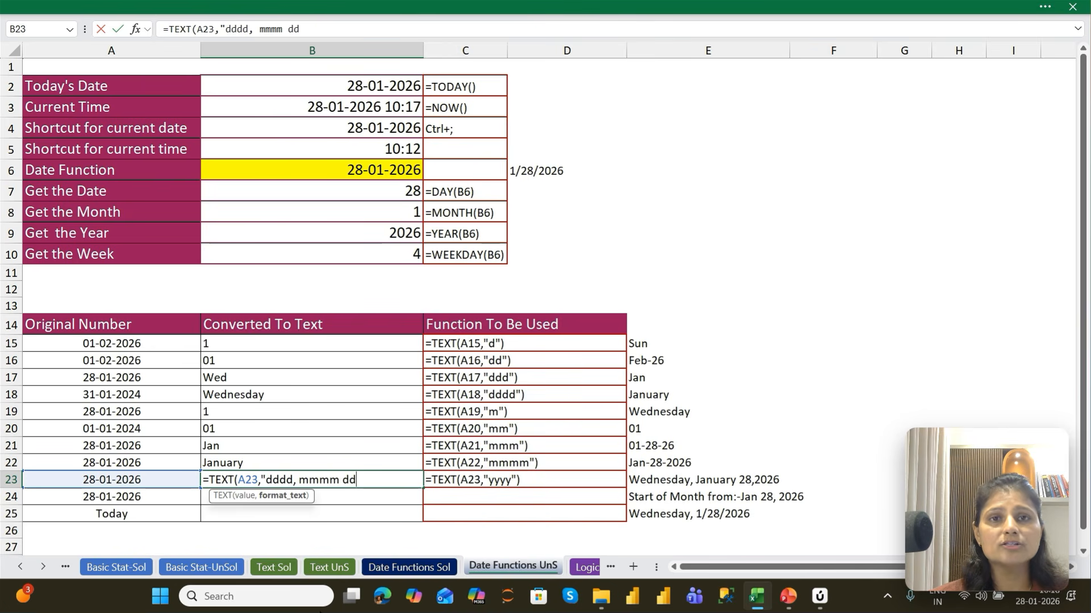
text(,2)
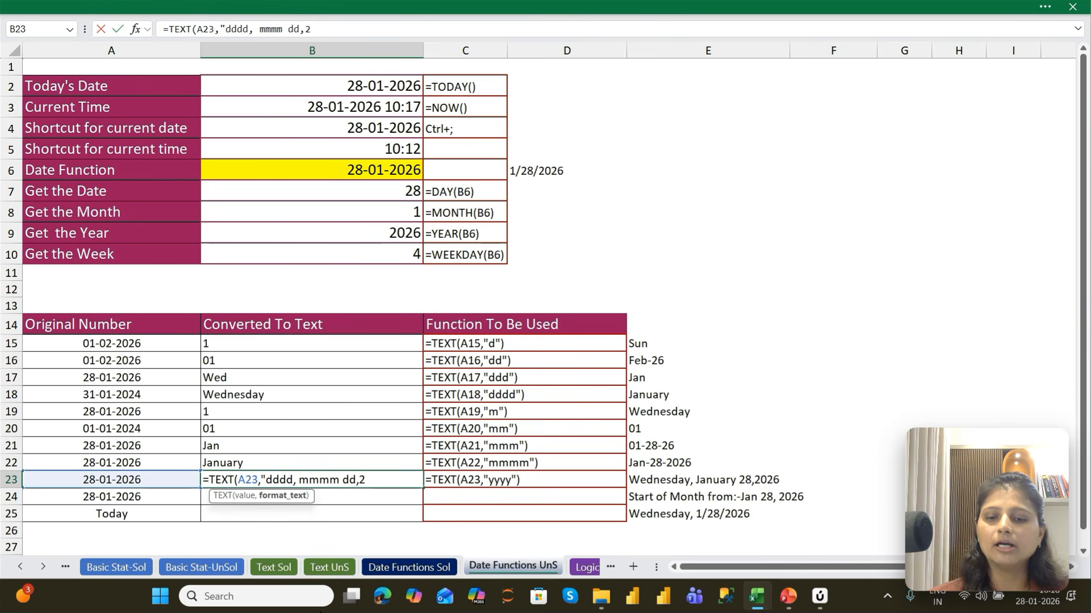
key(BackSpace)
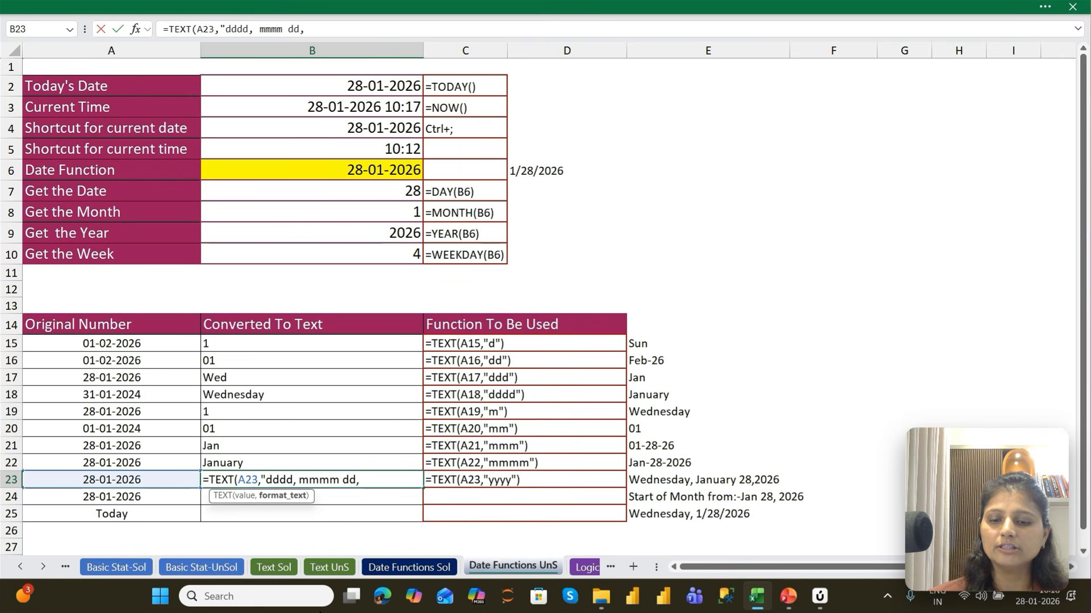
text(yyyy)
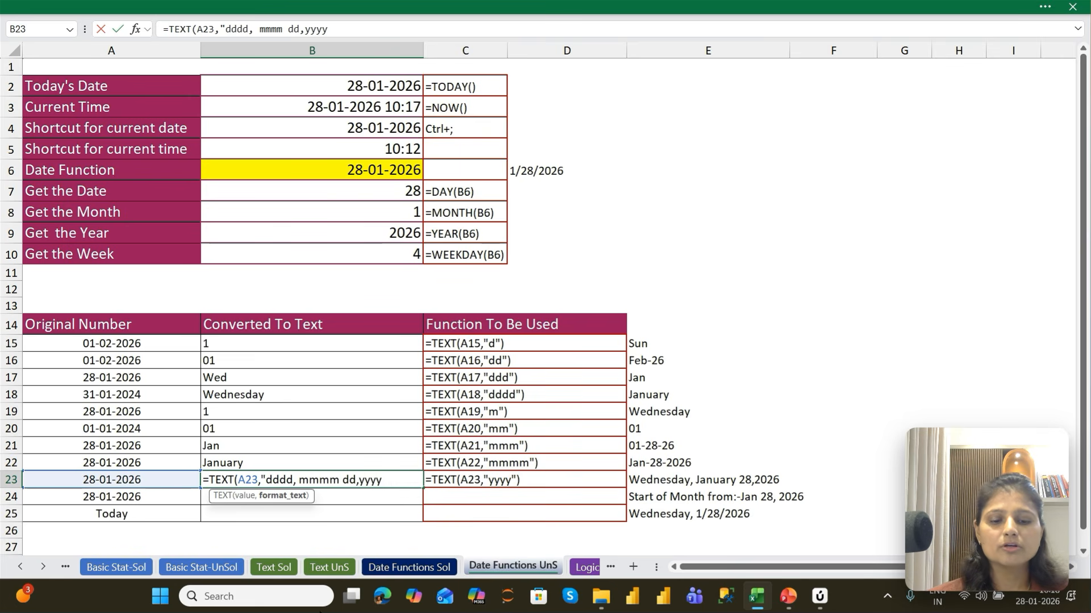
text("))
key(Return)
key(Up)
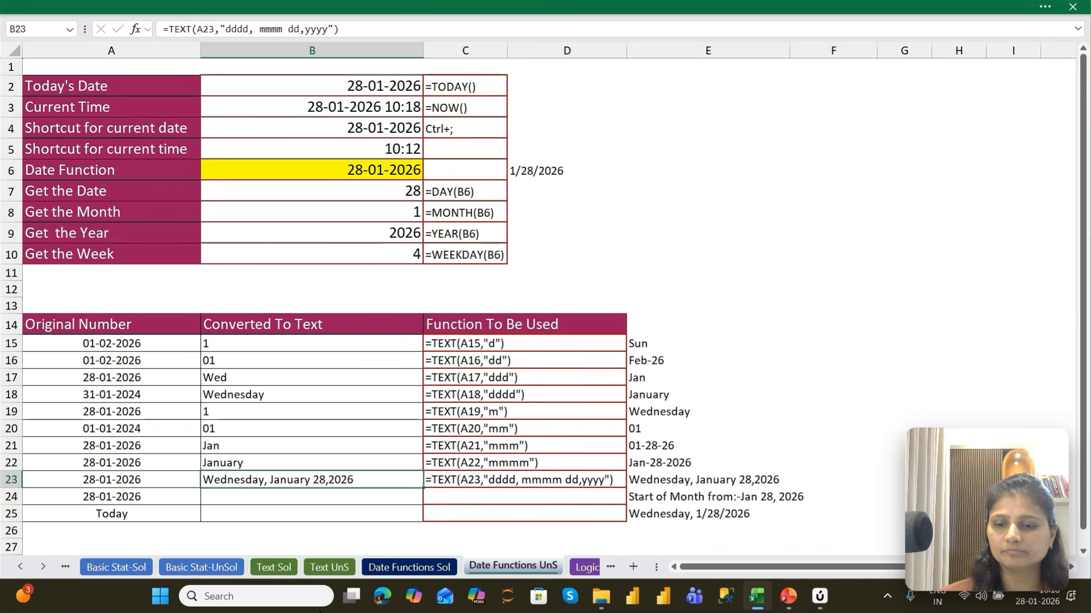
Step: Enter the formula ="Today's Date is :-" in B24 as a text label
key(Down)
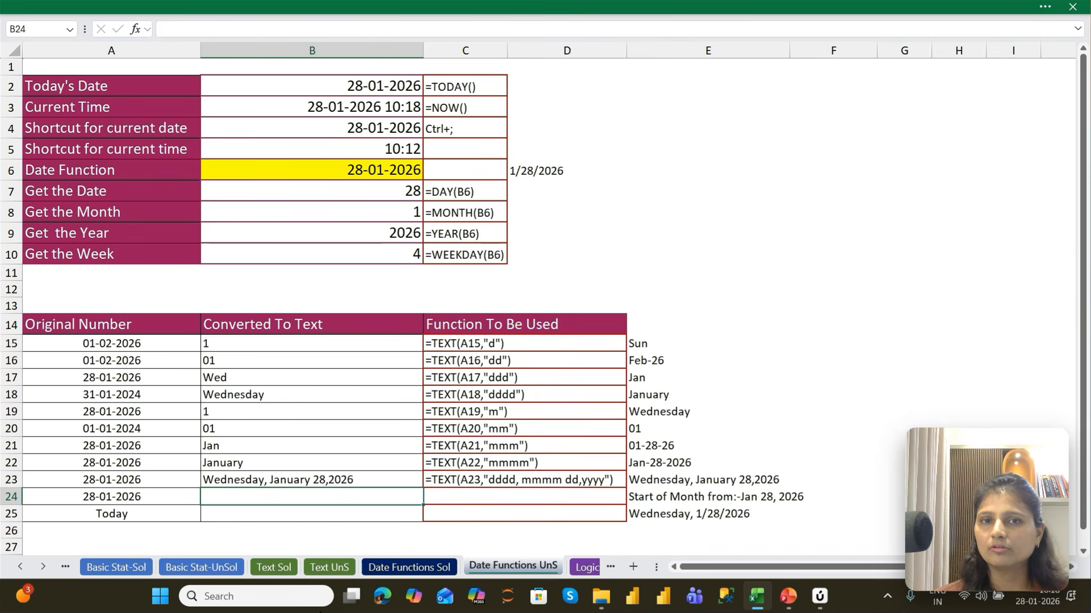
text(=)
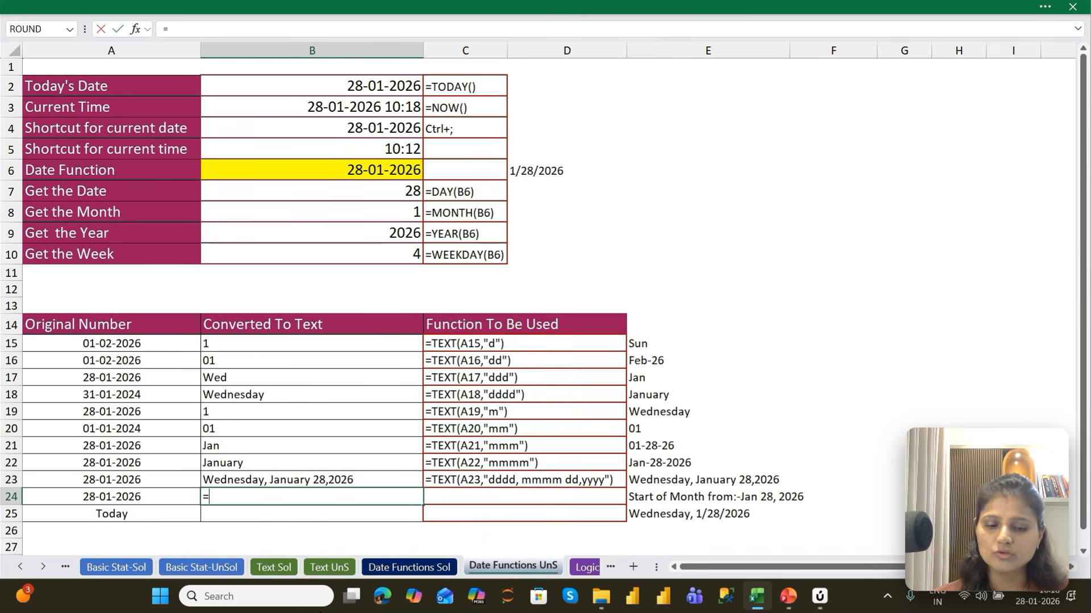
text("Todau)
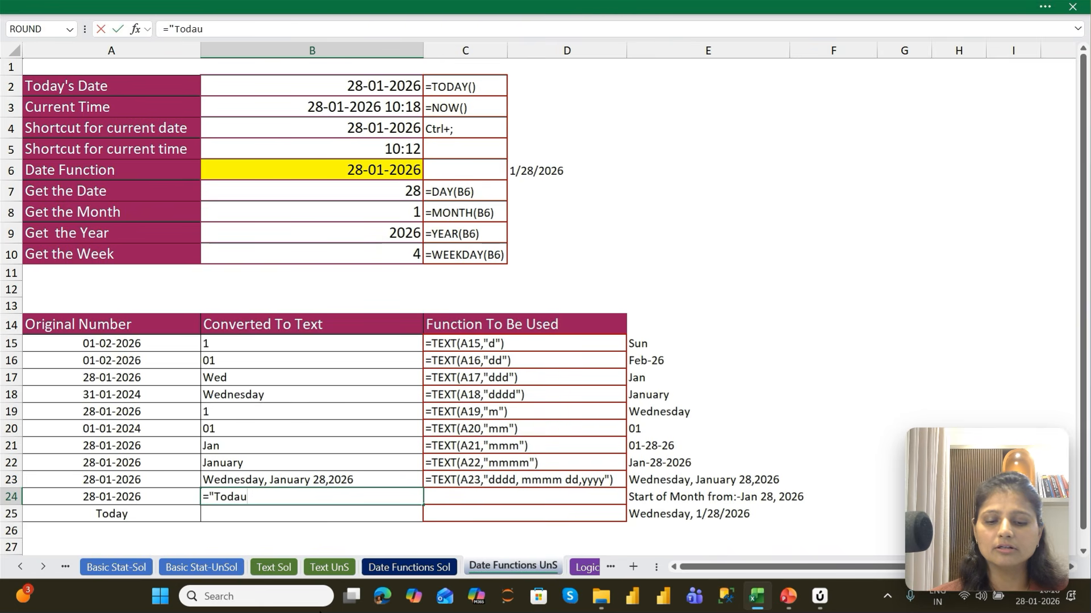
key(BackSpace)
text(y's )
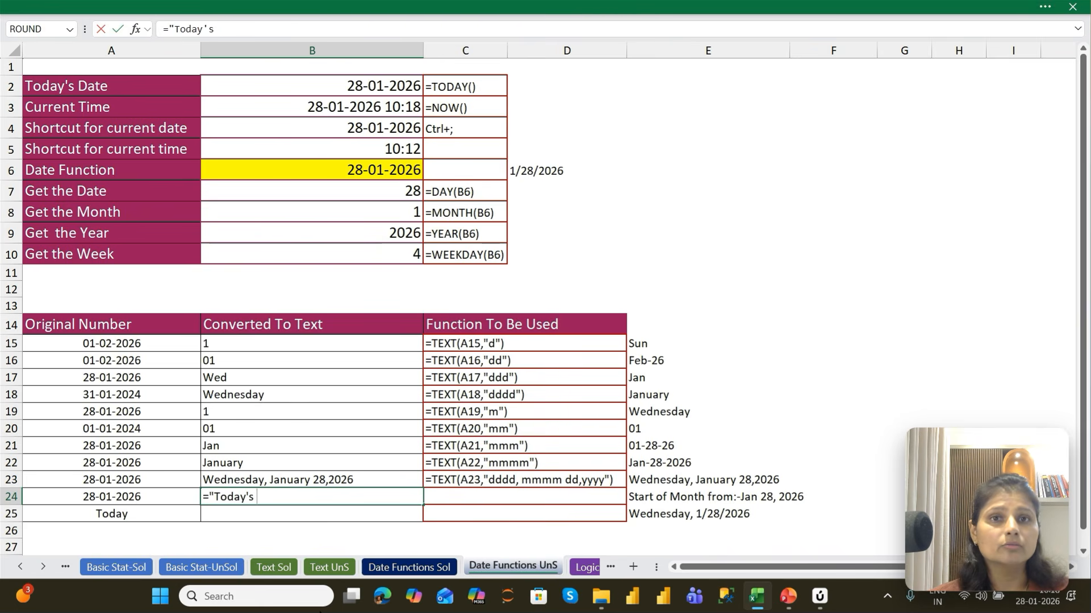
text(Date is )
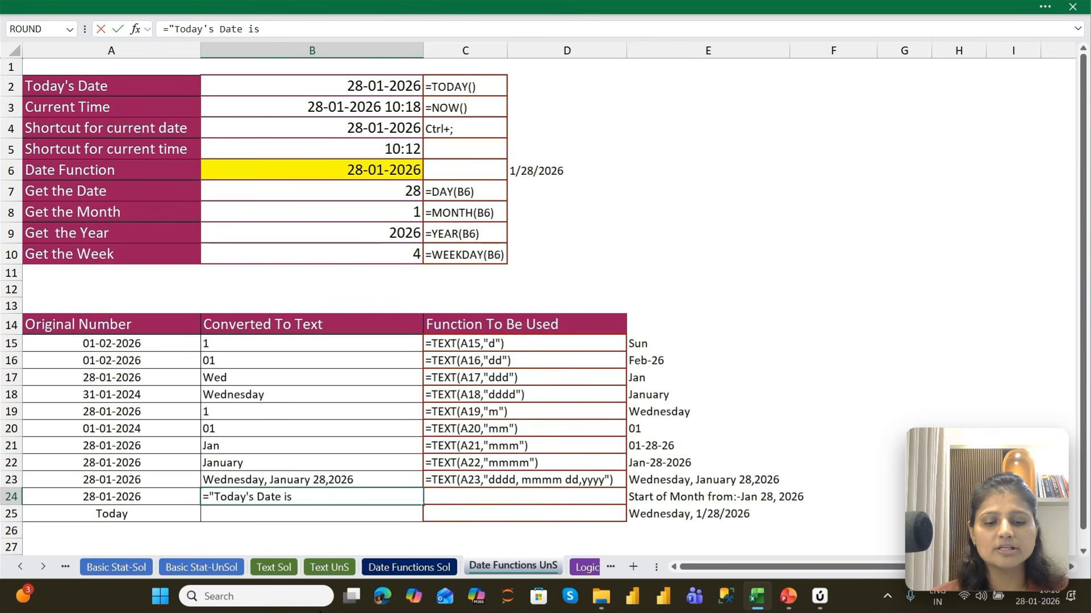
text(:-")
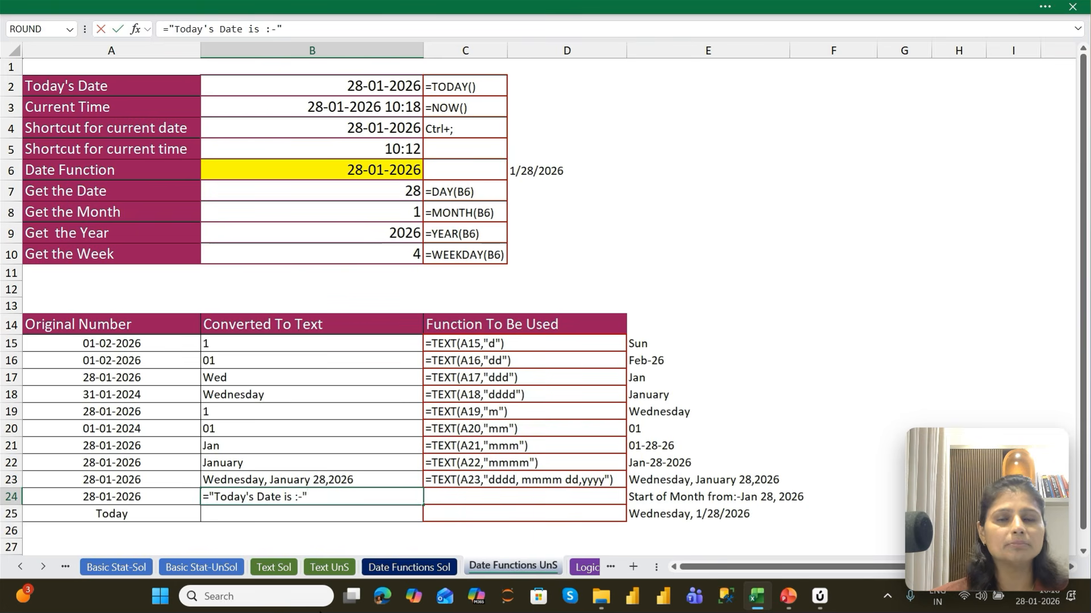
key(ctrl+Return)
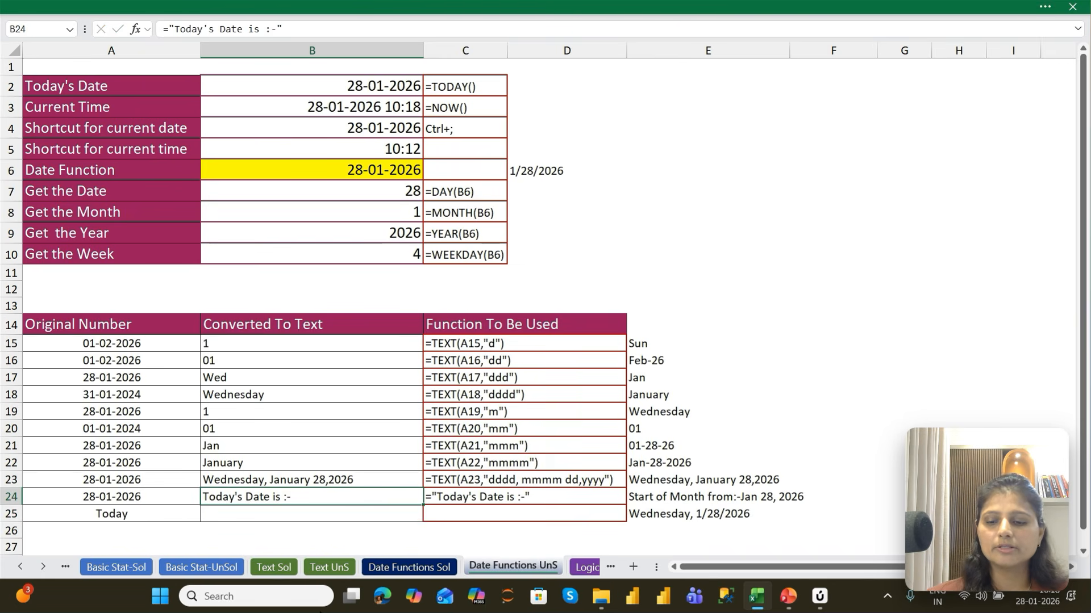
Step: Extend the B24 formula with &TEXT(A24,"mmm dd,yyyy") to join the label with the formatted date
key(F2)
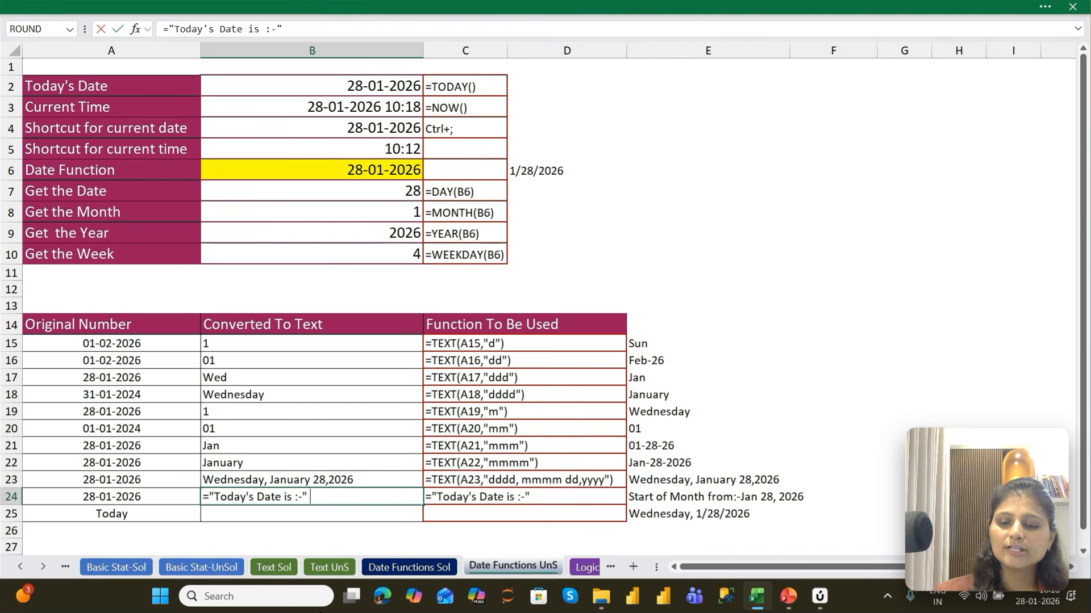
text(&)
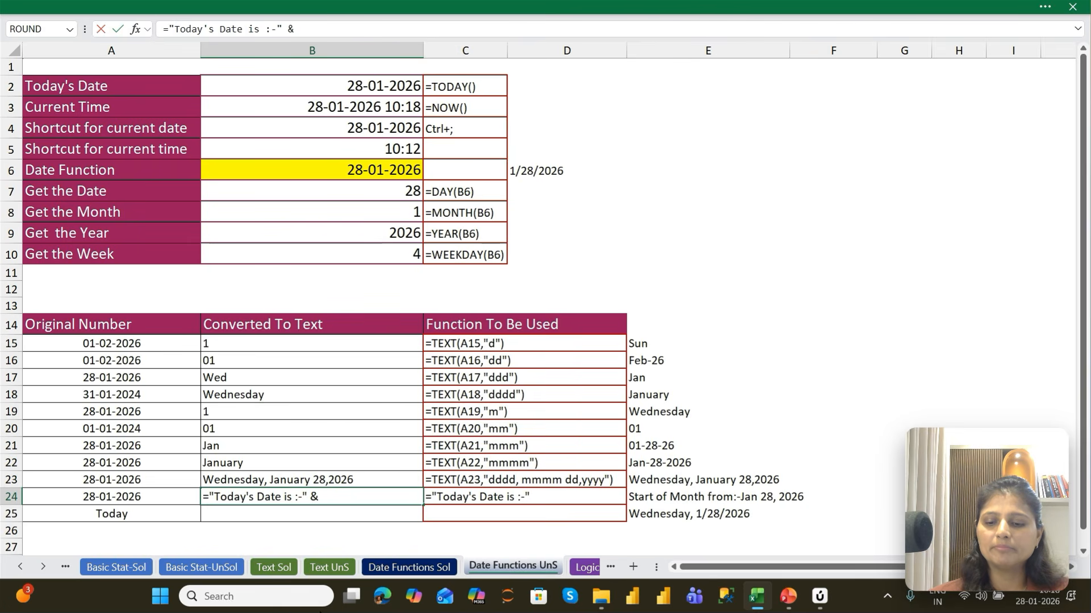
text( Tex)
key(Tab)
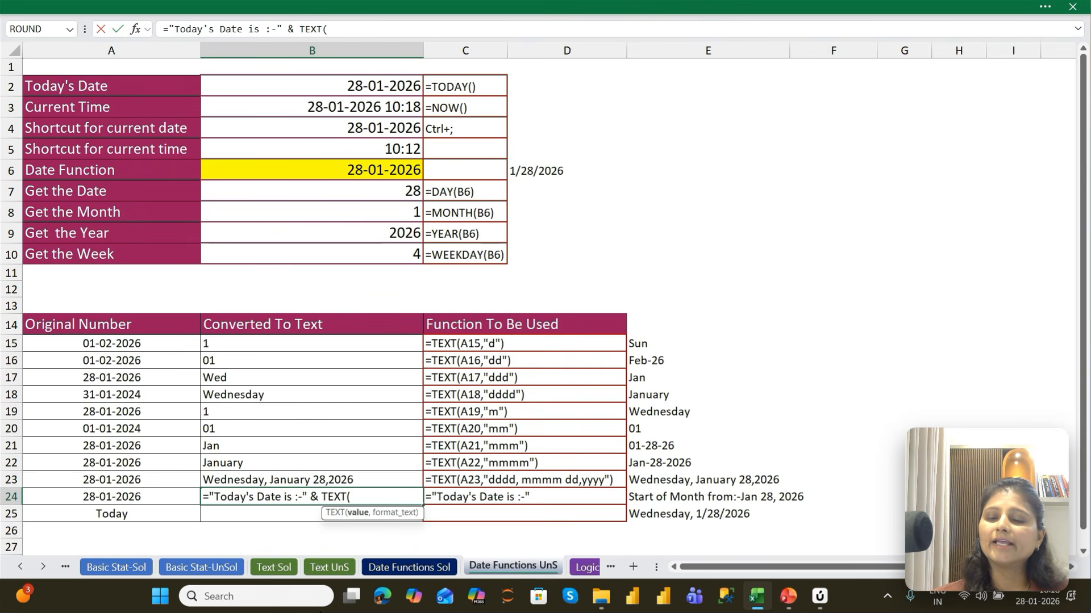
key(Left)
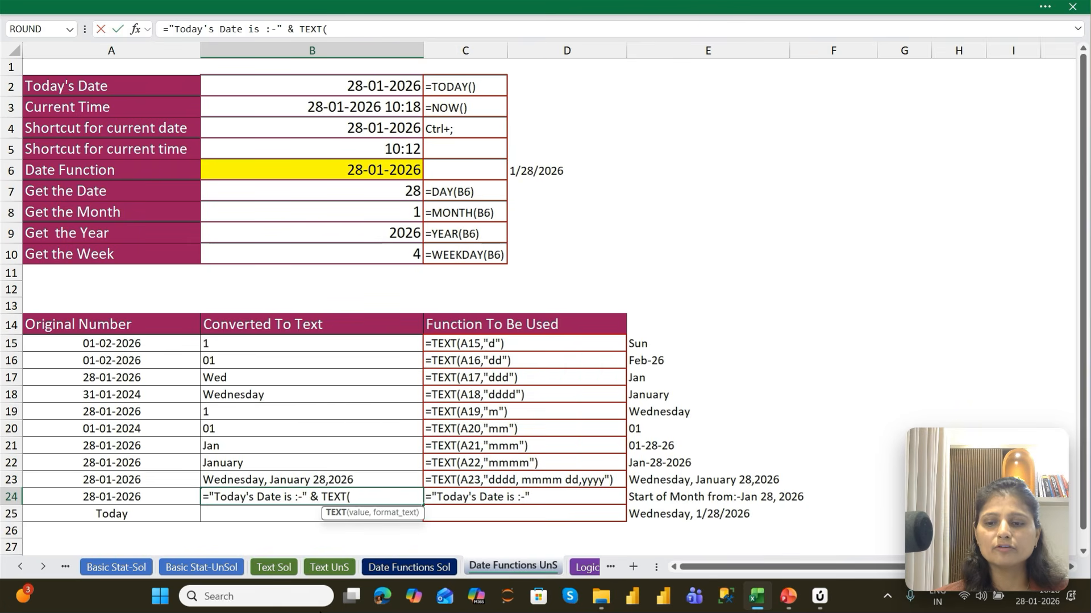
key(Right)
key(Left)
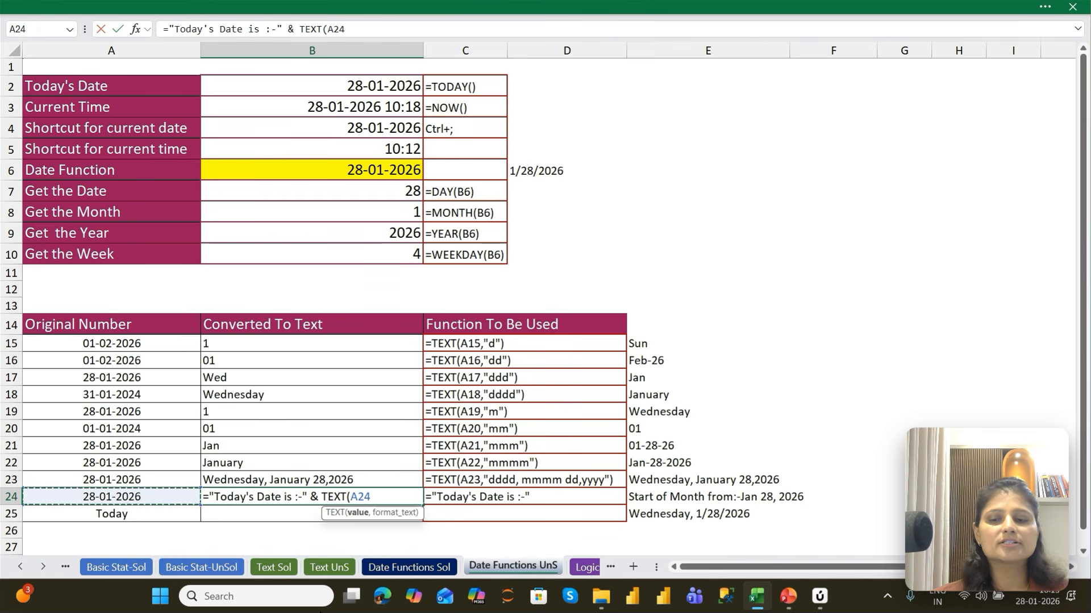
text(,)
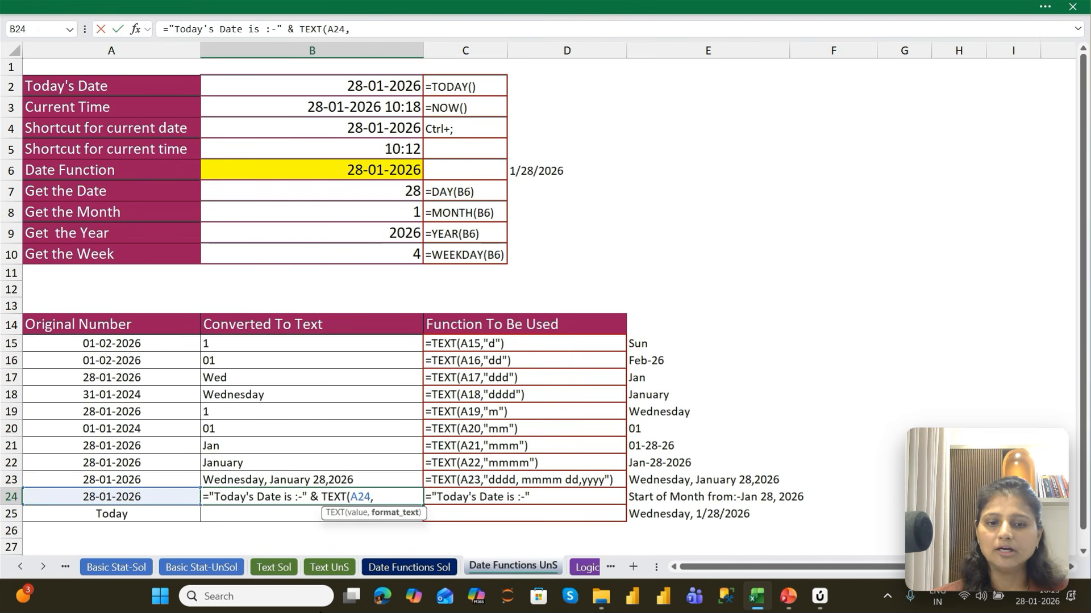
text( ")
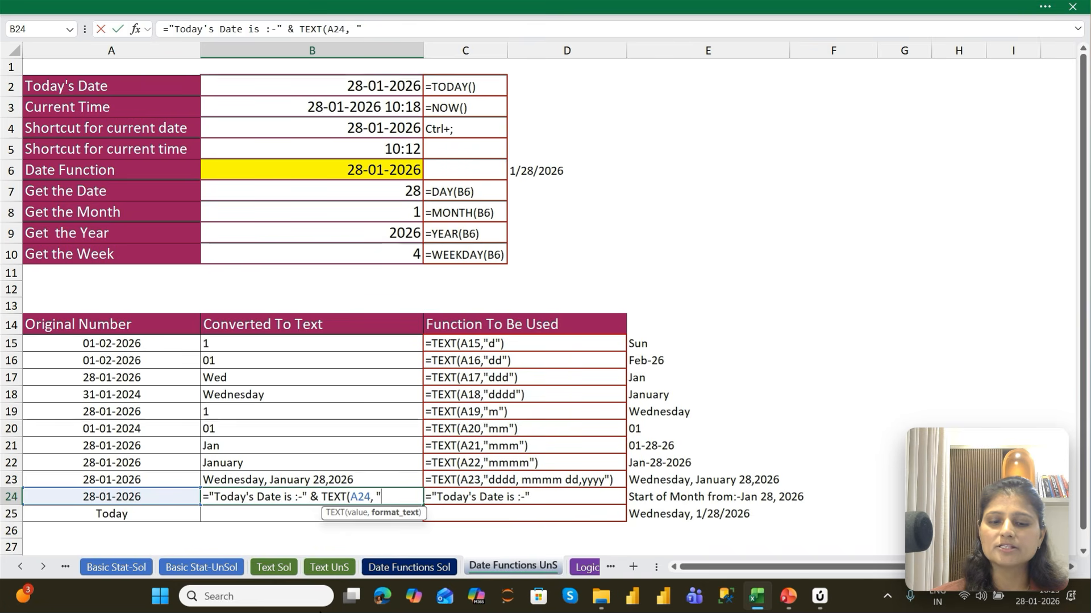
text(mmm)
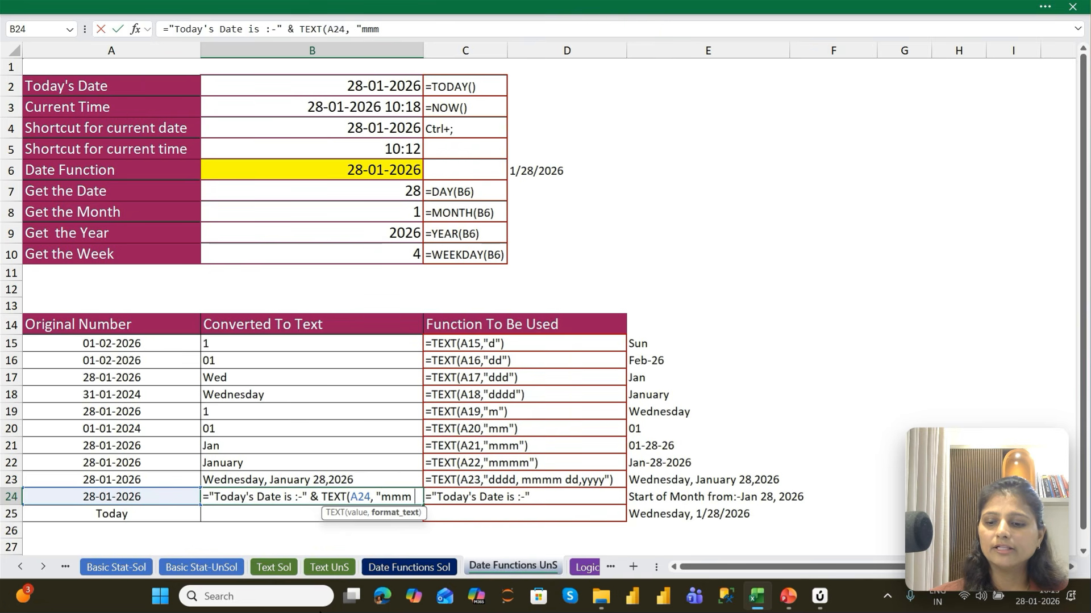
text( dd,)
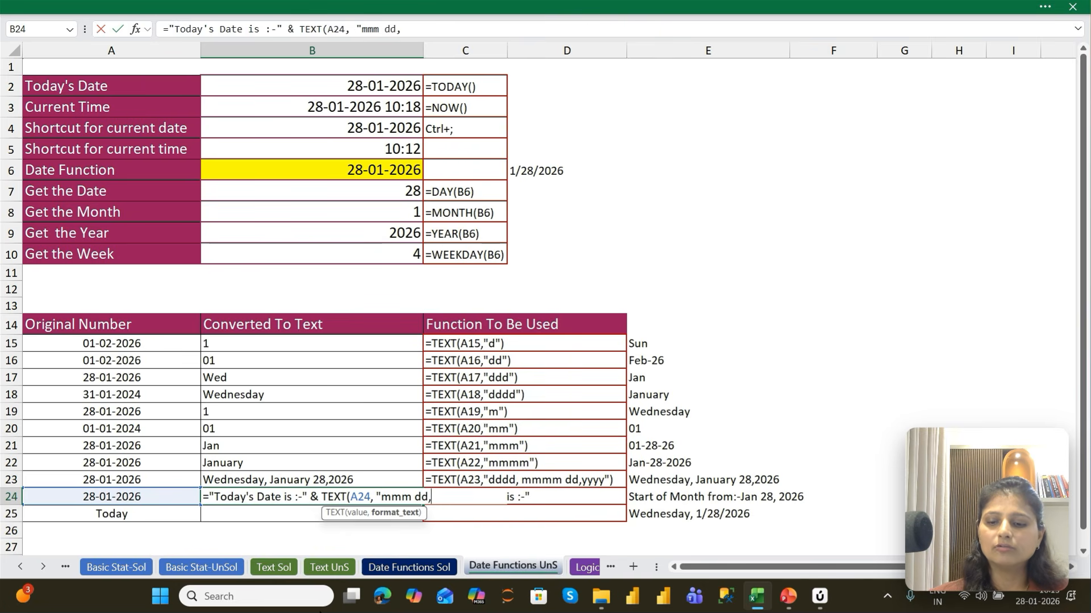
text(yyyy")
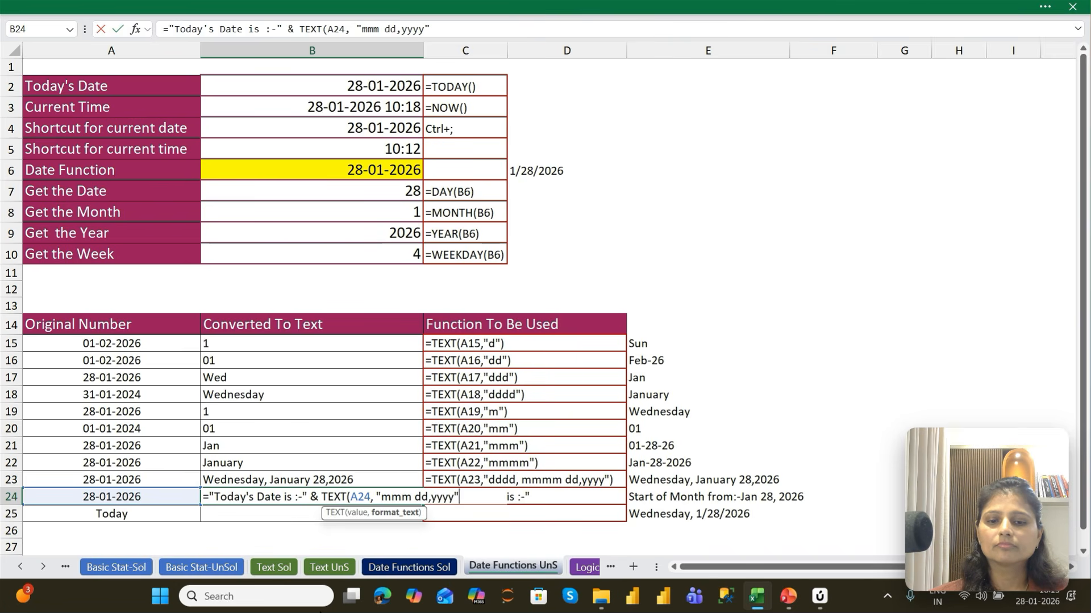
key(Return)
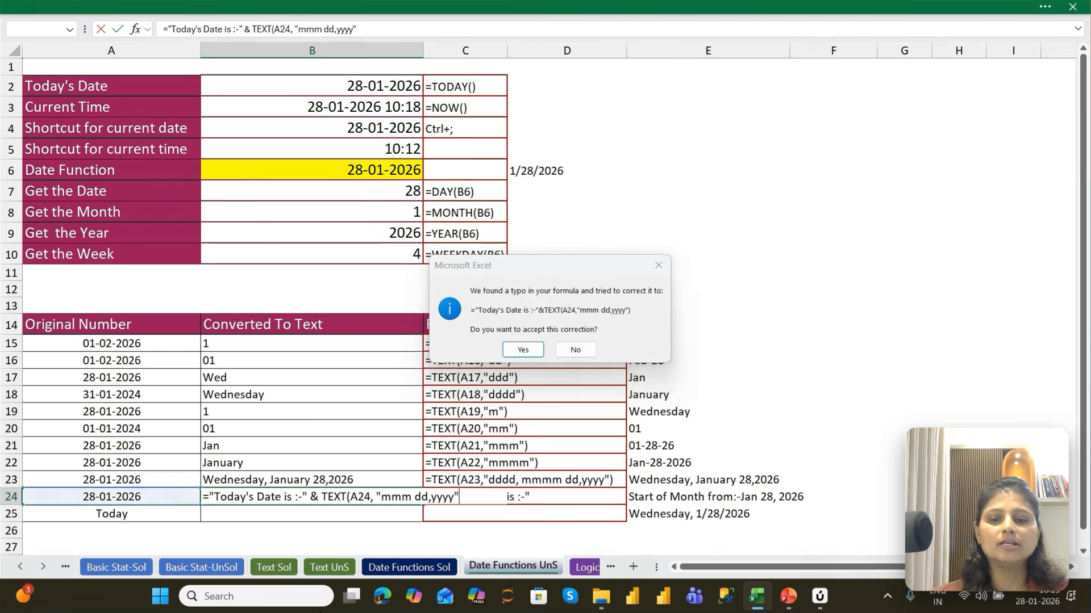
key(Return)
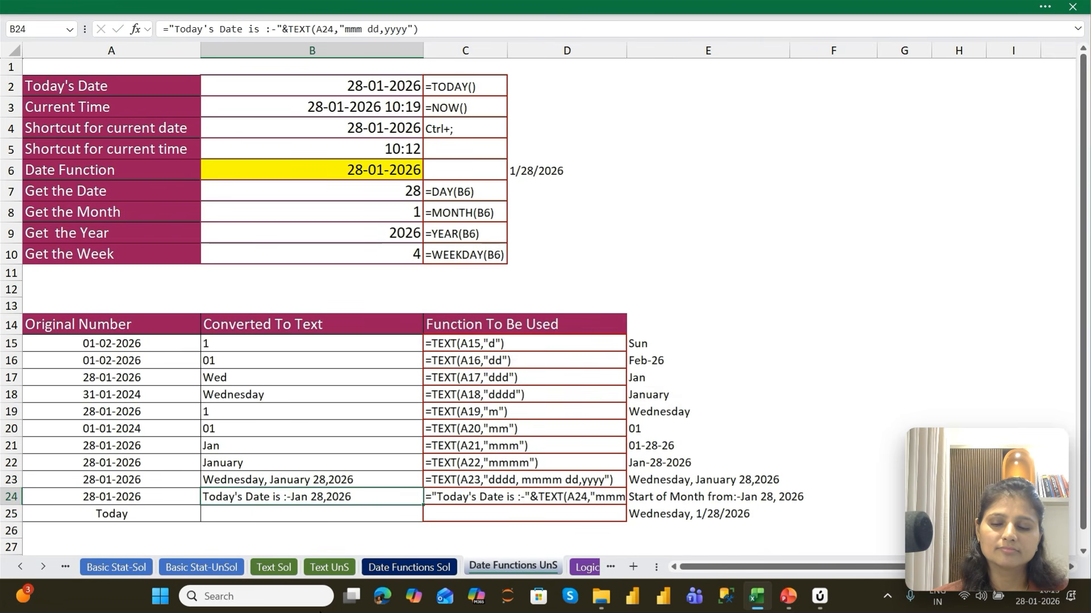
Step: Copy the B24 formula down to B25 and replace its A25 reference with TODAY()
key(Down)
key(ctrl+d)
key(F2)
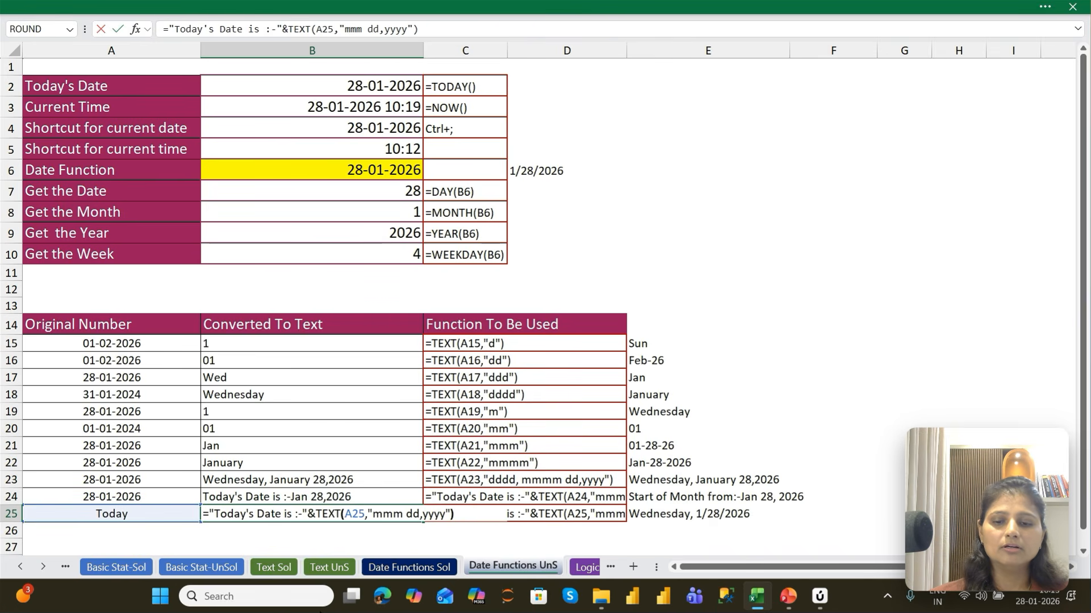
key(Left)
key(Left)
key(Left)
key(Left)
key(Left)
key(Left)
key(Left)
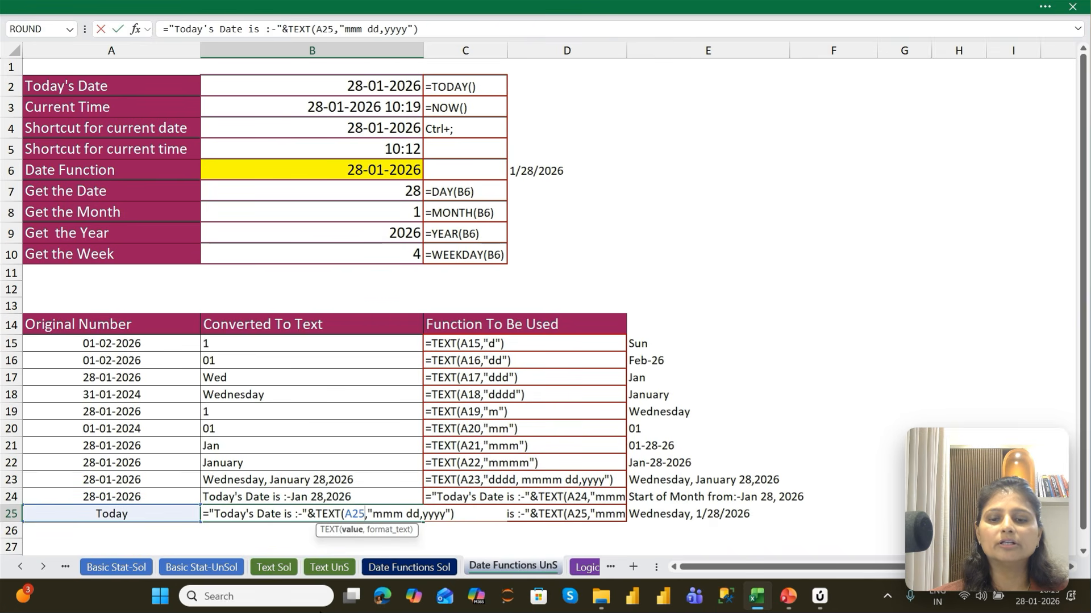
key(BackSpace)
key(BackSpace)
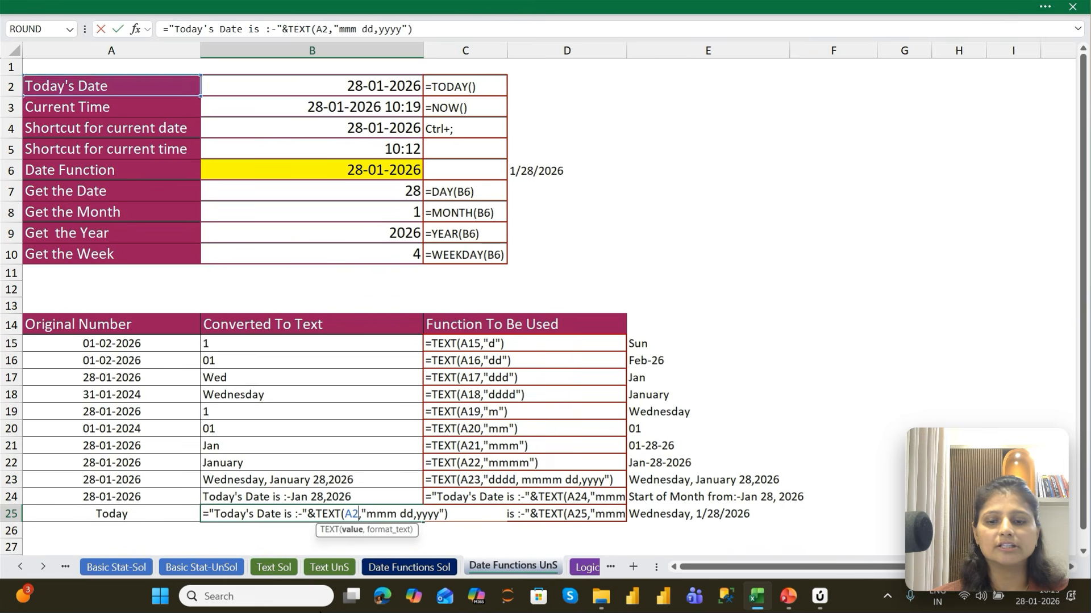
key(BackSpace)
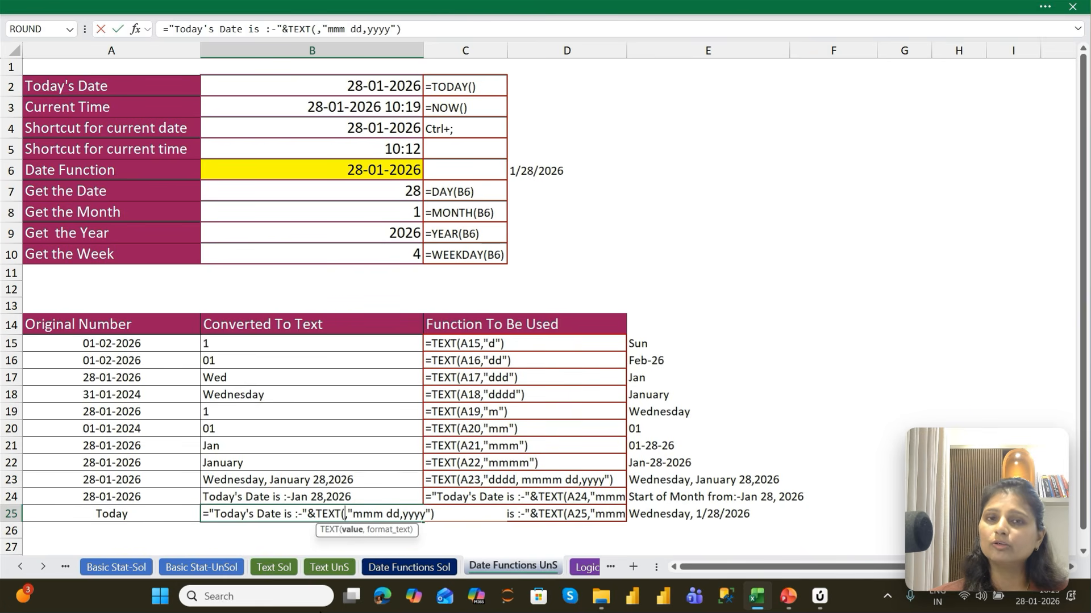
text(Today())
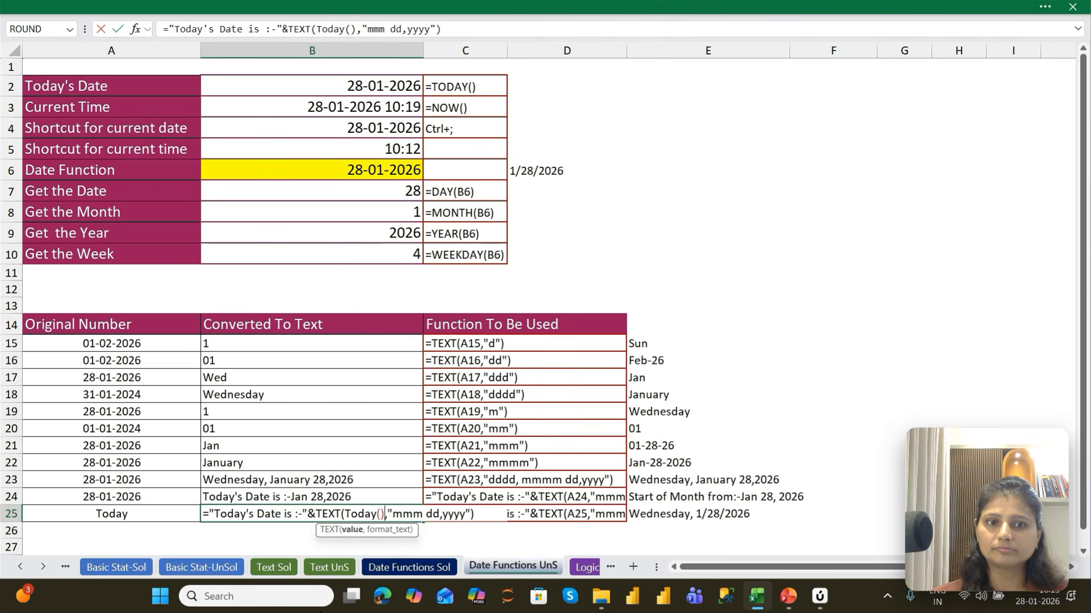
key(Return)
key(Up)
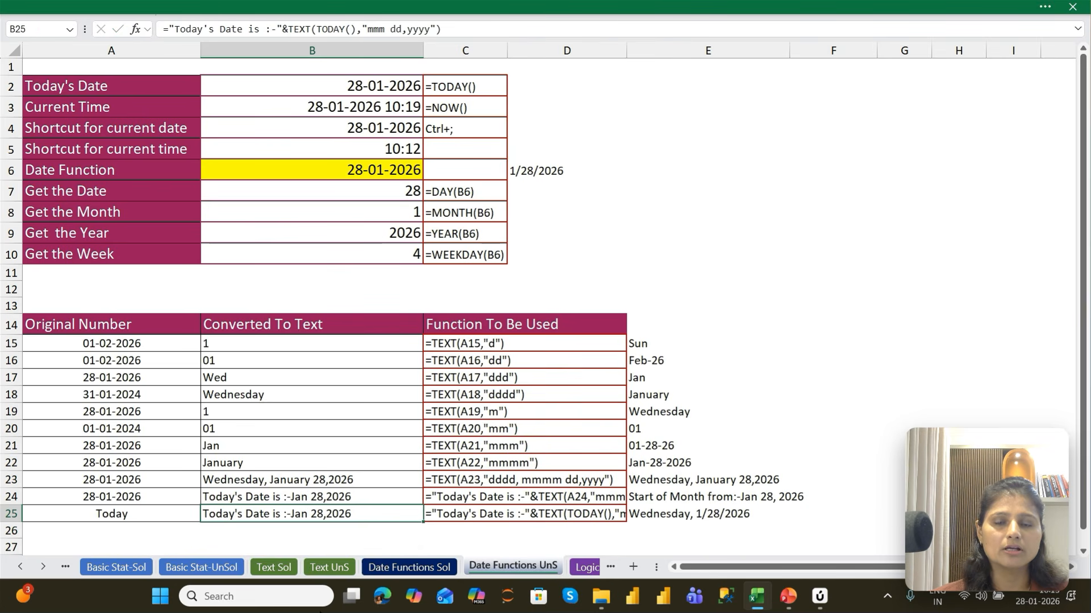
Step: Review the combined date text results in B23:B25 alongside their formulas
key(Down)
key(Down)
key(Down)
key(Down)
key(Down)
key(Down)
key(Down)
key(Down)
key(Down)
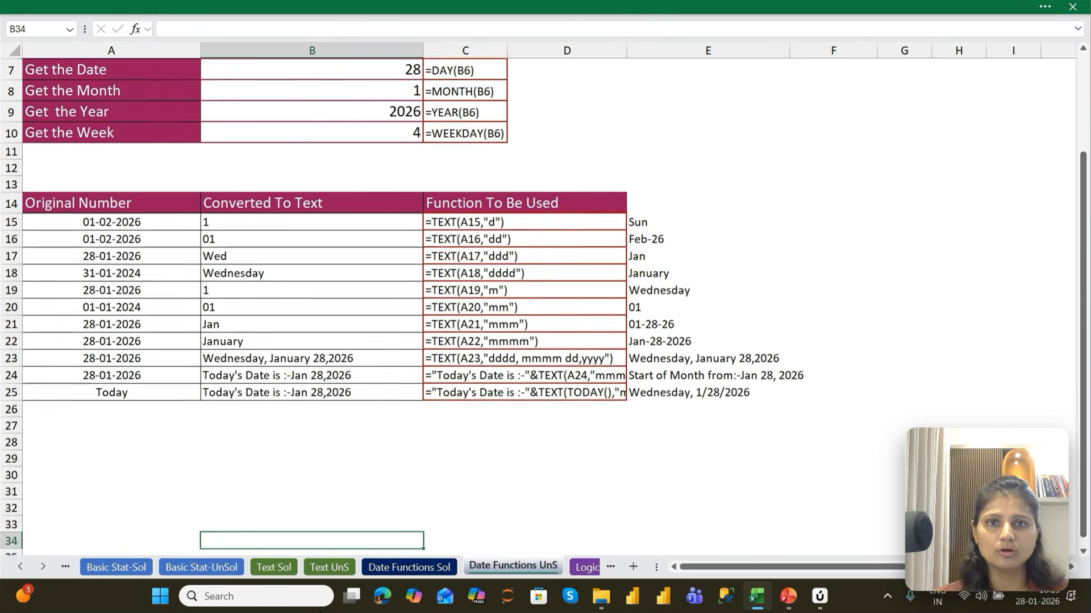
key(Down)
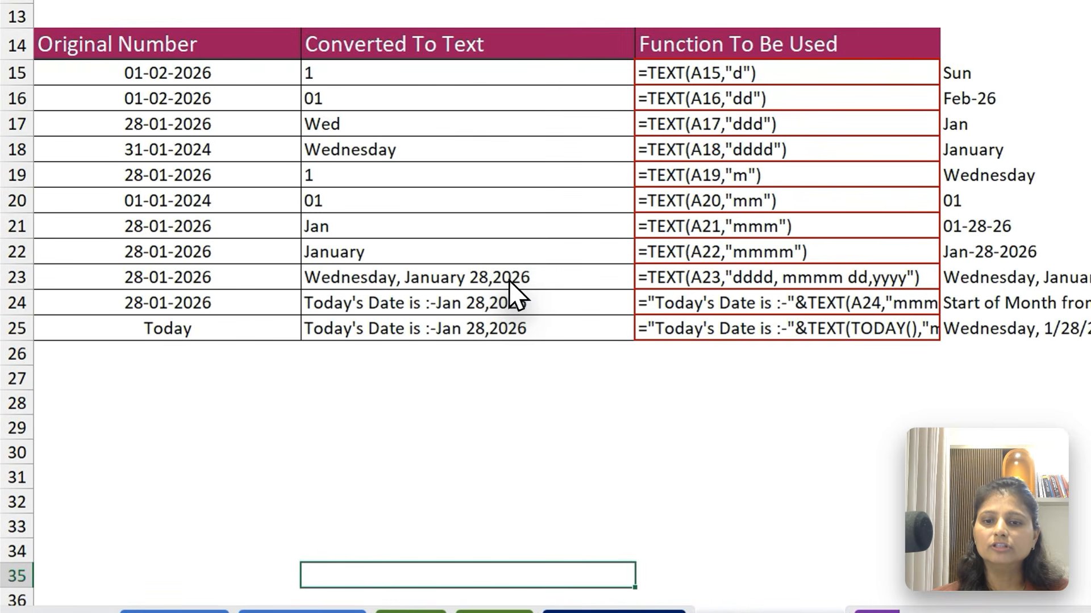
drag(509, 279, 513, 326)
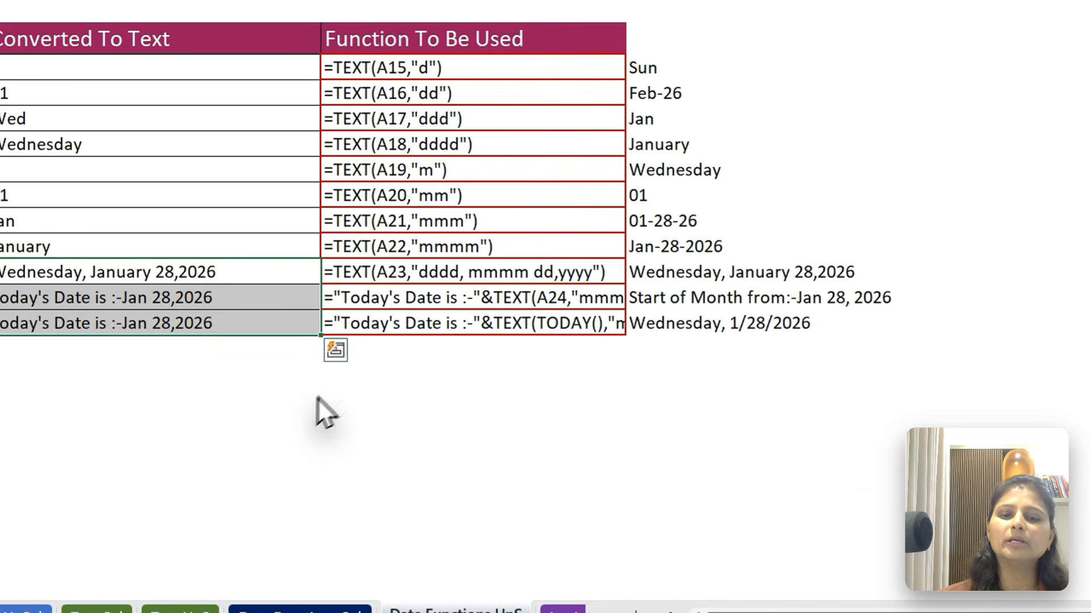
click(435, 421)
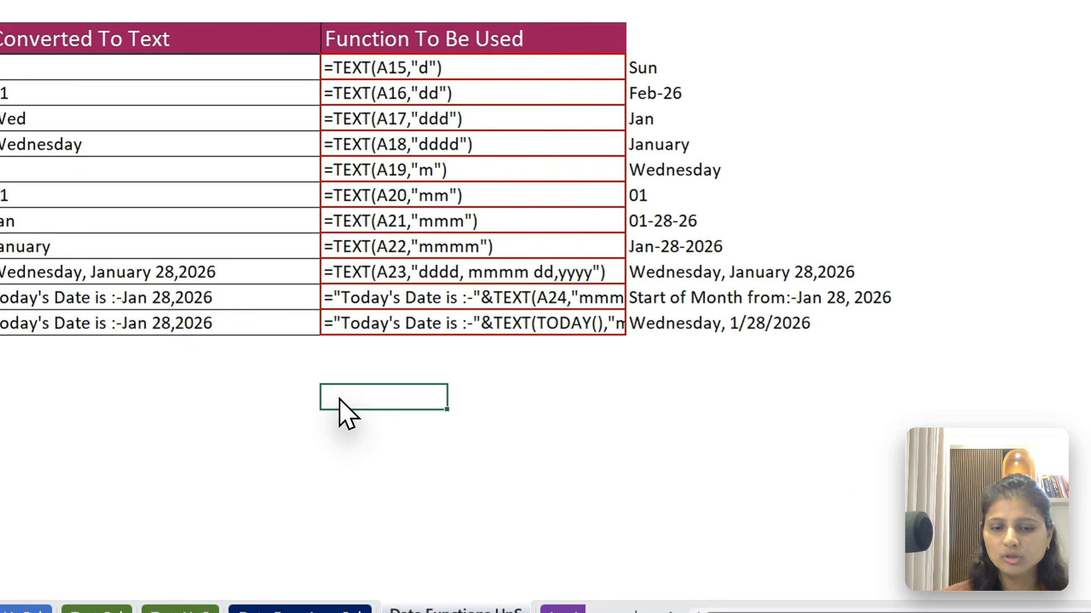
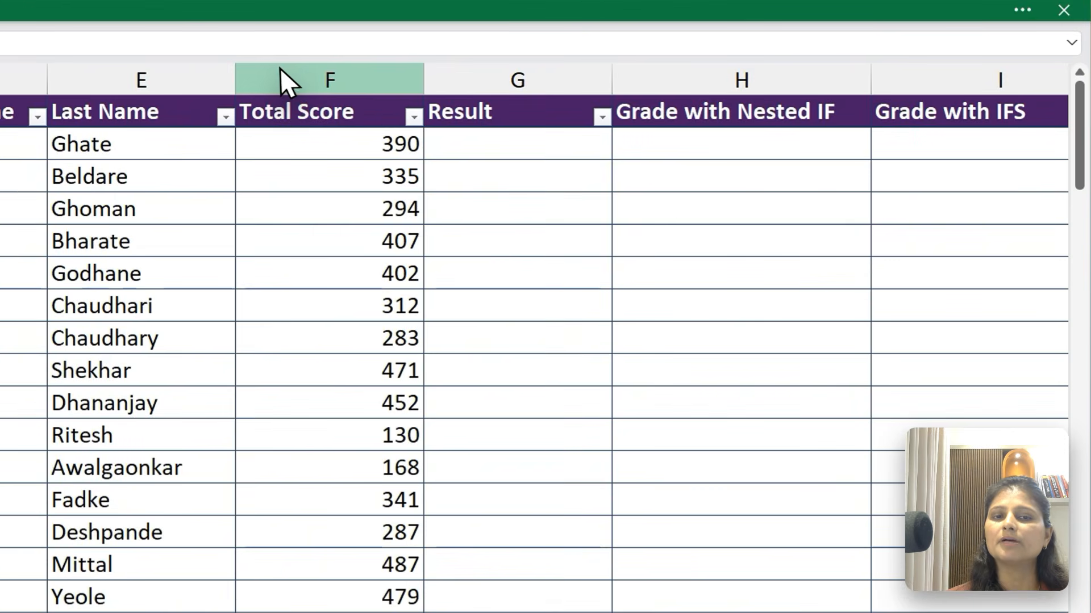
Step: Fill in Pass by hand in the Result column for the first four students, G2 to G5, based on Total Score
click(355, 67)
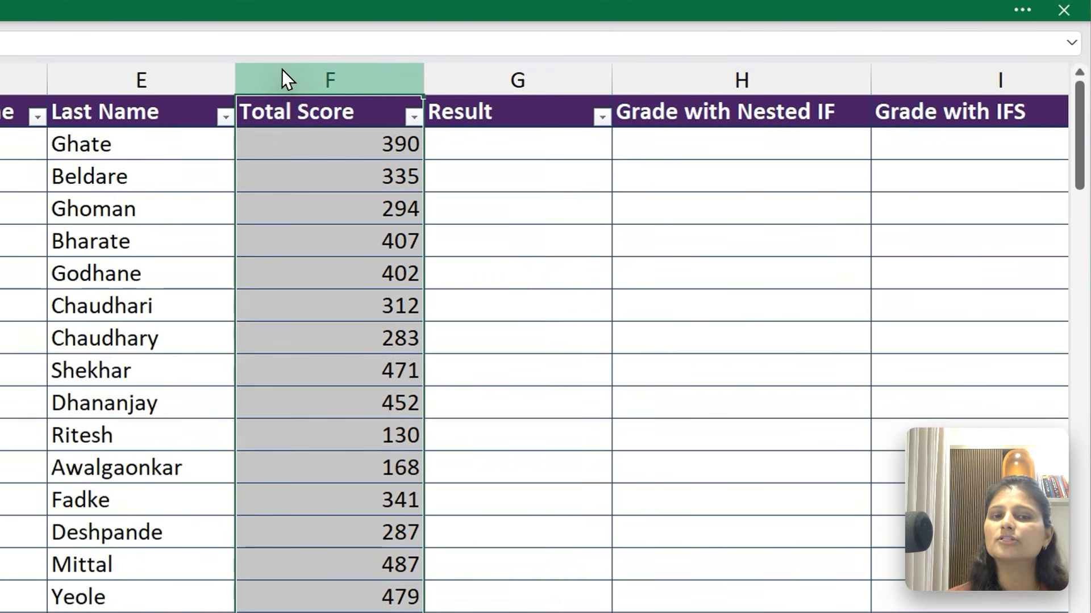
click(463, 149)
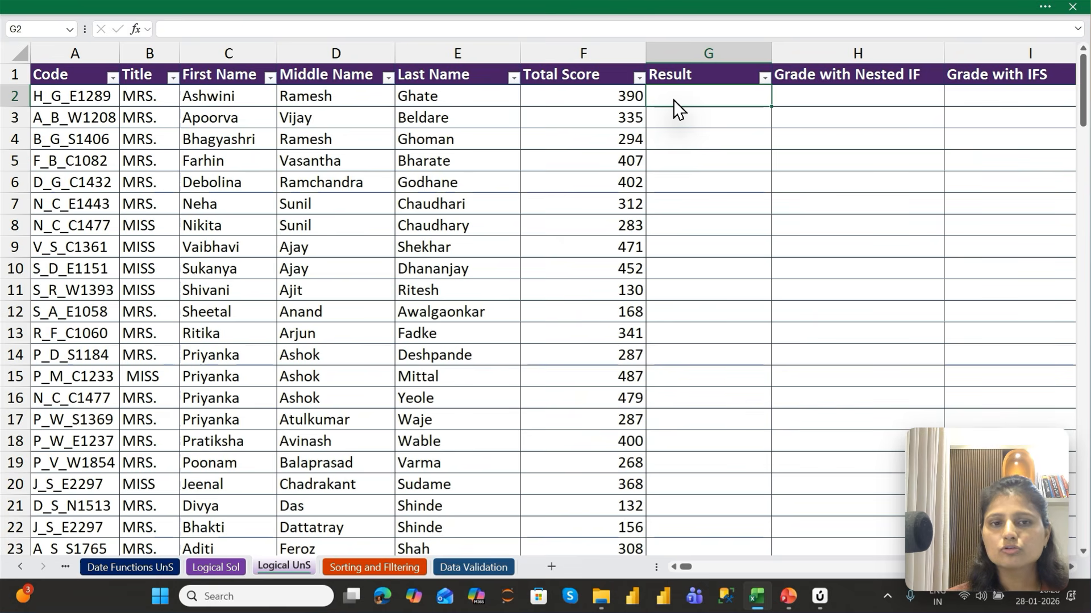
text(Pass)
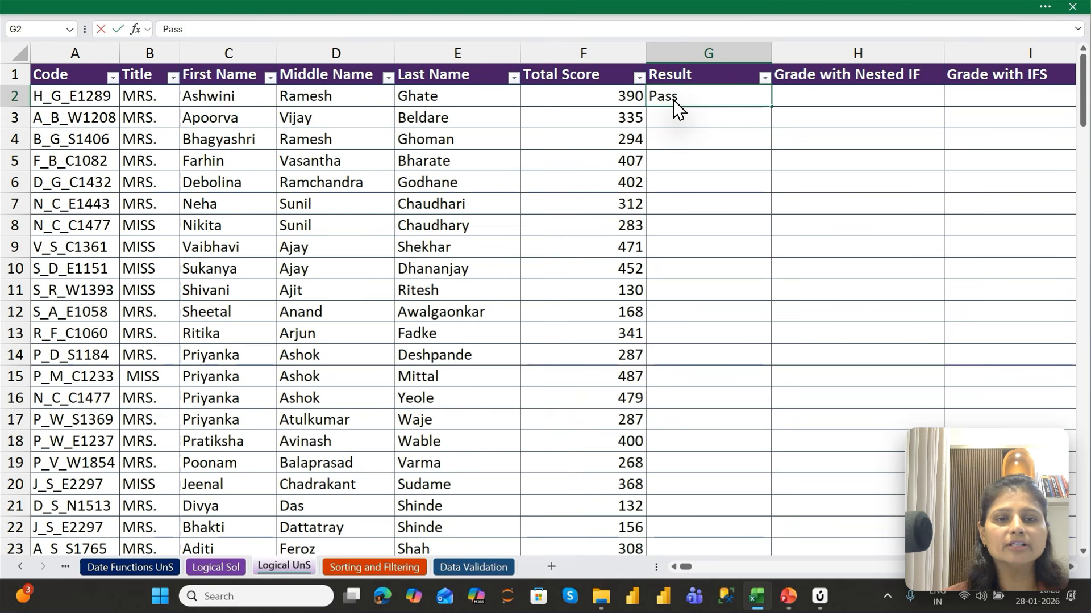
key(Return)
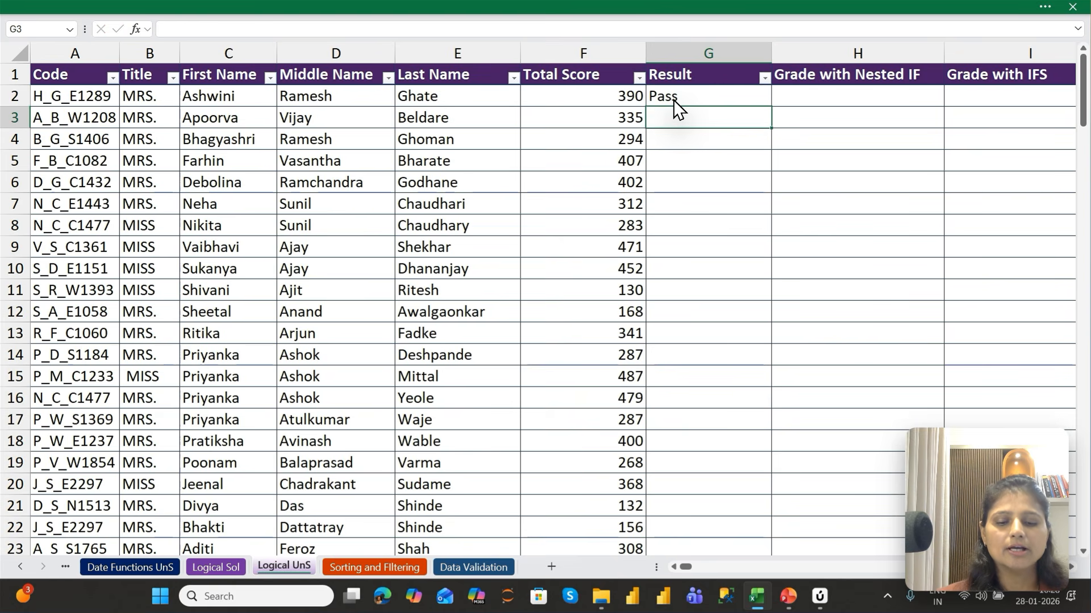
text(pass)
key(Return)
text(pass)
key(Return)
text(pass)
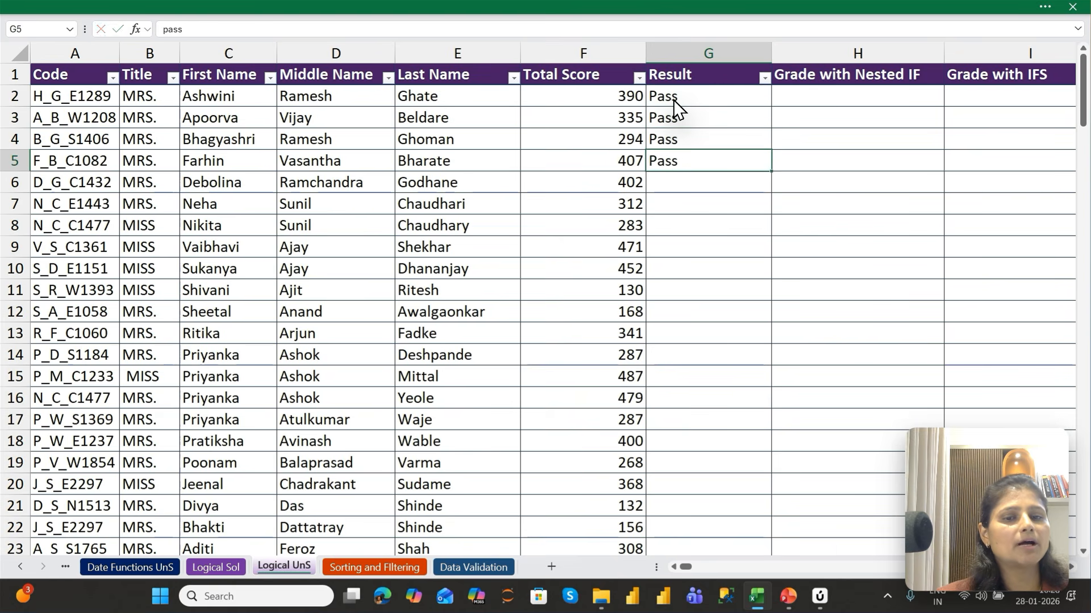
Step: Fill in the Result column by hand with Pass in G6 to G10 and Fail in G11 and G12
key(Return)
text(pass)
key(Return)
text(pass)
key(Return)
text(pass)
key(Return)
text(pass)
key(Return)
text(pass)
key(Return)
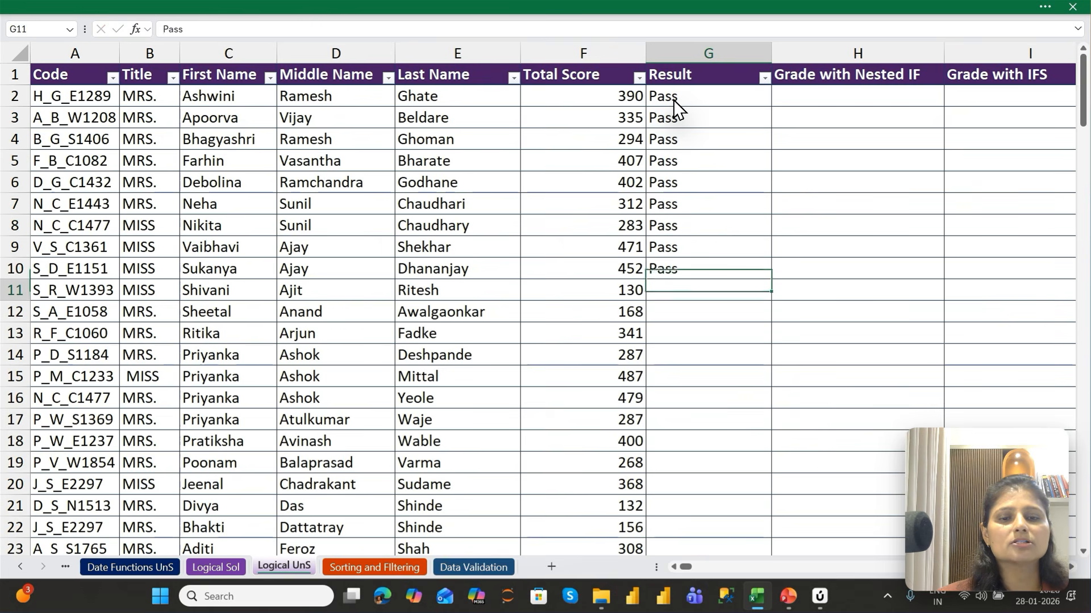
text(fail)
key(Return)
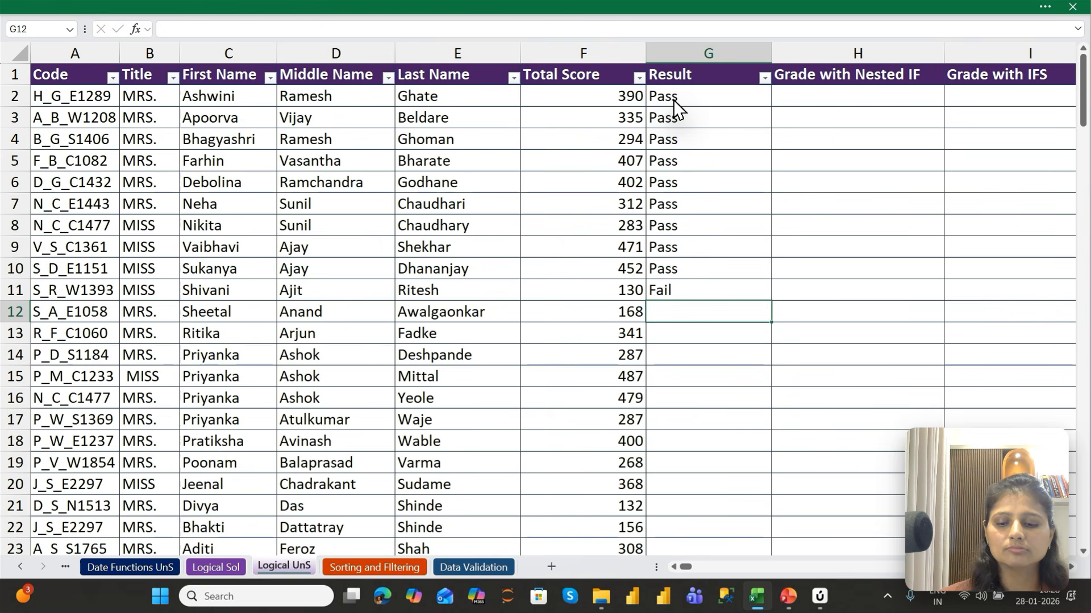
text(fail)
key(Return)
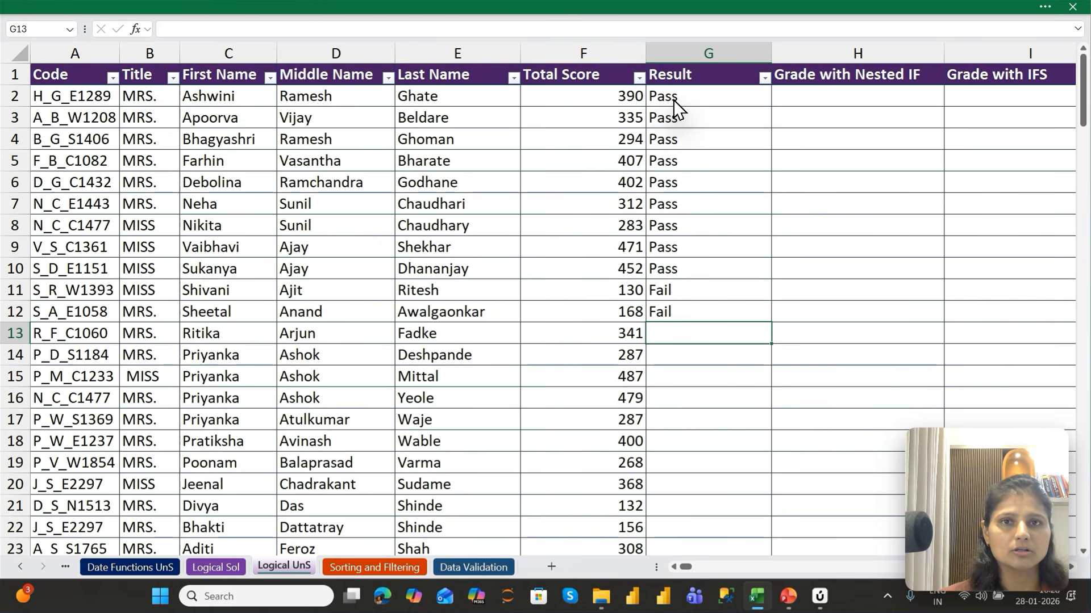
Step: Clear all the hand-entered Pass and Fail results from G2 to G12
key(Left)
key(ctrl+Down)
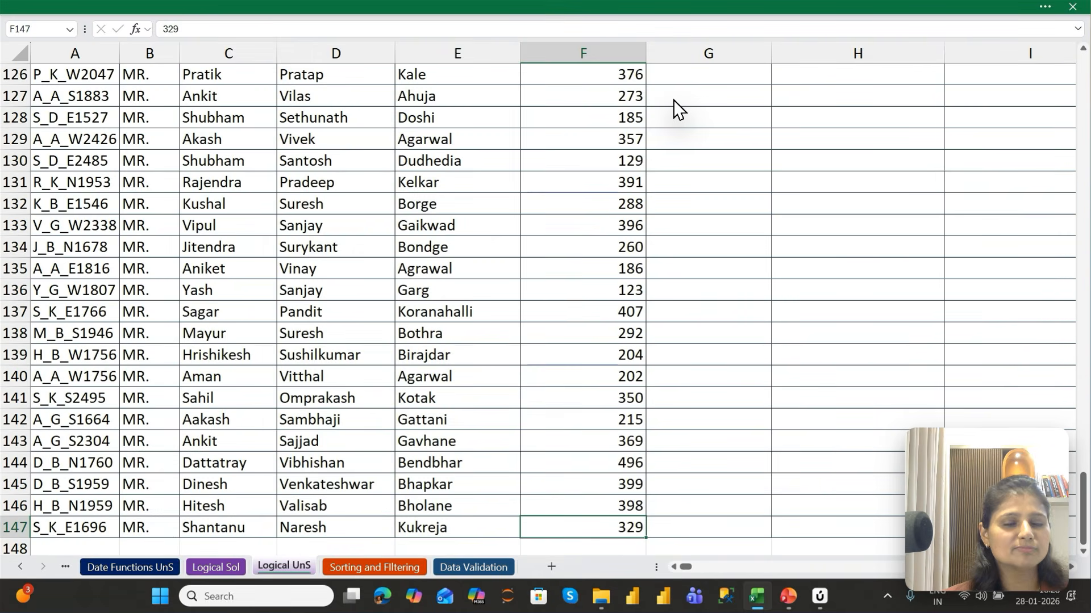
key(Right)
key(ctrl+Up)
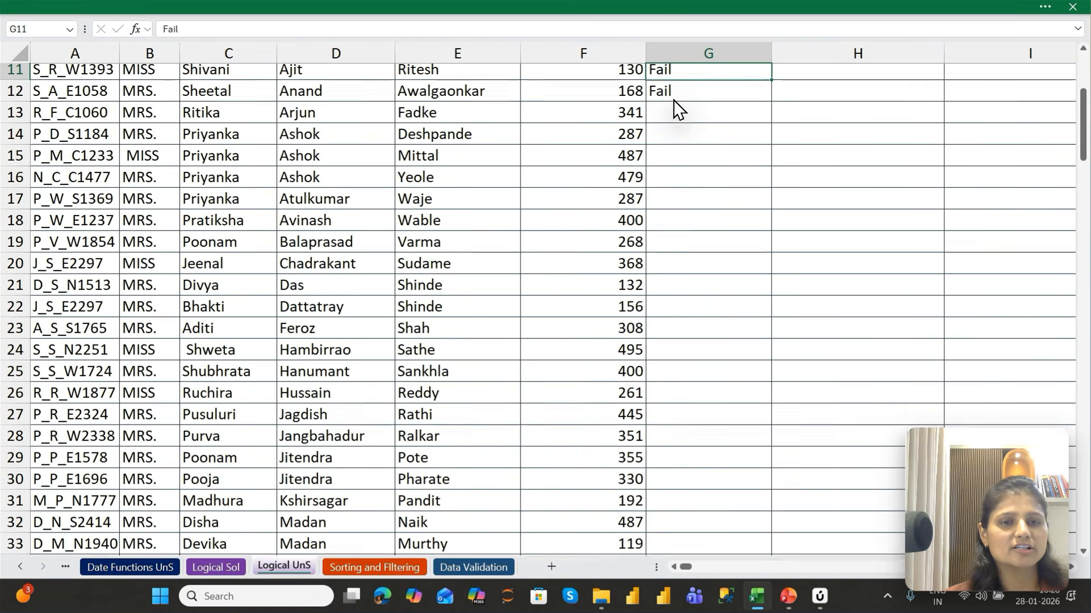
key(shift+Up)
key(shift+Up)
key(shift+Up)
key(shift+Up)
key(shift+Up)
key(shift+Up)
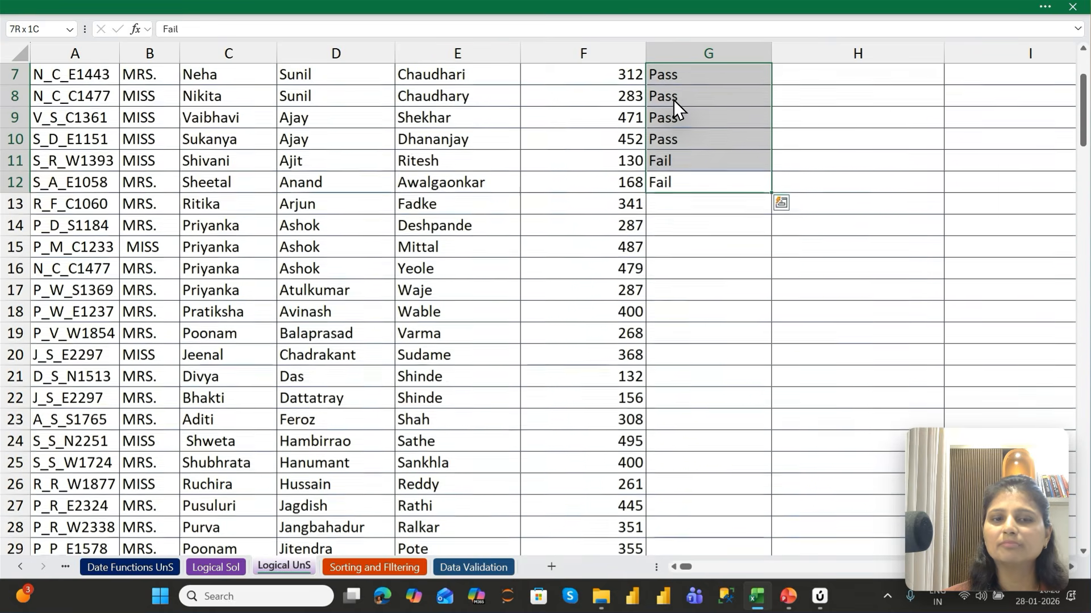
key(shift+Up)
key(shift+Up)
key(shift+Up)
key(shift+Up)
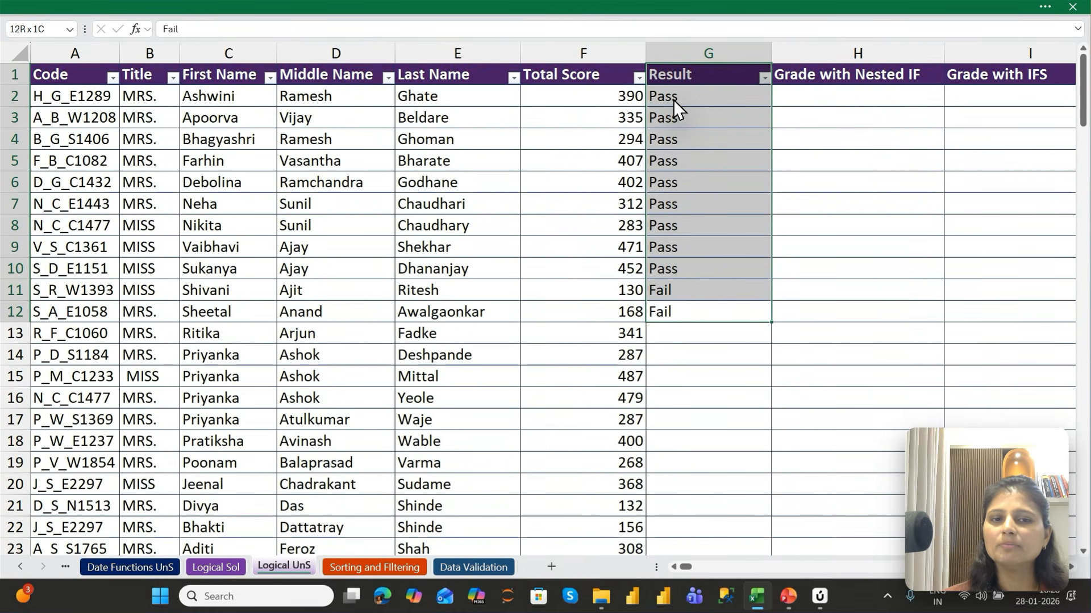
key(Delete)
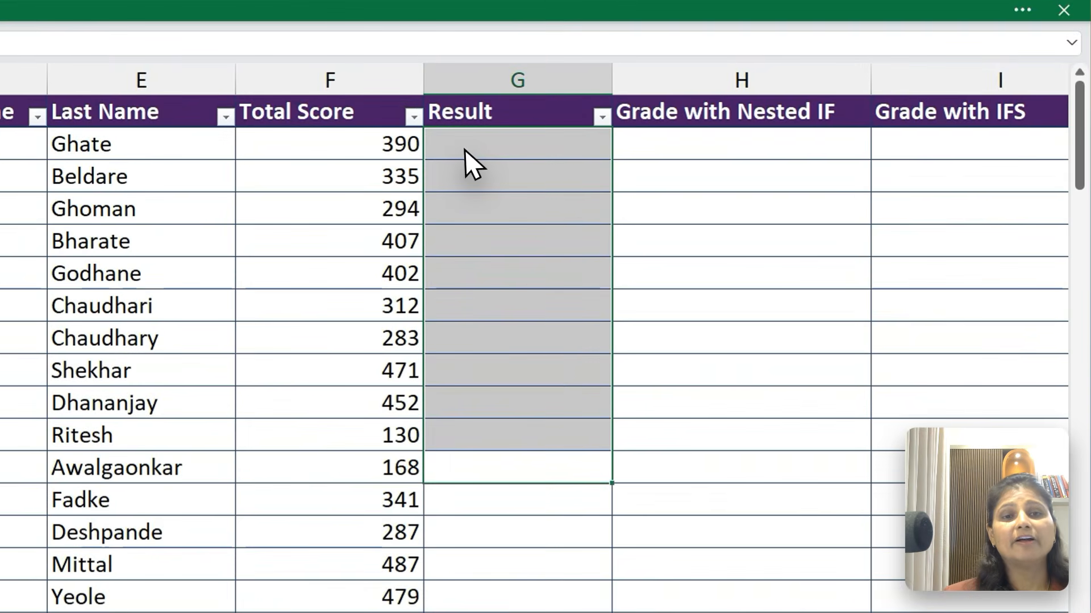
Step: Begin an IF formula in G2 with the logical test F2>200 on the Total Score
click(673, 101)
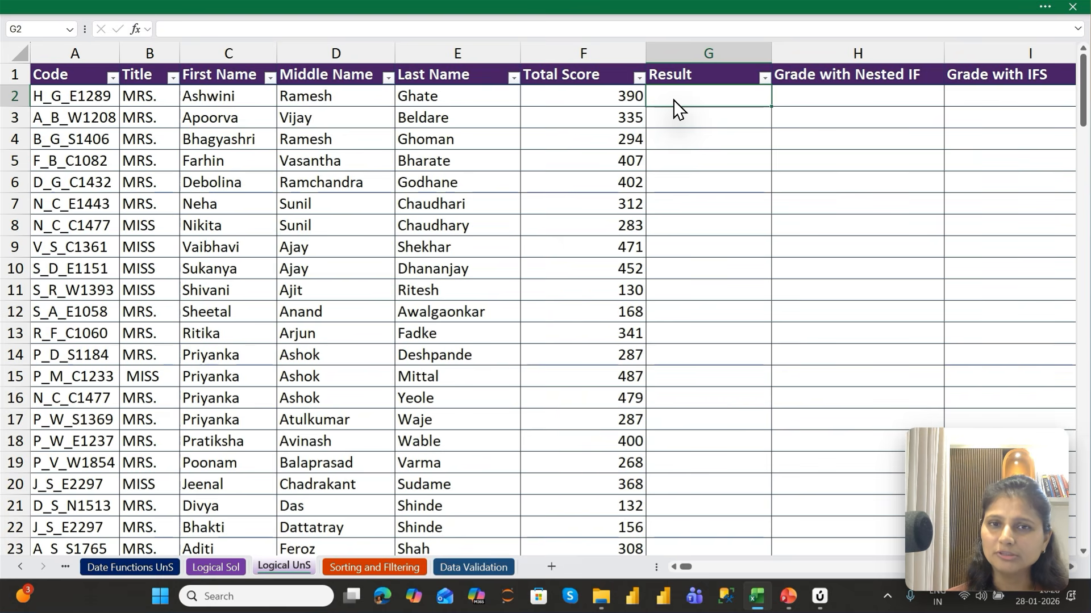
text(=)
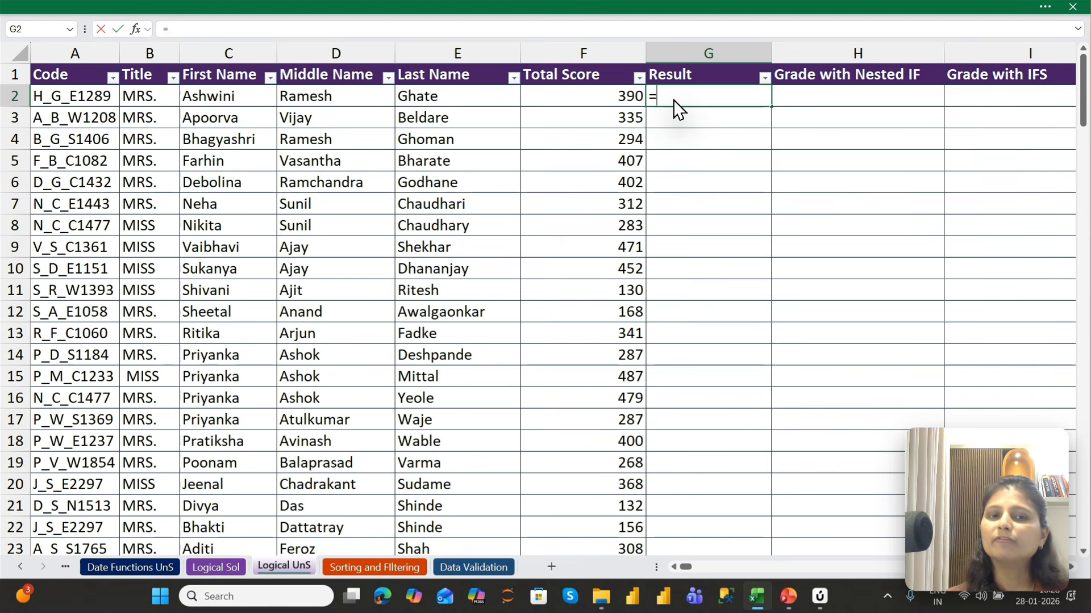
text(IF)
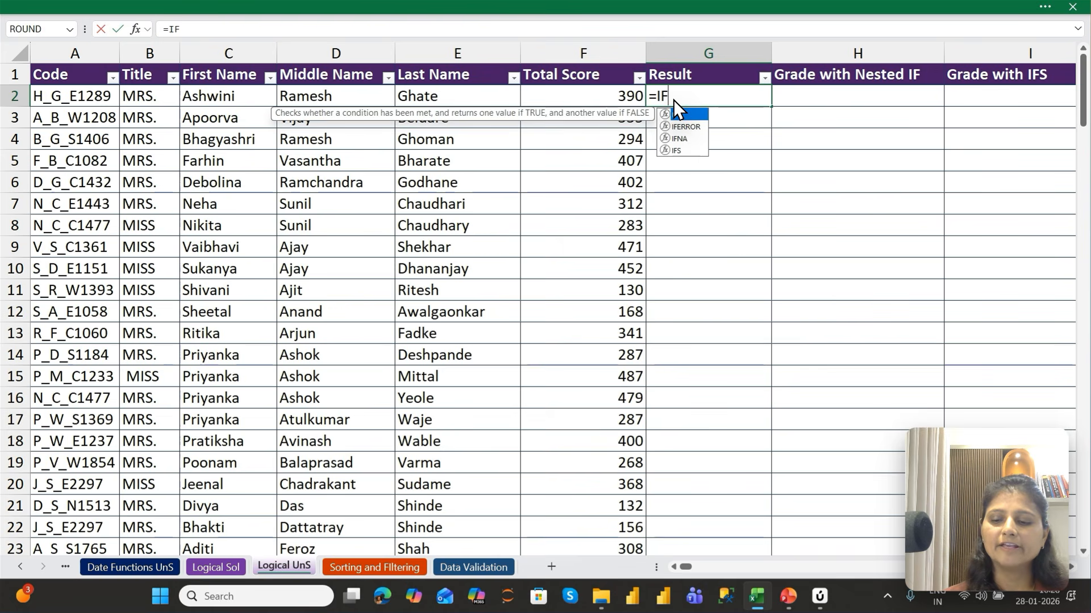
text(()
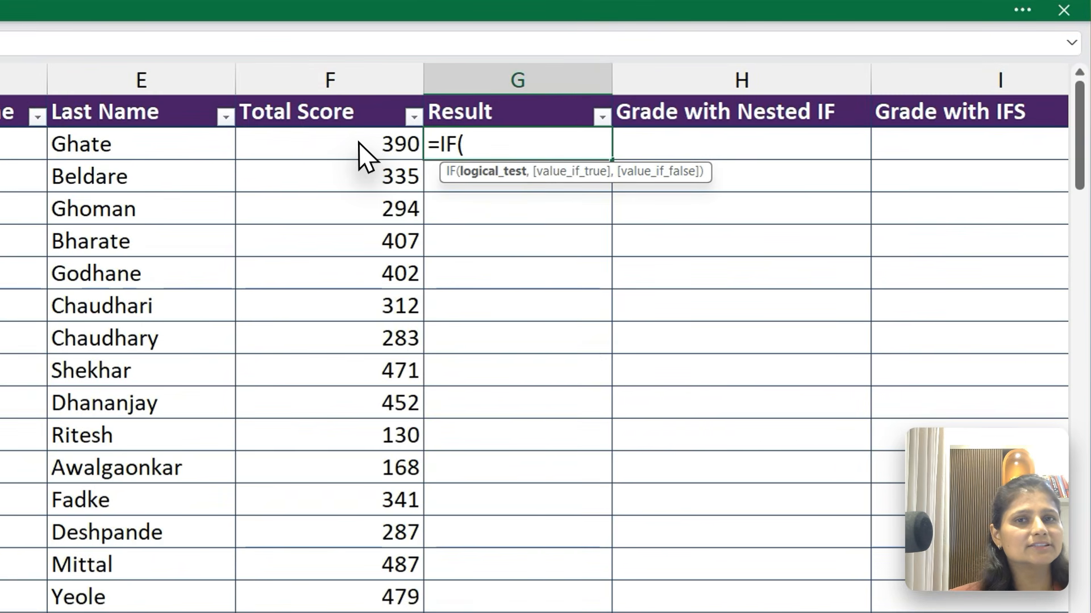
click(602, 95)
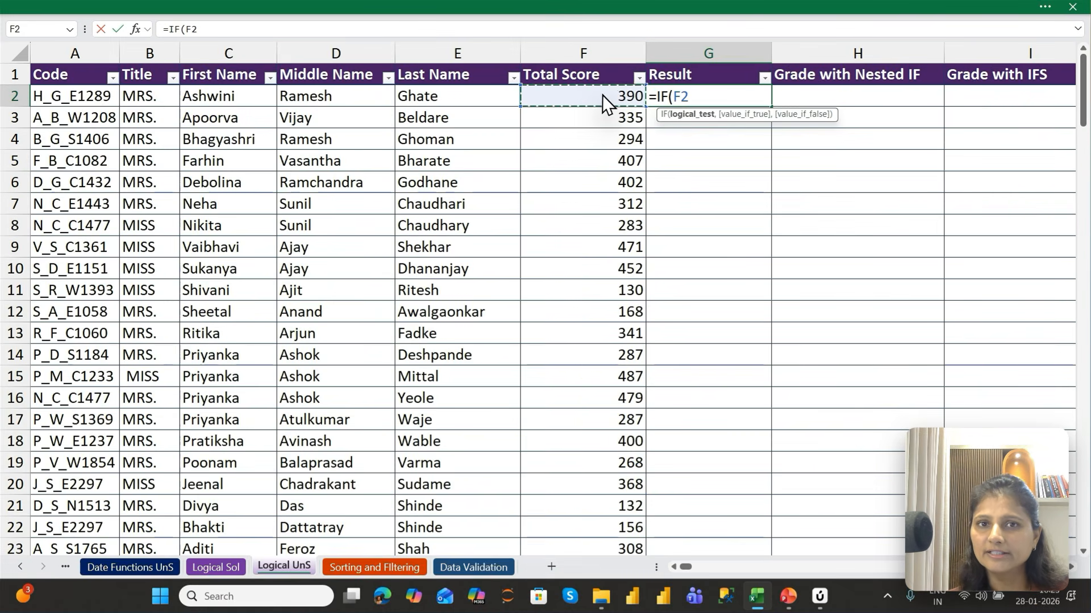
text(>200)
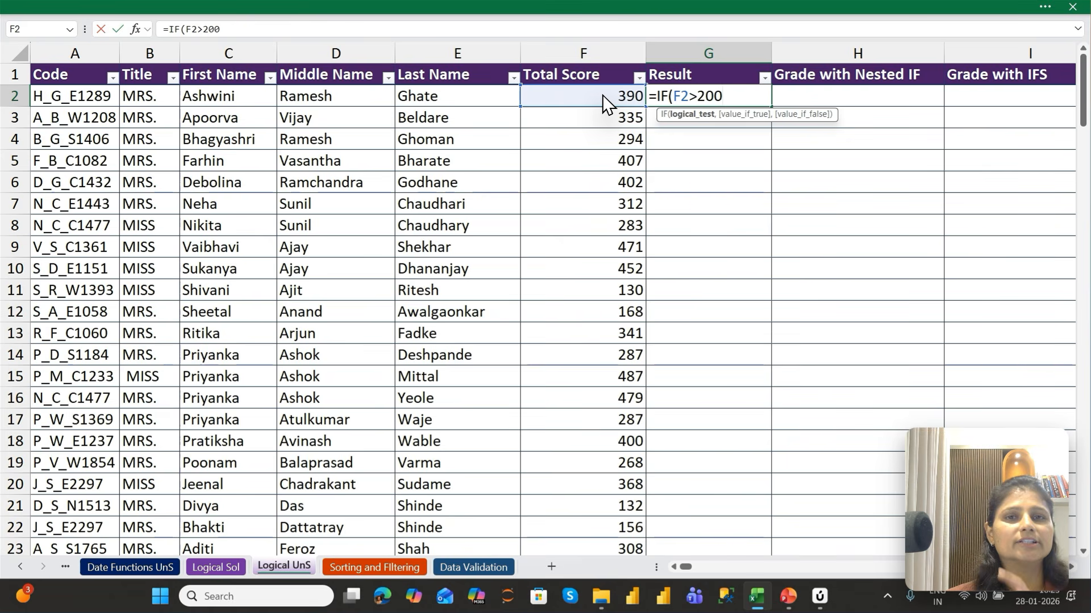
Step: Complete the G2 IF formula to return "Pass" when true and "Fail" when false, keeping G2 selected
text(,)
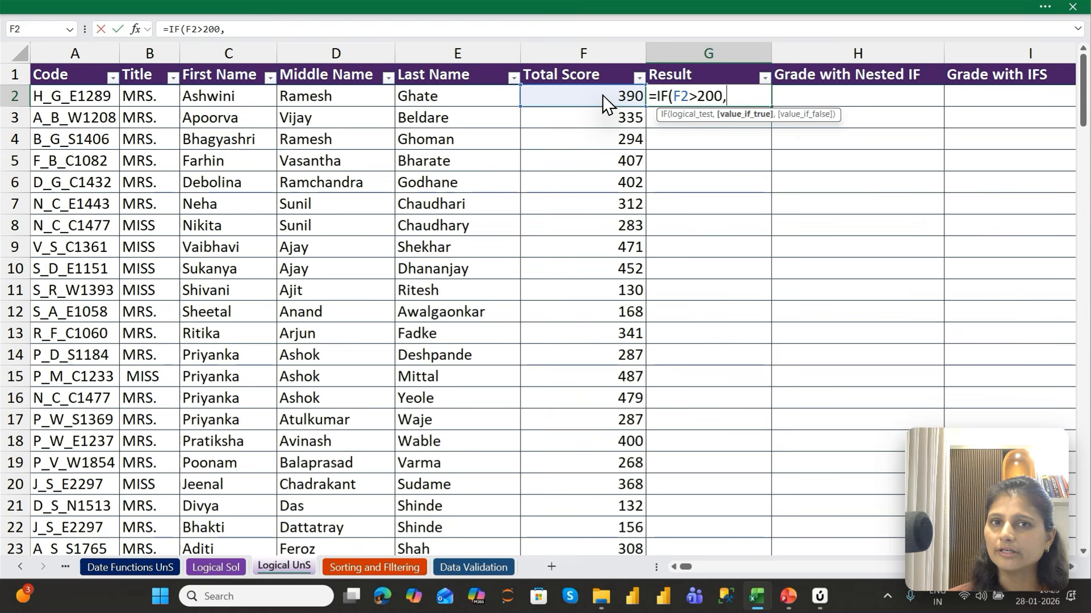
text(")
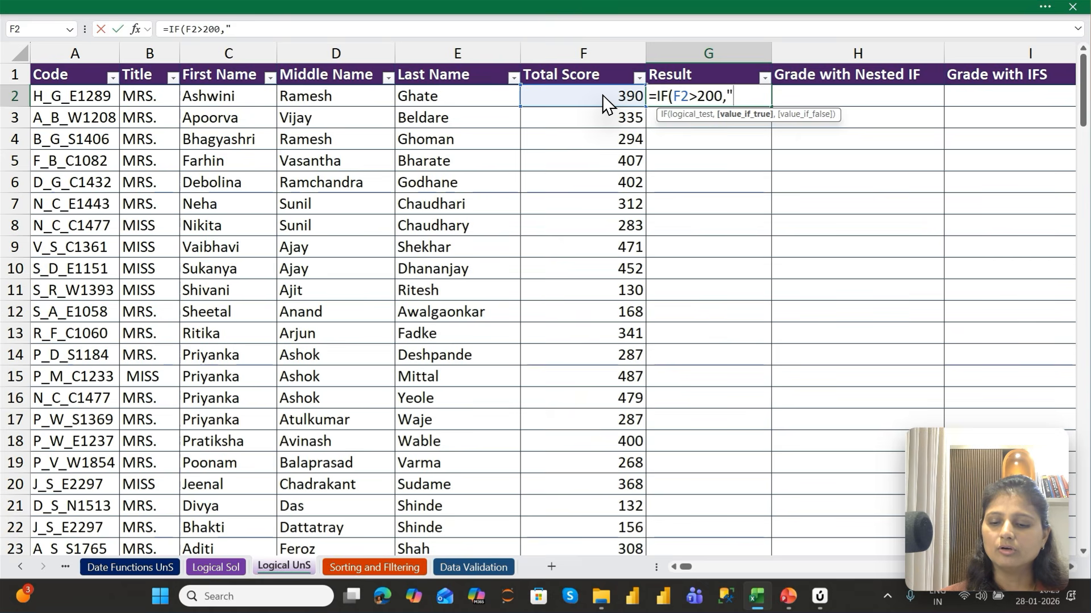
text(Pass")
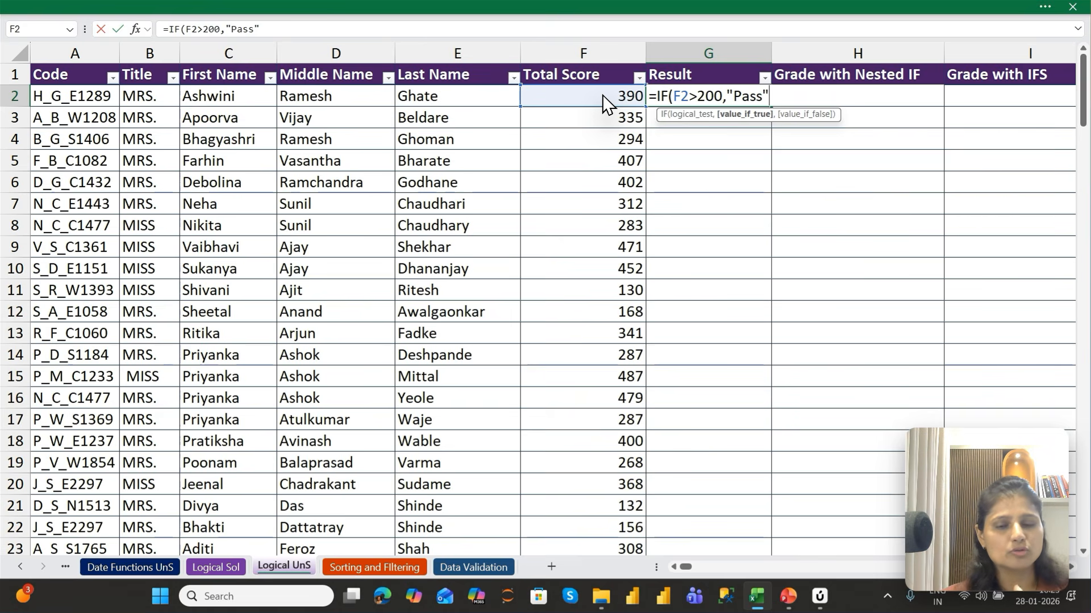
text(,)
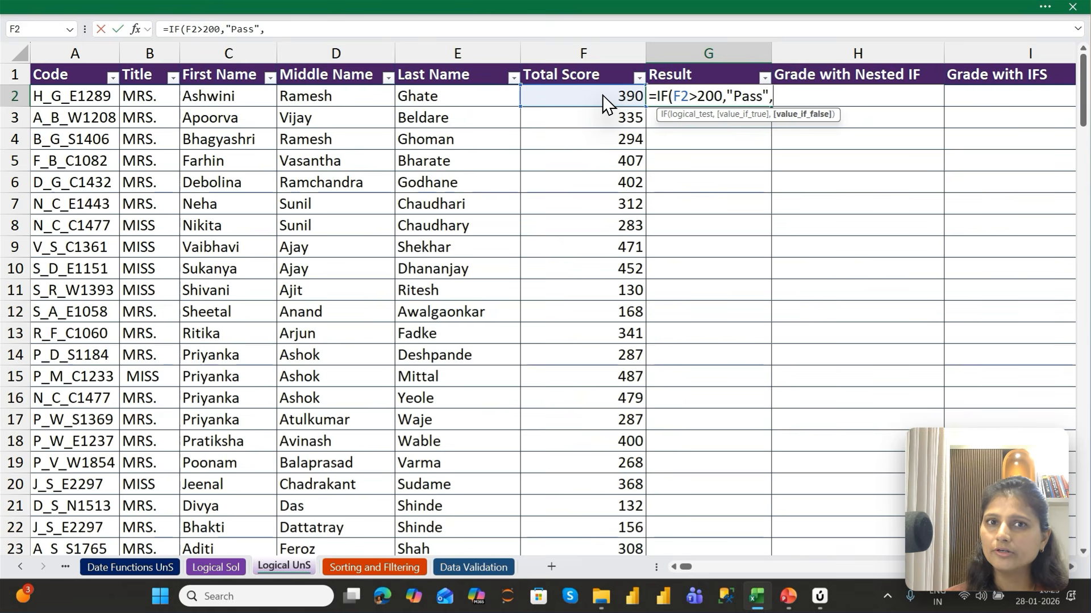
text(")
text(Fai)
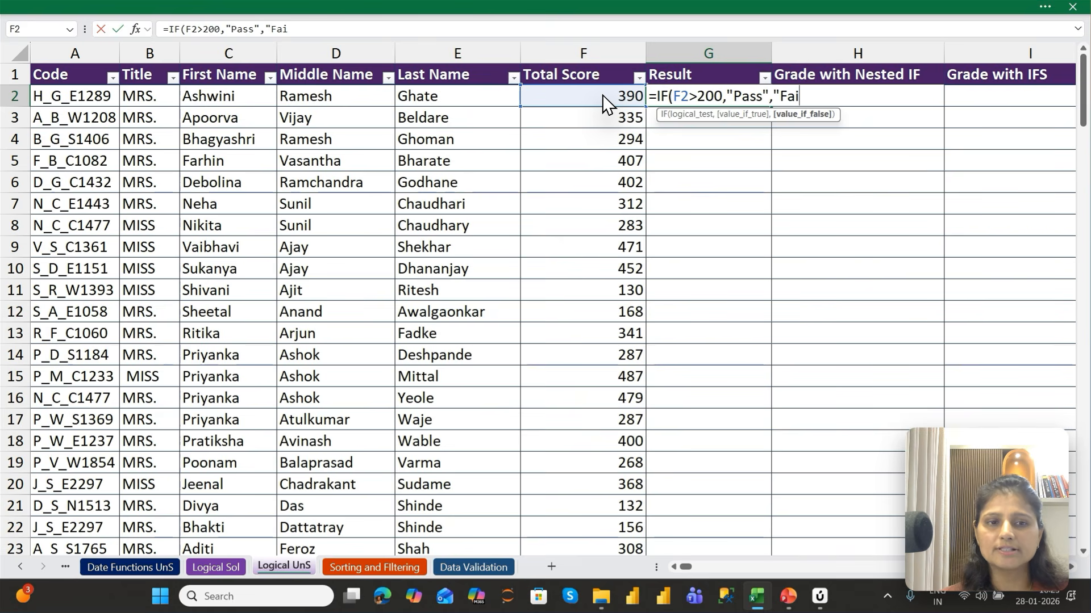
text(l")
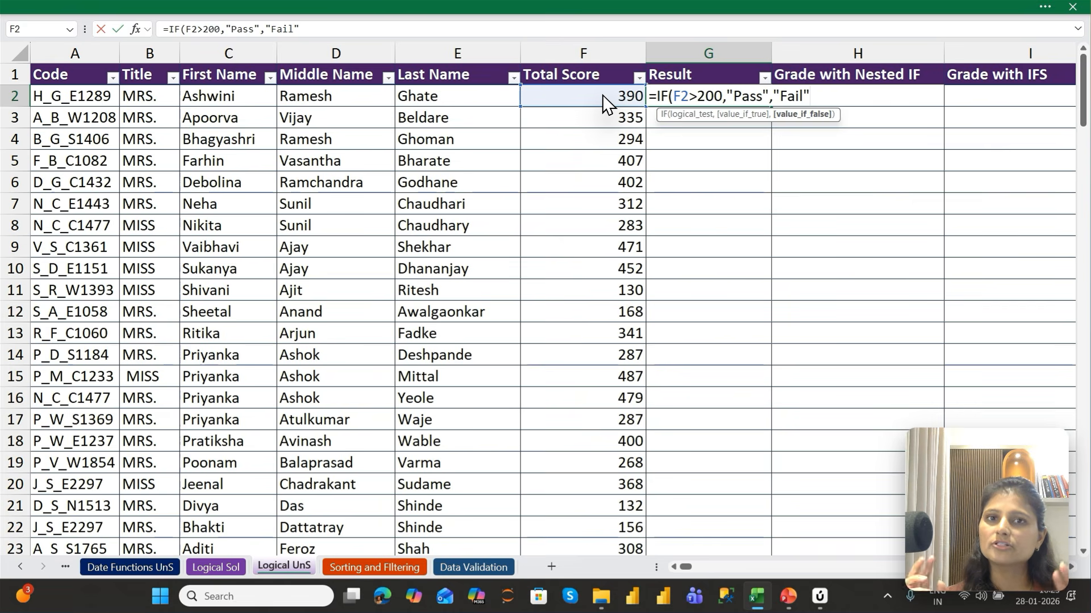
text())
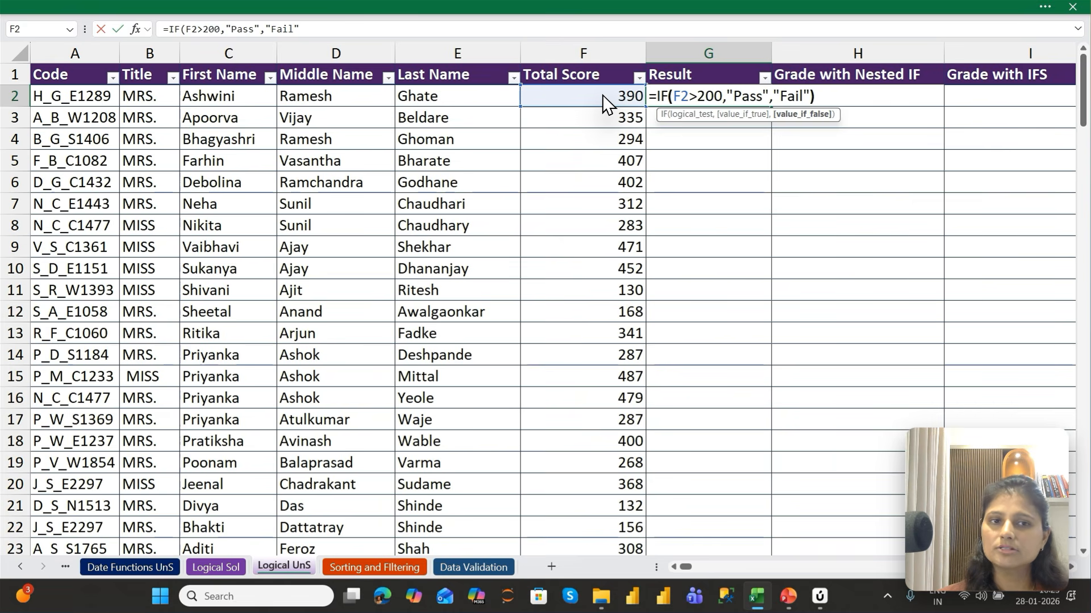
key(ctrl+Return)
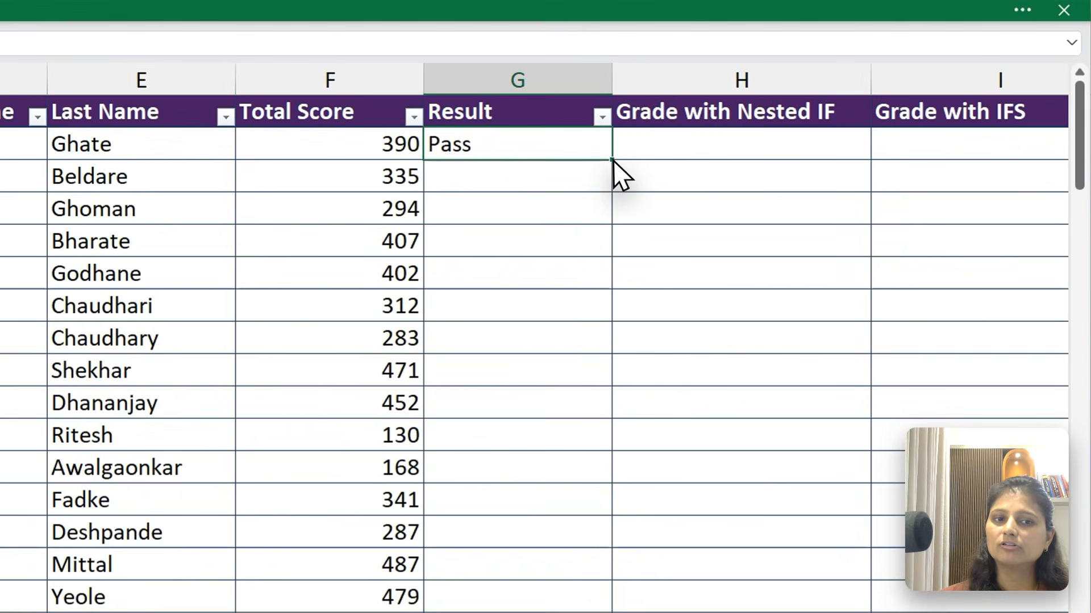
Step: Fill the G2 formula down the whole Result column and check the results in G11 and G12
double_click(770, 106)
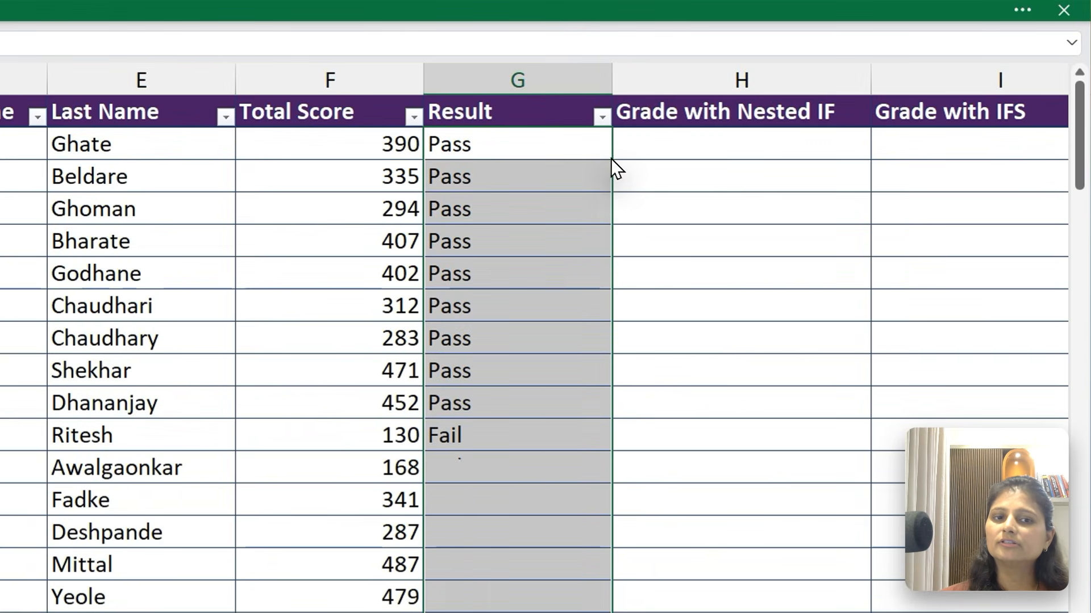
drag(492, 141, 488, 469)
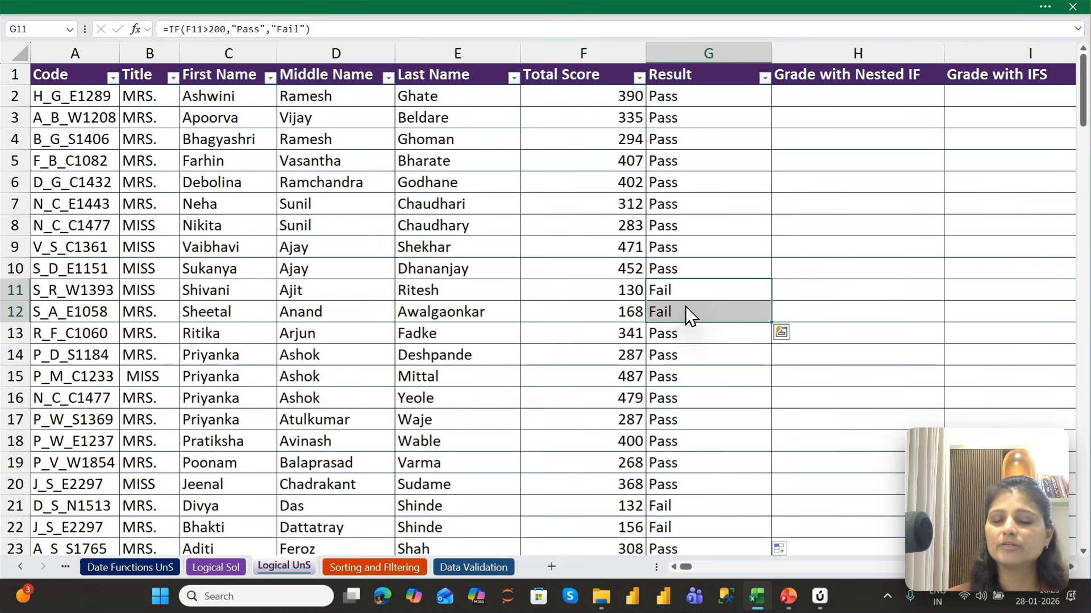
key(ctrl+Up)
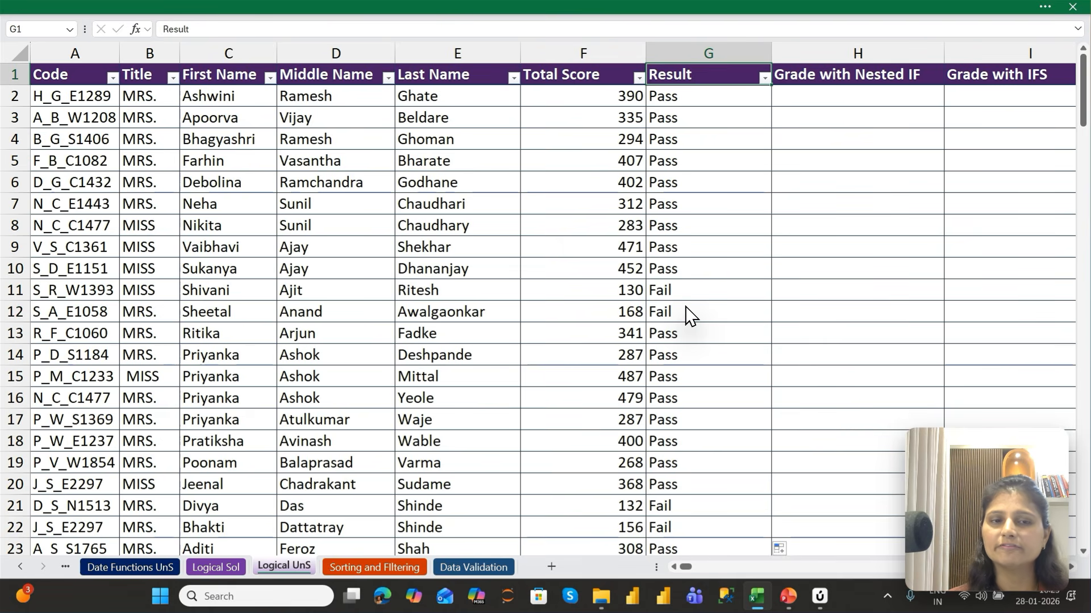
Step: Examine the remaining grade column headings and the score ranges for each grade in the lookup table L6:N9
key(ctrl+Right)
key(Left)
key(Left)
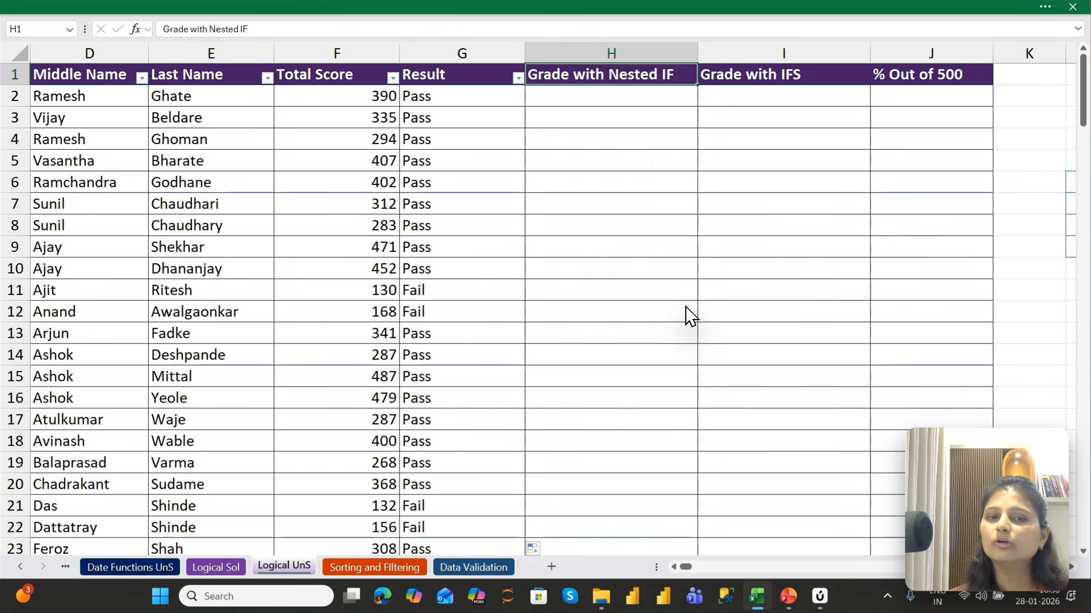
key(Right)
key(Right)
key(Right)
key(Right)
key(Right)
key(Right)
key(Right)
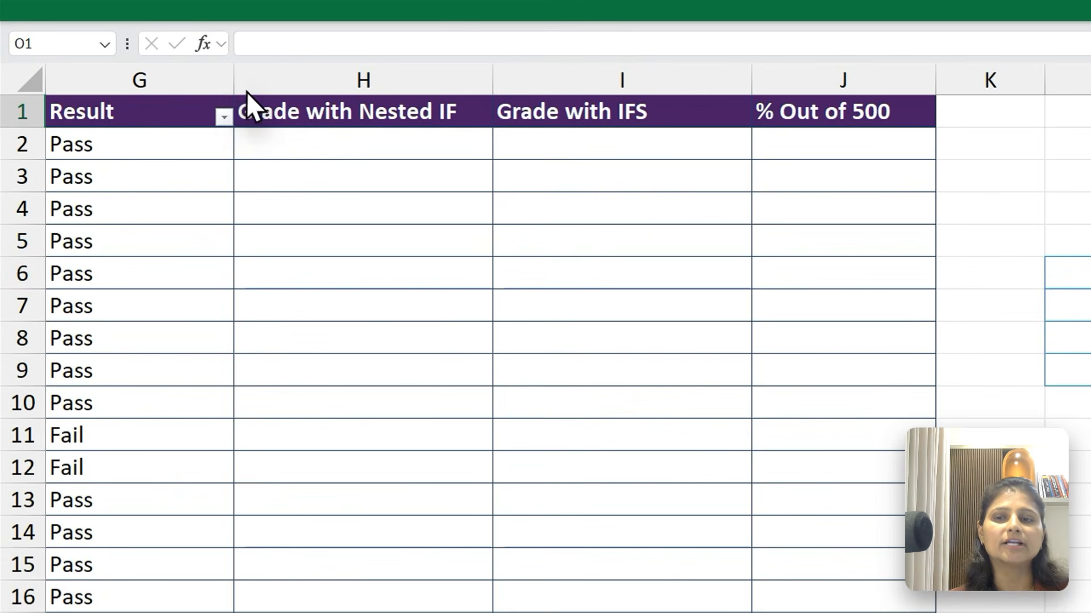
drag(180, 67, 77, 85)
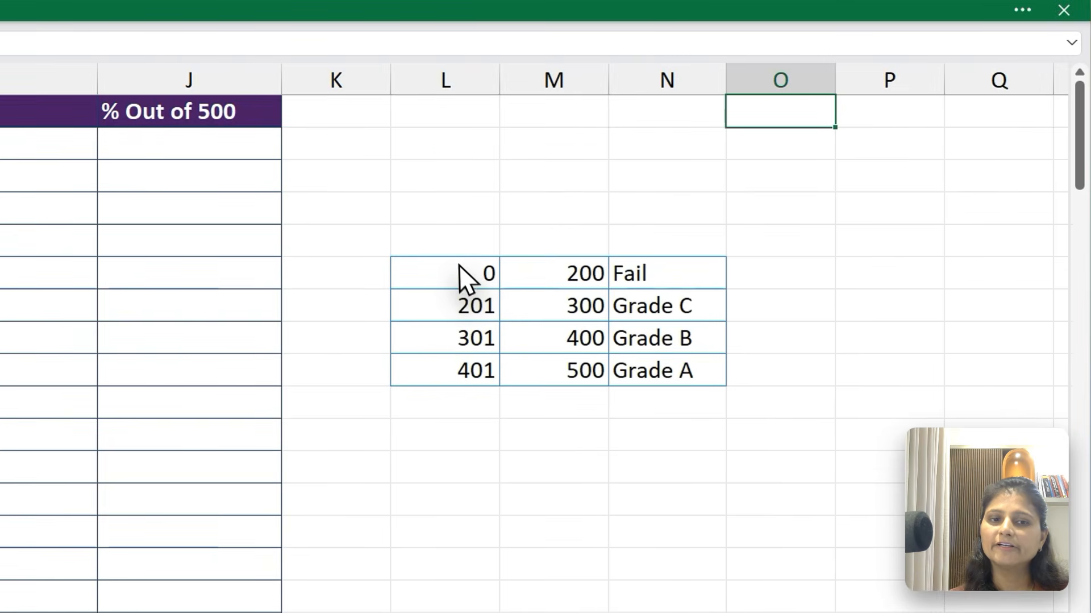
drag(461, 271, 547, 277)
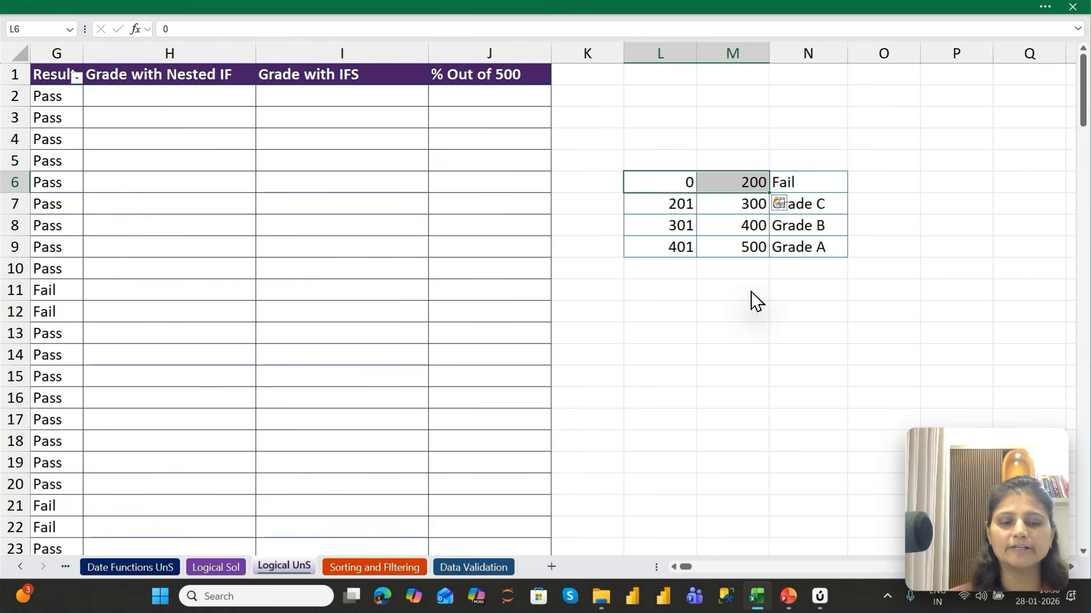
key(Down)
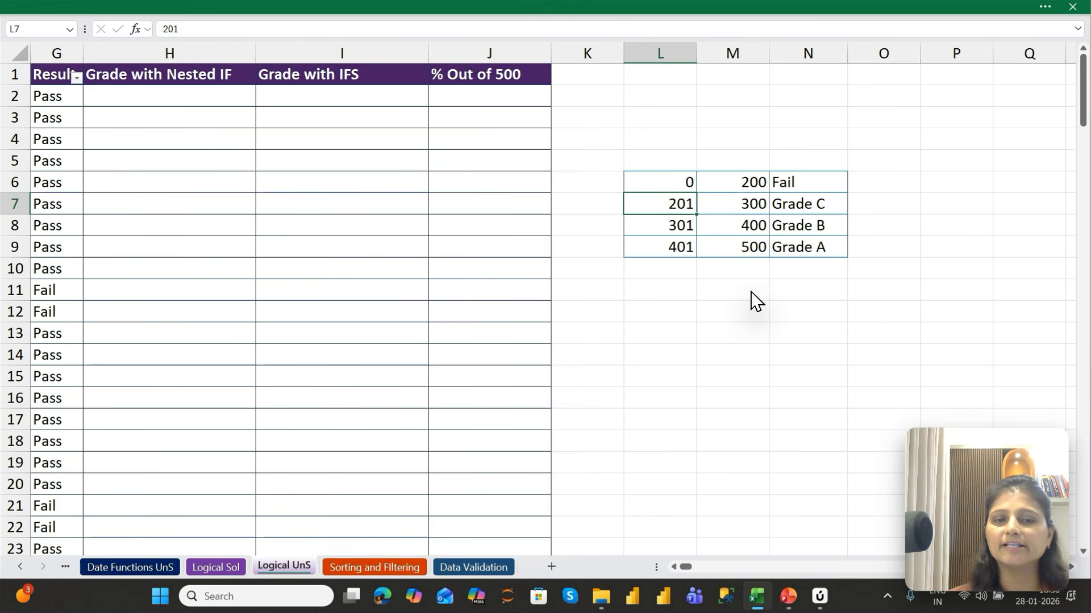
key(shift+Right)
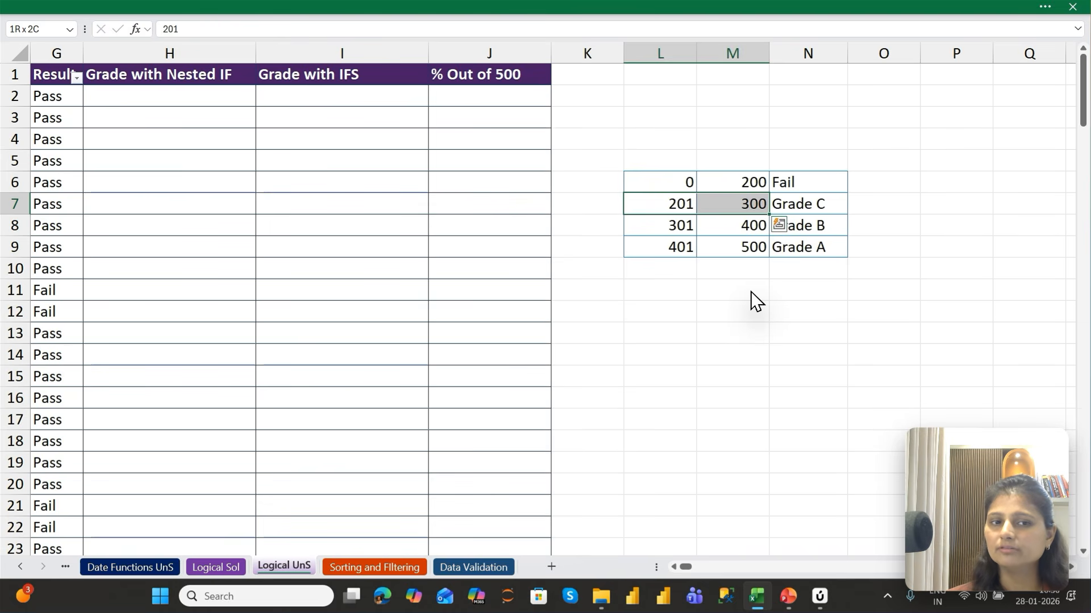
key(Down)
key(shift+Right)
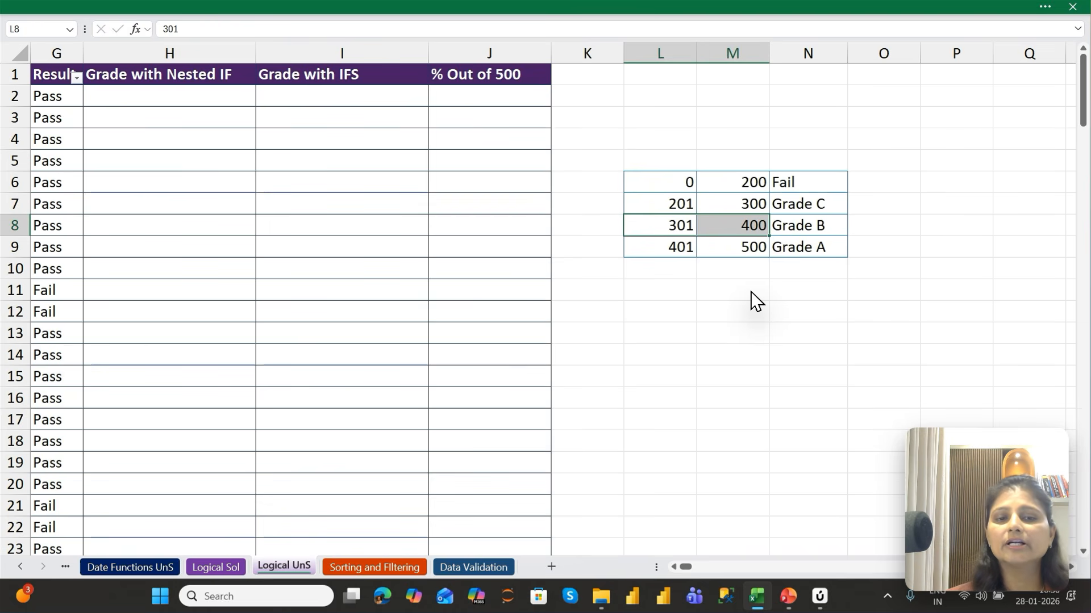
key(Down)
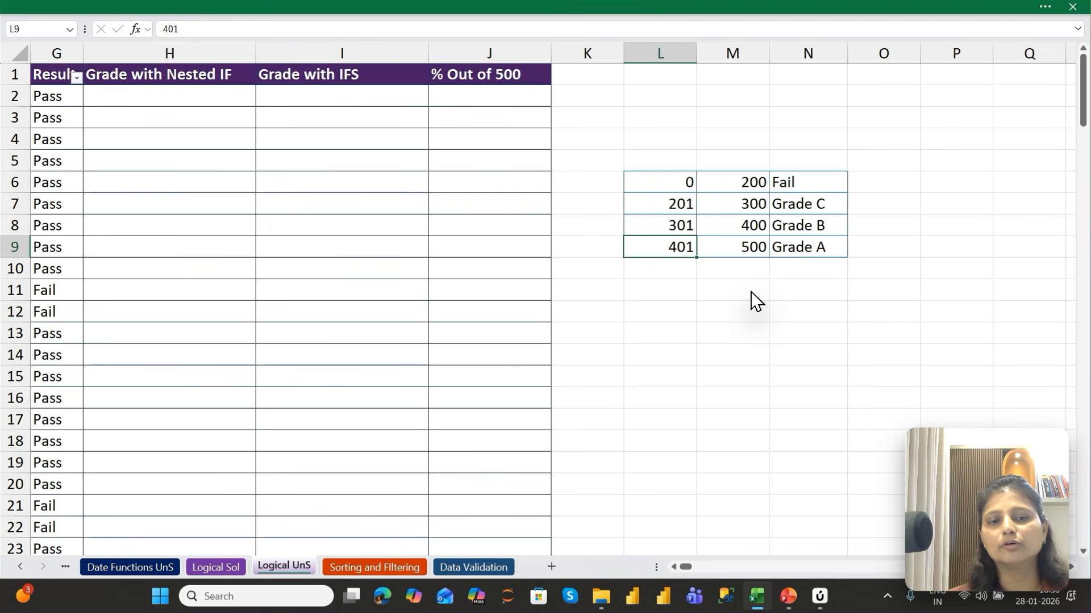
key(shift+Right)
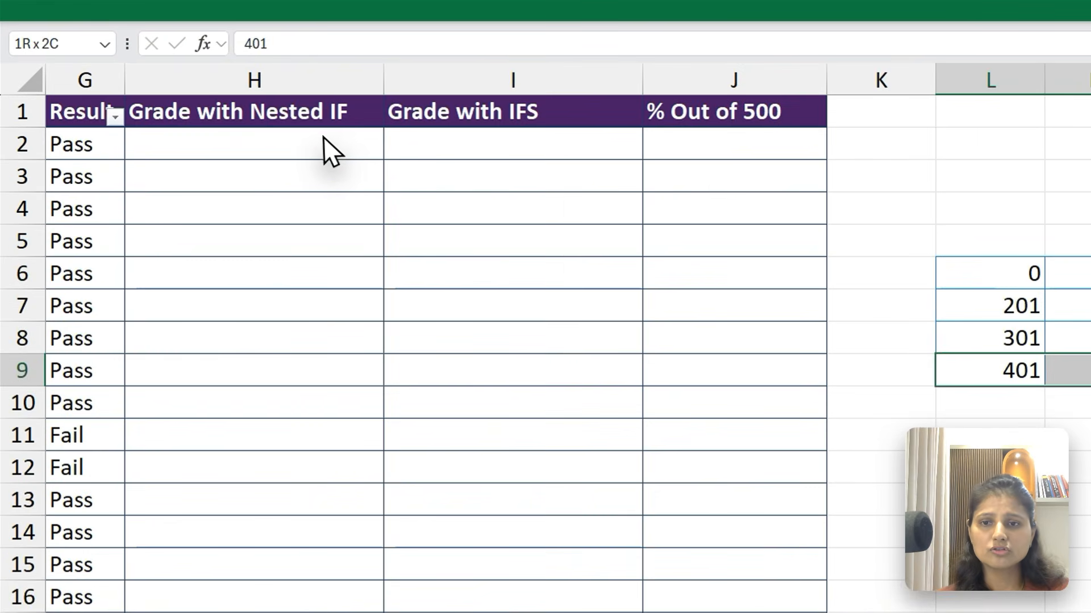
Step: Begin an IF formula in H2 that tests F2<=200 and returns "Fail" when true, ready for the value-if-false argument
click(214, 94)
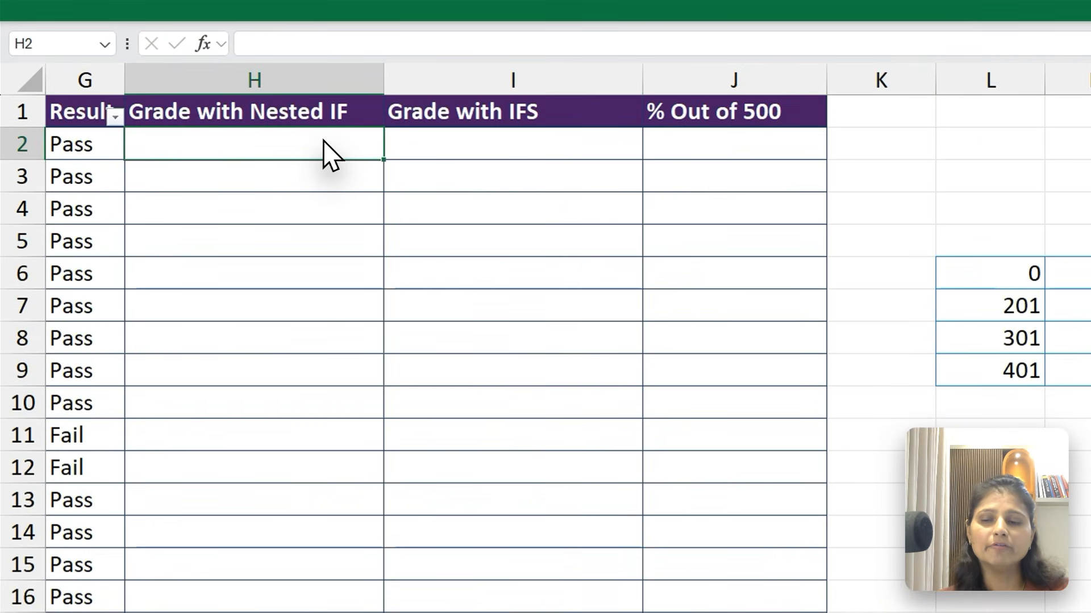
key(Left)
key(Left)
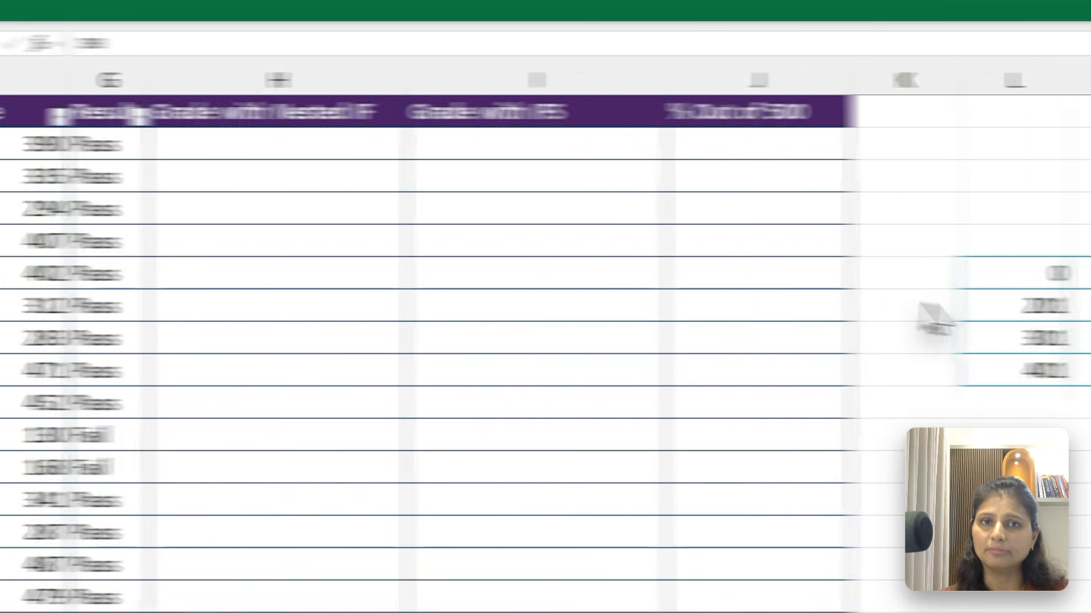
click(241, 145)
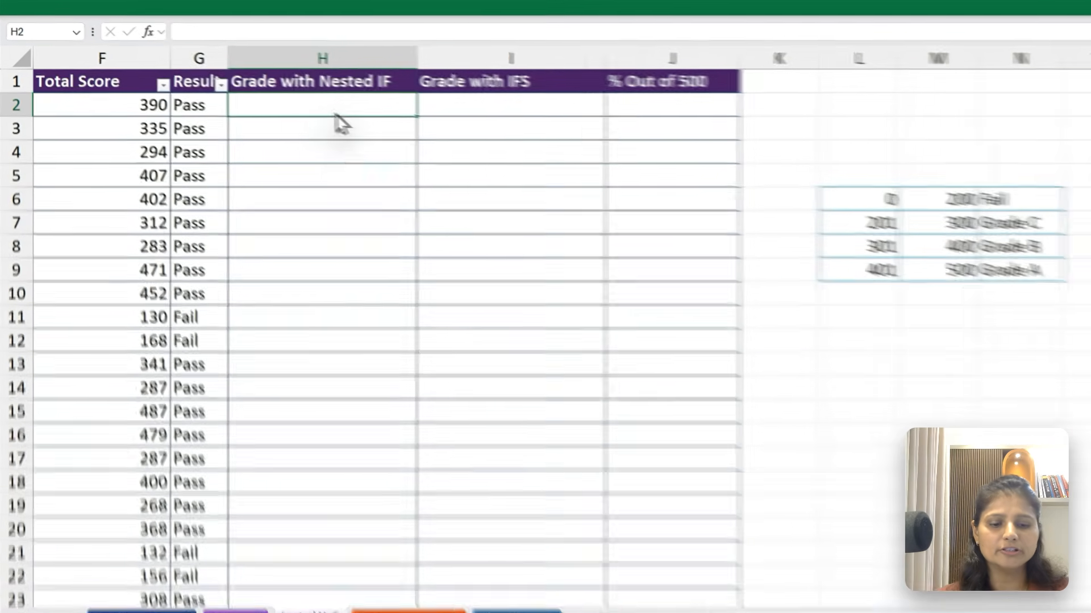
text(=if()
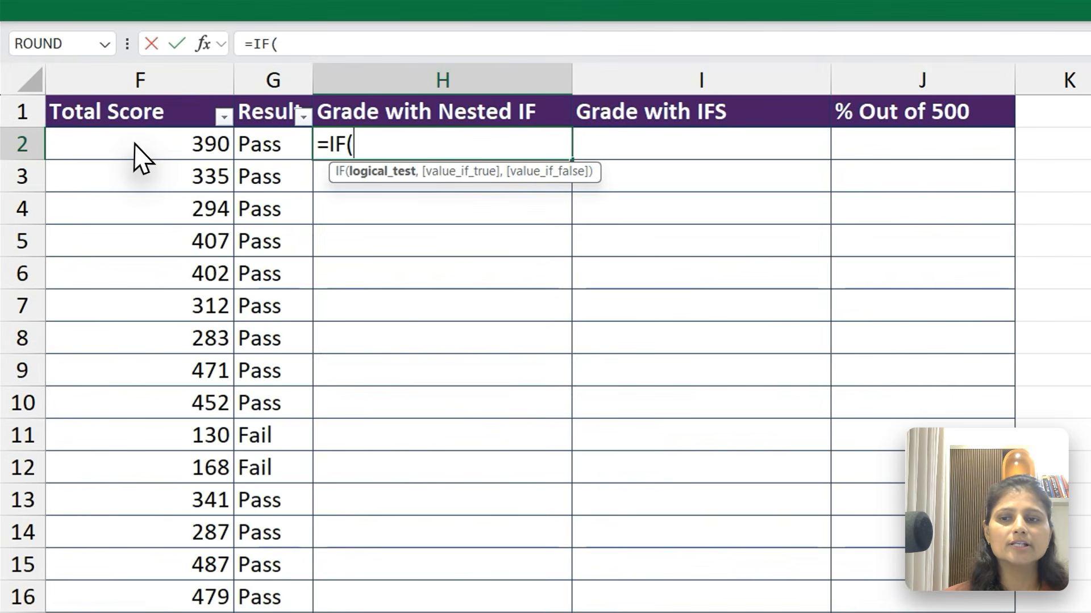
click(90, 95)
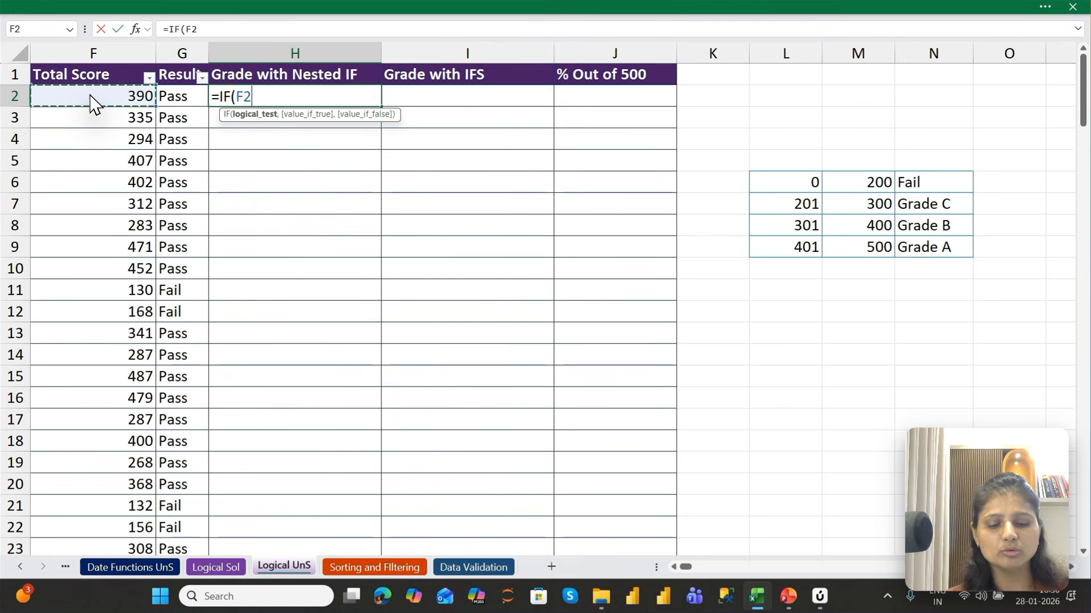
text(<=200)
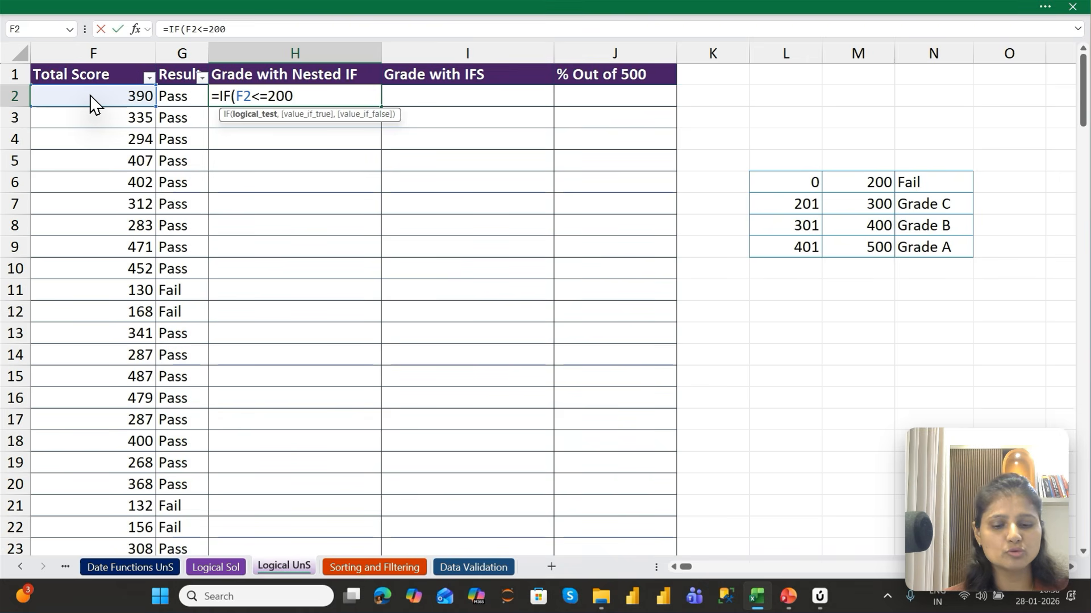
text(,"F)
text(ail)
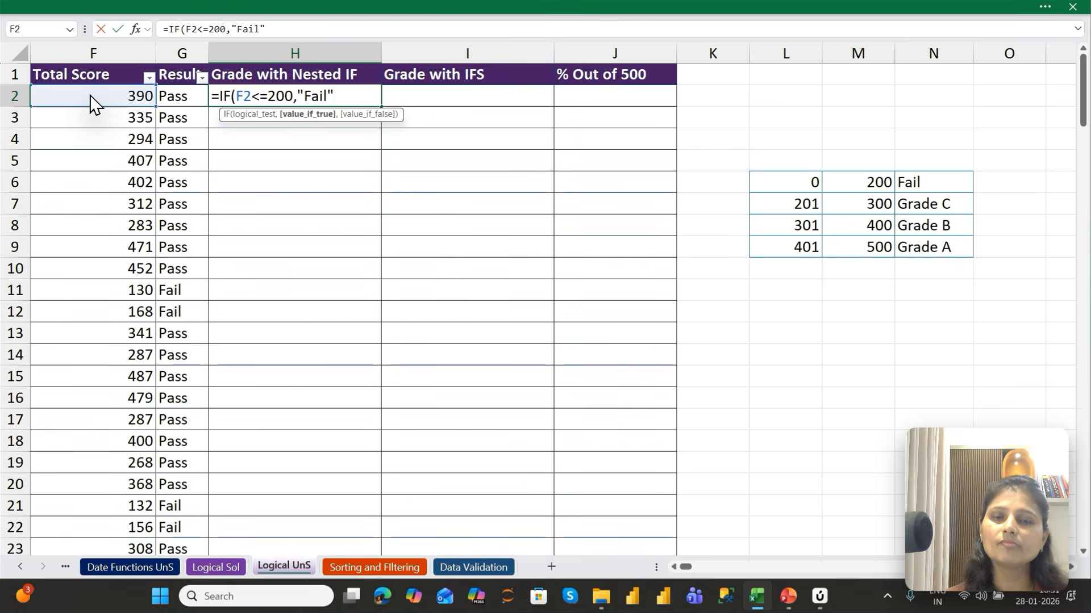
text(,)
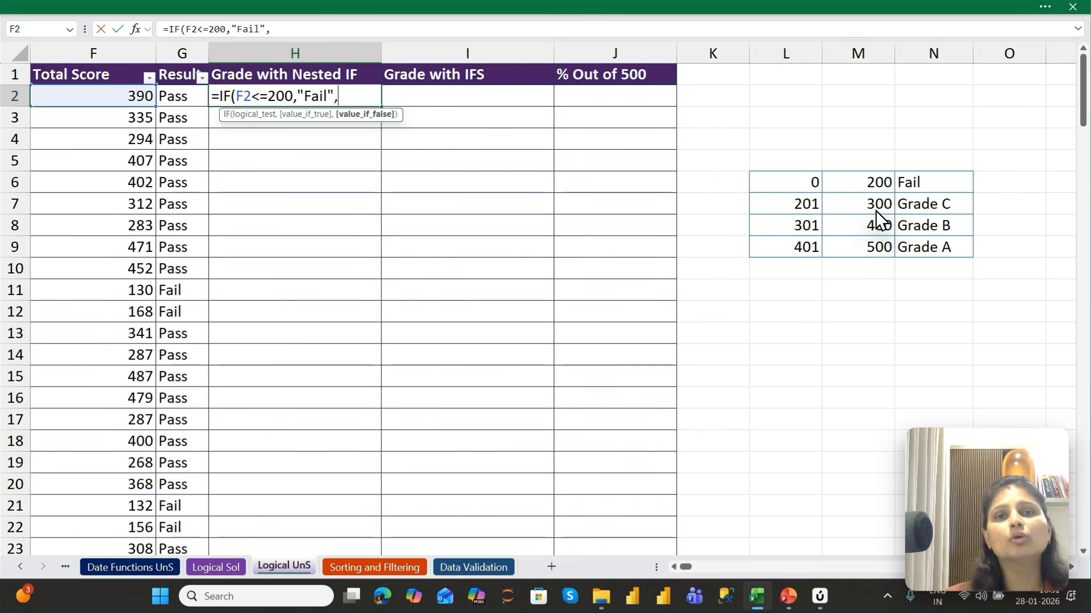
Step: Nest a second IF as the first one's value-if-false argument, with the logical test F2<=300
text(IF()
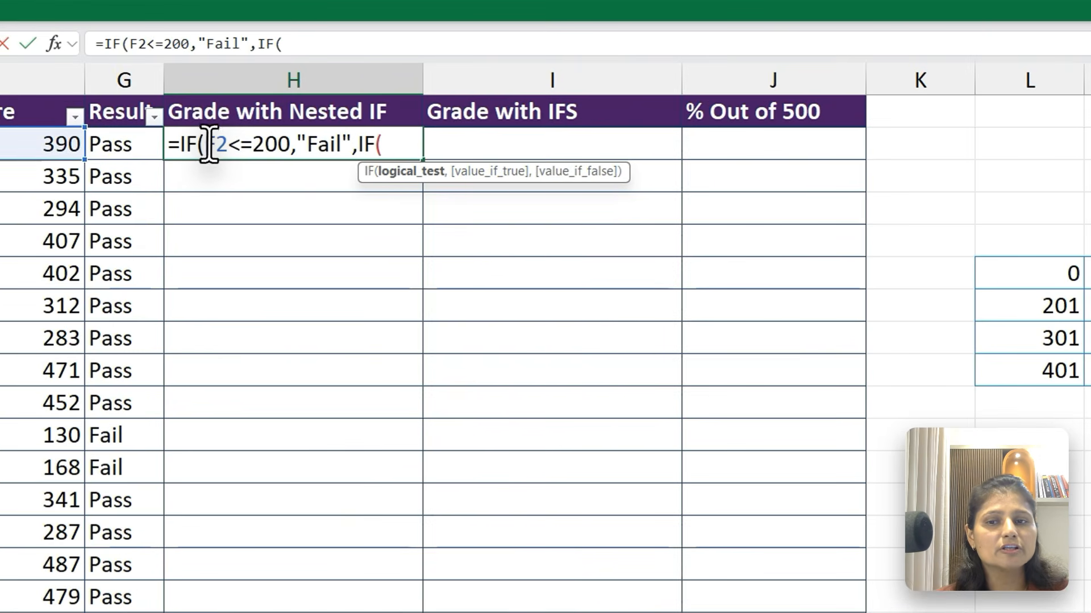
drag(212, 144, 278, 144)
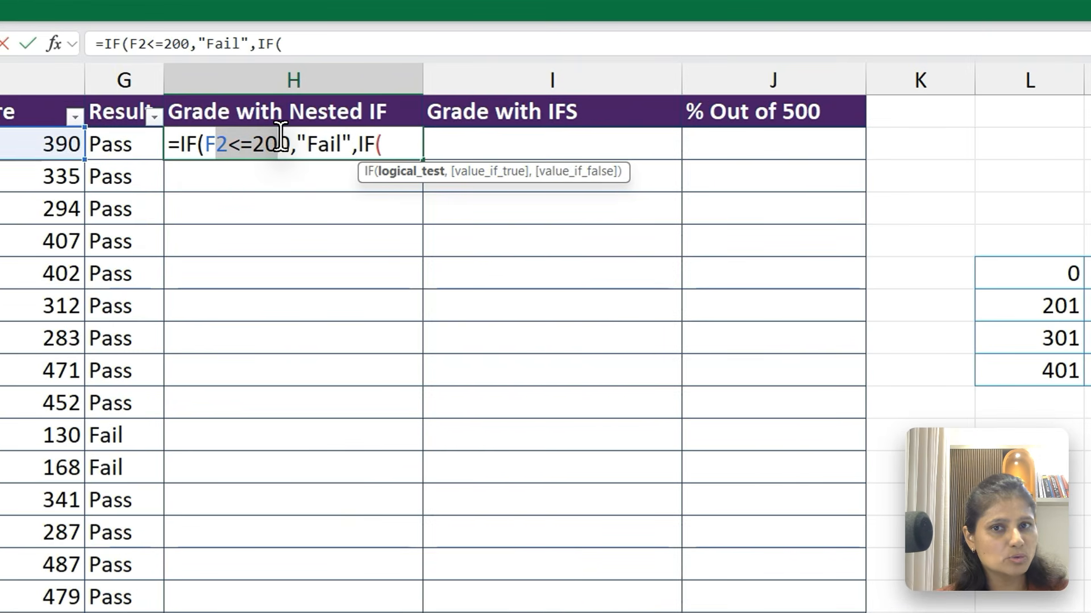
click(310, 140)
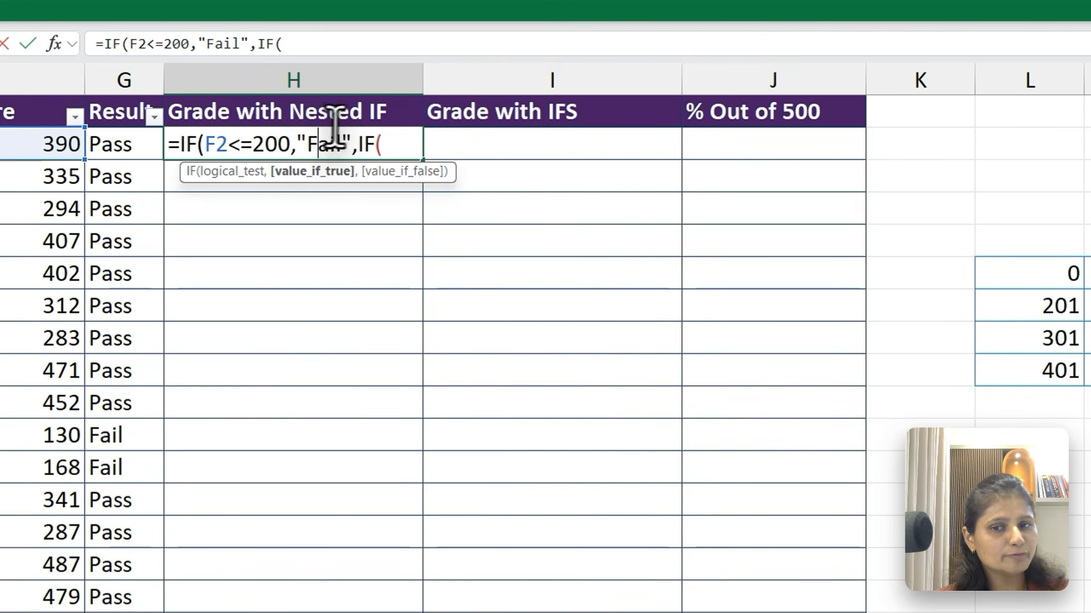
click(385, 141)
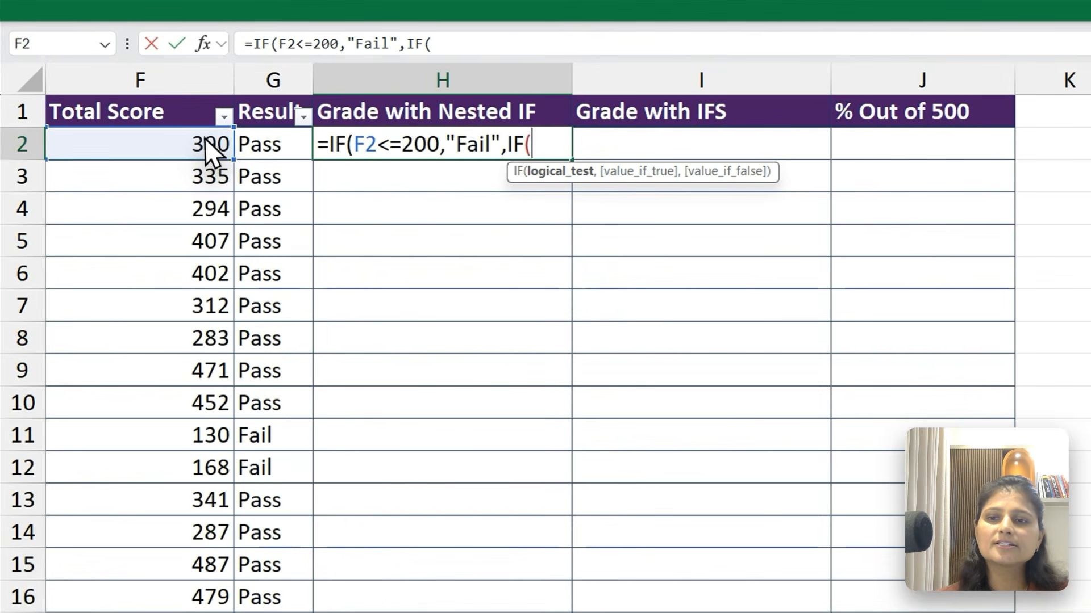
click(138, 95)
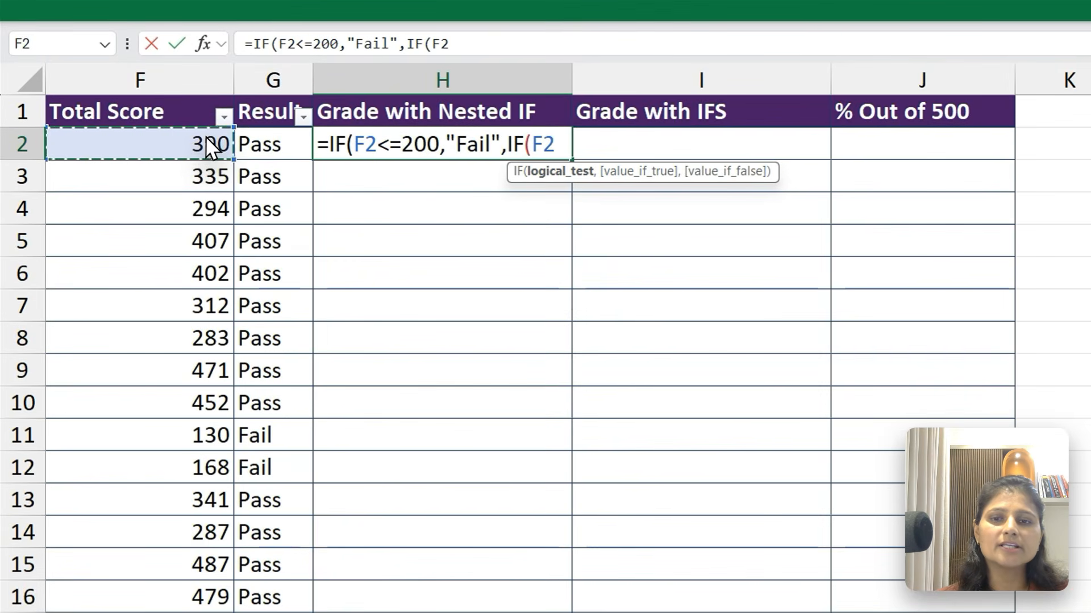
text(<=)
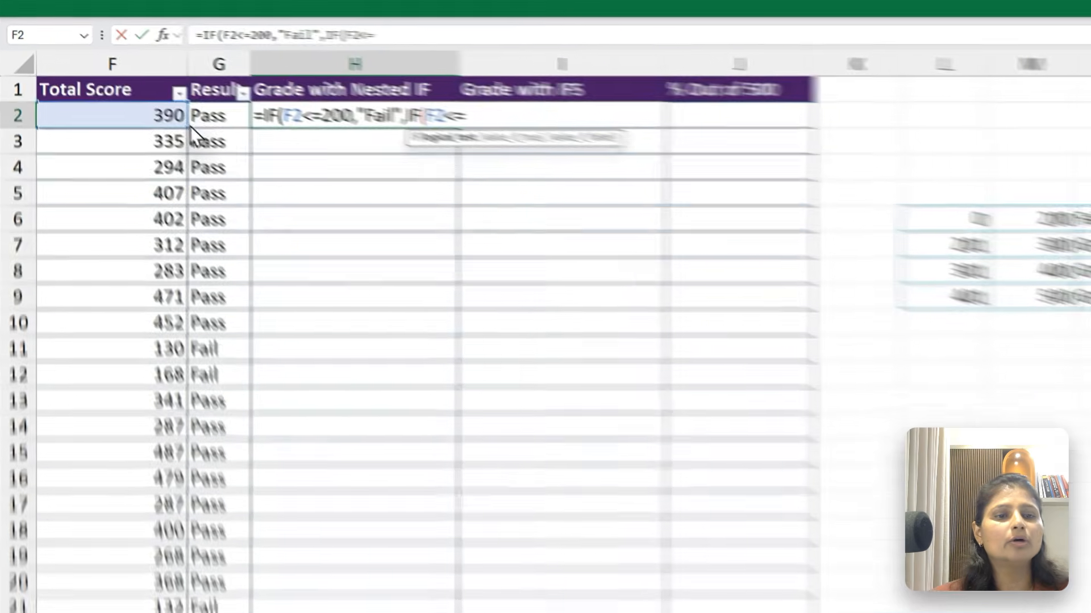
text(300)
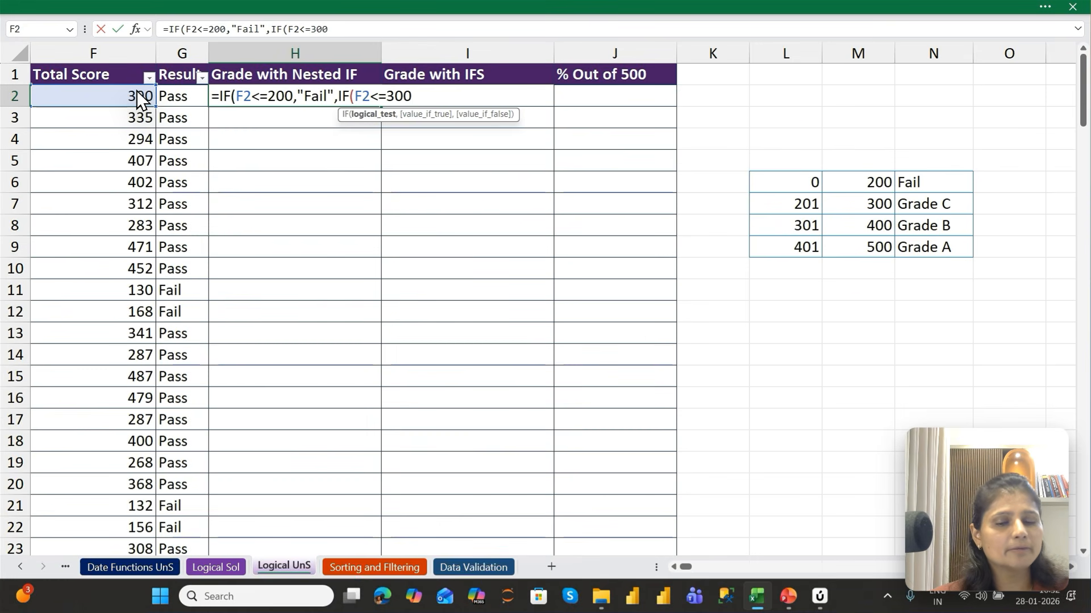
Step: Set the second IF's value-if-true to "Grade C" and continue to its value-if-false argument
text(,"F)
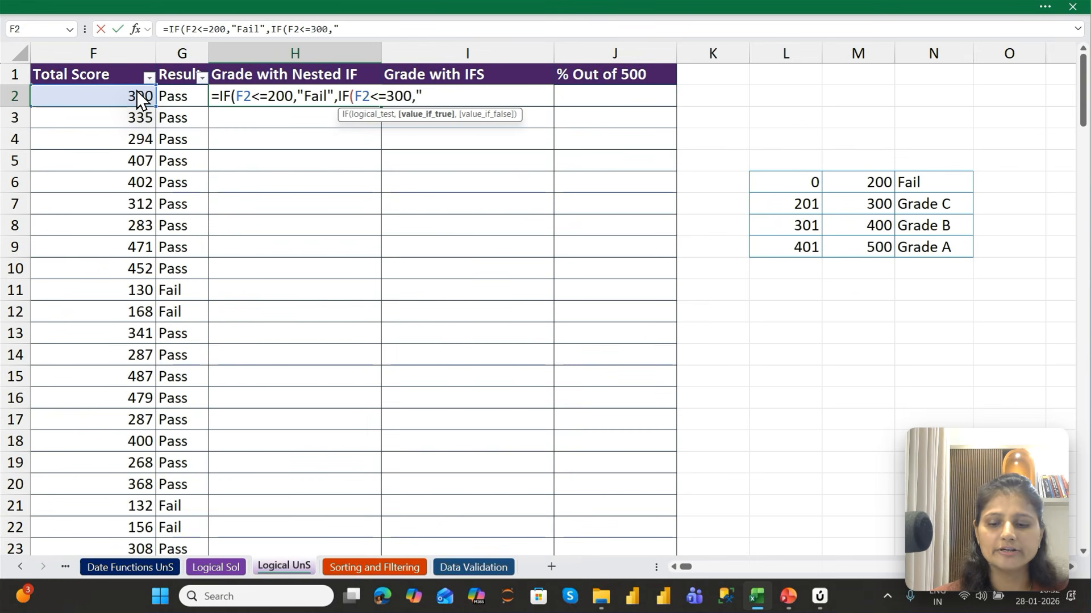
text(a)
key(BackSpace)
key(BackSpace)
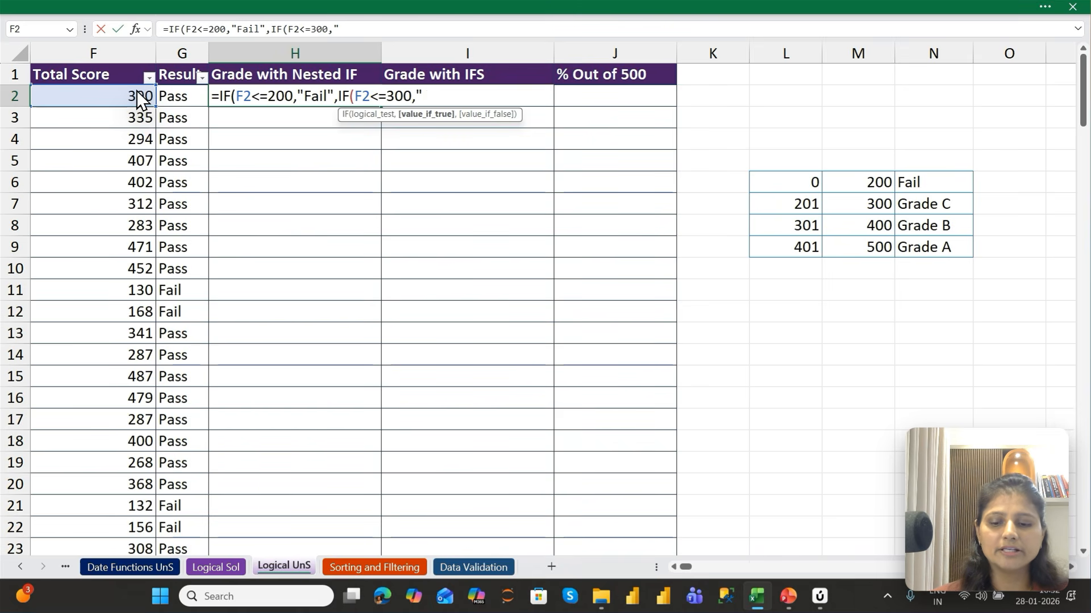
text(Grade)
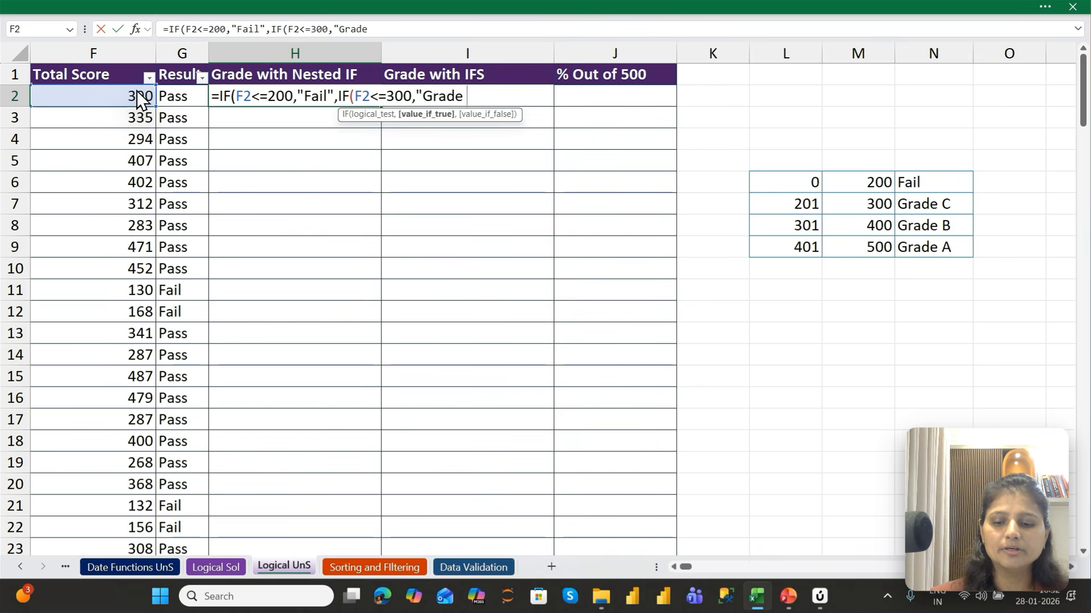
text( C)
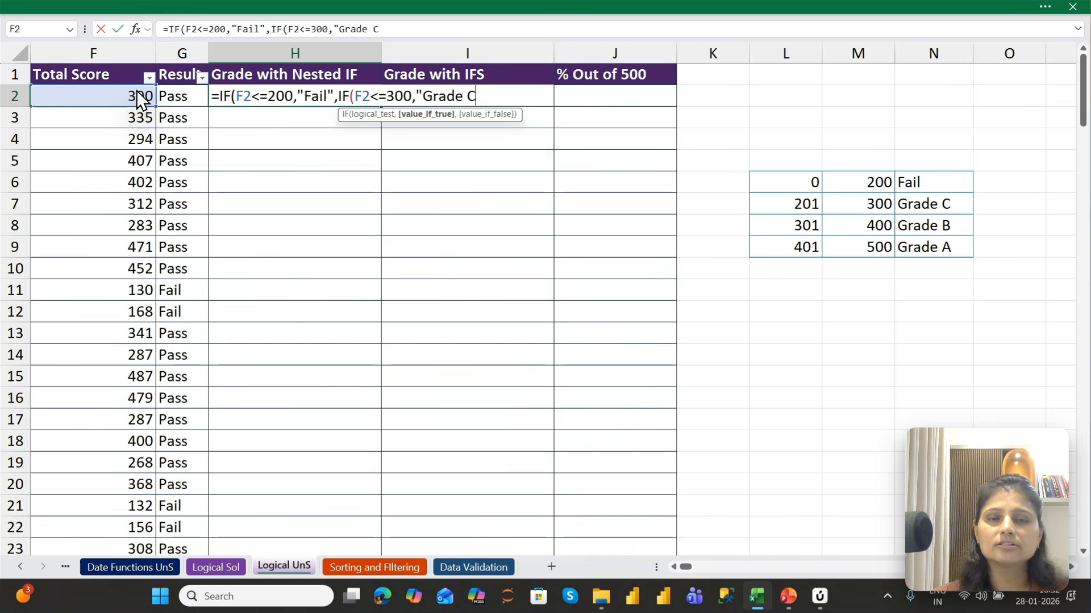
text(",)
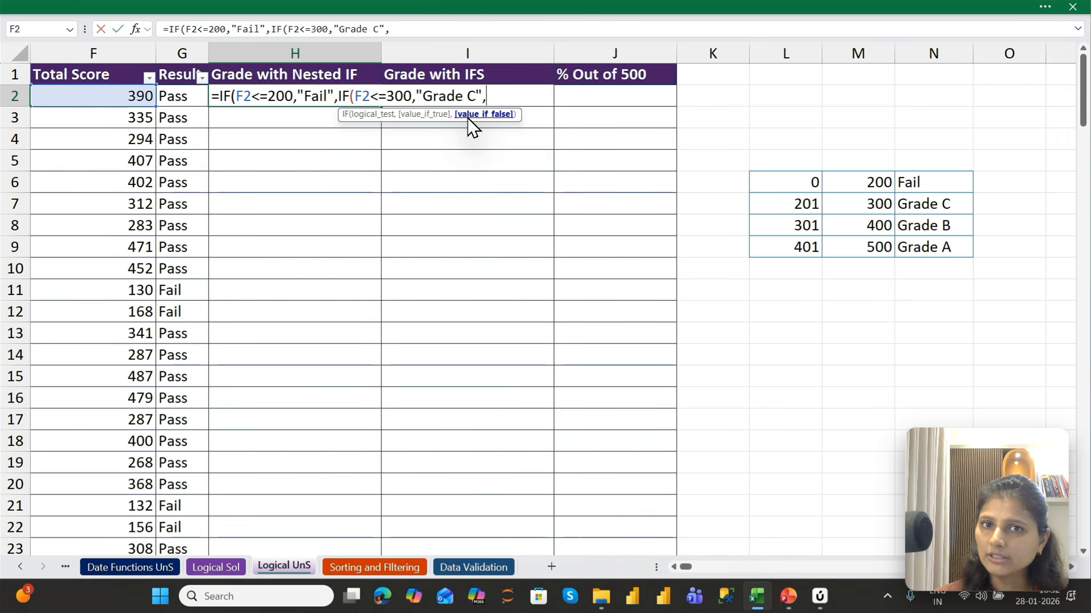
Step: Nest a third IF in the second one's value-if-false argument, with the logical test F2<=400
text(IF()
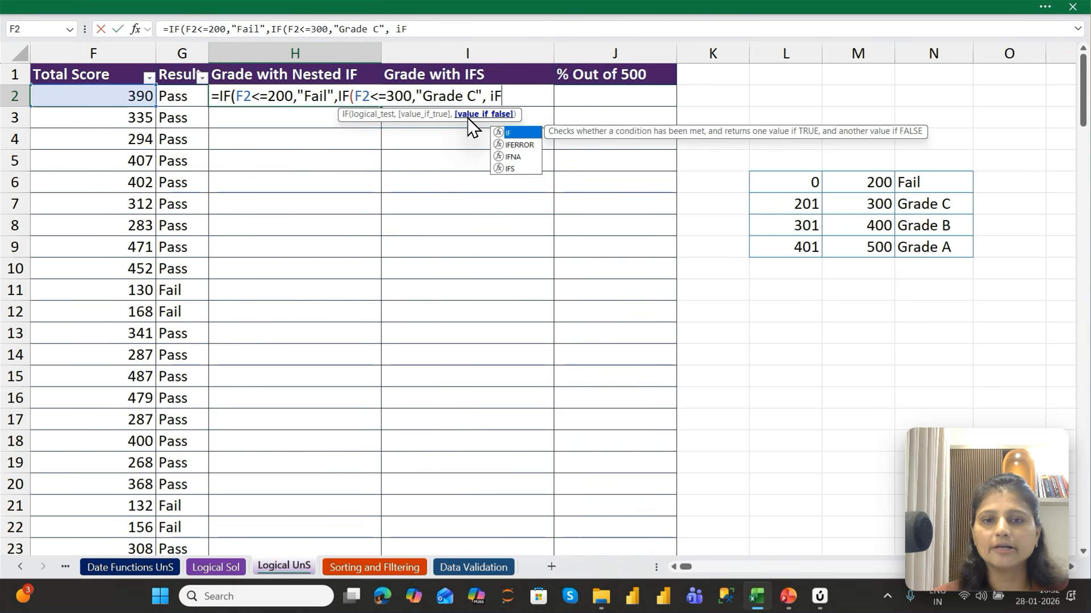
key(Left)
key(Left)
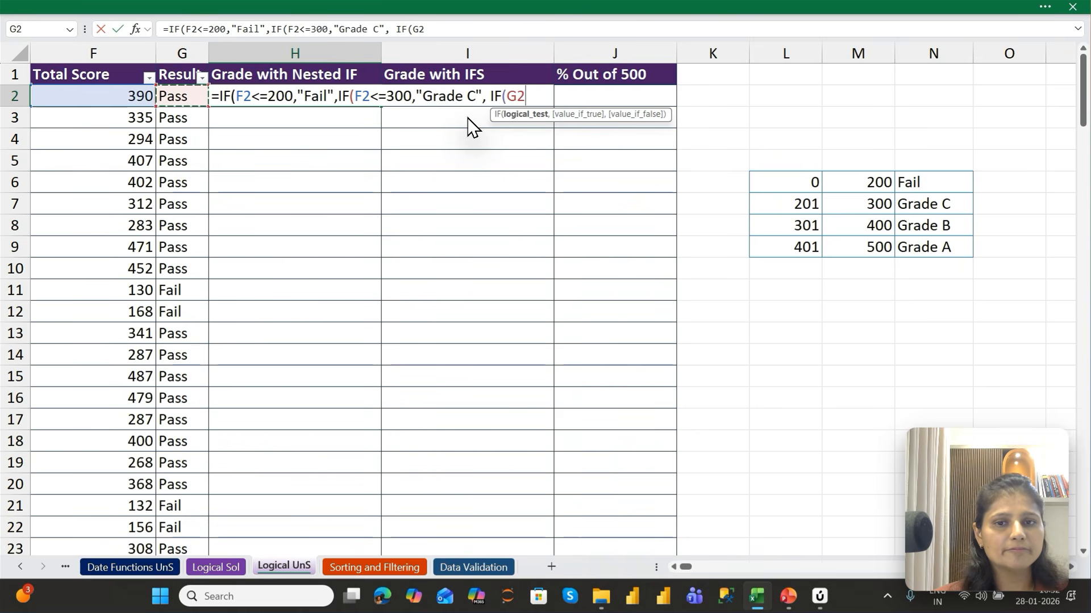
text(<=)
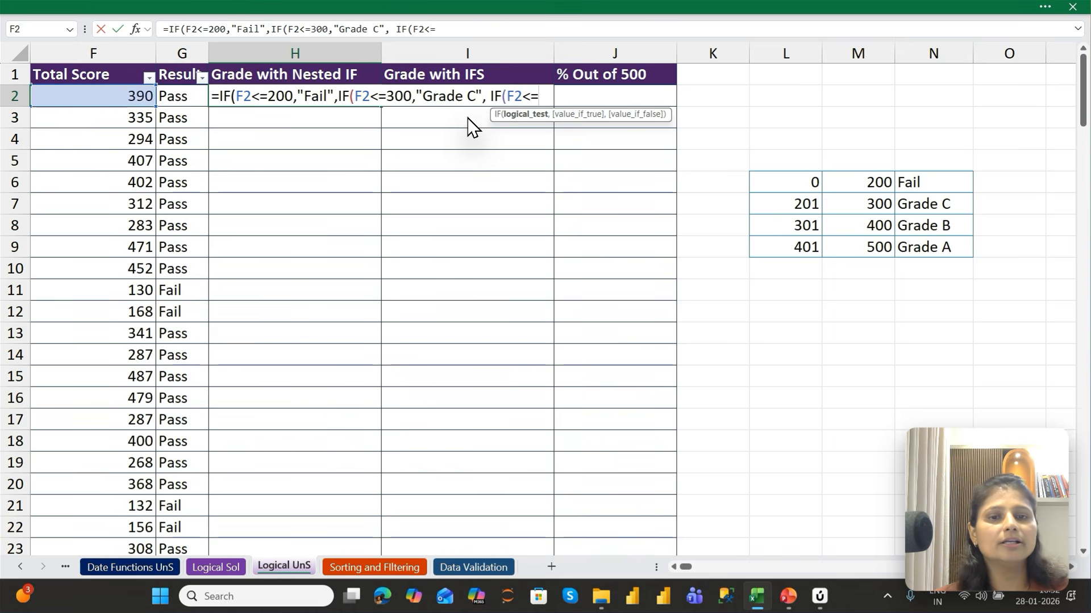
text(4)
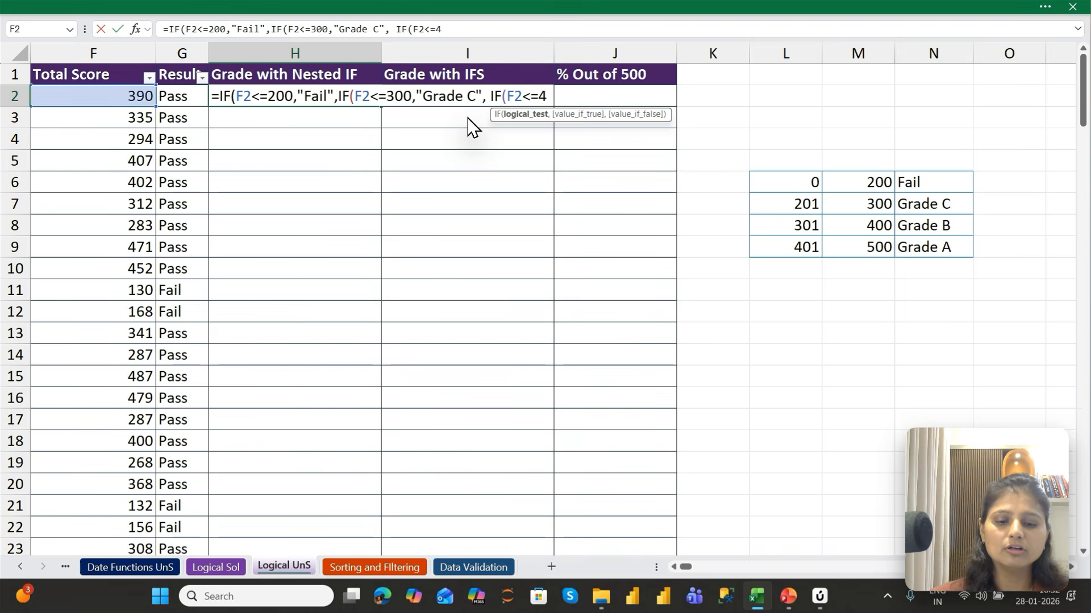
text(00,)
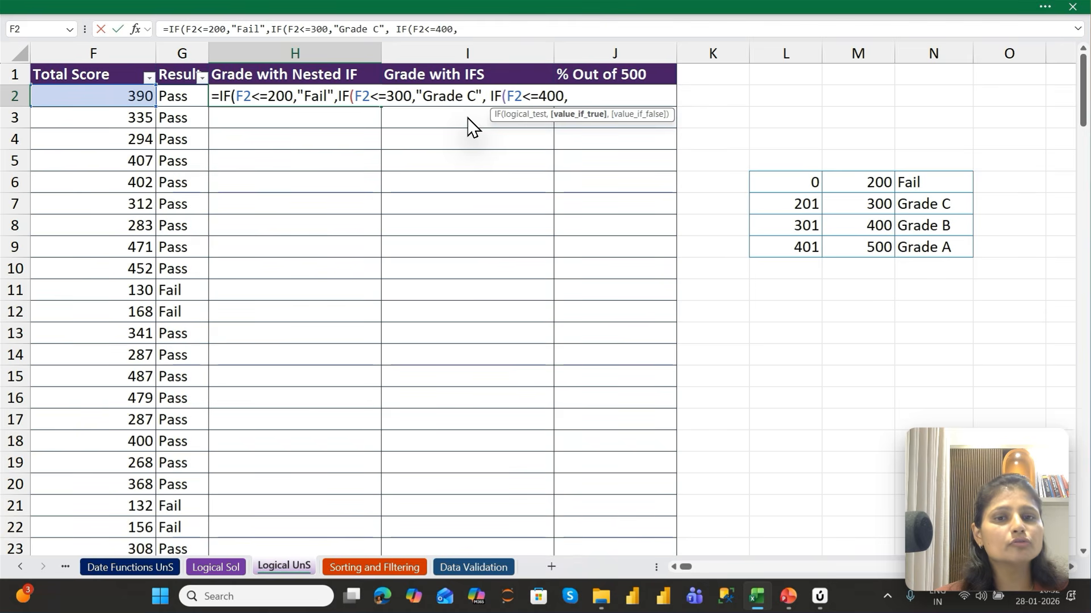
Step: Set the third IF to return "Grade B" when true and "Grade A" when false
text( "Grade)
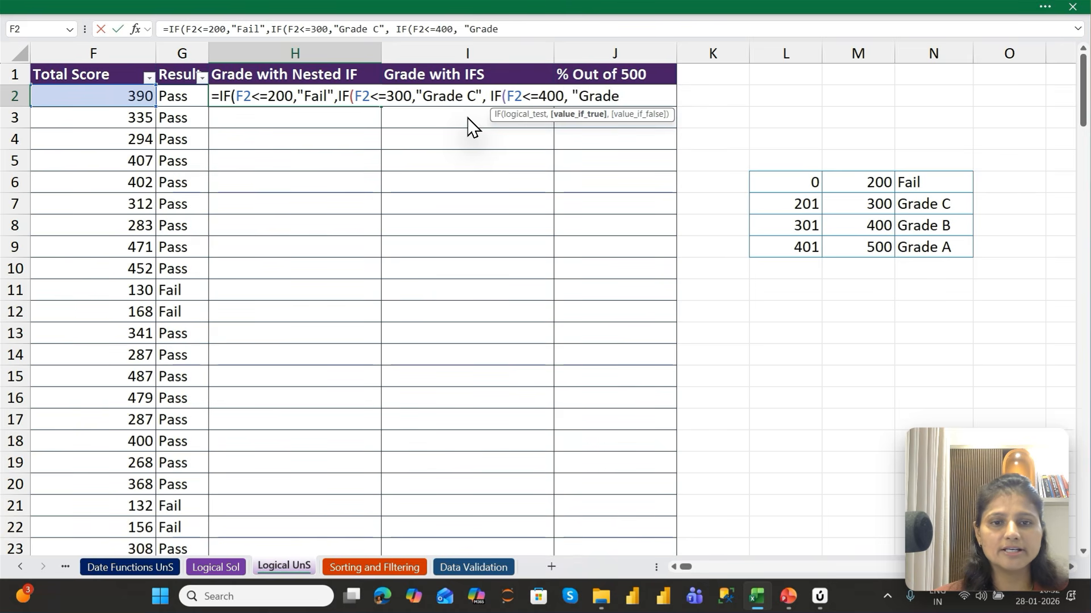
text( B",)
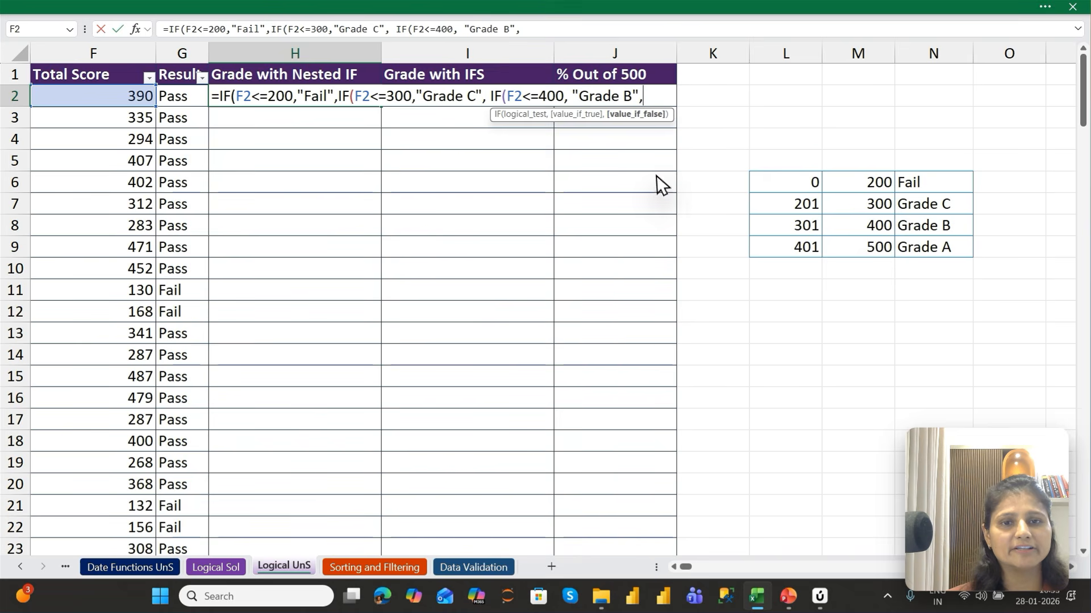
text("Ga)
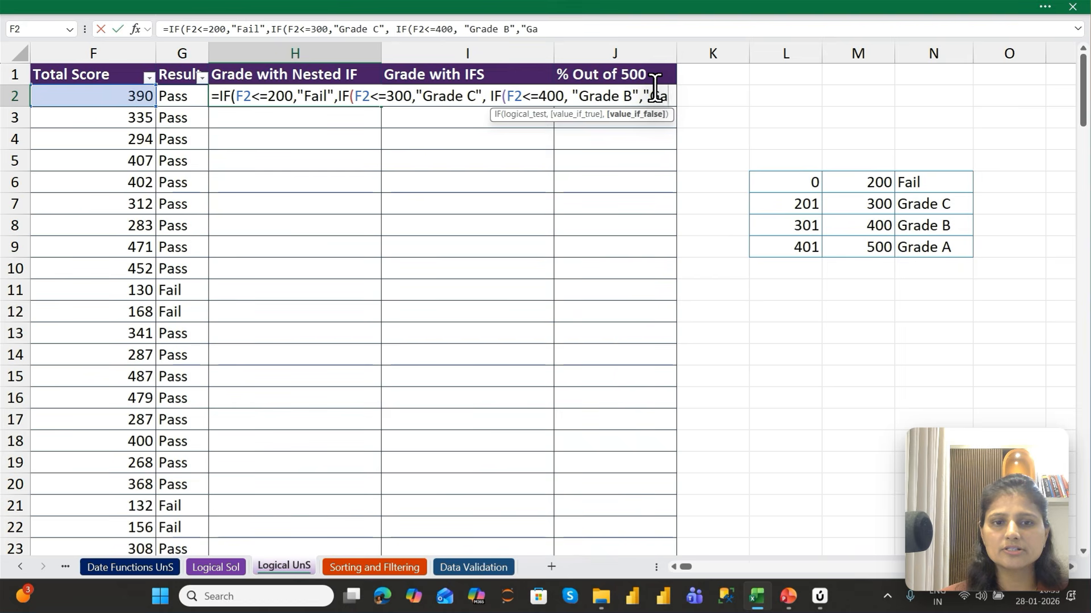
key(BackSpace)
text(rade)
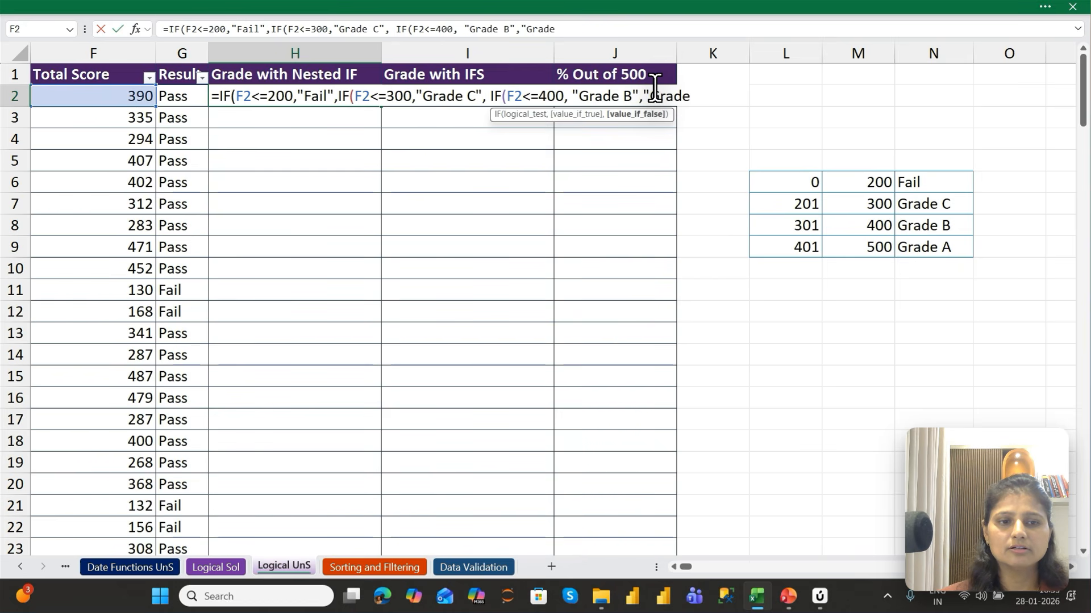
text( A")
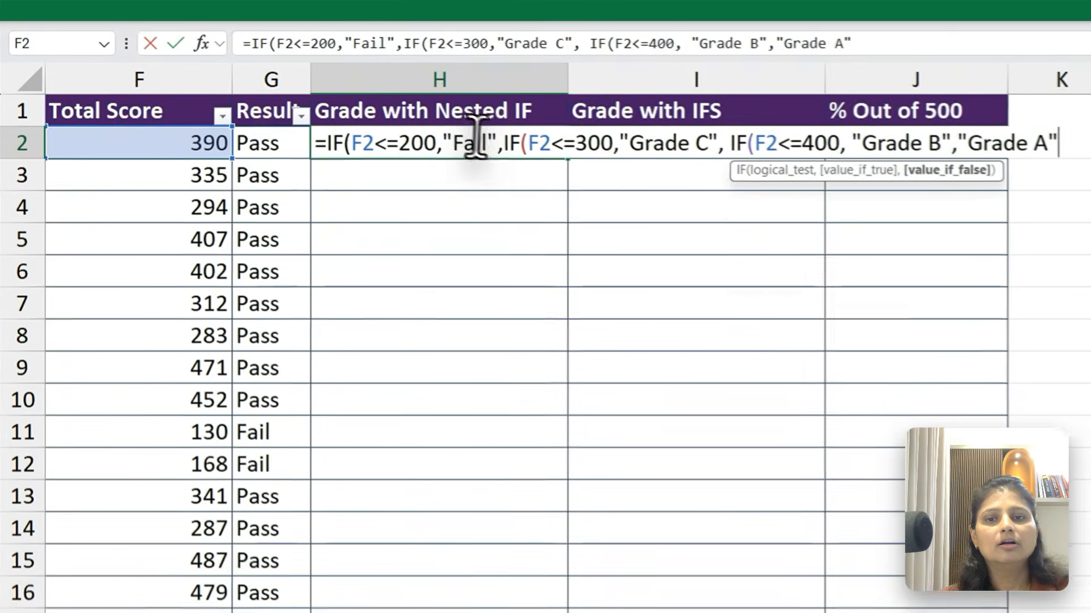
Step: Try closing the first IF's parenthesis directly after "Fail" and entering the H2 formula, then return to editing it
click(486, 142)
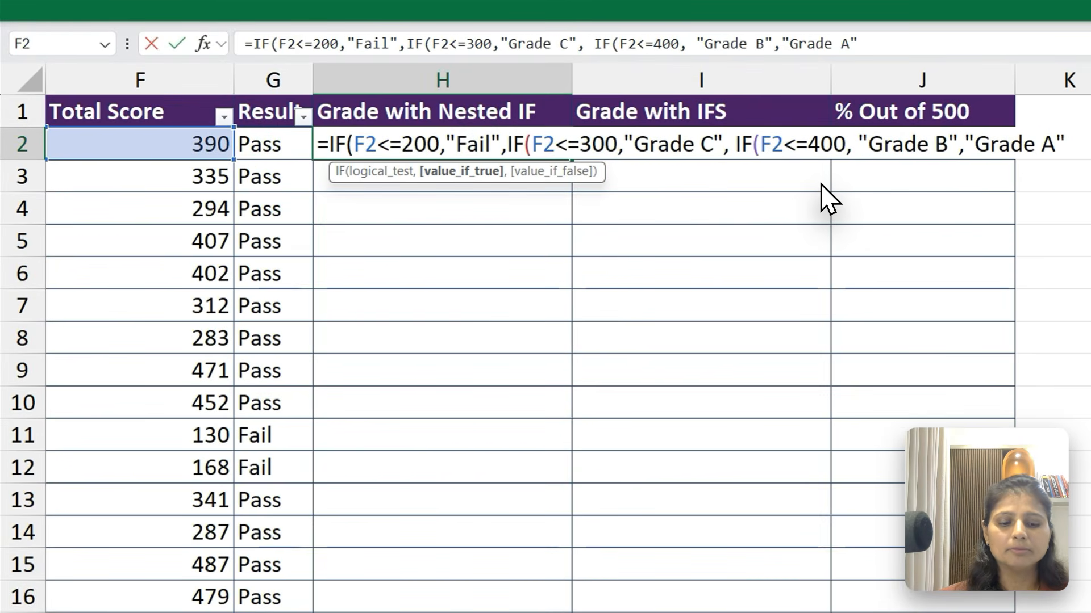
key(Right)
text(),)
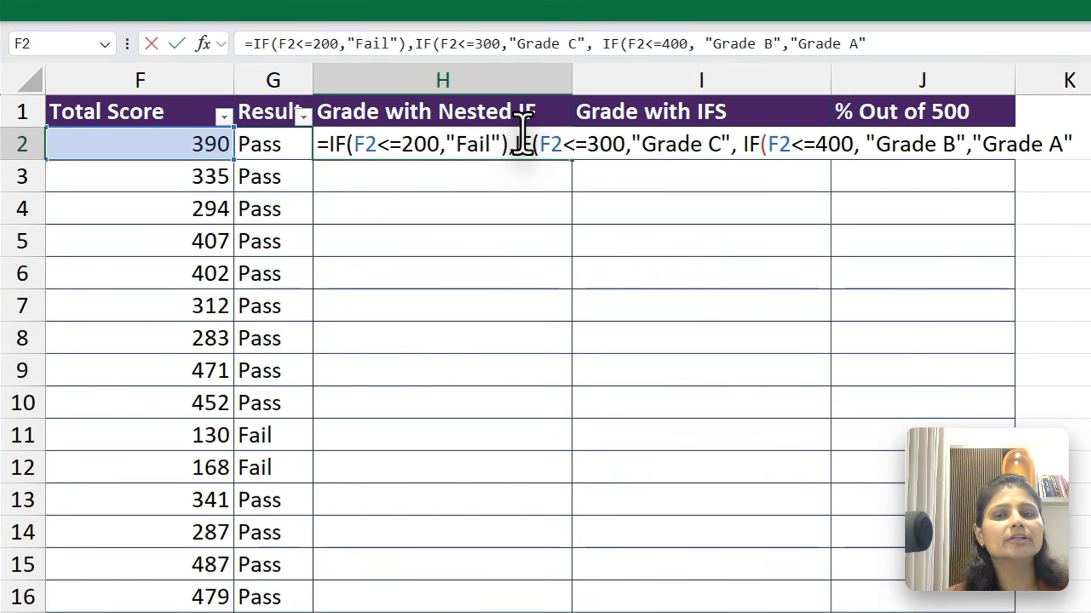
click(521, 135)
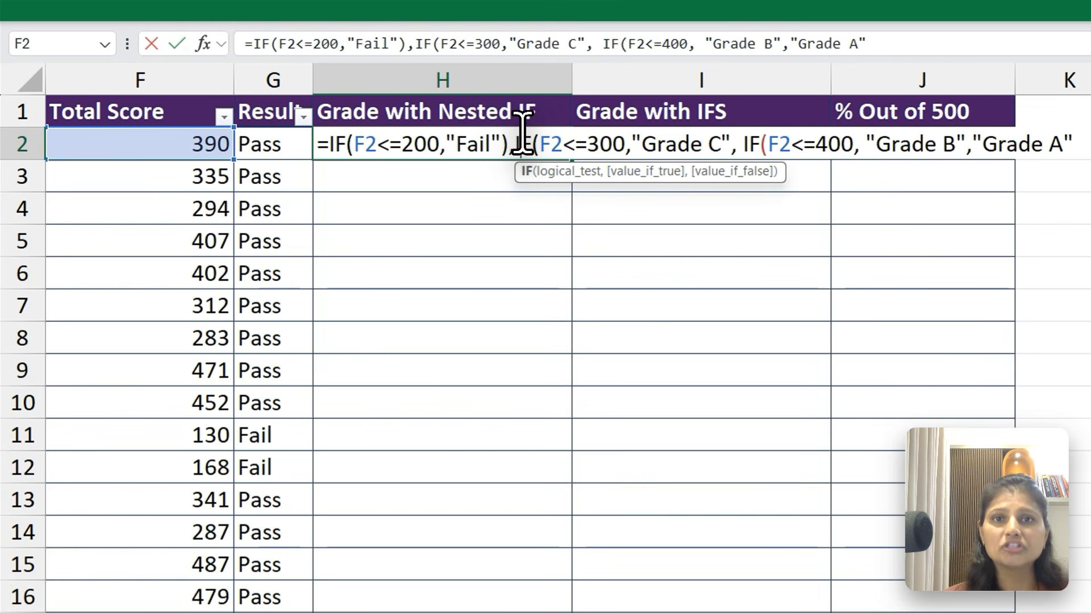
key(Return)
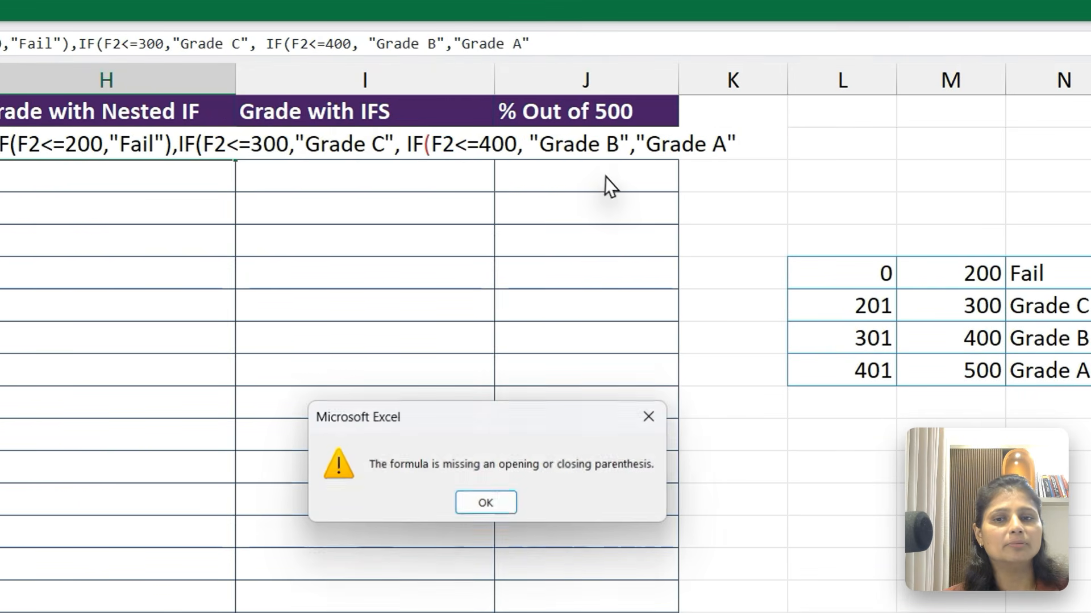
click(485, 503)
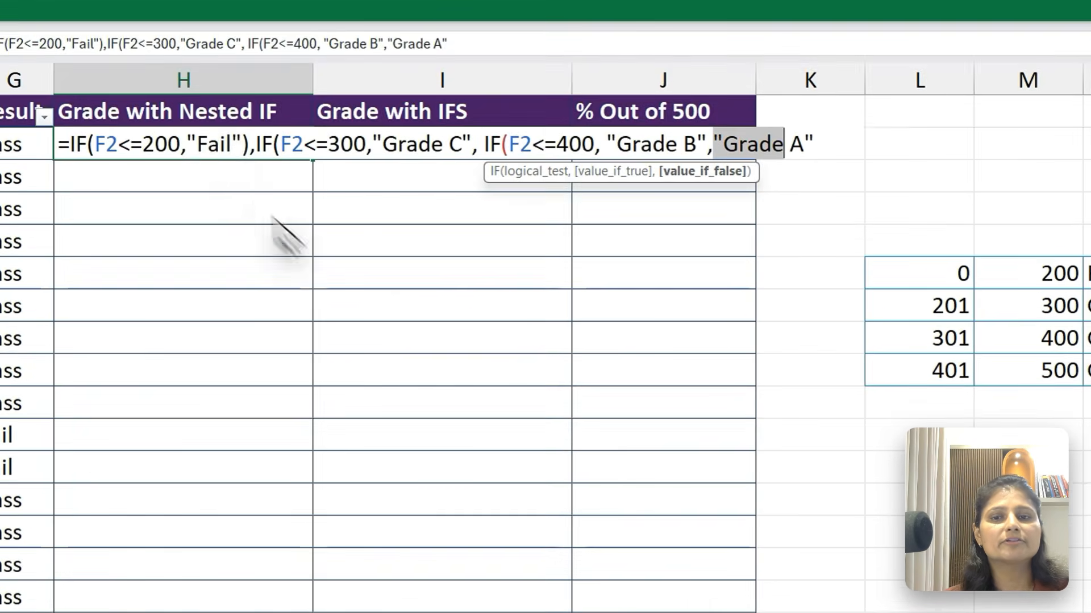
Step: Remove the parenthesis after "Fail" in the H2 formula, close all three IFs at its end with ")))" and enter it
click(242, 143)
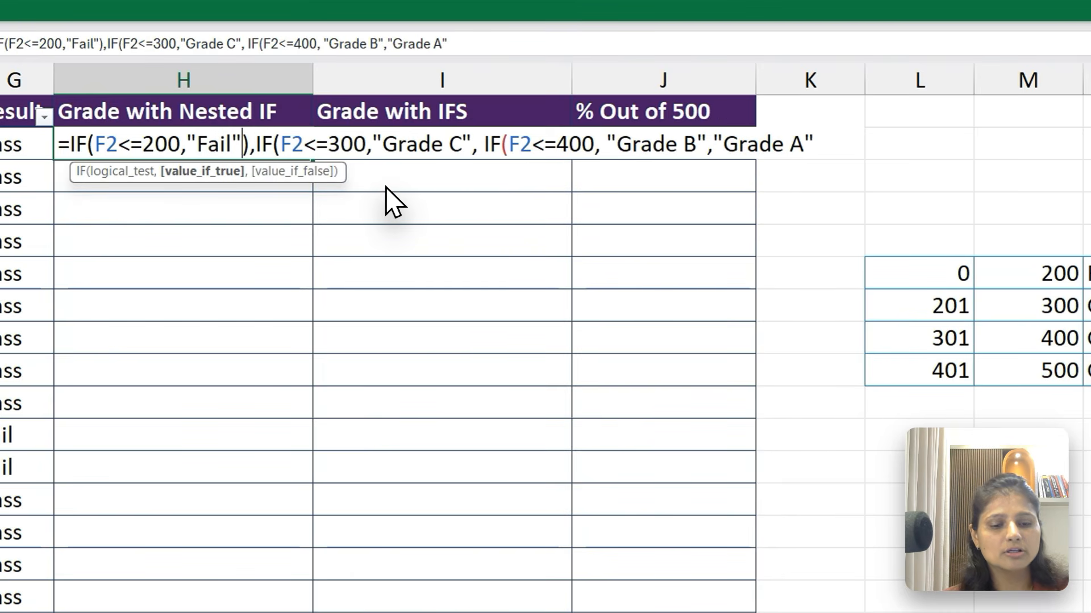
key(Delete)
click(822, 141)
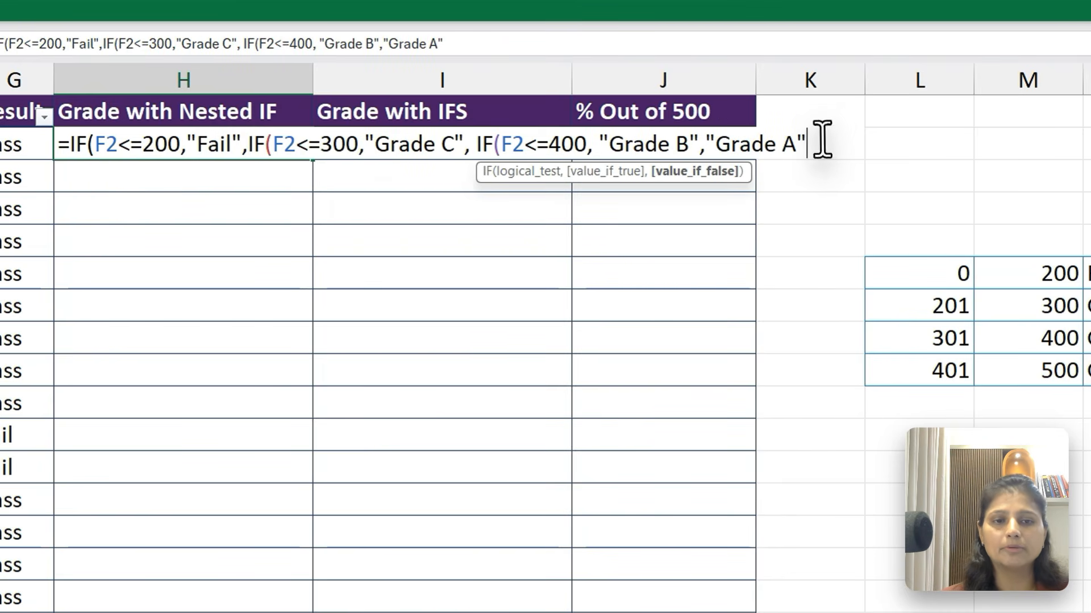
text())))
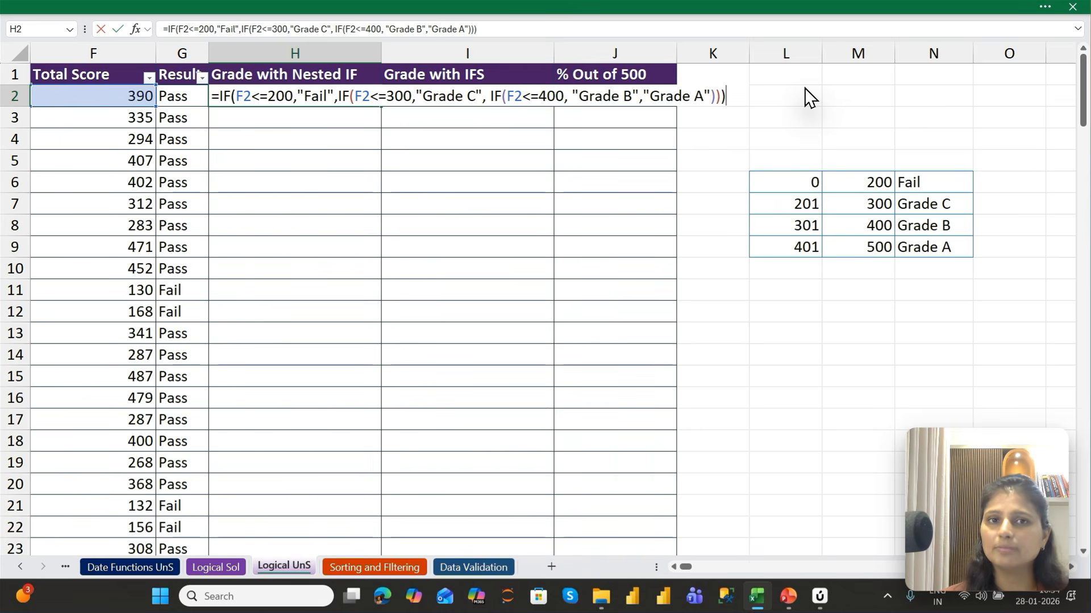
key(Return)
key(Up)
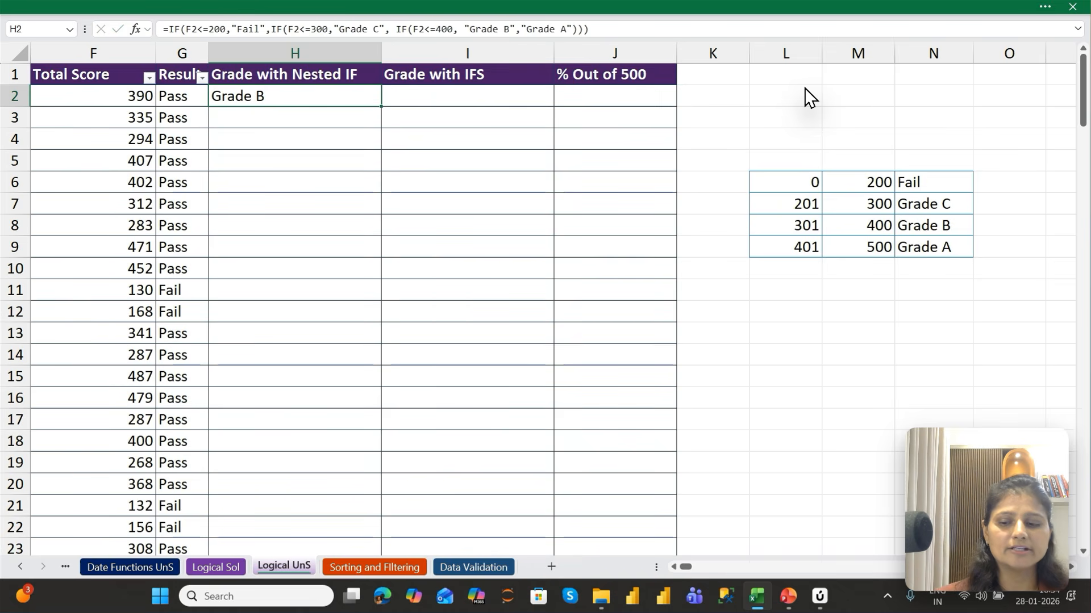
Step: Try entering the H2 formula without its three closing parentheses and accept the proposed correction
key(F2)
key(BackSpace)
key(BackSpace)
key(BackSpace)
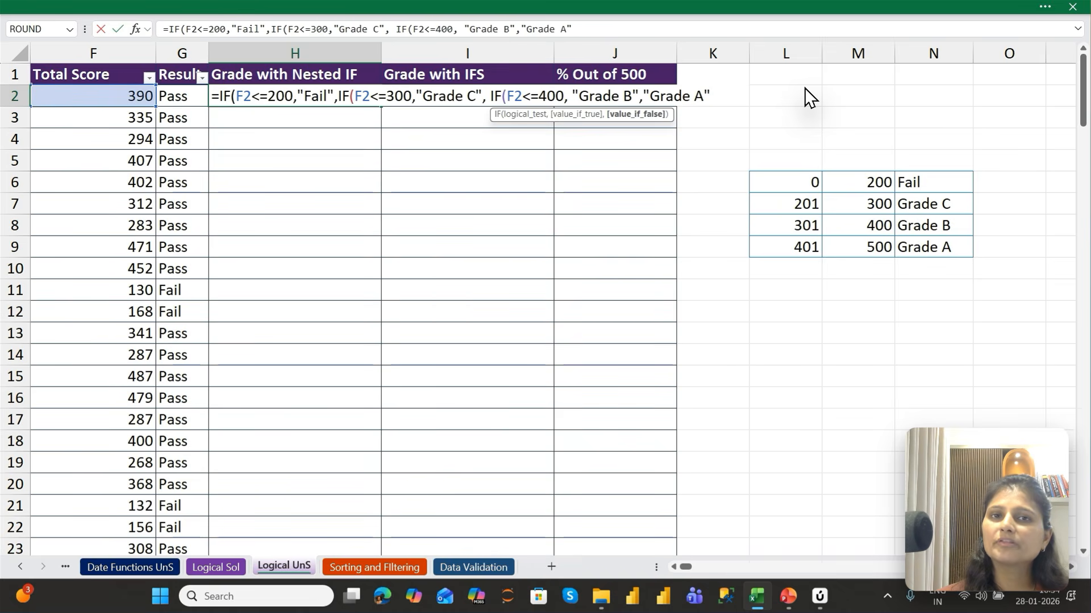
key(Return)
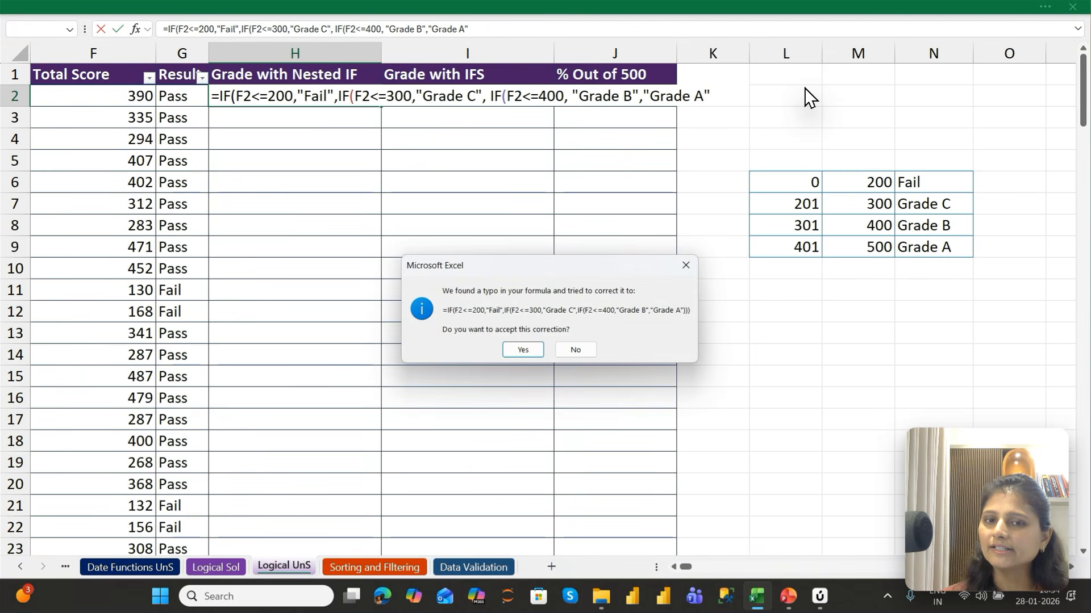
key(Return)
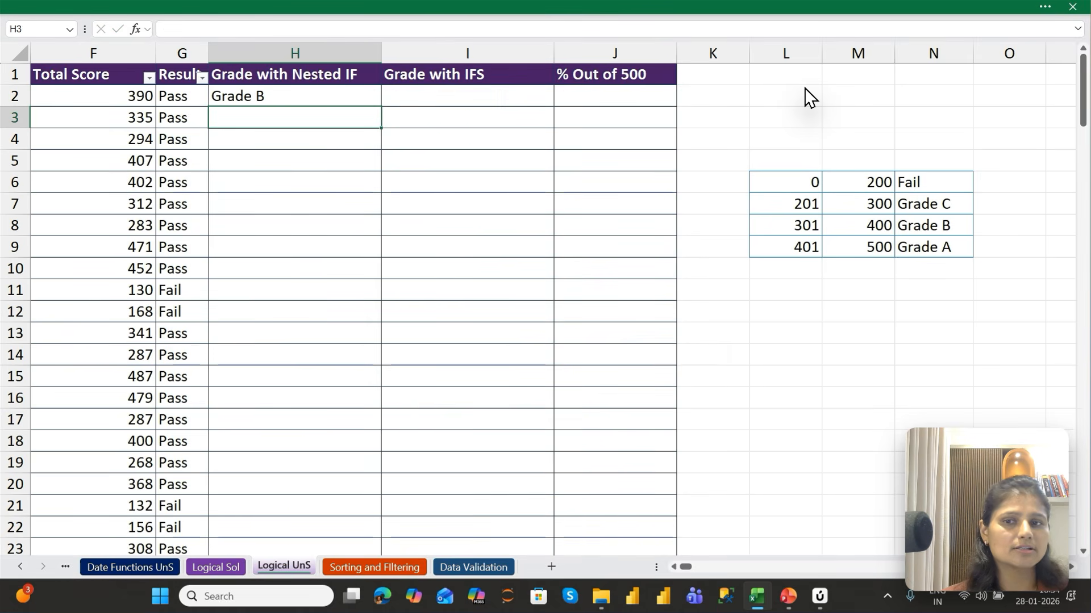
Step: Fill the nested IF formula from H2 down the Grade with Nested IF column and check the formulas in H11 and H2
key(Up)
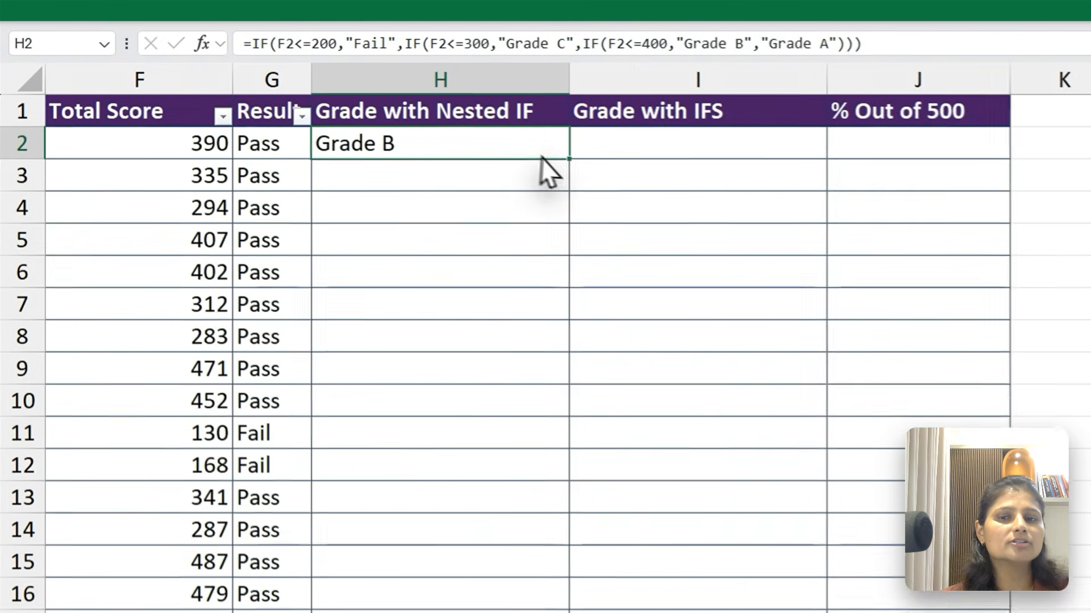
double_click(569, 159)
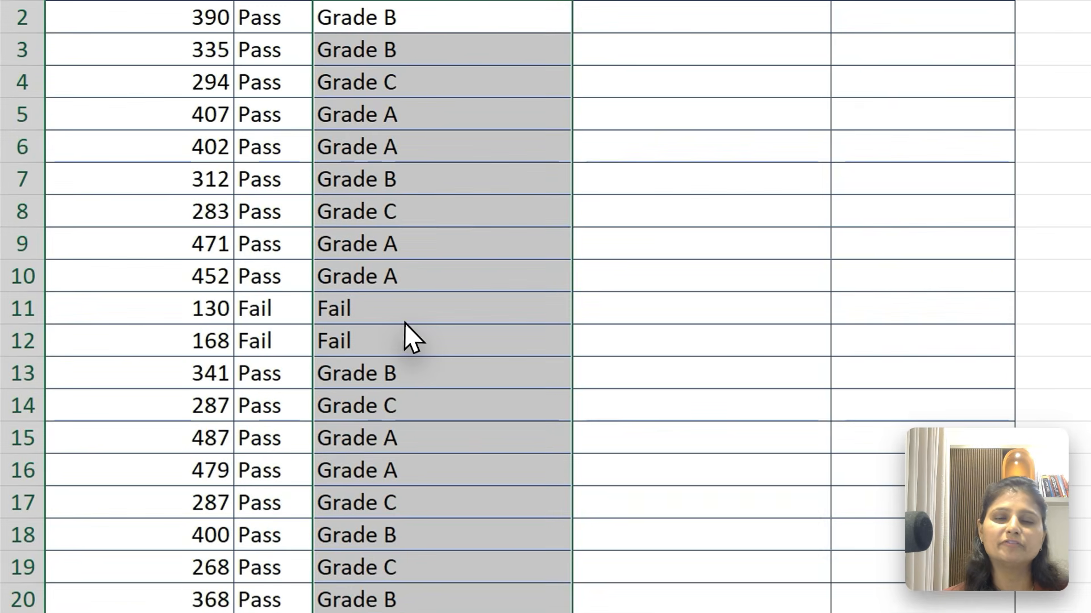
click(274, 295)
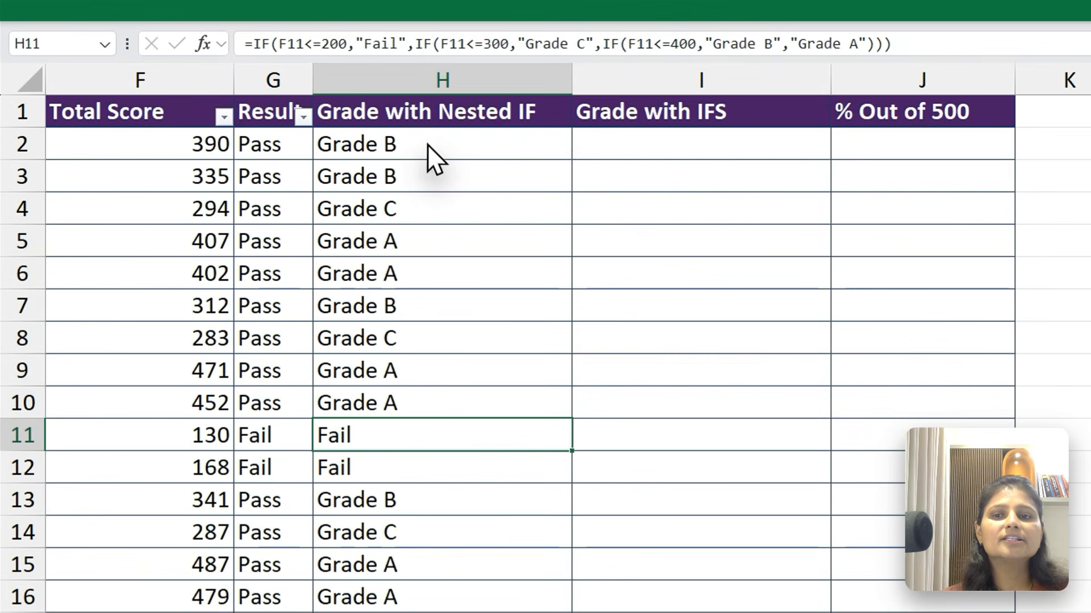
click(427, 111)
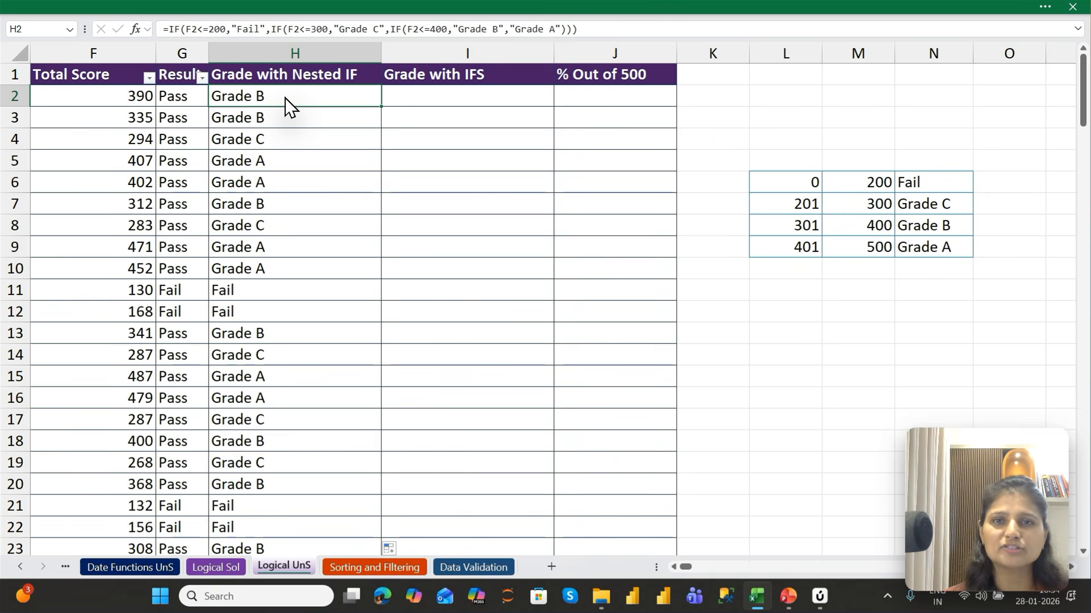
Step: Start an IFS formula in I2 with a first logical test that begins F2<=
key(Up)
key(Down)
key(Right)
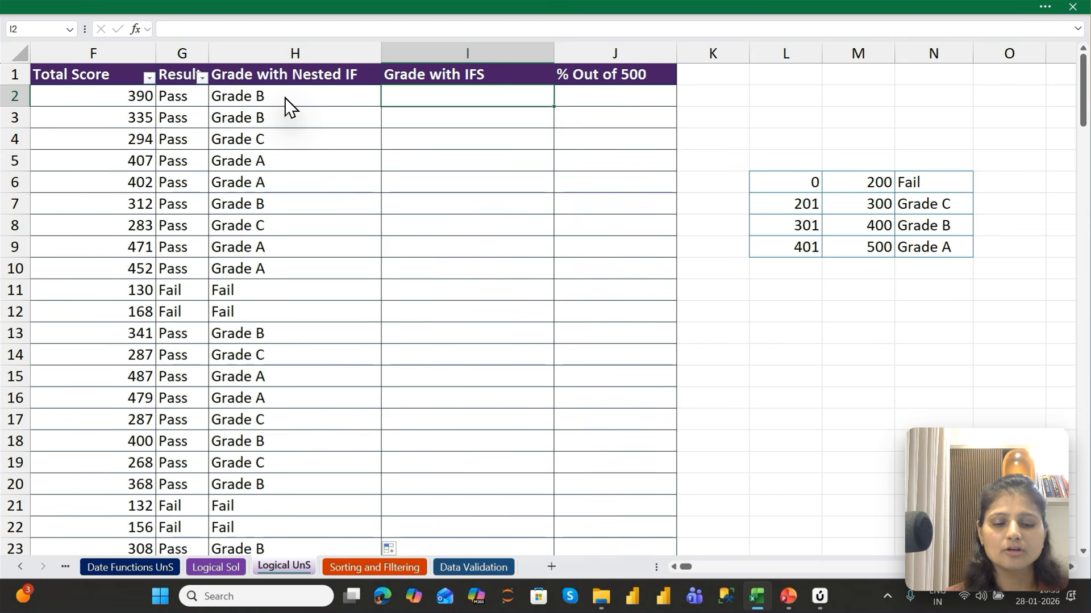
text(=IFS()
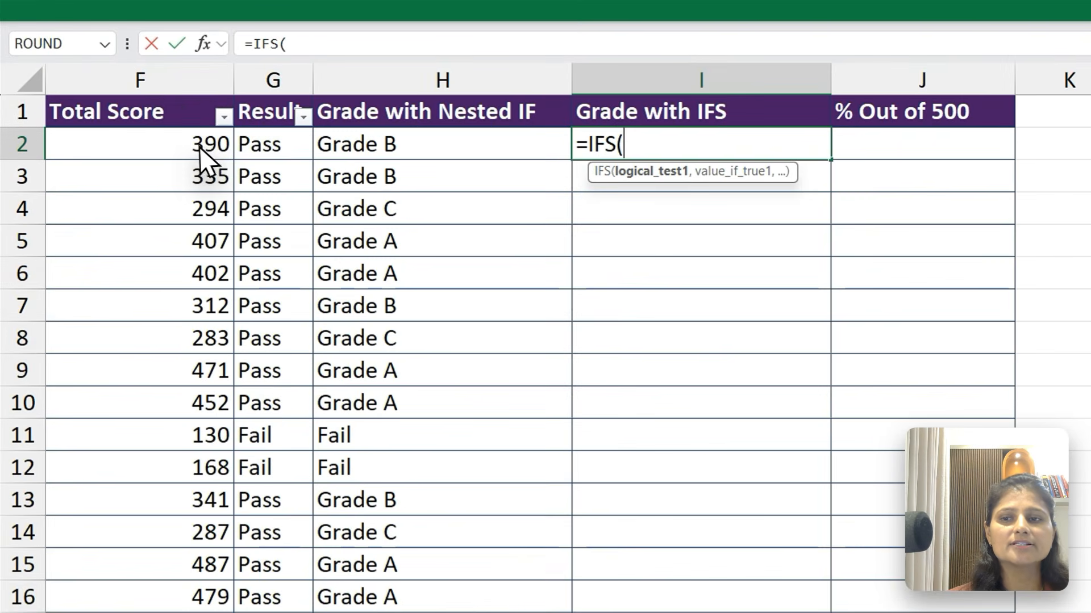
click(131, 100)
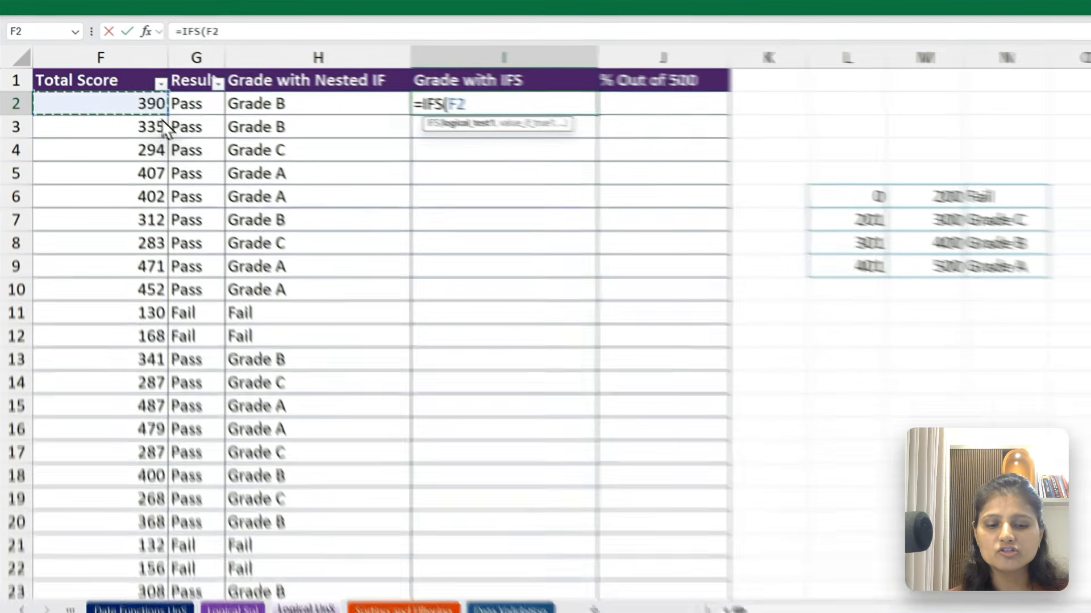
text(<=)
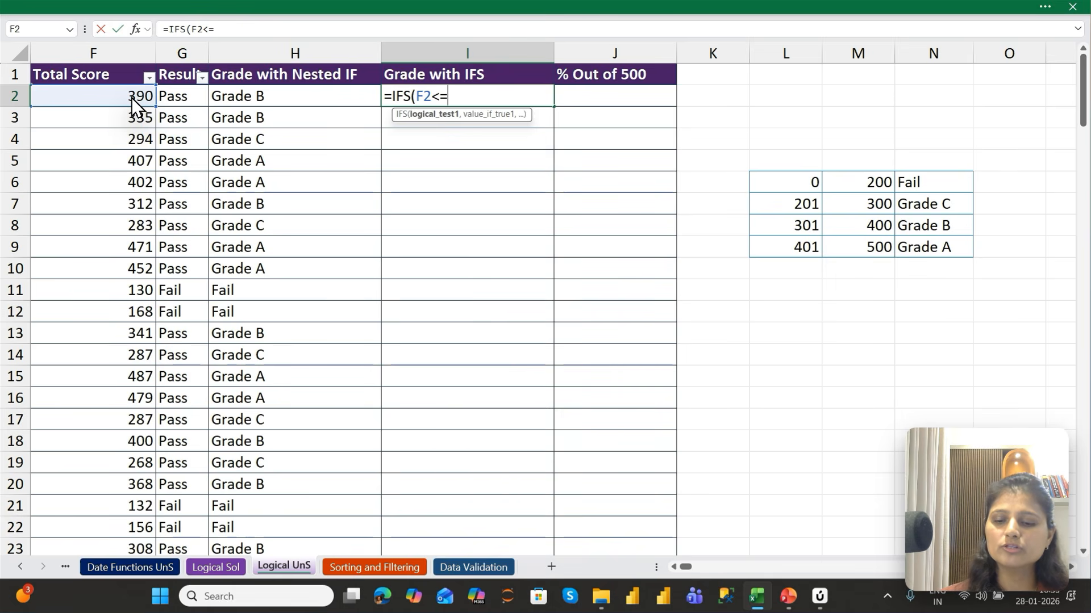
text(200)
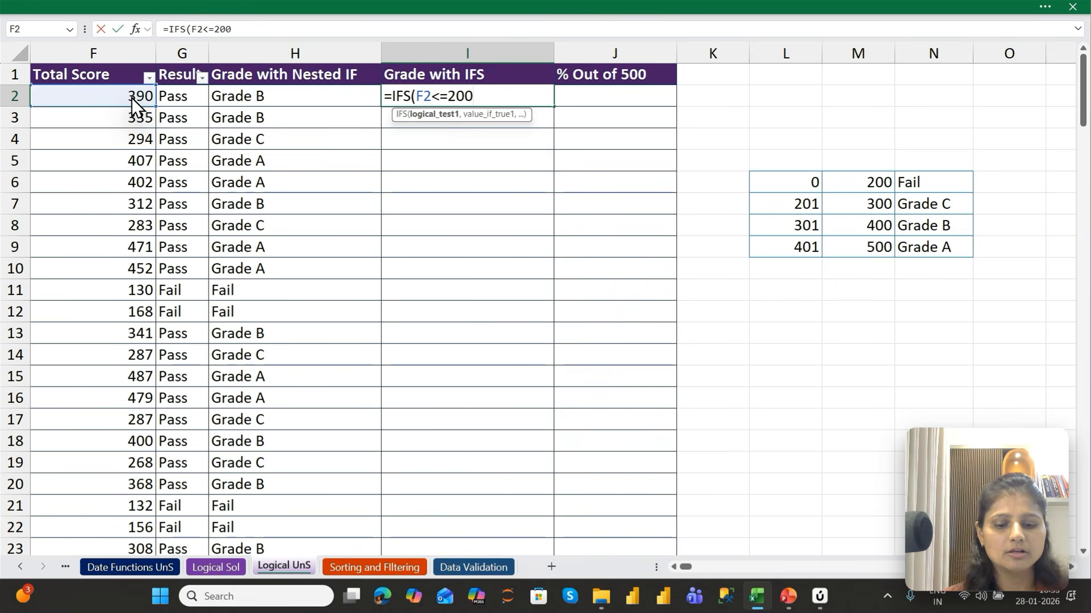
text(,)
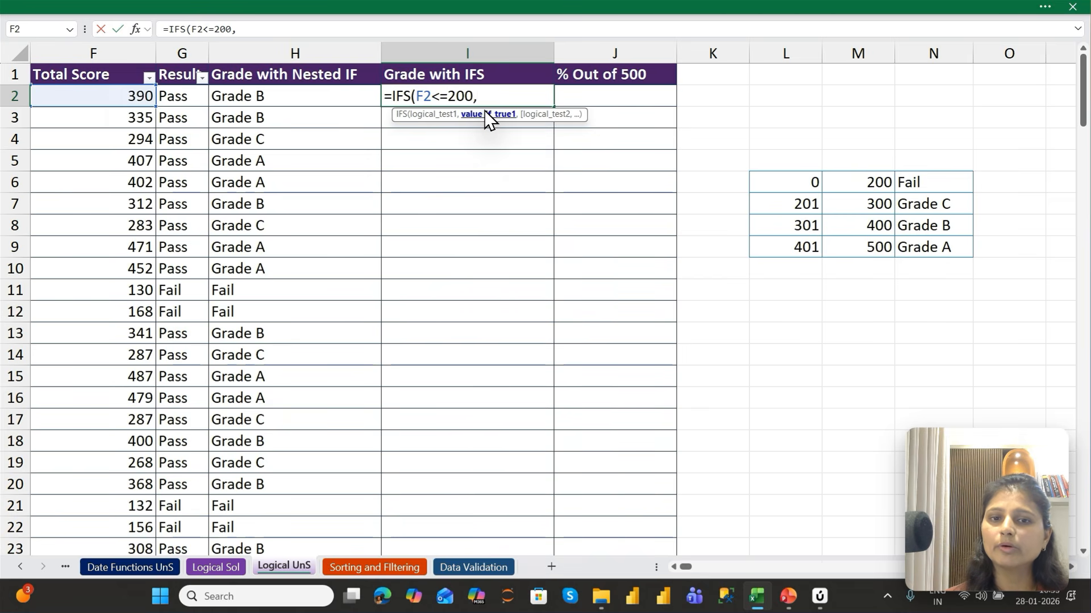
text(")
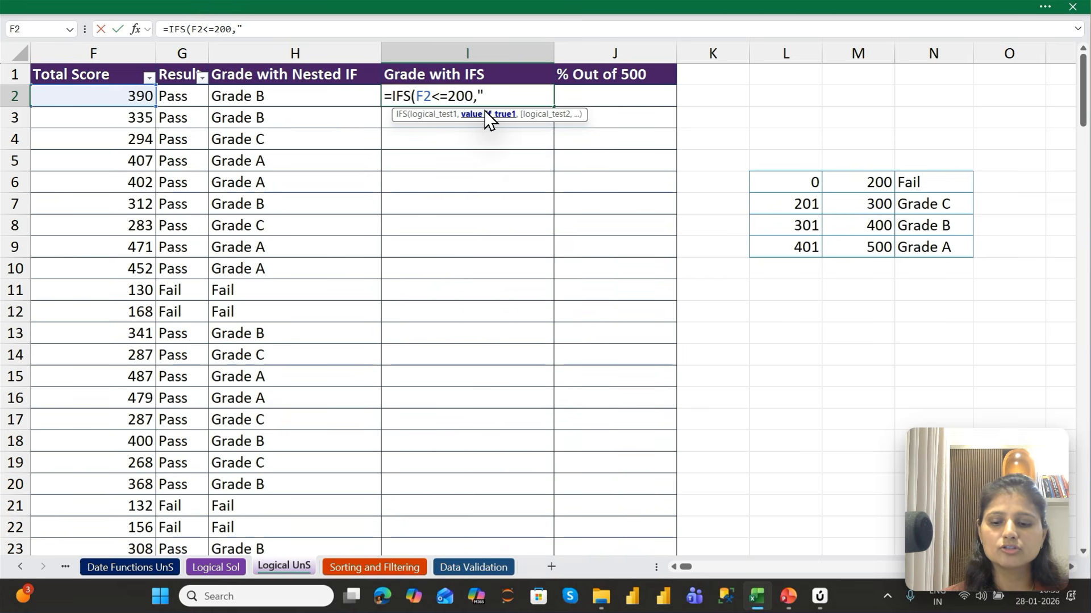
text(Fail)
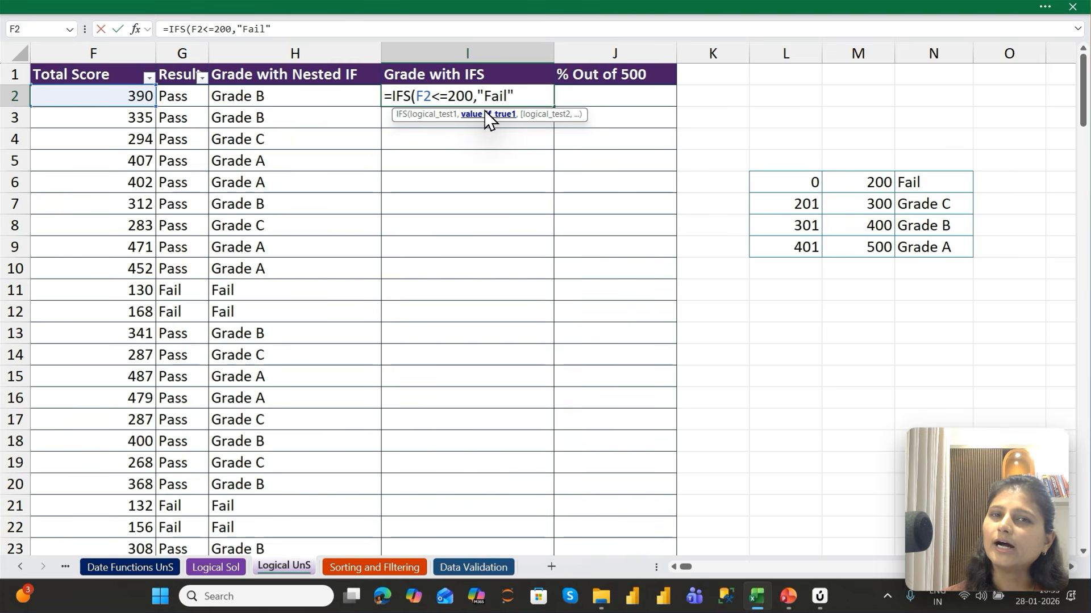
key(BackSpace)
key(BackSpace)
key(BackSpace)
key(BackSpace)
key(BackSpace)
key(BackSpace)
key(BackSpace)
key(BackSpace)
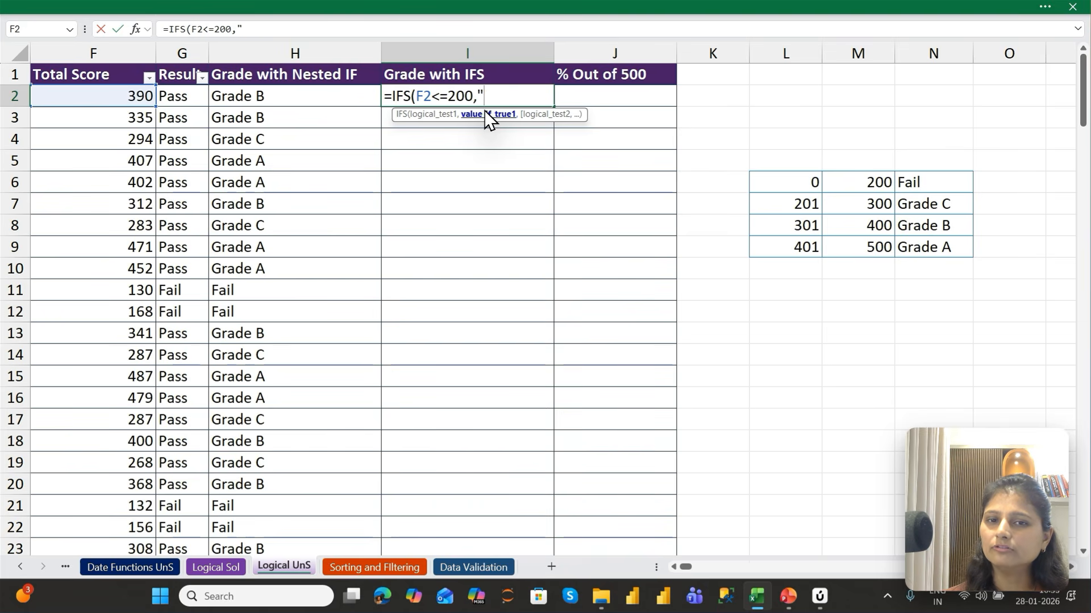
key(BackSpace)
key(BackSpace)
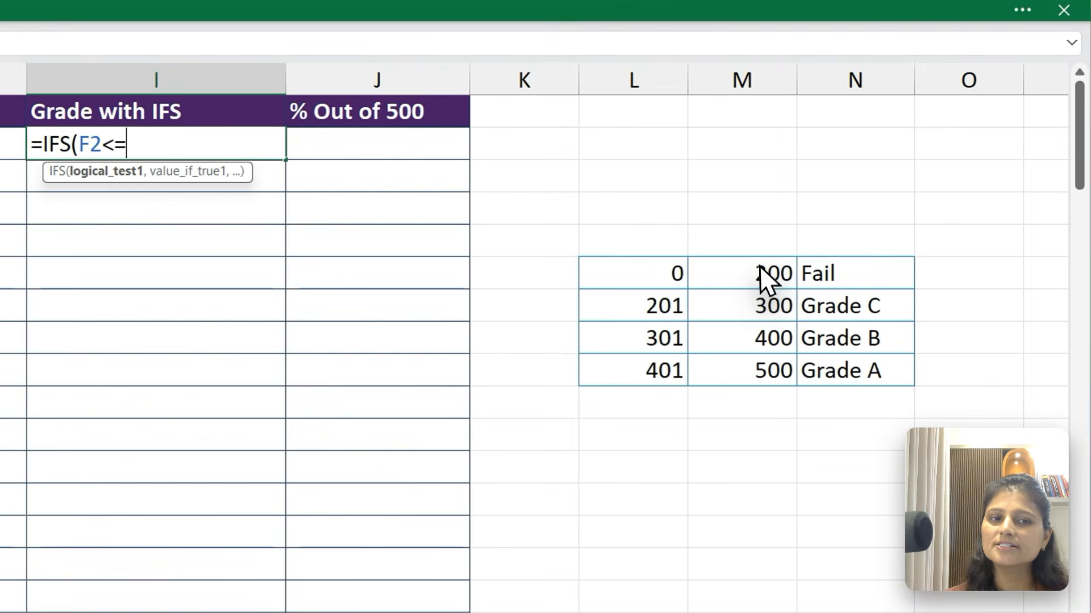
Step: Complete the first IFS test as F2<=M6 and return the grade in N6 when it is true
click(870, 183)
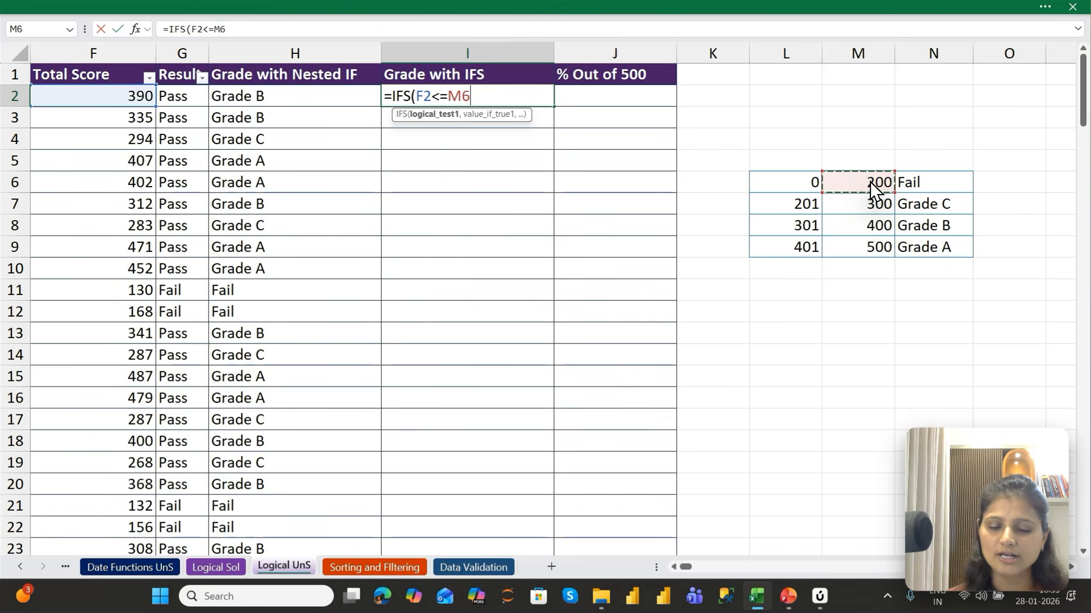
text(,)
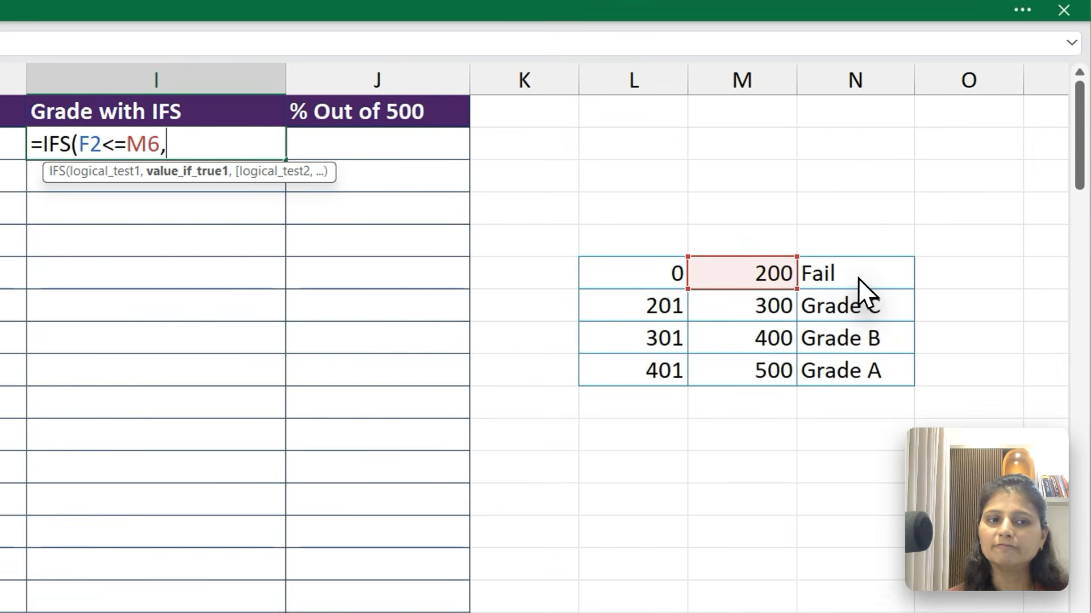
click(936, 183)
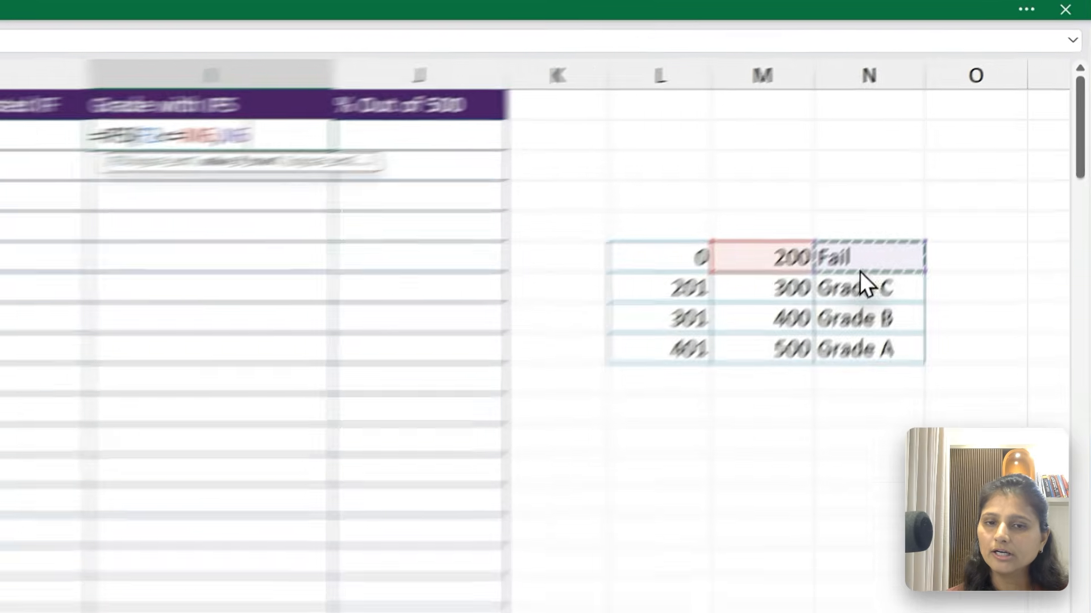
Step: Begin the second logical test of the IFS formula with the total score in F2
text(,)
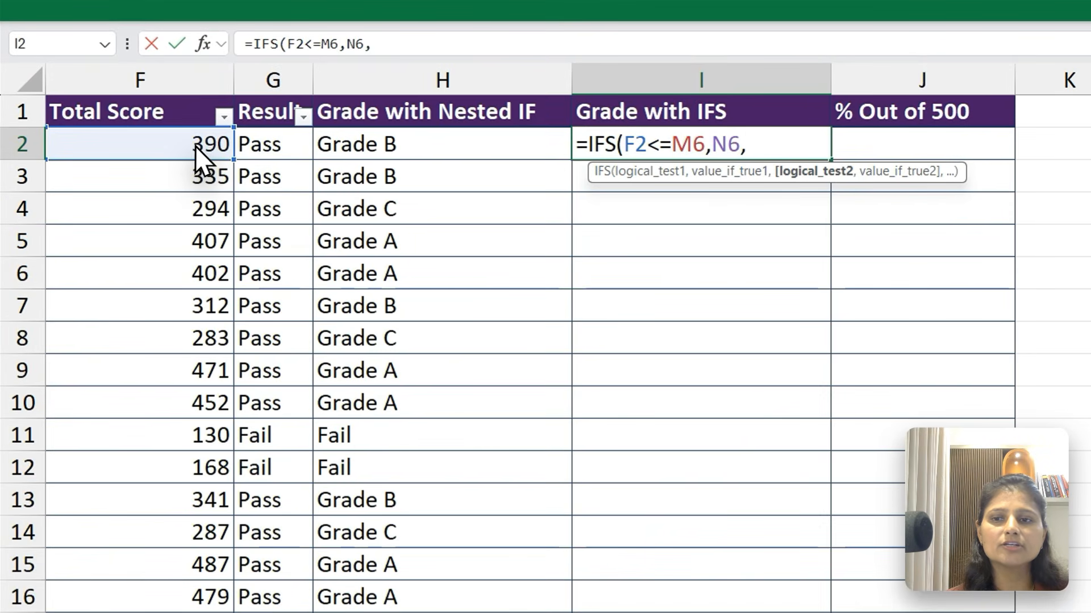
click(131, 98)
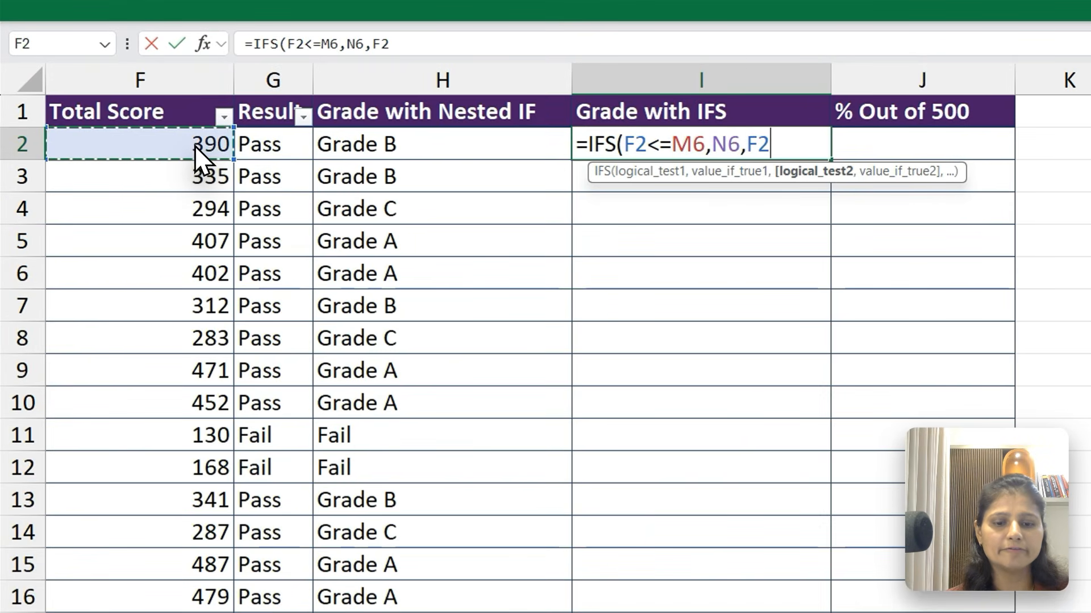
Step: Complete the second condition of the IFS formula in I2 as F2<=M7 with N7 as its result
text(<=)
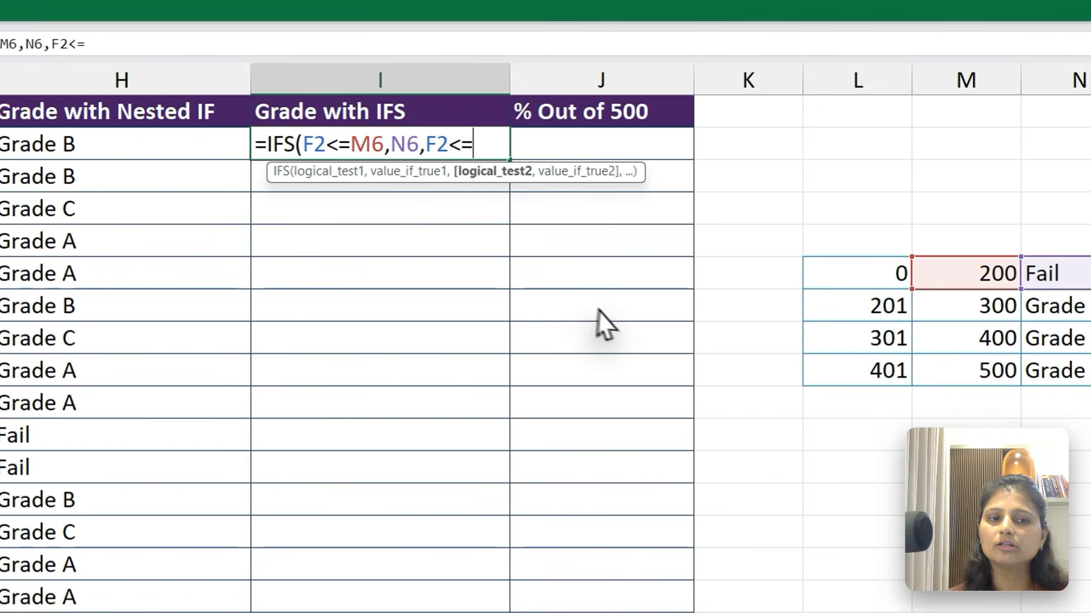
click(982, 306)
text(,)
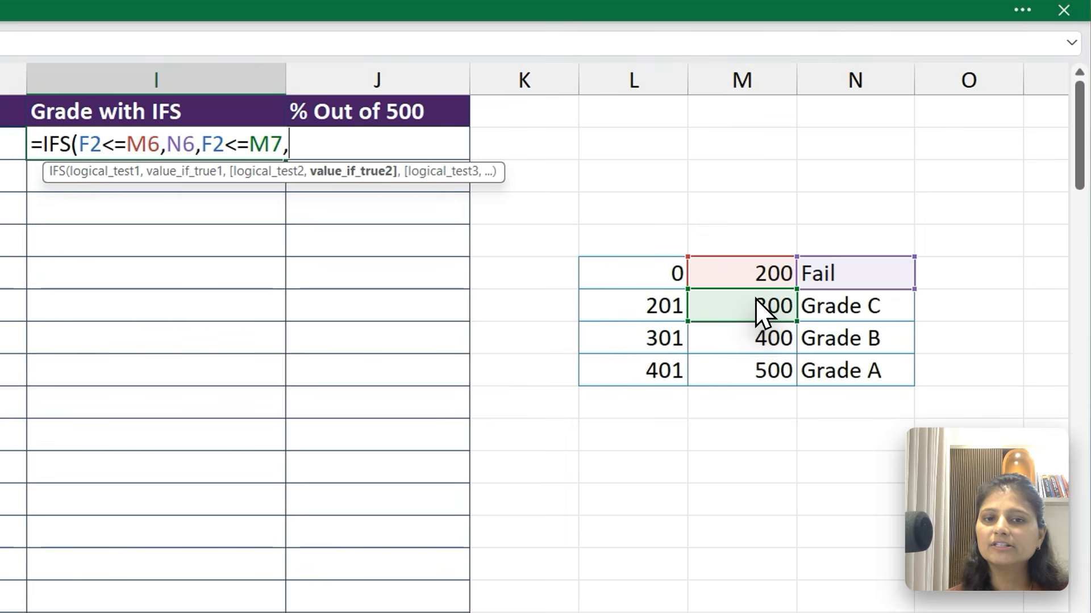
click(848, 315)
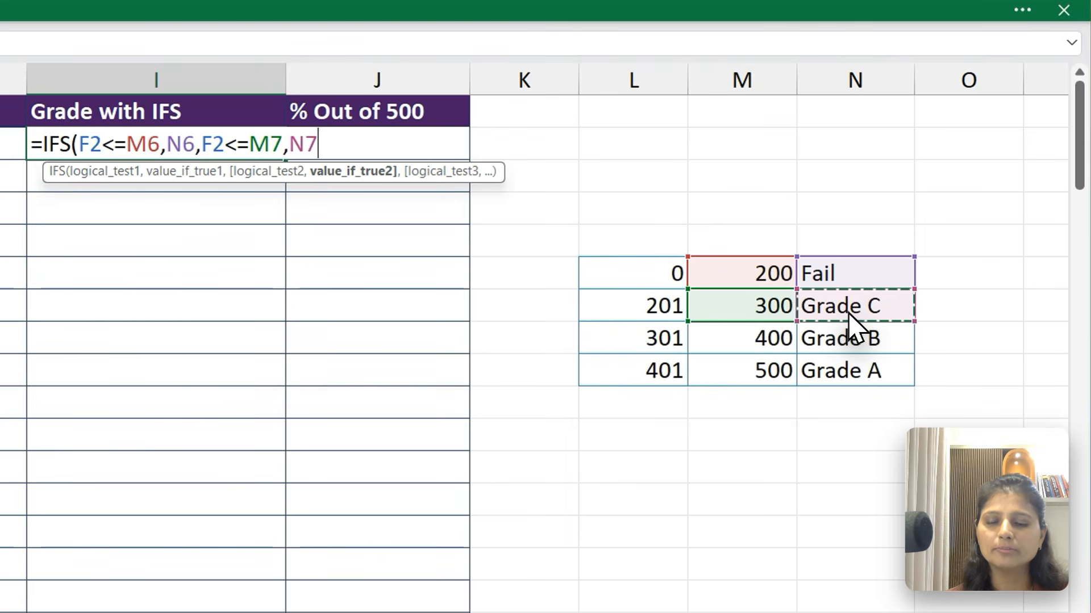
Step: Add a third condition, F2<=M8 with N8 as its result, to the IFS formula in I2
text(,F)
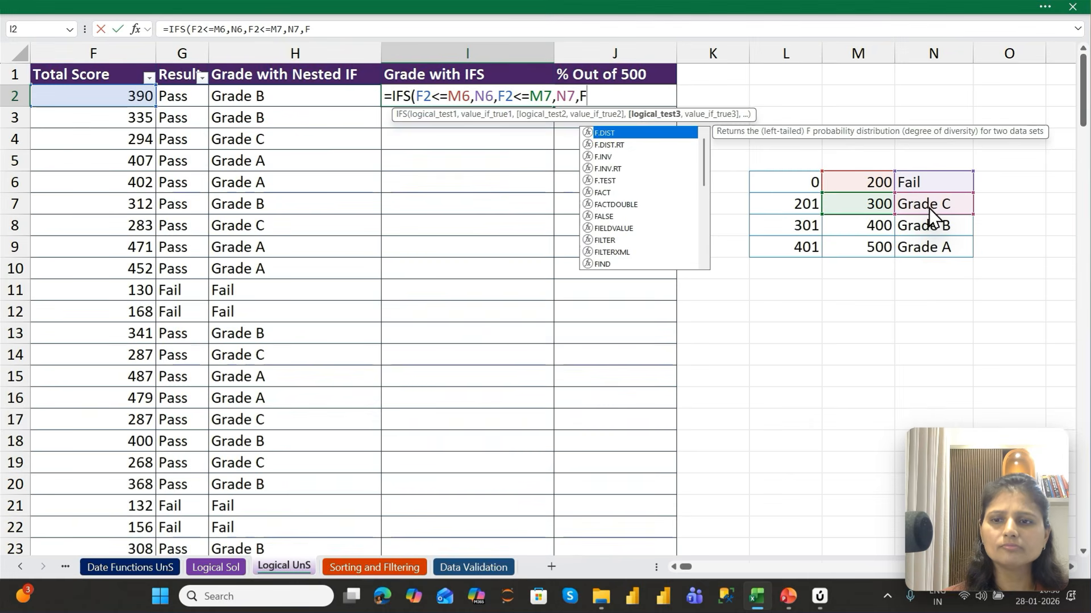
text(2<=)
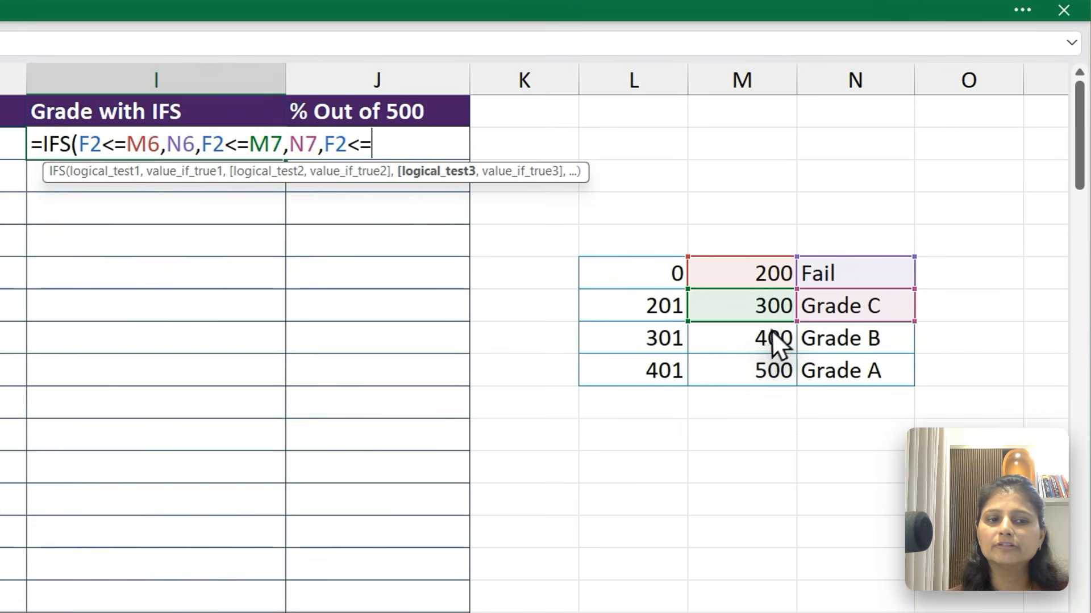
click(869, 227)
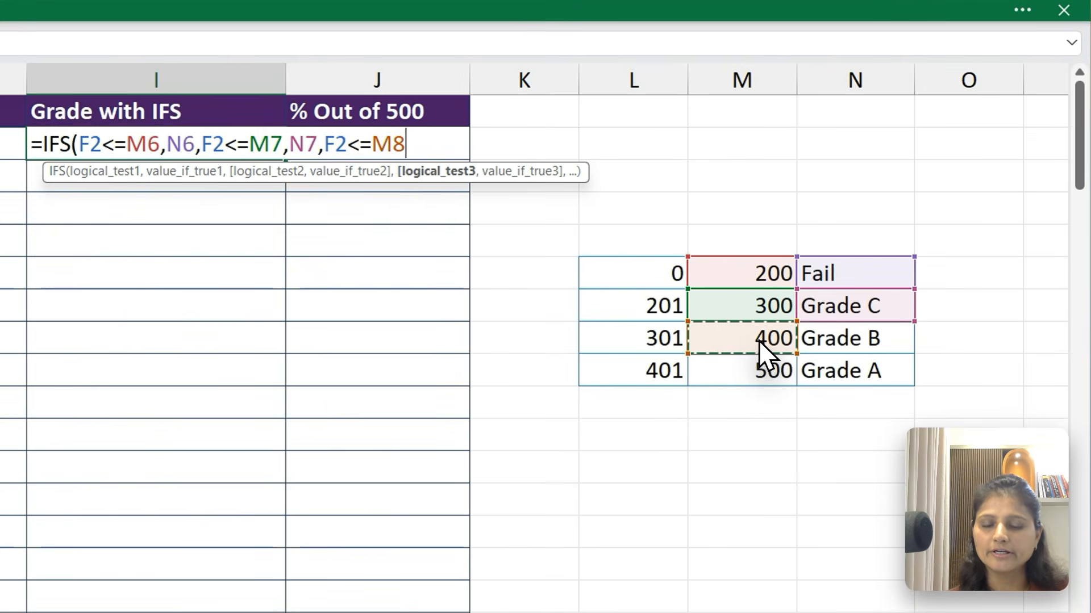
text(,)
click(848, 337)
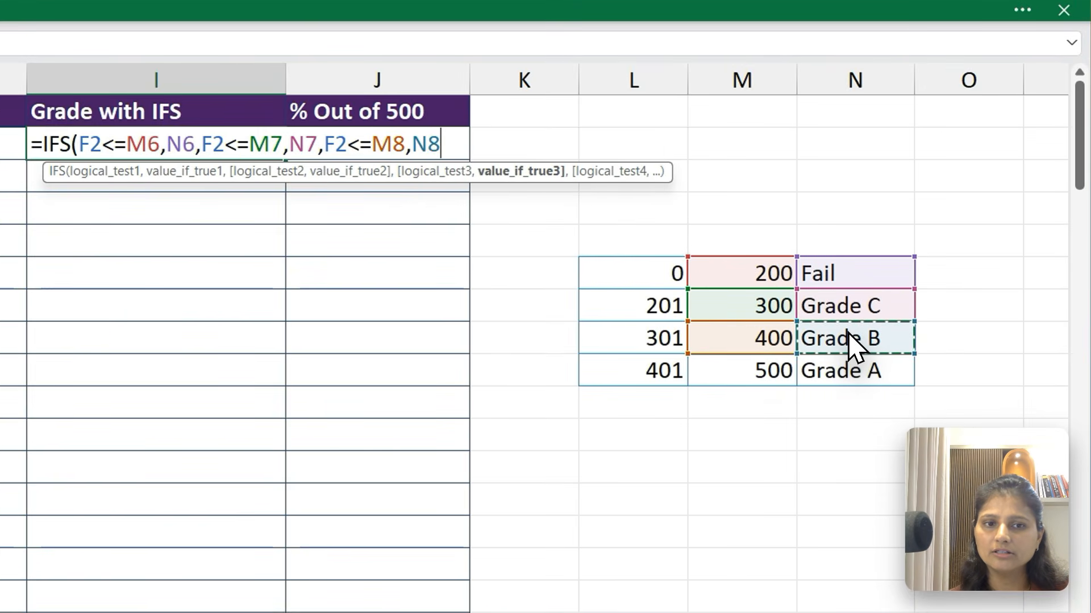
Step: Add a fourth condition, F2<=M9 with N9 as its result, and commit the IFS formula in I2
text(,)
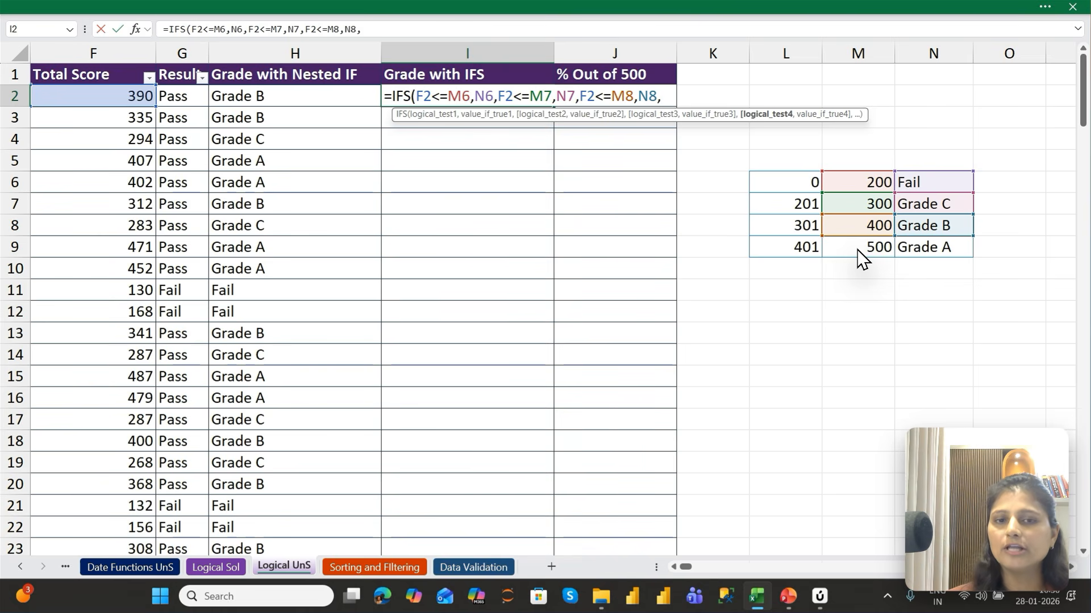
text(F2<=)
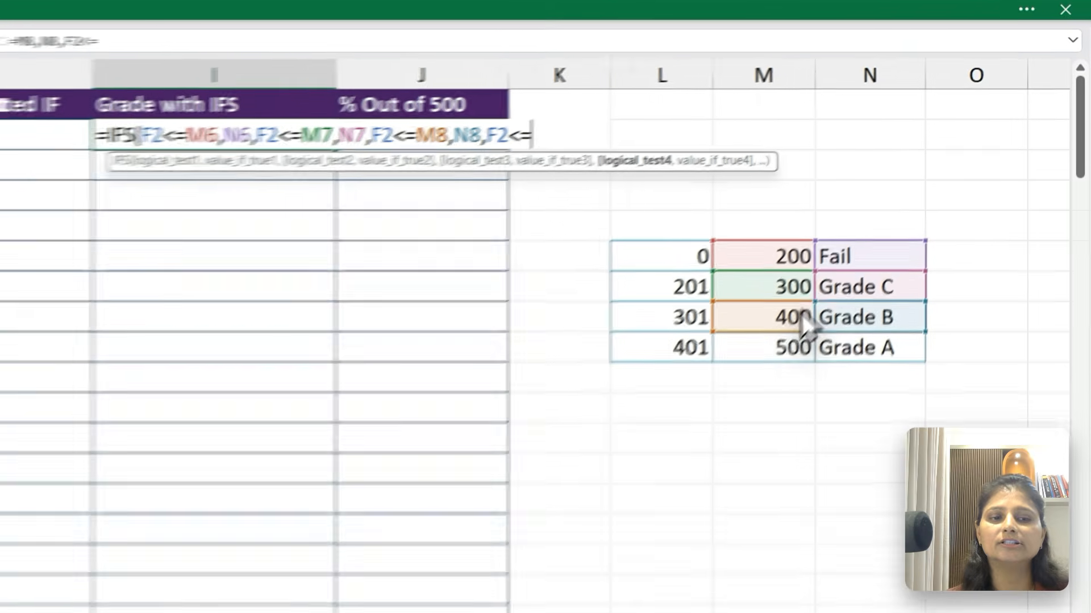
click(783, 344)
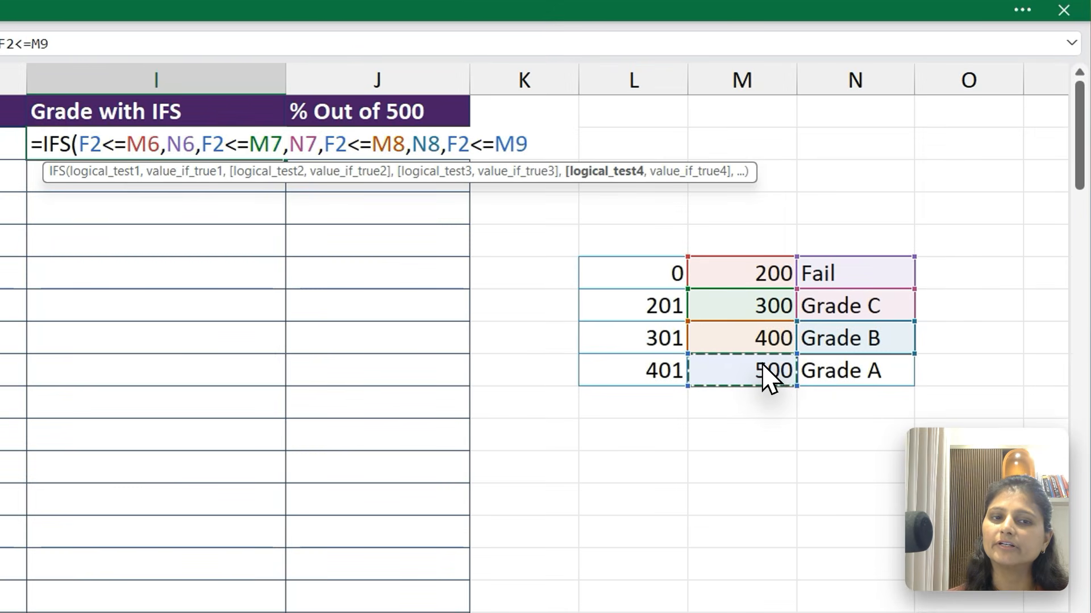
text(,)
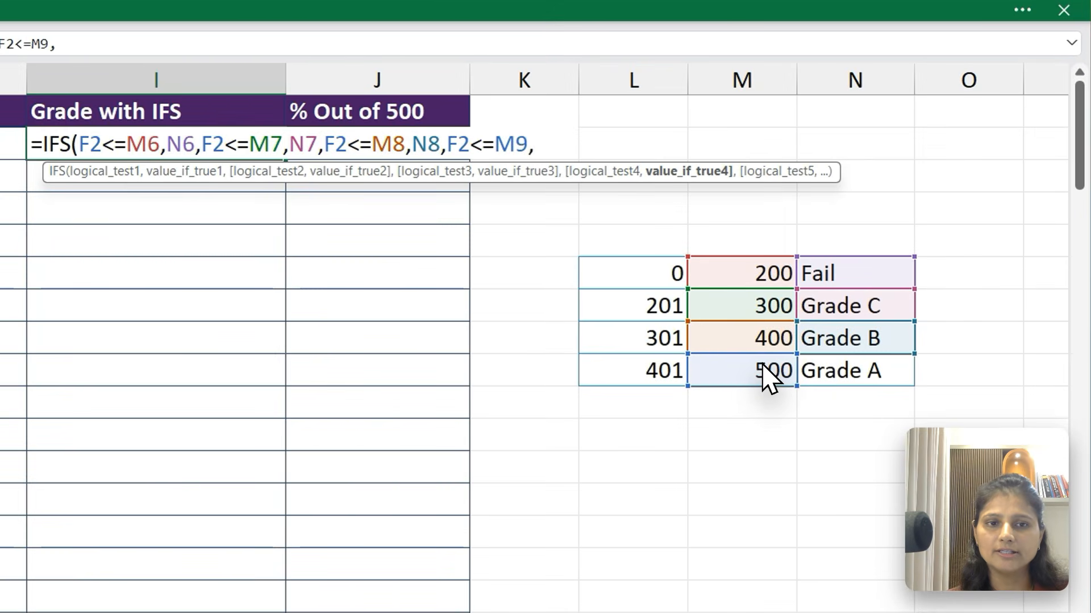
click(842, 376)
key(ctrl+Return)
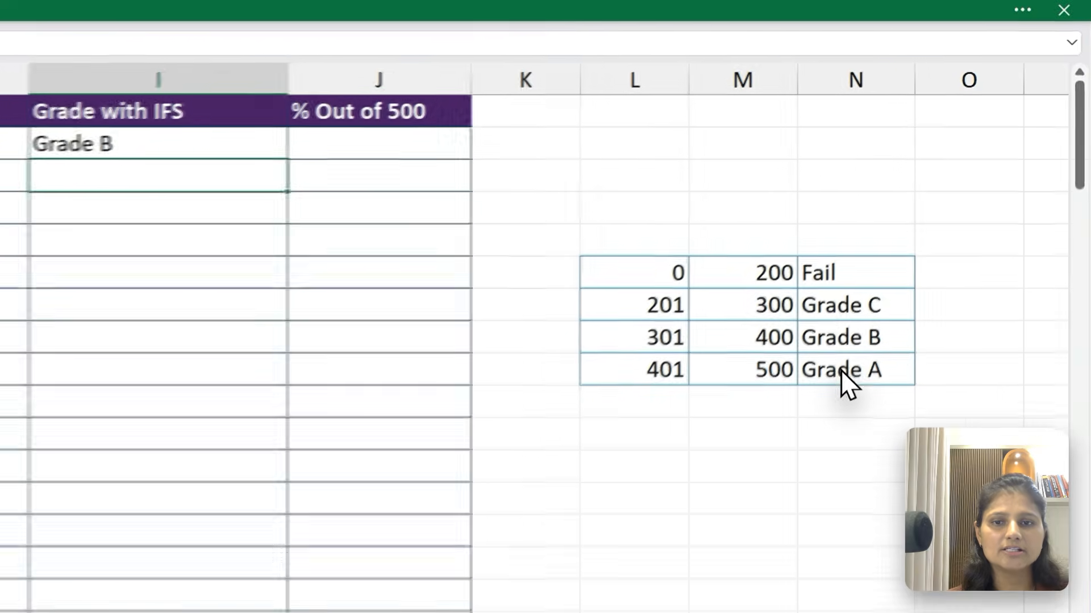
Step: Fill the IFS formula from I2 down the whole Grade with IFS column
scroll(927, 256, left, 5)
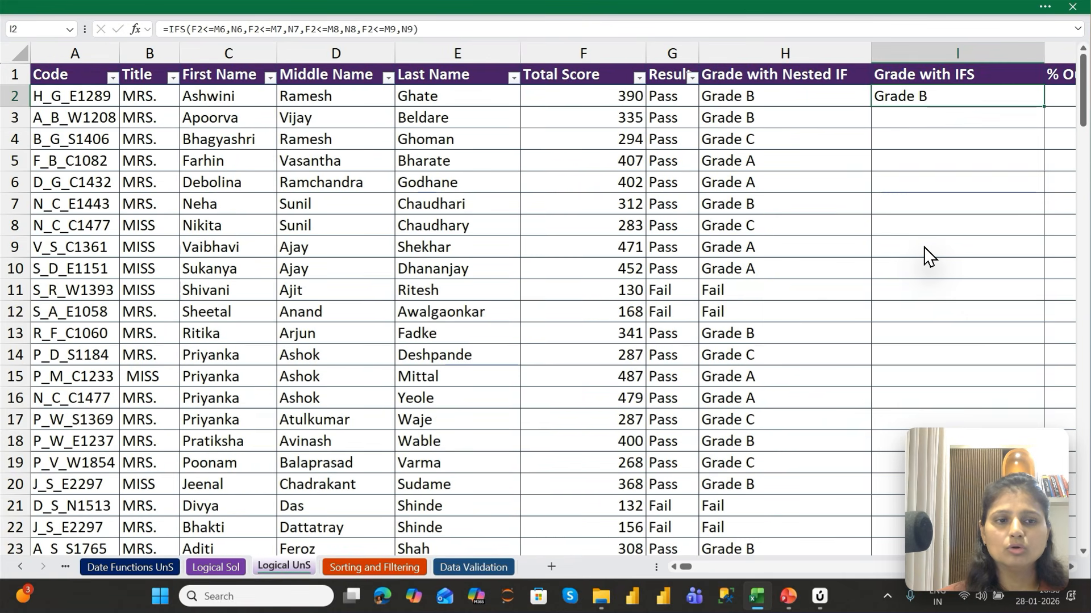
key(Left)
key(Right)
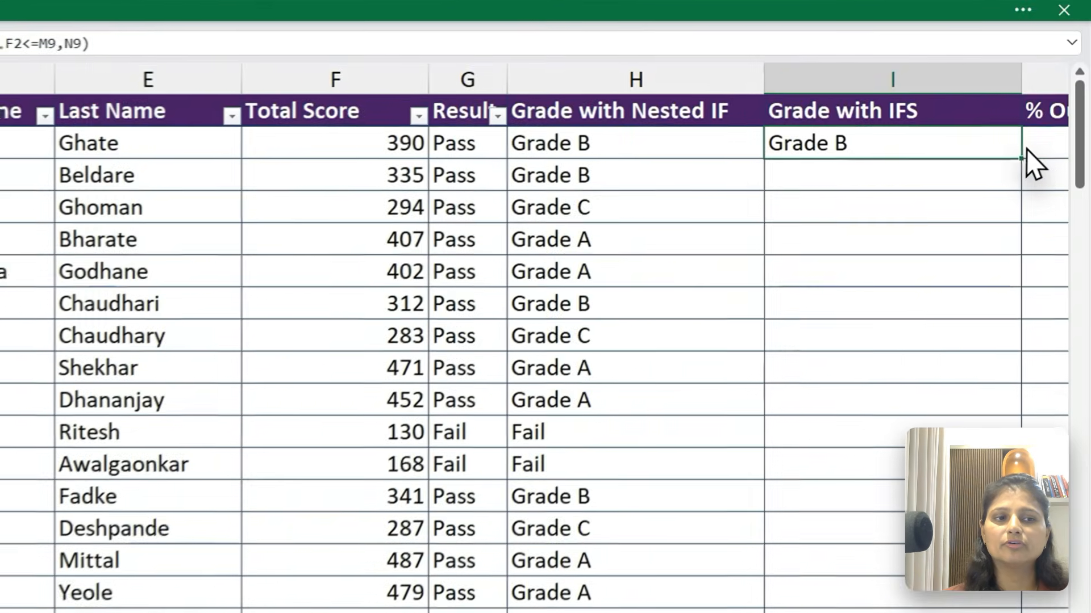
double_click(1043, 107)
Step: Review the filled results down the Grade with IFS column against the nested IF grades and the grade table
click(1024, 170)
key(Right)
key(Right)
key(Right)
key(Right)
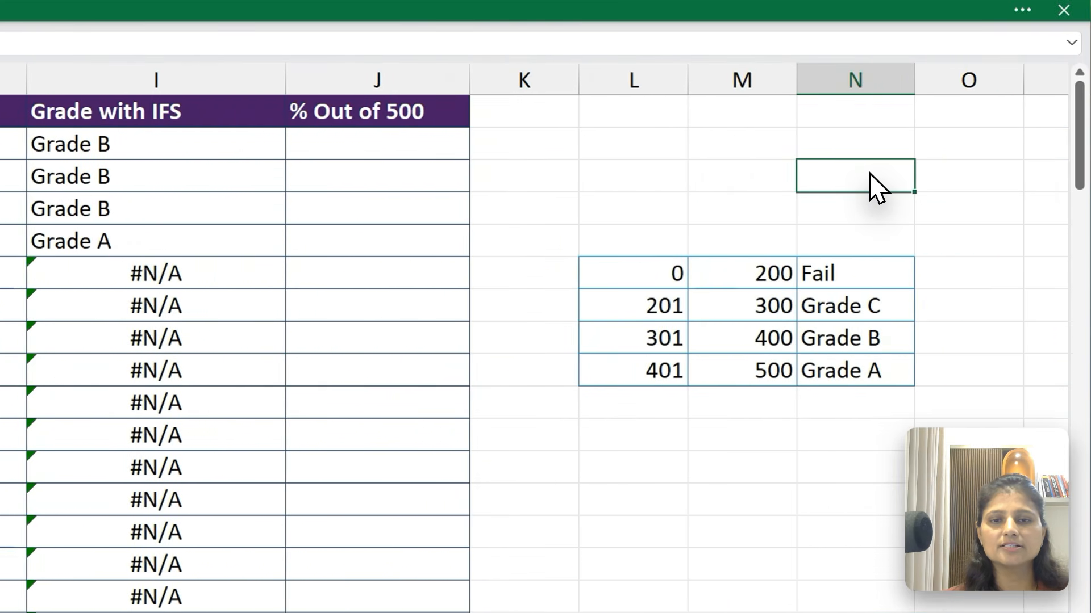
click(165, 149)
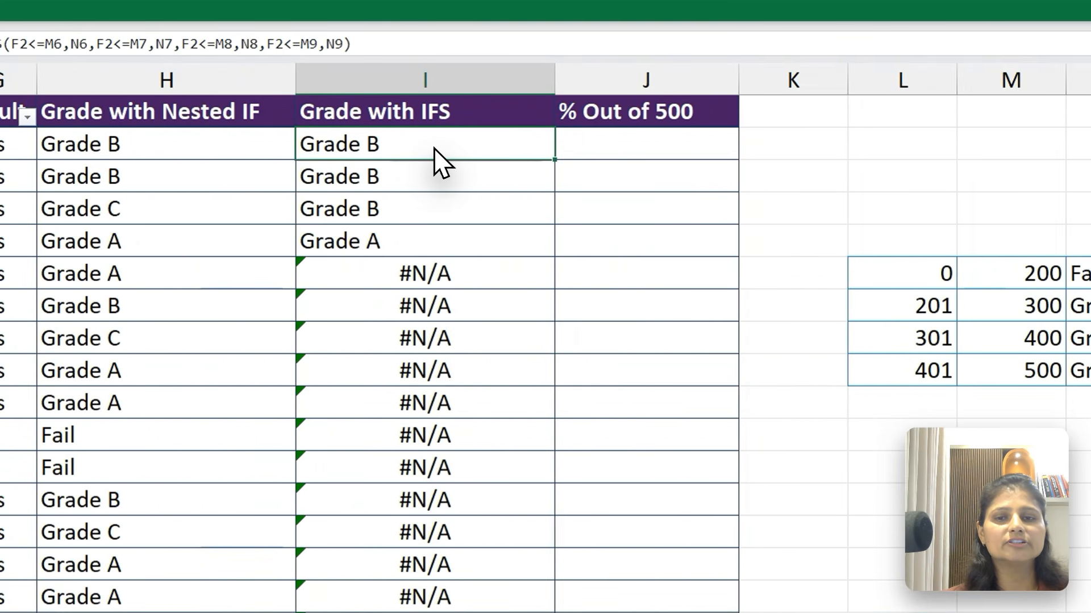
key(shift+Down)
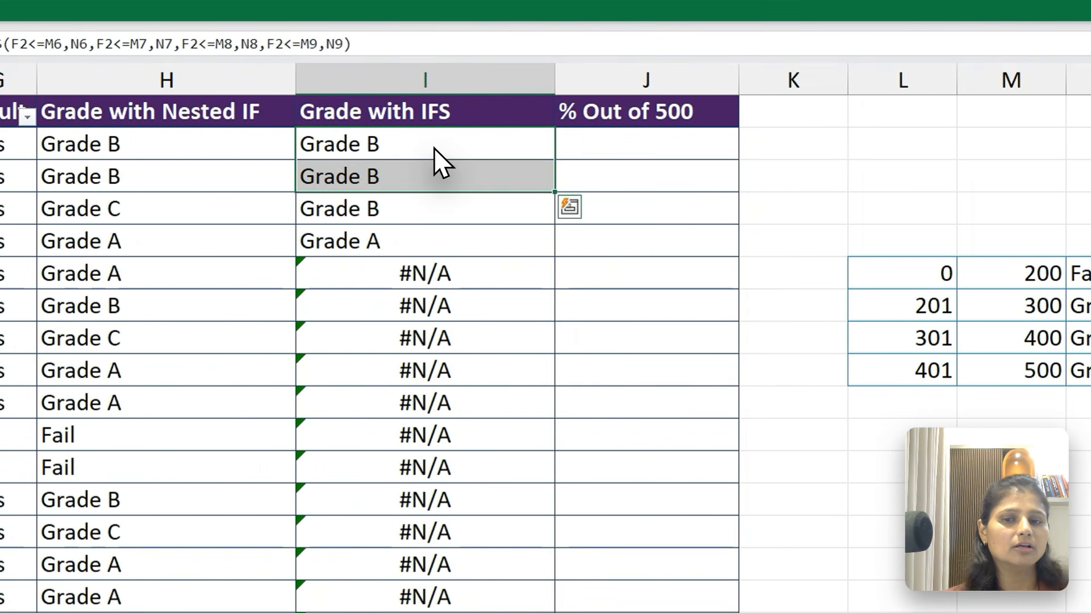
key(Down)
key(Down)
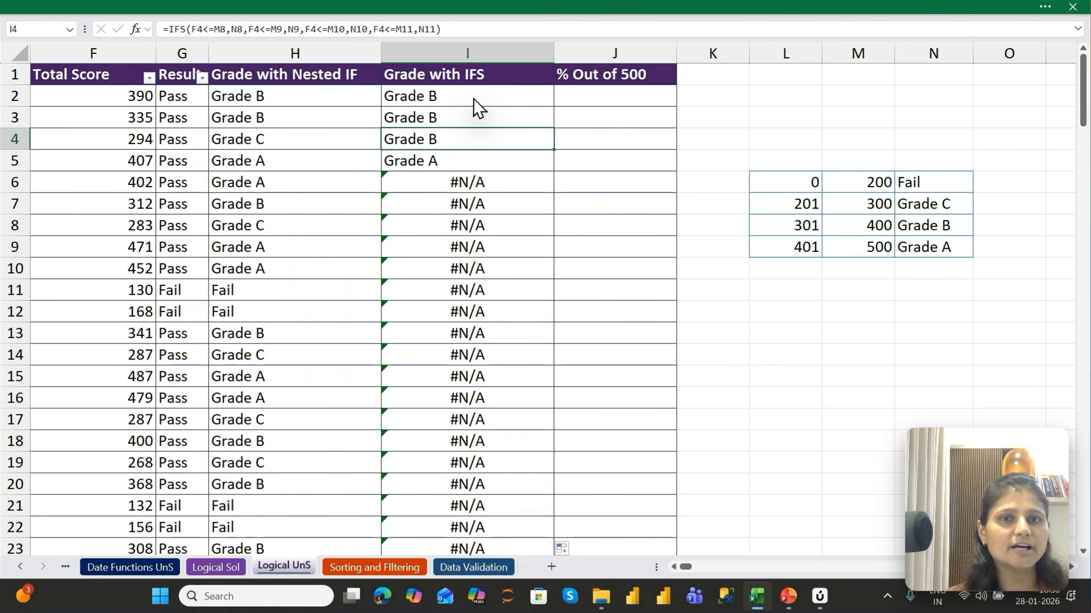
key(shift+Down)
key(shift+Down)
key(shift+Down)
key(shift+Down)
key(shift+Down)
key(shift+Down)
key(shift+Down)
key(shift+Down)
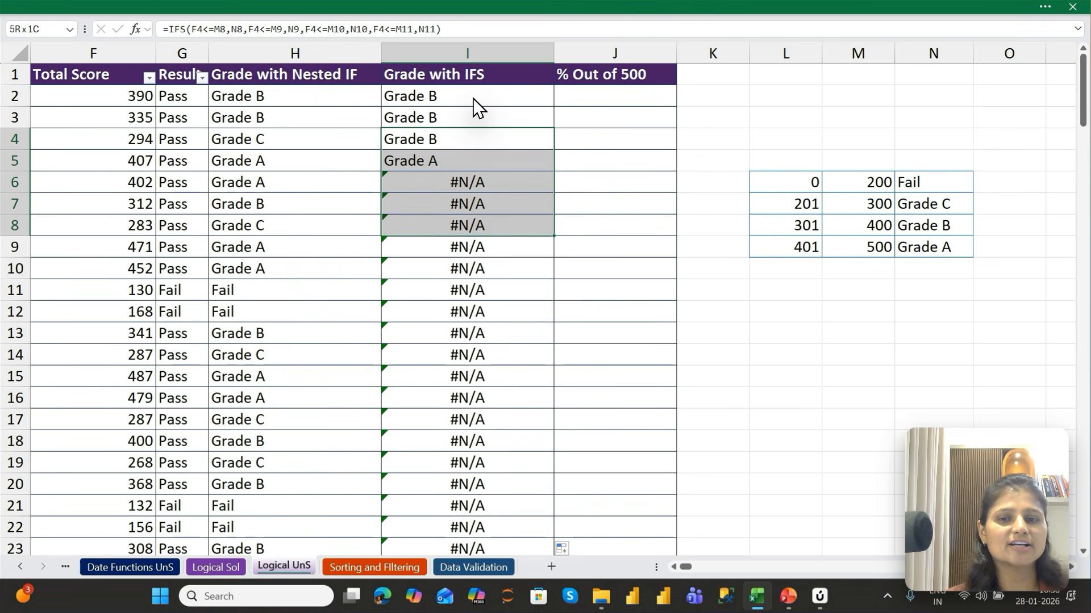
key(shift+Down)
key(ctrl+Down)
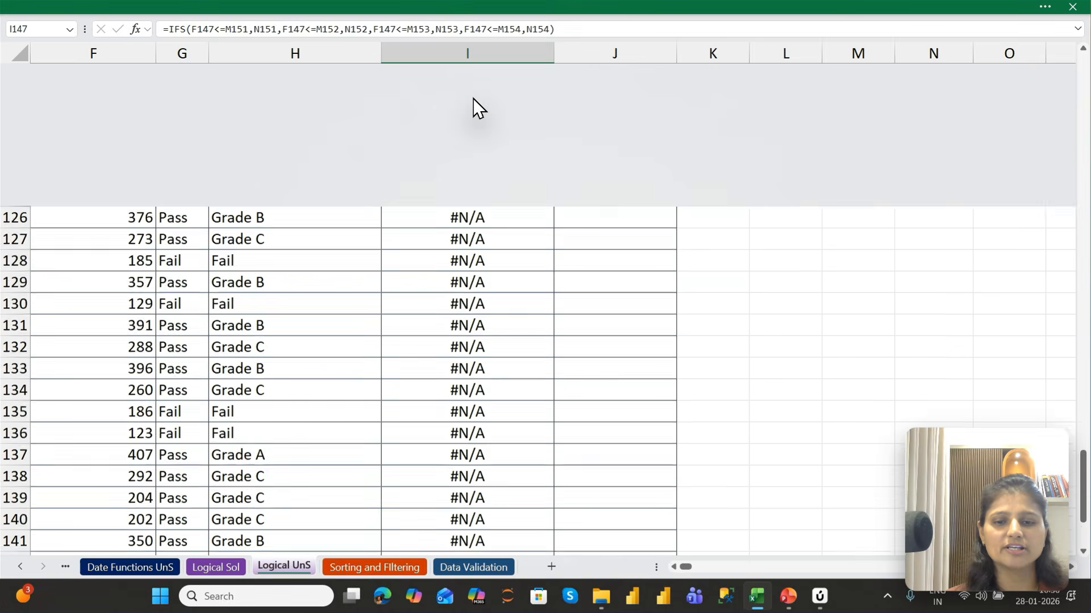
key(ctrl+Up)
key(Down)
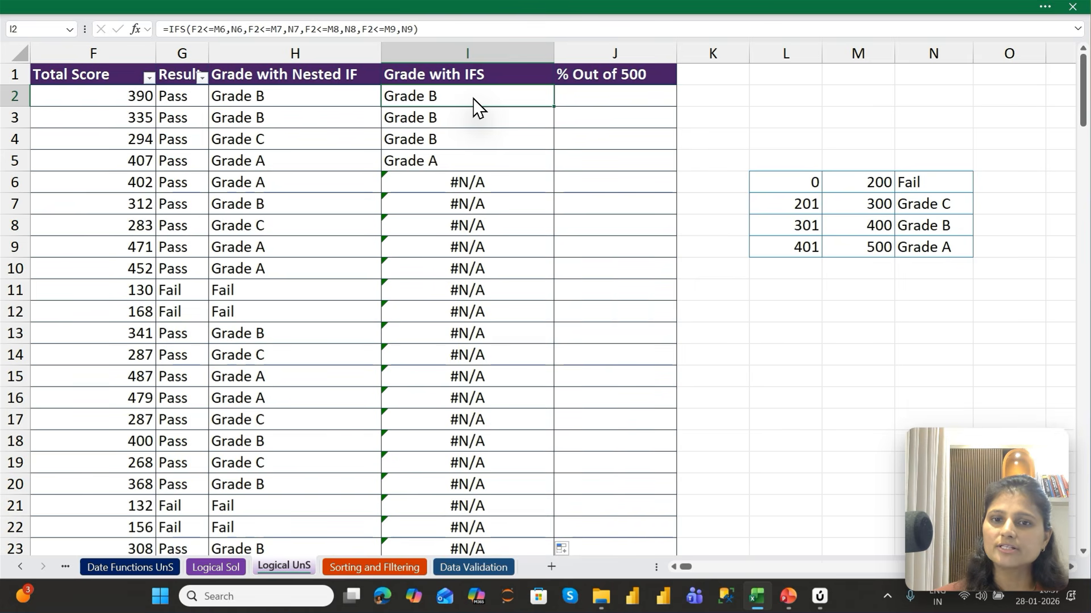
Step: Inspect the cell references of the IFS formulas one by one from I2 through I7
double_click(473, 98)
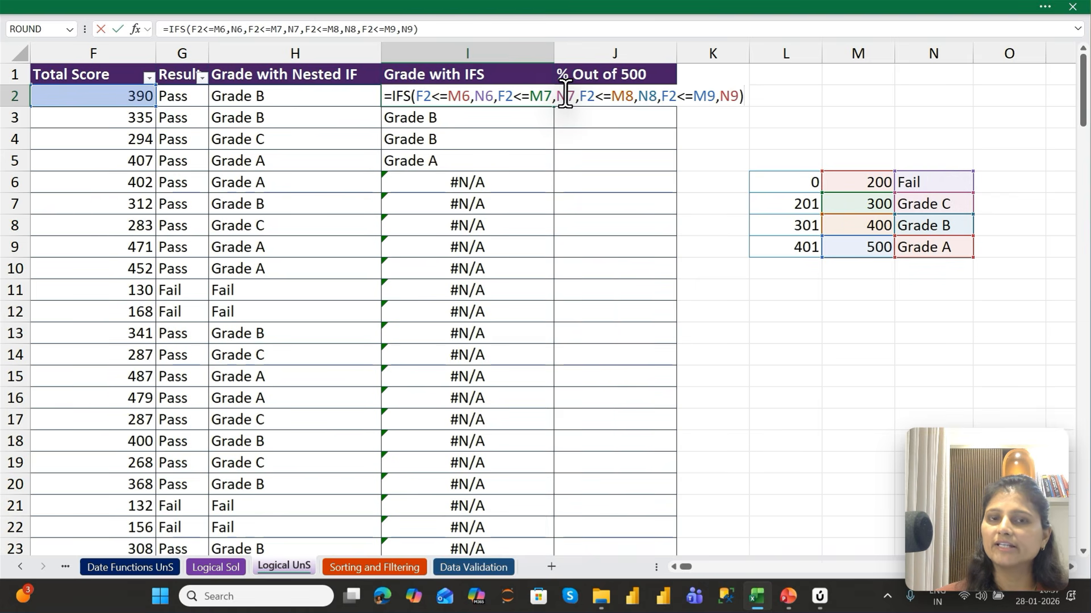
key(Return)
key(F2)
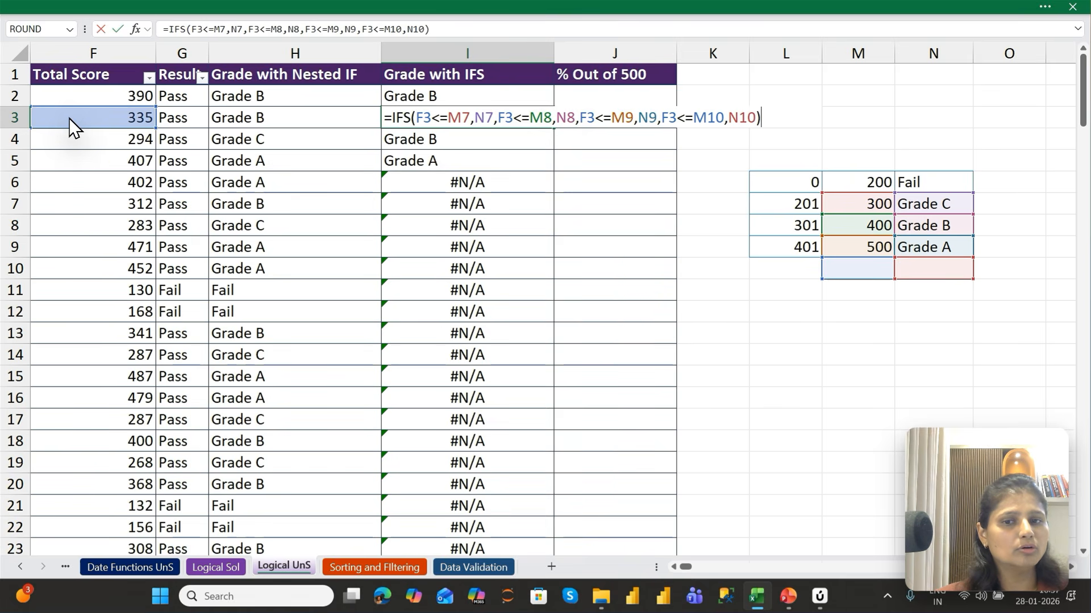
key(Return)
key(F2)
key(Return)
key(F2)
key(Return)
key(F2)
key(Return)
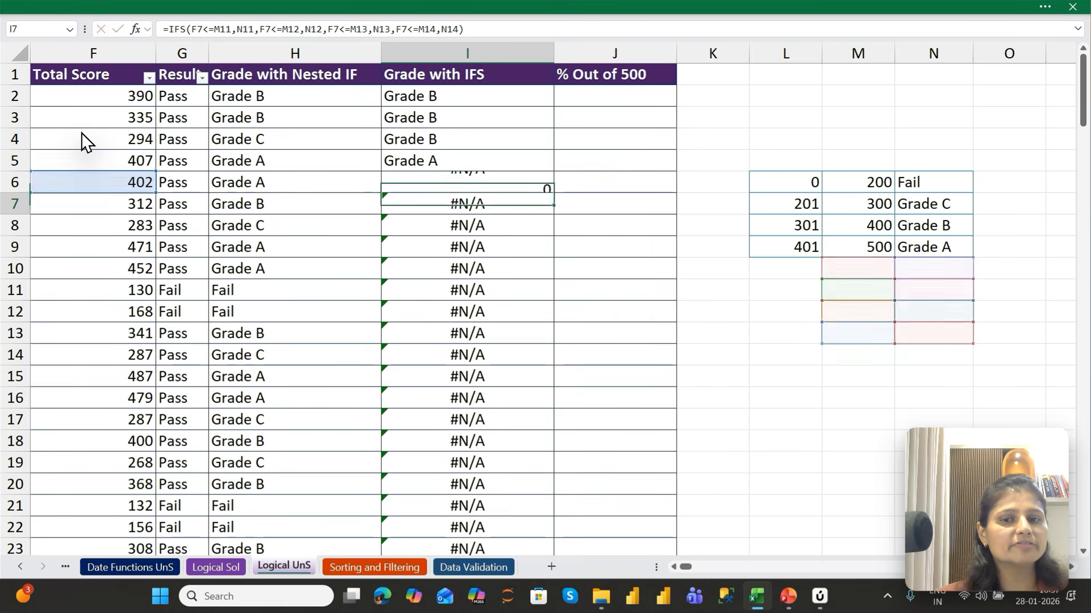
key(F2)
key(Return)
key(Up)
key(Up)
key(Up)
key(Up)
key(Up)
key(Up)
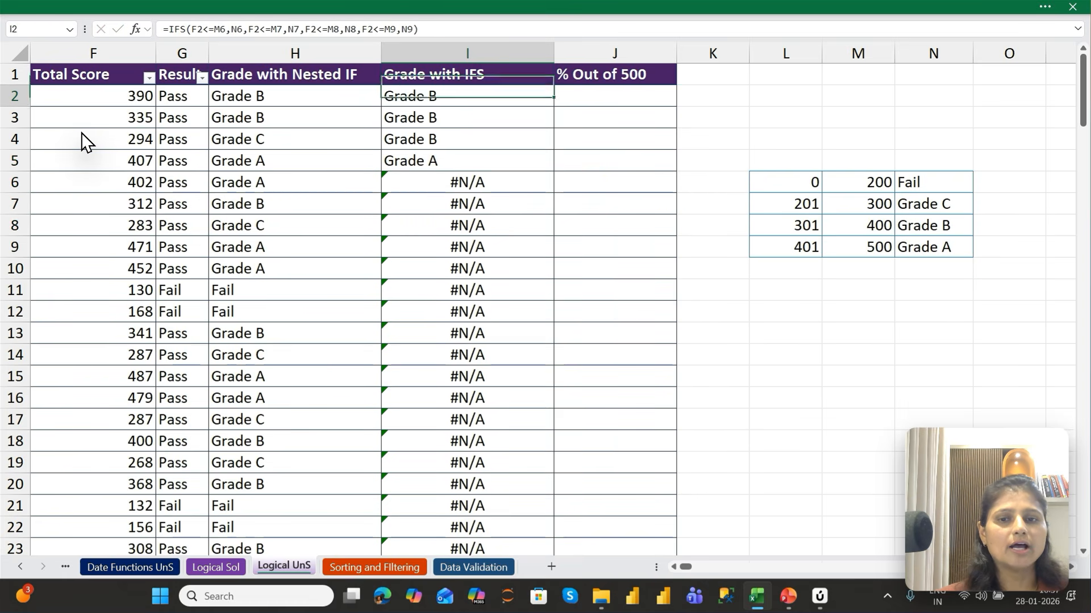
Step: Compare which grade-table cells the IFS formulas in I2, I3 and I4 refer to
key(F2)
key(Return)
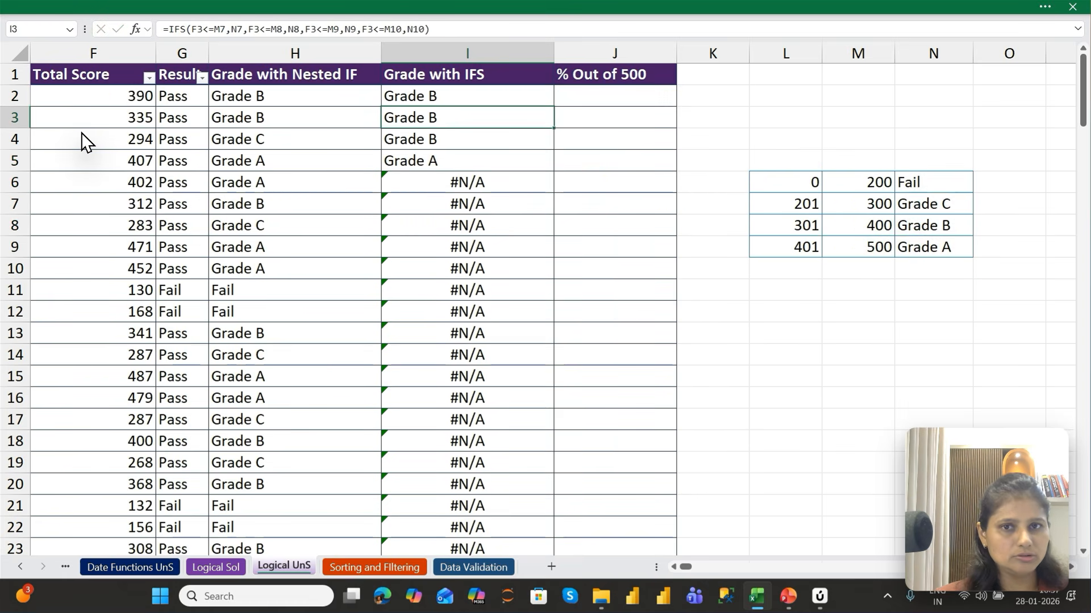
key(F2)
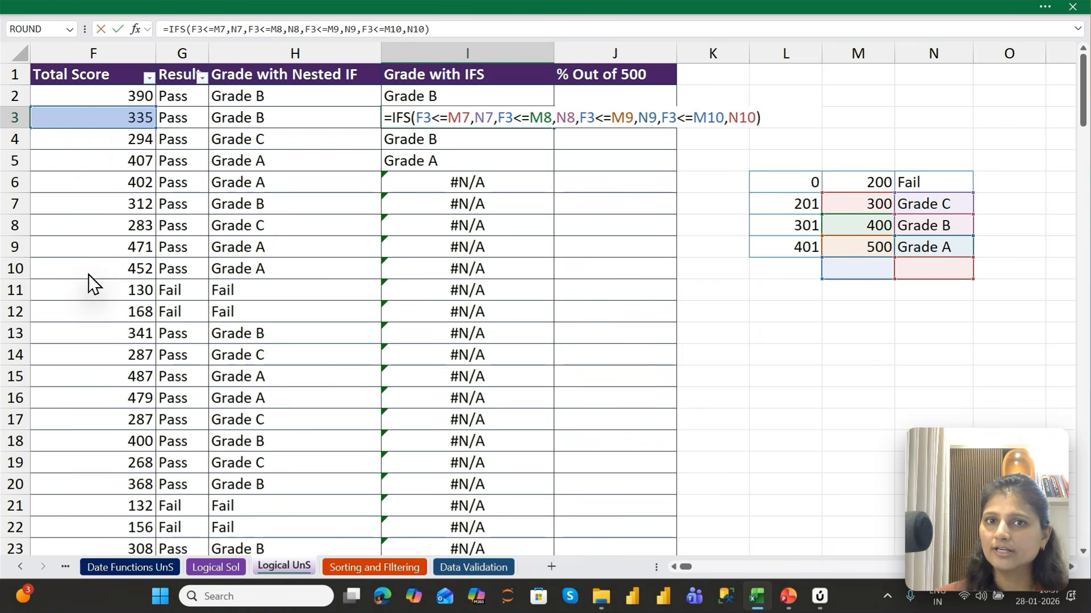
key(Return)
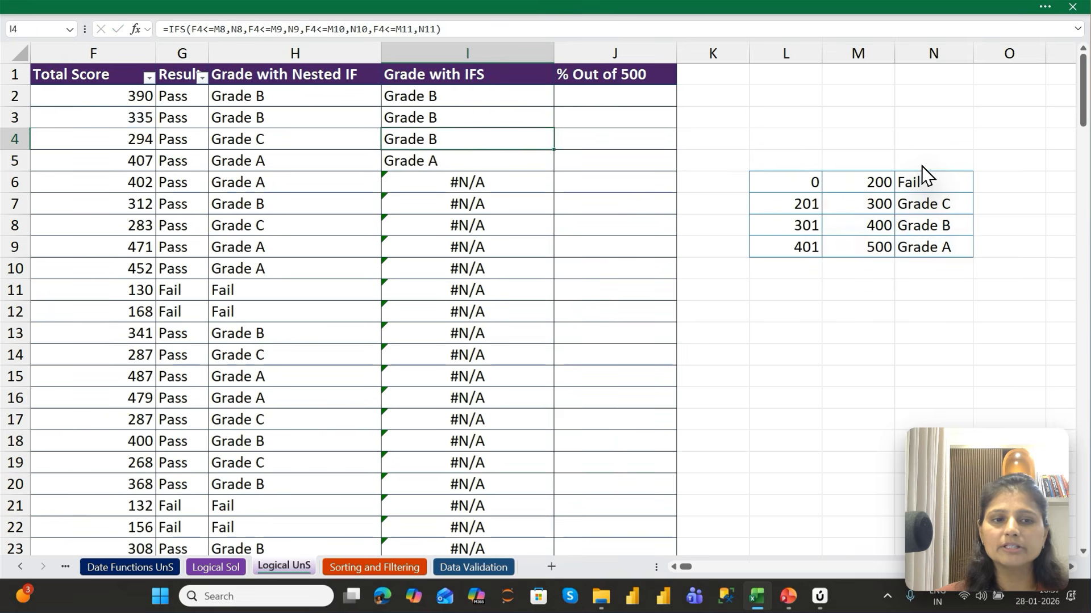
key(F2)
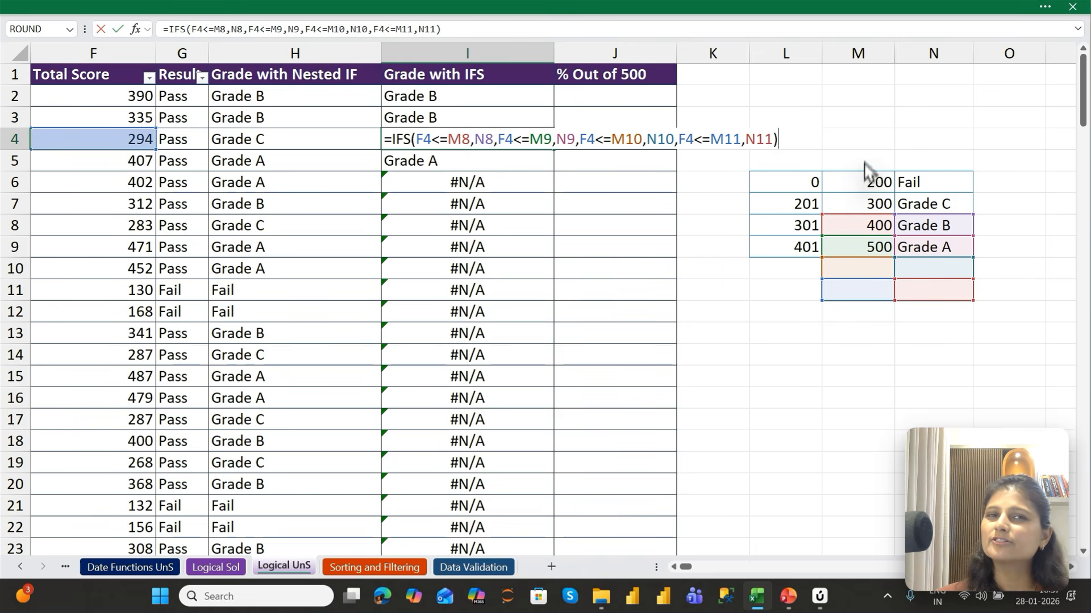
key(Return)
key(Up)
key(Up)
key(Up)
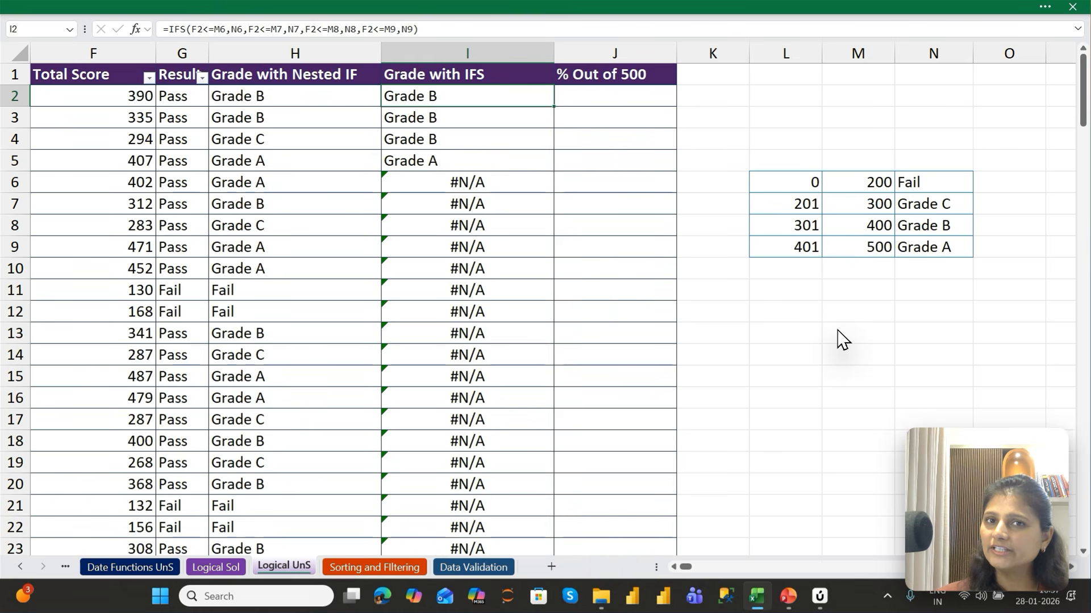
Step: Make the M6 and N6 references in the IFS formula in I2 absolute, as $M$6 and $N$6
key(F2)
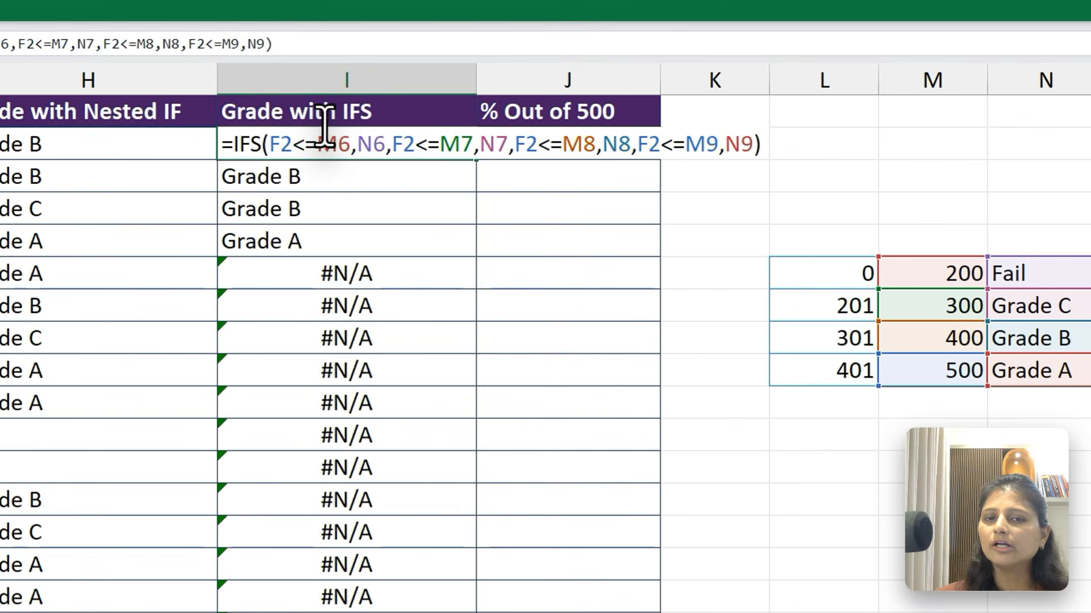
click(452, 90)
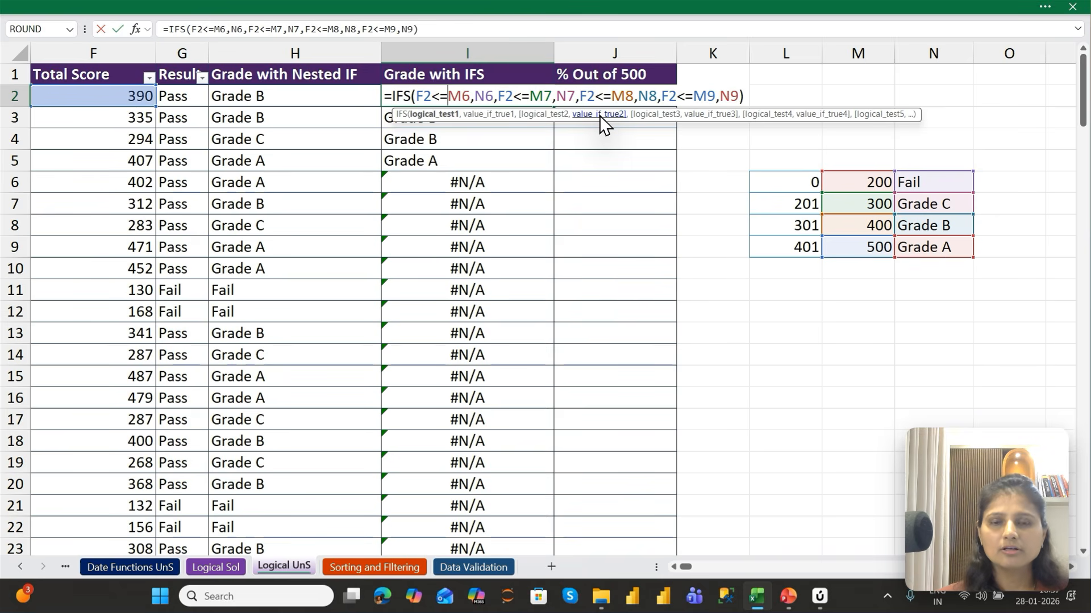
text($)
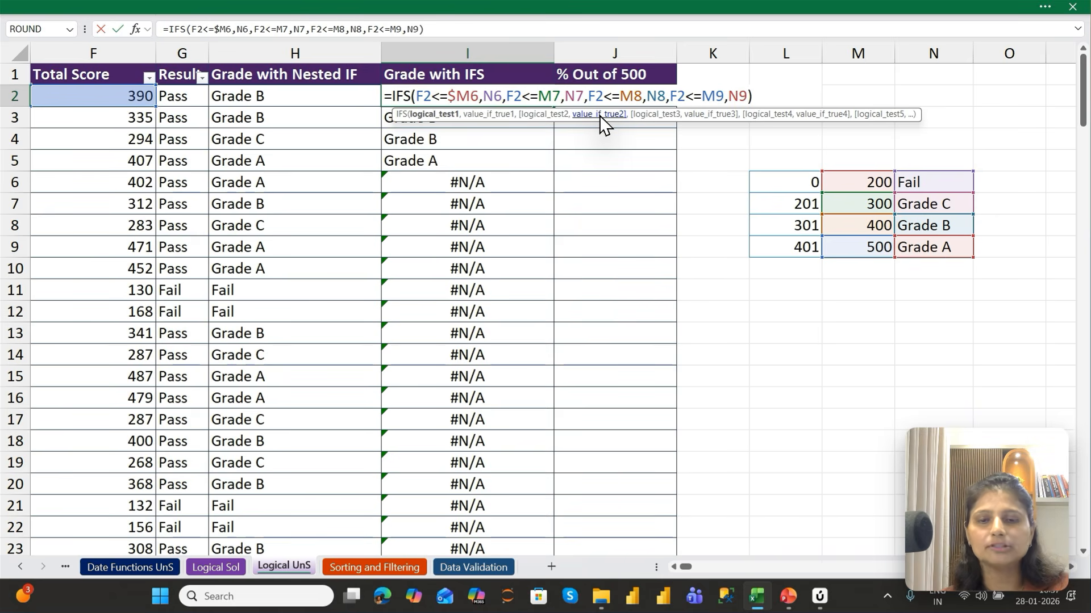
text($)
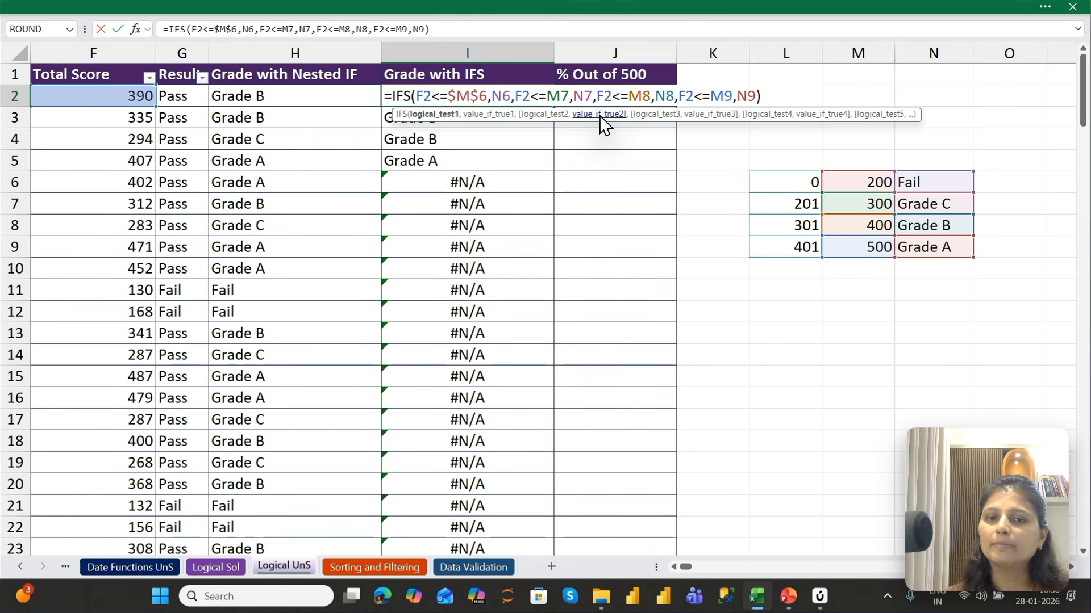
key(Right)
key(Right)
text($)
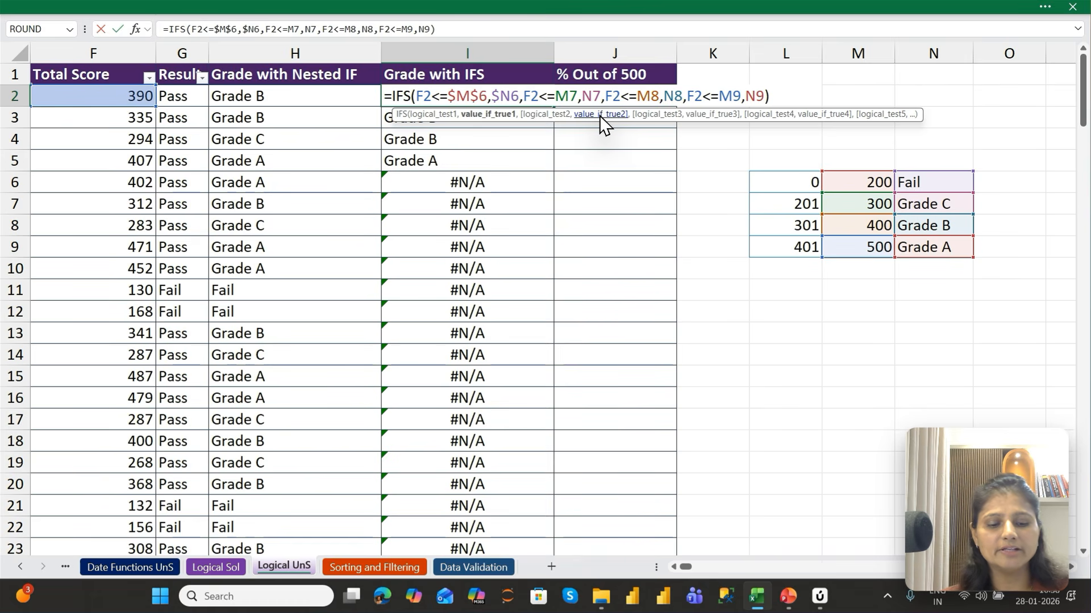
key(Right)
text($)
key(Return)
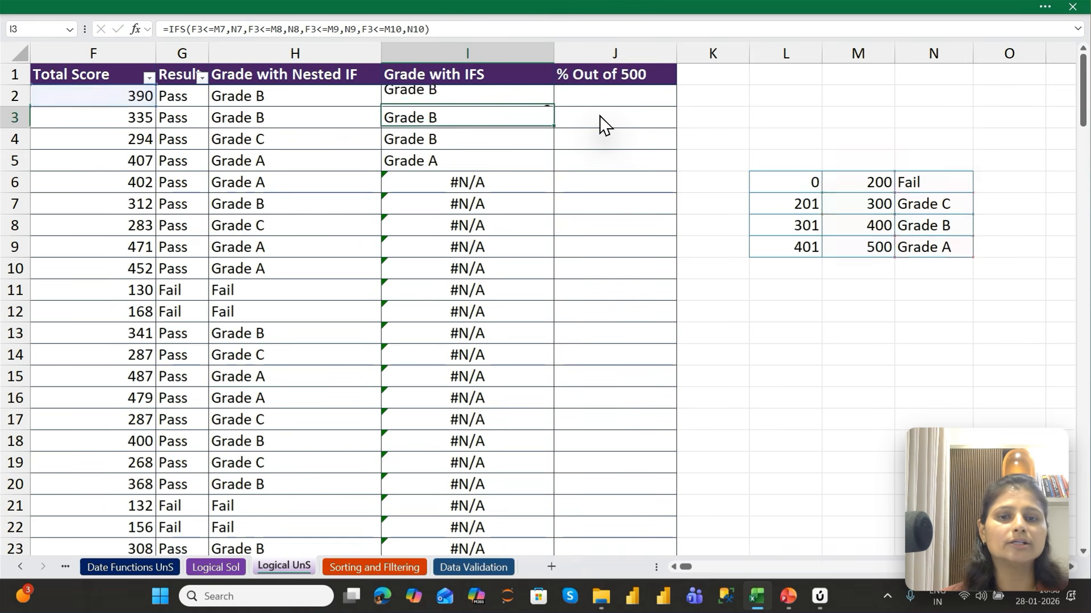
Step: Fill the IFS formula with absolute $M$6 and $N$6 from I2 down the Grade with IFS column
key(Up)
key(ctrl+shift+Down)
key(ctrl+d)
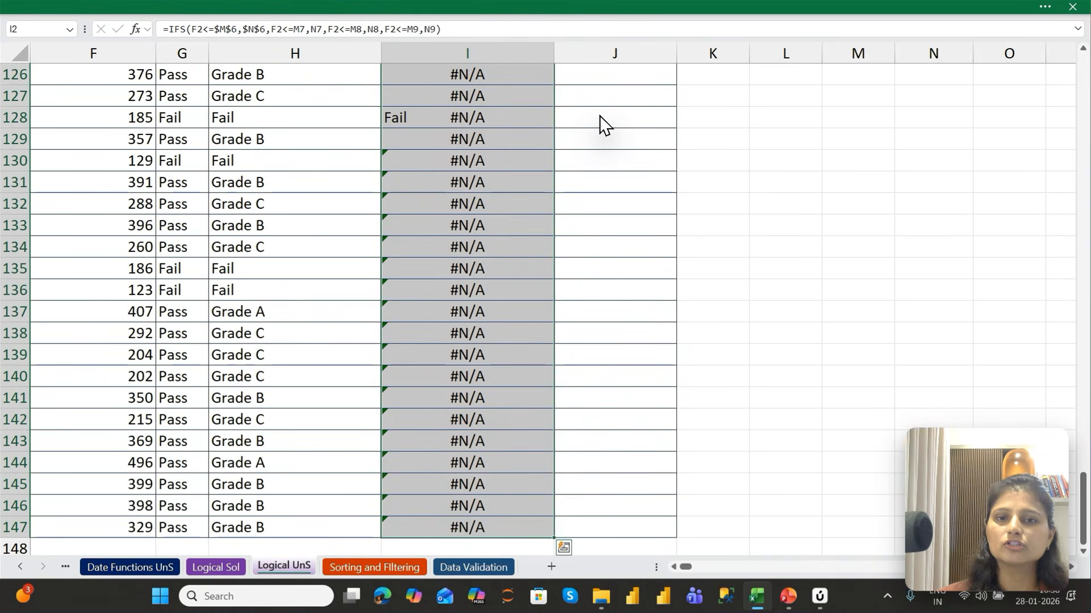
key(ctrl+Up)
key(Down)
key(Down)
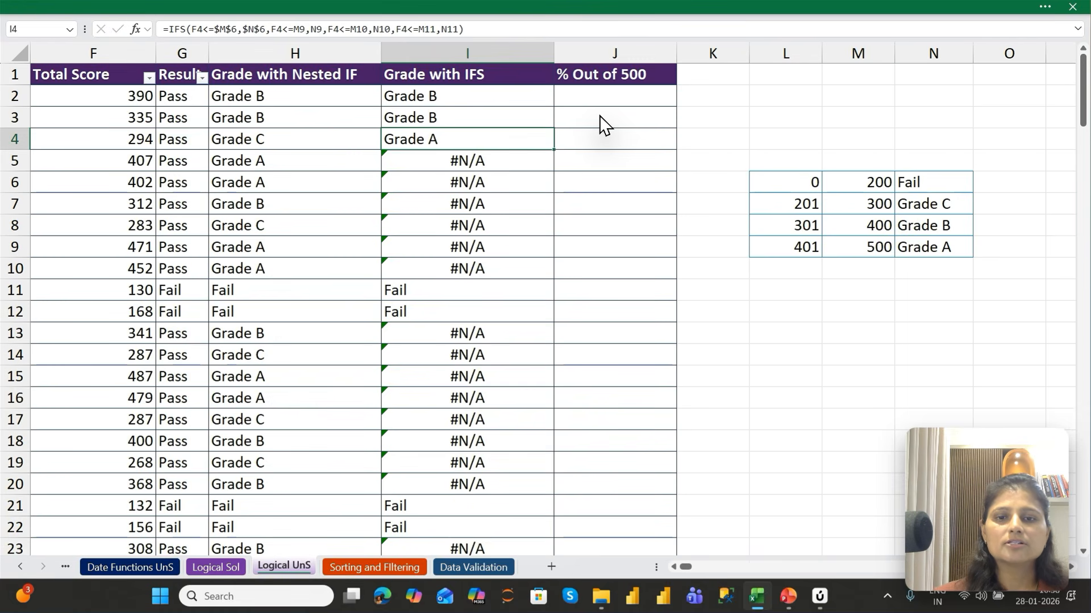
Step: Inspect which grade-table cells the IFS formulas in I3 through I7 refer to
key(Up)
key(F2)
key(Return)
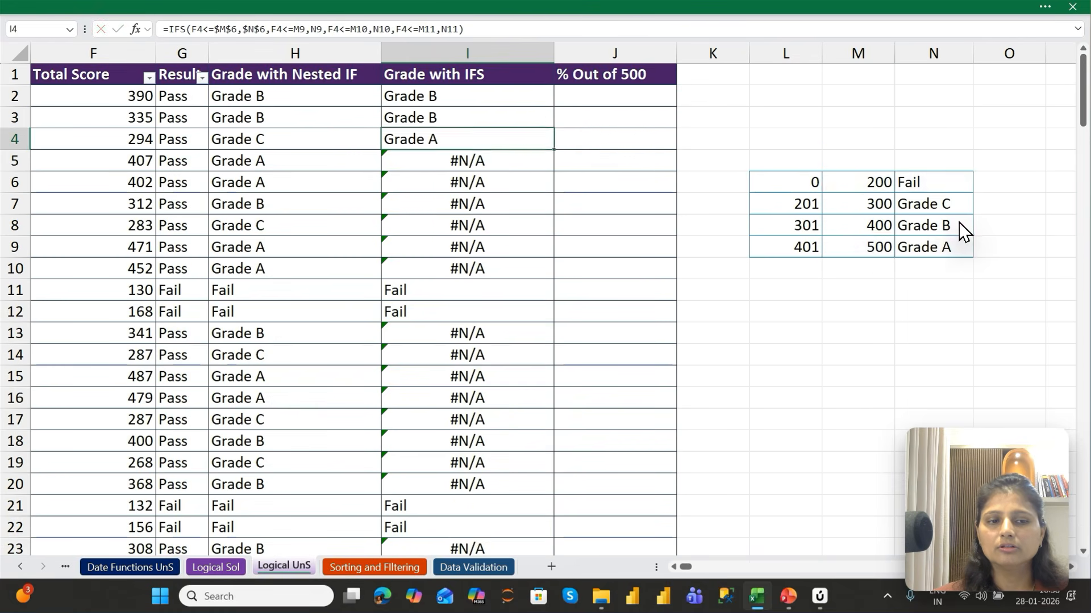
key(F2)
key(Return)
key(F2)
key(Return)
key(F2)
key(Return)
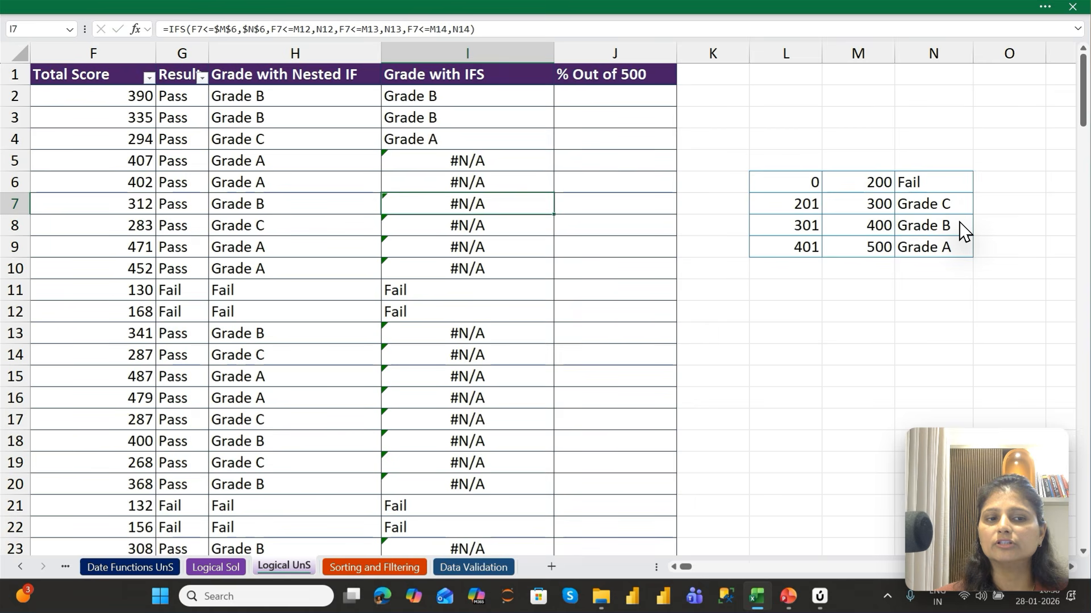
key(F2)
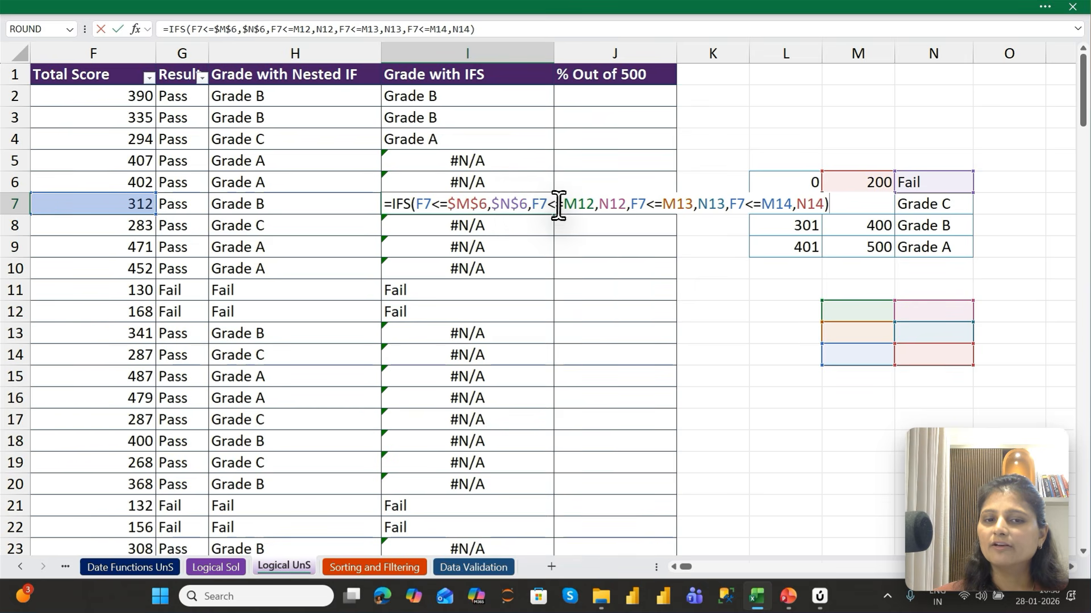
key(Return)
Step: Make the M7 and N7 references in the IFS formula in I2 absolute, as $M$7 and $N$7
key(Up)
key(Up)
key(Up)
key(Up)
key(Up)
key(Up)
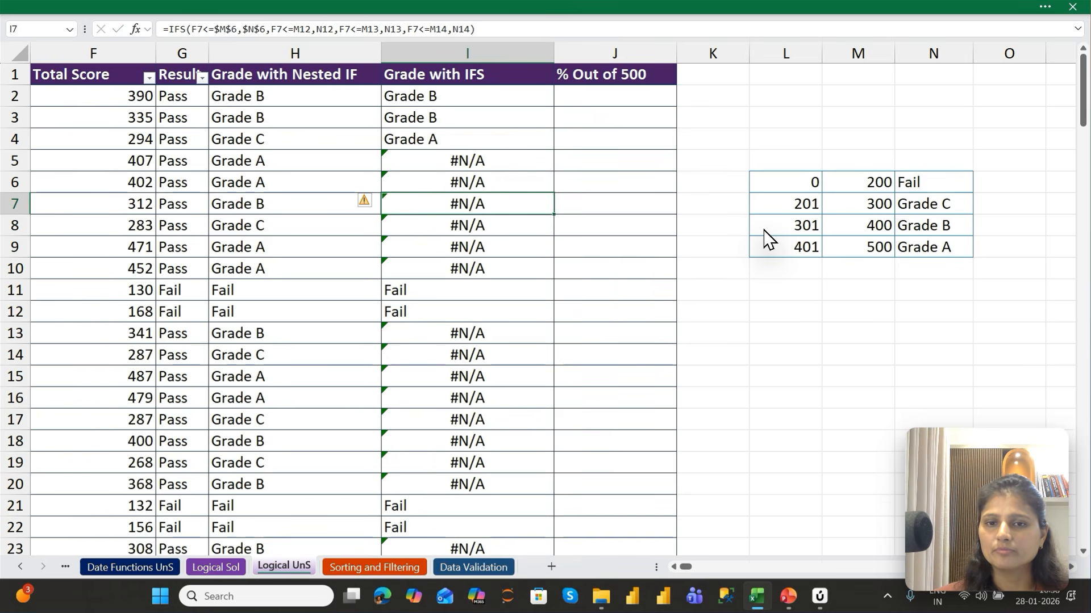
key(Down)
key(Up)
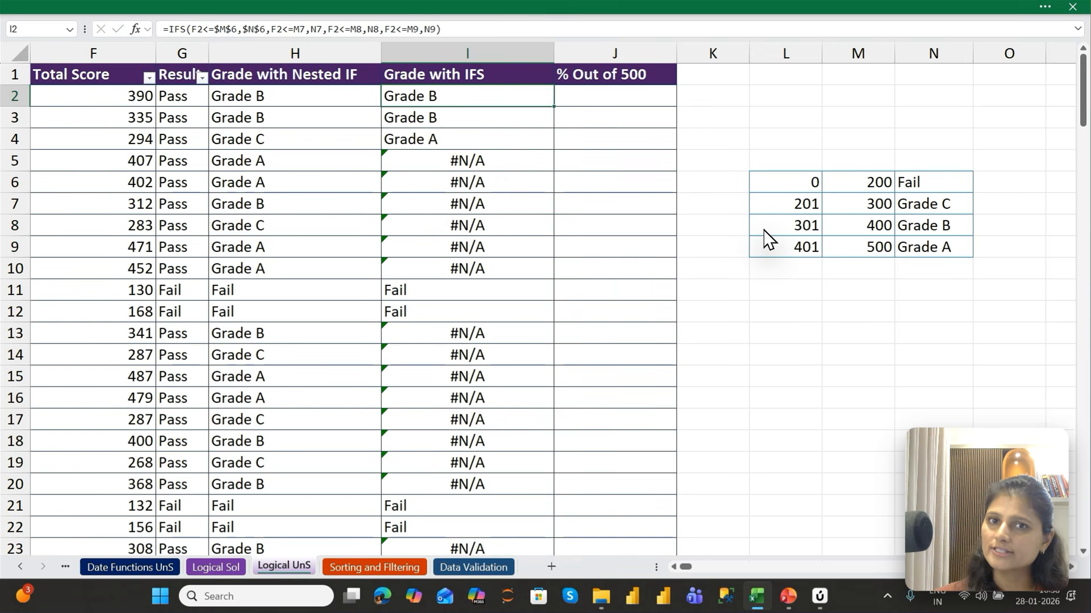
key(F2)
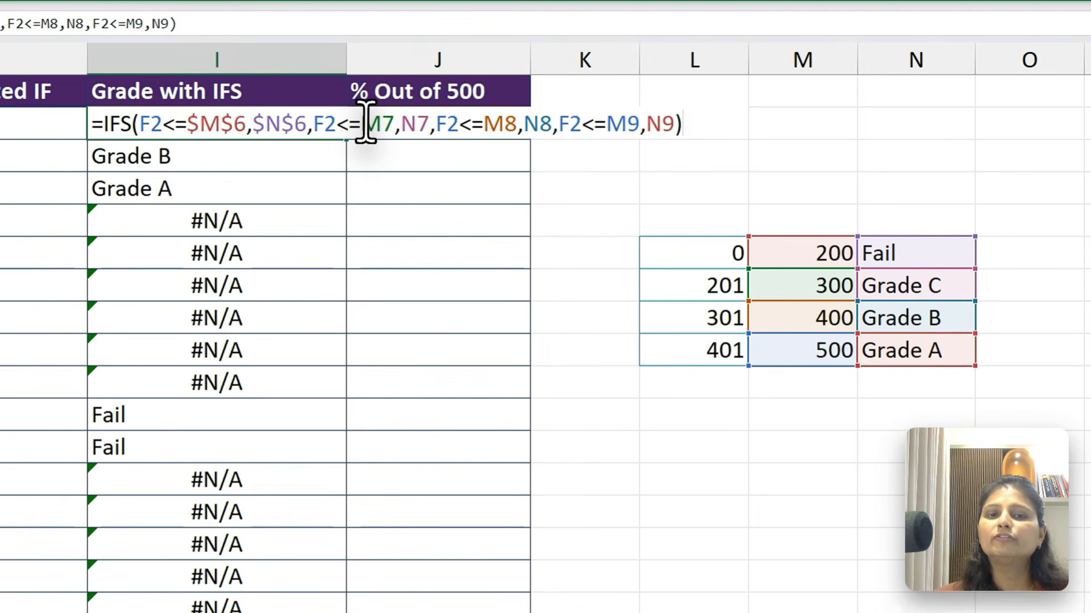
click(566, 96)
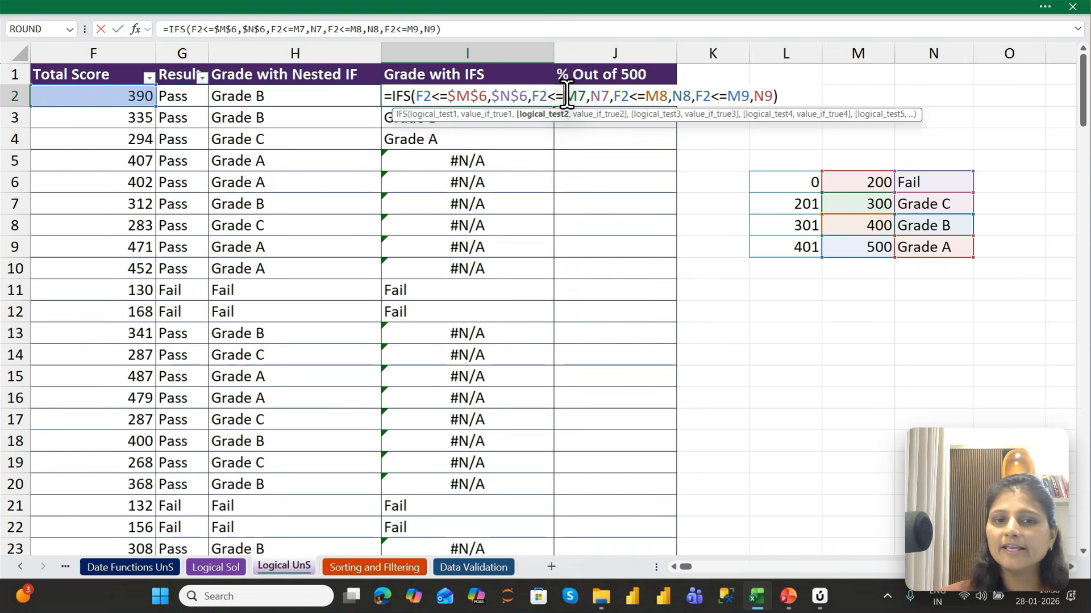
key(F4)
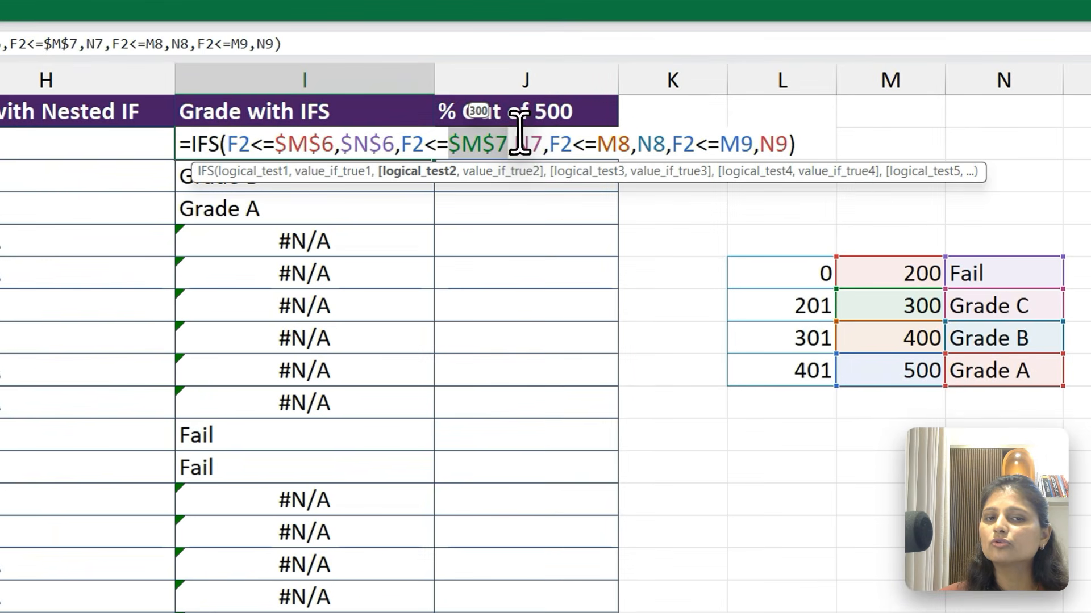
click(610, 90)
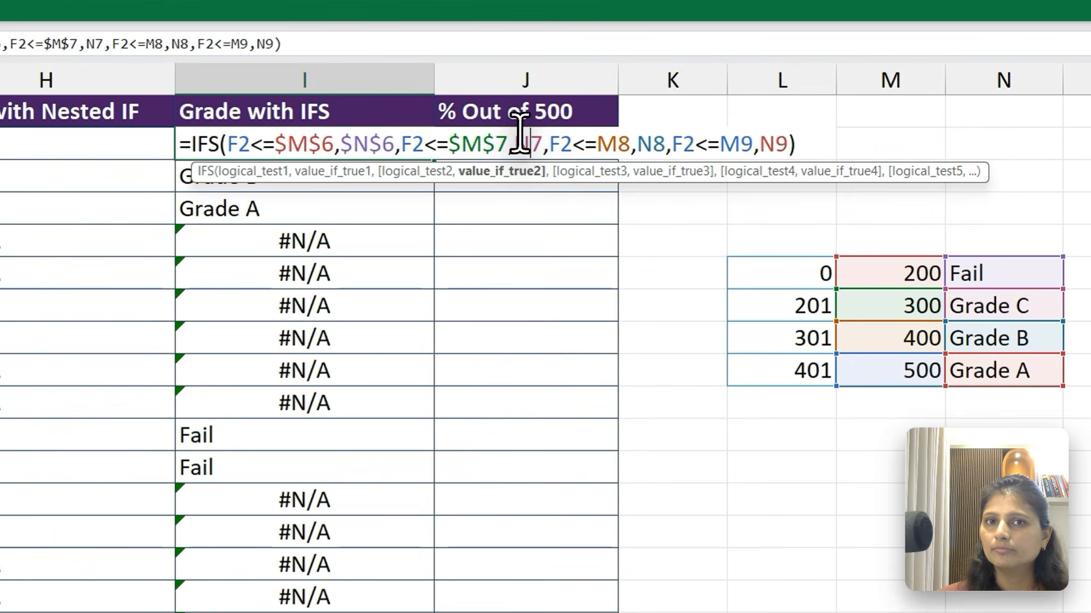
key(F4)
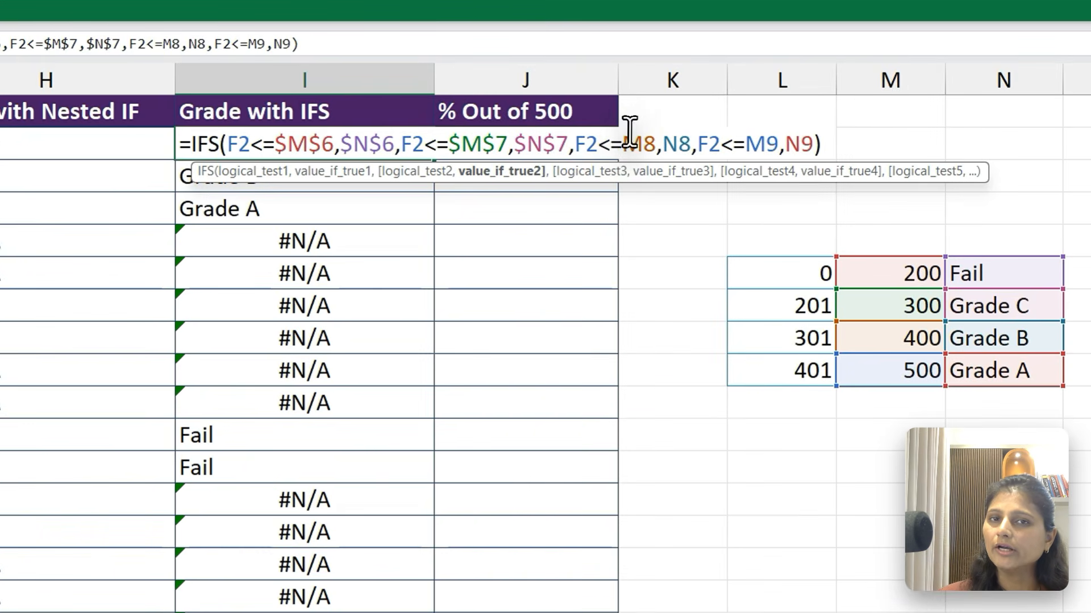
Step: Make the remaining references in the I2 formula absolute, as $M$8, $N$8, $M$9 and $N$9, and commit the formula
click(681, 90)
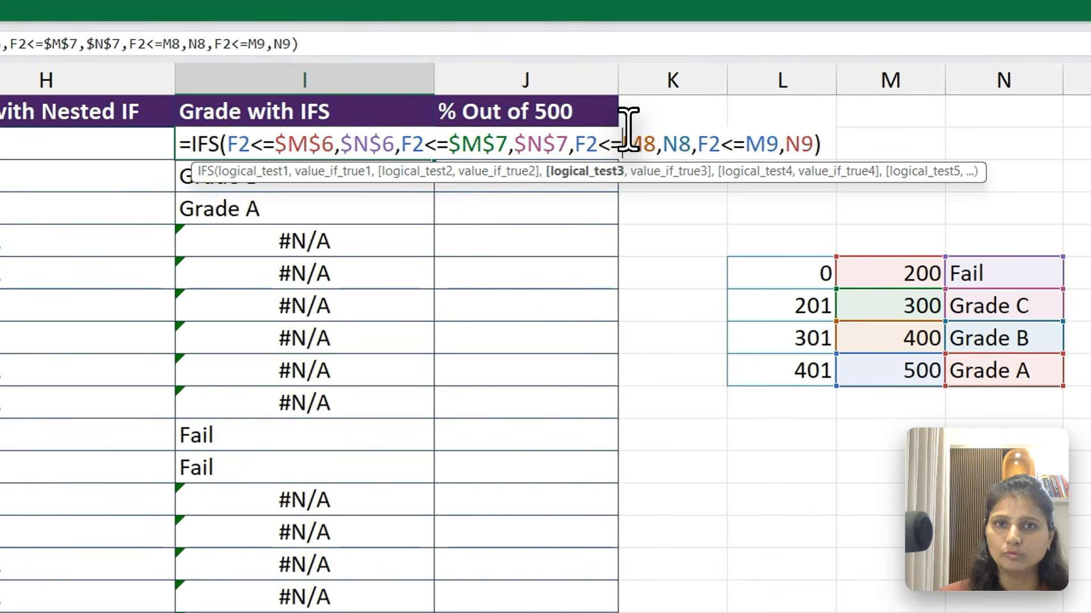
key(F4)
click(695, 142)
key(F4)
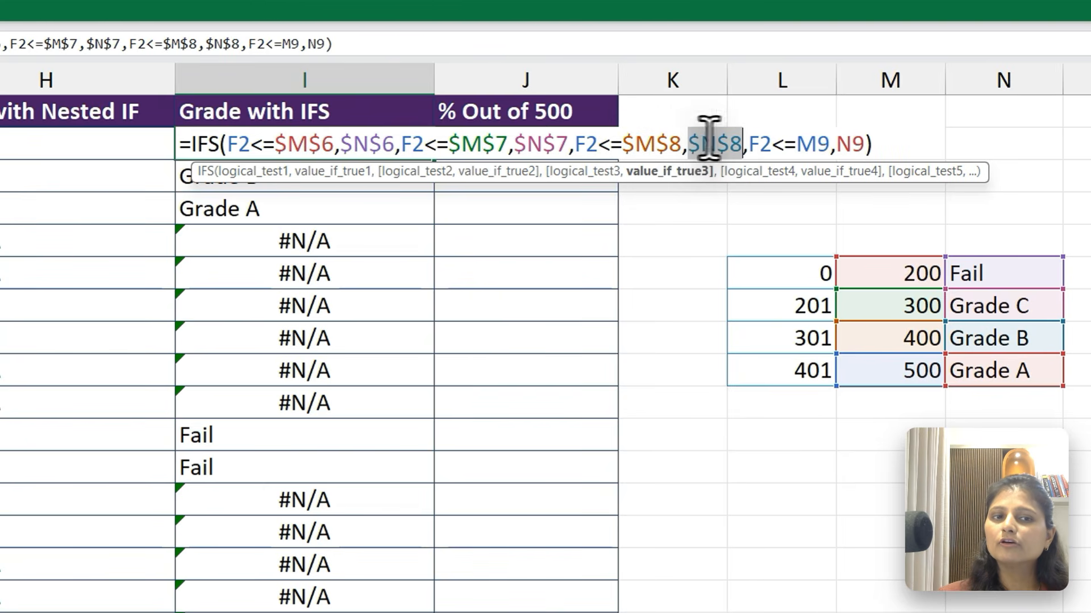
click(800, 142)
key(F4)
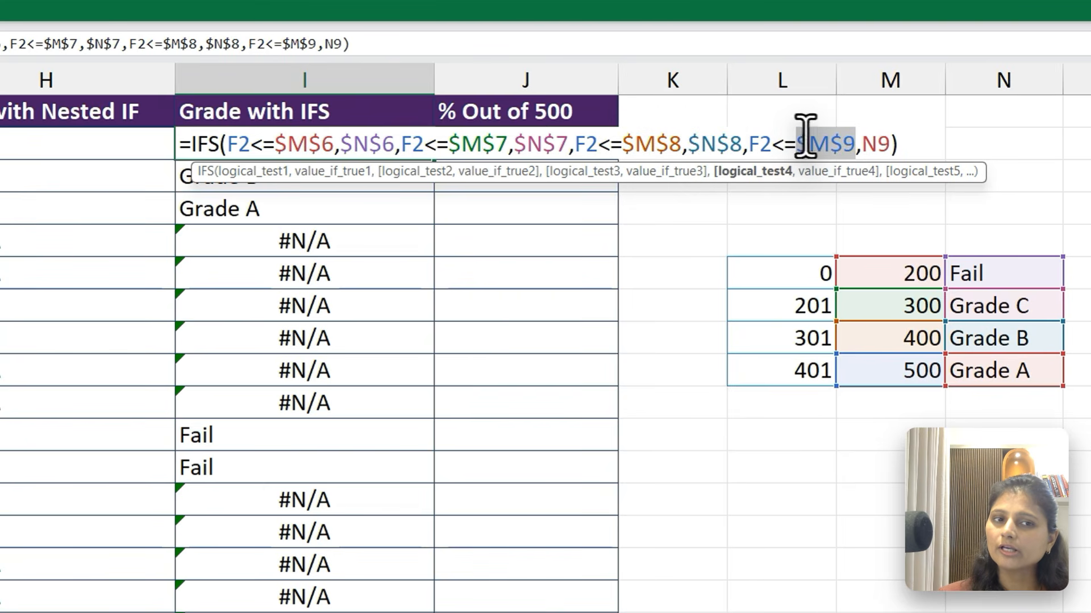
click(860, 142)
key(F4)
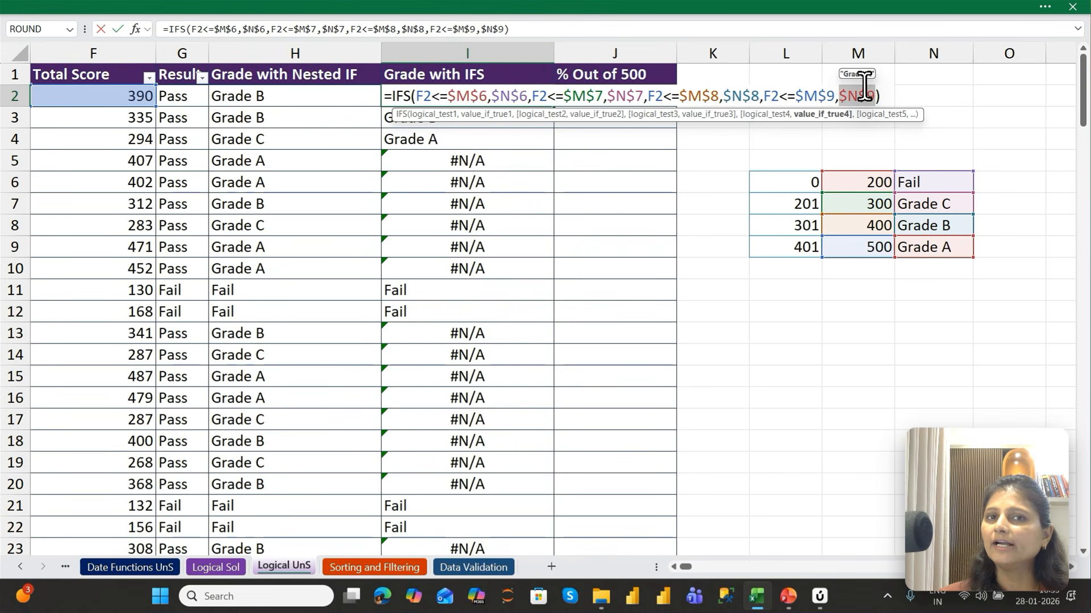
key(ctrl+Return)
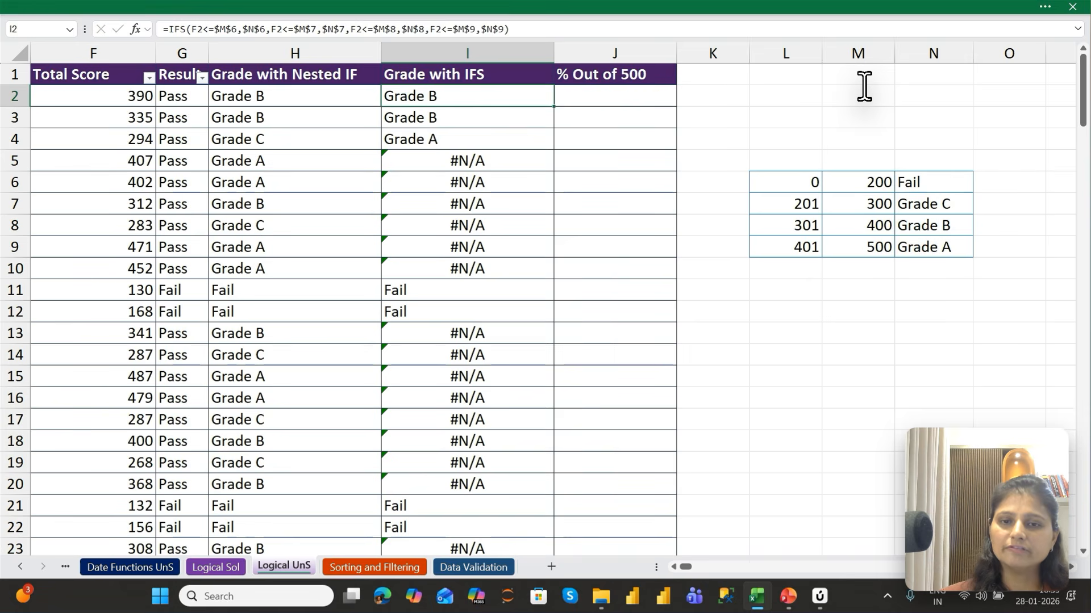
Step: Fill the fully absolute IFS formula from I2 down the whole Grade with IFS column
key(ctrl+shift+Down)
key(ctrl+Up)
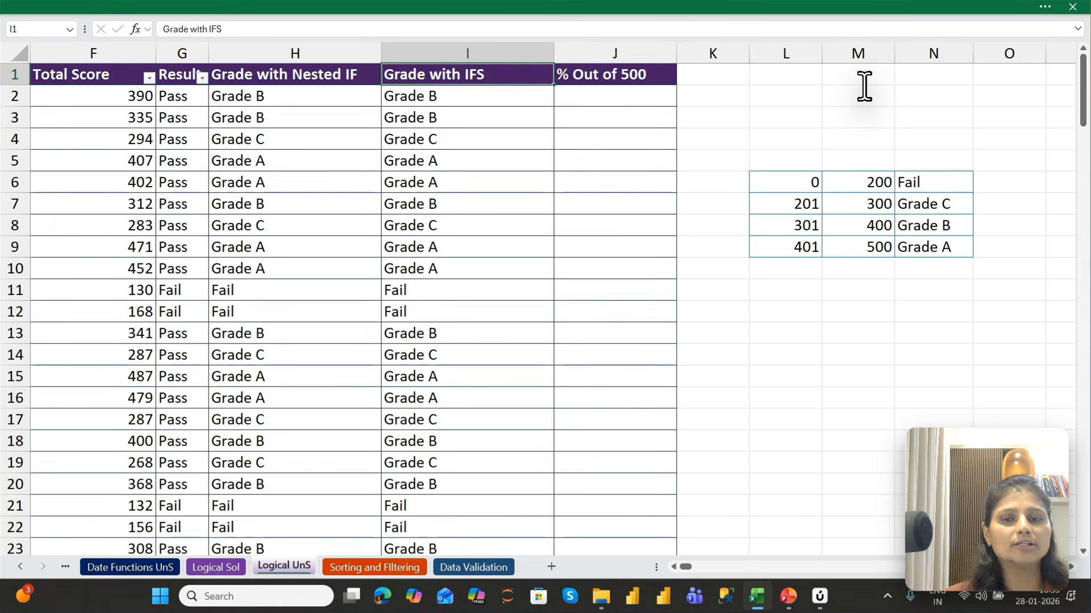
key(Down)
key(Down)
key(Down)
key(Down)
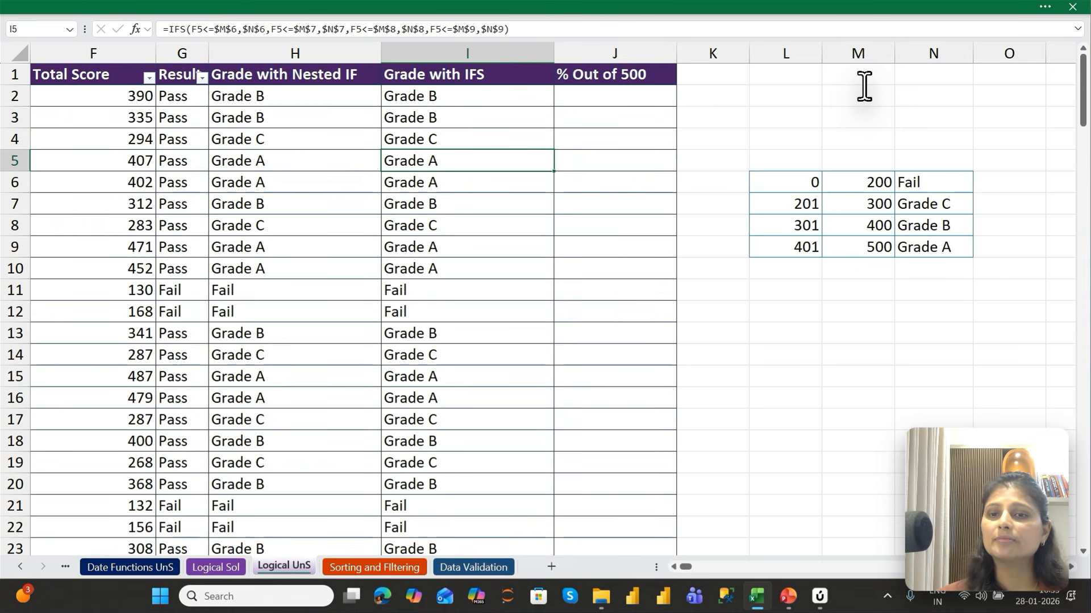
Step: Compare the nested IF formula in H5 with the IFS formulas and inspect the references used in I7
key(Left)
key(Left)
key(Right)
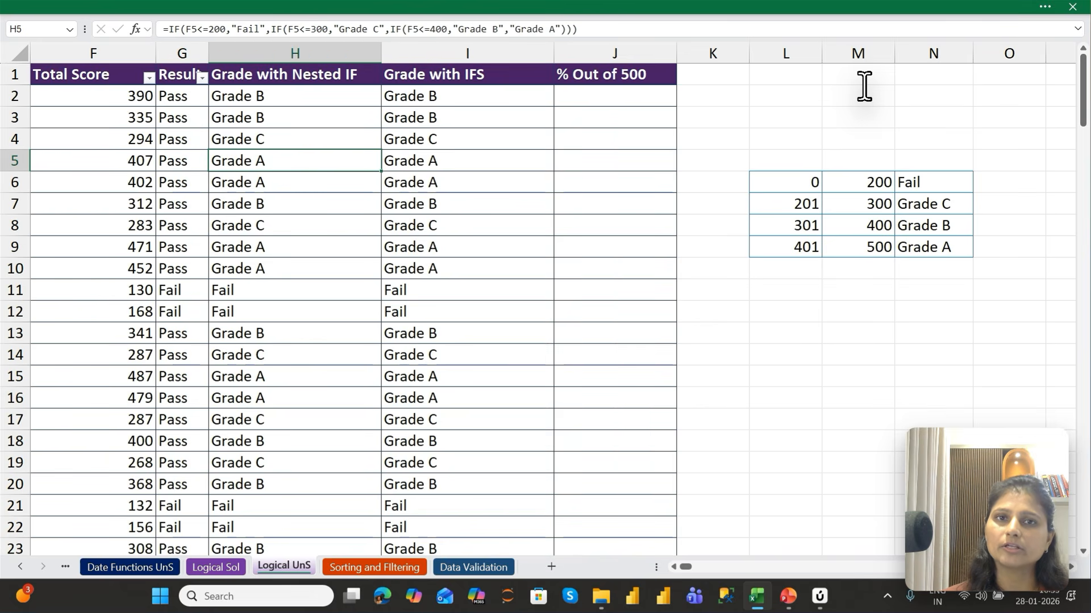
key(Right)
key(Down)
key(Down)
key(F2)
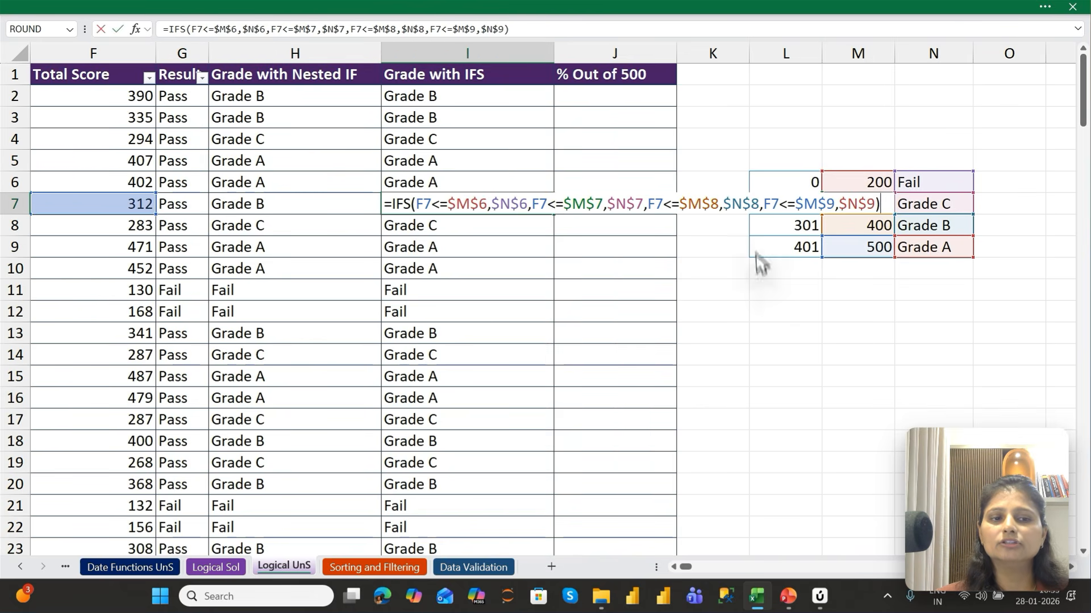
Step: Check which grade-table cells the IFS formula in I11 refers to and return to I2
key(Escape)
key(Down)
key(Down)
key(Down)
key(Down)
key(F2)
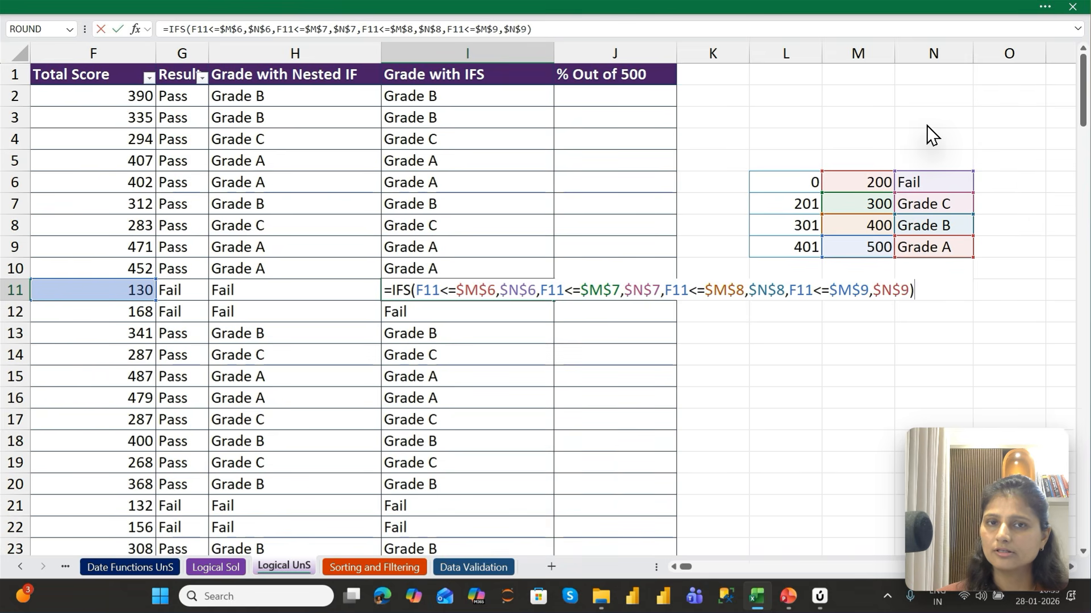
key(Return)
key(Up)
key(Up)
key(Up)
key(Up)
key(Up)
key(Up)
key(Up)
key(Up)
key(Up)
key(Up)
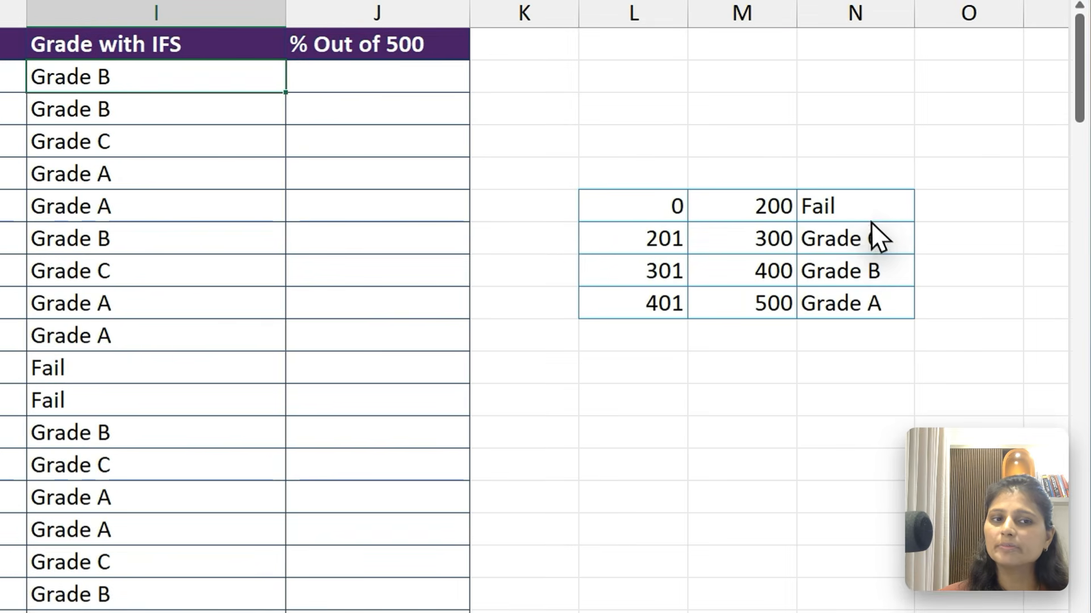
Step: Replace the grade table's labels in N6 through N9 with 4, 3, 2 and 1
click(942, 187)
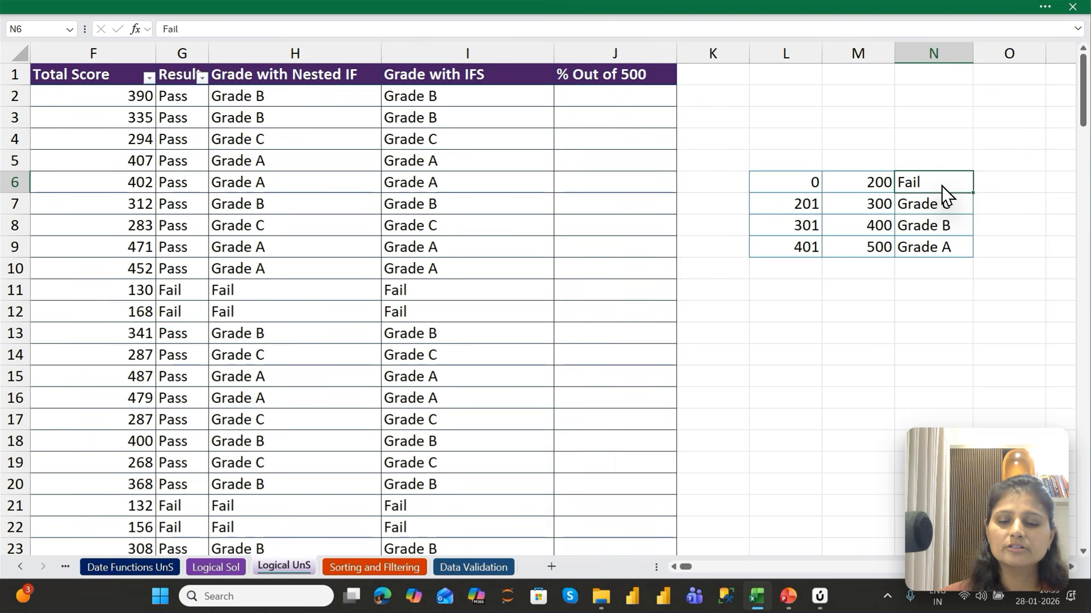
key(Down)
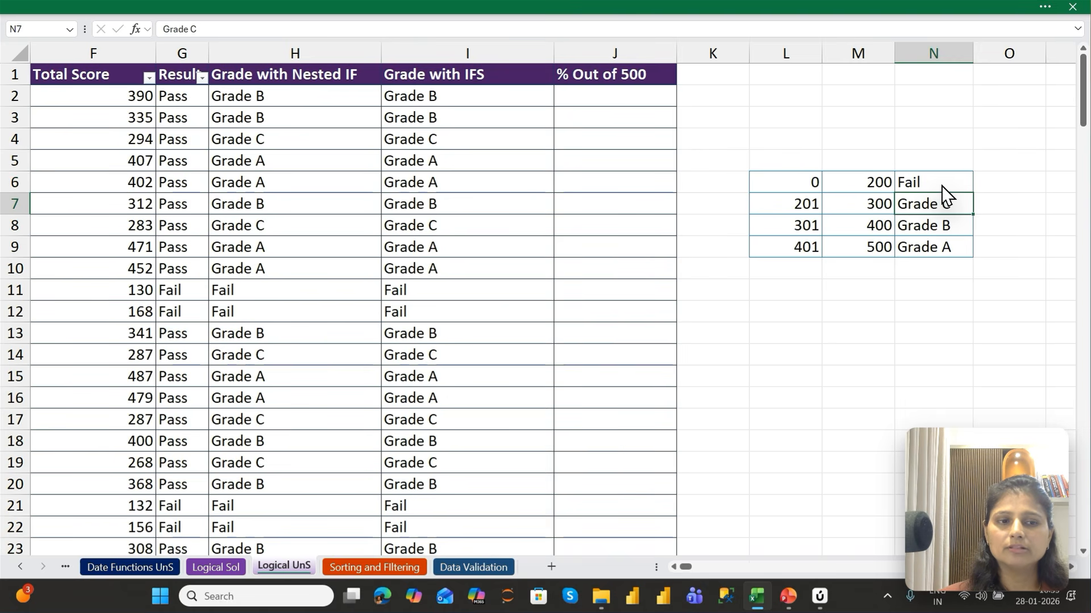
key(Up)
text(4)
key(Return)
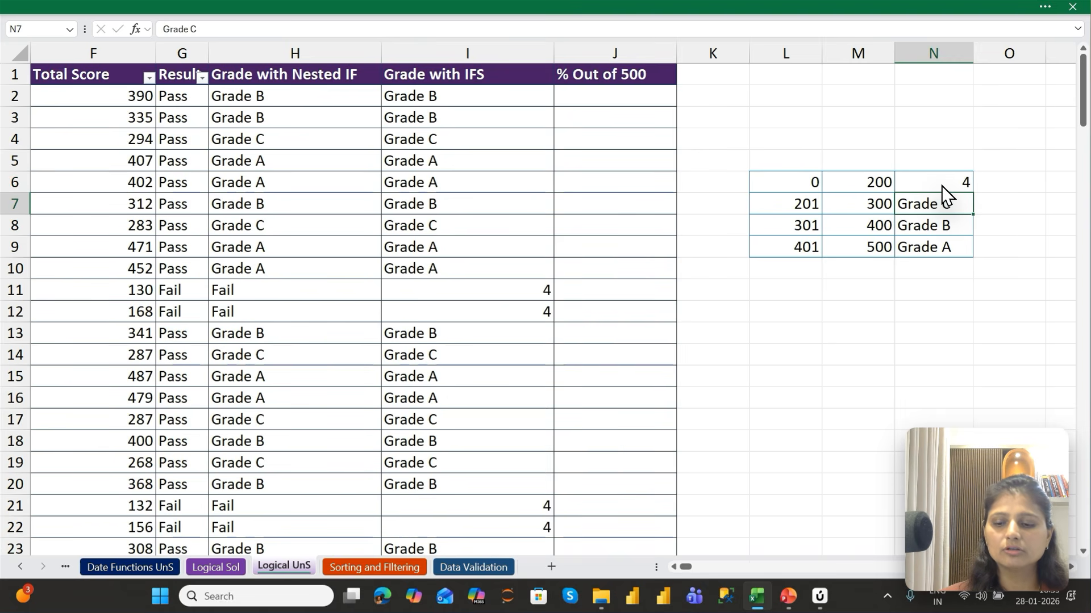
text(3)
key(Return)
text(2)
key(Return)
text(1)
key(Return)
Step: Compare the Grade with IFS results with the edited grade-table labels and the Grade with Nested IF column
drag(876, 204, 898, 294)
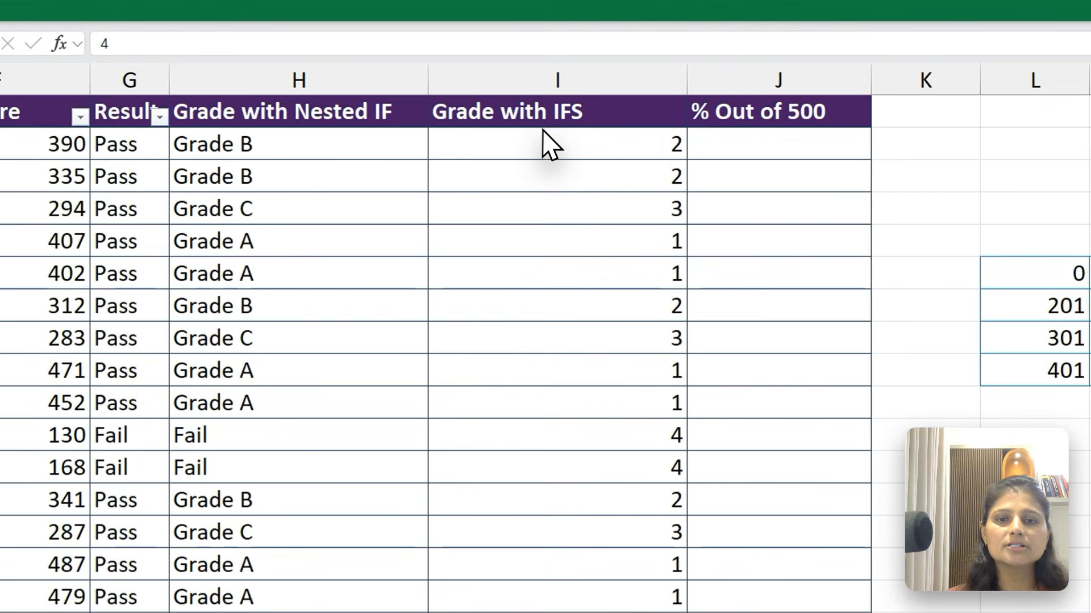
drag(546, 141, 572, 562)
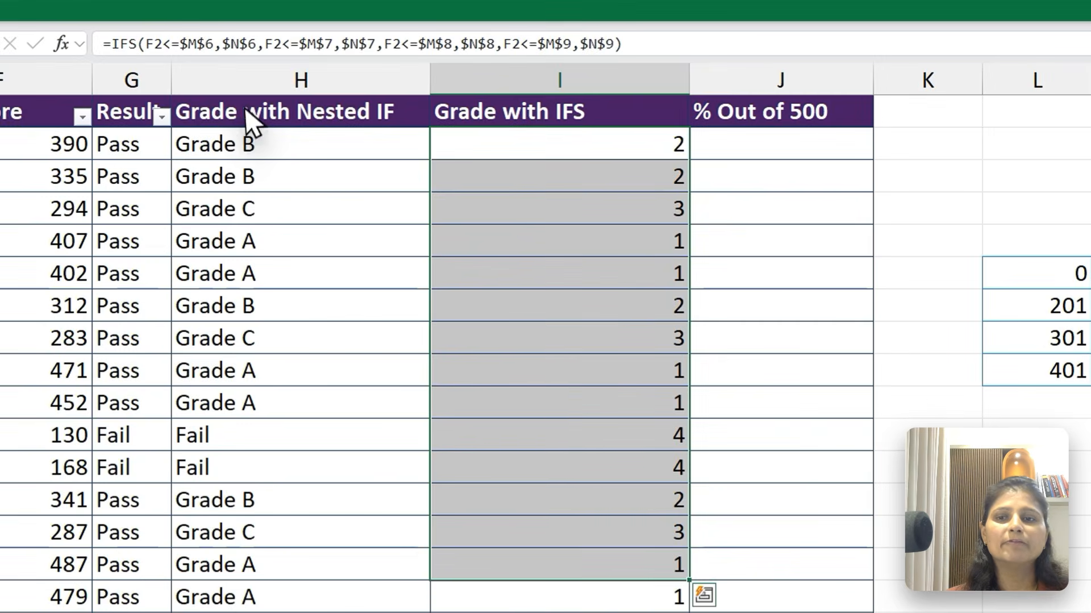
click(247, 11)
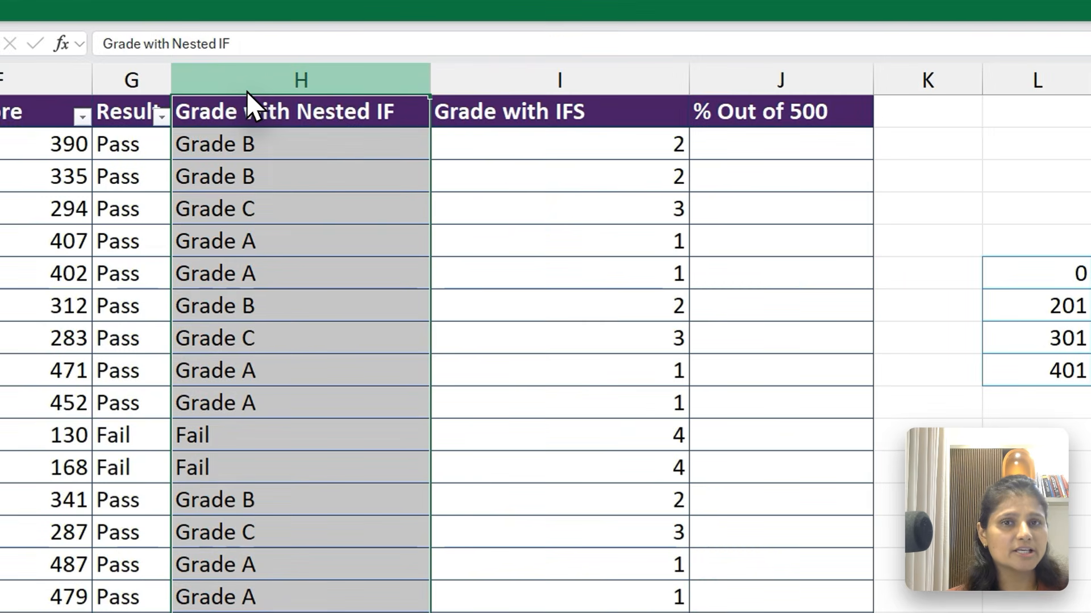
Step: Calculate the percentage out of 500 in J2 with =F2/500 and fill the formula down the column
click(264, 140)
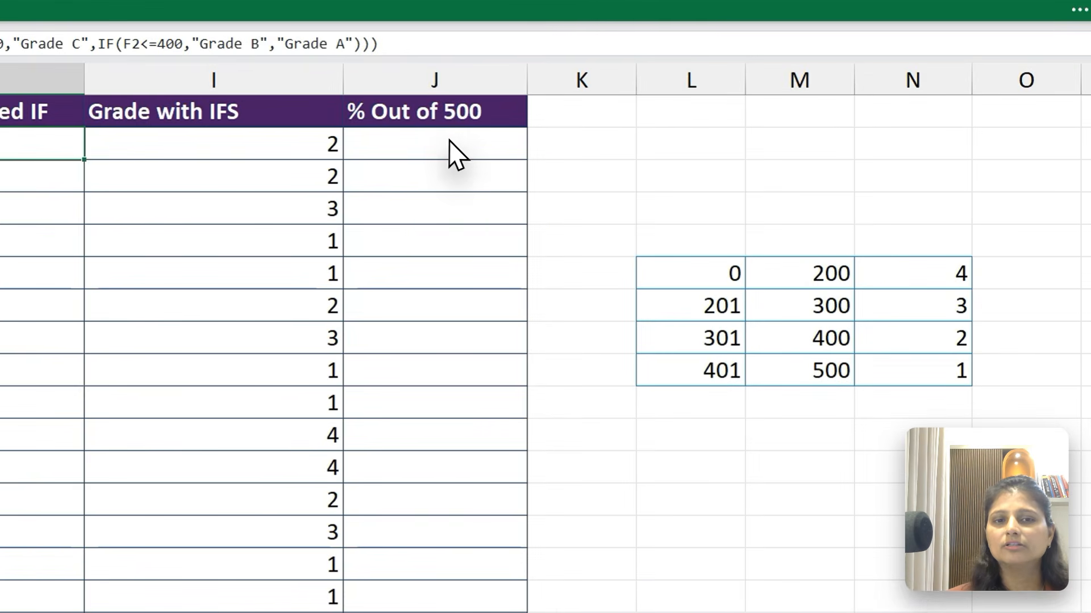
click(624, 95)
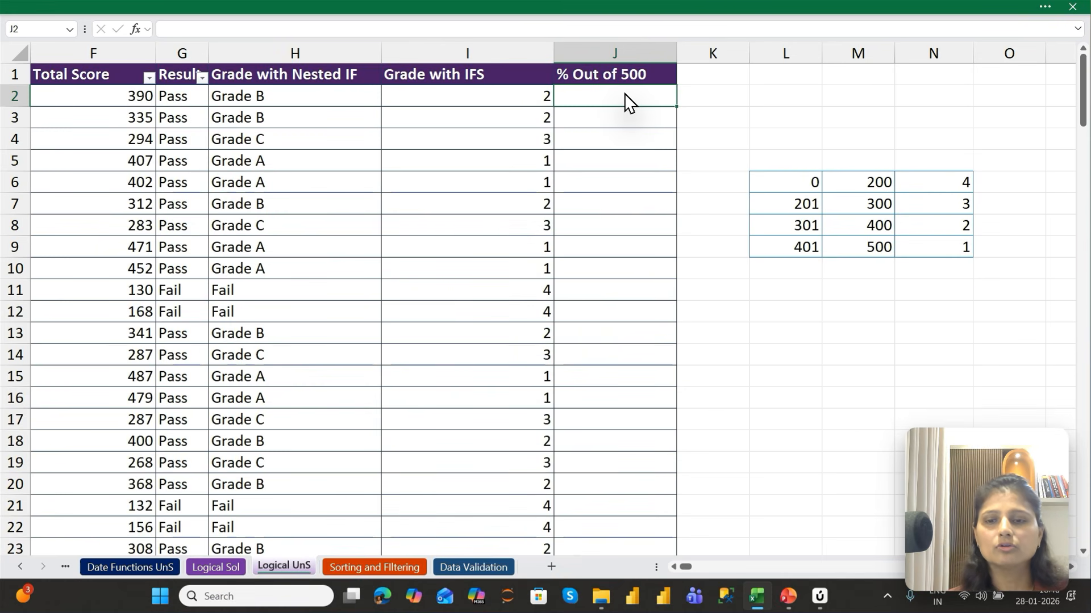
text(=)
key(Left)
key(Left)
key(Left)
key(Left)
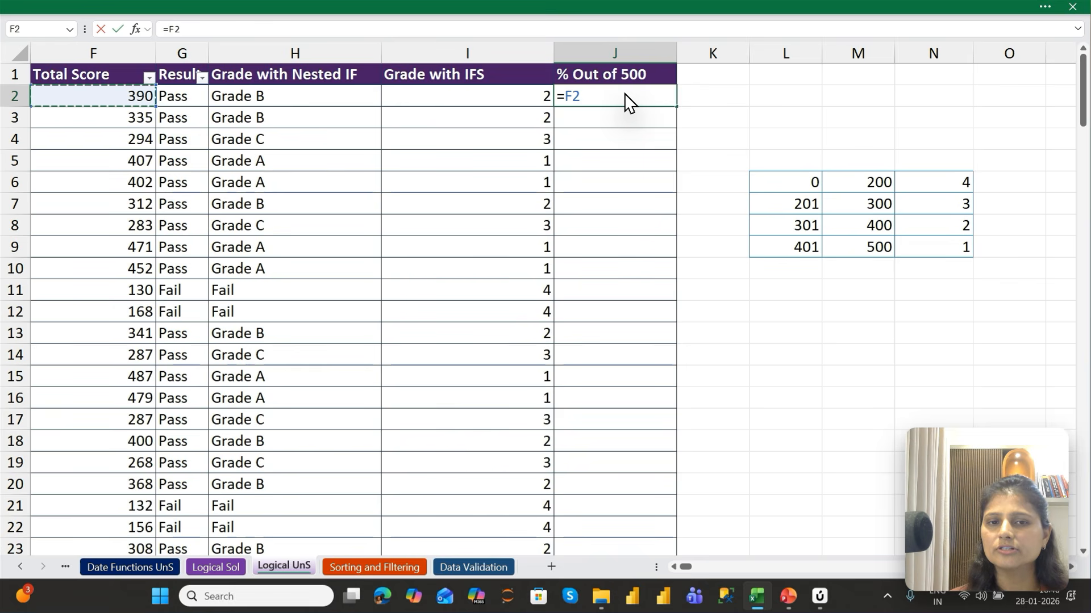
text(/)
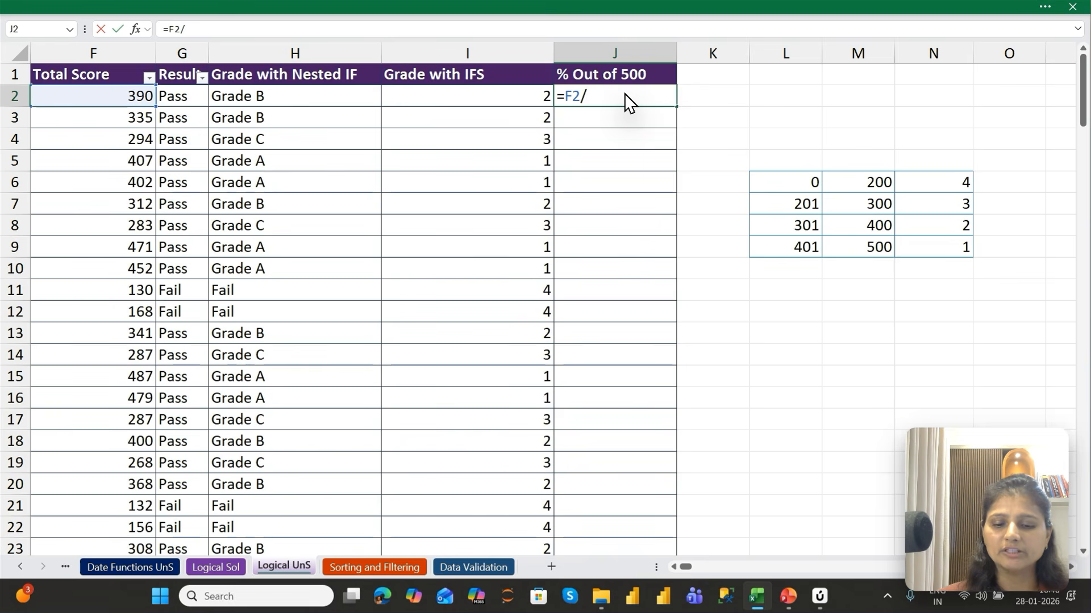
text(500)
key(Return)
click(631, 101)
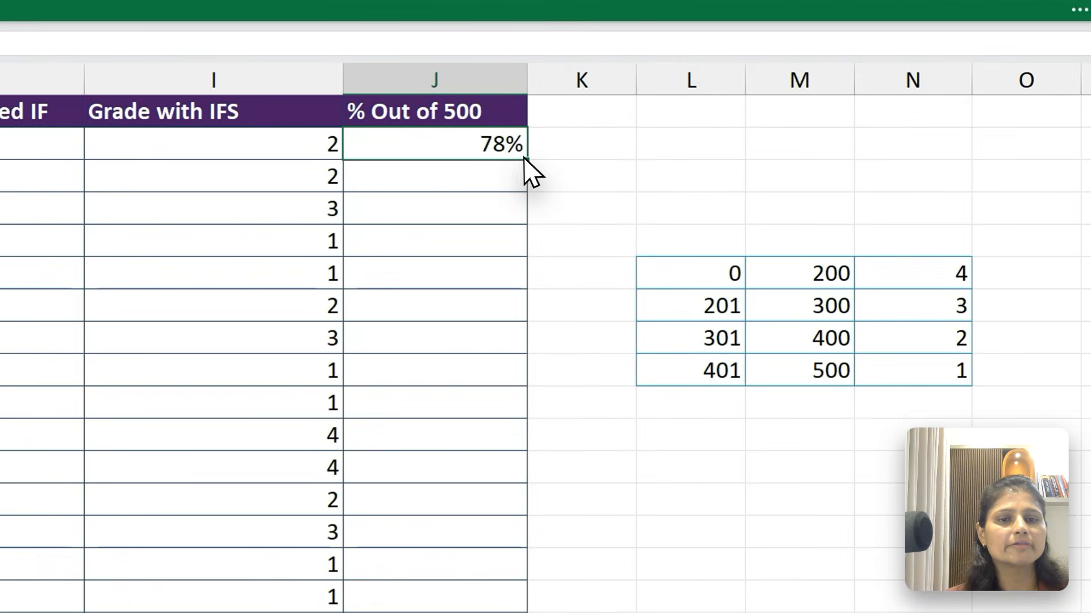
double_click(673, 104)
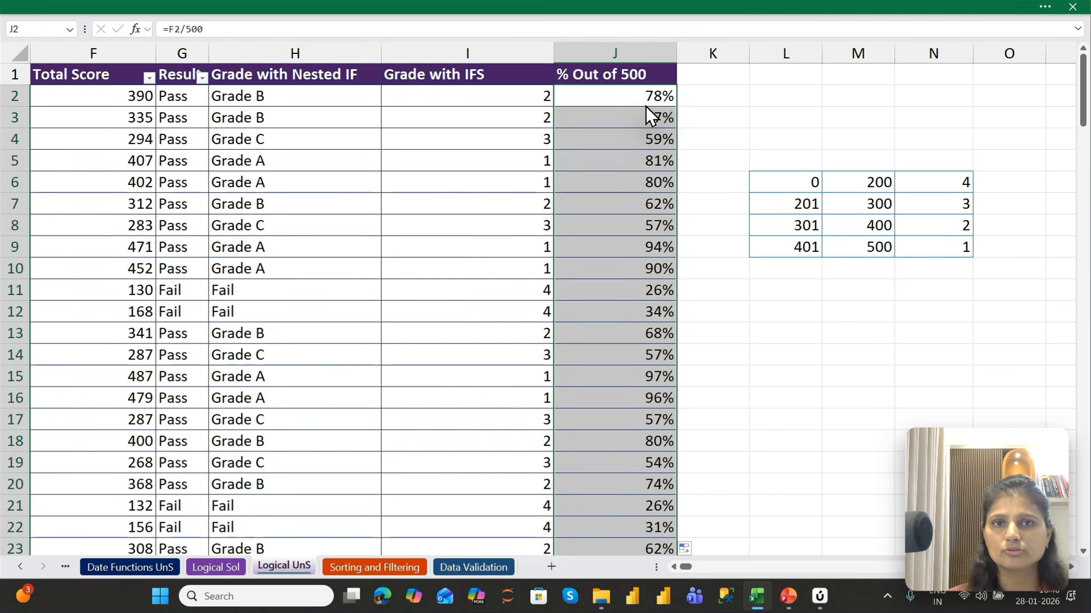
Step: Look through the table's columns from Code to % Out of 500 and return to J2
key(ctrl+Up)
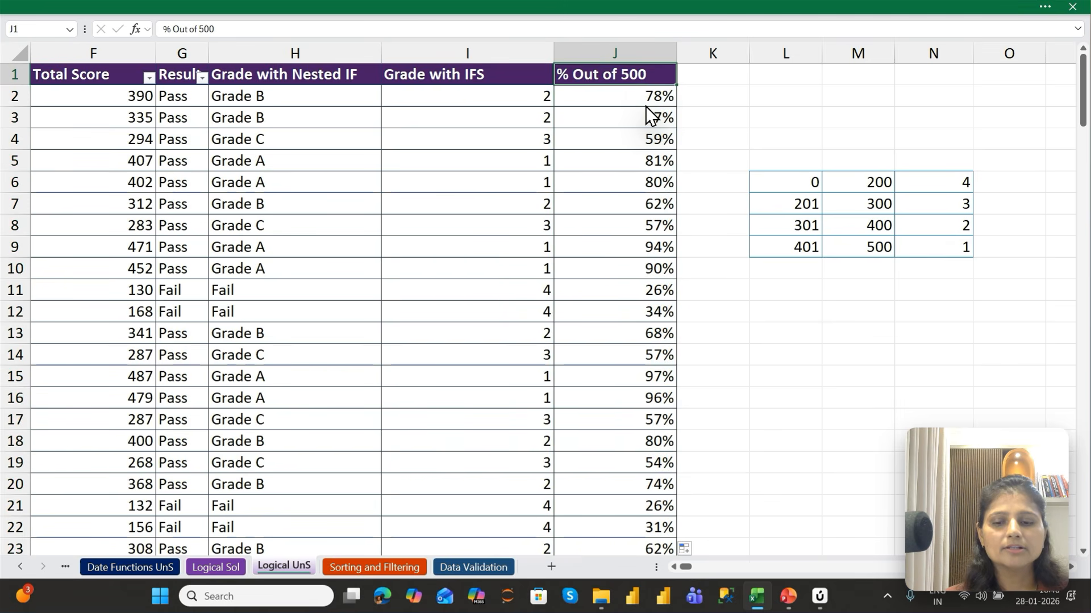
key(ctrl+Left)
key(Right)
key(Right)
key(Right)
key(Right)
key(Right)
key(Right)
key(Right)
key(Right)
key(Right)
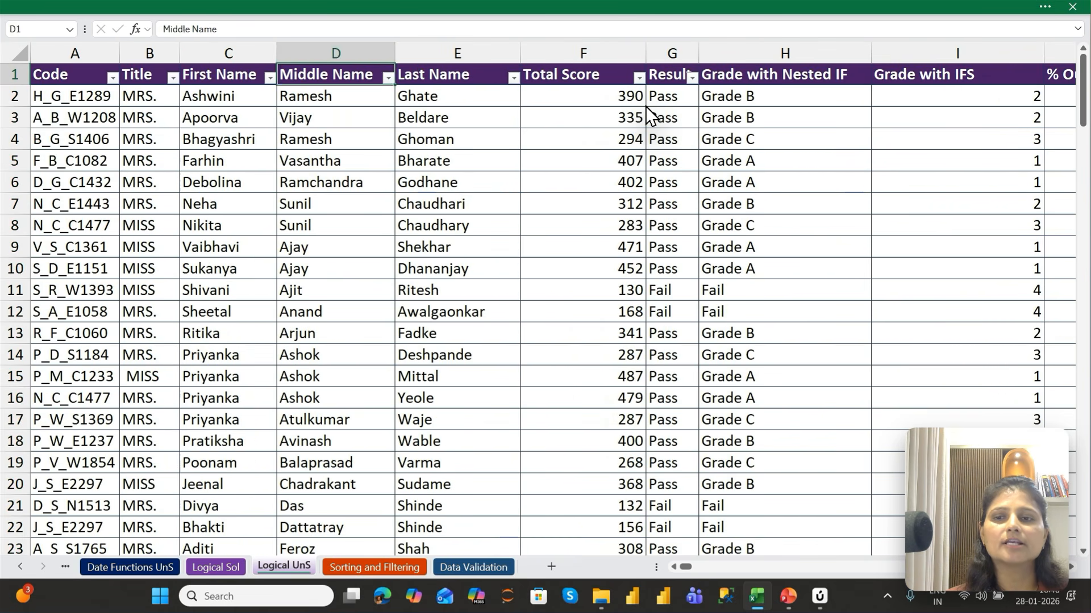
key(Right)
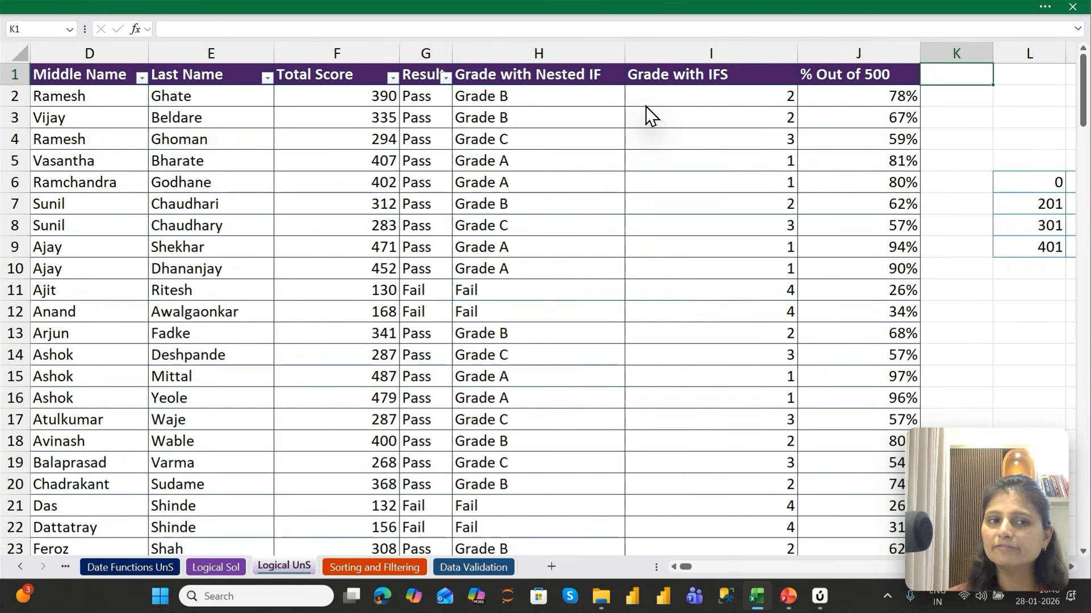
key(Left)
key(Down)
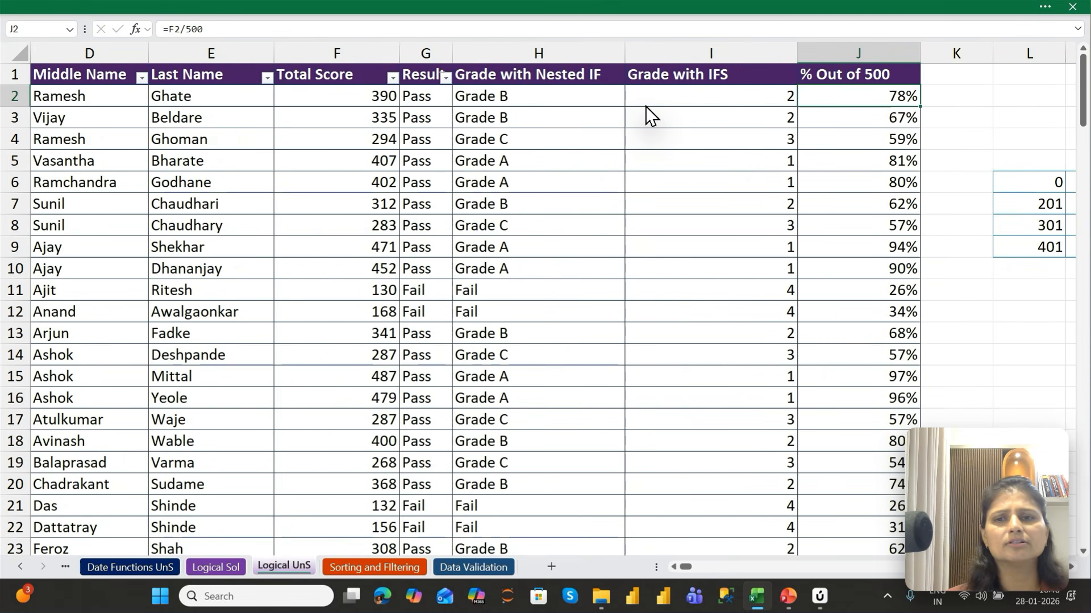
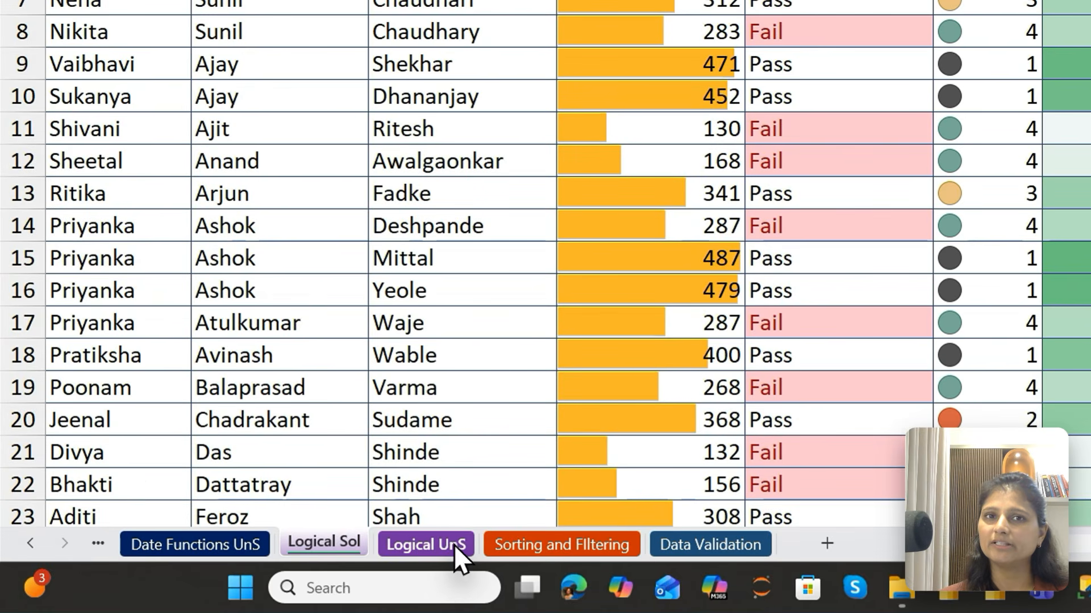
Step: Switch to the Logical UnS sheet, select the Total Score values from F2 down and keep the ribbon permanently displayed
click(451, 547)
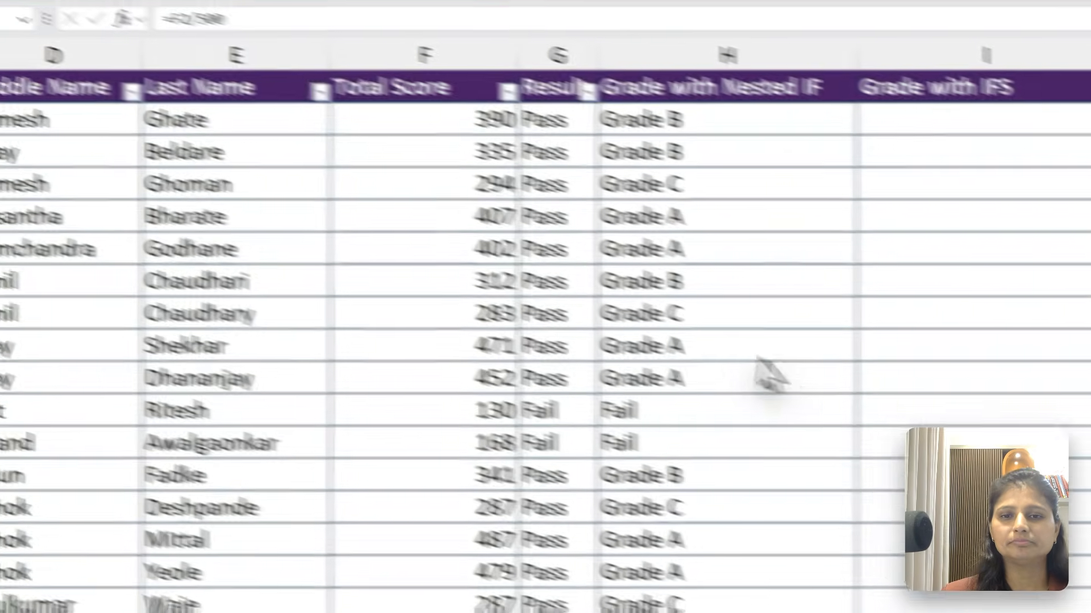
click(81, 7)
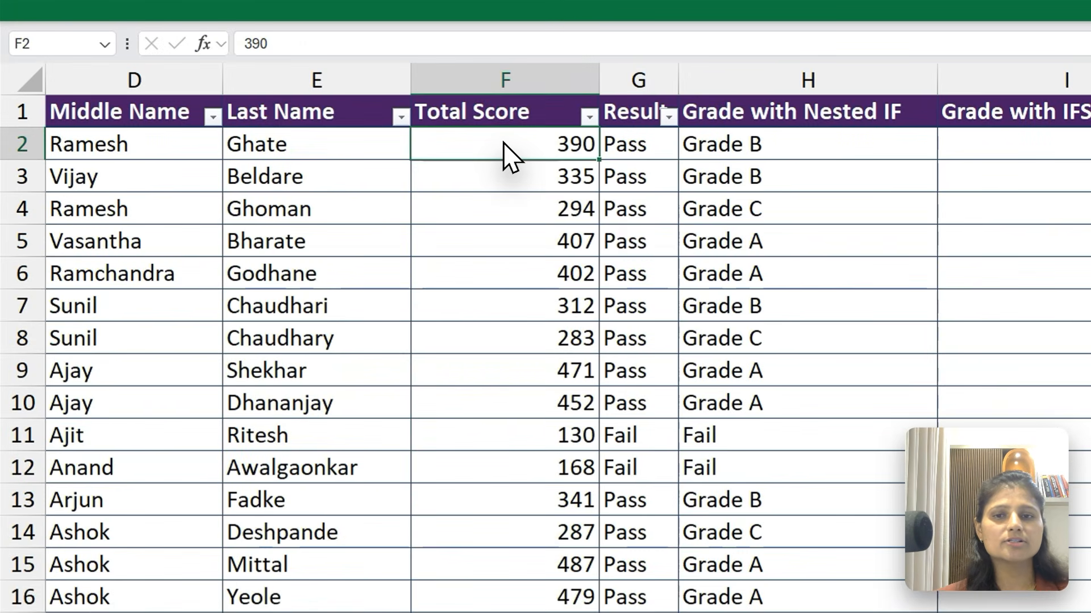
key(ctrl+shift+Down)
key(ctrl+BackSpace)
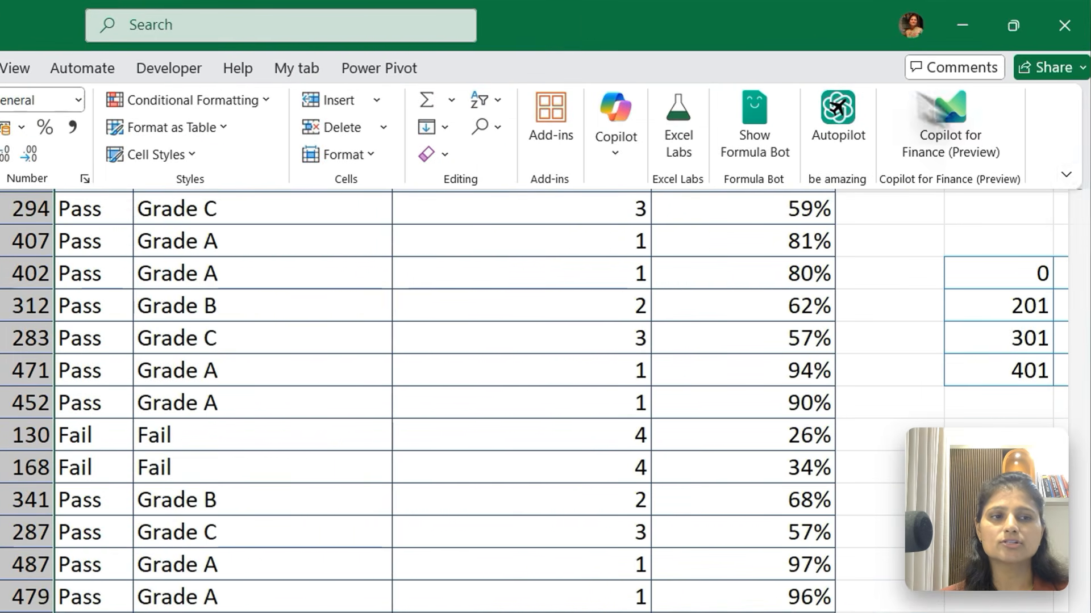
click(1070, 177)
click(988, 293)
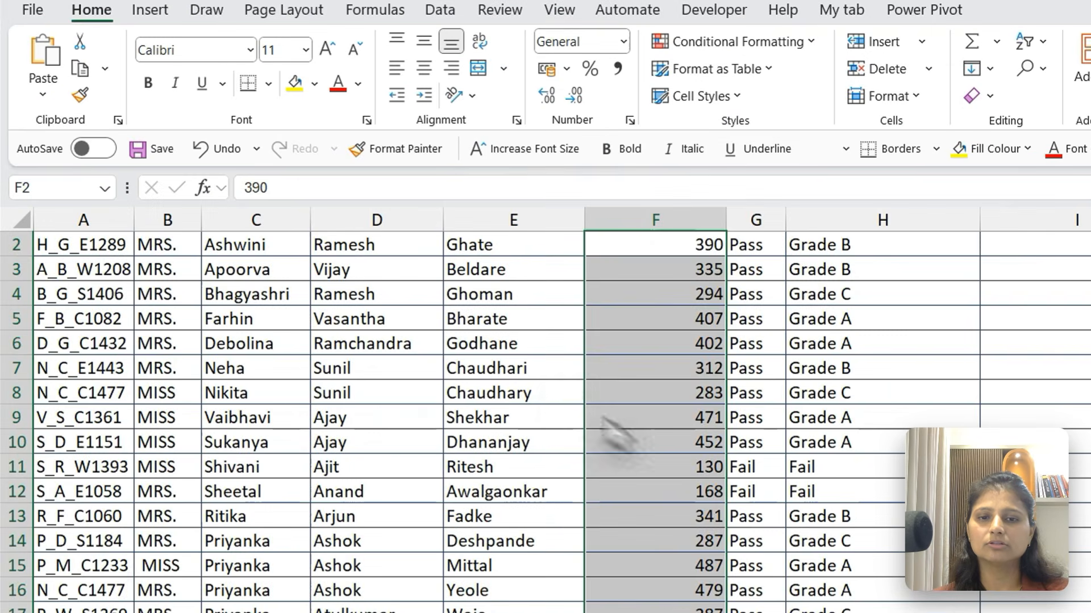
Step: Apply green solid-fill data bars to the Total Score values from F2 down
key(Up)
key(Down)
key(ctrl+shift+Down)
key(ctrl+BackSpace)
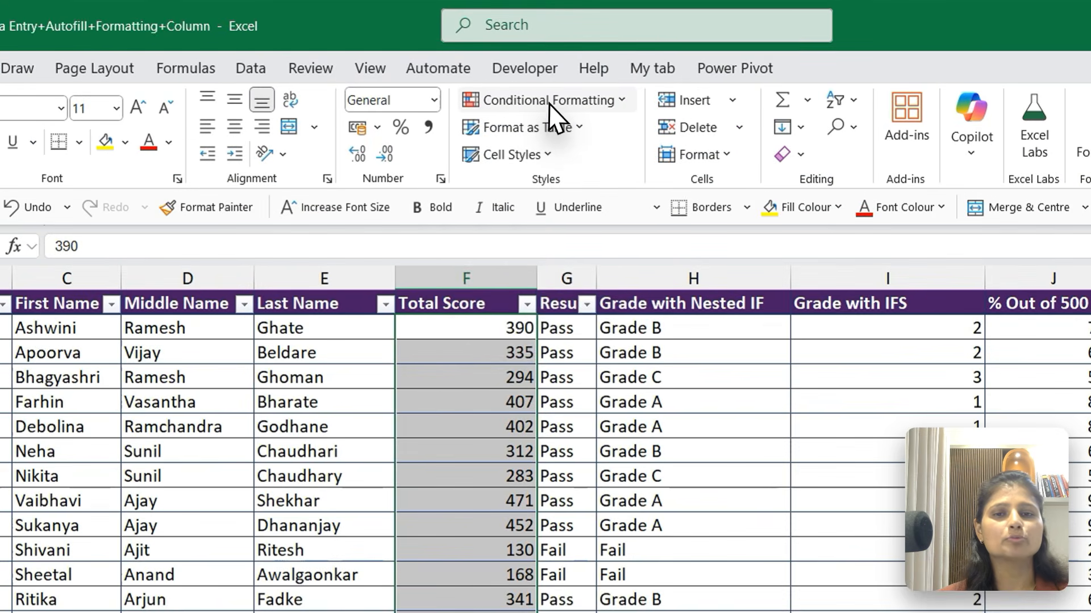
click(549, 103)
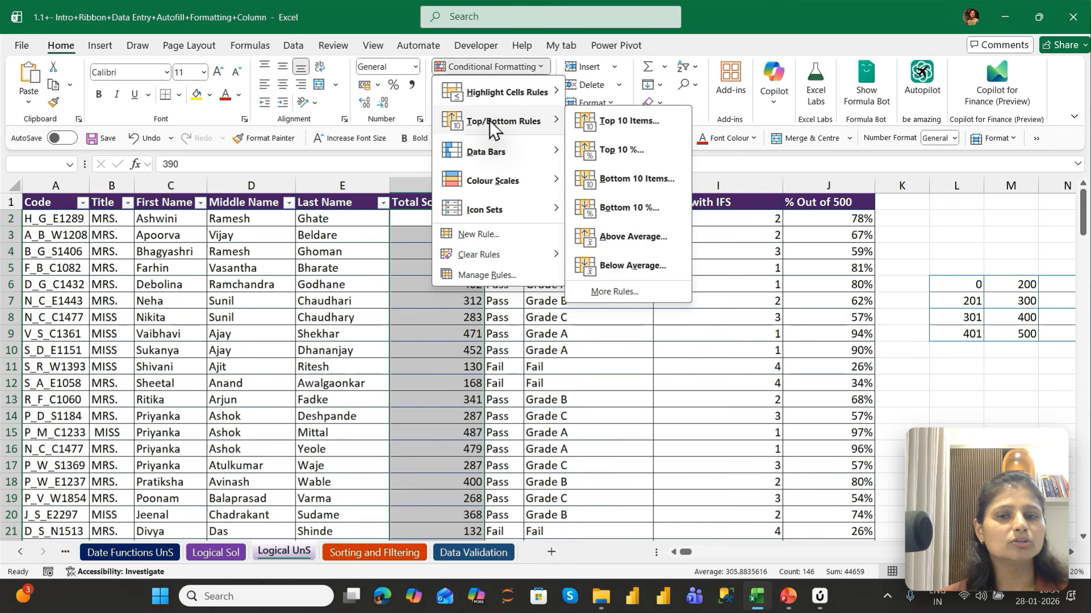
mouse_move(485, 216)
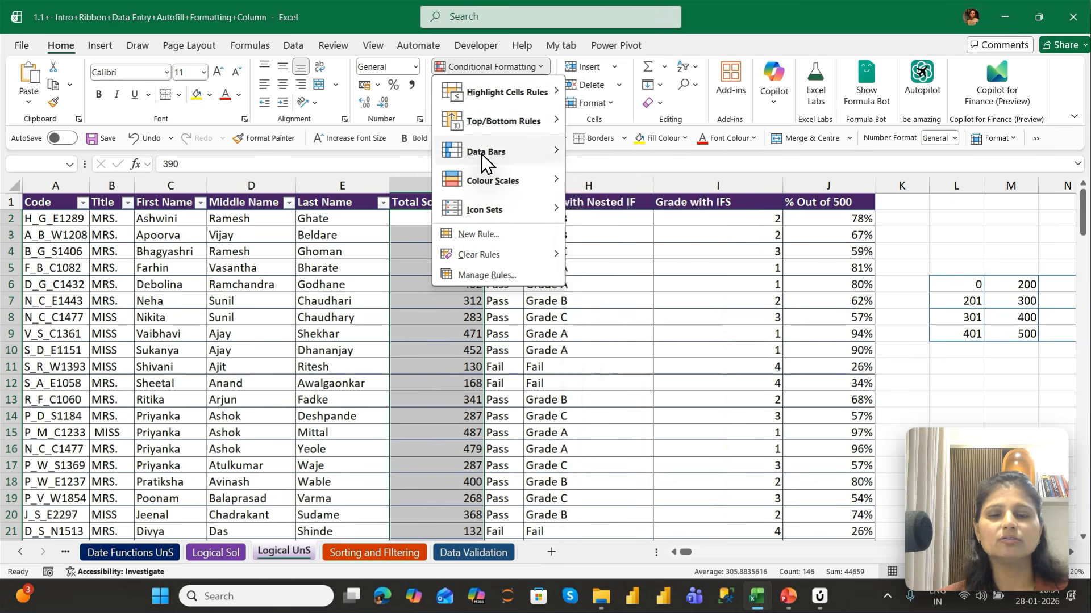
mouse_move(482, 155)
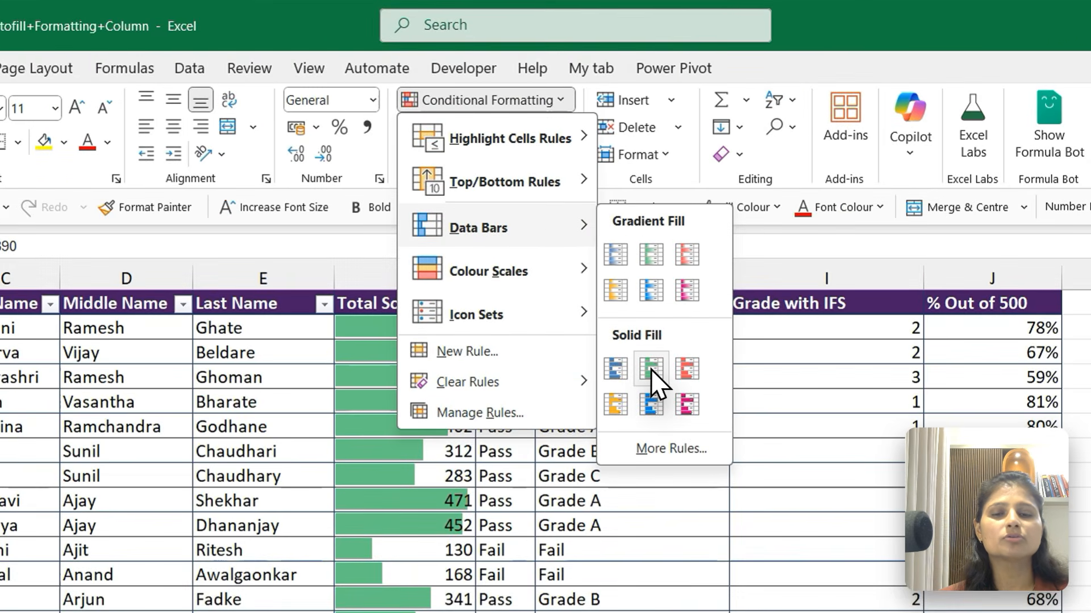
click(651, 369)
Step: Widen the Total Score column and compare the data bars in F5 and F11
drag(477, 280, 612, 326)
click(600, 402)
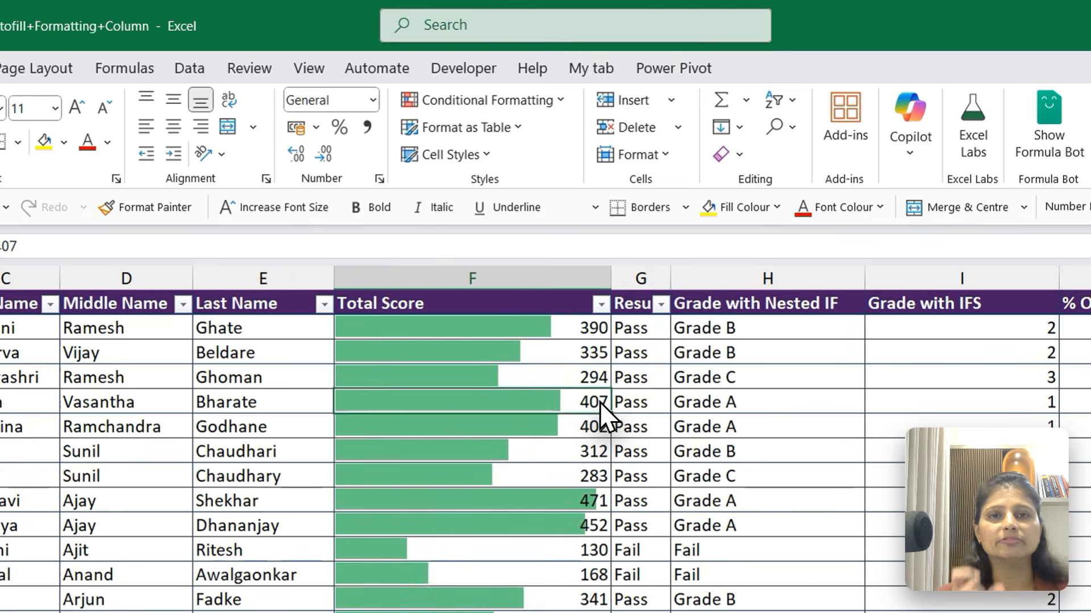
click(505, 552)
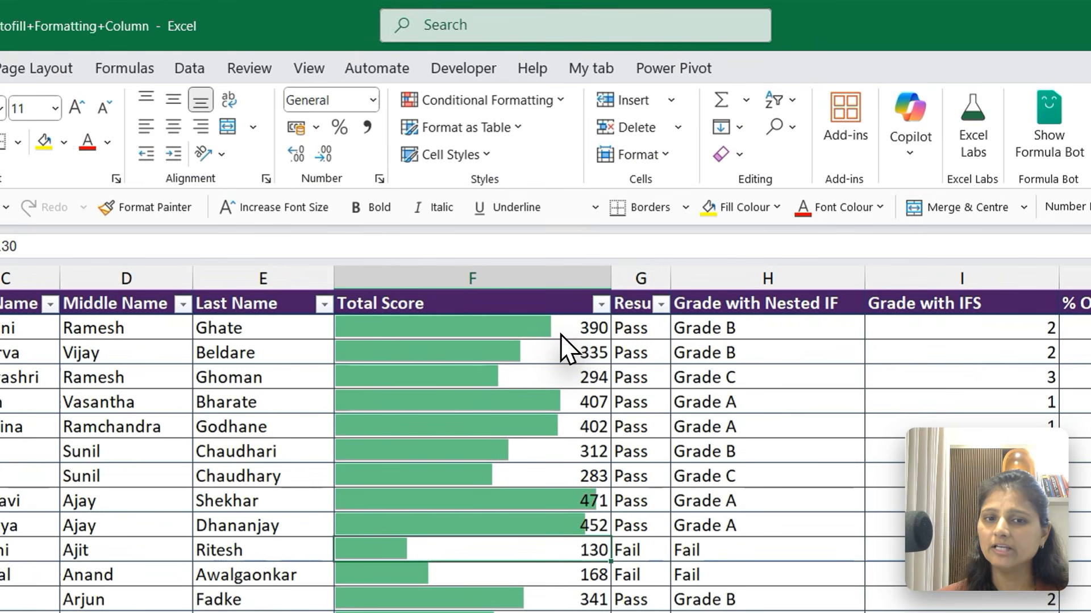
Step: Highlight Total Score values greater than 400 with Yellow Fill with Dark Yellow Text
click(540, 224)
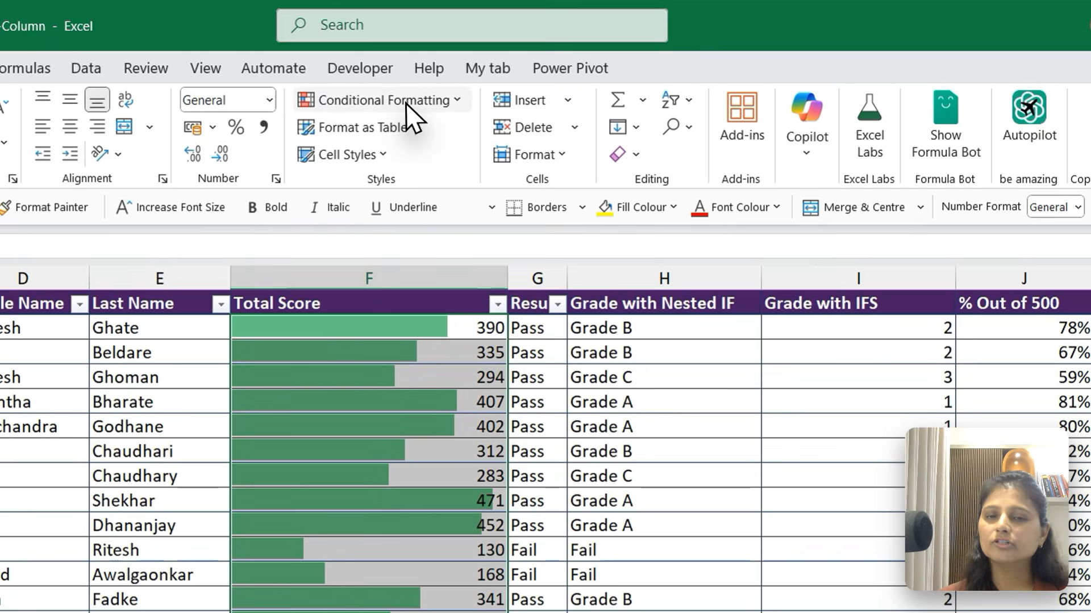
click(507, 69)
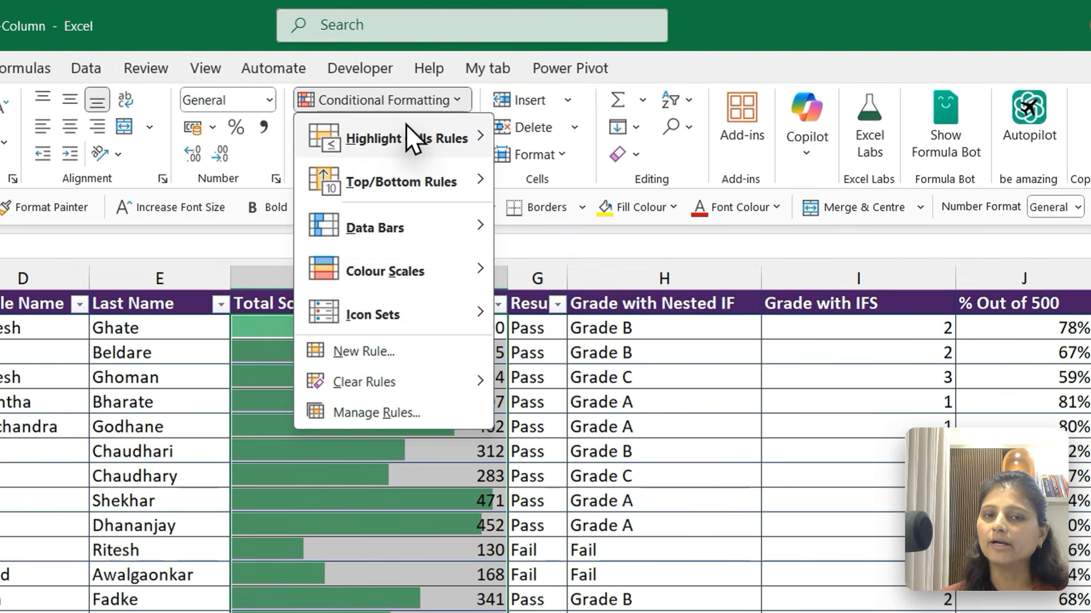
mouse_move(408, 140)
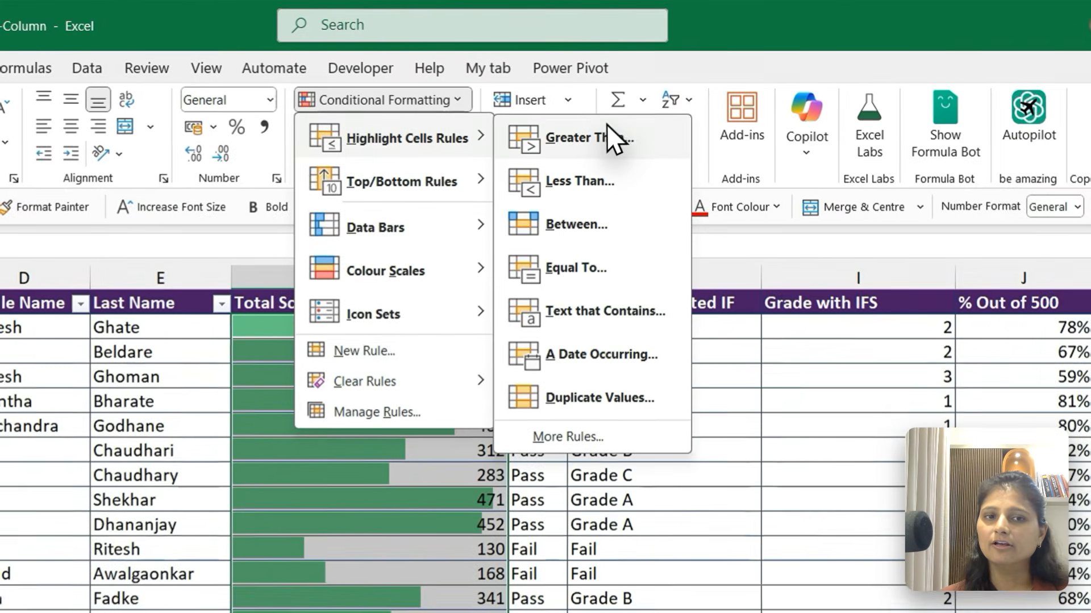
click(603, 127)
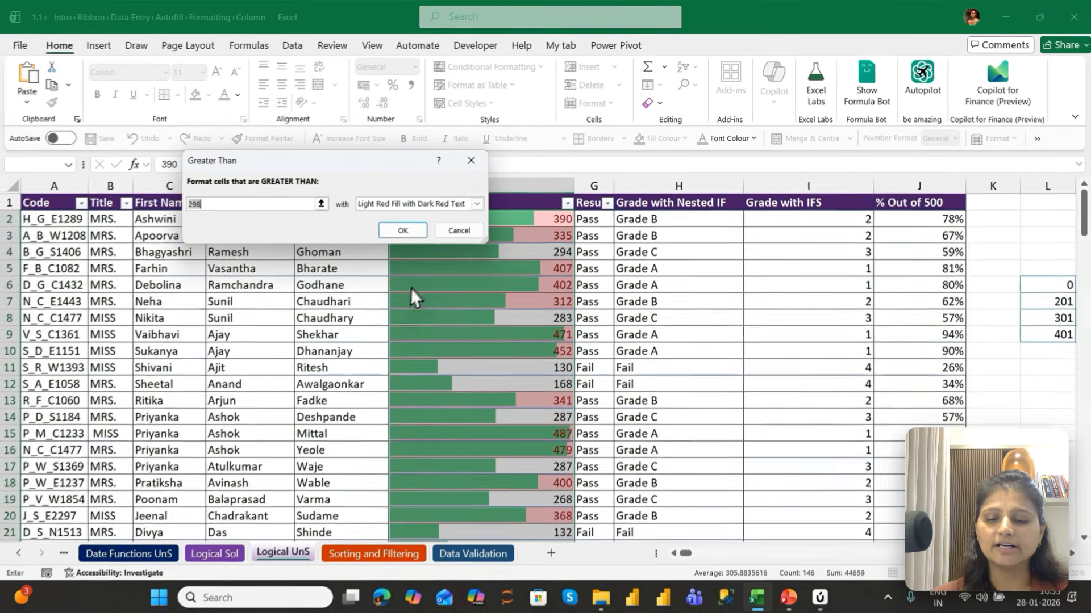
text(400)
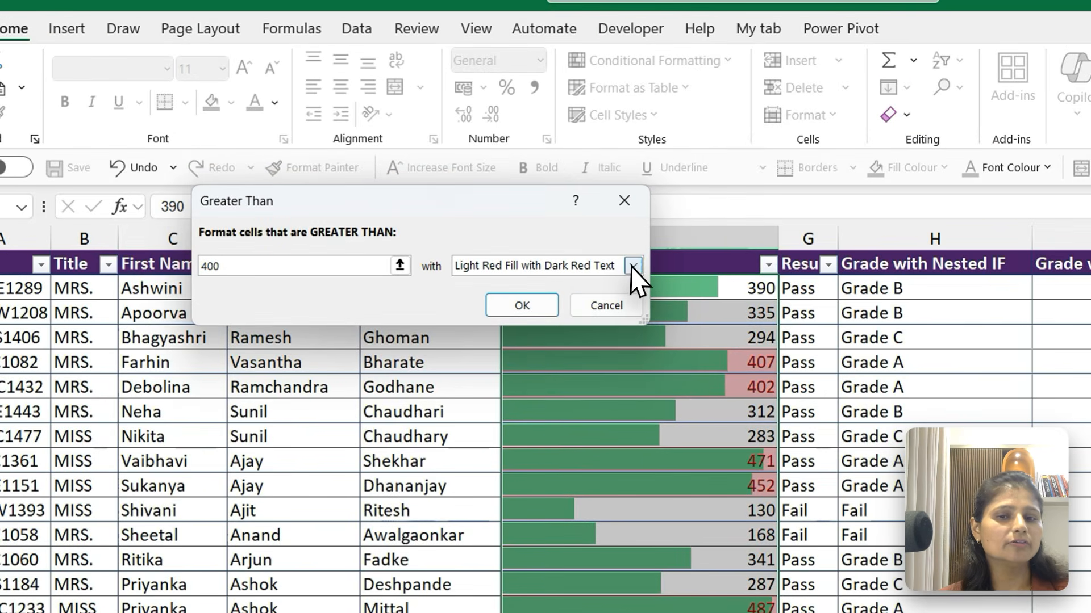
click(477, 204)
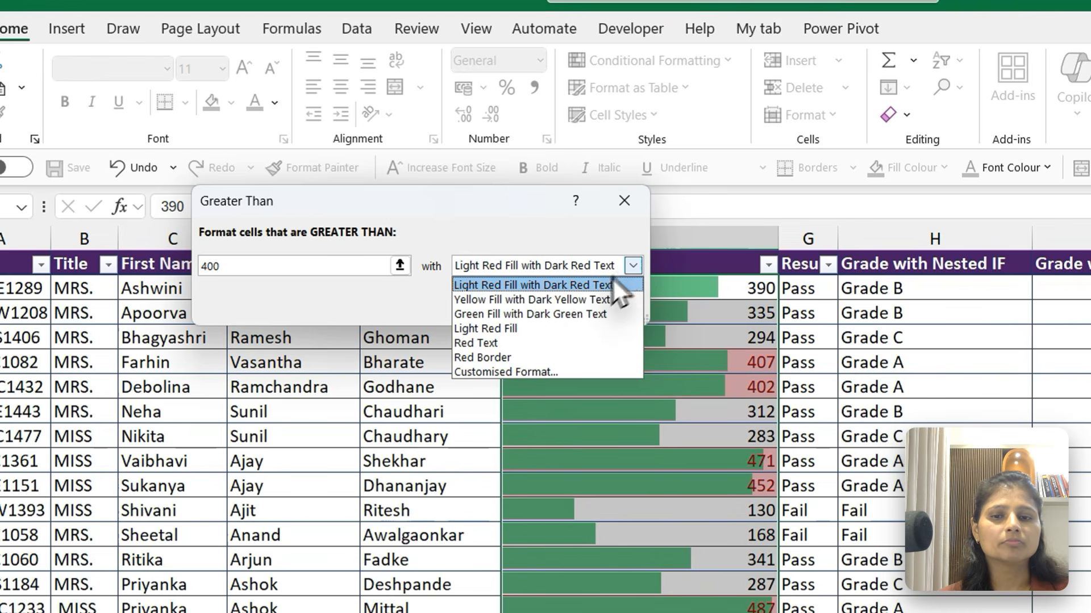
click(568, 301)
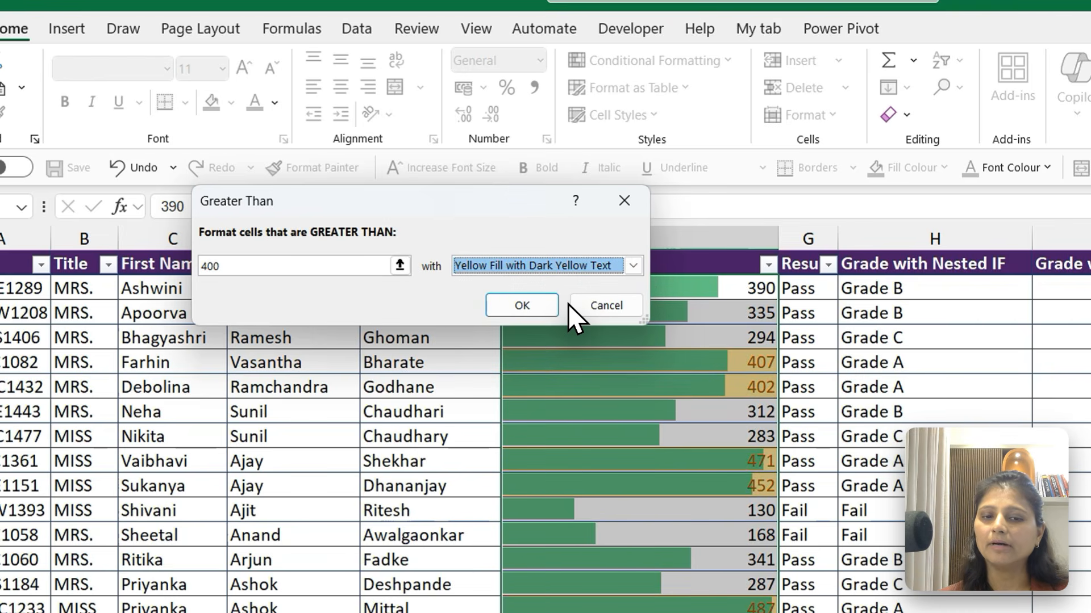
click(521, 305)
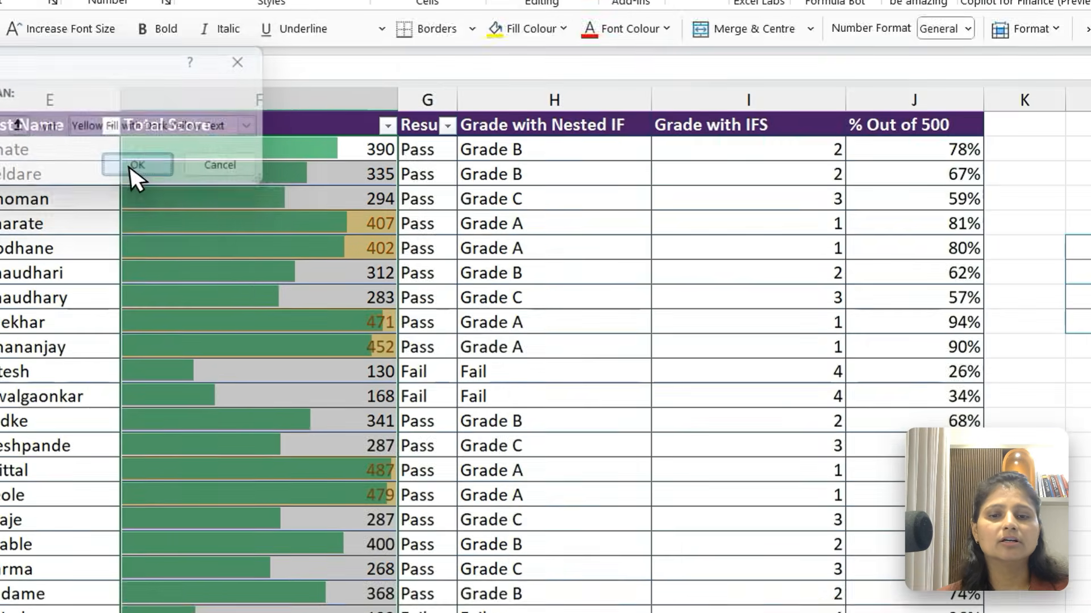
Step: Deselect the scores and widen the Result column so its whole heading fits
click(604, 301)
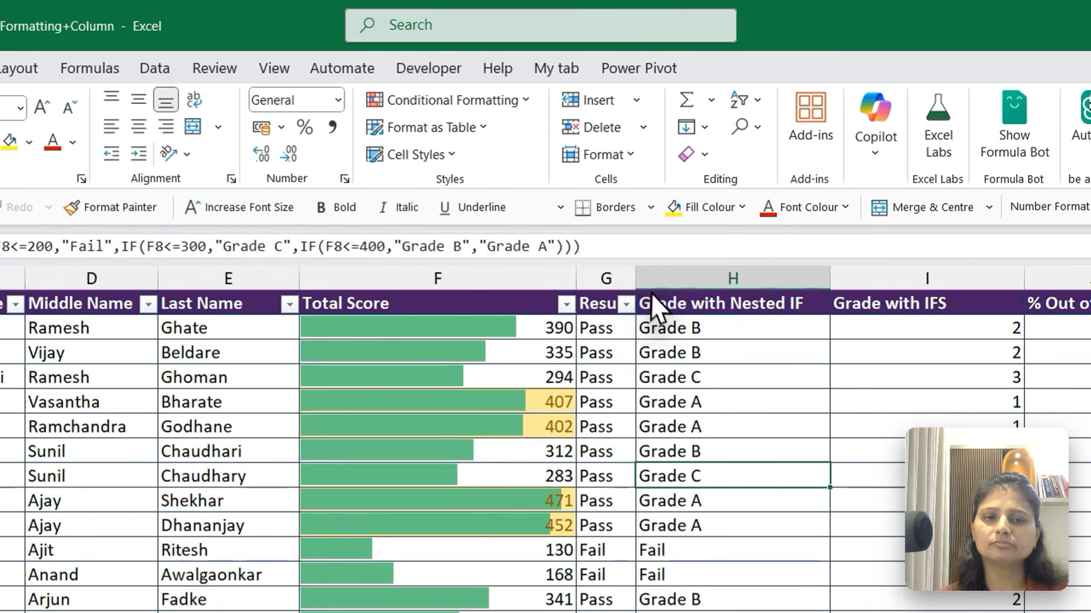
drag(613, 186, 659, 189)
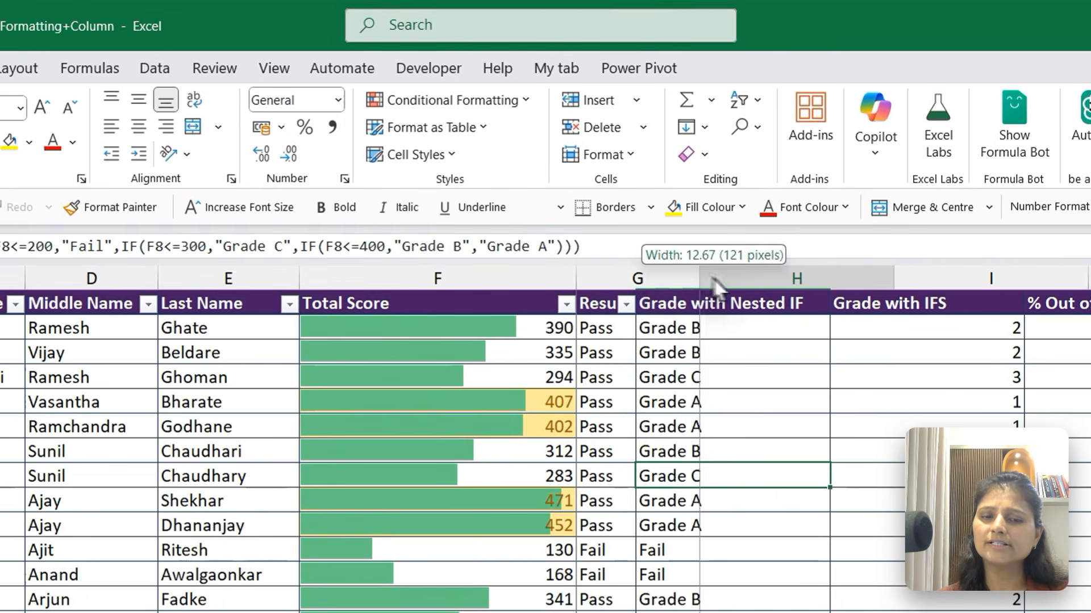
drag(704, 281, 723, 281)
Step: Highlight Result values equal to "Fail" from G2 down with Light Red Fill with Dark Red Text
click(641, 339)
key(Up)
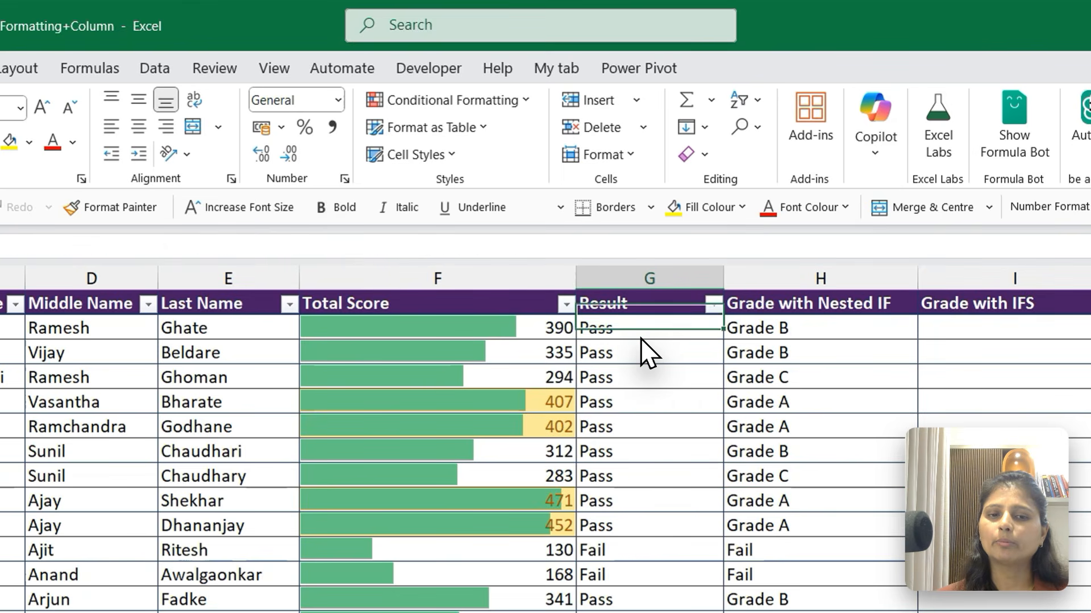
key(ctrl+shift+Down)
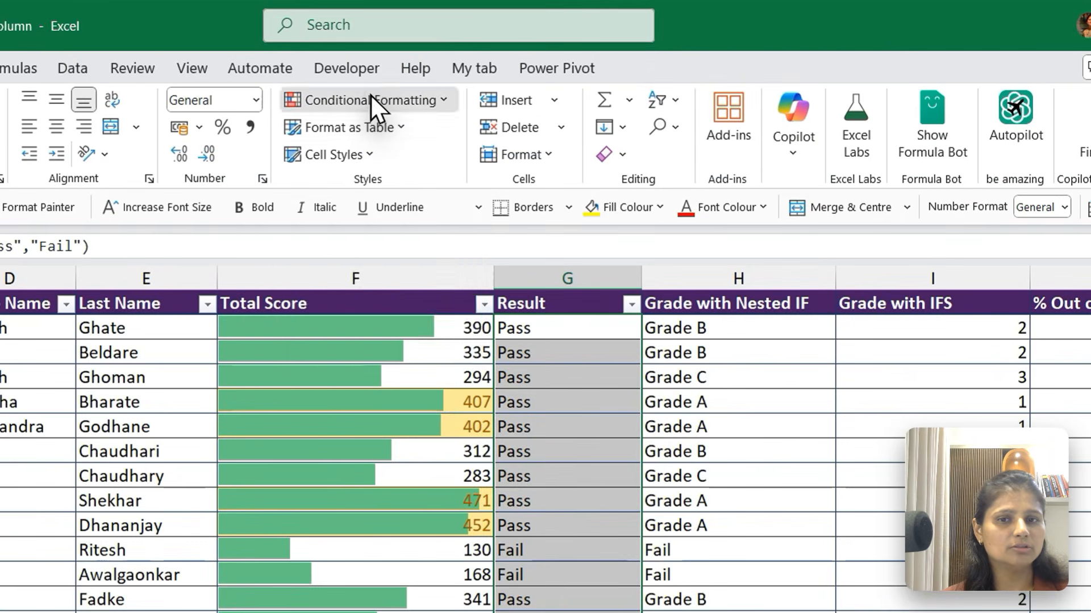
click(492, 63)
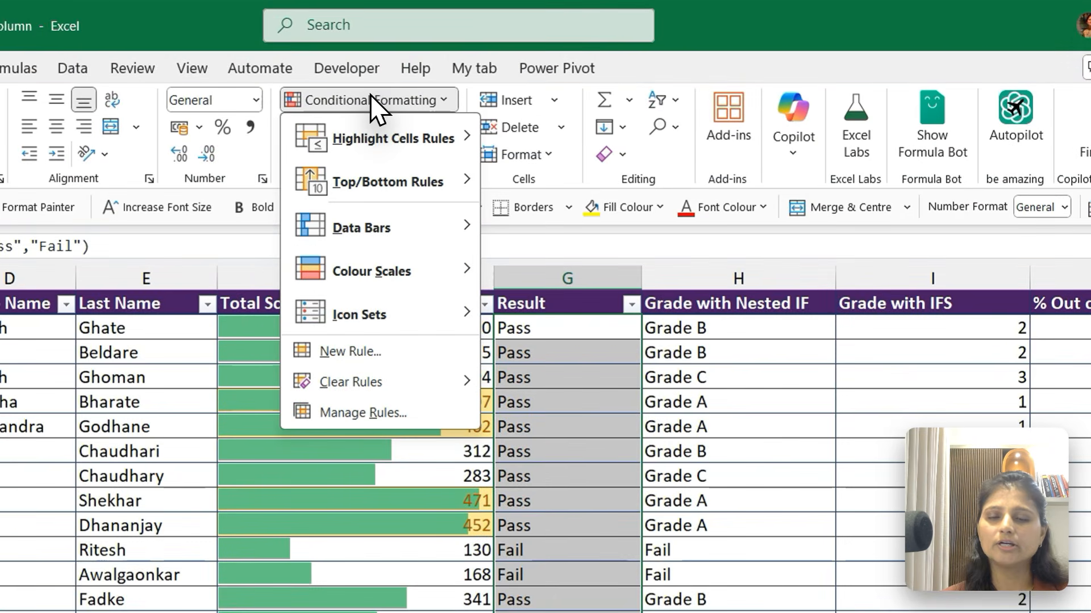
mouse_move(383, 137)
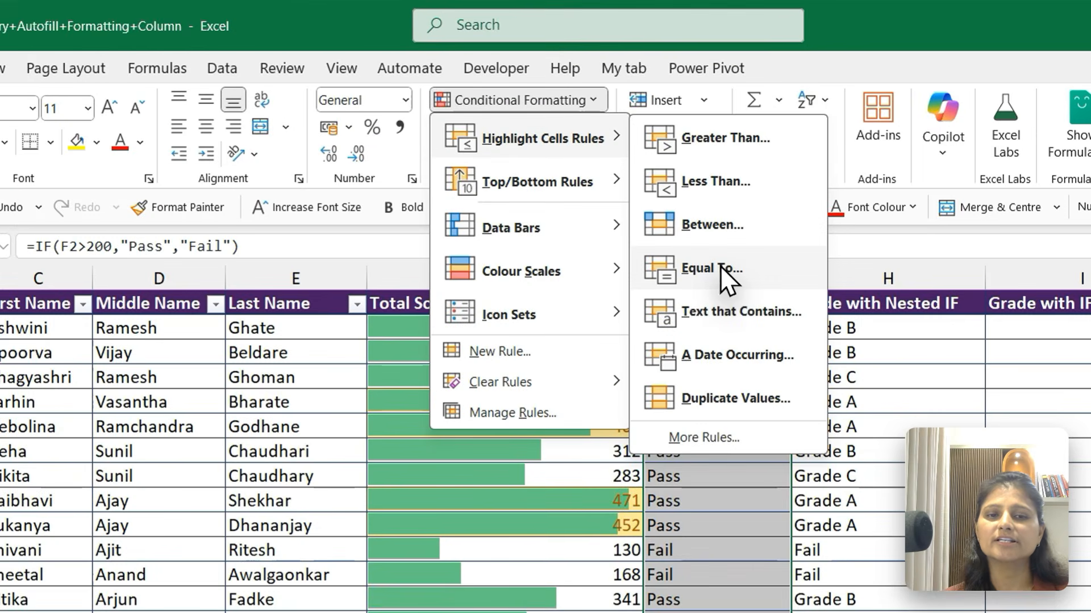
click(724, 271)
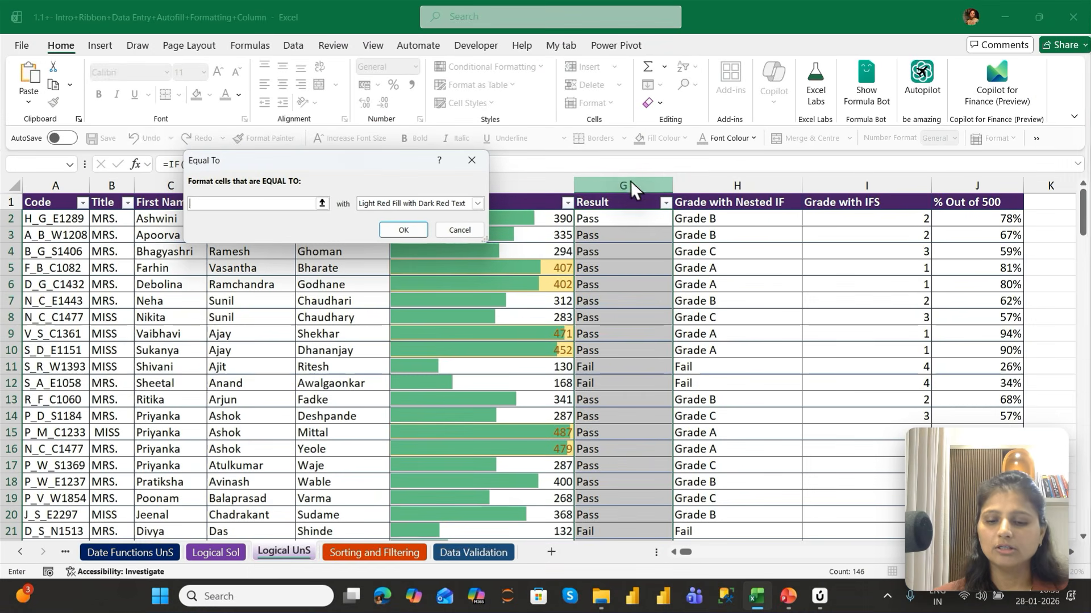
text(Fail)
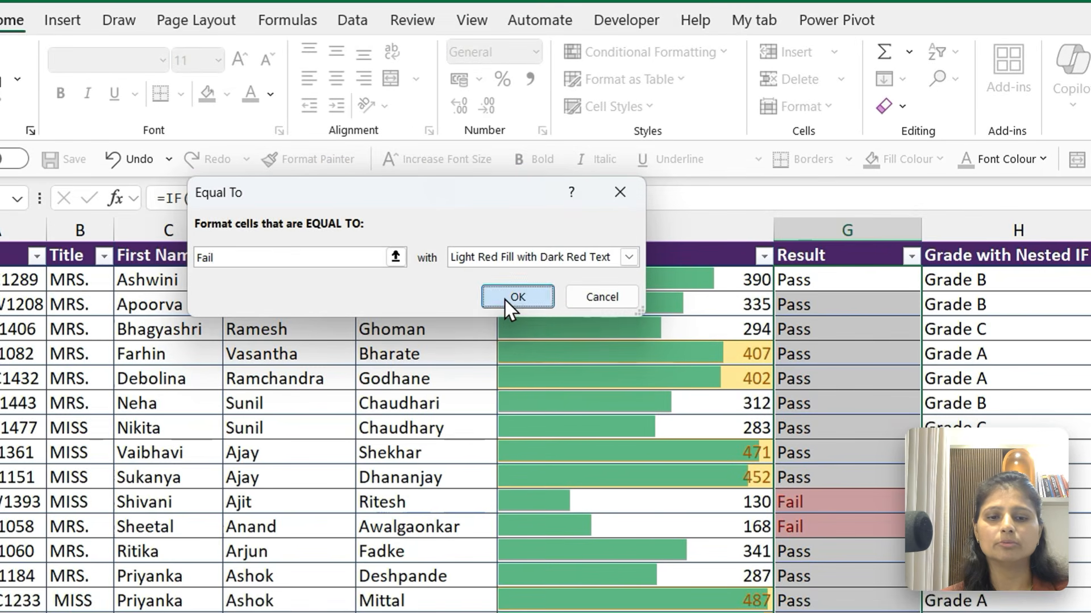
click(503, 298)
Step: Examine the highlighting down the Result column to about row 40 and return to its heading
click(881, 373)
key(Down)
key(Down)
key(Down)
key(Down)
key(Down)
key(Down)
key(Down)
key(Down)
key(Down)
key(Down)
key(Down)
key(Down)
key(Down)
key(Down)
key(Down)
key(Down)
key(Down)
key(Down)
key(Down)
key(Down)
key(Down)
key(Down)
key(Down)
key(Down)
key(Down)
key(Down)
key(Down)
key(Down)
key(Down)
key(Down)
key(Down)
key(Down)
key(Down)
key(Down)
key(Down)
key(Down)
key(Down)
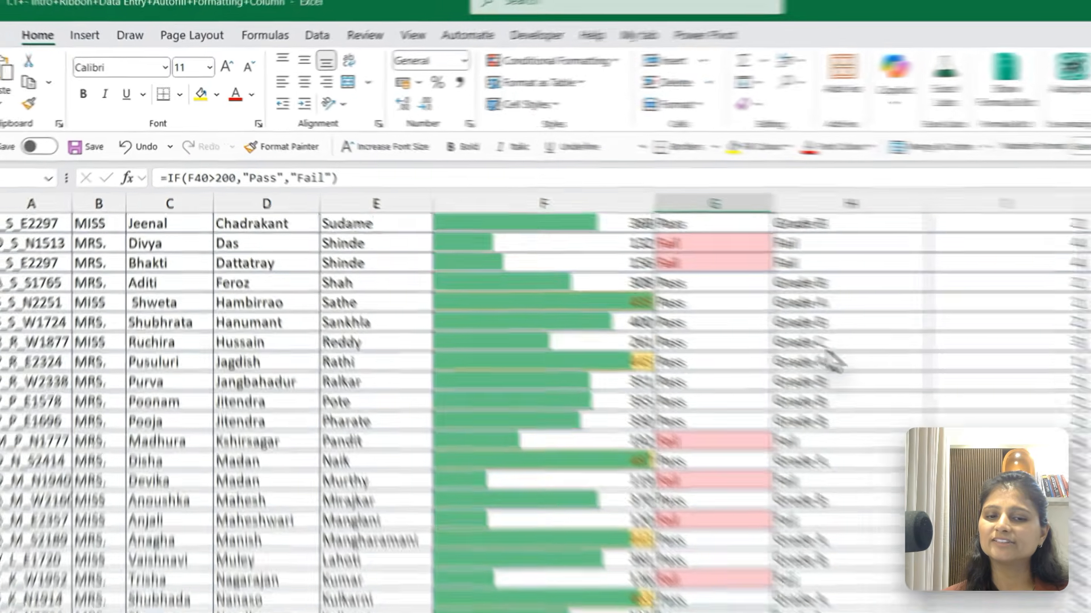
key(ctrl+Up)
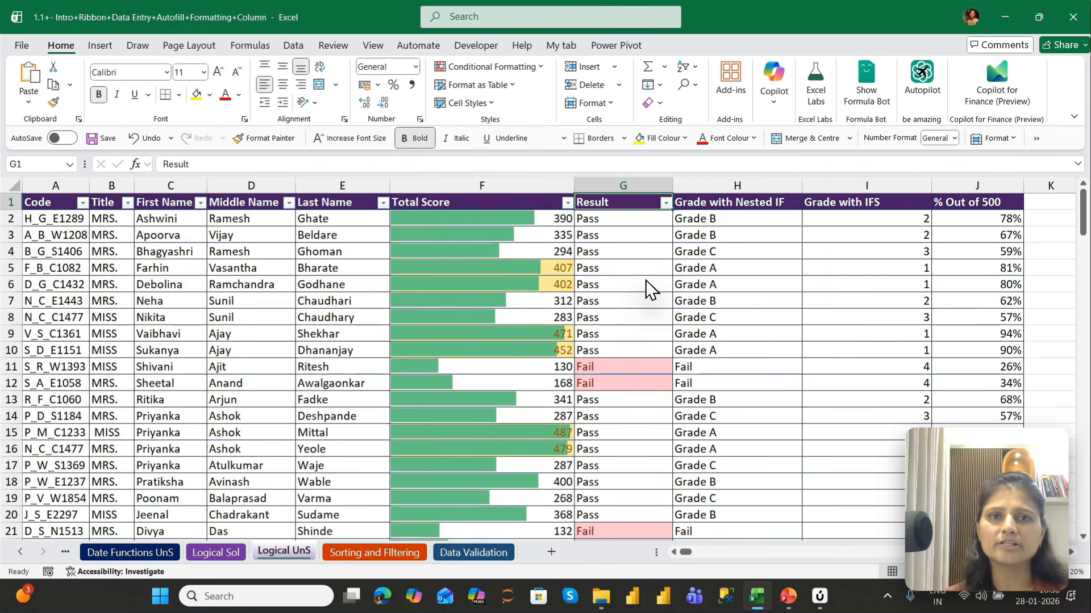
Step: Highlight Result values equal to "Pass" from G2 down with Green Fill with Dark Green Text
key(Down)
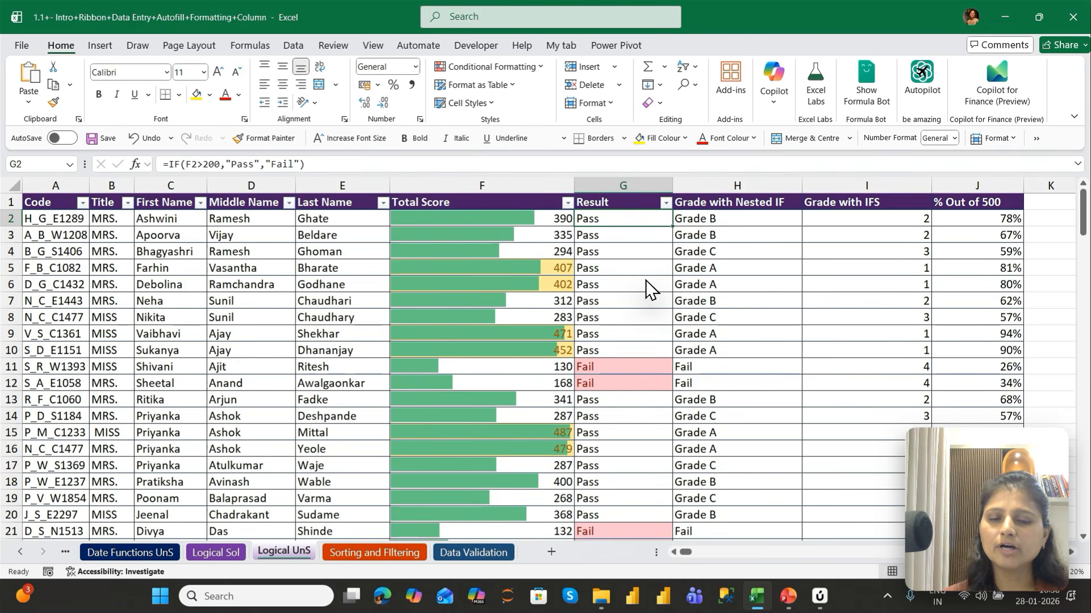
key(ctrl+shift+Down)
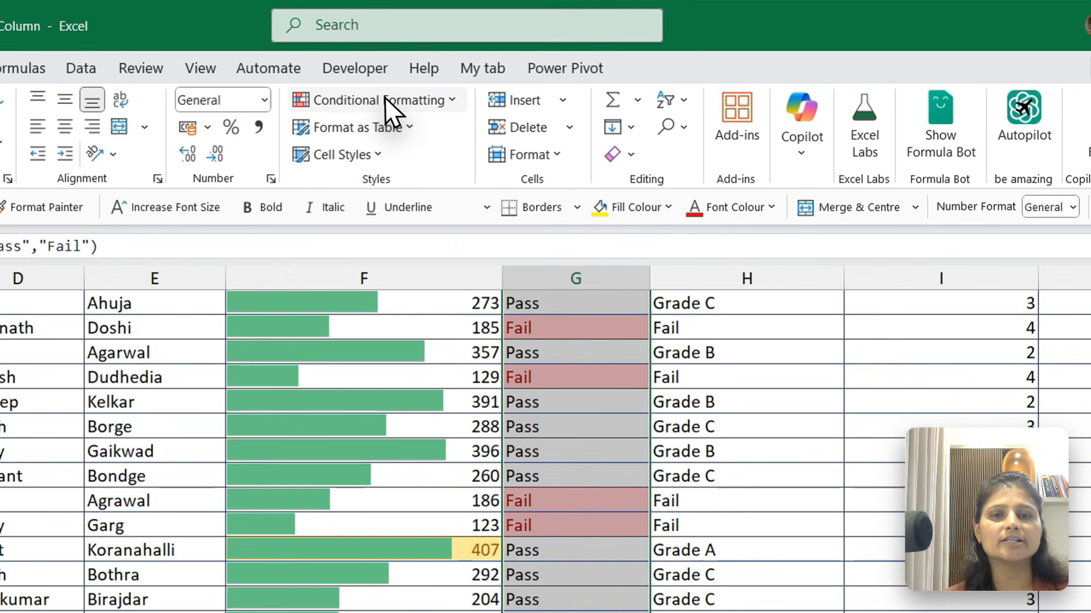
click(497, 67)
mouse_move(399, 135)
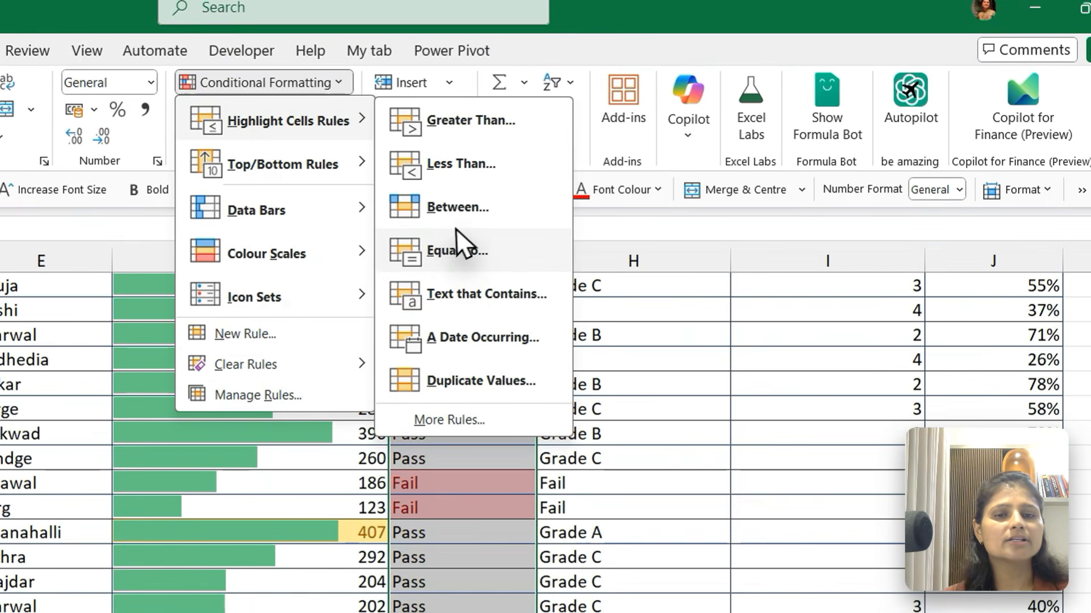
click(455, 250)
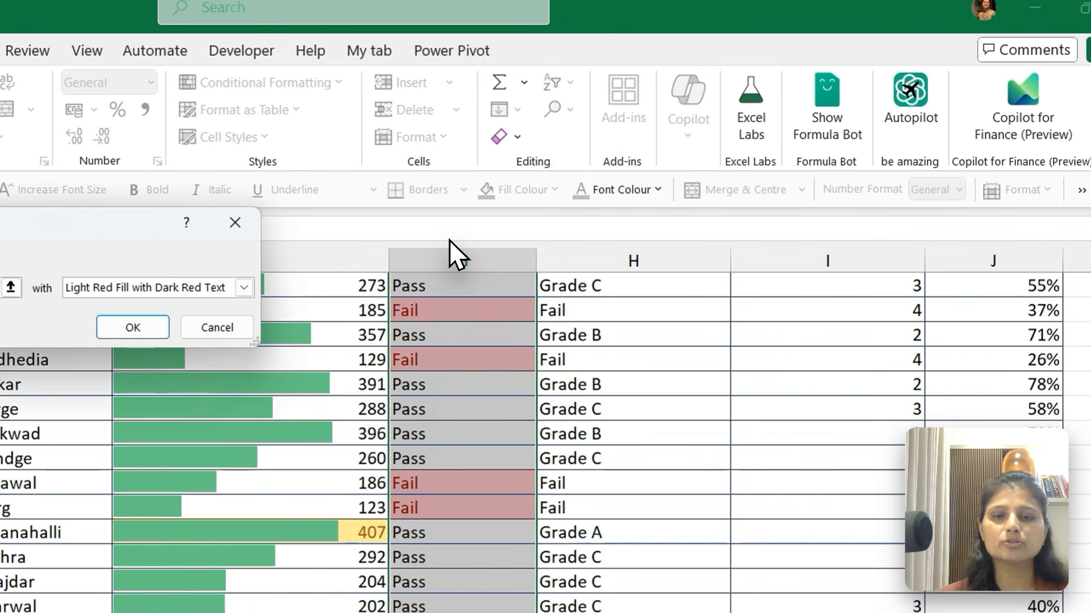
click(244, 288)
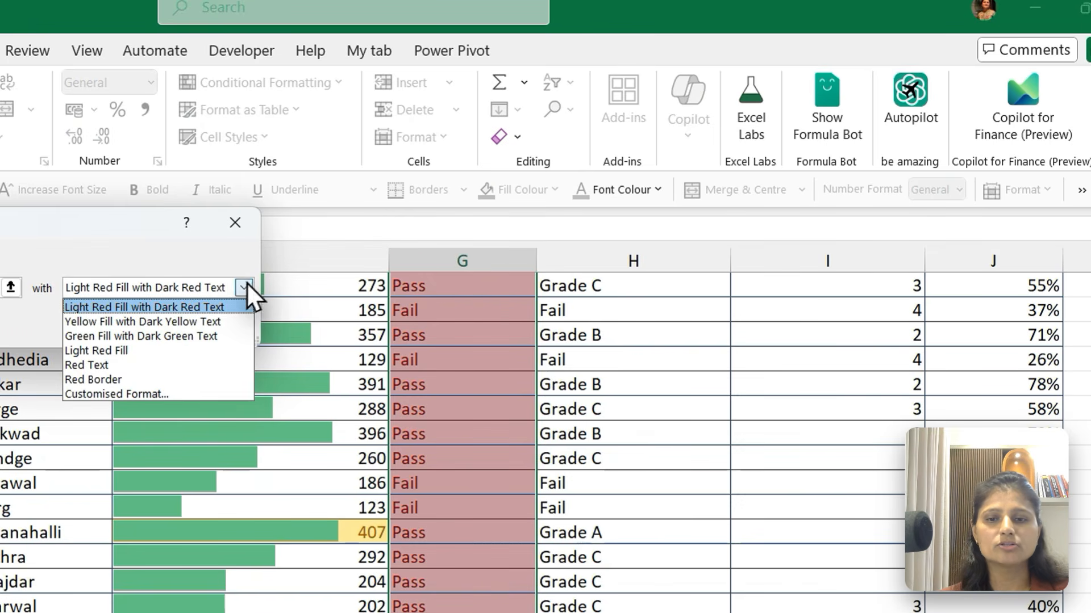
click(142, 336)
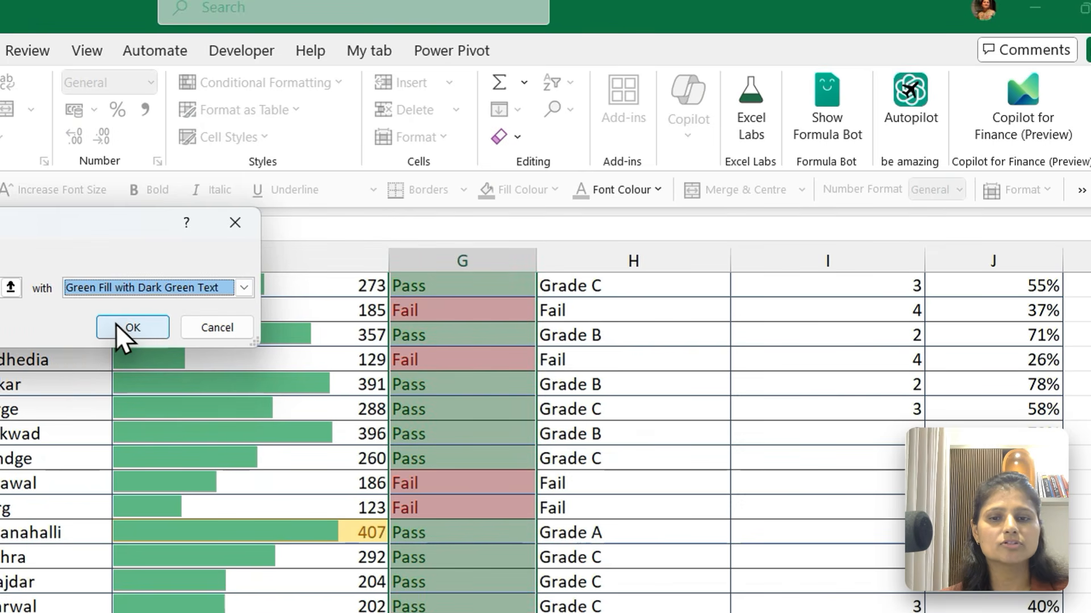
click(128, 328)
Step: Examine the Pass and Fail colours in the Result column from the heading to row 12
scroll(449, 392, up, 5)
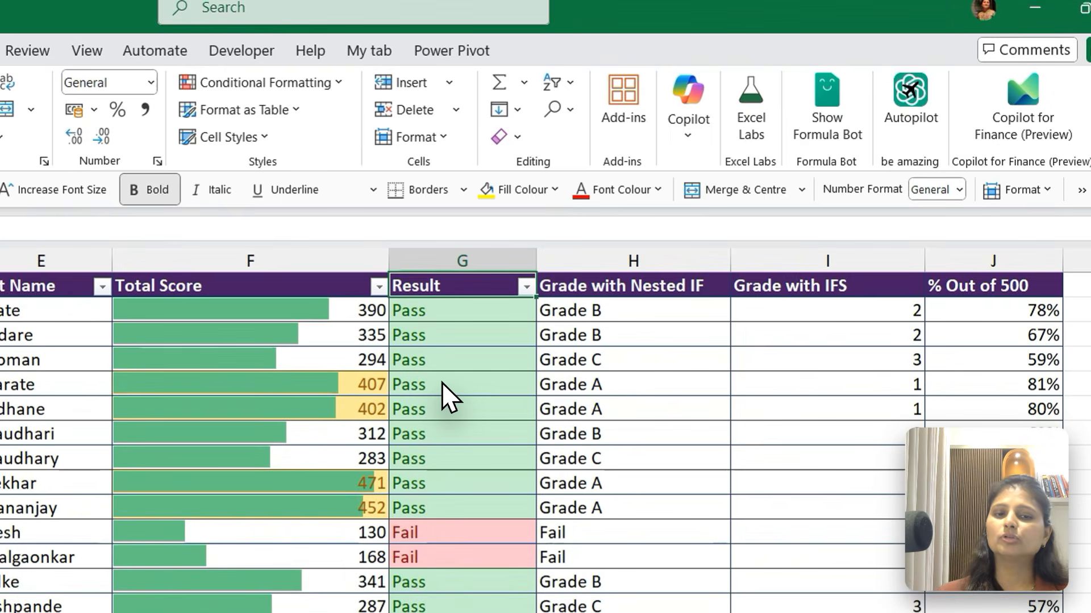
key(Down)
key(Down)
key(Down)
key(Down)
key(Down)
key(Down)
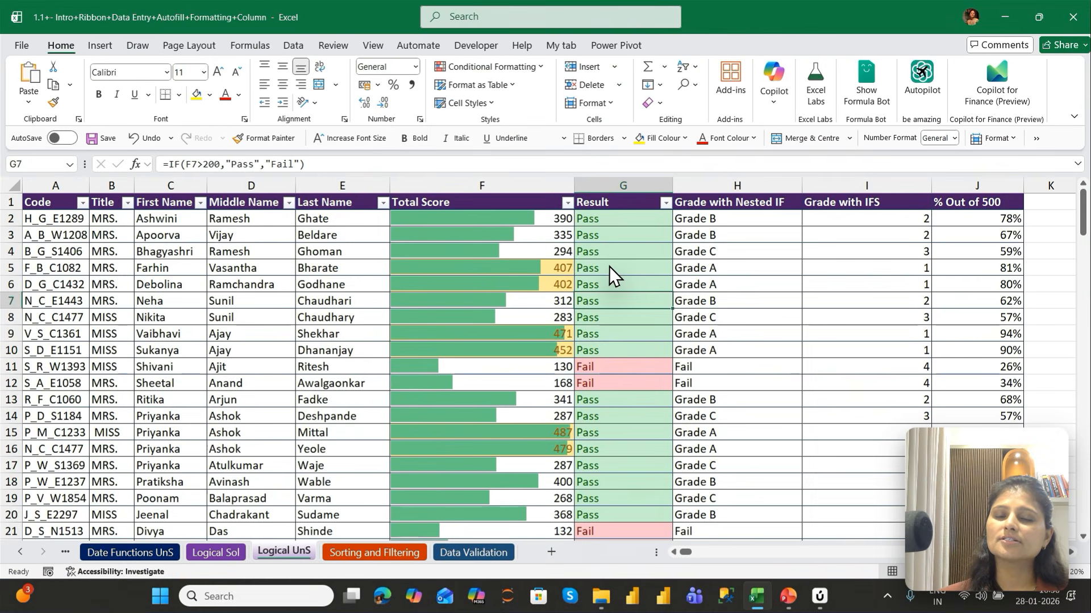
key(Down)
key(Down)
key(Down)
key(Down)
key(Down)
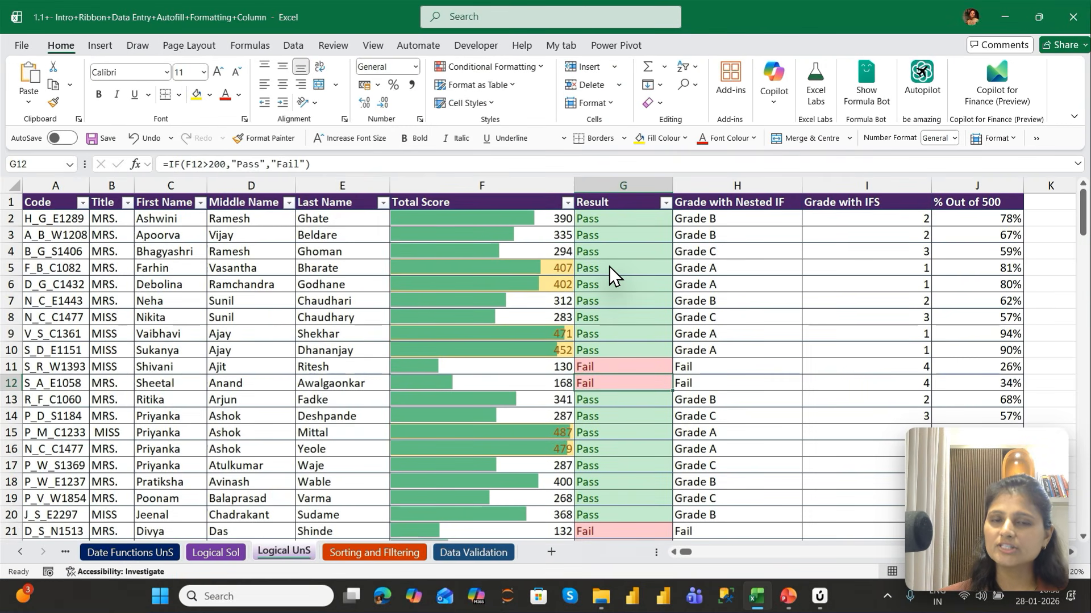
key(Up)
key(Up)
key(Up)
key(Up)
key(Up)
key(Up)
key(Up)
key(Up)
key(Up)
key(Up)
key(Up)
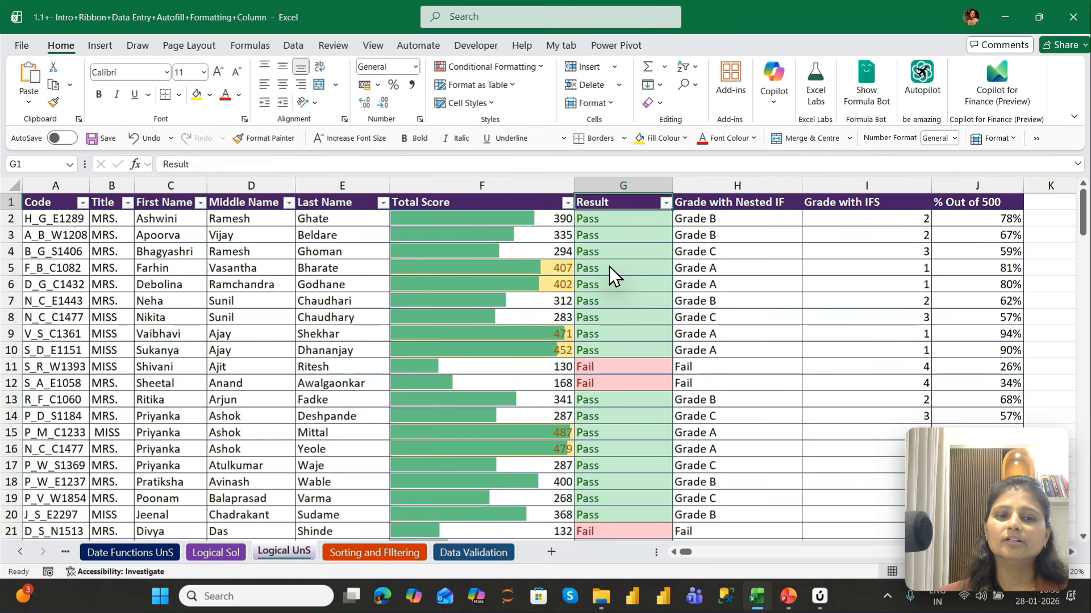
Step: Examine the headings beside Result and the grade values in the Grade with Nested IF column
key(Right)
key(Right)
key(Right)
key(Right)
key(Left)
key(Left)
key(Left)
key(Left)
key(Right)
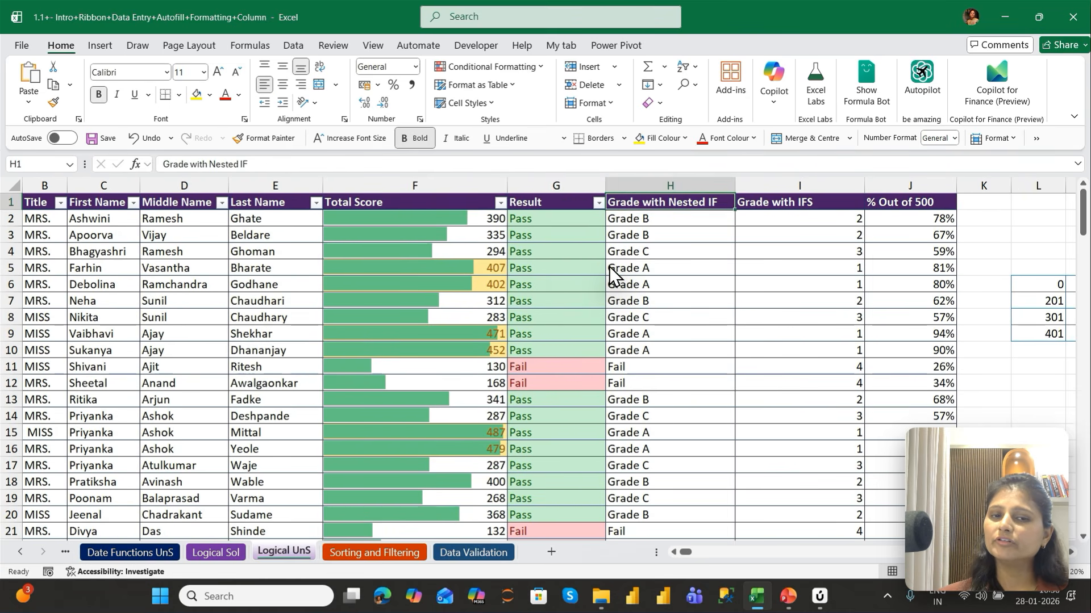
key(Down)
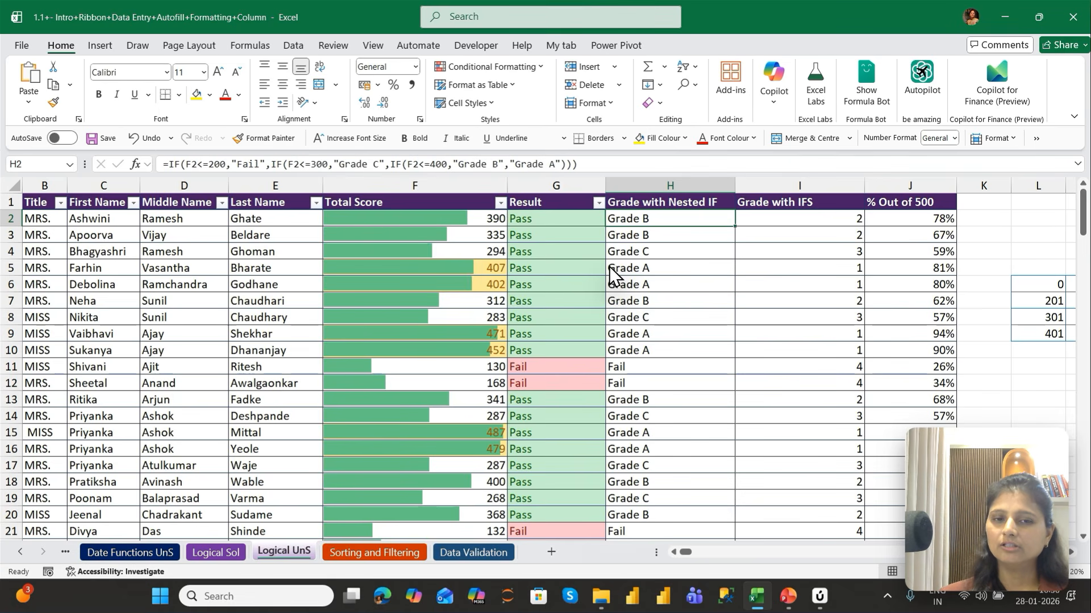
key(Down)
key(Down)
key(Down)
key(Down)
key(Down)
key(Down)
key(Down)
key(Down)
key(Down)
key(Down)
key(Down)
key(Down)
key(Up)
key(Up)
key(Up)
key(Up)
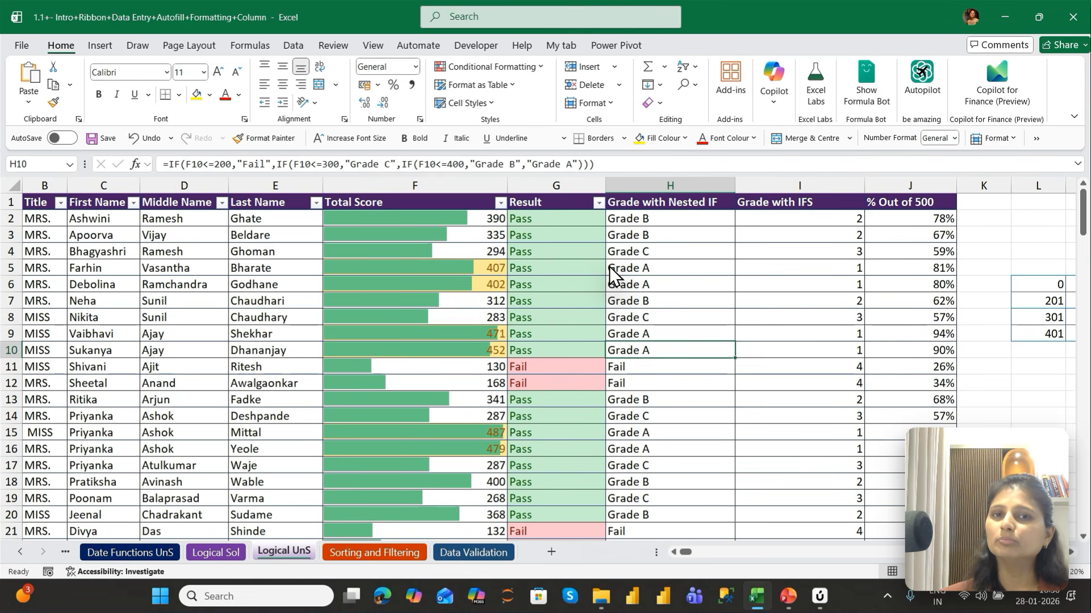
Step: Start an Equal To highlight rule for "Fail" on the Grade with Nested IF values from H2 down and open its customised format
key(ctrl+Up)
key(Down)
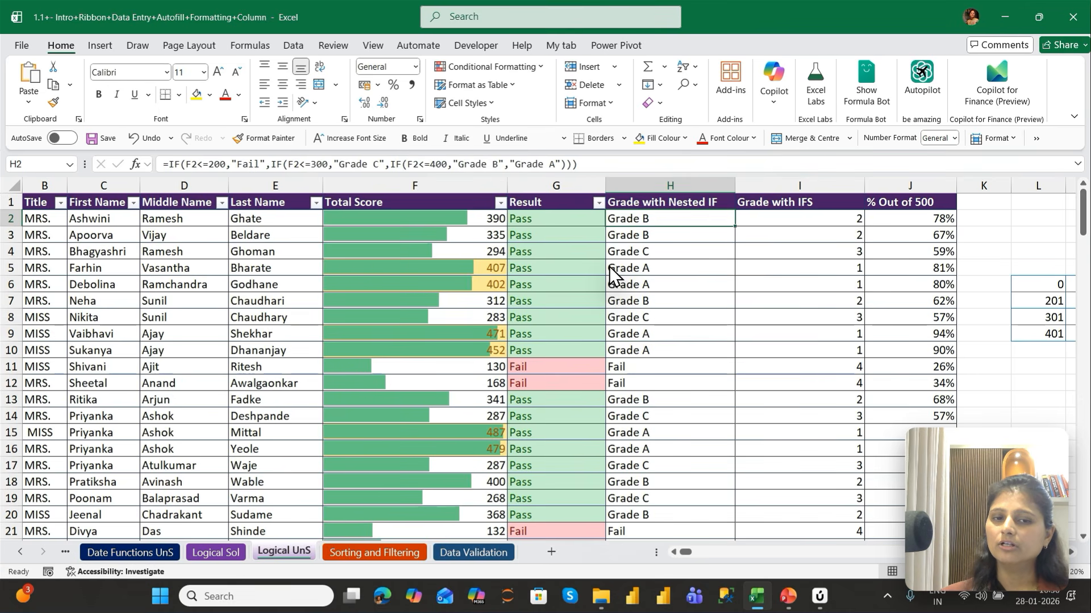
key(ctrl+shift+Down)
key(ctrl+BackSpace)
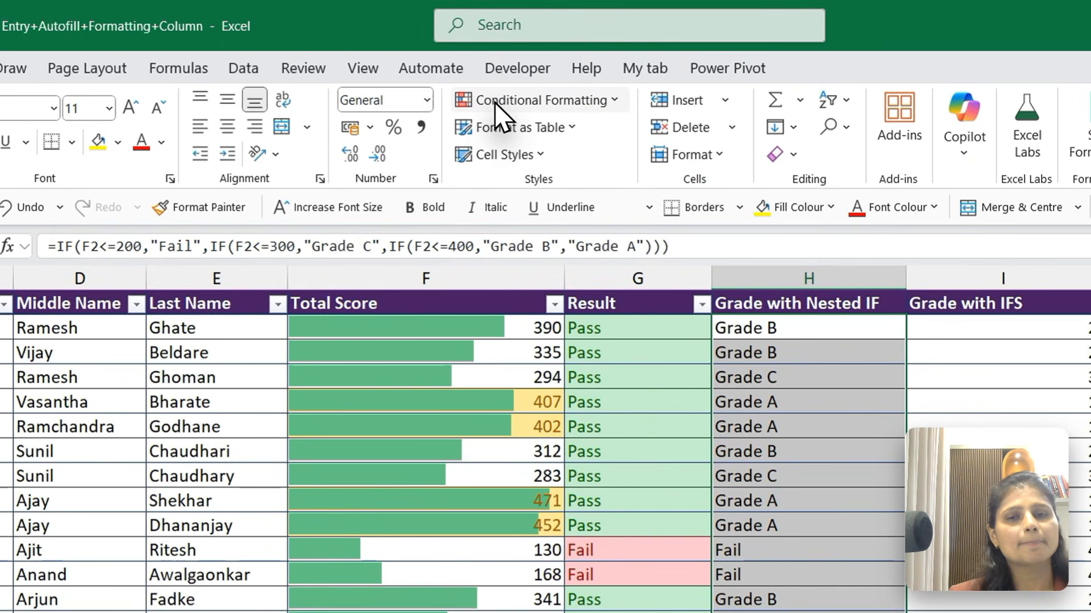
click(495, 101)
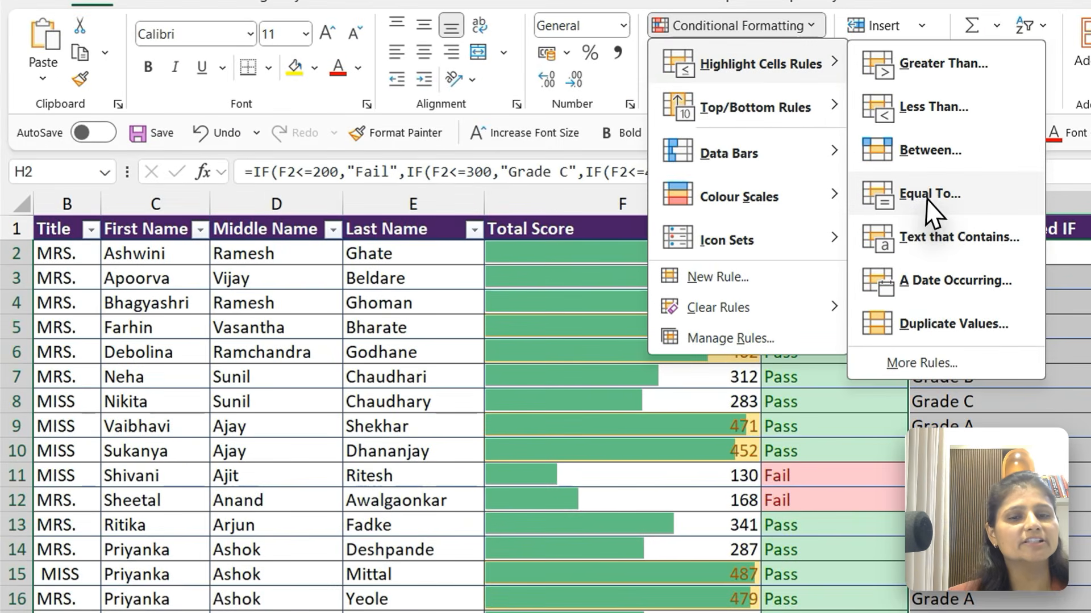
click(880, 191)
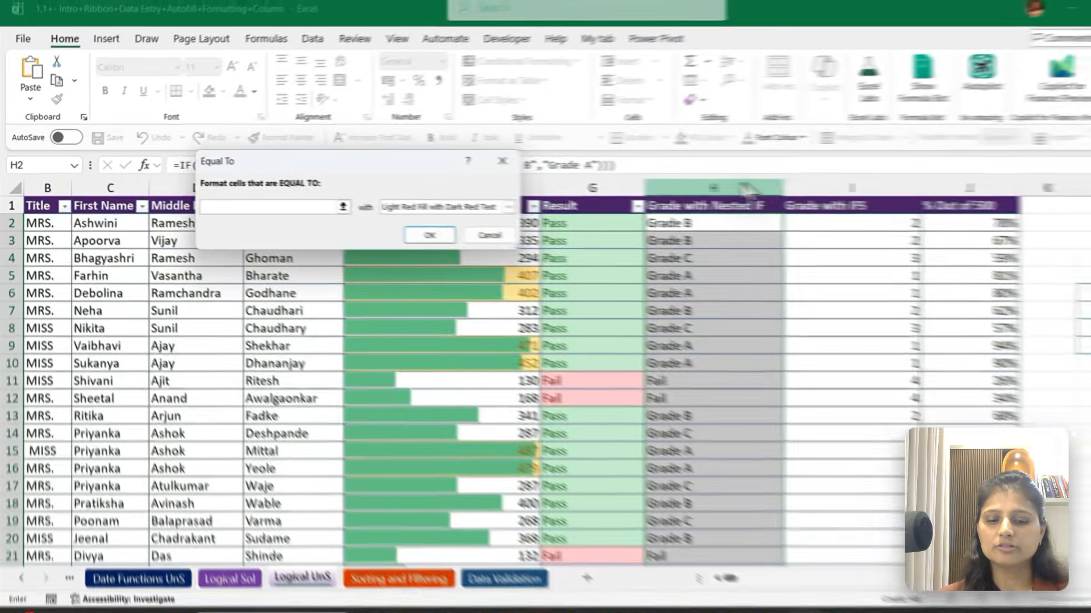
text(Fail)
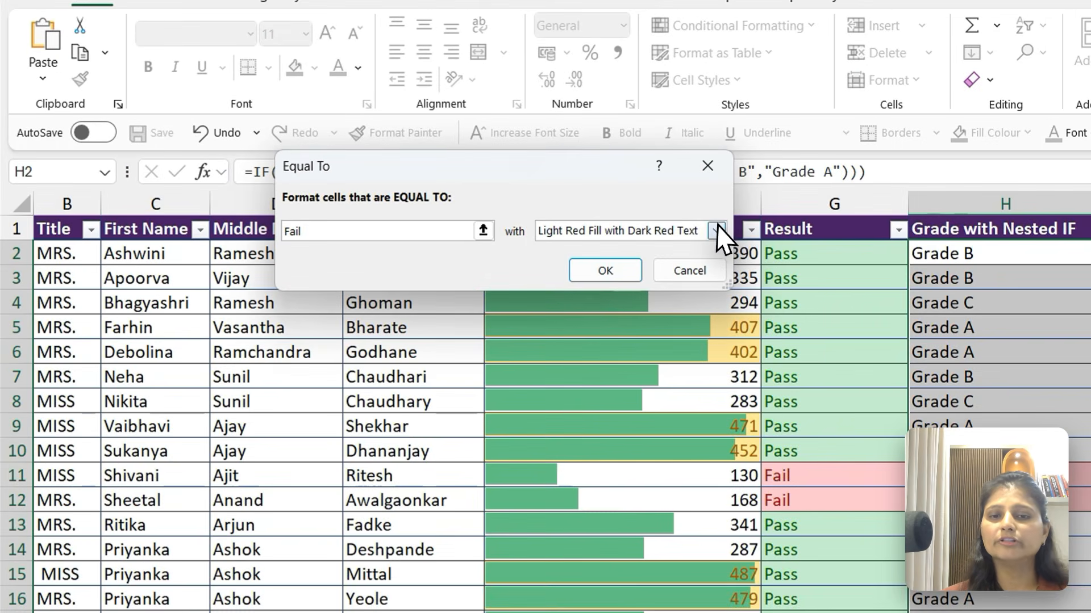
click(643, 222)
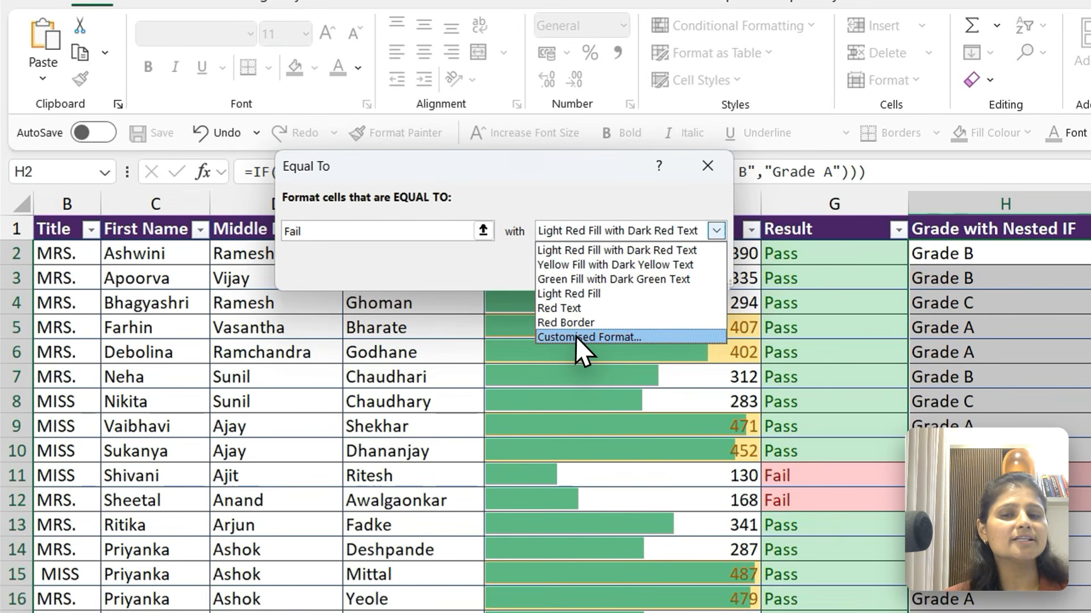
click(383, 274)
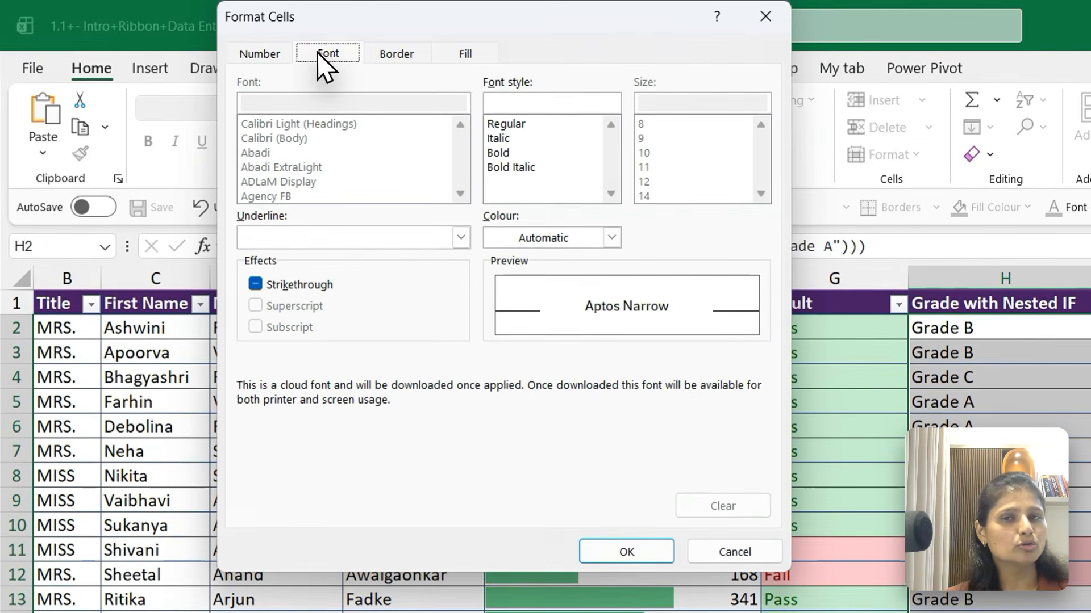
Step: Review the border and fill options, and set the rule's customised format to a bold font in standard dark red
click(382, 51)
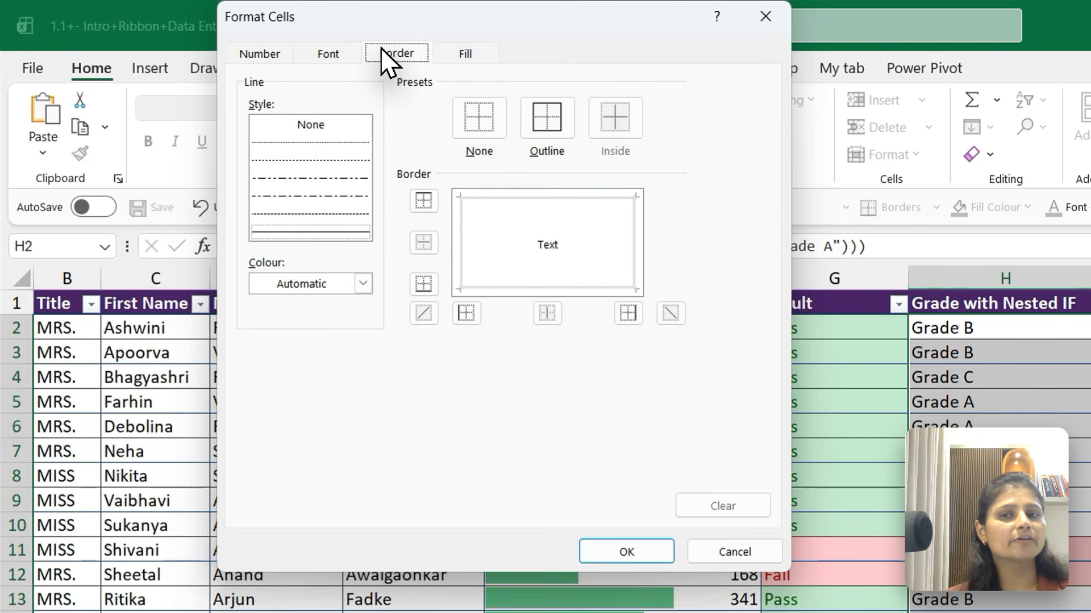
click(467, 53)
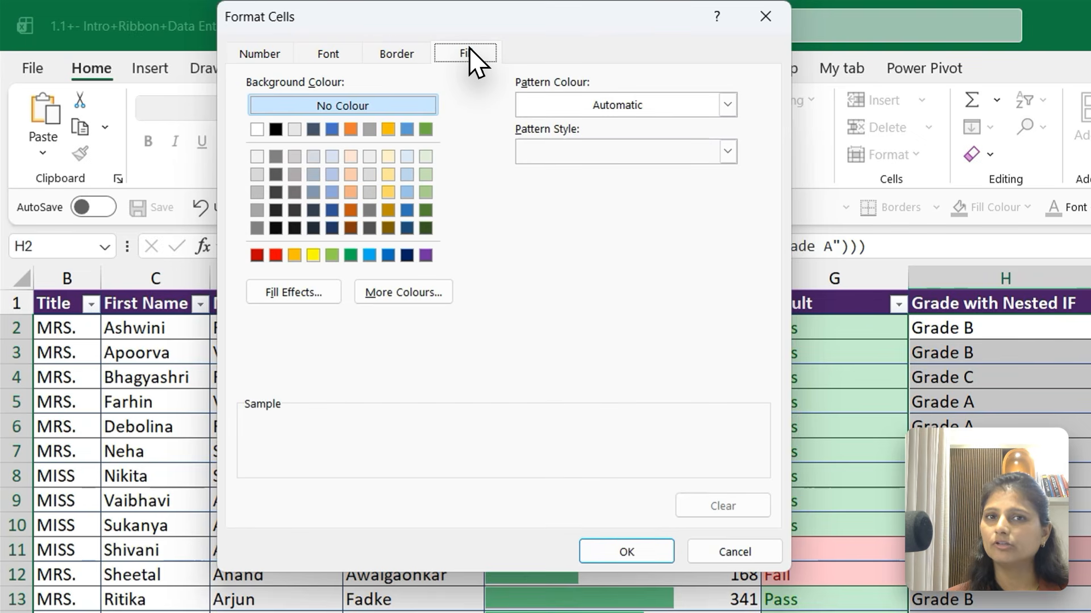
click(340, 56)
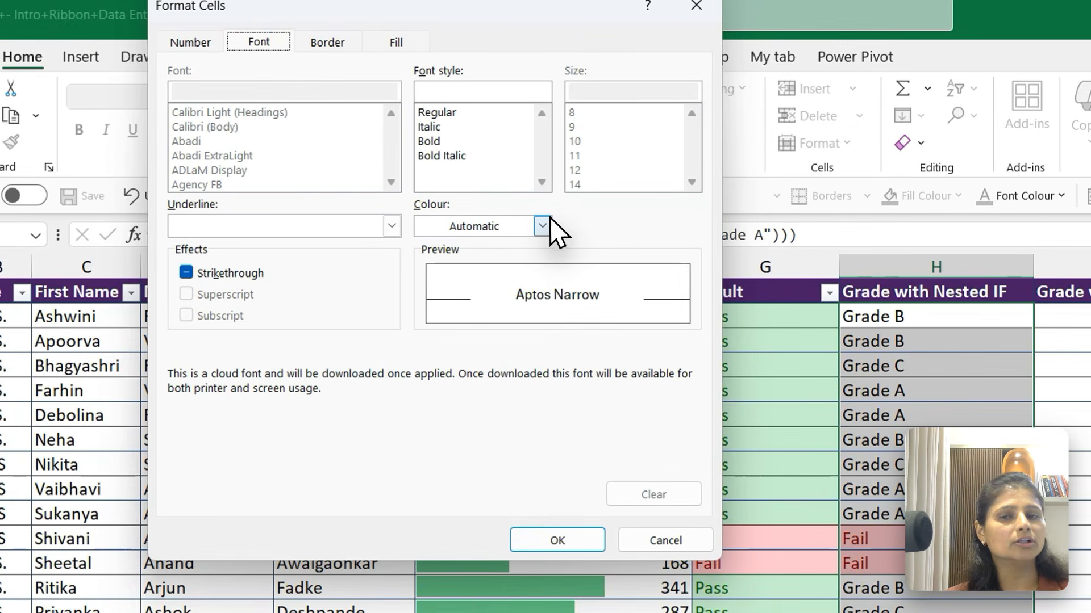
click(544, 227)
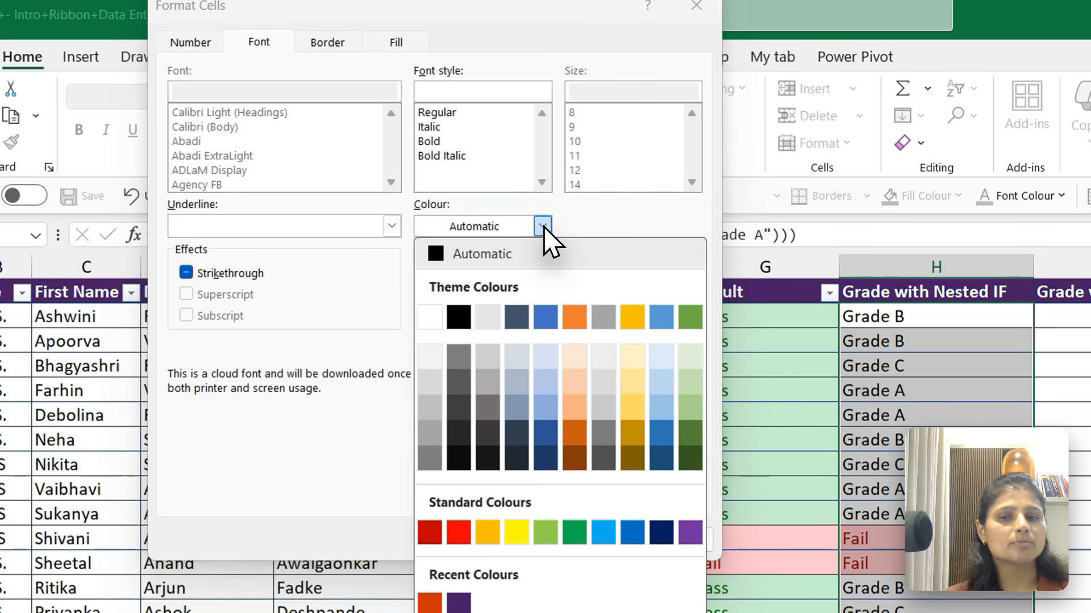
click(425, 531)
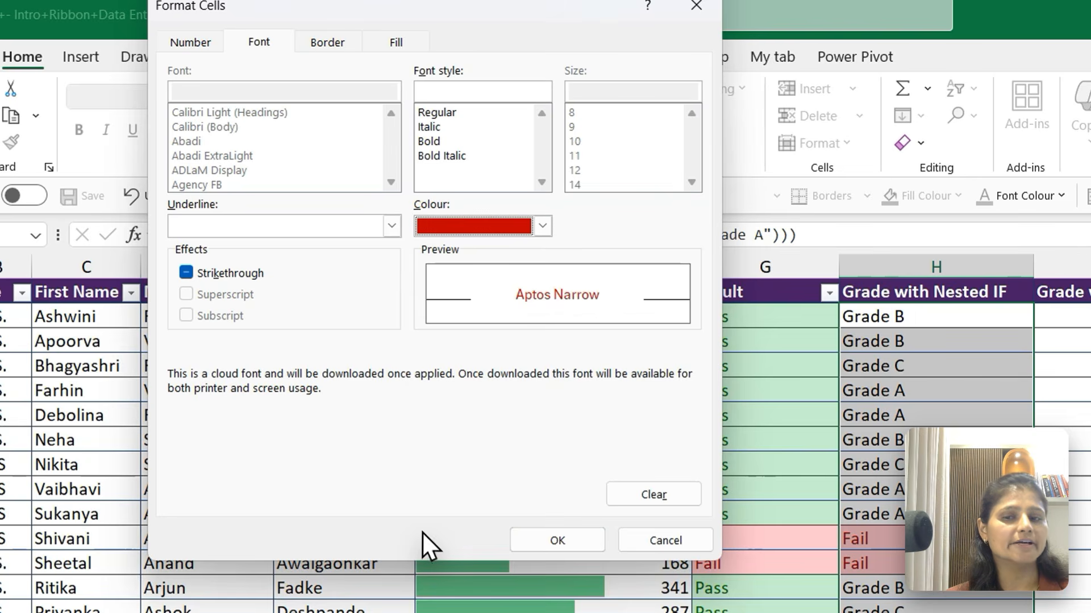
click(430, 141)
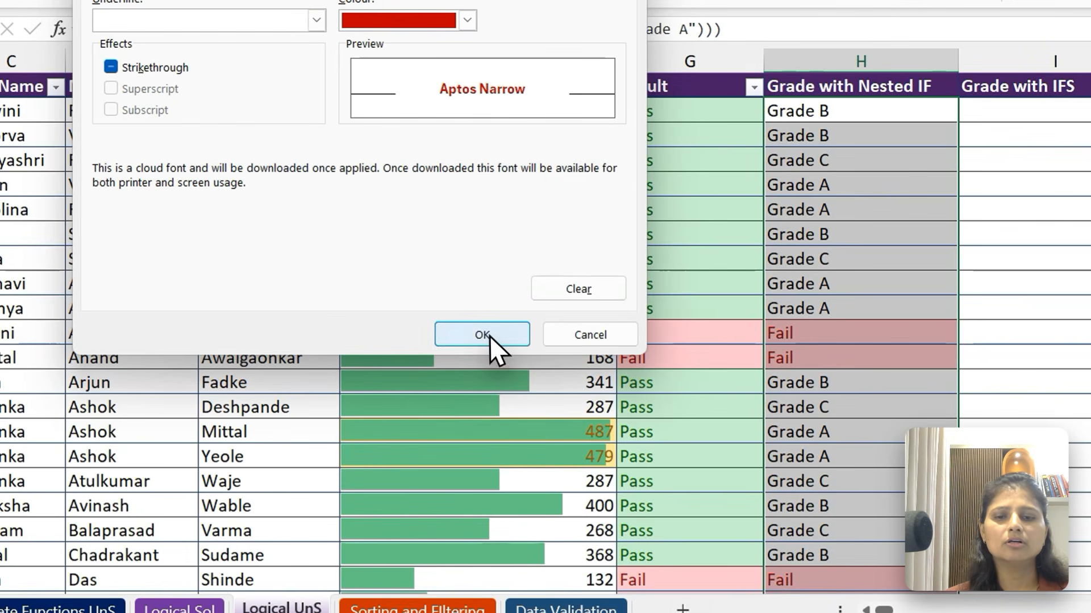
click(566, 544)
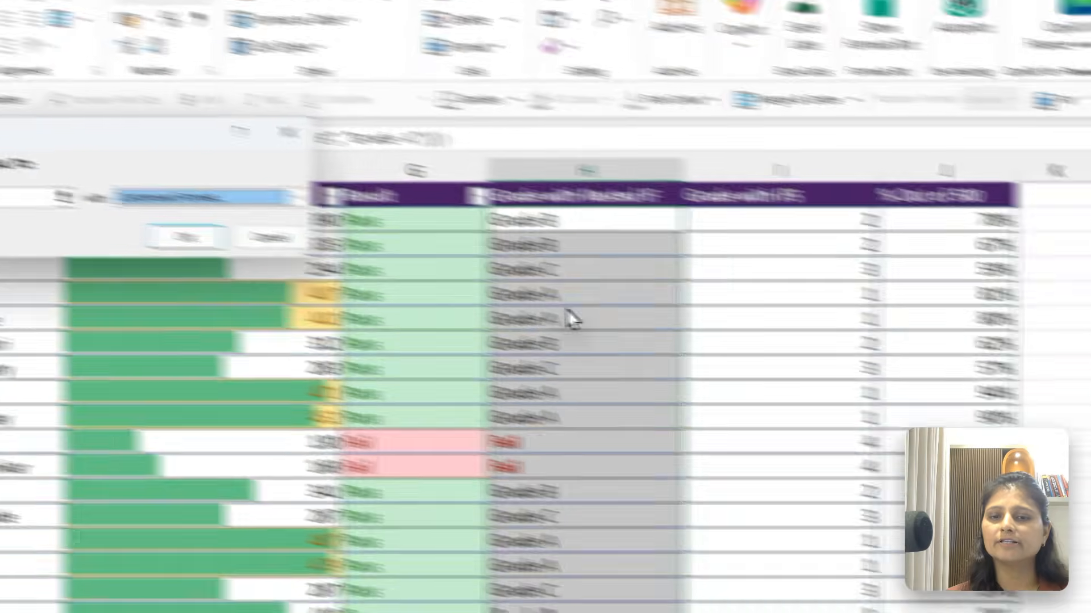
Step: Apply the "Fail" rule, and start an Equal To highlight rule for "Grade C" on the Grade with Nested IF values from H2 down
click(165, 233)
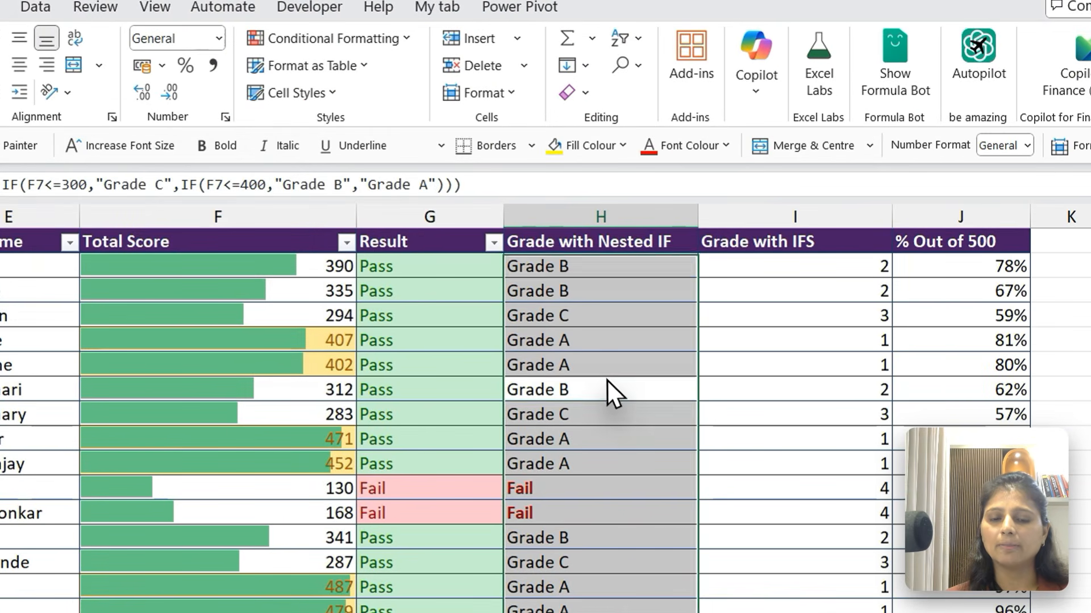
click(606, 380)
key(ctrl+Up)
key(Down)
key(ctrl+shift+Down)
key(ctrl+BackSpace)
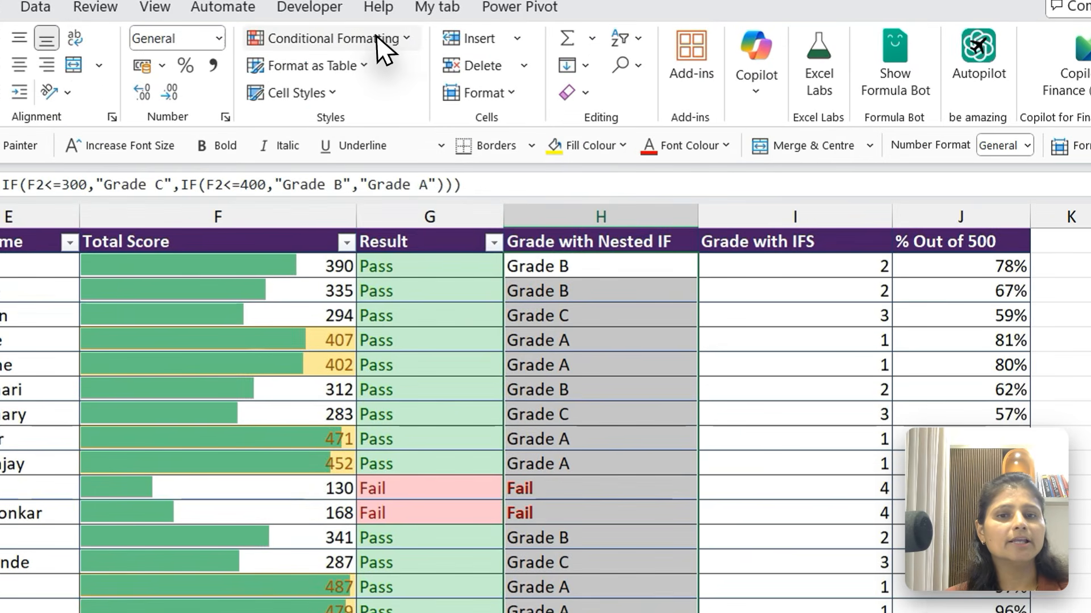
click(392, 42)
mouse_move(327, 78)
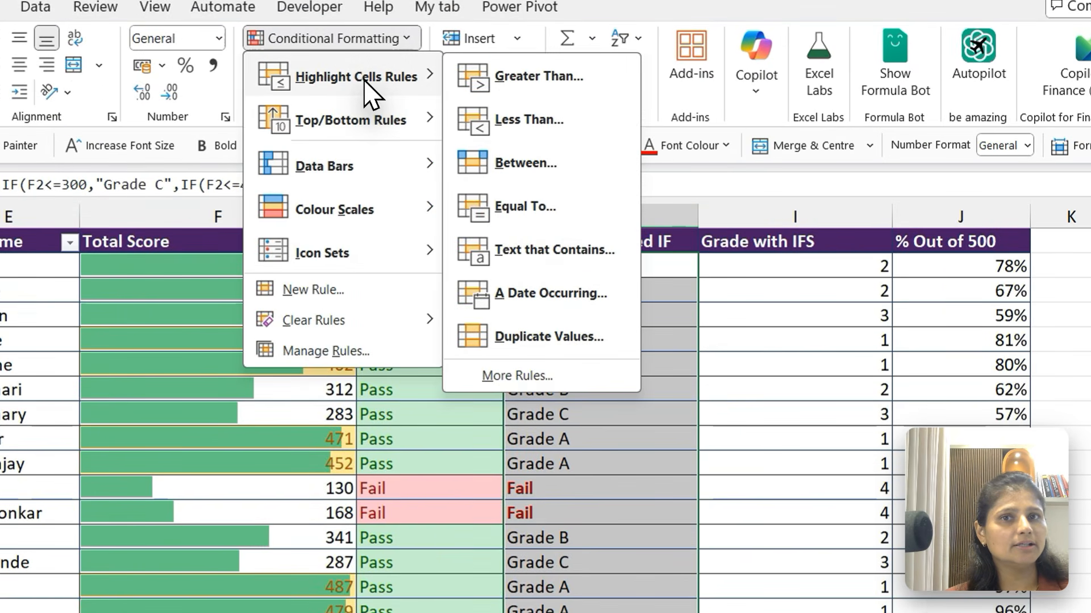
click(519, 206)
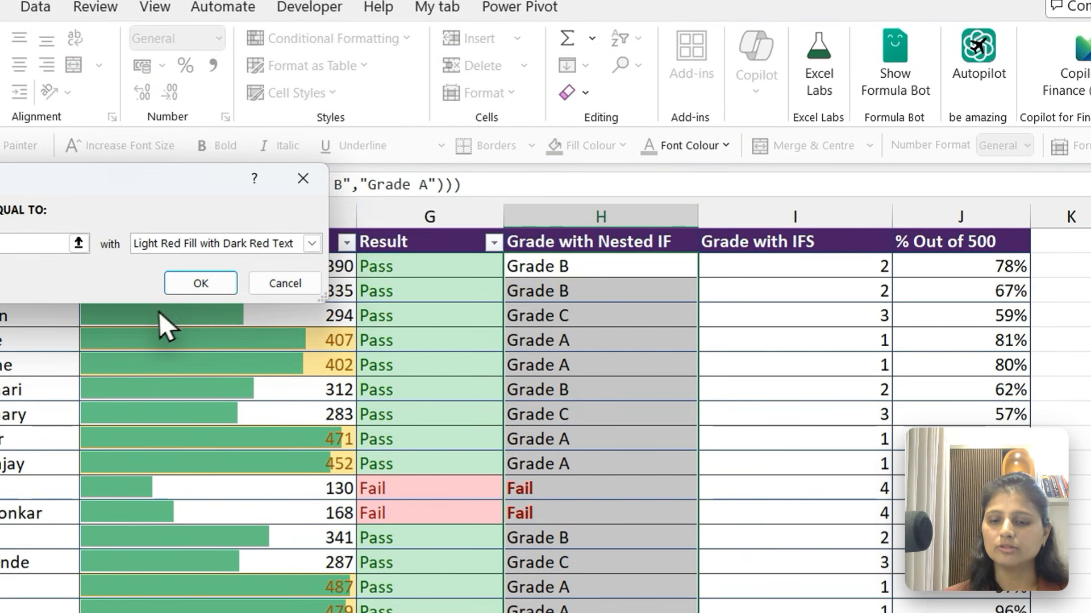
text(Grade )
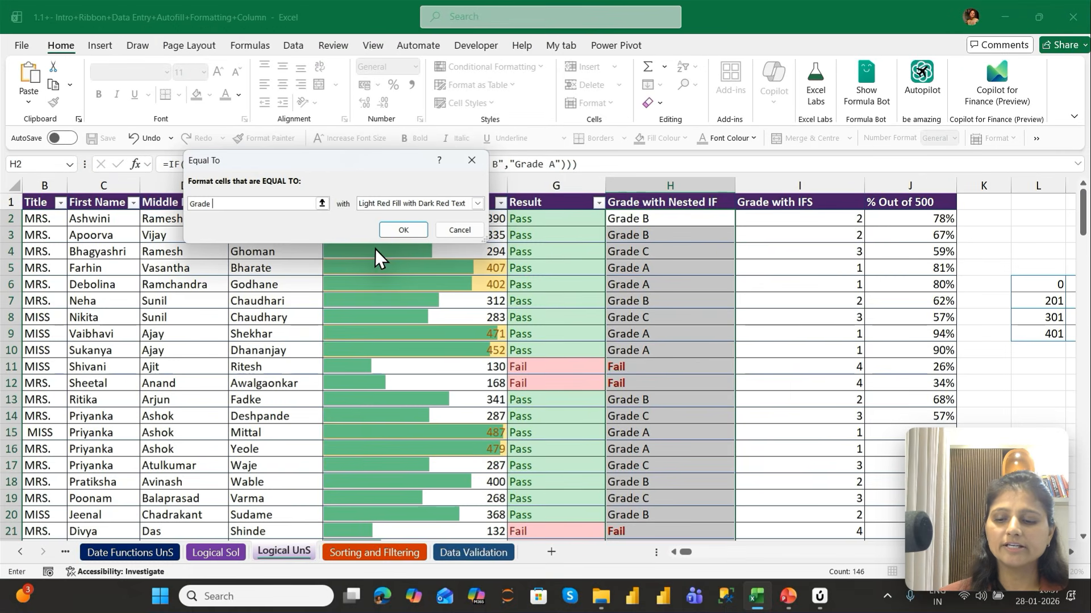
text(C)
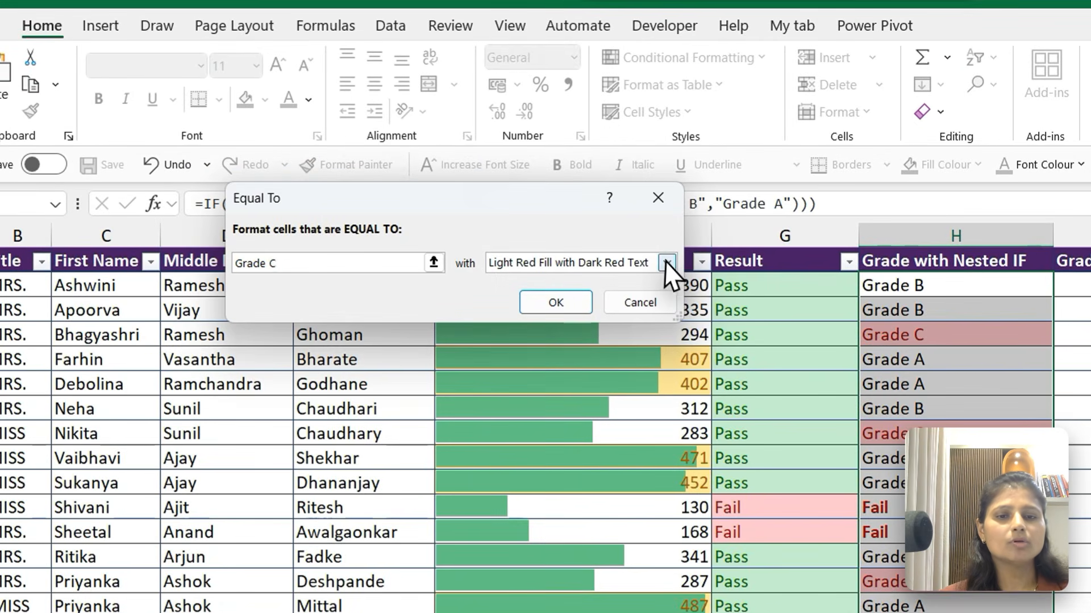
Step: Give the "Grade C" rule a customised format with a bold font in theme orange, and apply it
click(478, 204)
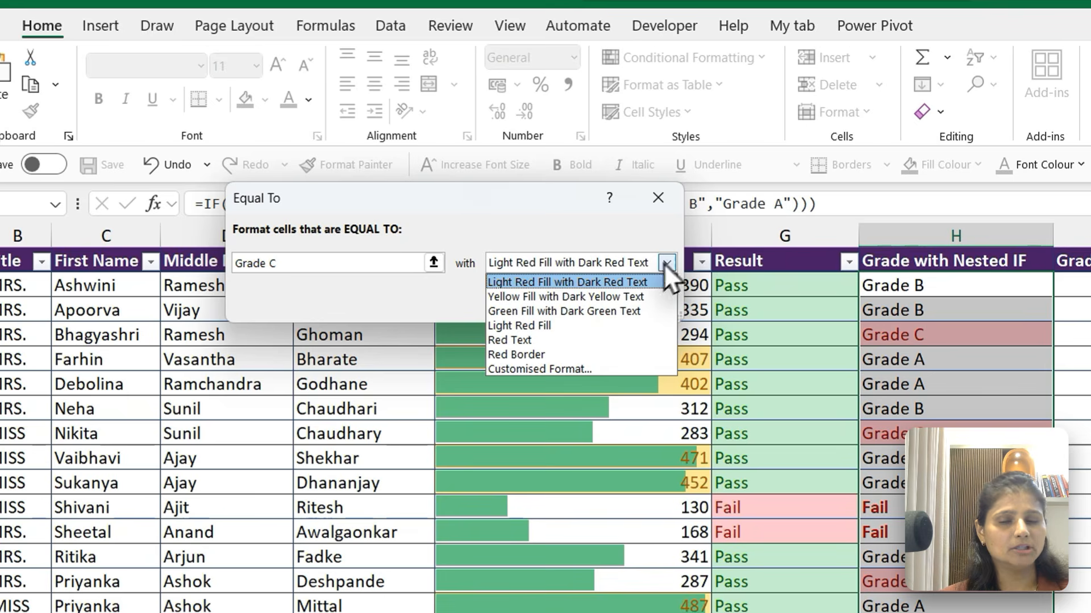
click(536, 366)
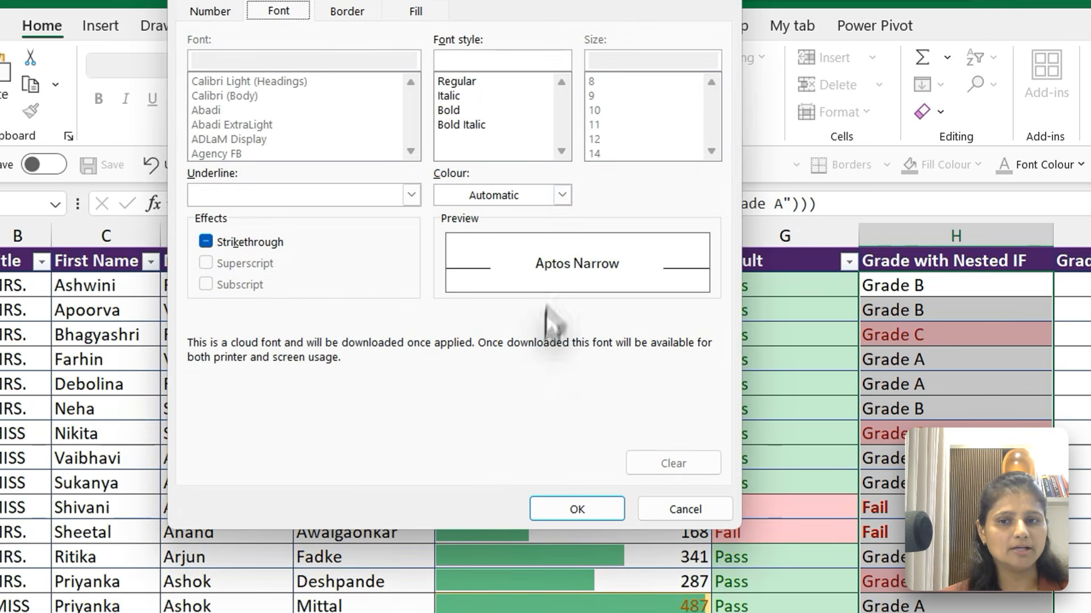
click(562, 195)
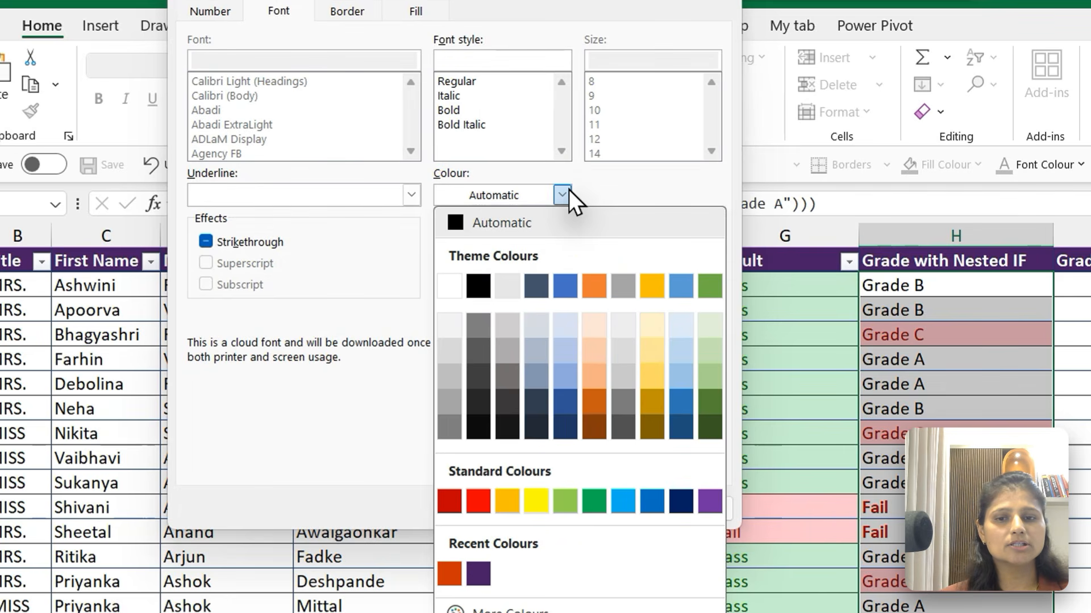
click(590, 284)
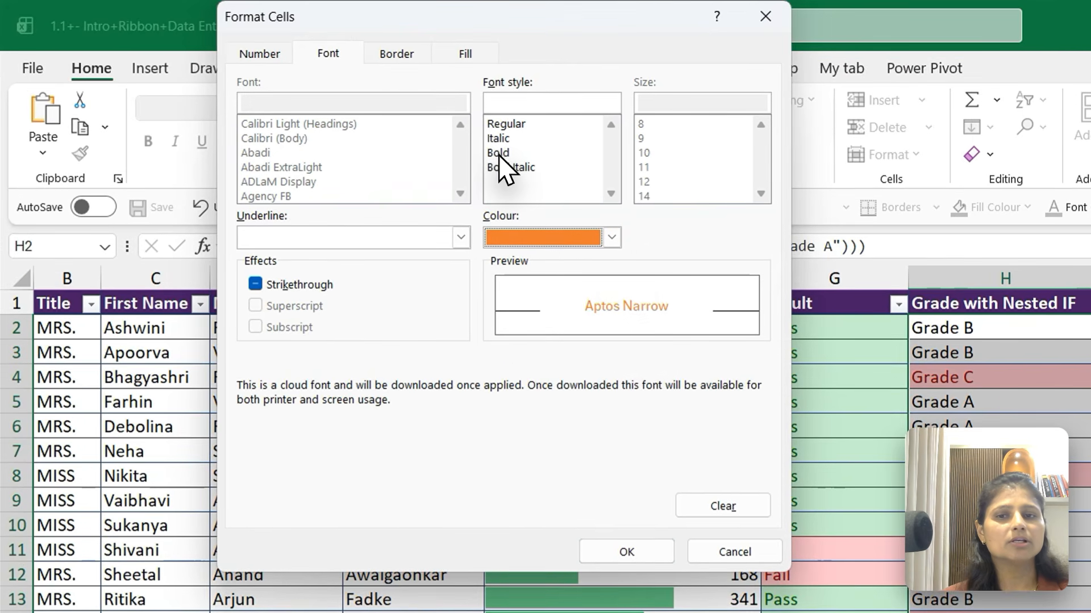
click(500, 154)
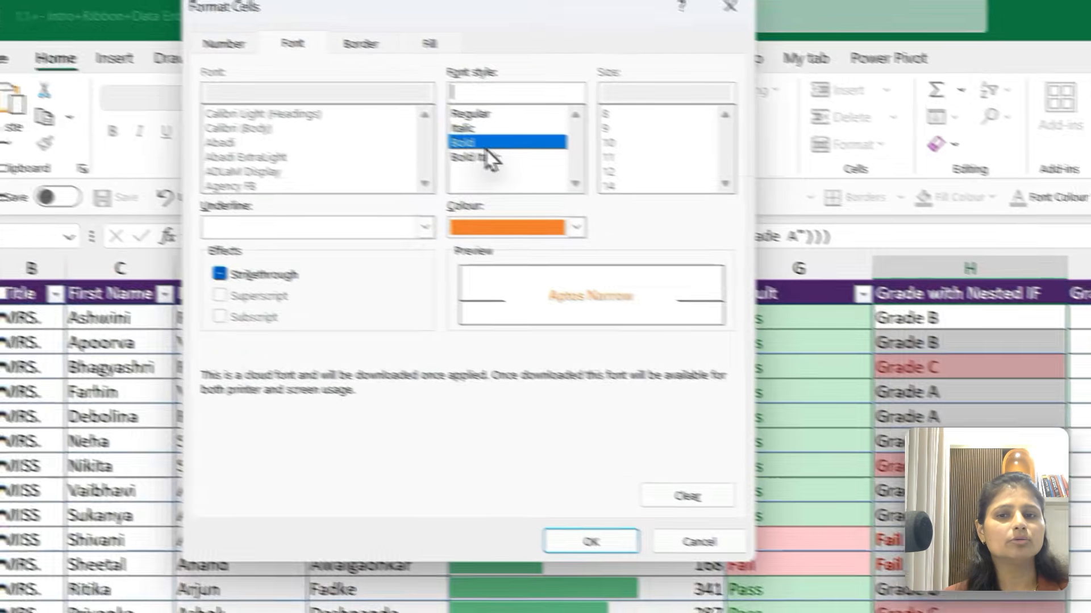
click(618, 550)
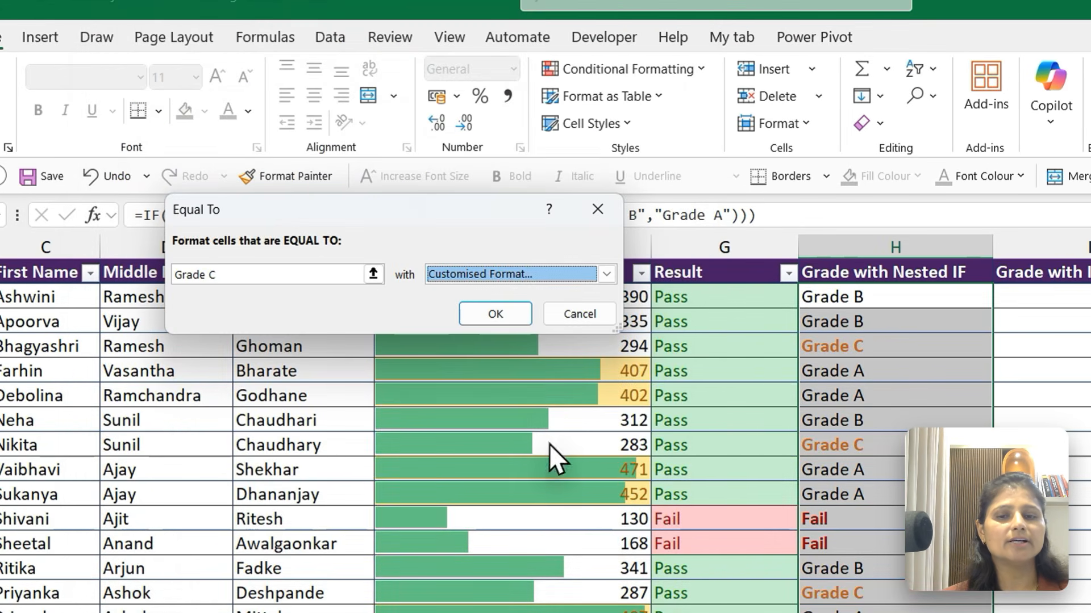
click(495, 313)
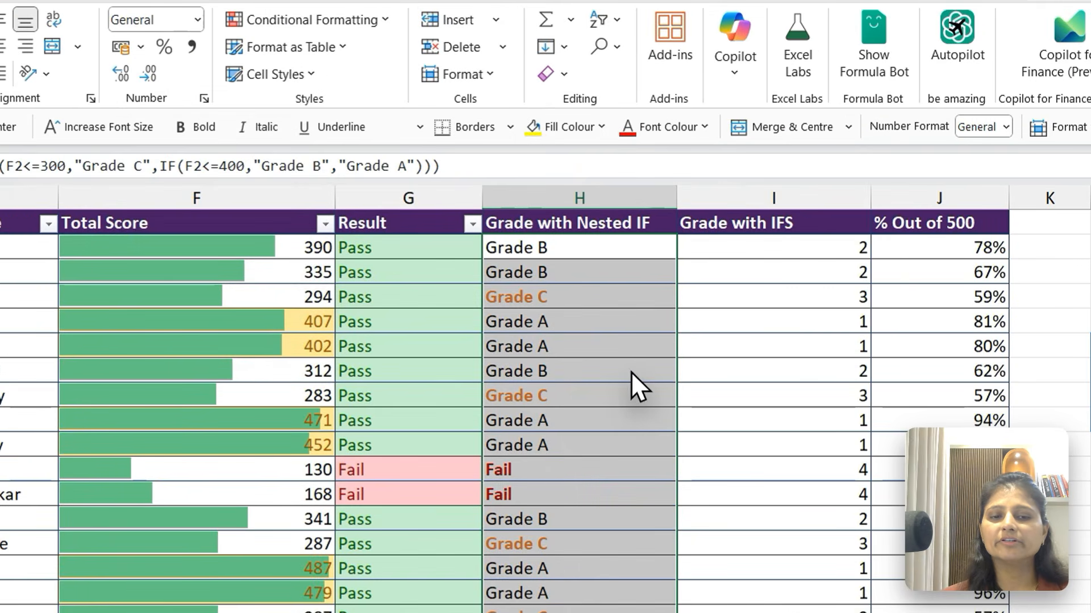
Step: Start an Equal To highlight rule for "Grade B" on the Grade with Nested IF values from H2 down
click(631, 371)
key(ctrl+Up)
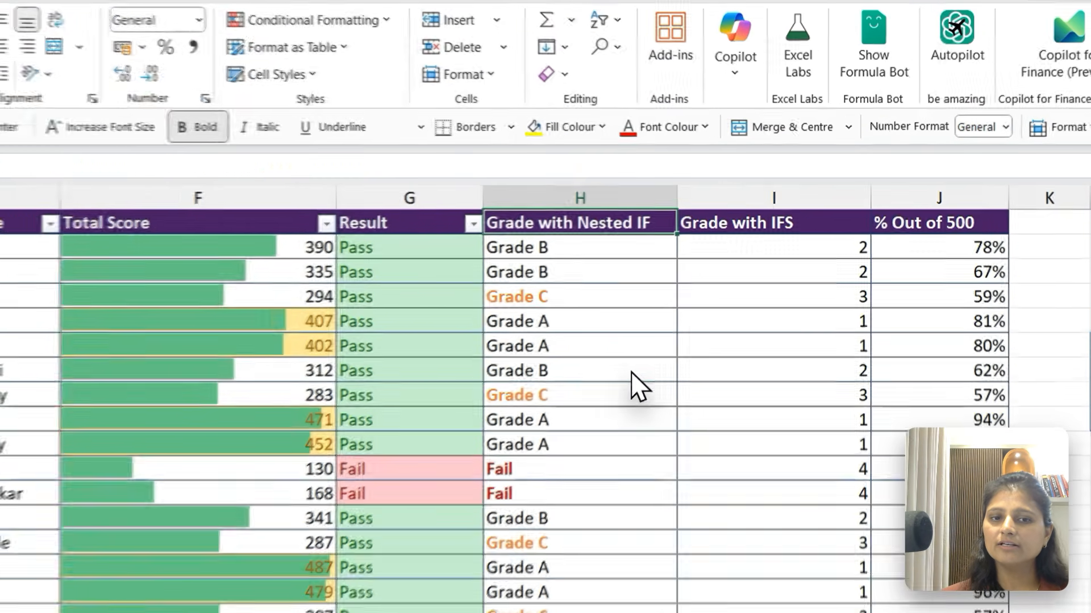
key(Down)
key(ctrl+shift+Down)
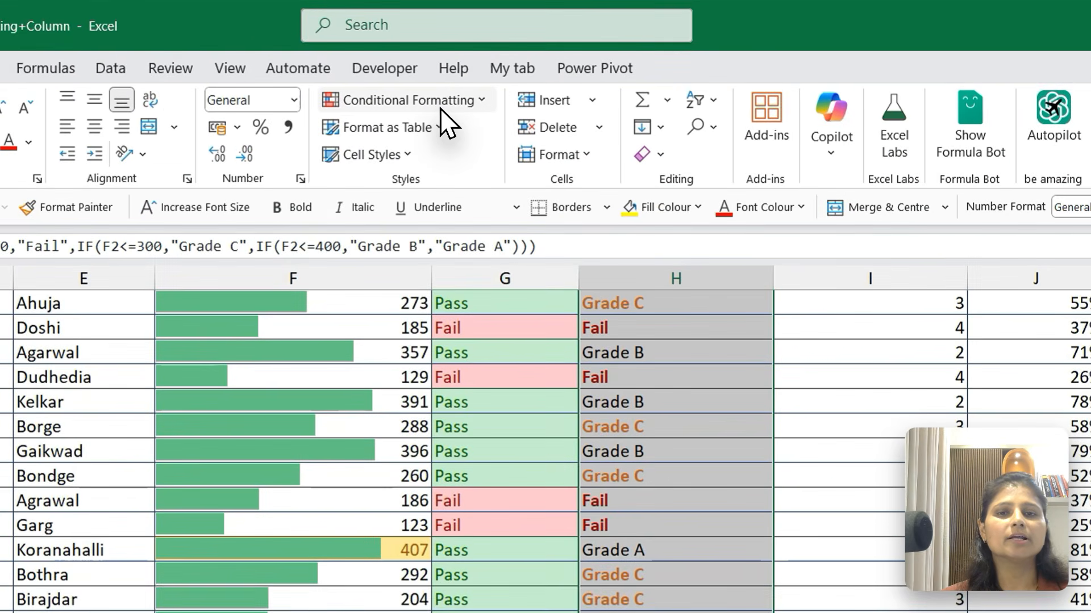
click(510, 71)
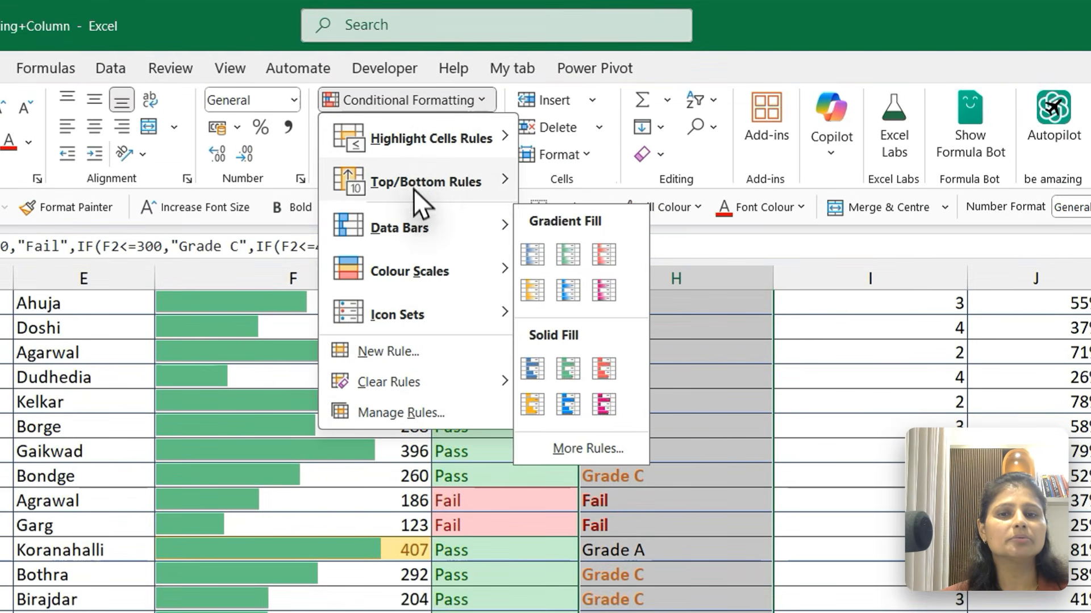
mouse_move(408, 144)
click(609, 271)
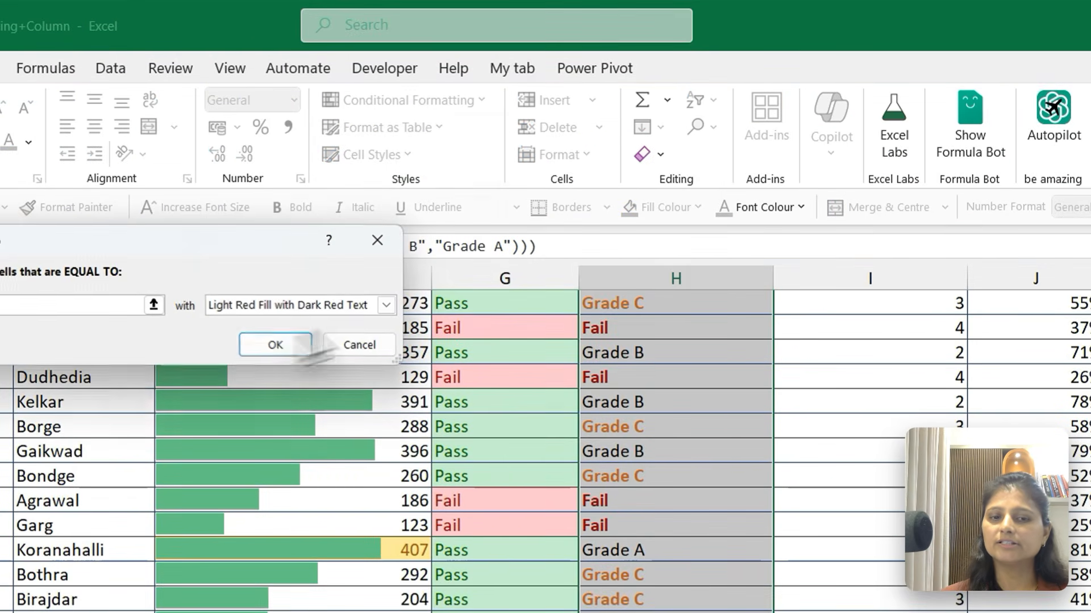
text(Grade B)
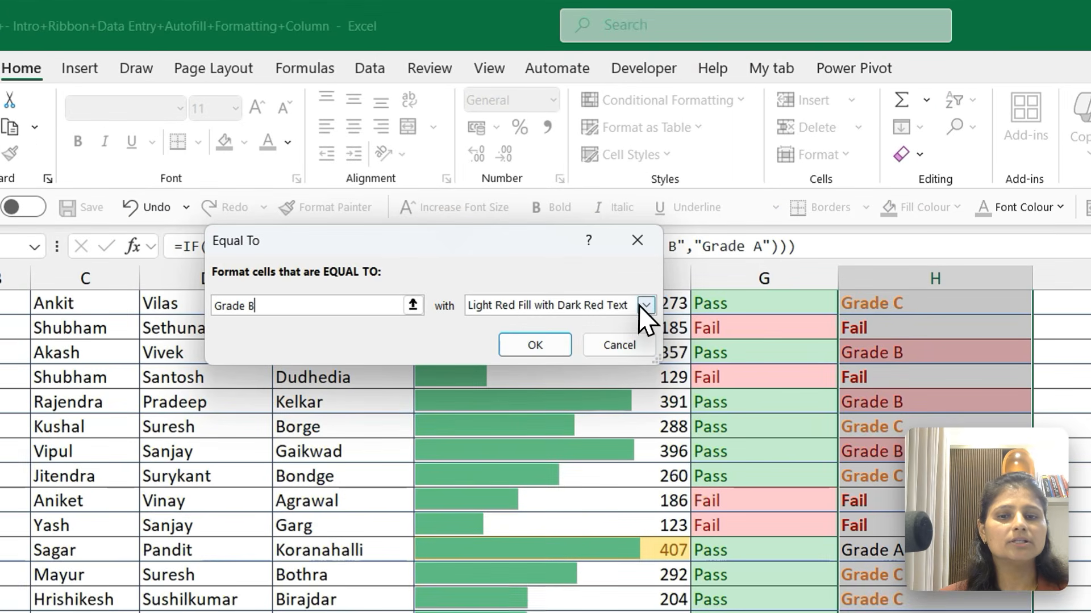
Step: Give the "Grade B" rule a customised format with a bold font in Blue, Accent 1, and apply it
click(477, 203)
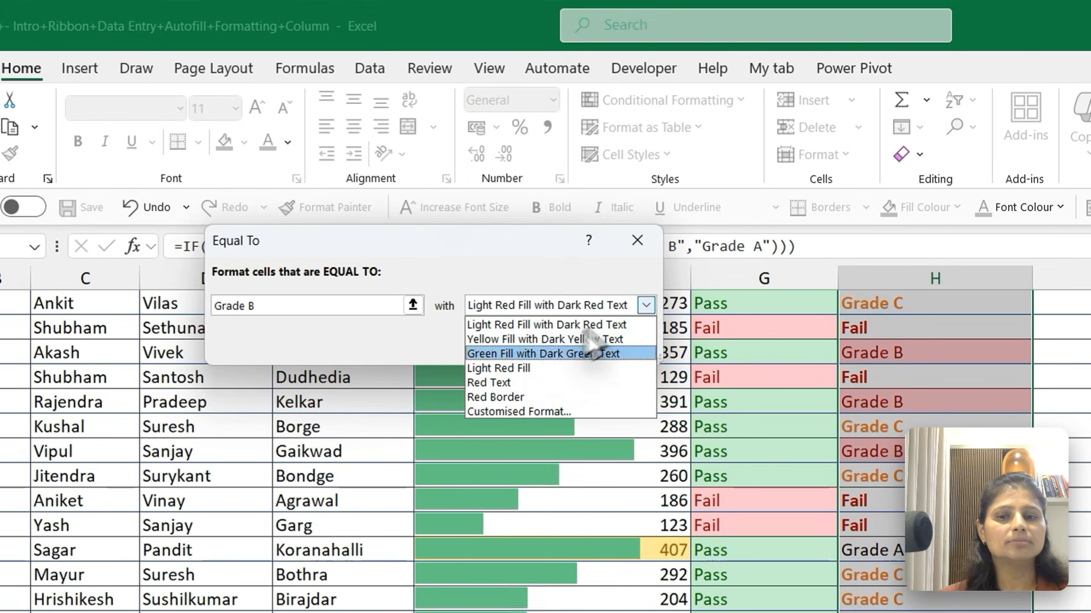
click(498, 410)
click(541, 237)
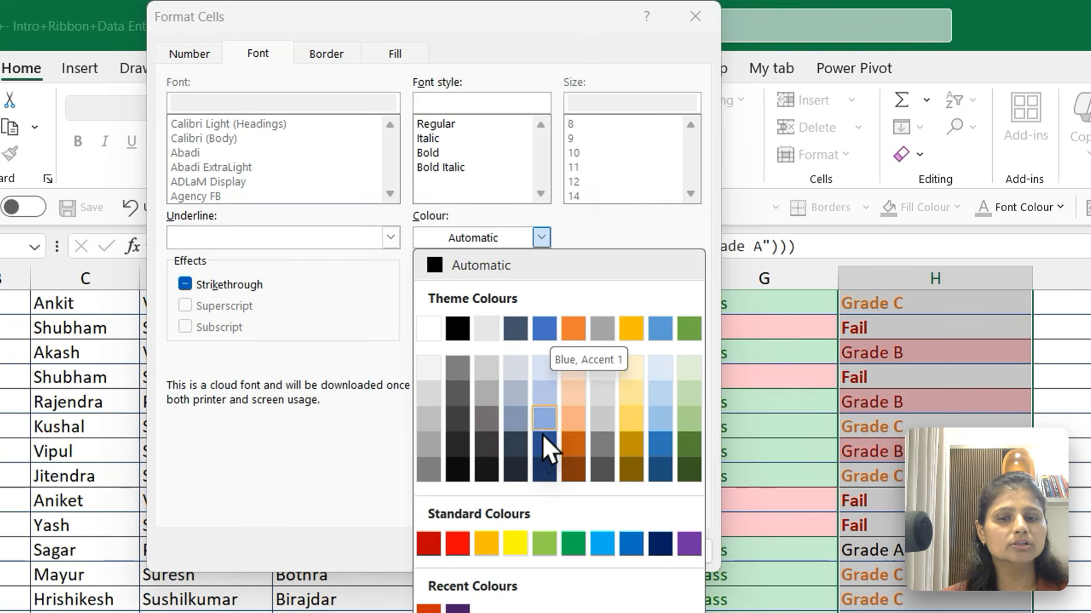
click(549, 325)
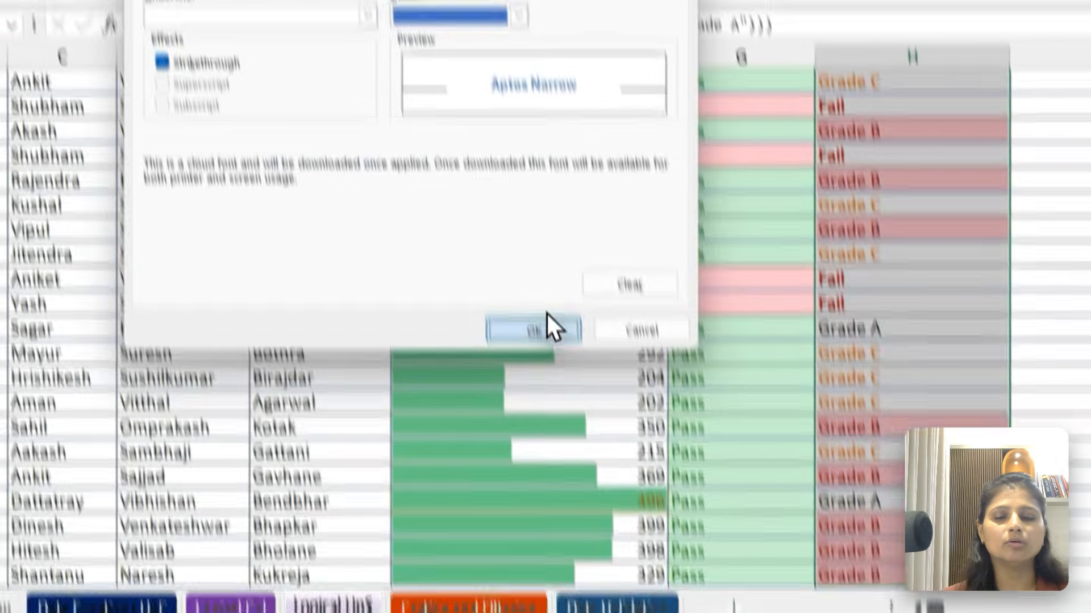
click(547, 314)
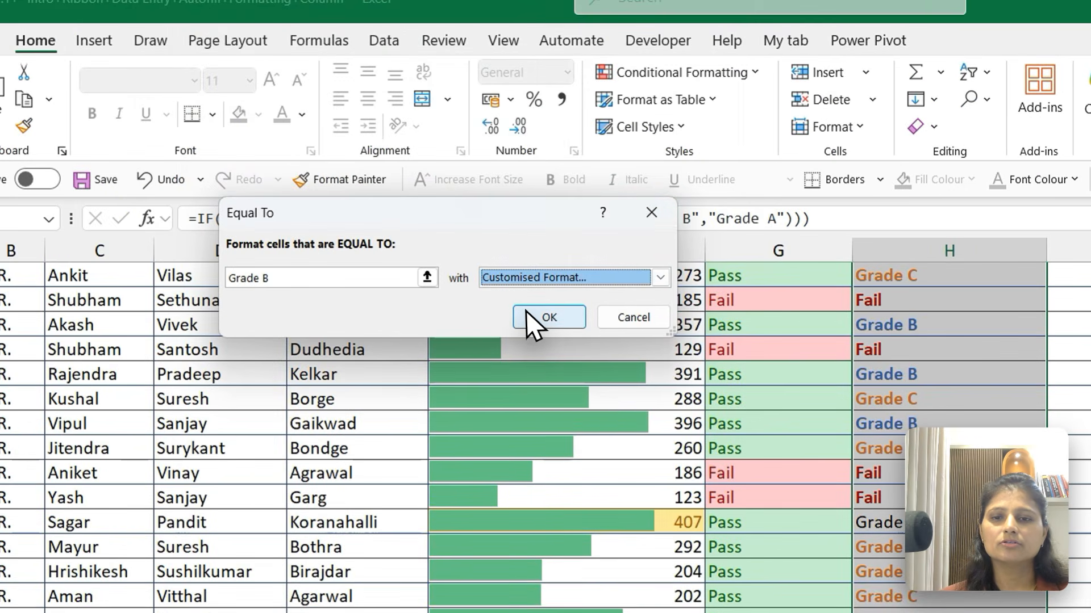
click(511, 122)
Step: Start an Equal To highlight rule for "Grade A" on the same Grade with Nested IF values
click(733, 73)
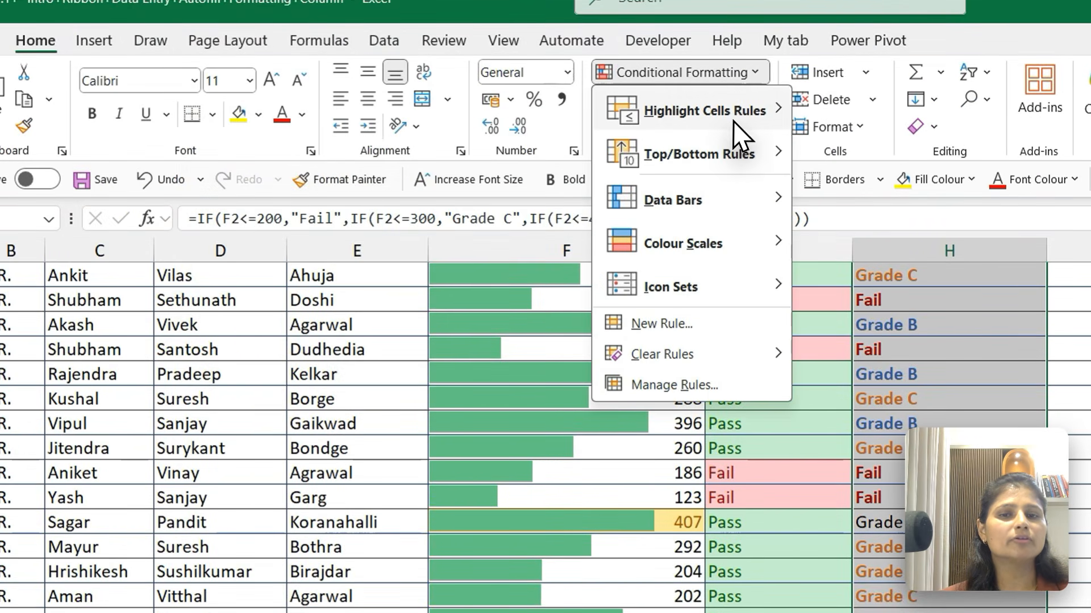
mouse_move(732, 121)
click(855, 233)
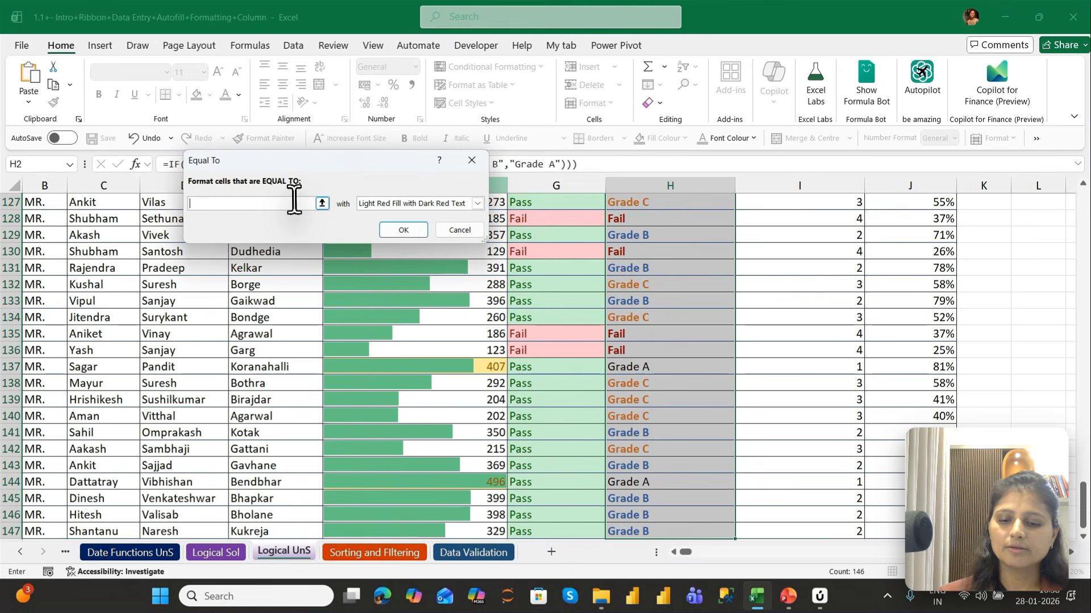
text(Grade A)
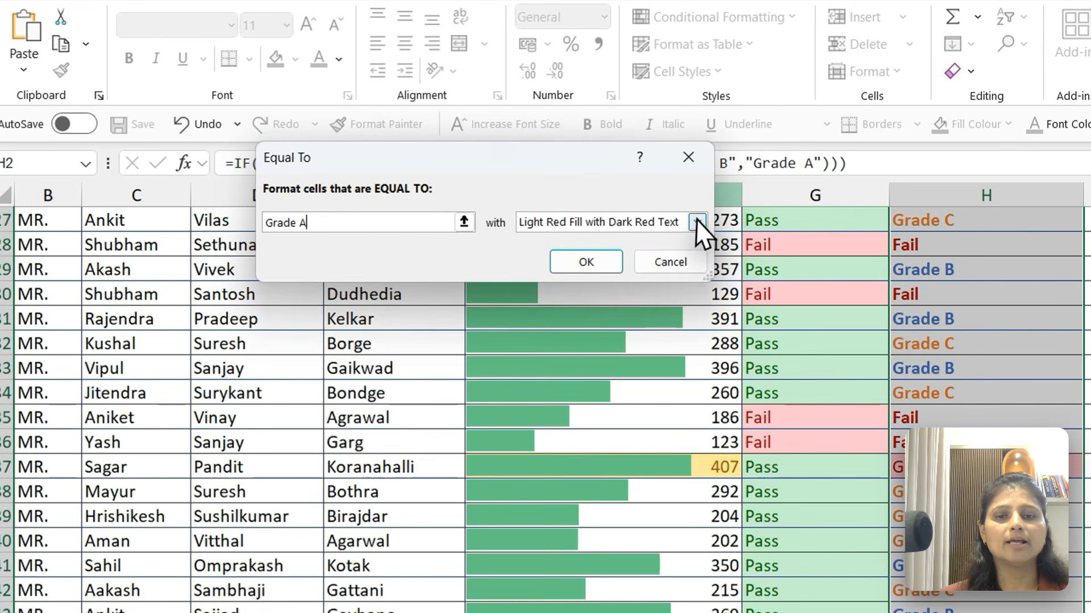
Step: Give the "Grade A" rule a customised format with a bold font in theme green, and apply it
click(678, 221)
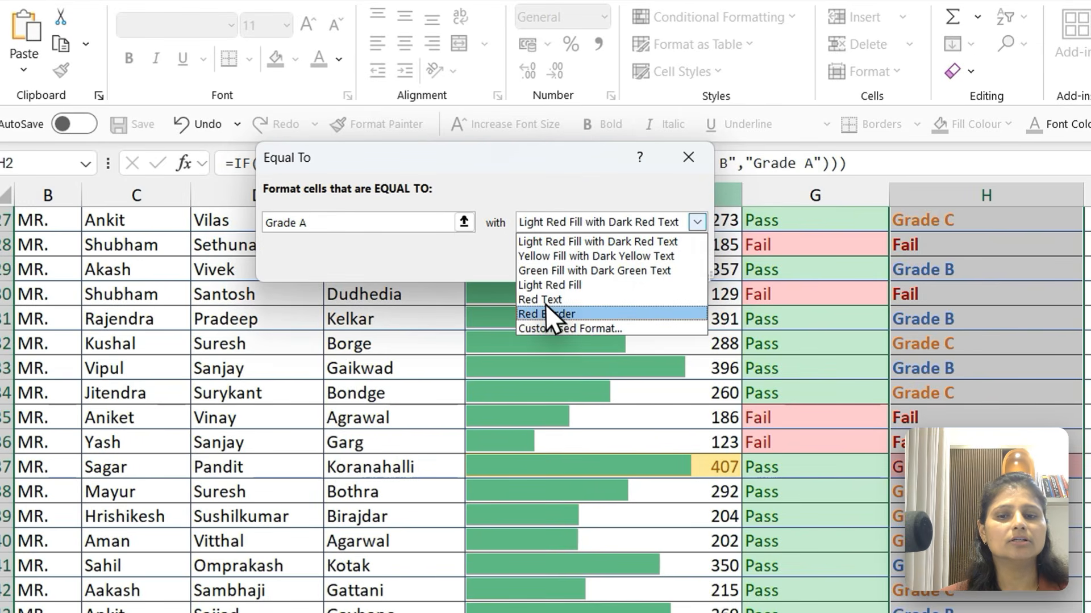
click(554, 328)
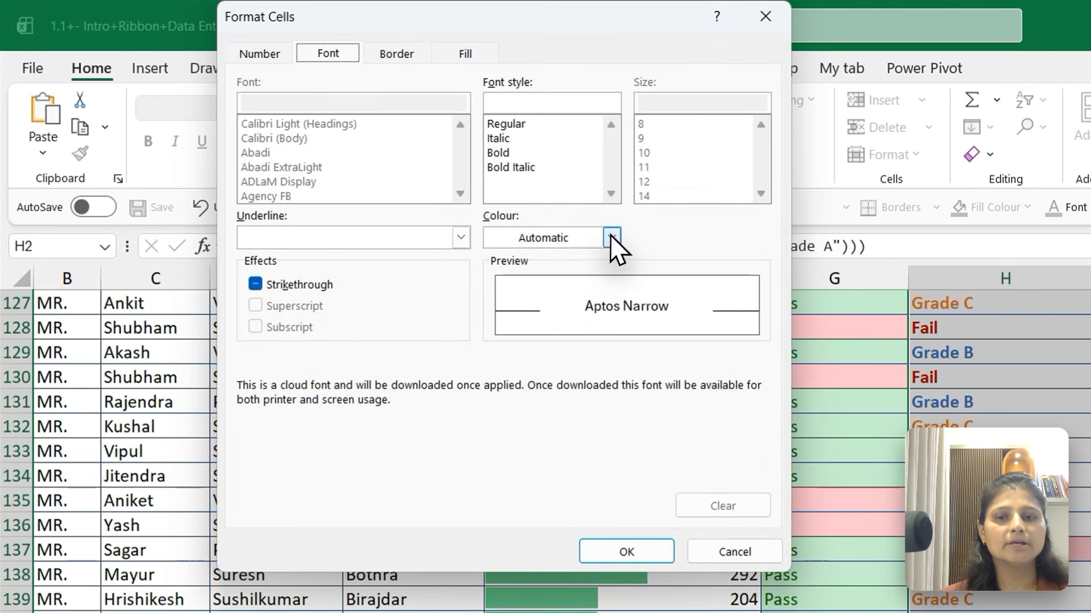
click(610, 237)
click(759, 328)
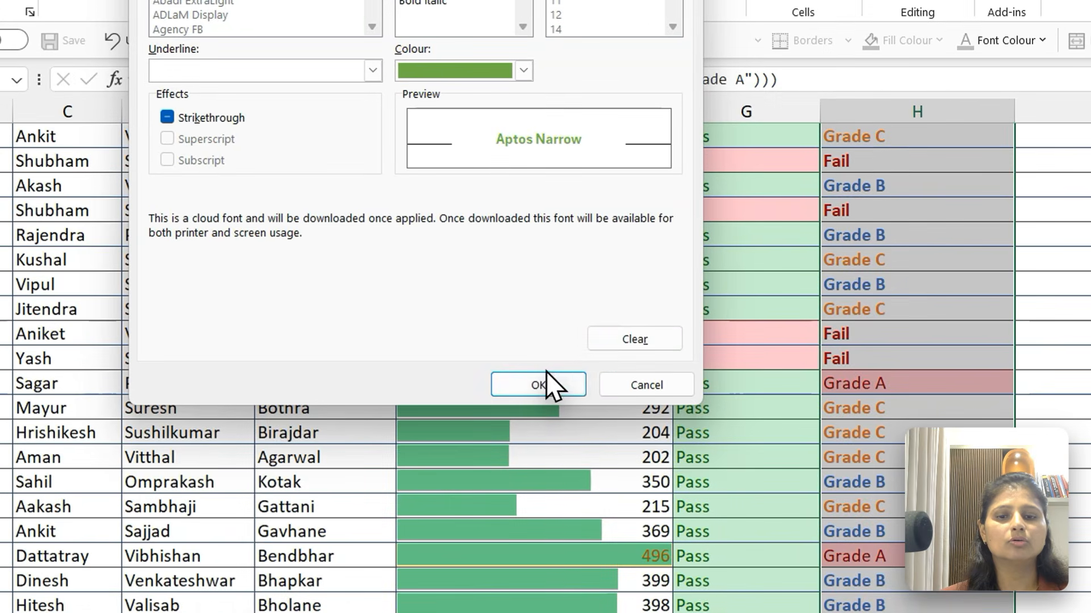
click(544, 393)
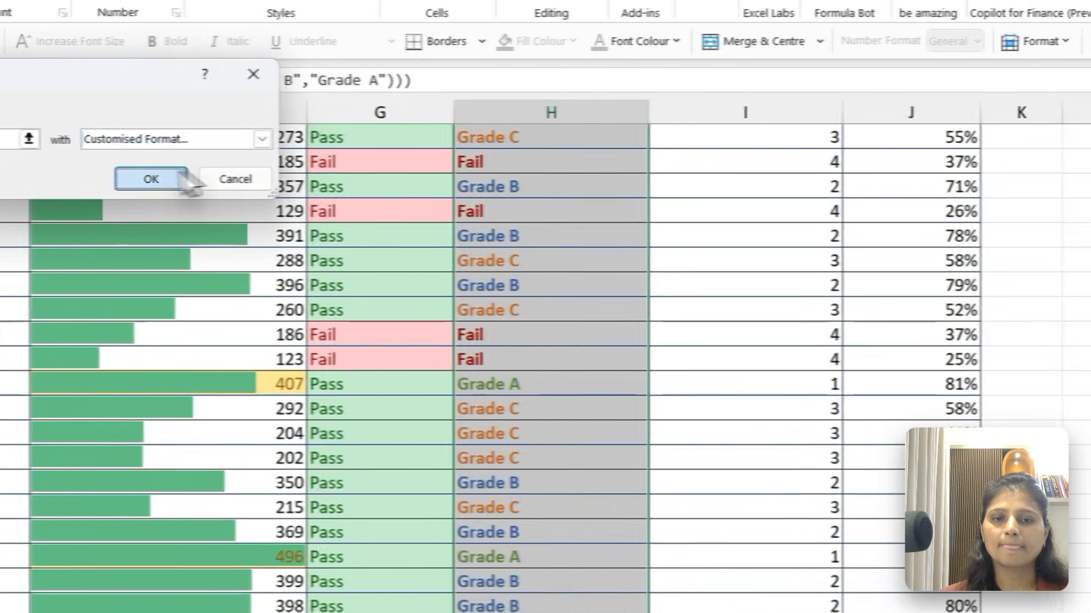
click(177, 173)
Step: Examine the grade font colours in the Grade with Nested IF column from the heading down to row 12
click(590, 378)
key(ctrl+Up)
key(Down)
key(Down)
key(Down)
key(Down)
key(Down)
key(Down)
key(Down)
key(Down)
key(Down)
key(Down)
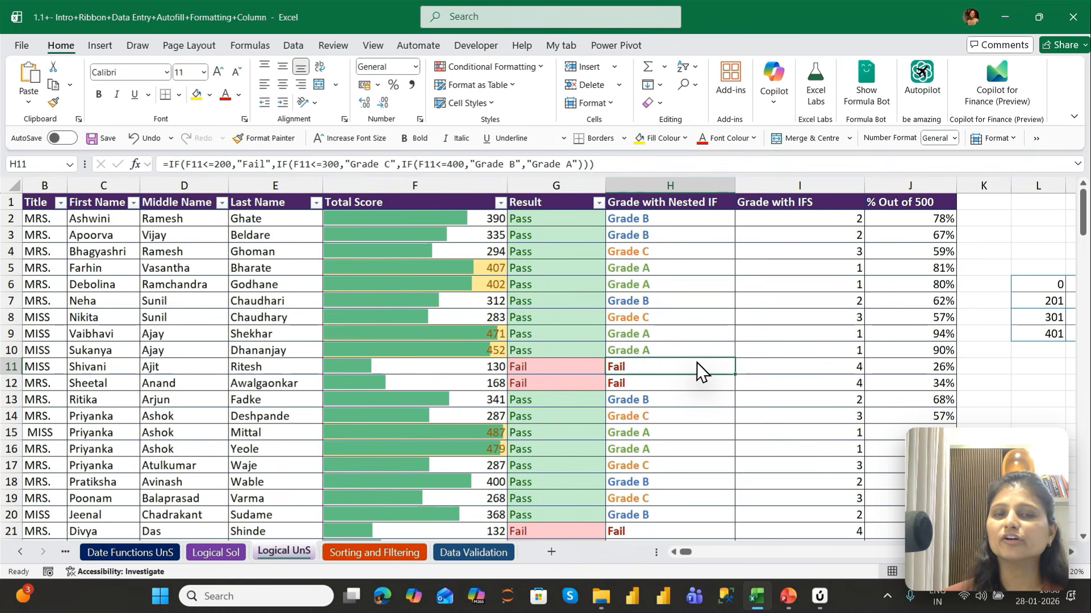
key(Down)
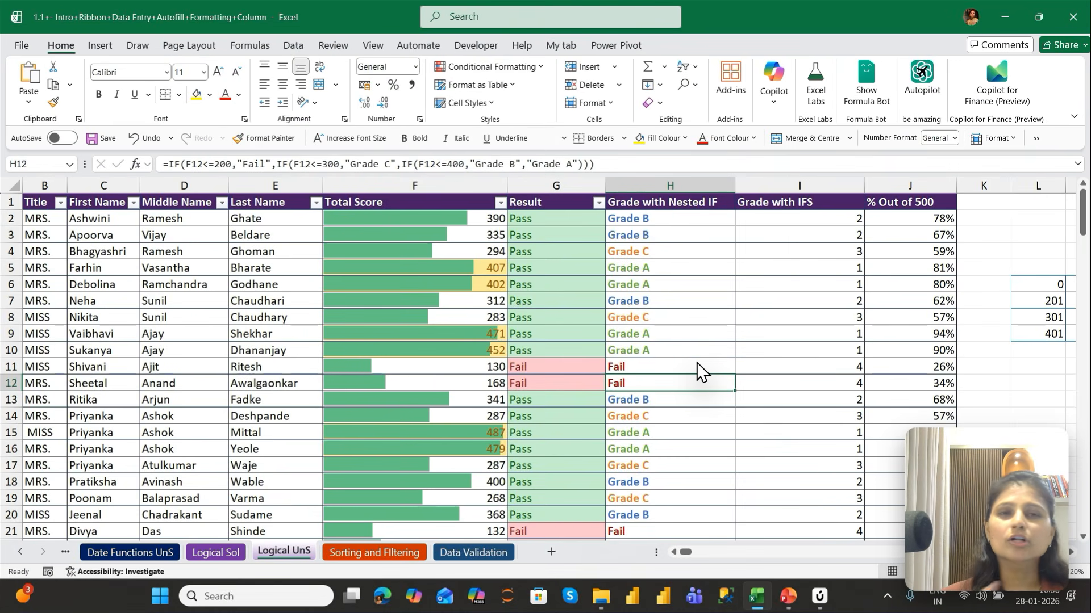
Step: Change the Total Score in F11 to 430, and check the grade and its colour in H11
key(Left)
key(Left)
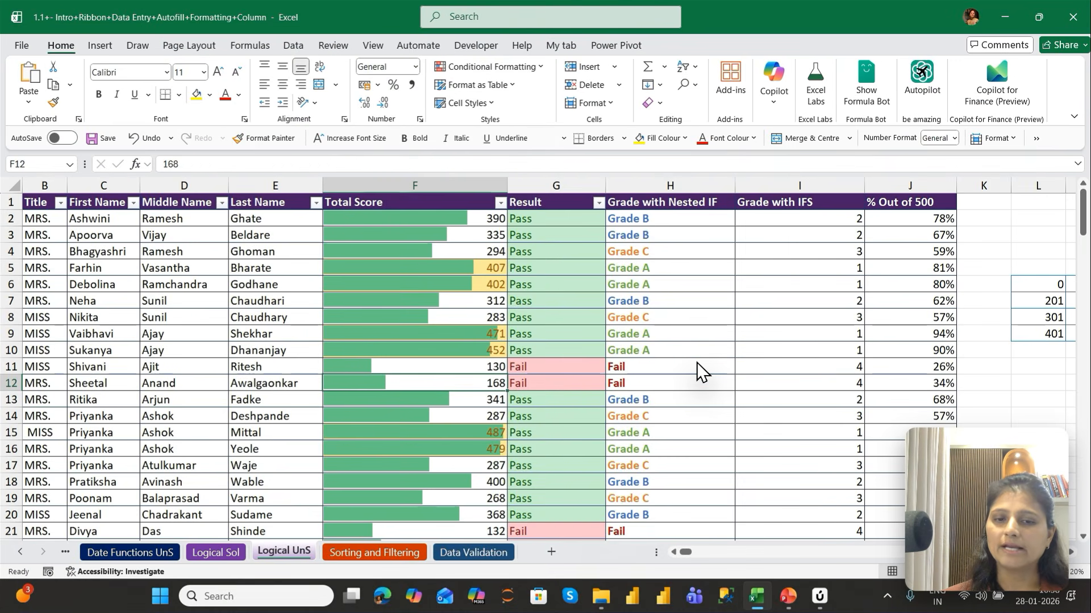
key(Up)
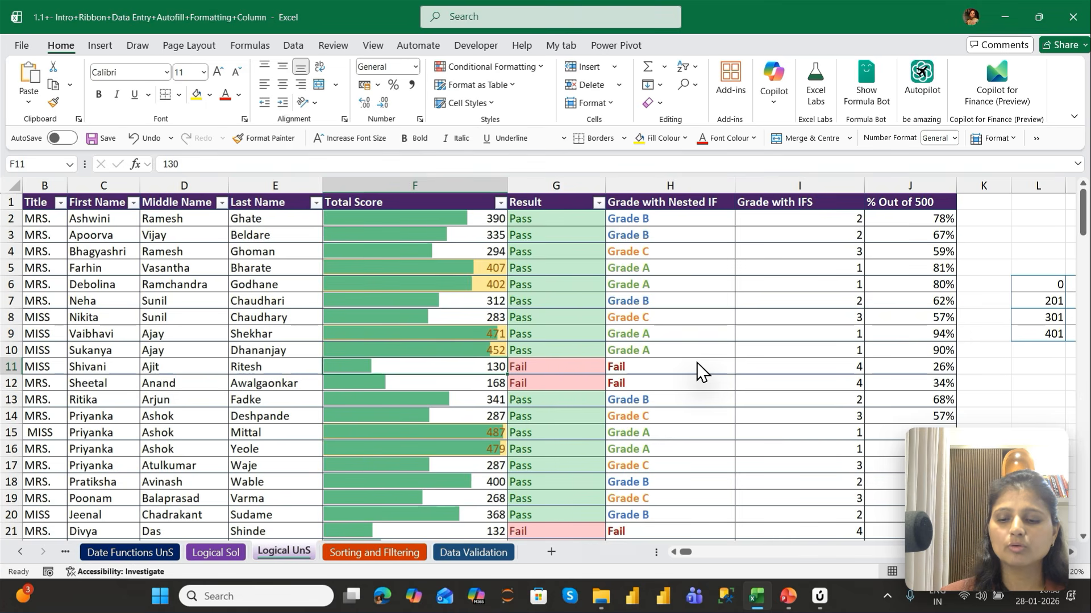
text(430)
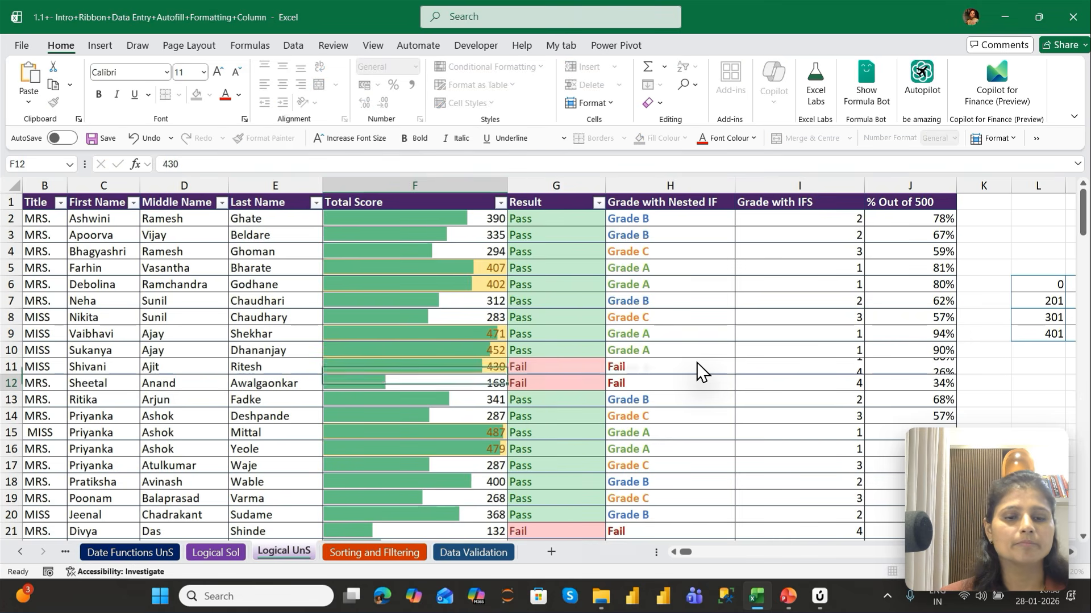
key(ctrl+Return)
click(700, 370)
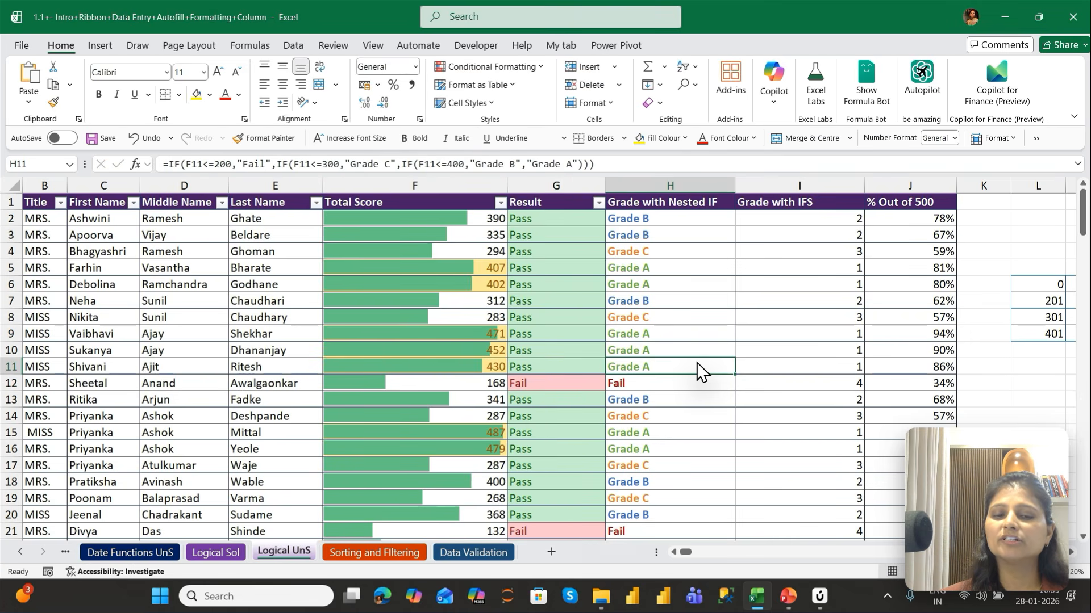
Step: Undo the last Total Score change in F11
key(Left)
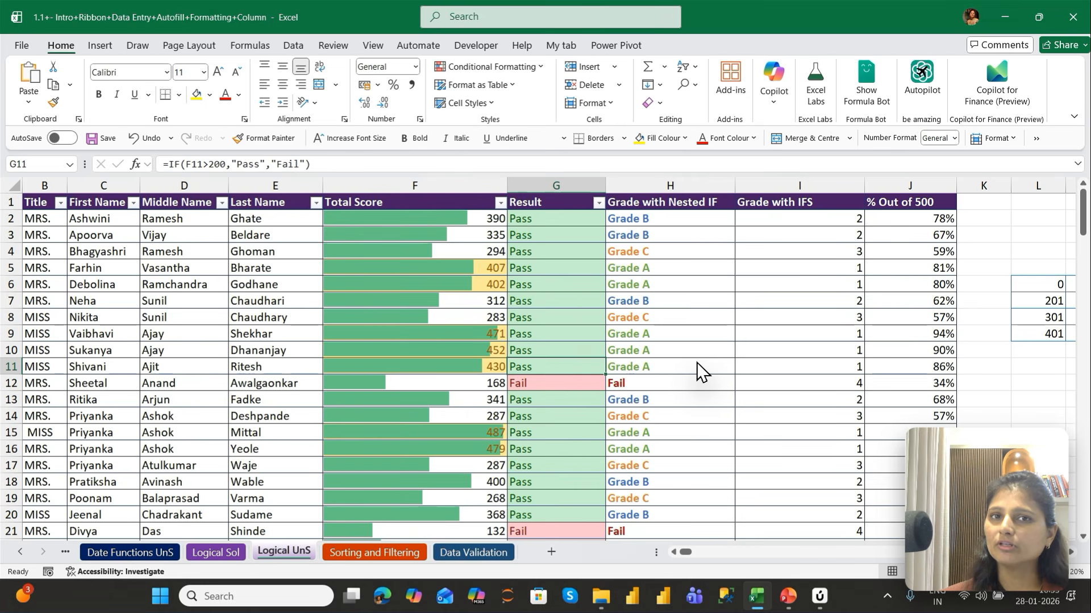
click(700, 370)
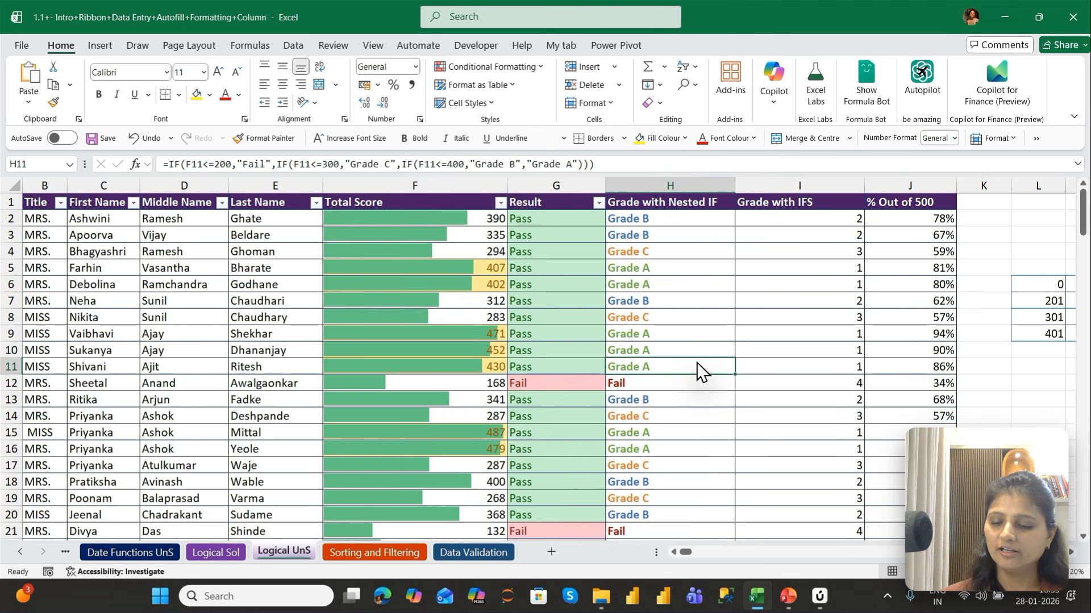
key(ctrl+z)
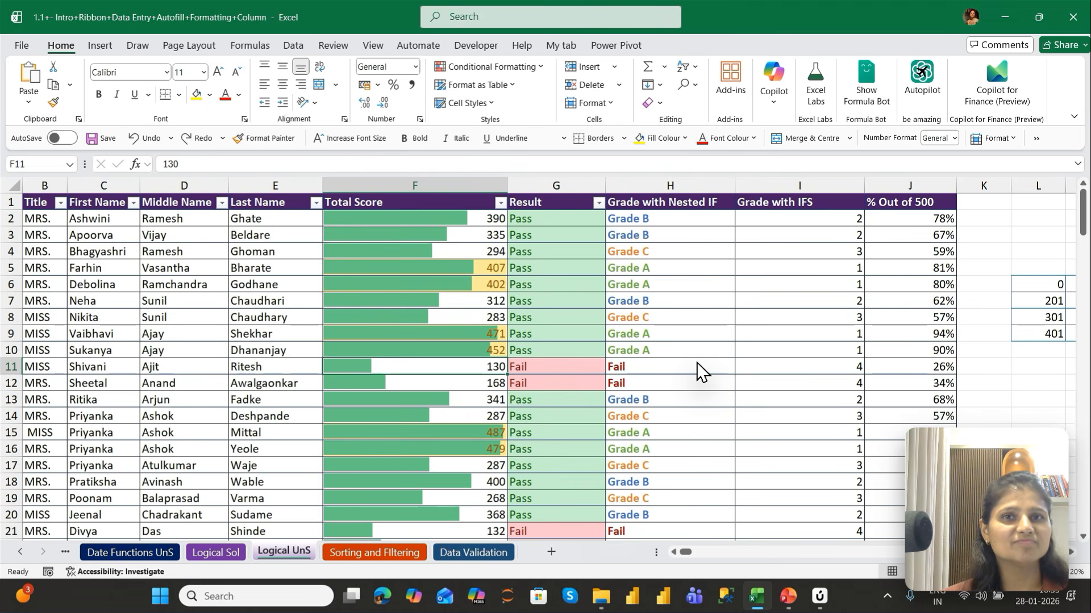
Step: Examine the grade font colours in the first rows of the Grade with Nested IF column
key(Up)
key(Right)
key(Right)
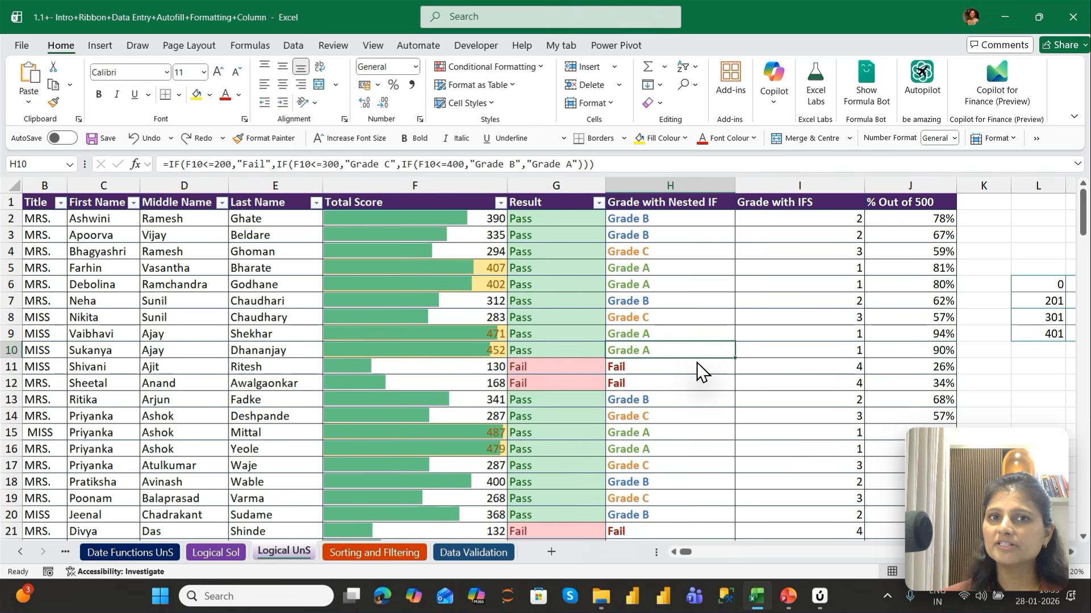
key(ctrl+Up)
key(Down)
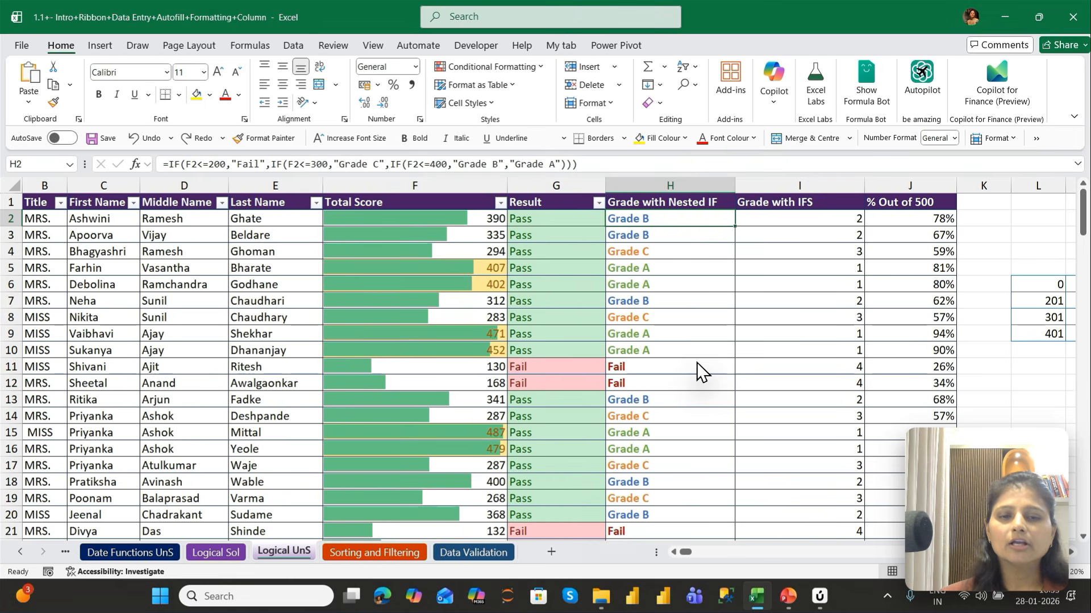
key(Down)
key(Down)
key(Down)
key(Down)
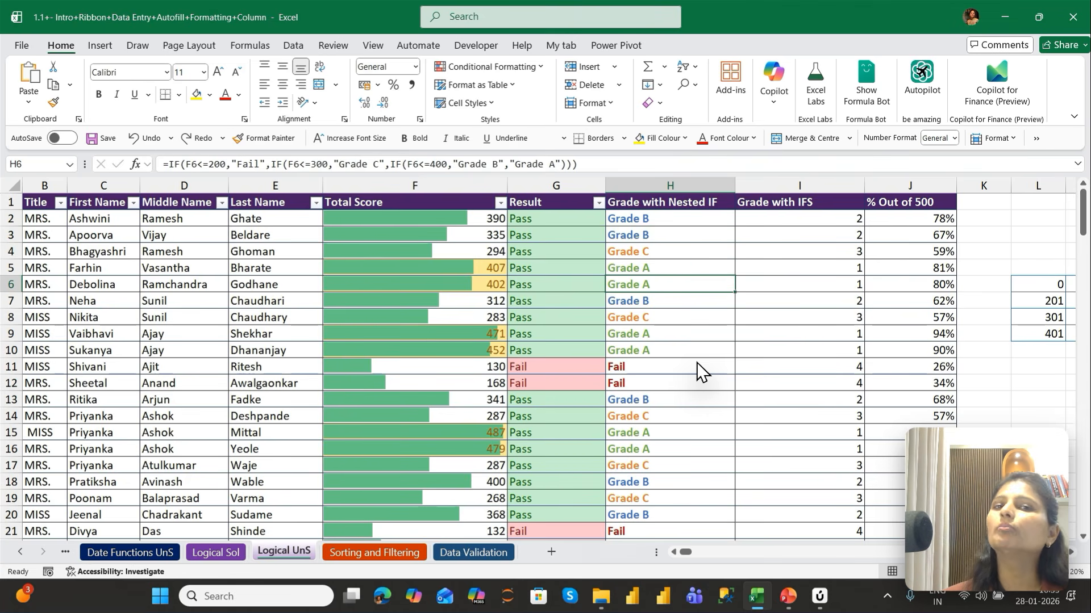
Step: Open the Conditional Formatting Rules Manager for all the Grade with Nested IF values, from H2 to the last row
key(ctrl+Up)
key(Down)
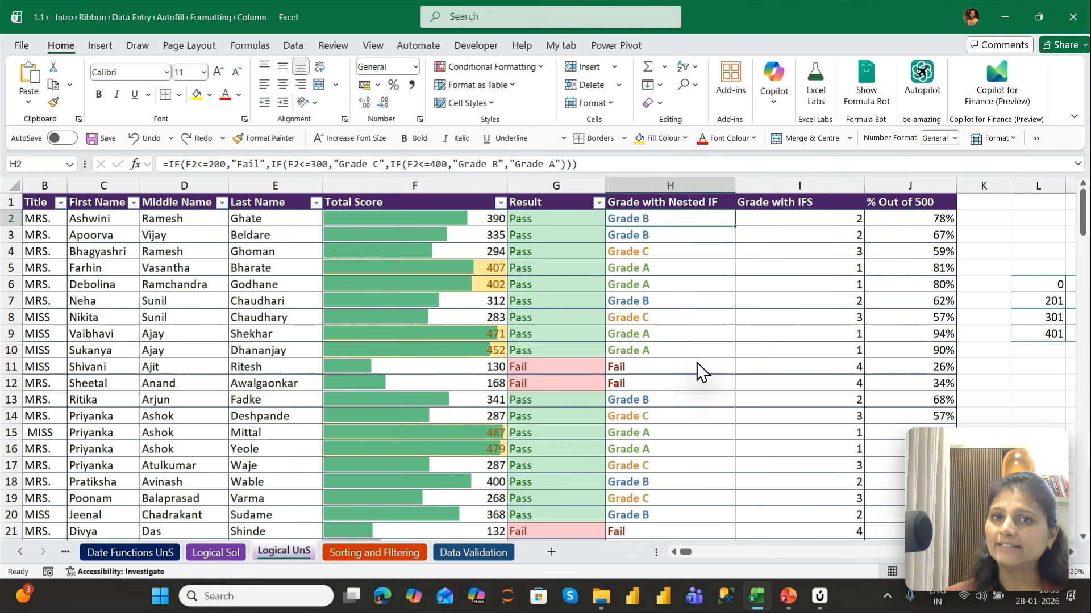
key(ctrl+shift+Down)
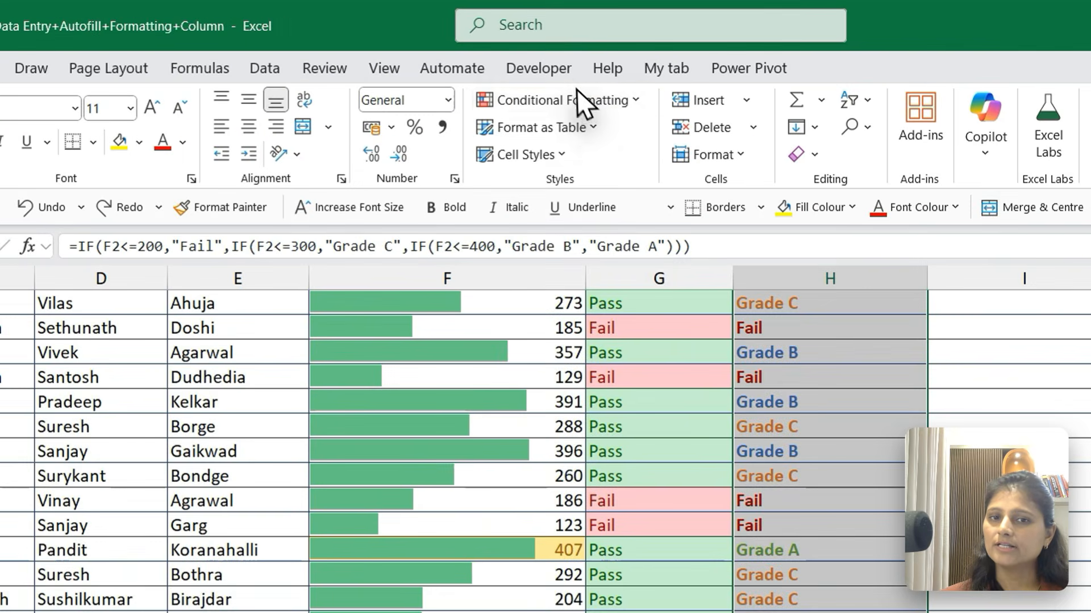
click(498, 67)
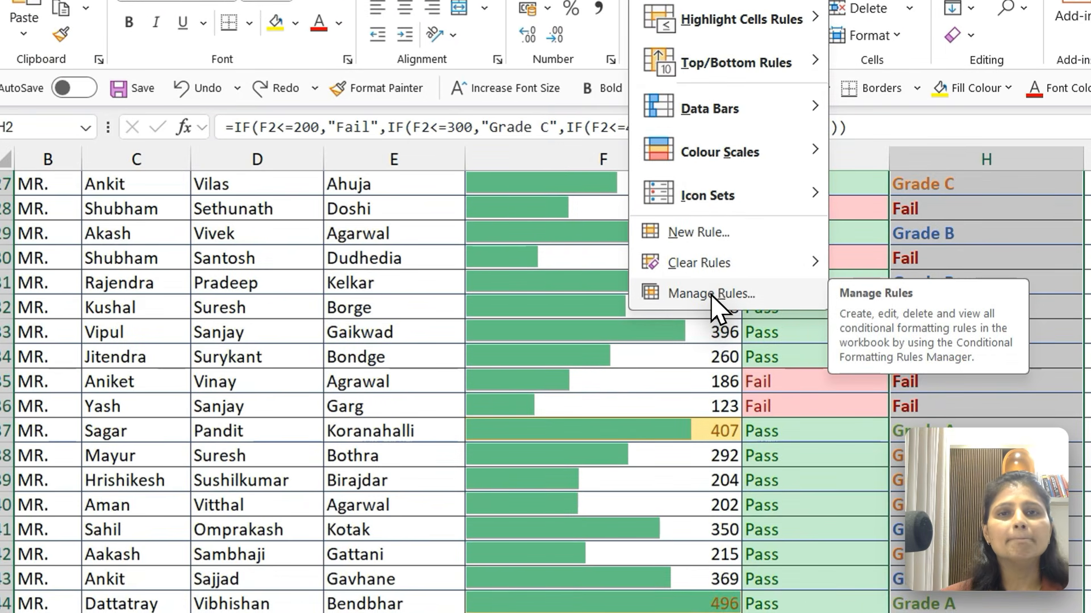
click(710, 294)
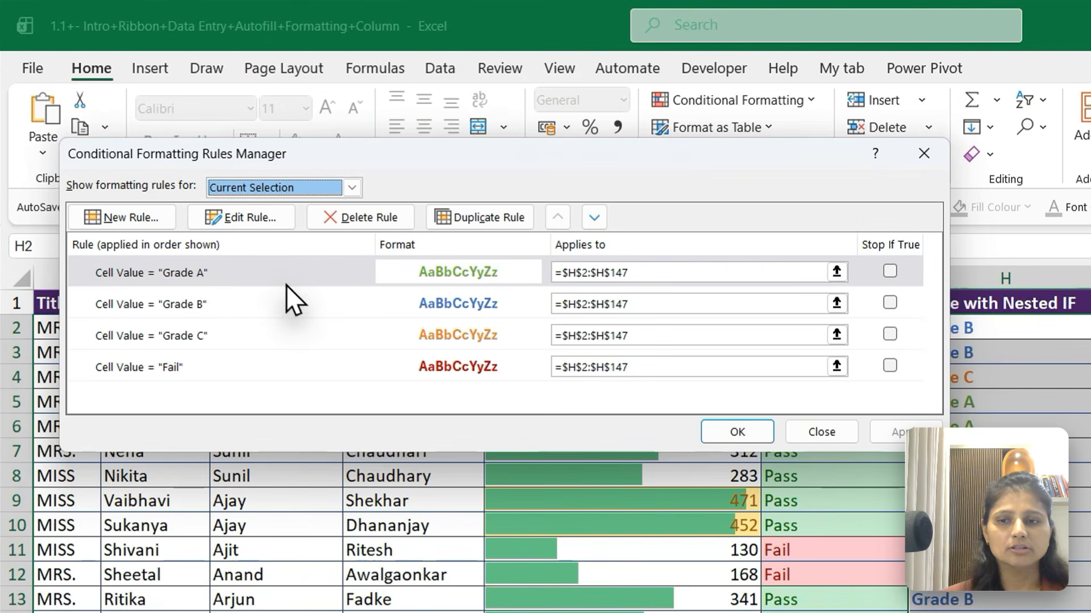
Step: Edit the "Grade A" rule to use a darker theme green font colour, and apply it
click(282, 278)
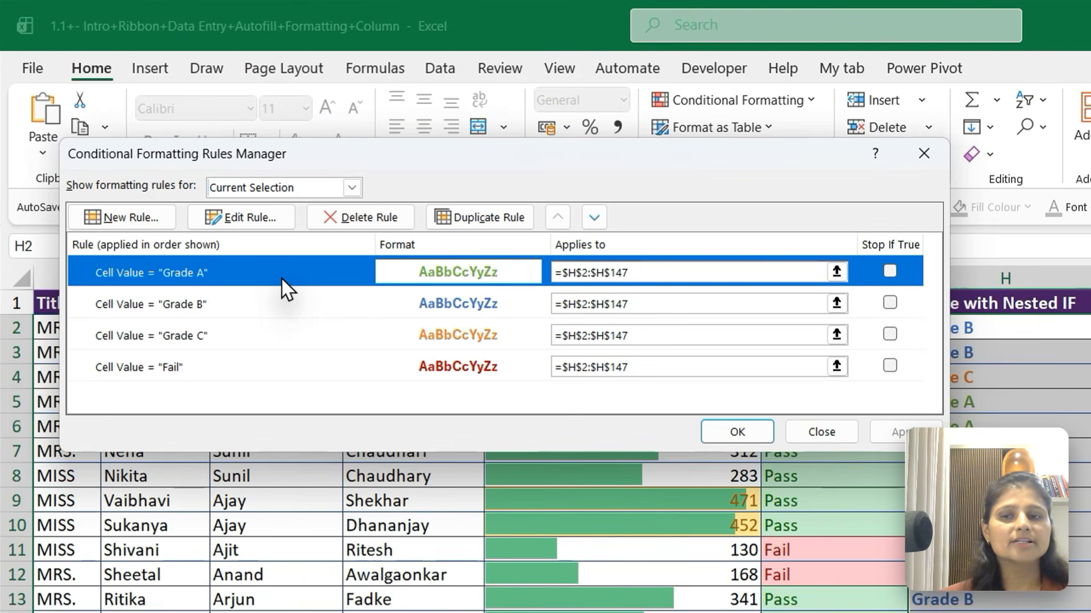
click(258, 222)
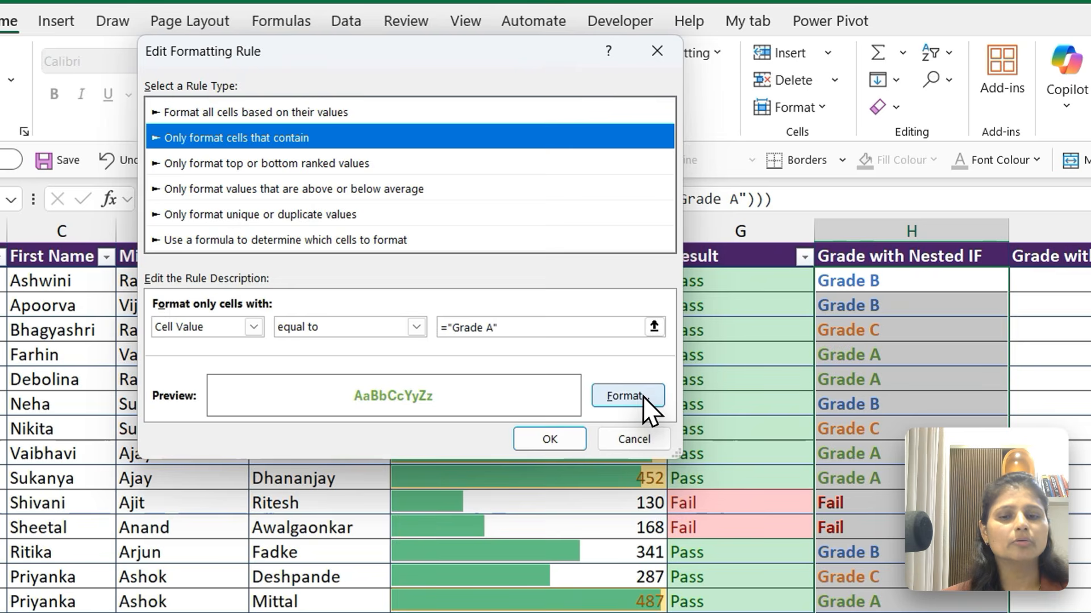
click(621, 391)
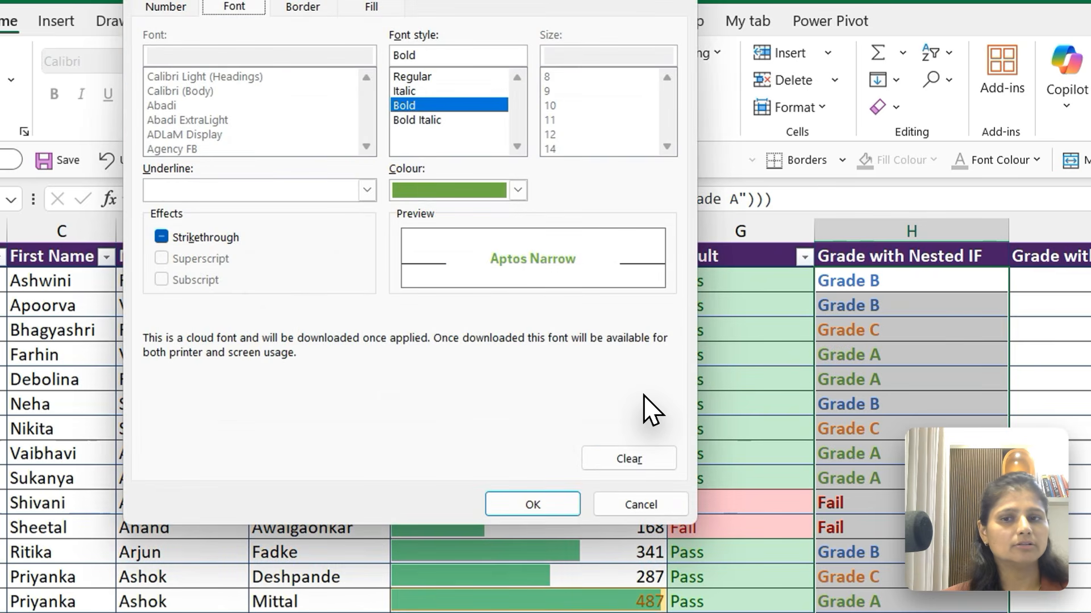
click(518, 190)
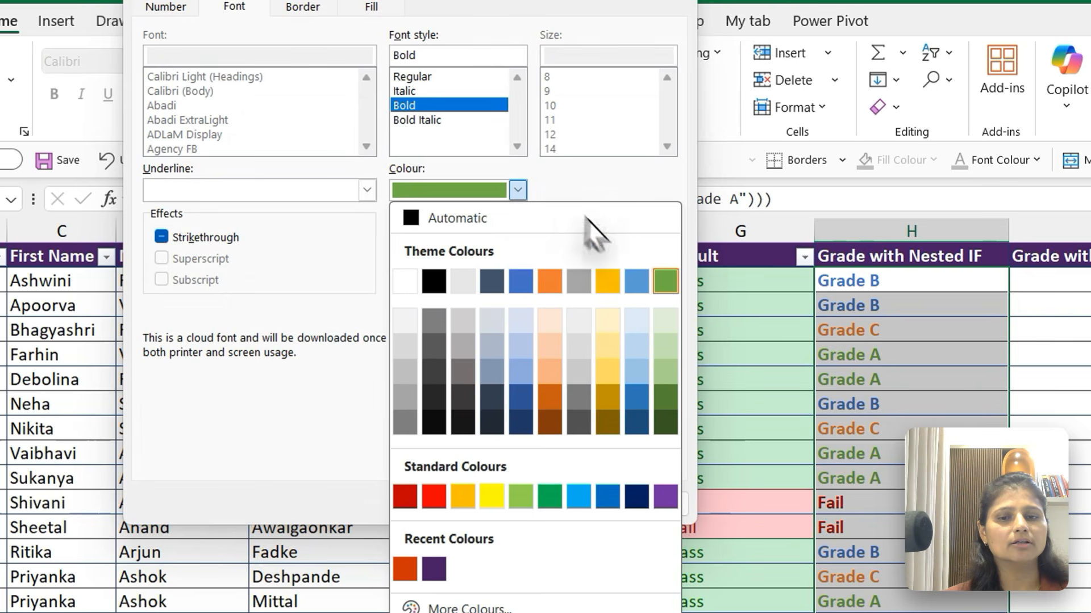
click(664, 397)
click(538, 542)
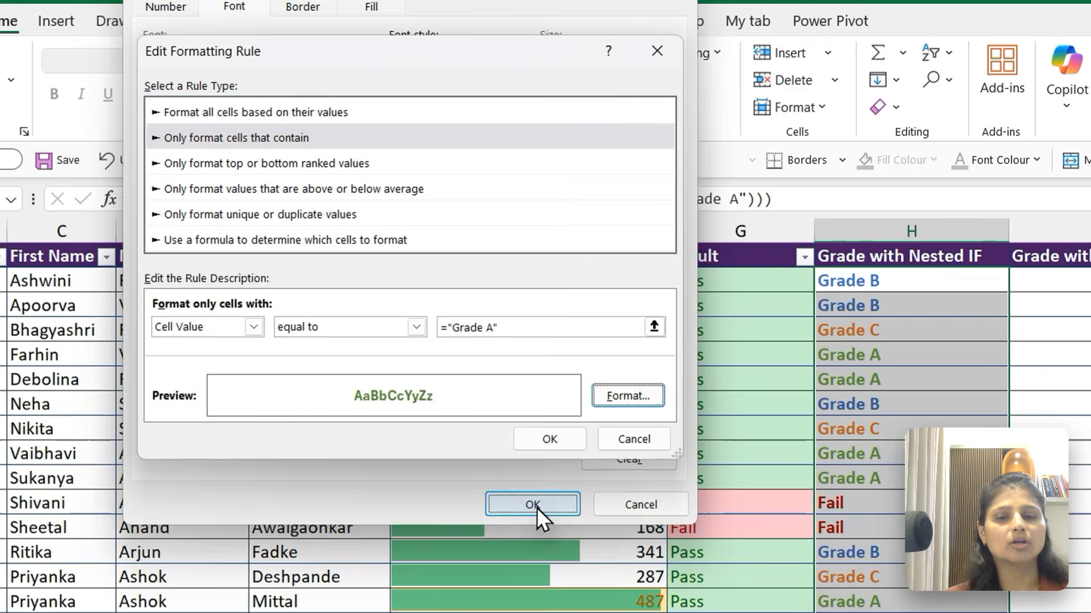
click(557, 446)
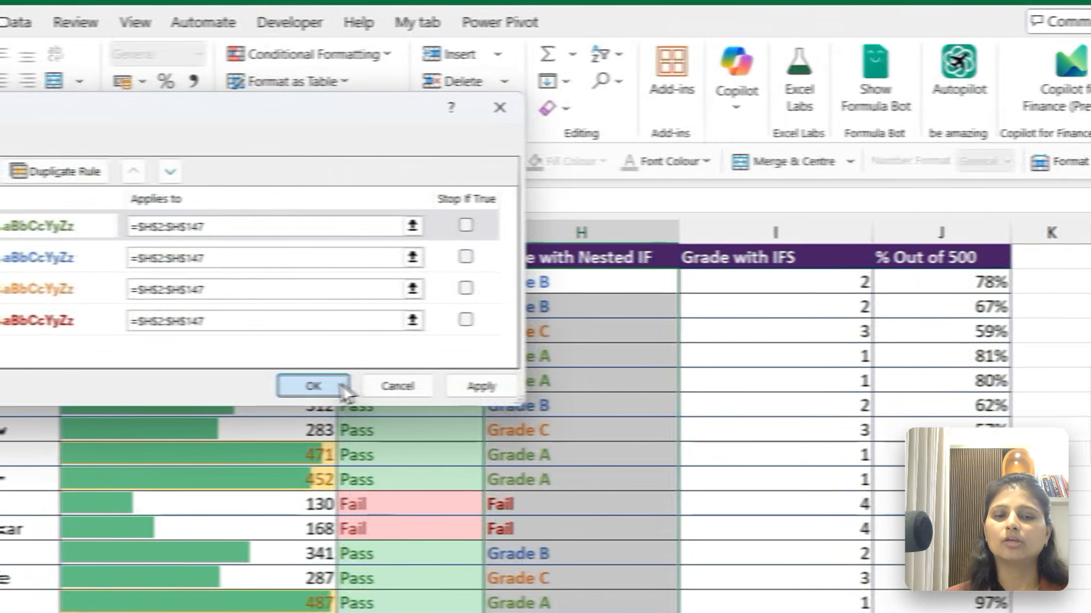
click(657, 384)
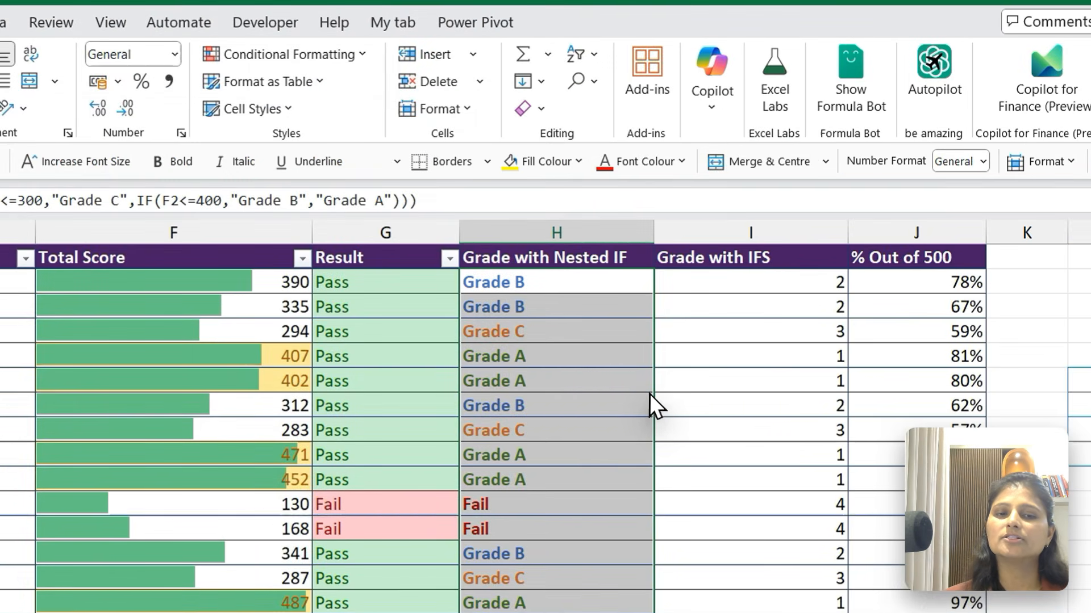
Step: Examine the Grade A font colour in the Grade with Nested IF column down to row 9
key(Down)
key(Down)
key(Down)
key(Down)
key(Down)
key(Down)
key(Down)
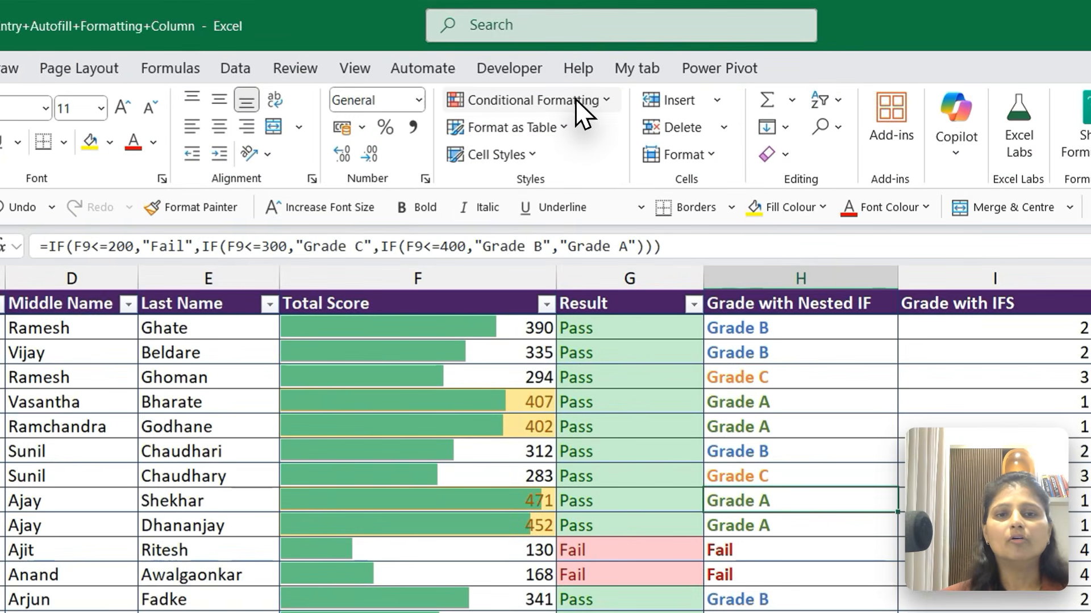
Step: Look through the Clear Rules and Highlight Cells Rules options of Conditional Formatting without applying any
click(518, 66)
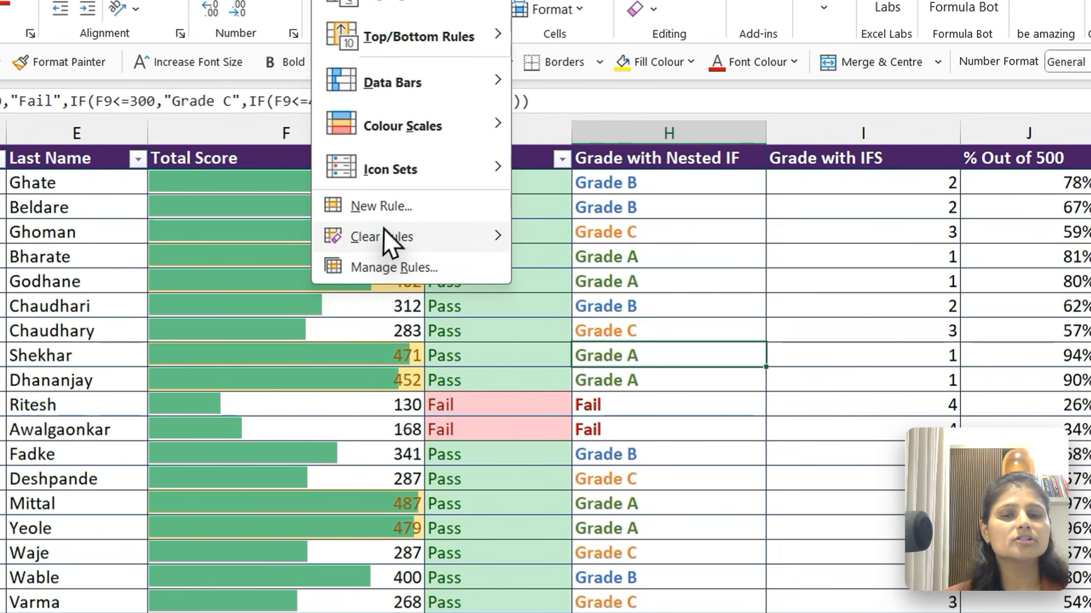
mouse_move(386, 237)
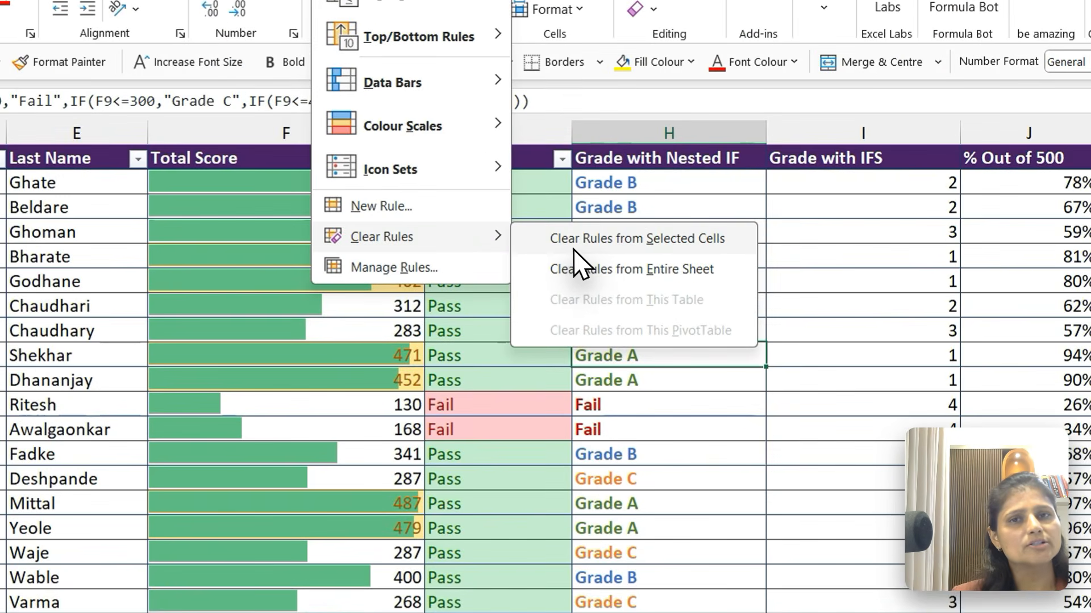
click(591, 468)
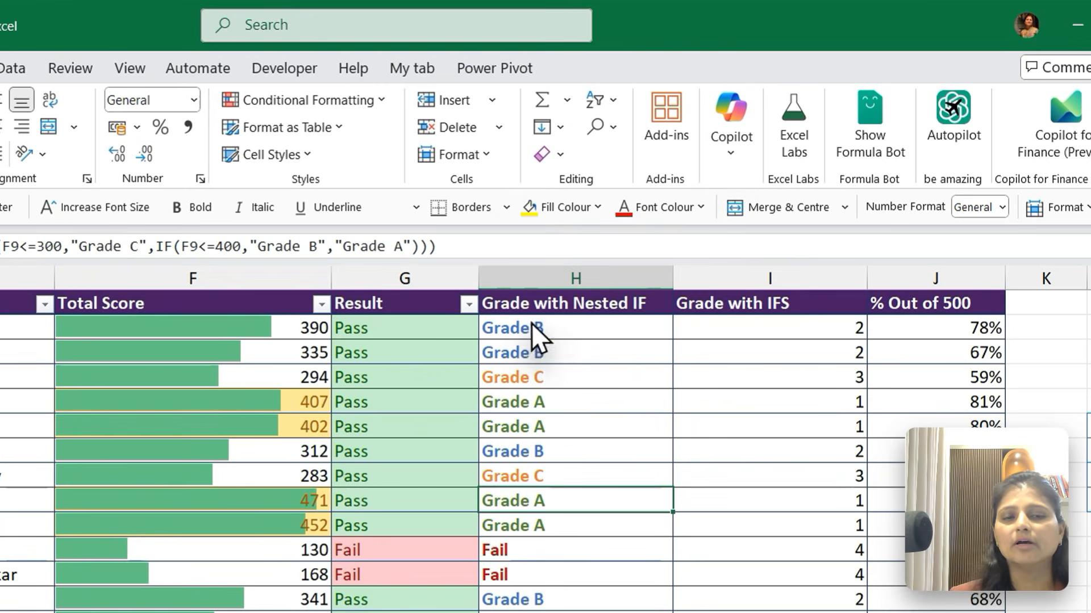
click(526, 327)
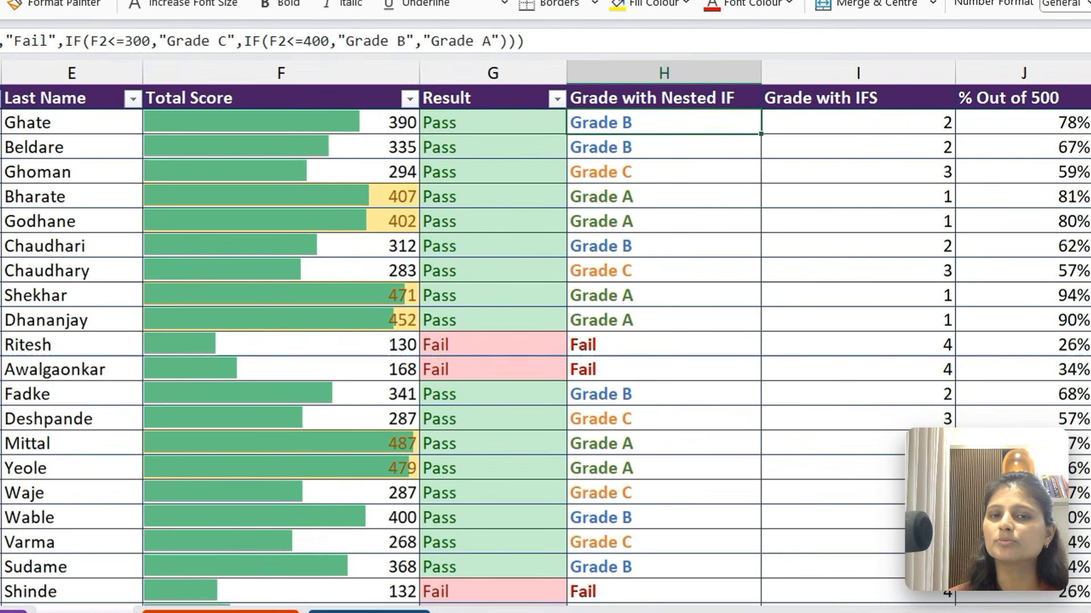
click(300, 100)
mouse_move(507, 92)
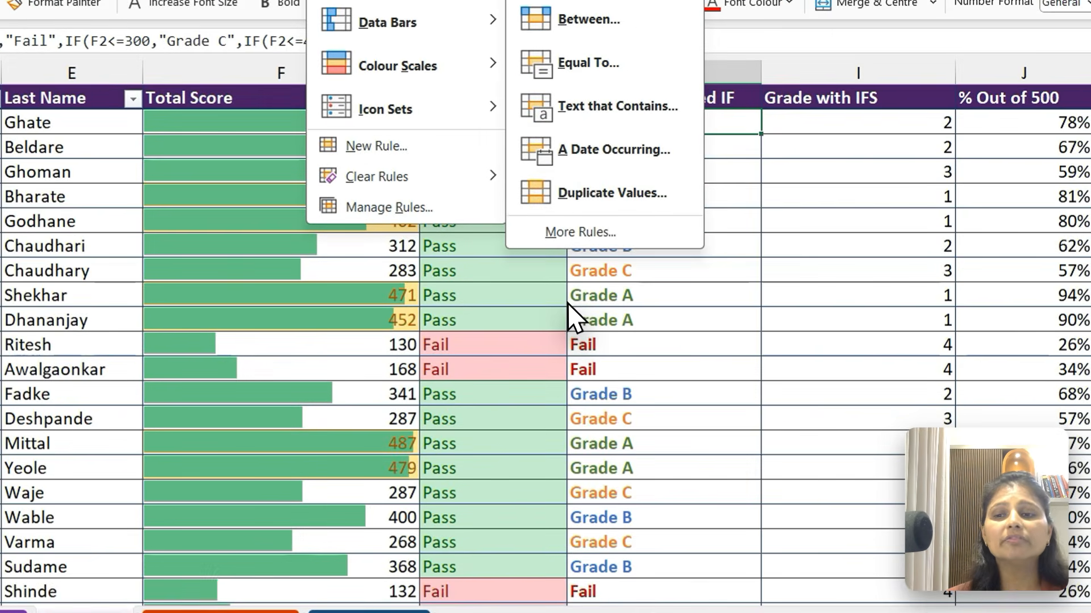
key(Escape)
key(Escape)
Step: Highlight duplicate values in the Code column, from A2 down, with light red fill and dark red text
click(138, 329)
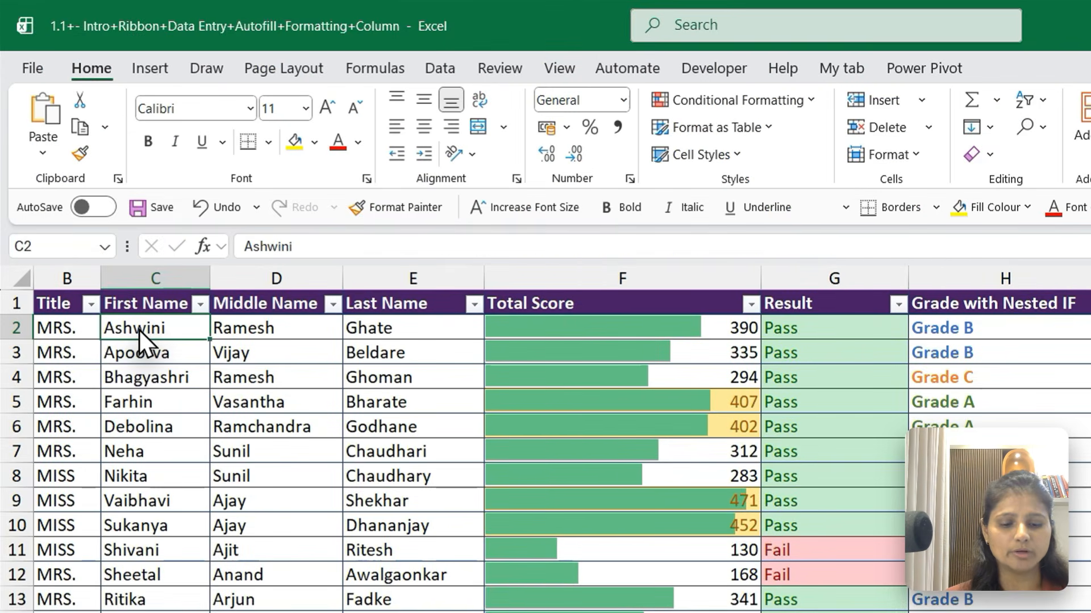
key(ctrl+Left)
key(ctrl+shift+Down)
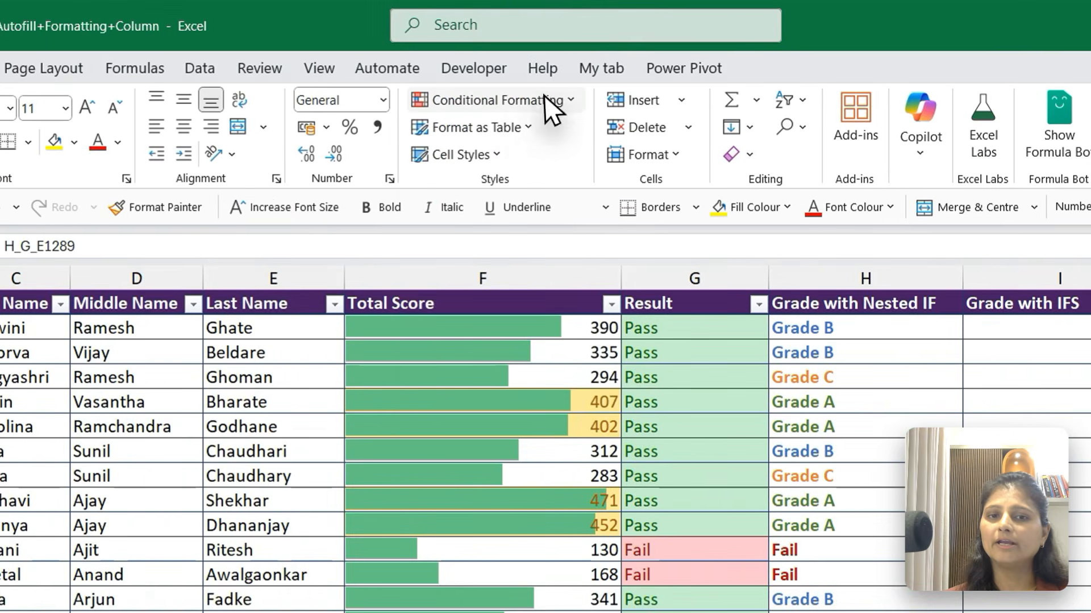
click(795, 103)
mouse_move(521, 227)
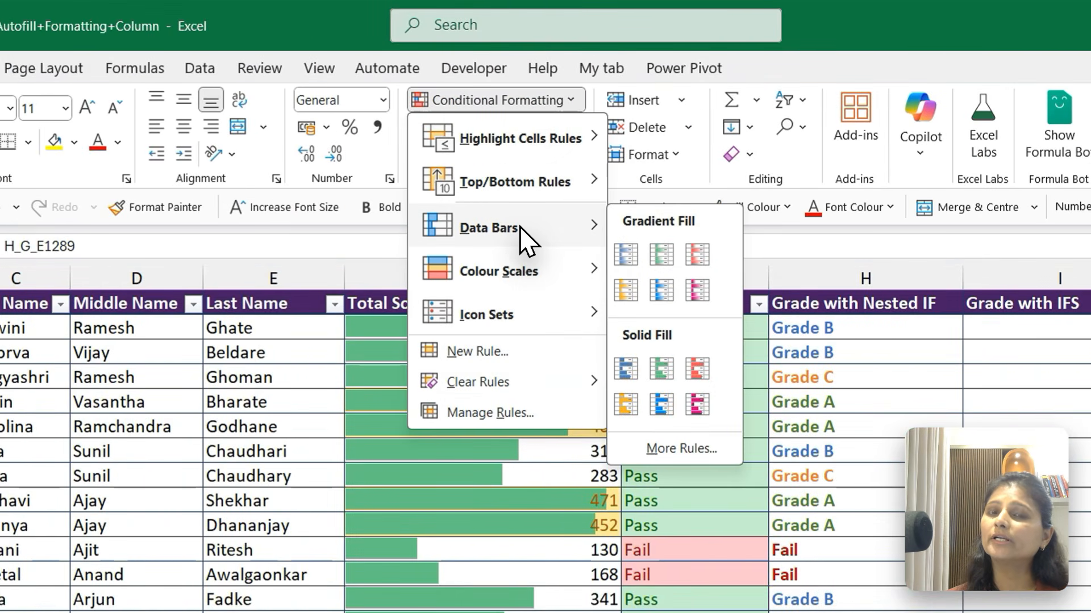
mouse_move(526, 133)
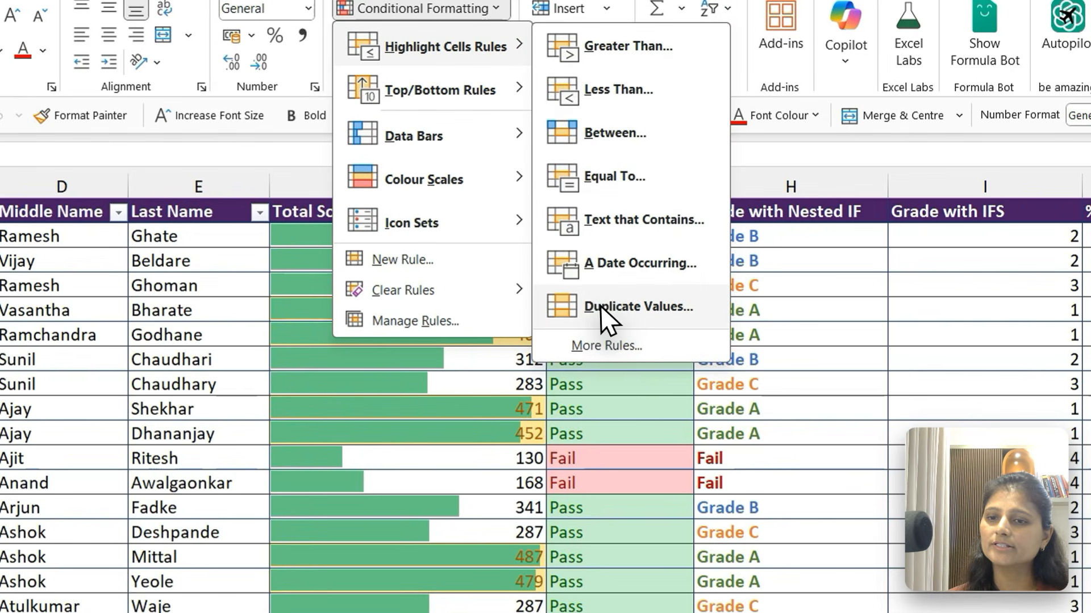
click(601, 306)
click(500, 292)
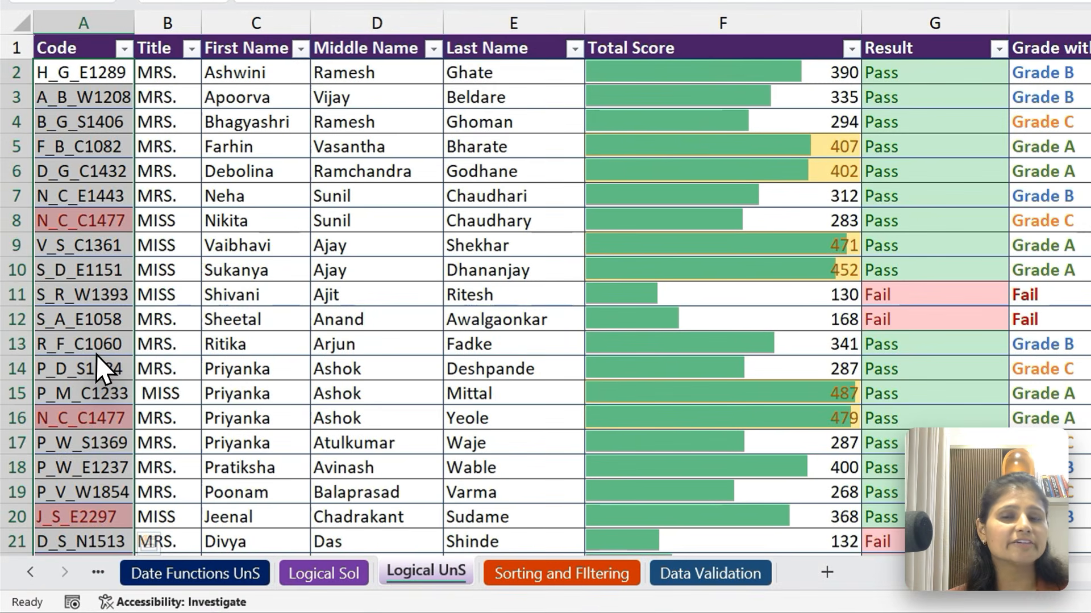
Step: Examine the Code column down to its last row for highlighted duplicate codes, and return to the heading
click(96, 410)
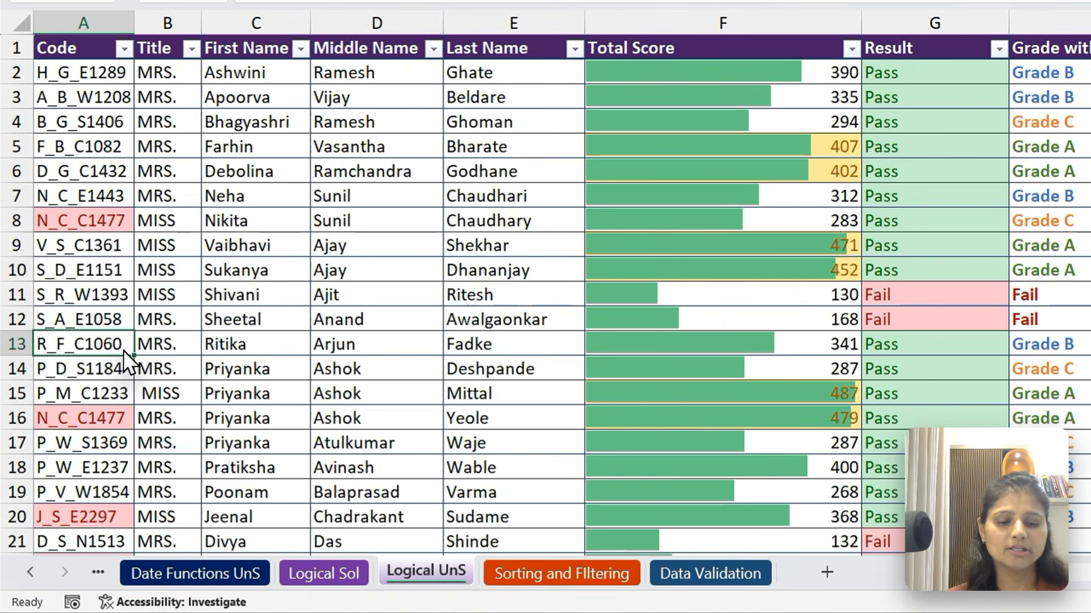
key(Down)
key(Down)
key(Down)
key(Down)
key(Down)
key(Down)
key(Down)
key(Down)
key(Down)
key(Down)
key(Down)
key(Down)
key(Down)
key(Down)
key(Down)
key(Down)
key(Down)
key(Down)
key(Down)
key(Down)
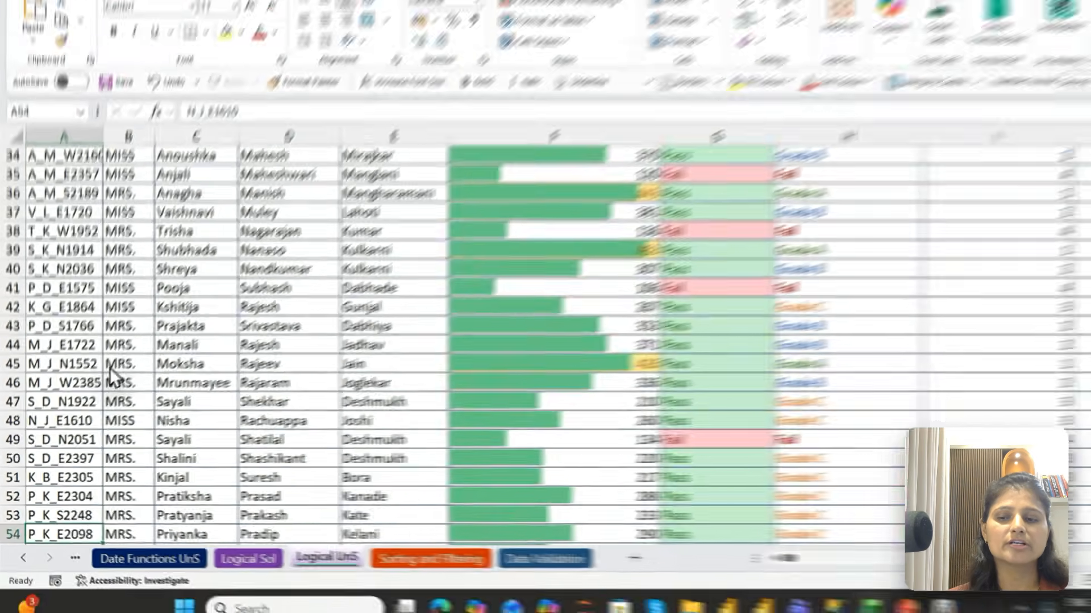
key(ctrl+Down)
key(ctrl+Up)
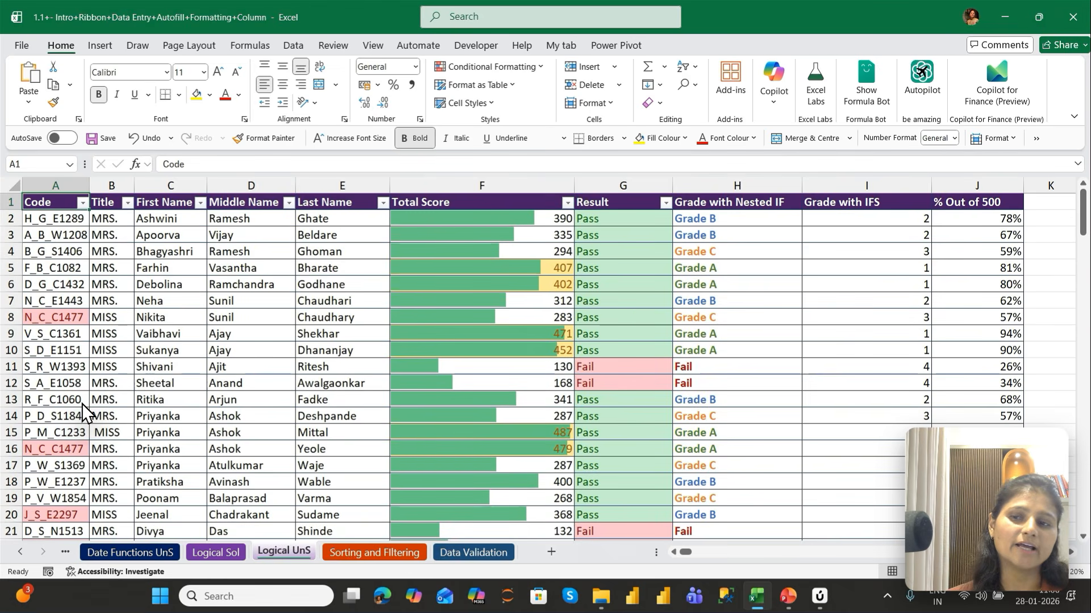
Step: Apply the four-circle traffic light icon set with green, yellow, red and black to the Grade with IFS values from I2 down
key(ctrl+Right)
key(Down)
key(Right)
key(Right)
key(Right)
key(Right)
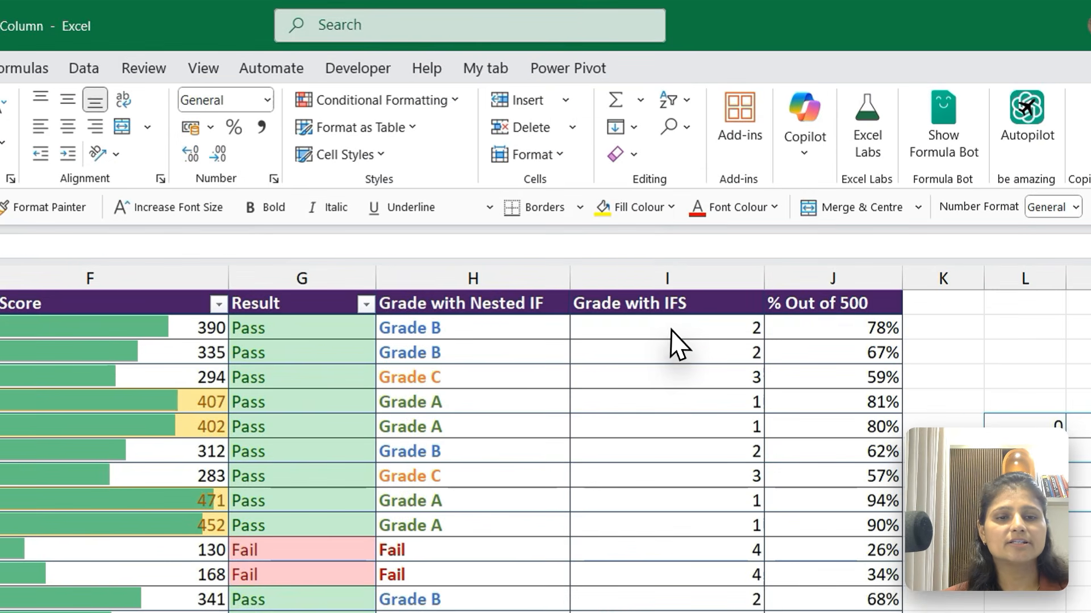
click(676, 220)
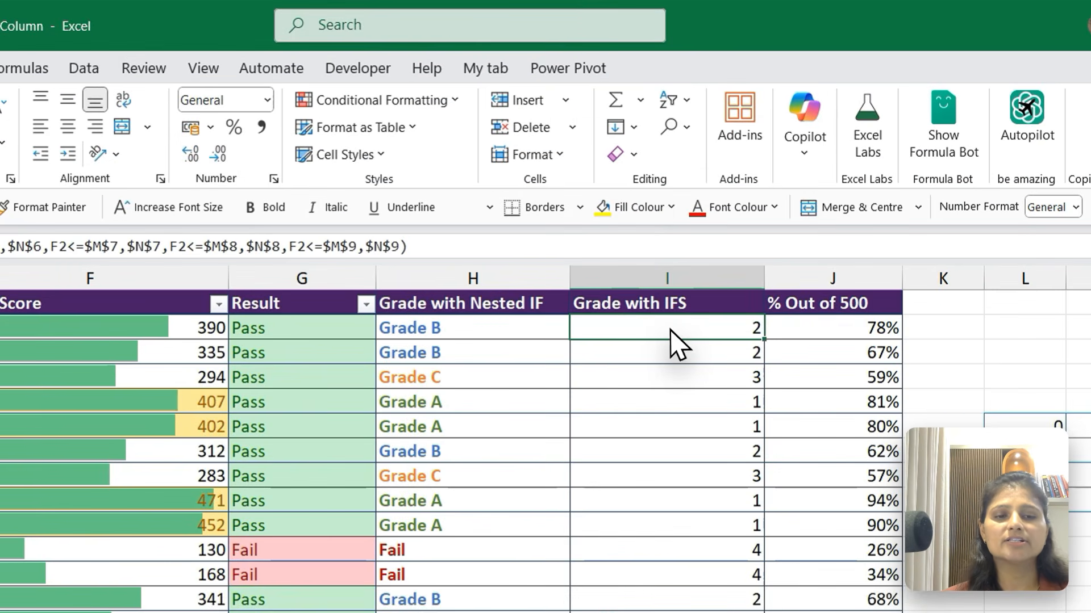
key(ctrl+shift+Down)
key(ctrl+BackSpace)
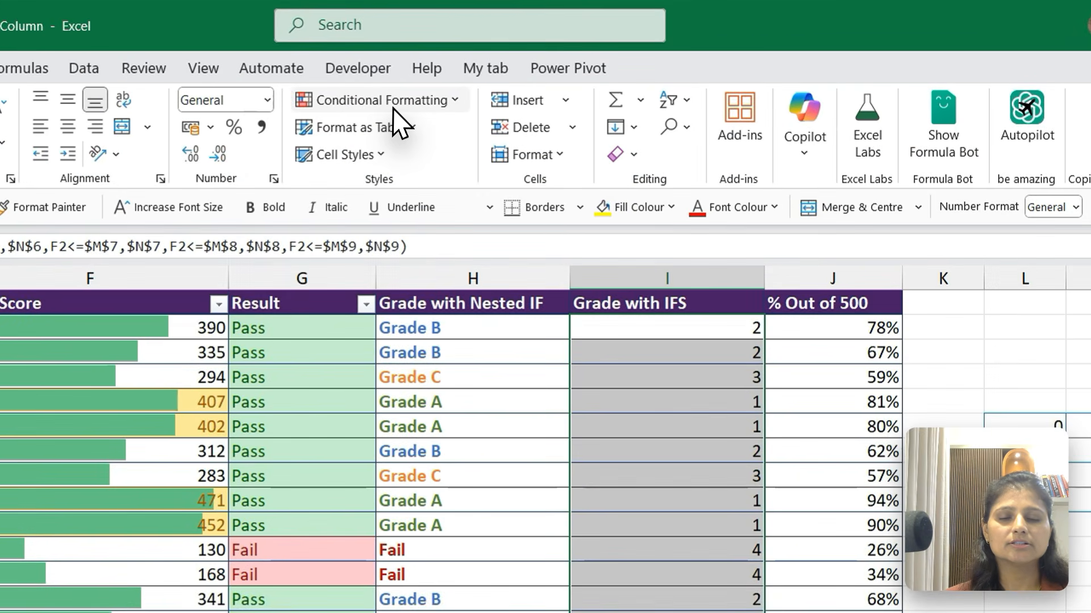
click(499, 71)
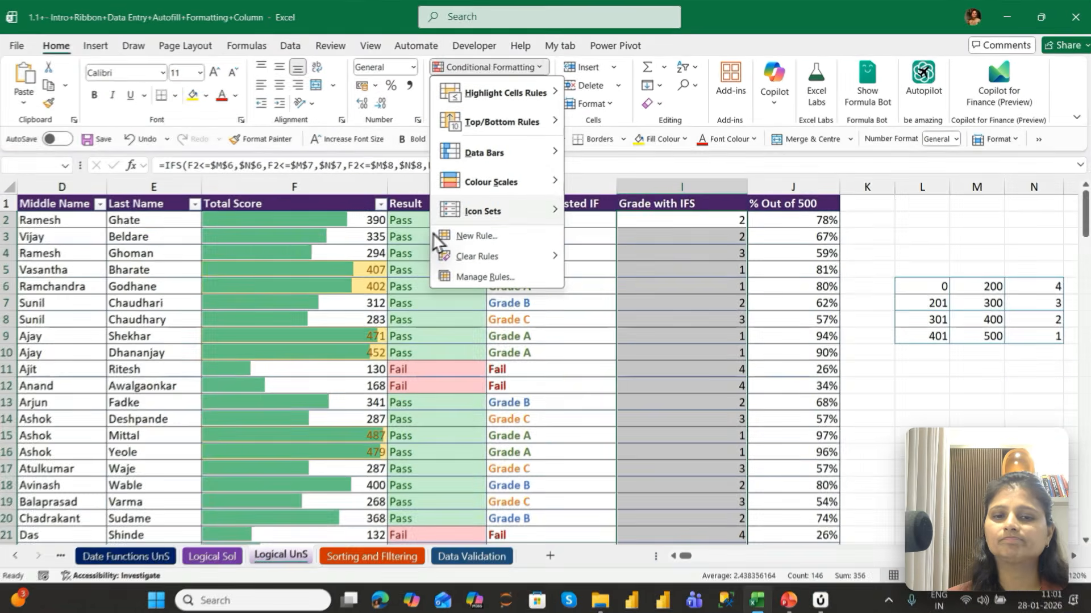
mouse_move(343, 320)
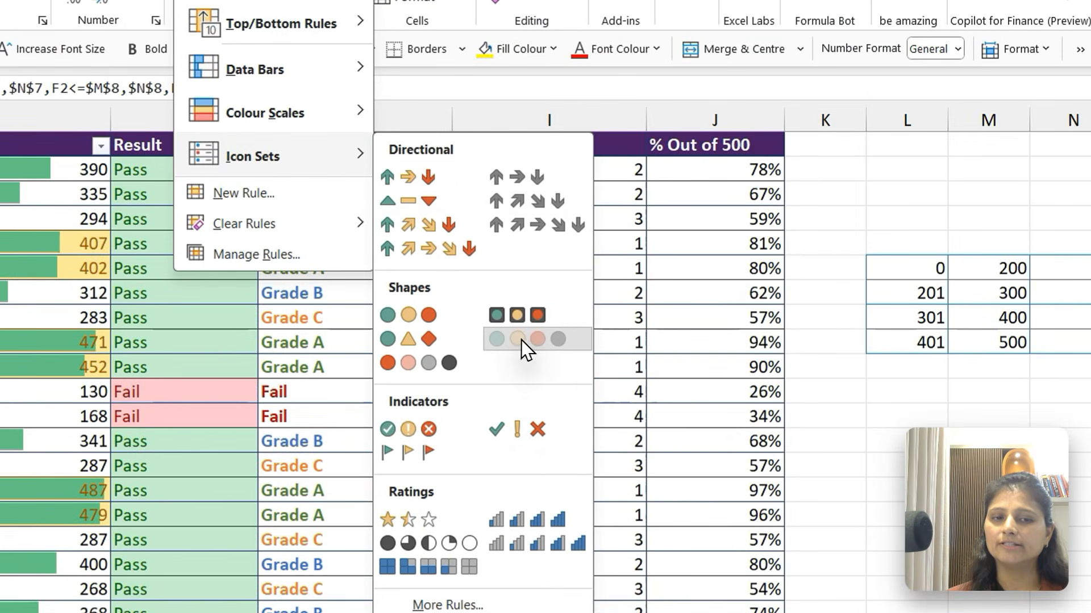
click(672, 334)
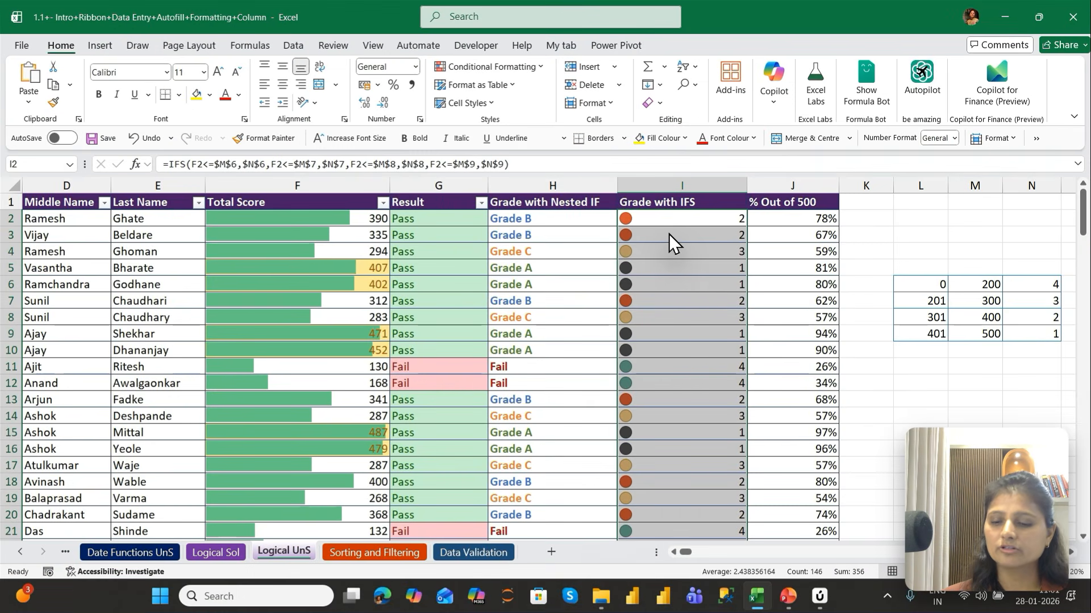
Step: Examine which icon colour each grade number gets in the Grade with IFS column, down to row 12
key(ctrl+q)
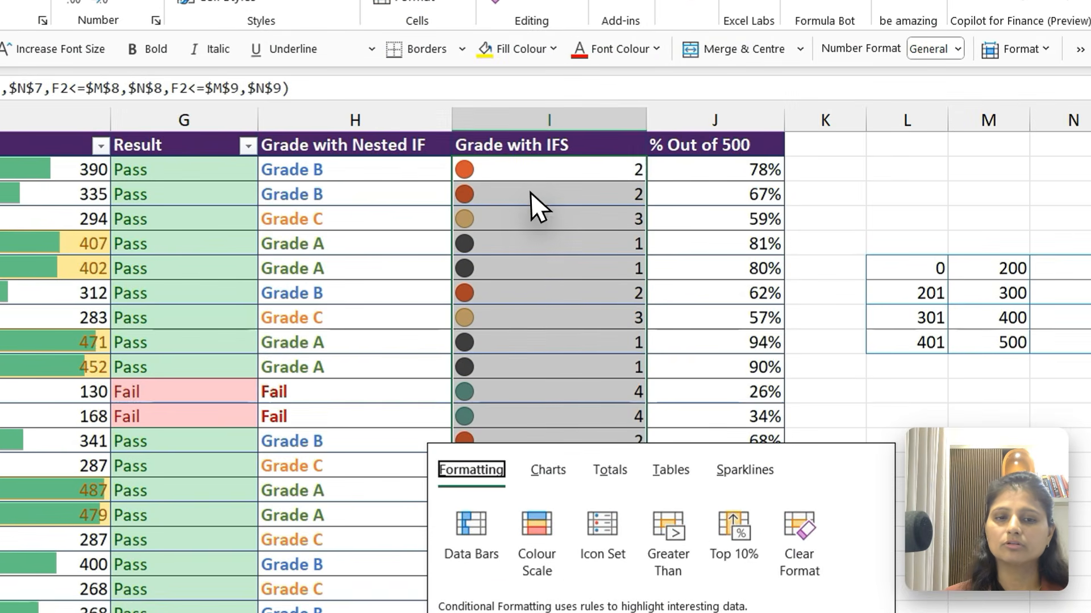
click(667, 251)
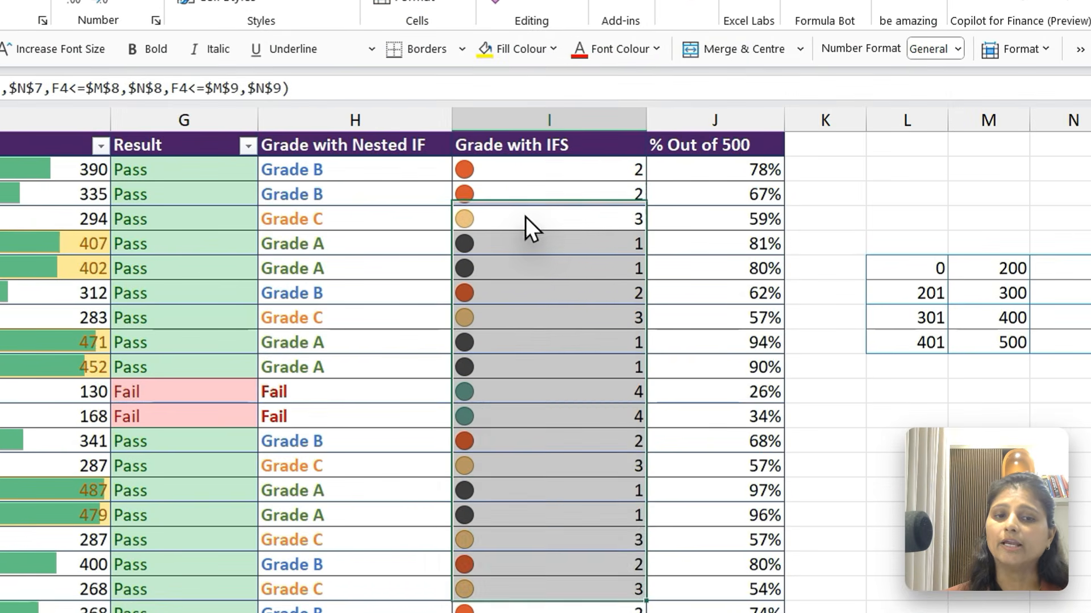
click(526, 217)
click(530, 249)
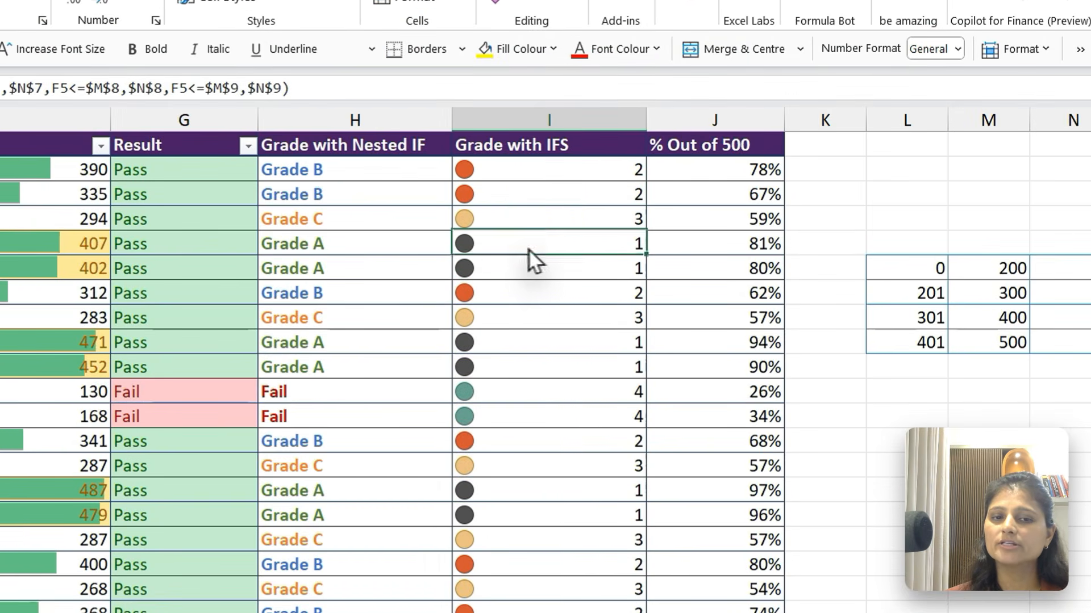
click(545, 191)
click(547, 219)
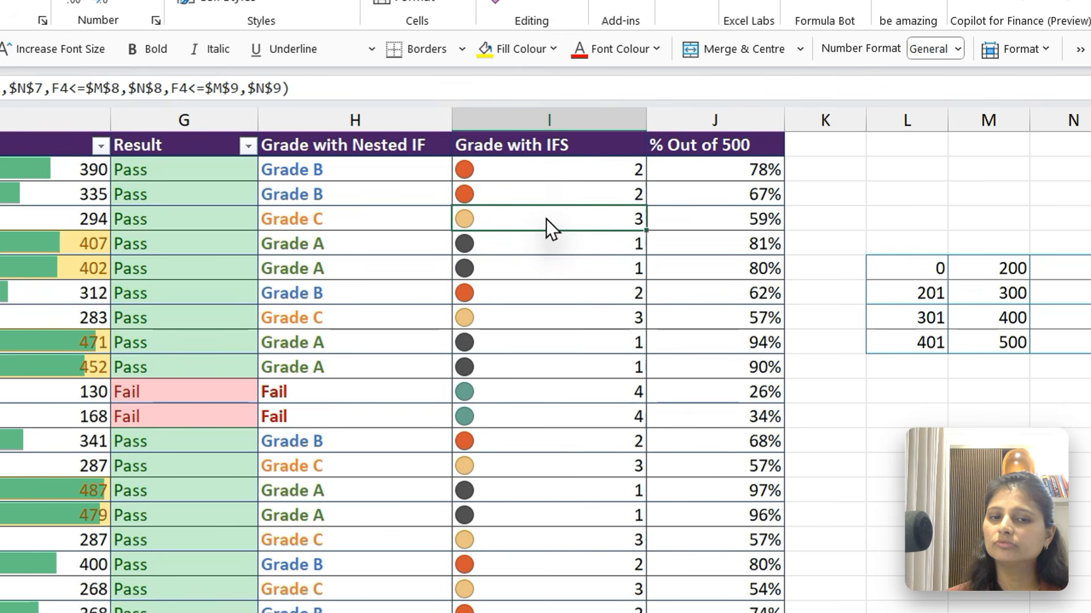
click(540, 411)
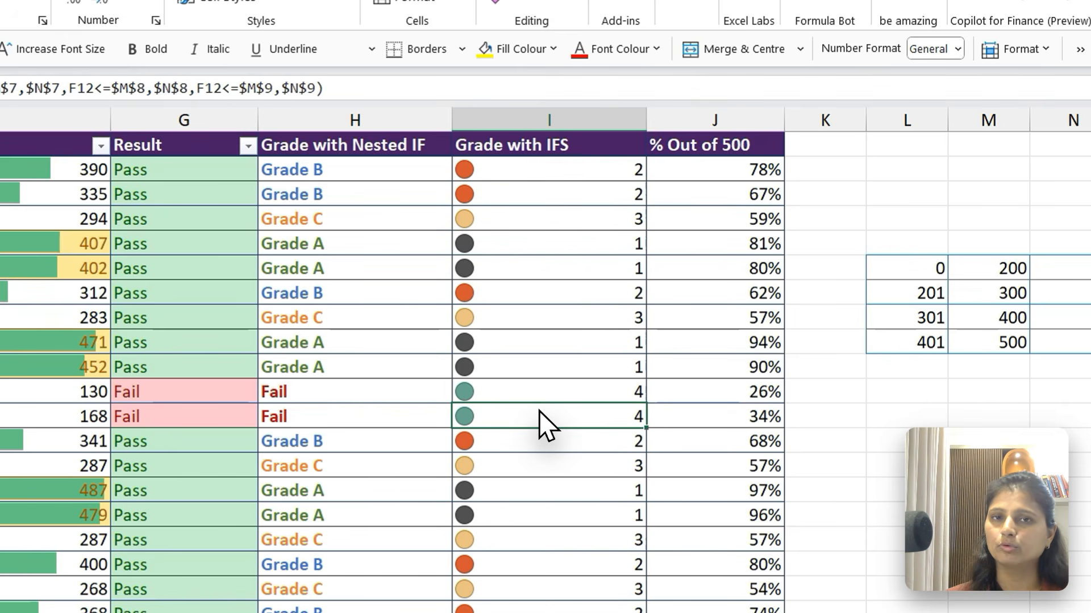
Step: Edit the icon set rule on the Grade with IFS column to reverse its icon order, and apply the change
key(ctrl+Up)
key(Down)
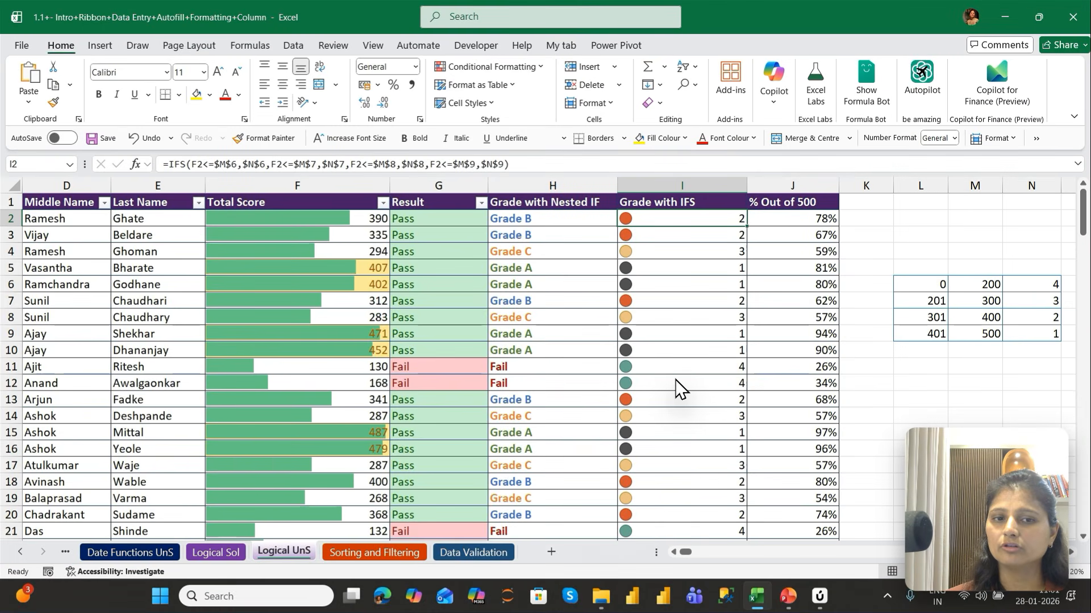
key(ctrl+shift+Down)
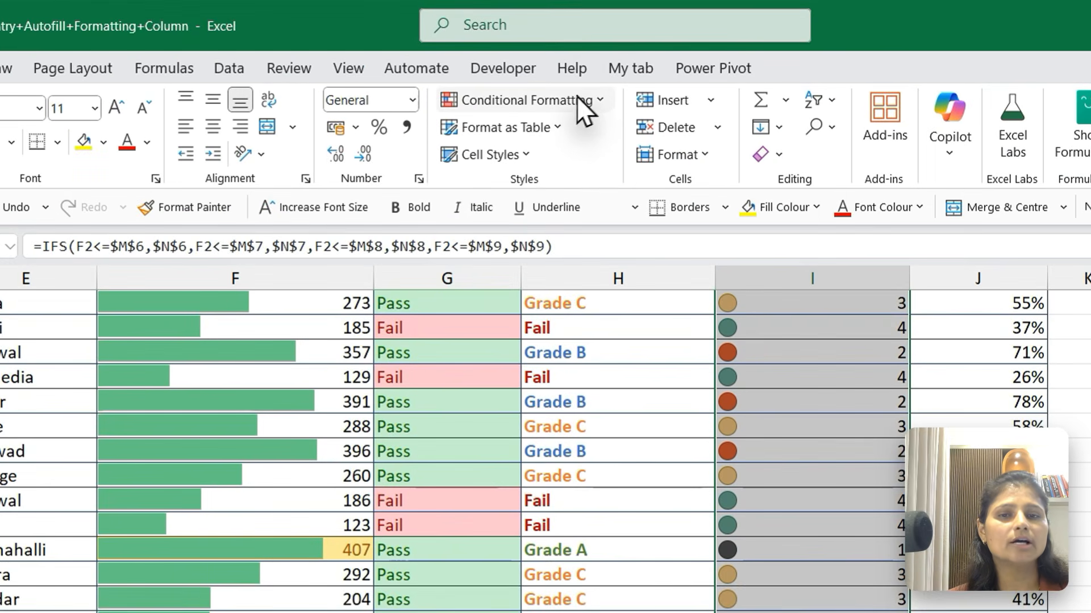
click(577, 100)
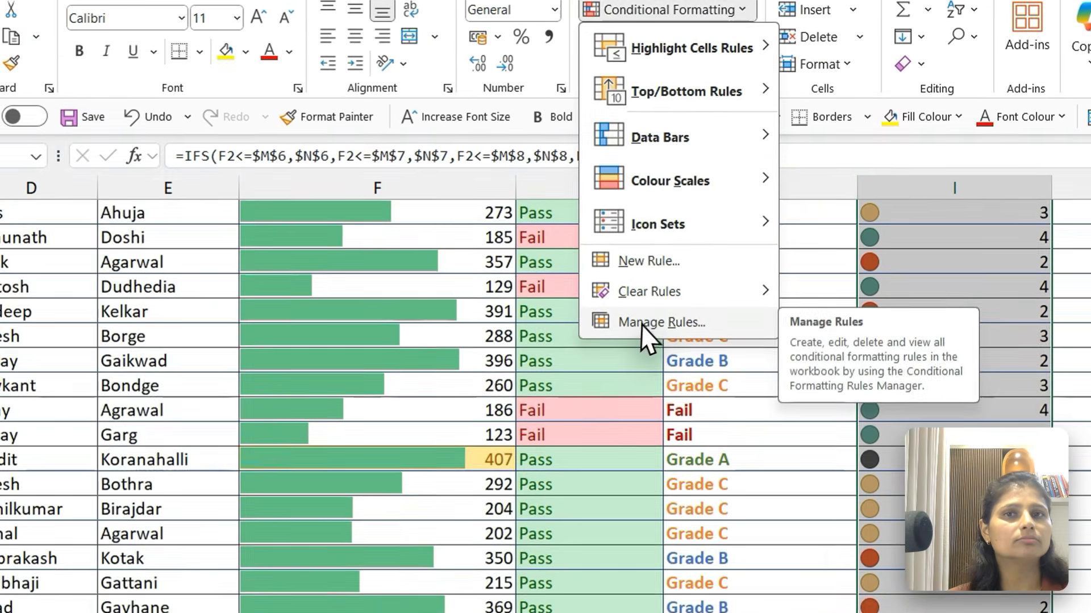
click(504, 410)
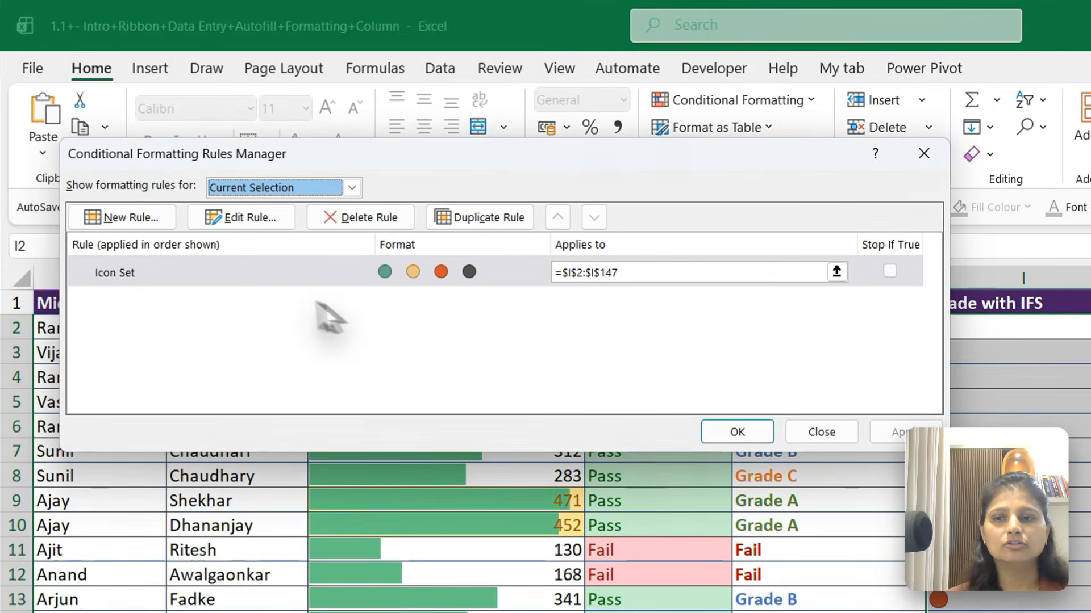
click(239, 267)
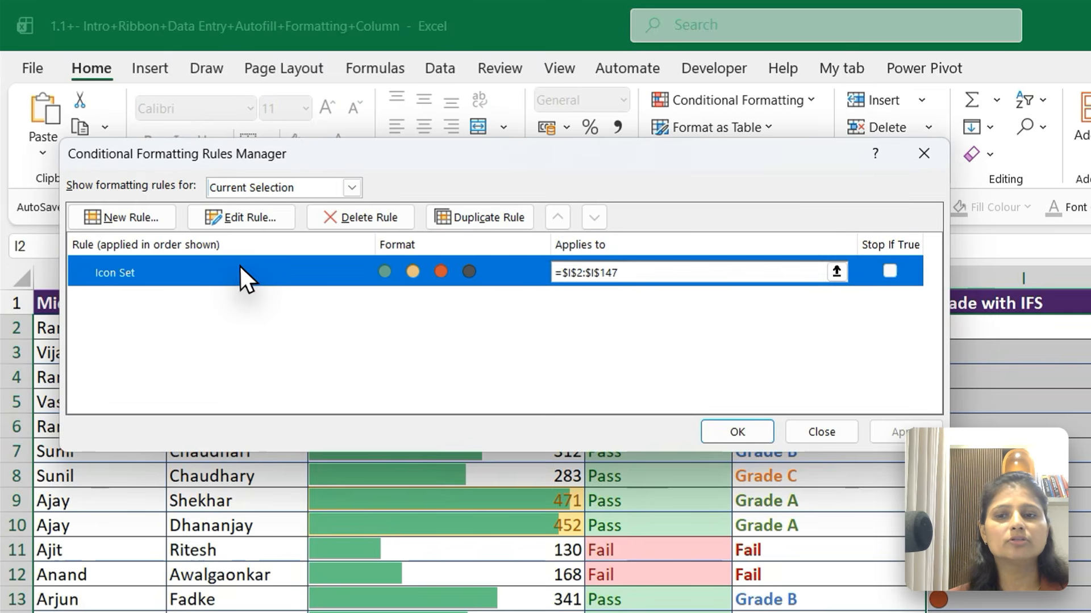
click(231, 217)
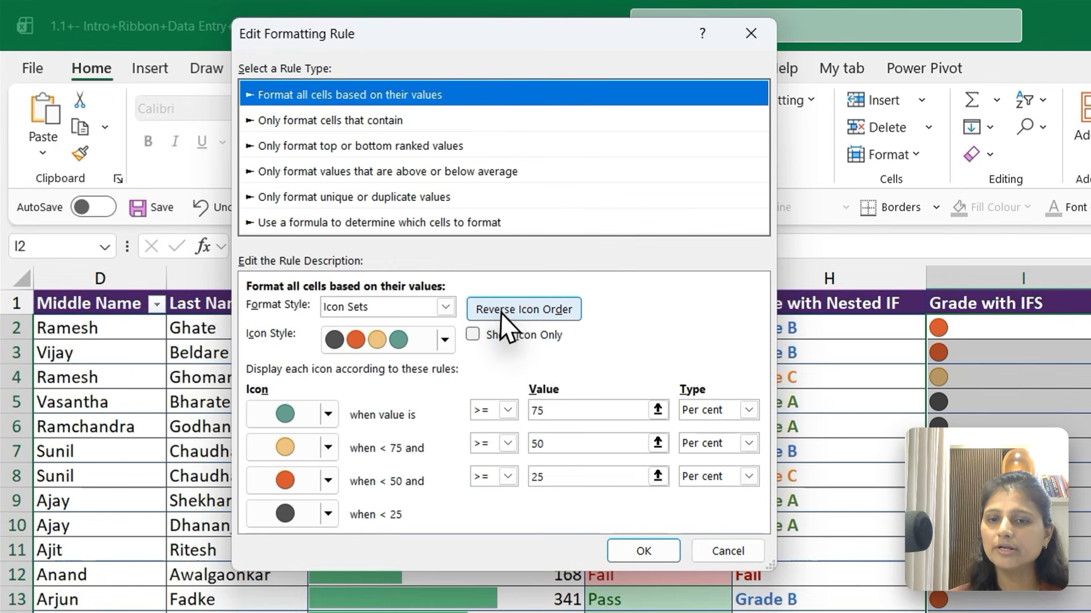
click(501, 309)
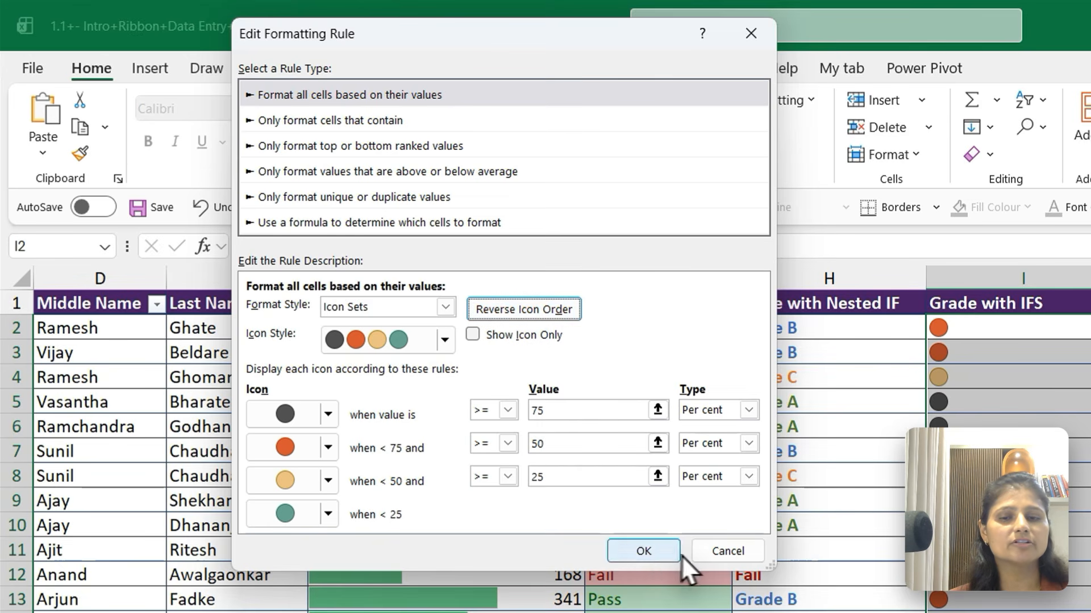
click(653, 549)
click(710, 430)
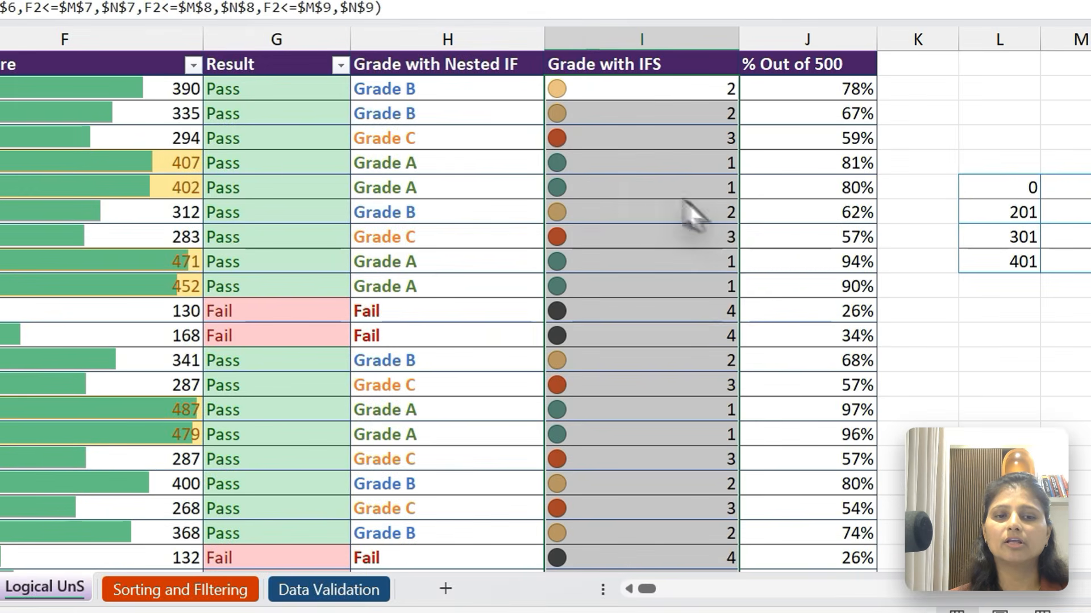
Step: Examine the reversed icon colours against the grade numbers in the Grade with IFS column, down to row 13
click(656, 122)
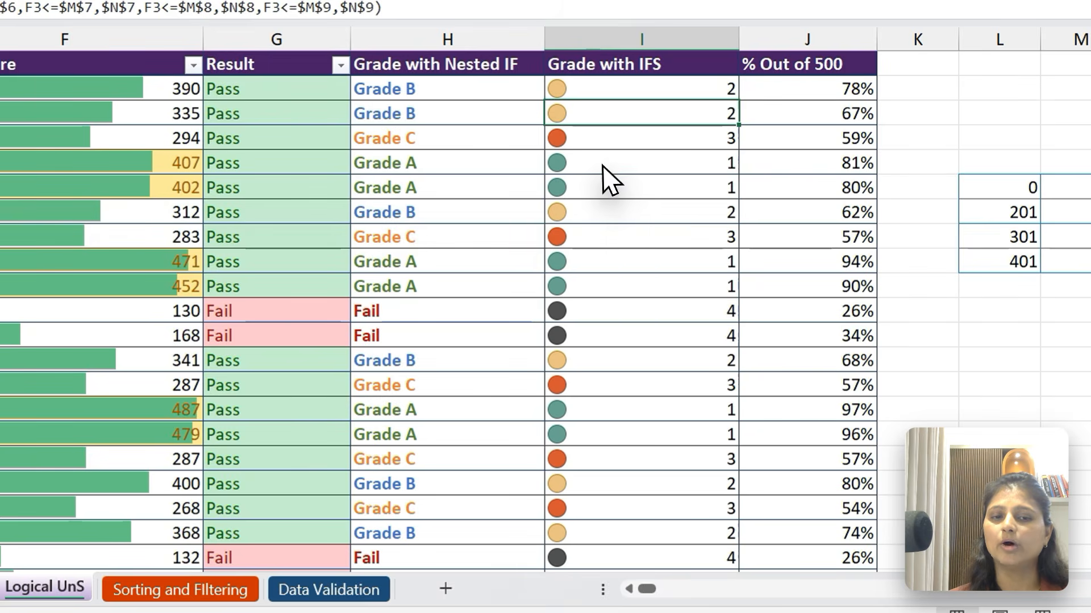
drag(602, 166, 605, 176)
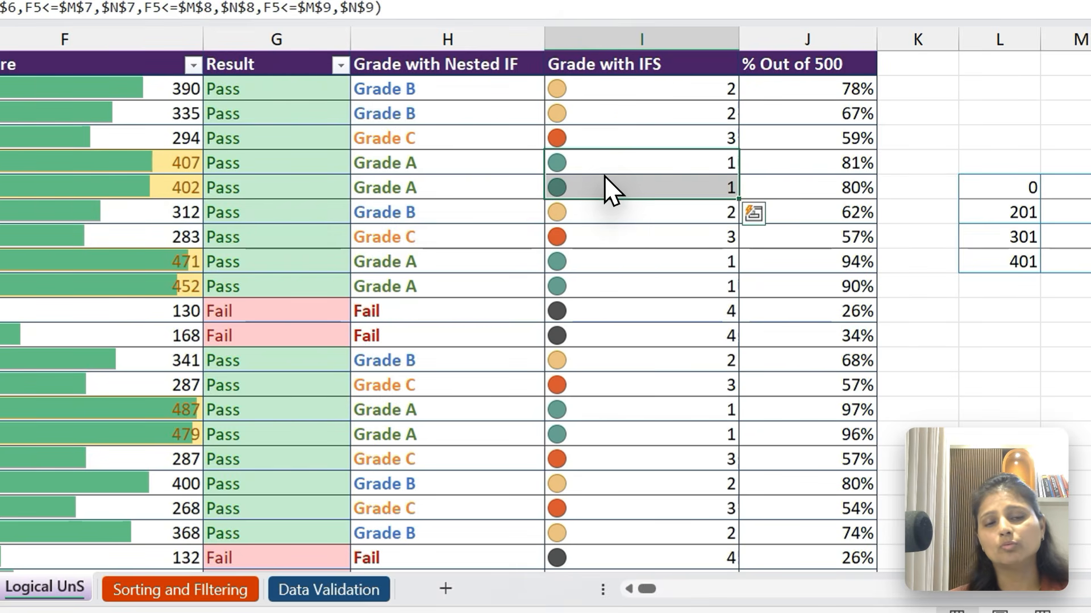
click(577, 104)
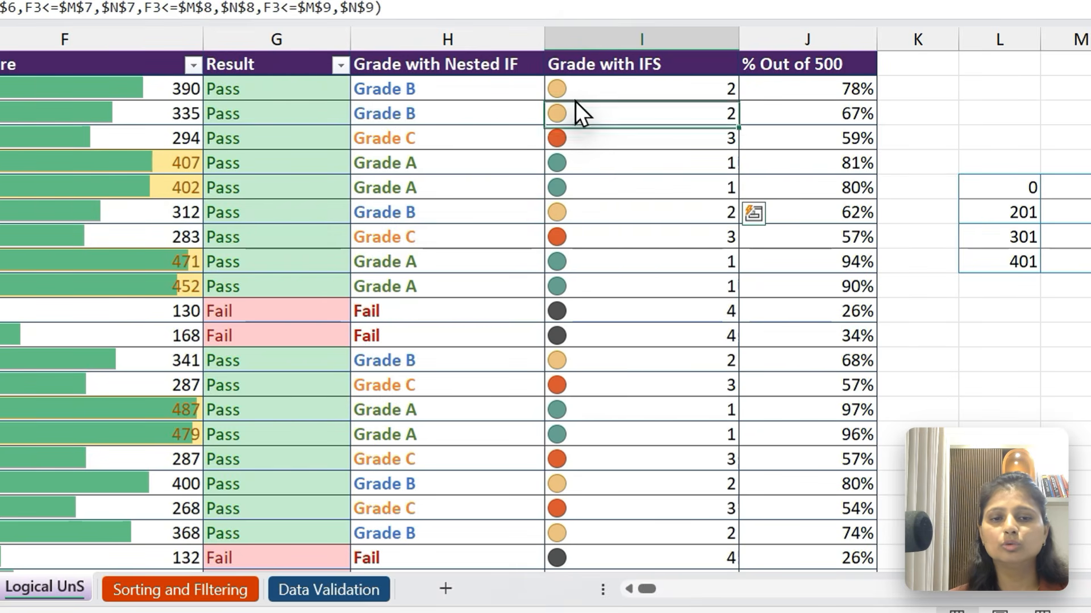
click(600, 207)
click(605, 244)
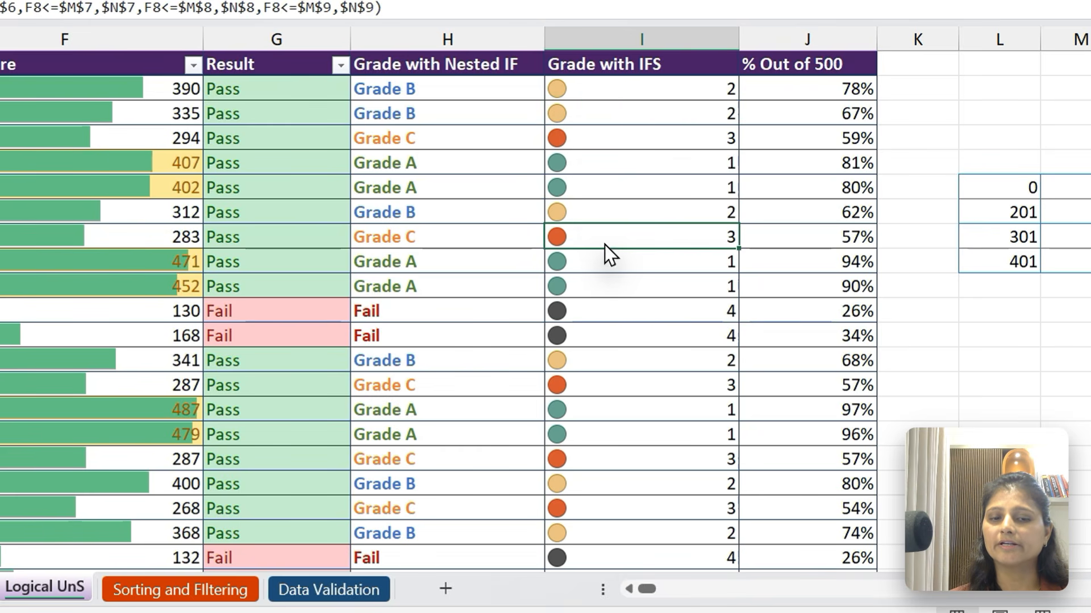
click(635, 358)
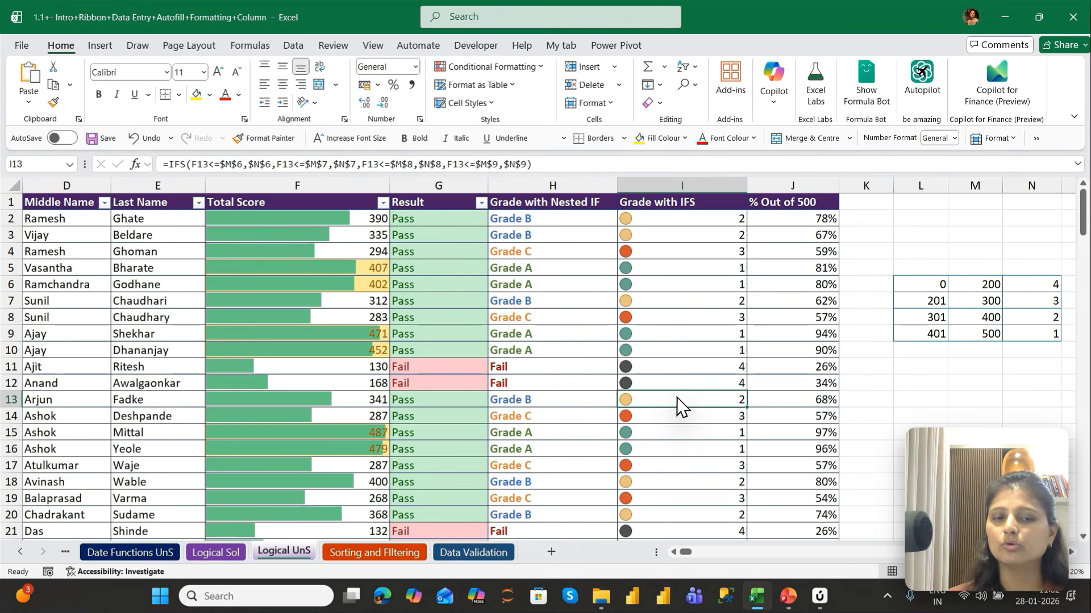
Step: Apply the blue-white-red colour scale to the % Out of 500 values from J2 down
key(Right)
key(ctrl+Up)
key(Down)
key(ctrl+shift+Down)
key(ctrl+BackSpace)
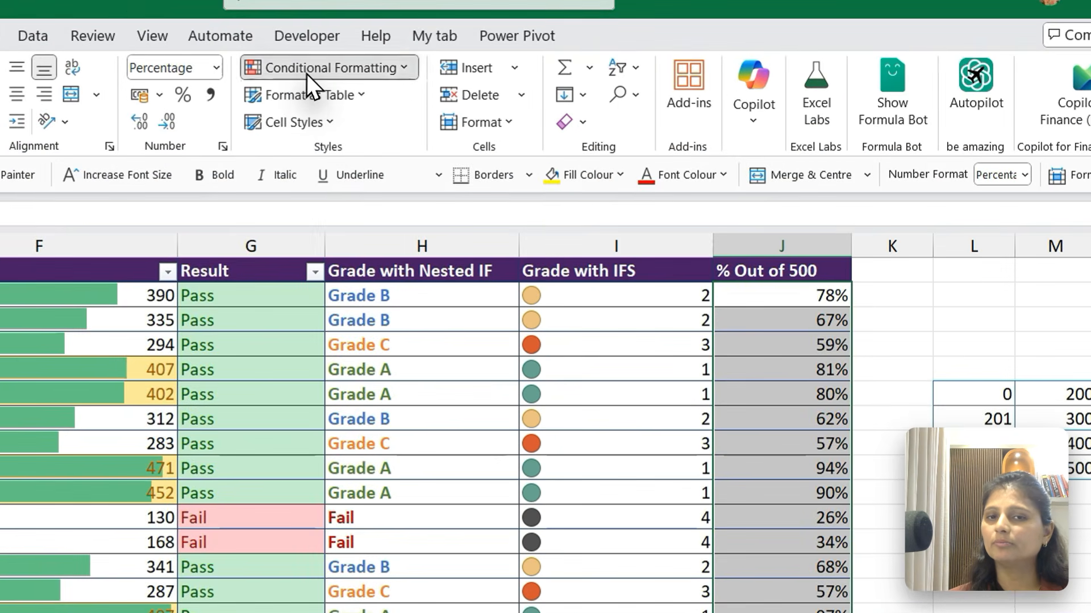
click(475, 71)
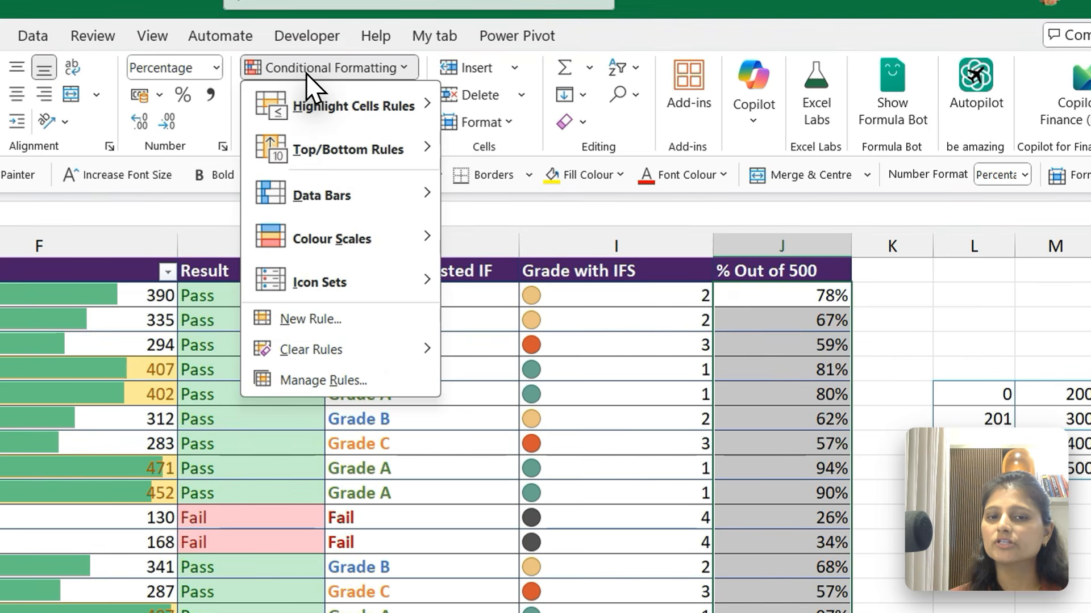
mouse_move(344, 236)
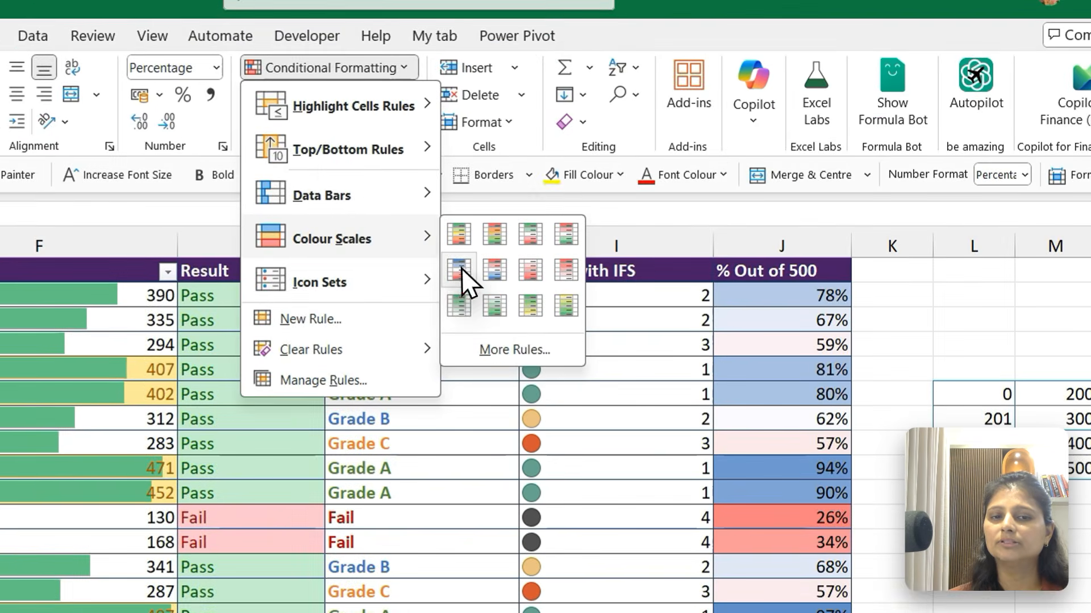
click(578, 201)
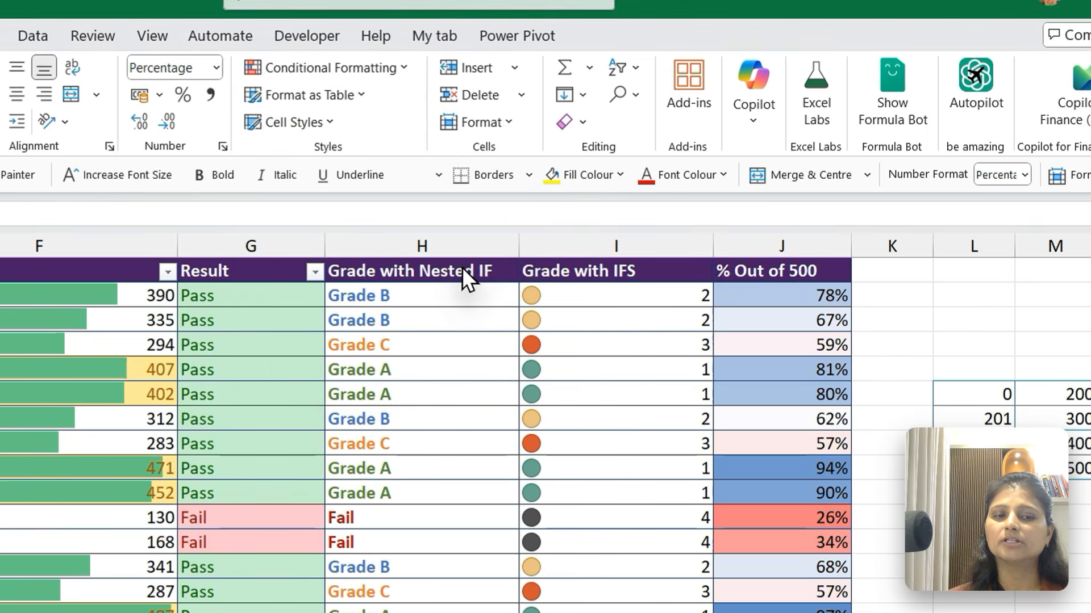
click(783, 369)
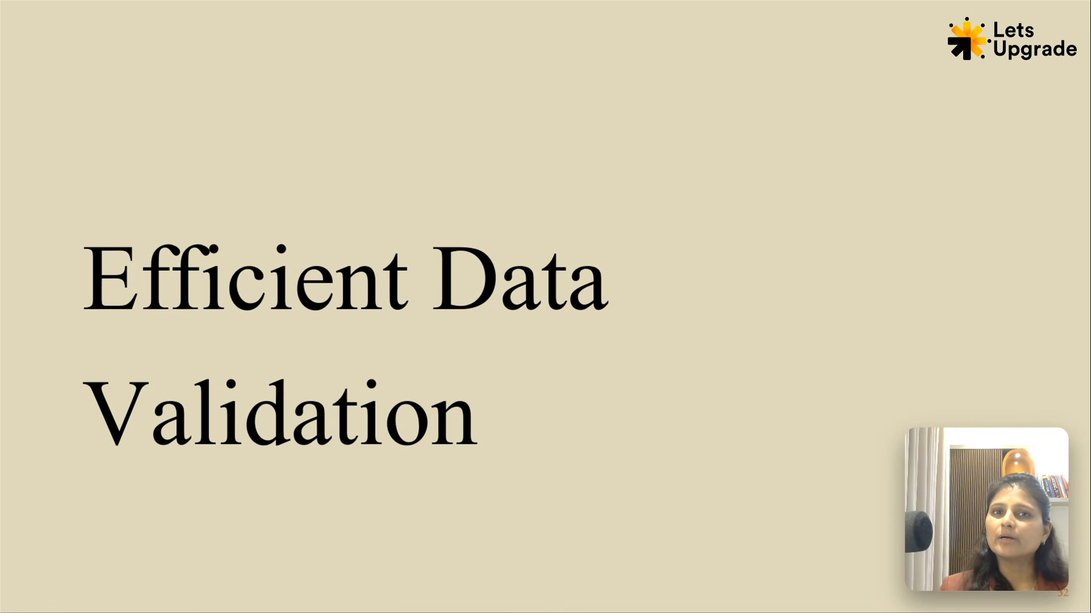
click(460, 273)
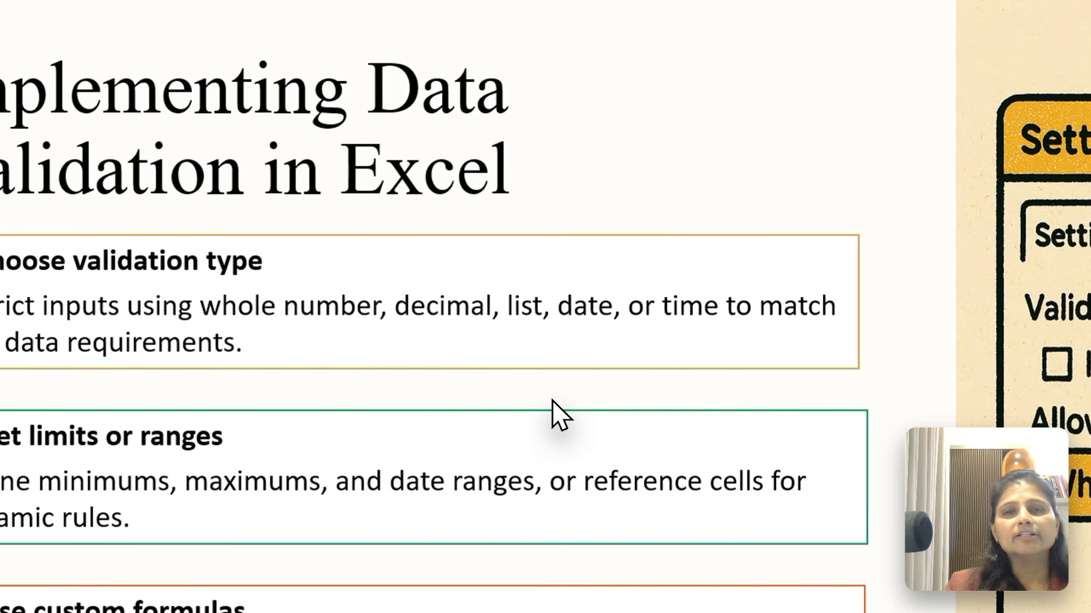
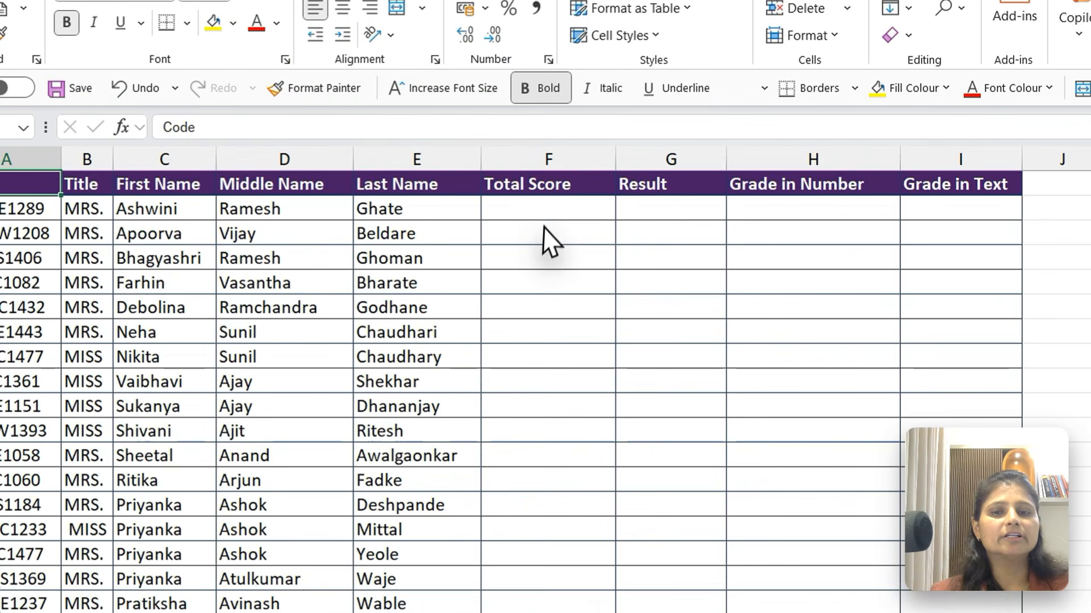
Step: Enter 200 as the first student's Total Score in cell F2 of the Data Validation sheet
click(441, 216)
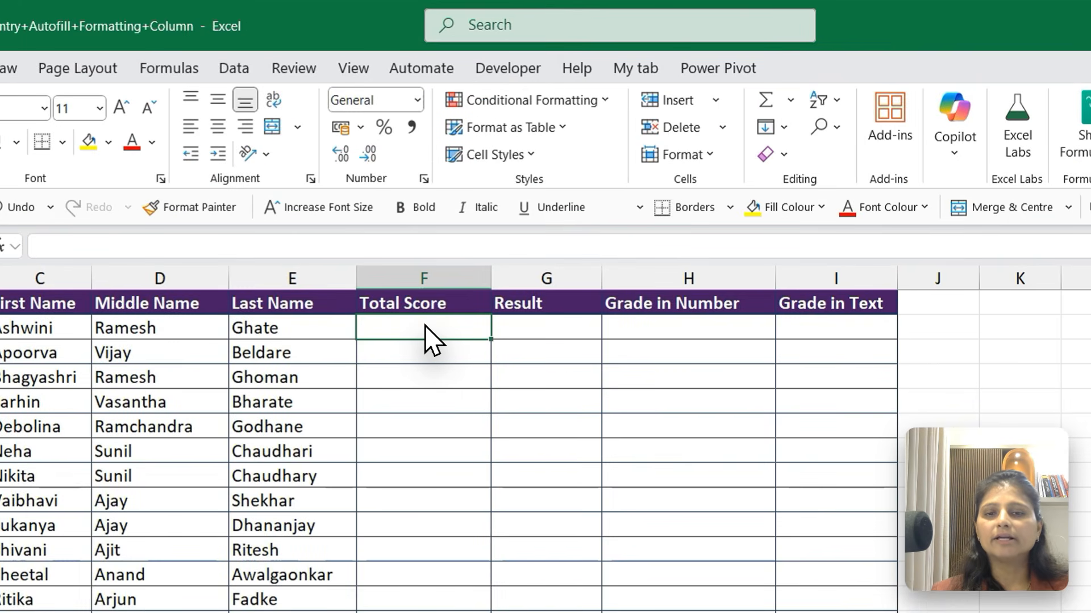
key(Down)
key(Down)
key(Down)
key(Down)
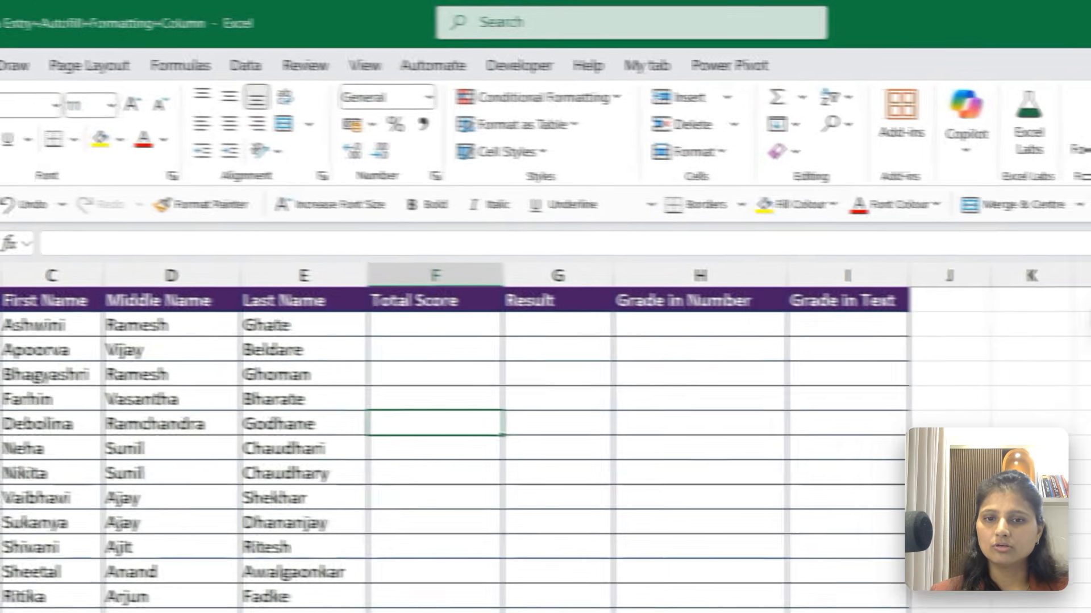
click(499, 326)
text(20)
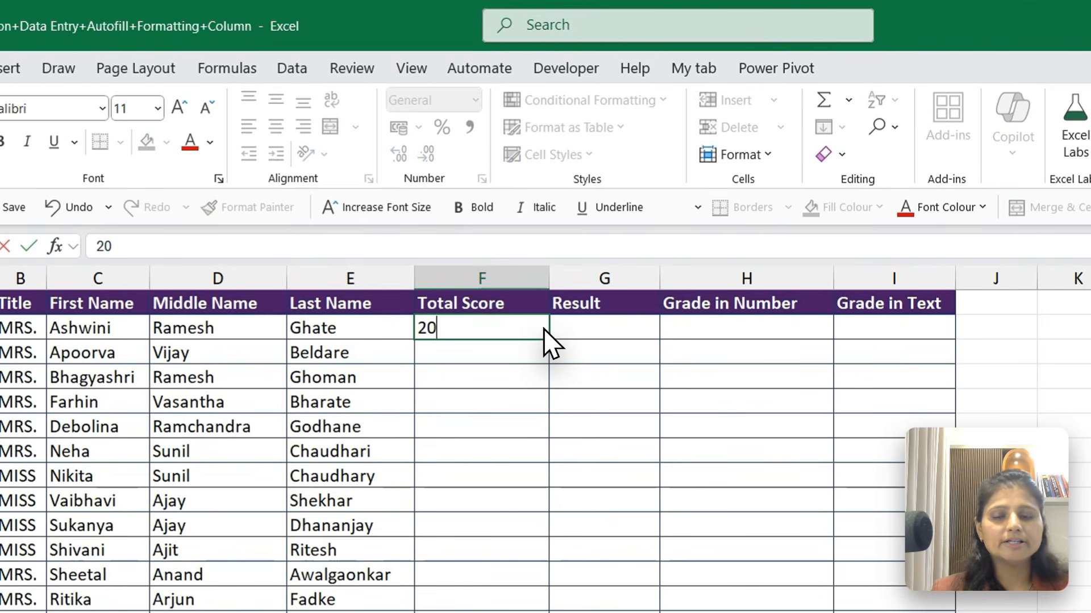
text(0)
key(Return)
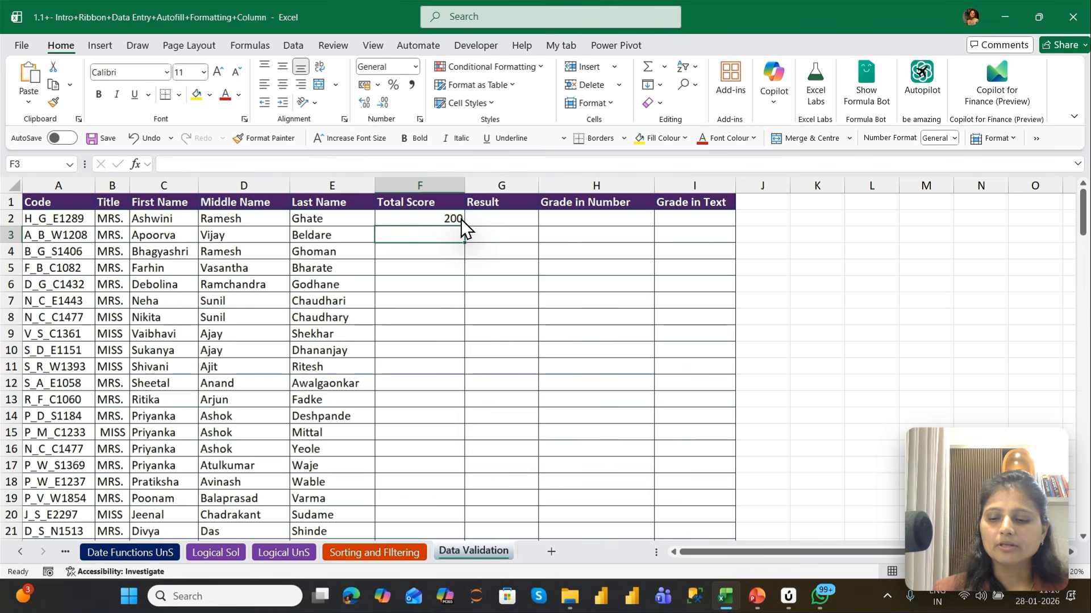
Step: Enter text, -200 and 501 as sample Total Score entries in cells F3 to F5
text(text)
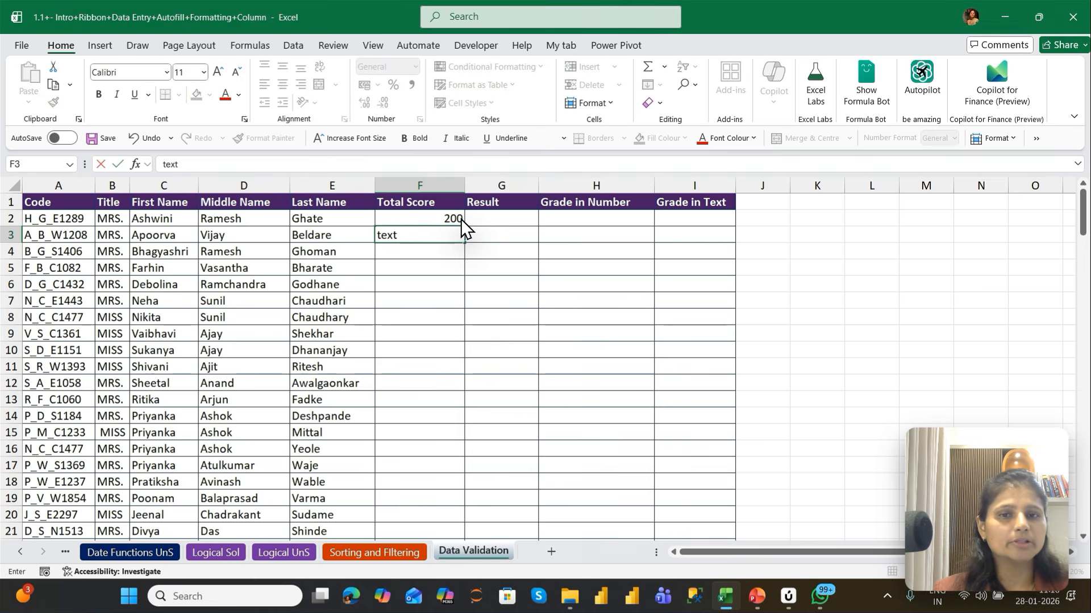
key(Return)
text(-200)
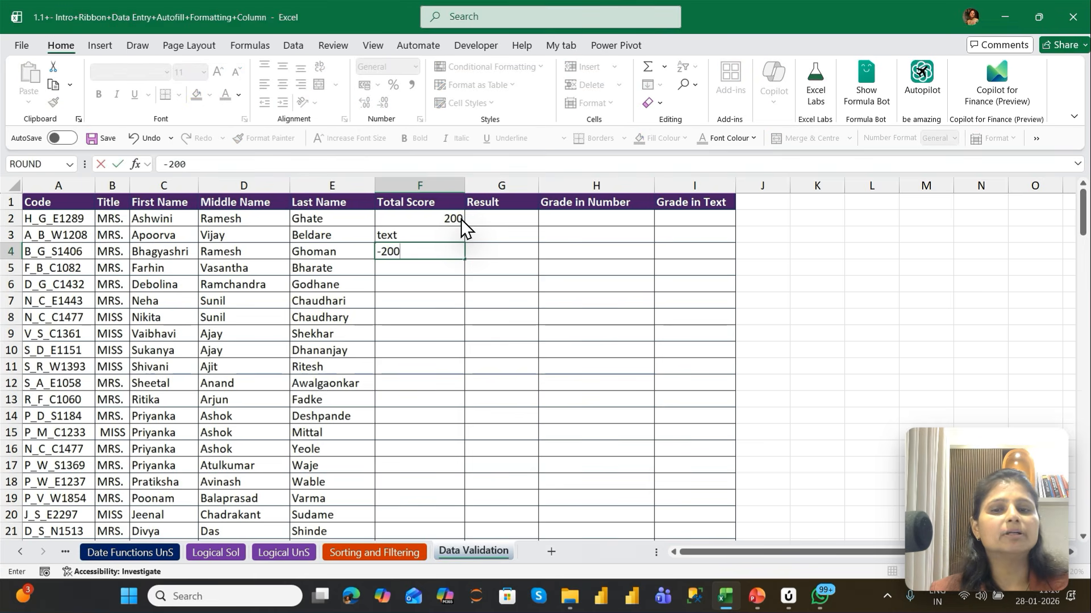
key(Return)
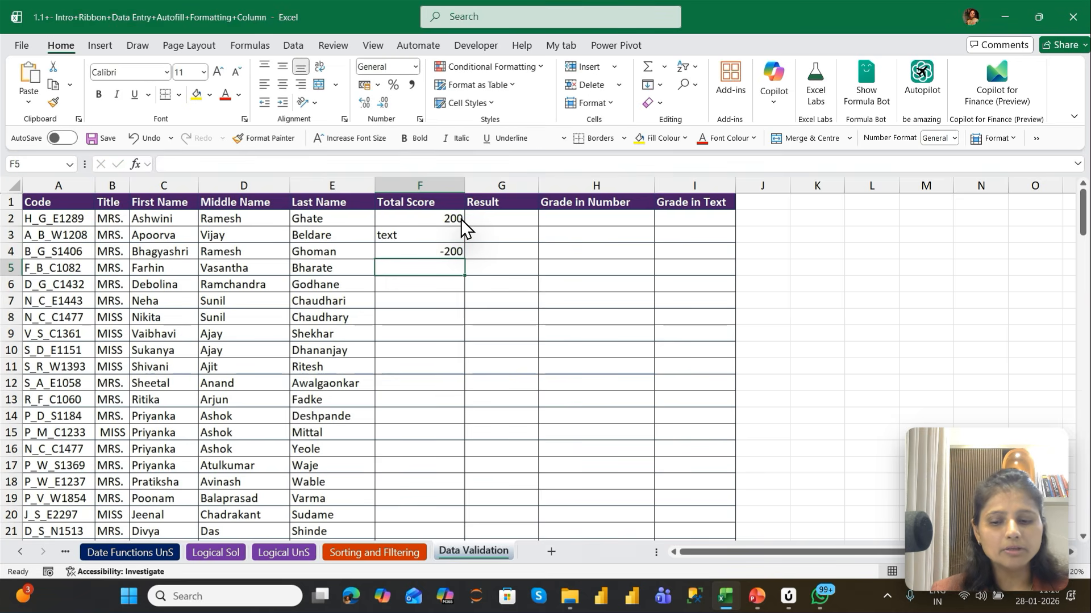
text(501)
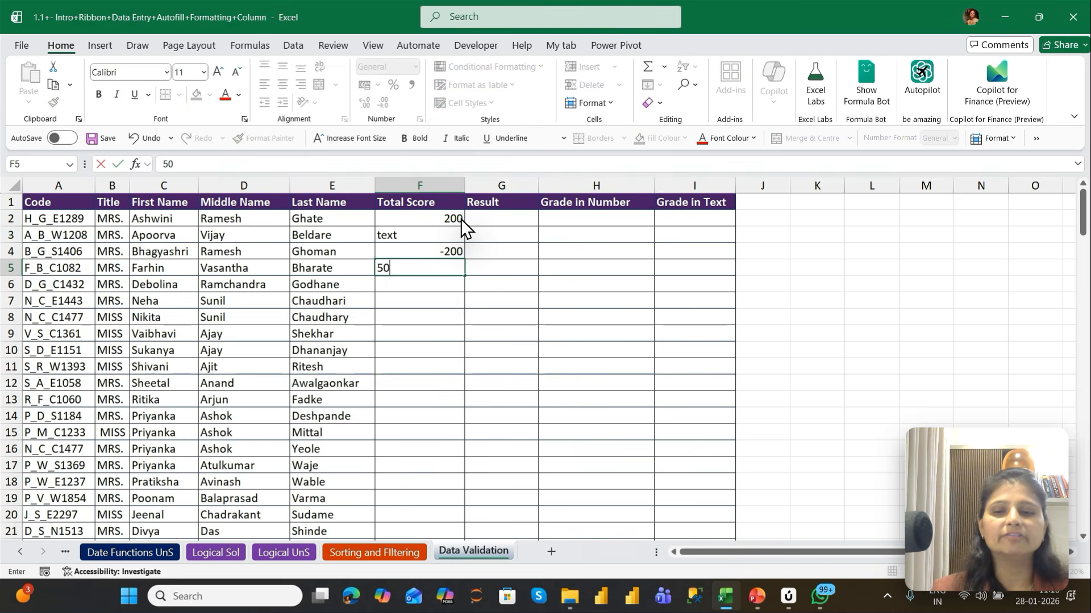
key(Return)
Step: Clear the sample entries from the Total Score cells F2 to F5
key(Up)
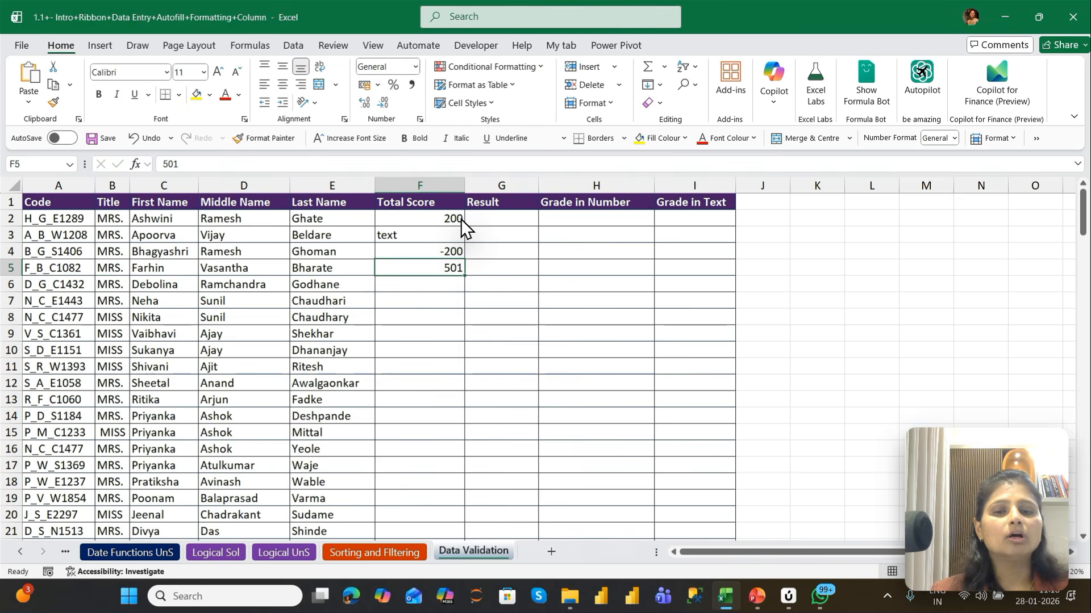
key(shift+Up)
key(shift+Up)
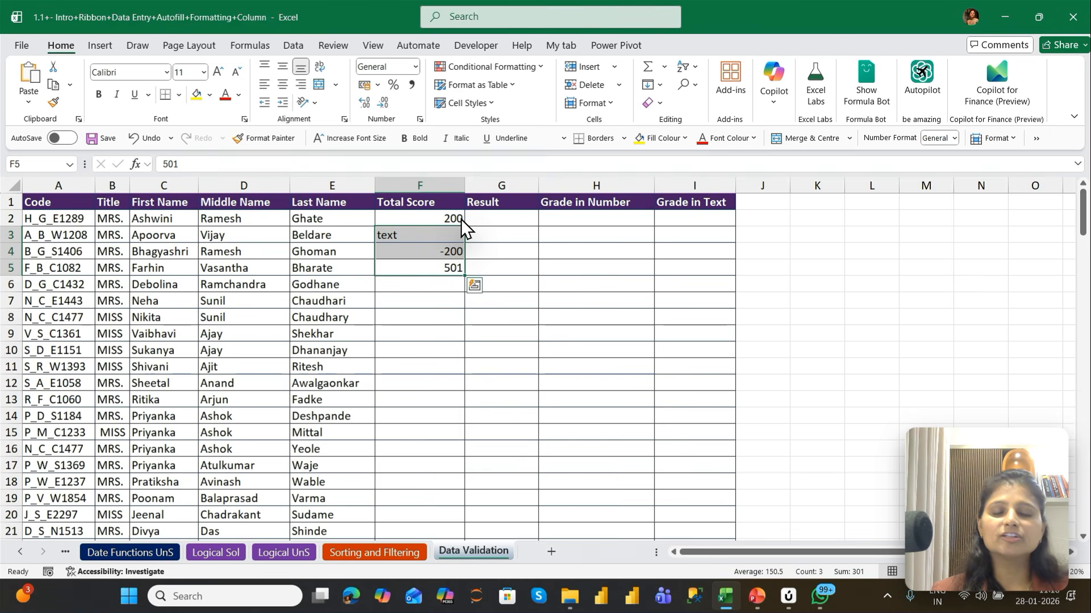
key(Delete)
key(Up)
key(Up)
key(Up)
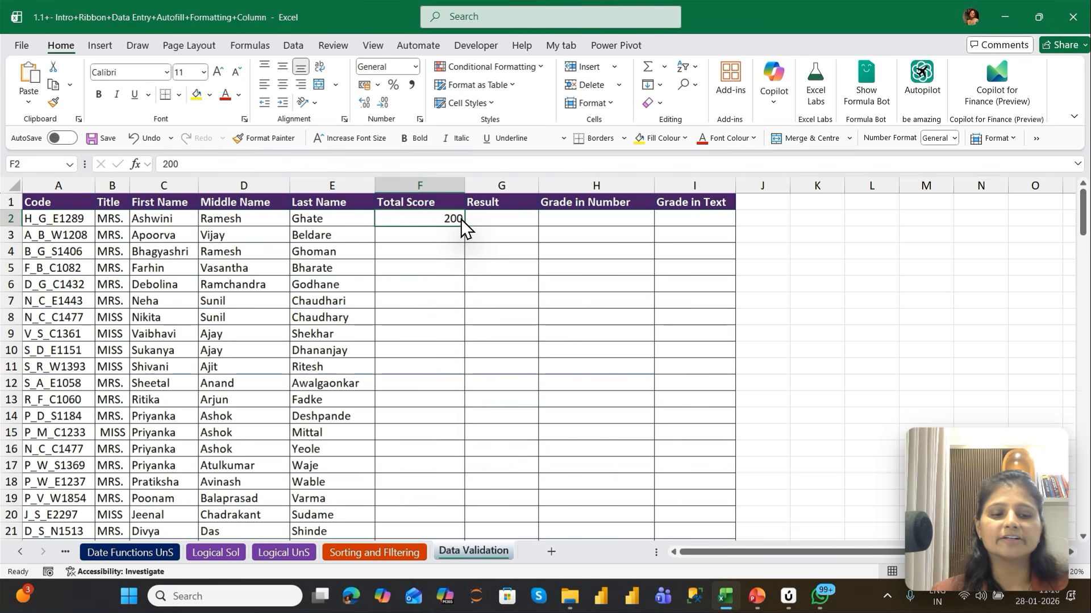
key(Delete)
key(Up)
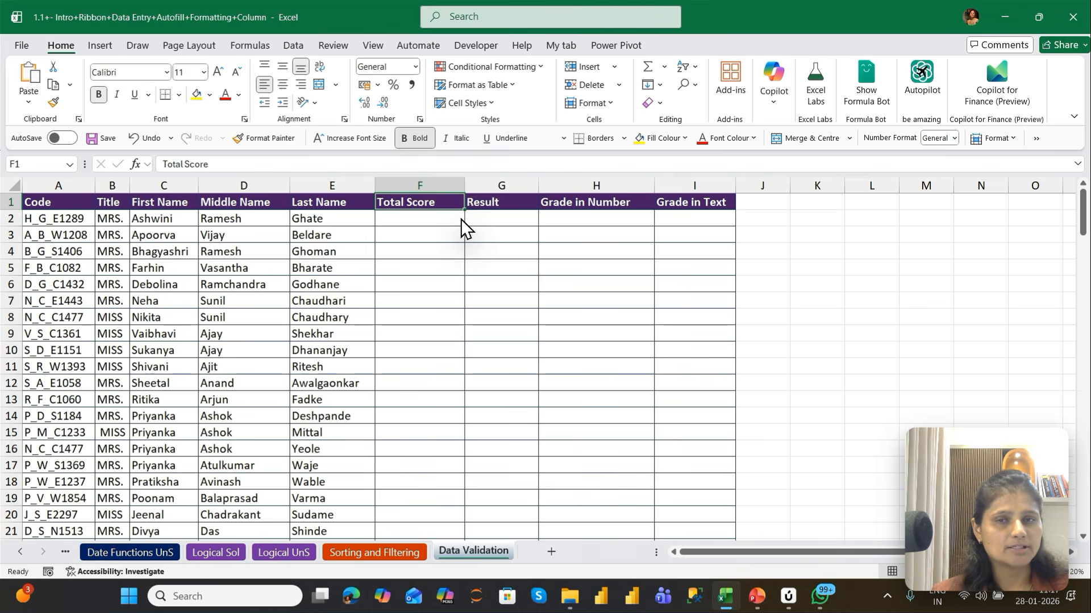
Step: Apply data validation to the Total Score cells F2:F147, allowing only whole numbers between 0 and 500
key(Down)
key(Left)
key(ctrl+Down)
key(Right)
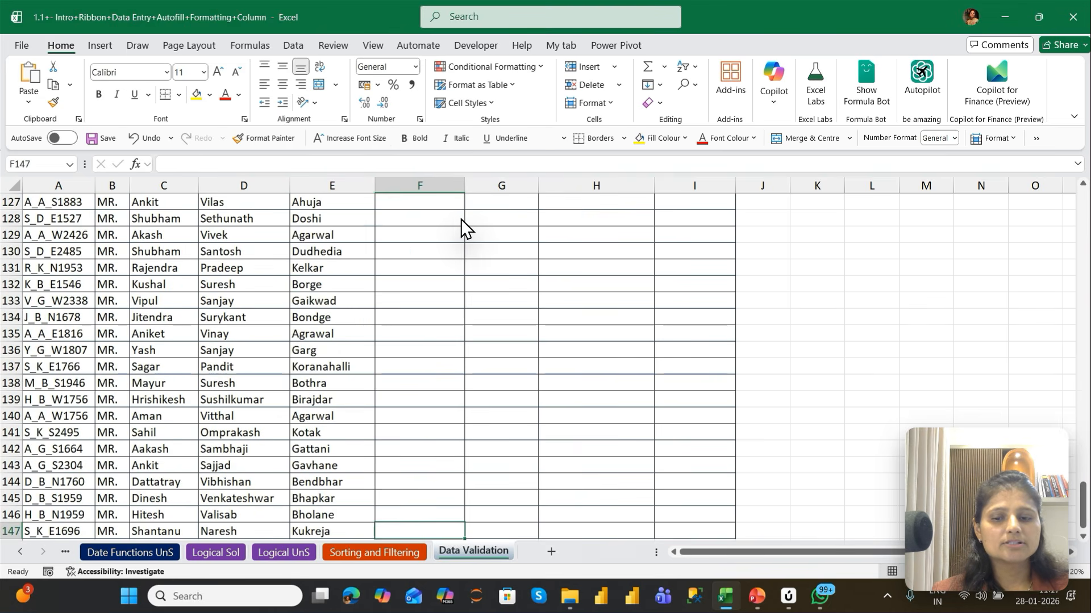
key(ctrl+shift+Up)
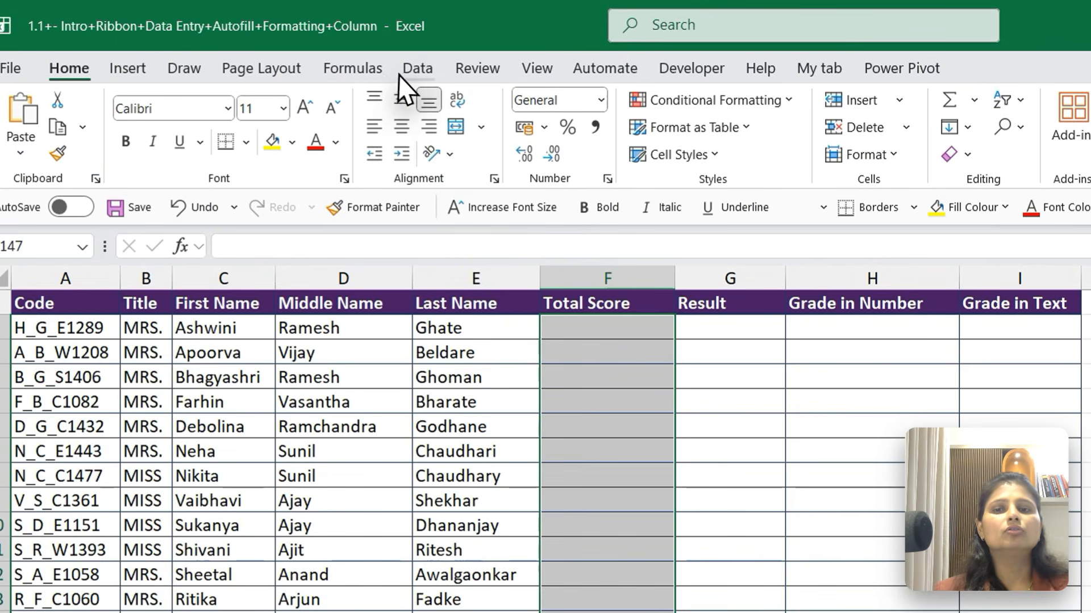
click(417, 71)
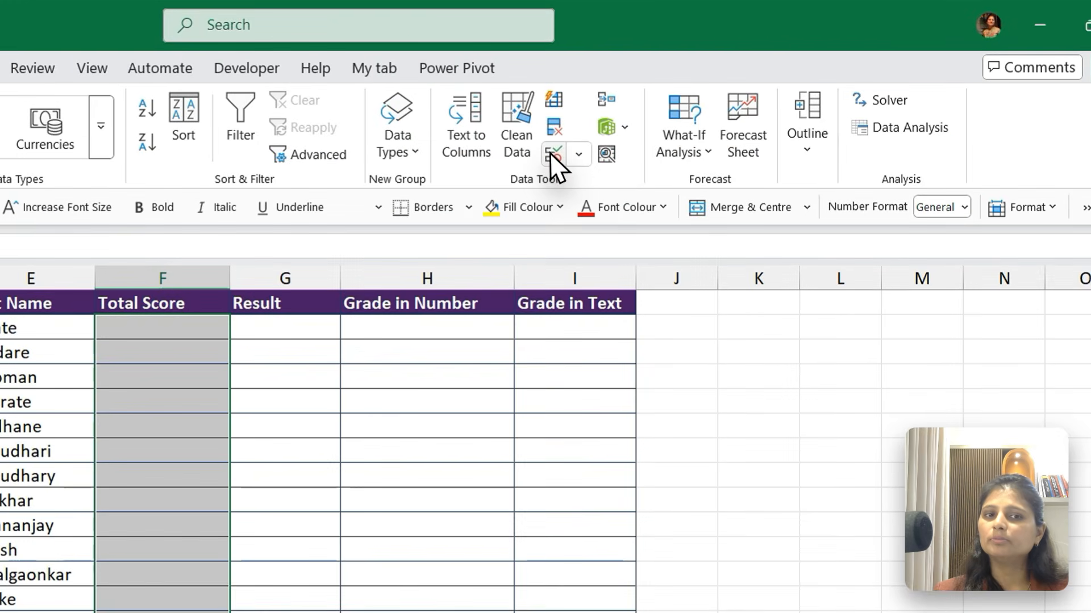
click(676, 103)
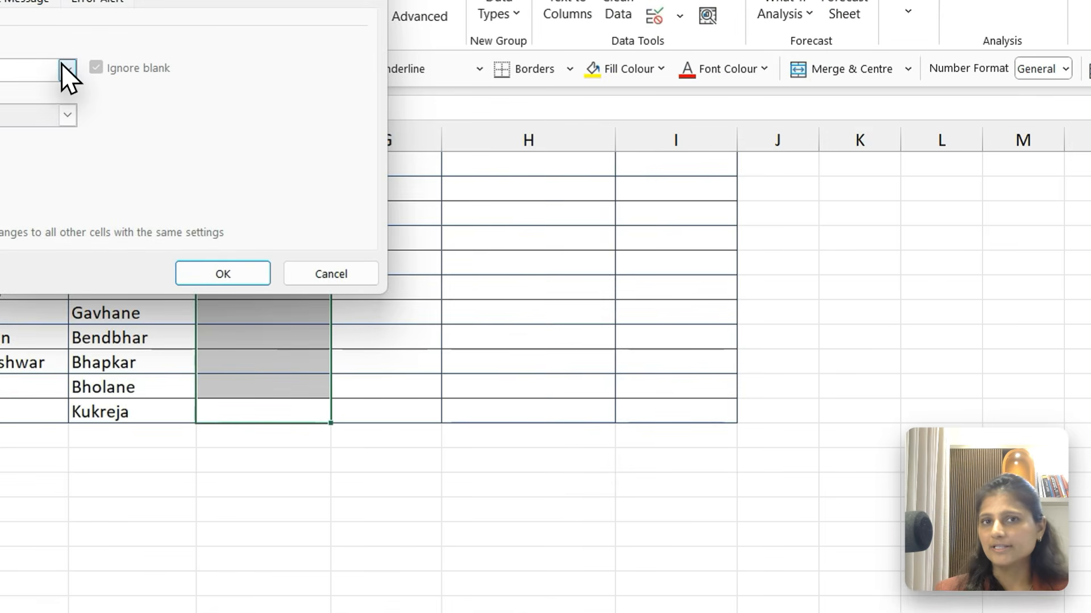
click(67, 69)
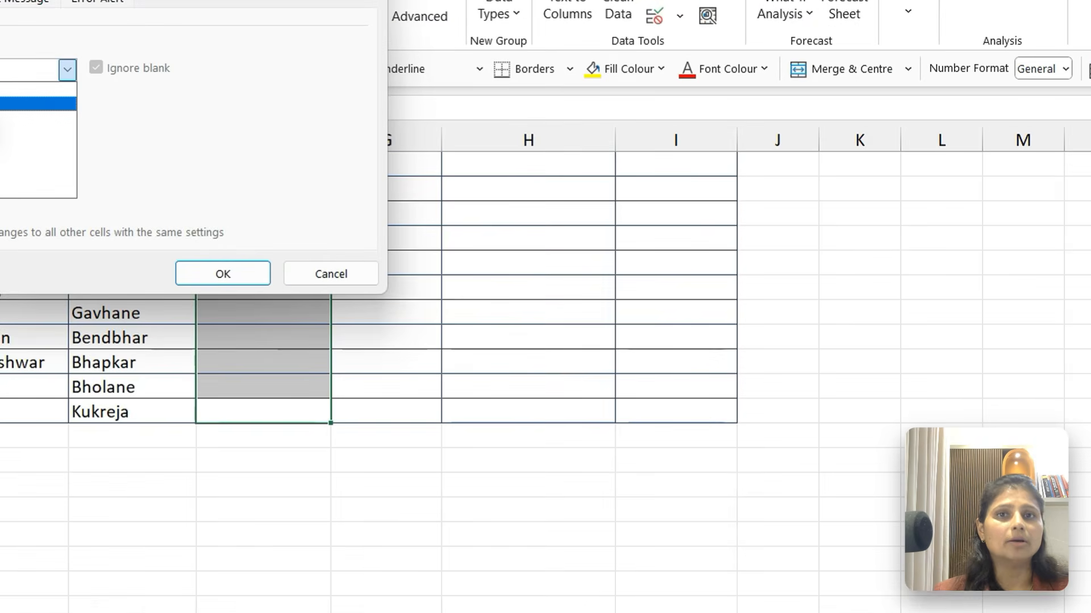
click(225, 162)
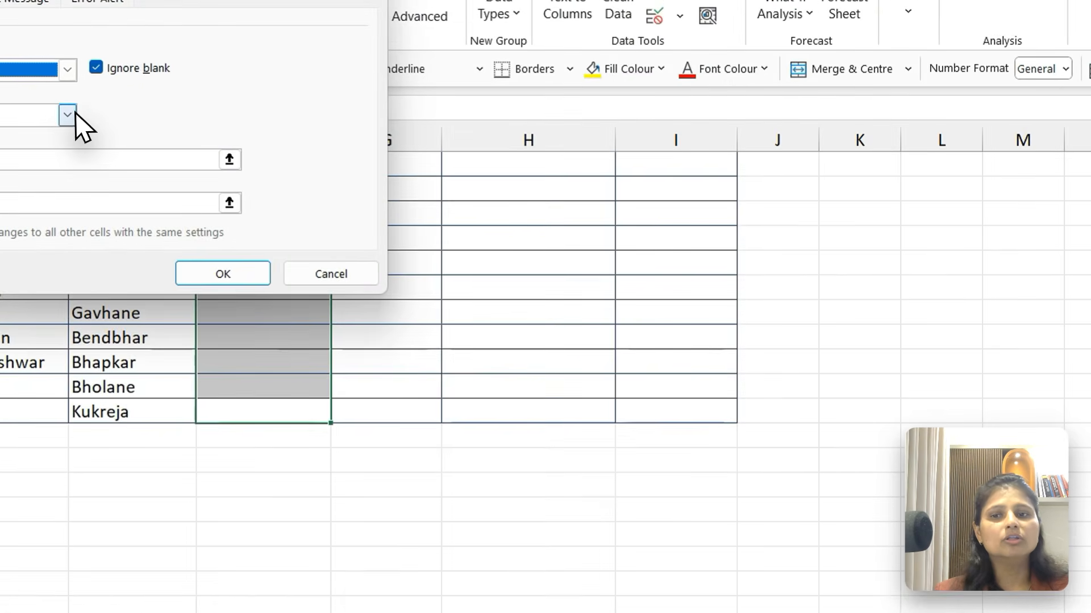
click(291, 167)
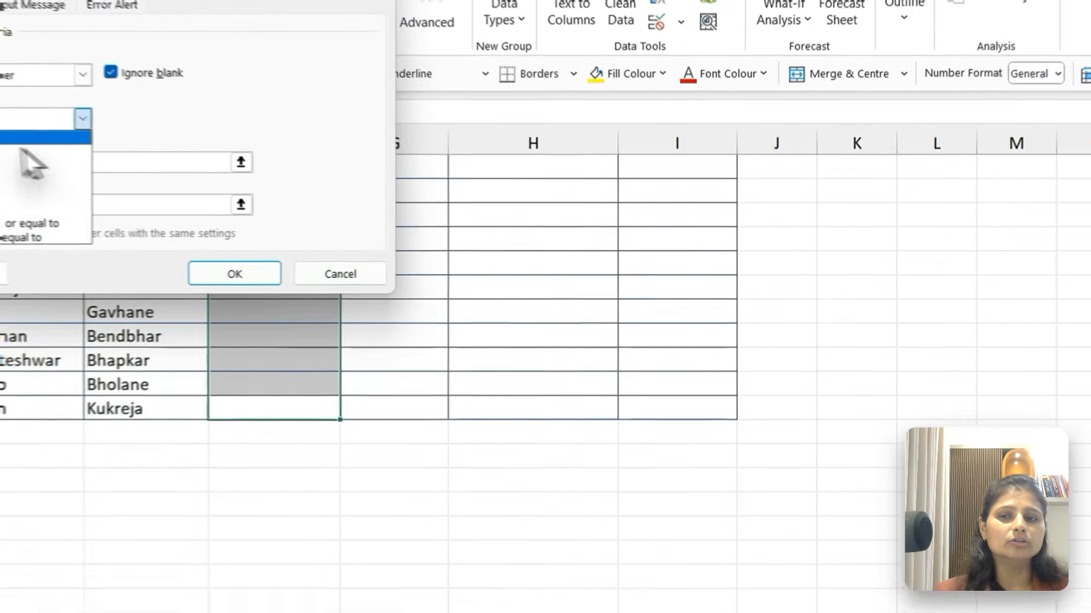
click(21, 139)
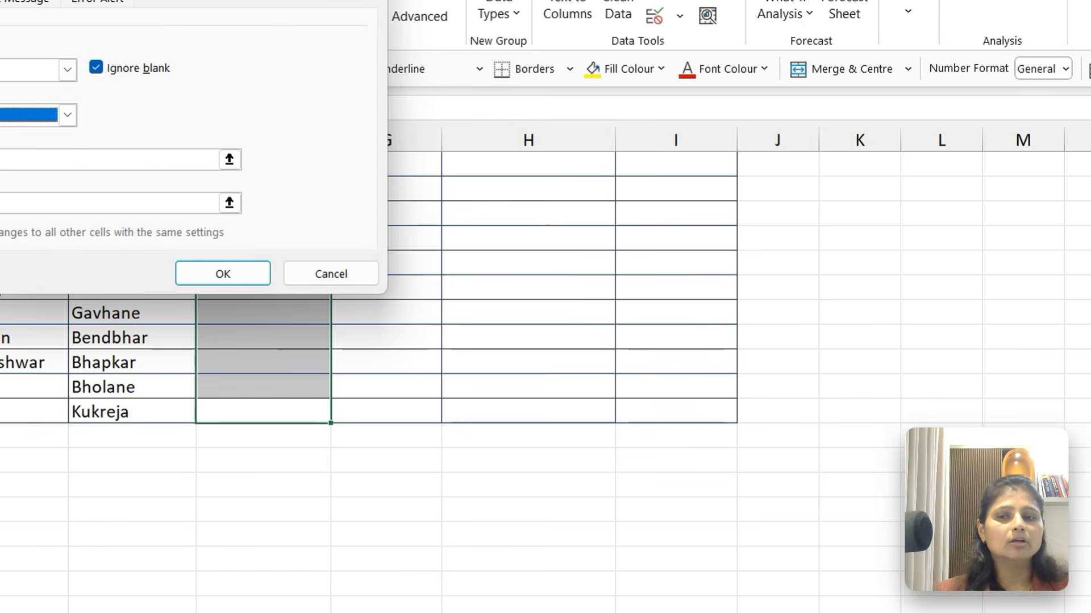
click(23, 160)
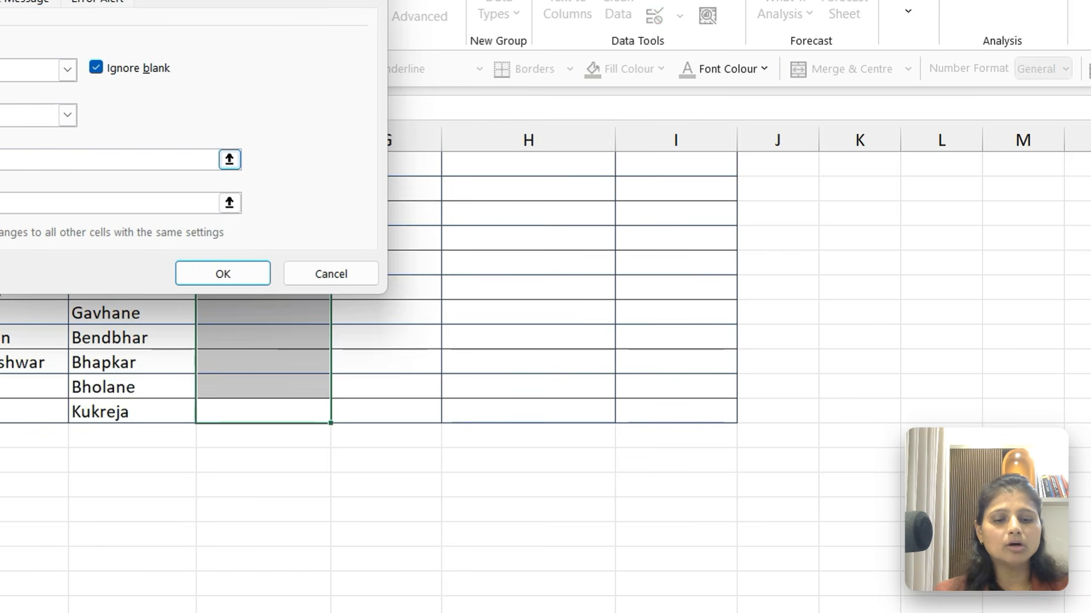
click(22, 203)
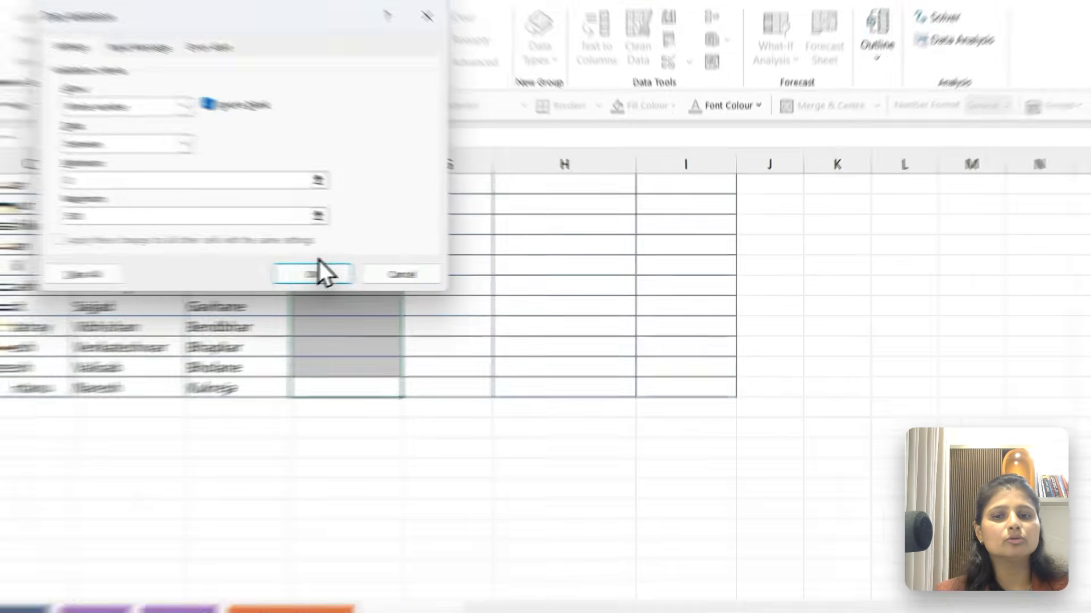
click(311, 272)
Step: Enter Total Scores of 200 in F2 and 324 in F3
scroll(207, 279, up, 8)
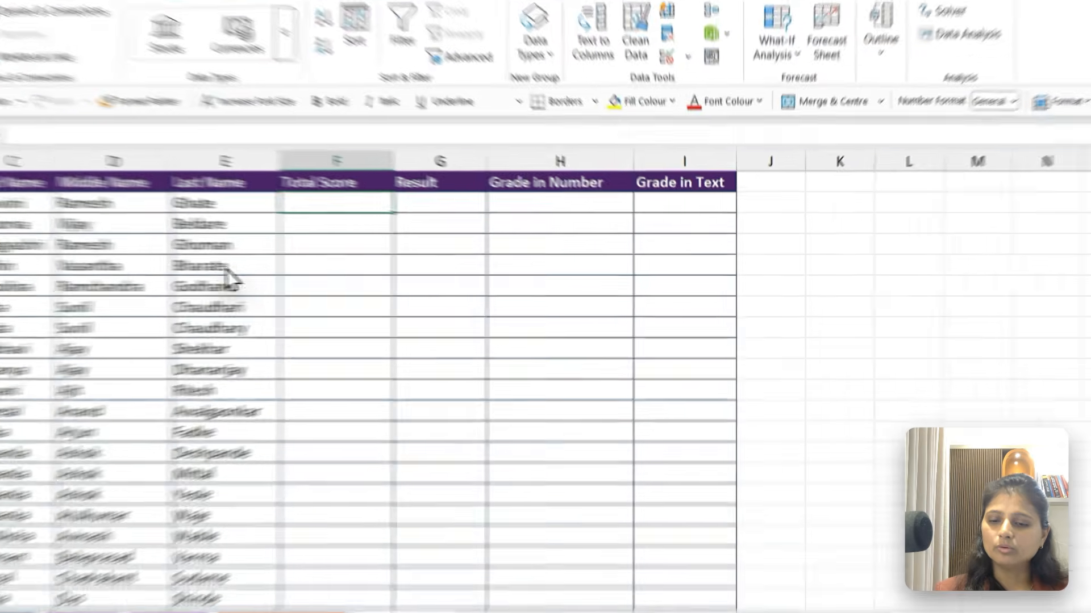
text(200)
key(Return)
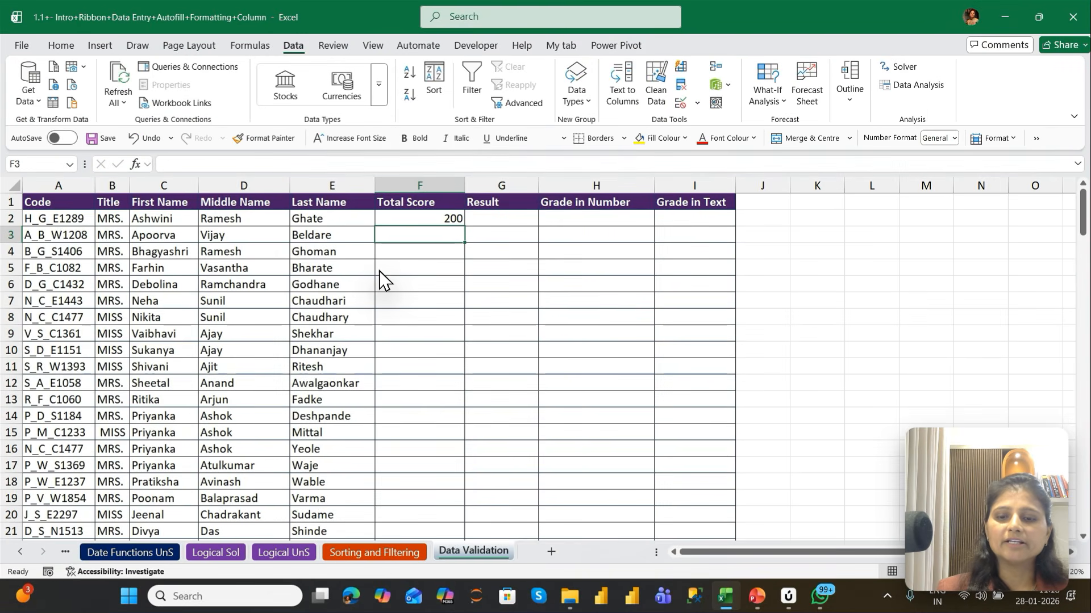
text(3240)
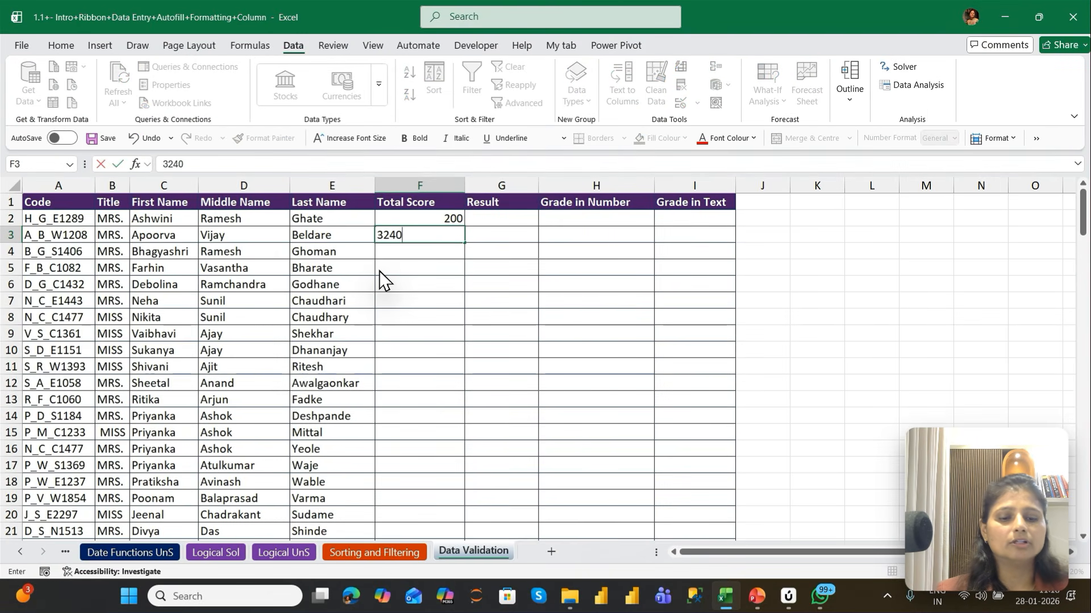
key(BackSpace)
key(Return)
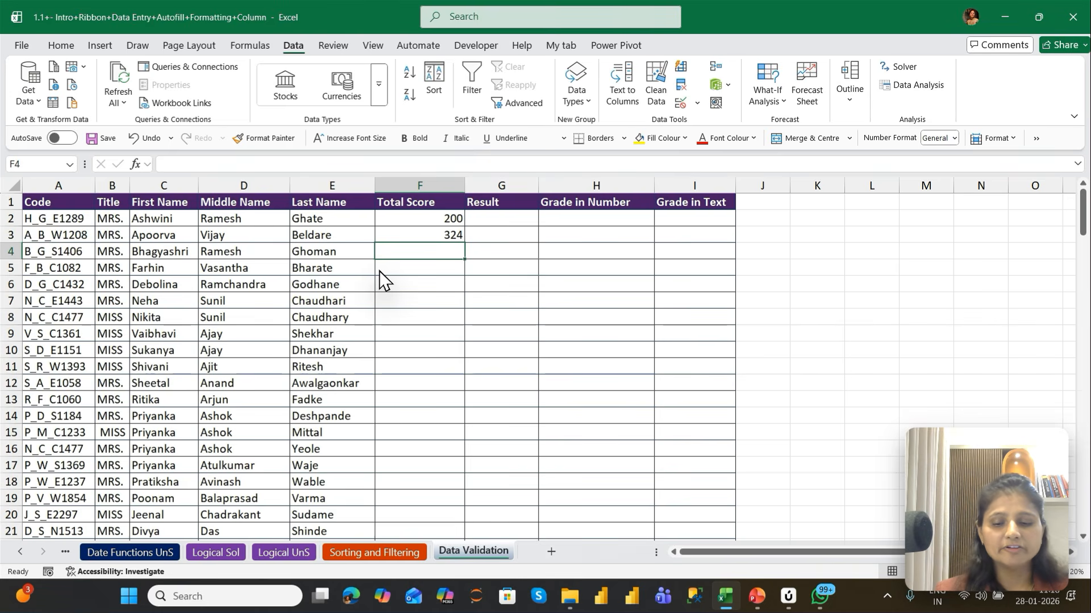
Step: Test the validation rule by trying to enter the word text in F4, and discard the entry
text(text)
key(Return)
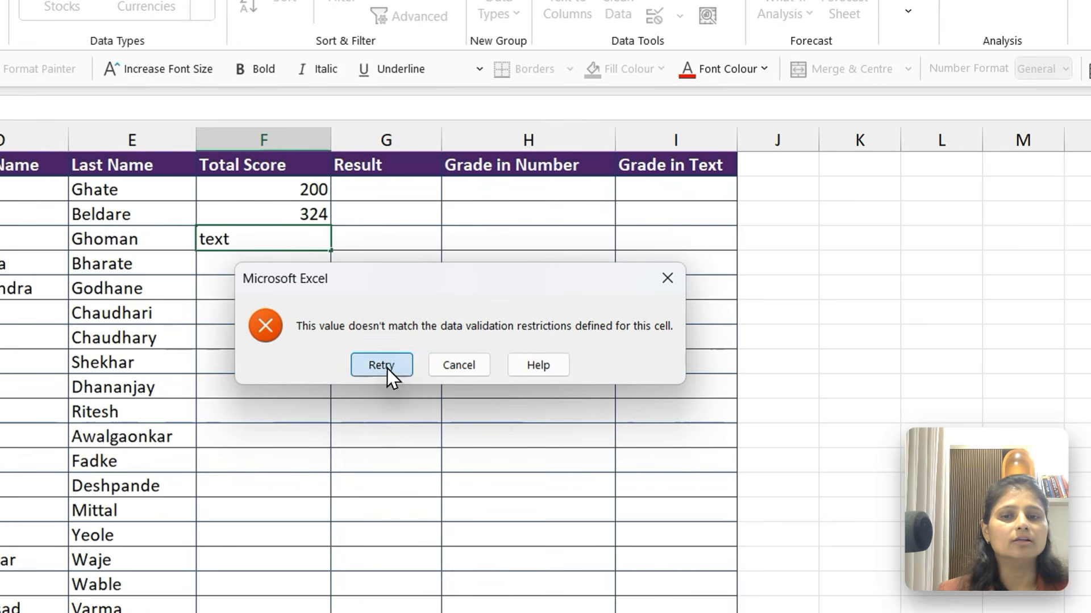
click(500, 336)
text(=)
key(Down)
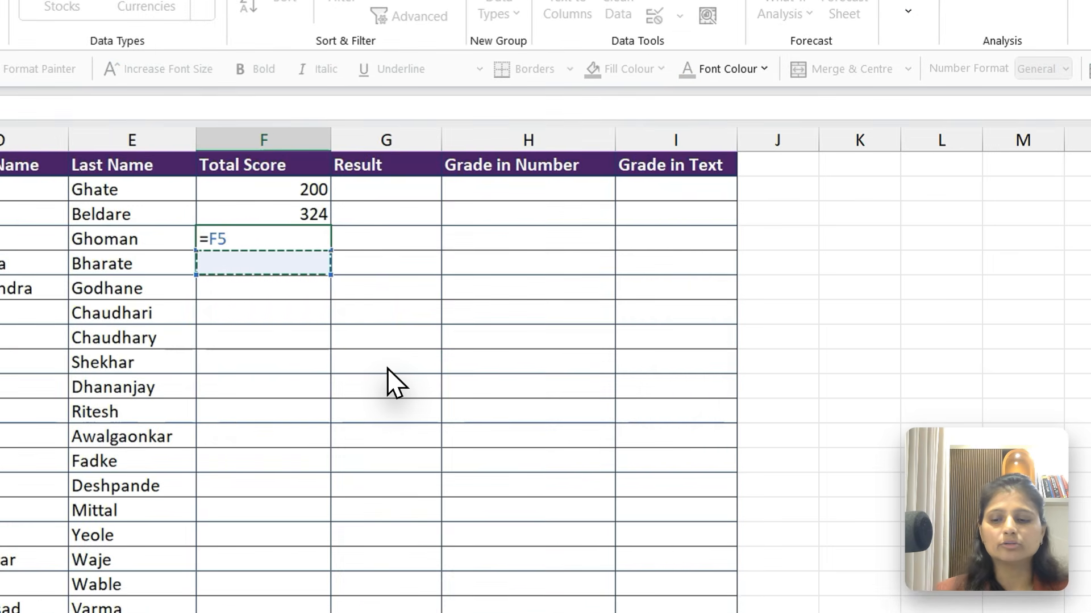
key(Escape)
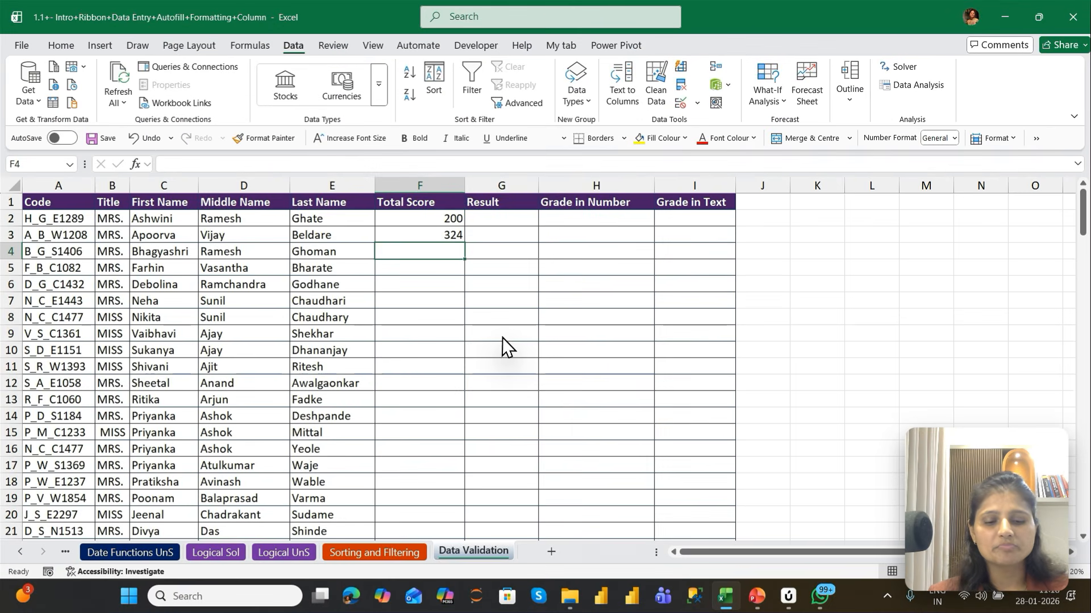
Step: Try the out-of-range scores -908 and 503 in cell F4, discarding each entry
text(-908)
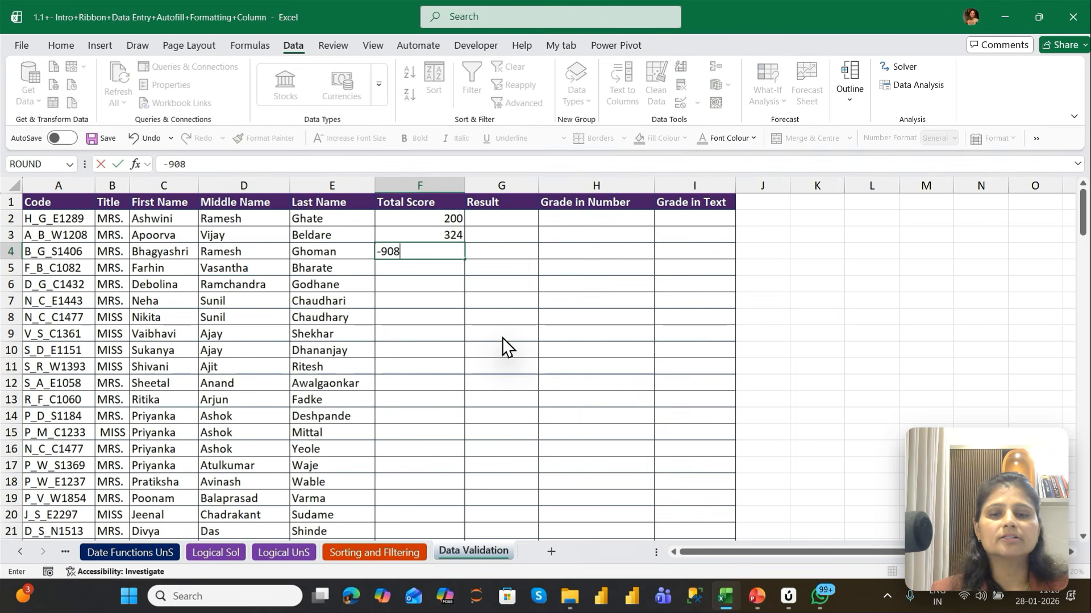
key(Return)
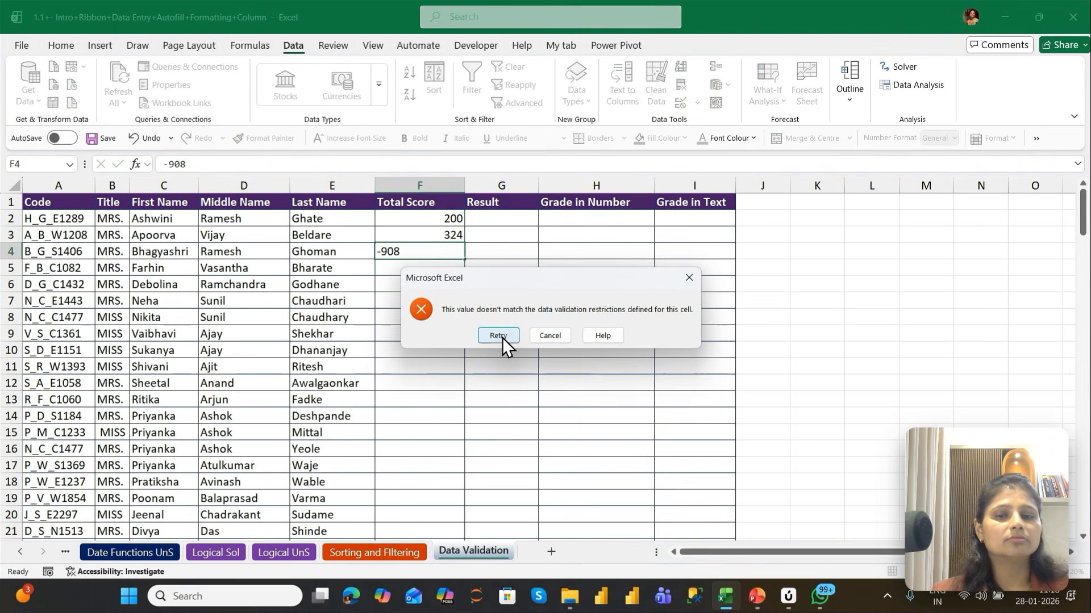
key(Escape)
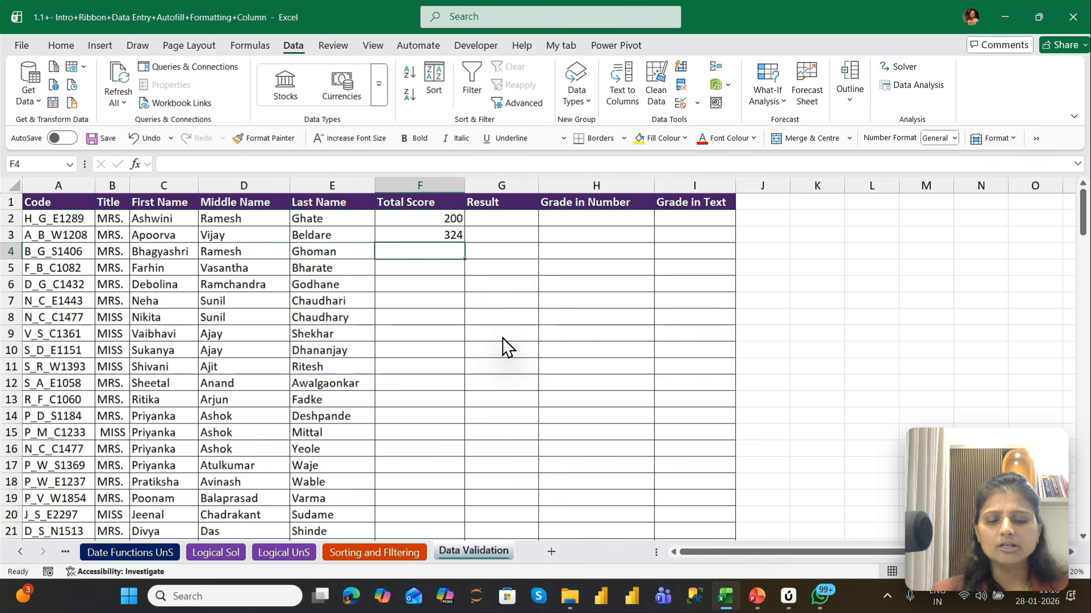
text(503)
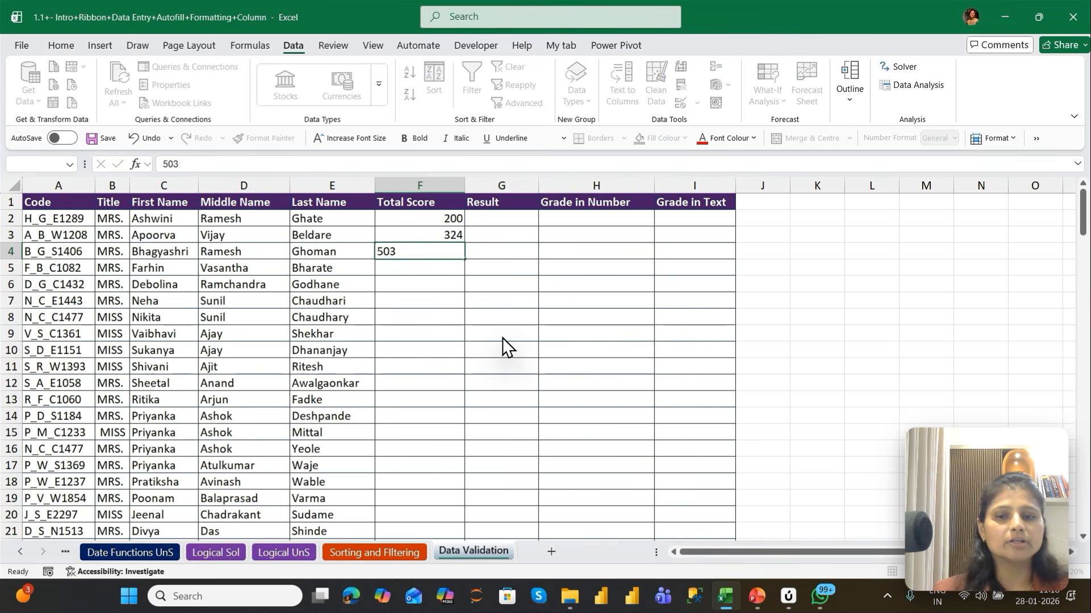
key(Return)
key(Escape)
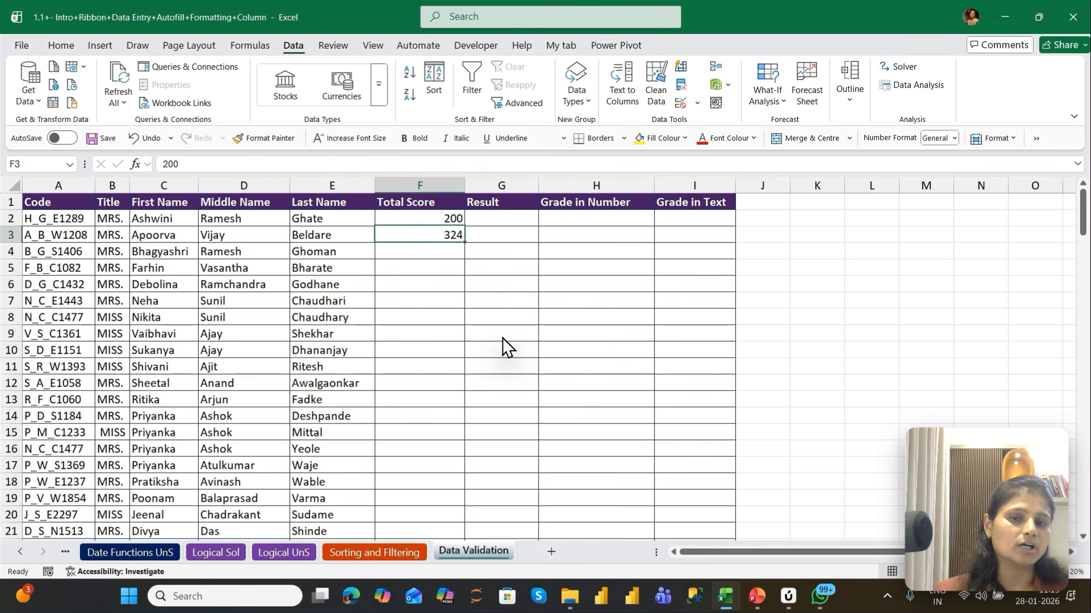
Step: Enter 235 as the third student's Total Score in cell F4
text(23)
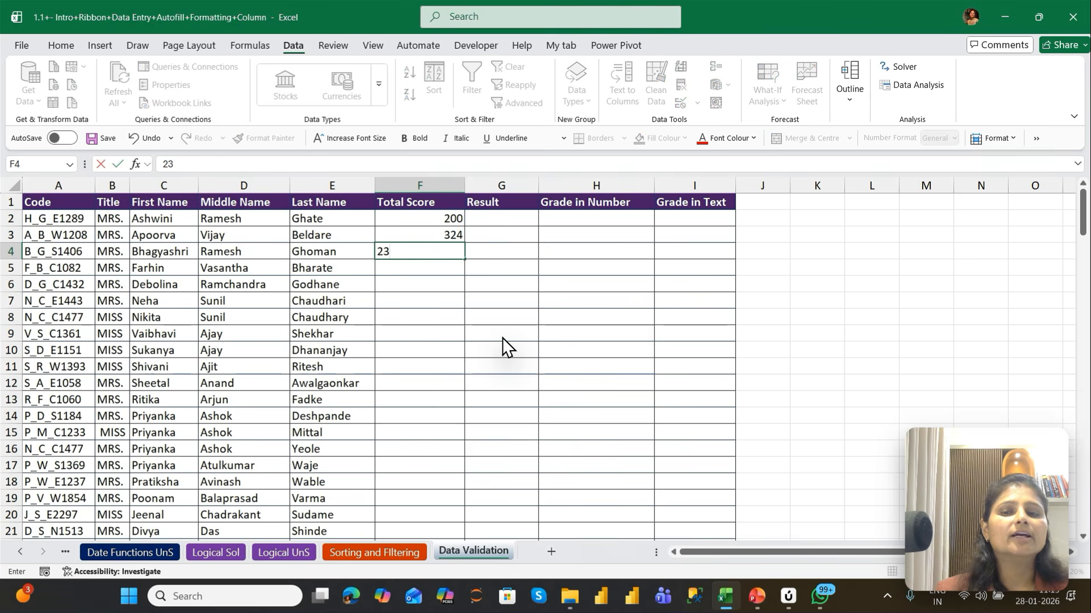
text(5)
key(Return)
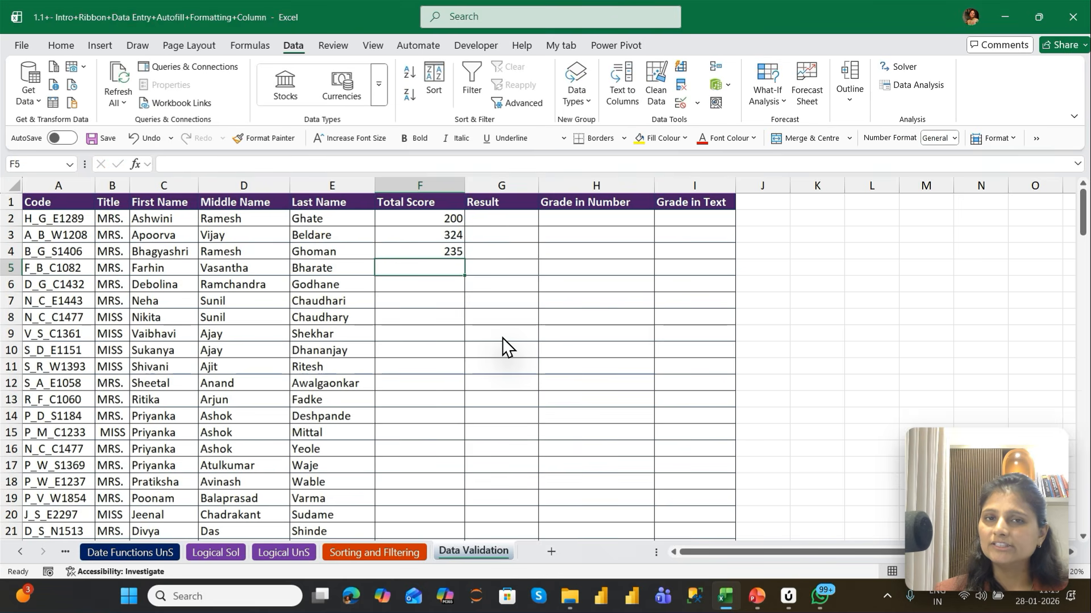
Step: Start a validation rule for the Result cells G2:G147 that allows values from a List
key(Up)
key(Up)
key(Up)
key(Right)
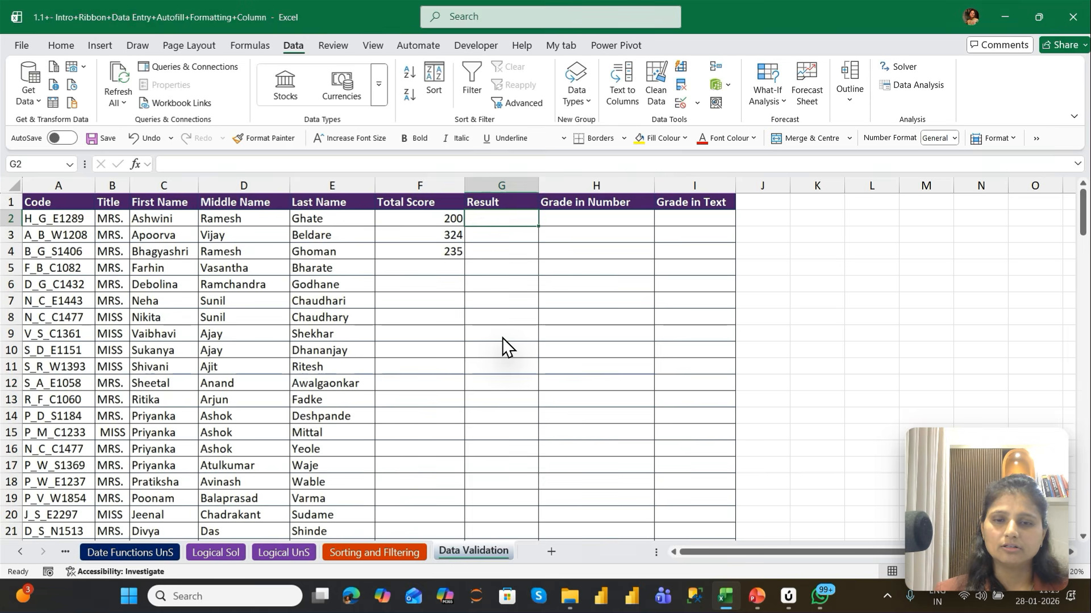
key(Left)
key(Left)
key(ctrl+Down)
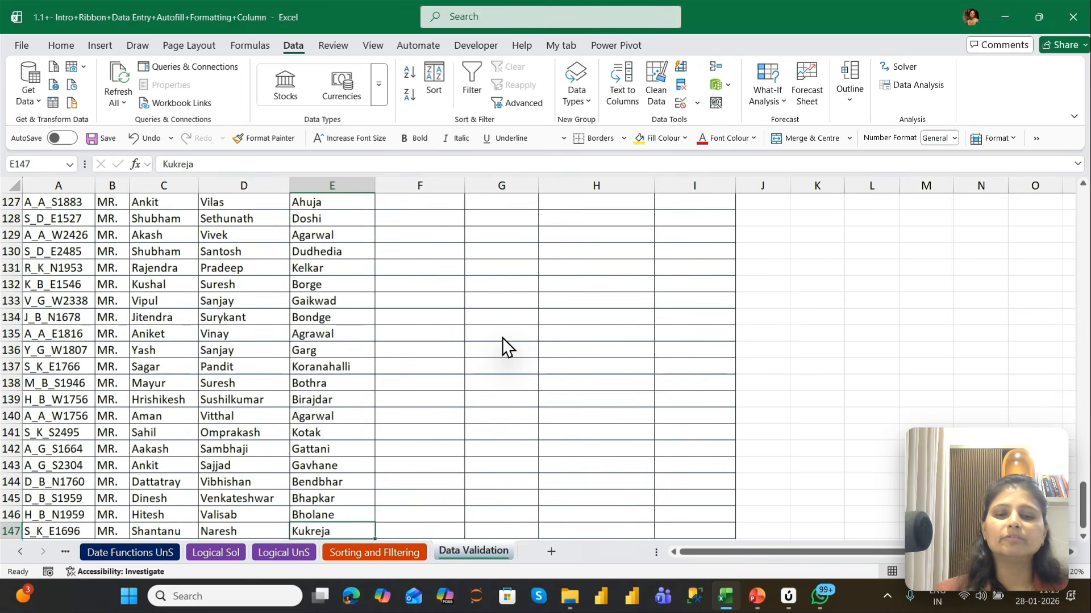
key(Right)
key(Right)
key(ctrl+shift+Up)
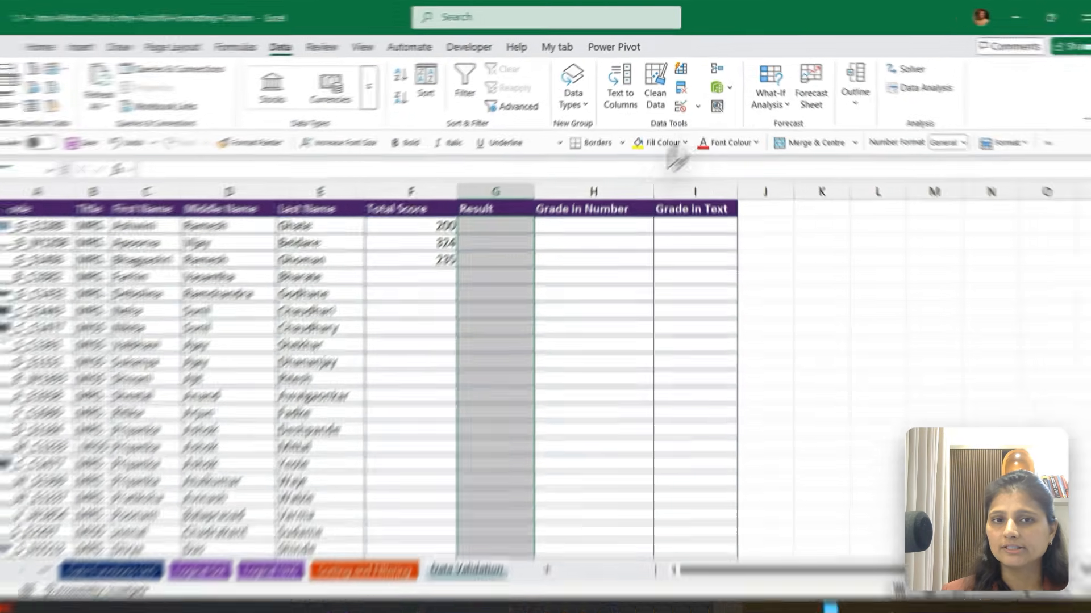
click(681, 105)
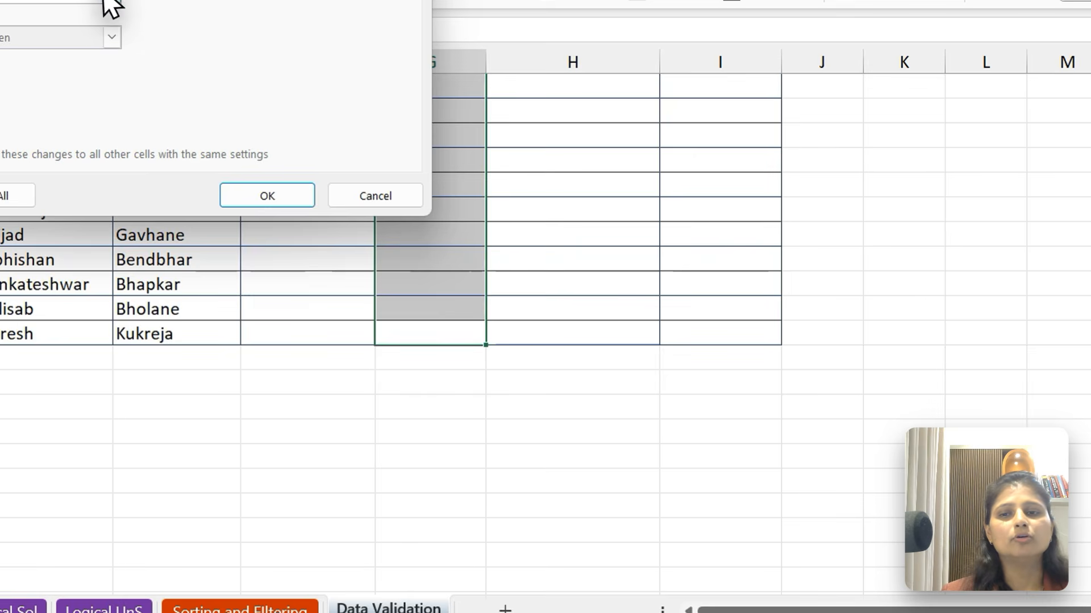
click(94, 209)
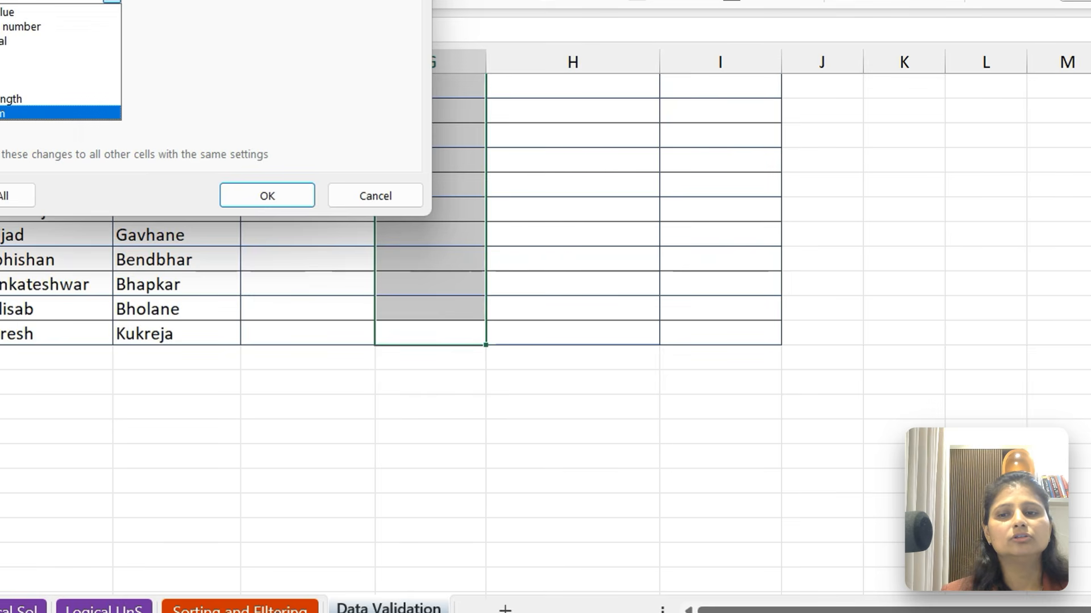
click(5, 56)
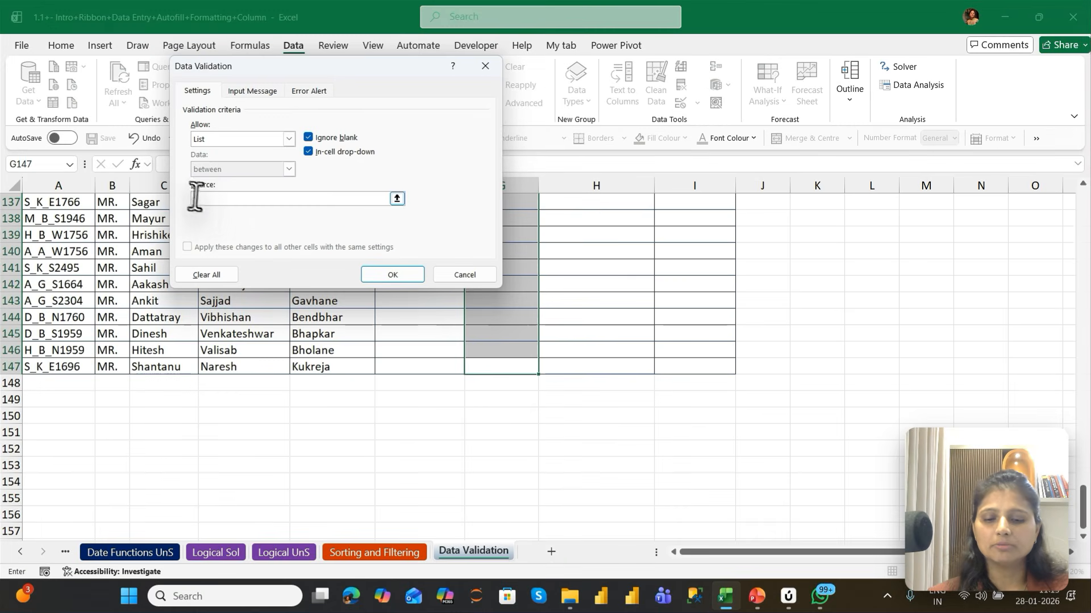
Step: Set the list source to "Pass","Fail" and apply the validation rule
click(207, 200)
text("pass)
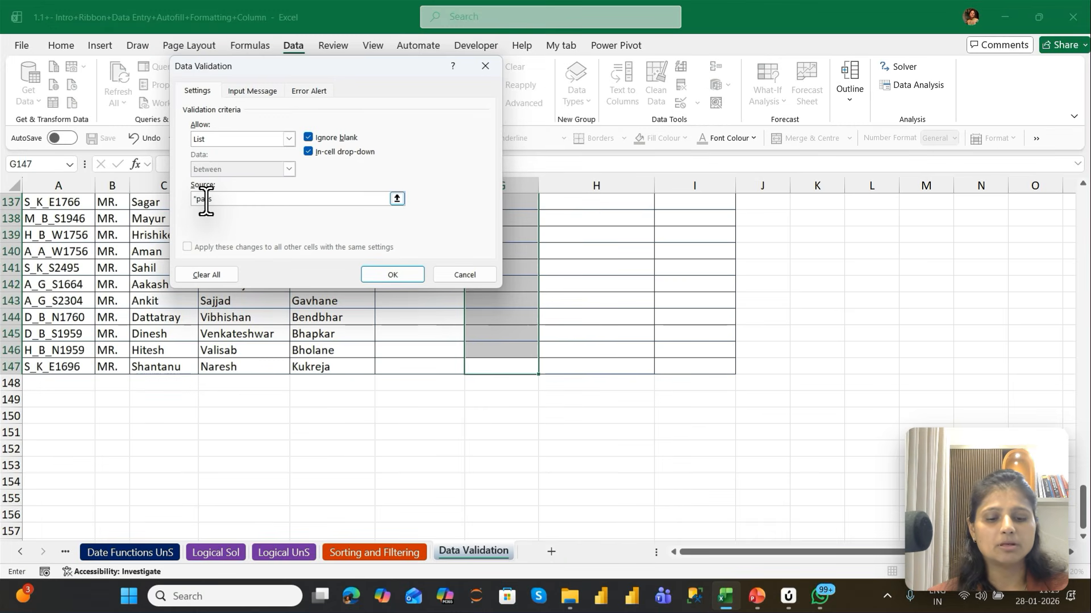
text(","Fail)
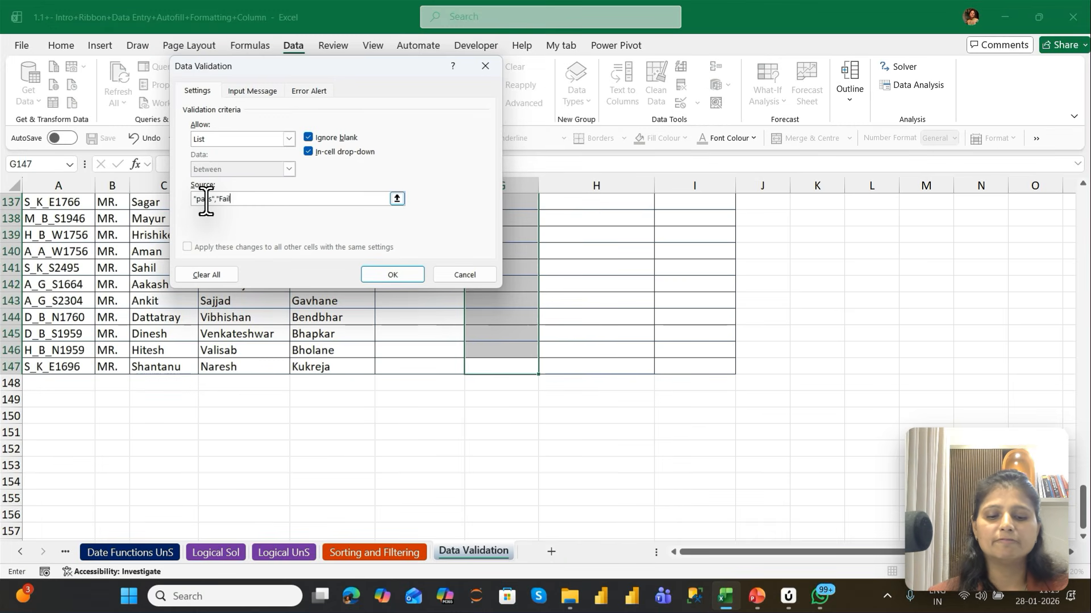
text(")
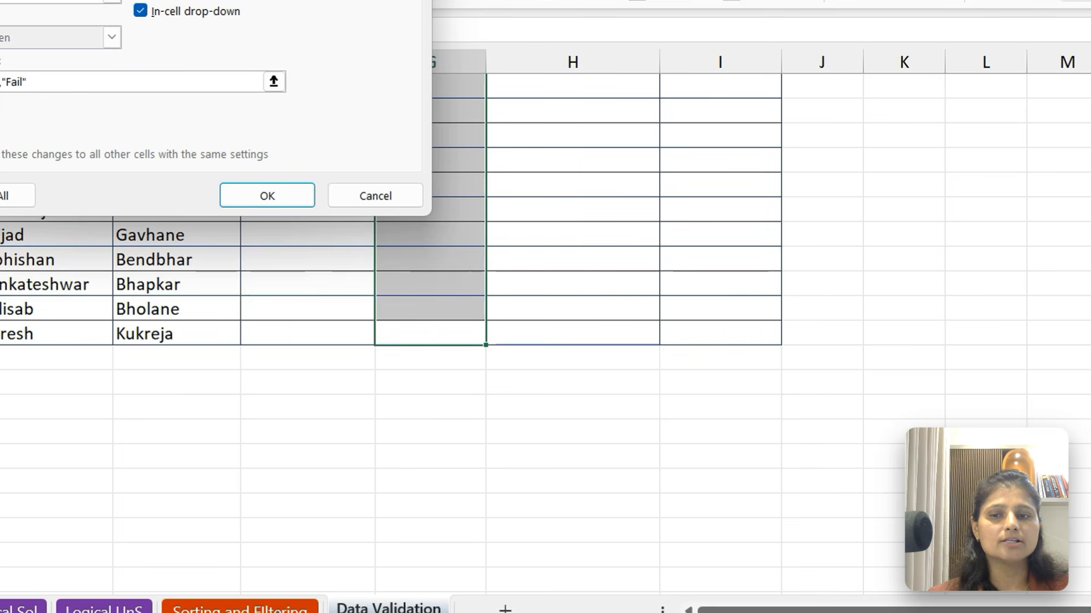
click(235, 200)
click(421, 151)
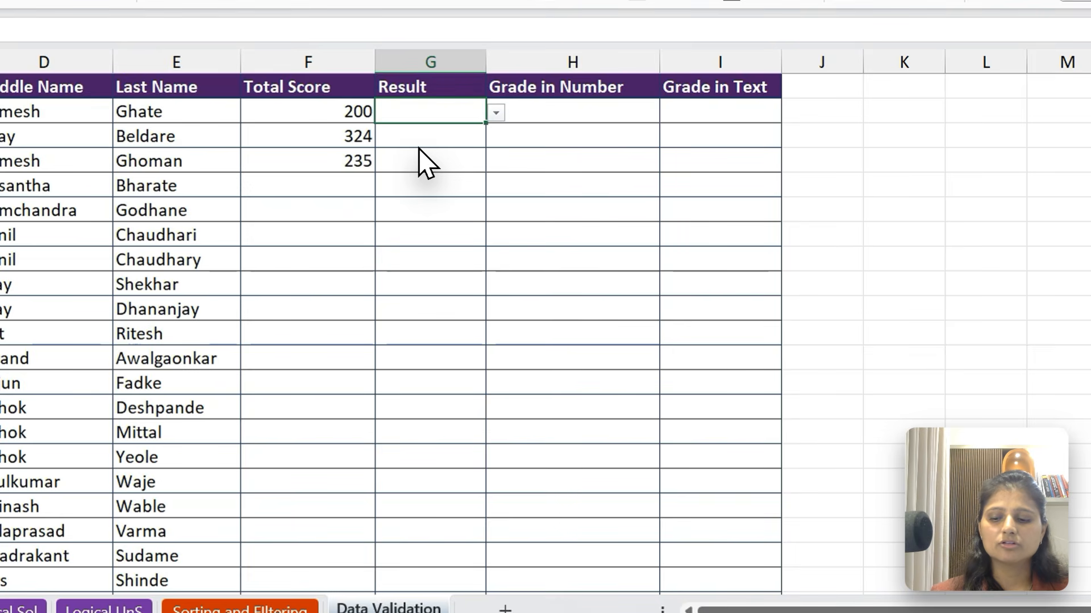
Step: Choose "Pass" from the list for G2, and "Fail" for G4 and G7
click(496, 113)
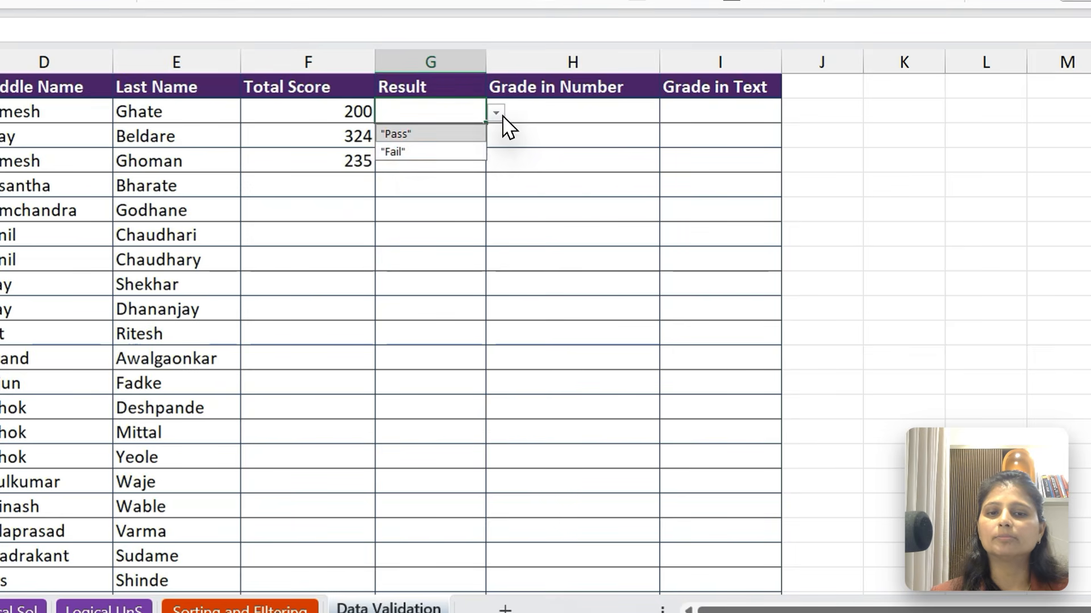
click(416, 135)
click(432, 161)
click(496, 163)
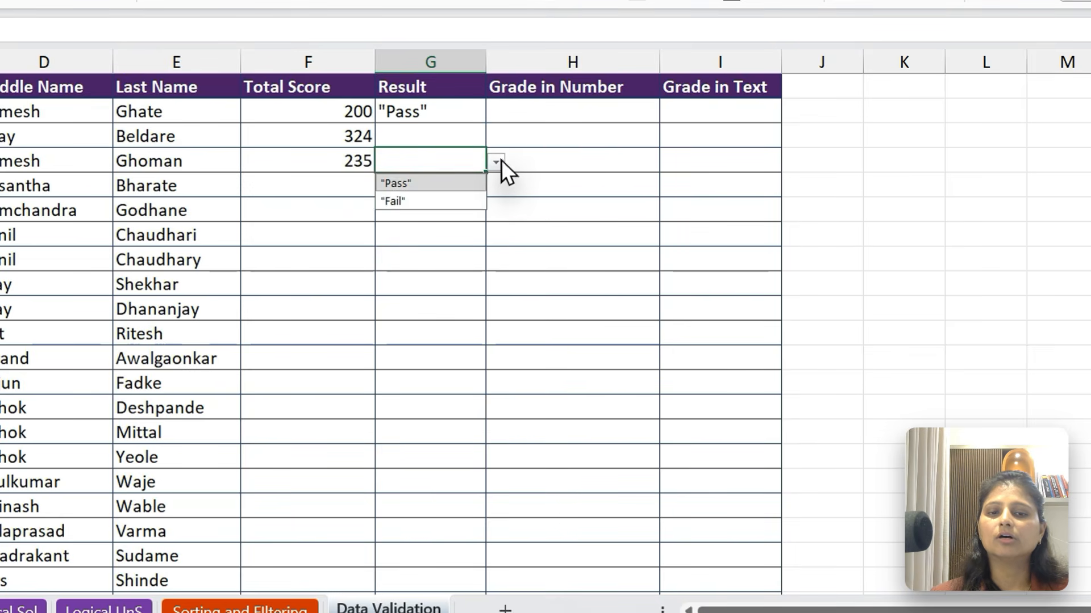
click(434, 201)
click(435, 239)
key(alt+Down)
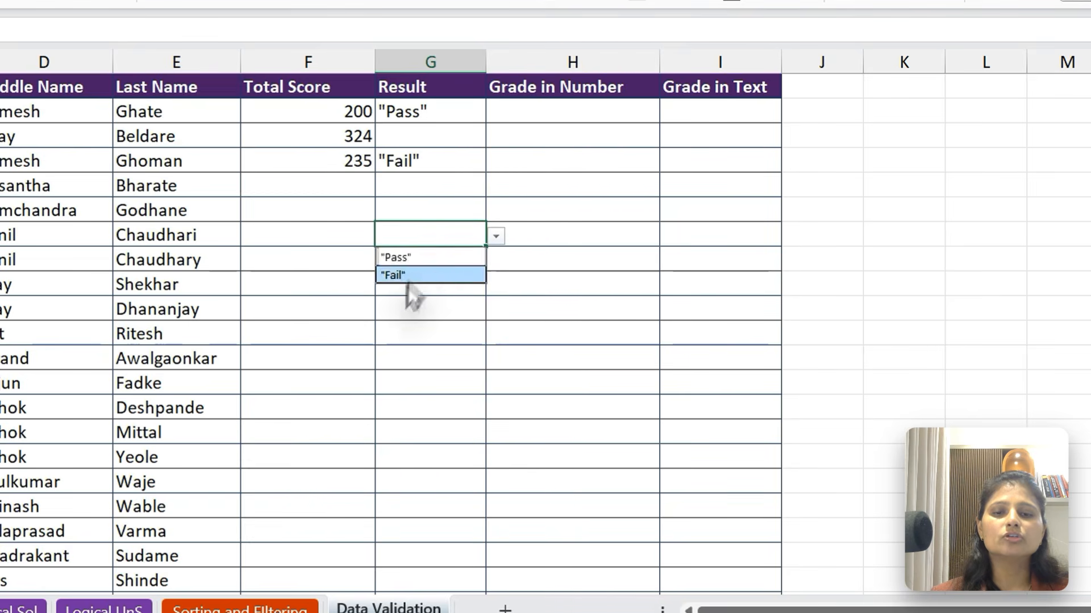
click(412, 274)
Step: Test the list rule by trying to enter some else in G13, and discard the entry
click(414, 382)
text(some else)
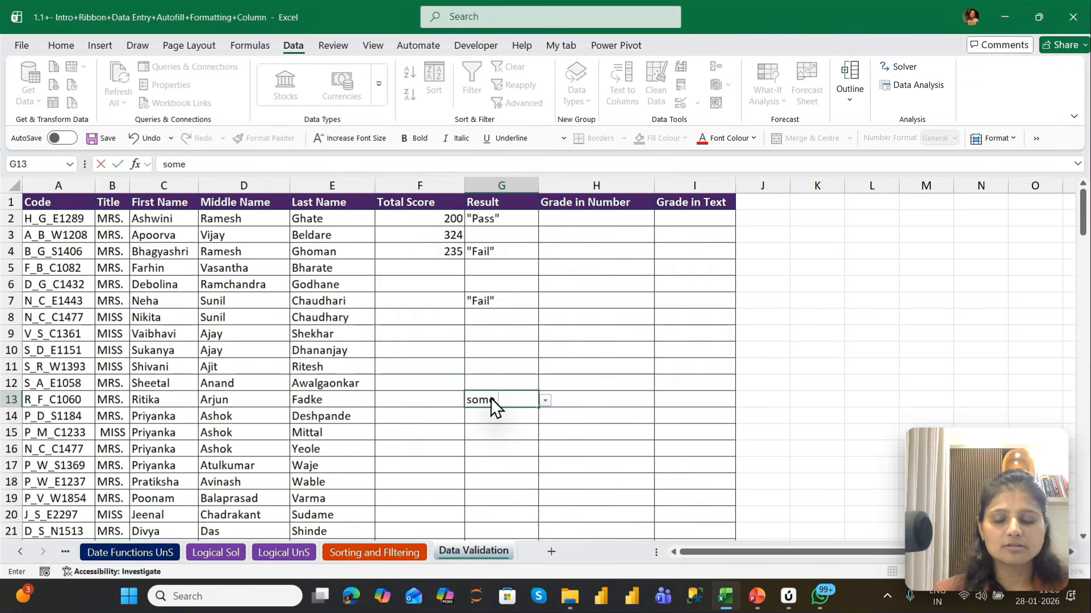
key(Return)
key(Escape)
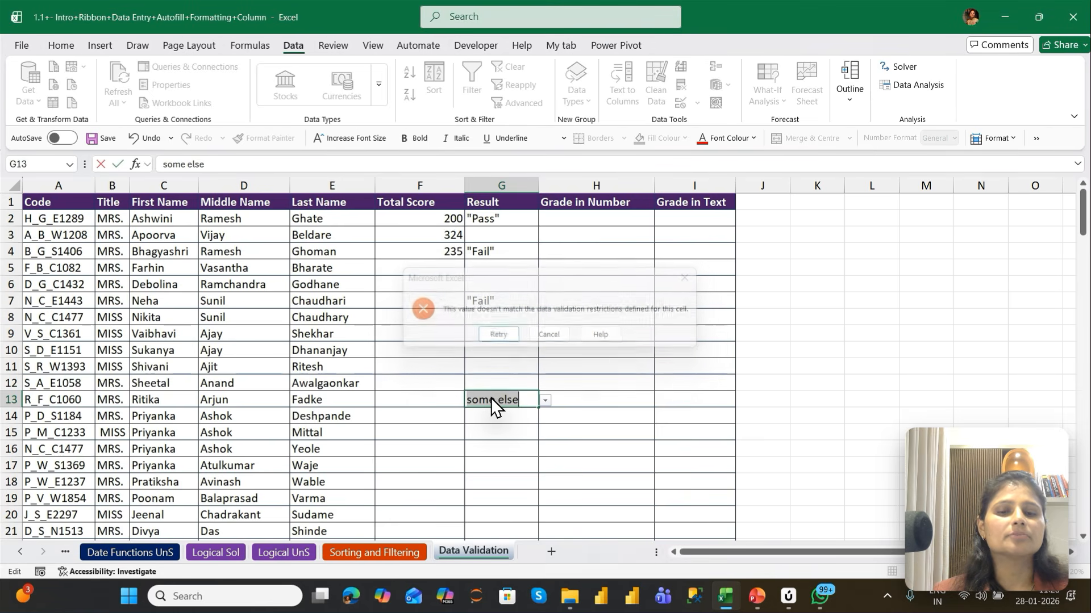
Step: Select the Grade in Number cells H2:H147 and open the Data Validation settings for them
key(Up)
key(Up)
key(Up)
key(Up)
key(Up)
key(Up)
key(Up)
key(Up)
key(Up)
key(Up)
key(Up)
key(Up)
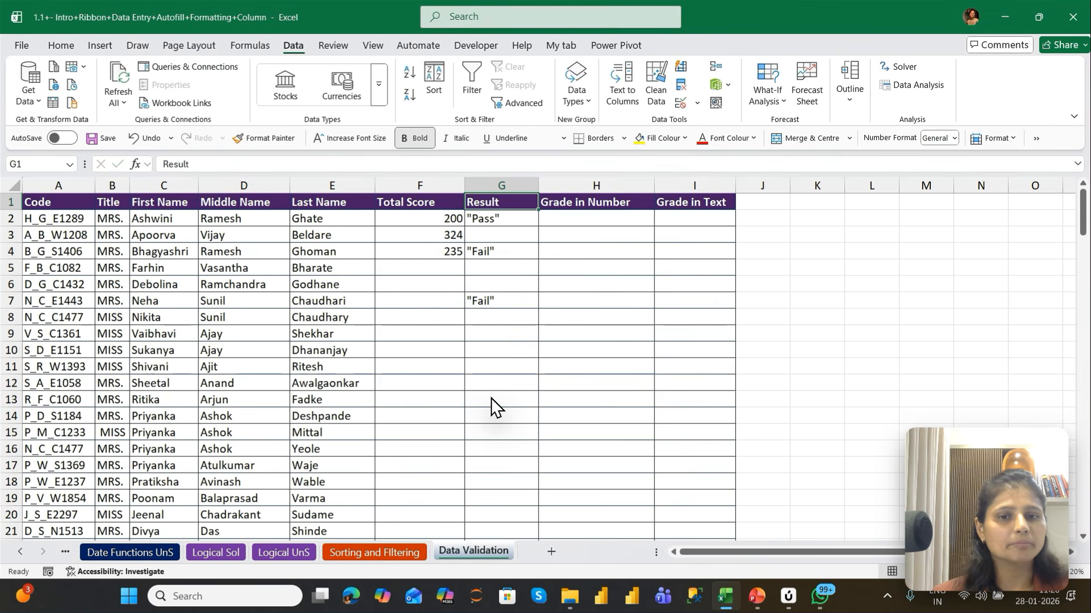
key(Right)
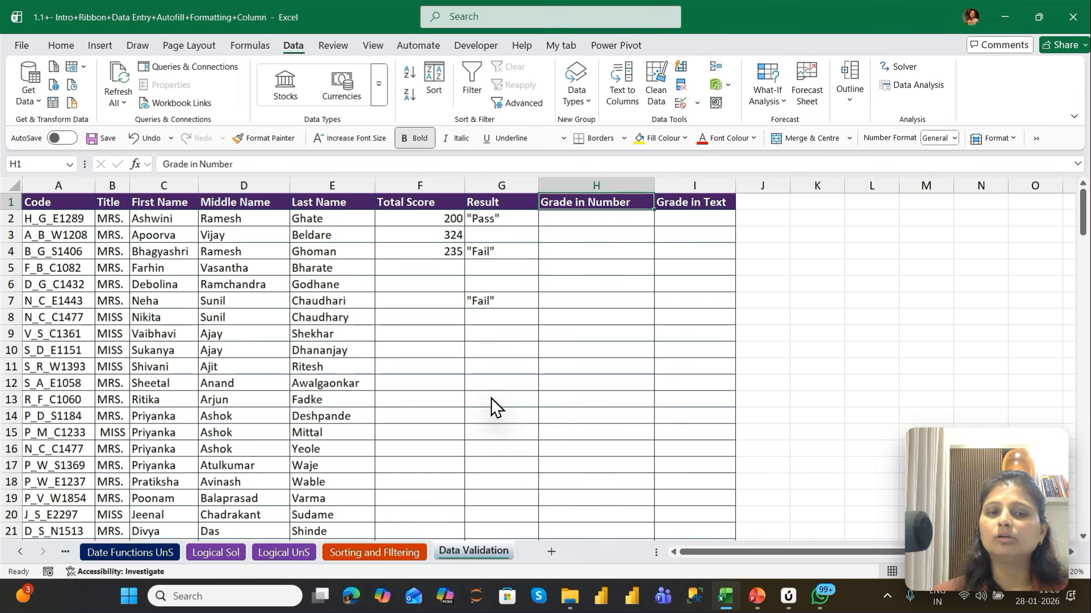
key(Left)
key(Left)
key(Left)
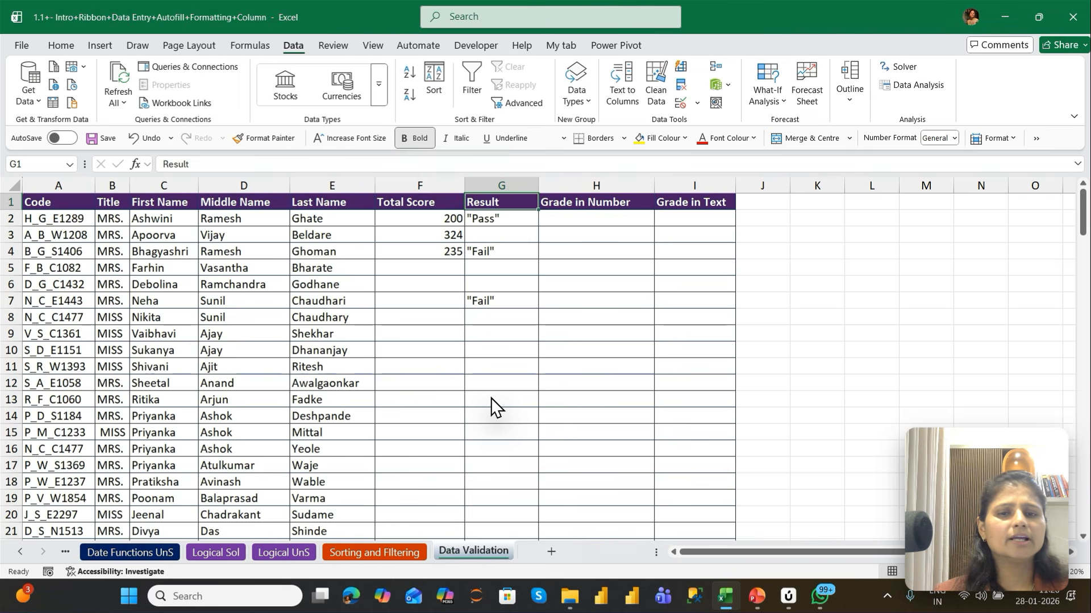
key(ctrl+Down)
key(Right)
key(Right)
key(Right)
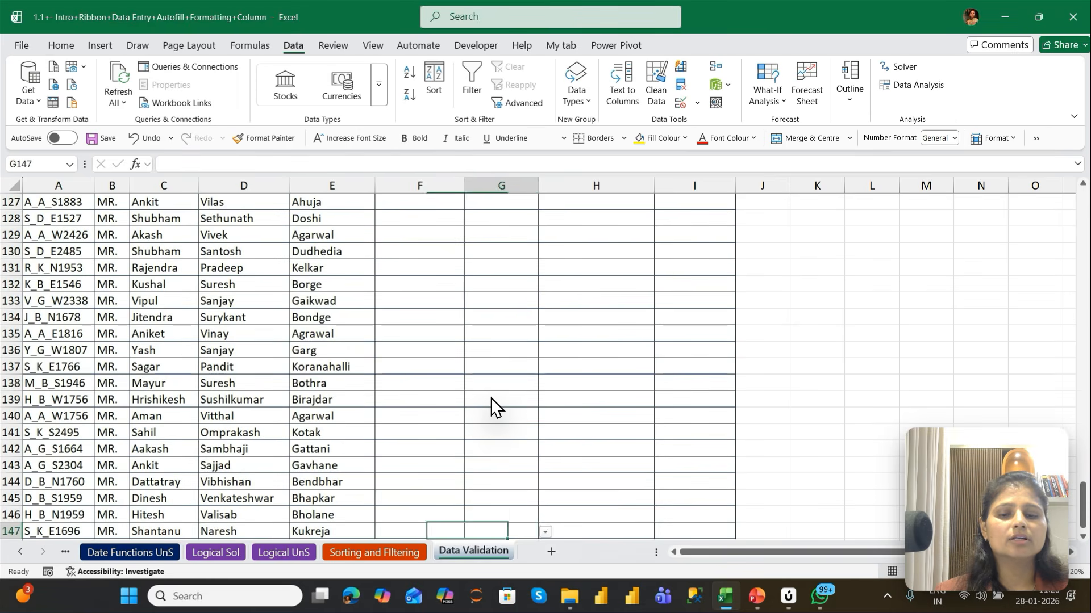
key(ctrl+shift+Up)
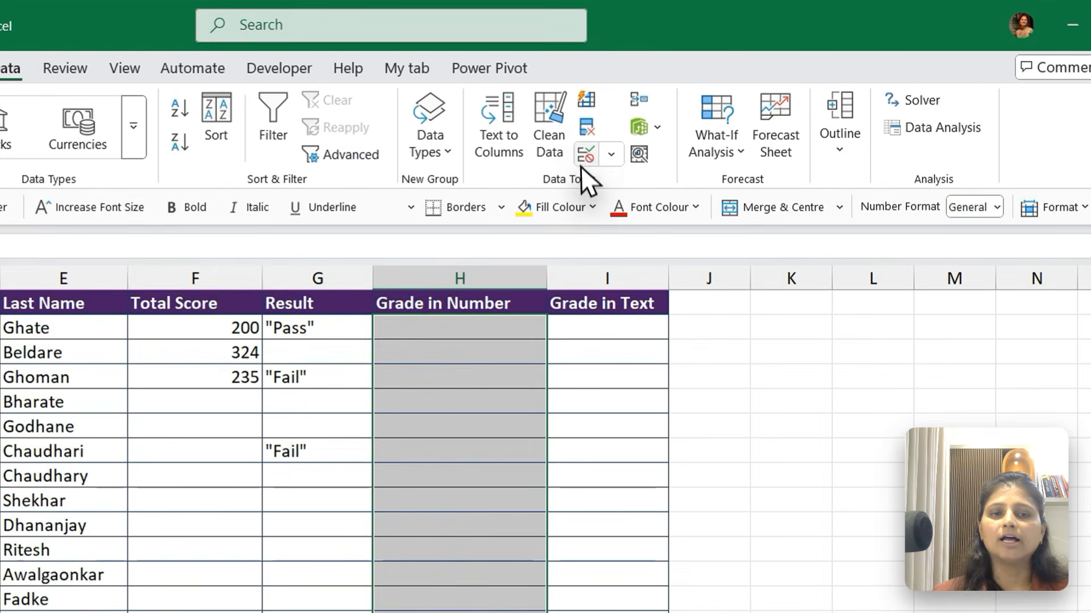
click(677, 104)
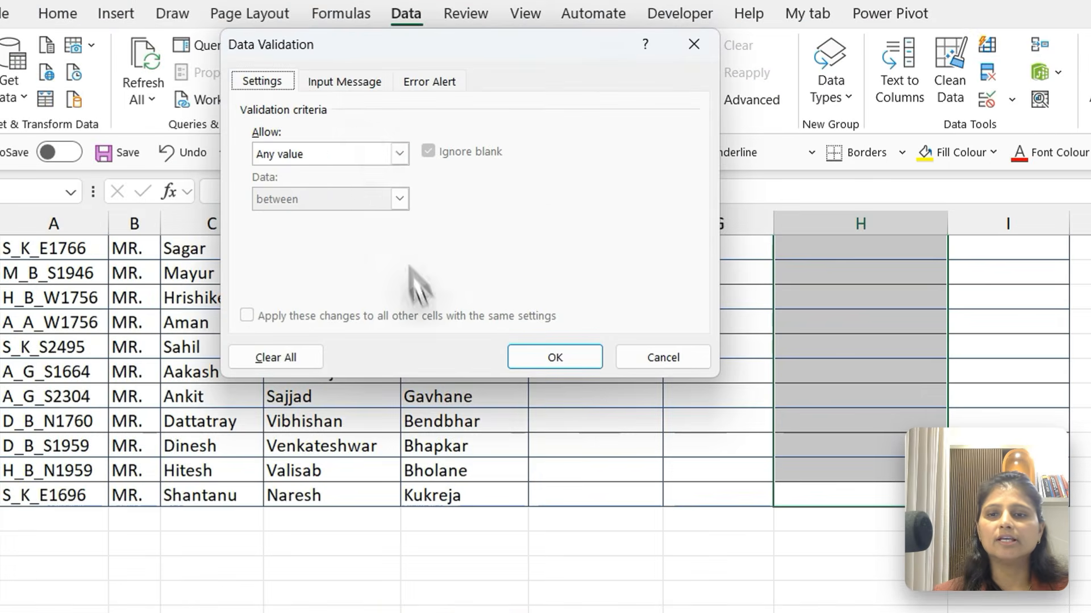
Step: Restrict the Grade in Number entries to whole numbers between 1 and 4
click(398, 153)
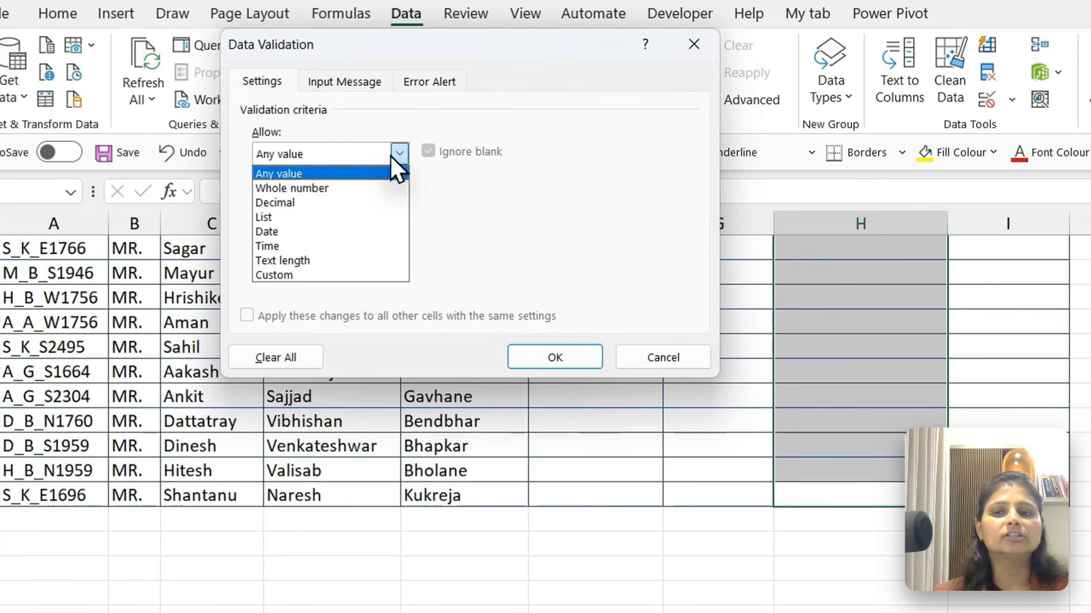
click(286, 190)
click(286, 239)
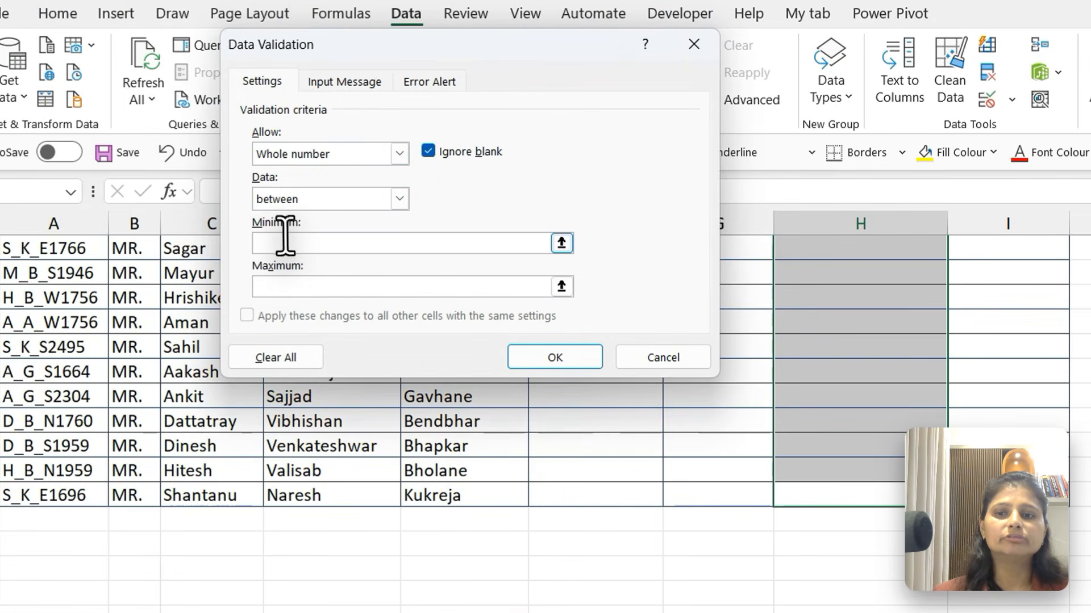
text(1)
click(291, 282)
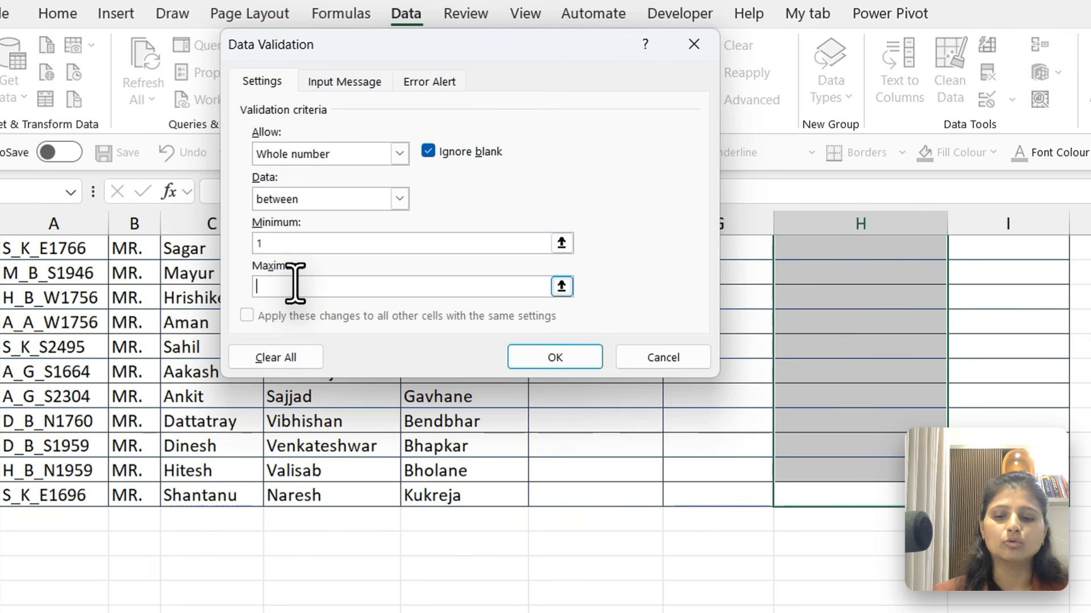
text(4)
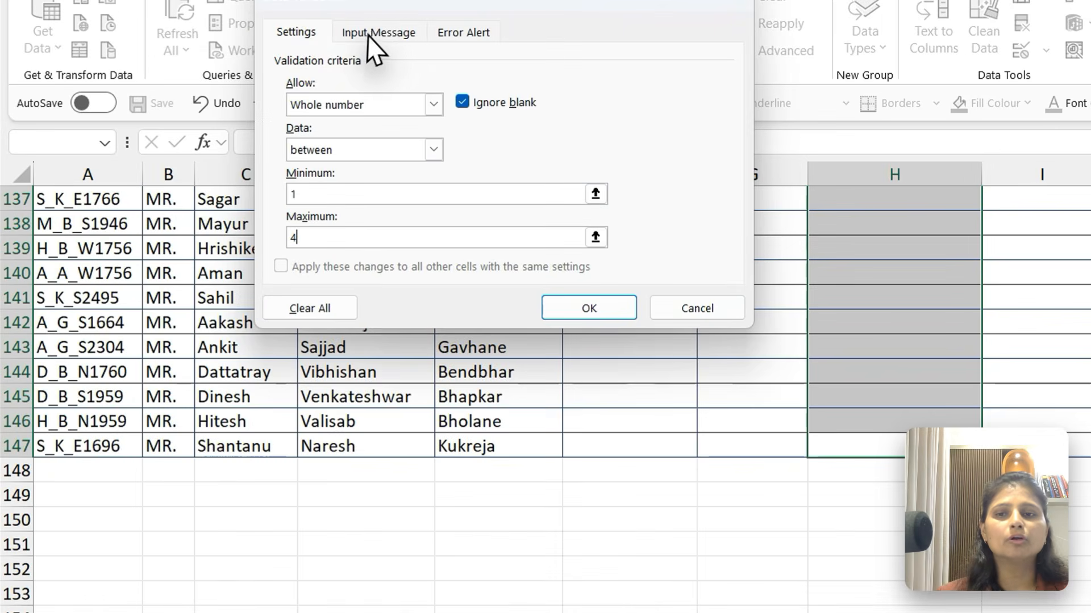
Step: Draft an input message titled Enter Data as per rule with lines 0-200 then Fail and 201-300, and clear all validation settings
click(252, 90)
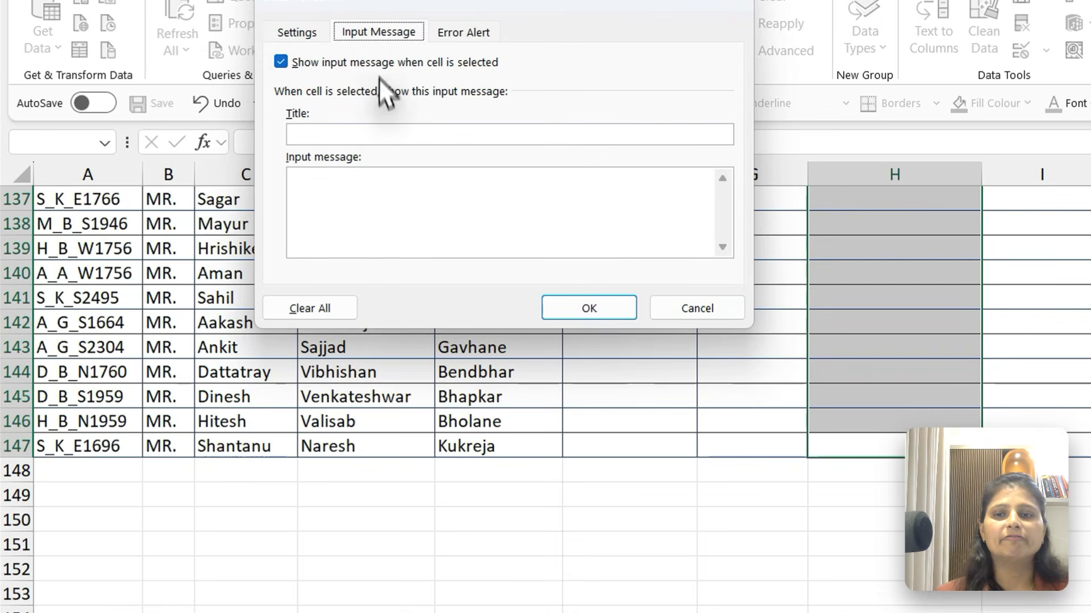
click(376, 134)
text(Enter Data as per)
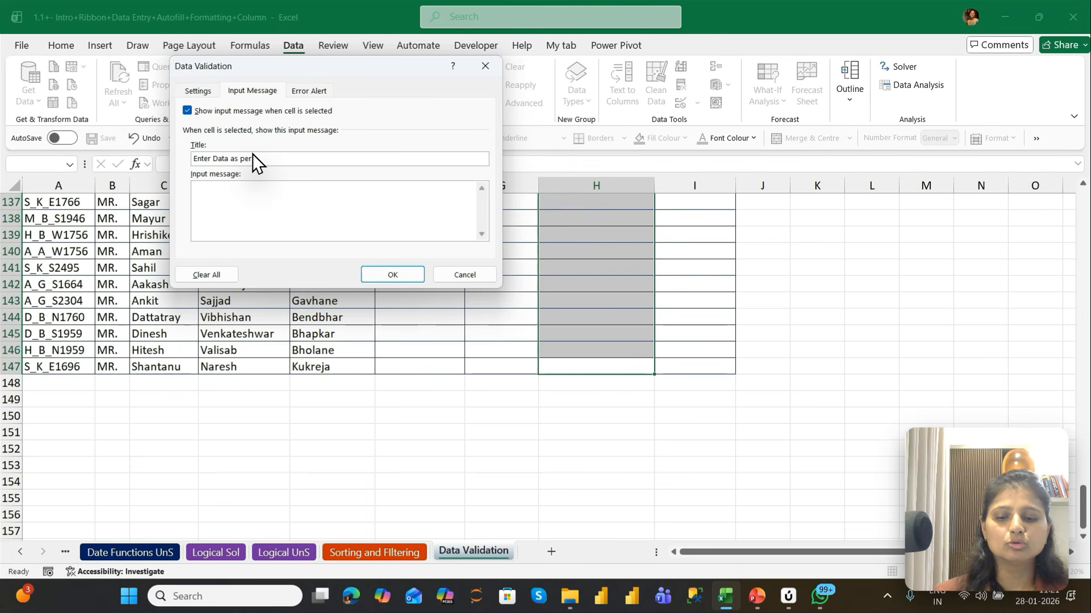
text( rule)
click(244, 182)
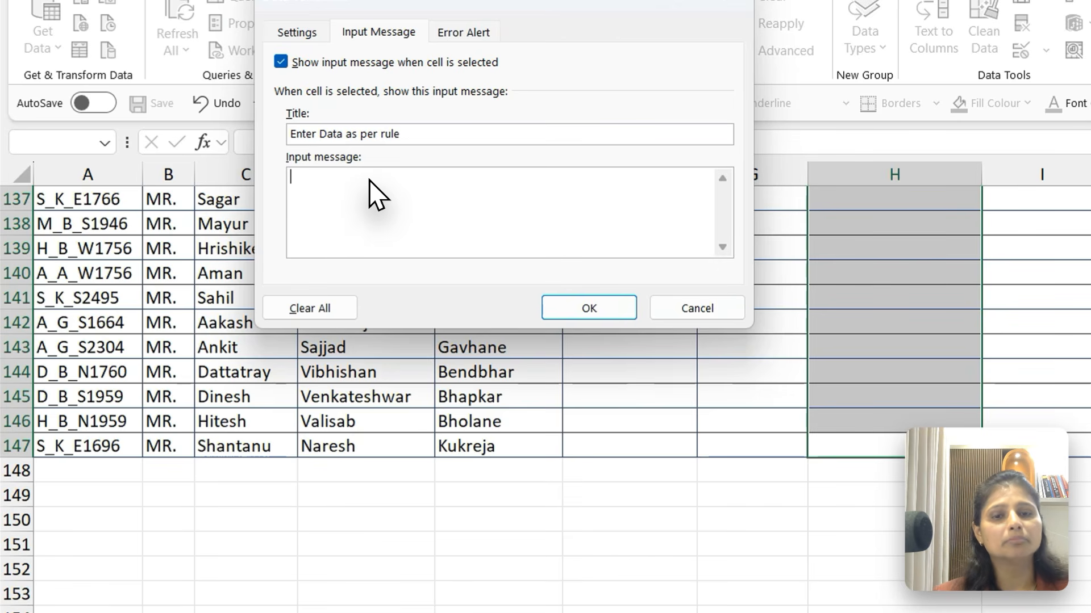
text(0-200)
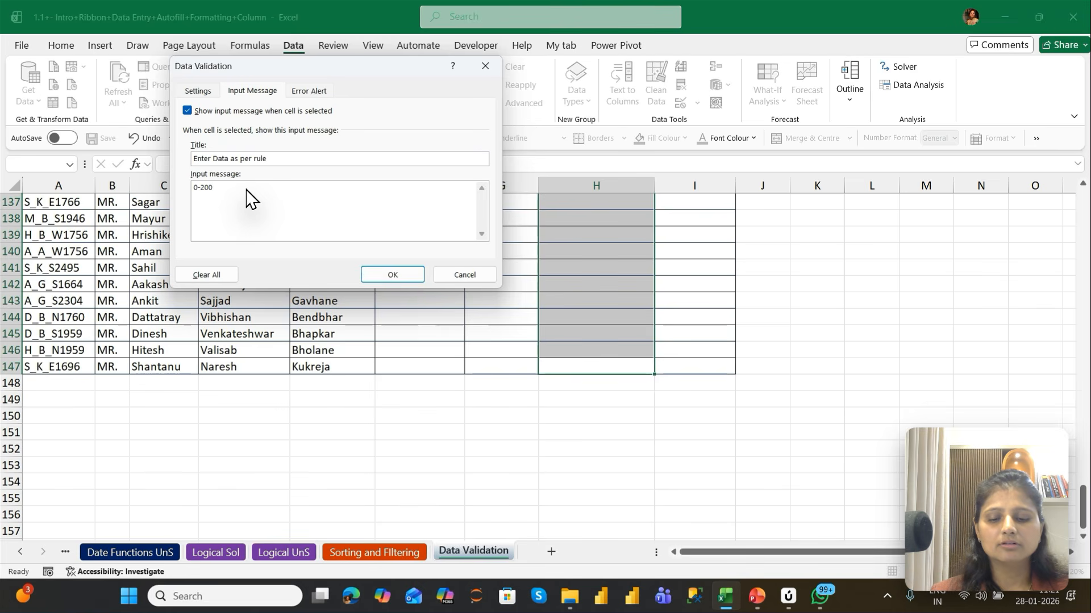
text( then )
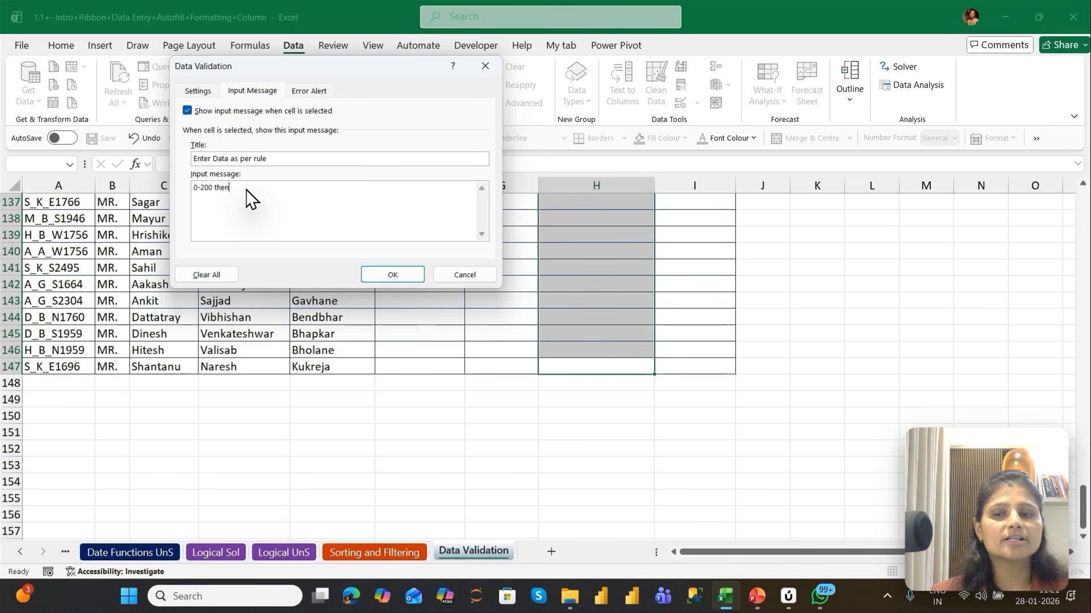
text(Fail)
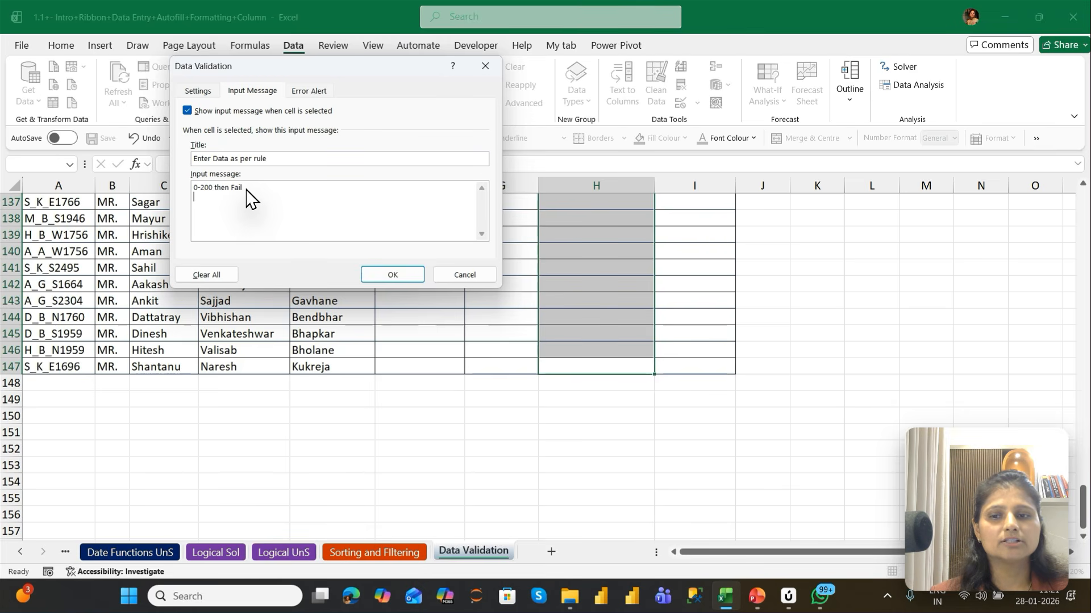
text(201)
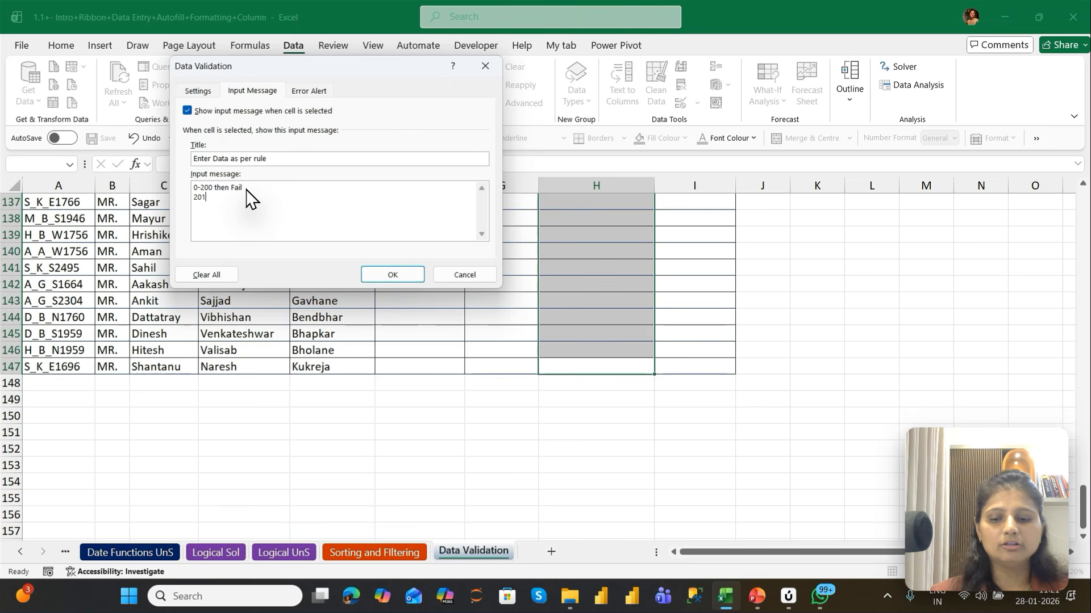
text(-300)
key(Tab)
key(space)
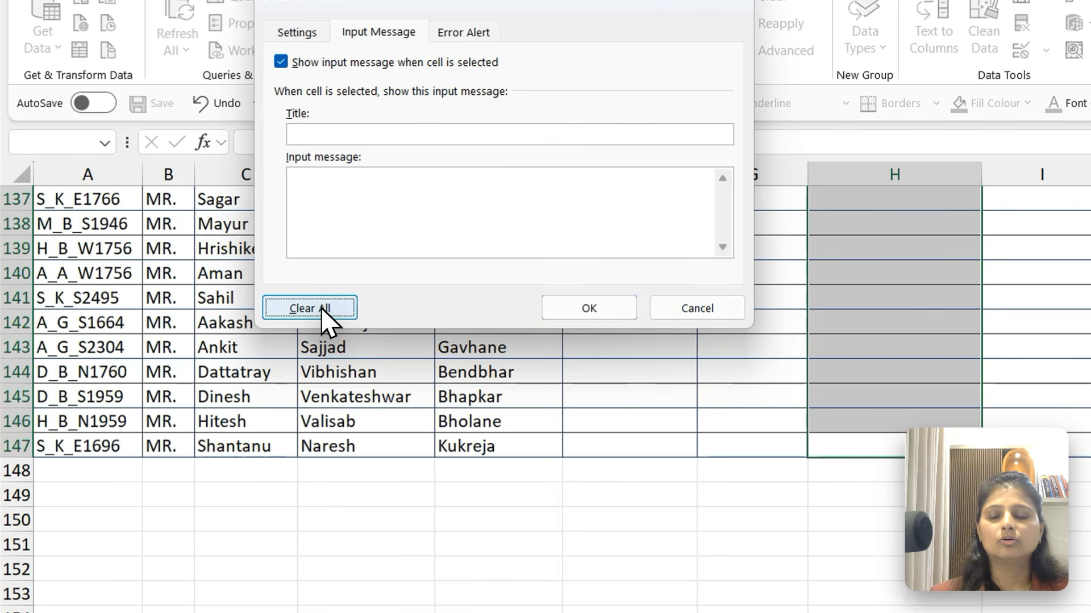
Step: Restrict the selected Grade in Number cells to whole numbers between 0 and 10
click(297, 33)
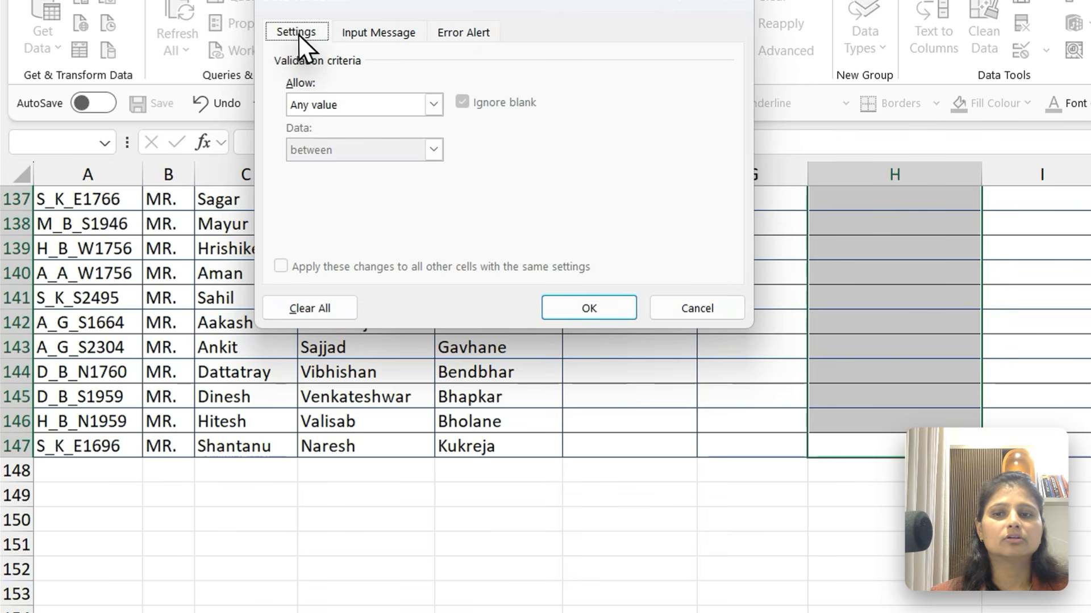
click(433, 104)
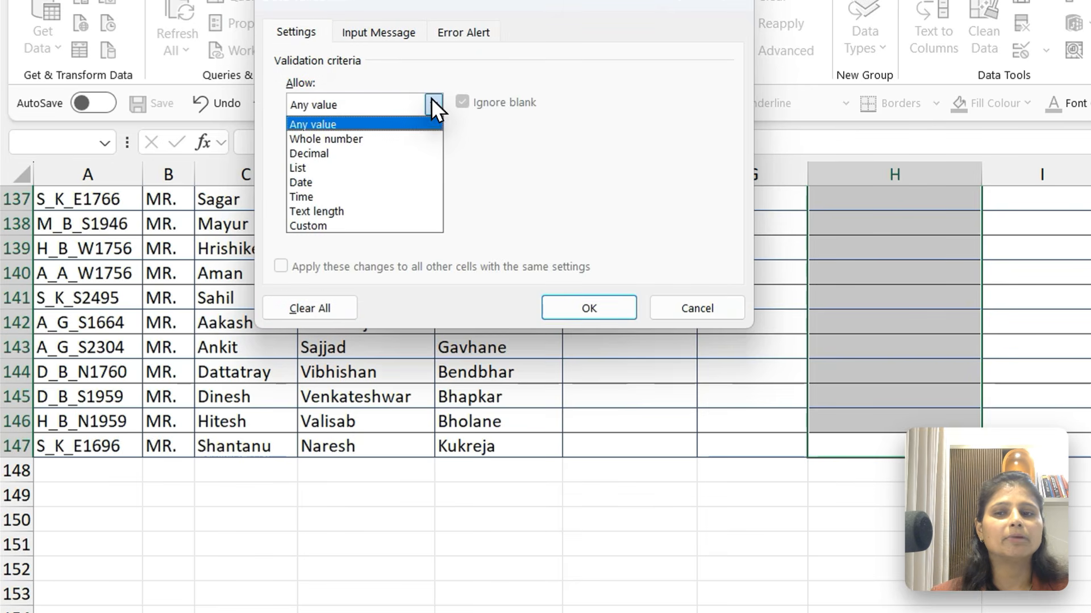
click(318, 139)
click(328, 190)
text(0)
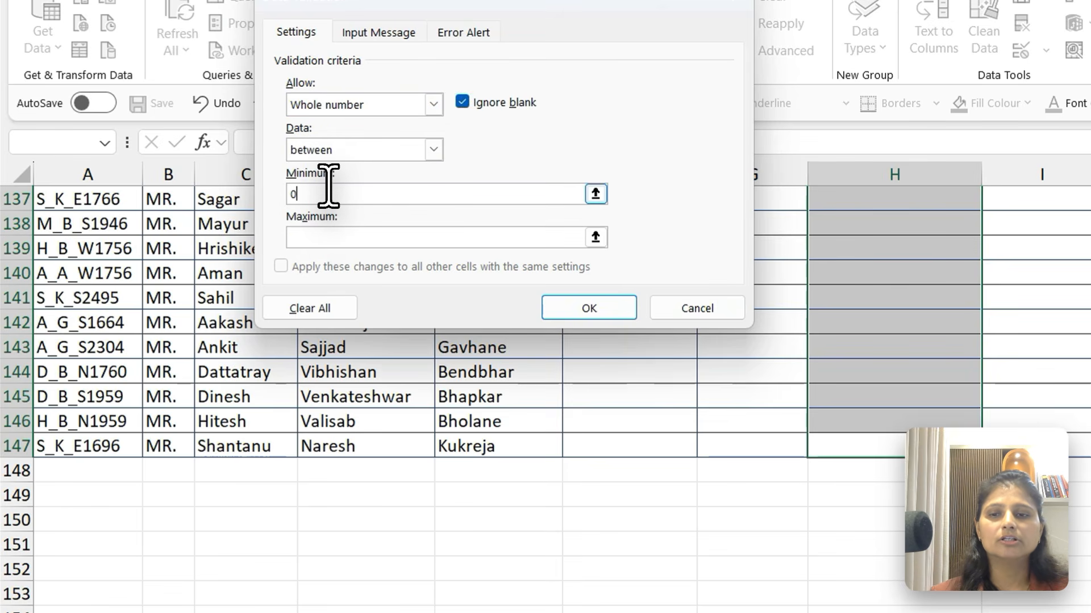
click(333, 234)
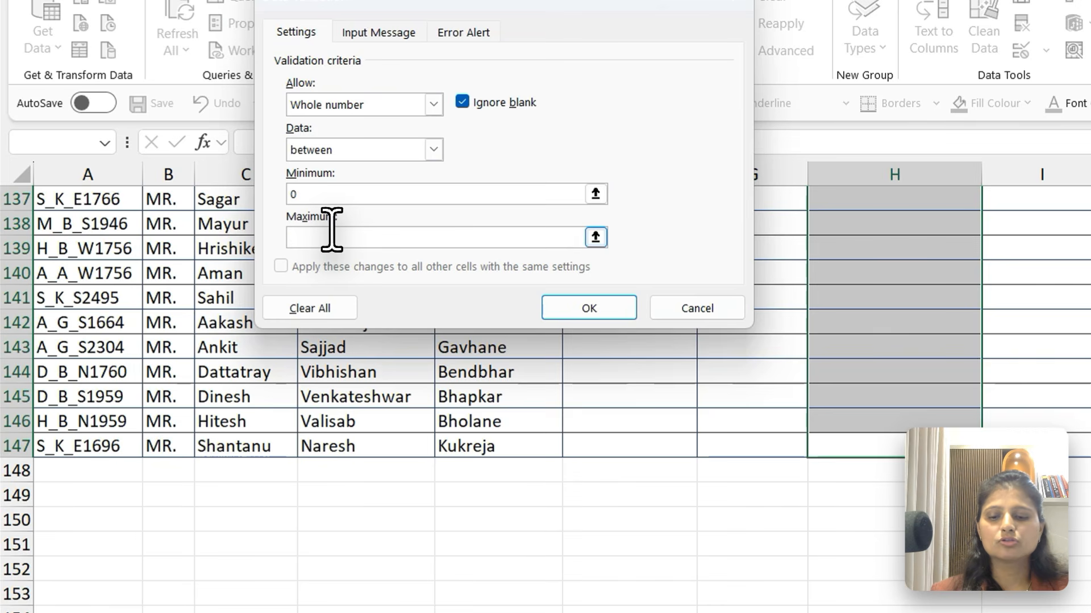
text(10)
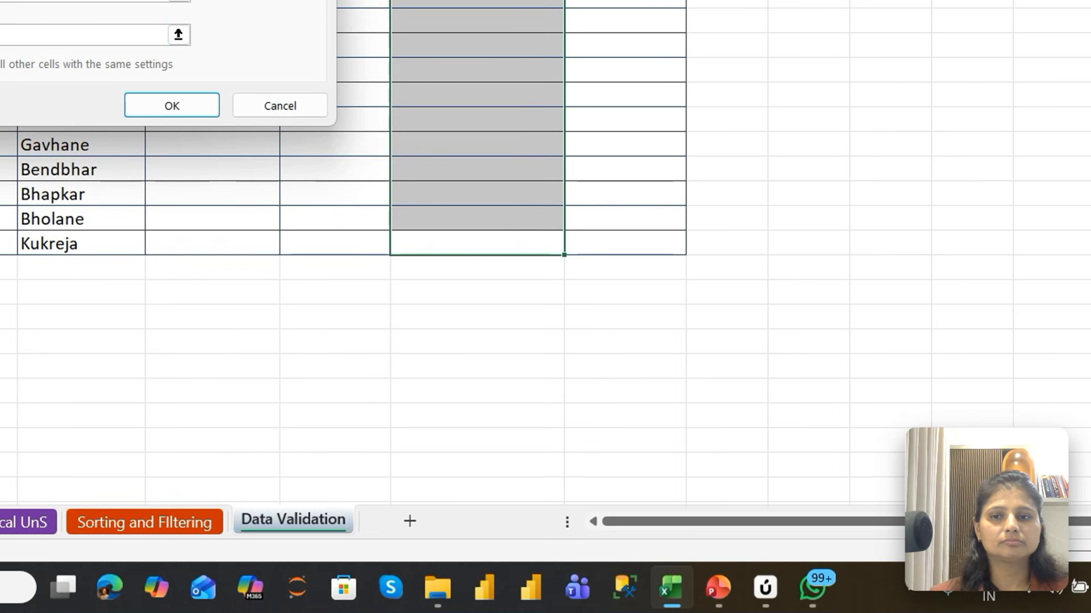
Step: Title the input message Enter the Rank as per RUle and write its first line as 0-200 Then Fail
key(ctrl+Tab)
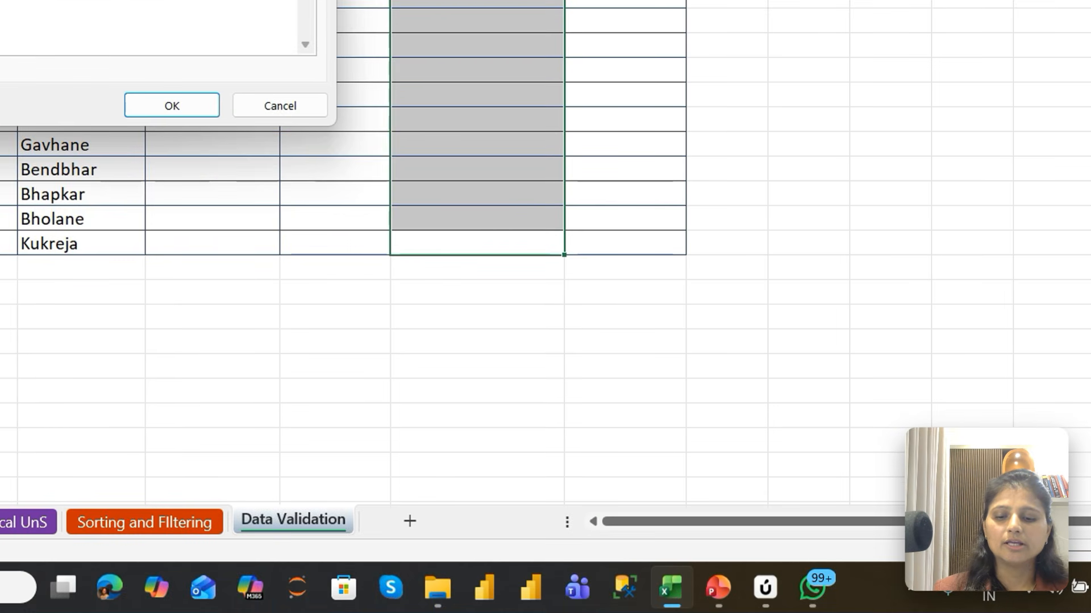
text(Enter the Ran)
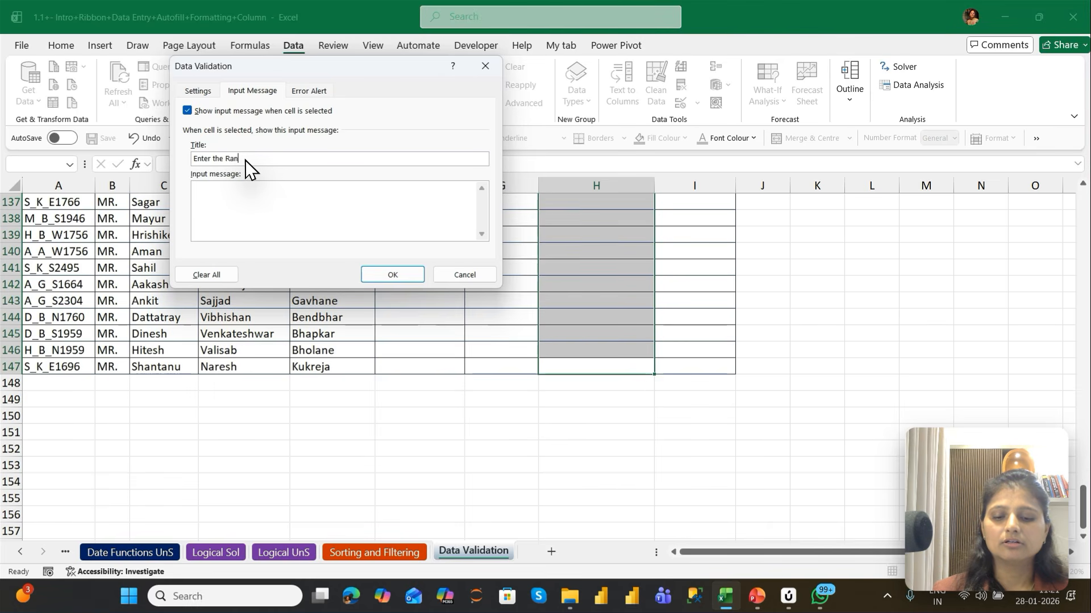
text(k as per MIS)
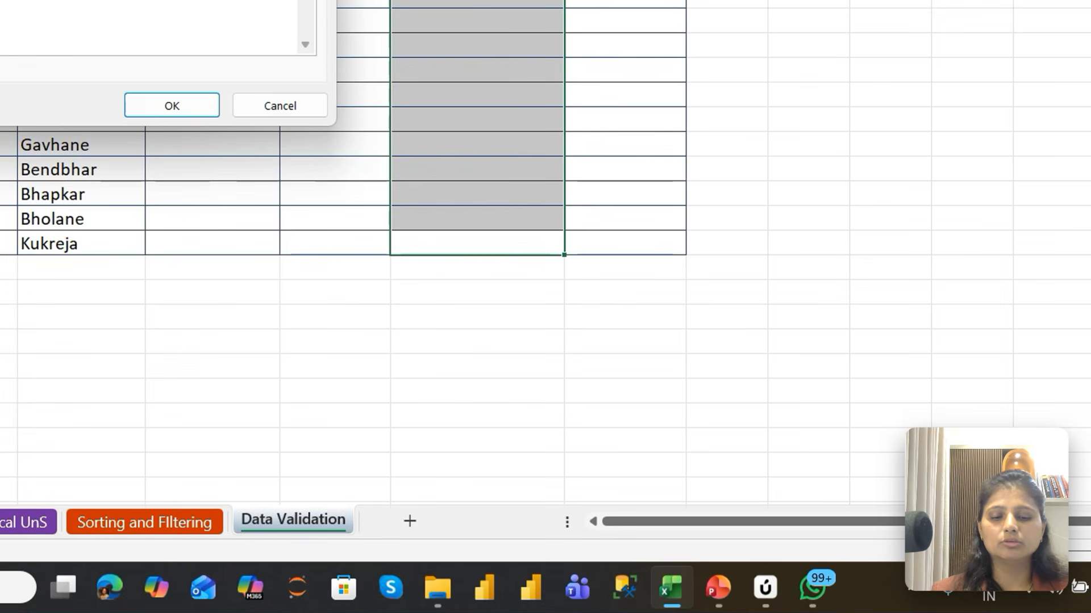
text(0-)
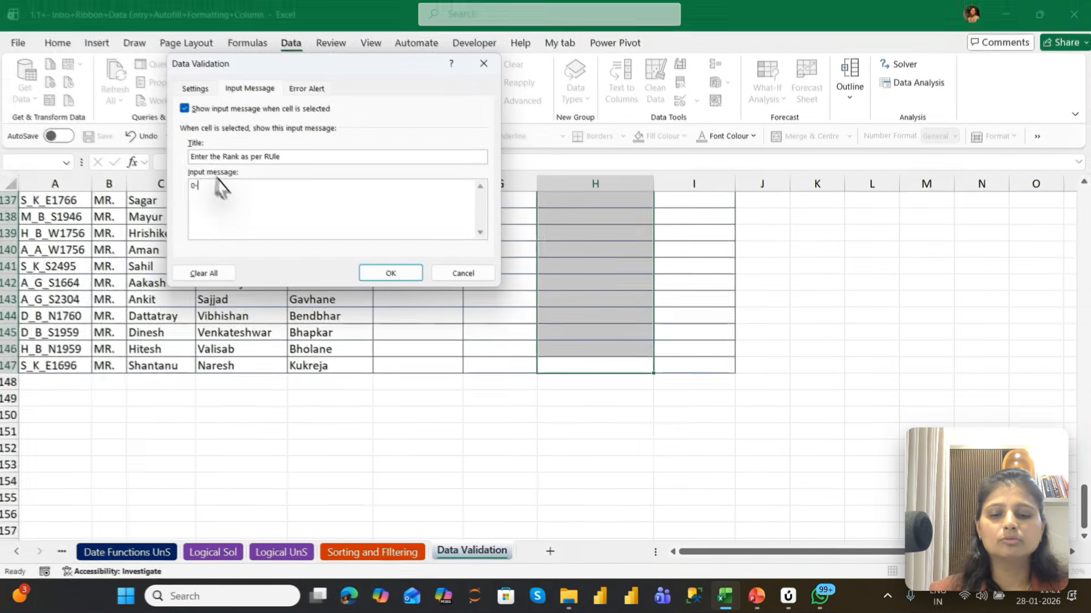
text(200)
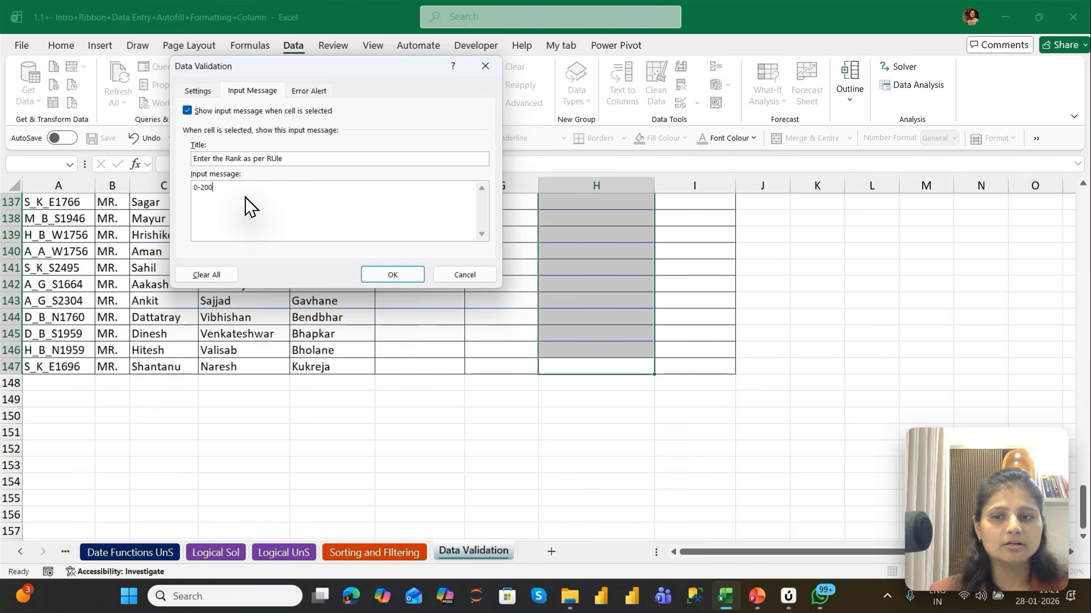
text( Then )
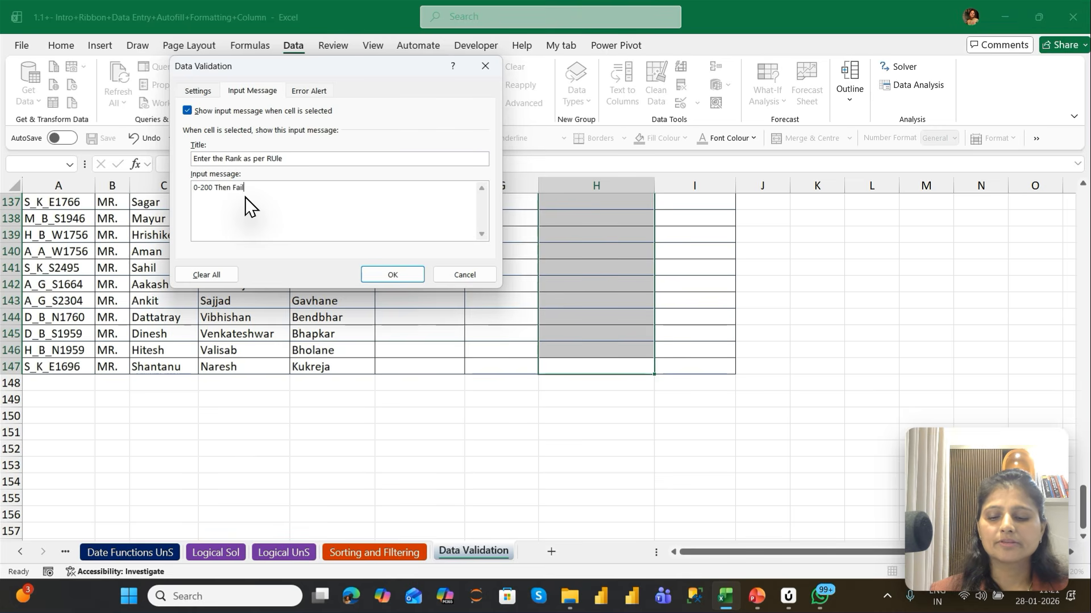
text(Fail)
key(Return)
Step: Add the input message lines 201- 300 then 3, 301- 400 then 2 and 401-500 then 1
text(201)
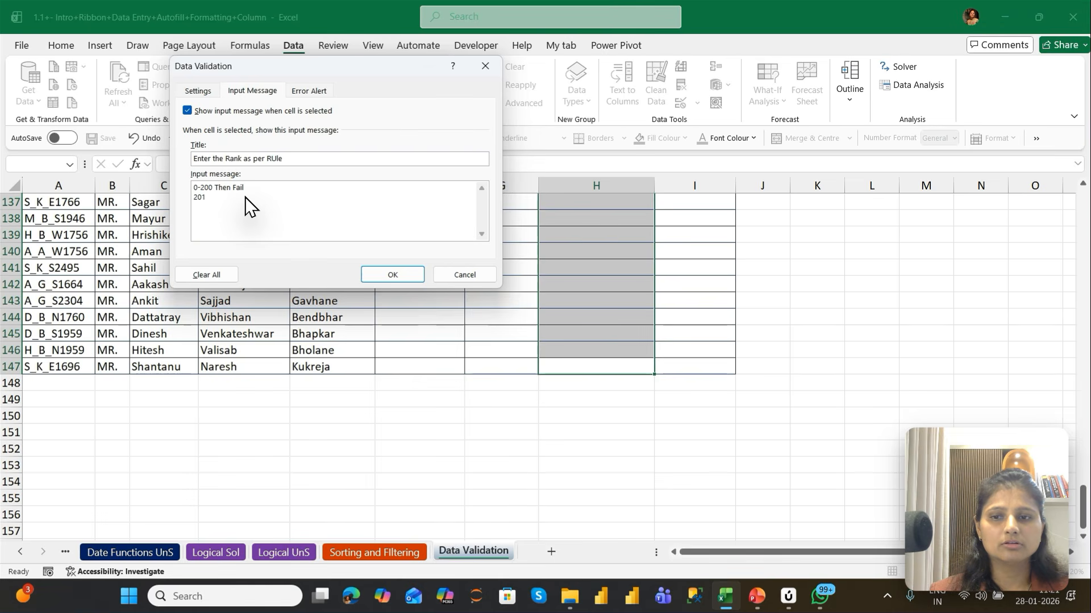
text(- 300 then)
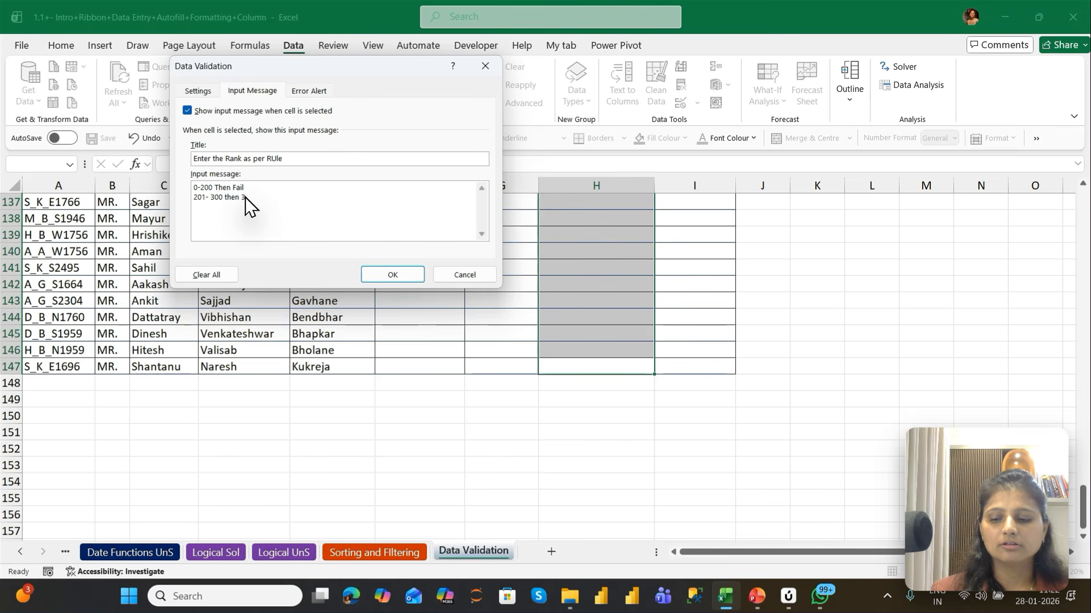
text(301- 4)
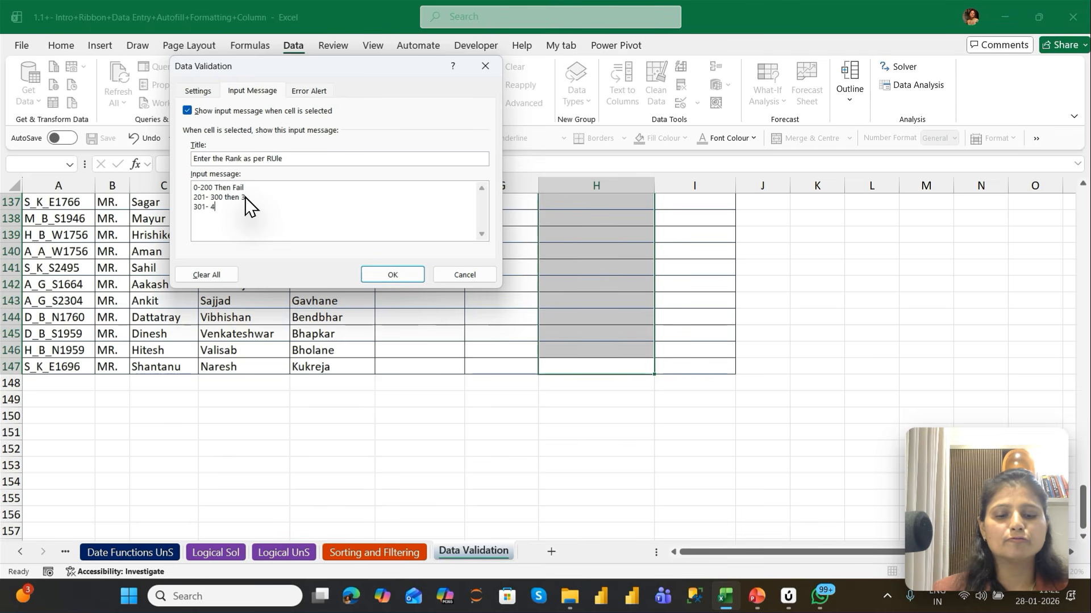
text(00 then )
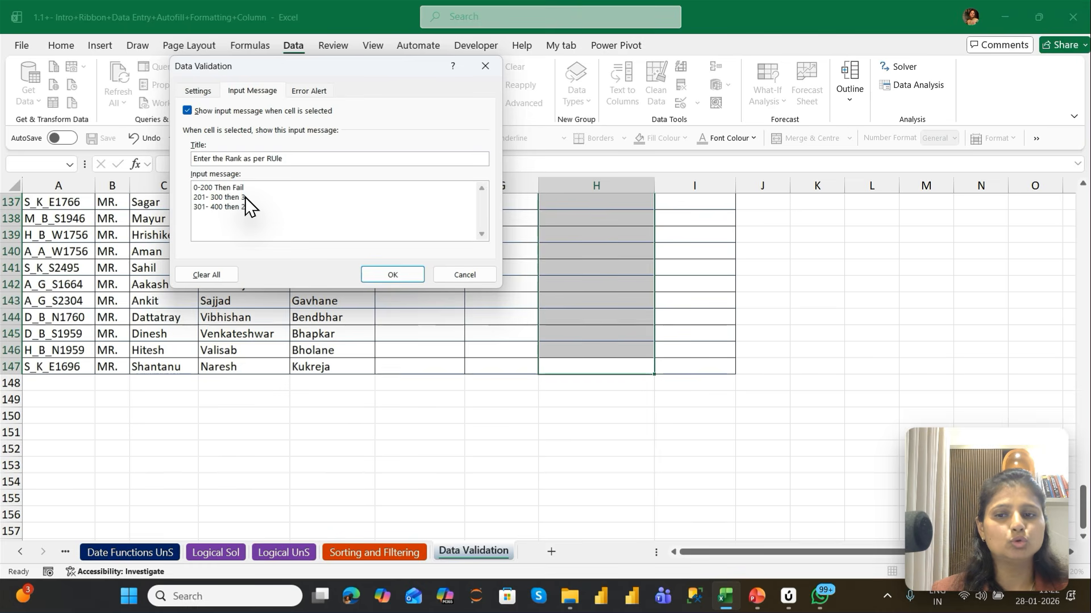
text(2)
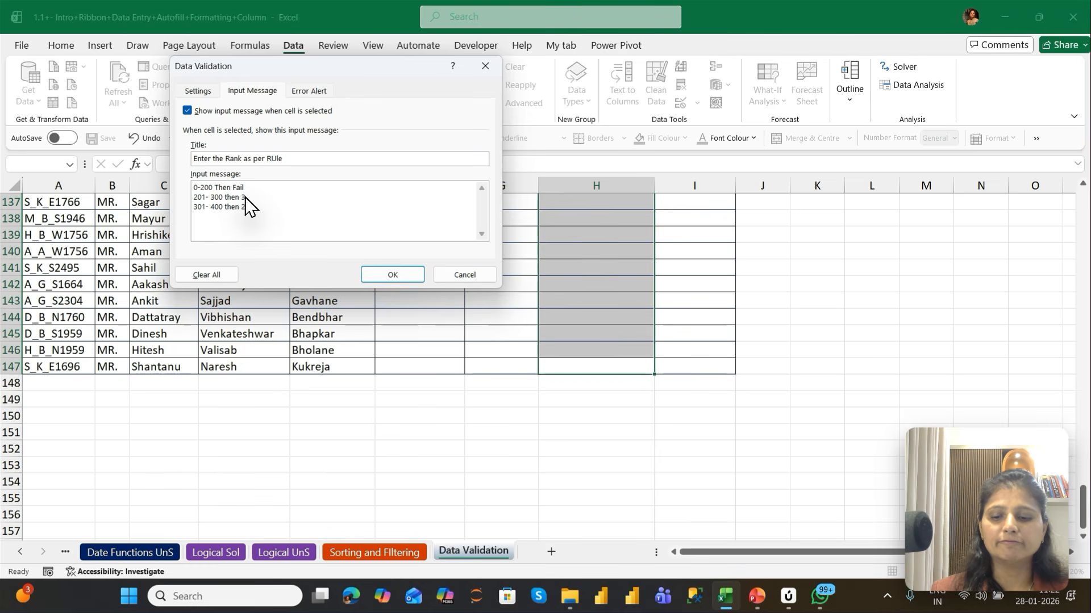
key(Return)
text(401-)
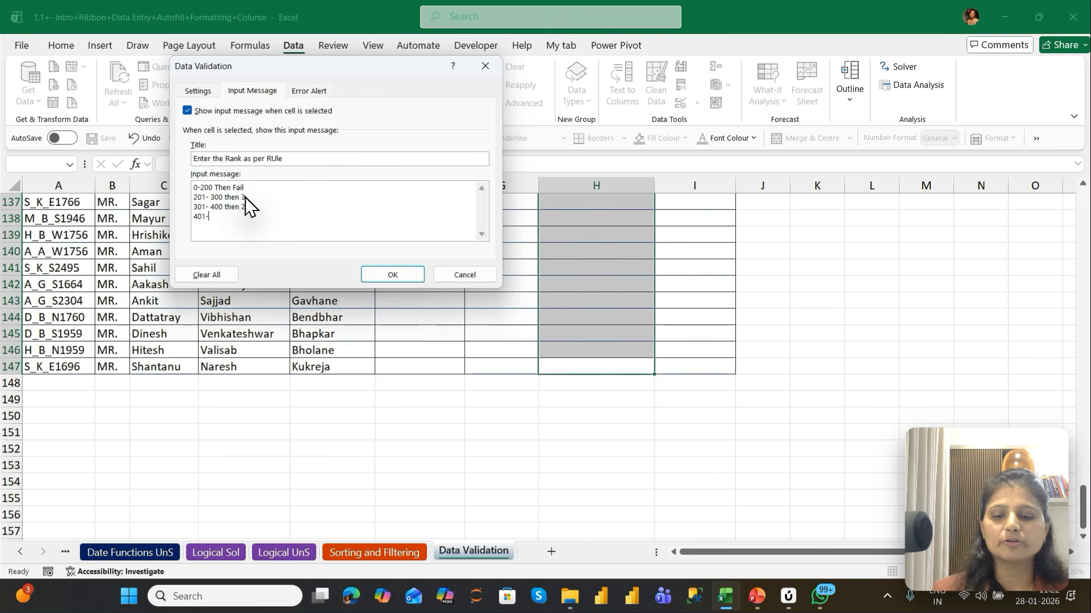
text(500)
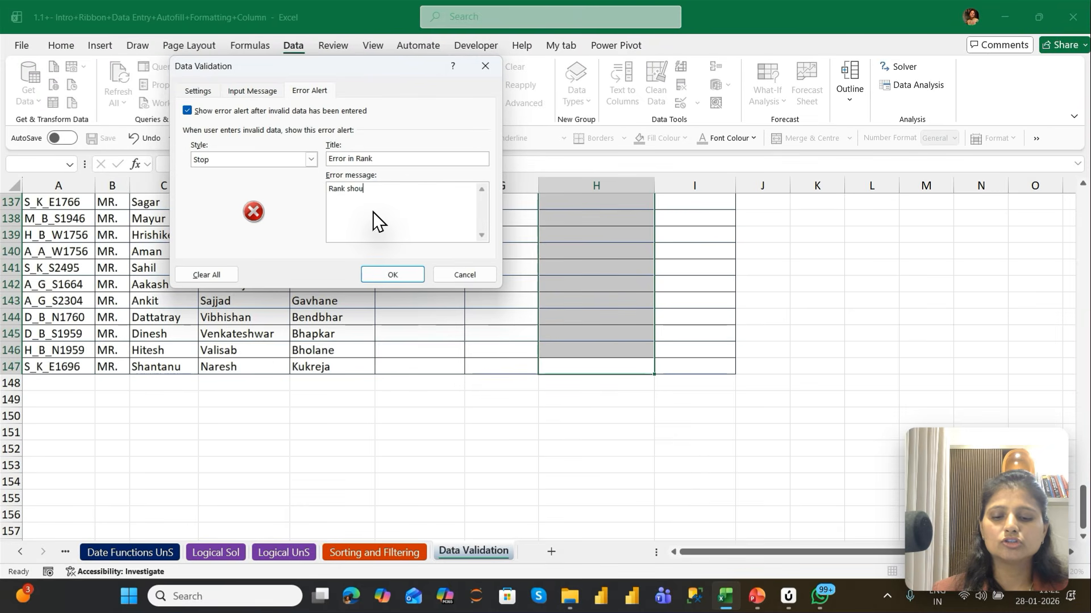
Step: Add a Stop alert titled Error in Rank, saying Rank should be between 1 to 4 only and asking to check, and apply the validation
text(d)
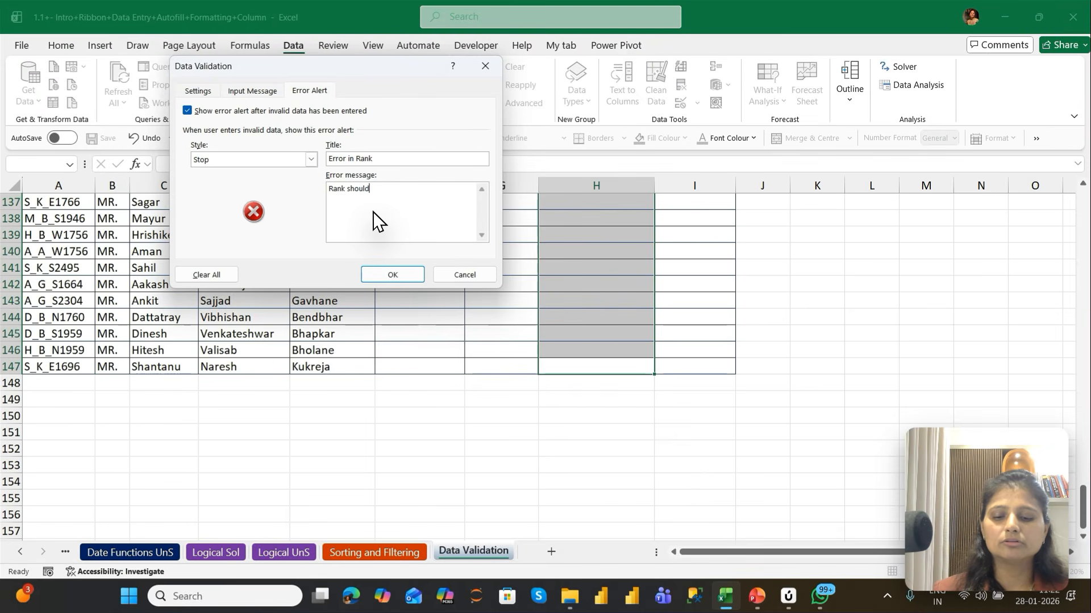
text( be betw)
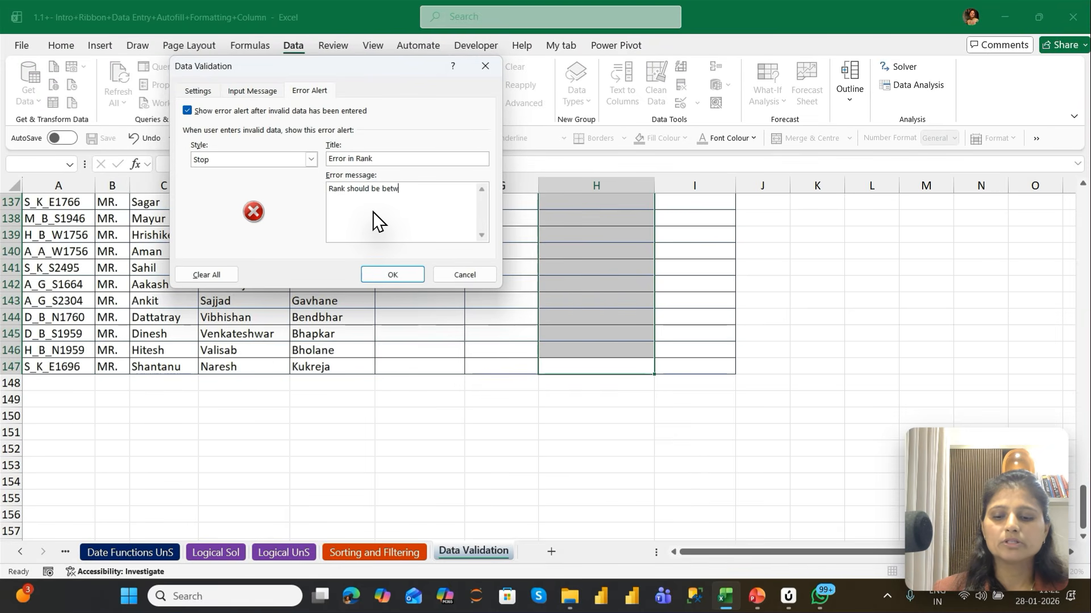
text(een )
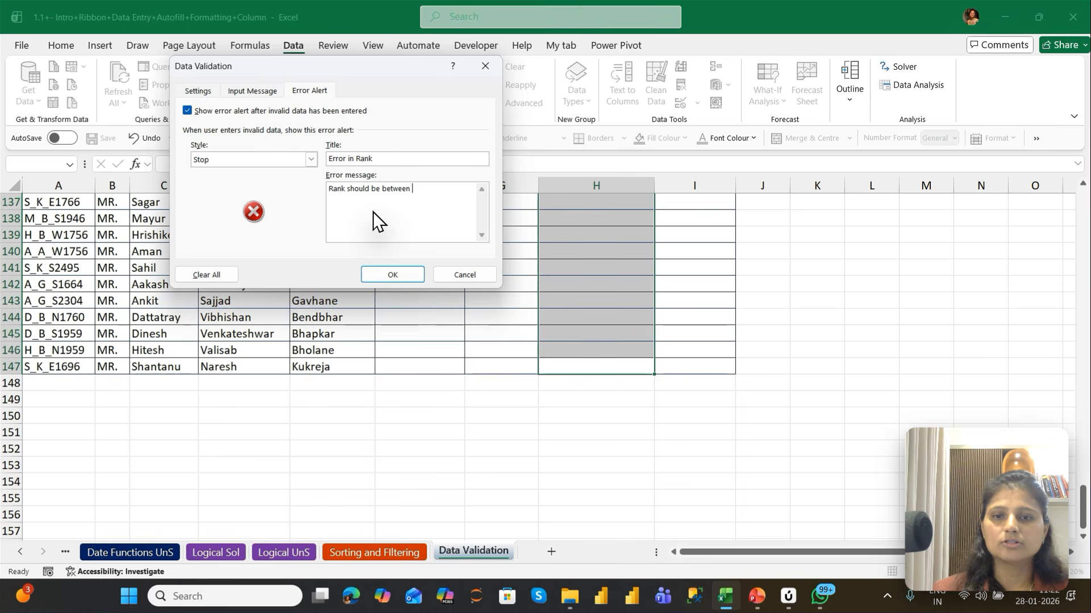
text(1 to 4 )
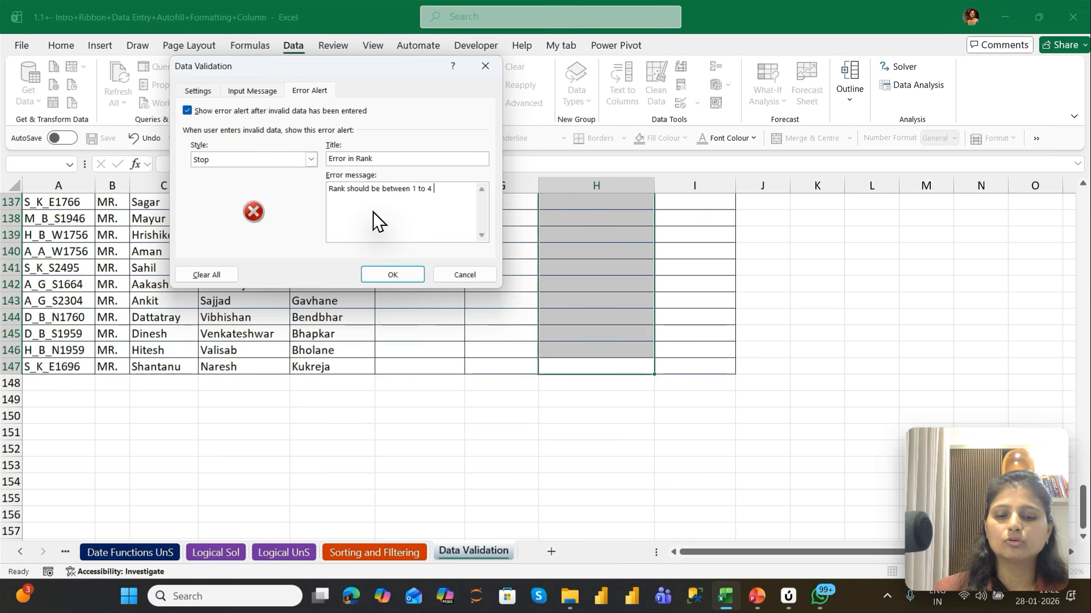
text(only. Kindly )
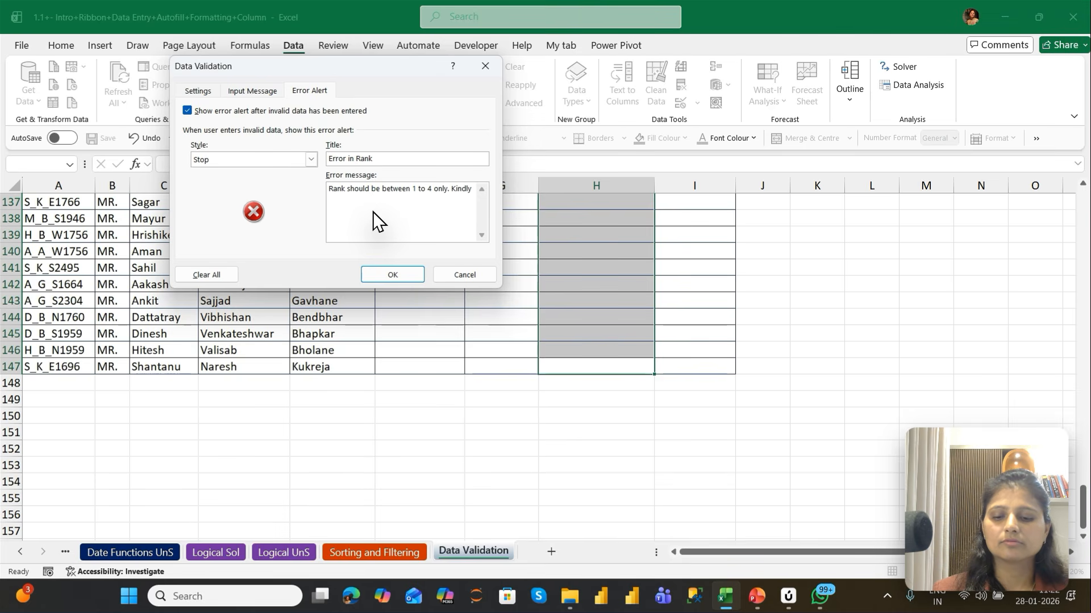
text(che)
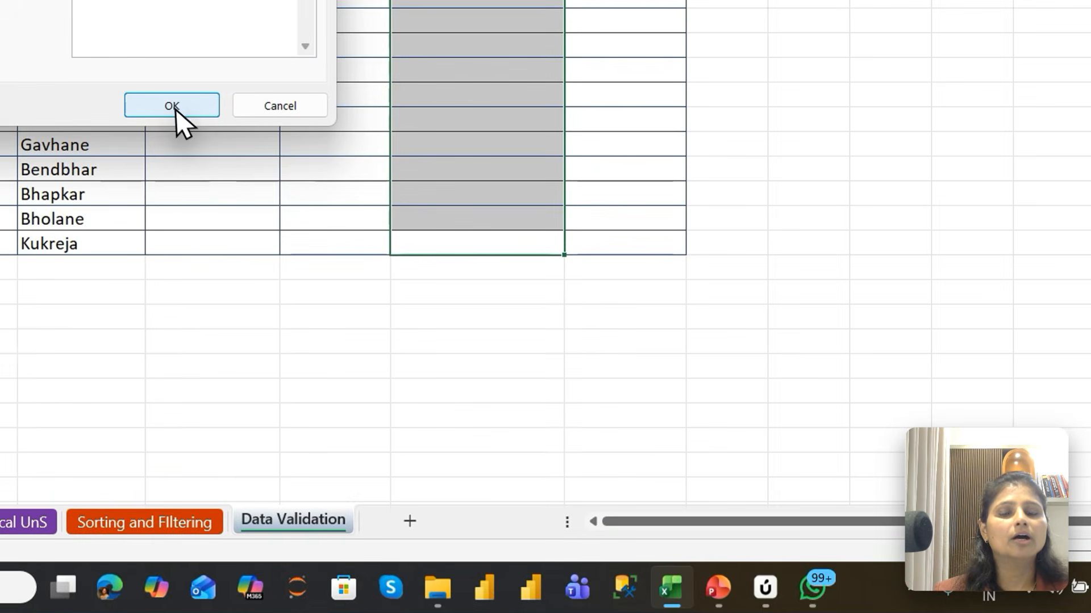
click(392, 275)
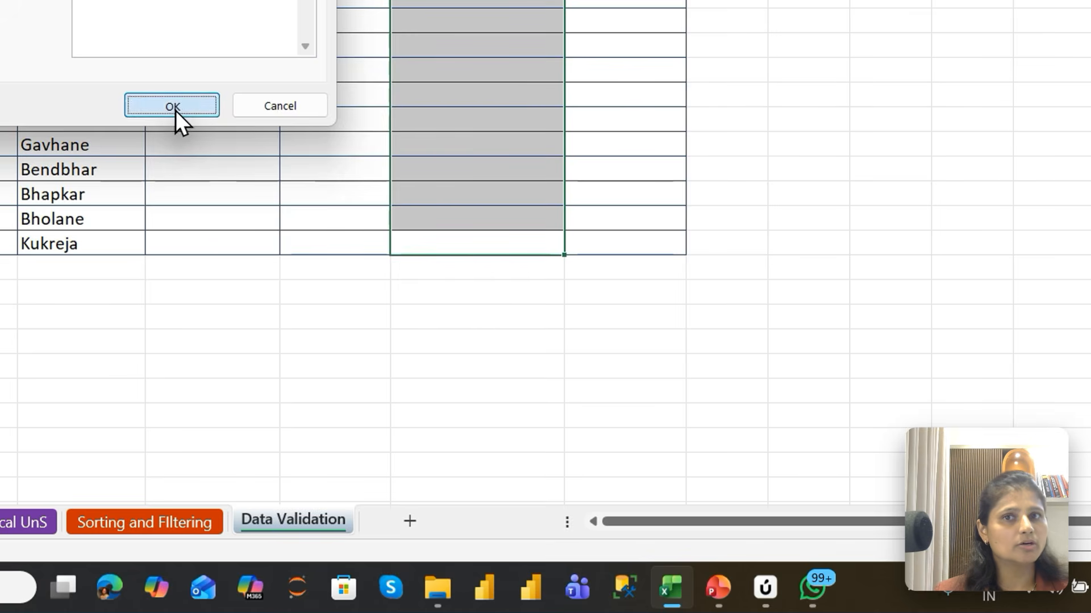
Step: Check the input message on several empty cells of the Grade in Number column, starting at H2
click(469, 103)
key(ctrl+Up)
key(Down)
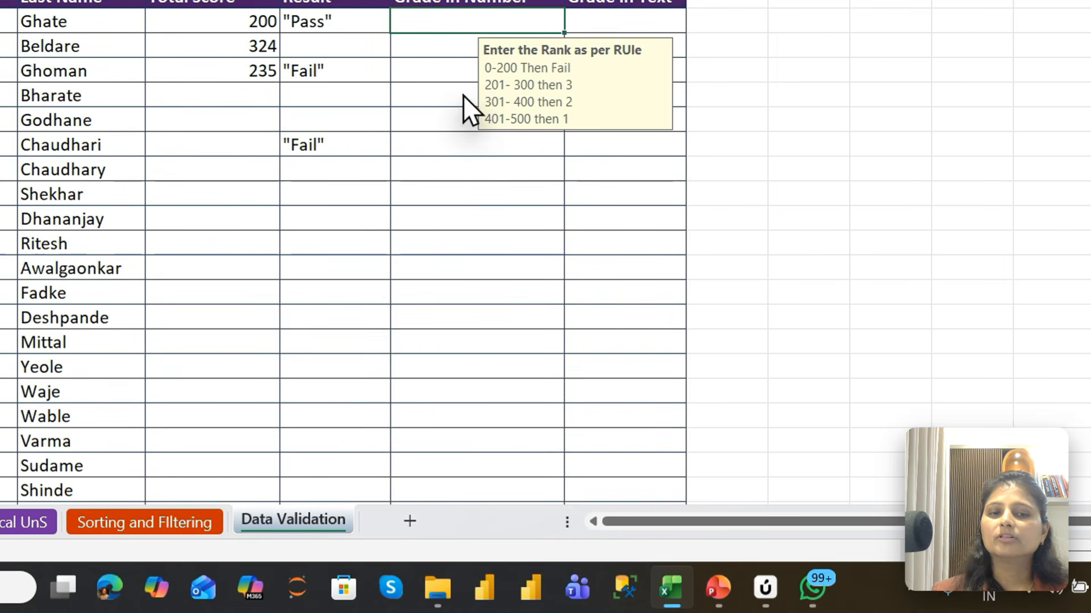
click(460, 99)
click(447, 200)
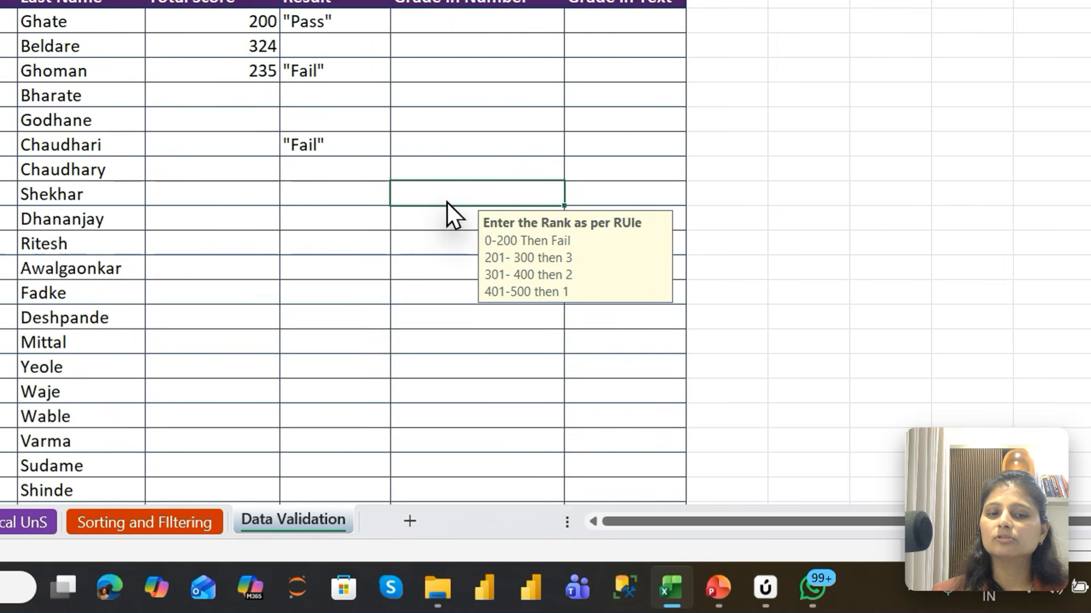
click(455, 268)
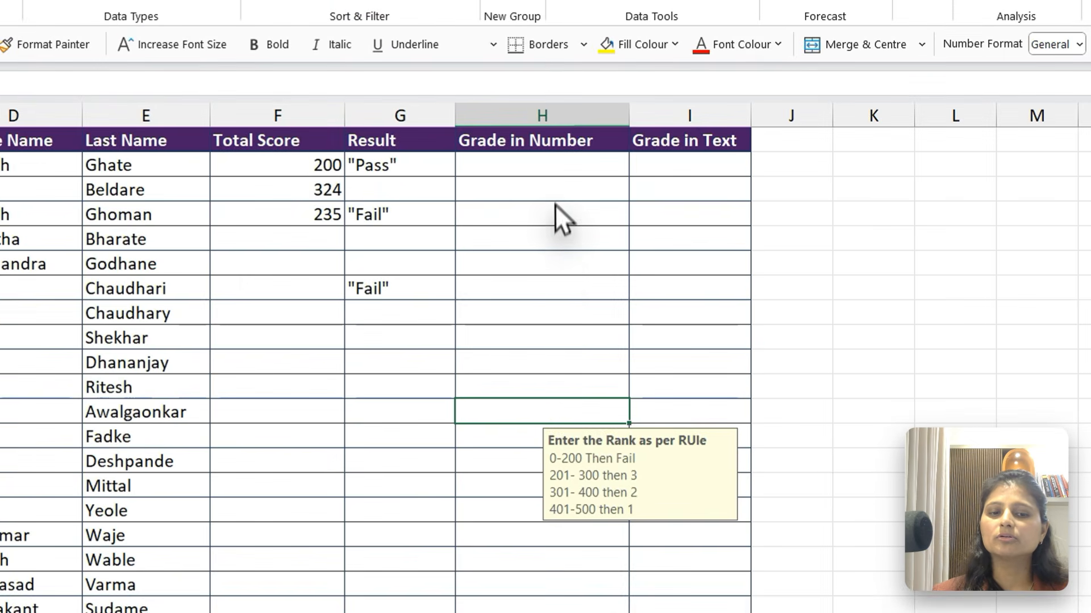
click(555, 258)
click(535, 394)
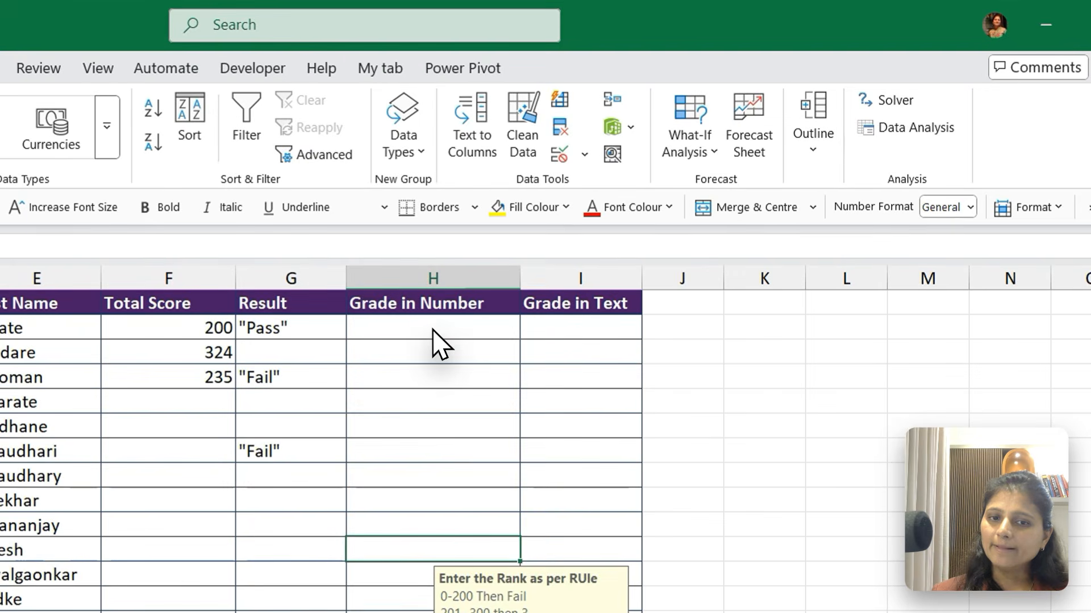
Step: Test the Grade in Number rule by entering 1, 2, 3, 4, 5, 6 and 7 in cells H2 to H8
click(433, 330)
text(1)
key(Return)
text(2)
key(Return)
text(3)
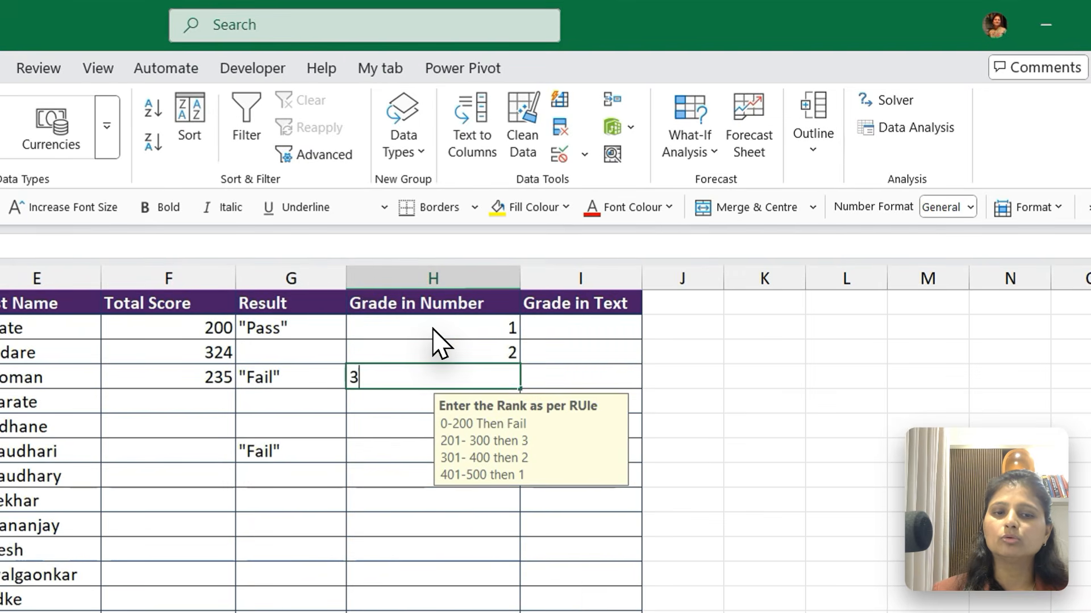
key(Return)
text(4)
key(Return)
text(5)
key(Return)
text(6)
key(Return)
text(7)
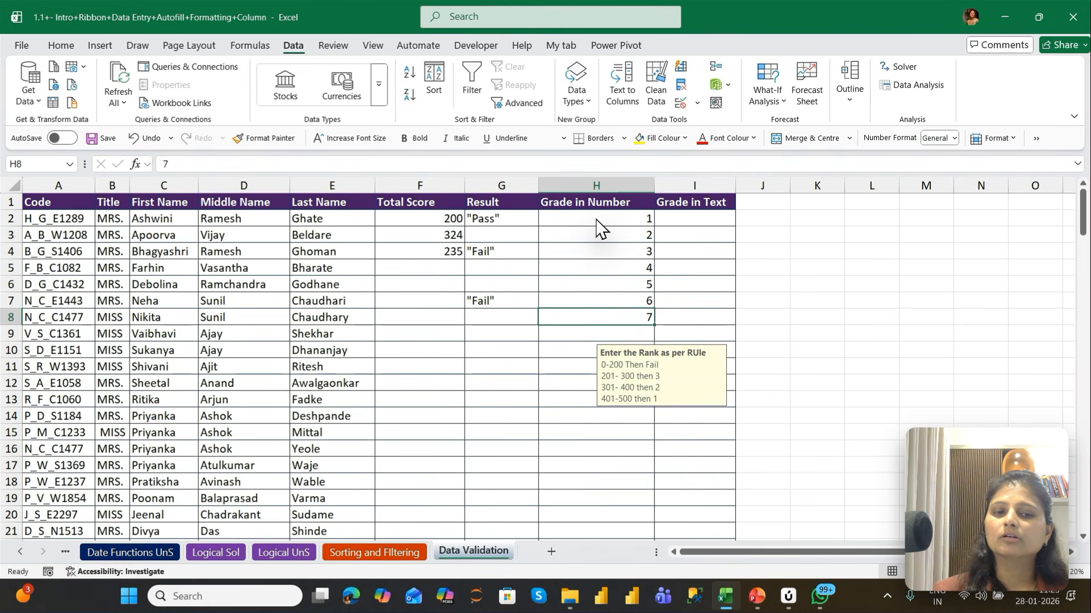
key(Return)
Step: Review the grades in H2:H8 against the rule in the input message, ending on H2
key(Up)
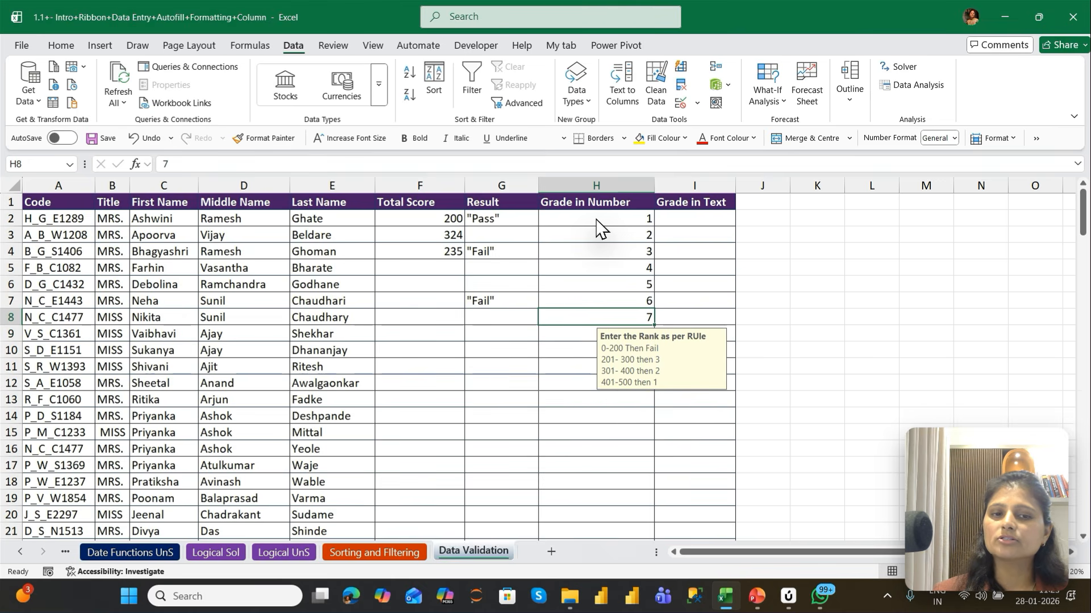
key(Up)
key(Up)
key(Up)
key(Up)
key(Up)
key(Up)
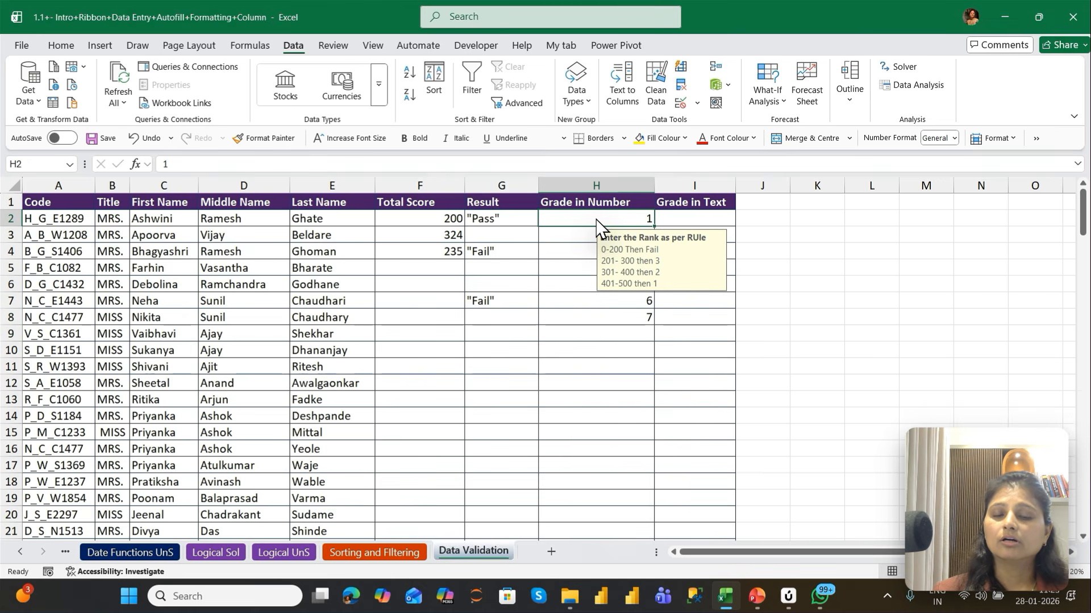
key(Down)
key(Down)
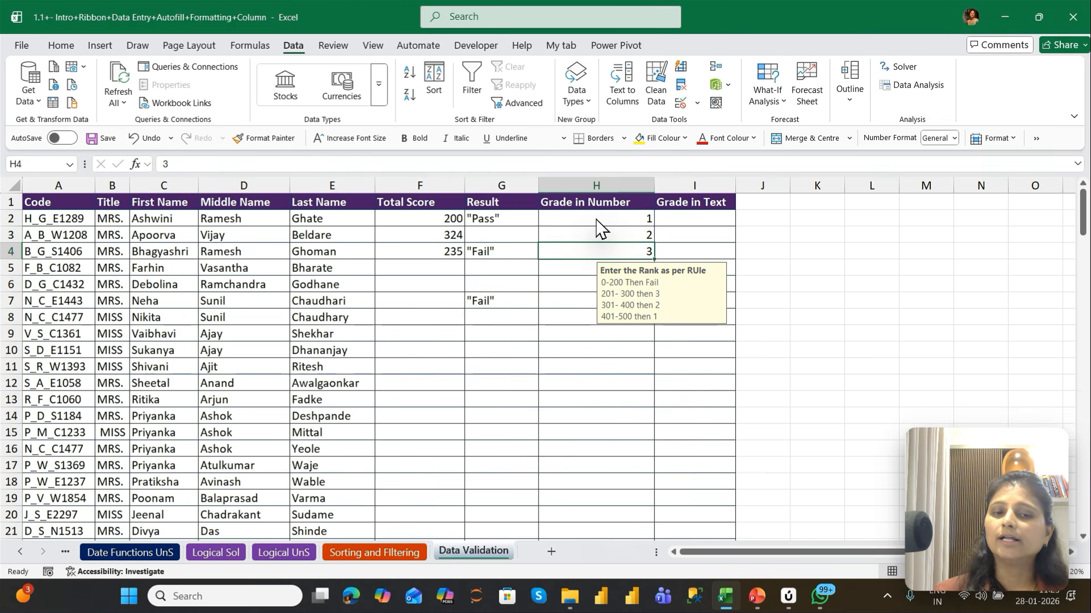
key(Up)
key(Up)
key(Up)
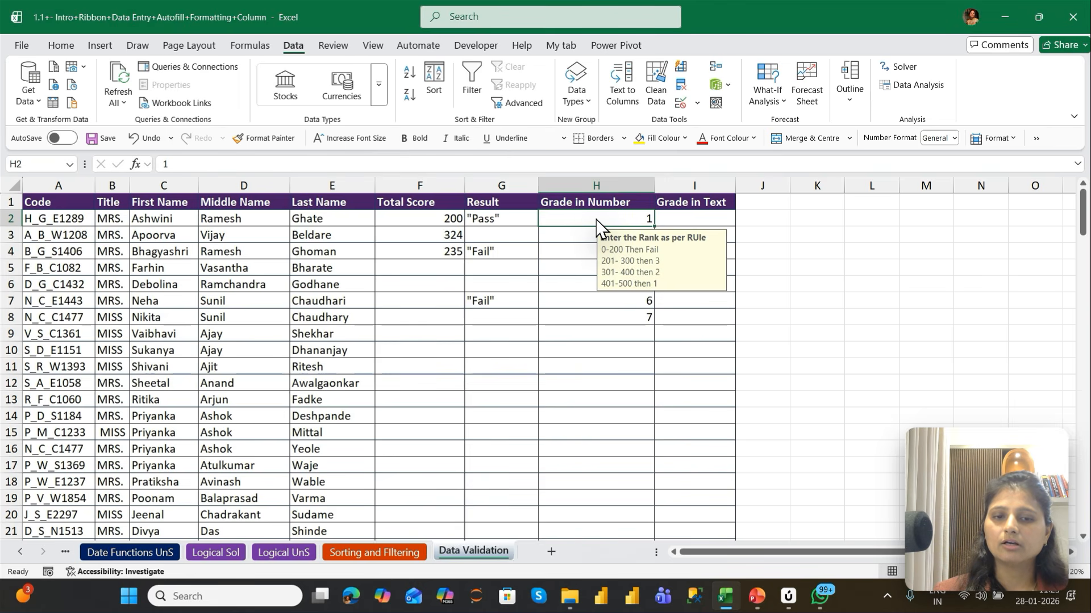
Step: Select the Grade in Number cells from H147 up to H8 and open the criteria of their data validation
key(Left)
key(Left)
key(Left)
key(Left)
key(Left)
key(Left)
key(Left)
key(ctrl+Down)
key(Right)
key(Right)
key(Right)
key(Right)
key(Right)
key(Right)
key(Right)
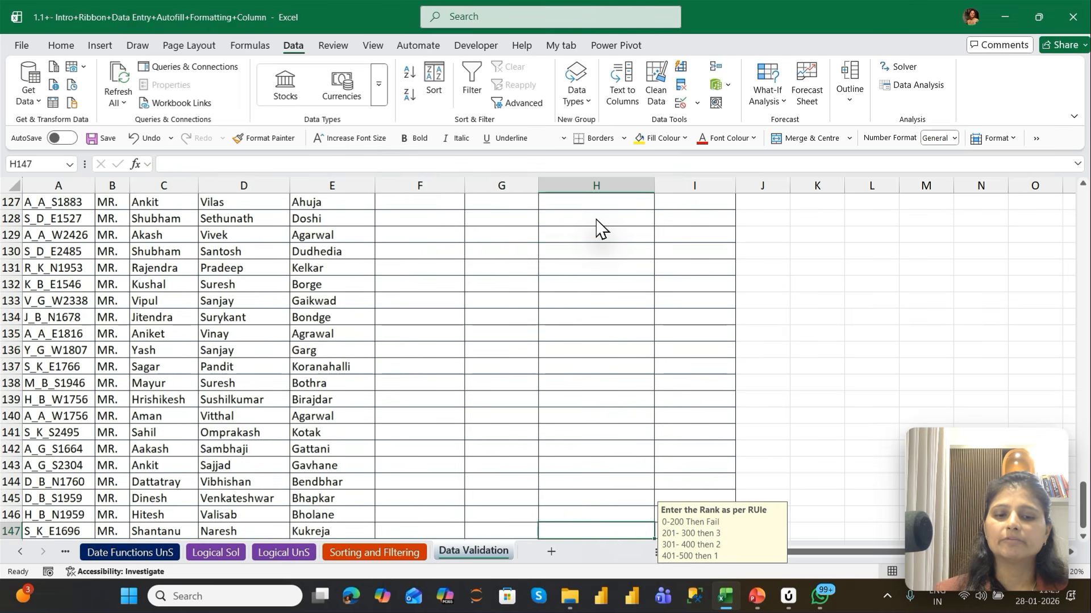
key(ctrl+shift+Up)
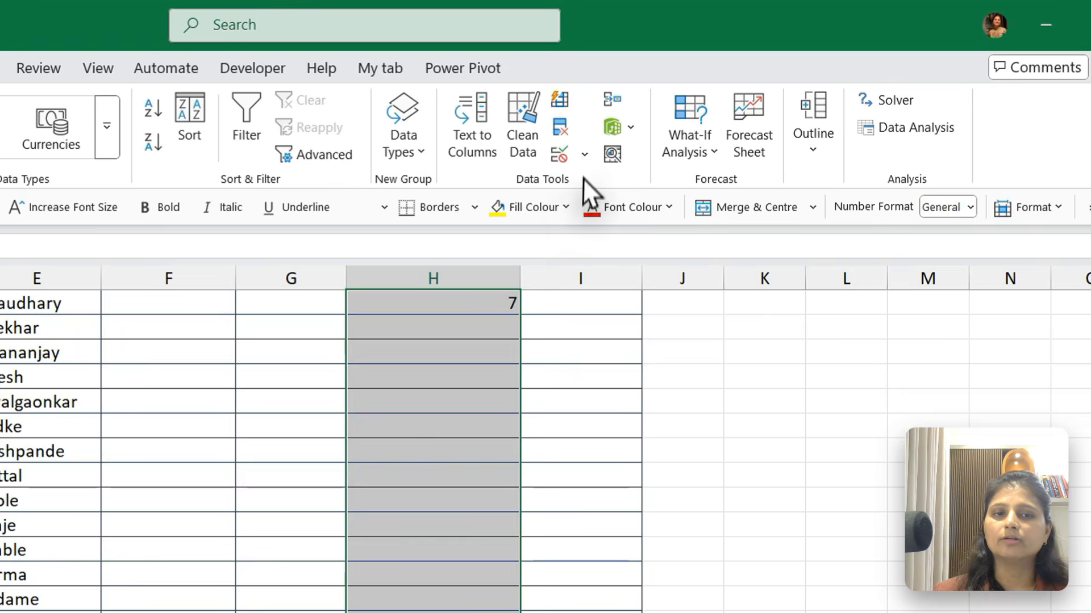
click(679, 100)
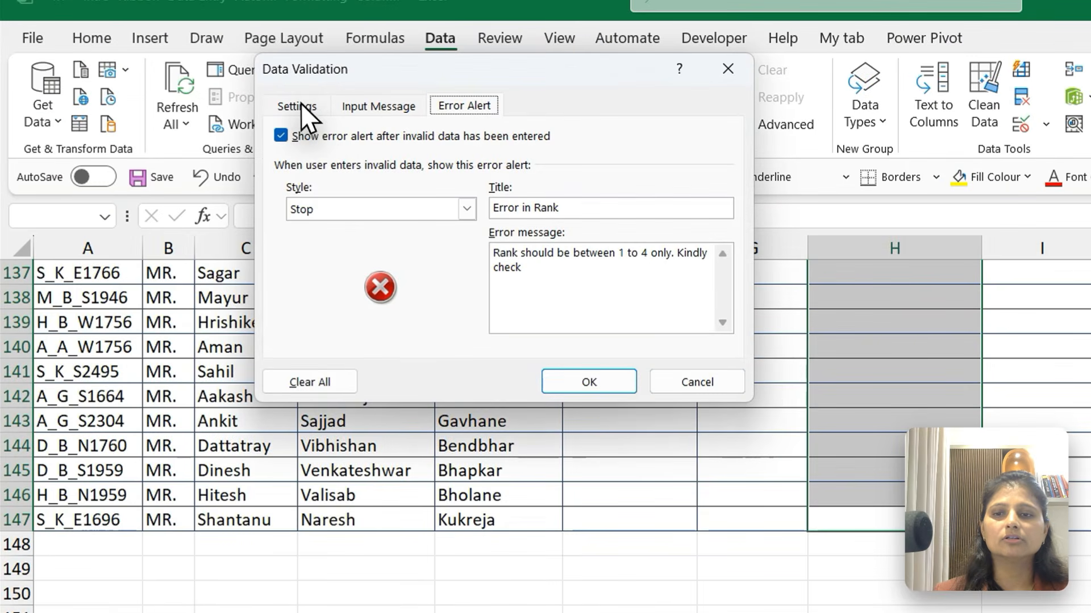
click(301, 104)
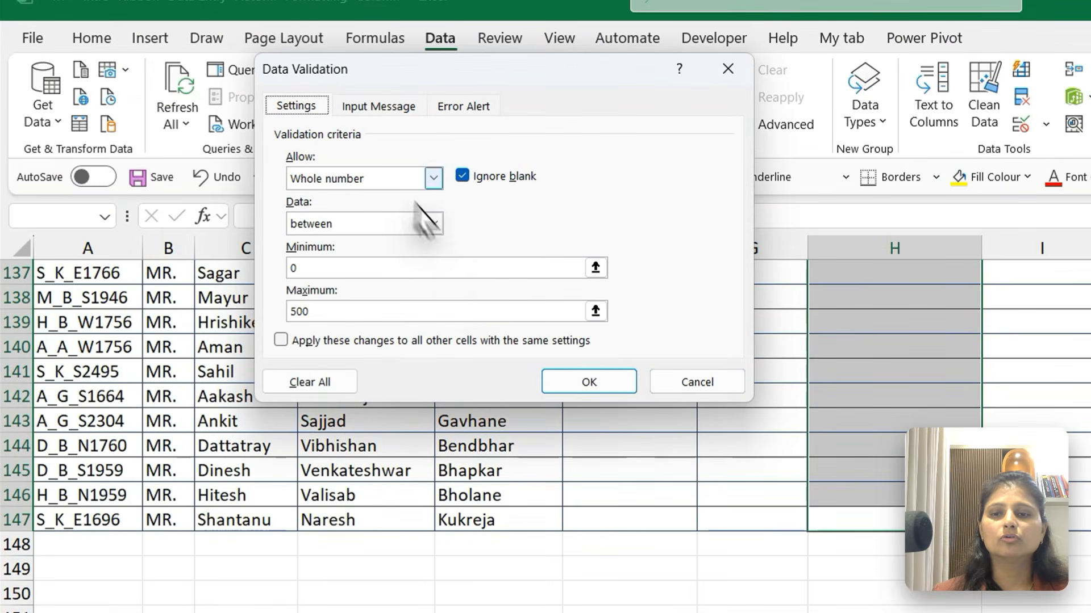
Step: Limit the Grade in Number rule to whole numbers between 1 and 4 and apply it
drag(318, 309, 256, 312)
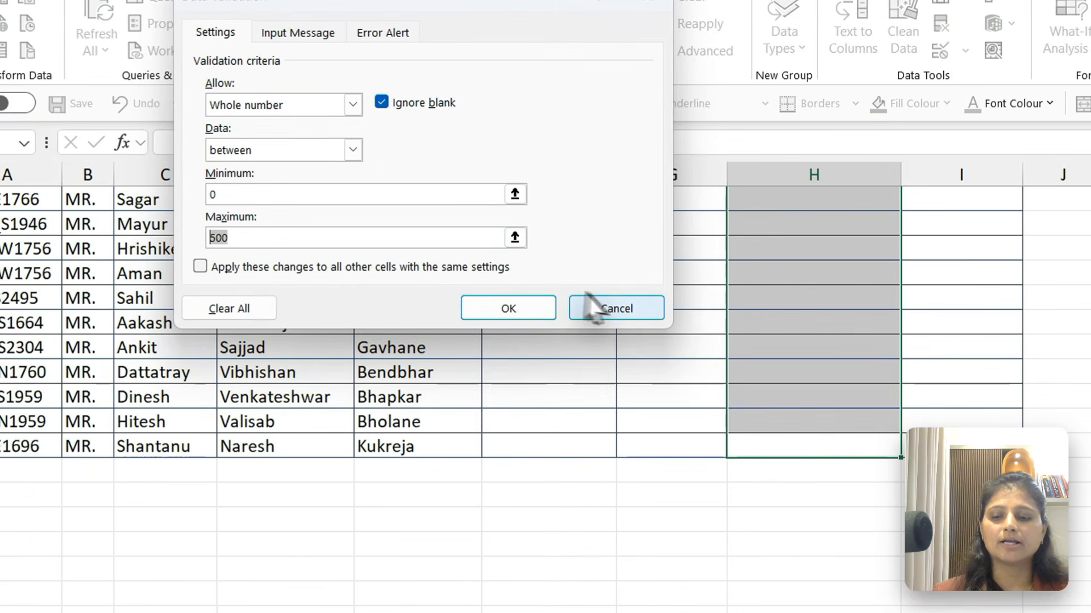
click(402, 189)
key(BackSpace)
text(1)
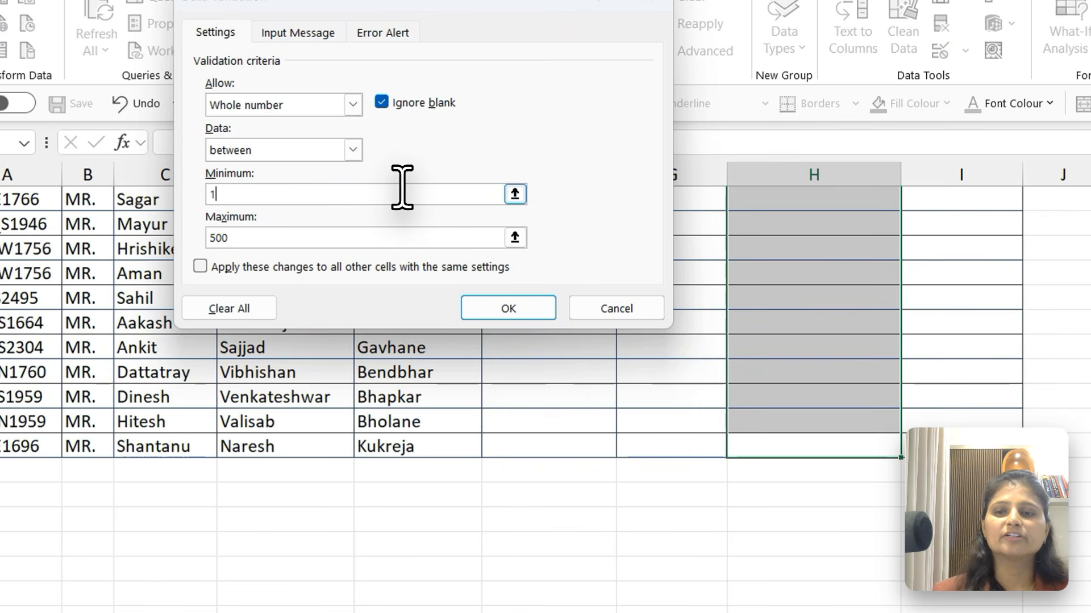
click(292, 237)
key(BackSpace)
key(BackSpace)
key(BackSpace)
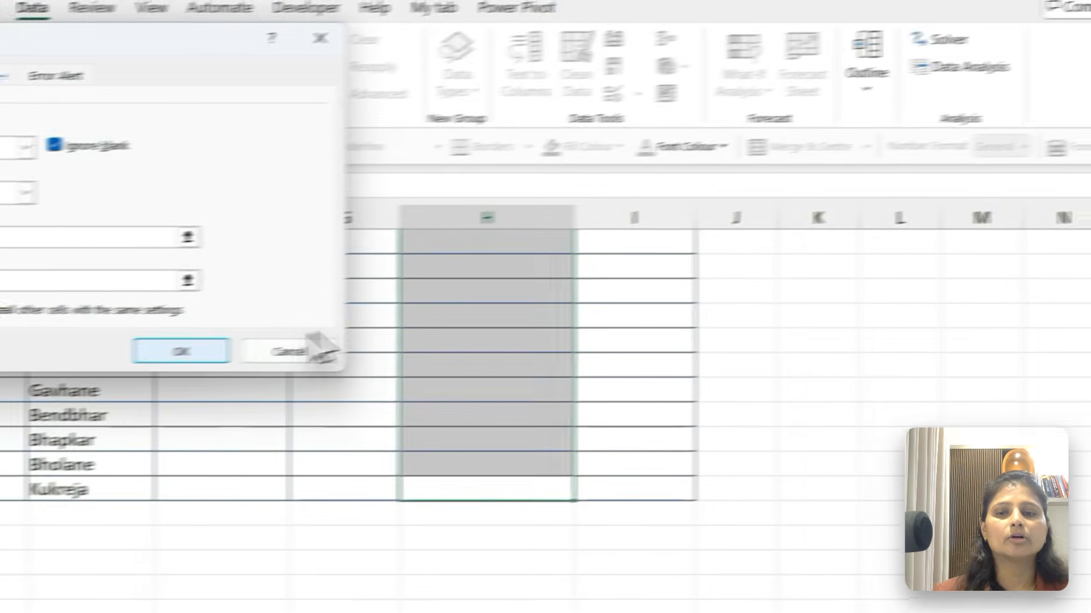
click(508, 309)
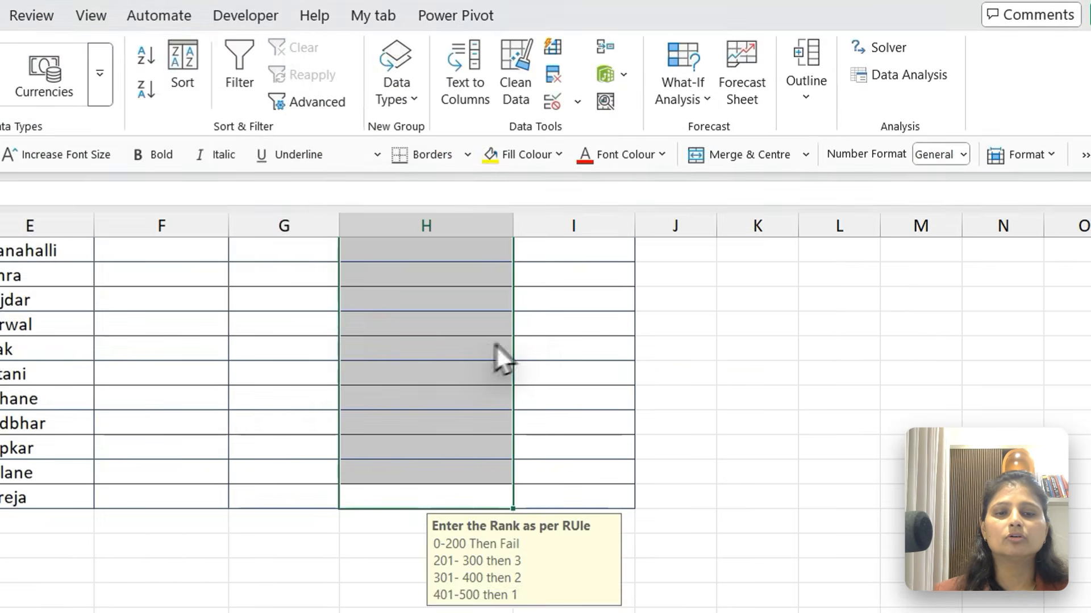
Step: Test the changed rule by entering 5 in H7, 2 in H8, 3 in H9 and 4 in H12
click(820, 268)
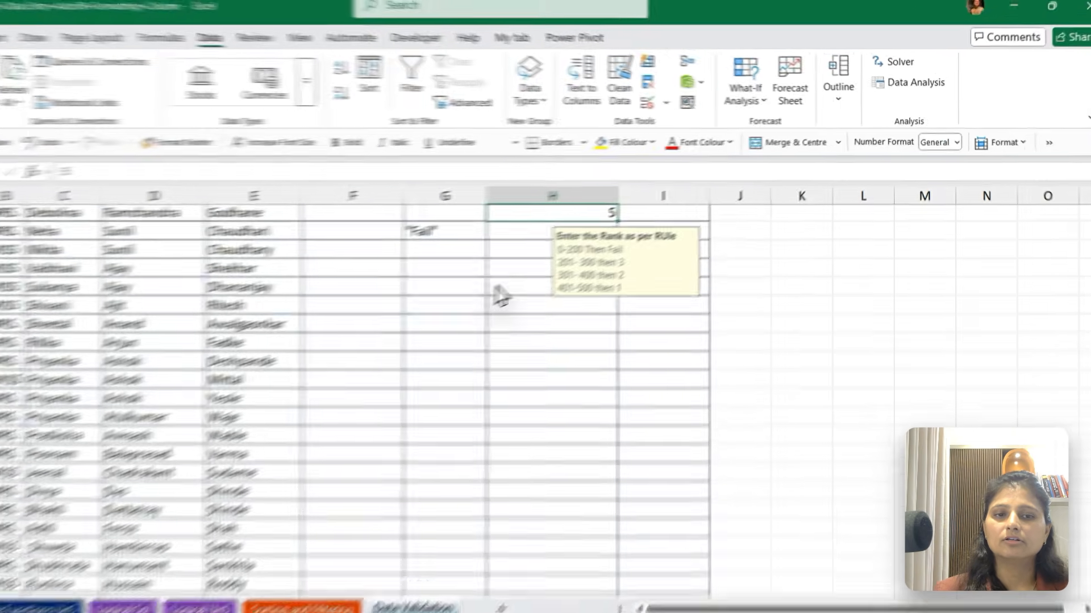
key(Up)
key(Up)
key(Down)
key(Down)
key(Down)
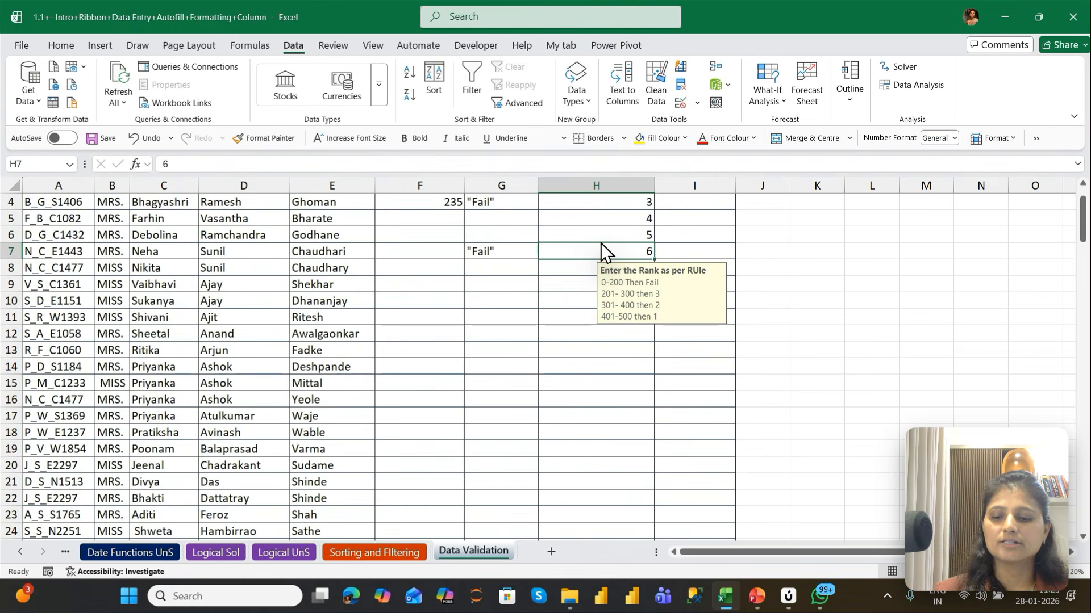
key(Up)
key(Down)
text(5)
key(Return)
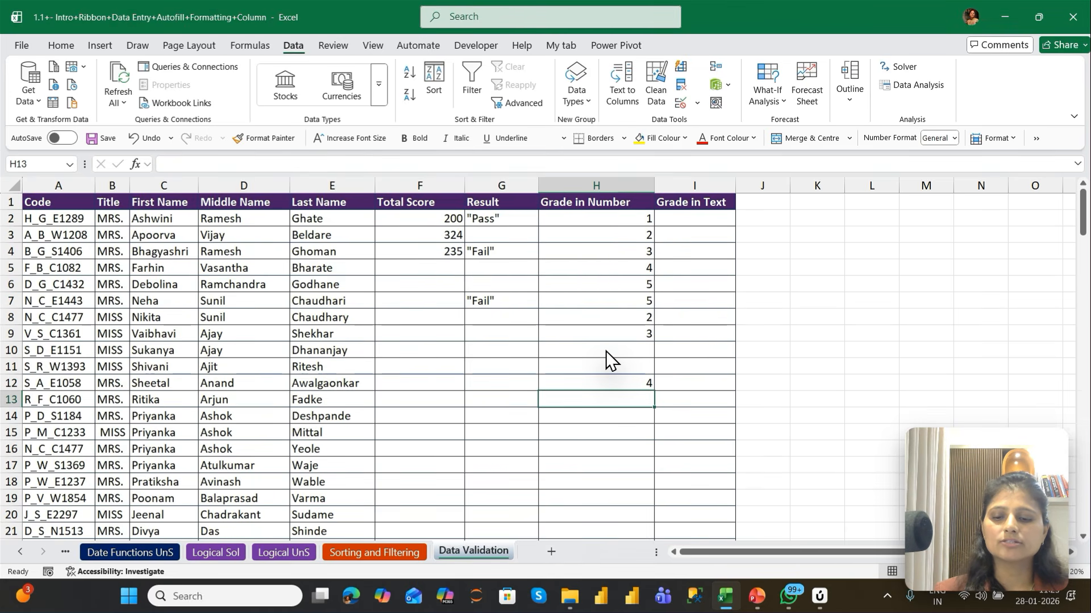
Step: Try to enter 5 in H13 and 7 in H14 to test the error alert, cancelling each entry
text(5)
key(Return)
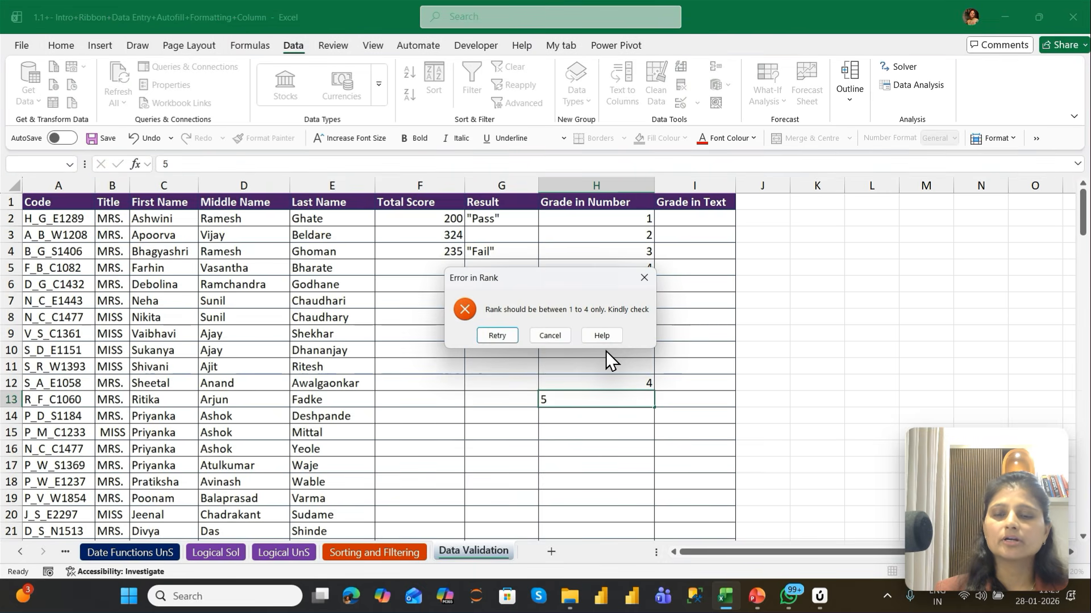
key(Escape)
key(Down)
text(7)
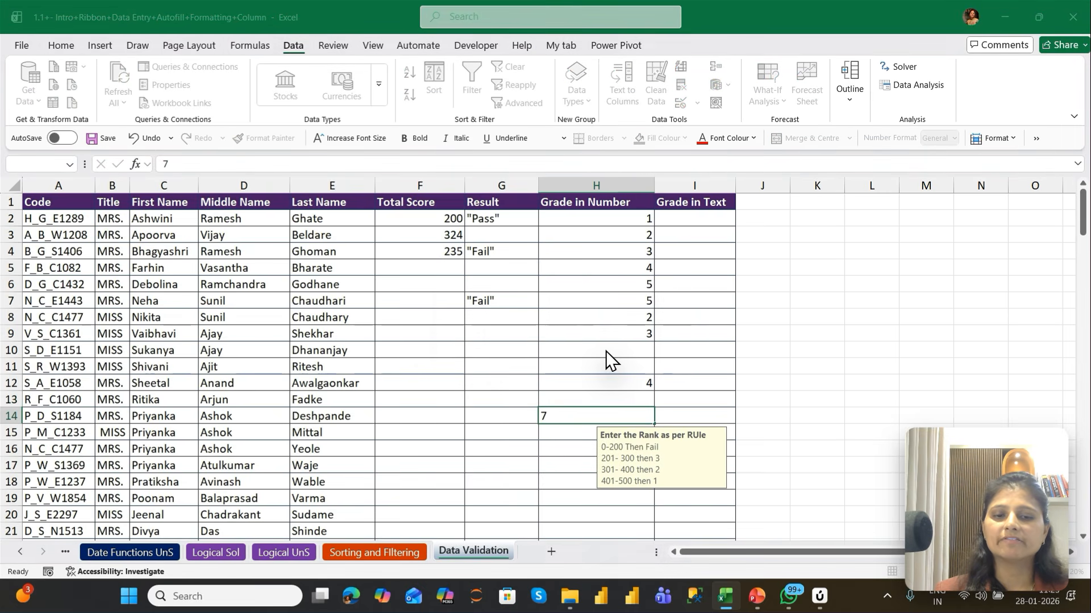
key(Return)
key(Escape)
Step: Try to reconfirm the existing grade in H6 against the rule, then cancel the edit
key(Up)
key(Up)
key(Up)
key(Up)
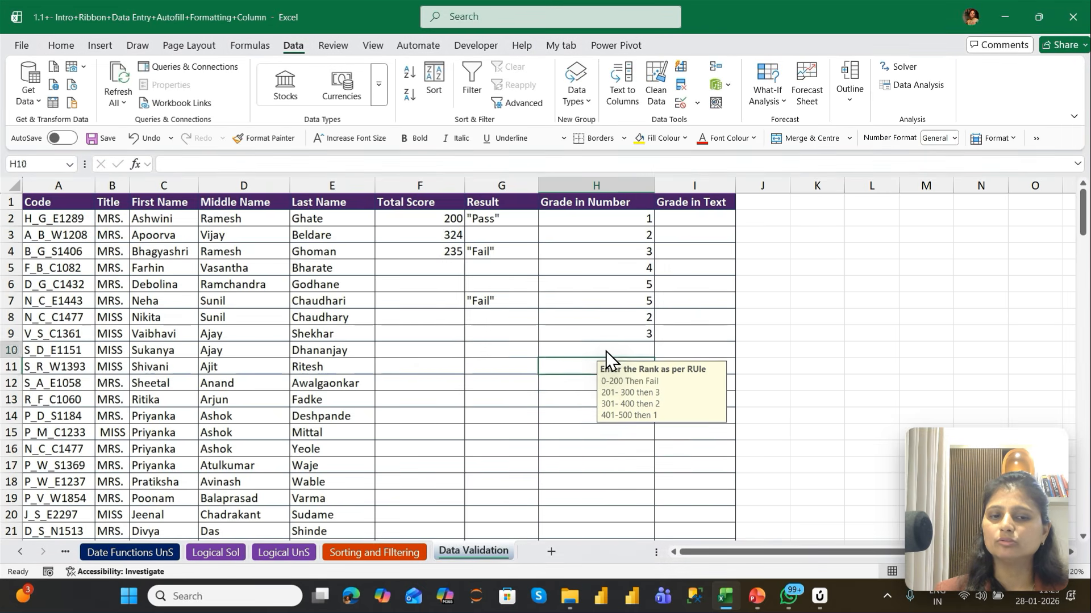
key(Up)
key(Up)
key(Up)
key(Up)
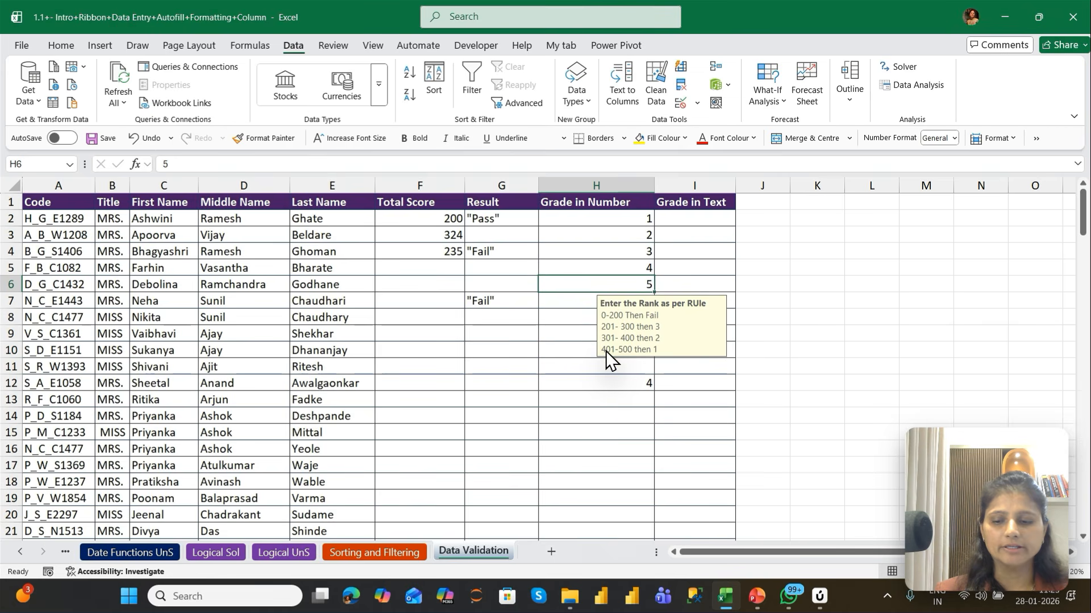
key(F2)
key(Return)
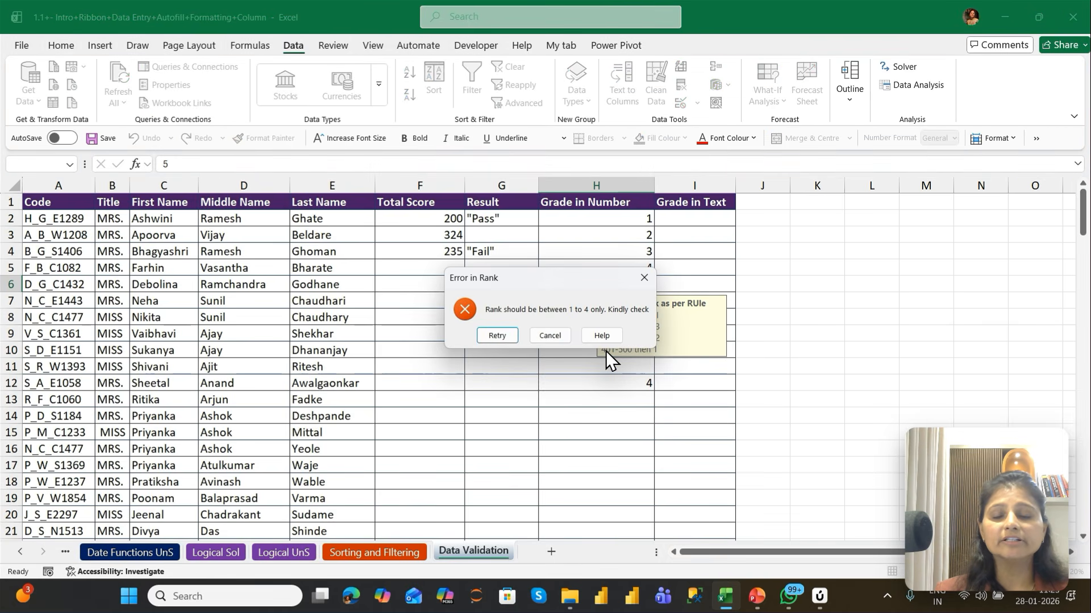
key(Escape)
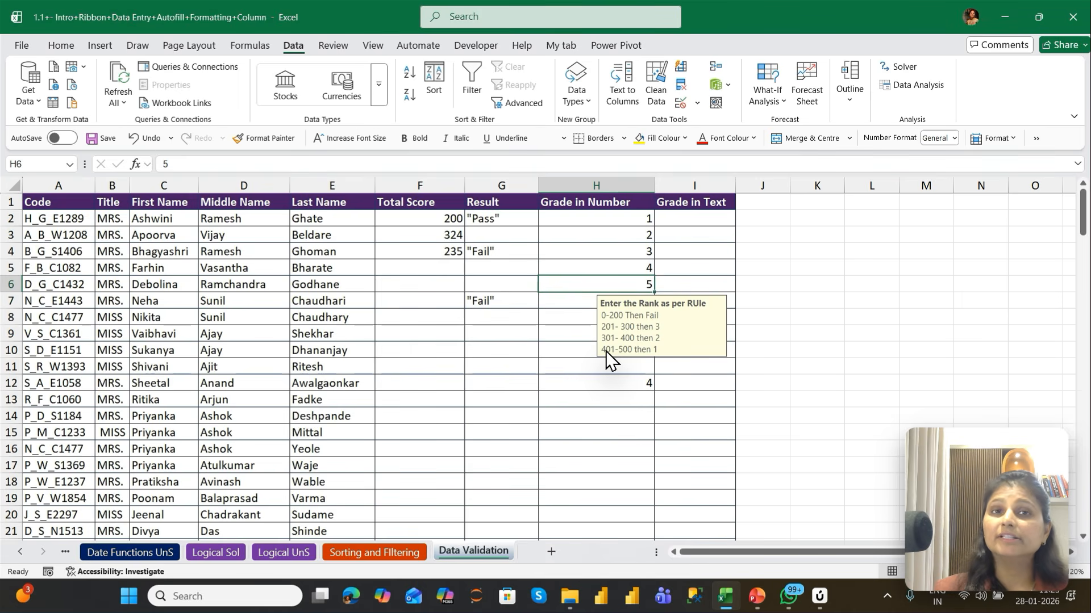
Step: Edit the grade in H6 again, retry after the alert and replace it with 4
key(F2)
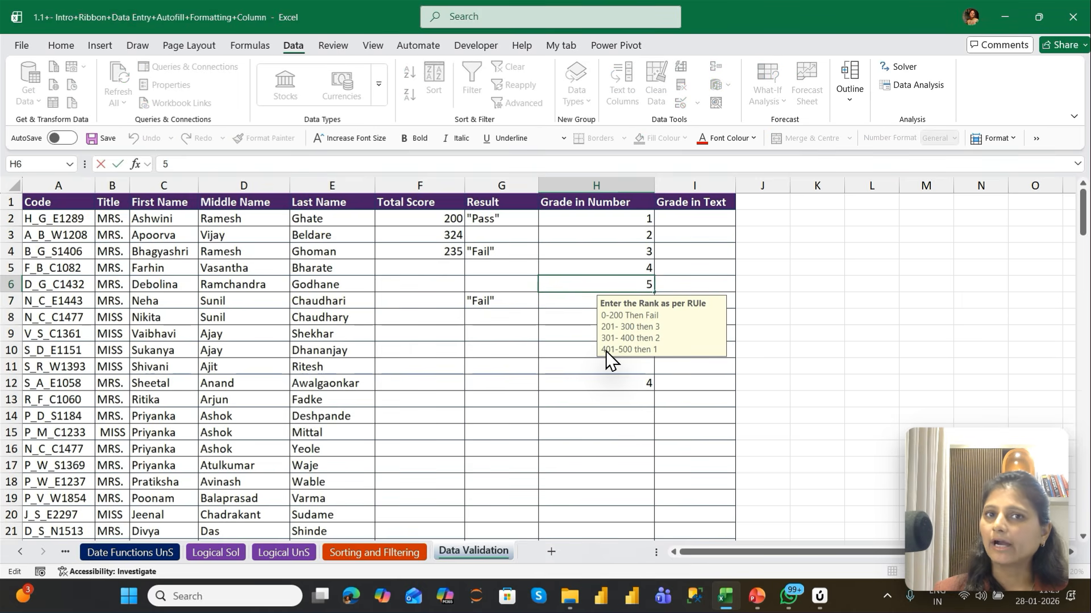
key(Return)
key(Return)
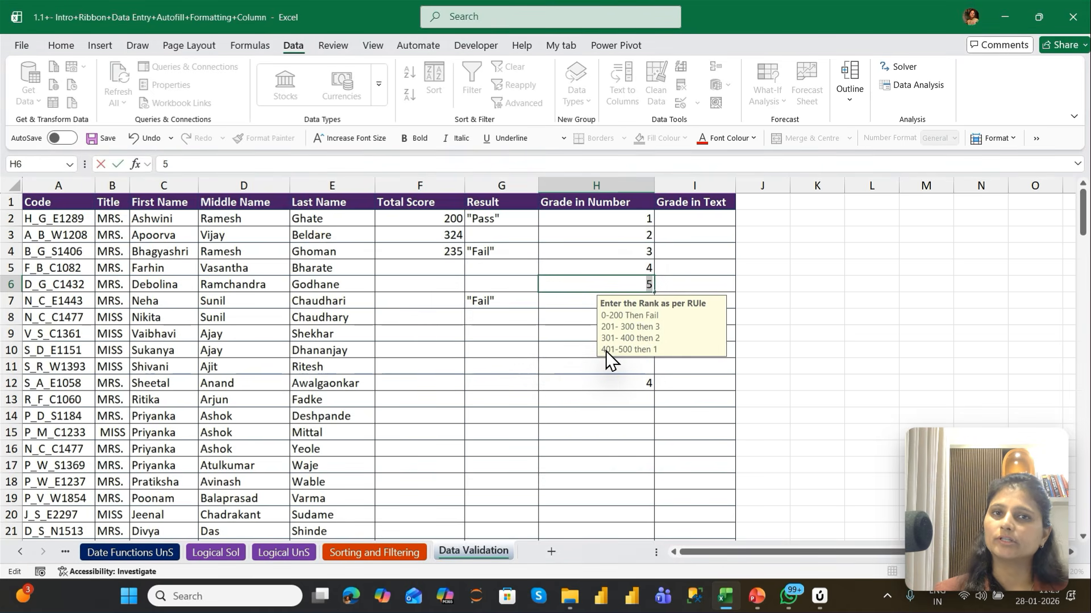
text(4)
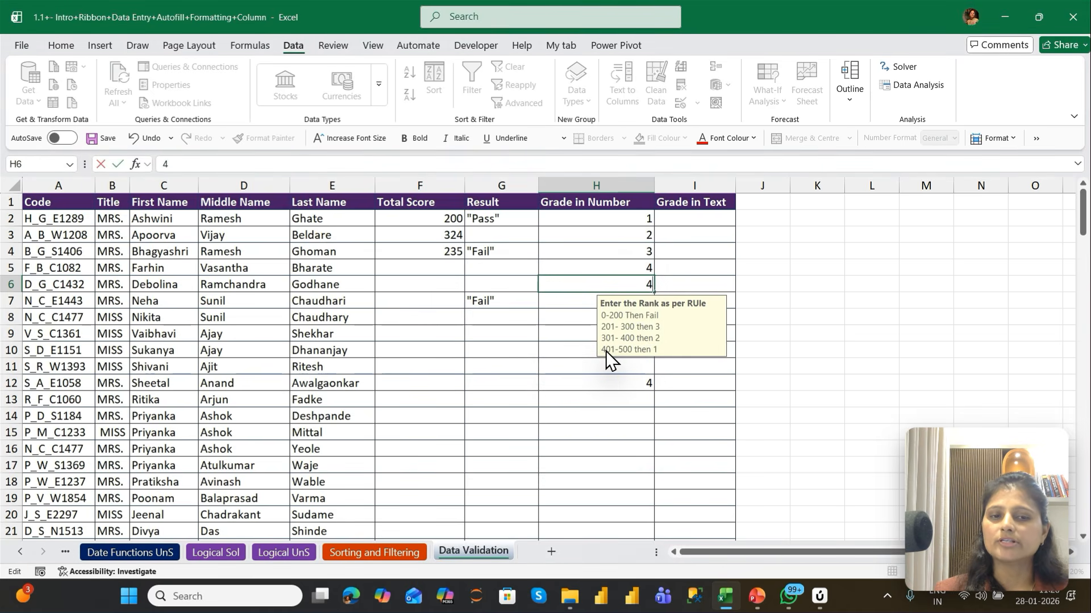
key(Return)
Step: Try the out-of-range grade 6 in H11, then retry the entry with 4
key(Return)
key(Return)
key(Return)
key(Return)
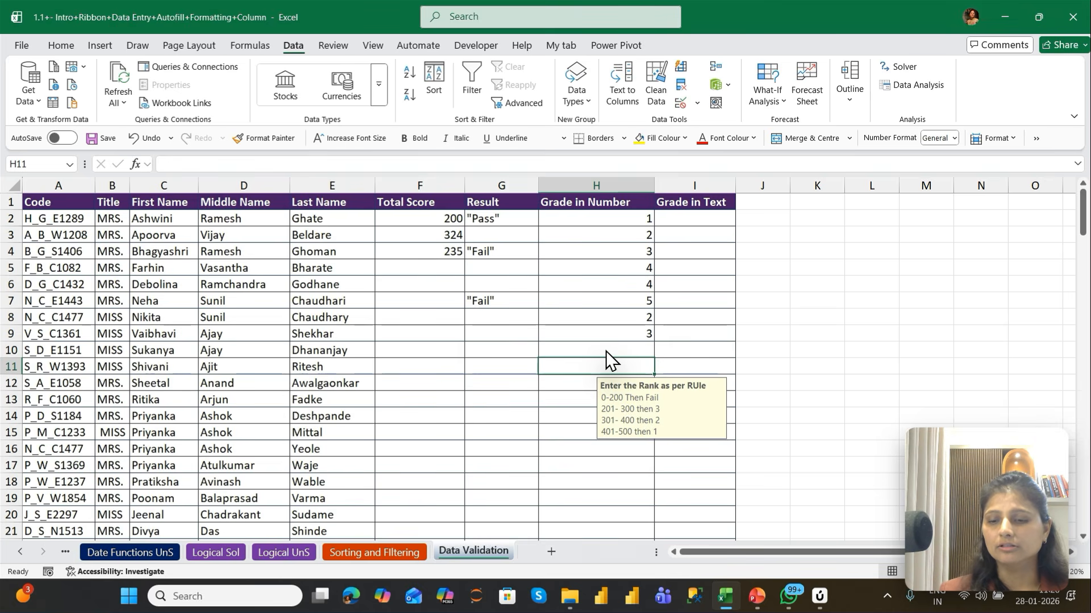
text(6)
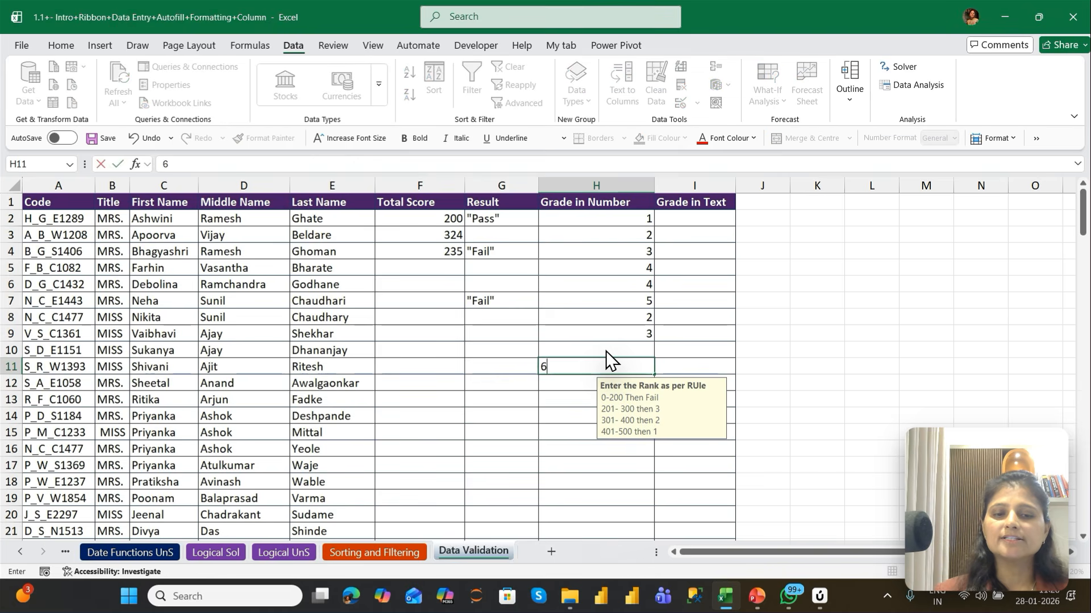
key(Return)
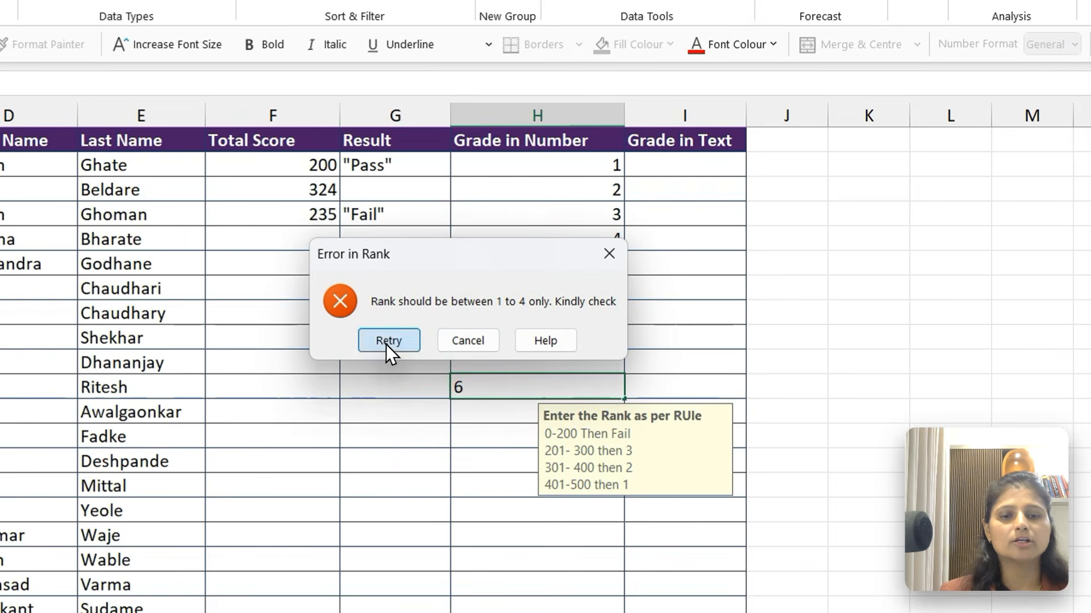
click(497, 335)
text(4)
key(Return)
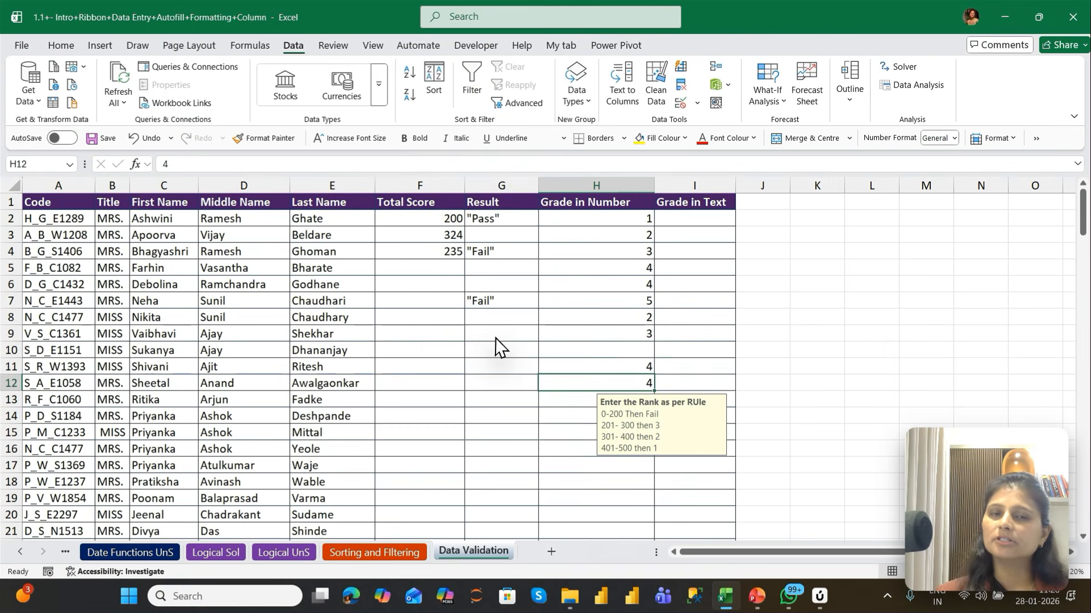
Step: Go up the Grade in Number column and across to the Grade in Text header in I1
key(Up)
key(Up)
key(Up)
key(Up)
key(Up)
key(Up)
key(Up)
key(Up)
key(Up)
key(Up)
key(Up)
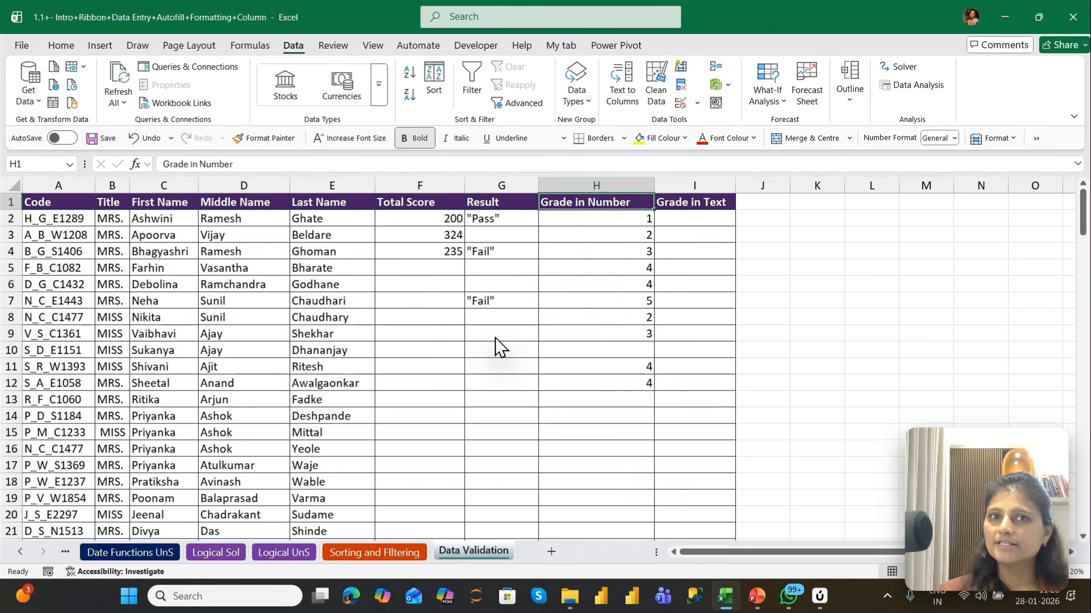
key(Right)
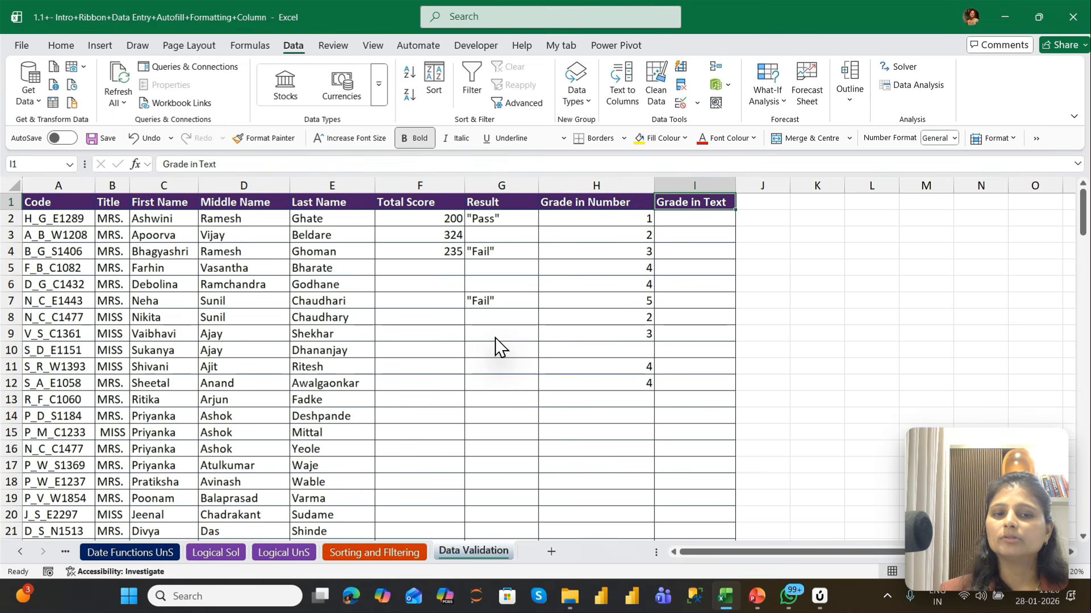
Step: Start a list of text grades outside the table, with Fail in L2 and Grade C in L3
key(Down)
key(Left)
key(Right)
key(Right)
key(Right)
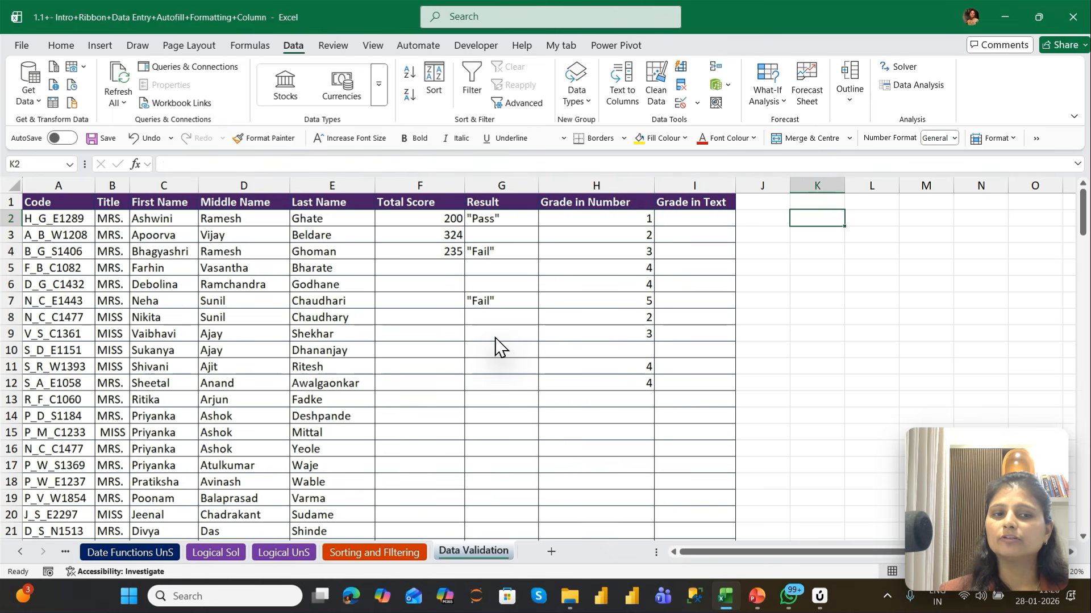
key(Right)
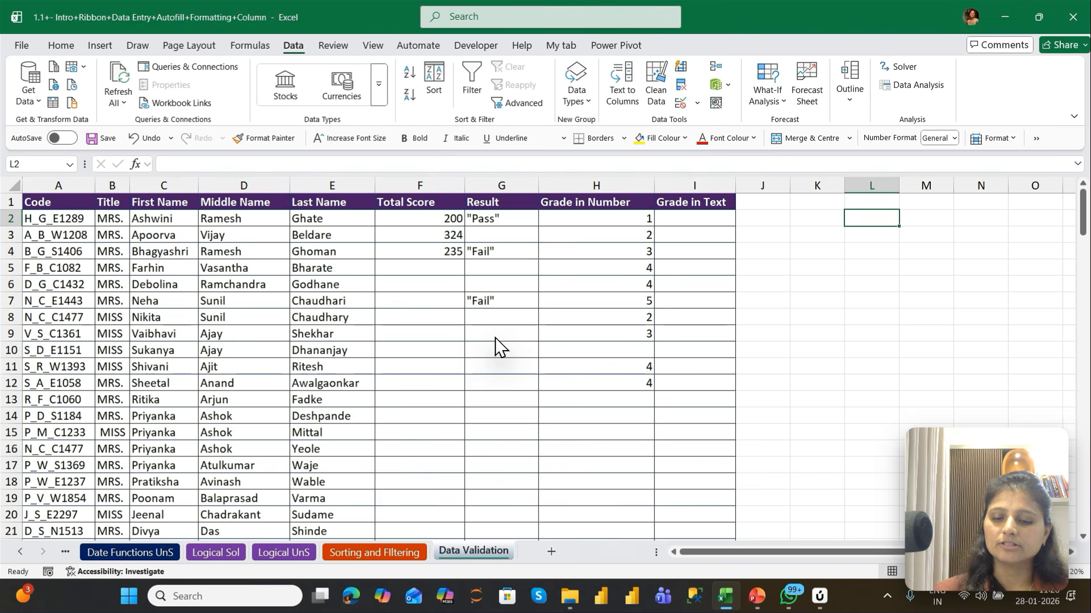
text(Fail)
key(Return)
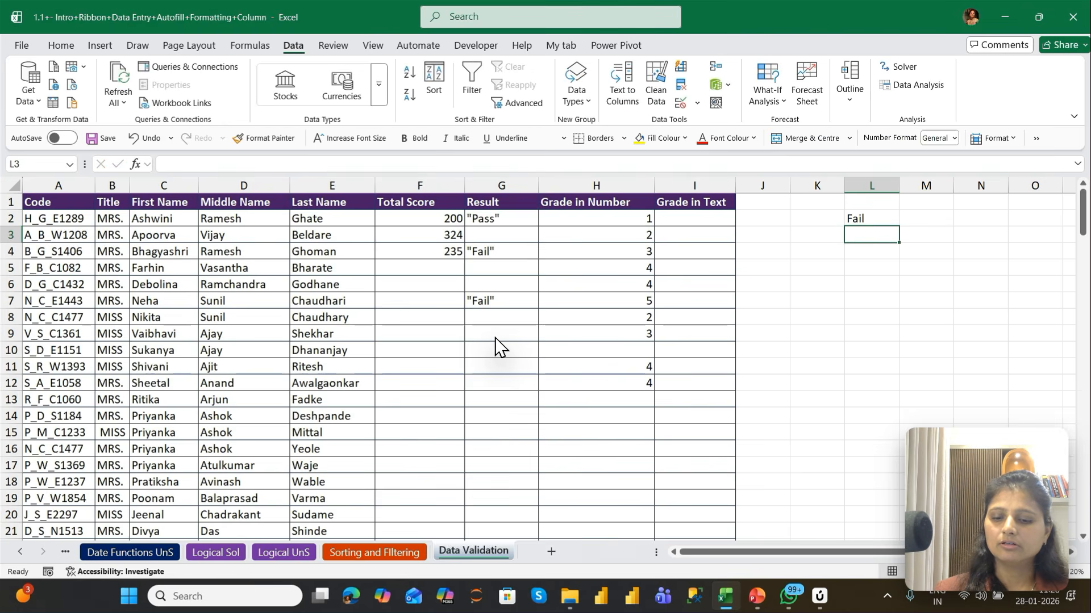
text(Grade C)
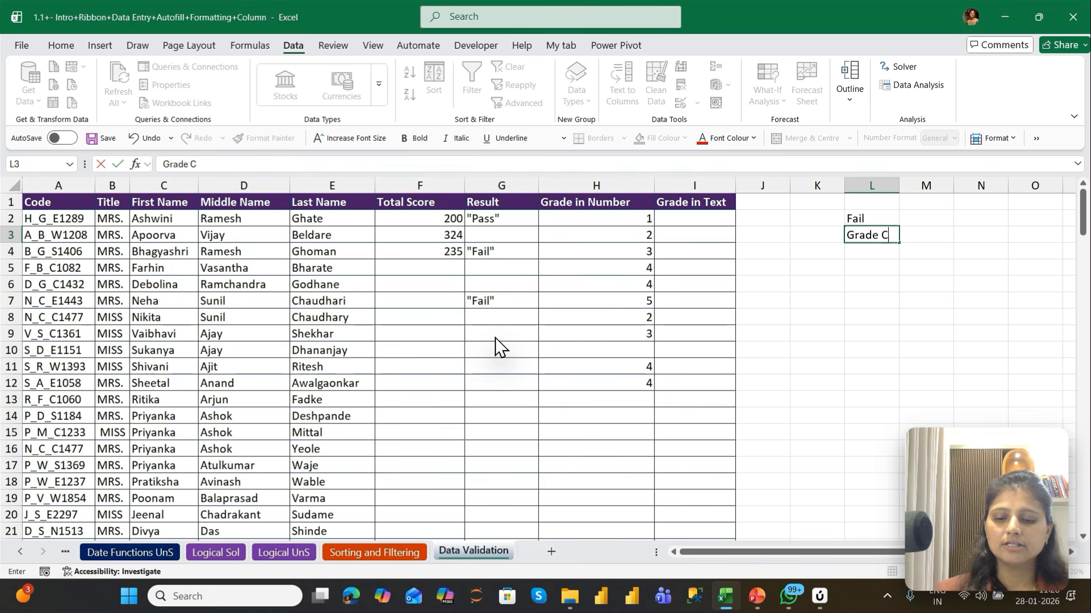
key(Return)
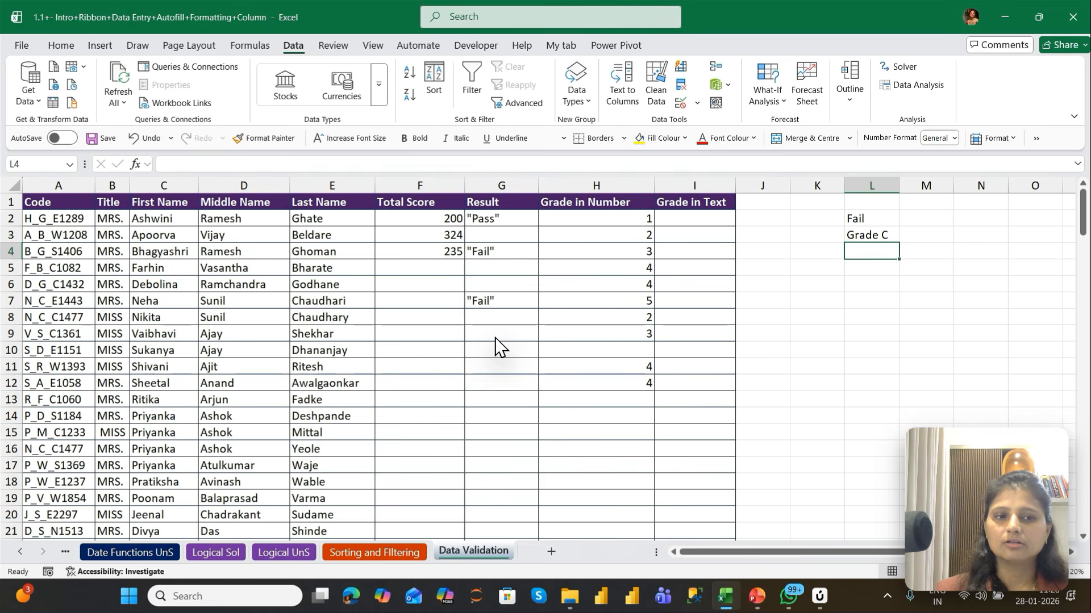
Step: Copy Grade C down into L4 and L5, and change L5 to Grade A
key(ctrl+d)
key(Return)
key(ctrl+d)
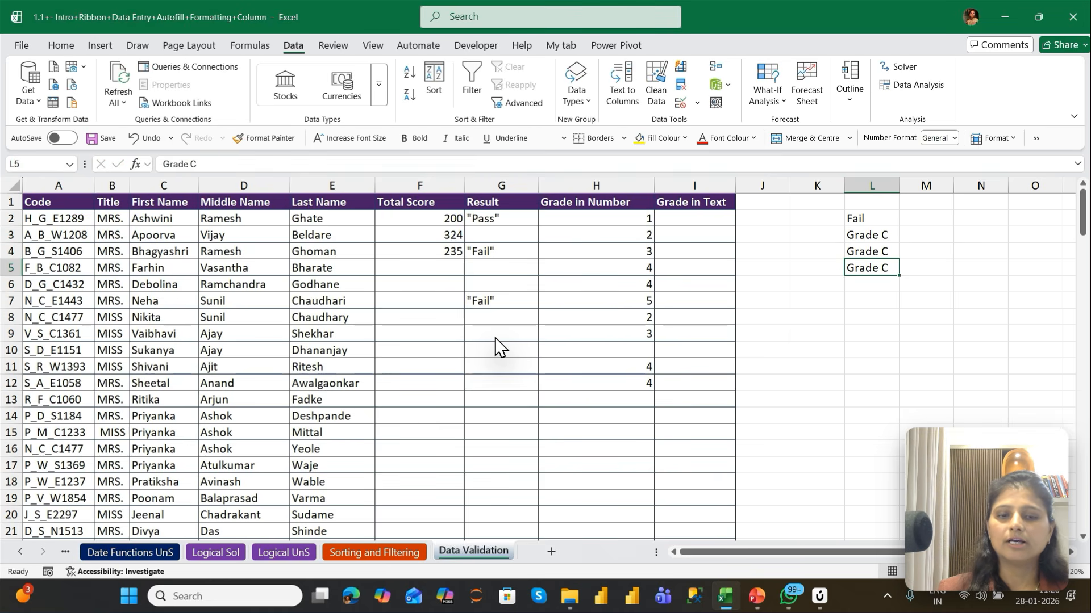
key(F2)
key(BackSpace)
text(A)
key(Return)
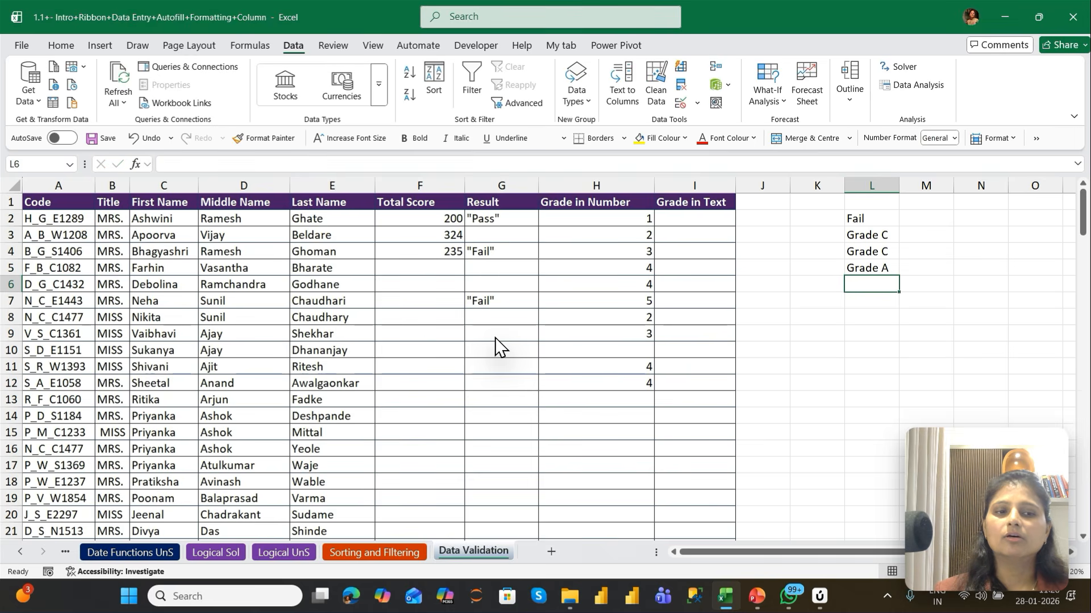
Step: Change the list entry in L4 to Grade B
key(Up)
key(Up)
key(F2)
key(BackSpace)
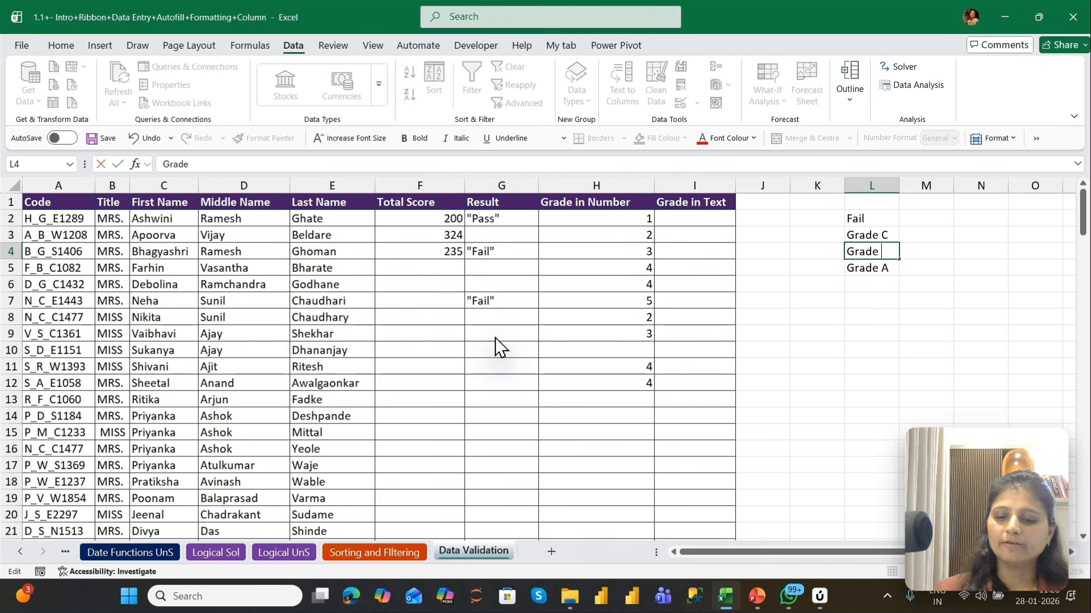
text(B)
key(Return)
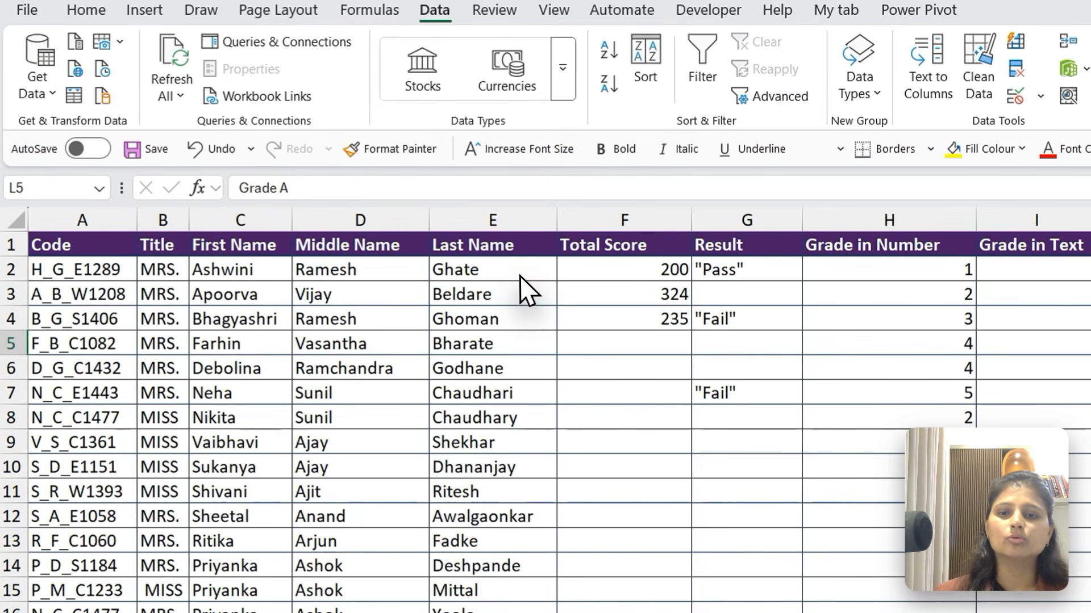
Step: Start a List validation rule for the Grade in Text cells from I2 down to I147
click(349, 223)
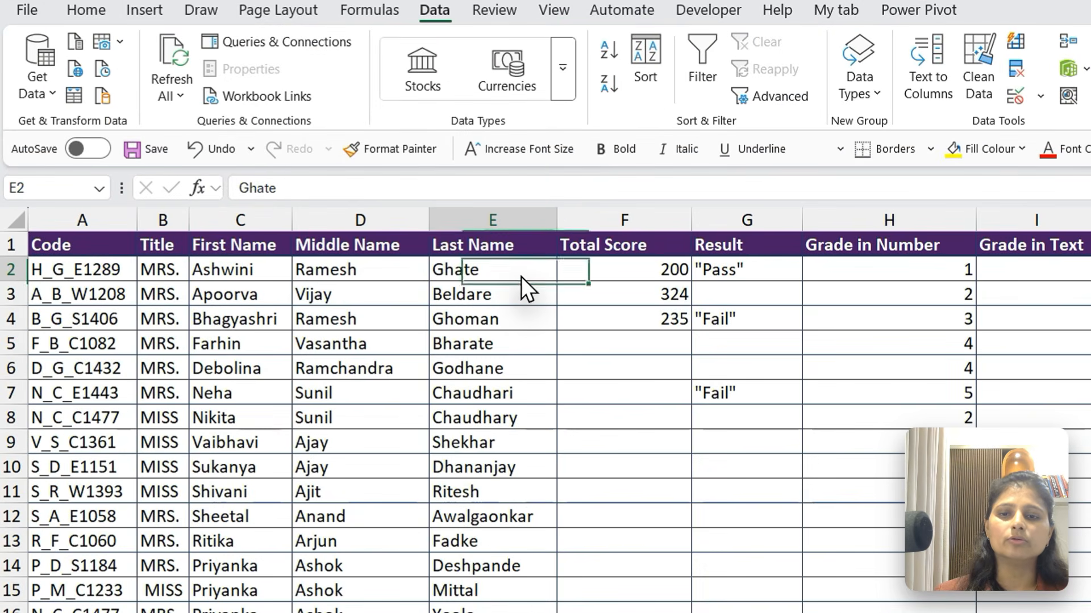
key(ctrl+Down)
key(Right)
key(Right)
key(Right)
key(Right)
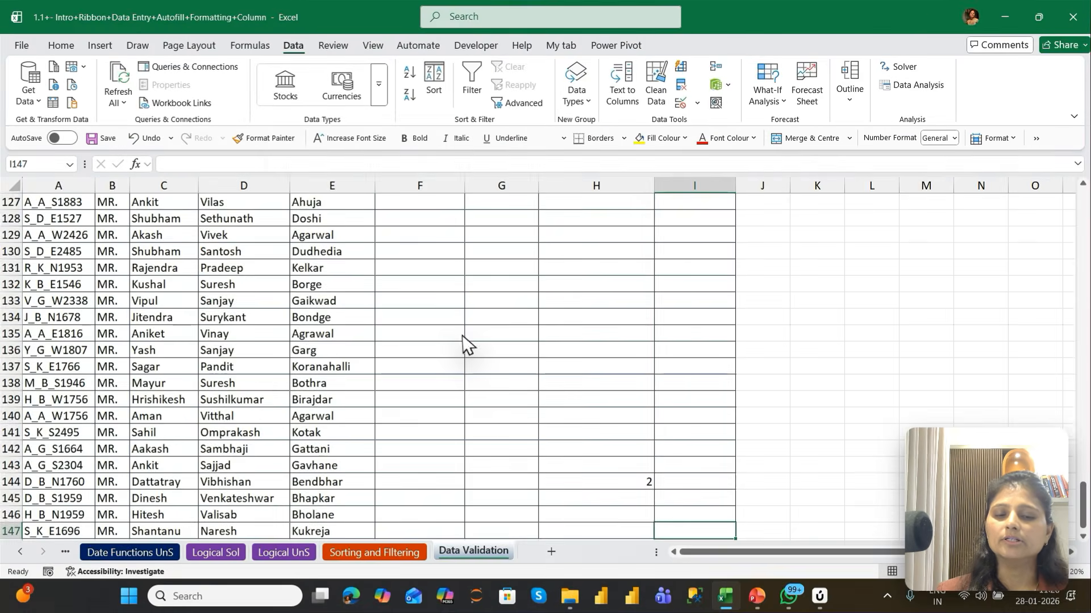
key(ctrl+shift+Up)
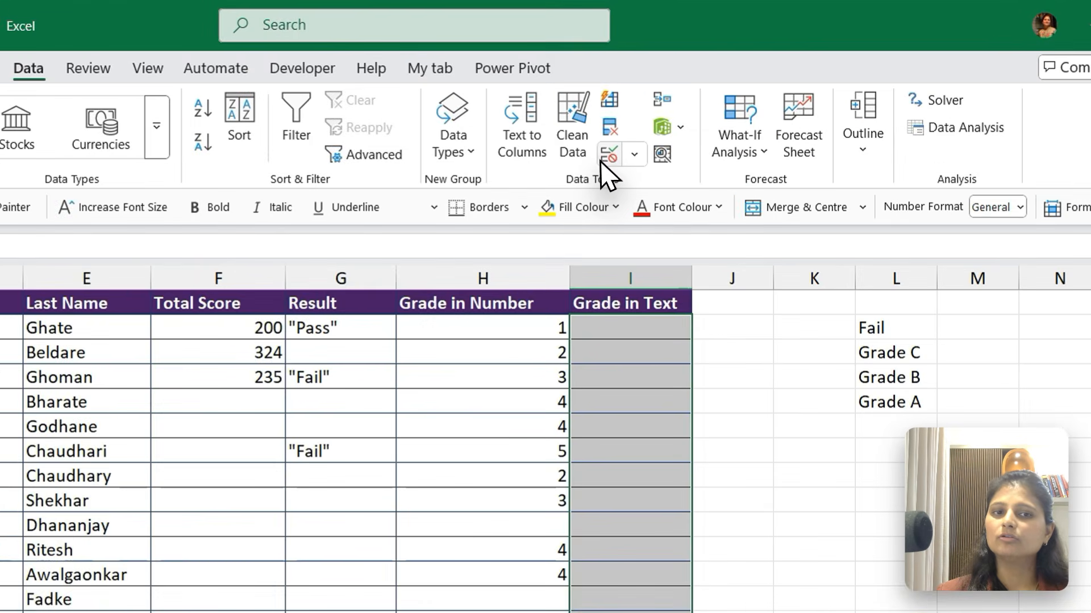
click(601, 162)
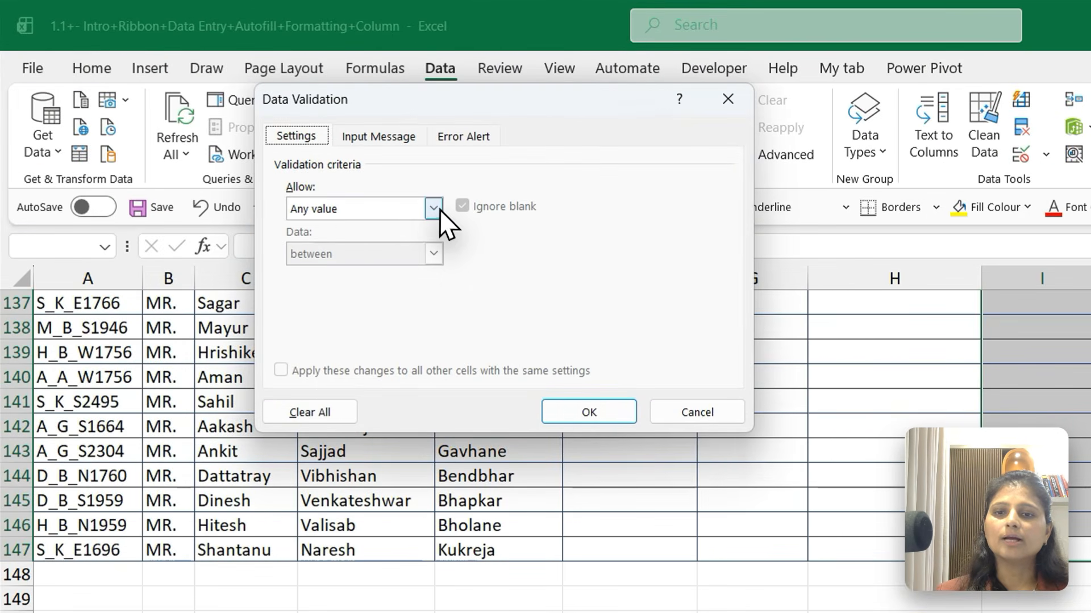
click(436, 210)
click(301, 271)
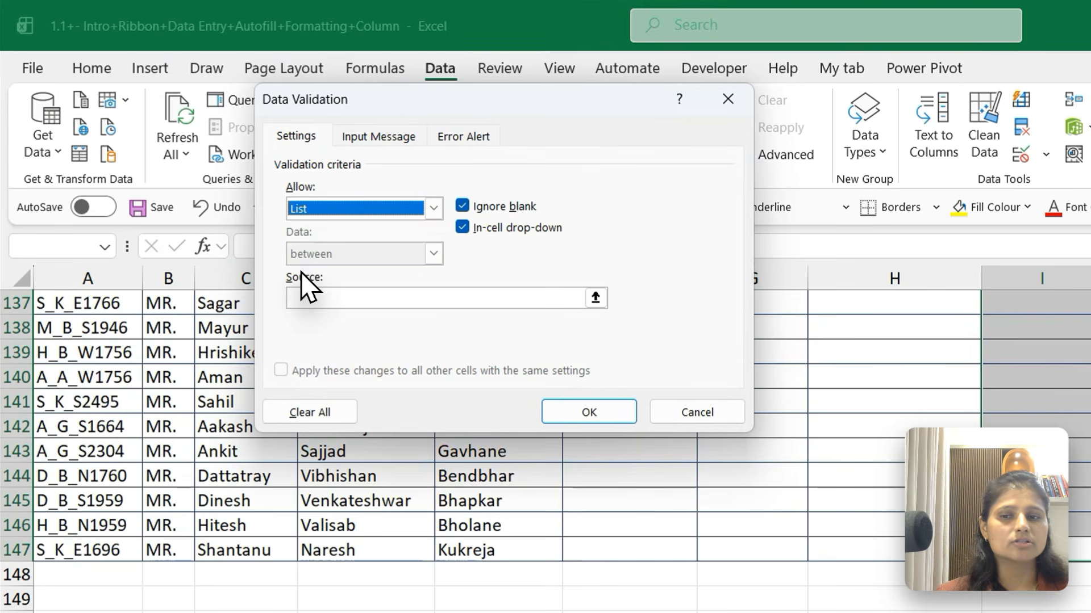
Step: Use the text grades in L2:L5 as the source of the validation list and apply the rule
click(312, 294)
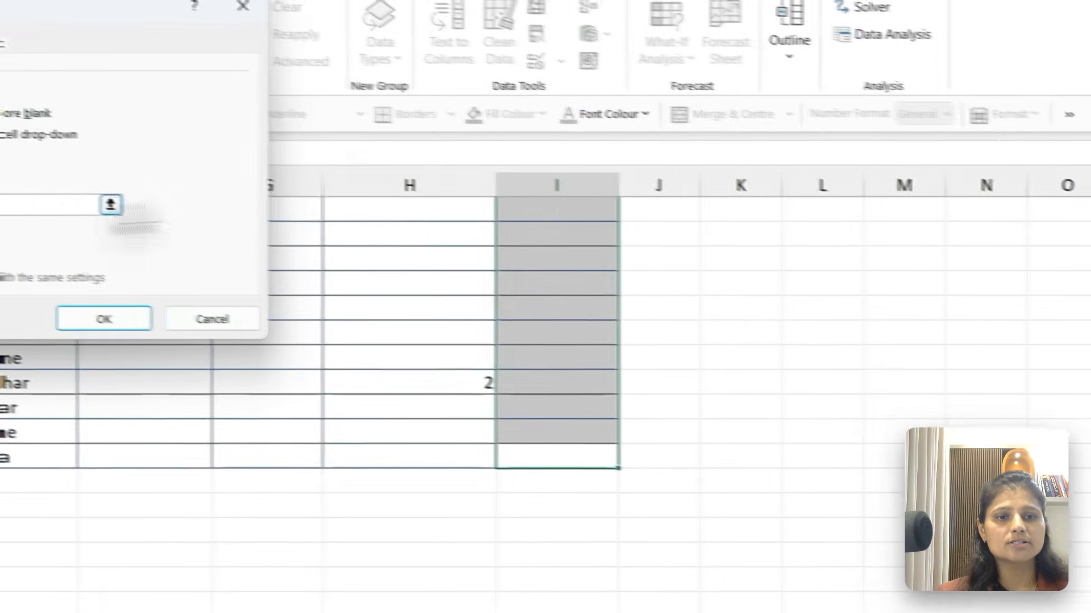
click(715, 298)
key(ctrl+Up)
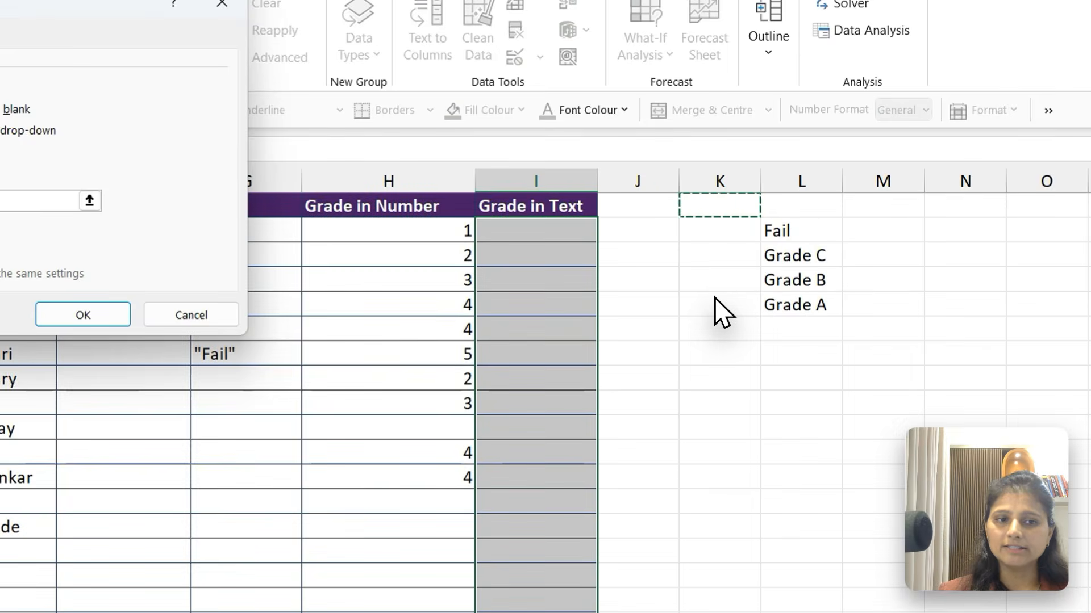
key(Right)
key(Down)
key(ctrl+shift+Down)
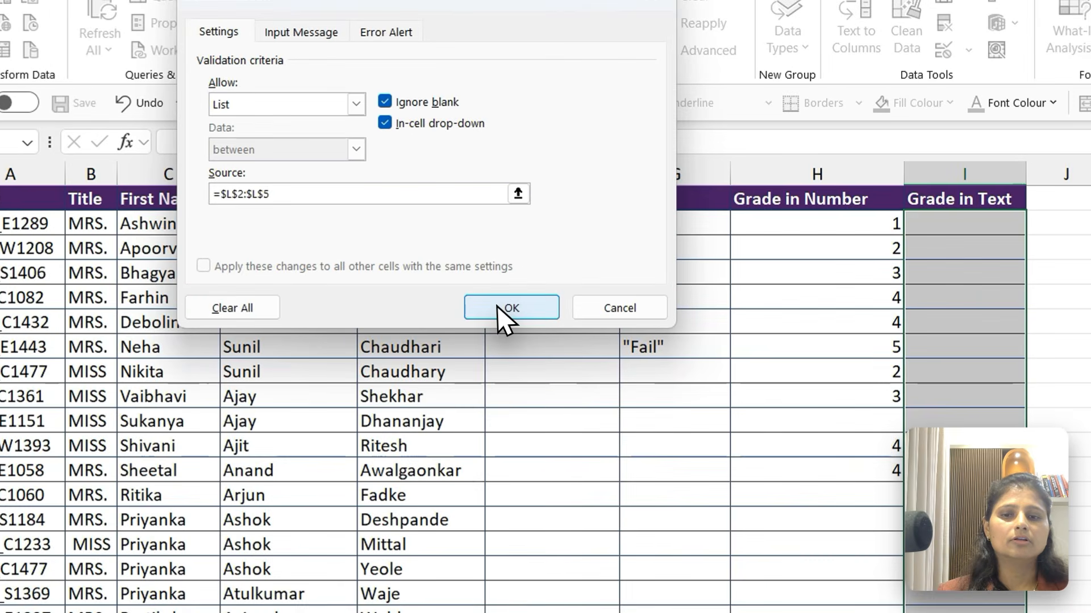
click(496, 305)
Step: Test the Grade in Text drop-down by choosing Grade B in I2, Grade A in I6 and Fail in I10
click(1017, 230)
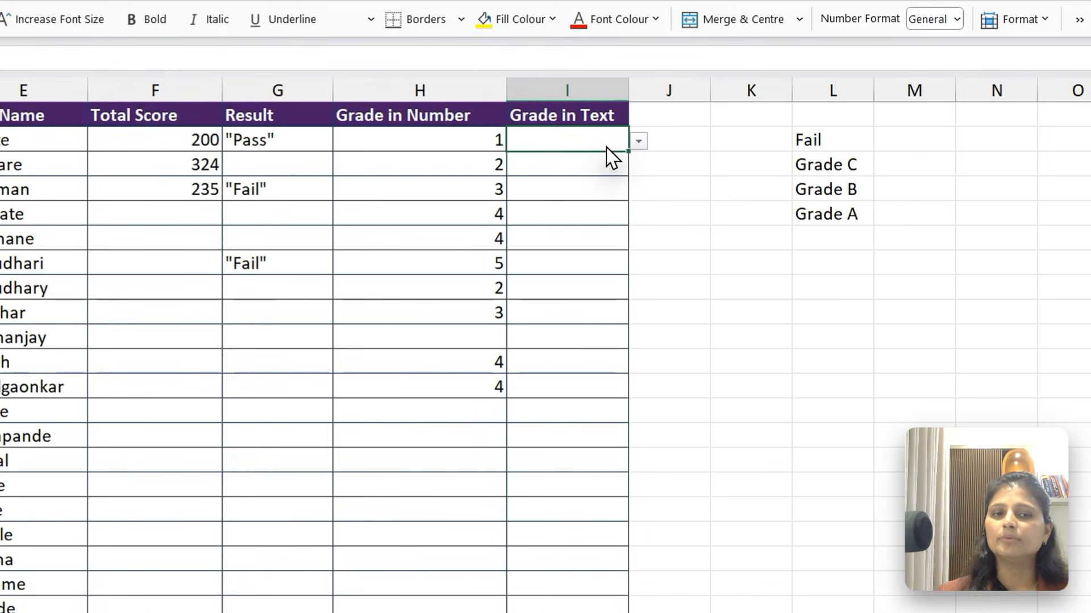
click(638, 141)
click(554, 194)
click(567, 237)
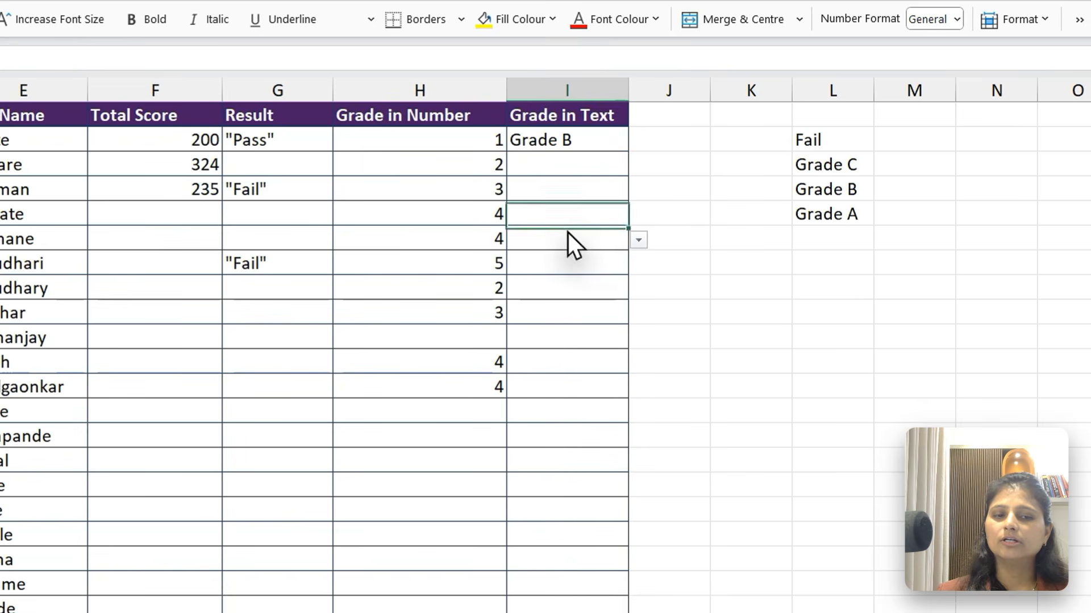
click(639, 240)
click(561, 314)
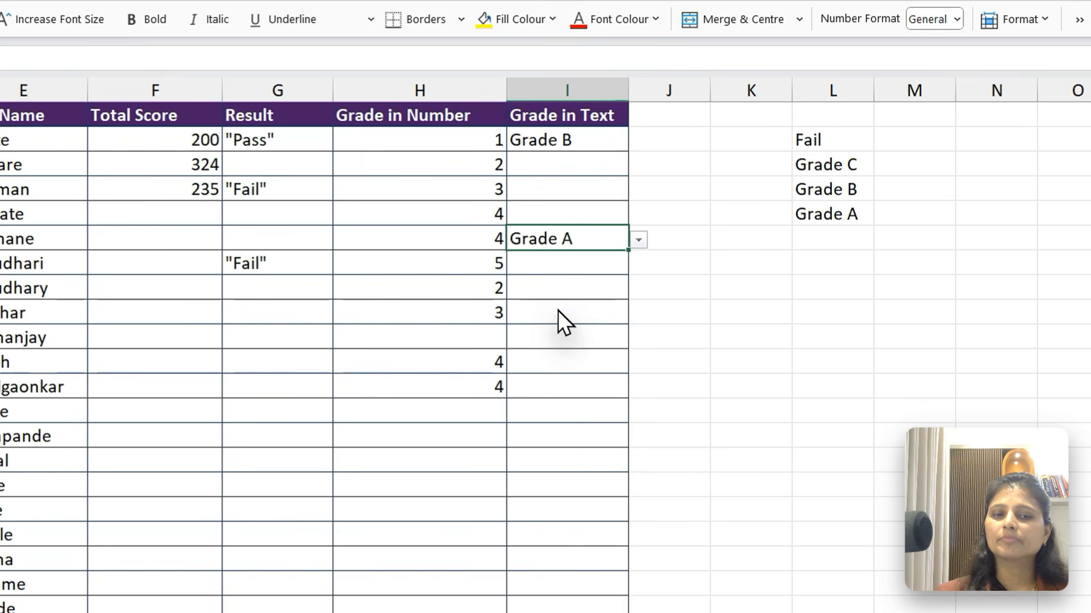
click(568, 338)
click(638, 339)
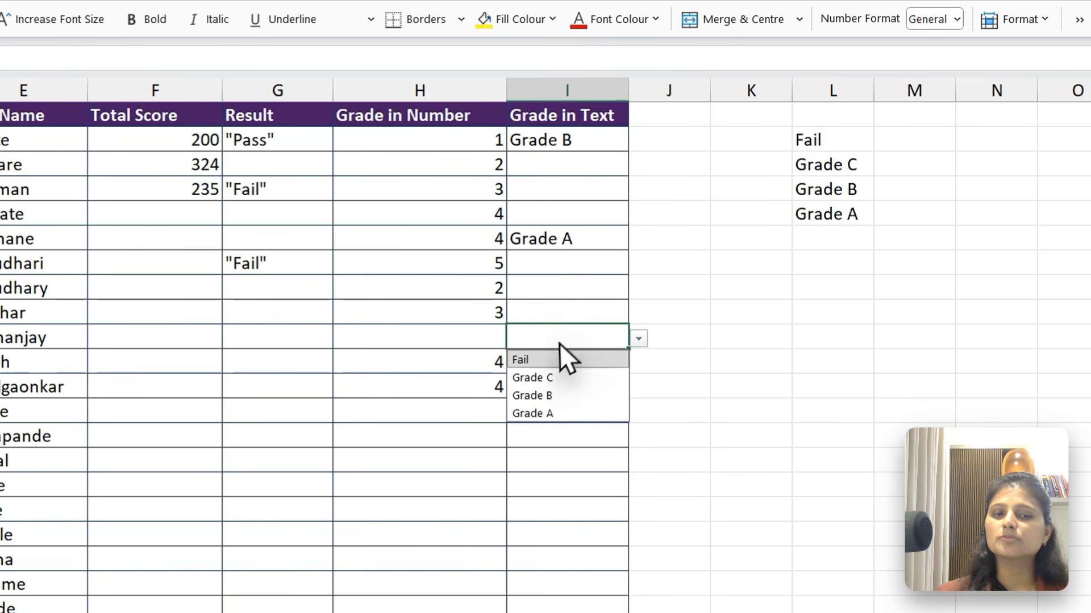
click(550, 366)
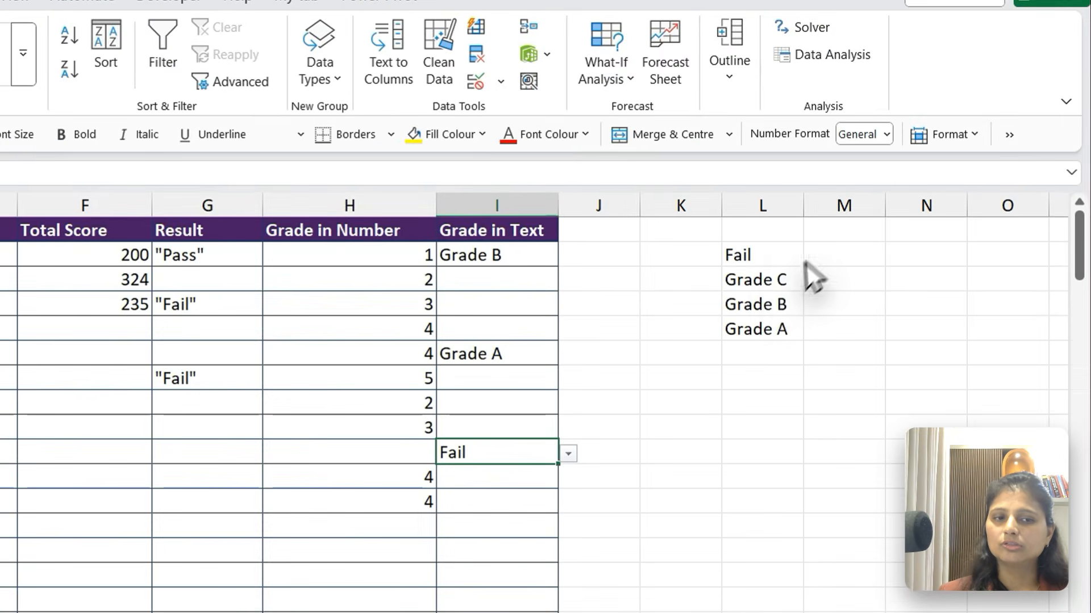
Step: Change the source list entry in L3 to Grade_C
click(882, 236)
key(F2)
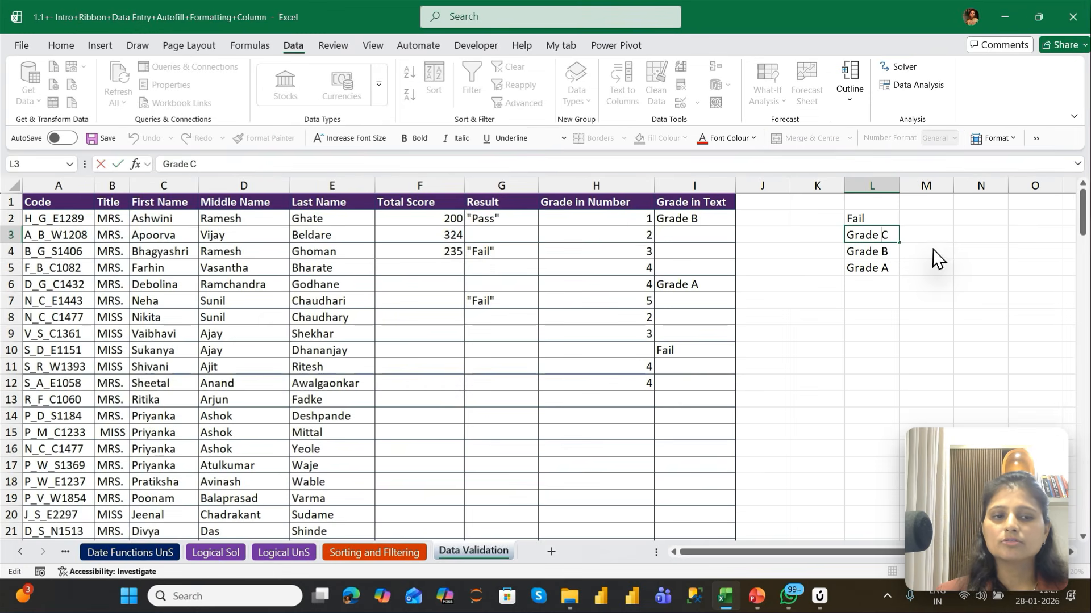
key(BackSpace)
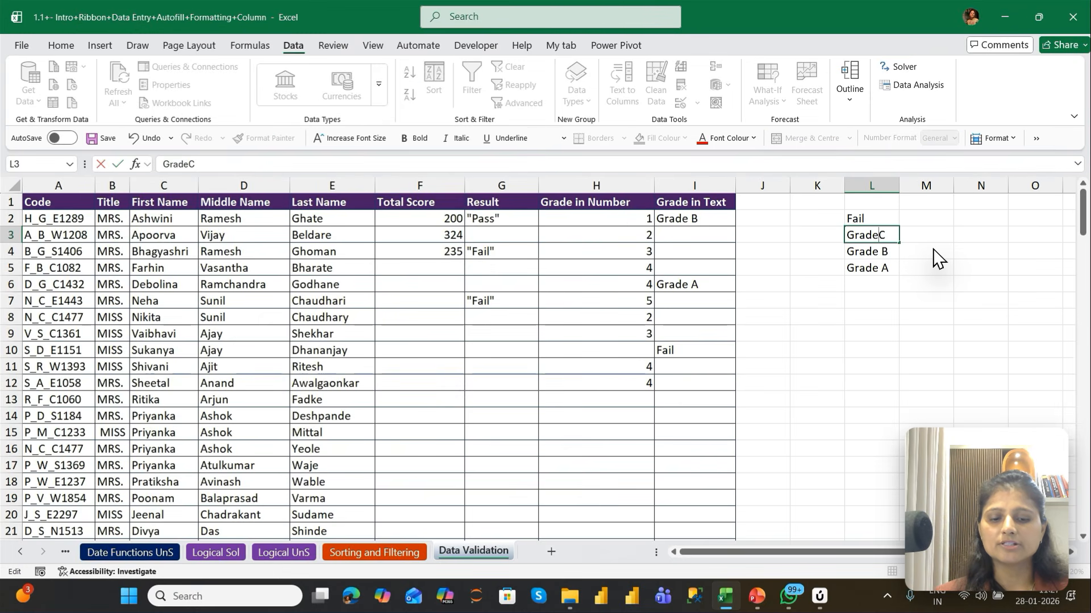
text(_)
key(Return)
Step: Choose the edited entry Grade_C from the Grade in Text drop-down in I11
click(719, 363)
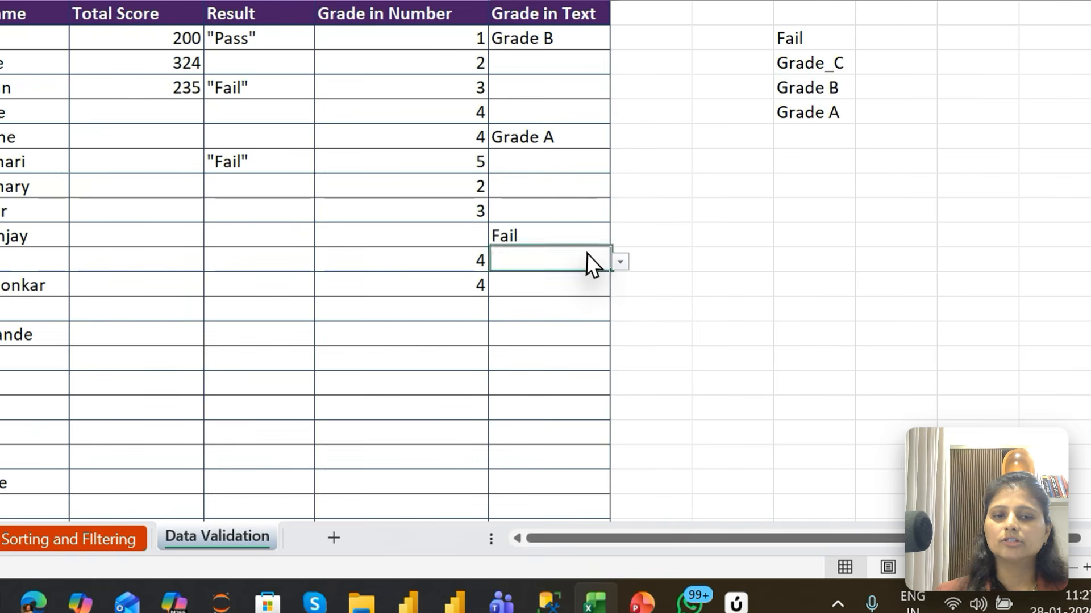
click(620, 262)
click(551, 301)
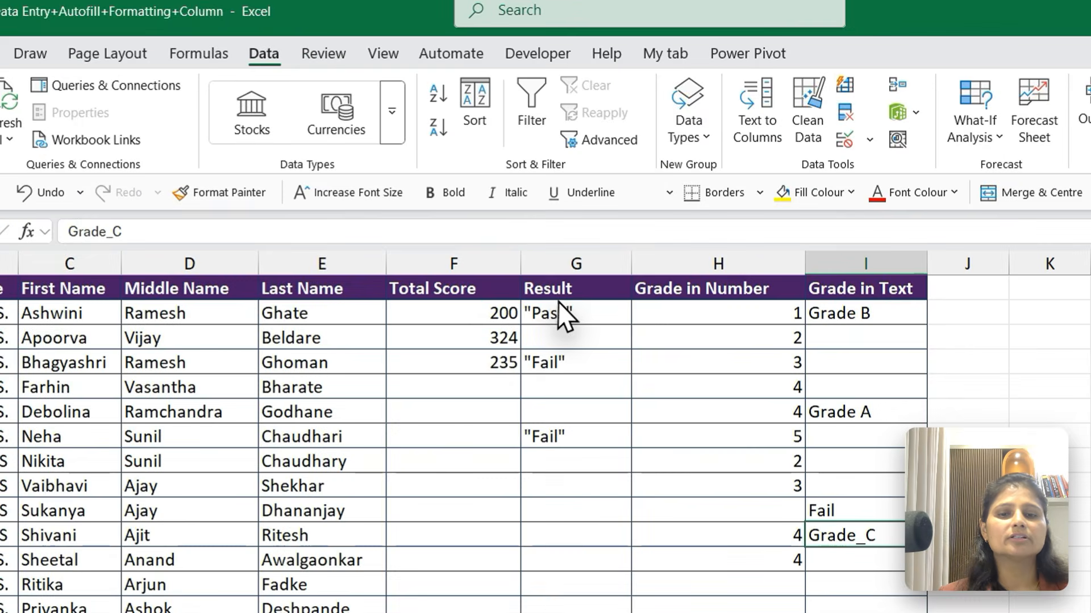
Step: Clear all data validation settings from the Result cells G2 to G12
drag(558, 302, 584, 565)
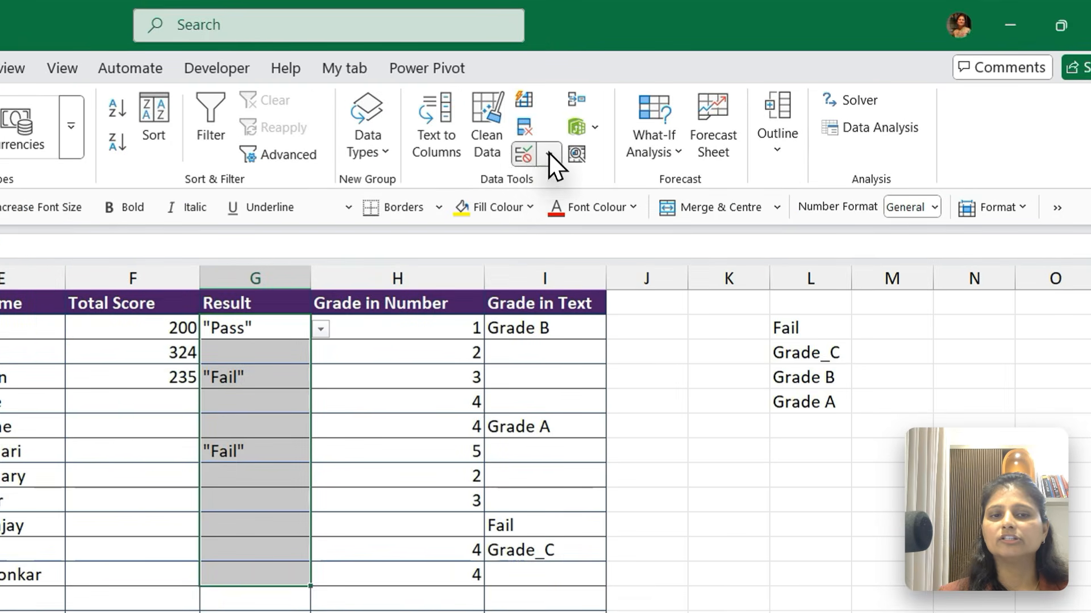
click(719, 146)
click(585, 185)
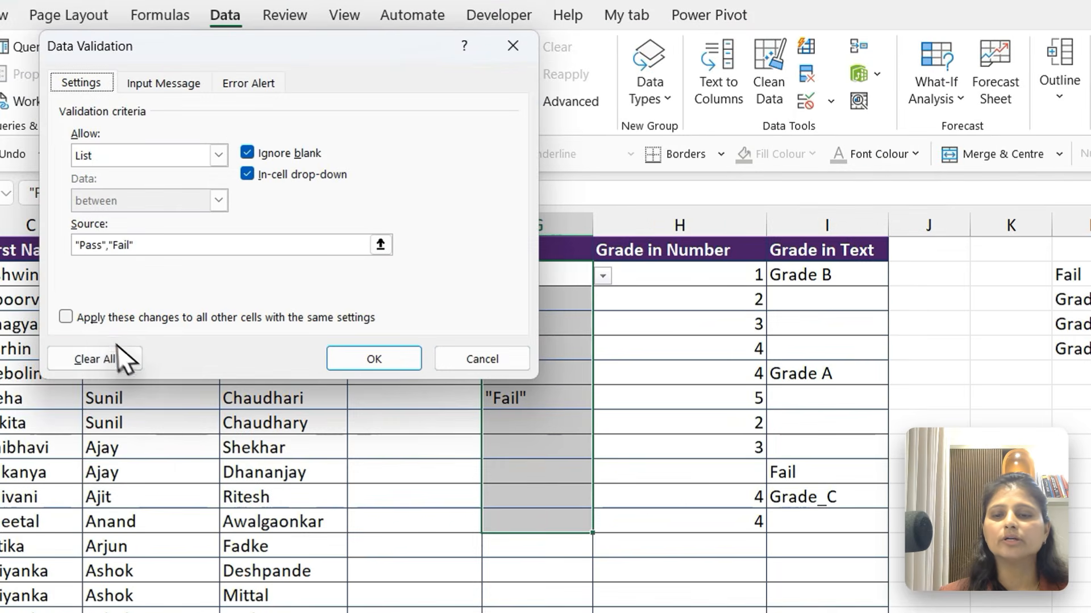
click(112, 354)
click(377, 359)
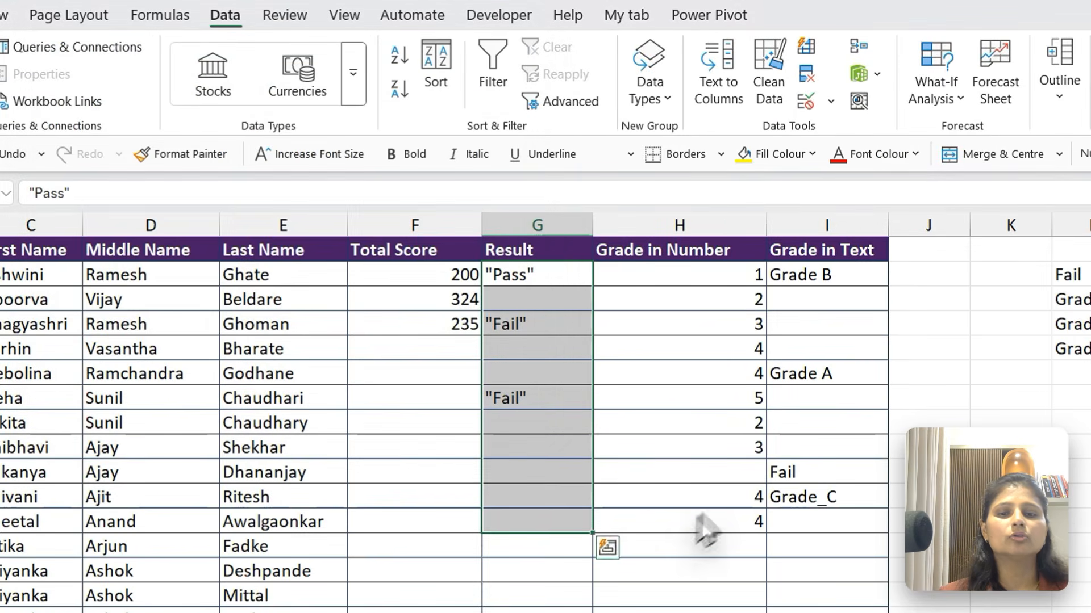
Step: Test the Result cells without validation by entering 4r in G9 and fd in G10
click(545, 304)
drag(545, 588, 543, 487)
click(537, 451)
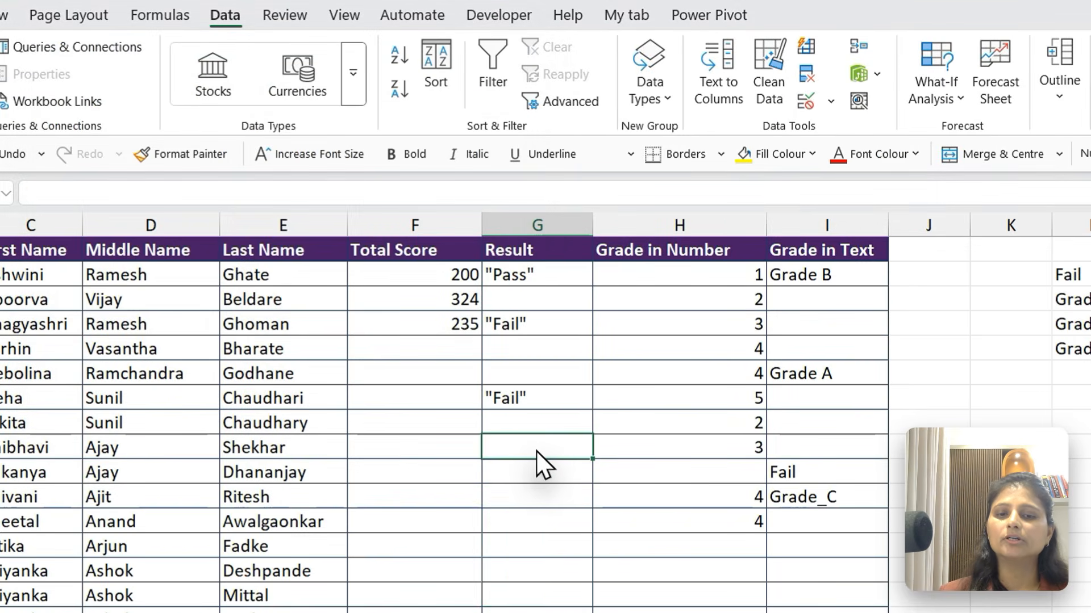
text(4r)
key(Return)
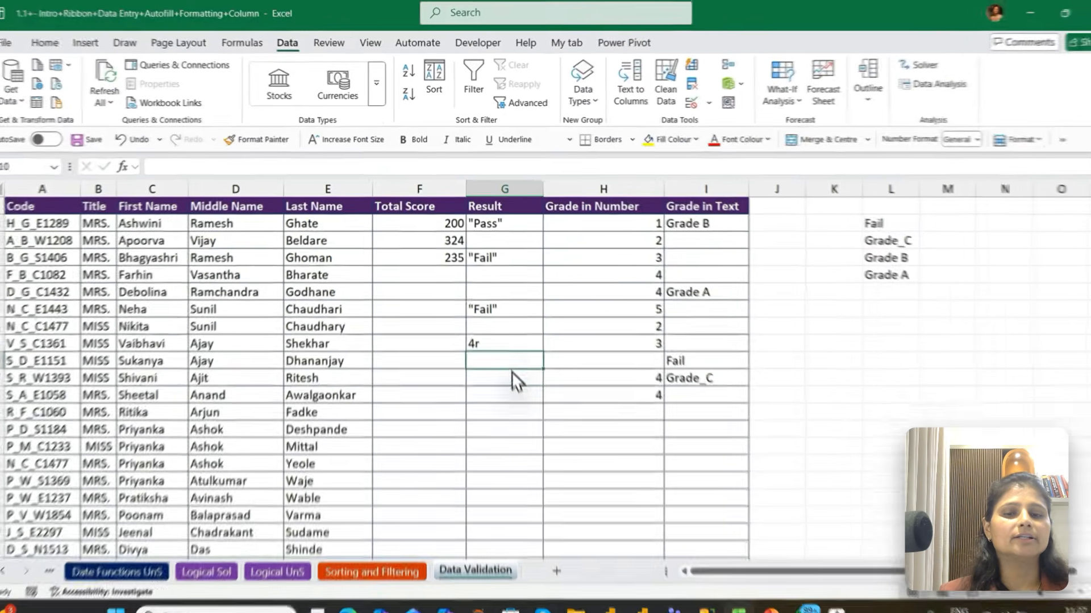
text(fd)
key(Return)
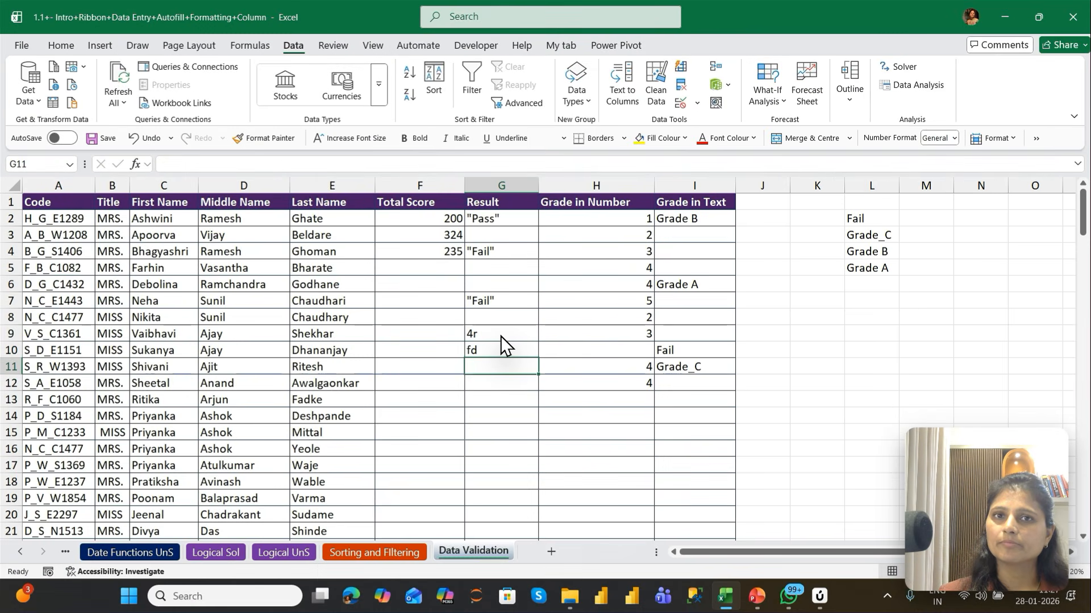